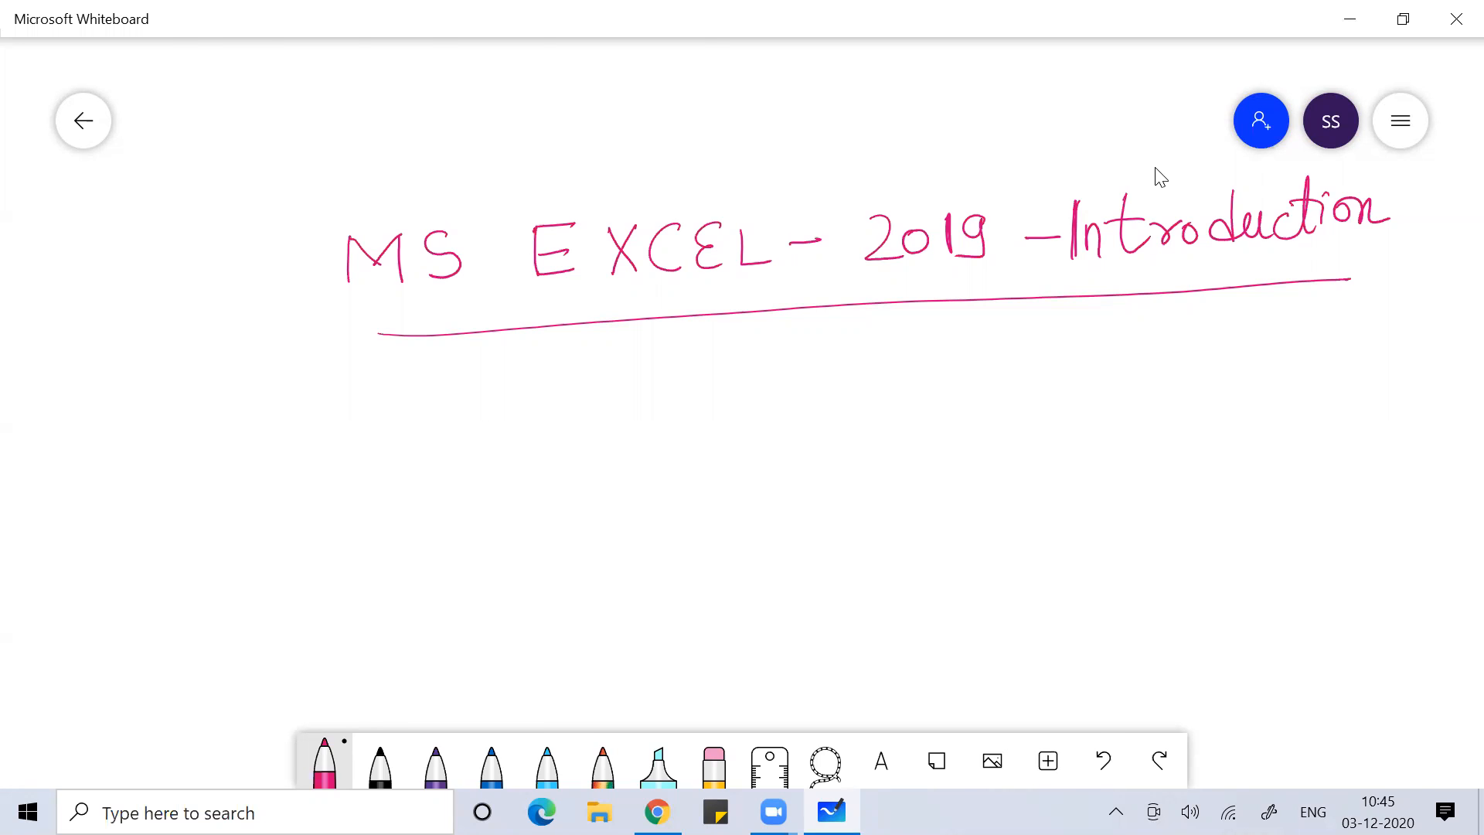
Minimise the Whiteboard to reveal the desktop, then bring up Windows search
{"action": "key", "text": "super+d"}
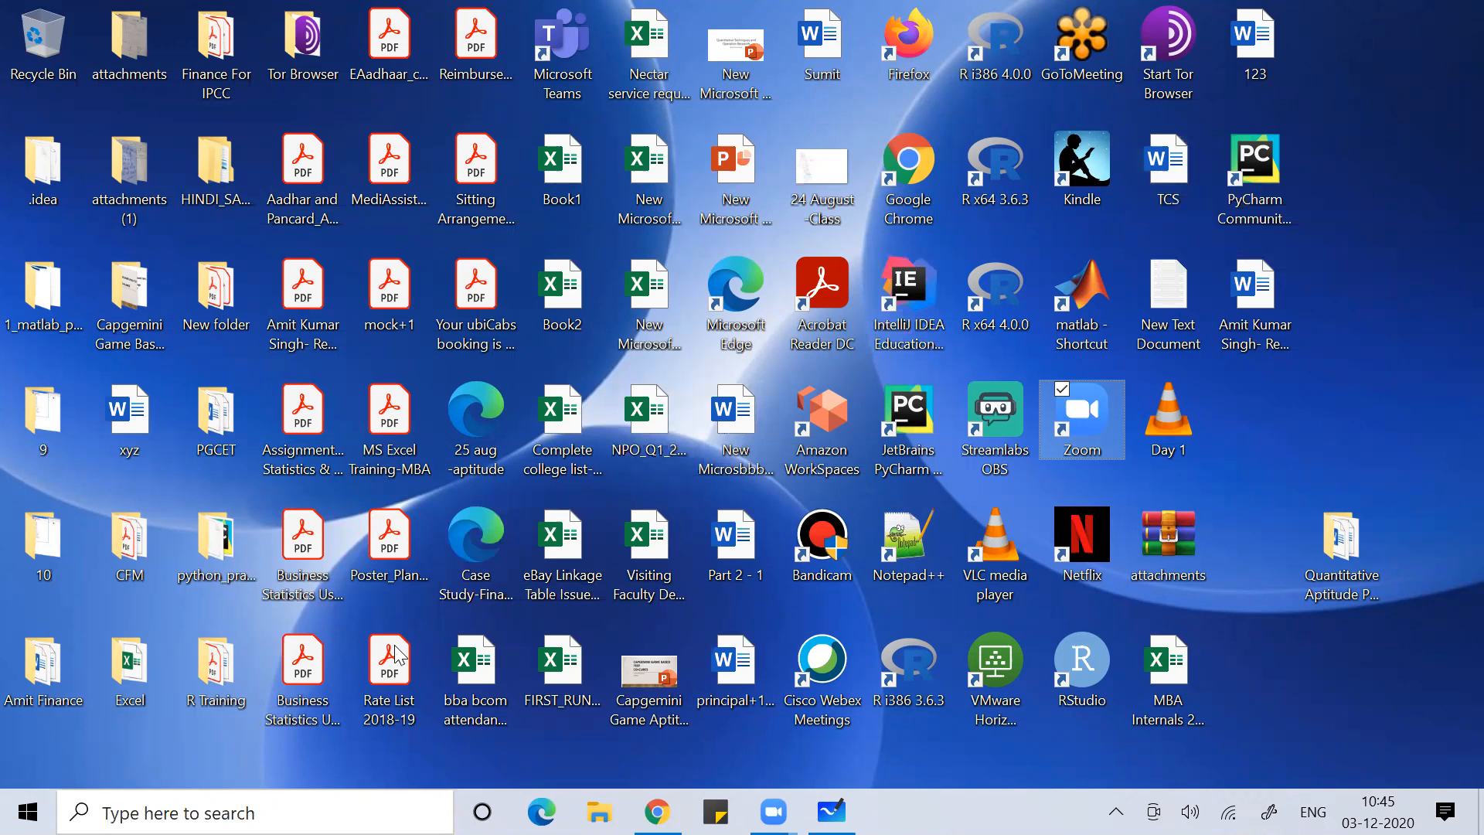
{"action": "left_click", "coordinate": [225, 811]}
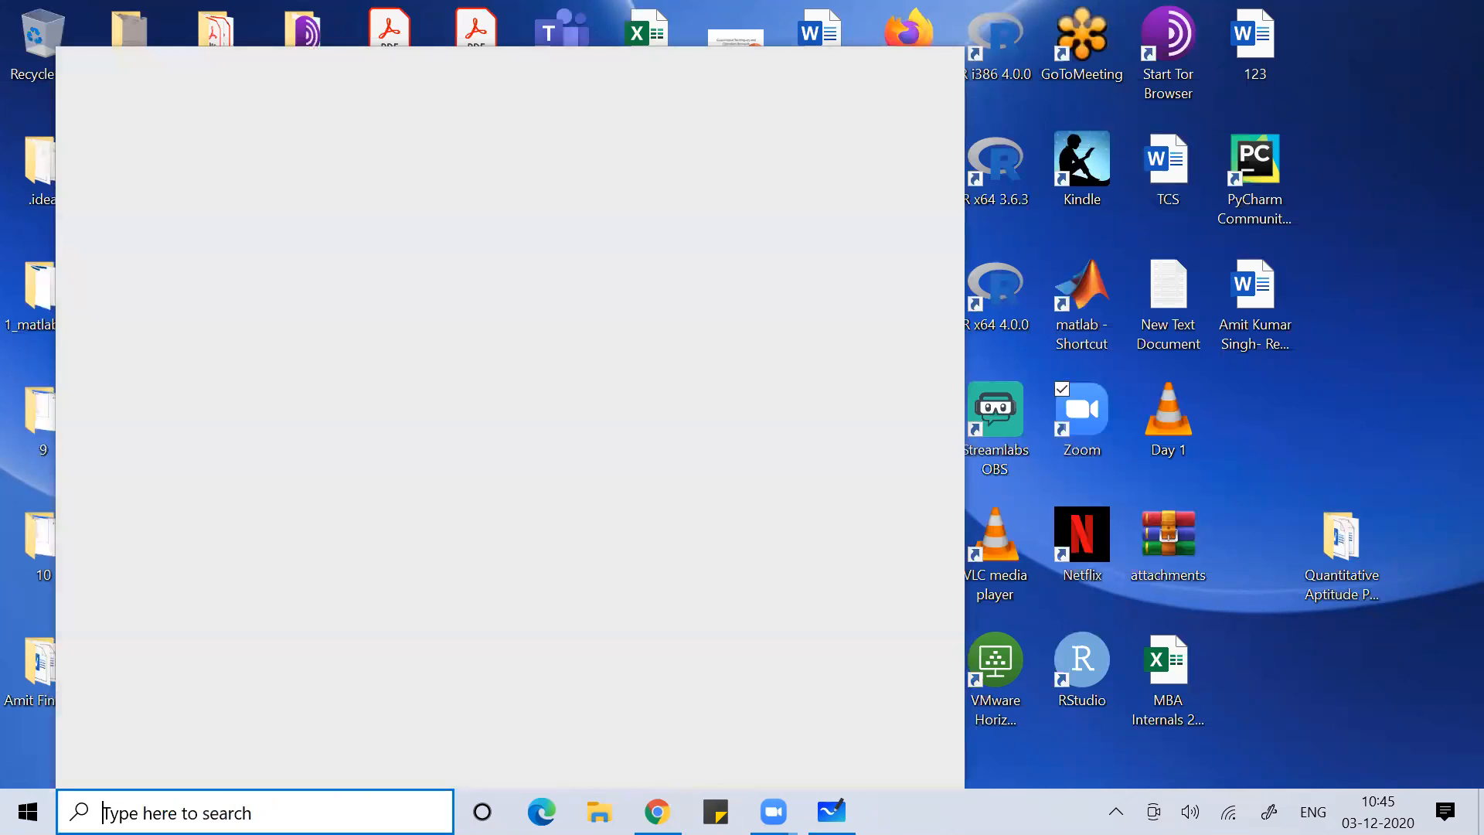
Launch Excel by entering 'excel' in the Run dialog
{"action": "type", "text": "run"}
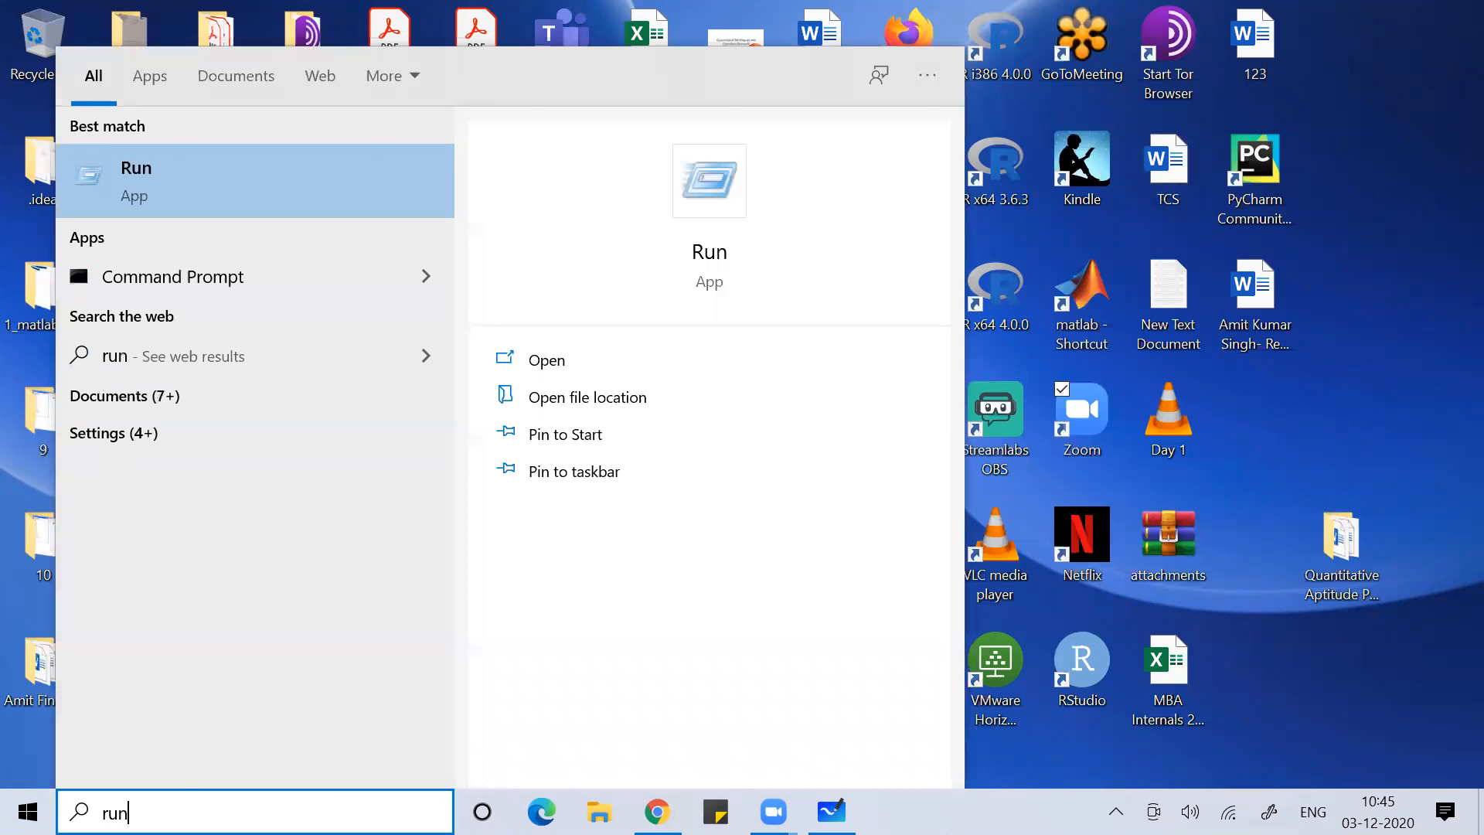
{"action": "left_click", "coordinate": [173, 170]}
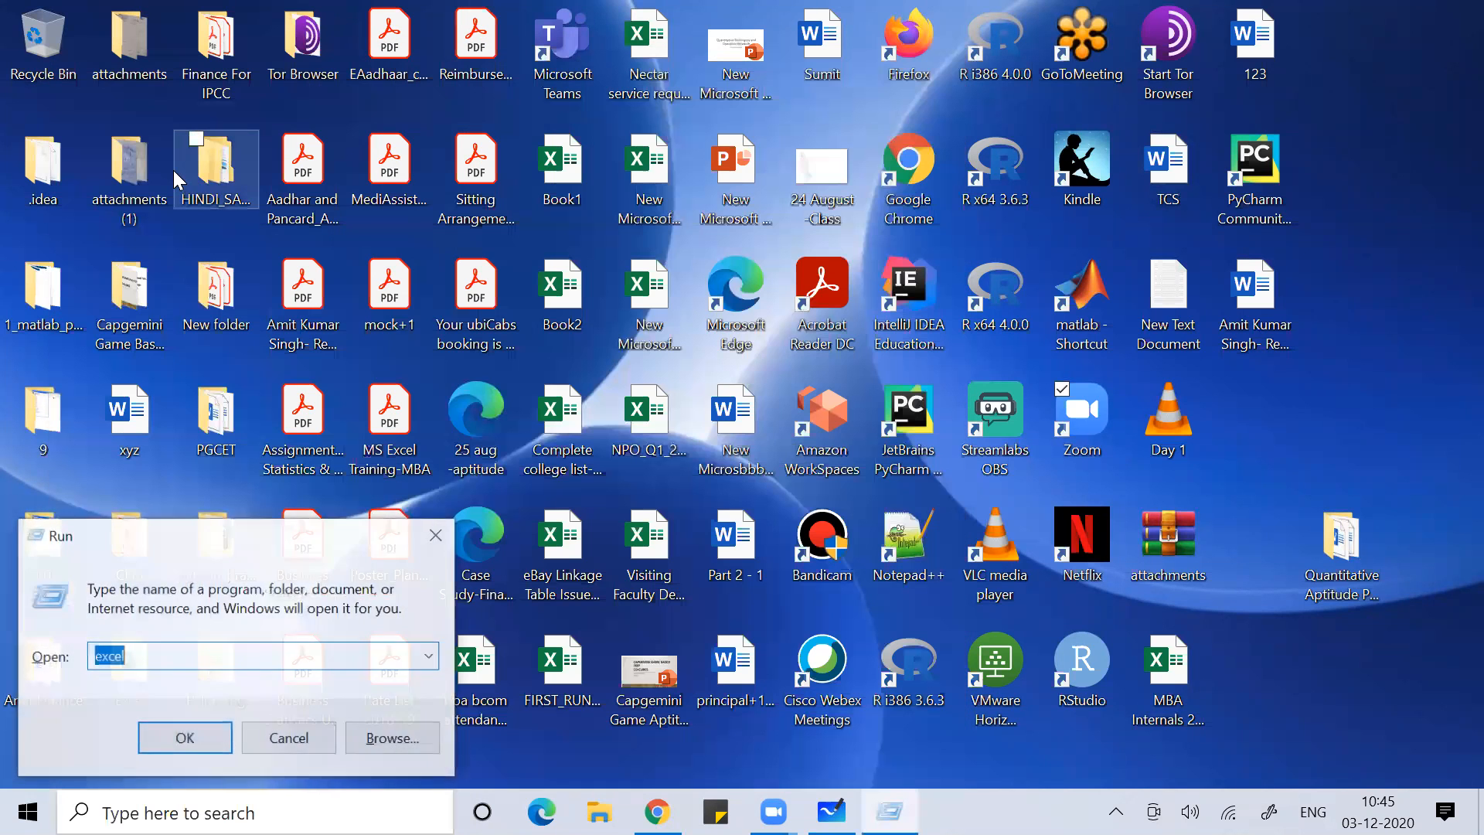
{"action": "type", "text": "e"}
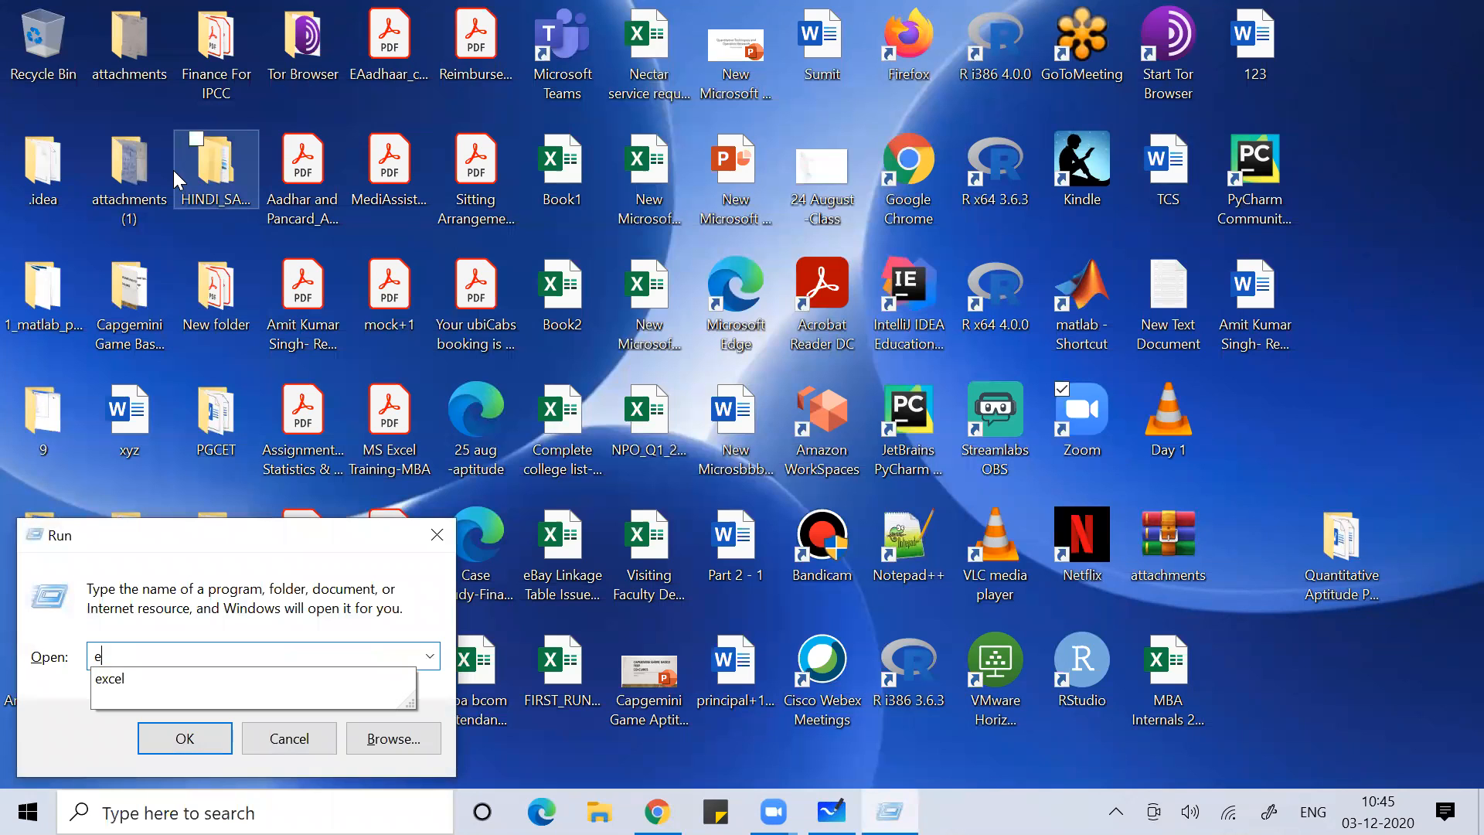
{"action": "type", "text": "xcel"}
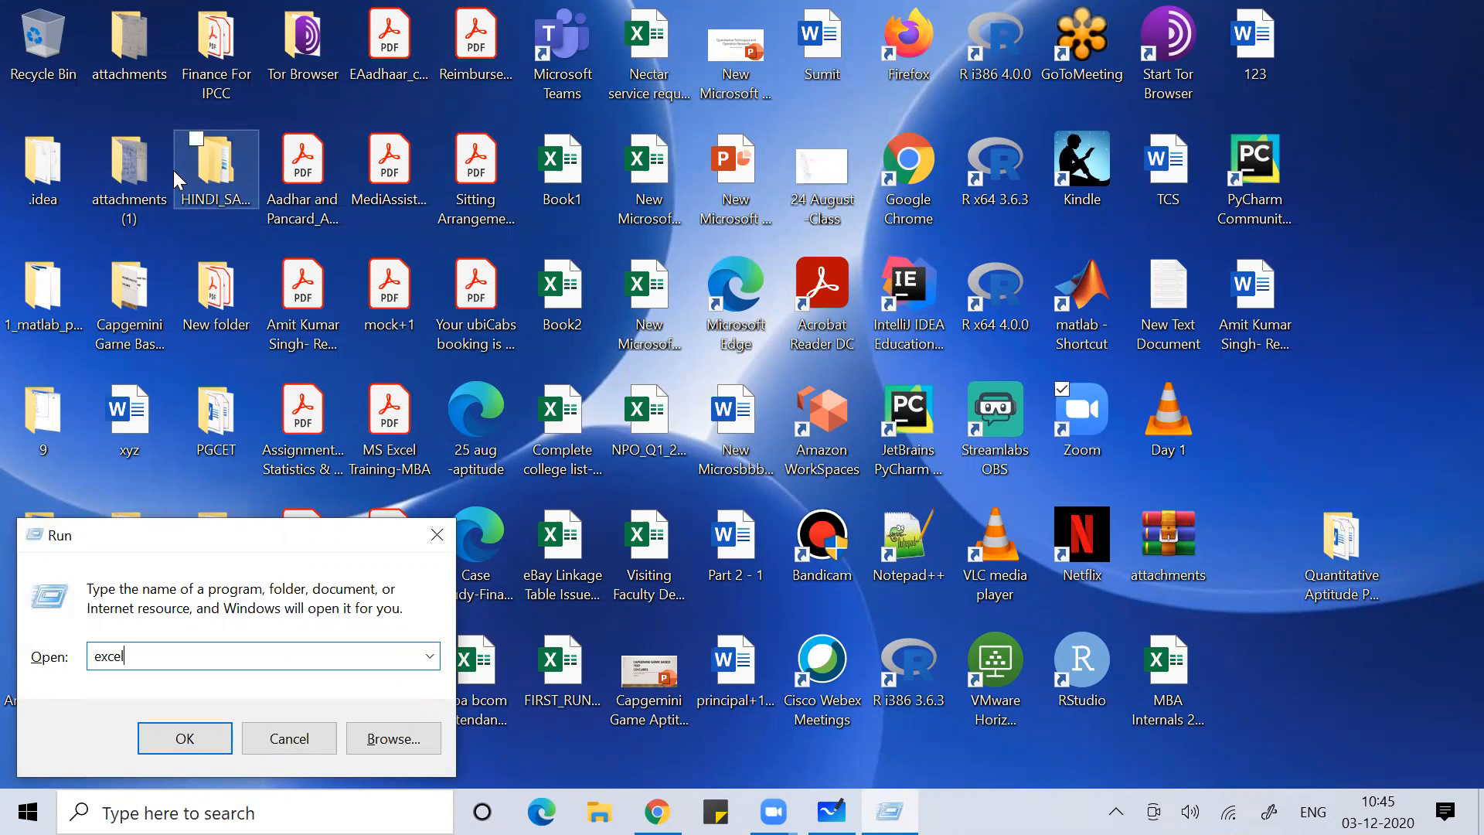
{"action": "key", "text": "Return"}
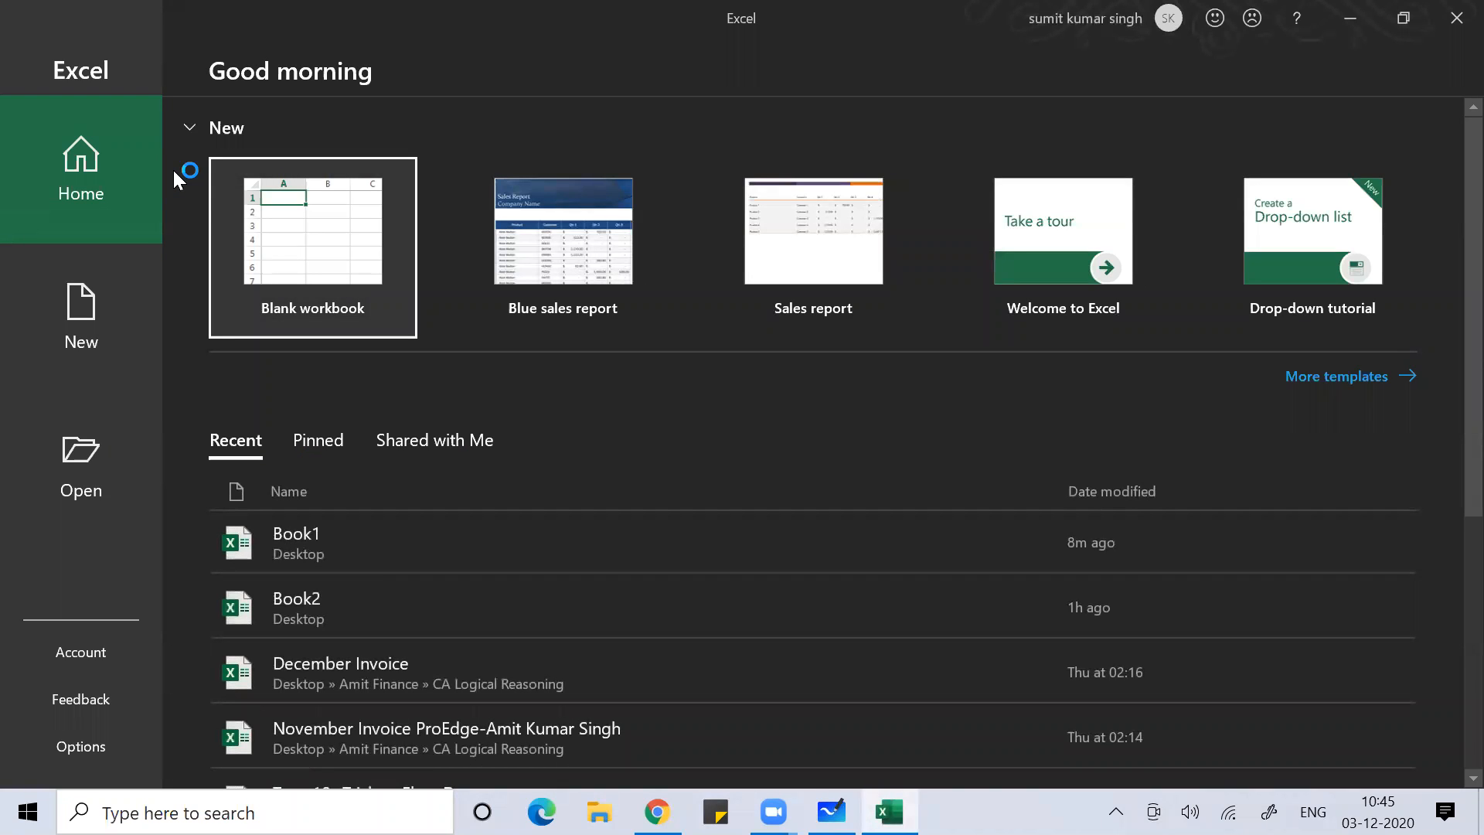
Create the blank workbook Book1 from the start screen, then minimise Excel to the desktop
{"action": "key", "text": "Right"}
{"action": "key", "text": "Left"}
{"action": "key", "text": "Return"}
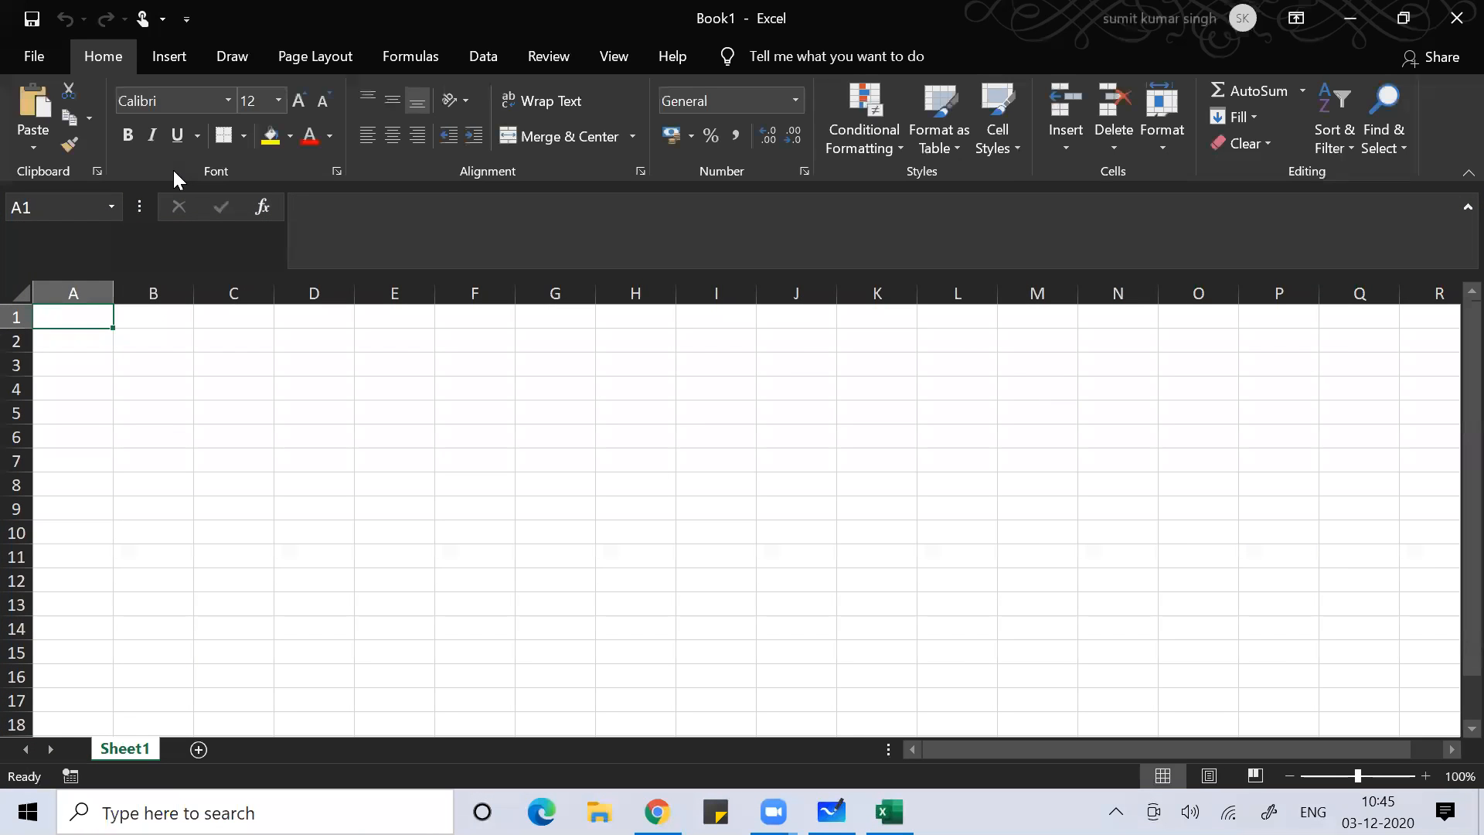
{"action": "key", "text": "super+d"}
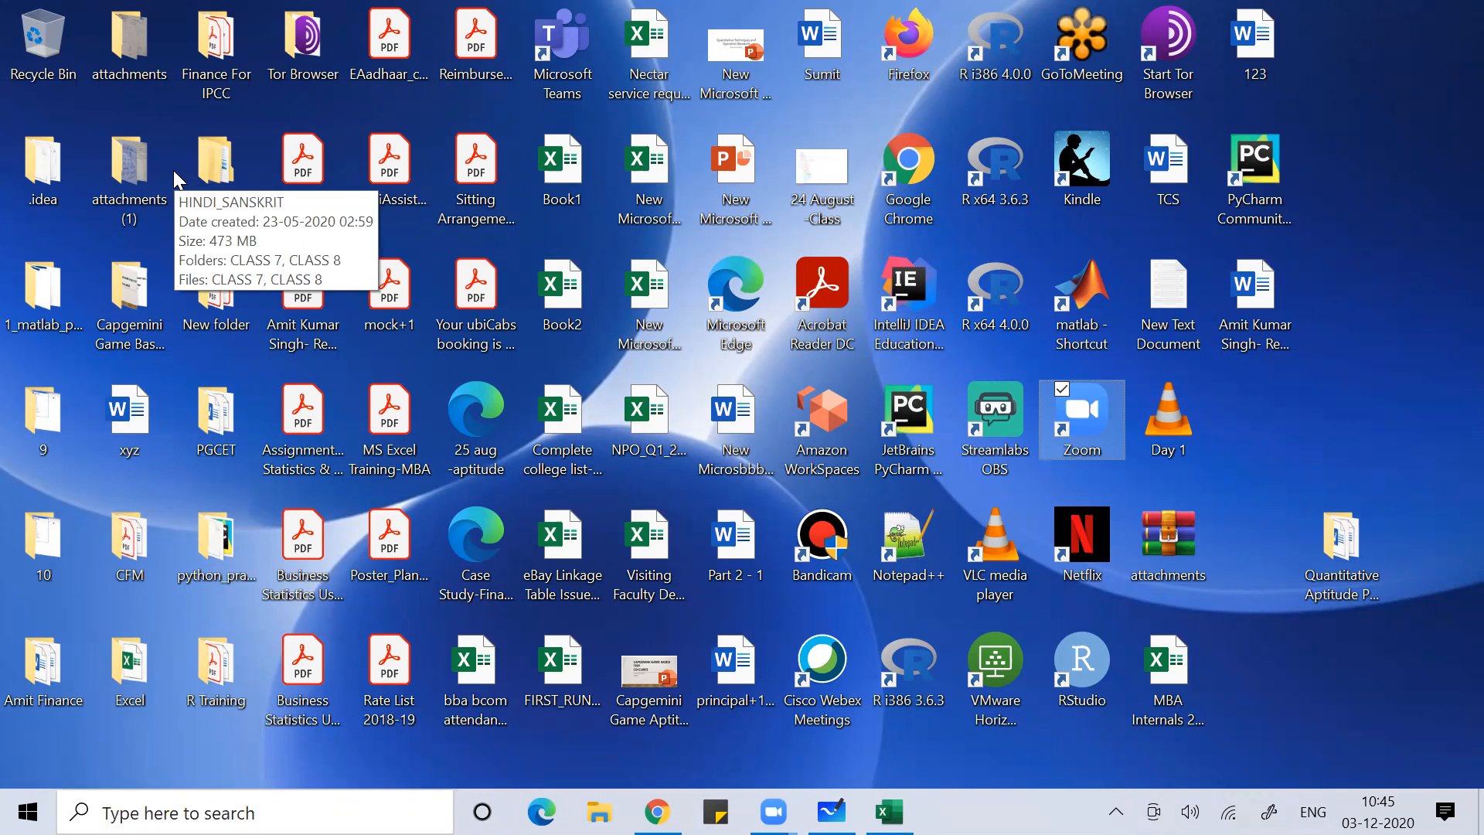
{"action": "key", "text": "super+r"}
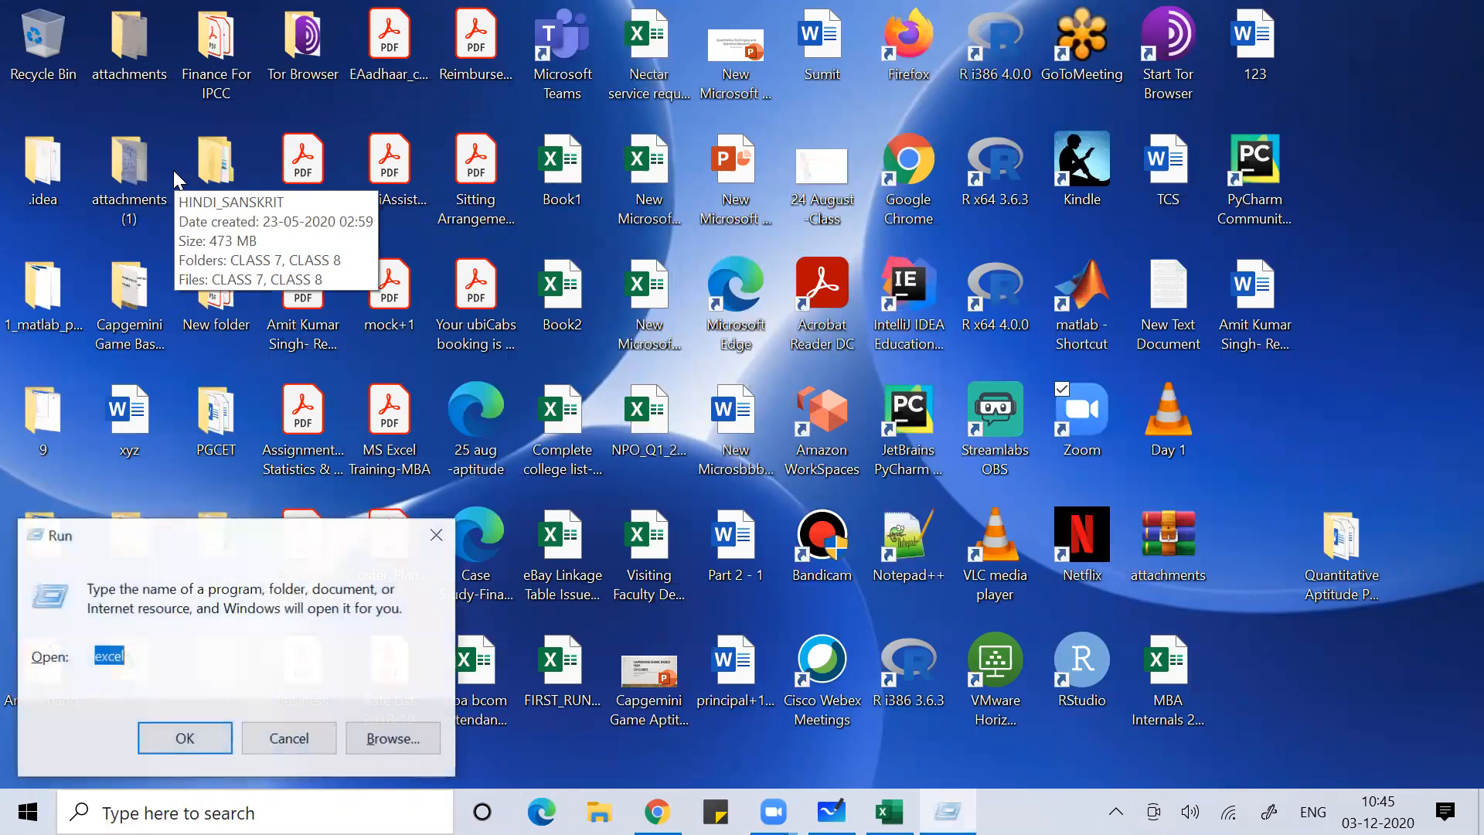
{"action": "type", "text": "exc"}
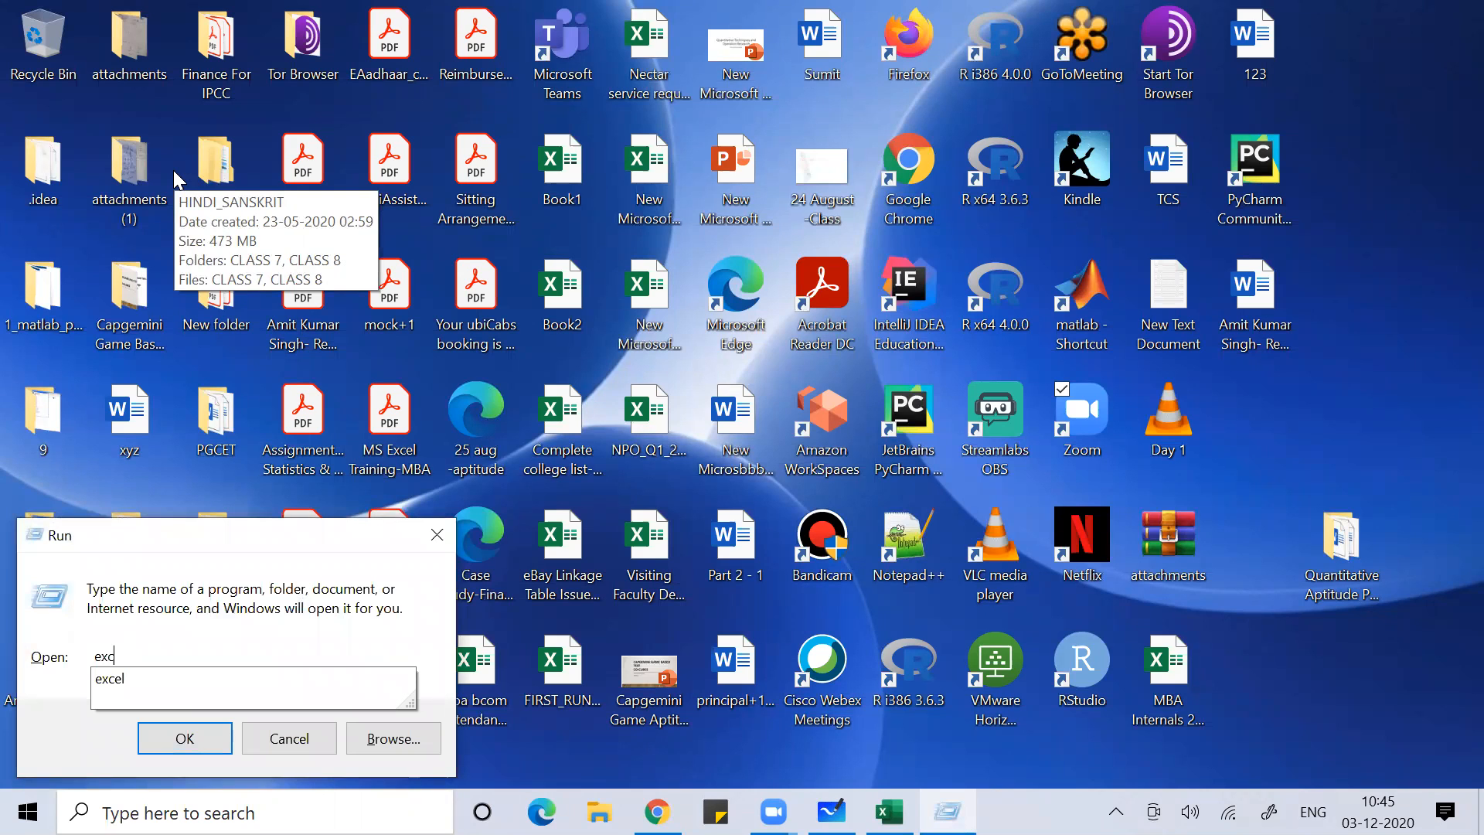
{"action": "type", "text": "el"}
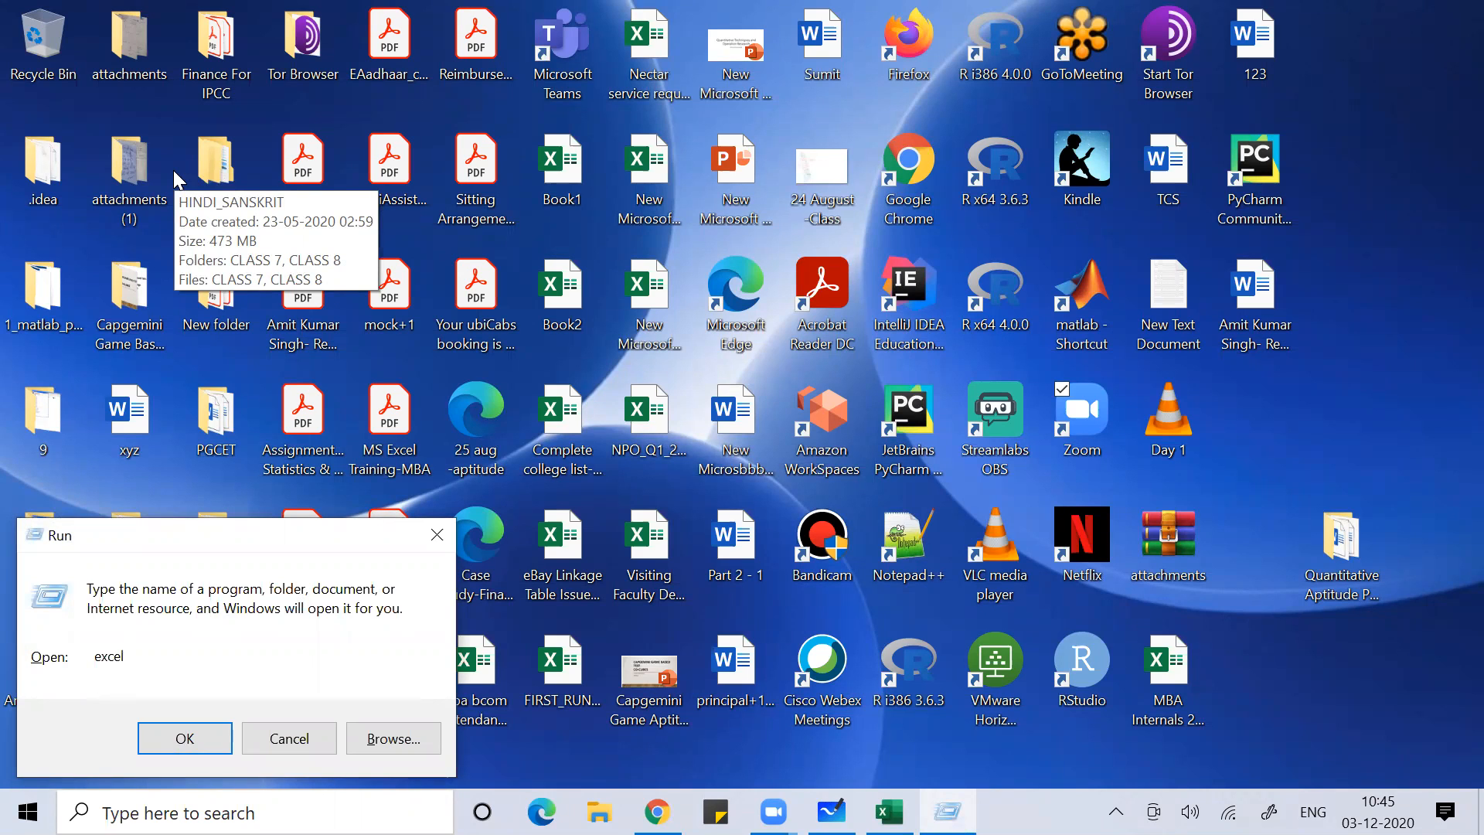
{"action": "left_click", "coordinate": [289, 738]}
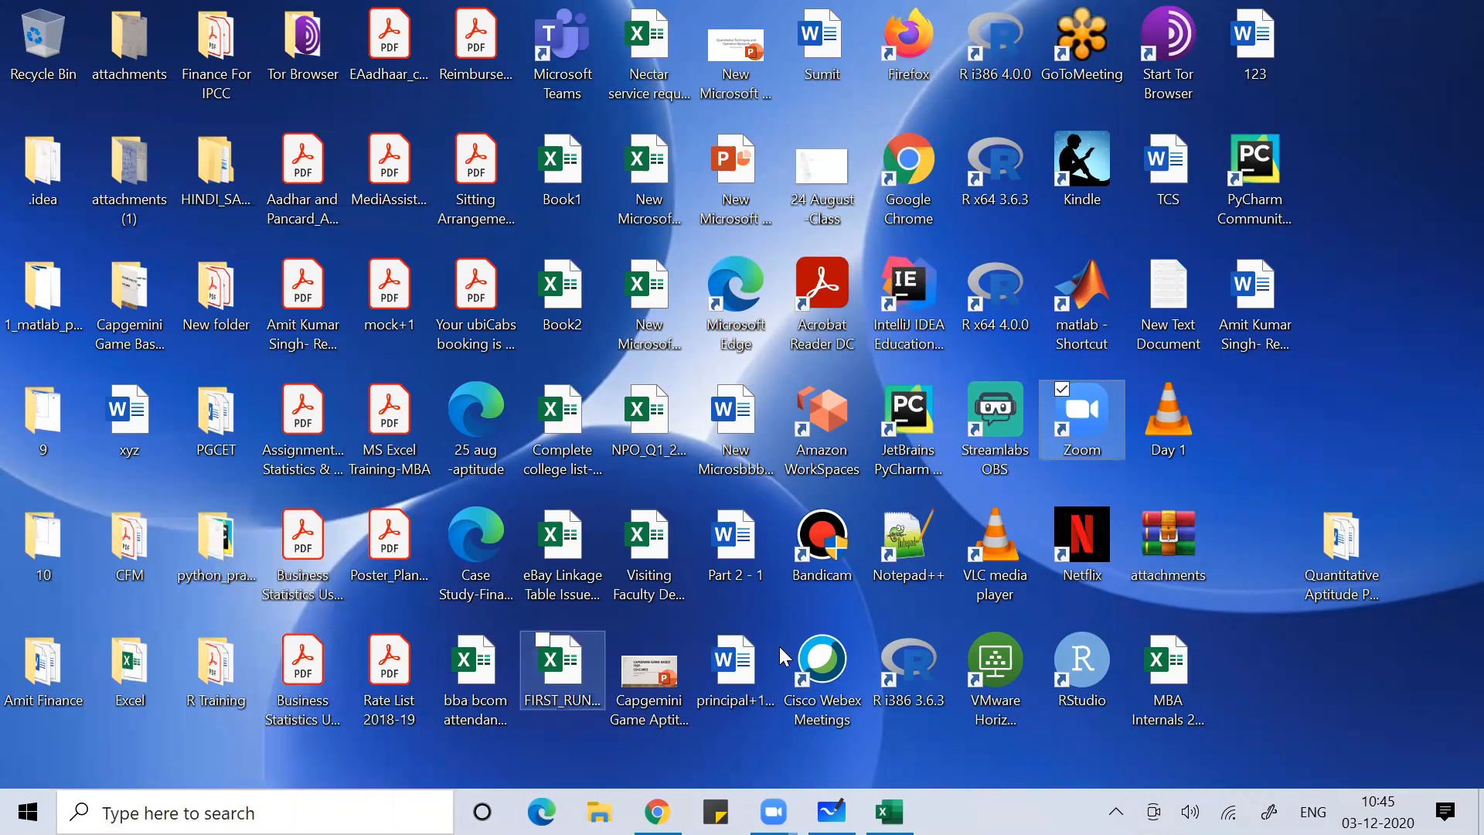
{"action": "right_click", "coordinate": [1401, 201]}
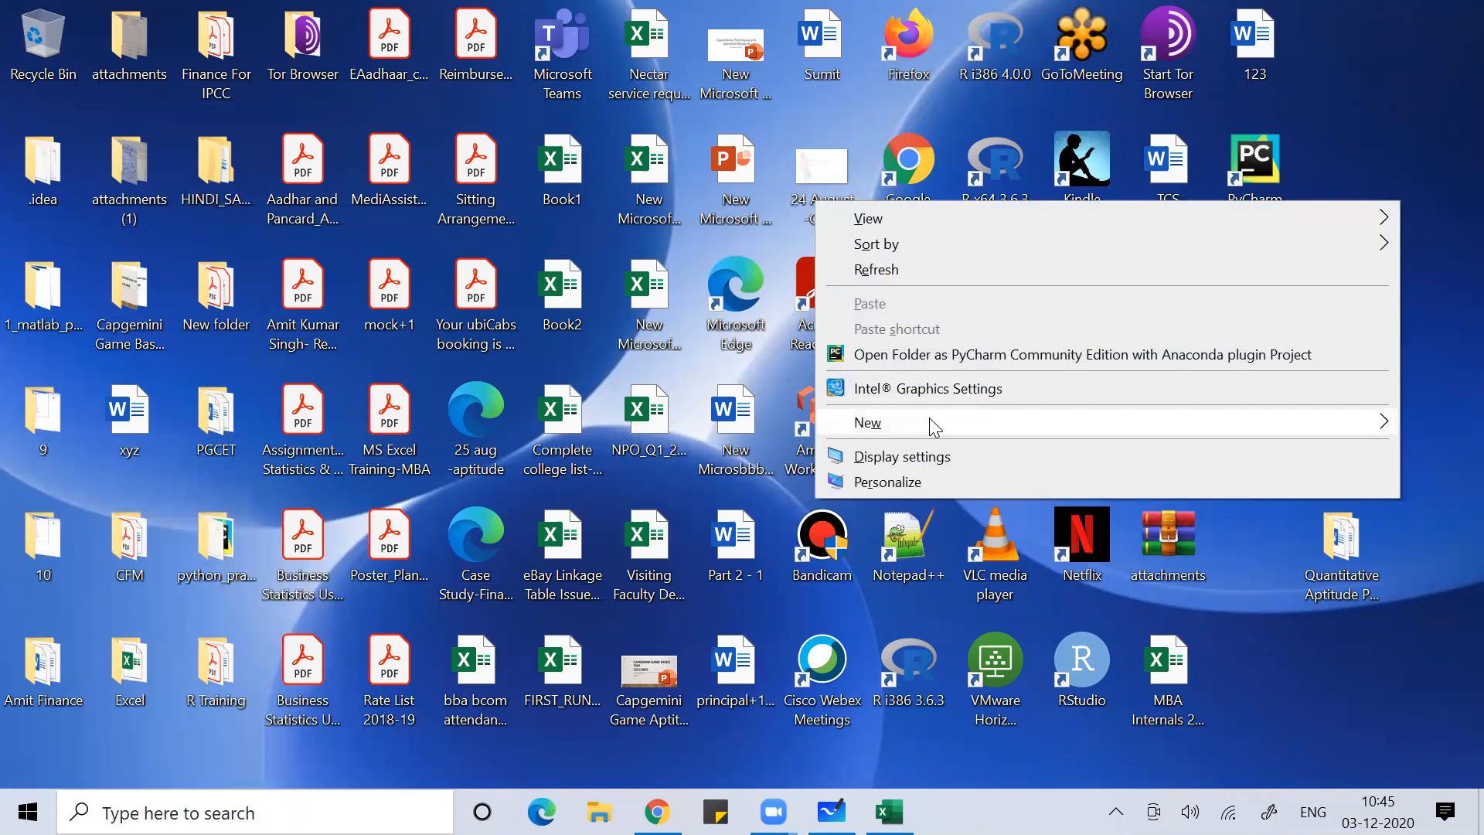
{"action": "mouse_move", "coordinate": [935, 428]}
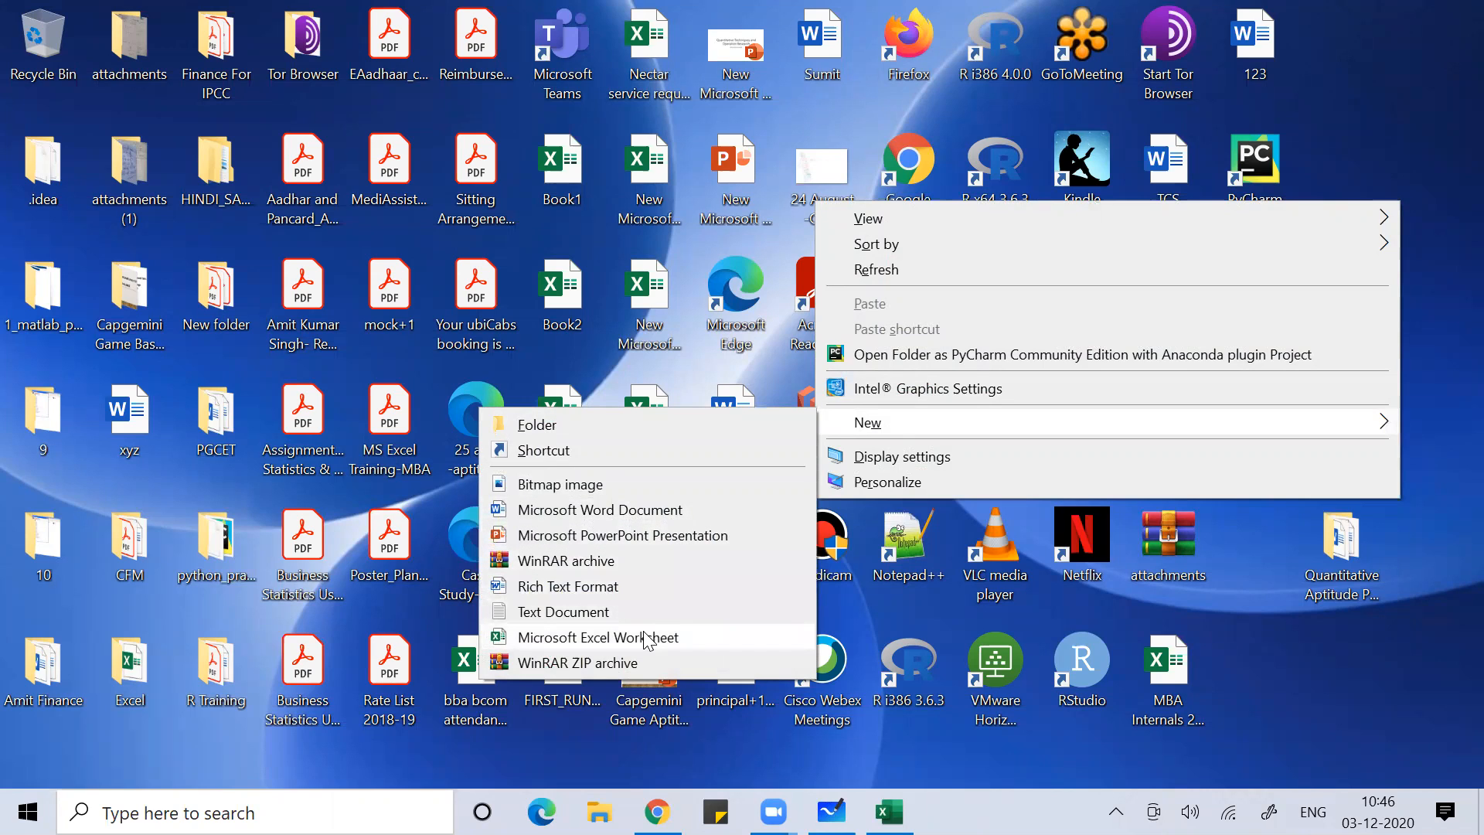
{"action": "left_click", "coordinate": [1397, 120]}
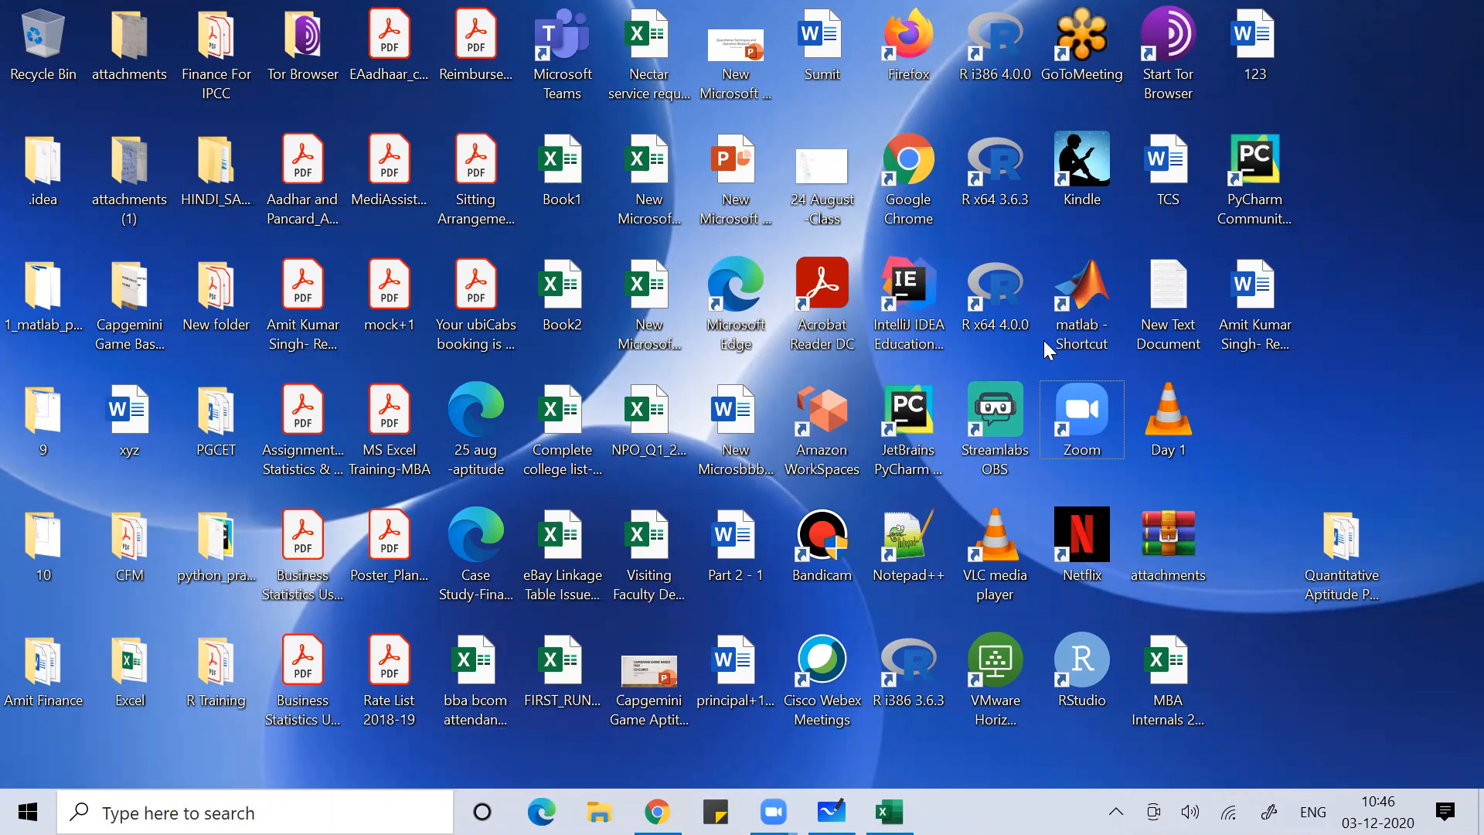
Open the Book2 workbook from the desktop, select cell D124, close it, and return to the whiteboard
{"action": "double_click", "coordinate": [560, 293]}
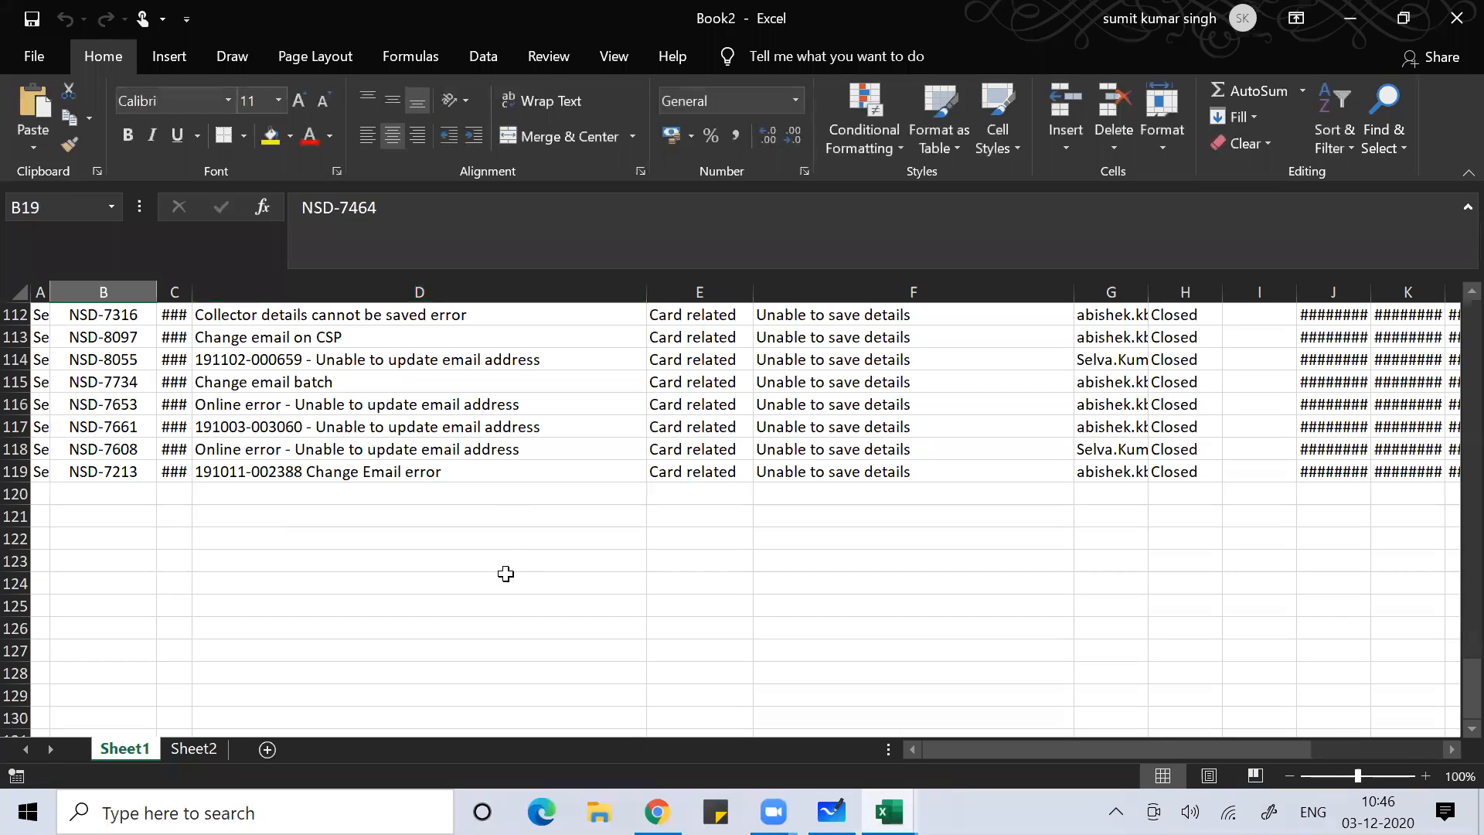
{"action": "left_click", "coordinate": [505, 576]}
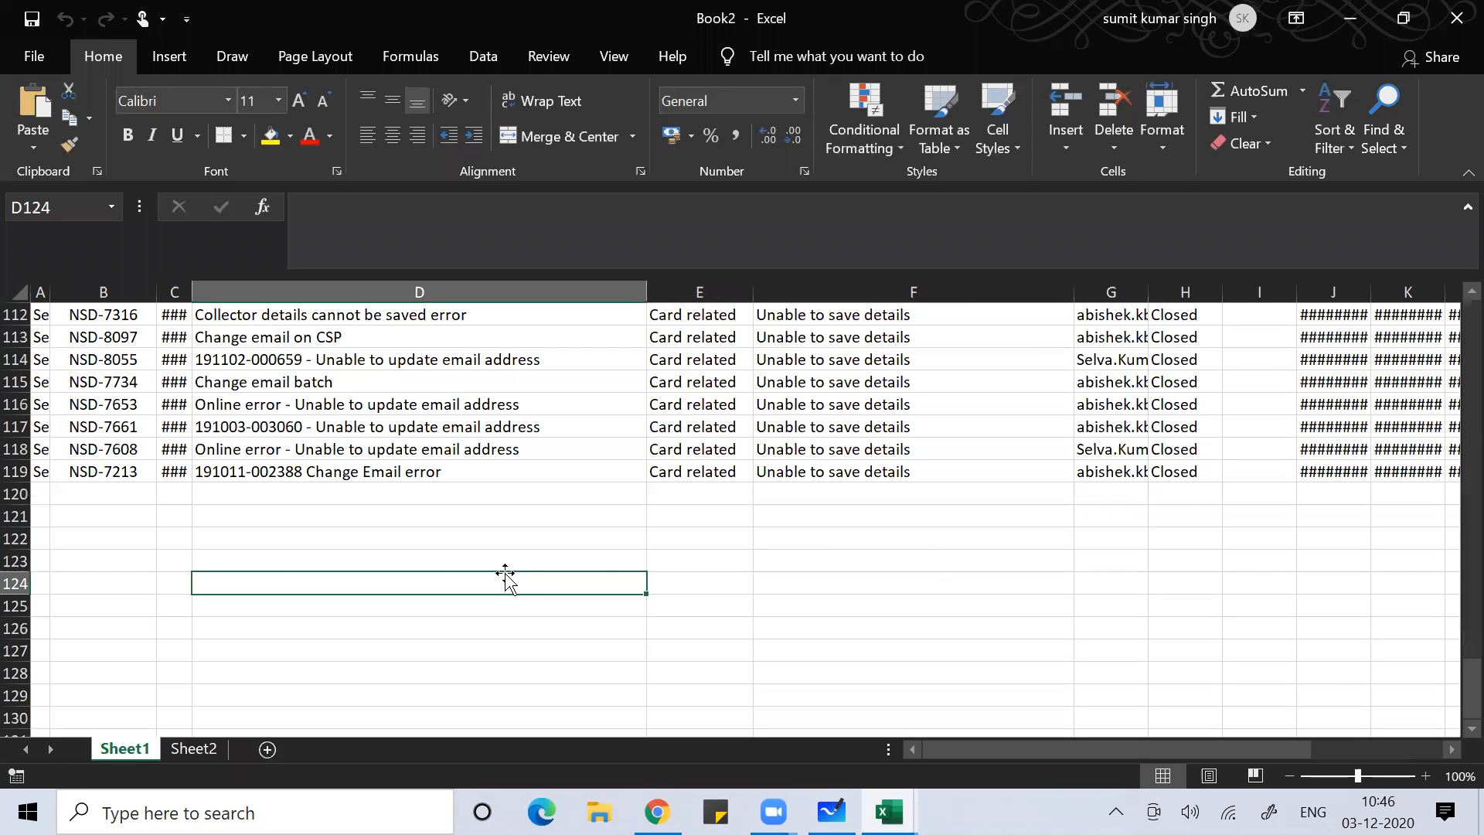
{"action": "key", "text": "alt+Tab"}
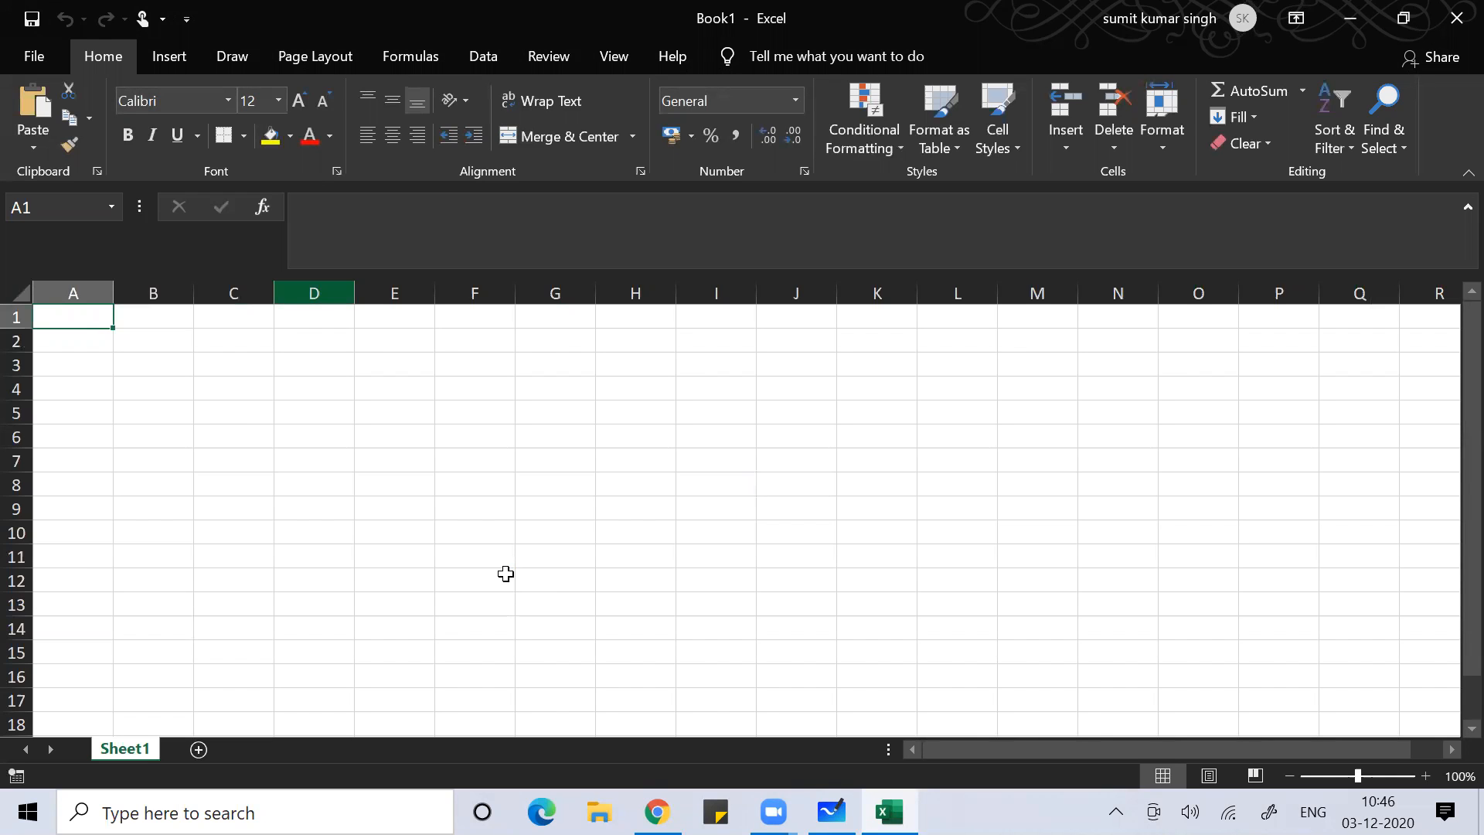
{"action": "key", "text": "alt+Tab"}
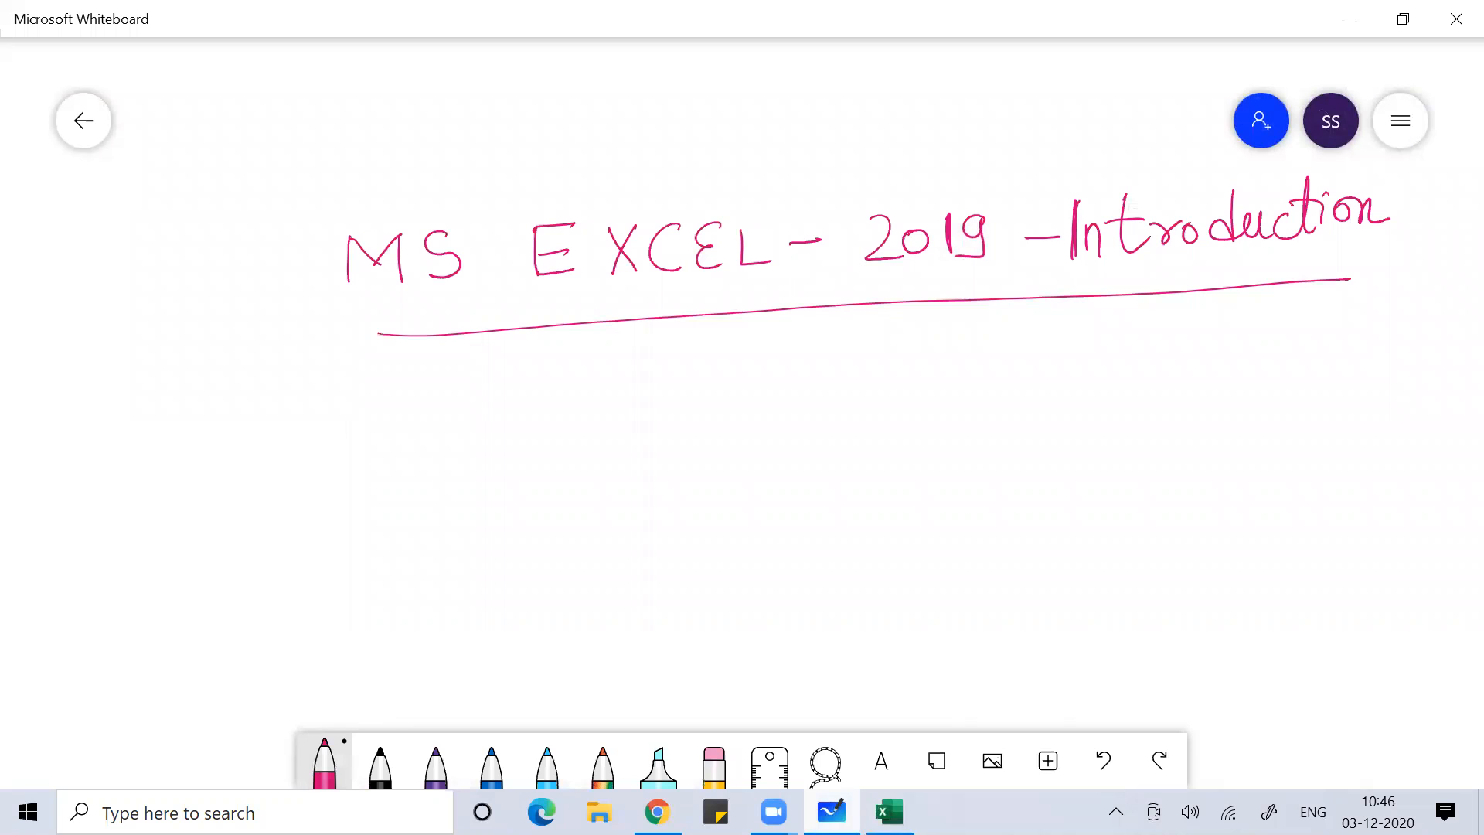
Handwrite 'To close existing work book = ctrl+w, Alt+F4' below the title
{"action": "mouse_move", "coordinate": [455, 382]}
{"action": "left_mouse_down"}
{"action": "mouse_move", "coordinate": [487, 379]}
{"action": "mouse_move", "coordinate": [473, 430]}
{"action": "left_mouse_up"}
{"action": "left_click_drag", "start_coordinate": [501, 400], "coordinate": [585, 418]}
{"action": "mouse_move", "coordinate": [596, 410]}
{"action": "left_mouse_down"}
{"action": "mouse_move", "coordinate": [604, 391]}
{"action": "mouse_move", "coordinate": [624, 416]}
{"action": "mouse_move", "coordinate": [771, 403]}
{"action": "left_mouse_up"}
{"action": "left_click_drag", "start_coordinate": [762, 384], "coordinate": [787, 382]}
{"action": "mouse_move", "coordinate": [788, 387]}
{"action": "left_mouse_down"}
{"action": "mouse_move", "coordinate": [789, 401]}
{"action": "mouse_move", "coordinate": [817, 400]}
{"action": "mouse_move", "coordinate": [807, 434]}
{"action": "left_mouse_up"}
{"action": "mouse_move", "coordinate": [887, 378]}
{"action": "left_mouse_down"}
{"action": "mouse_move", "coordinate": [900, 398]}
{"action": "mouse_move", "coordinate": [923, 371]}
{"action": "left_mouse_up"}
{"action": "mouse_move", "coordinate": [942, 374]}
{"action": "left_mouse_down"}
{"action": "mouse_move", "coordinate": [929, 380]}
{"action": "mouse_move", "coordinate": [949, 377]}
{"action": "left_mouse_up"}
{"action": "mouse_move", "coordinate": [957, 349]}
{"action": "left_mouse_down"}
{"action": "mouse_move", "coordinate": [955, 387]}
{"action": "mouse_move", "coordinate": [1079, 372]}
{"action": "mouse_move", "coordinate": [1067, 381]}
{"action": "left_mouse_up"}
{"action": "left_click_drag", "start_coordinate": [1090, 359], "coordinate": [1115, 376]}
{"action": "left_click_drag", "start_coordinate": [1120, 360], "coordinate": [1139, 357]}
{"action": "mouse_move", "coordinate": [1119, 368]}
{"action": "left_mouse_down"}
{"action": "mouse_move", "coordinate": [1215, 370]}
{"action": "mouse_move", "coordinate": [1218, 347]}
{"action": "left_mouse_up"}
{"action": "left_click_drag", "start_coordinate": [1223, 367], "coordinate": [1235, 342]}
{"action": "mouse_move", "coordinate": [1236, 325]}
{"action": "left_mouse_down"}
{"action": "mouse_move", "coordinate": [1242, 366]}
{"action": "mouse_move", "coordinate": [1278, 345]}
{"action": "left_mouse_up"}
{"action": "mouse_move", "coordinate": [1263, 337]}
{"action": "left_mouse_down"}
{"action": "mouse_move", "coordinate": [1263, 364]}
{"action": "mouse_move", "coordinate": [1326, 318]}
{"action": "left_mouse_up"}
{"action": "left_click_drag", "start_coordinate": [1352, 343], "coordinate": [1343, 362]}
{"action": "left_click_drag", "start_coordinate": [1193, 408], "coordinate": [1214, 430]}
{"action": "left_click_drag", "start_coordinate": [1192, 420], "coordinate": [1234, 427]}
{"action": "left_click_drag", "start_coordinate": [1246, 390], "coordinate": [1252, 428]}
{"action": "left_click_drag", "start_coordinate": [1241, 411], "coordinate": [1266, 409]}
{"action": "left_click_drag", "start_coordinate": [1268, 407], "coordinate": [1324, 425]}
{"action": "mouse_move", "coordinate": [1322, 387]}
{"action": "left_mouse_down"}
{"action": "mouse_move", "coordinate": [1343, 384]}
{"action": "mouse_move", "coordinate": [1345, 401]}
{"action": "left_mouse_up"}
{"action": "mouse_move", "coordinate": [1357, 383]}
{"action": "left_mouse_down"}
{"action": "mouse_move", "coordinate": [1372, 383]}
{"action": "mouse_move", "coordinate": [1369, 426]}
{"action": "left_mouse_up"}
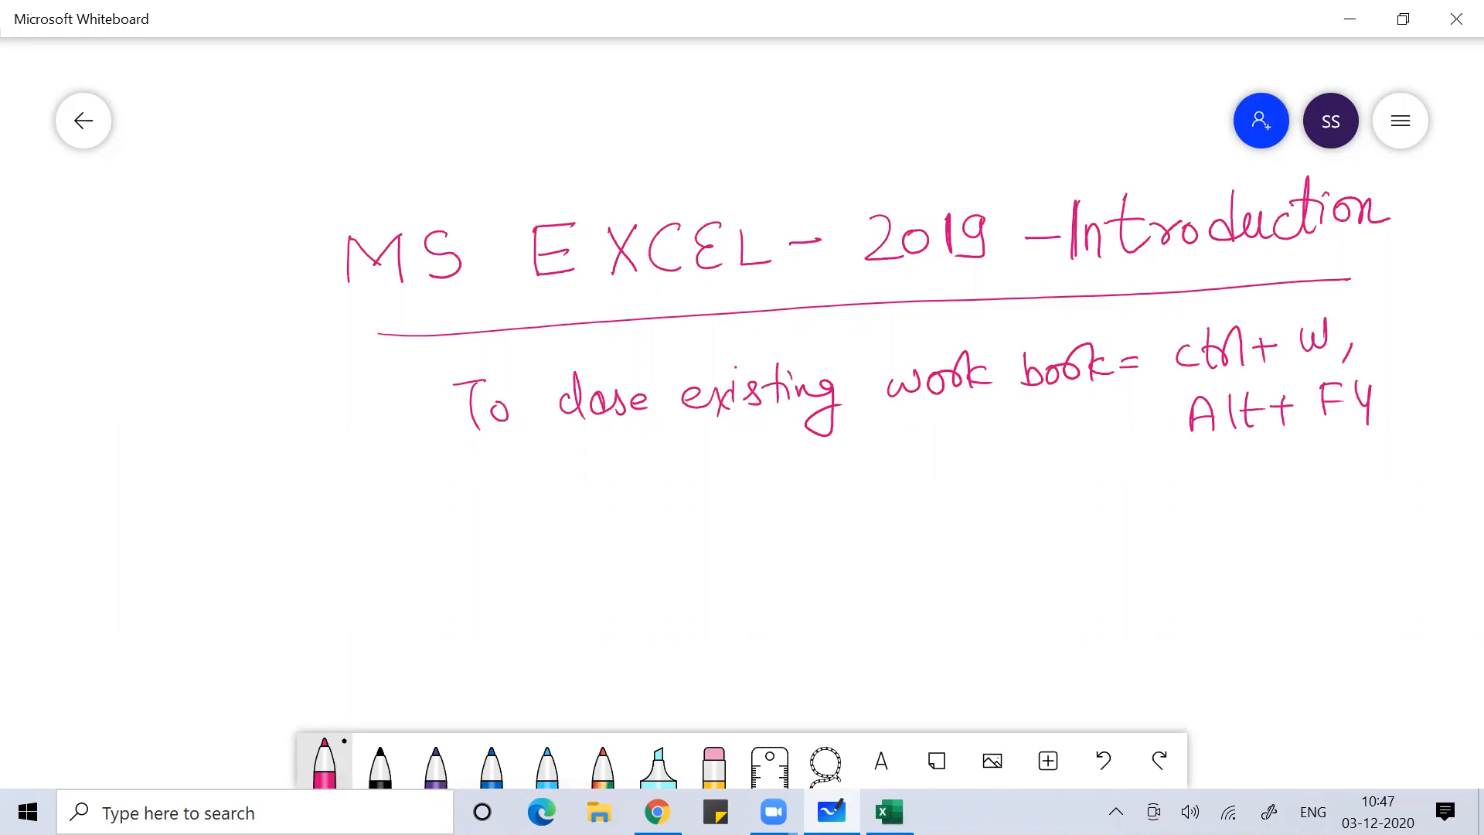
Handwrite 'To open new excel workbook from existing work book = ctrl+N', then return to Excel
{"action": "mouse_move", "coordinate": [501, 526]}
{"action": "left_mouse_down"}
{"action": "mouse_move", "coordinate": [526, 523]}
{"action": "mouse_move", "coordinate": [516, 571]}
{"action": "left_mouse_up"}
{"action": "mouse_move", "coordinate": [543, 541]}
{"action": "left_mouse_down"}
{"action": "mouse_move", "coordinate": [610, 543]}
{"action": "mouse_move", "coordinate": [627, 578]}
{"action": "left_mouse_up"}
{"action": "mouse_move", "coordinate": [626, 538]}
{"action": "left_mouse_down"}
{"action": "mouse_move", "coordinate": [630, 550]}
{"action": "mouse_move", "coordinate": [669, 533]}
{"action": "mouse_move", "coordinate": [737, 539]}
{"action": "left_mouse_up"}
{"action": "mouse_move", "coordinate": [741, 534]}
{"action": "left_mouse_down"}
{"action": "mouse_move", "coordinate": [792, 511]}
{"action": "mouse_move", "coordinate": [869, 532]}
{"action": "mouse_move", "coordinate": [886, 510]}
{"action": "left_mouse_up"}
{"action": "mouse_move", "coordinate": [882, 512]}
{"action": "left_mouse_down"}
{"action": "mouse_move", "coordinate": [897, 530]}
{"action": "mouse_move", "coordinate": [914, 520]}
{"action": "left_mouse_up"}
{"action": "left_click_drag", "start_coordinate": [921, 516], "coordinate": [949, 524]}
{"action": "mouse_move", "coordinate": [952, 488]}
{"action": "left_mouse_down"}
{"action": "mouse_move", "coordinate": [955, 526]}
{"action": "mouse_move", "coordinate": [1000, 522]}
{"action": "mouse_move", "coordinate": [1014, 497]}
{"action": "mouse_move", "coordinate": [1032, 519]}
{"action": "left_mouse_up"}
{"action": "mouse_move", "coordinate": [1028, 504]}
{"action": "left_mouse_down"}
{"action": "mouse_move", "coordinate": [1056, 478]}
{"action": "mouse_move", "coordinate": [1054, 519]}
{"action": "left_mouse_up"}
{"action": "left_click_drag", "start_coordinate": [1073, 495], "coordinate": [1093, 510]}
{"action": "left_click_drag", "start_coordinate": [1094, 501], "coordinate": [1128, 502]}
{"action": "mouse_move", "coordinate": [1126, 495]}
{"action": "left_mouse_down"}
{"action": "mouse_move", "coordinate": [1143, 491]}
{"action": "mouse_move", "coordinate": [1149, 510]}
{"action": "left_mouse_up"}
{"action": "left_click_drag", "start_coordinate": [1161, 486], "coordinate": [1178, 506]}
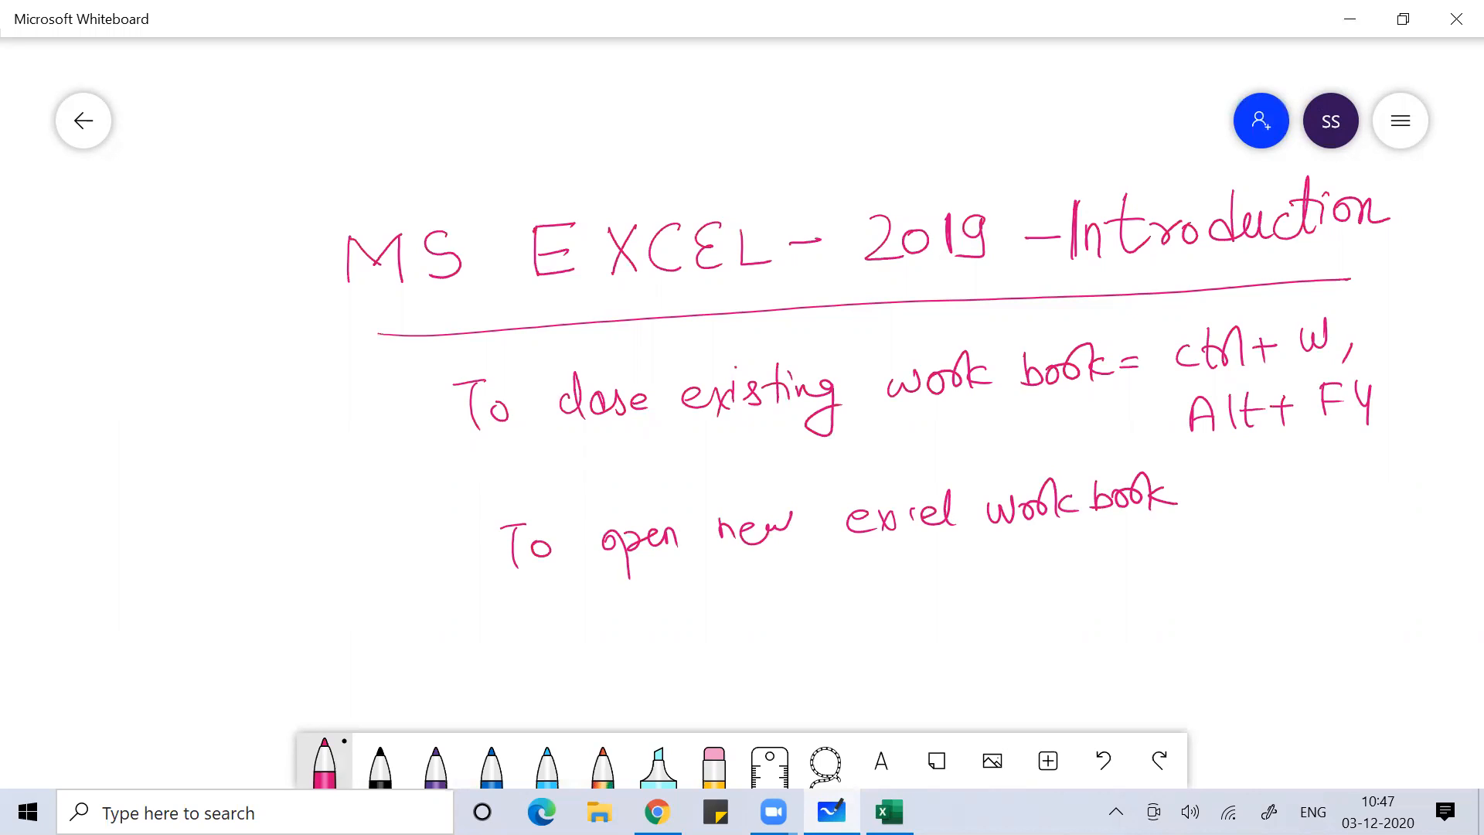
{"action": "left_click_drag", "start_coordinate": [740, 558], "coordinate": [722, 606]}
{"action": "left_click_drag", "start_coordinate": [711, 593], "coordinate": [937, 594]}
{"action": "mouse_move", "coordinate": [958, 572]}
{"action": "left_mouse_down"}
{"action": "mouse_move", "coordinate": [963, 591]}
{"action": "mouse_move", "coordinate": [994, 589]}
{"action": "mouse_move", "coordinate": [975, 622]}
{"action": "left_mouse_up"}
{"action": "mouse_move", "coordinate": [1035, 572]}
{"action": "left_mouse_down"}
{"action": "mouse_move", "coordinate": [1053, 587]}
{"action": "mouse_move", "coordinate": [1062, 569]}
{"action": "left_mouse_up"}
{"action": "left_click_drag", "start_coordinate": [1072, 570], "coordinate": [1093, 564]}
{"action": "mouse_move", "coordinate": [1097, 558]}
{"action": "left_mouse_down"}
{"action": "mouse_move", "coordinate": [1100, 583]}
{"action": "mouse_move", "coordinate": [1119, 578]}
{"action": "left_mouse_up"}
{"action": "mouse_move", "coordinate": [1143, 546]}
{"action": "left_mouse_down"}
{"action": "mouse_move", "coordinate": [1144, 575]}
{"action": "mouse_move", "coordinate": [1156, 568]}
{"action": "left_mouse_up"}
{"action": "mouse_move", "coordinate": [1164, 561]}
{"action": "left_mouse_down"}
{"action": "mouse_move", "coordinate": [1169, 574]}
{"action": "mouse_move", "coordinate": [1192, 537]}
{"action": "left_mouse_up"}
{"action": "mouse_move", "coordinate": [1189, 550]}
{"action": "left_mouse_down"}
{"action": "mouse_move", "coordinate": [1199, 573]}
{"action": "mouse_move", "coordinate": [1231, 542]}
{"action": "left_mouse_up"}
{"action": "left_click_drag", "start_coordinate": [1215, 557], "coordinate": [1305, 552]}
{"action": "mouse_move", "coordinate": [1287, 534]}
{"action": "left_mouse_down"}
{"action": "mouse_move", "coordinate": [1328, 528]}
{"action": "mouse_move", "coordinate": [1345, 545]}
{"action": "left_mouse_up"}
{"action": "mouse_move", "coordinate": [1350, 532]}
{"action": "left_mouse_down"}
{"action": "mouse_move", "coordinate": [1373, 528]}
{"action": "mouse_move", "coordinate": [1368, 543]}
{"action": "left_mouse_up"}
{"action": "mouse_move", "coordinate": [1405, 520]}
{"action": "left_mouse_down"}
{"action": "mouse_move", "coordinate": [1407, 536]}
{"action": "mouse_move", "coordinate": [1425, 516]}
{"action": "left_mouse_up"}
{"action": "left_click_drag", "start_coordinate": [1423, 504], "coordinate": [1427, 529]}
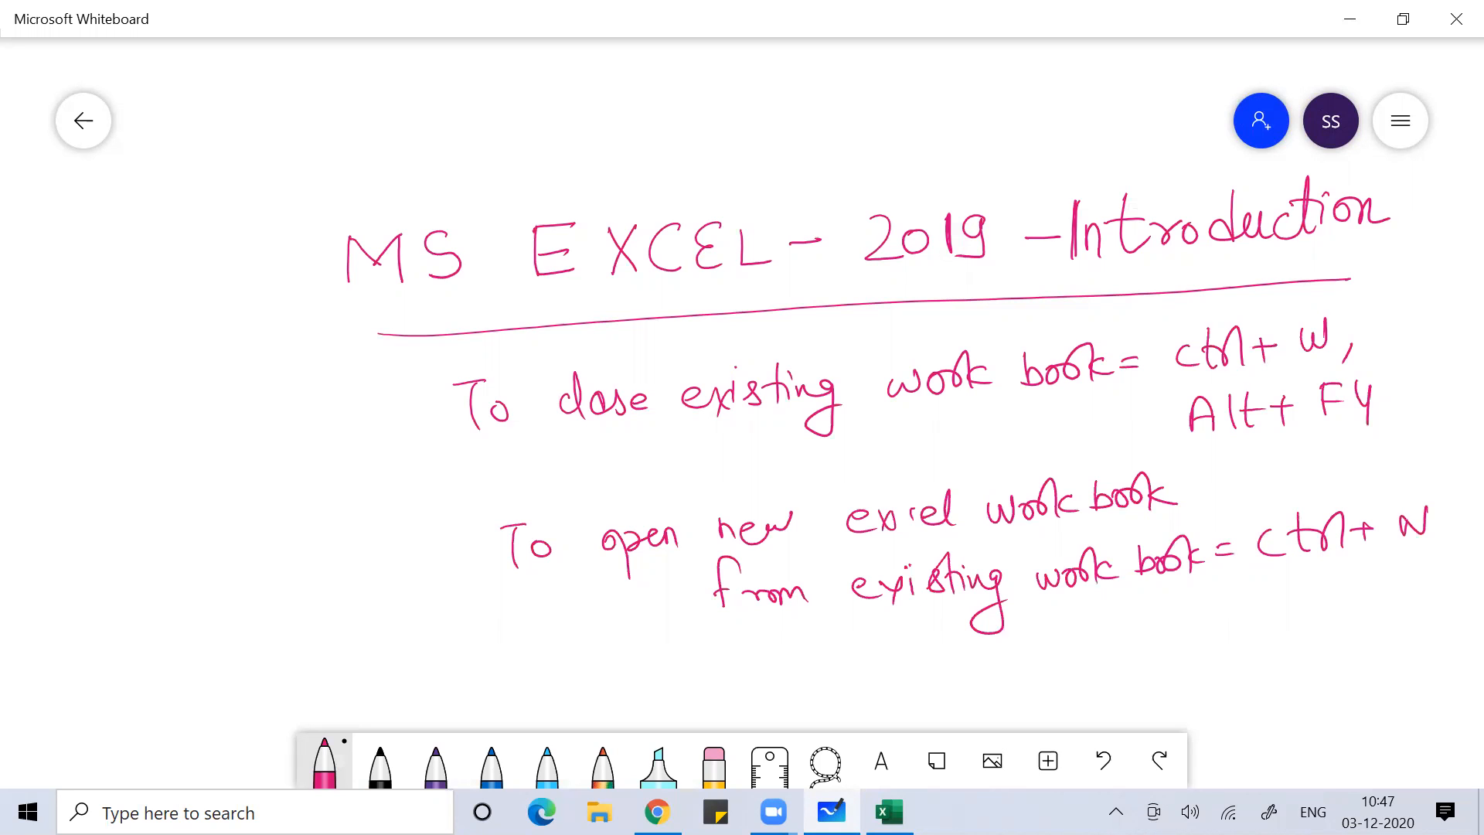
{"action": "key", "text": "alt+Tab"}
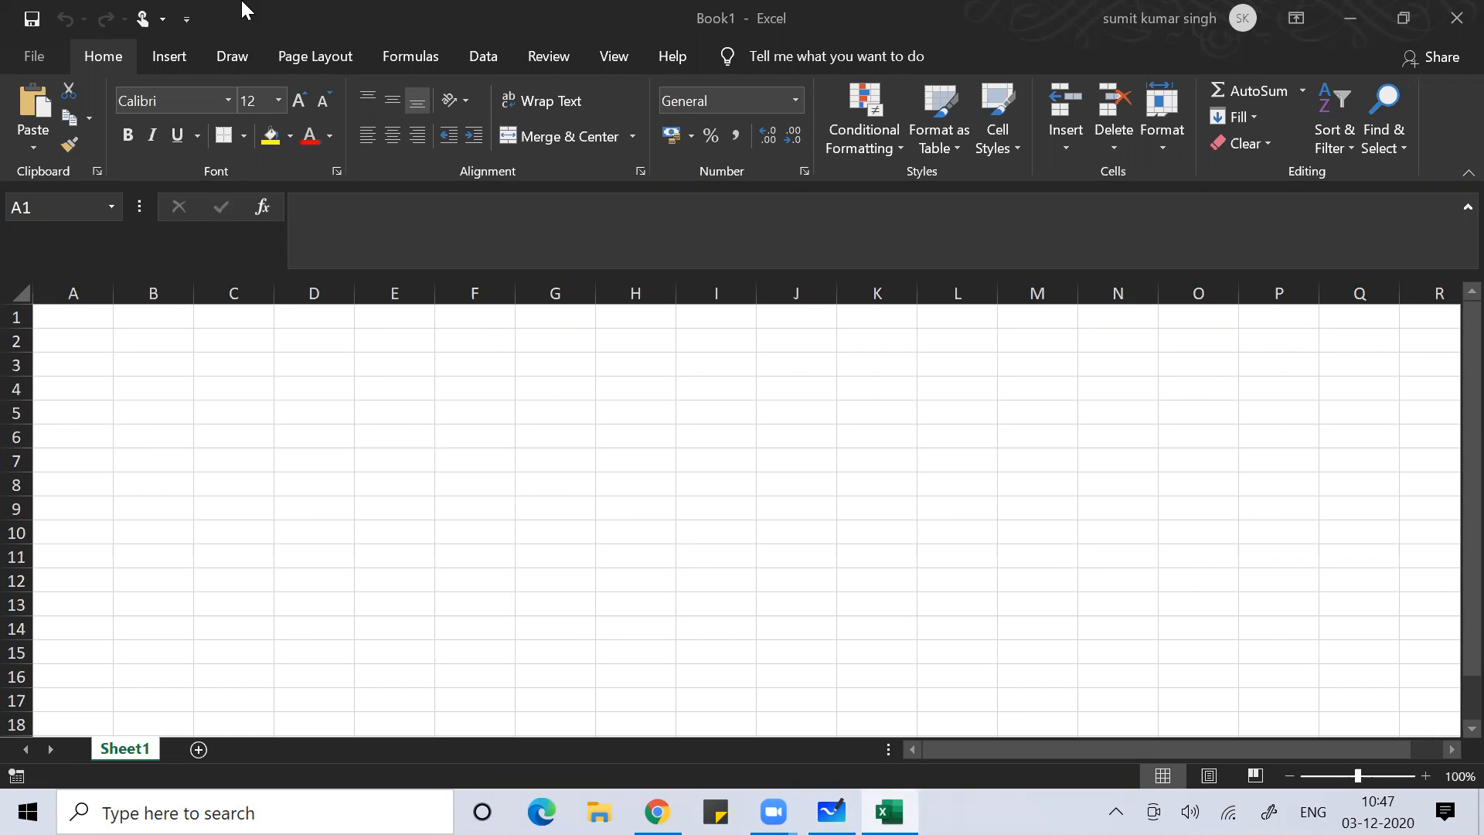
Activate Excel, view the Quick Access Toolbar list and File view, then return to the sheet
{"action": "left_click", "coordinate": [188, 17]}
{"action": "left_click", "coordinate": [189, 17]}
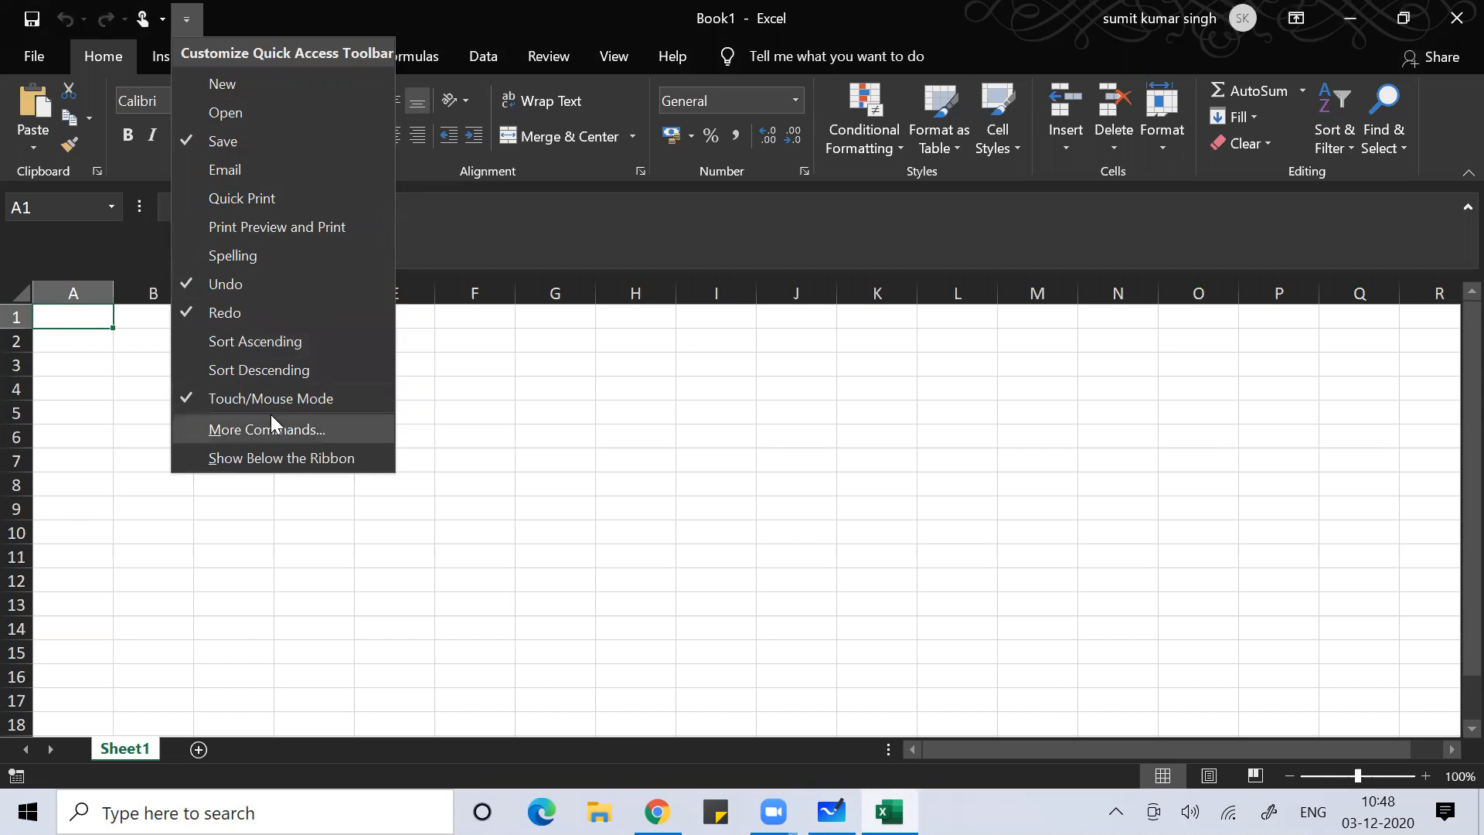
{"action": "left_click", "coordinate": [506, 372]}
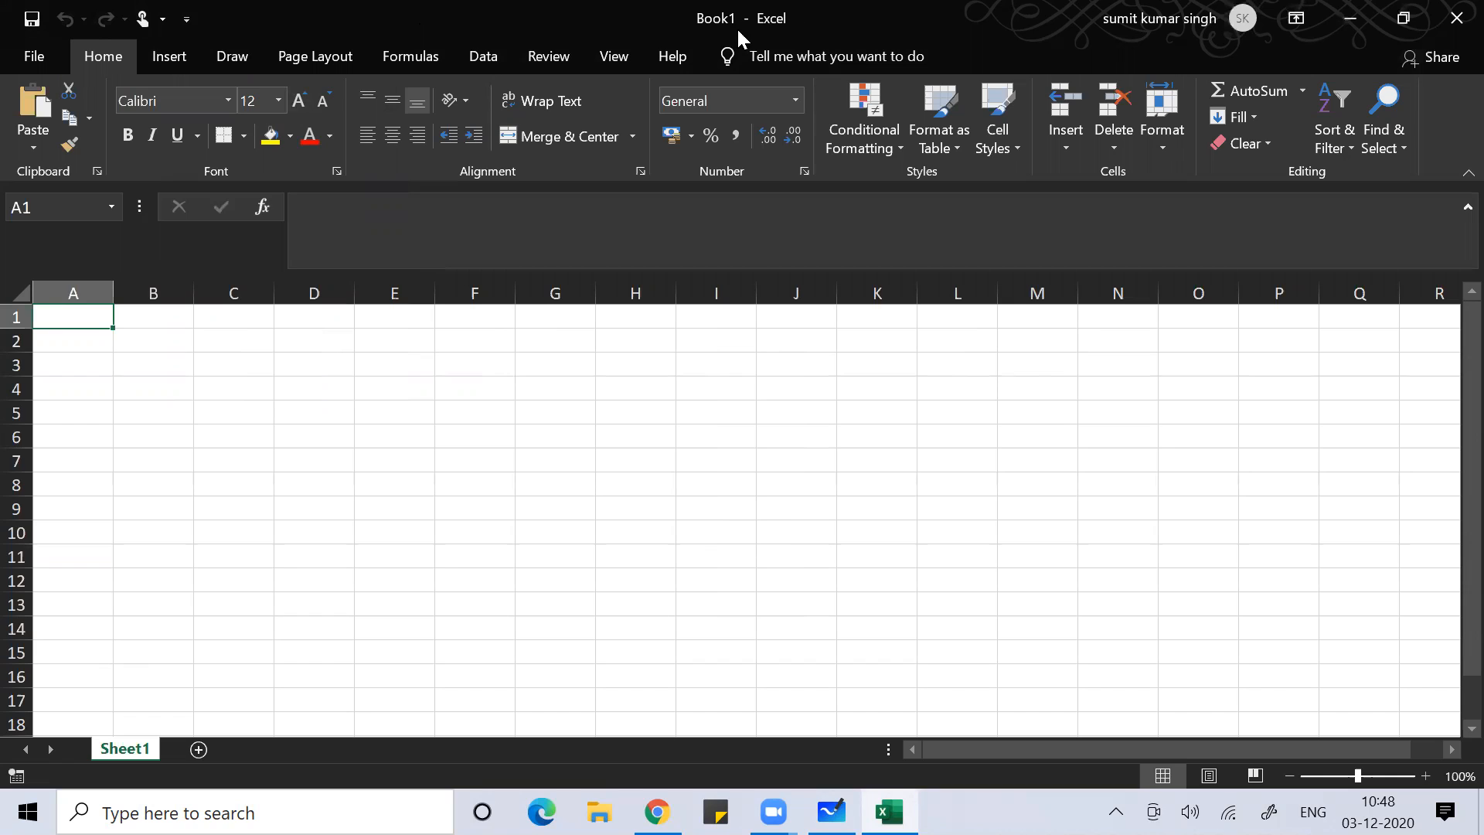
{"action": "left_click", "coordinate": [568, 405]}
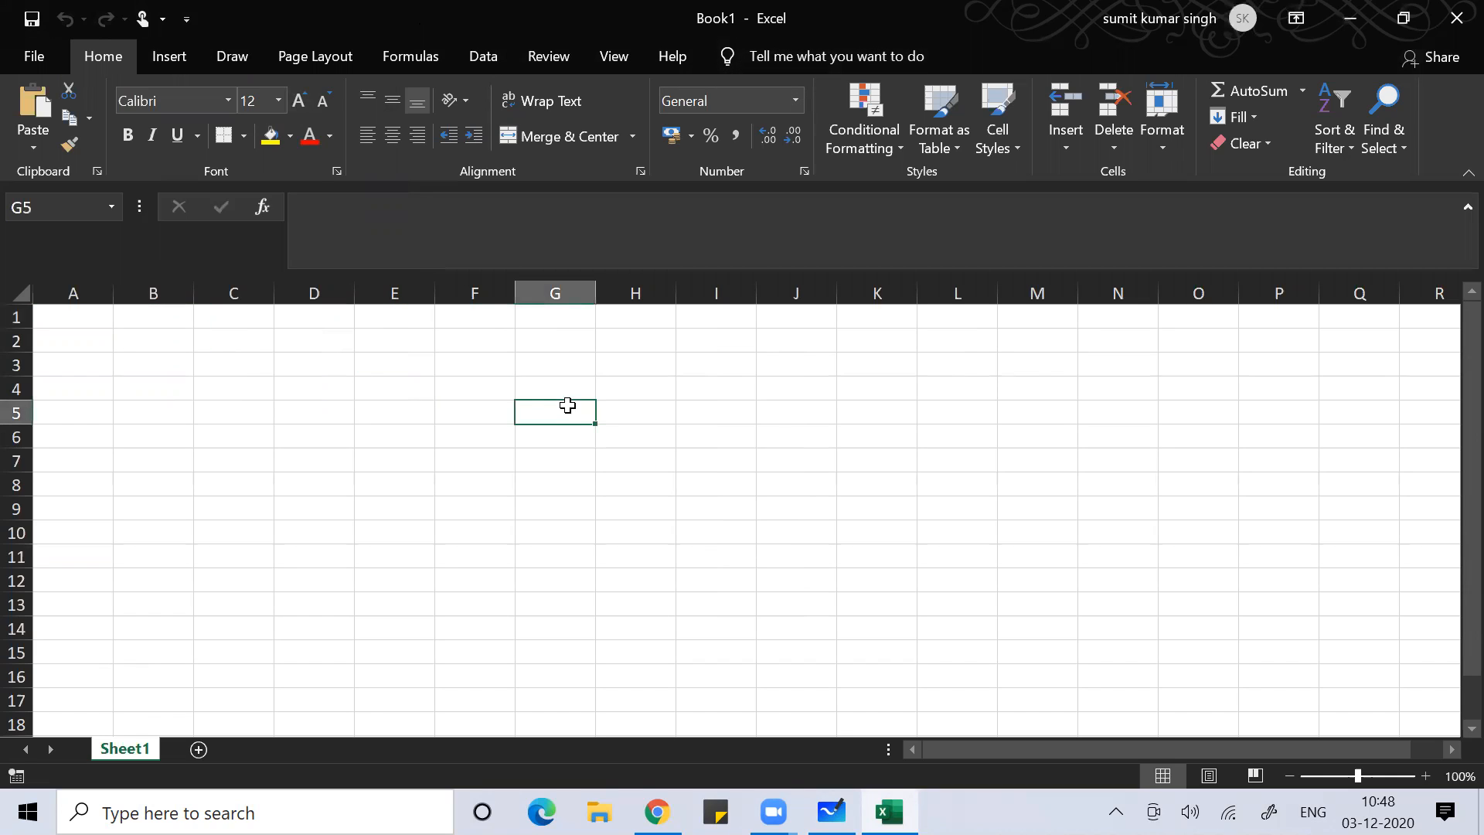
{"action": "left_click", "coordinate": [23, 59]}
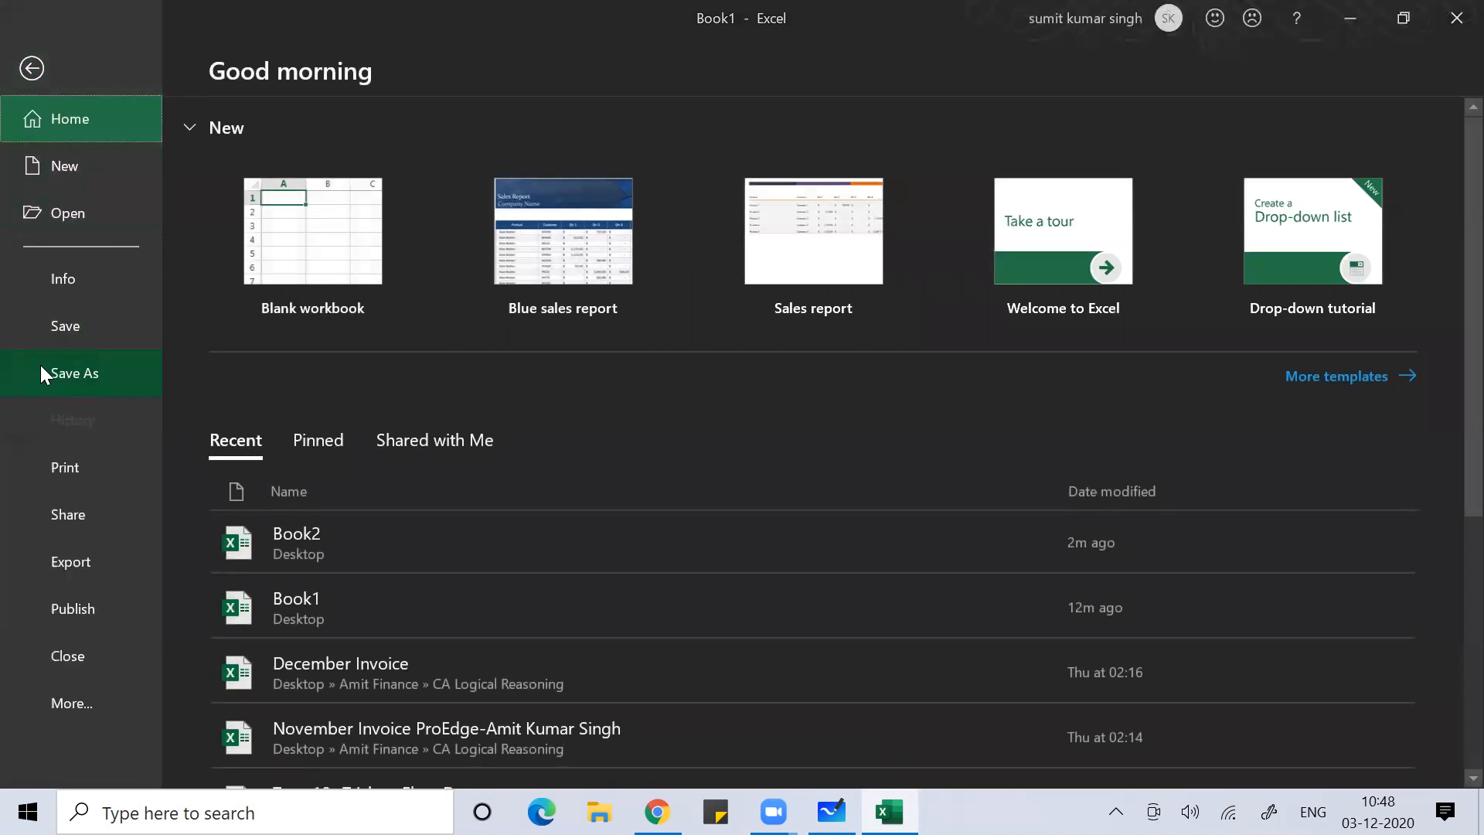
{"action": "key", "text": "Escape"}
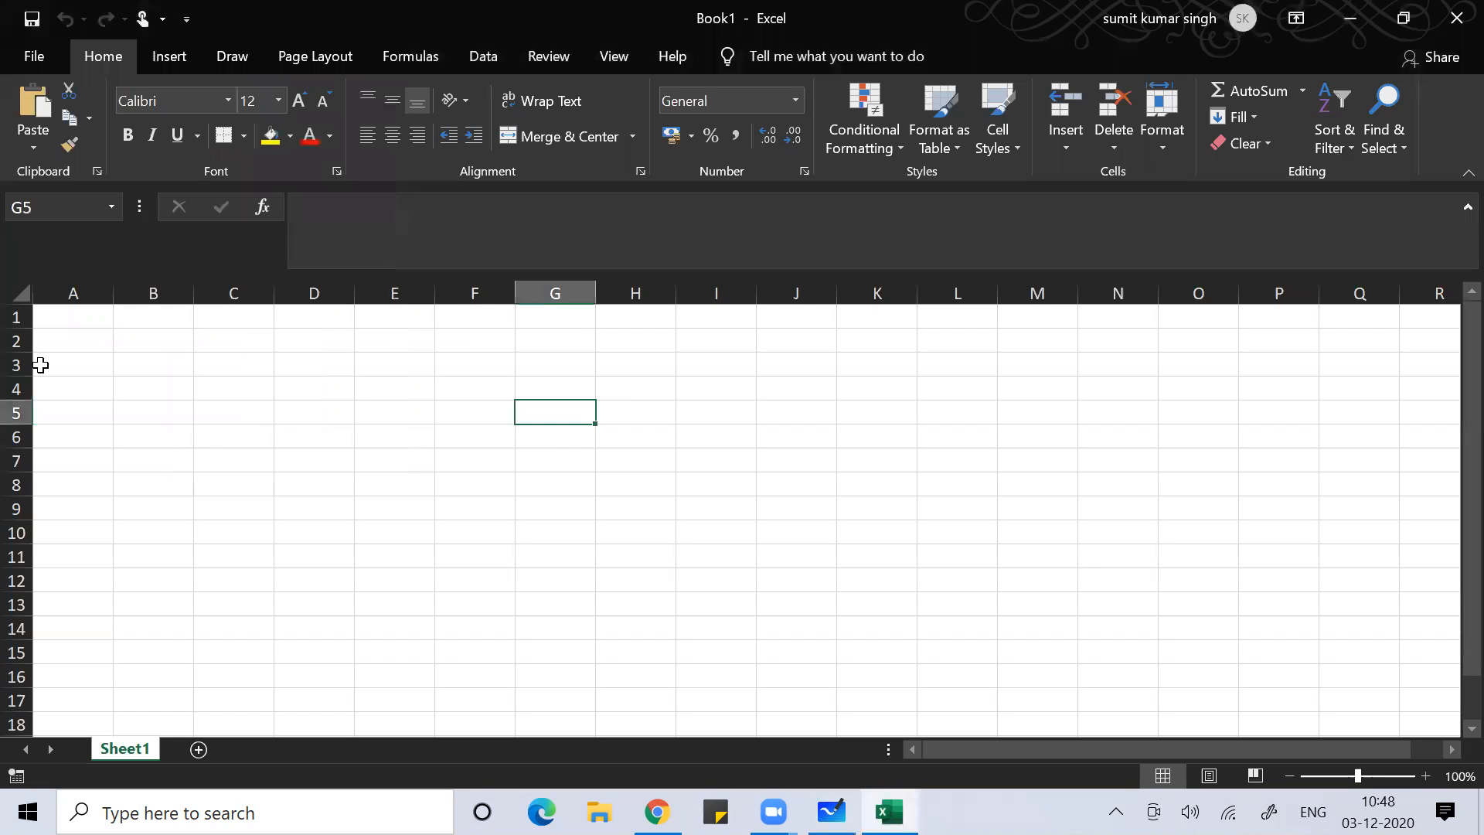
Select cell D6, open Save As with Alt+F+A, then switch back to the whiteboard
{"action": "left_click", "coordinate": [326, 440]}
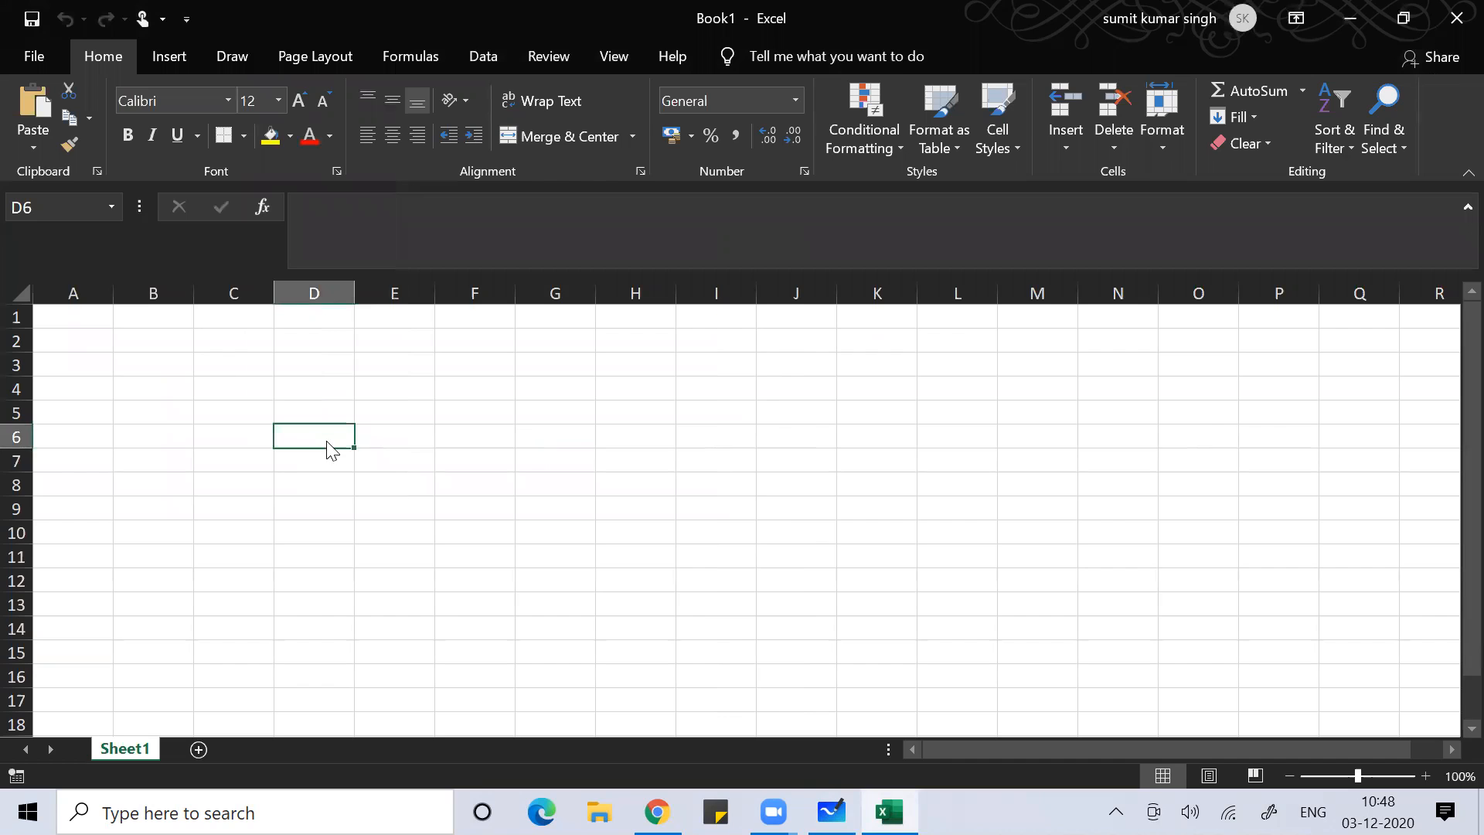
{"action": "key", "text": "alt"}
{"action": "key", "text": "f"}
{"action": "key", "text": "a"}
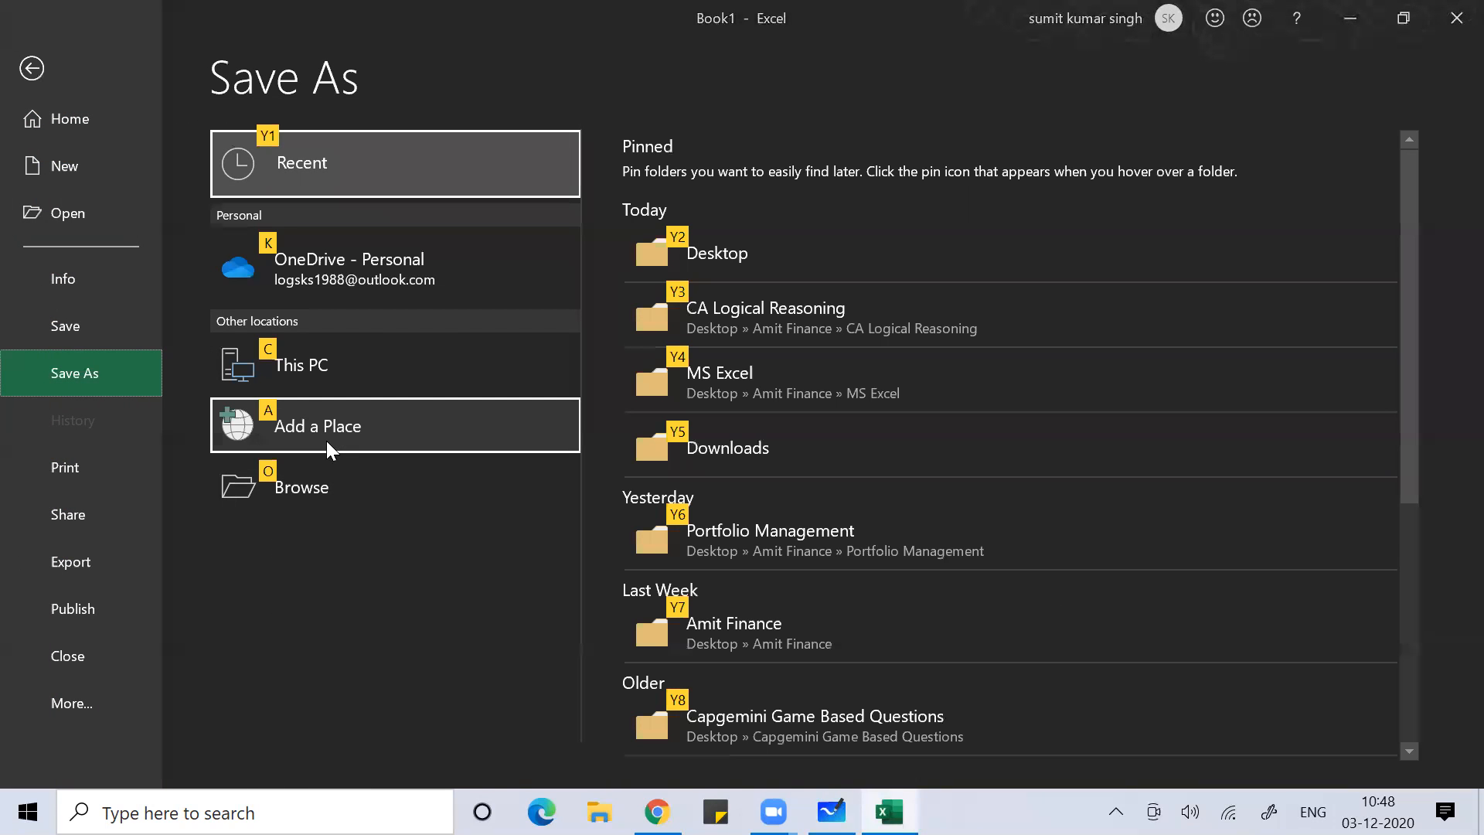
{"action": "key", "text": "super"}
{"action": "key", "text": "alt+Tab"}
{"action": "key", "text": "alt+Tab"}
{"action": "key", "text": "alt+Tab"}
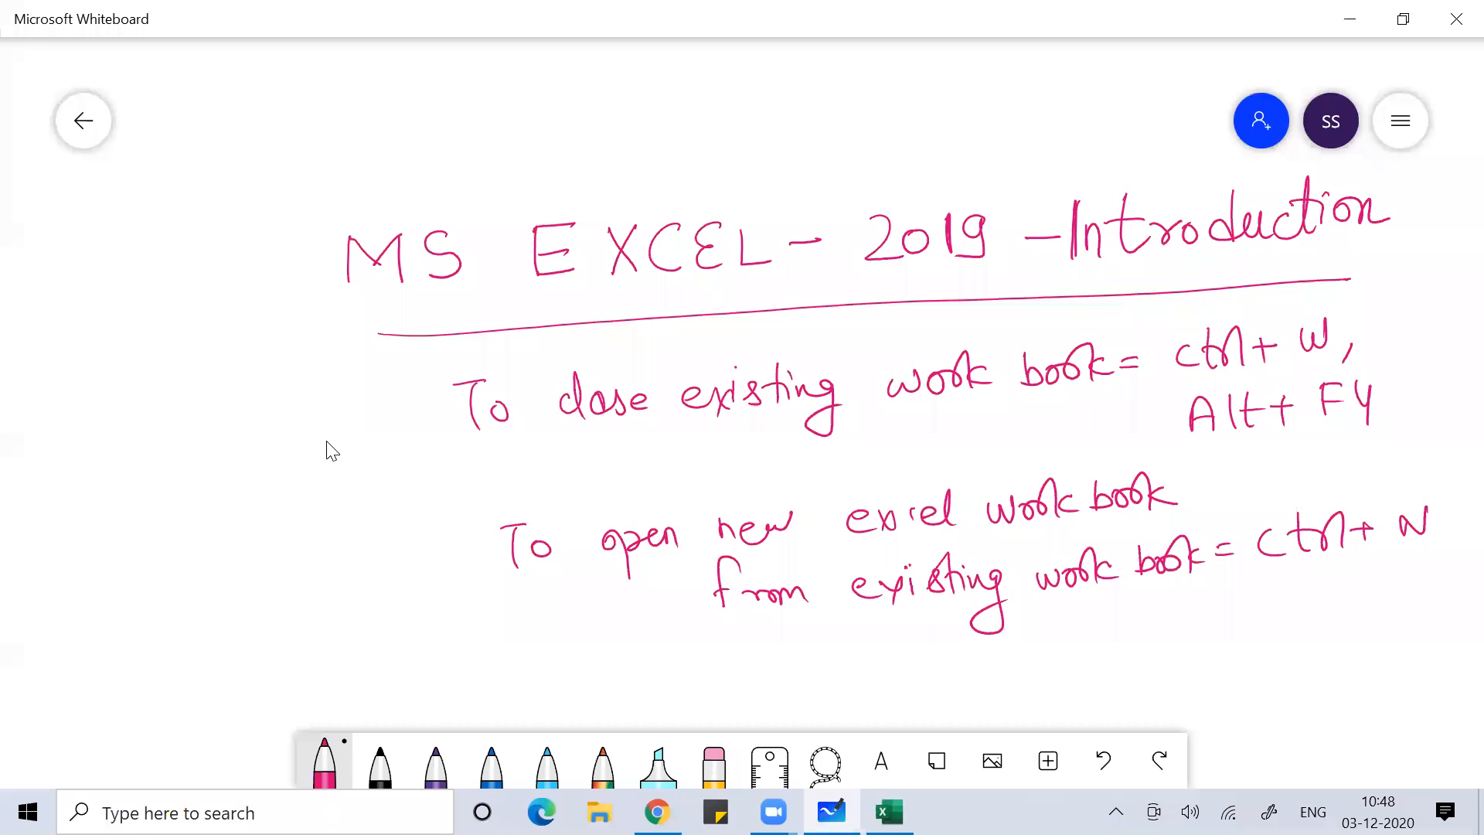
{"action": "key", "text": "alt+Tab"}
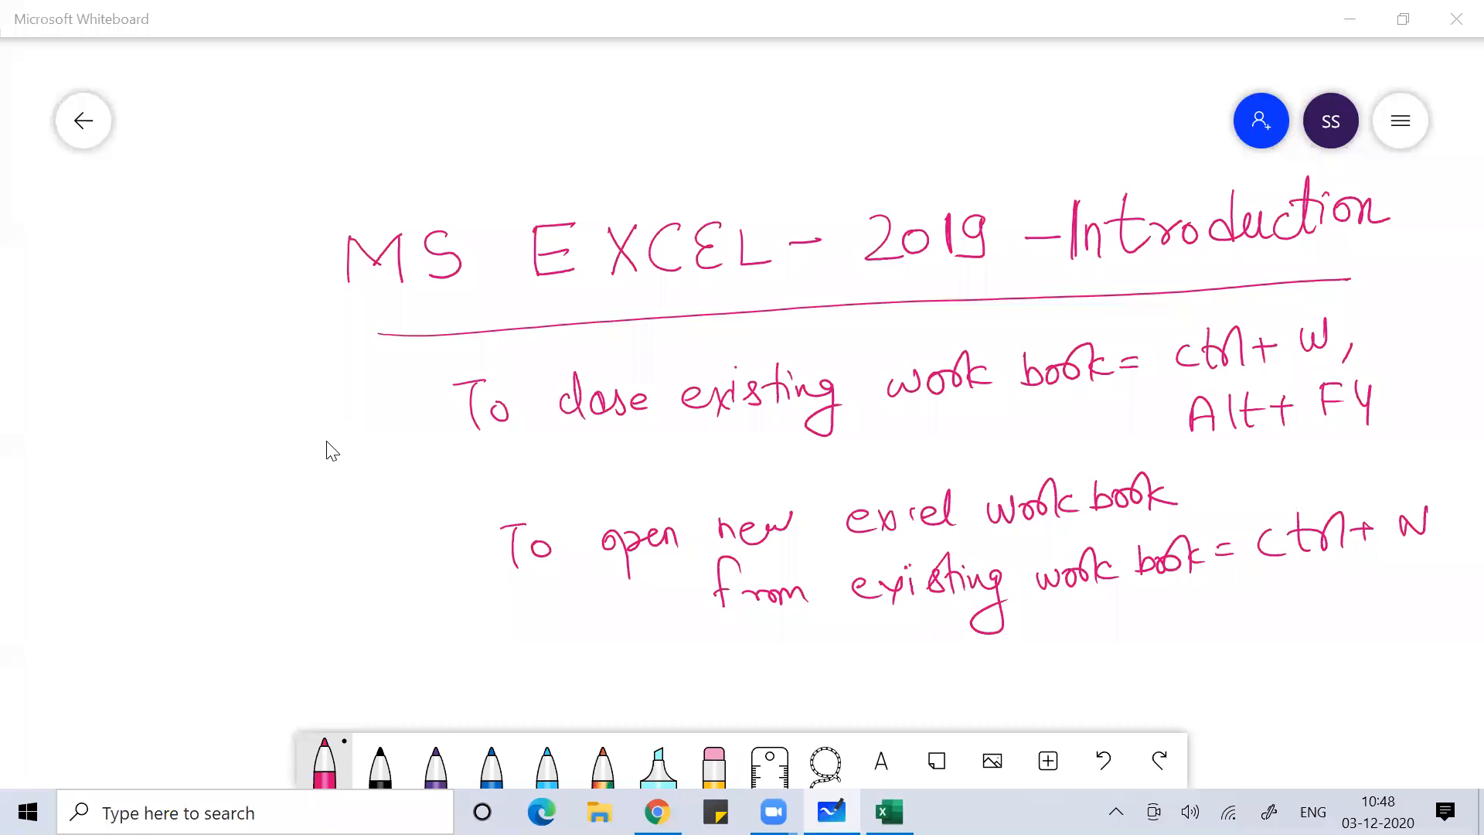
Handwrite 'Save the new work book = Alt+F+A' beneath the existing notes, then return to Excel
{"action": "scroll", "coordinate": [332, 452], "scroll_direction": "down", "scroll_amount": 2}
{"action": "scroll", "coordinate": [333, 451], "scroll_direction": "right", "scroll_amount": 2}
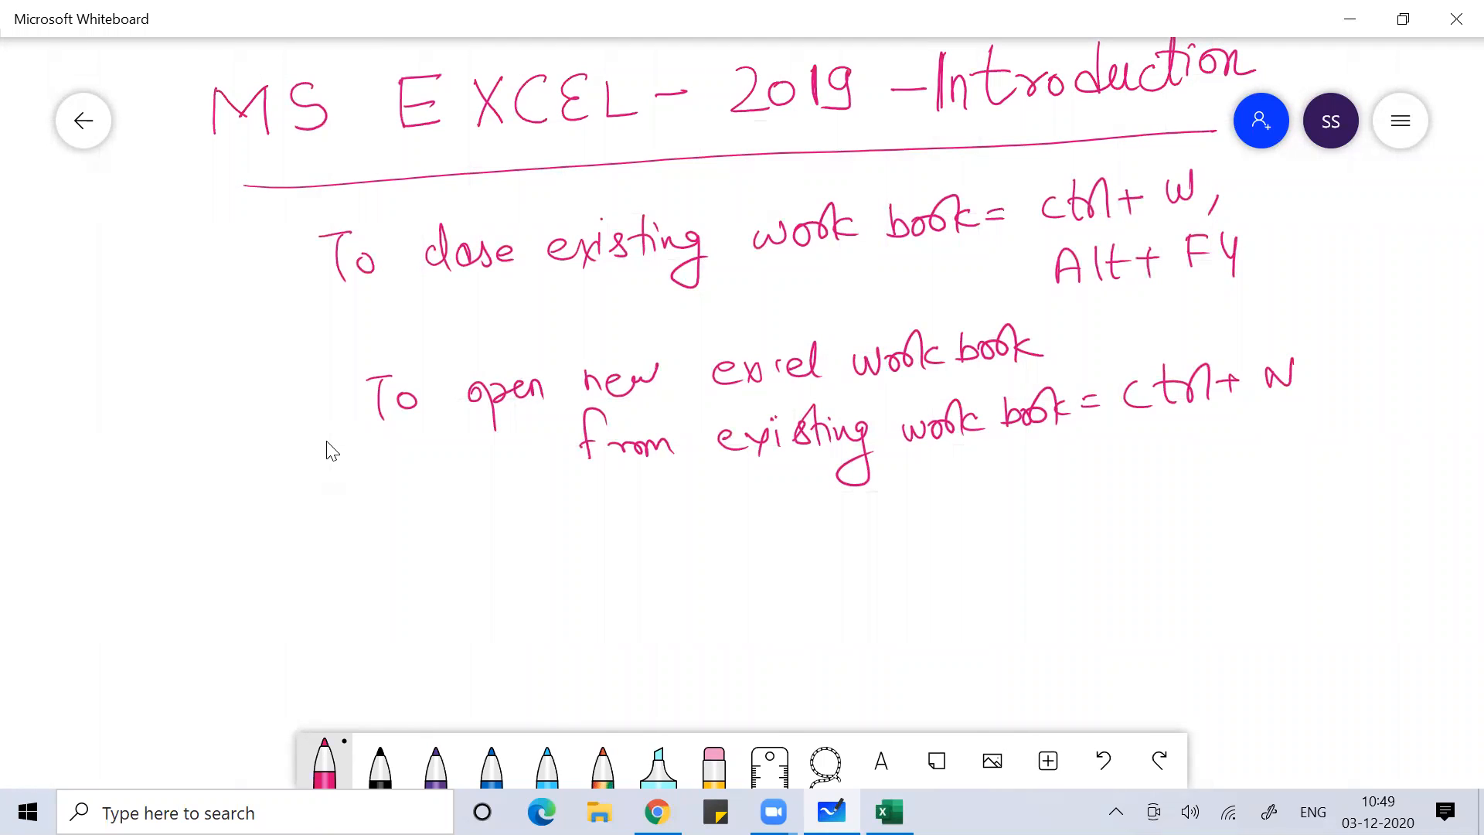
{"action": "left_click_drag", "start_coordinate": [433, 551], "coordinate": [419, 589]}
{"action": "mouse_move", "coordinate": [461, 567]}
{"action": "left_mouse_down"}
{"action": "mouse_move", "coordinate": [464, 586]}
{"action": "mouse_move", "coordinate": [489, 565]}
{"action": "left_mouse_up"}
{"action": "mouse_move", "coordinate": [520, 569]}
{"action": "left_mouse_down"}
{"action": "mouse_move", "coordinate": [502, 568]}
{"action": "mouse_move", "coordinate": [585, 581]}
{"action": "left_mouse_up"}
{"action": "left_click_drag", "start_coordinate": [588, 571], "coordinate": [632, 581]}
{"action": "mouse_move", "coordinate": [677, 552]}
{"action": "left_mouse_down"}
{"action": "mouse_move", "coordinate": [677, 572]}
{"action": "mouse_move", "coordinate": [694, 573]}
{"action": "left_mouse_up"}
{"action": "mouse_move", "coordinate": [697, 562]}
{"action": "left_mouse_down"}
{"action": "mouse_move", "coordinate": [719, 570]}
{"action": "mouse_move", "coordinate": [752, 550]}
{"action": "mouse_move", "coordinate": [813, 563]}
{"action": "mouse_move", "coordinate": [832, 537]}
{"action": "mouse_move", "coordinate": [850, 555]}
{"action": "mouse_move", "coordinate": [868, 544]}
{"action": "left_mouse_up"}
{"action": "mouse_move", "coordinate": [873, 516]}
{"action": "left_mouse_down"}
{"action": "mouse_move", "coordinate": [870, 556]}
{"action": "mouse_move", "coordinate": [900, 555]}
{"action": "left_mouse_up"}
{"action": "mouse_move", "coordinate": [925, 518]}
{"action": "left_mouse_down"}
{"action": "mouse_move", "coordinate": [924, 547]}
{"action": "mouse_move", "coordinate": [940, 538]}
{"action": "left_mouse_up"}
{"action": "left_click_drag", "start_coordinate": [943, 541], "coordinate": [975, 541]}
{"action": "mouse_move", "coordinate": [966, 505]}
{"action": "left_mouse_down"}
{"action": "mouse_move", "coordinate": [963, 545]}
{"action": "mouse_move", "coordinate": [1003, 536]}
{"action": "left_mouse_up"}
{"action": "mouse_move", "coordinate": [1011, 525]}
{"action": "left_mouse_down"}
{"action": "mouse_move", "coordinate": [1103, 532]}
{"action": "mouse_move", "coordinate": [1113, 511]}
{"action": "mouse_move", "coordinate": [1134, 530]}
{"action": "mouse_move", "coordinate": [1159, 509]}
{"action": "left_mouse_up"}
{"action": "mouse_move", "coordinate": [1167, 509]}
{"action": "left_mouse_down"}
{"action": "mouse_move", "coordinate": [1194, 504]}
{"action": "mouse_move", "coordinate": [1178, 529]}
{"action": "left_mouse_up"}
{"action": "left_click_drag", "start_coordinate": [1223, 490], "coordinate": [1224, 526]}
{"action": "left_click_drag", "start_coordinate": [1217, 487], "coordinate": [1241, 481]}
{"action": "left_click_drag", "start_coordinate": [1218, 512], "coordinate": [1282, 505]}
{"action": "mouse_move", "coordinate": [1265, 487]}
{"action": "left_mouse_down"}
{"action": "mouse_move", "coordinate": [1266, 526]}
{"action": "mouse_move", "coordinate": [1312, 520]}
{"action": "mouse_move", "coordinate": [1306, 501]}
{"action": "left_mouse_up"}
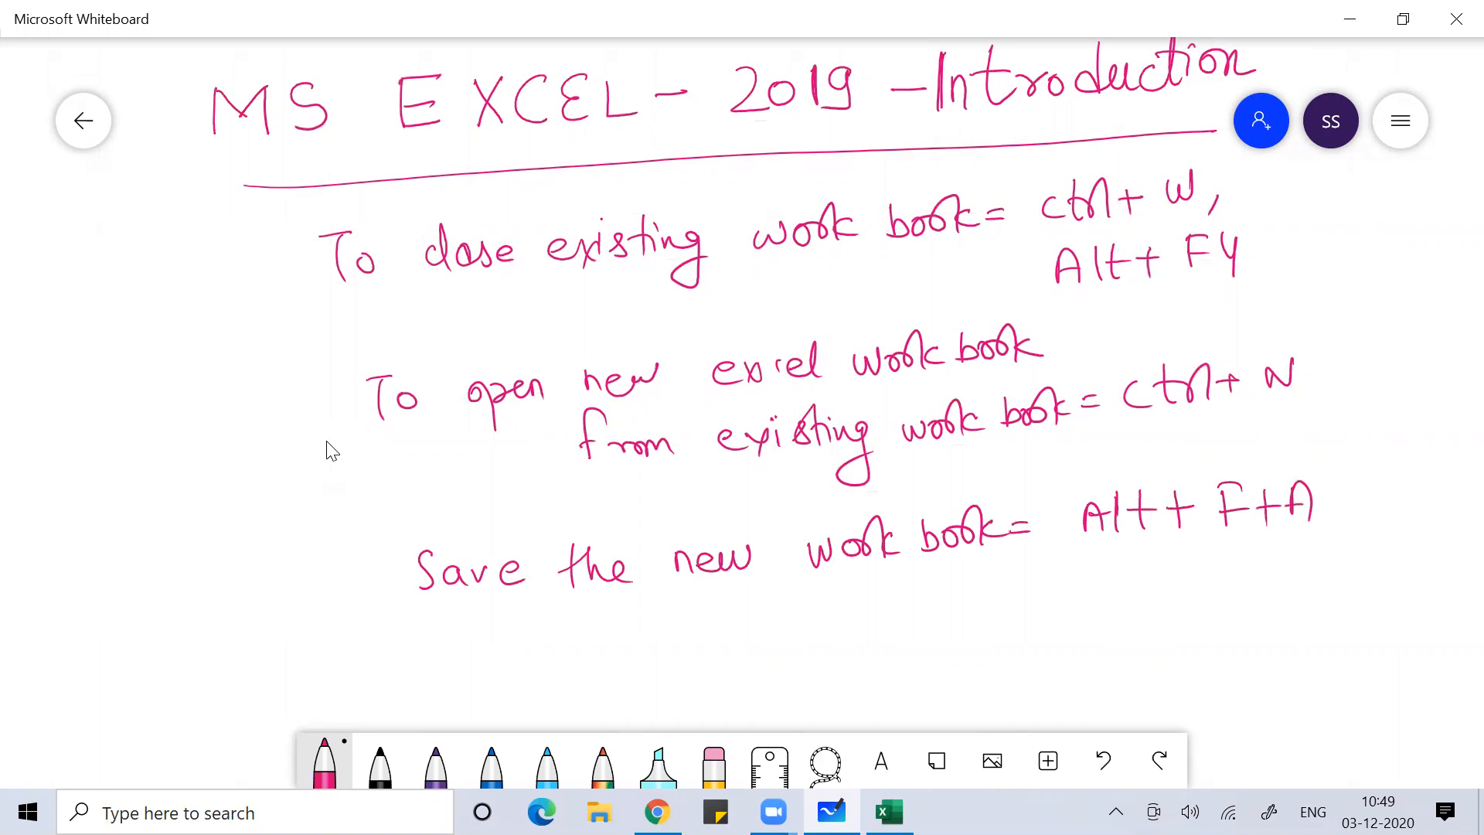
{"action": "key", "text": "alt+Tab"}
{"action": "key", "text": "alt+Tab"}
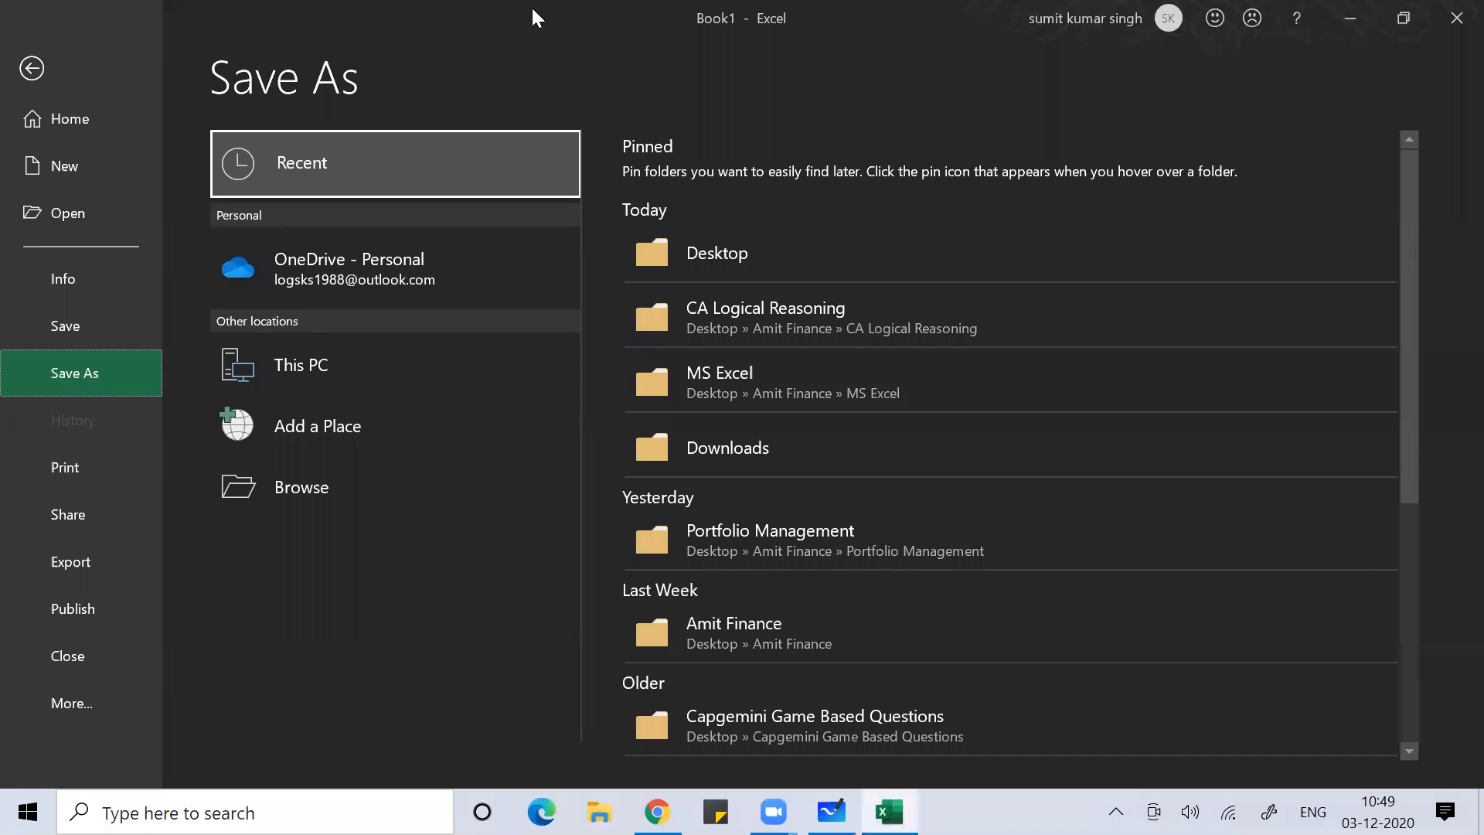
Exit Backstage, reopen and close Save As via Alt+F+A, then return to the whiteboard
{"action": "key", "text": "Escape"}
{"action": "key", "text": "alt"}
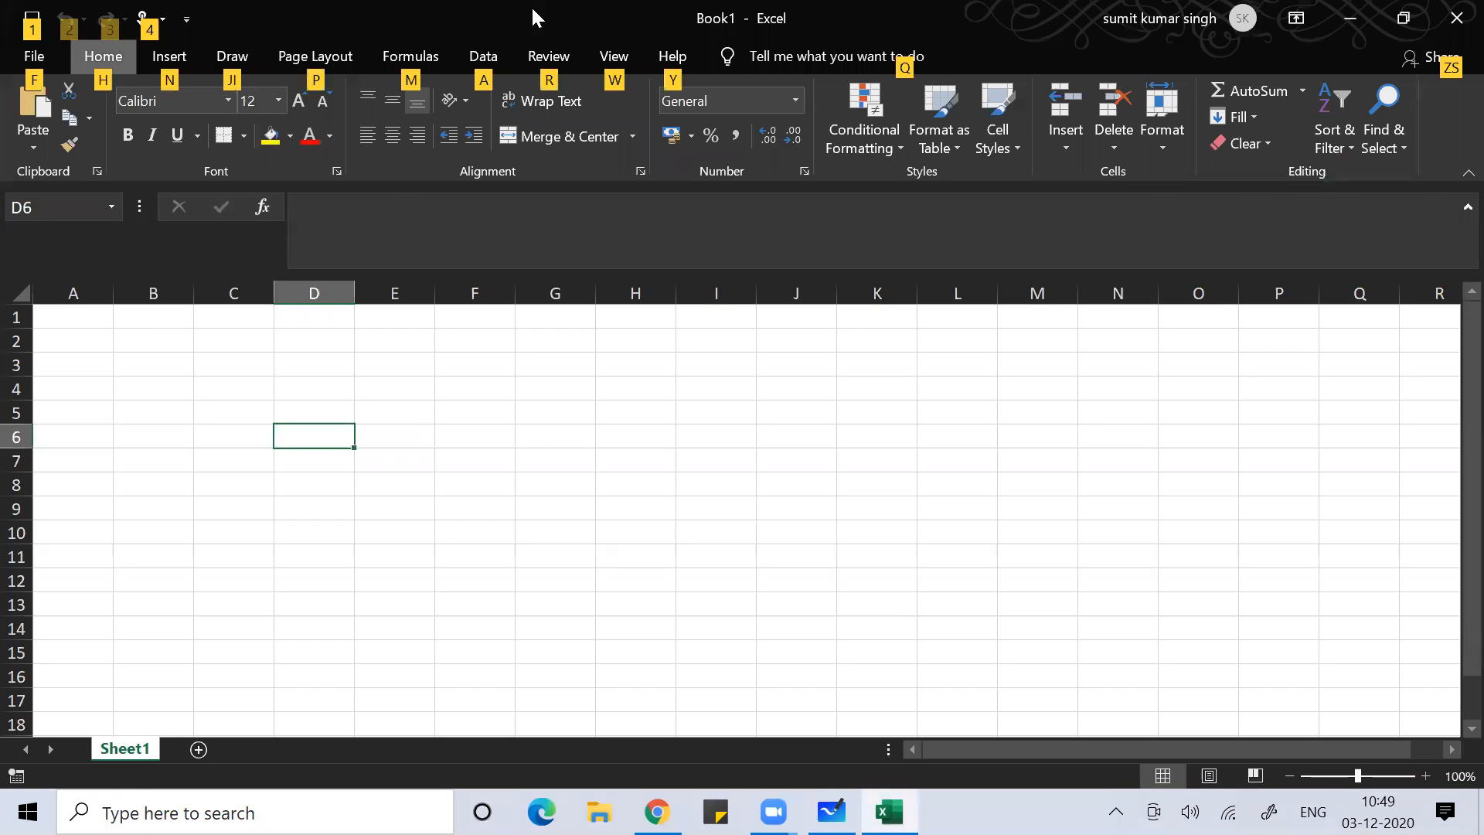
{"action": "key", "text": "f"}
{"action": "key", "text": "a"}
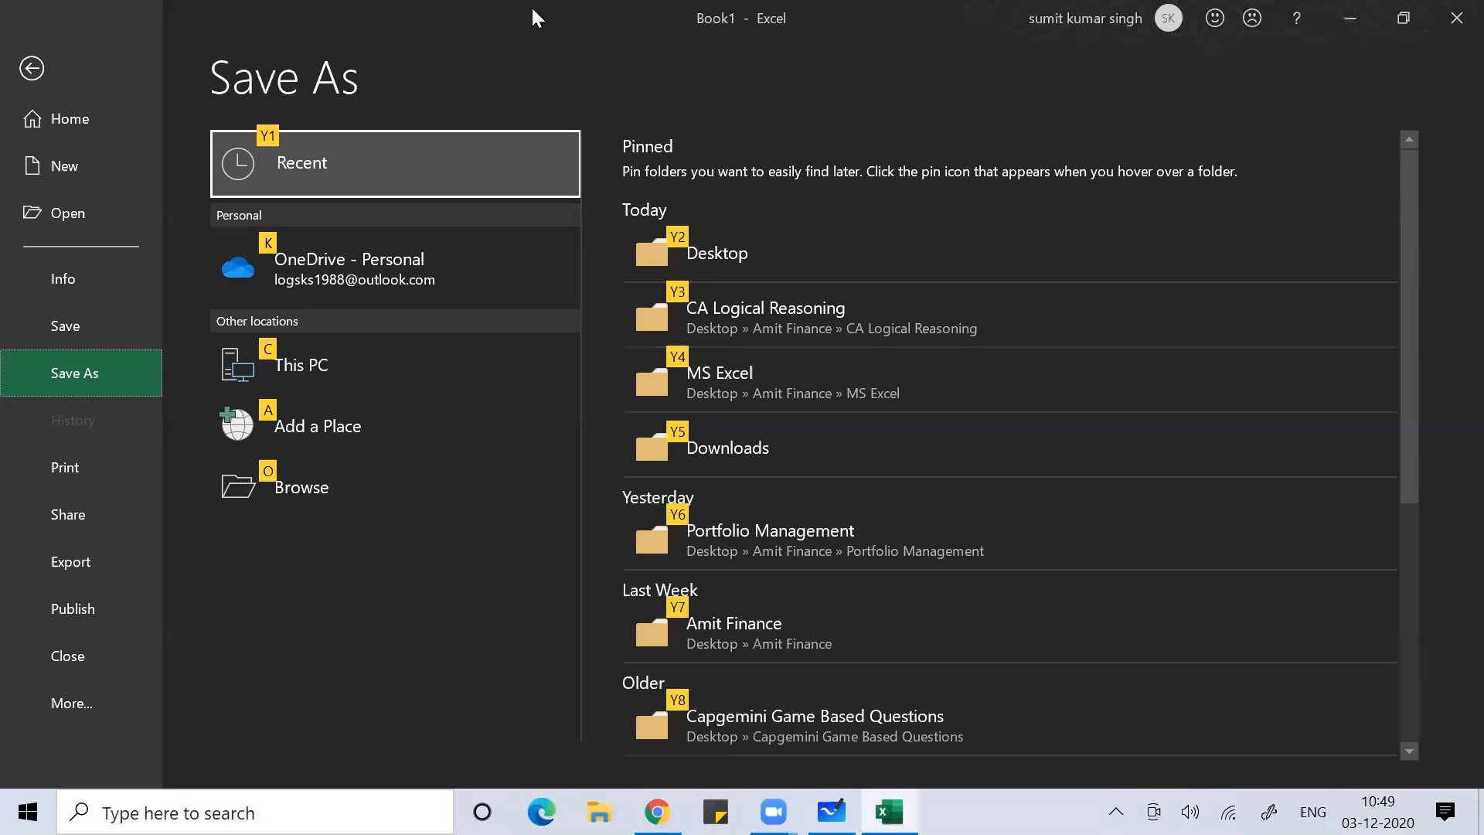
{"action": "key", "text": "Escape"}
{"action": "key", "text": "Escape"}
{"action": "key", "text": "alt"}
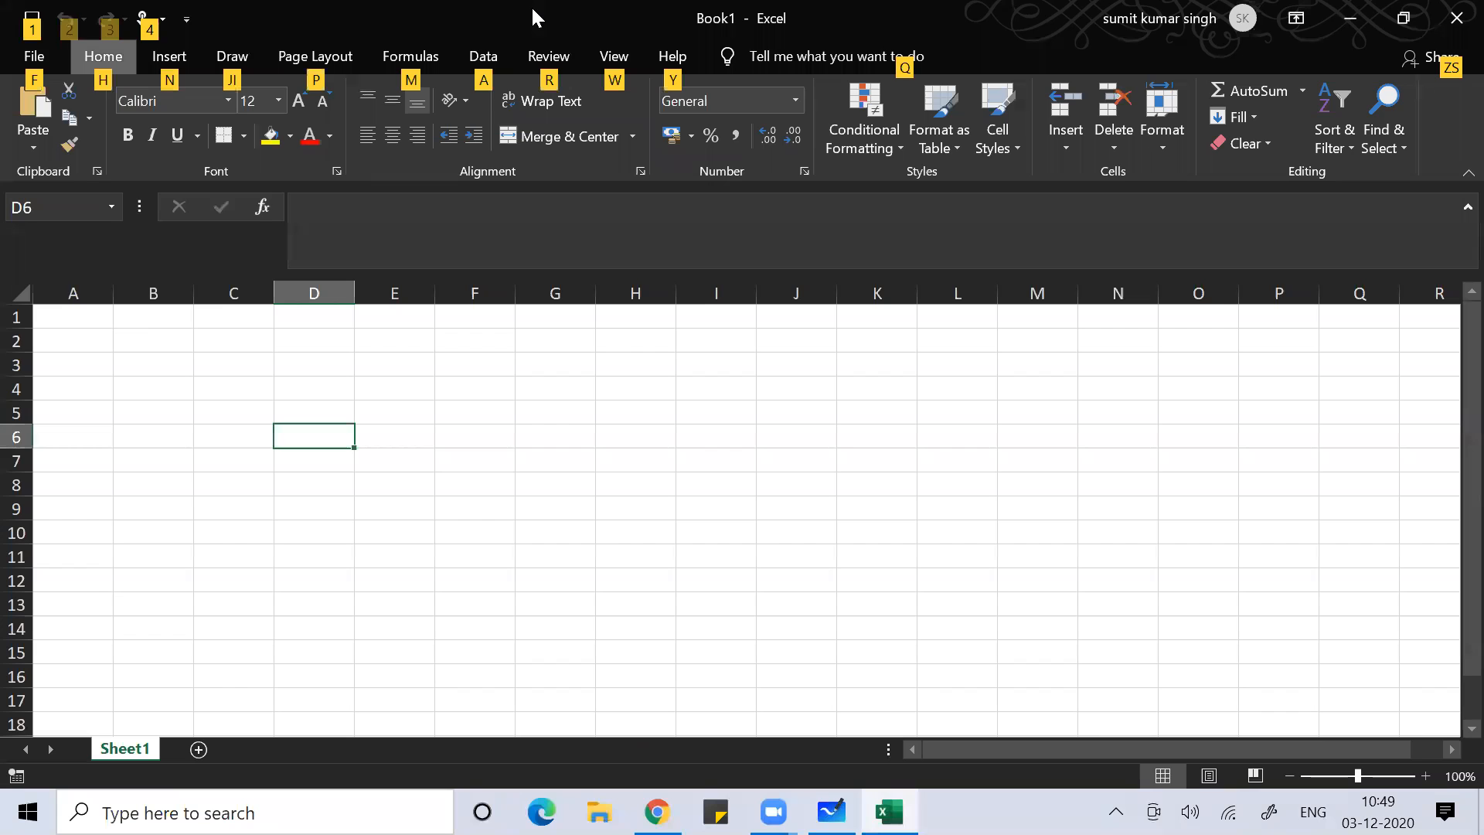
{"action": "key", "text": "alt+Tab"}
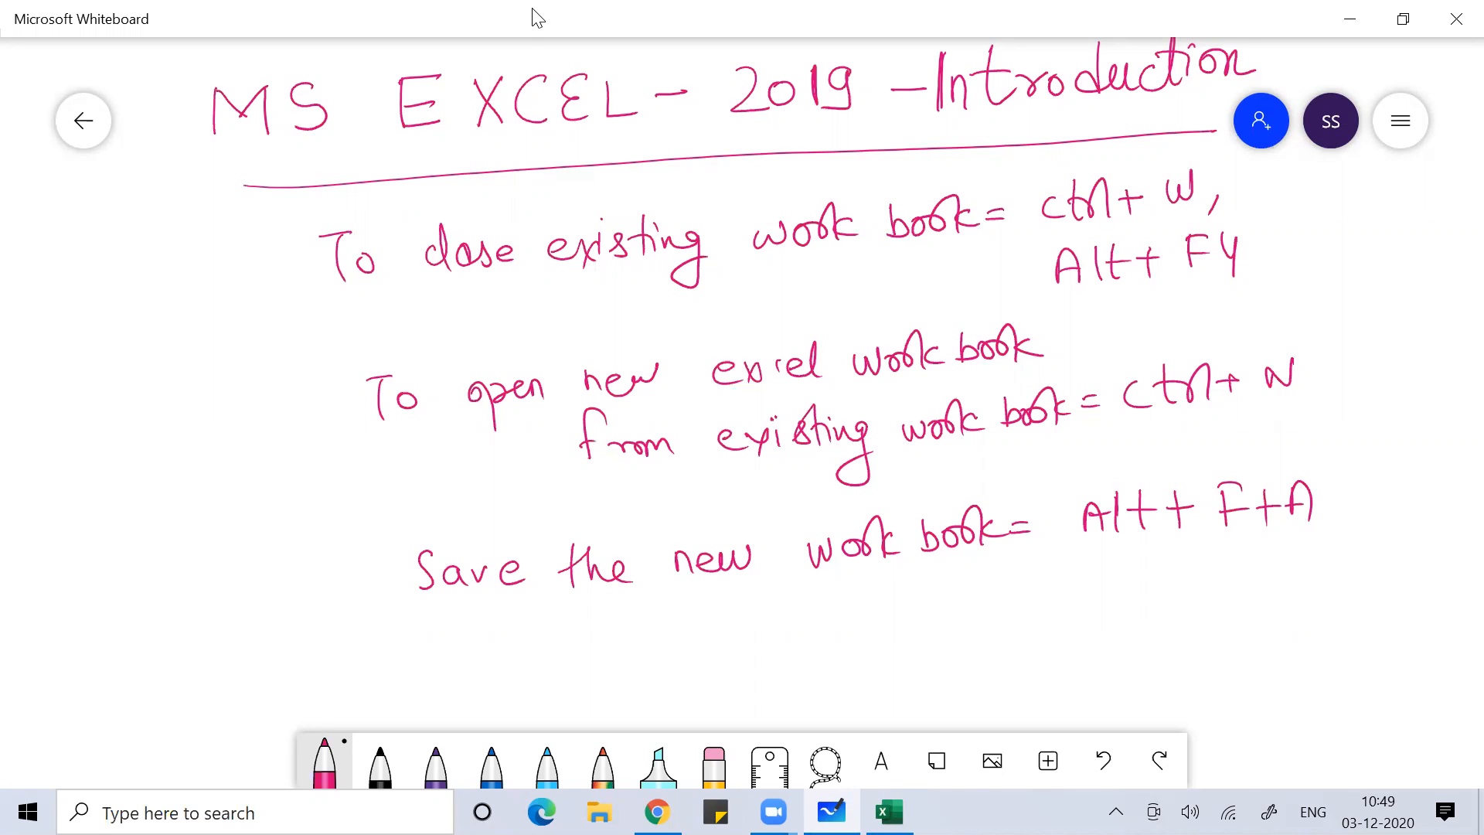
Handwrite '= Control+S' beside the Save note
{"action": "mouse_move", "coordinate": [1125, 594]}
{"action": "left_mouse_down"}
{"action": "mouse_move", "coordinate": [1125, 623]}
{"action": "mouse_move", "coordinate": [1143, 602]}
{"action": "mouse_move", "coordinate": [1178, 615]}
{"action": "left_mouse_up"}
{"action": "mouse_move", "coordinate": [1186, 573]}
{"action": "left_mouse_down"}
{"action": "mouse_move", "coordinate": [1188, 600]}
{"action": "mouse_move", "coordinate": [1229, 614]}
{"action": "mouse_move", "coordinate": [1241, 571]}
{"action": "left_mouse_up"}
{"action": "mouse_move", "coordinate": [1257, 595]}
{"action": "left_mouse_down"}
{"action": "mouse_move", "coordinate": [1279, 594]}
{"action": "mouse_move", "coordinate": [1279, 612]}
{"action": "left_mouse_up"}
{"action": "mouse_move", "coordinate": [1301, 587]}
{"action": "left_mouse_down"}
{"action": "mouse_move", "coordinate": [1318, 591]}
{"action": "mouse_move", "coordinate": [1289, 616]}
{"action": "left_mouse_up"}
{"action": "left_click_drag", "start_coordinate": [1071, 610], "coordinate": [1093, 609]}
Handwrite 'to save the changes on existing work book' below it, then return to Excel
{"action": "mouse_move", "coordinate": [462, 632]}
{"action": "left_mouse_down"}
{"action": "mouse_move", "coordinate": [459, 676]}
{"action": "mouse_move", "coordinate": [473, 653]}
{"action": "left_mouse_up"}
{"action": "left_click_drag", "start_coordinate": [474, 657], "coordinate": [591, 663]}
{"action": "left_click_drag", "start_coordinate": [589, 655], "coordinate": [632, 659]}
{"action": "mouse_move", "coordinate": [667, 645]}
{"action": "left_mouse_down"}
{"action": "mouse_move", "coordinate": [657, 661]}
{"action": "mouse_move", "coordinate": [683, 643]}
{"action": "left_mouse_up"}
{"action": "mouse_move", "coordinate": [677, 648]}
{"action": "left_mouse_down"}
{"action": "mouse_move", "coordinate": [694, 666]}
{"action": "mouse_move", "coordinate": [694, 653]}
{"action": "mouse_move", "coordinate": [649, 666]}
{"action": "left_mouse_up"}
{"action": "left_click_drag", "start_coordinate": [643, 642], "coordinate": [719, 658]}
{"action": "mouse_move", "coordinate": [780, 640]}
{"action": "left_mouse_down"}
{"action": "mouse_move", "coordinate": [779, 658]}
{"action": "mouse_move", "coordinate": [824, 659]}
{"action": "mouse_move", "coordinate": [883, 637]}
{"action": "mouse_move", "coordinate": [872, 683]}
{"action": "mouse_move", "coordinate": [912, 657]}
{"action": "left_mouse_up"}
{"action": "left_click_drag", "start_coordinate": [937, 630], "coordinate": [918, 657]}
{"action": "left_click_drag", "start_coordinate": [742, 463], "coordinate": [636, 323]}
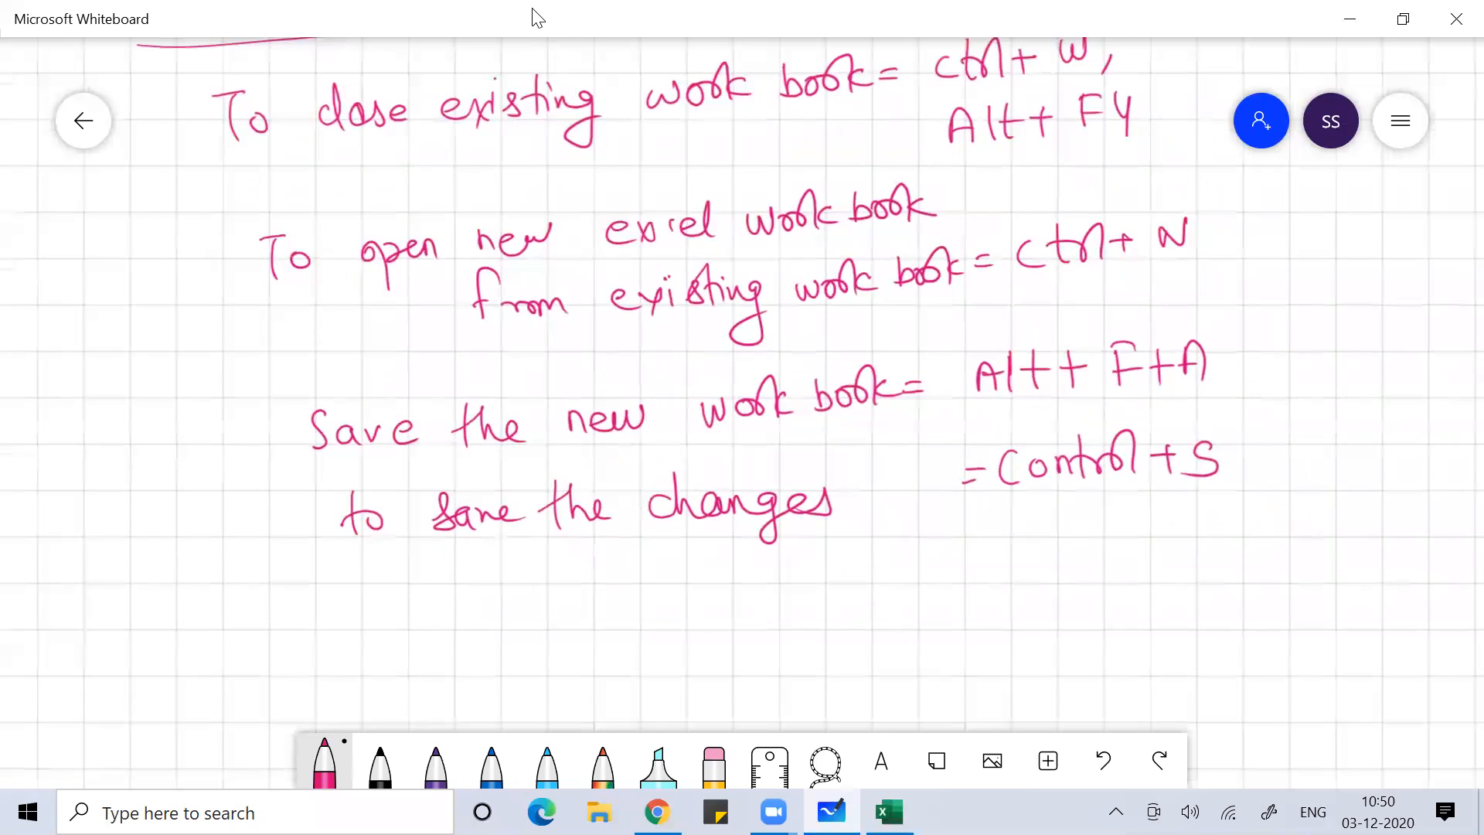
{"action": "left_click_drag", "start_coordinate": [494, 573], "coordinate": [529, 594]}
{"action": "left_click_drag", "start_coordinate": [557, 584], "coordinate": [591, 594]}
{"action": "mouse_move", "coordinate": [609, 572]}
{"action": "left_mouse_down"}
{"action": "mouse_move", "coordinate": [595, 596]}
{"action": "mouse_move", "coordinate": [624, 592]}
{"action": "left_mouse_up"}
{"action": "mouse_move", "coordinate": [640, 568]}
{"action": "left_mouse_down"}
{"action": "mouse_move", "coordinate": [656, 554]}
{"action": "mouse_move", "coordinate": [660, 591]}
{"action": "left_mouse_up"}
{"action": "left_click_drag", "start_coordinate": [651, 585], "coordinate": [678, 572]}
{"action": "mouse_move", "coordinate": [675, 584]}
{"action": "left_mouse_down"}
{"action": "mouse_move", "coordinate": [709, 573]}
{"action": "mouse_move", "coordinate": [726, 596]}
{"action": "mouse_move", "coordinate": [785, 565]}
{"action": "mouse_move", "coordinate": [798, 573]}
{"action": "left_mouse_up"}
{"action": "mouse_move", "coordinate": [808, 568]}
{"action": "left_mouse_down"}
{"action": "mouse_move", "coordinate": [813, 580]}
{"action": "mouse_move", "coordinate": [828, 565]}
{"action": "left_mouse_up"}
{"action": "left_click_drag", "start_coordinate": [824, 545], "coordinate": [846, 578]}
{"action": "mouse_move", "coordinate": [862, 545]}
{"action": "left_mouse_down"}
{"action": "mouse_move", "coordinate": [879, 572]}
{"action": "mouse_move", "coordinate": [913, 550]}
{"action": "left_mouse_up"}
{"action": "left_click_drag", "start_coordinate": [913, 528], "coordinate": [915, 568]}
{"action": "left_click_drag", "start_coordinate": [917, 557], "coordinate": [946, 553]}
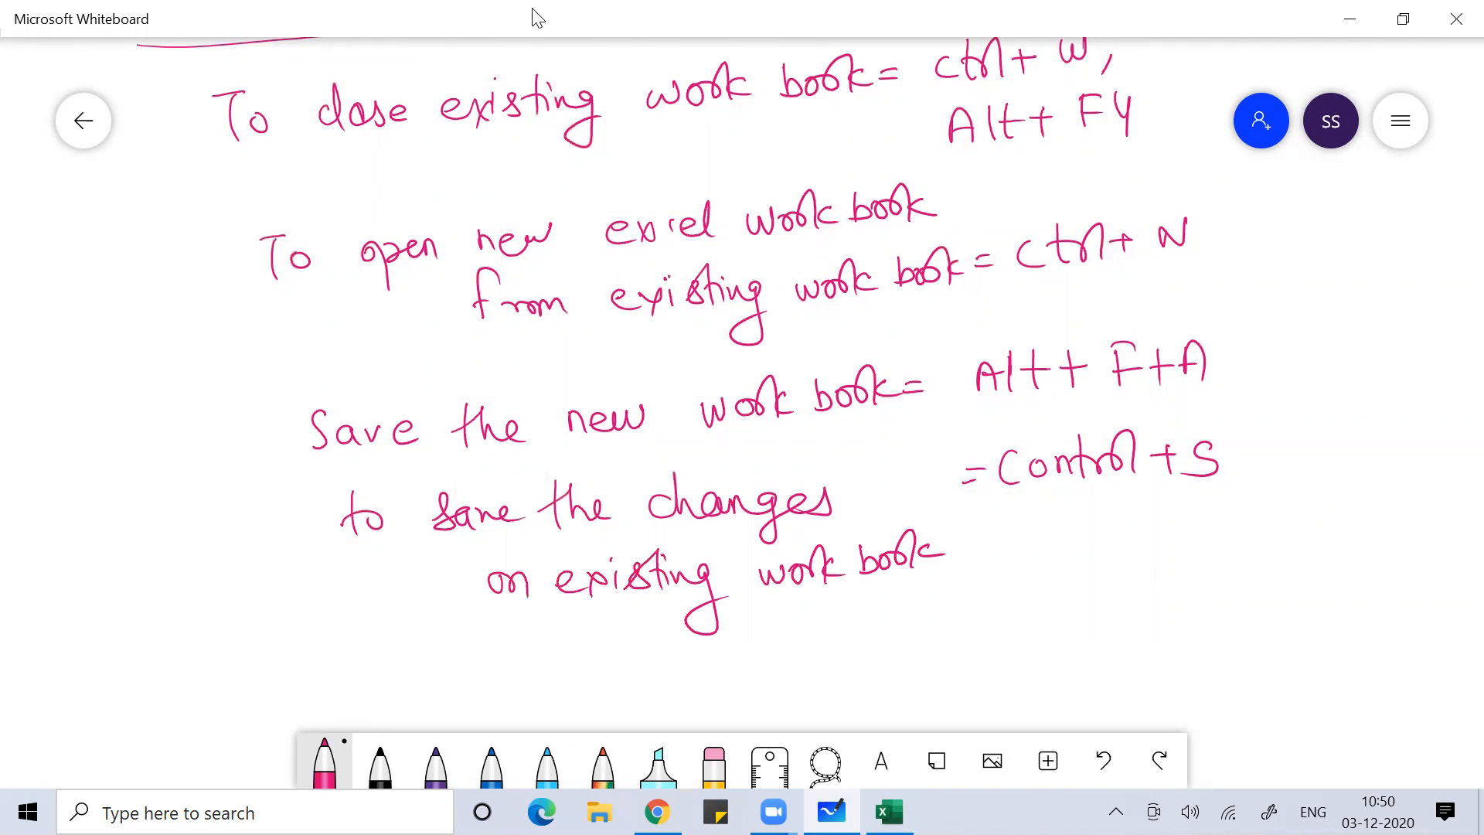
{"action": "key", "text": "alt+Tab"}
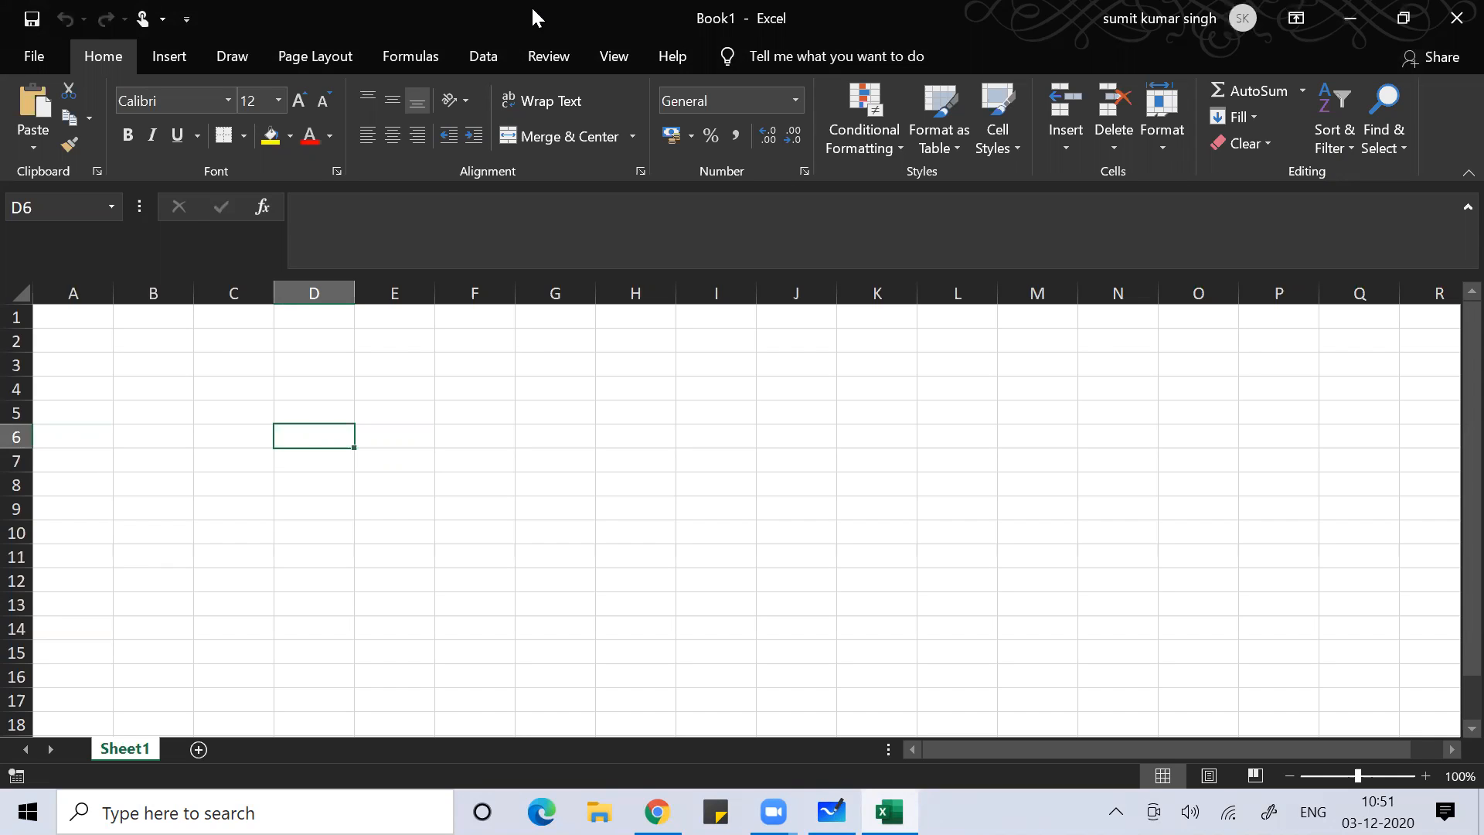
Press Ctrl+N, then activate Excel and select cells F4, J5 and M6
{"action": "key", "text": "ctrl+n"}
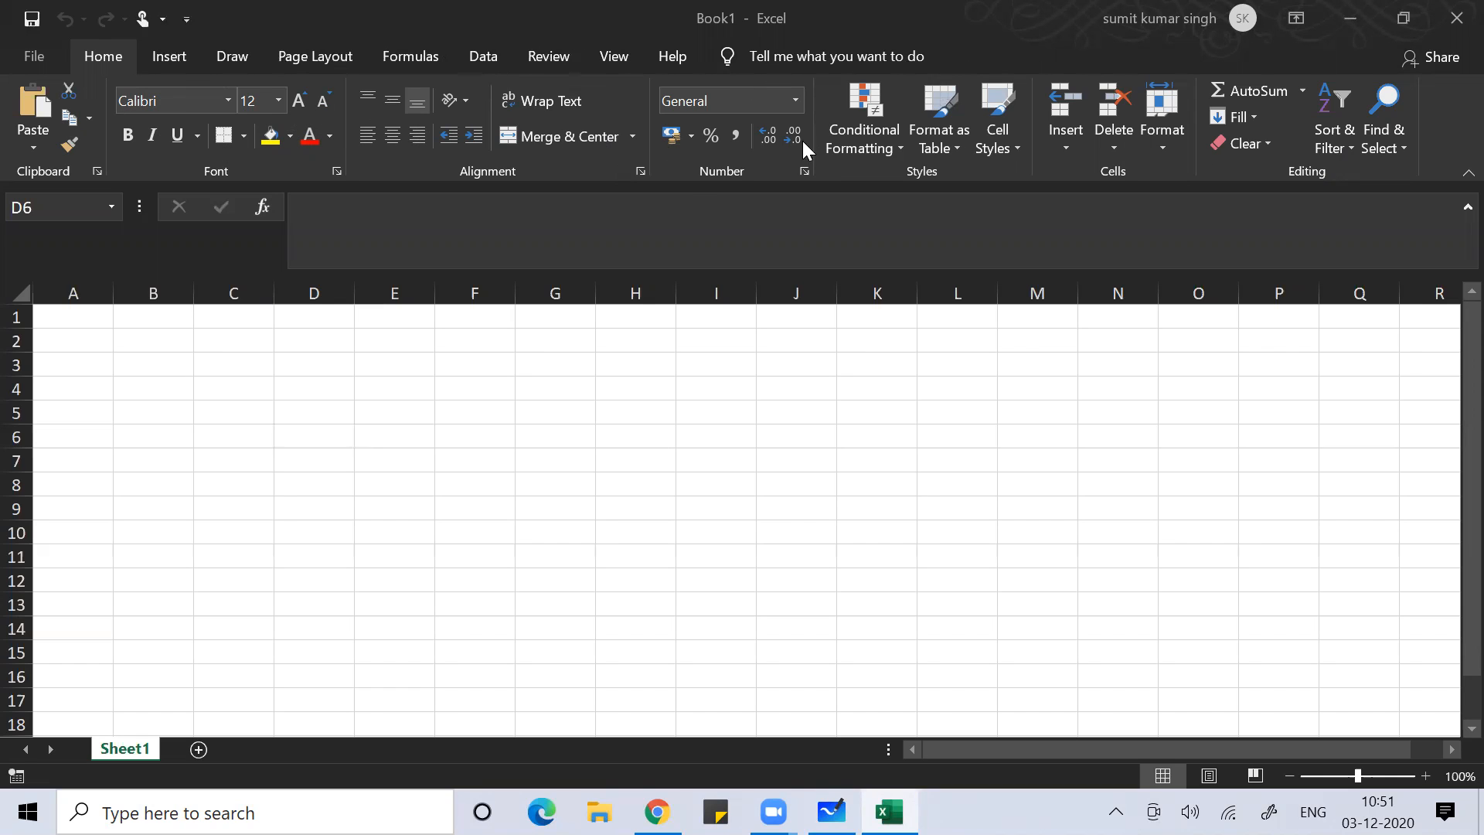
{"action": "left_click", "coordinate": [107, 205]}
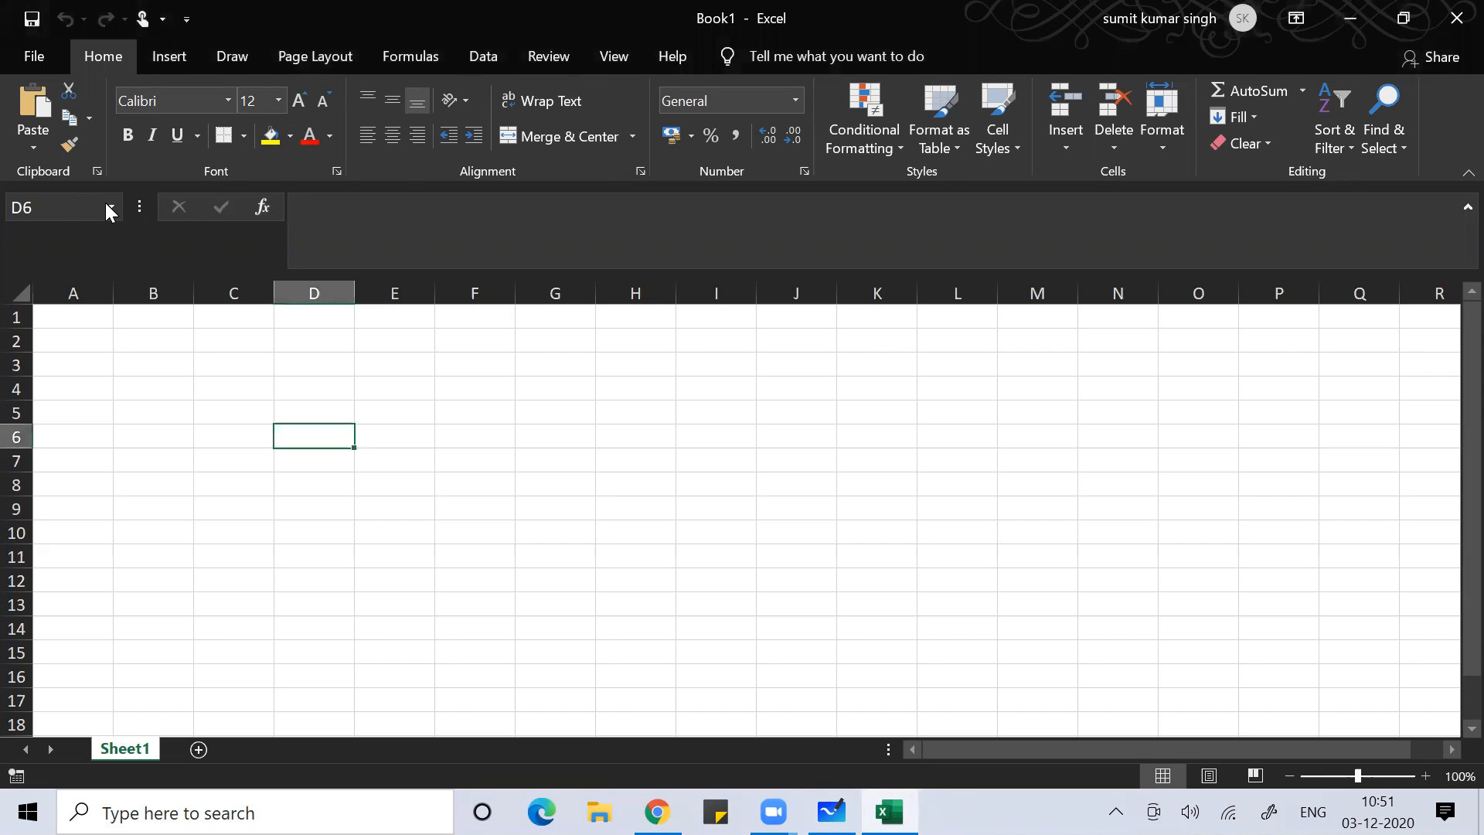
{"action": "left_click", "coordinate": [439, 386]}
{"action": "left_click", "coordinate": [803, 414]}
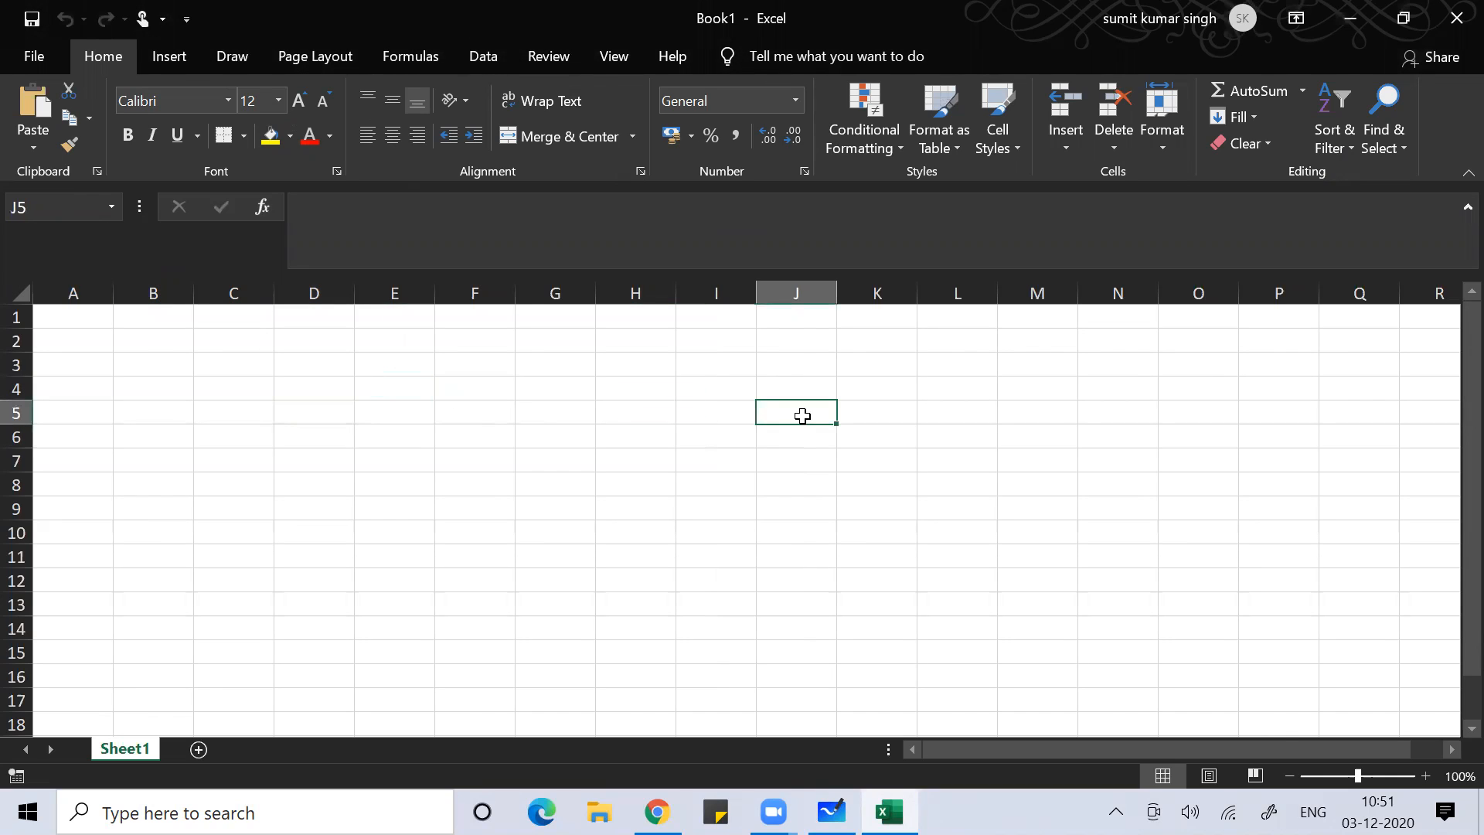
{"action": "left_click", "coordinate": [999, 435]}
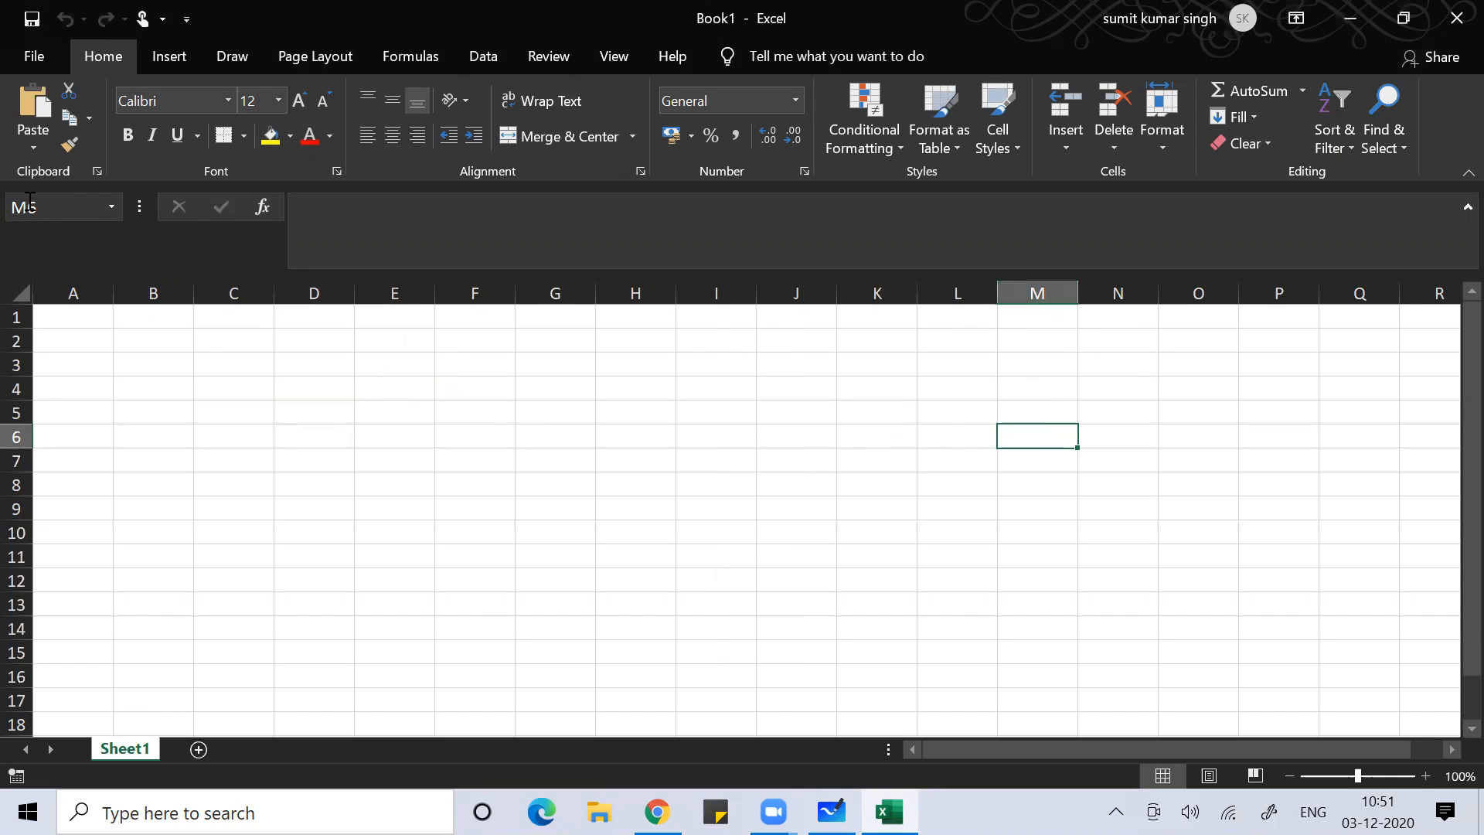
Go to cell N78 through the Name Box, then switch back to the whiteboard
{"action": "left_click", "coordinate": [42, 209]}
{"action": "type", "text": "n78"}
{"action": "key", "text": "Return"}
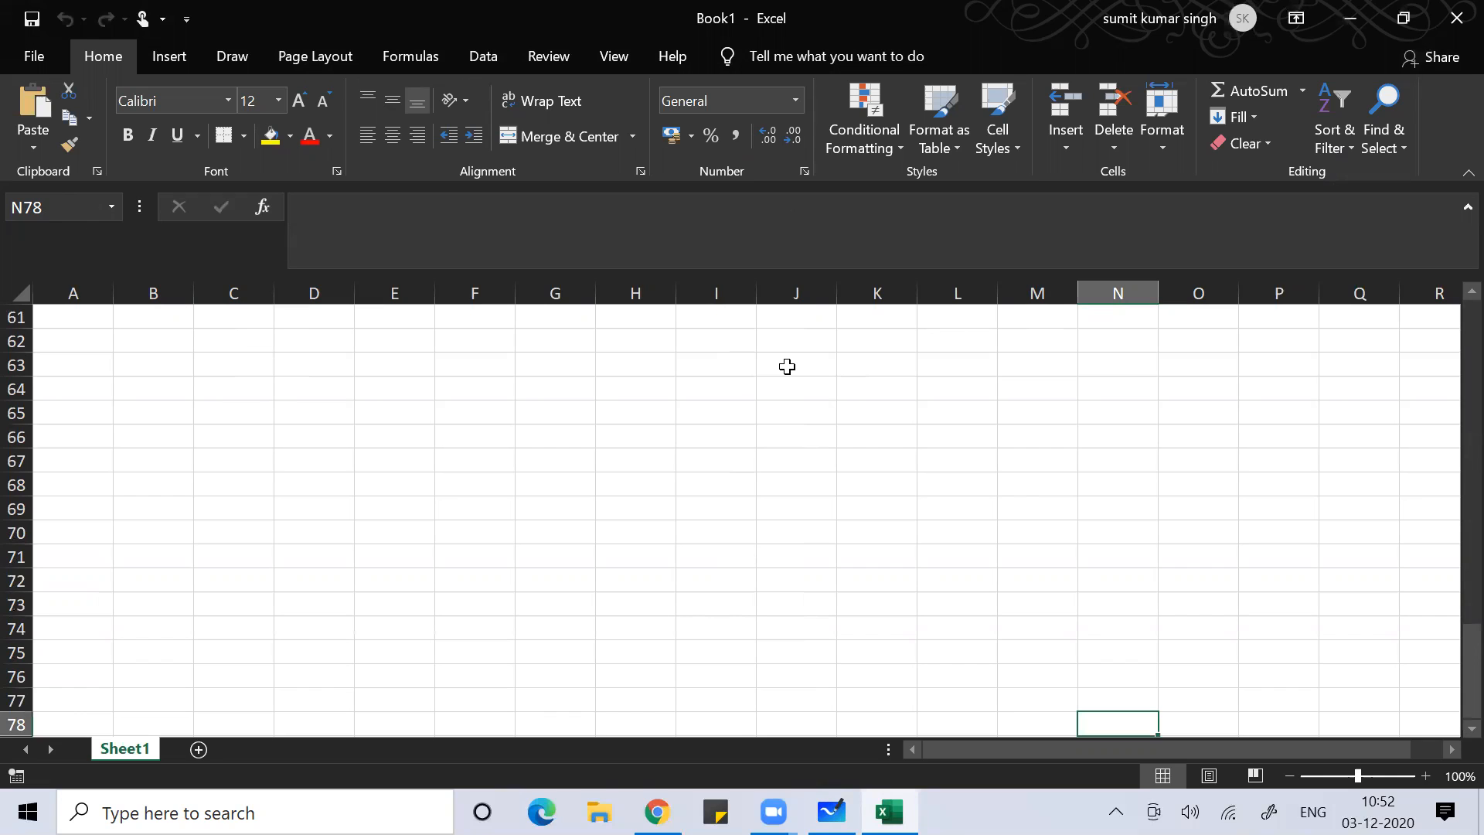
{"action": "key", "text": "alt+Tab"}
{"action": "key", "text": "alt+Tab"}
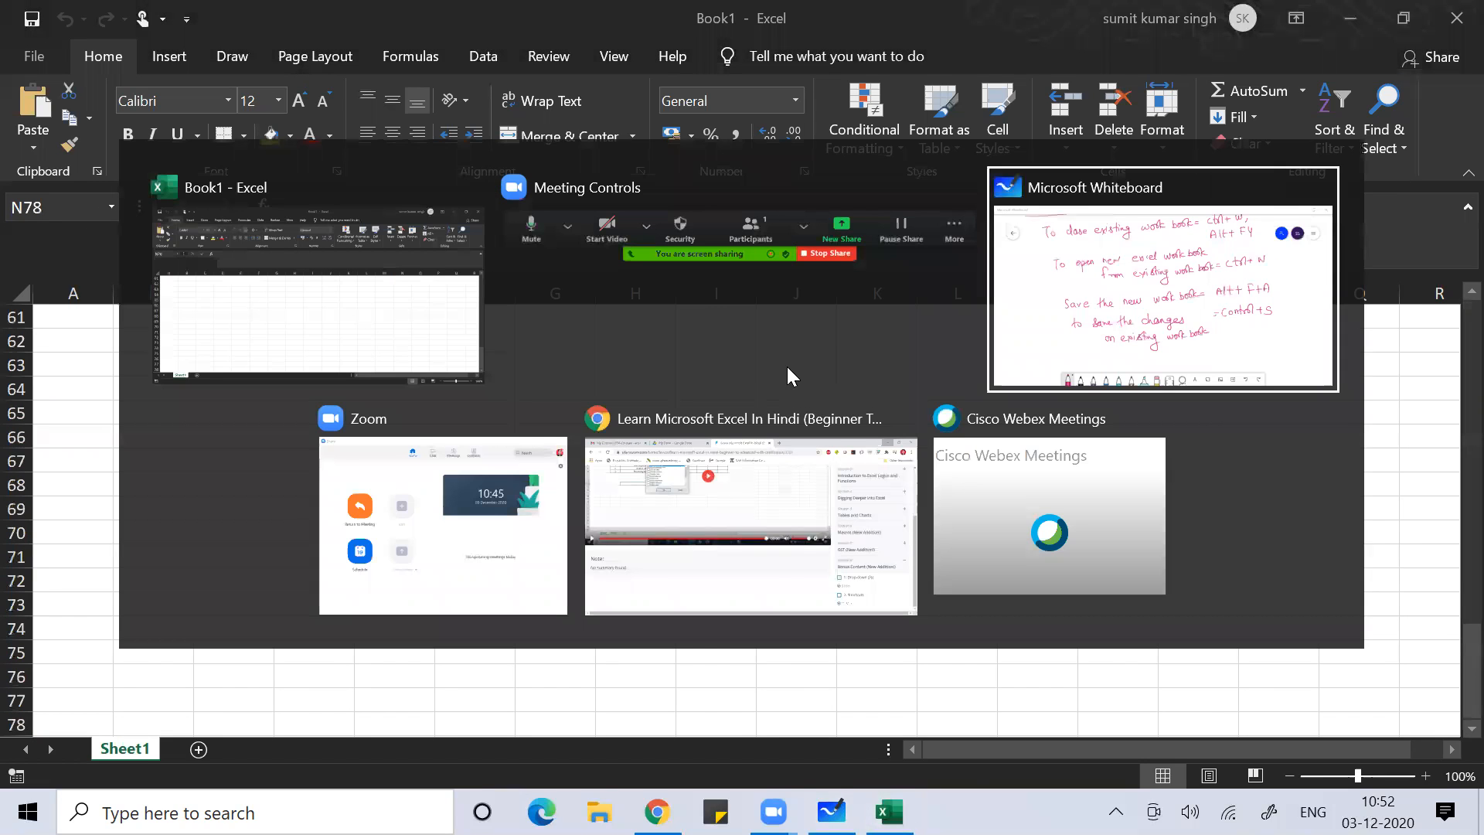
In Whiteboard, sketch a rectangle for the worksheet with downward arrows along its top edge
{"action": "key", "text": "alt+Tab"}
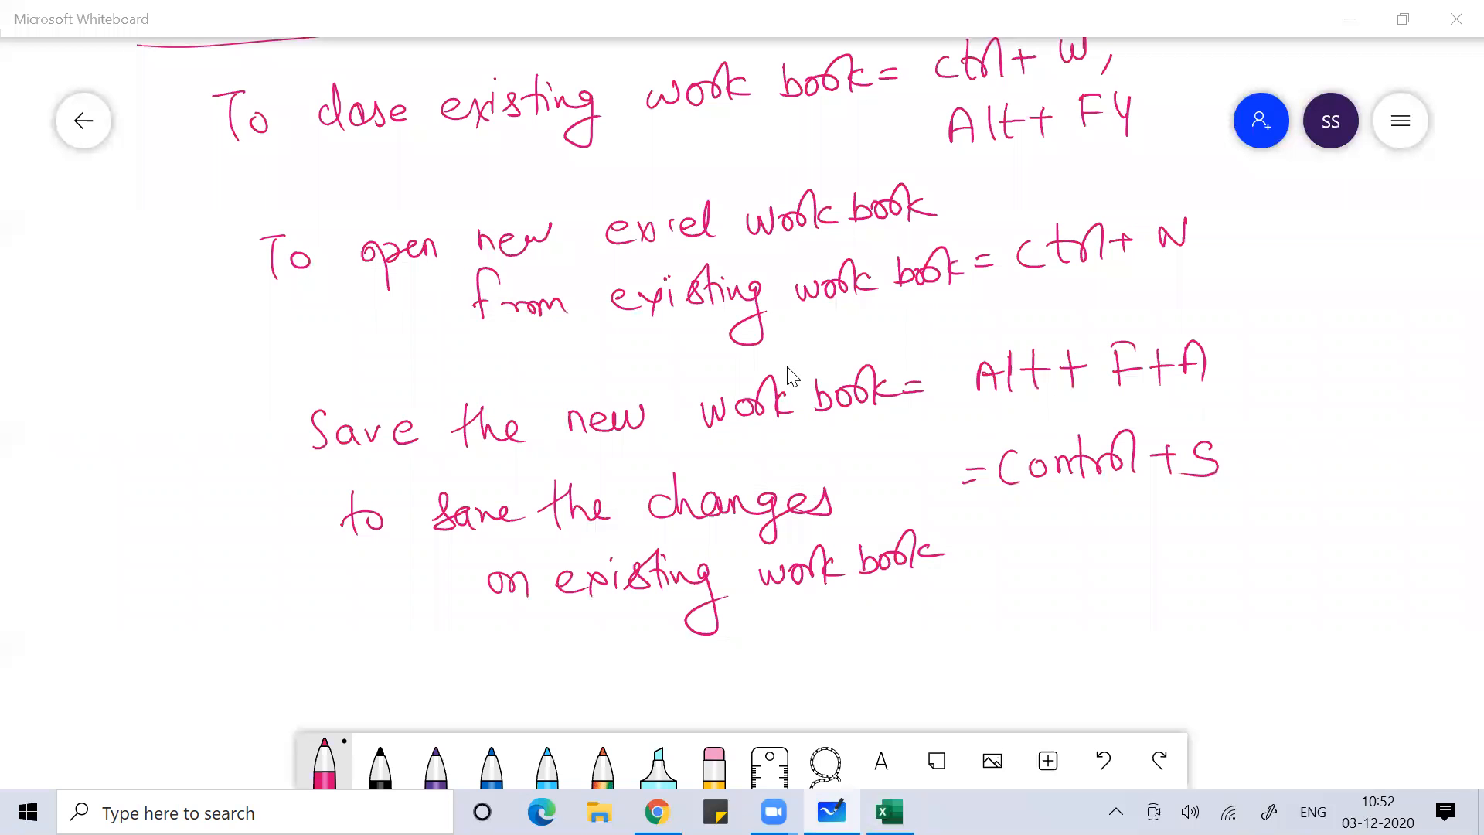
{"action": "scroll", "coordinate": [791, 376], "scroll_direction": "down", "scroll_amount": 5}
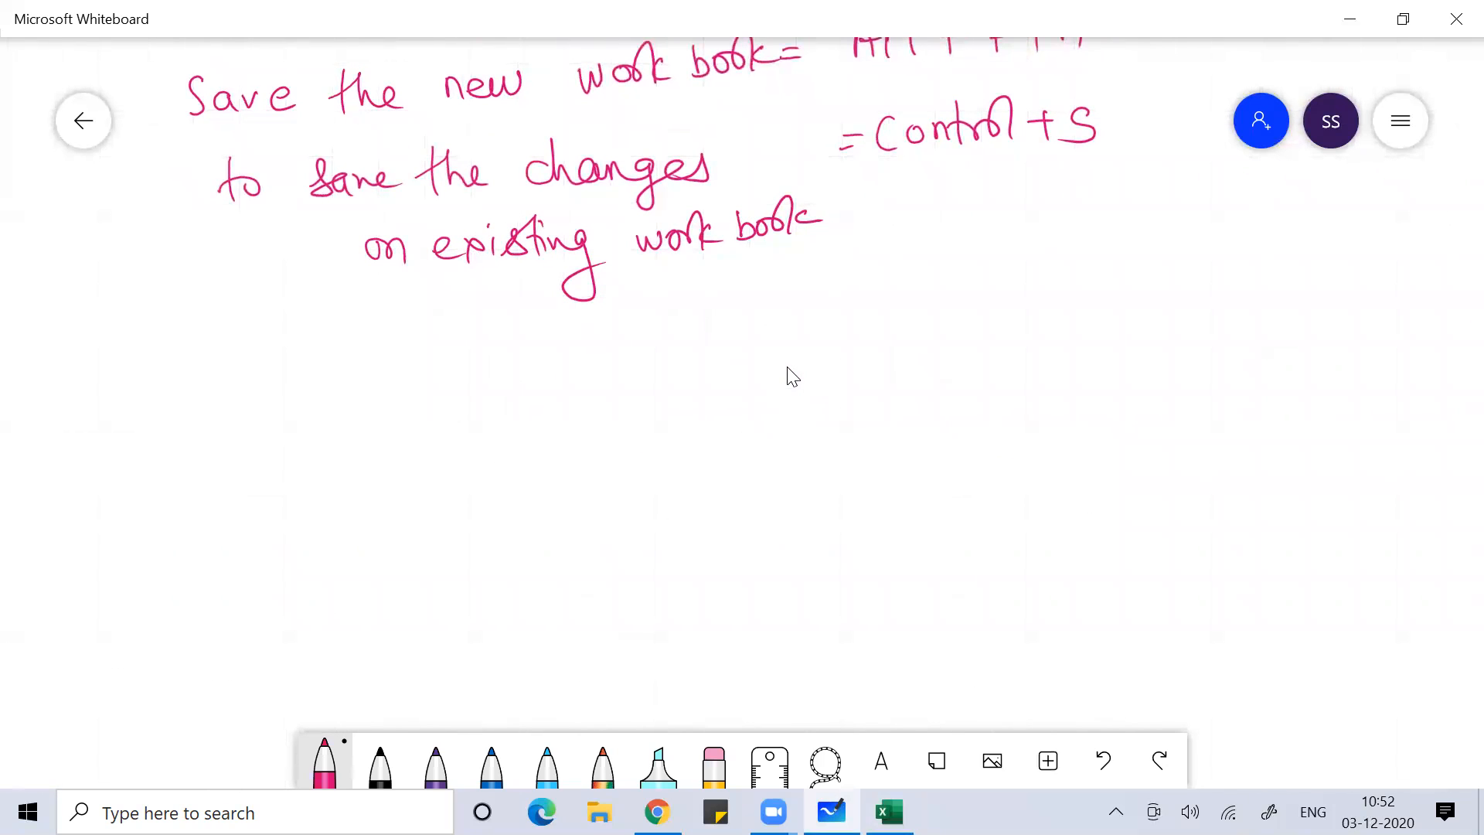
{"action": "mouse_move", "coordinate": [438, 354]}
{"action": "left_mouse_down"}
{"action": "mouse_move", "coordinate": [455, 646]}
{"action": "mouse_move", "coordinate": [955, 344]}
{"action": "mouse_move", "coordinate": [654, 635]}
{"action": "mouse_move", "coordinate": [457, 639]}
{"action": "left_mouse_up"}
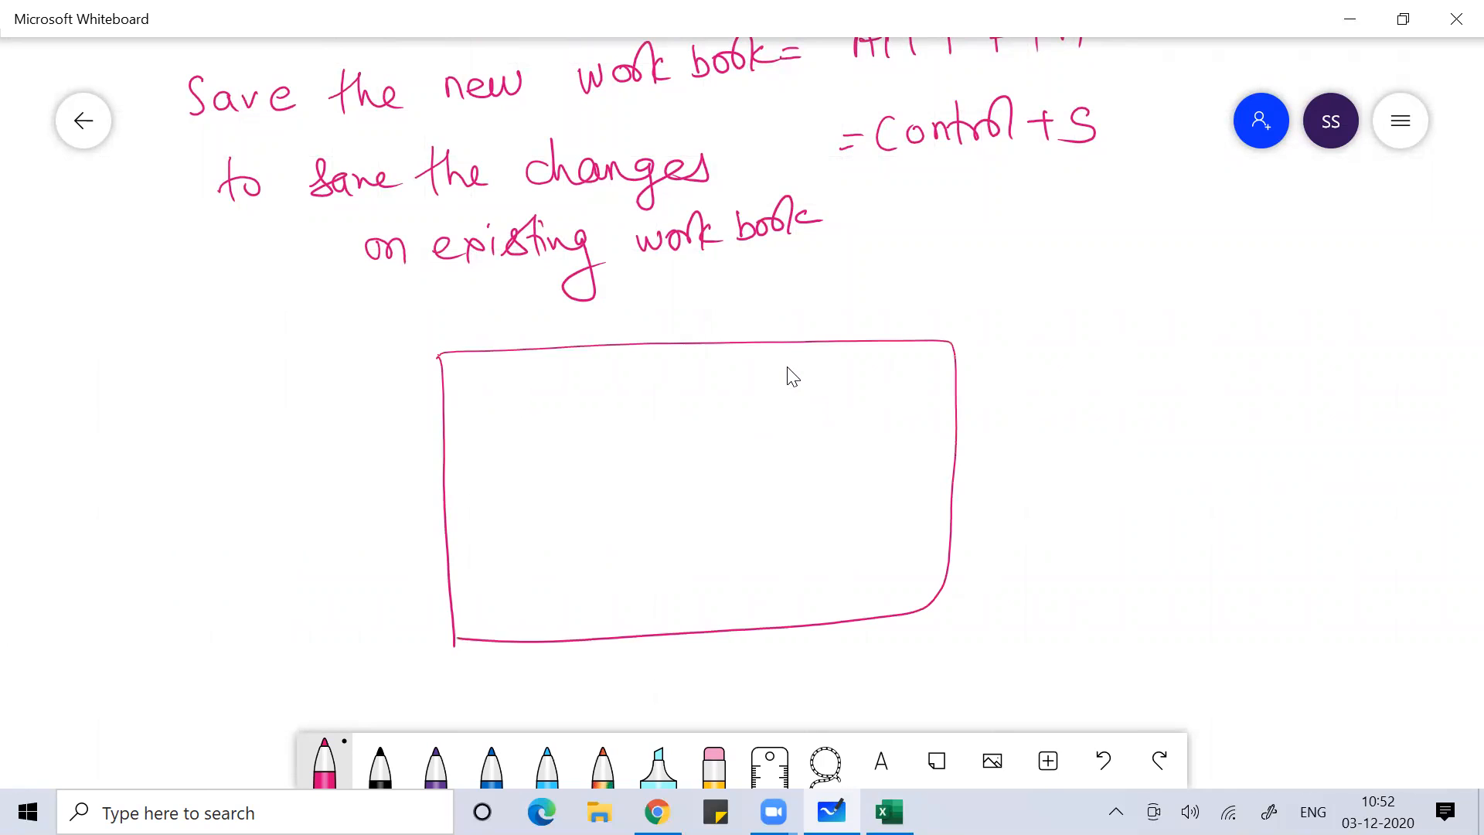
{"action": "mouse_move", "coordinate": [499, 315]}
{"action": "left_mouse_down"}
{"action": "mouse_move", "coordinate": [502, 402]}
{"action": "mouse_move", "coordinate": [516, 388]}
{"action": "left_mouse_up"}
{"action": "mouse_move", "coordinate": [600, 319]}
{"action": "left_mouse_down"}
{"action": "mouse_move", "coordinate": [601, 401]}
{"action": "mouse_move", "coordinate": [610, 387]}
{"action": "left_mouse_up"}
{"action": "left_click", "coordinate": [679, 323]}
{"action": "left_click_drag", "start_coordinate": [679, 320], "coordinate": [681, 398]}
{"action": "left_click_drag", "start_coordinate": [667, 392], "coordinate": [697, 386]}
{"action": "mouse_move", "coordinate": [758, 322]}
{"action": "left_mouse_down"}
{"action": "mouse_move", "coordinate": [760, 402]}
{"action": "mouse_move", "coordinate": [769, 388]}
{"action": "left_mouse_up"}
{"action": "left_click_drag", "start_coordinate": [820, 327], "coordinate": [821, 399]}
{"action": "left_click_drag", "start_coordinate": [798, 394], "coordinate": [824, 386]}
Write 'Column' above the top arrows, then draw arrows into the left side labelled 'Row'
{"action": "mouse_move", "coordinate": [823, 281]}
{"action": "left_mouse_down"}
{"action": "mouse_move", "coordinate": [811, 284]}
{"action": "mouse_move", "coordinate": [821, 310]}
{"action": "left_mouse_up"}
{"action": "mouse_move", "coordinate": [829, 296]}
{"action": "left_mouse_down"}
{"action": "mouse_move", "coordinate": [850, 270]}
{"action": "mouse_move", "coordinate": [876, 309]}
{"action": "mouse_move", "coordinate": [918, 288]}
{"action": "mouse_move", "coordinate": [925, 309]}
{"action": "left_mouse_up"}
{"action": "mouse_move", "coordinate": [361, 468]}
{"action": "left_mouse_down"}
{"action": "mouse_move", "coordinate": [485, 464]}
{"action": "mouse_move", "coordinate": [460, 479]}
{"action": "left_mouse_up"}
{"action": "left_click_drag", "start_coordinate": [373, 527], "coordinate": [491, 521]}
{"action": "mouse_move", "coordinate": [468, 506]}
{"action": "left_mouse_down"}
{"action": "mouse_move", "coordinate": [497, 524]}
{"action": "mouse_move", "coordinate": [462, 535]}
{"action": "left_mouse_up"}
{"action": "mouse_move", "coordinate": [392, 577]}
{"action": "left_mouse_down"}
{"action": "mouse_move", "coordinate": [492, 569]}
{"action": "mouse_move", "coordinate": [461, 588]}
{"action": "left_mouse_up"}
{"action": "mouse_move", "coordinate": [277, 519]}
{"action": "left_mouse_down"}
{"action": "mouse_move", "coordinate": [279, 552]}
{"action": "mouse_move", "coordinate": [303, 553]}
{"action": "mouse_move", "coordinate": [309, 525]}
{"action": "left_mouse_up"}
{"action": "mouse_move", "coordinate": [322, 525]}
{"action": "left_mouse_down"}
{"action": "mouse_move", "coordinate": [332, 546]}
{"action": "mouse_move", "coordinate": [345, 515]}
{"action": "left_mouse_up"}
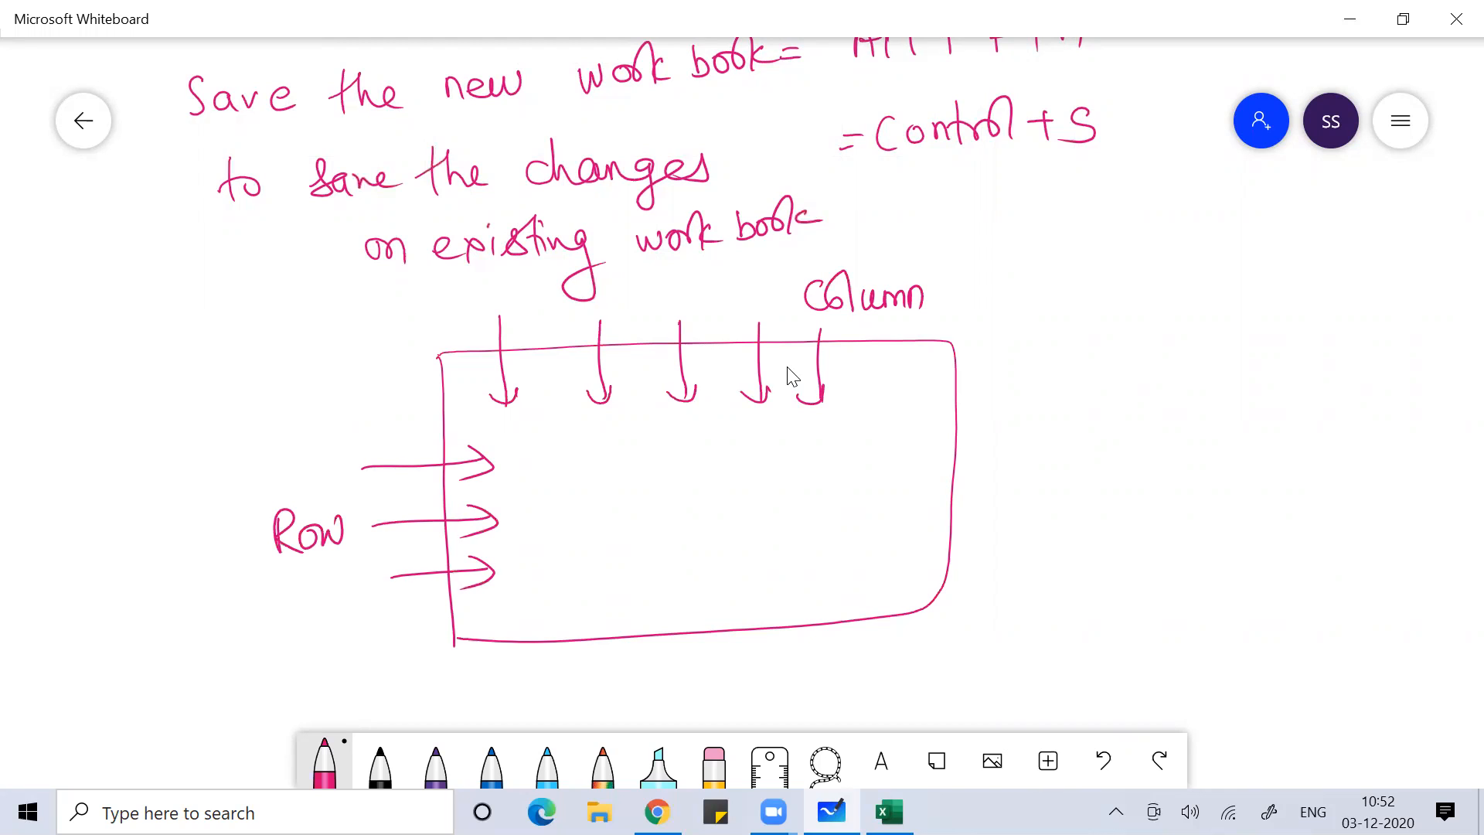
Add '(alphabets)' after the Column label
{"action": "left_click_drag", "start_coordinate": [974, 259], "coordinate": [957, 317]}
{"action": "mouse_move", "coordinate": [988, 284]}
{"action": "left_mouse_down"}
{"action": "mouse_move", "coordinate": [980, 305]}
{"action": "mouse_move", "coordinate": [1003, 305]}
{"action": "left_mouse_up"}
{"action": "left_click_drag", "start_coordinate": [1010, 258], "coordinate": [1020, 320]}
{"action": "mouse_move", "coordinate": [1014, 287]}
{"action": "left_mouse_down"}
{"action": "mouse_move", "coordinate": [1034, 263]}
{"action": "mouse_move", "coordinate": [1035, 298]}
{"action": "left_mouse_up"}
{"action": "left_click_drag", "start_coordinate": [1038, 287], "coordinate": [1080, 293]}
{"action": "mouse_move", "coordinate": [1087, 253]}
{"action": "left_mouse_down"}
{"action": "mouse_move", "coordinate": [1085, 292]}
{"action": "mouse_move", "coordinate": [1099, 289]}
{"action": "left_mouse_up"}
{"action": "mouse_move", "coordinate": [1104, 277]}
{"action": "left_mouse_down"}
{"action": "mouse_move", "coordinate": [1130, 284]}
{"action": "mouse_move", "coordinate": [1138, 261]}
{"action": "left_mouse_up"}
{"action": "left_click_drag", "start_coordinate": [1157, 263], "coordinate": [1140, 284]}
{"action": "left_click_drag", "start_coordinate": [1149, 231], "coordinate": [1136, 306]}
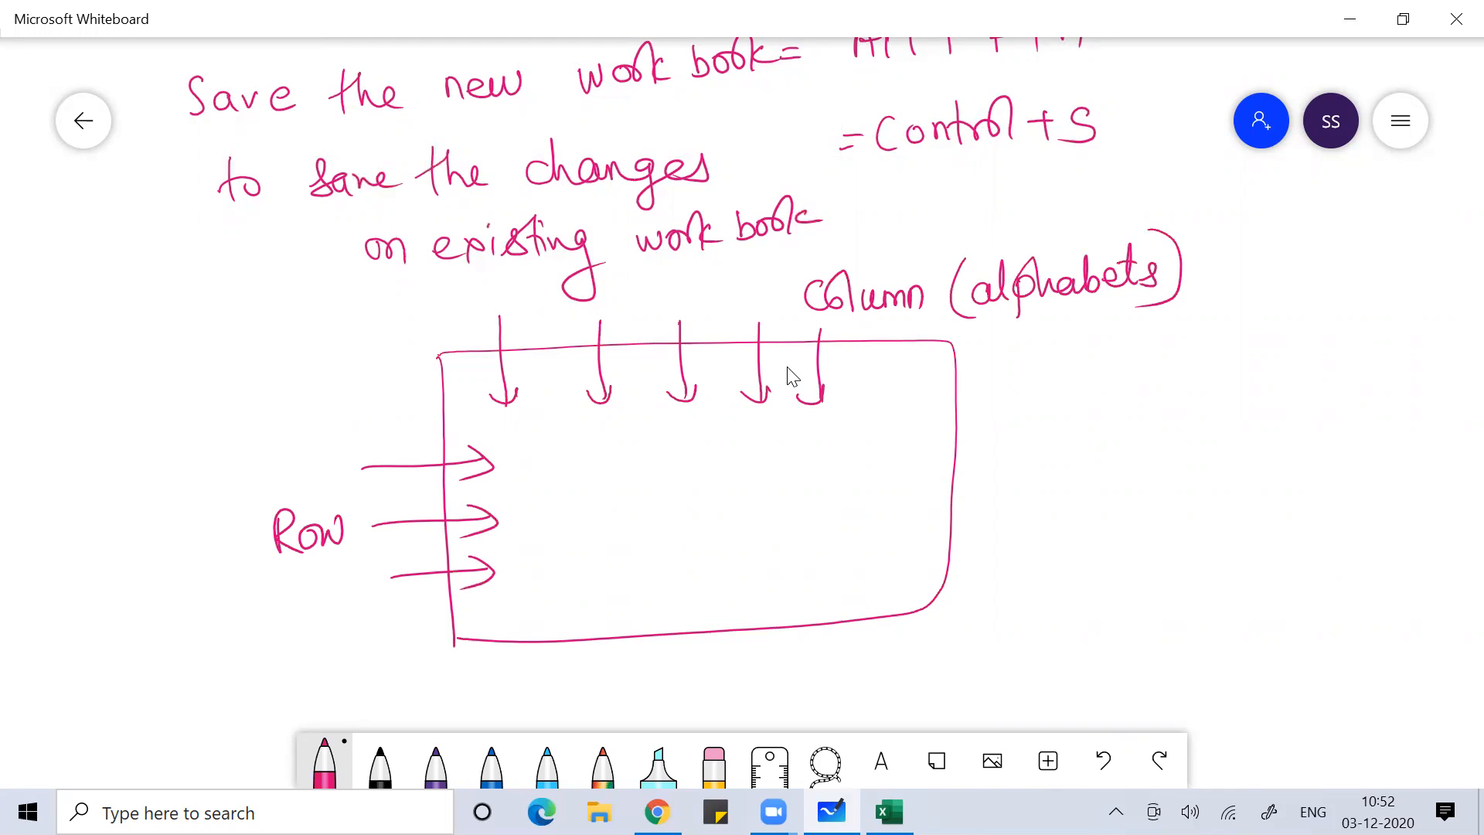
Write '(number)' beside the Row label
{"action": "mouse_move", "coordinate": [190, 438]}
{"action": "left_mouse_down"}
{"action": "mouse_move", "coordinate": [180, 459]}
{"action": "mouse_move", "coordinate": [208, 493]}
{"action": "left_mouse_up"}
{"action": "left_click_drag", "start_coordinate": [216, 461], "coordinate": [240, 476]}
{"action": "mouse_move", "coordinate": [241, 453]}
{"action": "left_mouse_down"}
{"action": "mouse_move", "coordinate": [258, 464]}
{"action": "mouse_move", "coordinate": [266, 450]}
{"action": "left_mouse_up"}
{"action": "left_click_drag", "start_coordinate": [268, 466], "coordinate": [287, 446]}
{"action": "mouse_move", "coordinate": [290, 427]}
{"action": "left_mouse_down"}
{"action": "mouse_move", "coordinate": [312, 462]}
{"action": "mouse_move", "coordinate": [325, 447]}
{"action": "left_mouse_up"}
{"action": "left_click_drag", "start_coordinate": [323, 452], "coordinate": [353, 433]}
{"action": "left_click_drag", "start_coordinate": [354, 408], "coordinate": [317, 473]}
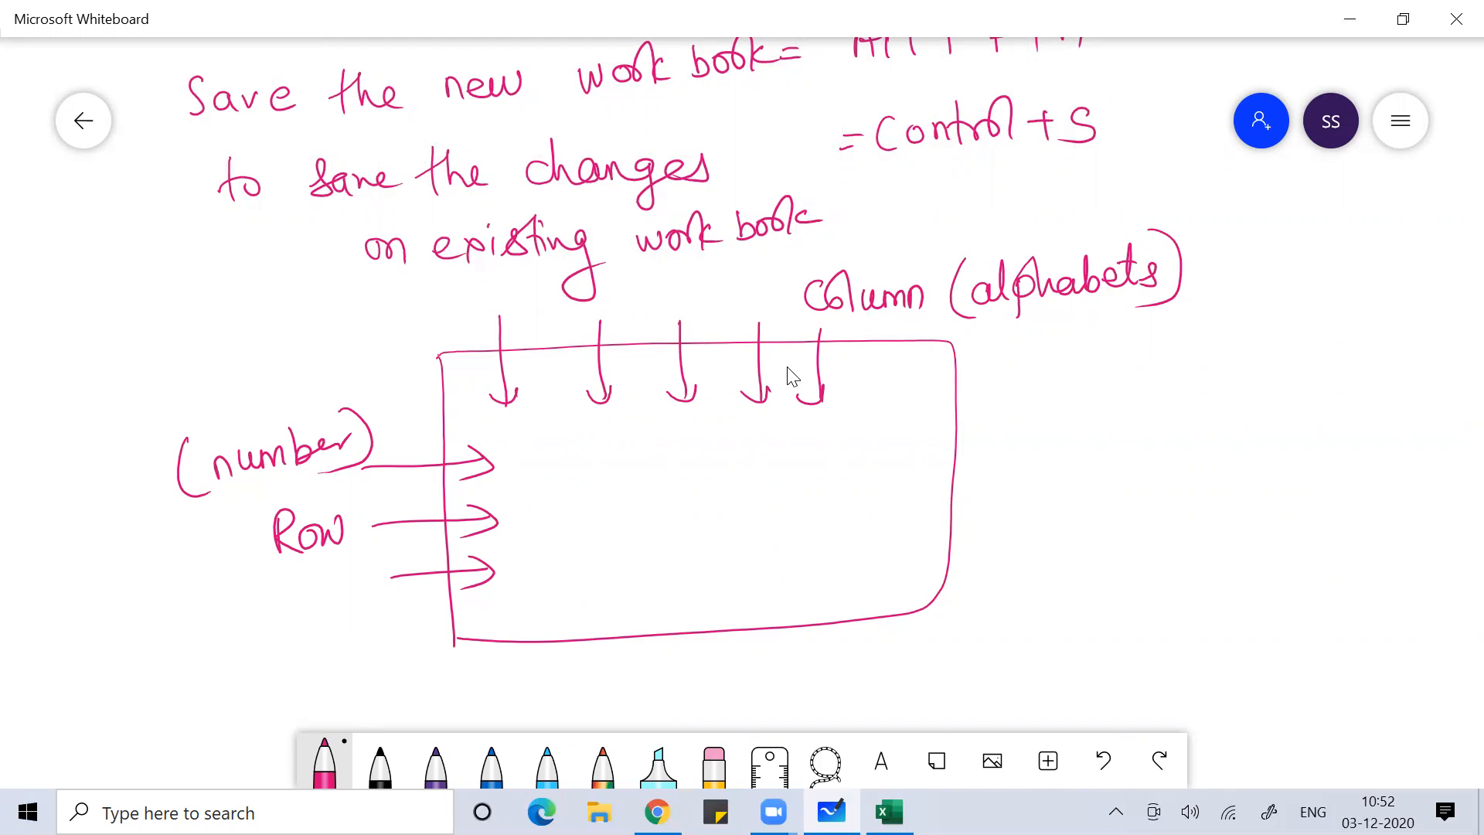
{"action": "scroll", "coordinate": [792, 376], "scroll_direction": "right", "scroll_amount": 5}
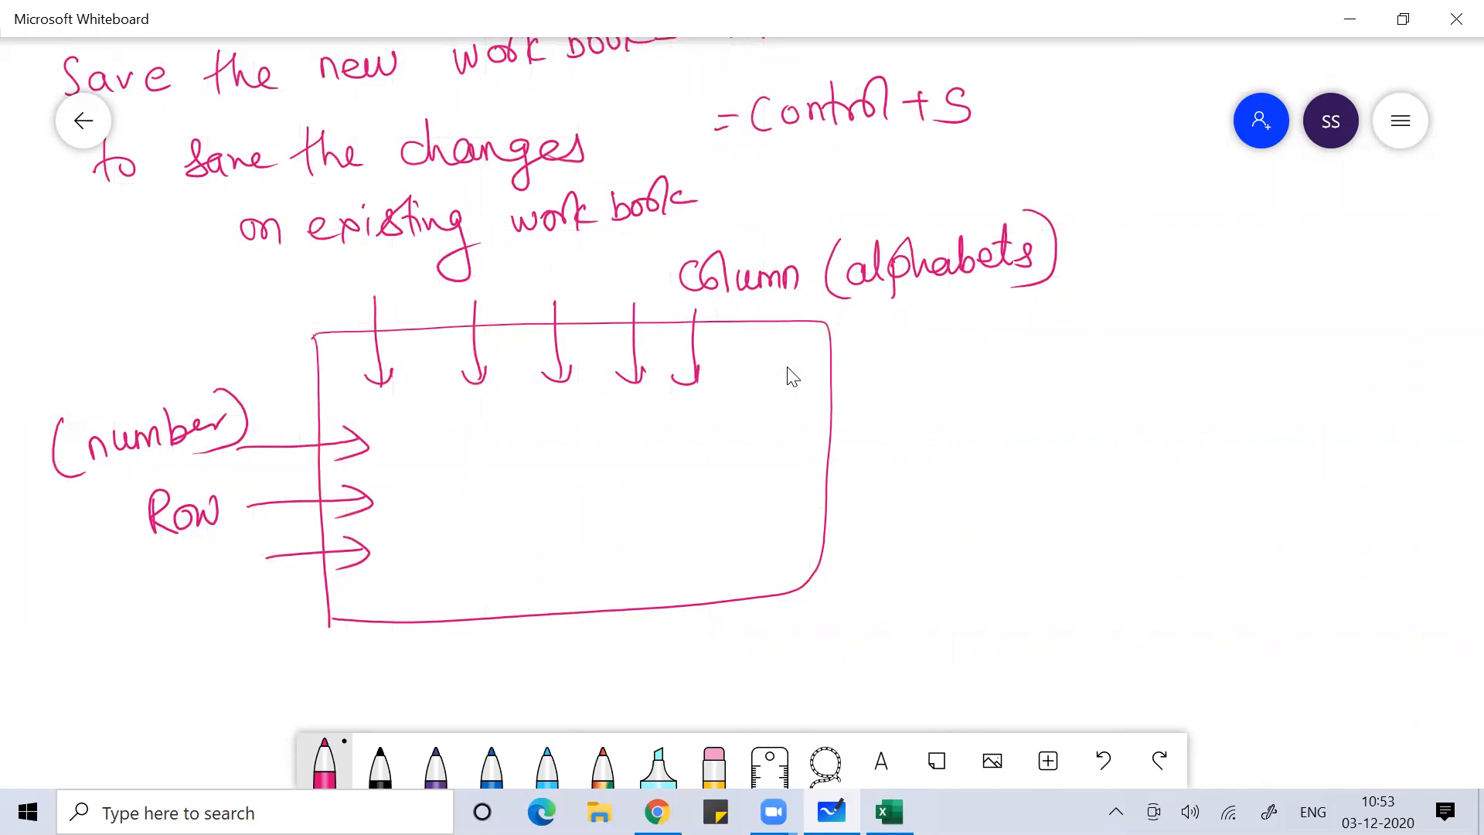
Write 'No. of Column = 16,384' beside the box and start 'No. of Row =' below it
{"action": "mouse_move", "coordinate": [885, 386]}
{"action": "left_mouse_down"}
{"action": "mouse_move", "coordinate": [991, 323]}
{"action": "mouse_move", "coordinate": [1057, 340]}
{"action": "mouse_move", "coordinate": [1070, 360]}
{"action": "mouse_move", "coordinate": [1104, 340]}
{"action": "mouse_move", "coordinate": [1134, 354]}
{"action": "mouse_move", "coordinate": [1323, 340]}
{"action": "mouse_move", "coordinate": [1326, 353]}
{"action": "left_mouse_up"}
{"action": "mouse_move", "coordinate": [891, 439]}
{"action": "left_mouse_down"}
{"action": "mouse_move", "coordinate": [912, 408]}
{"action": "mouse_move", "coordinate": [924, 431]}
{"action": "mouse_move", "coordinate": [980, 429]}
{"action": "left_mouse_up"}
{"action": "mouse_move", "coordinate": [966, 414]}
{"action": "left_mouse_down"}
{"action": "mouse_move", "coordinate": [1053, 418]}
{"action": "mouse_move", "coordinate": [1066, 402]}
{"action": "left_mouse_up"}
{"action": "left_click_drag", "start_coordinate": [1072, 401], "coordinate": [1096, 391]}
{"action": "left_click_drag", "start_coordinate": [1110, 401], "coordinate": [1127, 398]}
{"action": "left_click_drag", "start_coordinate": [1111, 410], "coordinate": [1128, 407]}
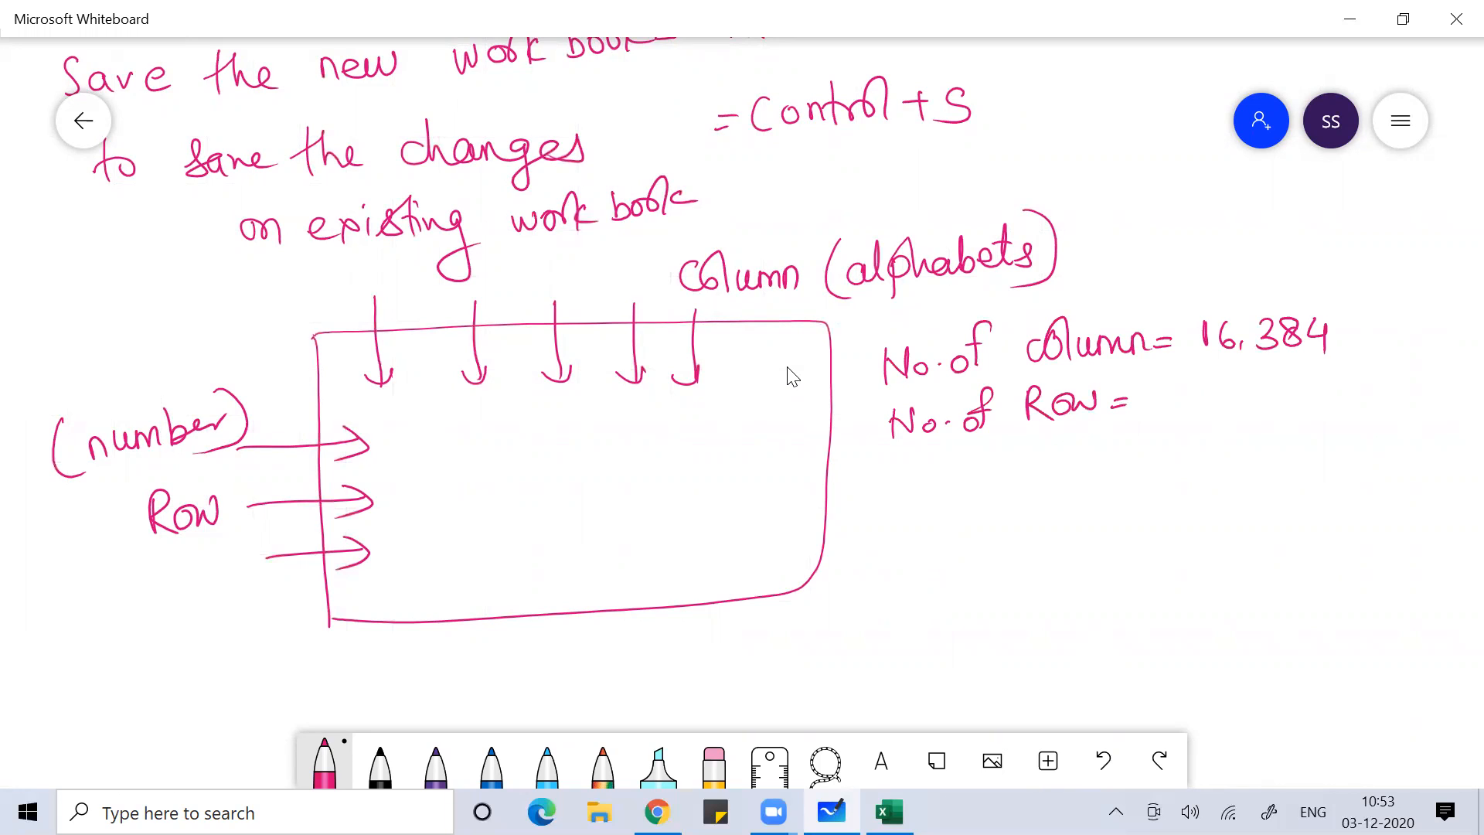
Finish the row count '10,48,576', then switch to Excel
{"action": "left_click_drag", "start_coordinate": [1160, 380], "coordinate": [1162, 416]}
{"action": "left_click_drag", "start_coordinate": [1183, 387], "coordinate": [1202, 415]}
{"action": "left_click_drag", "start_coordinate": [1219, 382], "coordinate": [1228, 415]}
{"action": "left_click_drag", "start_coordinate": [1252, 390], "coordinate": [1246, 407]}
{"action": "mouse_move", "coordinate": [1264, 398]}
{"action": "left_mouse_down"}
{"action": "mouse_move", "coordinate": [1263, 412]}
{"action": "mouse_move", "coordinate": [1305, 378]}
{"action": "left_mouse_up"}
{"action": "mouse_move", "coordinate": [1310, 377]}
{"action": "left_mouse_down"}
{"action": "mouse_move", "coordinate": [1317, 410]}
{"action": "mouse_move", "coordinate": [1320, 392]}
{"action": "left_mouse_up"}
{"action": "mouse_move", "coordinate": [1339, 377]}
{"action": "left_mouse_down"}
{"action": "mouse_move", "coordinate": [1337, 402]}
{"action": "mouse_move", "coordinate": [1354, 404]}
{"action": "left_mouse_up"}
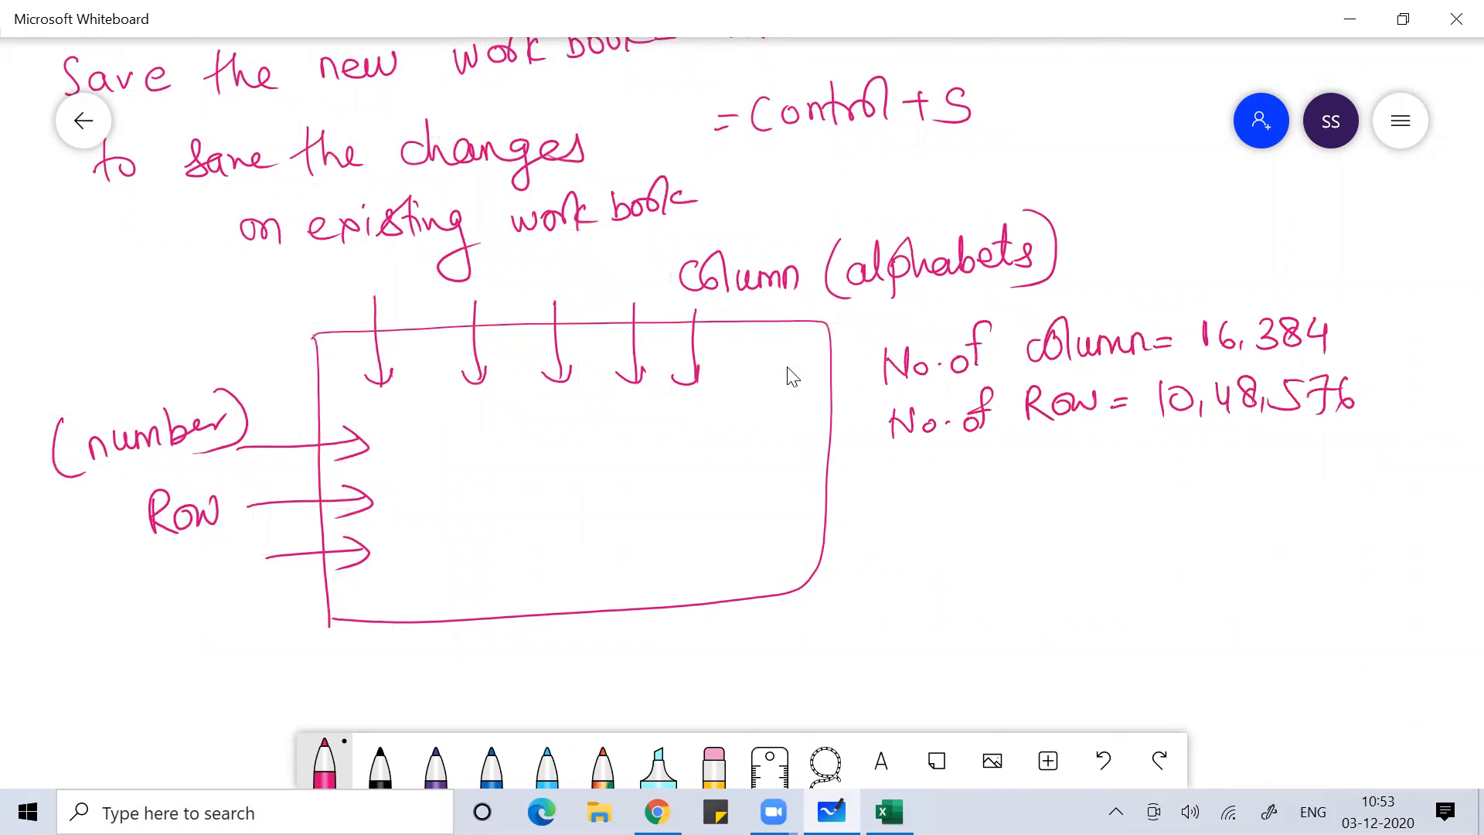
{"action": "key", "text": "alt+Tab"}
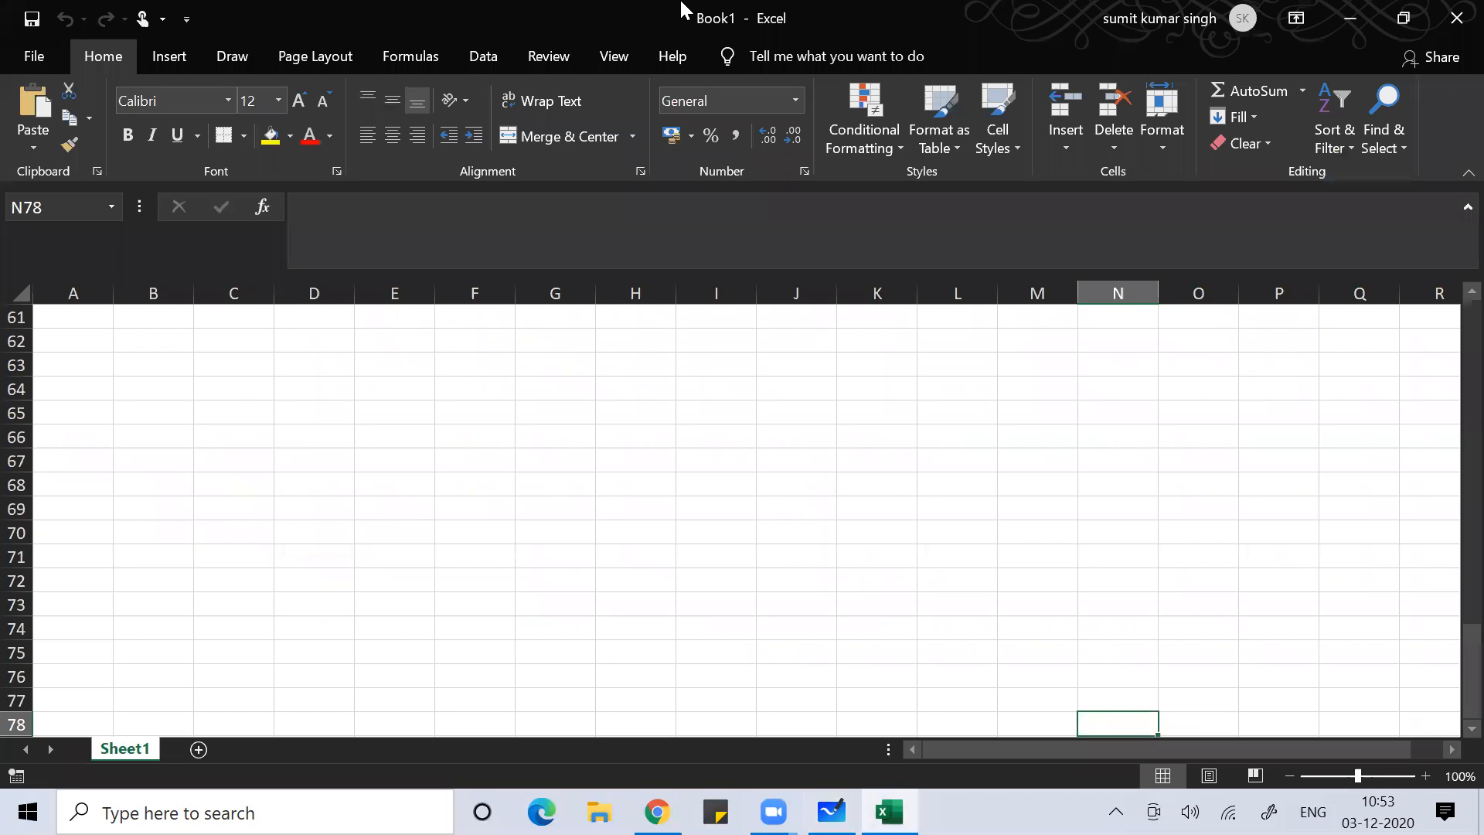
From C67, jump with Ctrl+Down and Ctrl+Right to cell XFD1048576, then return to Whiteboard
{"action": "left_click", "coordinate": [254, 464]}
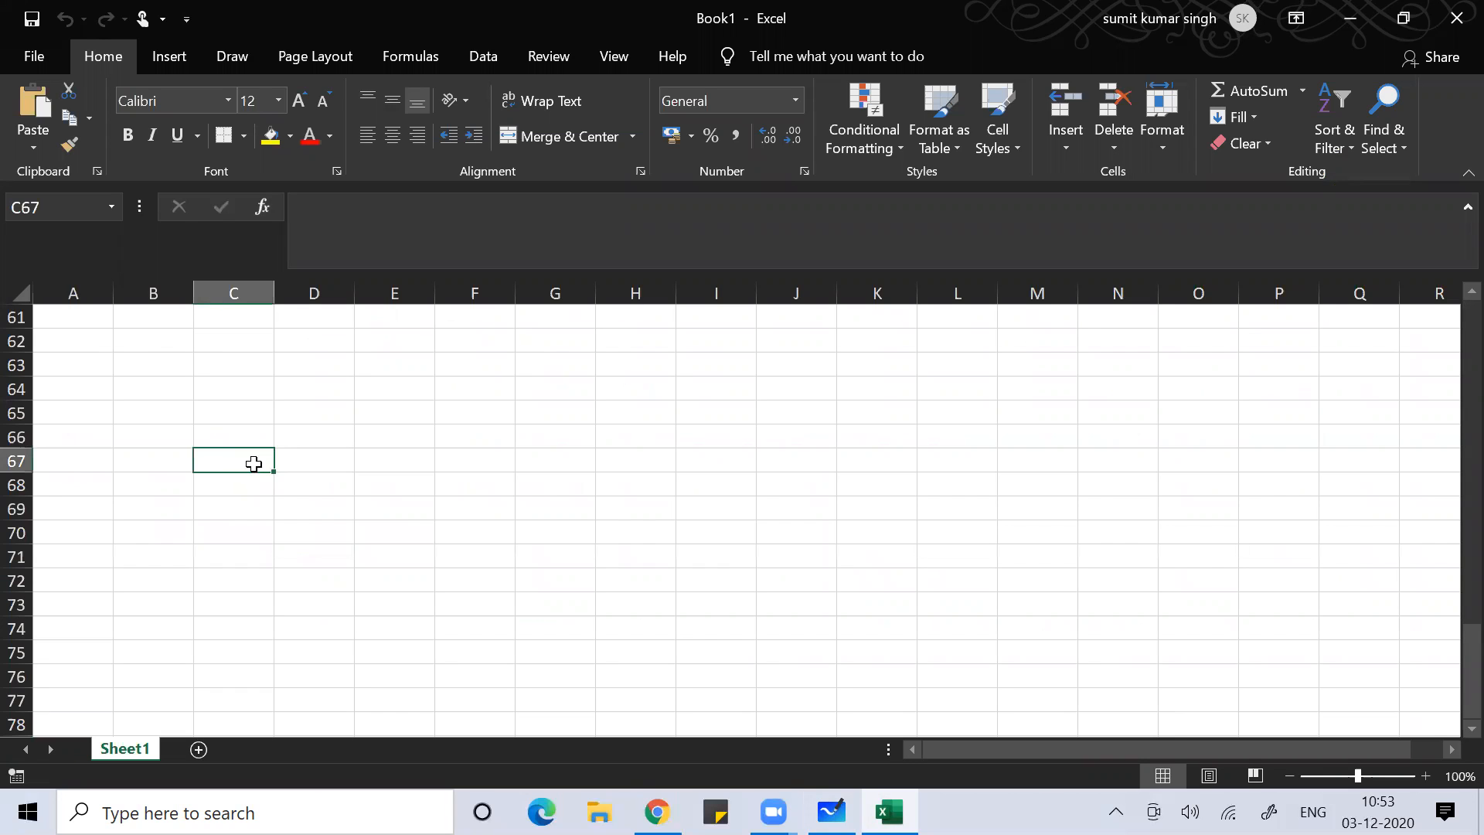
{"action": "key", "text": "ctrl+Down"}
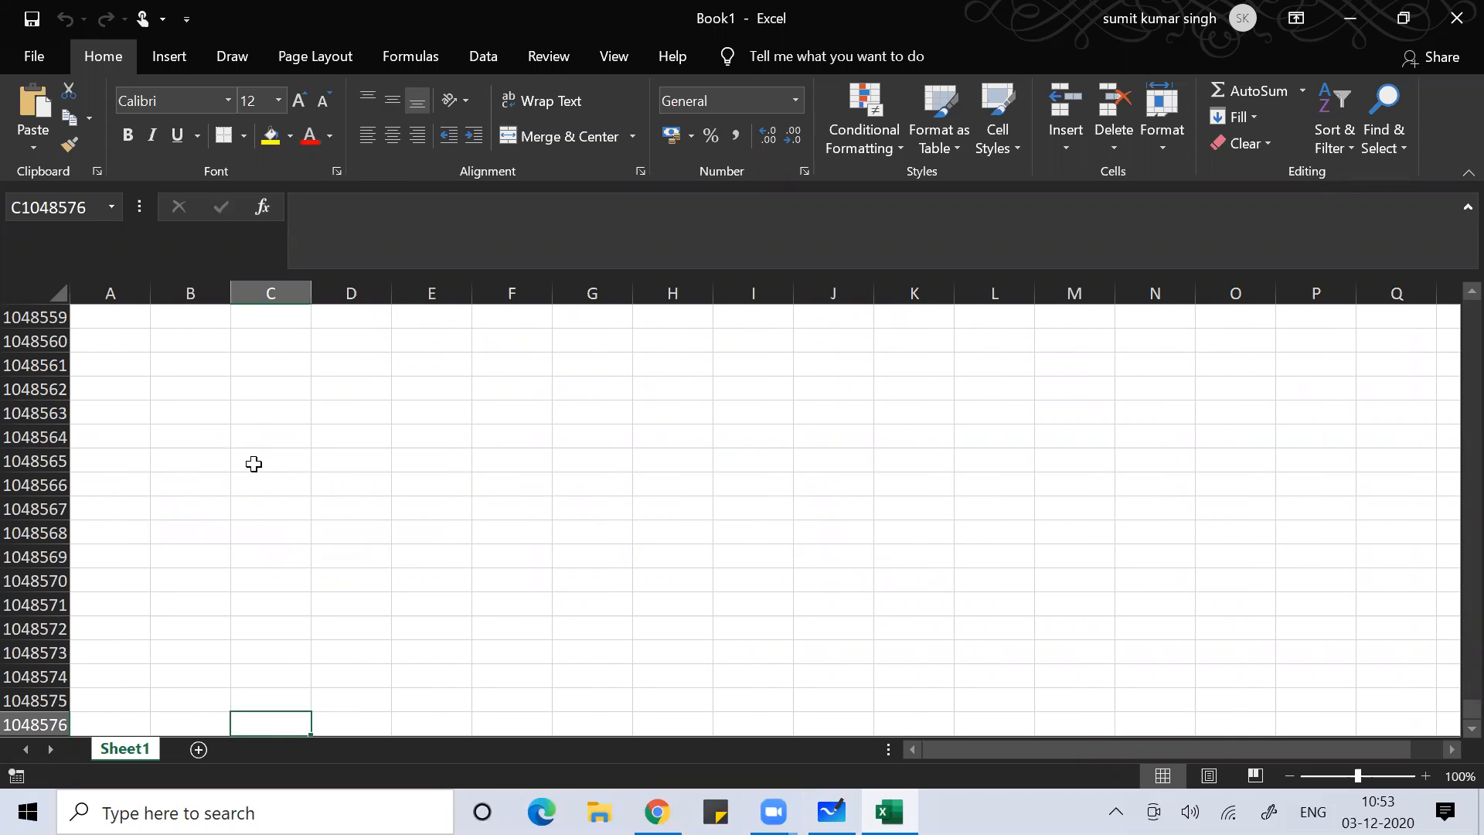
{"action": "key", "text": "ctrl+Right"}
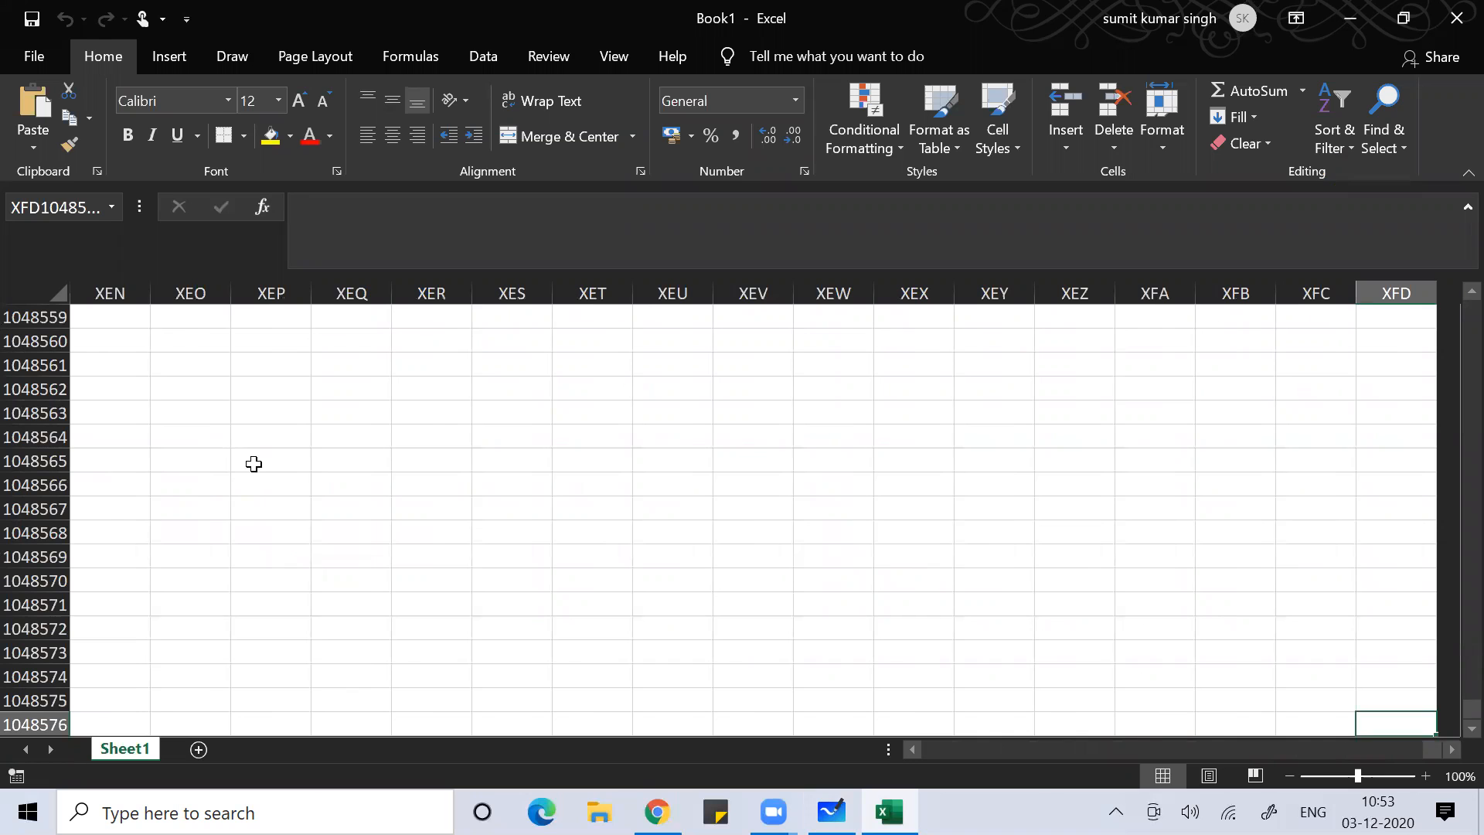
{"action": "key", "text": "alt+Tab"}
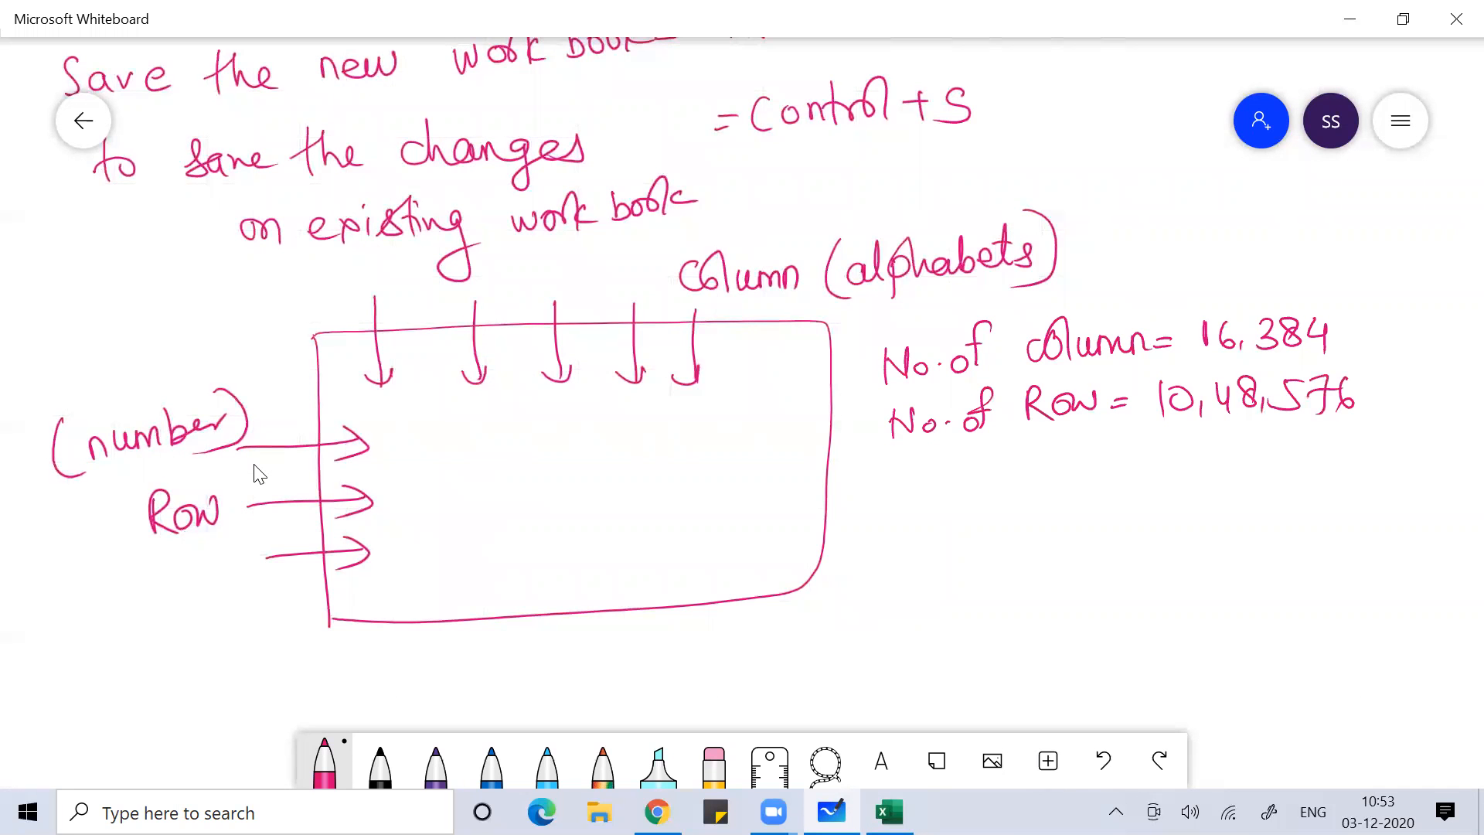
Write the note 'last Column = XFD' below the row count
{"action": "scroll", "coordinate": [258, 473], "scroll_direction": "right", "scroll_amount": 5}
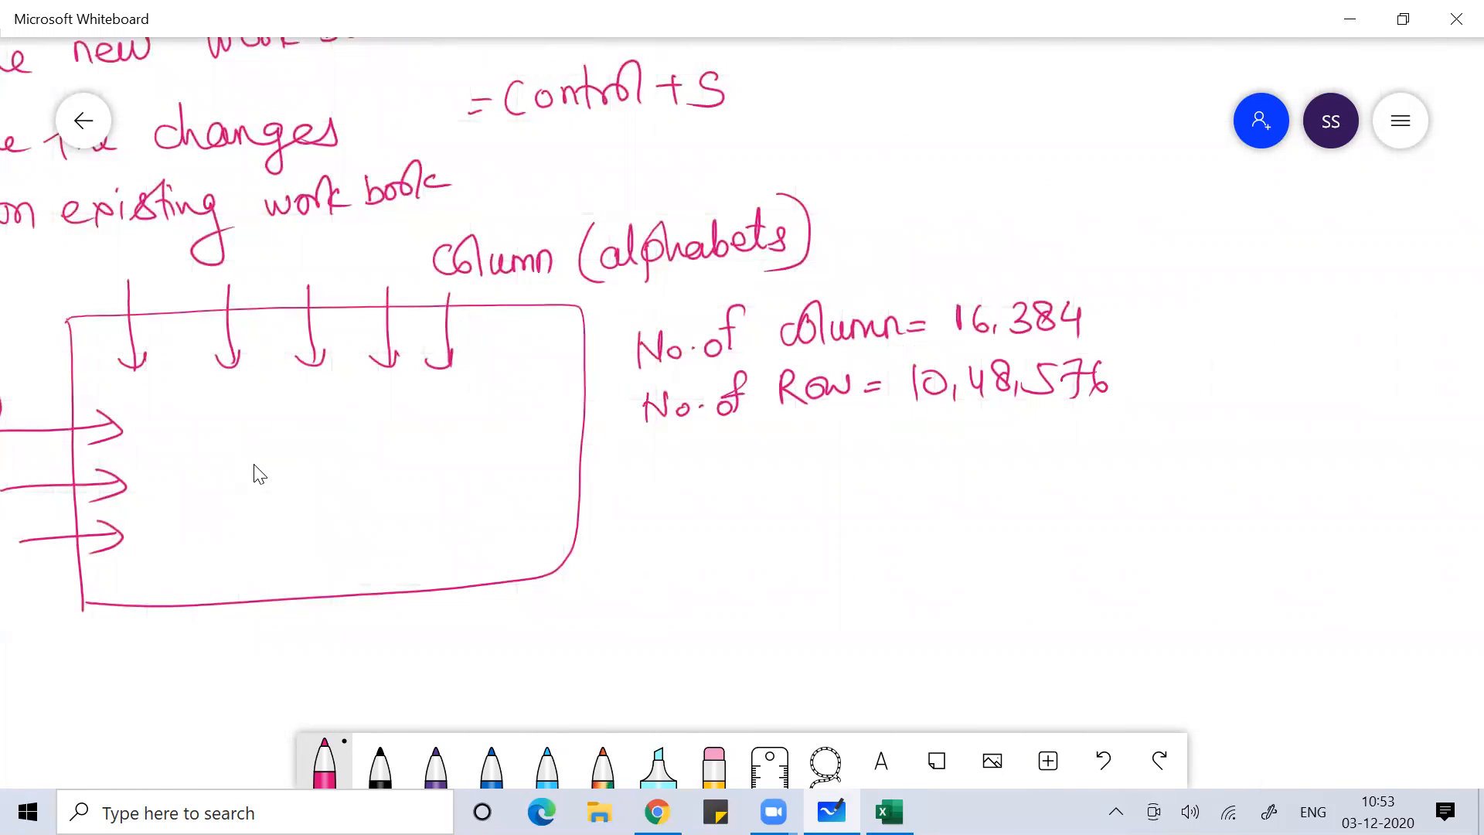
{"action": "left_click_drag", "start_coordinate": [654, 500], "coordinate": [671, 503]}
{"action": "mouse_move", "coordinate": [686, 486]}
{"action": "left_mouse_down"}
{"action": "mouse_move", "coordinate": [678, 507]}
{"action": "mouse_move", "coordinate": [691, 503]}
{"action": "left_mouse_up"}
{"action": "mouse_move", "coordinate": [693, 501]}
{"action": "left_mouse_down"}
{"action": "mouse_move", "coordinate": [715, 499]}
{"action": "mouse_move", "coordinate": [697, 503]}
{"action": "left_mouse_up"}
{"action": "mouse_move", "coordinate": [723, 462]}
{"action": "left_mouse_down"}
{"action": "mouse_move", "coordinate": [736, 500]}
{"action": "mouse_move", "coordinate": [739, 480]}
{"action": "left_mouse_up"}
{"action": "left_click_drag", "start_coordinate": [787, 489], "coordinate": [808, 489]}
{"action": "mouse_move", "coordinate": [812, 452]}
{"action": "left_mouse_down"}
{"action": "mouse_move", "coordinate": [822, 492]}
{"action": "mouse_move", "coordinate": [911, 486]}
{"action": "mouse_move", "coordinate": [943, 466]}
{"action": "left_mouse_up"}
{"action": "mouse_move", "coordinate": [921, 479]}
{"action": "left_mouse_down"}
{"action": "mouse_move", "coordinate": [1000, 480]}
{"action": "mouse_move", "coordinate": [973, 483]}
{"action": "left_mouse_up"}
{"action": "mouse_move", "coordinate": [1014, 446]}
{"action": "left_mouse_down"}
{"action": "mouse_move", "coordinate": [1014, 478]}
{"action": "mouse_move", "coordinate": [1019, 464]}
{"action": "mouse_move", "coordinate": [1048, 473]}
{"action": "left_mouse_up"}
{"action": "left_click_drag", "start_coordinate": [1045, 448], "coordinate": [1043, 473]}
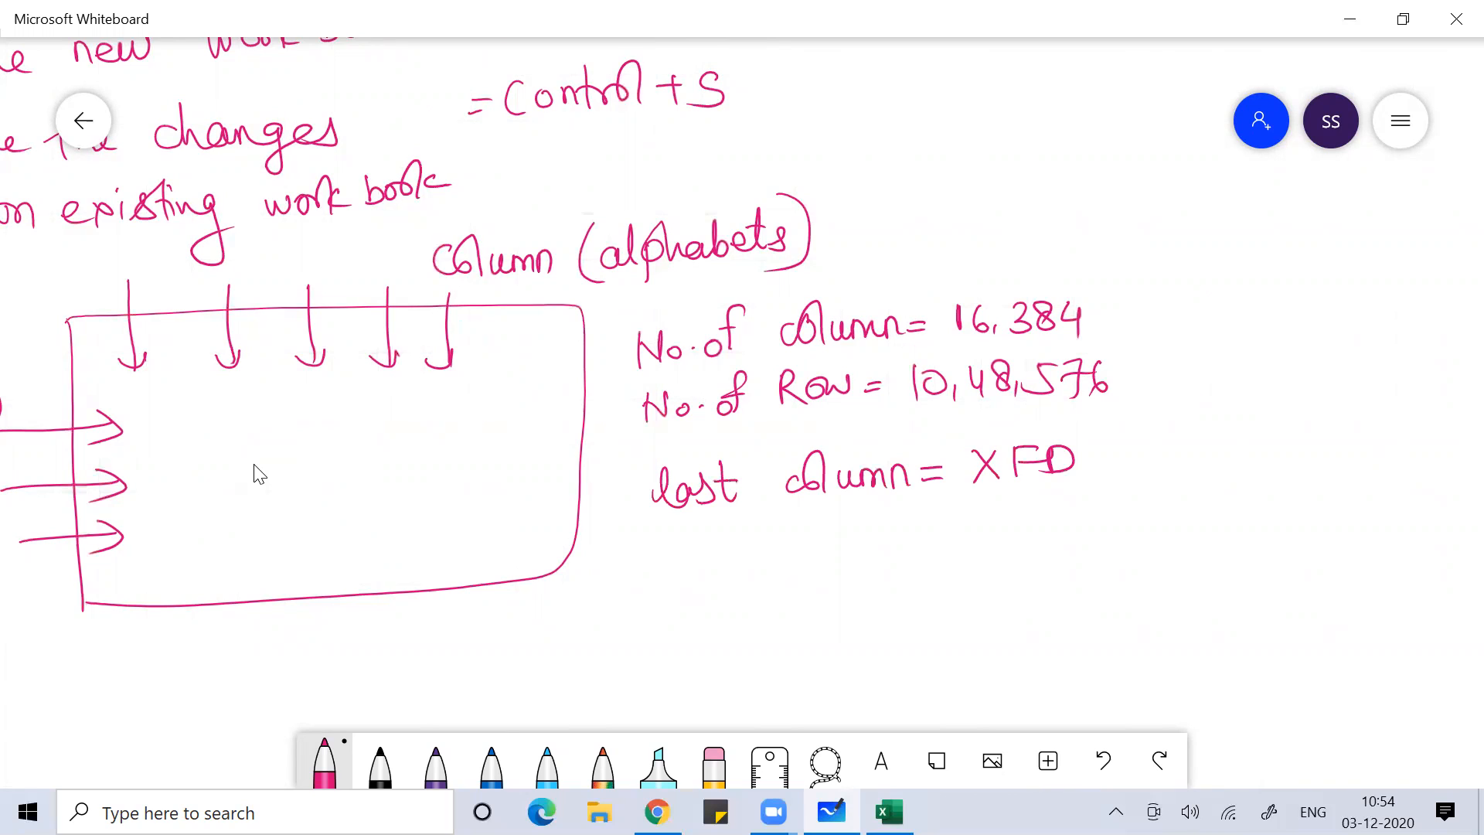
Start the next line with 'Columns – (A'
{"action": "mouse_move", "coordinate": [712, 554]}
{"action": "left_mouse_down"}
{"action": "mouse_move", "coordinate": [701, 563]}
{"action": "mouse_move", "coordinate": [717, 590]}
{"action": "left_mouse_up"}
{"action": "mouse_move", "coordinate": [732, 560]}
{"action": "left_mouse_down"}
{"action": "mouse_move", "coordinate": [750, 560]}
{"action": "mouse_move", "coordinate": [751, 587]}
{"action": "left_mouse_up"}
{"action": "left_click_drag", "start_coordinate": [761, 559], "coordinate": [782, 574]}
{"action": "mouse_move", "coordinate": [786, 559]}
{"action": "left_mouse_down"}
{"action": "mouse_move", "coordinate": [864, 564]}
{"action": "mouse_move", "coordinate": [853, 573]}
{"action": "left_mouse_up"}
{"action": "left_click_drag", "start_coordinate": [893, 553], "coordinate": [928, 552]}
{"action": "mouse_move", "coordinate": [986, 526]}
{"action": "left_mouse_down"}
{"action": "mouse_move", "coordinate": [985, 578]}
{"action": "mouse_move", "coordinate": [1007, 533]}
{"action": "mouse_move", "coordinate": [1026, 558]}
{"action": "left_mouse_up"}
{"action": "left_click_drag", "start_coordinate": [1003, 550], "coordinate": [1073, 559]}
Continue the list with 'B, C, D .... XFD)' to finish the columns note
{"action": "left_click_drag", "start_coordinate": [1073, 529], "coordinate": [1092, 565]}
{"action": "mouse_move", "coordinate": [1129, 530]}
{"action": "left_mouse_down"}
{"action": "mouse_move", "coordinate": [1114, 541]}
{"action": "mouse_move", "coordinate": [1130, 558]}
{"action": "left_mouse_up"}
{"action": "mouse_move", "coordinate": [1144, 547]}
{"action": "left_mouse_down"}
{"action": "mouse_move", "coordinate": [1141, 559]}
{"action": "mouse_move", "coordinate": [1161, 555]}
{"action": "left_mouse_up"}
{"action": "left_click_drag", "start_coordinate": [1161, 526], "coordinate": [1164, 555]}
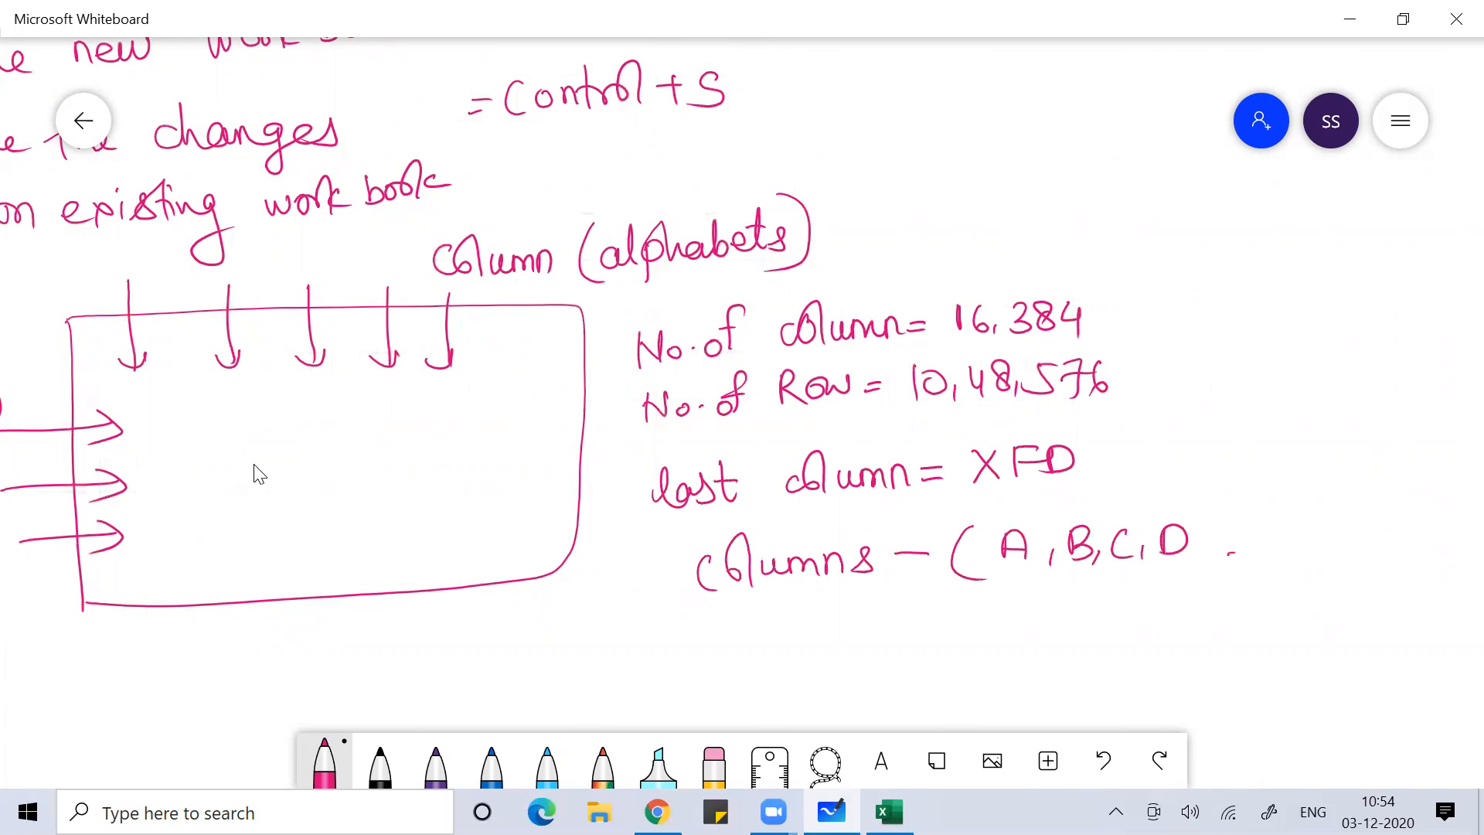
{"action": "mouse_move", "coordinate": [1351, 531]}
{"action": "left_mouse_down"}
{"action": "mouse_move", "coordinate": [1370, 554]}
{"action": "mouse_move", "coordinate": [1347, 557]}
{"action": "left_mouse_up"}
{"action": "mouse_move", "coordinate": [1384, 522]}
{"action": "left_mouse_down"}
{"action": "mouse_move", "coordinate": [1384, 552]}
{"action": "mouse_move", "coordinate": [1396, 523]}
{"action": "left_mouse_up"}
{"action": "left_click_drag", "start_coordinate": [1379, 539], "coordinate": [1407, 551]}
{"action": "mouse_move", "coordinate": [1420, 511]}
{"action": "left_mouse_down"}
{"action": "mouse_move", "coordinate": [1437, 530]}
{"action": "mouse_move", "coordinate": [1389, 574]}
{"action": "left_mouse_up"}
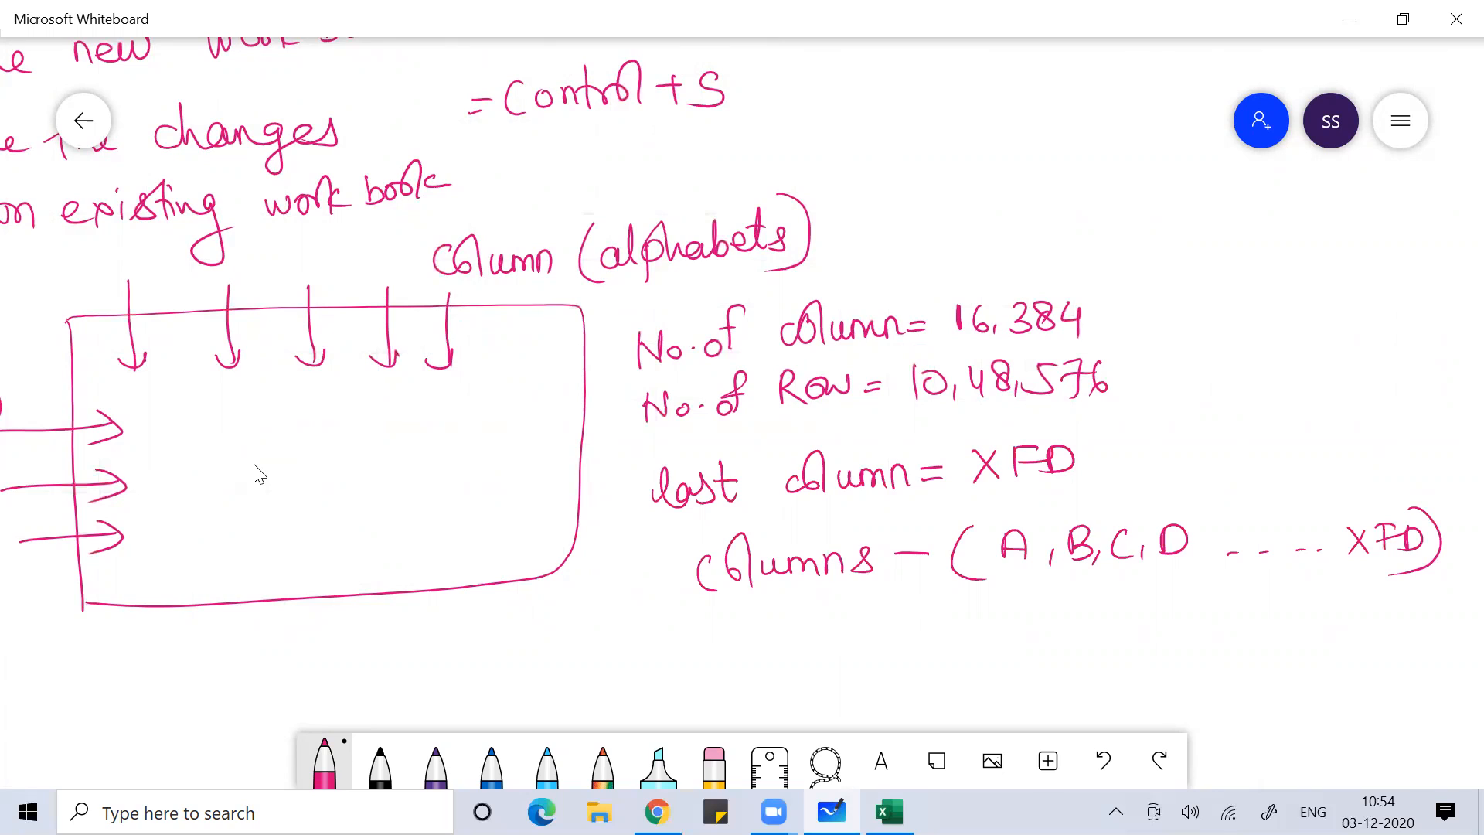
Pan around the canvas to review the notes, then switch back to Excel
{"action": "scroll", "coordinate": [259, 474], "scroll_direction": "left", "scroll_amount": 3}
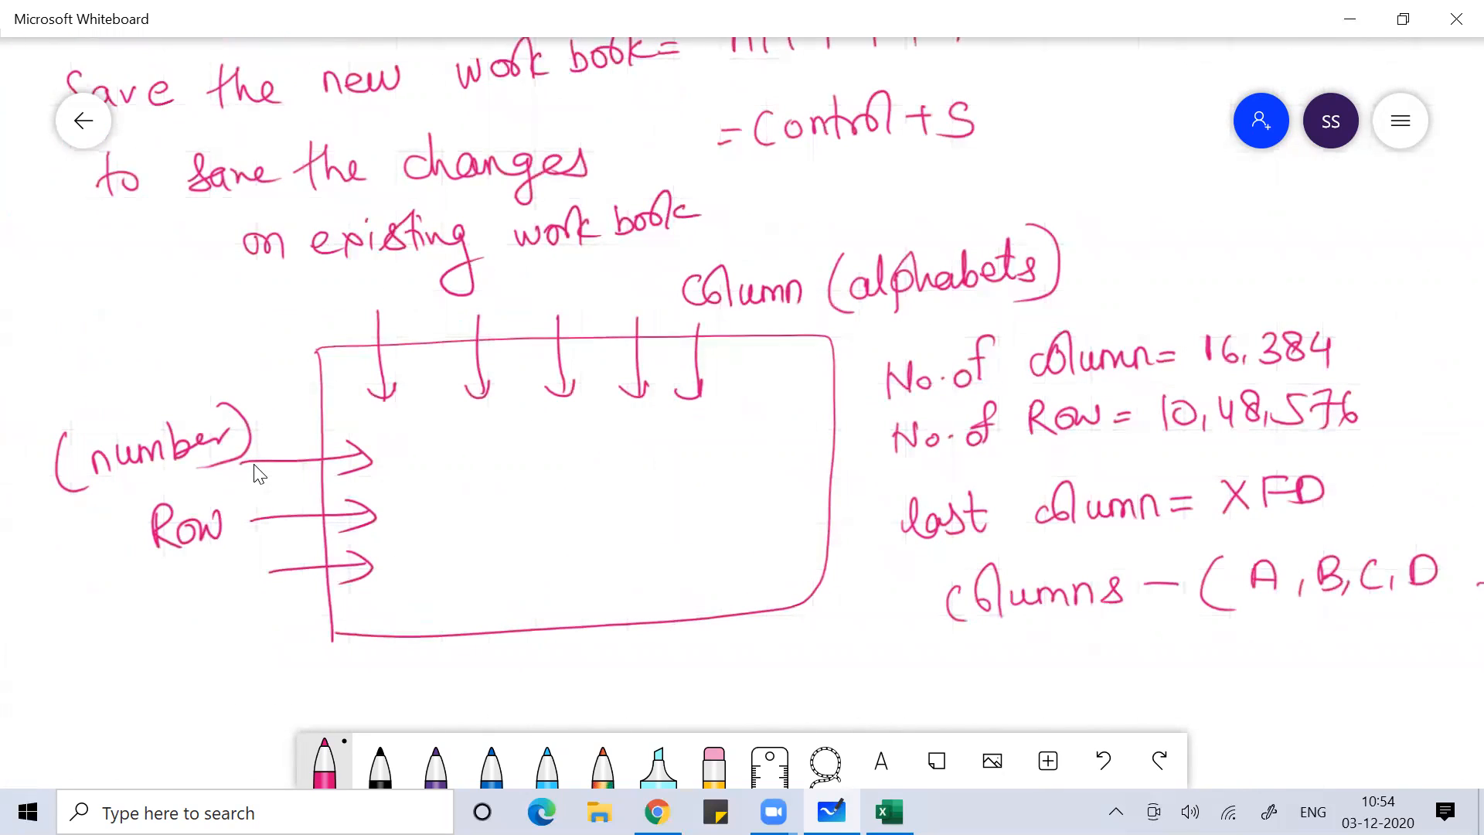
{"action": "scroll", "coordinate": [254, 464], "scroll_direction": "up", "scroll_amount": 5}
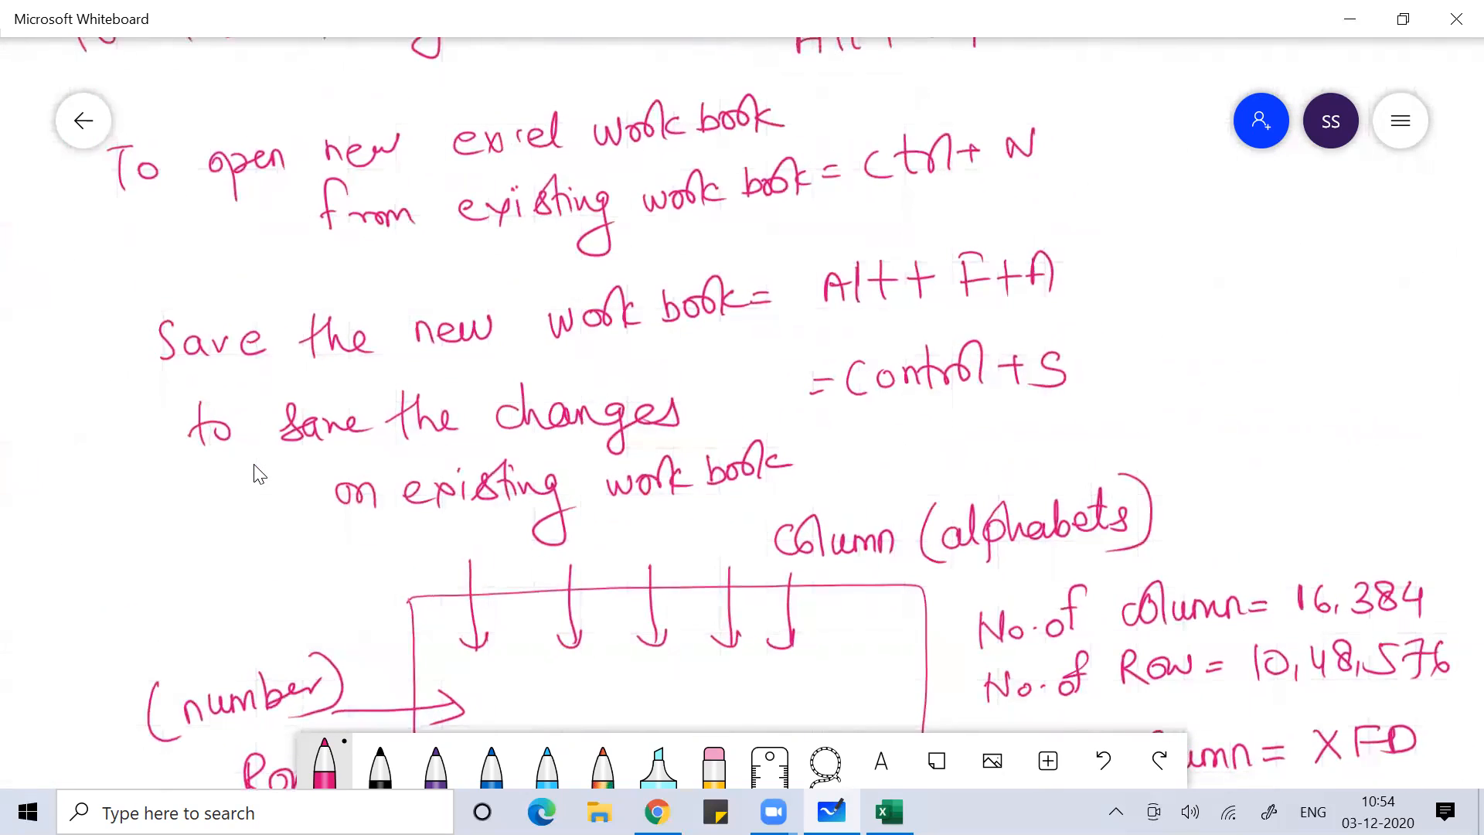
{"action": "scroll", "coordinate": [259, 474], "scroll_direction": "up", "scroll_amount": 1}
{"action": "scroll", "coordinate": [259, 473], "scroll_direction": "down", "scroll_amount": 7}
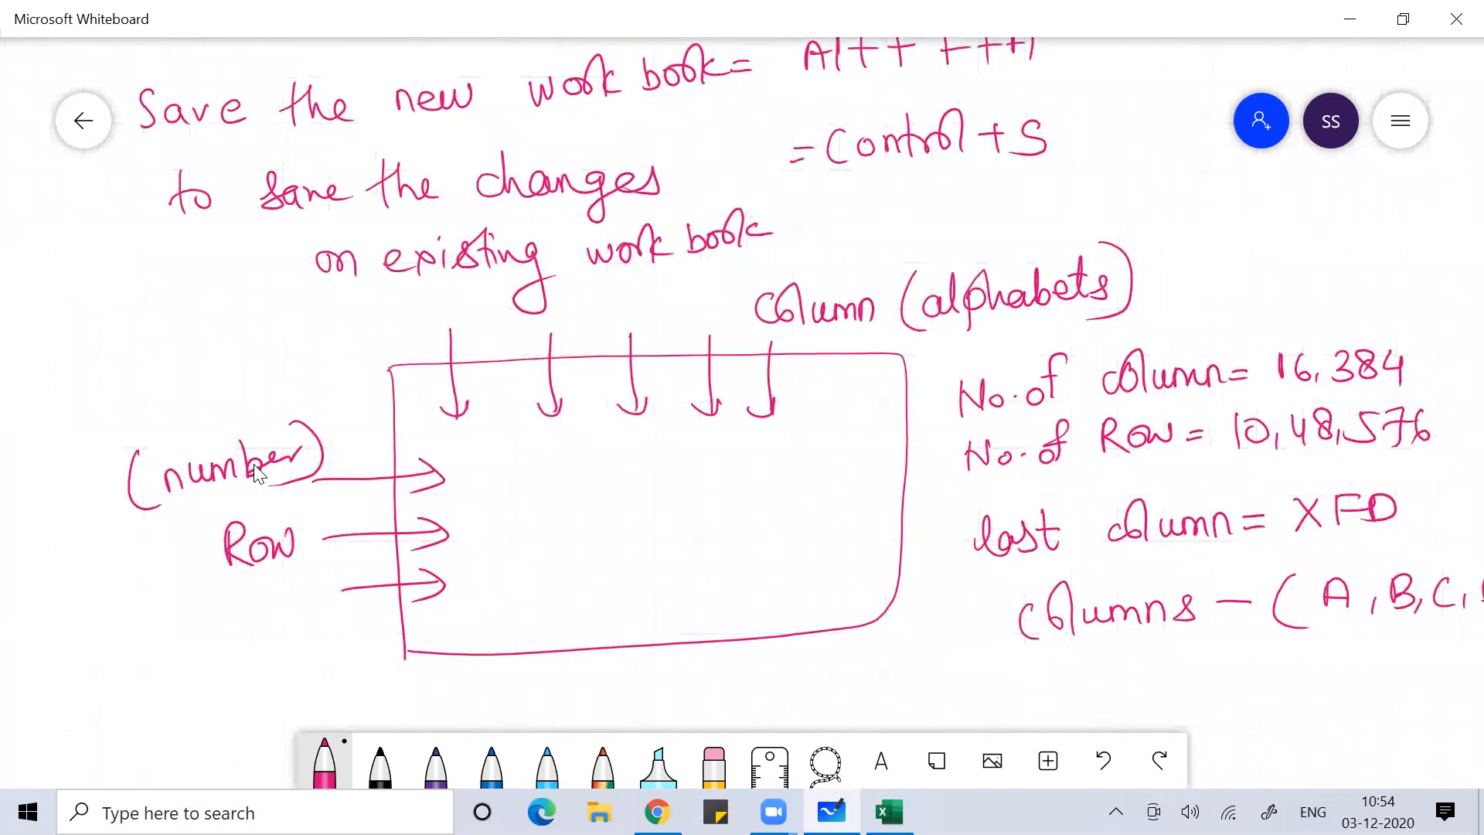
{"action": "key", "text": "alt+Tab"}
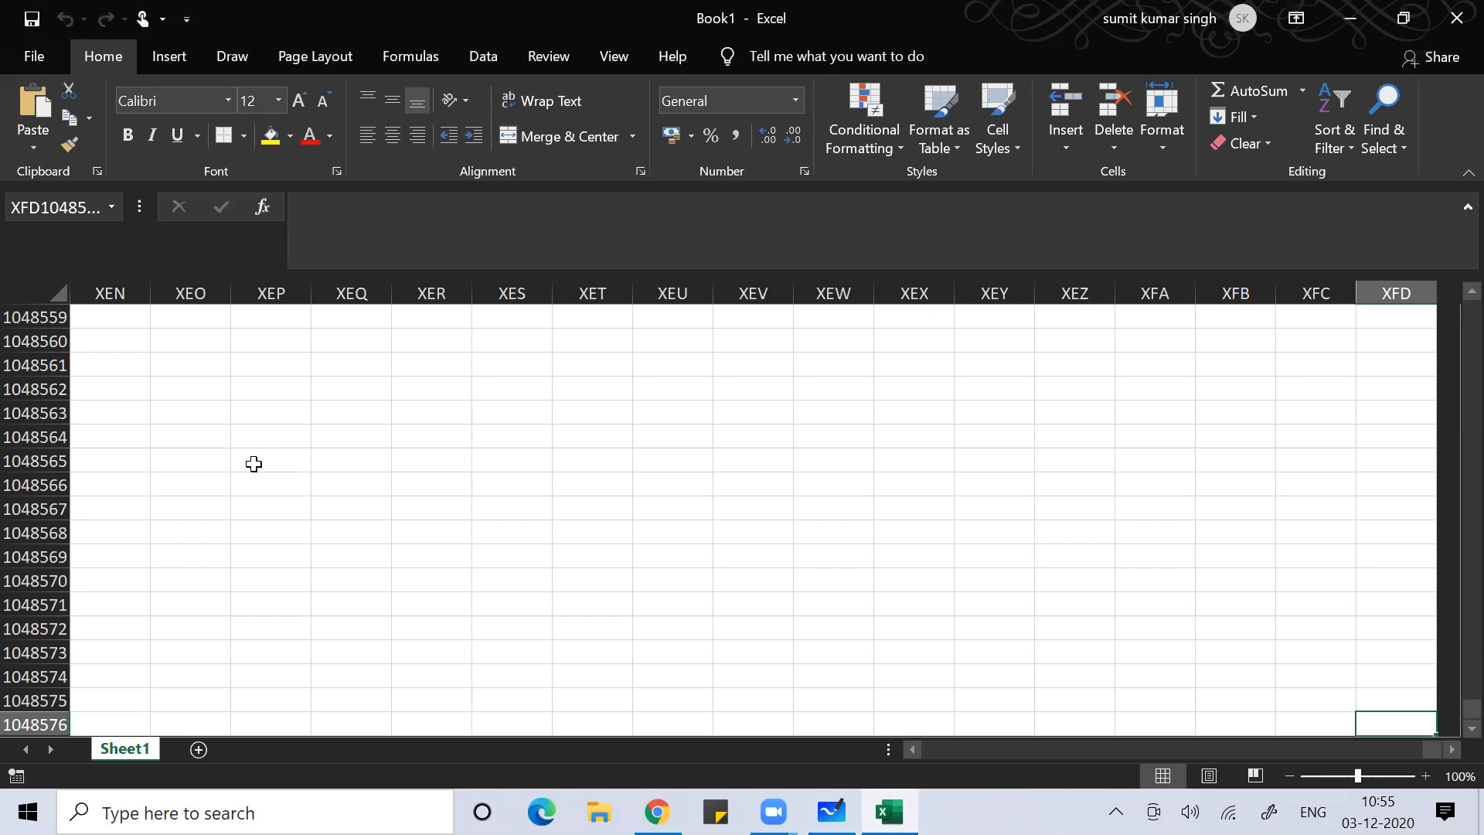
Go from XFD1048576 back to A1, move along row 13 to BG13, then Ctrl+Home to A1
{"action": "key", "text": "ctrl+Left"}
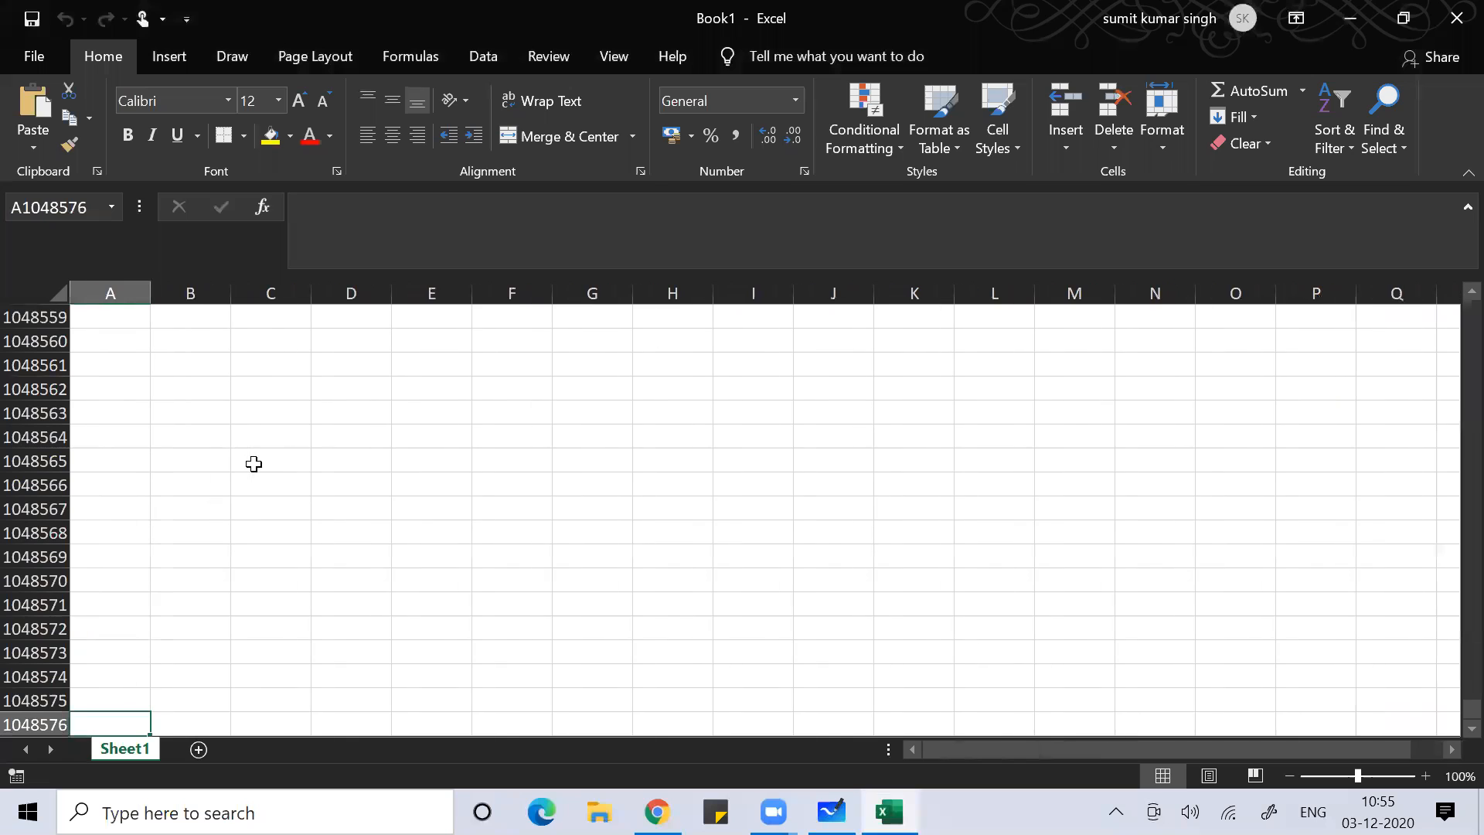
{"action": "key", "text": "ctrl+Up"}
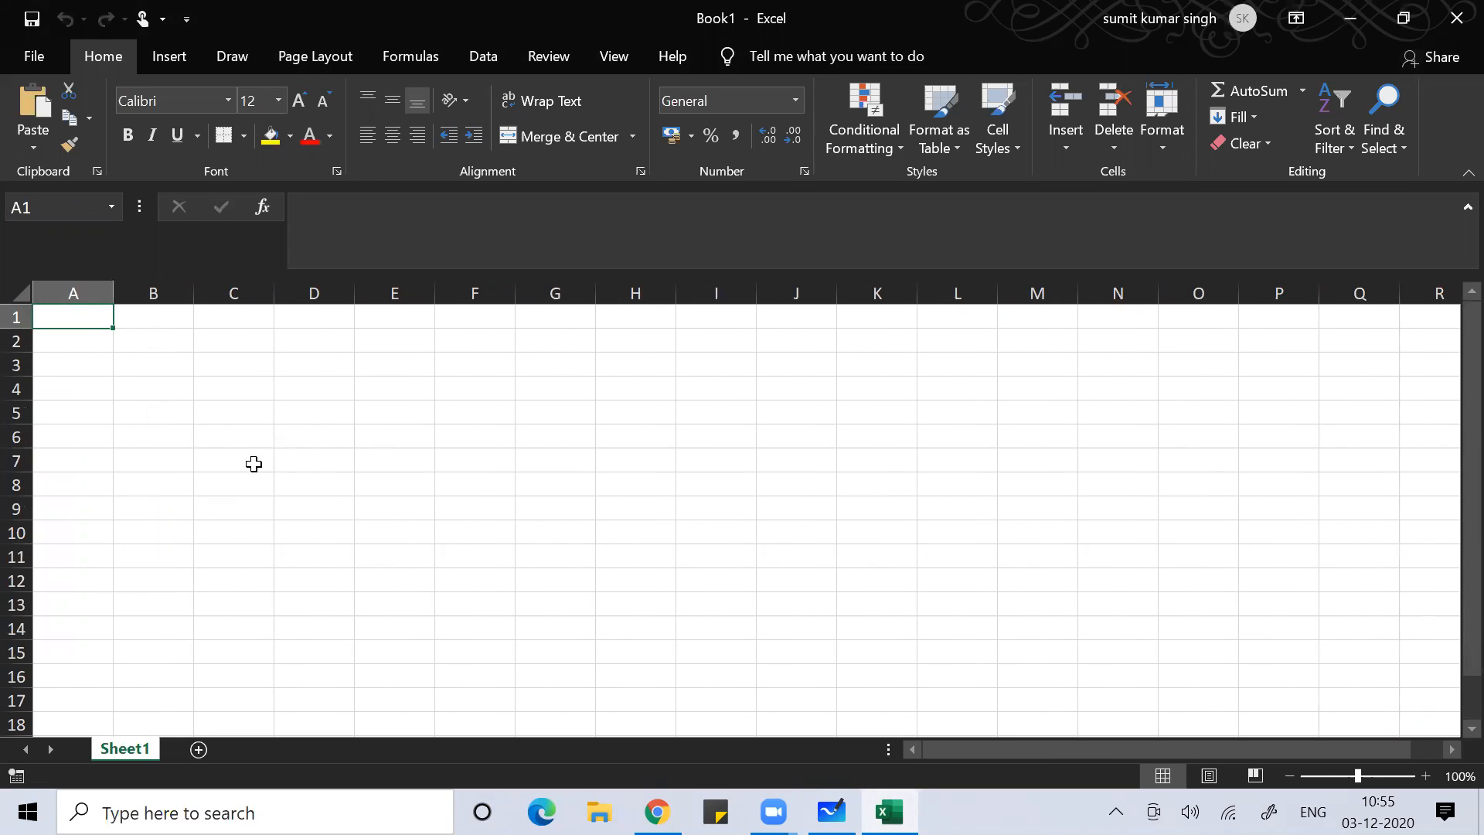
{"action": "key", "text": "Right"}
{"action": "key", "text": "Right"}
{"action": "key", "text": "Right"}
{"action": "key", "text": "Down"}
{"action": "key", "text": "Down"}
{"action": "key", "text": "Down"}
{"action": "key", "text": "Down"}
{"action": "key", "text": "Down"}
{"action": "key", "text": "Down"}
{"action": "key", "text": "Down"}
{"action": "key", "text": "Down"}
{"action": "key", "text": "Down"}
{"action": "key", "text": "Down"}
{"action": "key", "text": "Down"}
{"action": "key", "text": "Down"}
{"action": "key", "text": "Right"}
{"action": "key", "text": "Right"}
{"action": "key", "text": "Right"}
{"action": "key", "text": "Right"}
{"action": "key", "text": "Right"}
{"action": "key", "text": "Right"}
{"action": "key", "text": "Right"}
{"action": "key", "text": "Right"}
{"action": "key", "text": "Right"}
{"action": "key", "text": "Right"}
{"action": "key", "text": "Right"}
{"action": "key", "text": "Right"}
{"action": "key", "text": "Right"}
{"action": "key", "text": "Right"}
{"action": "key", "text": "Right"}
{"action": "key", "text": "Right"}
{"action": "key", "text": "Right"}
{"action": "key", "text": "Right"}
{"action": "key", "text": "Right"}
{"action": "key", "text": "Right"}
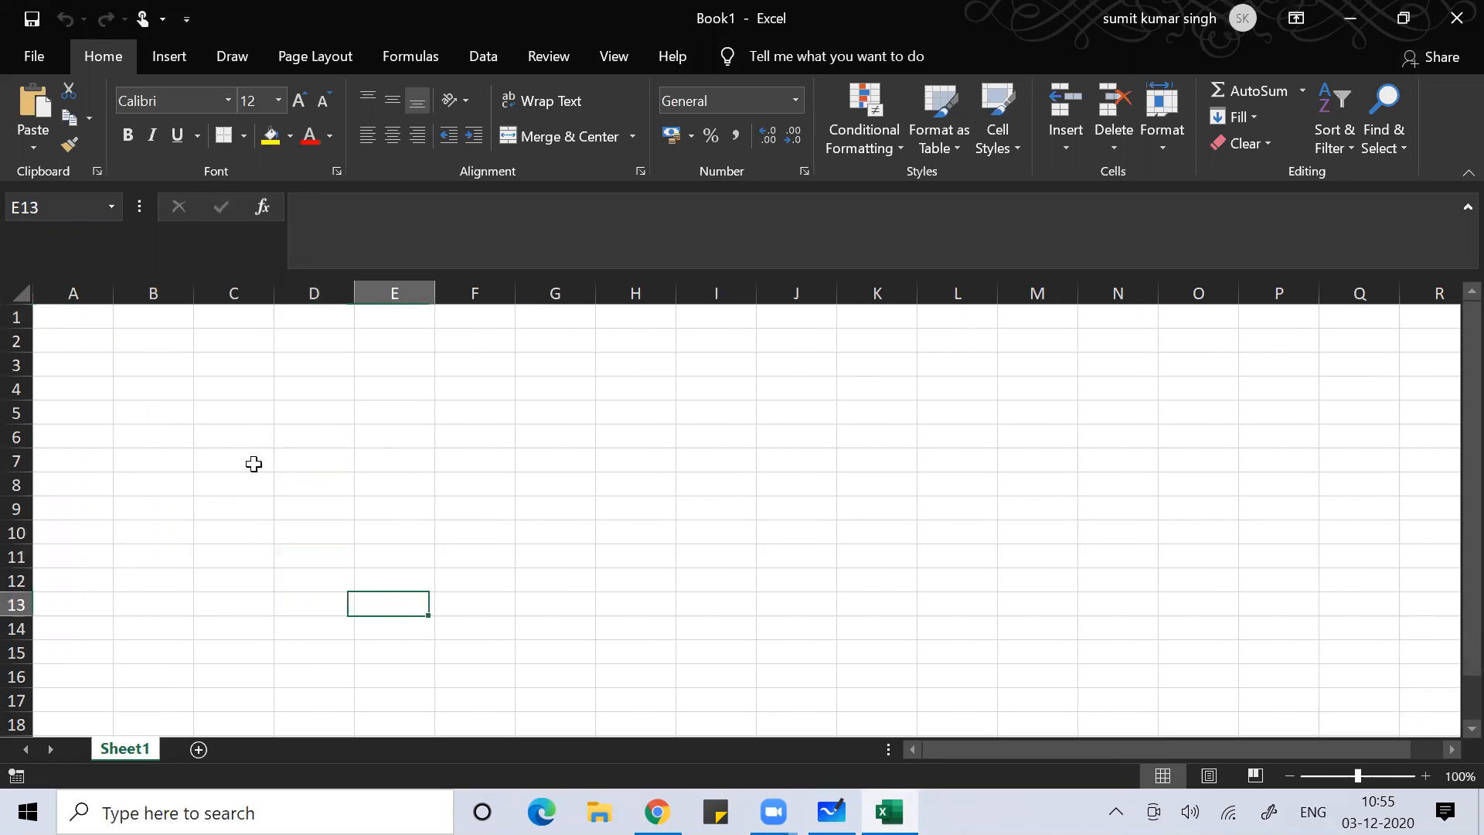
{"action": "key", "text": "Right"}
{"action": "key", "text": "Right"}
{"action": "key", "text": "Right"}
{"action": "key", "text": "Right"}
{"action": "key", "text": "Right"}
{"action": "key", "text": "Right"}
{"action": "key", "text": "Right"}
{"action": "key", "text": "Right"}
{"action": "key", "text": "Right"}
{"action": "key", "text": "Right"}
{"action": "key", "text": "Right"}
{"action": "key", "text": "Right"}
{"action": "key", "text": "Right"}
{"action": "key", "text": "Right"}
{"action": "key", "text": "Right"}
{"action": "key", "text": "Right"}
{"action": "key", "text": "Right"}
{"action": "key", "text": "Right"}
{"action": "key", "text": "Right"}
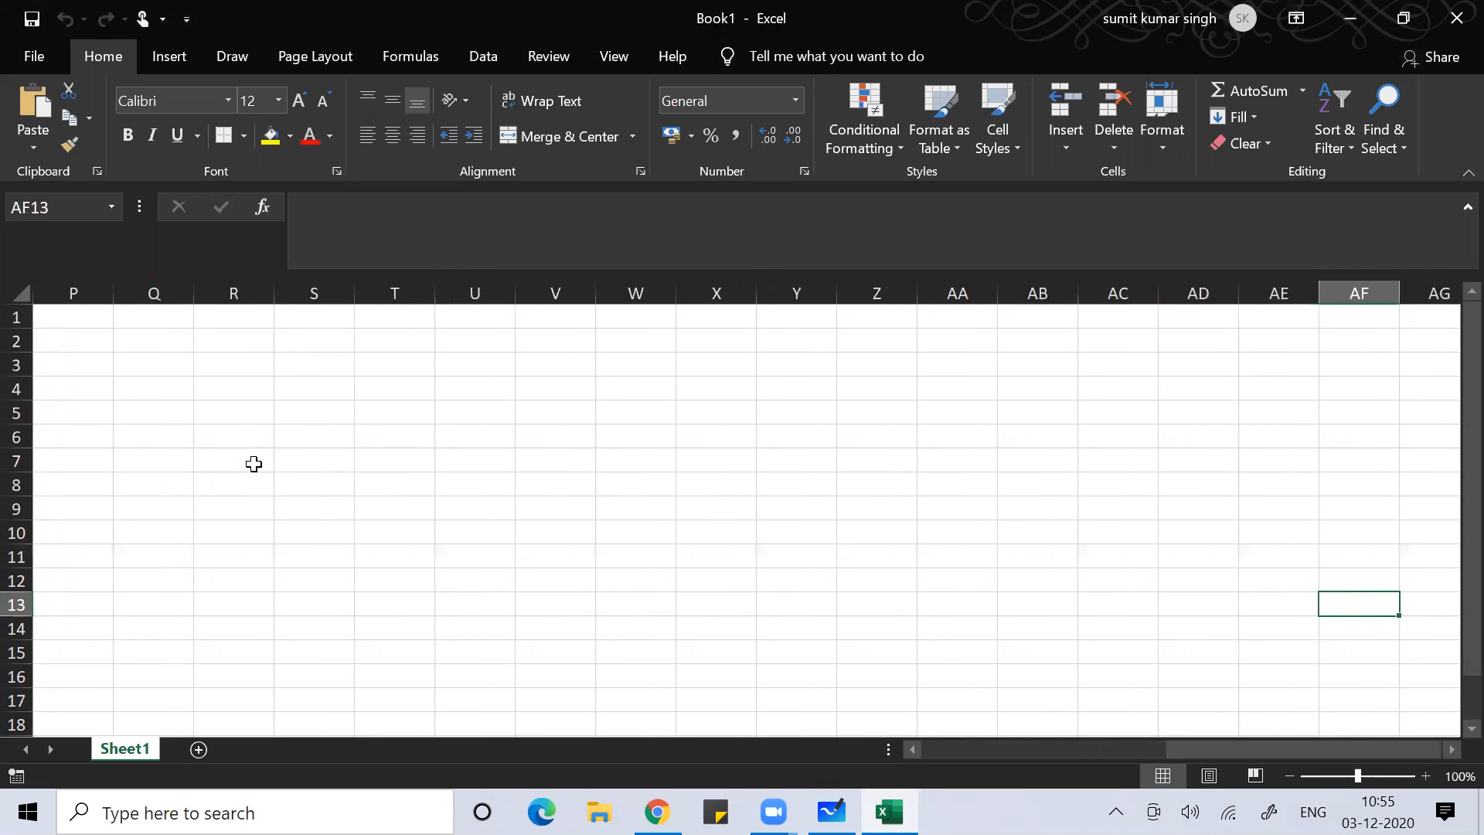
{"action": "key", "text": "Right"}
{"action": "key", "text": "Right"}
{"action": "key", "text": "Right"}
{"action": "key", "text": "Right"}
{"action": "key", "text": "Right"}
{"action": "key", "text": "Right"}
{"action": "key", "text": "Right"}
{"action": "key", "text": "Right"}
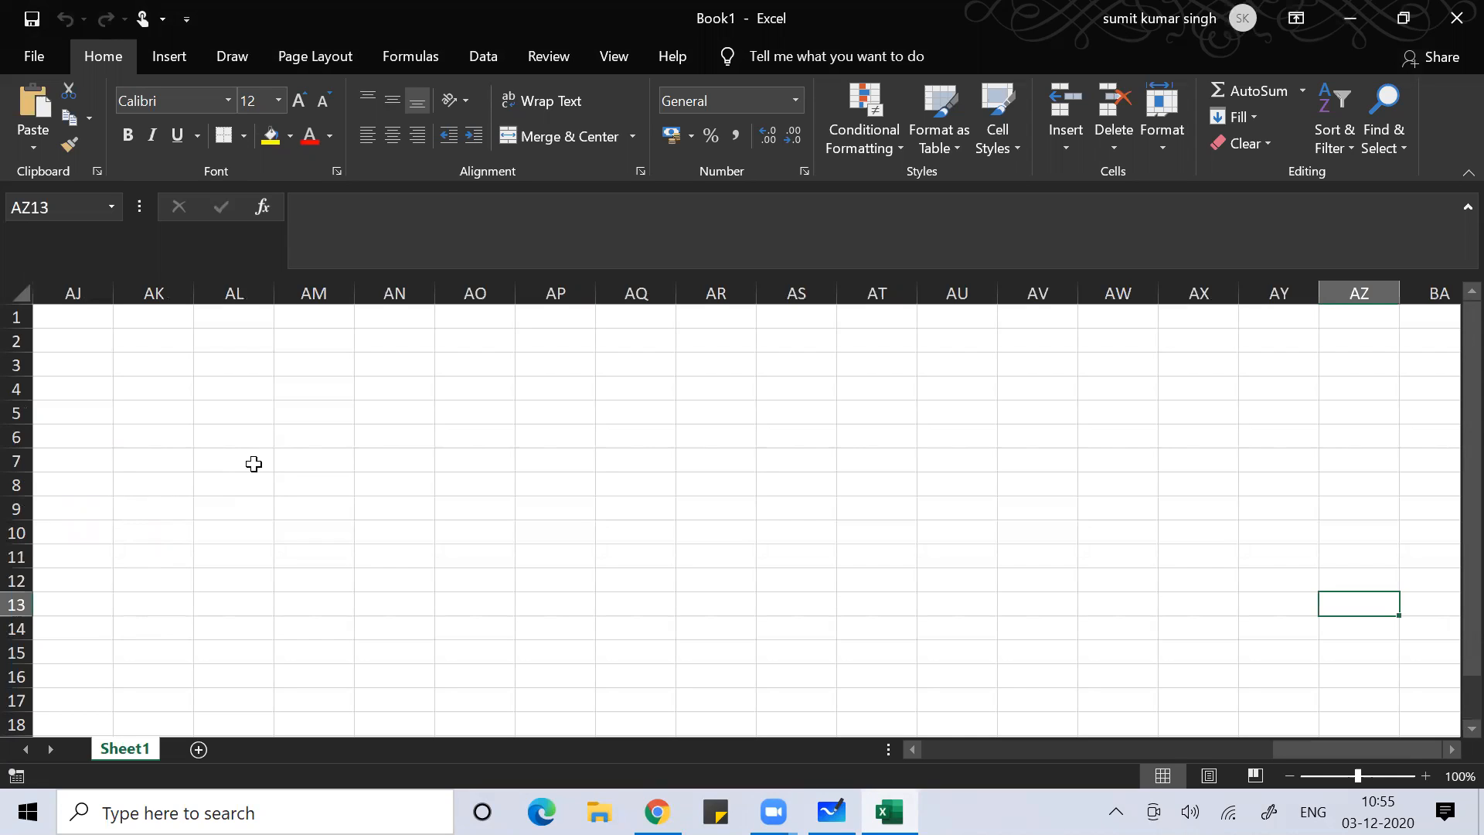
{"action": "key", "text": "Right"}
{"action": "key", "text": "Right"}
{"action": "key", "text": "Right"}
{"action": "key", "text": "Right"}
{"action": "key", "text": "Right"}
{"action": "key", "text": "Right"}
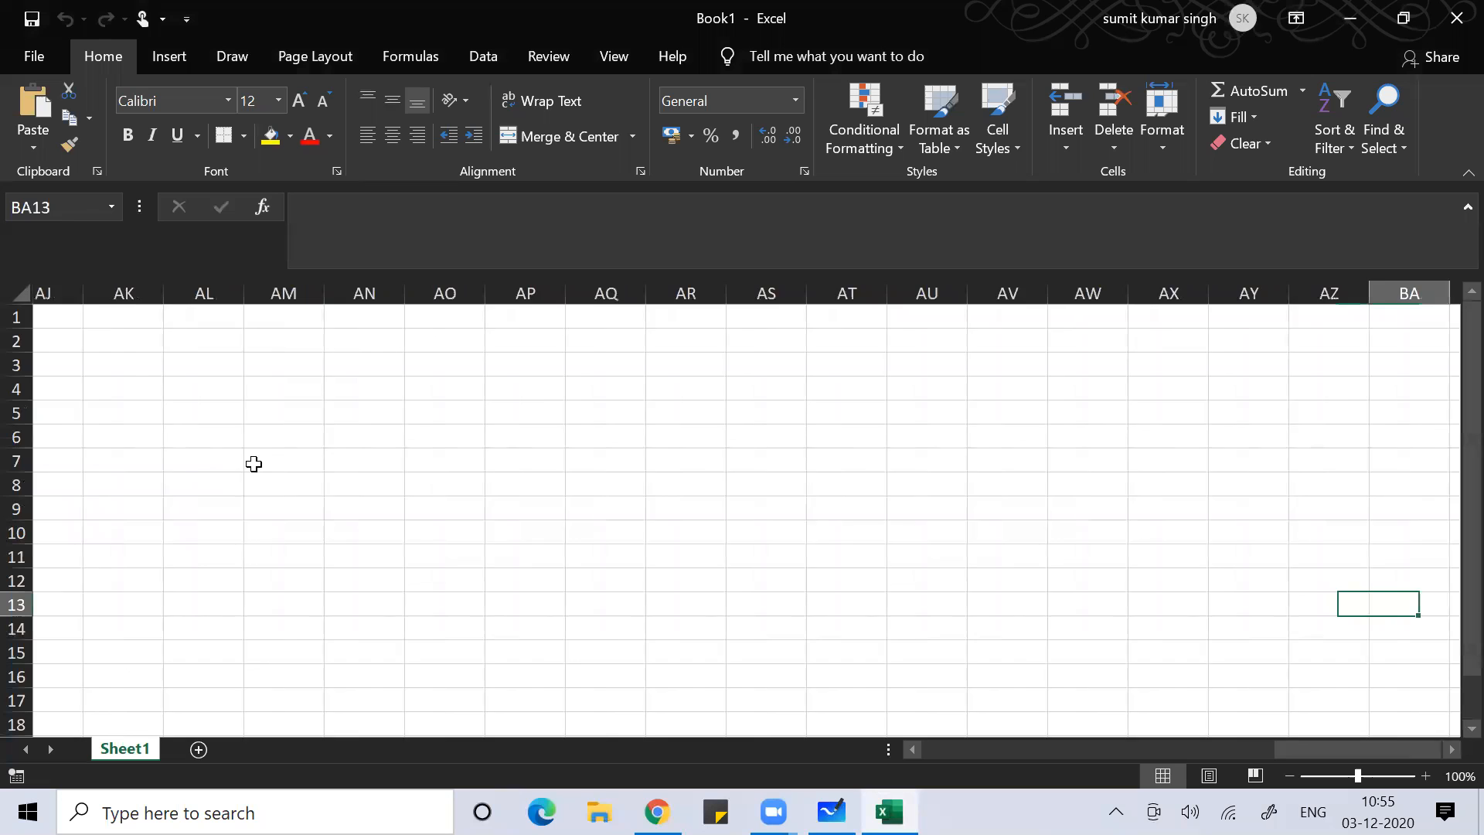
{"action": "key", "text": "Right"}
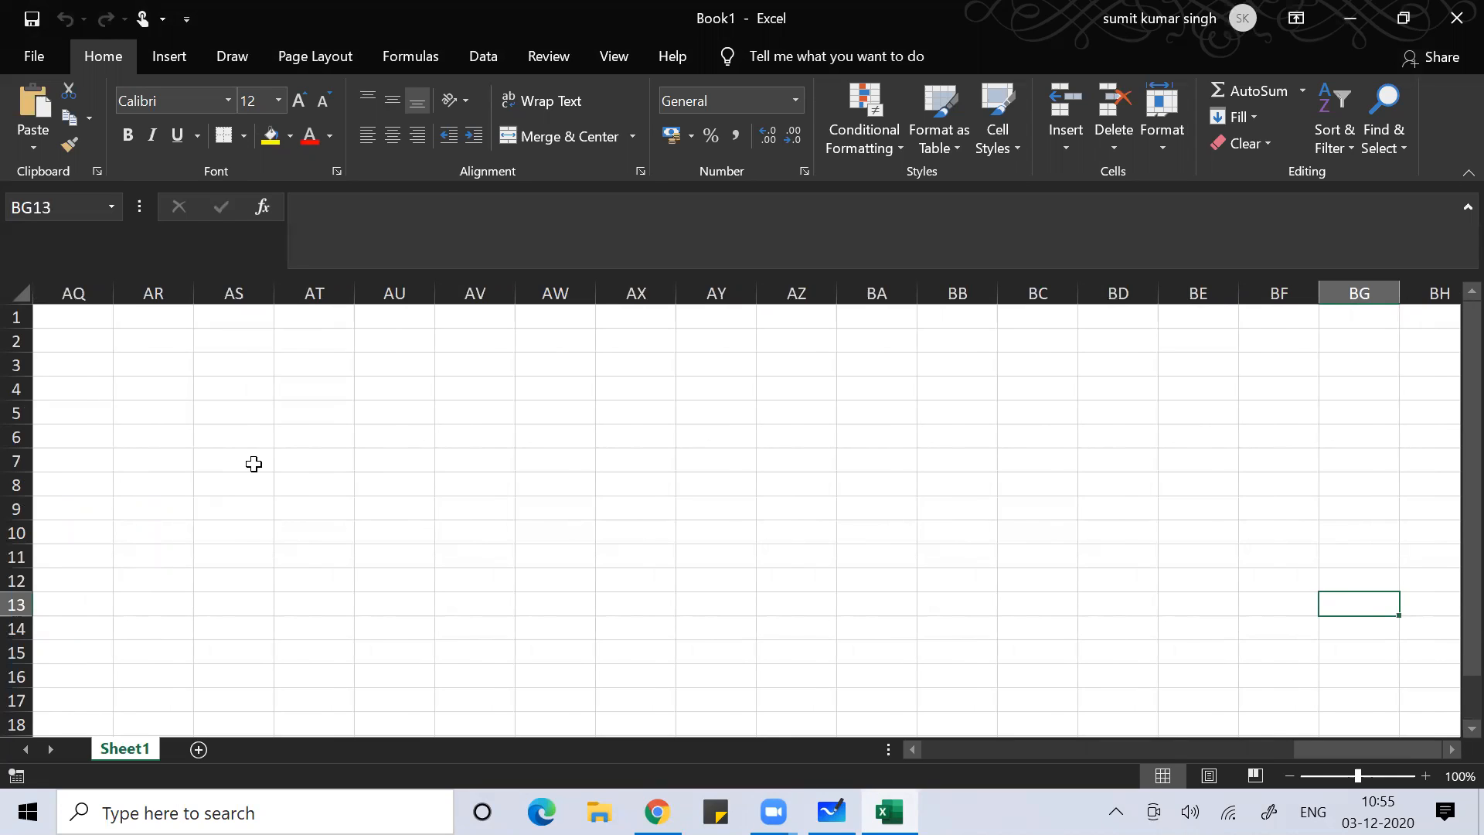
{"action": "key", "text": "ctrl+Home"}
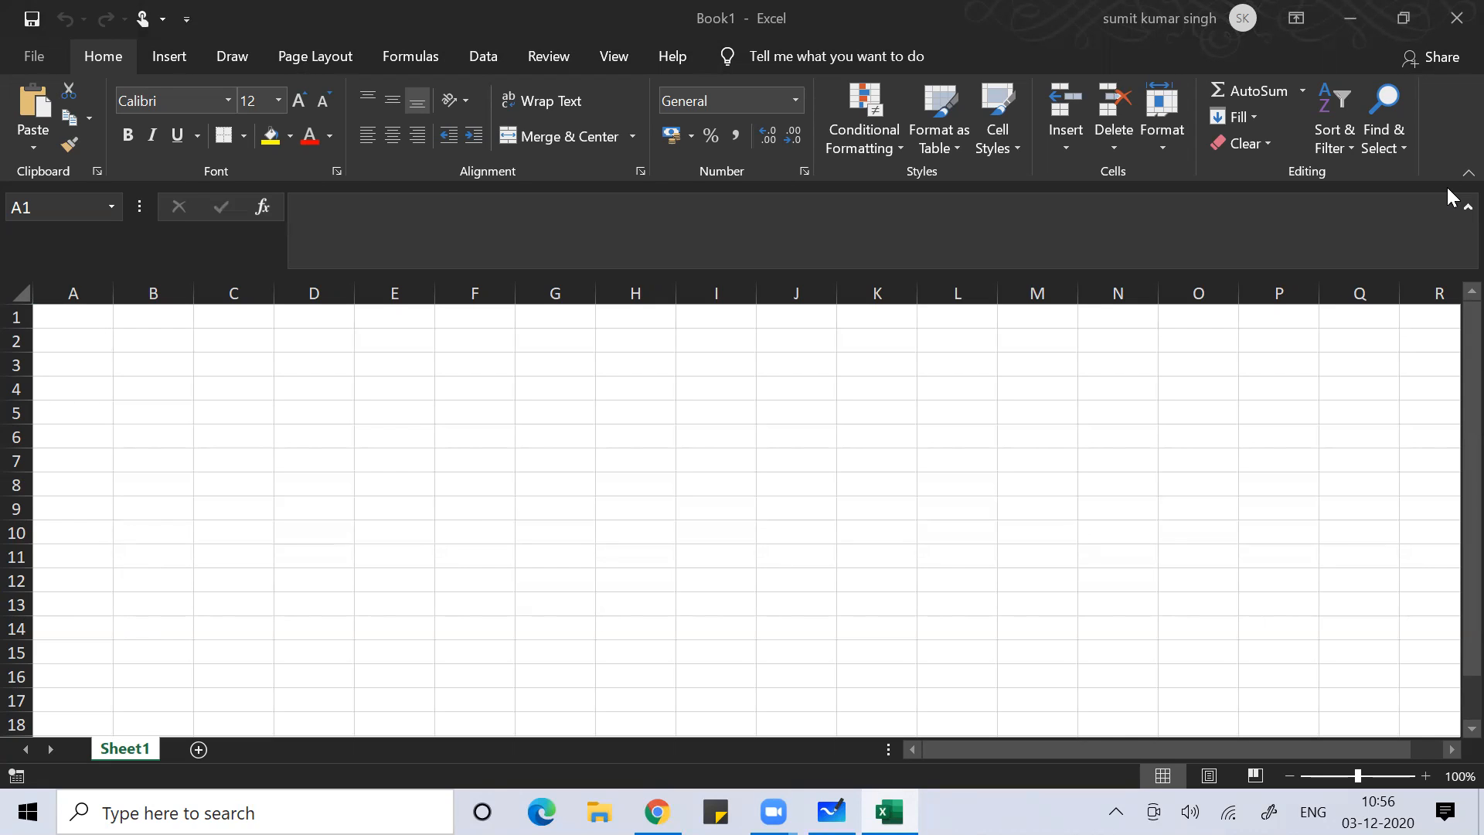
Mute the background audio, then open Excel Help with F1 and close the help pane
{"action": "key", "text": "XF86AudioMute"}
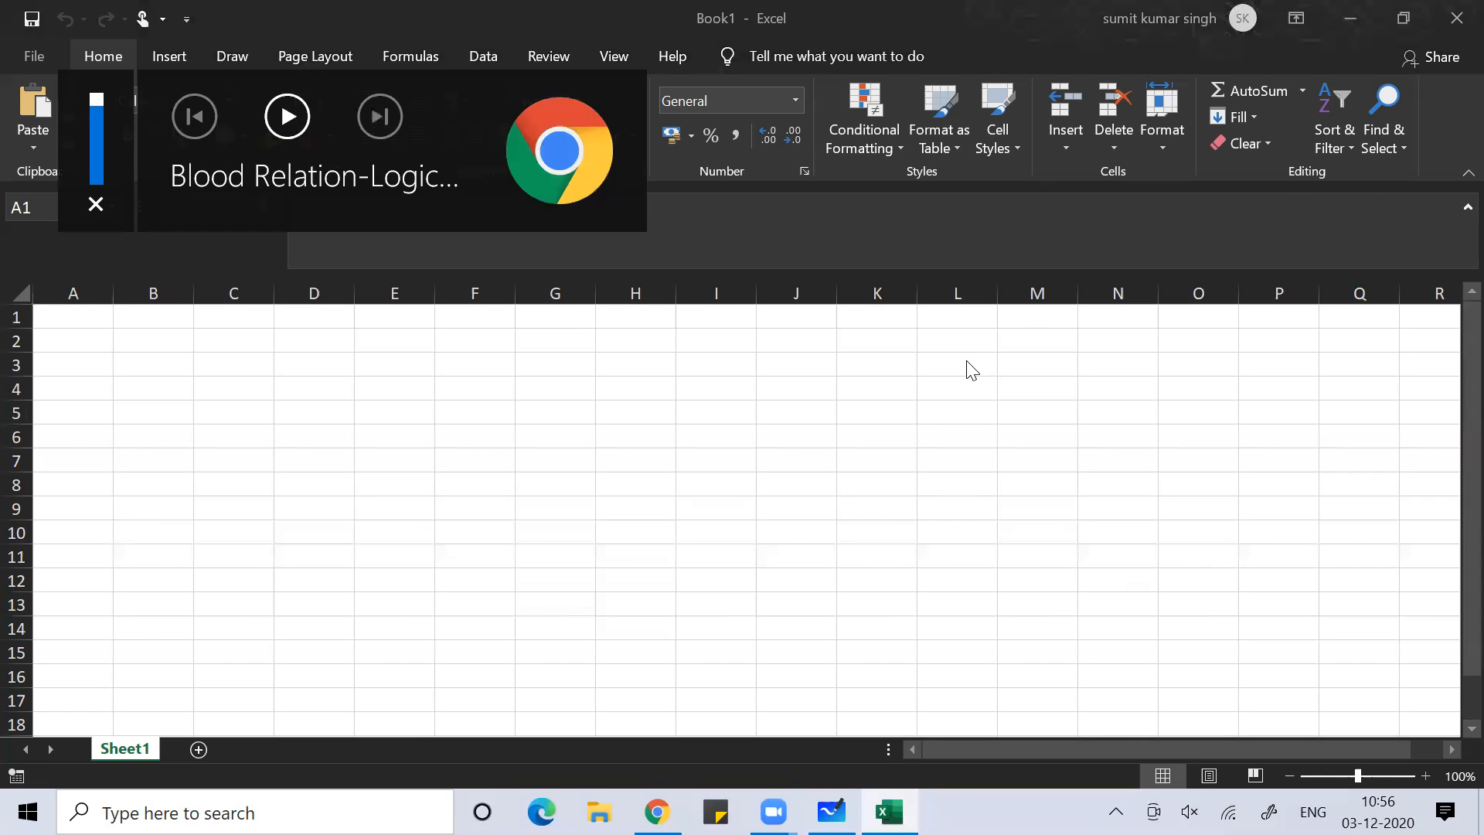
{"action": "left_click", "coordinate": [875, 403]}
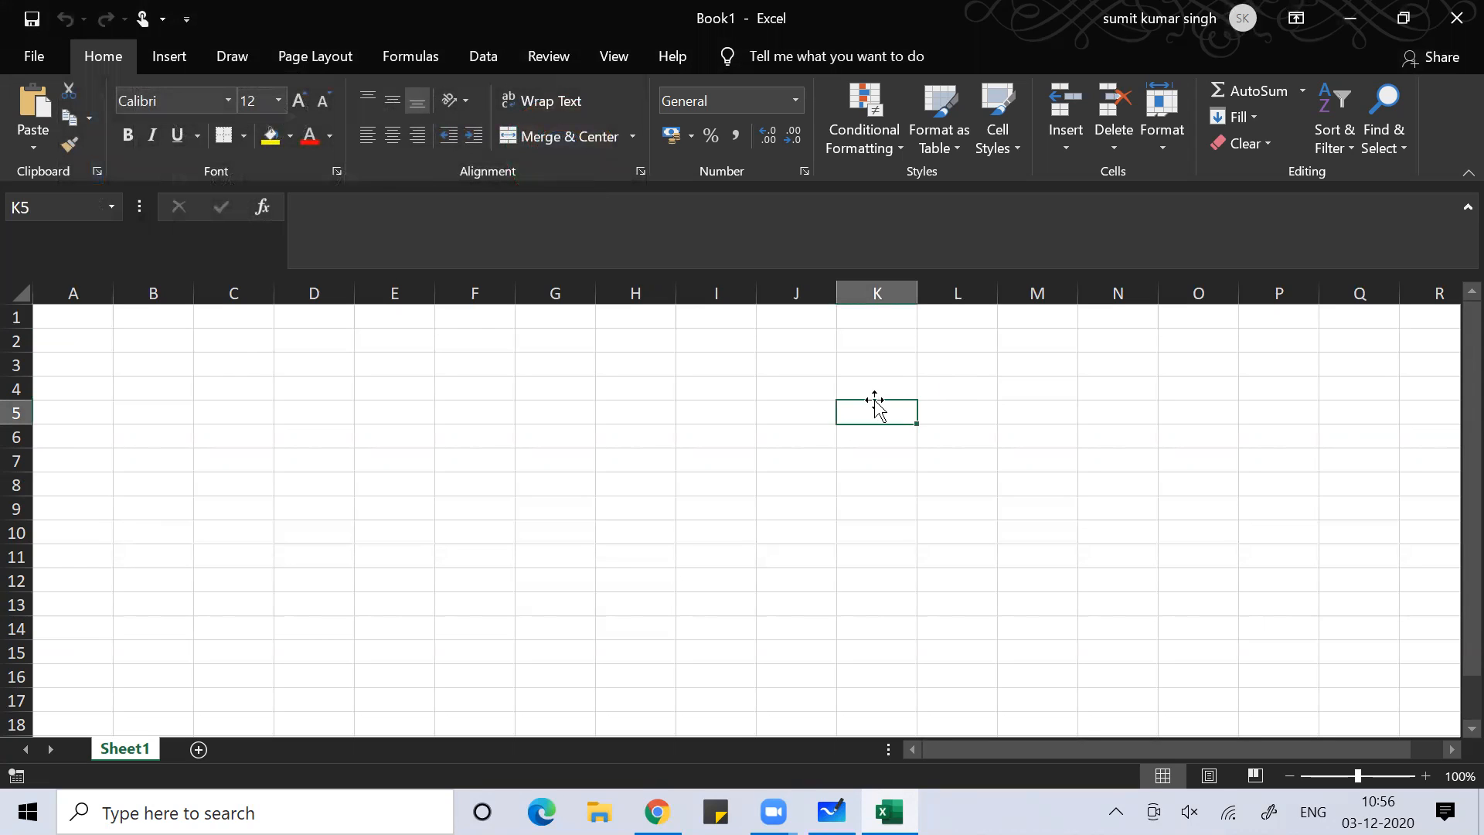
{"action": "key", "text": "F1"}
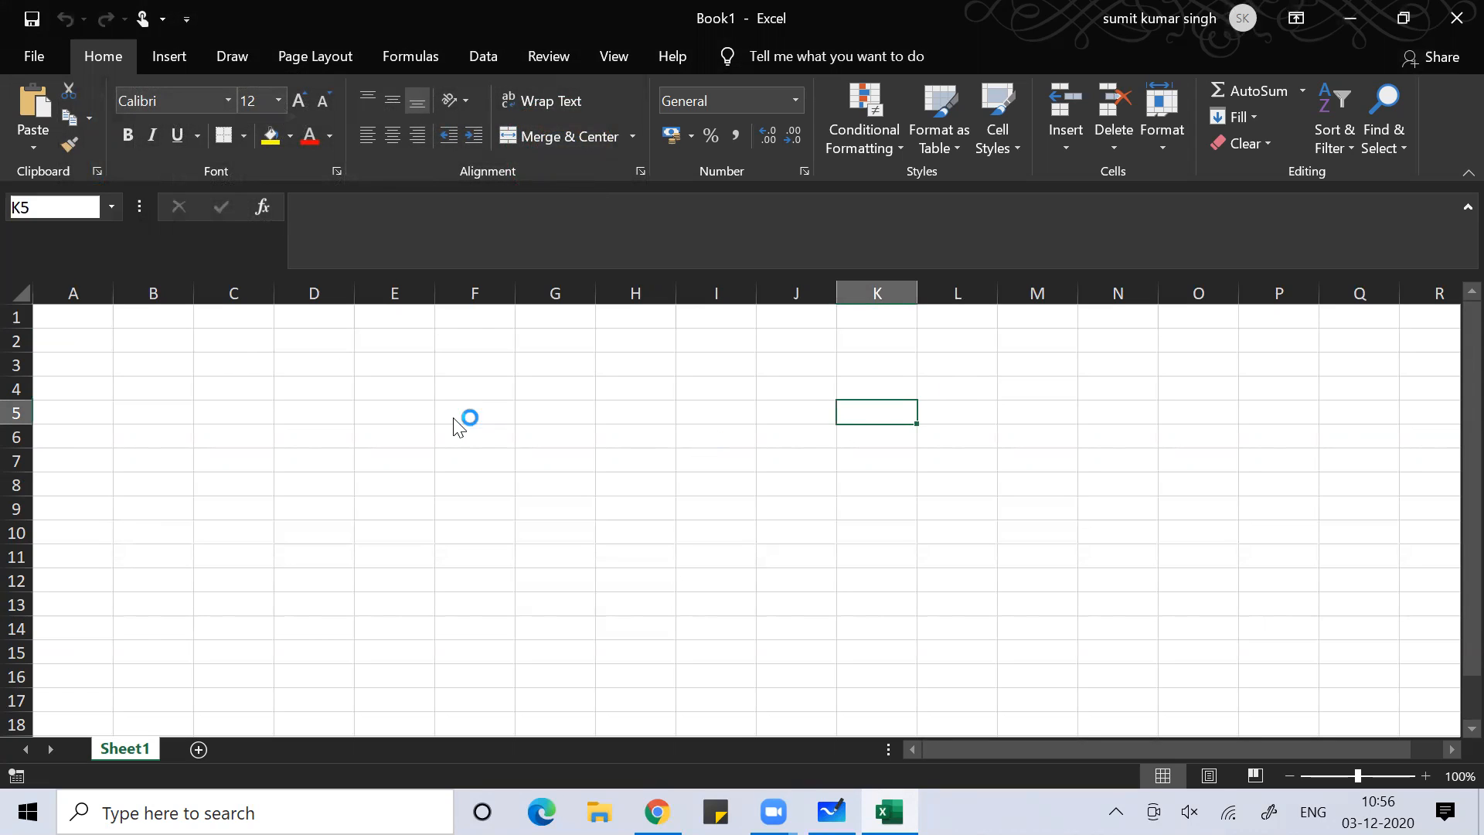
{"action": "left_click", "coordinate": [497, 405]}
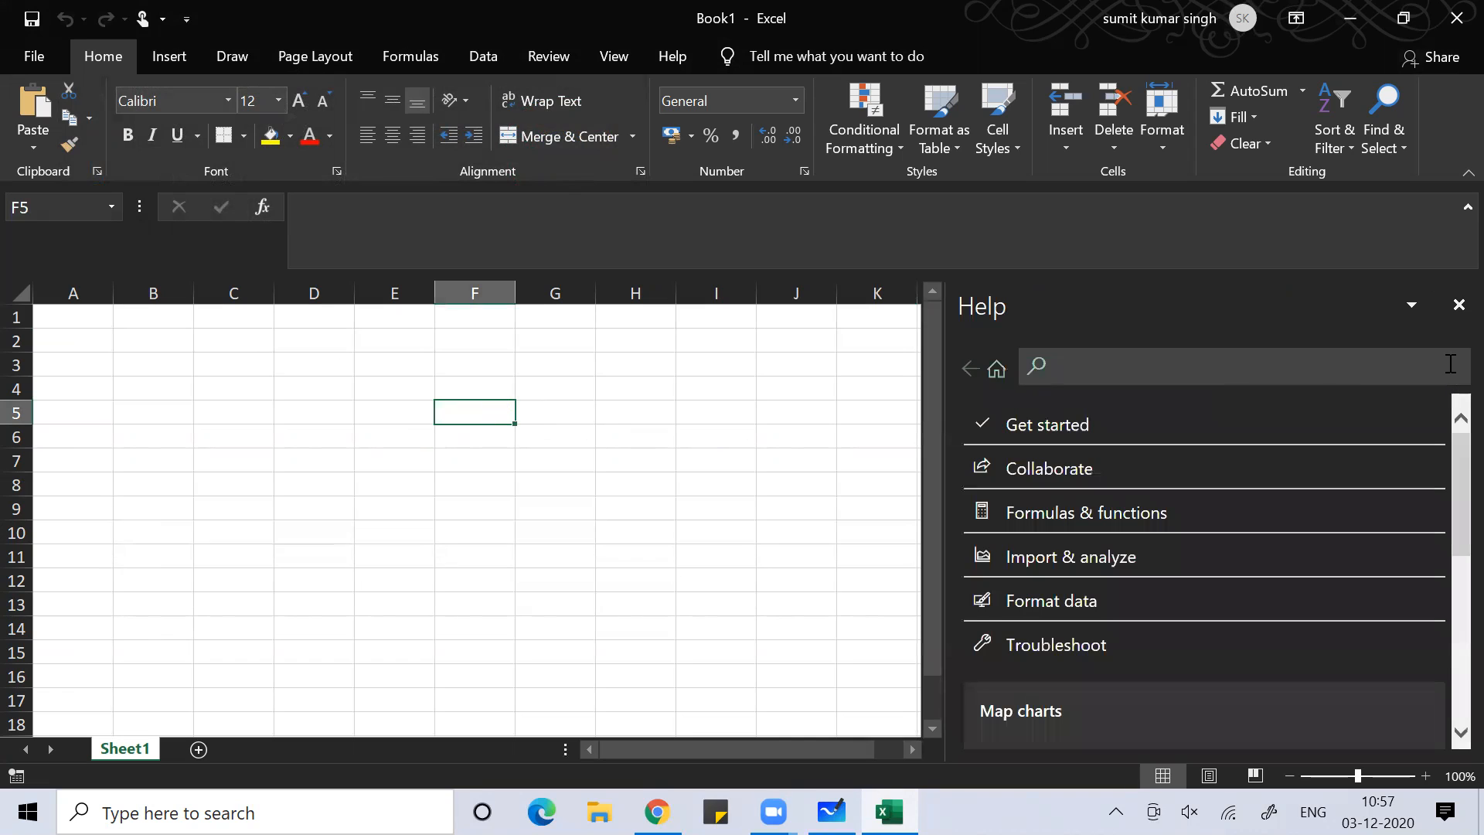
{"action": "left_click", "coordinate": [1449, 307]}
Hide and restore the ribbon with Ctrl+F1, then switch to the Whiteboard notes
{"action": "left_click", "coordinate": [603, 360]}
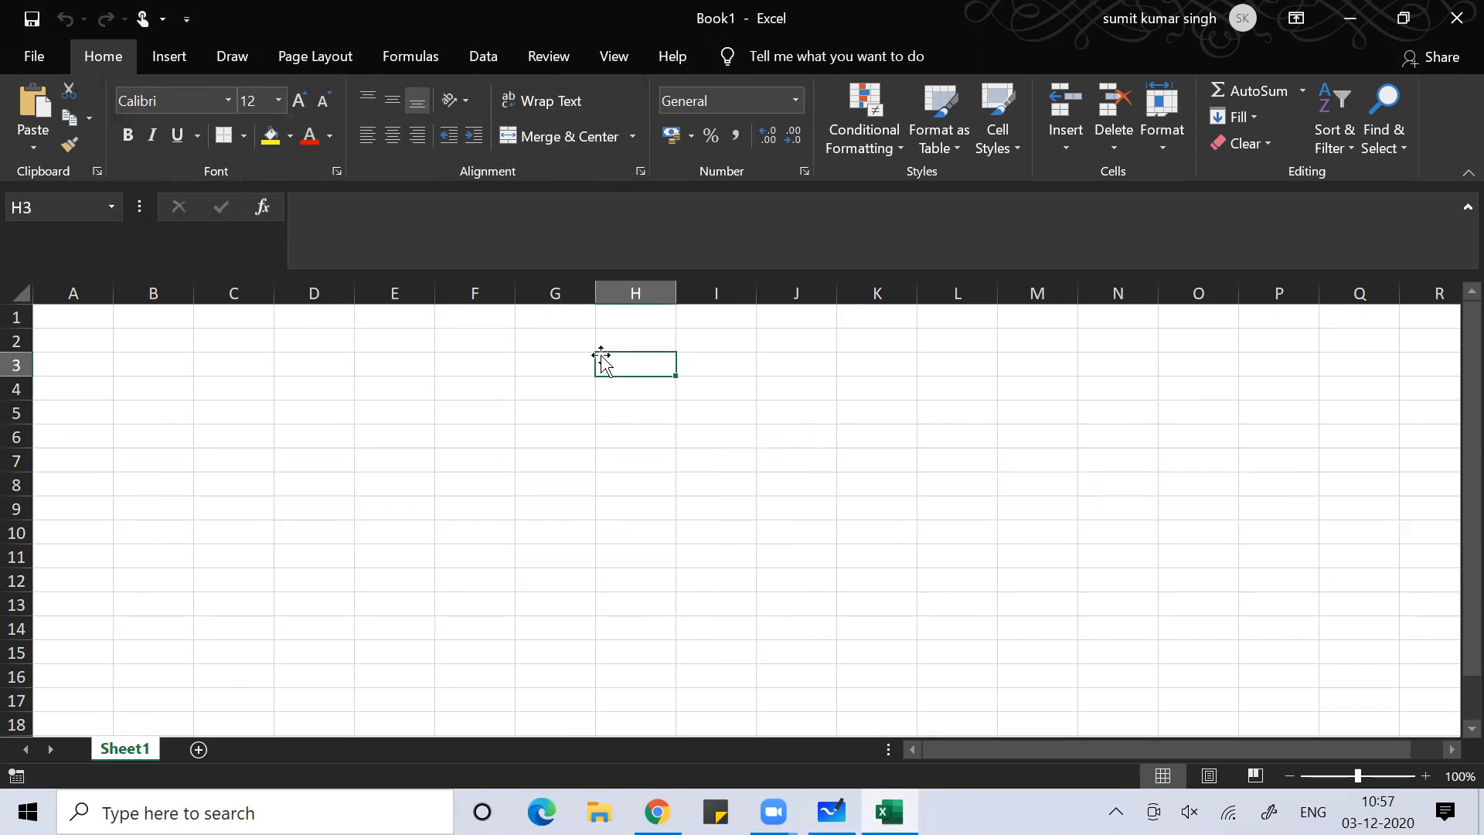
{"action": "key", "text": "ctrl+F1"}
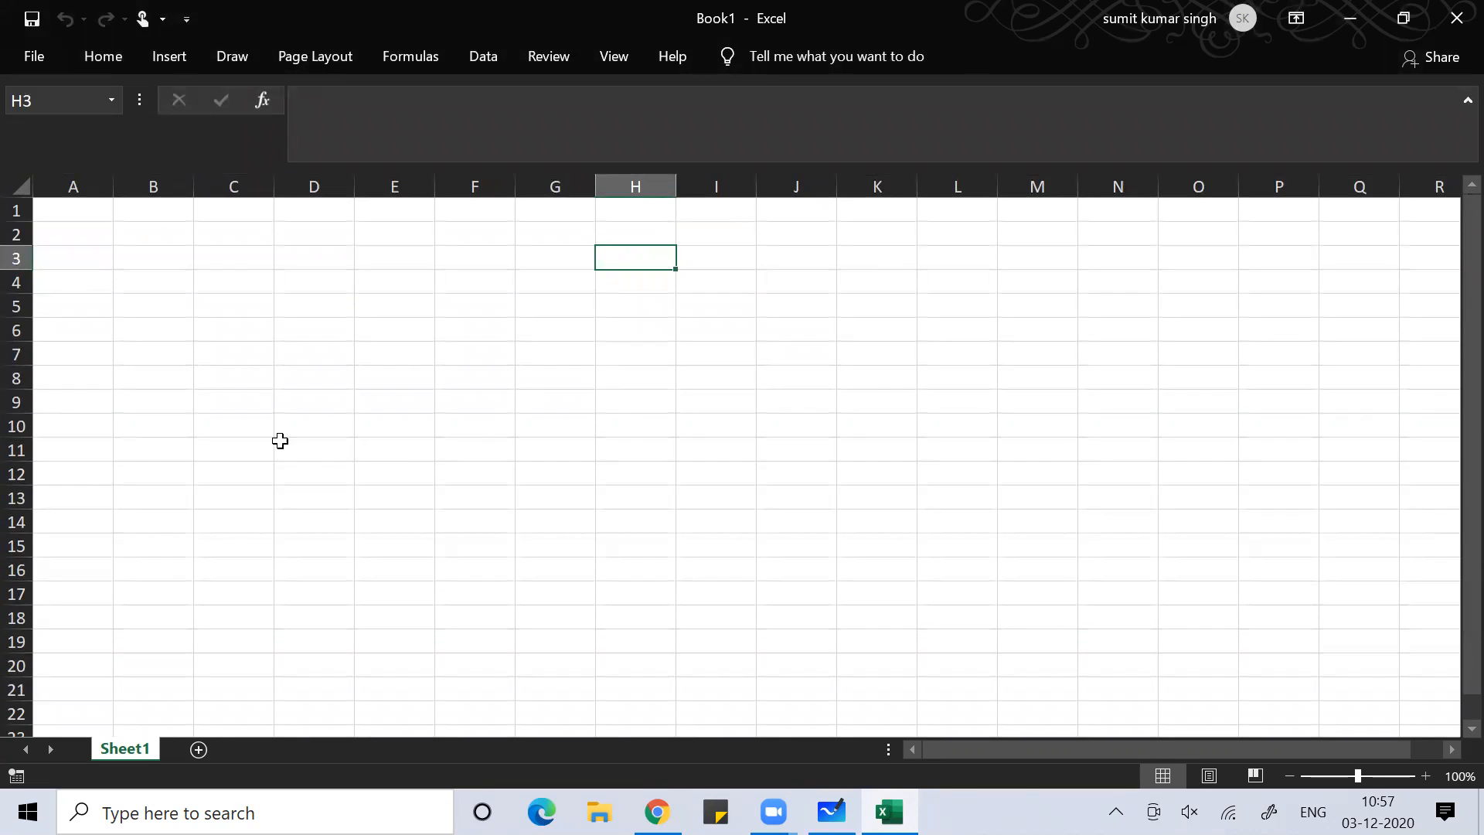
{"action": "left_click", "coordinate": [384, 430]}
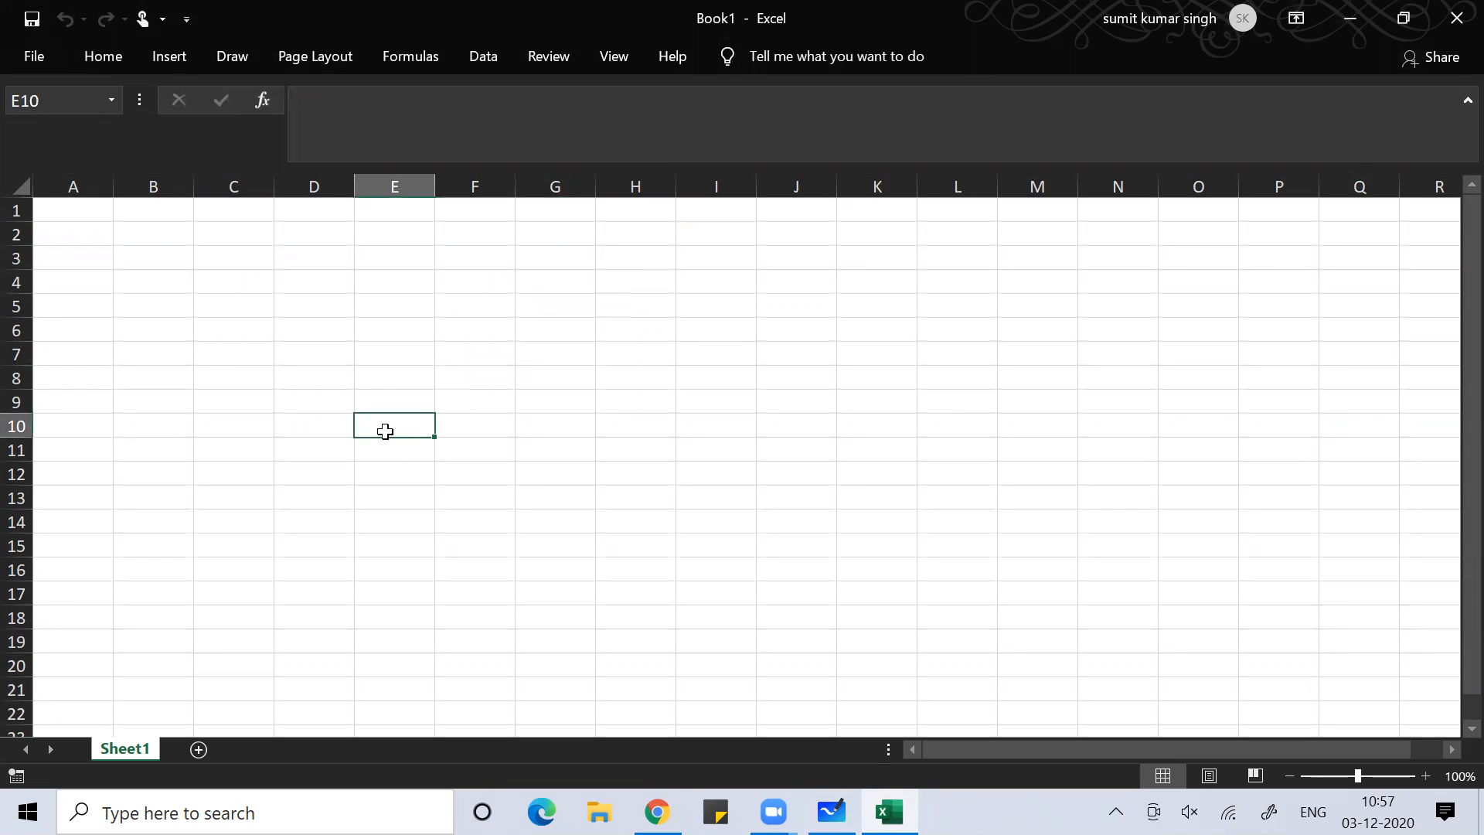
{"action": "key", "text": "ctrl+F1"}
{"action": "key", "text": "ctrl+F1"}
{"action": "key", "text": "ctrl+F1"}
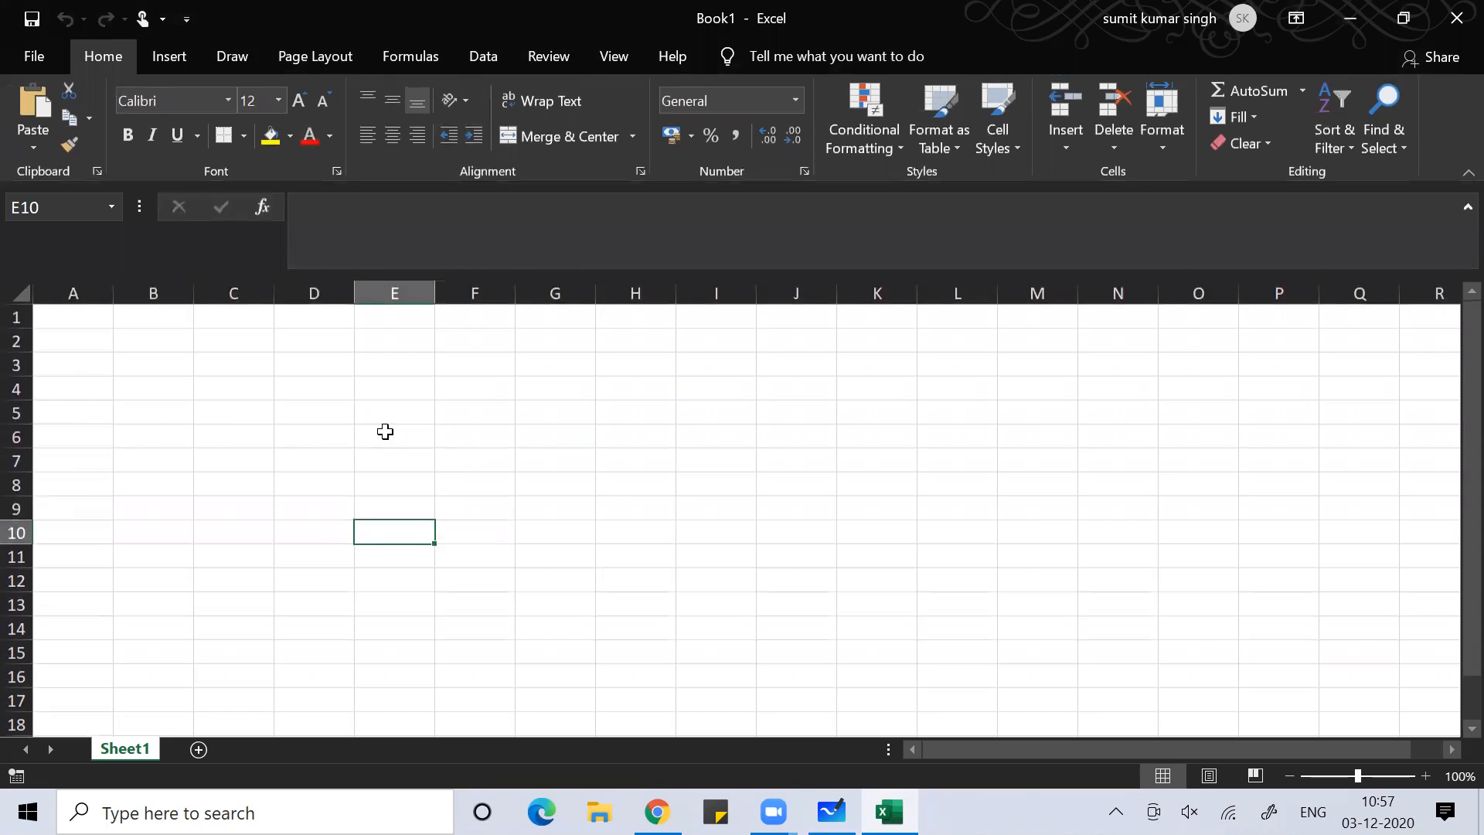
{"action": "key", "text": "alt+Tab"}
{"action": "key", "text": "alt+Tab"}
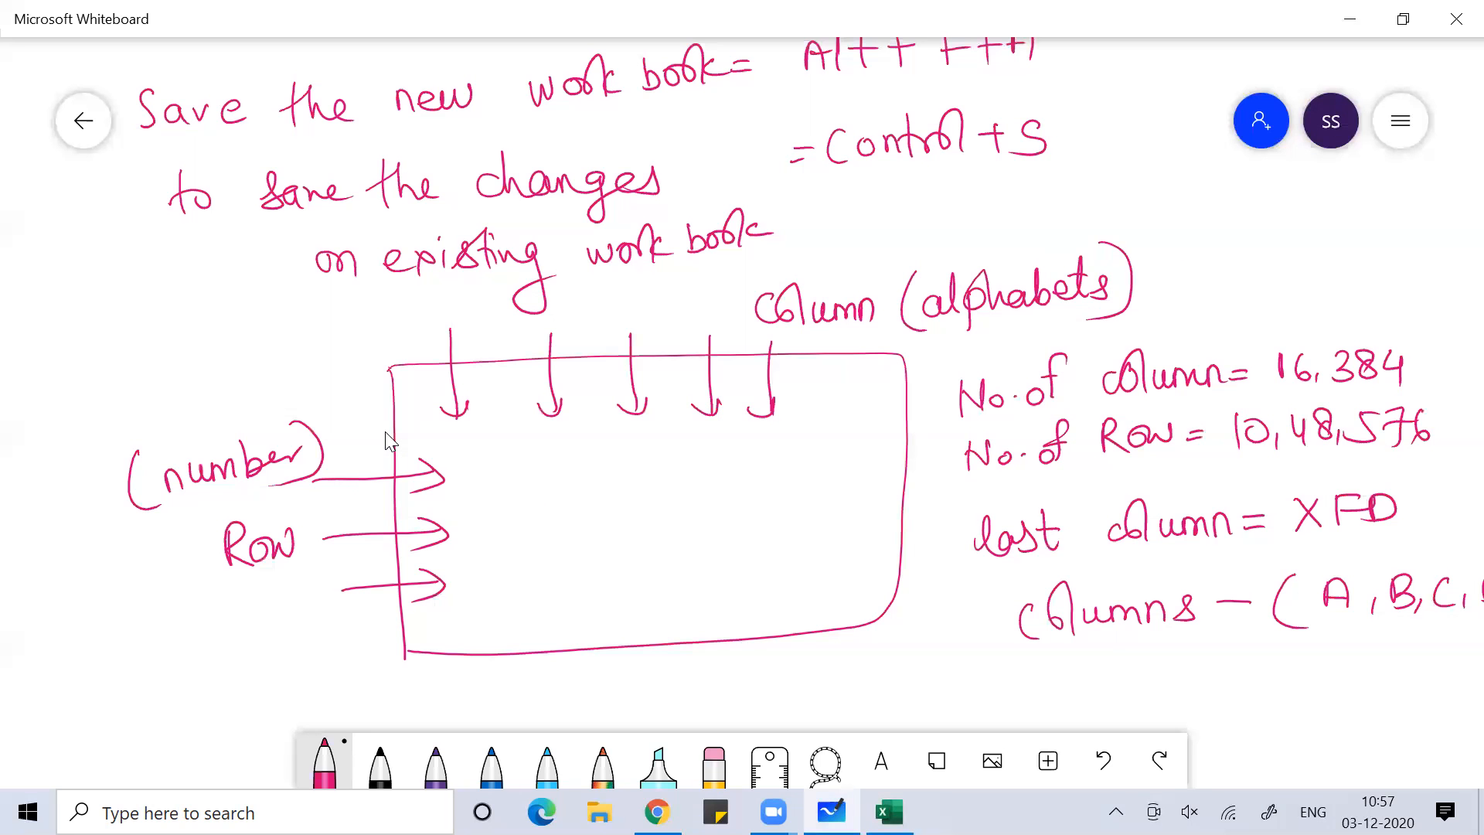
In Whiteboard, write 'To hide Ribbons of' below the columns note
{"action": "key", "text": "alt+Tab"}
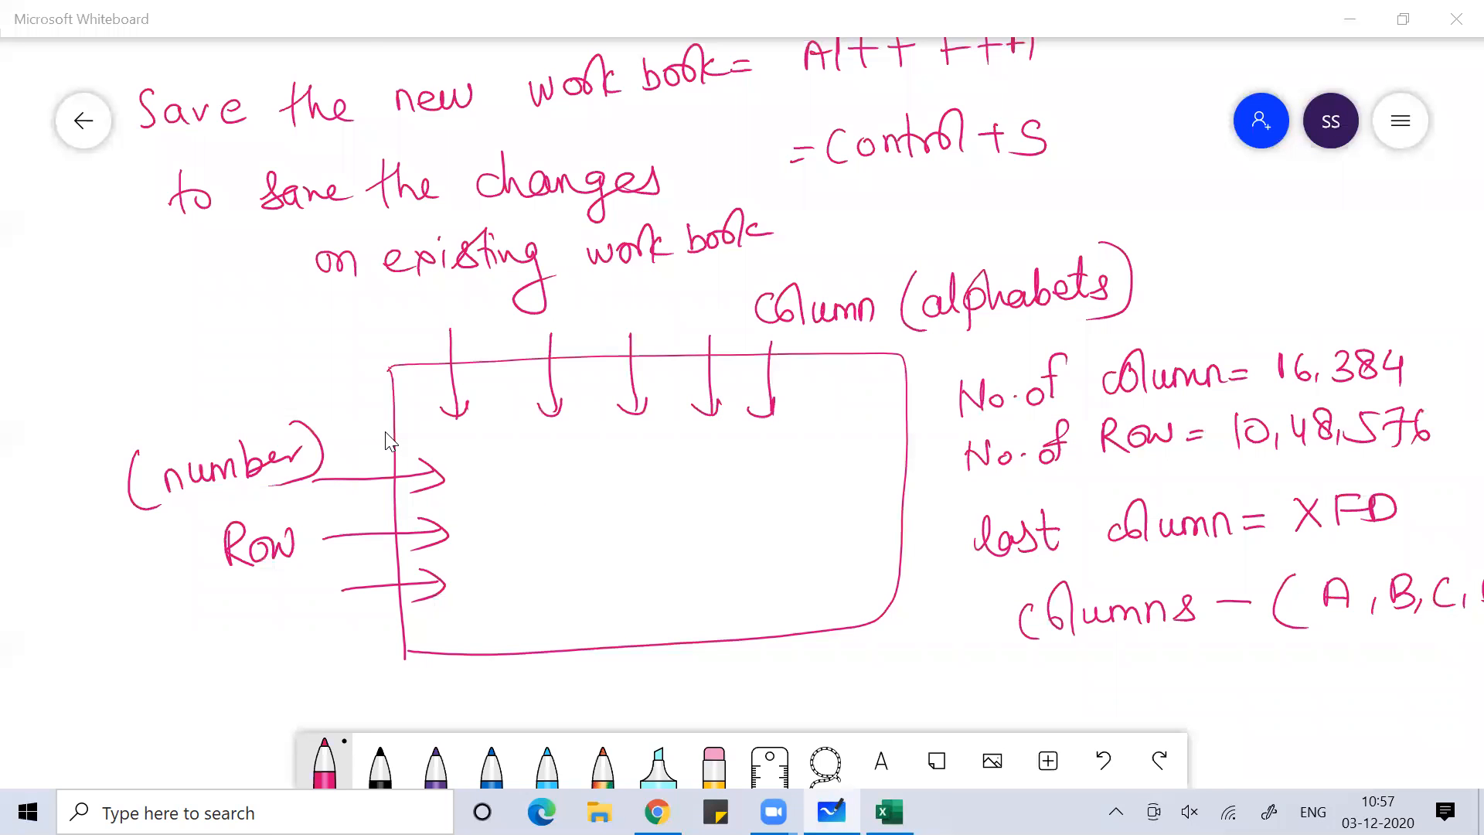
{"action": "scroll", "coordinate": [385, 441], "scroll_direction": "down", "scroll_amount": 2}
{"action": "scroll", "coordinate": [385, 441], "scroll_direction": "right", "scroll_amount": 2}
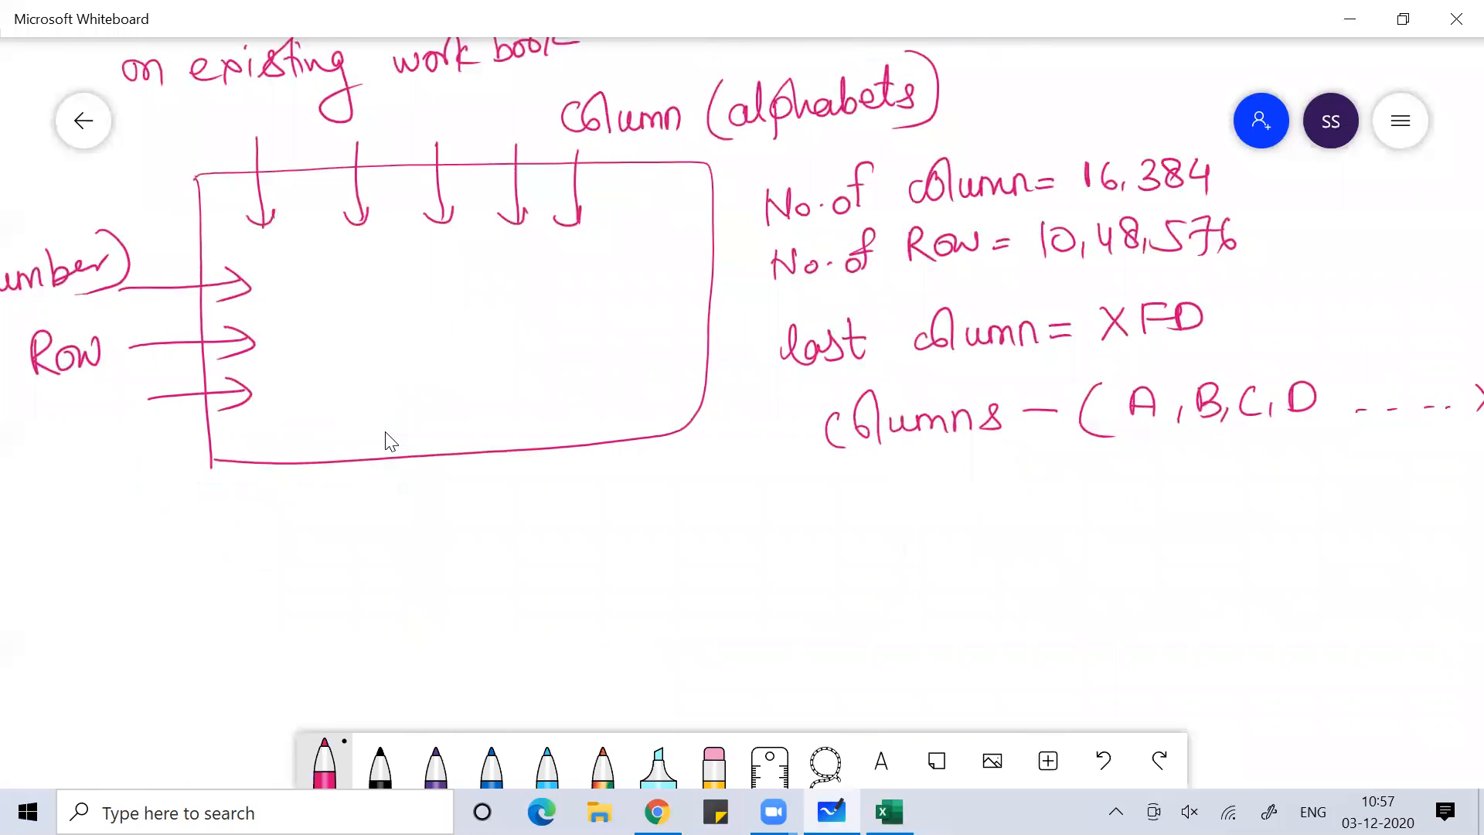
{"action": "left_click_drag", "start_coordinate": [735, 510], "coordinate": [771, 510]}
{"action": "mouse_move", "coordinate": [756, 510]}
{"action": "left_mouse_down"}
{"action": "mouse_move", "coordinate": [756, 549]}
{"action": "mouse_move", "coordinate": [779, 528]}
{"action": "mouse_move", "coordinate": [819, 547]}
{"action": "mouse_move", "coordinate": [880, 545]}
{"action": "left_mouse_up"}
{"action": "left_click_drag", "start_coordinate": [881, 535], "coordinate": [947, 533]}
{"action": "mouse_move", "coordinate": [951, 522]}
{"action": "left_mouse_down"}
{"action": "mouse_move", "coordinate": [954, 535]}
{"action": "mouse_move", "coordinate": [990, 528]}
{"action": "mouse_move", "coordinate": [1000, 512]}
{"action": "left_mouse_up"}
{"action": "mouse_move", "coordinate": [1009, 506]}
{"action": "left_mouse_down"}
{"action": "mouse_move", "coordinate": [1014, 526]}
{"action": "mouse_move", "coordinate": [1050, 517]}
{"action": "mouse_move", "coordinate": [1036, 527]}
{"action": "left_mouse_up"}
{"action": "mouse_move", "coordinate": [1074, 516]}
{"action": "left_mouse_down"}
{"action": "mouse_move", "coordinate": [1090, 507]}
{"action": "mouse_move", "coordinate": [1070, 521]}
{"action": "left_mouse_up"}
{"action": "mouse_move", "coordinate": [1113, 473]}
{"action": "left_mouse_down"}
{"action": "mouse_move", "coordinate": [1095, 518]}
{"action": "mouse_move", "coordinate": [1113, 483]}
{"action": "left_mouse_up"}
{"action": "left_click_drag", "start_coordinate": [1017, 554], "coordinate": [1056, 551]}
{"action": "mouse_move", "coordinate": [1039, 557]}
{"action": "left_mouse_down"}
{"action": "mouse_move", "coordinate": [1040, 599]}
{"action": "mouse_move", "coordinate": [1098, 581]}
{"action": "left_mouse_up"}
Complete the note with 'Tabs = Ctrl+F1' on the second line, then return to Excel
{"action": "mouse_move", "coordinate": [1132, 564]}
{"action": "left_mouse_down"}
{"action": "mouse_move", "coordinate": [1222, 580]}
{"action": "mouse_move", "coordinate": [1241, 556]}
{"action": "left_mouse_up"}
{"action": "left_click", "coordinate": [1193, 551]}
{"action": "mouse_move", "coordinate": [1234, 575]}
{"action": "left_mouse_down"}
{"action": "mouse_move", "coordinate": [1251, 533]}
{"action": "mouse_move", "coordinate": [1253, 572]}
{"action": "left_mouse_up"}
{"action": "left_click_drag", "start_coordinate": [1263, 554], "coordinate": [1286, 551]}
{"action": "left_click_drag", "start_coordinate": [1276, 541], "coordinate": [1274, 573]}
{"action": "mouse_move", "coordinate": [1321, 532]}
{"action": "left_mouse_down"}
{"action": "mouse_move", "coordinate": [1322, 569]}
{"action": "mouse_move", "coordinate": [1342, 535]}
{"action": "left_mouse_up"}
{"action": "left_click_drag", "start_coordinate": [1319, 555], "coordinate": [1356, 565]}
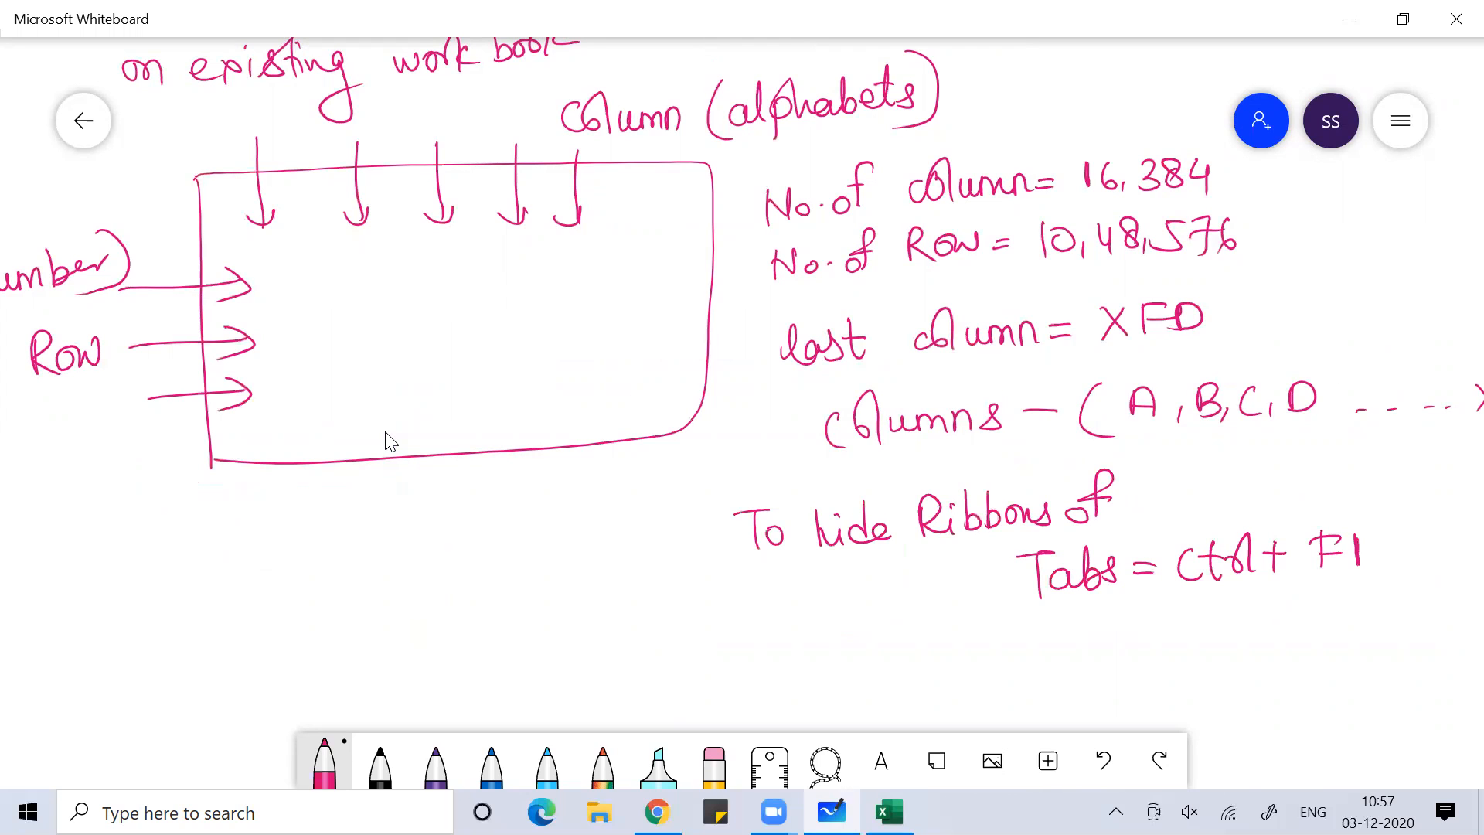
{"action": "key", "text": "alt+Tab"}
{"action": "key", "text": "alt+Tab"}
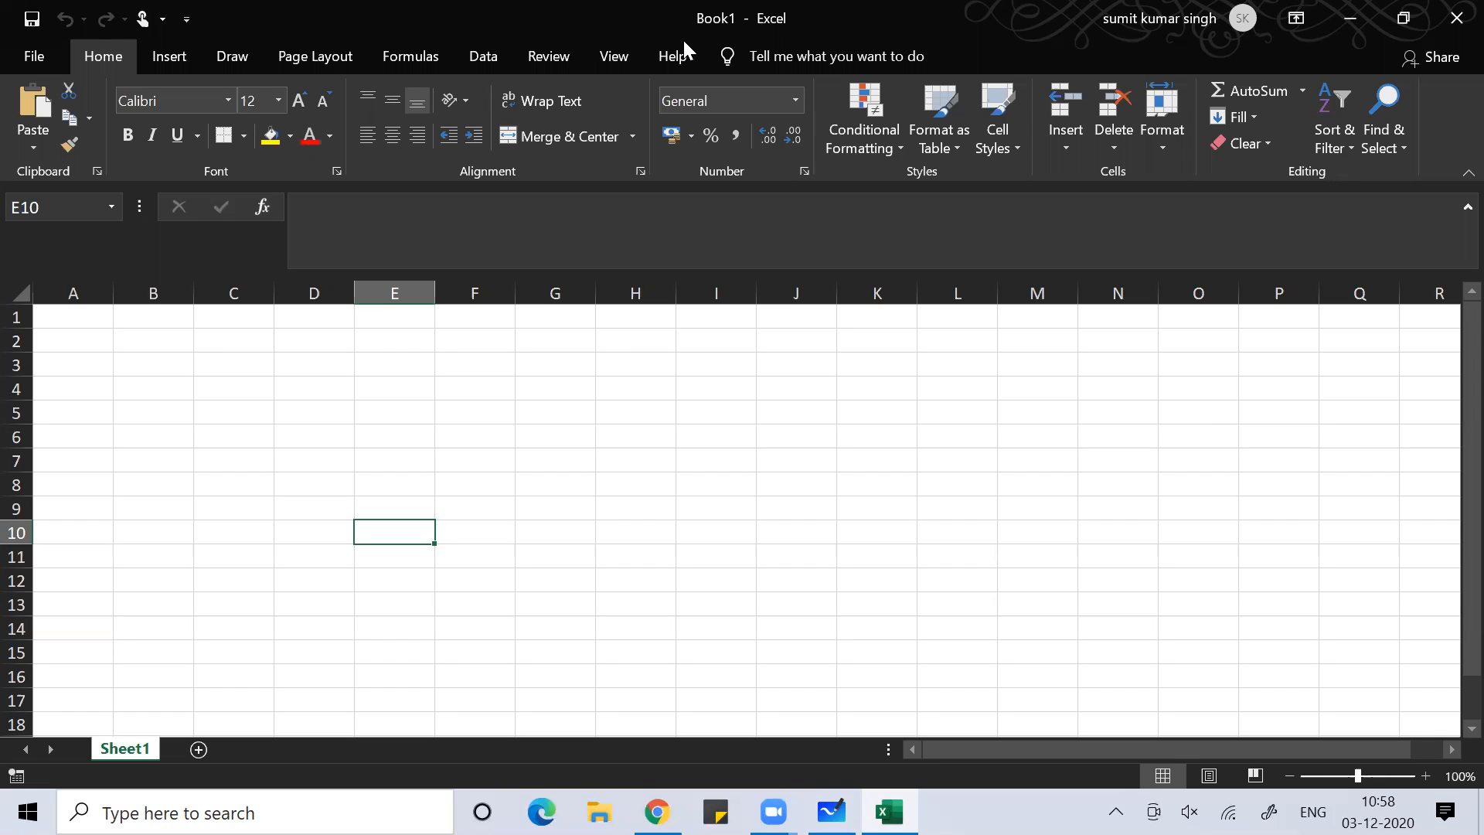
Add blank sheets Sheet2 through Sheet9 with the + button, then go back to Sheet1
{"action": "left_click", "coordinate": [198, 748]}
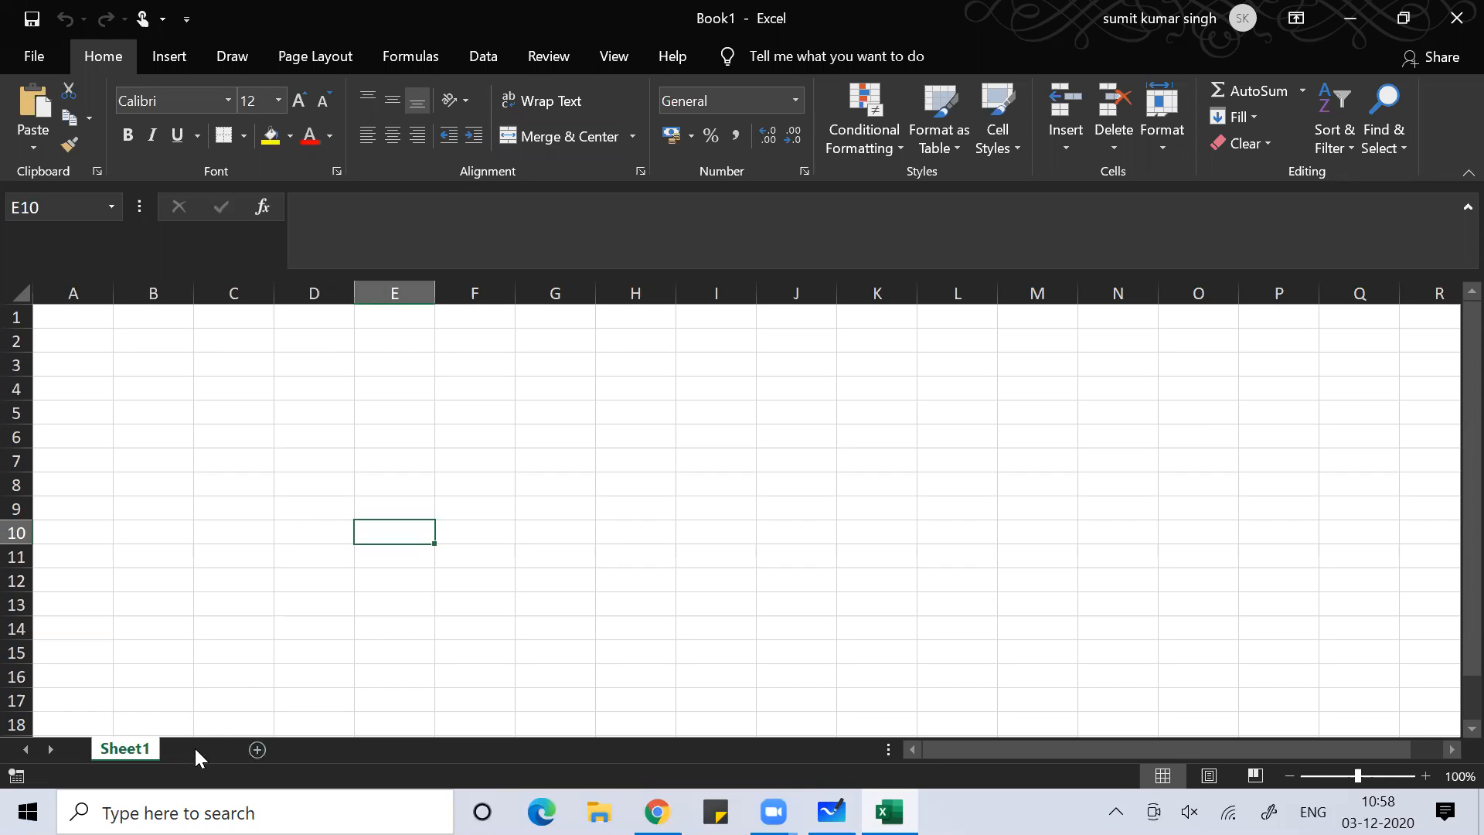
{"action": "left_click", "coordinate": [260, 754]}
{"action": "left_click", "coordinate": [331, 751]}
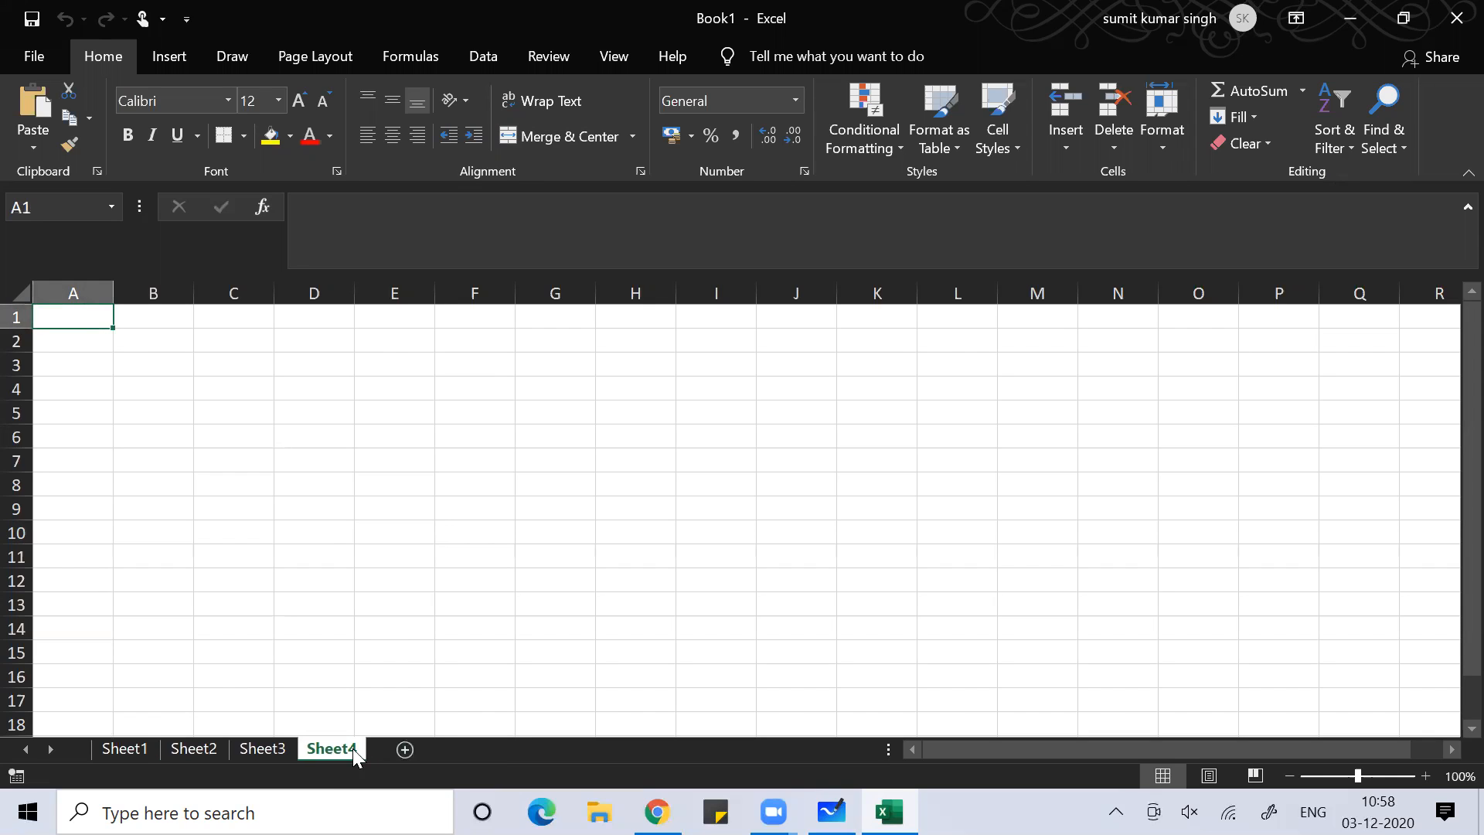
{"action": "left_click", "coordinate": [405, 750]}
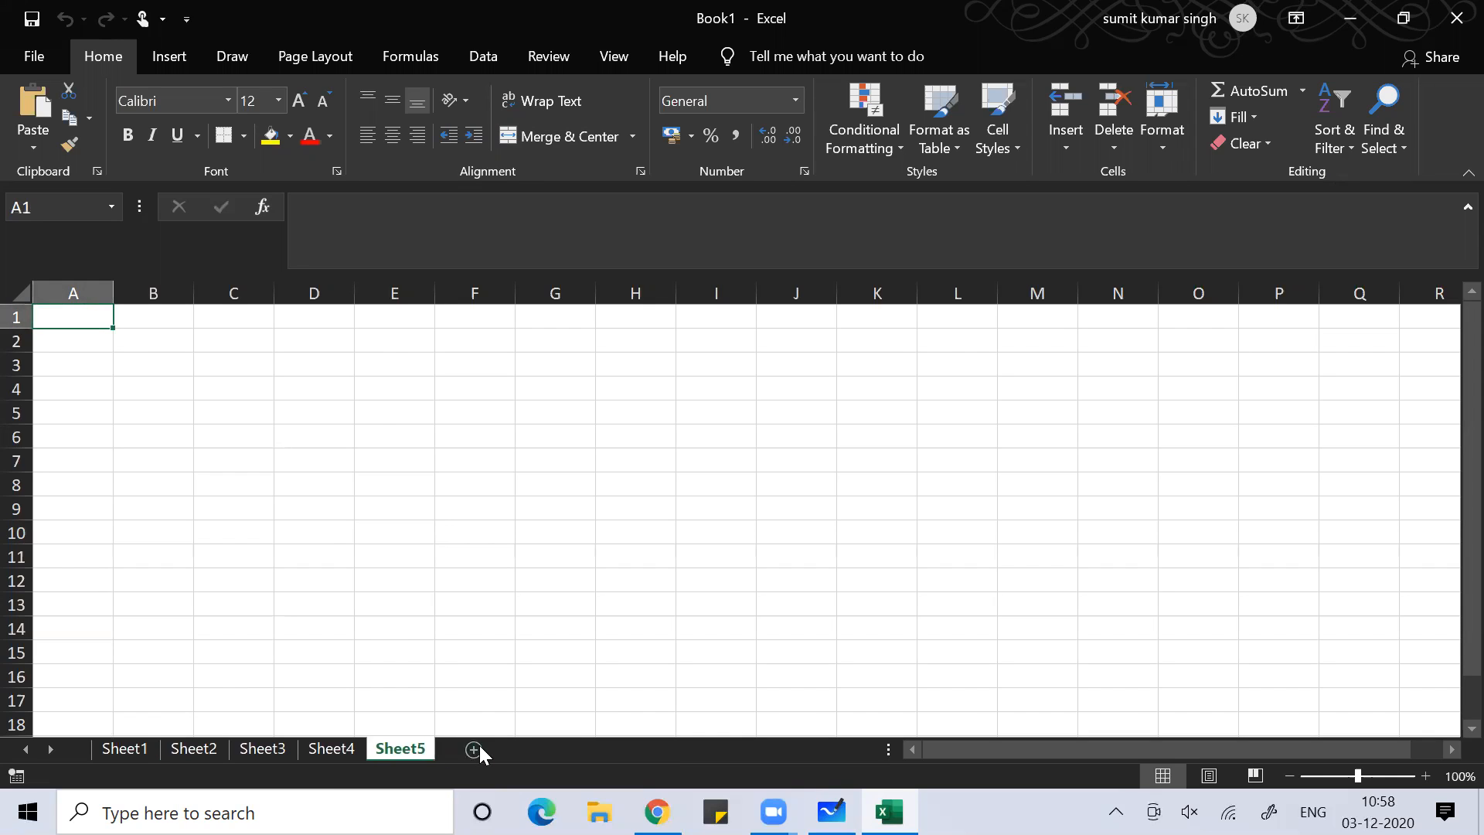
{"action": "left_click", "coordinate": [477, 749]}
{"action": "left_click", "coordinate": [543, 749]}
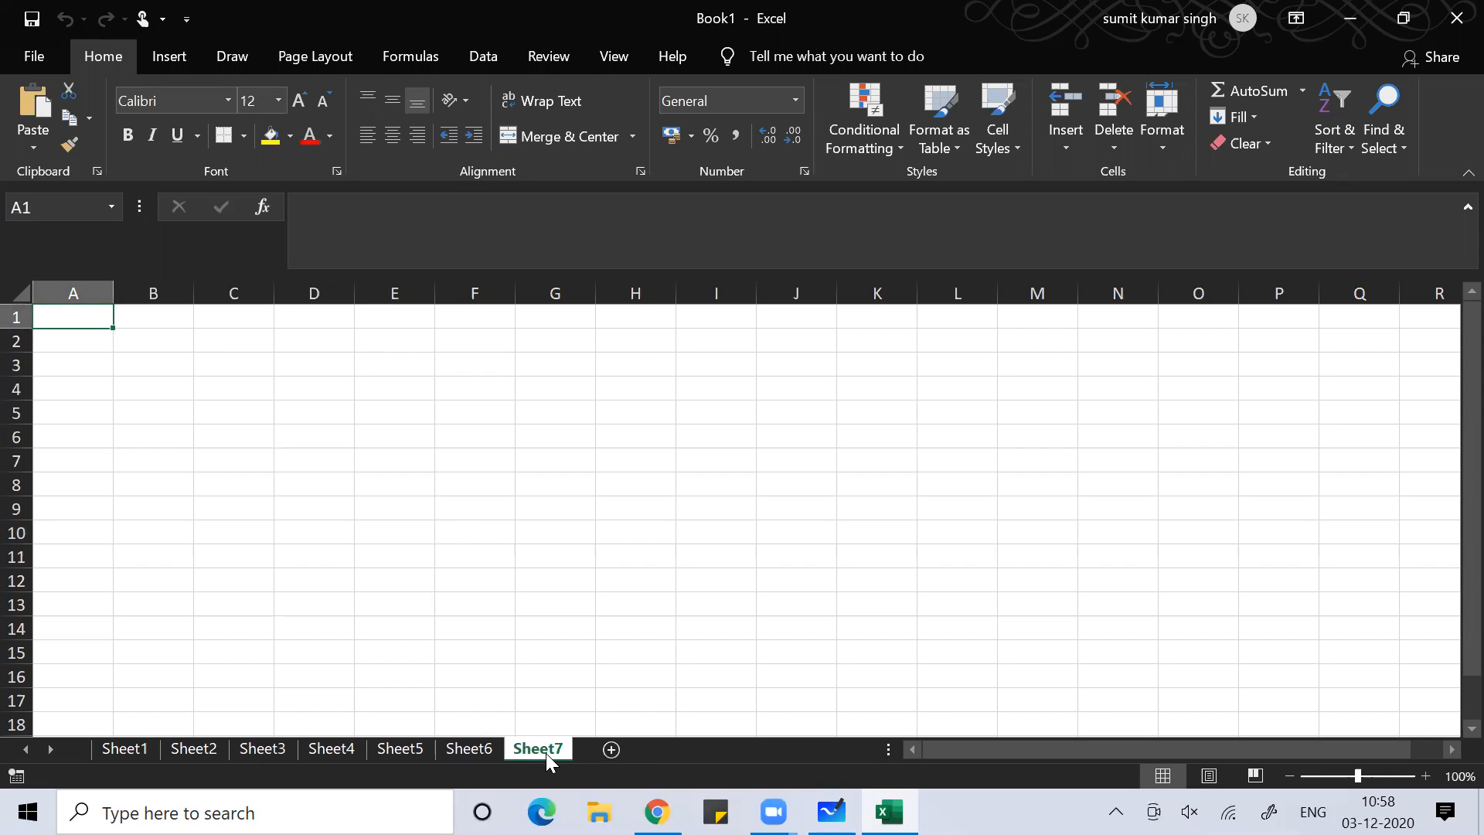
{"action": "left_click", "coordinate": [611, 749]}
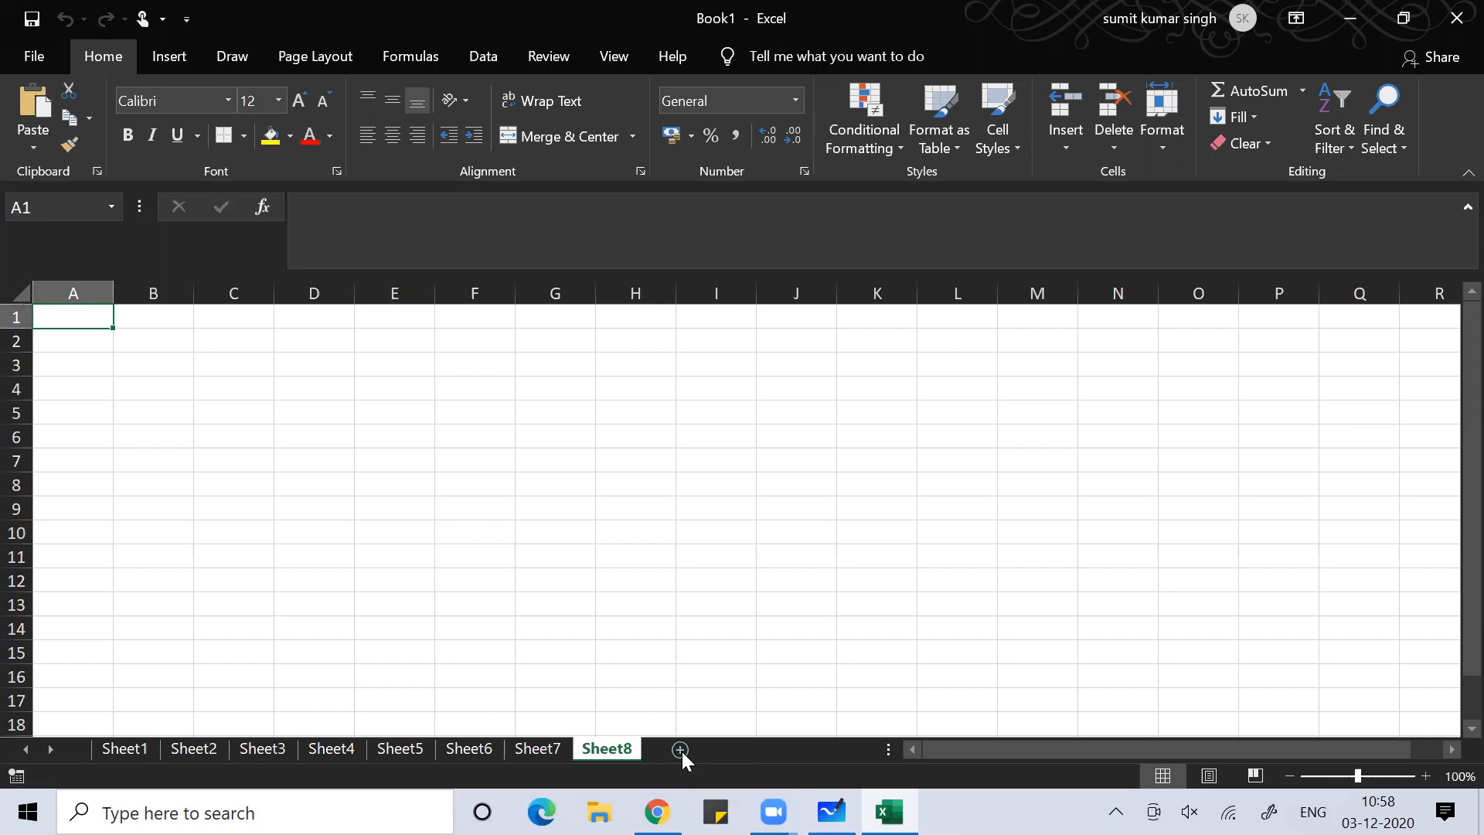
{"action": "left_click", "coordinate": [681, 750]}
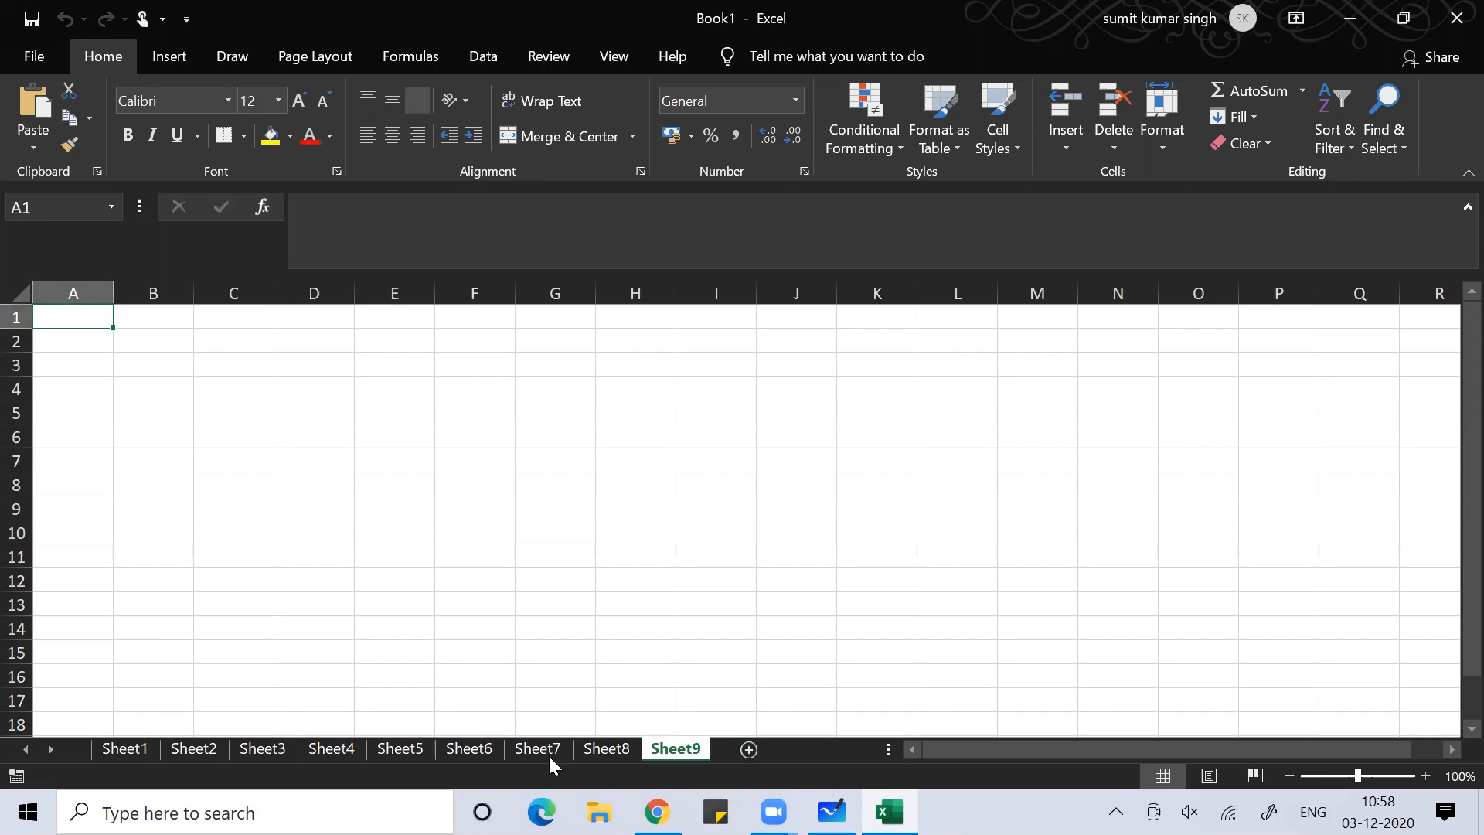
{"action": "left_click", "coordinate": [297, 581]}
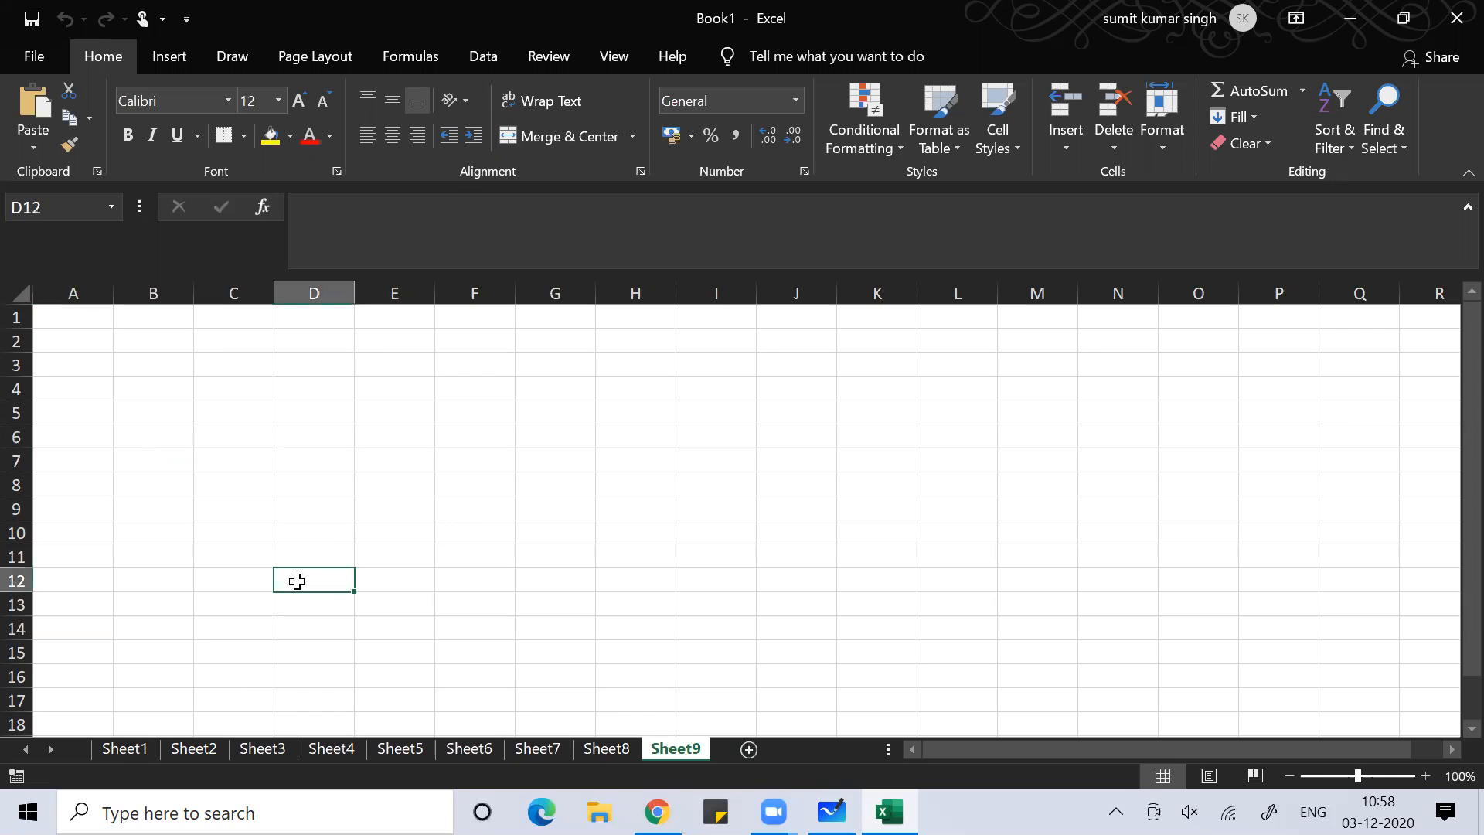
{"action": "left_click", "coordinate": [124, 750]}
Rename the Sheet1, Sheet2 and Sheet3 tabs to Finance, Marketing and HR, then return to Finance
{"action": "double_click", "coordinate": [124, 750]}
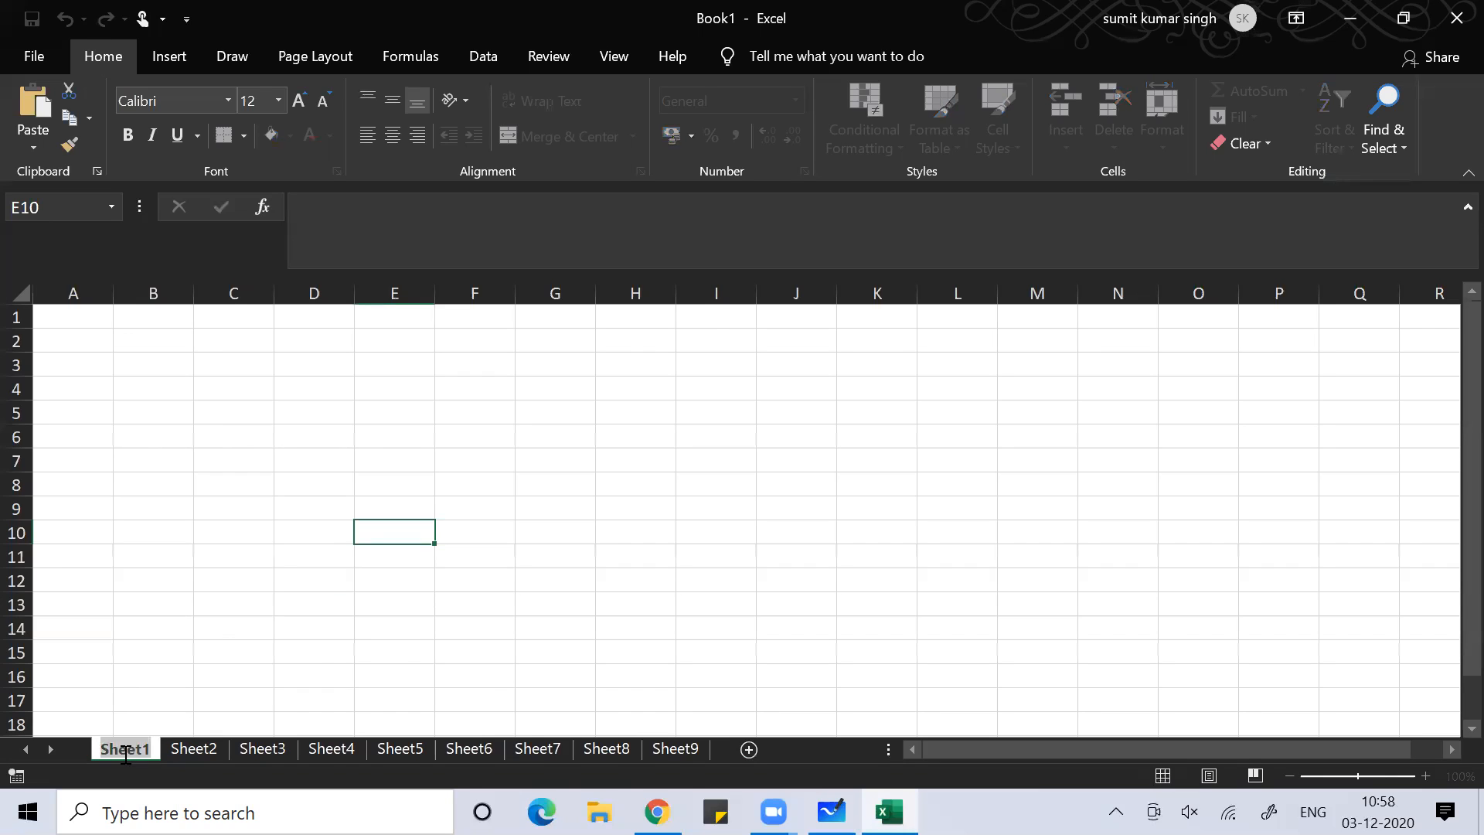
{"action": "type", "text": "Finance"}
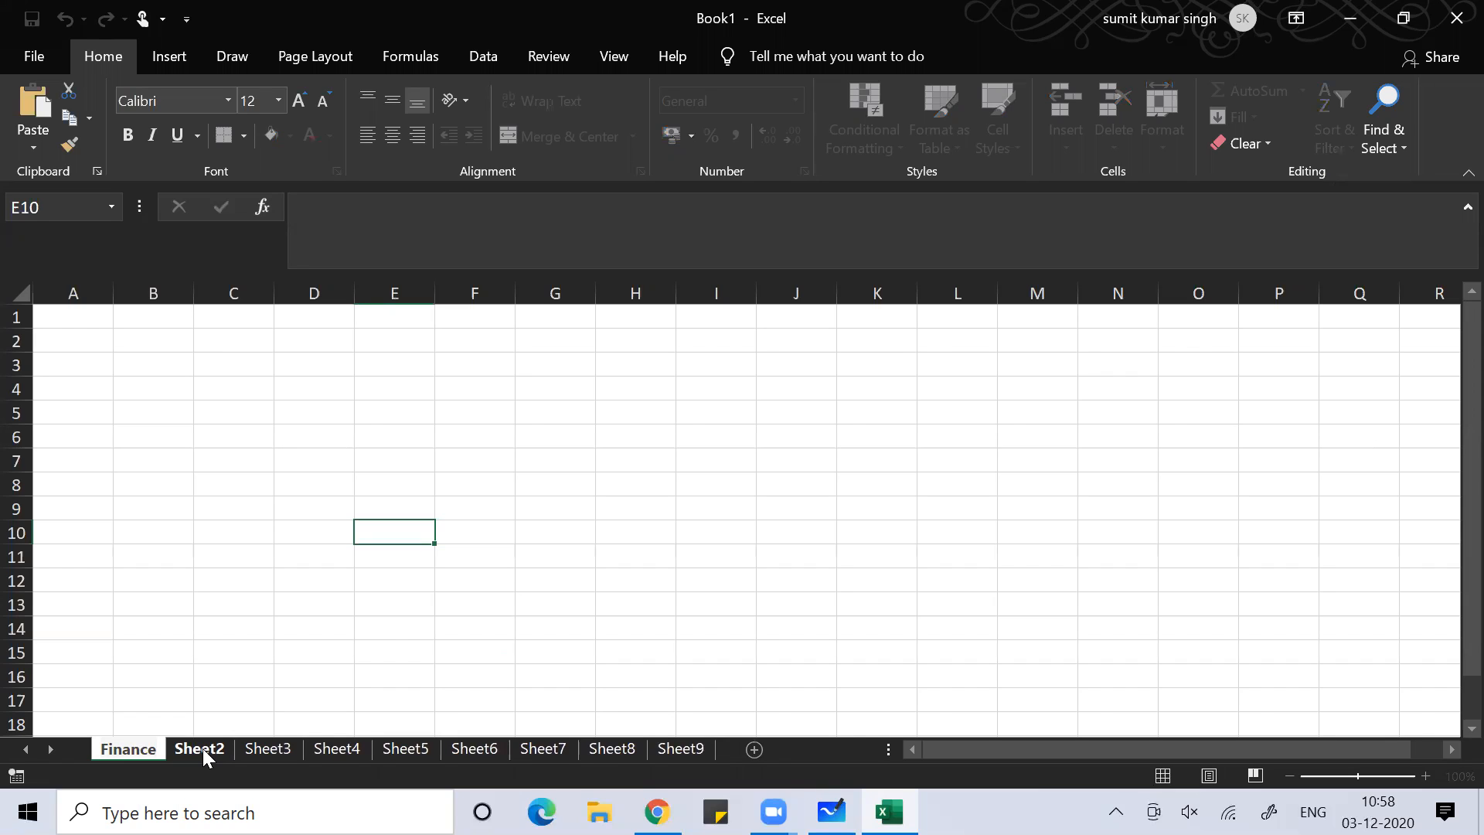
{"action": "left_click", "coordinate": [379, 573]}
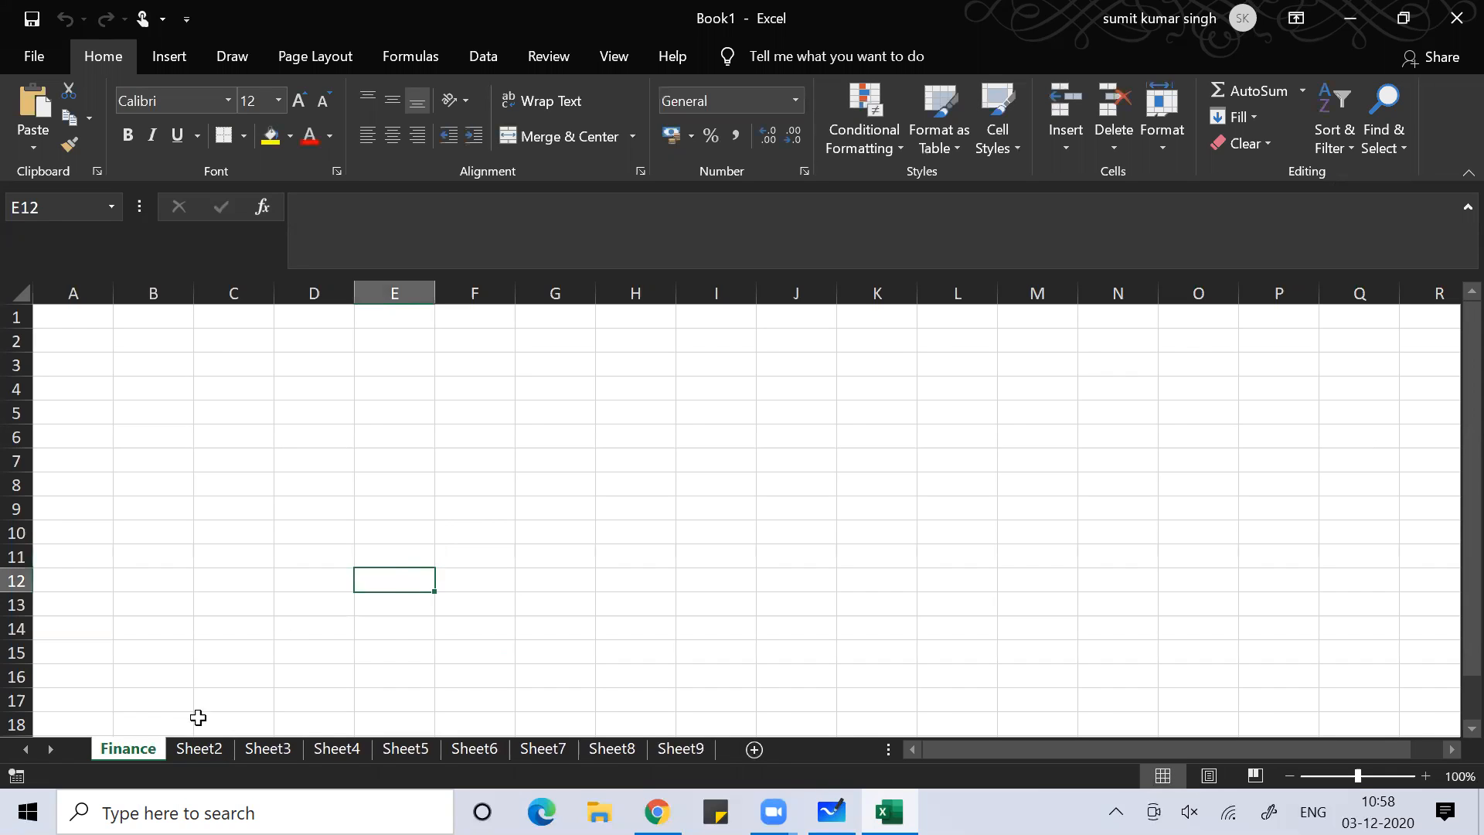
{"action": "double_click", "coordinate": [193, 748]}
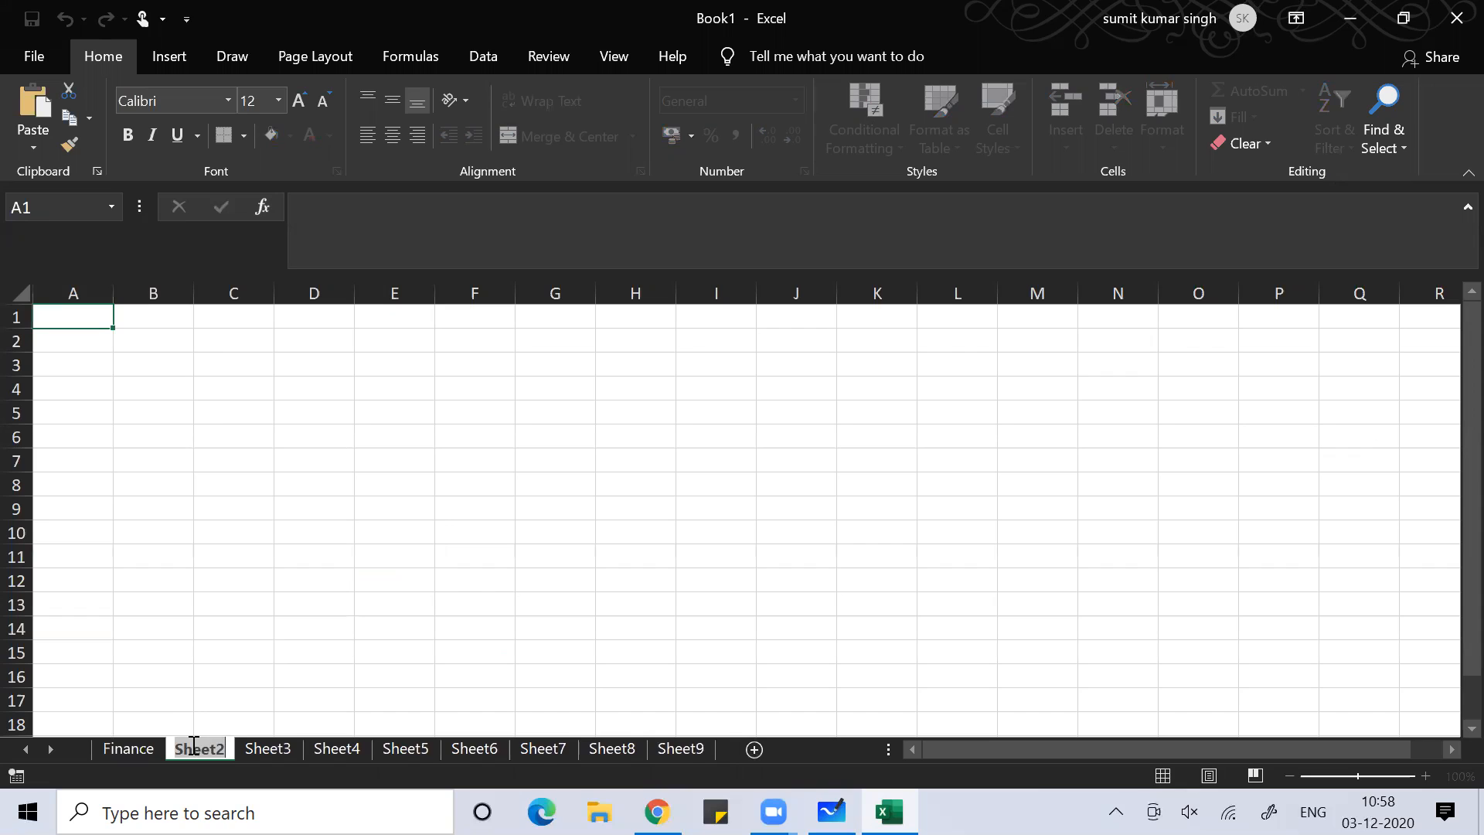
{"action": "type", "text": "Mar"}
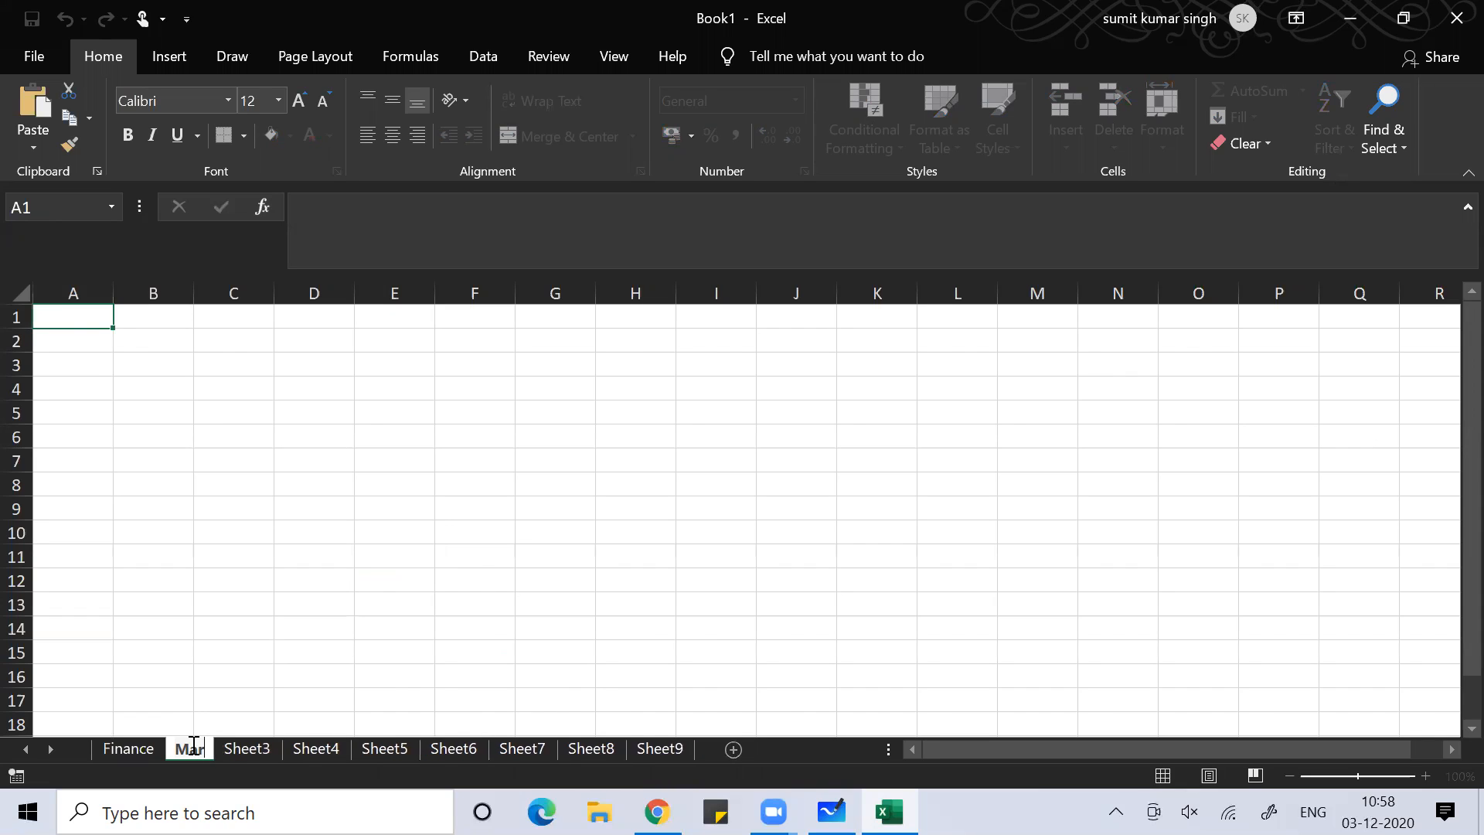
{"action": "type", "text": "keting"}
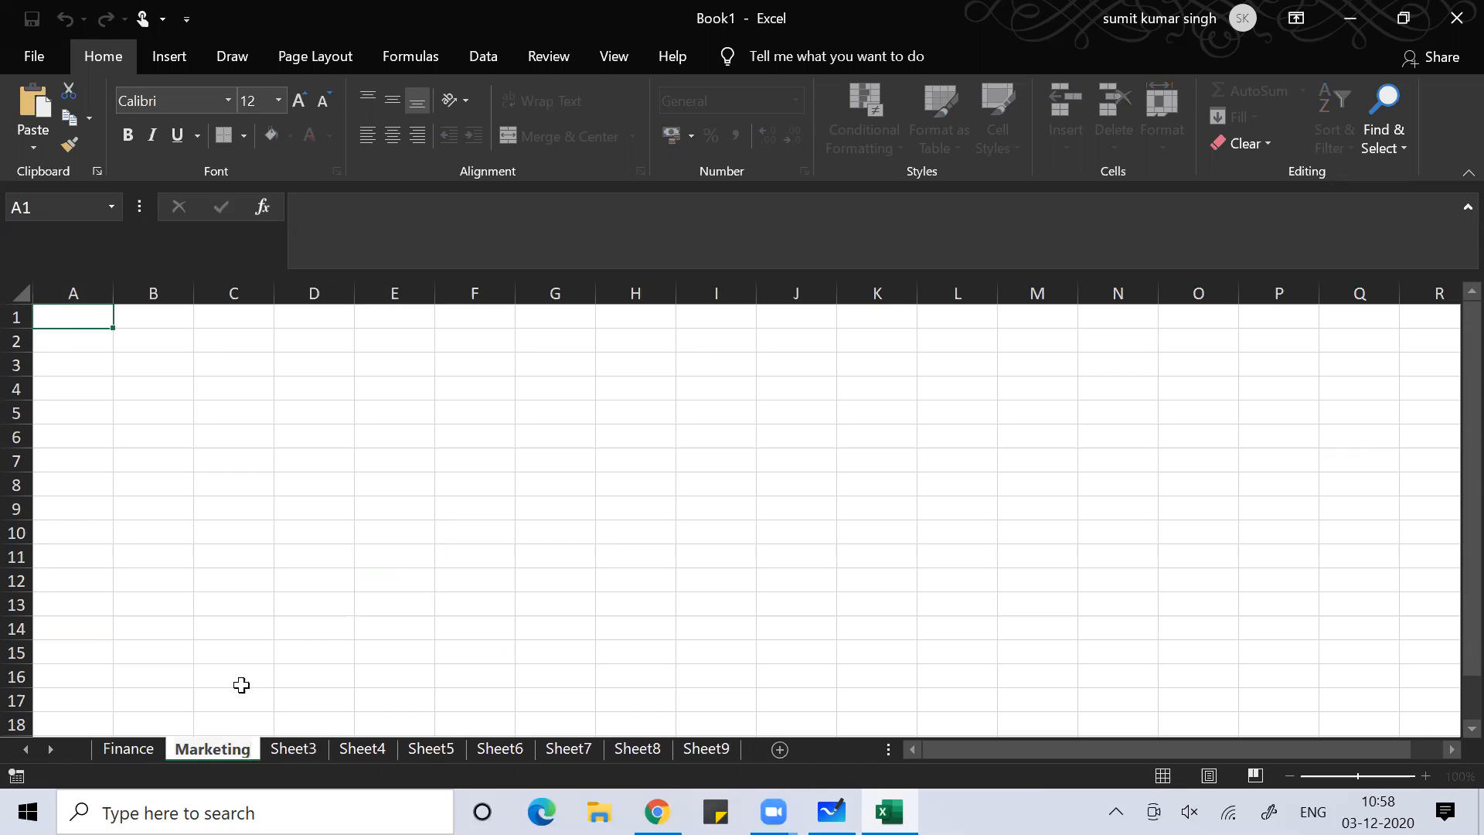
{"action": "left_click", "coordinate": [329, 611]}
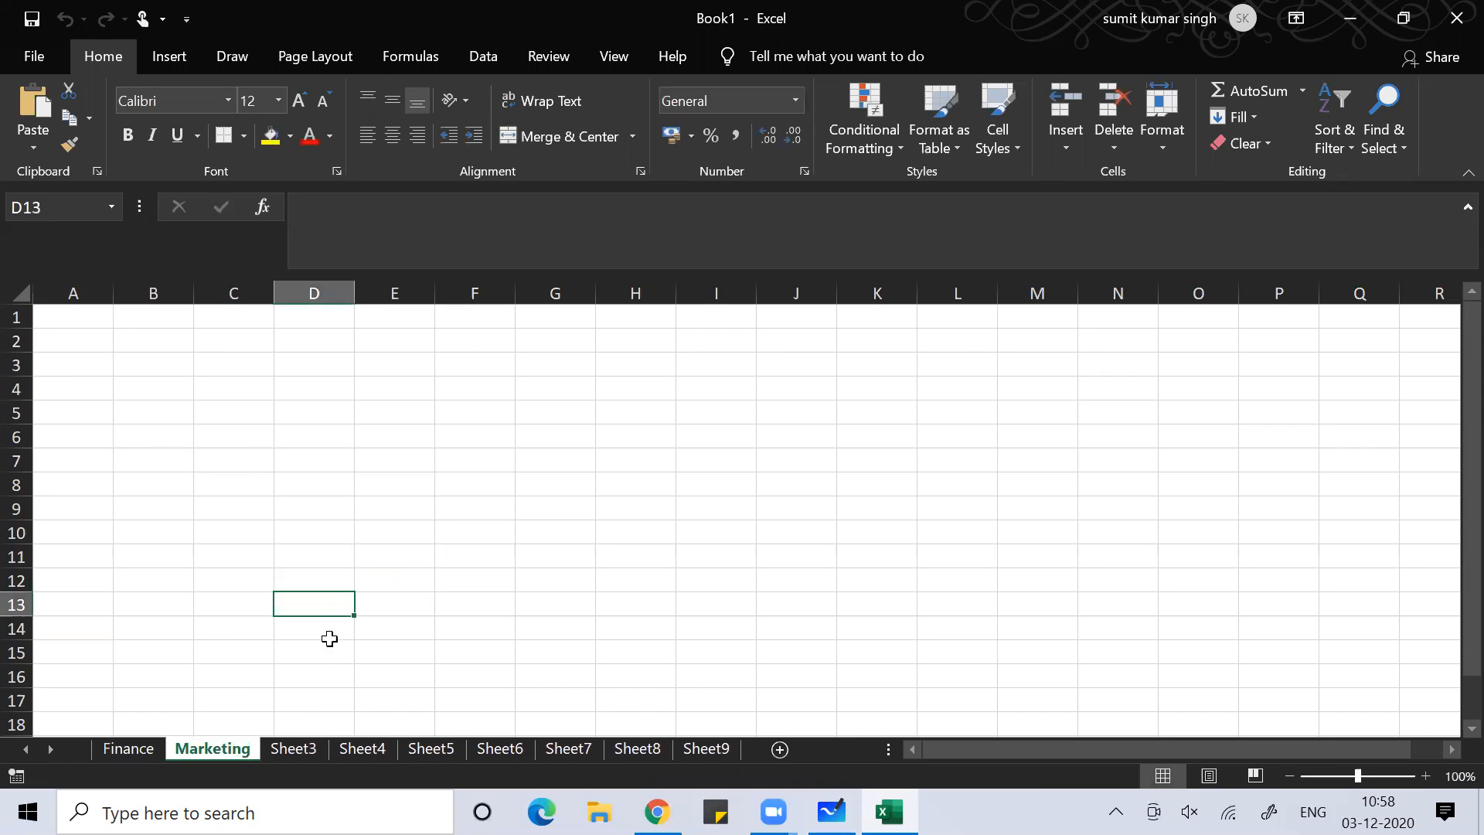
{"action": "left_click", "coordinate": [288, 746]}
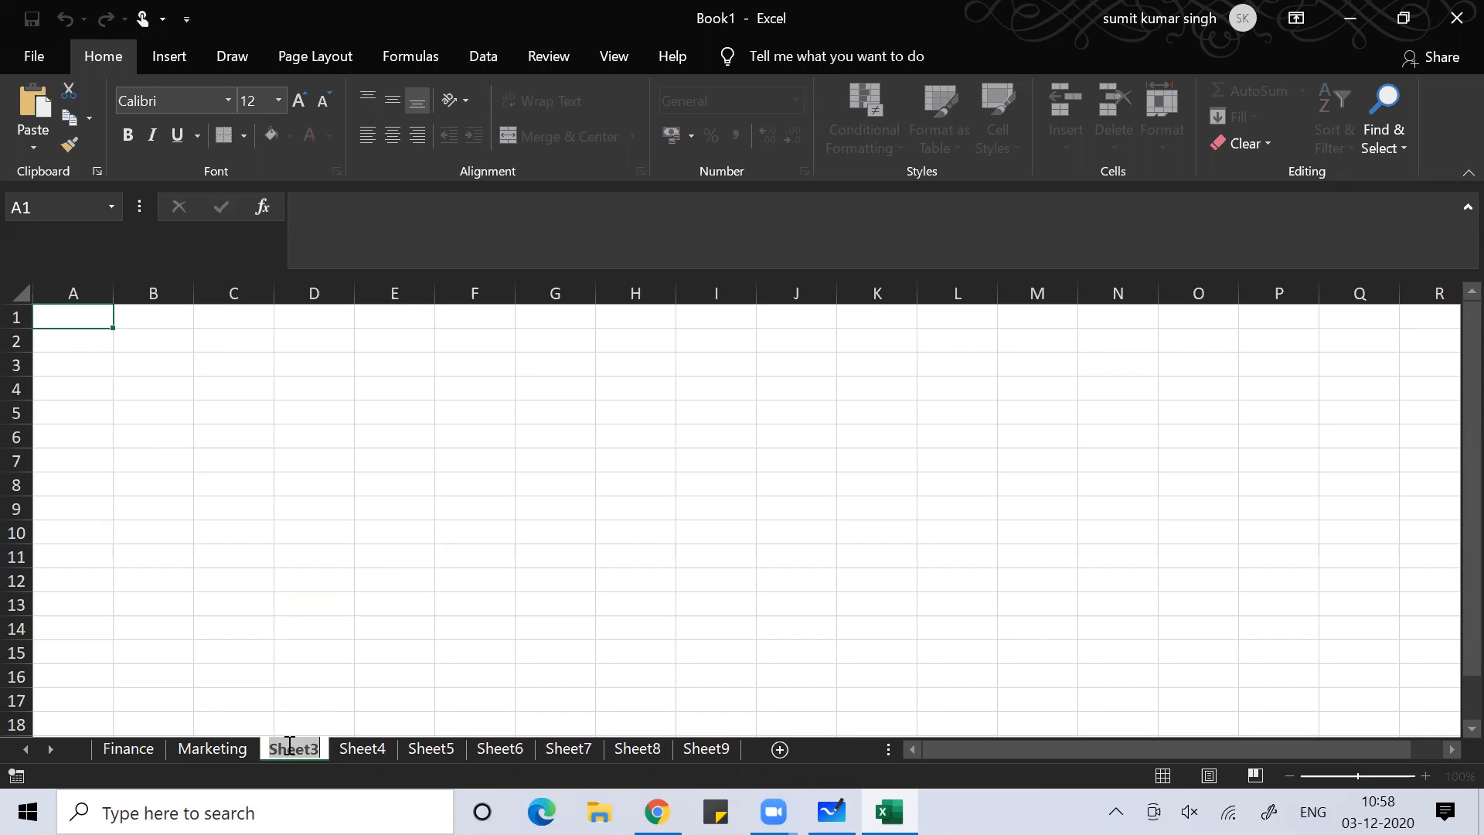
{"action": "type", "text": "HR"}
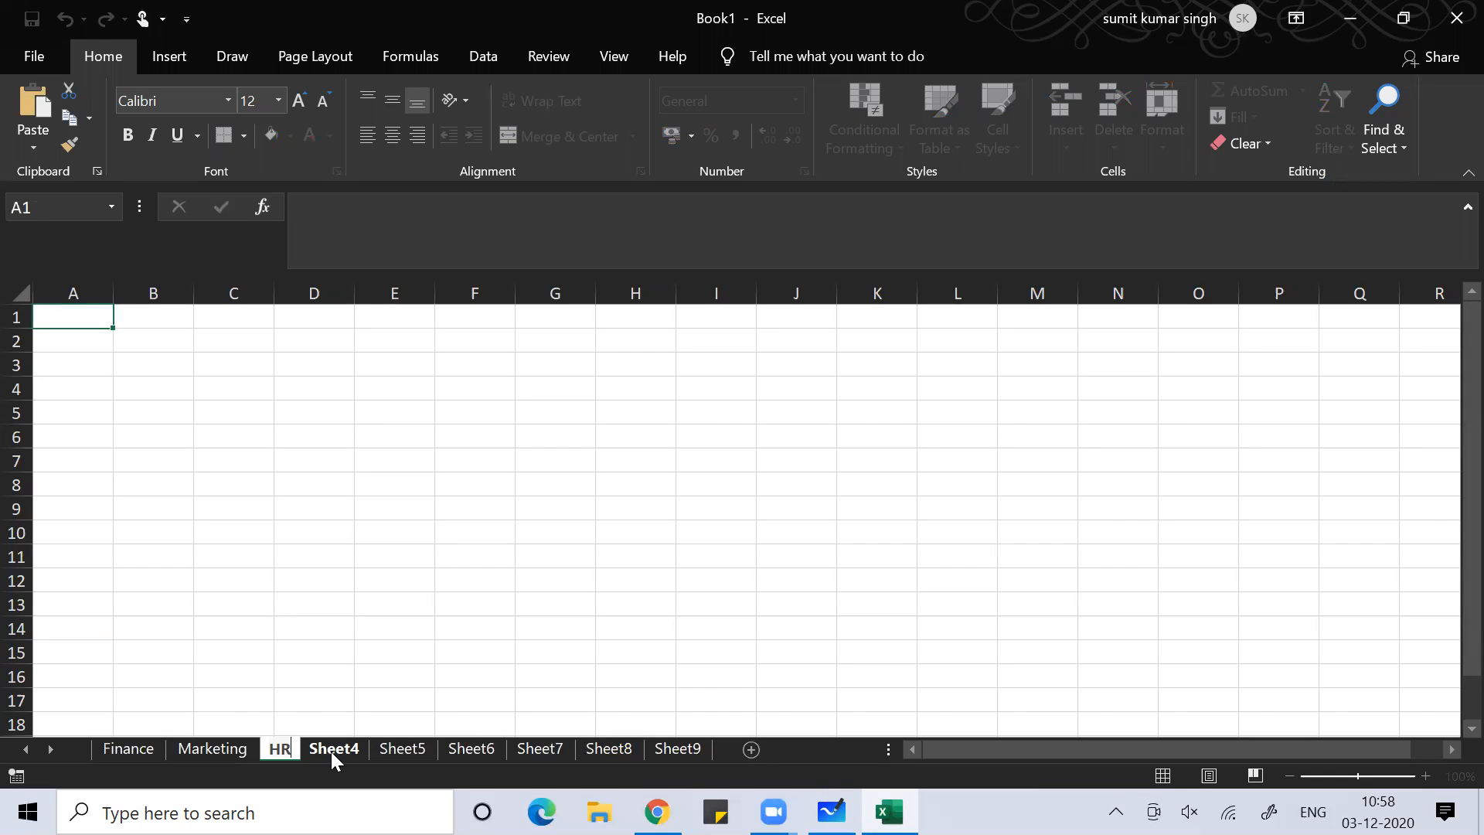
{"action": "left_click", "coordinate": [474, 577]}
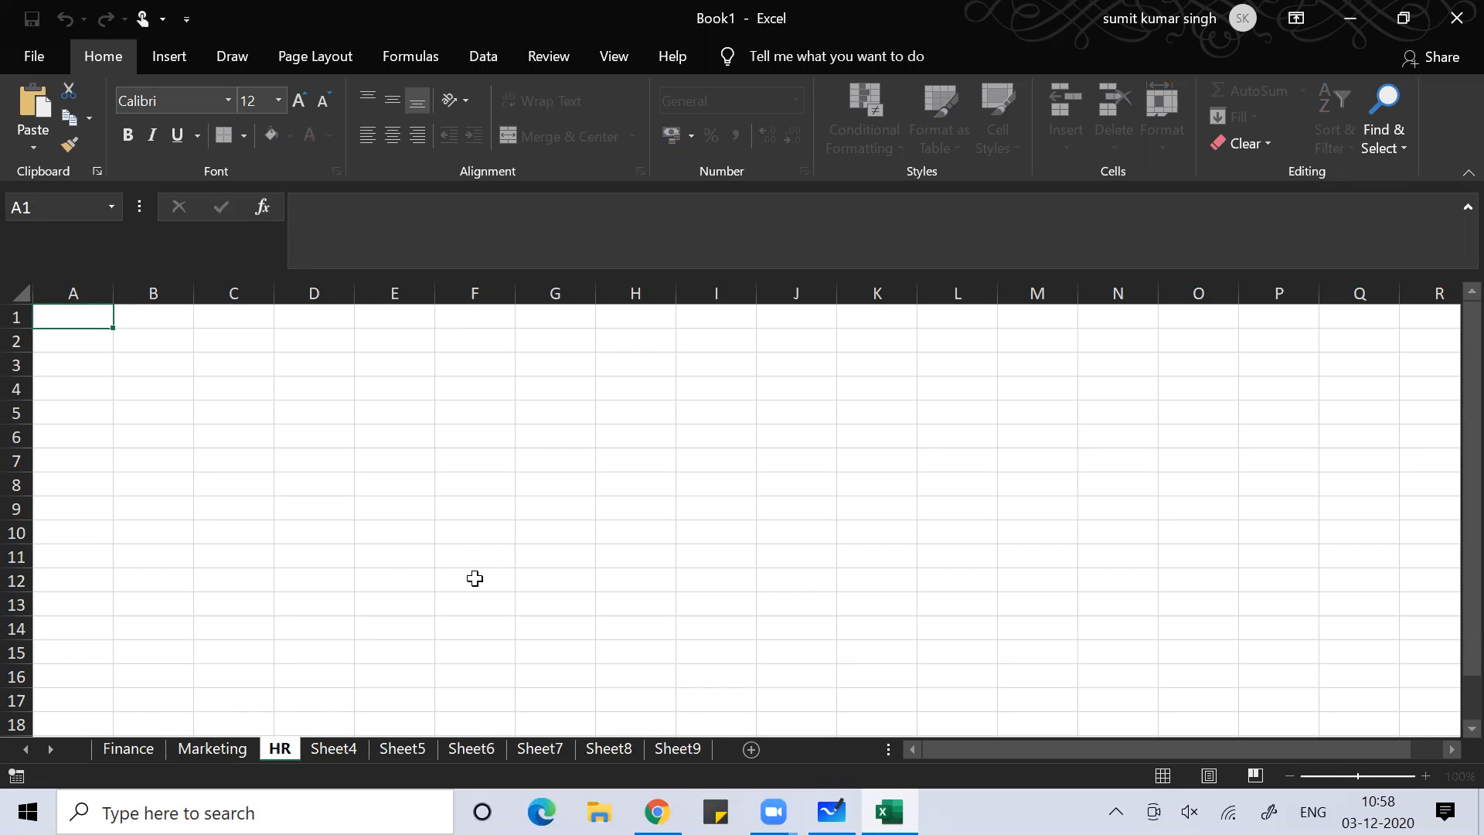
{"action": "left_click", "coordinate": [130, 745]}
Give the Finance sheet tab an orange tab colour
{"action": "right_click", "coordinate": [130, 745]}
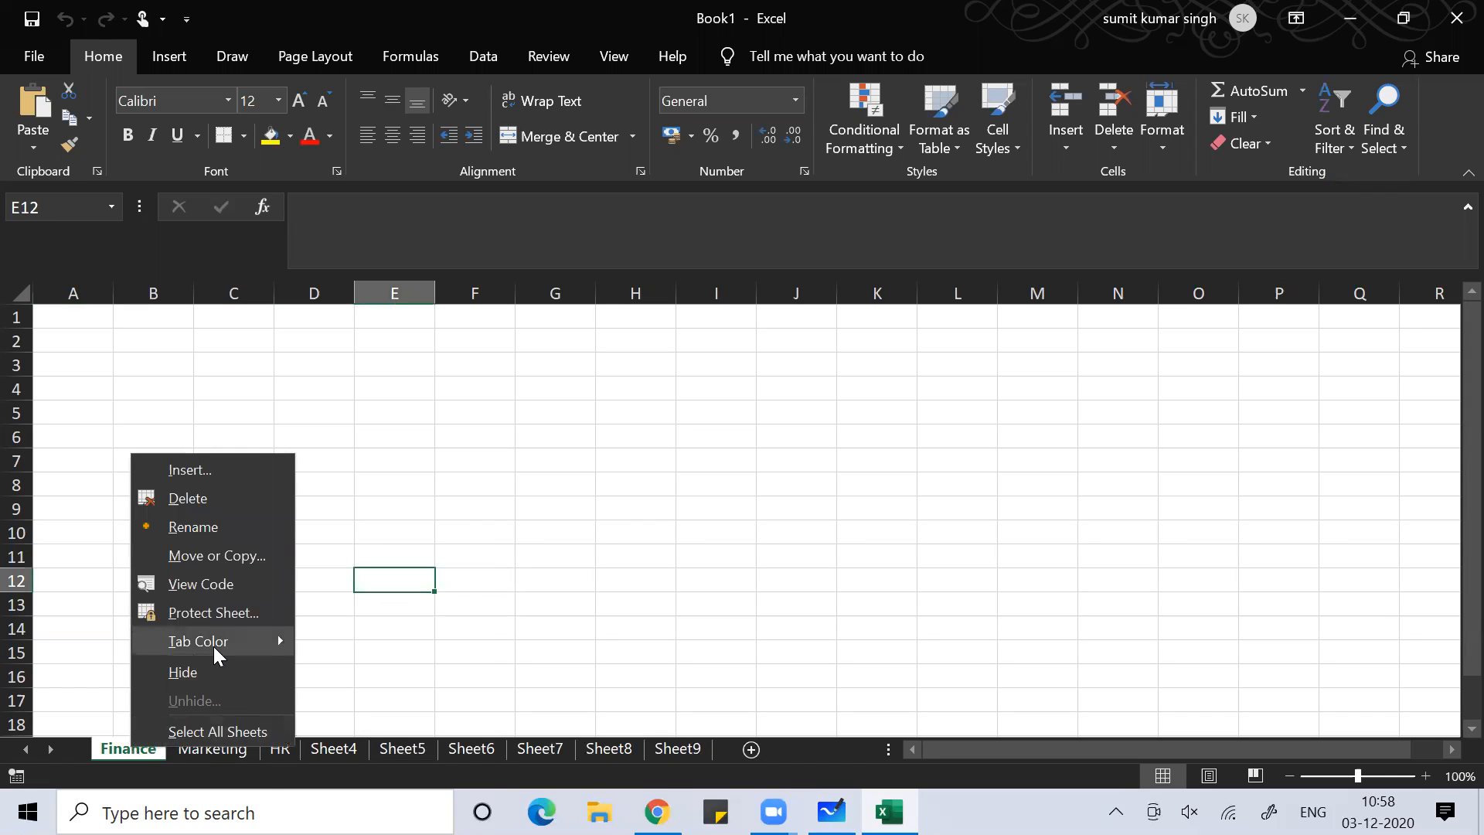
{"action": "mouse_move", "coordinate": [214, 648]}
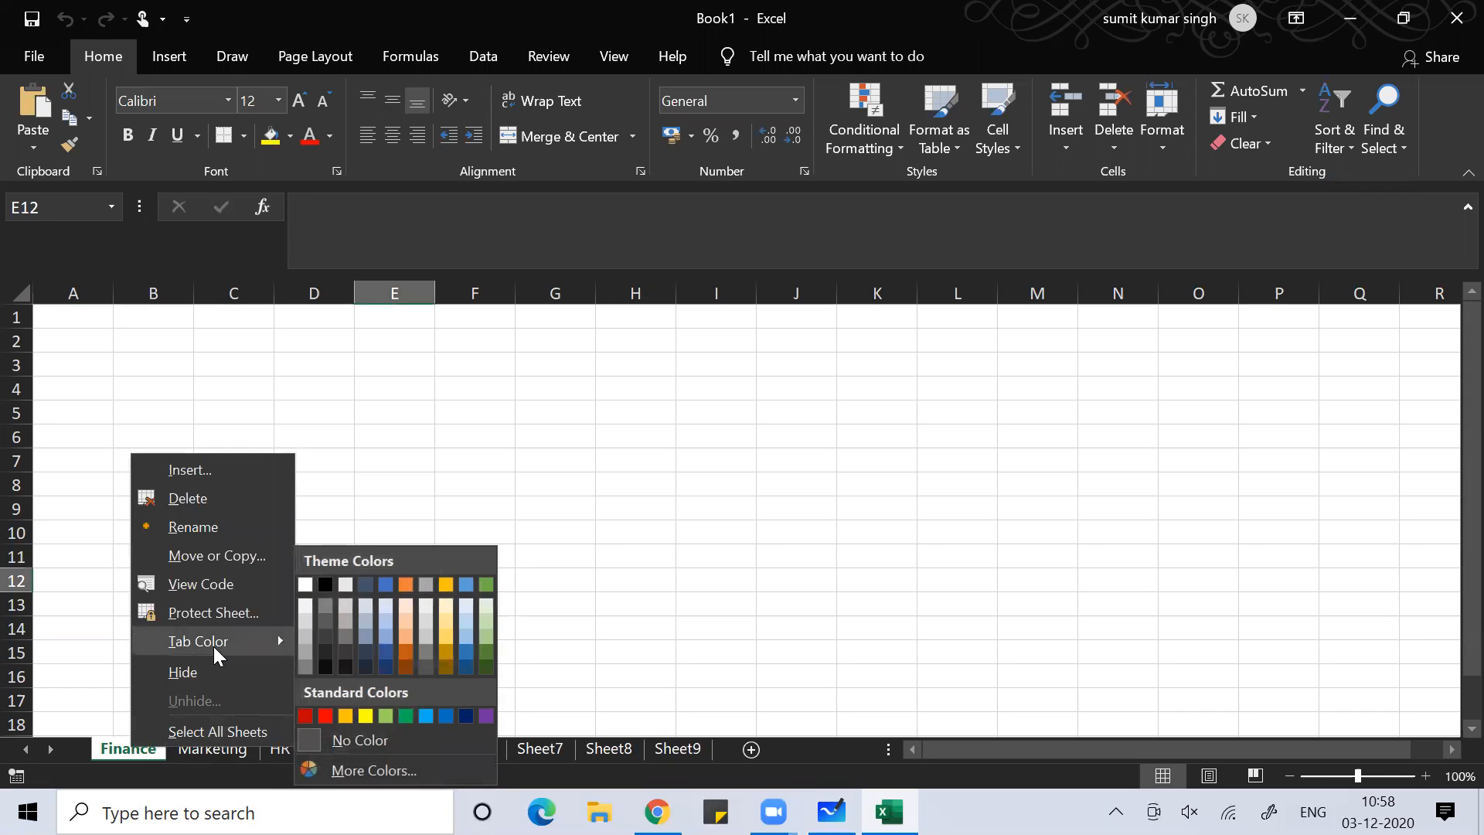
{"action": "left_click", "coordinate": [406, 667]}
{"action": "left_click", "coordinate": [583, 557]}
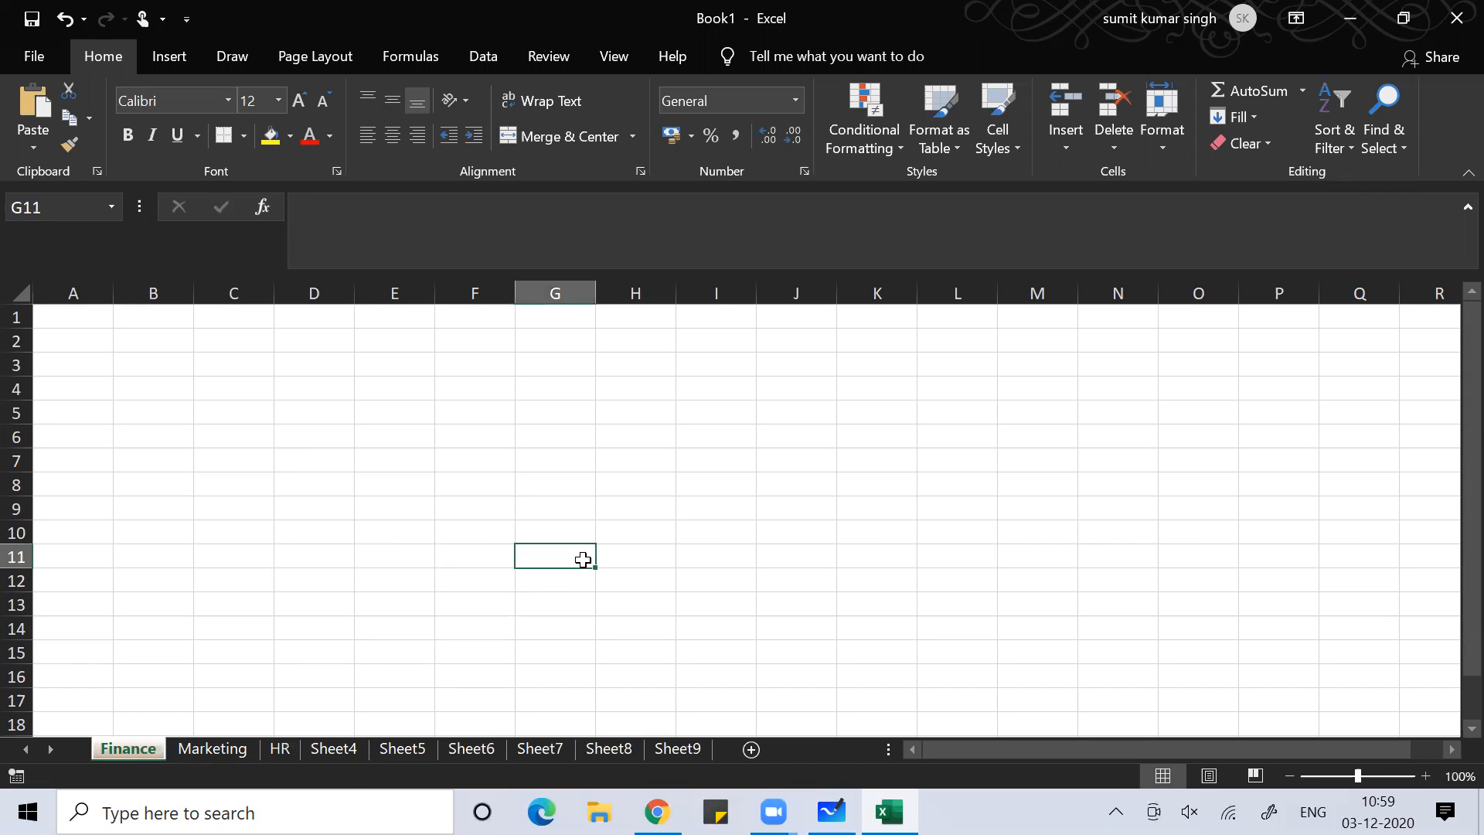
Give the Marketing sheet tab a purple tab colour and view it from Finance
{"action": "left_click", "coordinate": [223, 751]}
{"action": "right_click", "coordinate": [223, 751]}
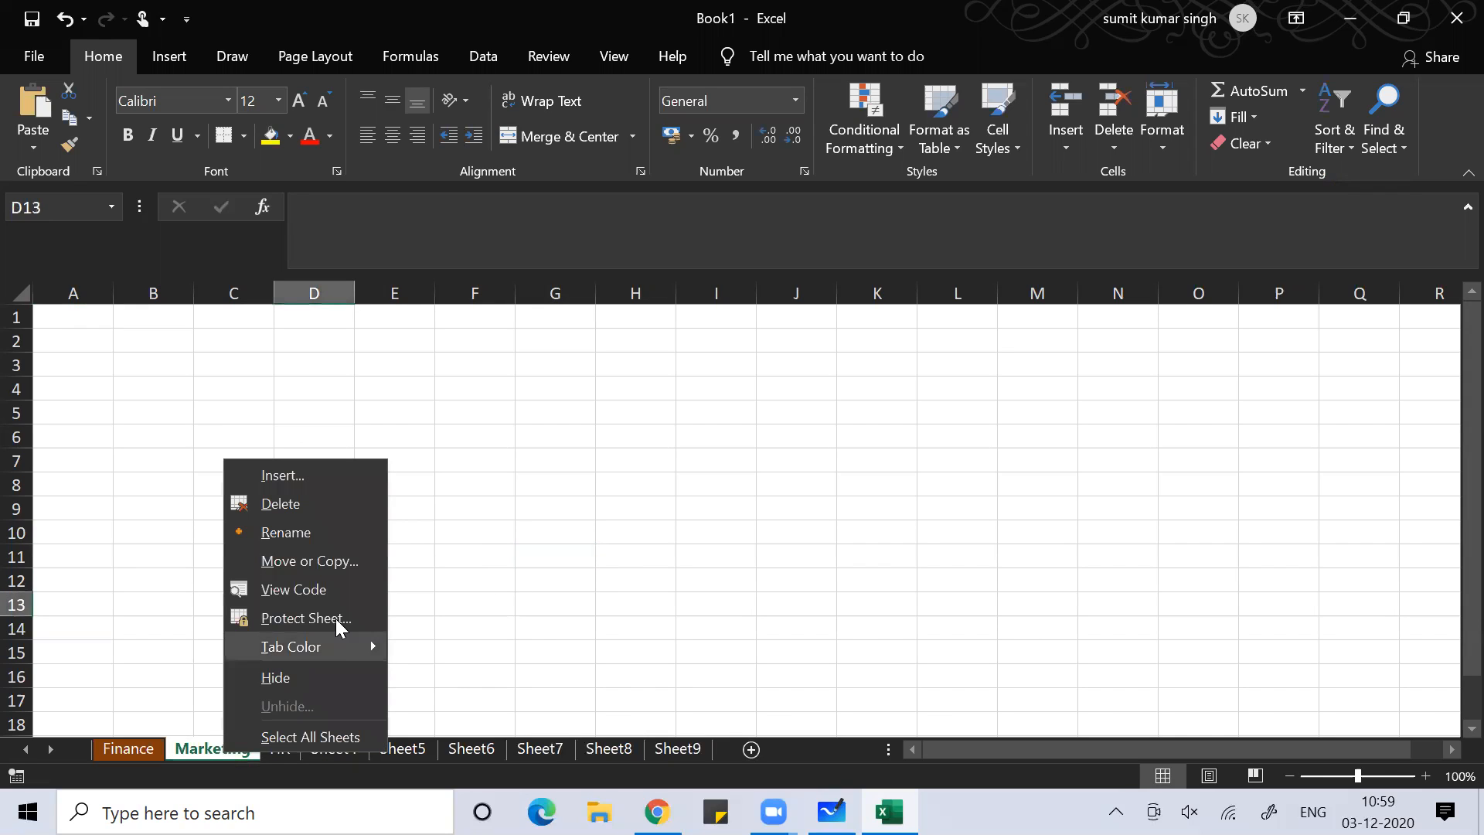
{"action": "mouse_move", "coordinate": [354, 651]}
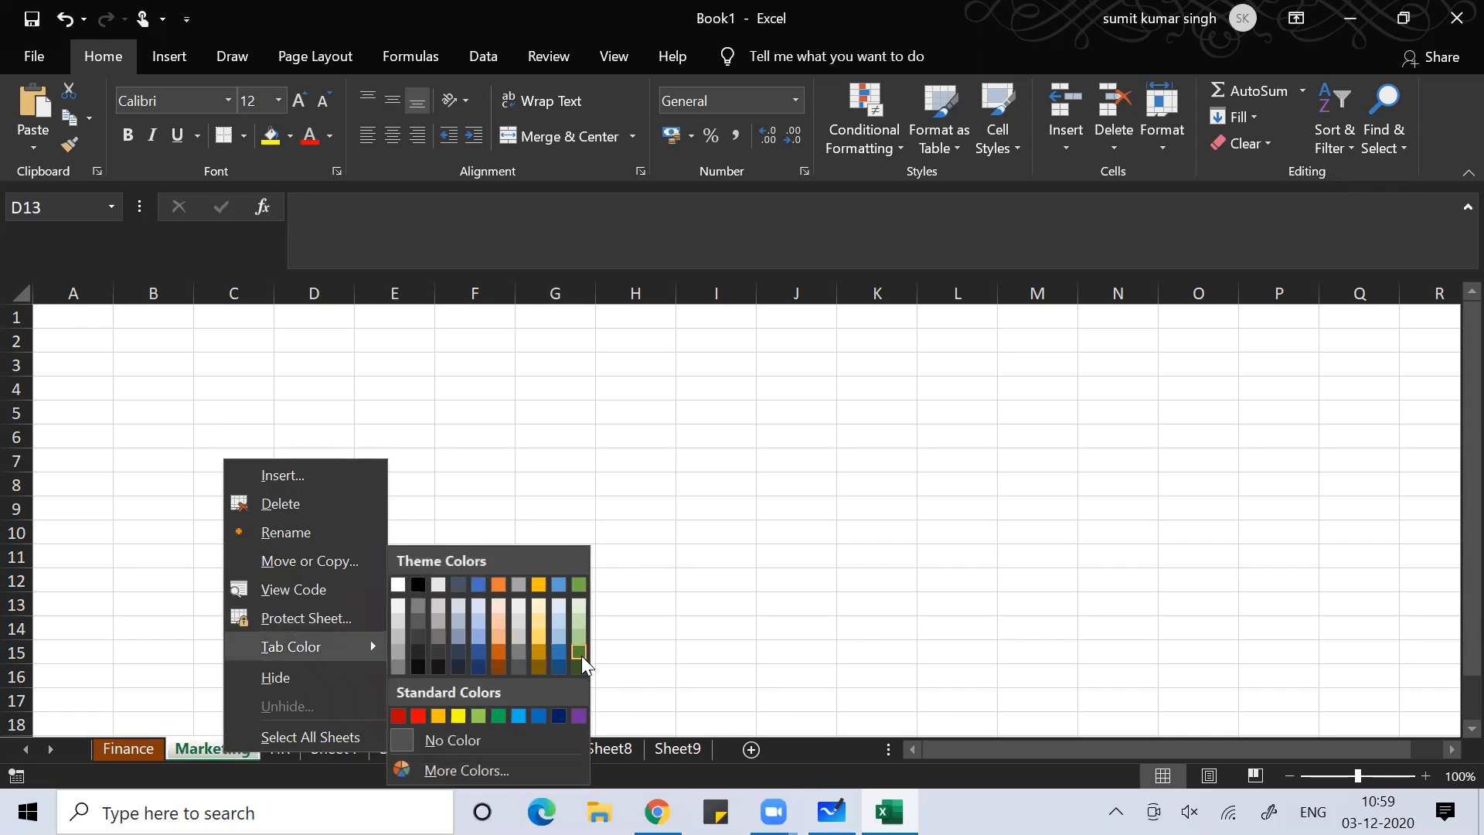
{"action": "left_click", "coordinate": [577, 713]}
{"action": "left_click", "coordinate": [672, 613]}
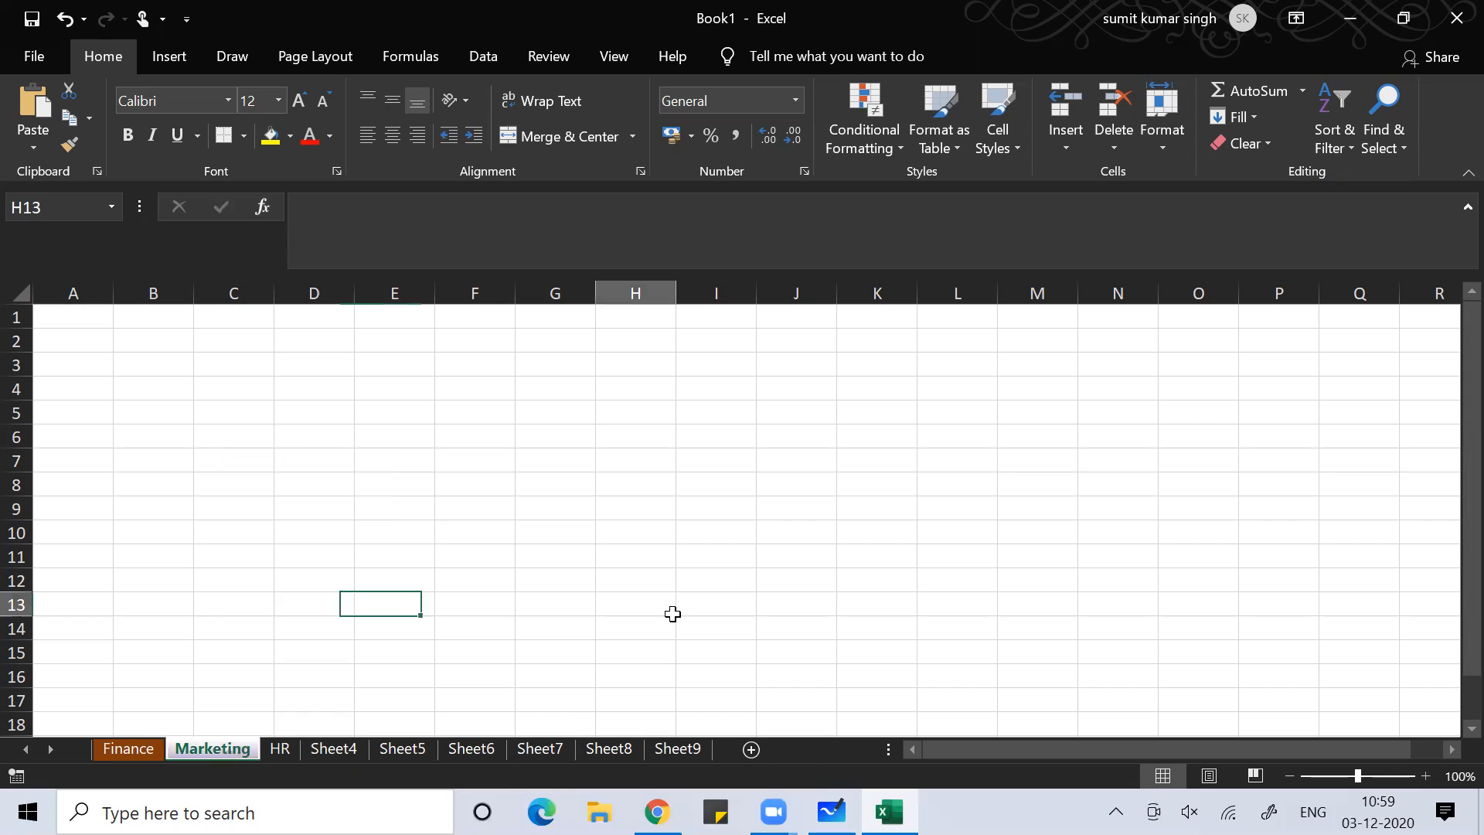
{"action": "left_click", "coordinate": [503, 585]}
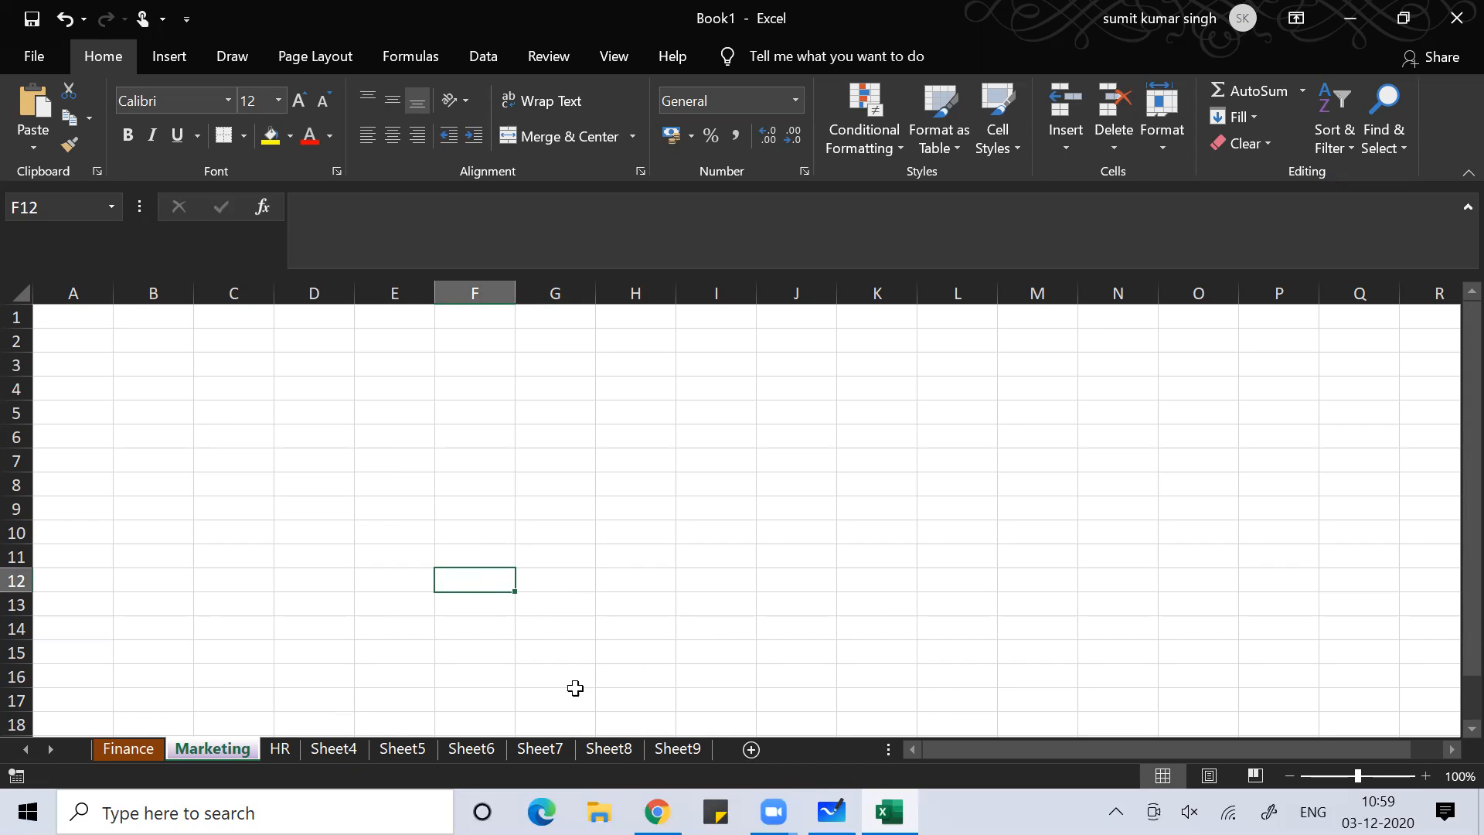
{"action": "left_click", "coordinate": [147, 748]}
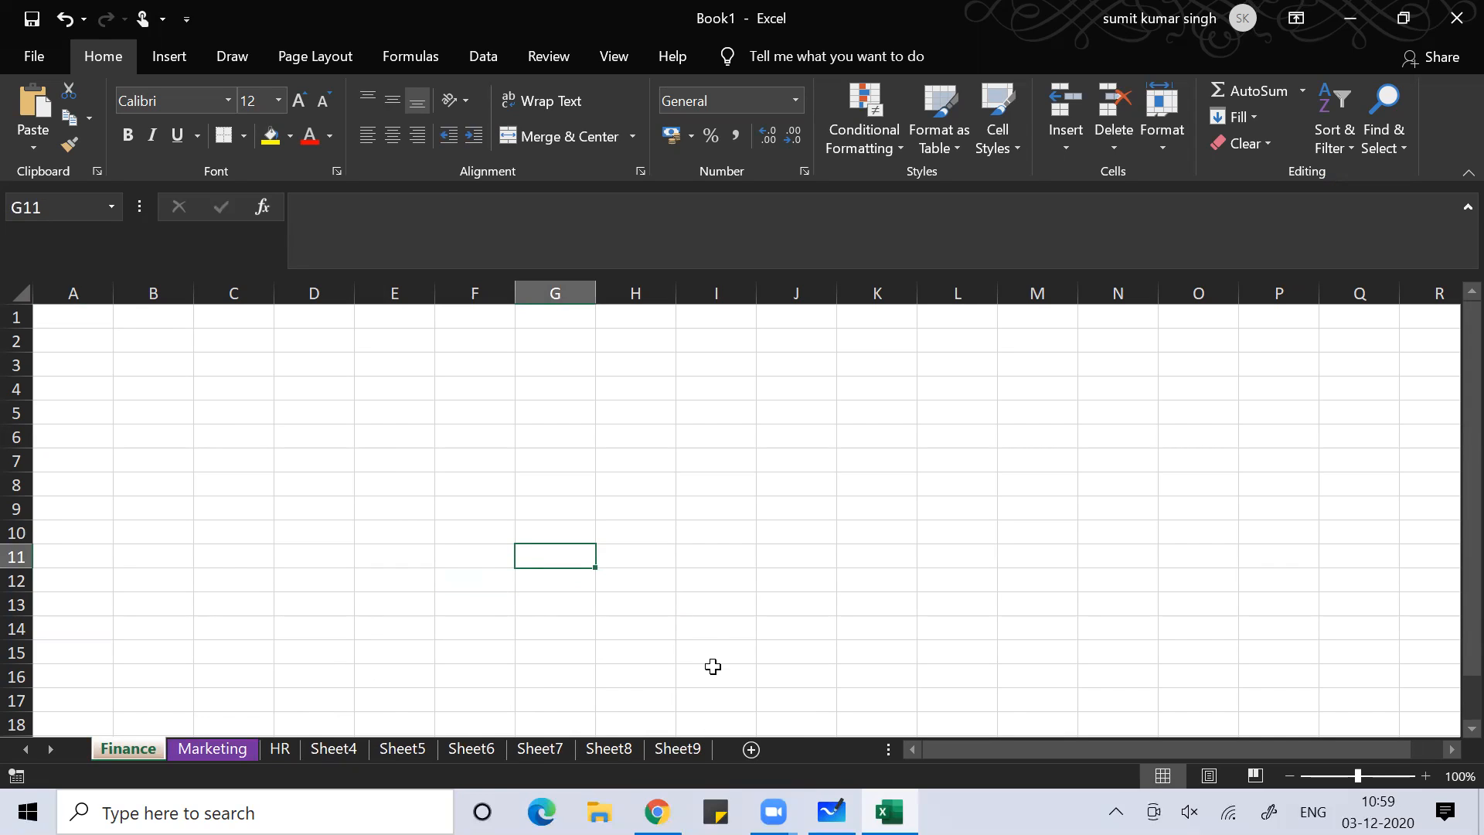
Cycle with Ctrl+Page Down to Sheet9 and Ctrl+Page Up back to Finance, then switch to Whiteboard
{"action": "key", "text": "ctrl+Page_Down"}
{"action": "key", "text": "ctrl+Page_Down"}
{"action": "key", "text": "ctrl+Page_Down"}
{"action": "key", "text": "ctrl+Page_Down"}
{"action": "key", "text": "ctrl+Page_Down"}
{"action": "key", "text": "ctrl+Page_Down"}
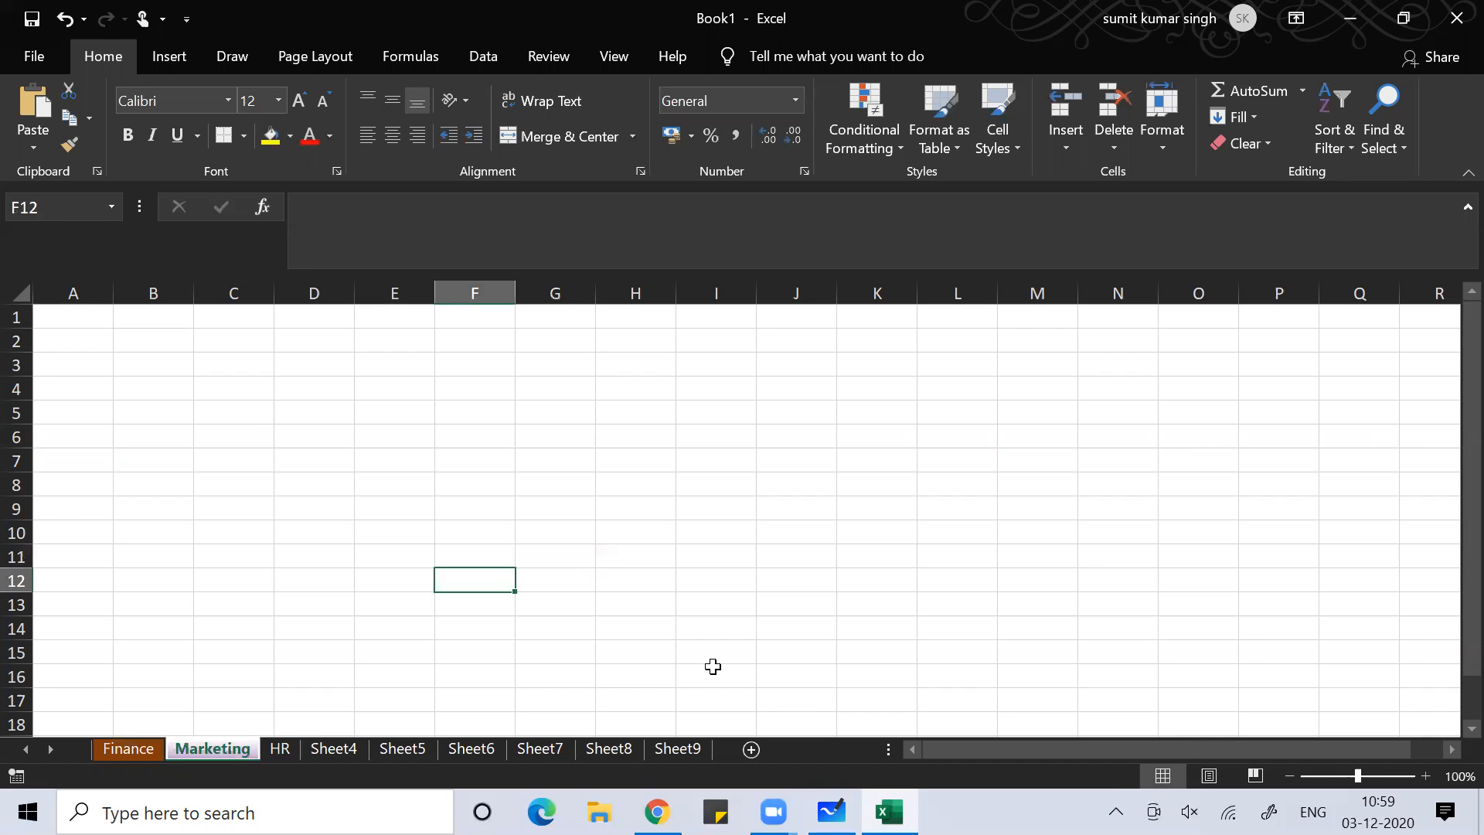
{"action": "key", "text": "ctrl+Page_Down"}
{"action": "key", "text": "ctrl+Page_Down"}
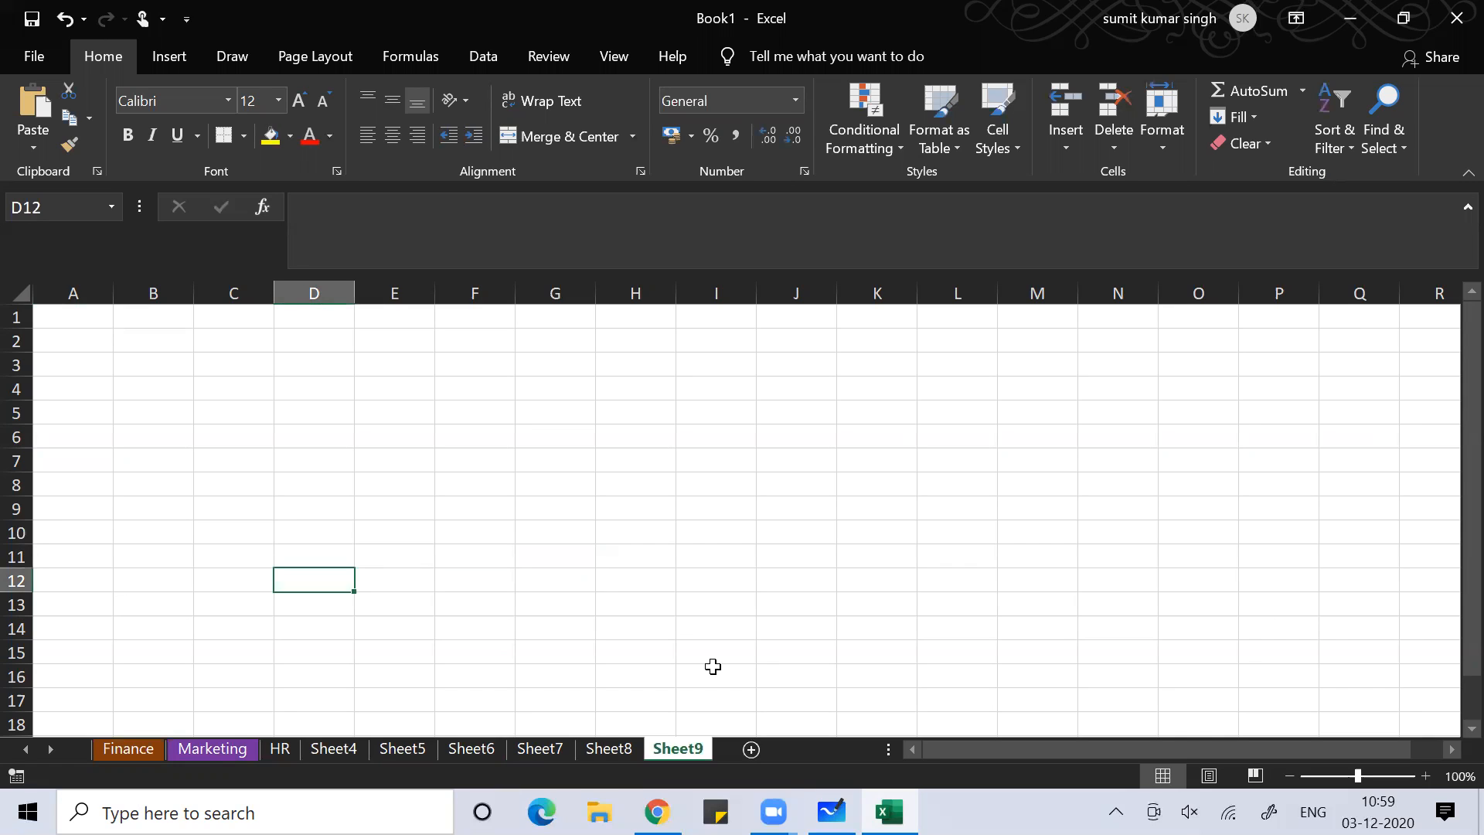
{"action": "key", "text": "ctrl+Page_Up"}
{"action": "key", "text": "ctrl+Page_Up"}
{"action": "key", "text": "ctrl+Page_Up"}
{"action": "key", "text": "ctrl+Page_Up"}
{"action": "key", "text": "ctrl+Page_Up"}
{"action": "key", "text": "ctrl+Page_Up"}
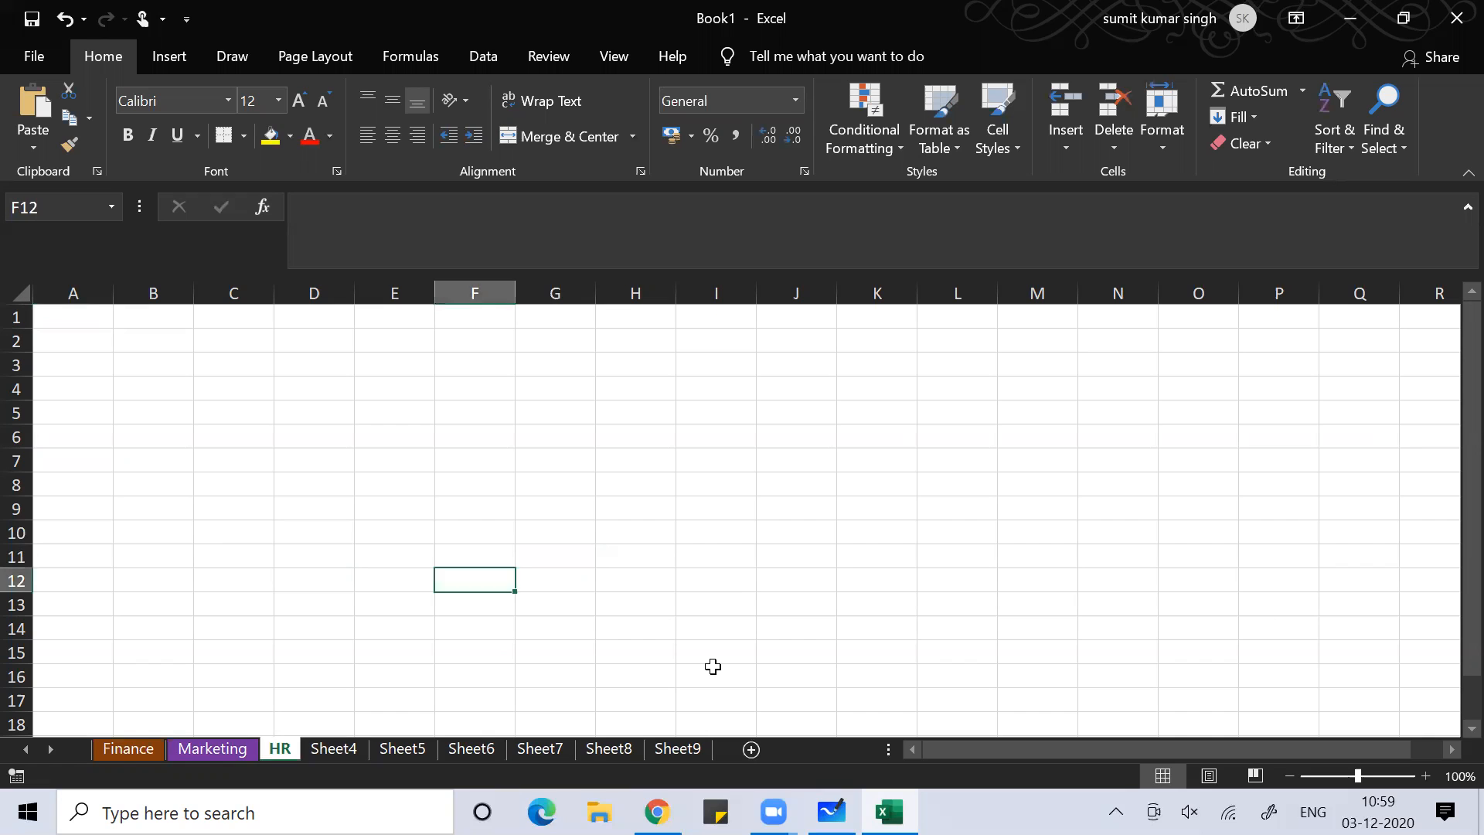
{"action": "key", "text": "ctrl+Page_Up"}
{"action": "key", "text": "ctrl+Page_Up"}
{"action": "key", "text": "alt+Tab"}
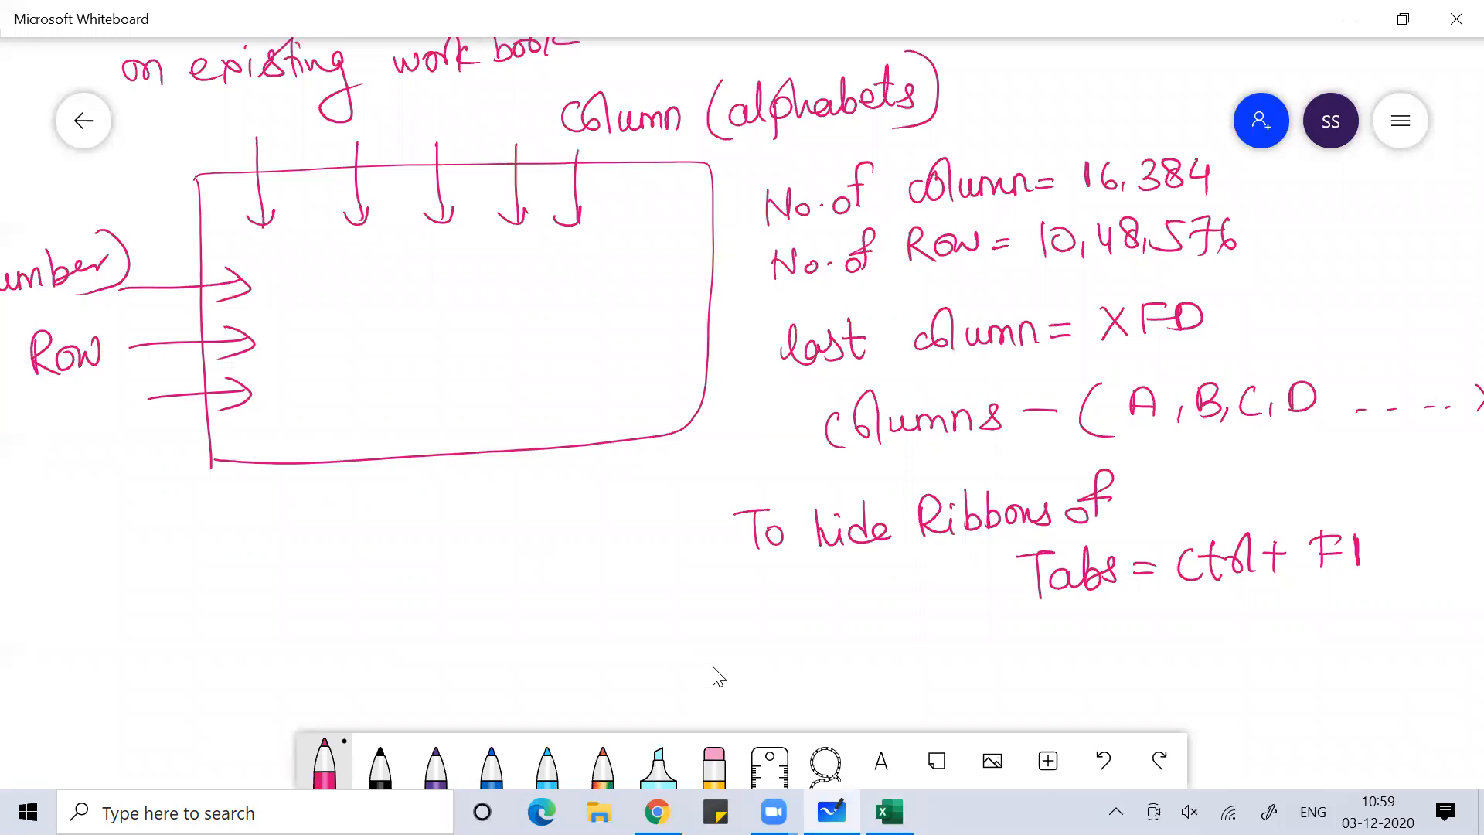
Handwrite the note 'To move from one sheet to another sheet =' on the whiteboard
{"action": "scroll", "coordinate": [718, 676], "scroll_direction": "down", "scroll_amount": 2}
{"action": "scroll", "coordinate": [718, 676], "scroll_direction": "right", "scroll_amount": 1}
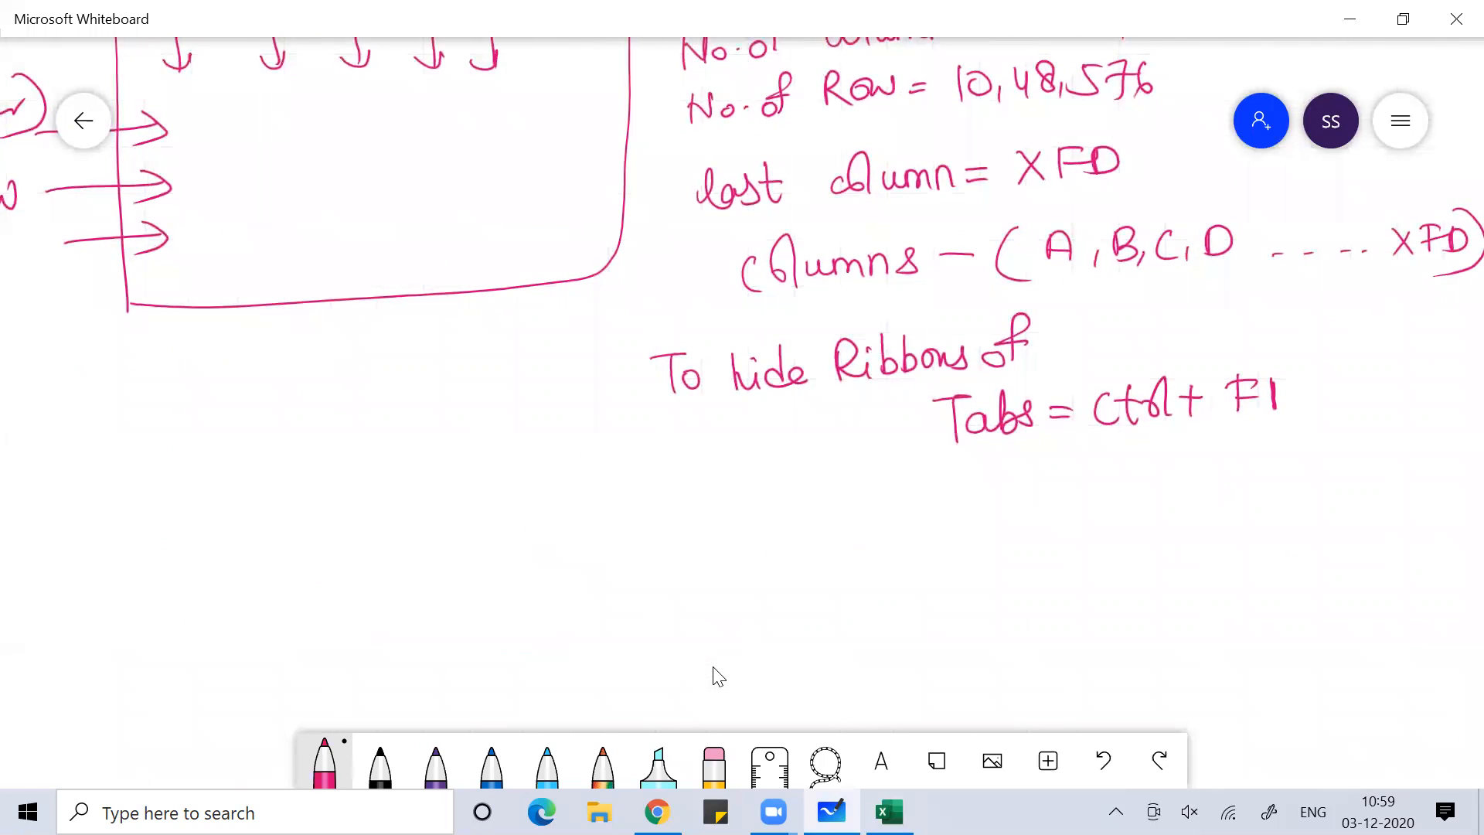
{"action": "left_click_drag", "start_coordinate": [575, 509], "coordinate": [613, 504]}
{"action": "mouse_move", "coordinate": [592, 508]}
{"action": "left_mouse_down"}
{"action": "mouse_move", "coordinate": [596, 545]}
{"action": "mouse_move", "coordinate": [610, 522]}
{"action": "mouse_move", "coordinate": [694, 529]}
{"action": "mouse_move", "coordinate": [728, 510]}
{"action": "mouse_move", "coordinate": [751, 530]}
{"action": "left_mouse_up"}
{"action": "left_click_drag", "start_coordinate": [811, 472], "coordinate": [801, 528]}
{"action": "left_click_drag", "start_coordinate": [780, 510], "coordinate": [829, 512]}
{"action": "mouse_move", "coordinate": [842, 512]}
{"action": "left_mouse_down"}
{"action": "mouse_move", "coordinate": [880, 528]}
{"action": "mouse_move", "coordinate": [996, 519]}
{"action": "left_mouse_up"}
{"action": "mouse_move", "coordinate": [707, 576]}
{"action": "left_mouse_down"}
{"action": "mouse_move", "coordinate": [688, 606]}
{"action": "mouse_move", "coordinate": [705, 595]}
{"action": "left_mouse_up"}
{"action": "mouse_move", "coordinate": [715, 568]}
{"action": "left_mouse_down"}
{"action": "mouse_move", "coordinate": [718, 602]}
{"action": "mouse_move", "coordinate": [773, 588]}
{"action": "left_mouse_up"}
{"action": "mouse_move", "coordinate": [787, 549]}
{"action": "left_mouse_down"}
{"action": "mouse_move", "coordinate": [794, 595]}
{"action": "mouse_move", "coordinate": [796, 570]}
{"action": "mouse_move", "coordinate": [846, 593]}
{"action": "left_mouse_up"}
{"action": "left_click_drag", "start_coordinate": [828, 573], "coordinate": [934, 589]}
{"action": "left_click_drag", "start_coordinate": [941, 588], "coordinate": [968, 579]}
{"action": "mouse_move", "coordinate": [990, 541]}
{"action": "left_mouse_down"}
{"action": "mouse_move", "coordinate": [988, 575]}
{"action": "mouse_move", "coordinate": [1005, 555]}
{"action": "left_mouse_up"}
{"action": "mouse_move", "coordinate": [1003, 552]}
{"action": "left_mouse_down"}
{"action": "mouse_move", "coordinate": [1026, 571]}
{"action": "mouse_move", "coordinate": [1042, 558]}
{"action": "left_mouse_up"}
{"action": "left_click_drag", "start_coordinate": [1040, 572], "coordinate": [1051, 553]}
{"action": "mouse_move", "coordinate": [877, 610]}
{"action": "left_mouse_down"}
{"action": "mouse_move", "coordinate": [854, 639]}
{"action": "mouse_move", "coordinate": [886, 639]}
{"action": "left_mouse_up"}
{"action": "left_click_drag", "start_coordinate": [888, 625], "coordinate": [927, 634]}
{"action": "left_click_drag", "start_coordinate": [937, 618], "coordinate": [959, 634]}
{"action": "left_click_drag", "start_coordinate": [946, 612], "coordinate": [1073, 598]}
Handwrite the shortcuts control + page up and control + page down after the equals sign
{"action": "left_click_drag", "start_coordinate": [1141, 543], "coordinate": [1141, 565]}
{"action": "left_click_drag", "start_coordinate": [1149, 546], "coordinate": [1171, 564]}
{"action": "mouse_move", "coordinate": [1186, 511]}
{"action": "left_mouse_down"}
{"action": "mouse_move", "coordinate": [1176, 566]}
{"action": "mouse_move", "coordinate": [1220, 533]}
{"action": "mouse_move", "coordinate": [1239, 553]}
{"action": "mouse_move", "coordinate": [1287, 532]}
{"action": "left_mouse_up"}
{"action": "mouse_move", "coordinate": [1271, 522]}
{"action": "left_mouse_down"}
{"action": "mouse_move", "coordinate": [1271, 556]}
{"action": "mouse_move", "coordinate": [1300, 567]}
{"action": "left_mouse_up"}
{"action": "mouse_move", "coordinate": [1298, 533]}
{"action": "left_mouse_down"}
{"action": "mouse_move", "coordinate": [1341, 543]}
{"action": "mouse_move", "coordinate": [1349, 566]}
{"action": "mouse_move", "coordinate": [1427, 544]}
{"action": "mouse_move", "coordinate": [1440, 568]}
{"action": "left_mouse_up"}
{"action": "left_click_drag", "start_coordinate": [1440, 533], "coordinate": [1463, 534]}
{"action": "mouse_move", "coordinate": [1153, 606]}
{"action": "left_mouse_down"}
{"action": "mouse_move", "coordinate": [1147, 635]}
{"action": "mouse_move", "coordinate": [1207, 630]}
{"action": "left_mouse_up"}
{"action": "mouse_move", "coordinate": [1213, 584]}
{"action": "left_mouse_down"}
{"action": "mouse_move", "coordinate": [1217, 629]}
{"action": "mouse_move", "coordinate": [1268, 626]}
{"action": "left_mouse_up"}
{"action": "mouse_move", "coordinate": [1276, 610]}
{"action": "left_mouse_down"}
{"action": "mouse_move", "coordinate": [1303, 606]}
{"action": "mouse_move", "coordinate": [1289, 631]}
{"action": "mouse_move", "coordinate": [1349, 610]}
{"action": "mouse_move", "coordinate": [1391, 623]}
{"action": "mouse_move", "coordinate": [1395, 659]}
{"action": "mouse_move", "coordinate": [1425, 610]}
{"action": "left_mouse_up"}
{"action": "scroll", "coordinate": [719, 677], "scroll_direction": "right", "scroll_amount": 3}
{"action": "scroll", "coordinate": [719, 677], "scroll_direction": "down", "scroll_amount": 1}
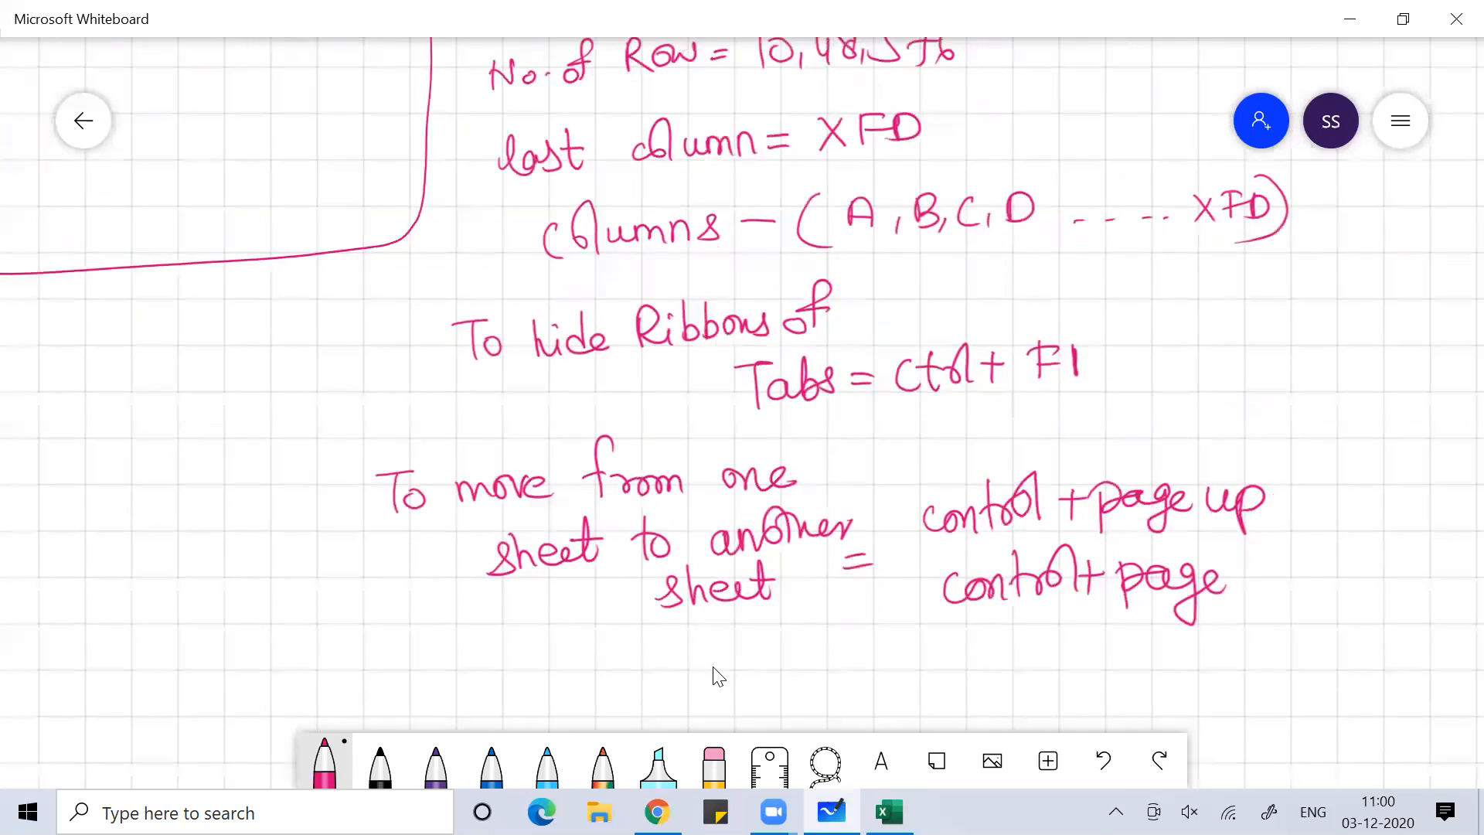
{"action": "mouse_move", "coordinate": [1235, 558]}
{"action": "left_mouse_down"}
{"action": "mouse_move", "coordinate": [1239, 575]}
{"action": "mouse_move", "coordinate": [1295, 550]}
{"action": "mouse_move", "coordinate": [1326, 572]}
{"action": "left_mouse_up"}
Start a bracketed sheet 1 example beneath the shortcuts
{"action": "mouse_move", "coordinate": [1036, 632]}
{"action": "left_mouse_down"}
{"action": "mouse_move", "coordinate": [1017, 685]}
{"action": "mouse_move", "coordinate": [1053, 657]}
{"action": "mouse_move", "coordinate": [1050, 674]}
{"action": "left_mouse_up"}
{"action": "mouse_move", "coordinate": [1085, 623]}
{"action": "left_mouse_down"}
{"action": "mouse_move", "coordinate": [1076, 672]}
{"action": "mouse_move", "coordinate": [1096, 671]}
{"action": "left_mouse_up"}
{"action": "left_click_drag", "start_coordinate": [1101, 658], "coordinate": [1153, 666]}
{"action": "mouse_move", "coordinate": [1151, 624]}
{"action": "left_mouse_down"}
{"action": "mouse_move", "coordinate": [1155, 667]}
{"action": "mouse_move", "coordinate": [1164, 632]}
{"action": "left_mouse_up"}
{"action": "mouse_move", "coordinate": [1181, 633]}
{"action": "left_mouse_down"}
{"action": "mouse_move", "coordinate": [1197, 661]}
{"action": "mouse_move", "coordinate": [1254, 638]}
{"action": "left_mouse_up"}
{"action": "left_click_drag", "start_coordinate": [1263, 640], "coordinate": [1337, 654]}
{"action": "left_click_drag", "start_coordinate": [1337, 649], "coordinate": [1381, 648]}
{"action": "mouse_move", "coordinate": [1382, 637]}
{"action": "left_mouse_down"}
{"action": "mouse_move", "coordinate": [1431, 640]}
{"action": "mouse_move", "coordinate": [1416, 673]}
{"action": "left_mouse_up"}
{"action": "scroll", "coordinate": [718, 676], "scroll_direction": "right", "scroll_amount": 3}
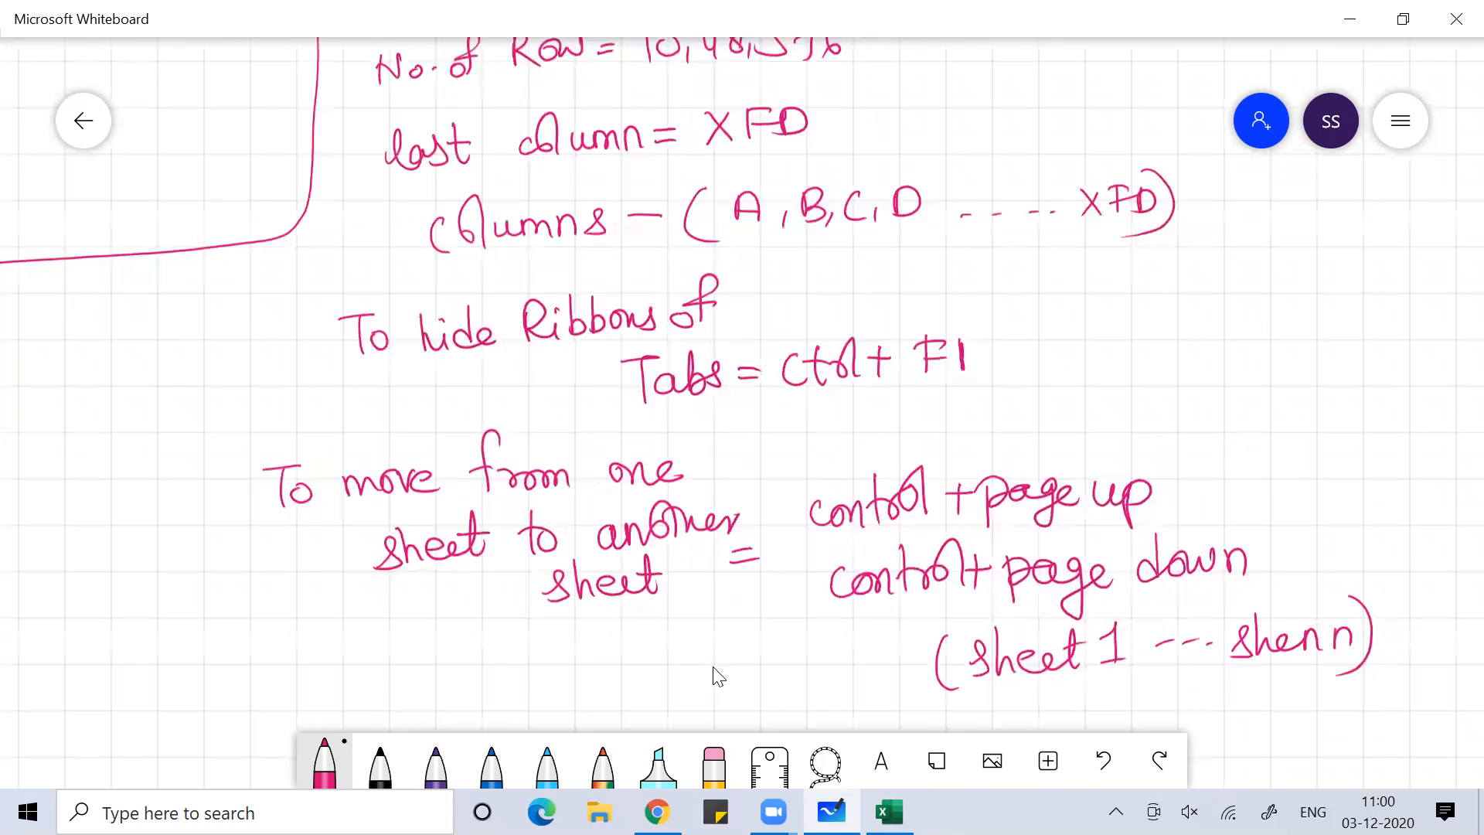
Write '(sheet n – sheet 1)' after page up, underline it, and return to Excel
{"action": "mouse_move", "coordinate": [1045, 458]}
{"action": "left_mouse_down"}
{"action": "mouse_move", "coordinate": [1031, 516]}
{"action": "mouse_move", "coordinate": [1128, 499]}
{"action": "left_mouse_up"}
{"action": "mouse_move", "coordinate": [1141, 449]}
{"action": "left_mouse_down"}
{"action": "mouse_move", "coordinate": [1150, 489]}
{"action": "mouse_move", "coordinate": [1154, 472]}
{"action": "left_mouse_up"}
{"action": "mouse_move", "coordinate": [1163, 466]}
{"action": "left_mouse_down"}
{"action": "mouse_move", "coordinate": [1164, 489]}
{"action": "mouse_move", "coordinate": [1180, 489]}
{"action": "left_mouse_up"}
{"action": "mouse_move", "coordinate": [1216, 471]}
{"action": "left_mouse_down"}
{"action": "mouse_move", "coordinate": [1285, 458]}
{"action": "mouse_move", "coordinate": [1287, 487]}
{"action": "left_mouse_up"}
{"action": "mouse_move", "coordinate": [1293, 445]}
{"action": "left_mouse_down"}
{"action": "mouse_move", "coordinate": [1308, 486]}
{"action": "mouse_move", "coordinate": [1404, 473]}
{"action": "left_mouse_up"}
{"action": "left_click", "coordinate": [1362, 477]}
{"action": "left_click_drag", "start_coordinate": [1387, 427], "coordinate": [1347, 501]}
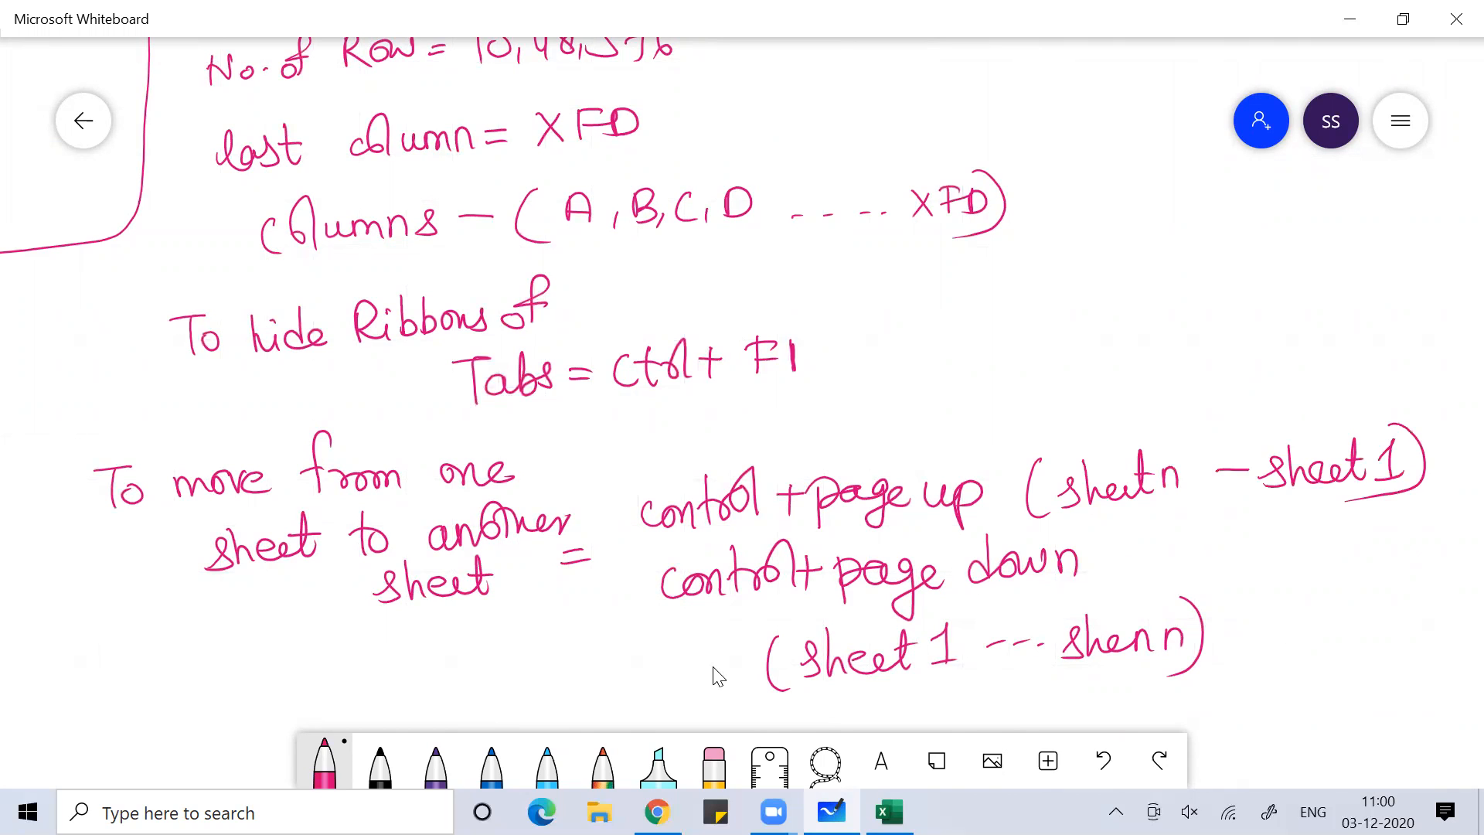
{"action": "key", "text": "alt+Tab"}
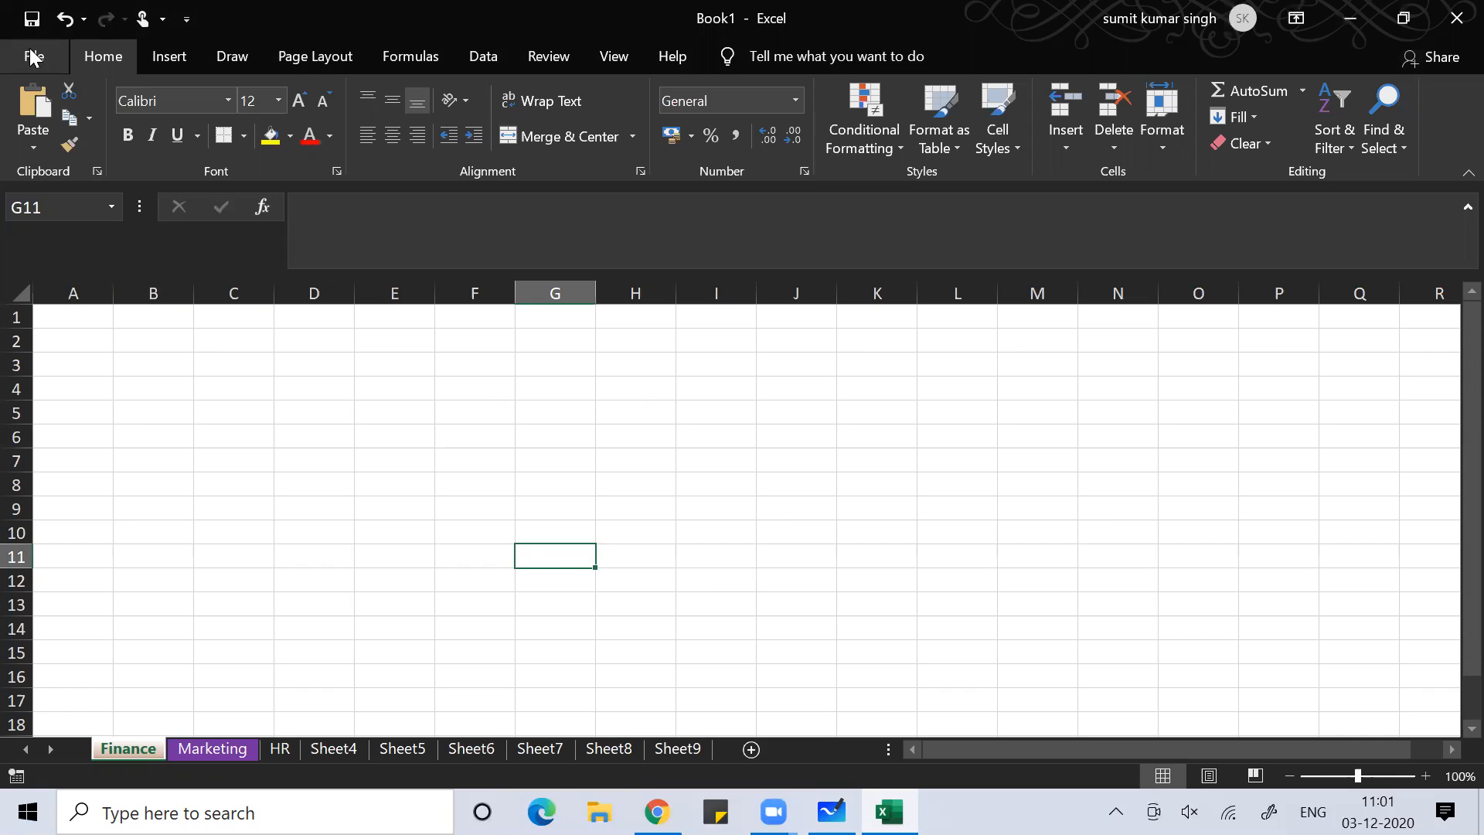
Open the File backstage from cell C8 using the Alt, F KeyTips
{"action": "left_click", "coordinate": [238, 477]}
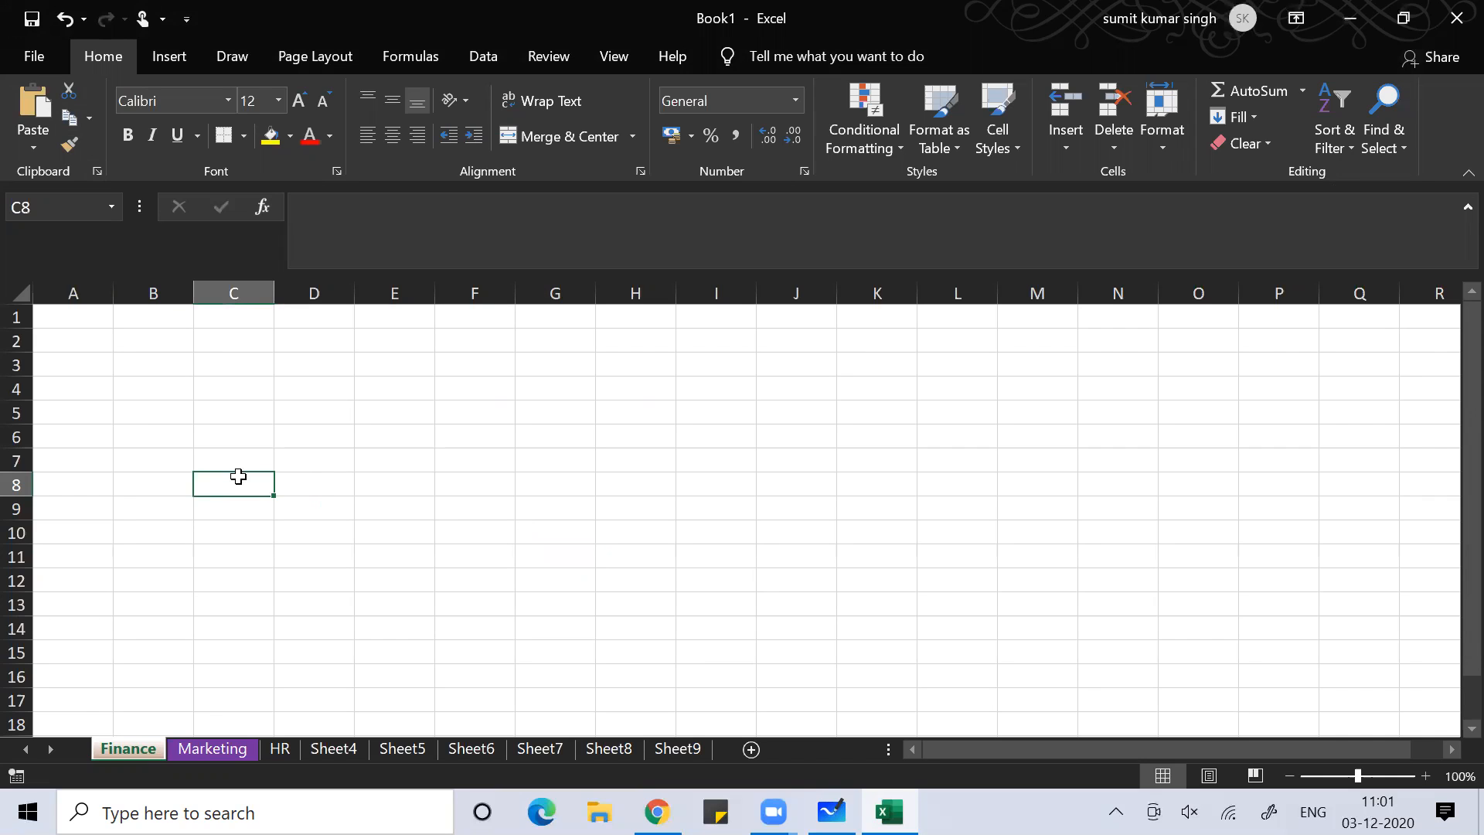
{"action": "key", "text": "alt"}
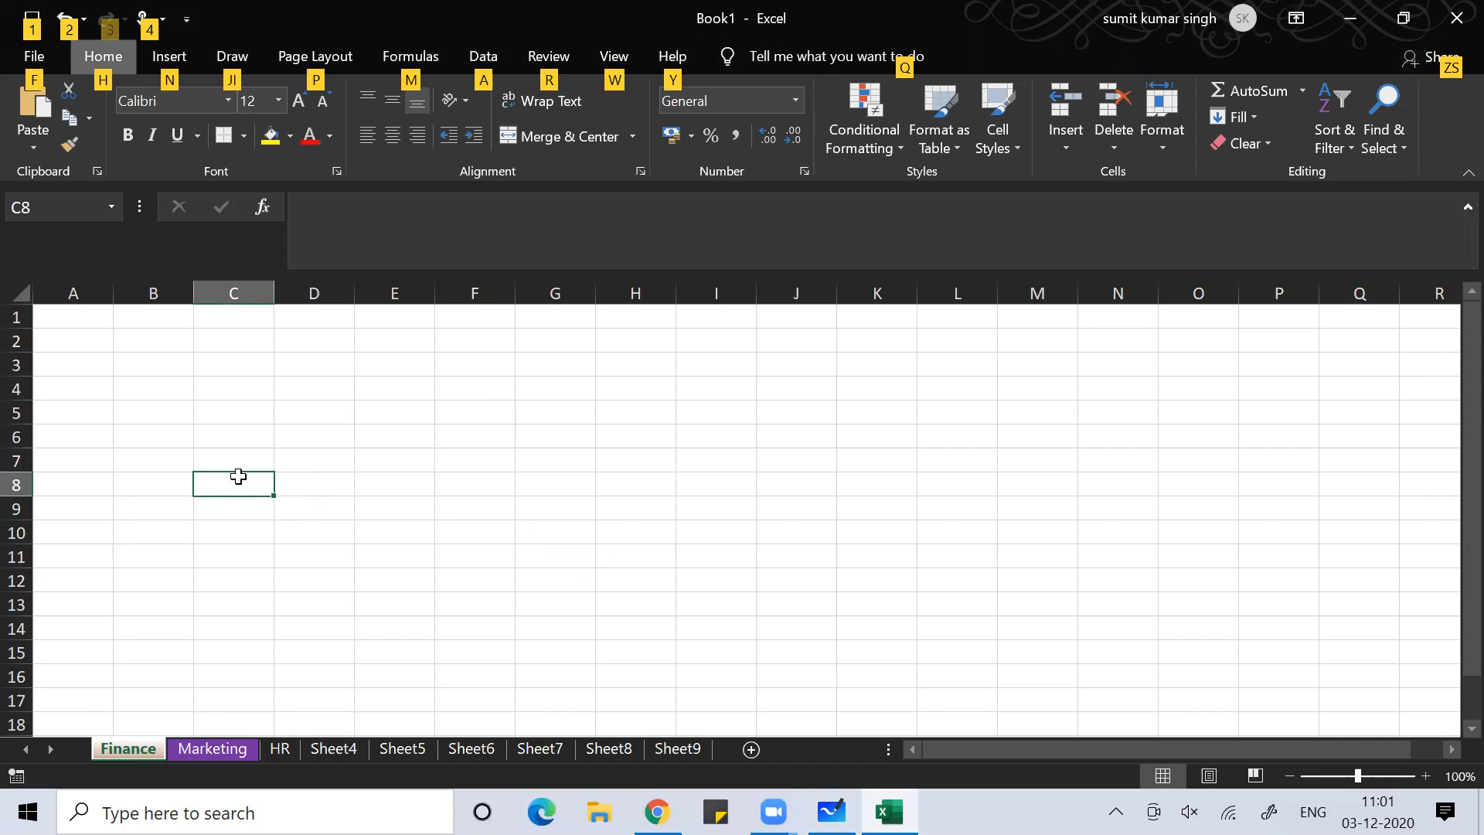
{"action": "key", "text": "f"}
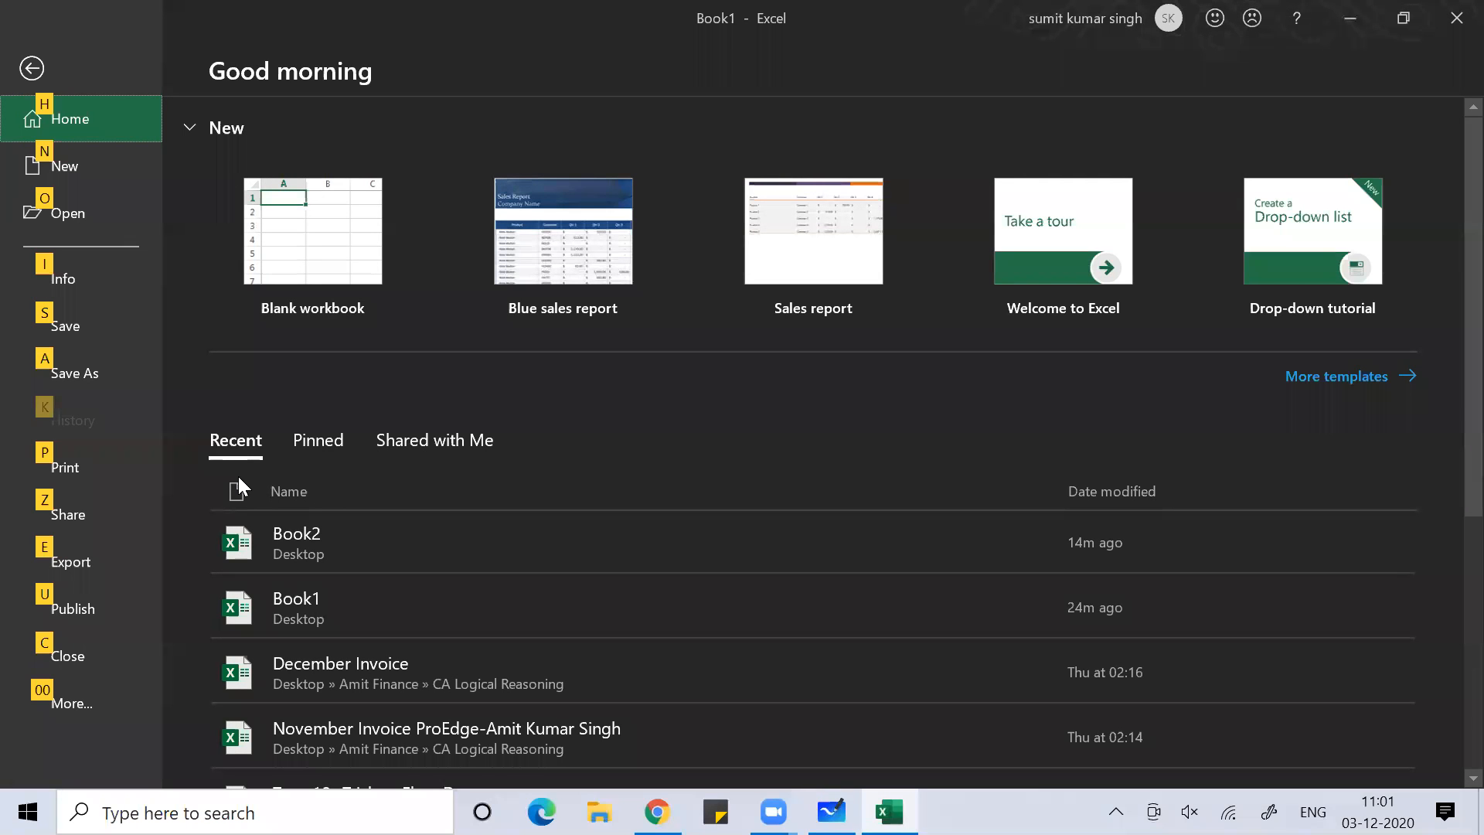
Open Excel Options from the backstage More... list using the keyboard
{"action": "key", "text": "0"}
{"action": "key", "text": "0"}
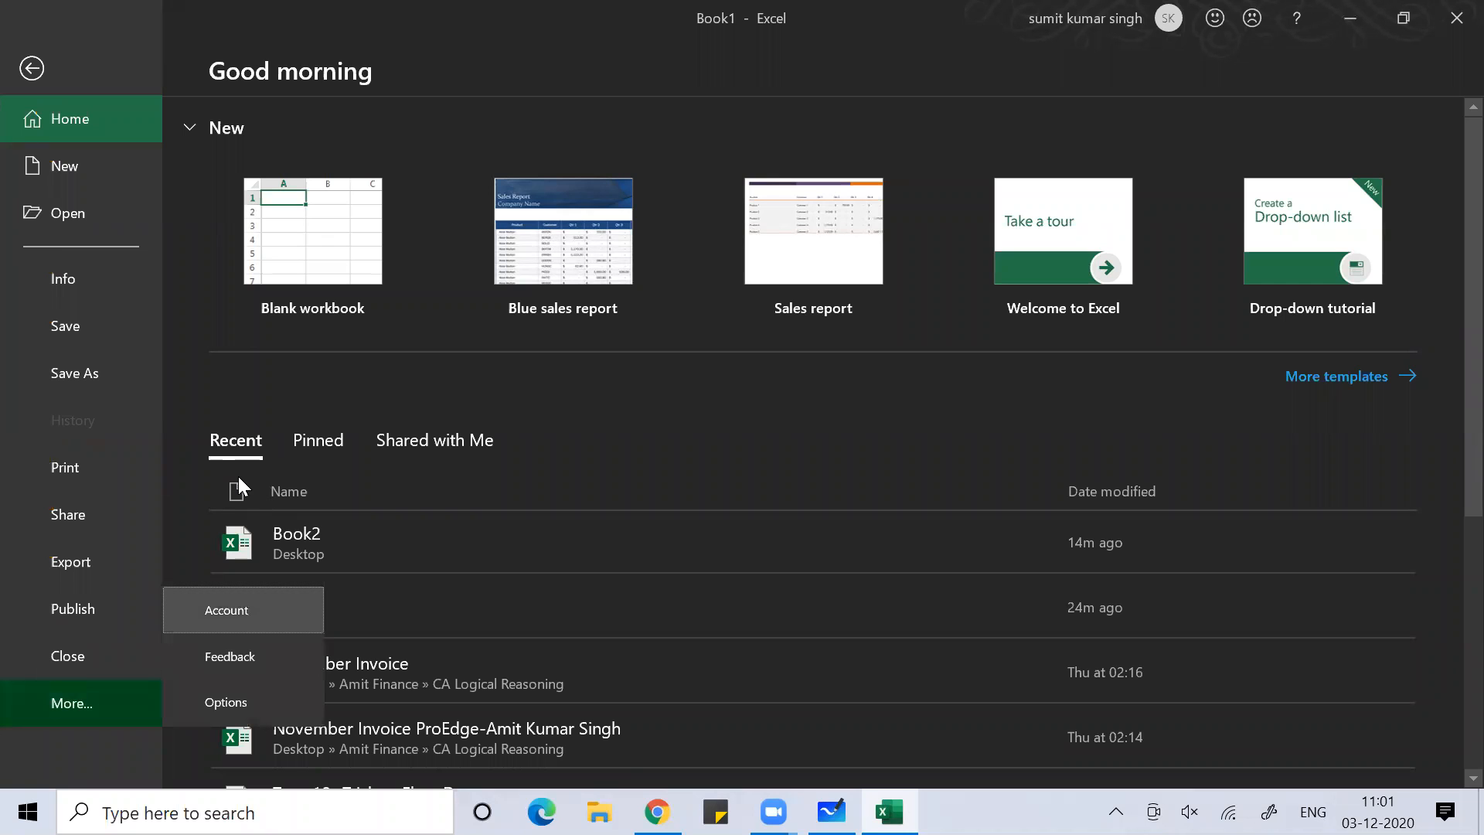
{"action": "key", "text": "Down"}
{"action": "key", "text": "Down"}
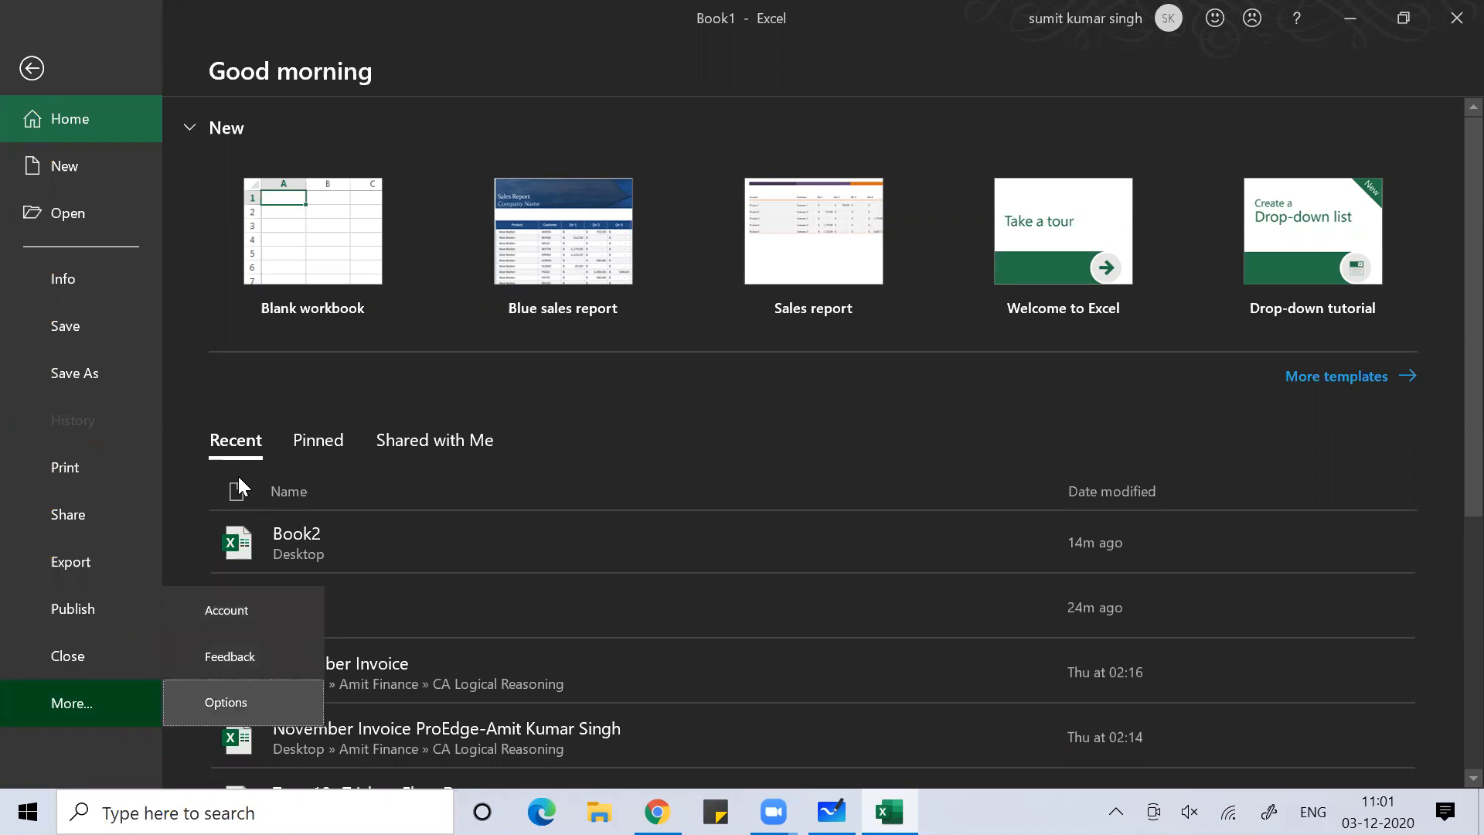
{"action": "key", "text": "Return"}
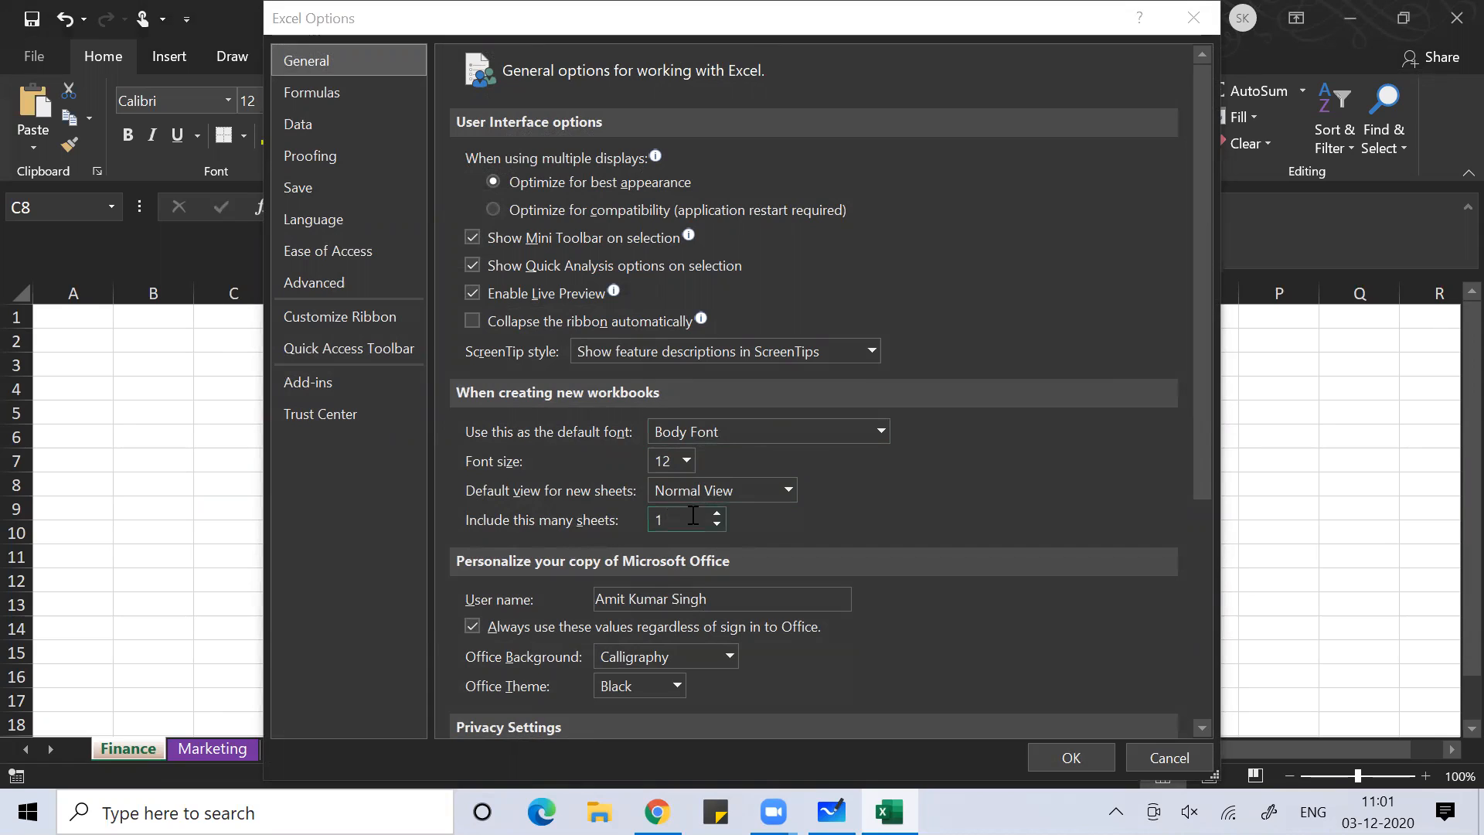
Set new workbooks to include 6 sheets and the Office Theme to White, then confirm
{"action": "left_click", "coordinate": [719, 513]}
{"action": "left_click", "coordinate": [719, 513]}
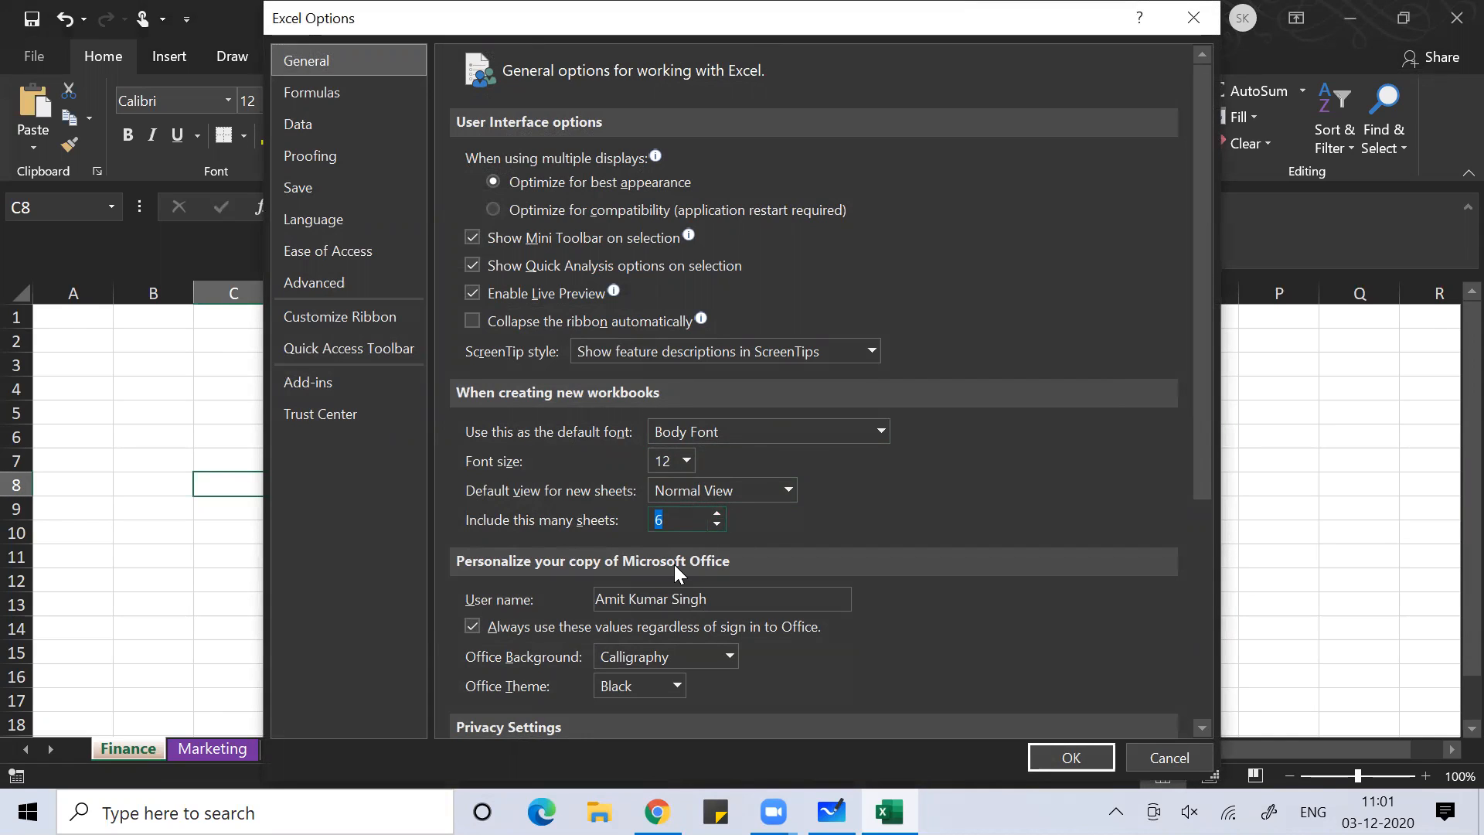
{"action": "left_click", "coordinate": [961, 107]}
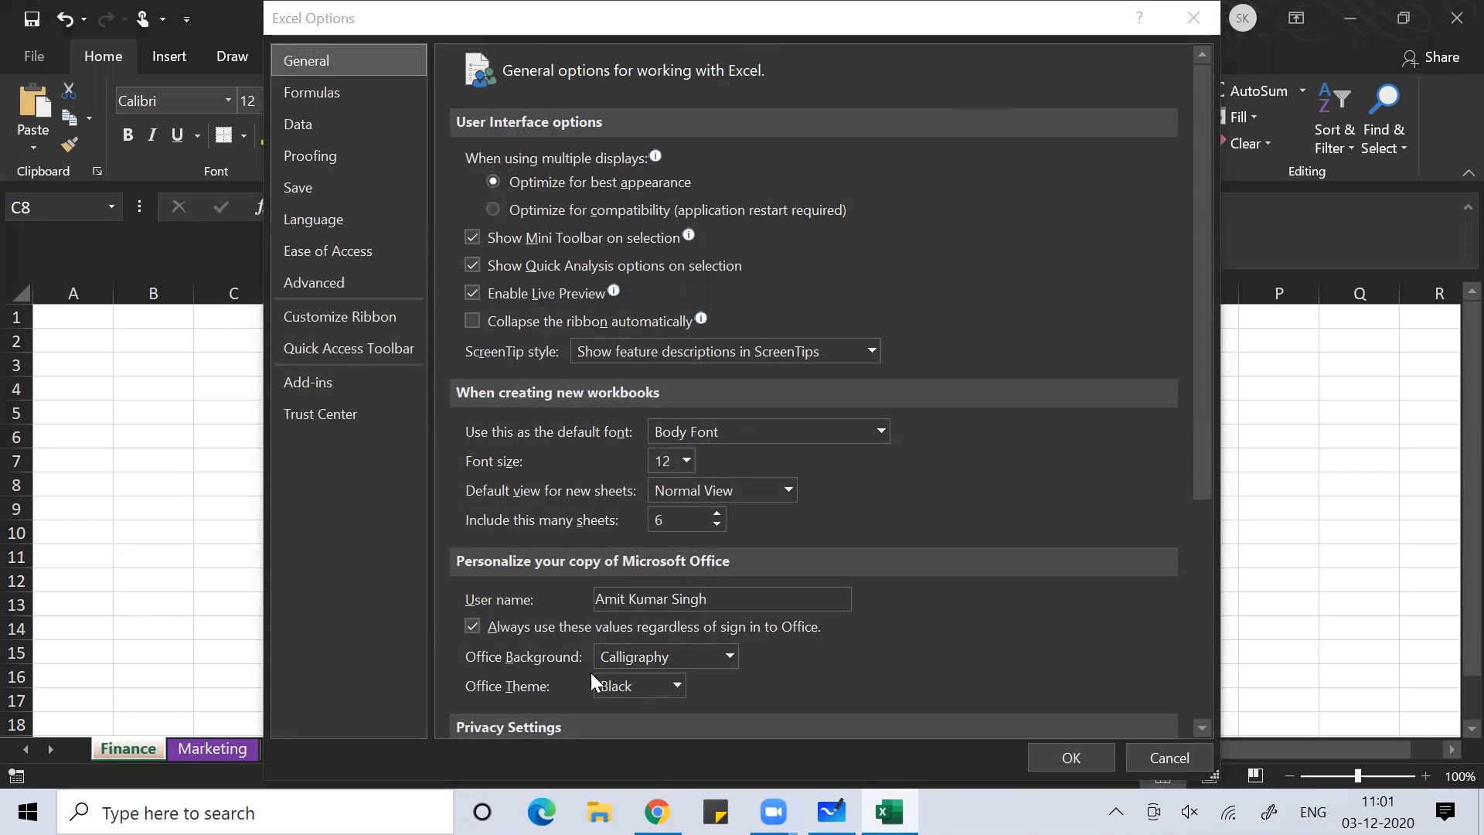
{"action": "left_click", "coordinate": [679, 687]}
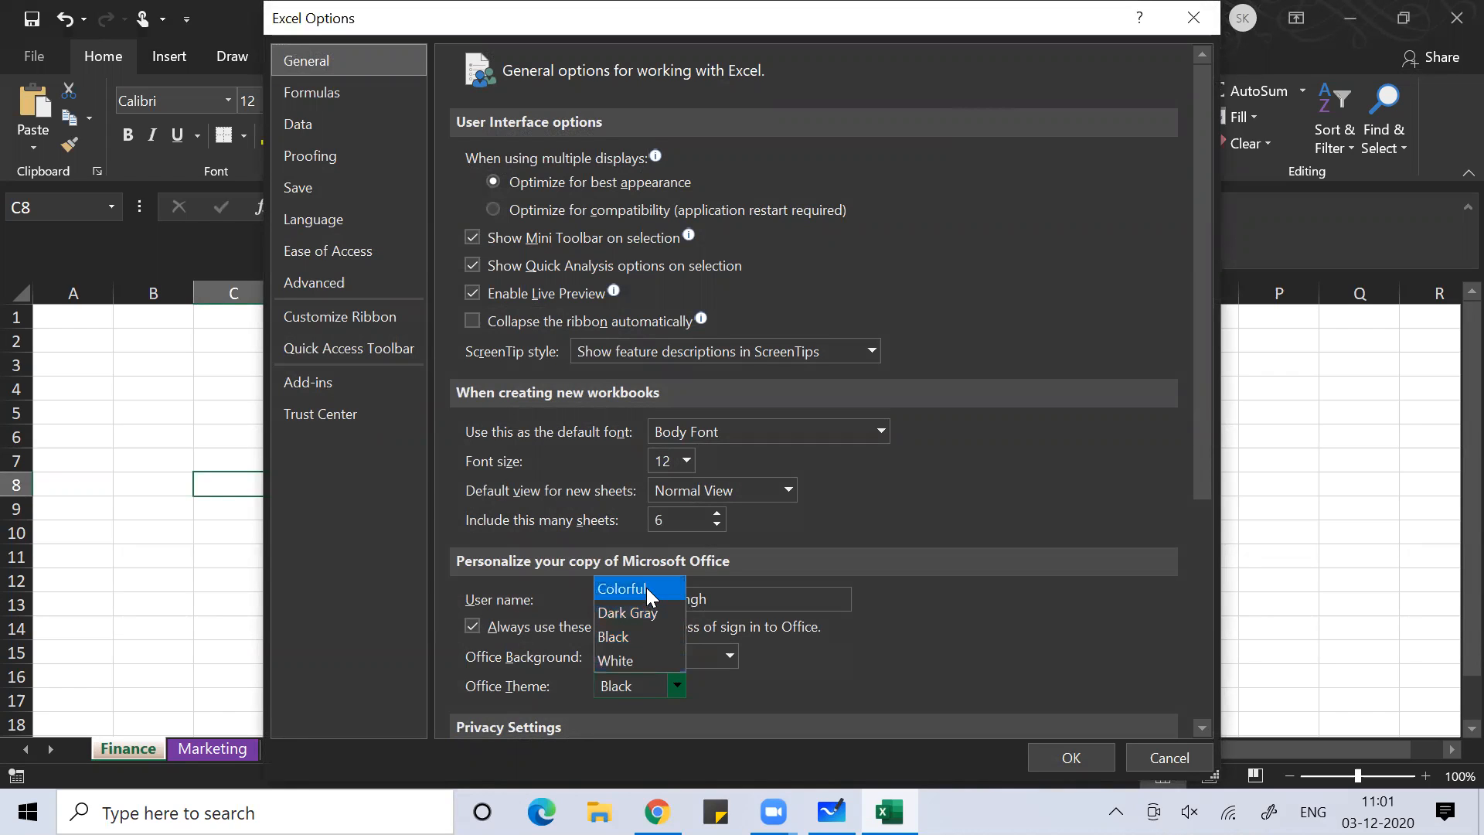
{"action": "left_click", "coordinate": [644, 655]}
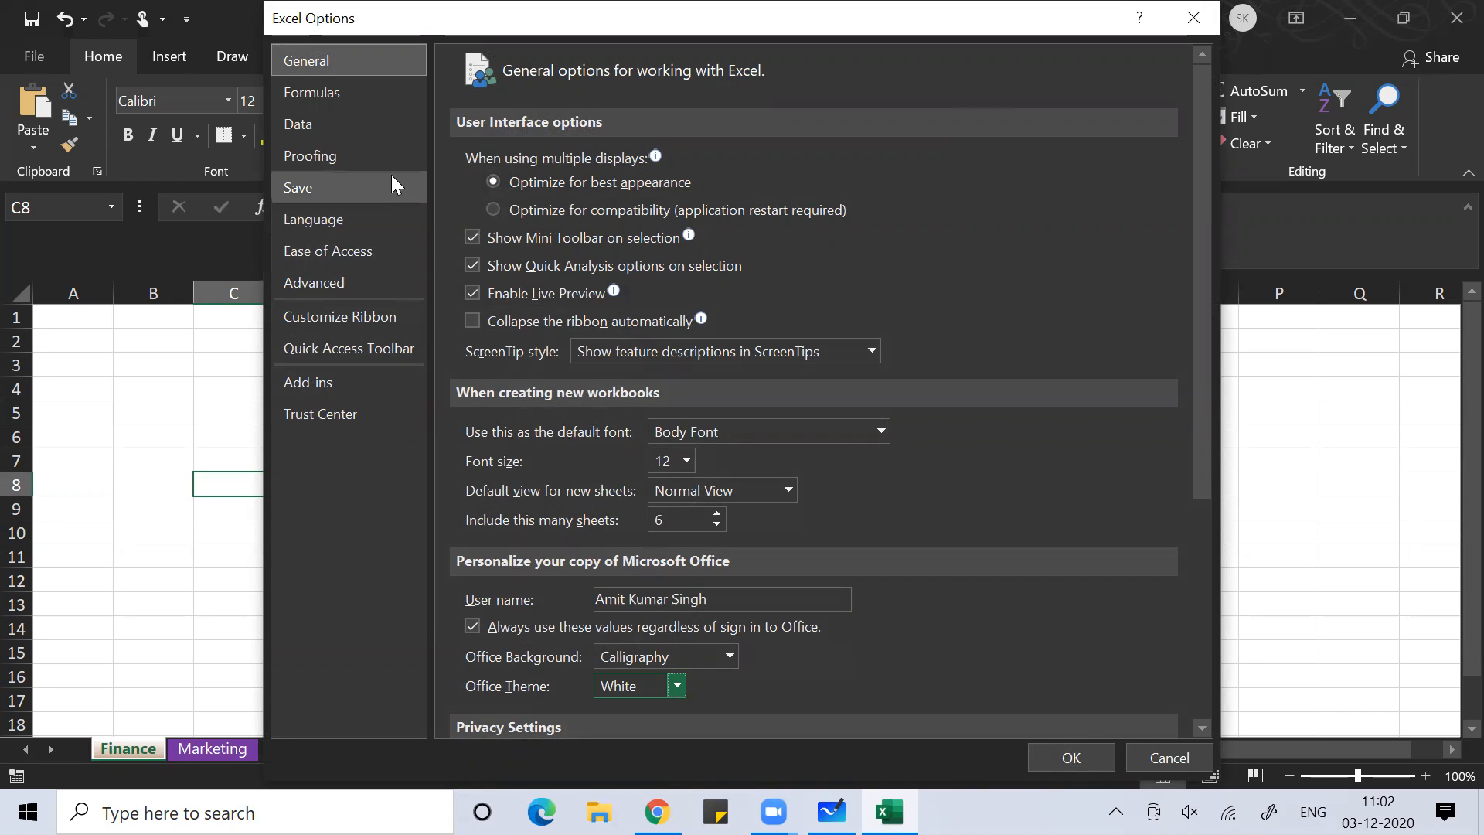
{"action": "left_click", "coordinate": [1068, 759]}
{"action": "left_click", "coordinate": [1079, 582]}
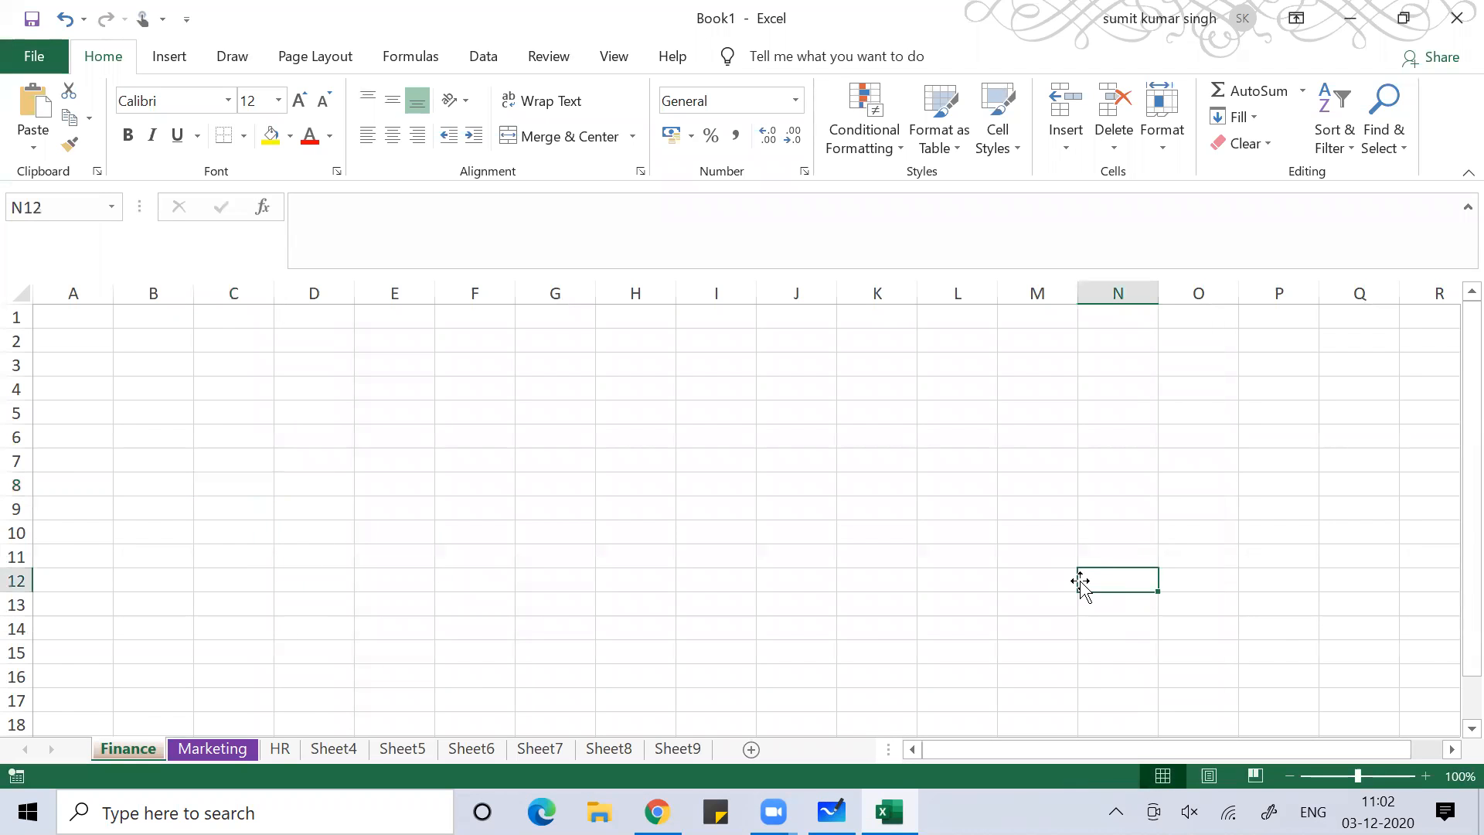
Create the new workbook Book3 with Ctrl+N and open its File backstage More... list
{"action": "left_click", "coordinate": [560, 601]}
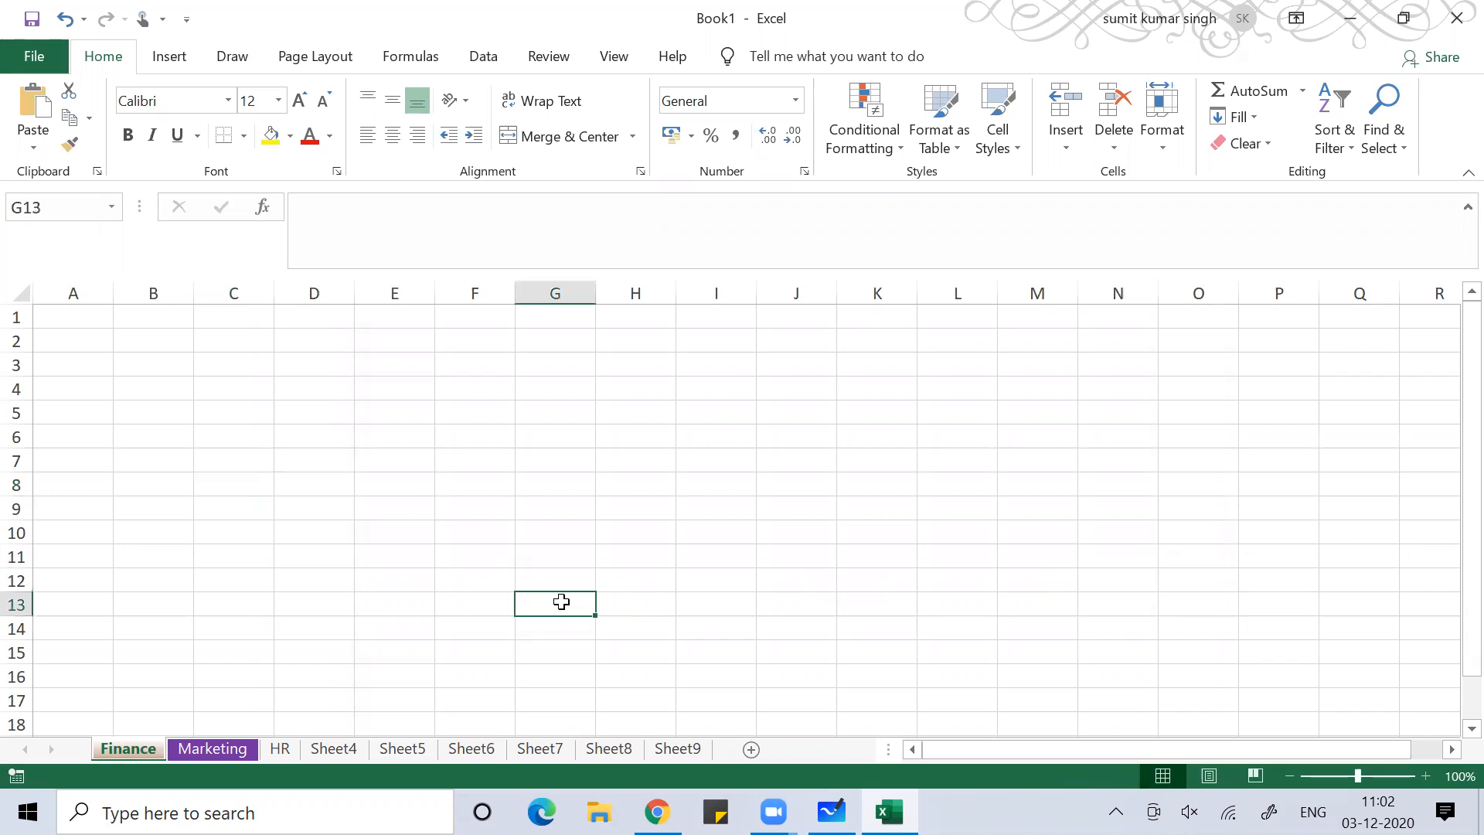
{"action": "key", "text": "ctrl+n"}
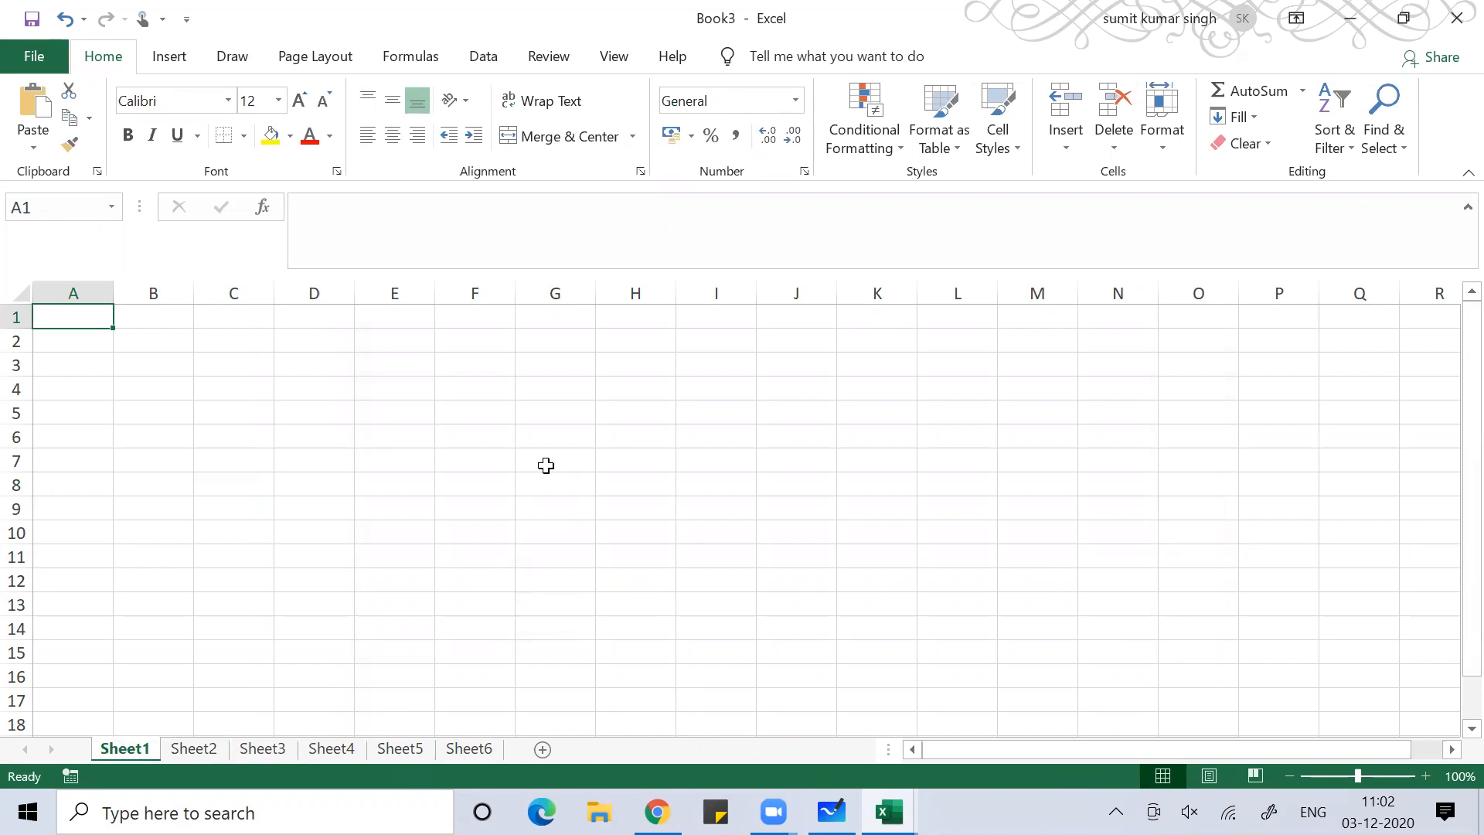
{"action": "key", "text": "alt"}
{"action": "key", "text": "f"}
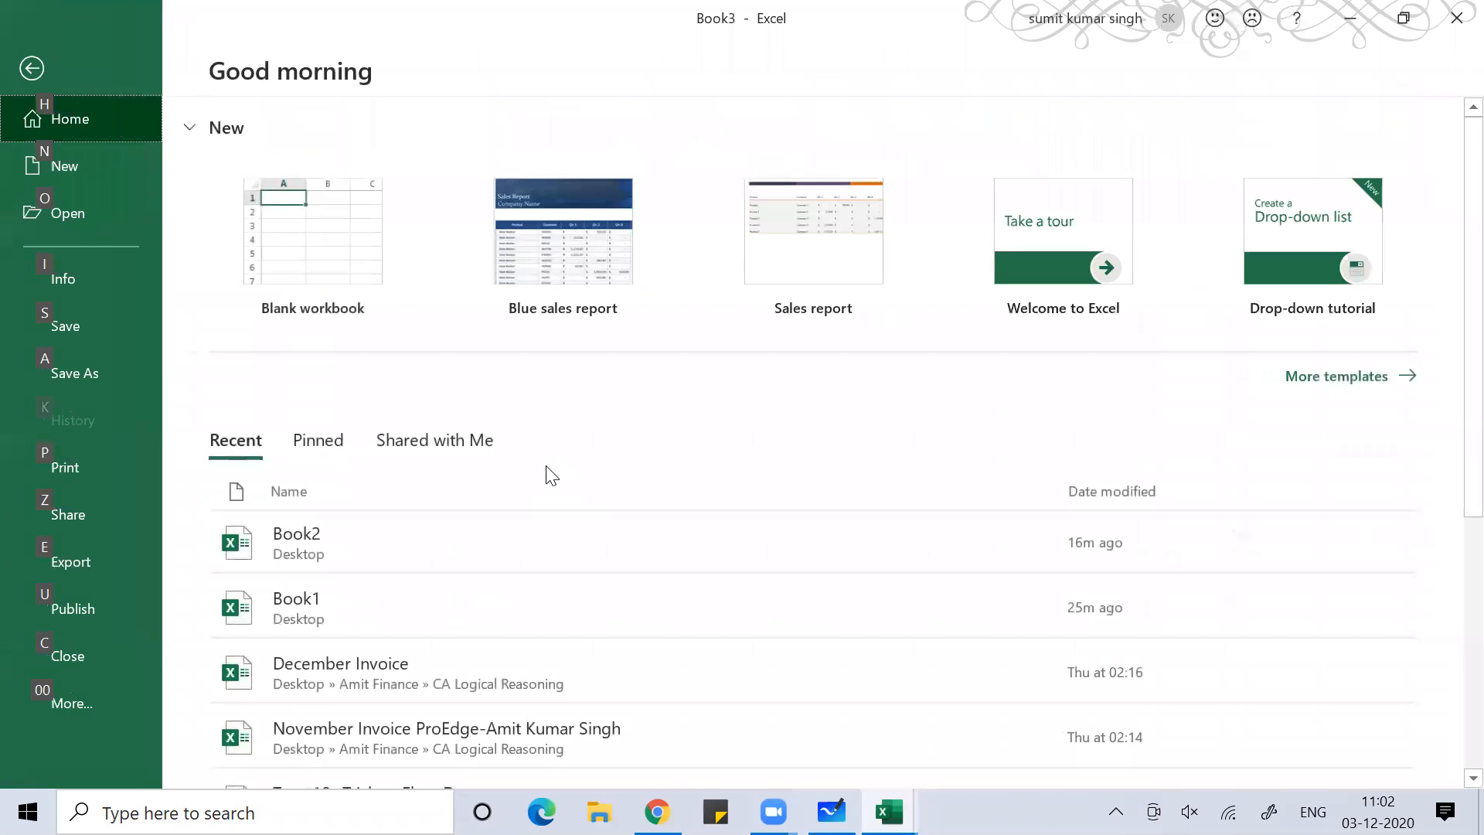
{"action": "key", "text": "0"}
{"action": "key", "text": "0"}
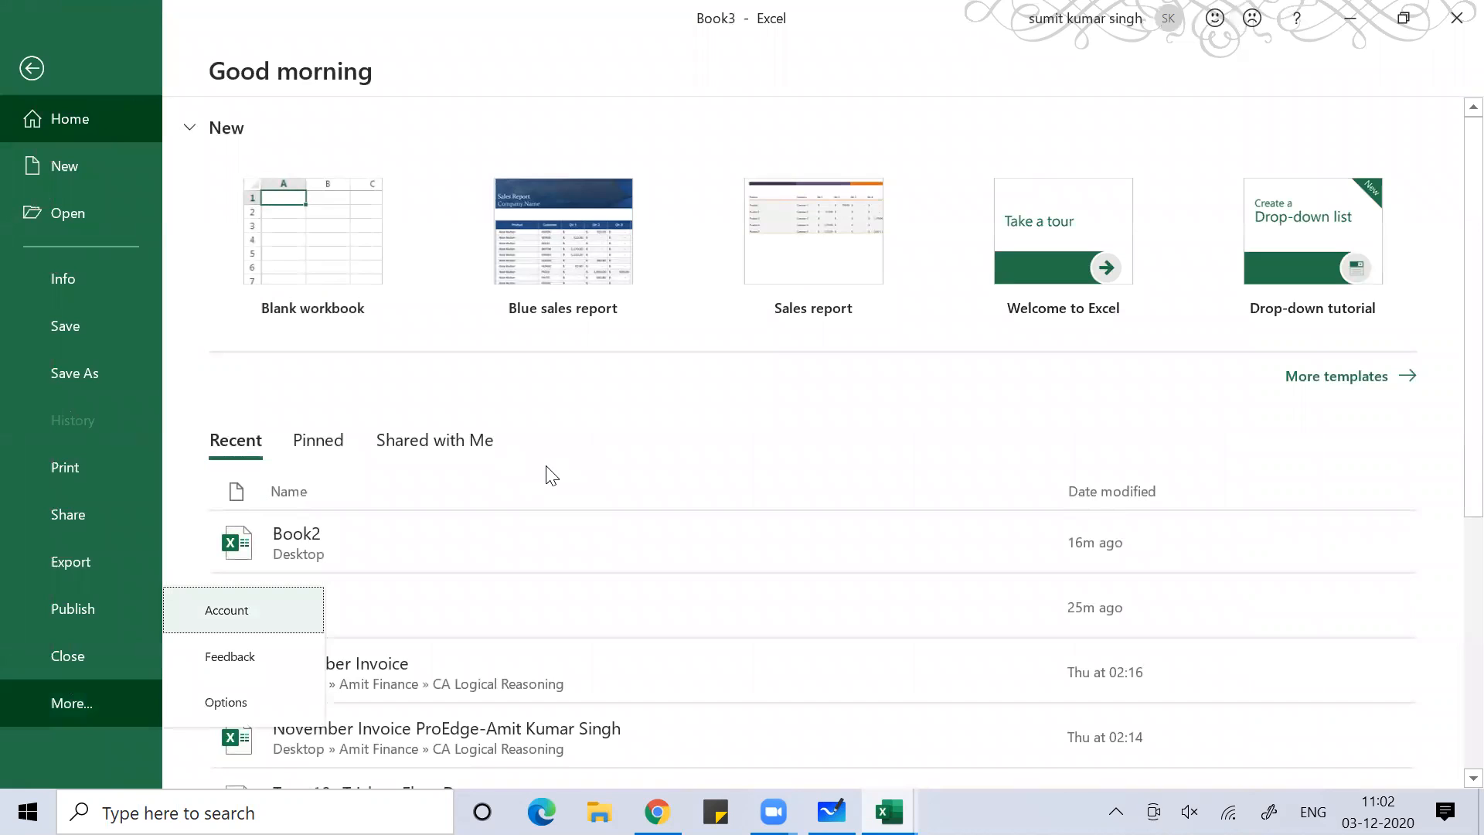
Reopen Excel Options and go to the Customize Ribbon page
{"action": "key", "text": "Down"}
{"action": "key", "text": "Down"}
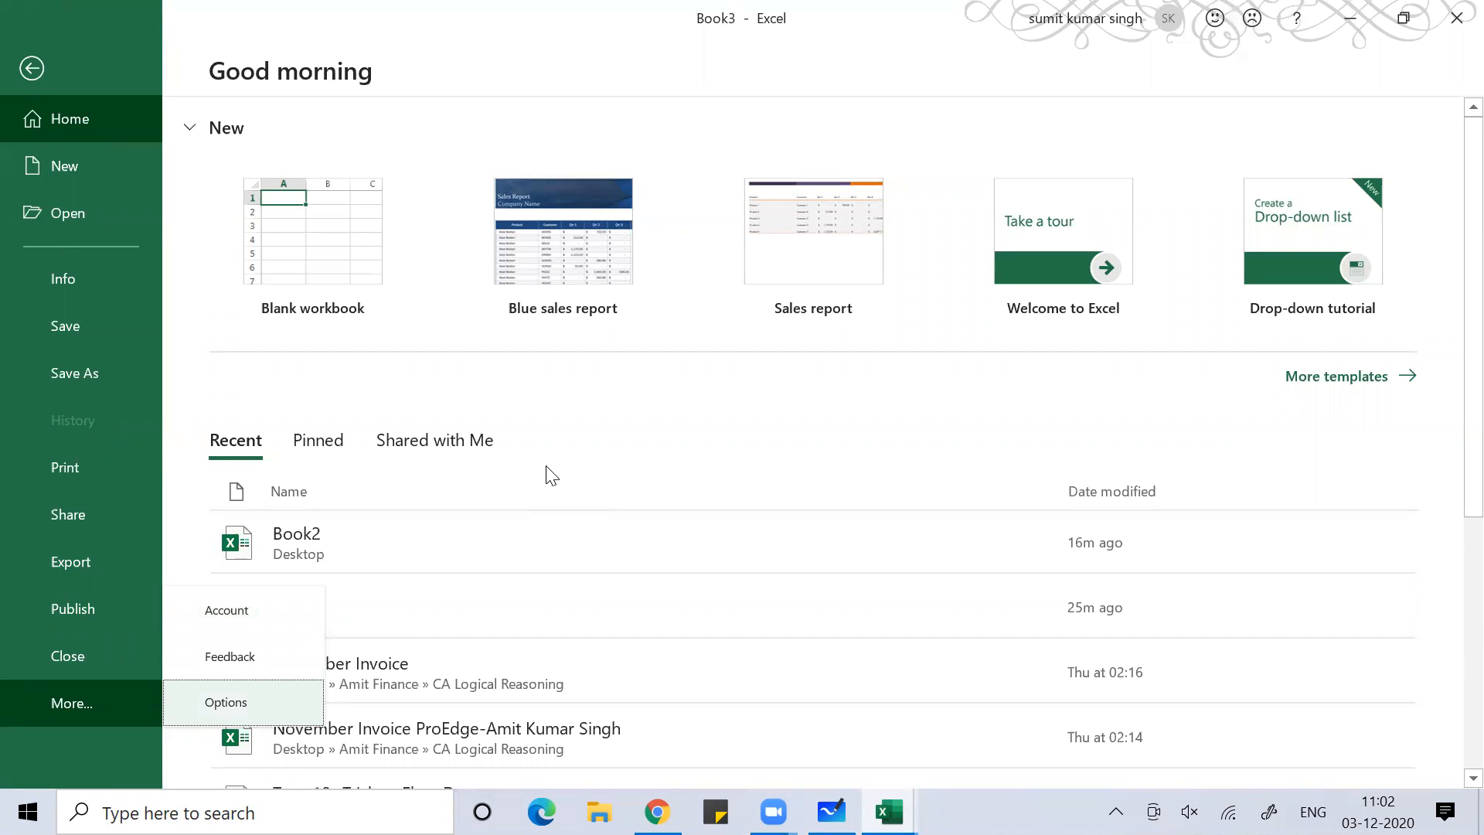
{"action": "key", "text": "Return"}
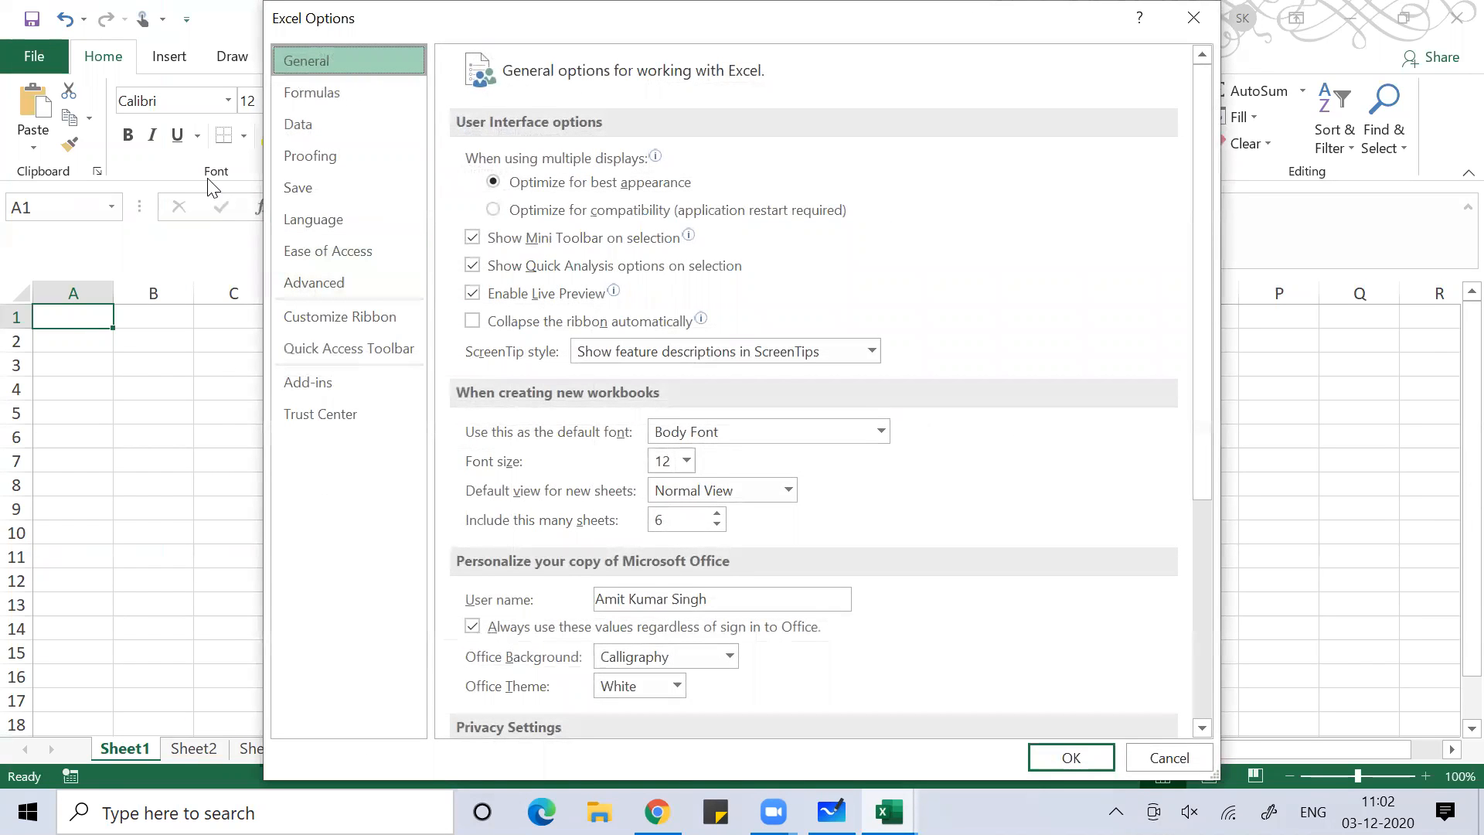
{"action": "key", "text": "Down"}
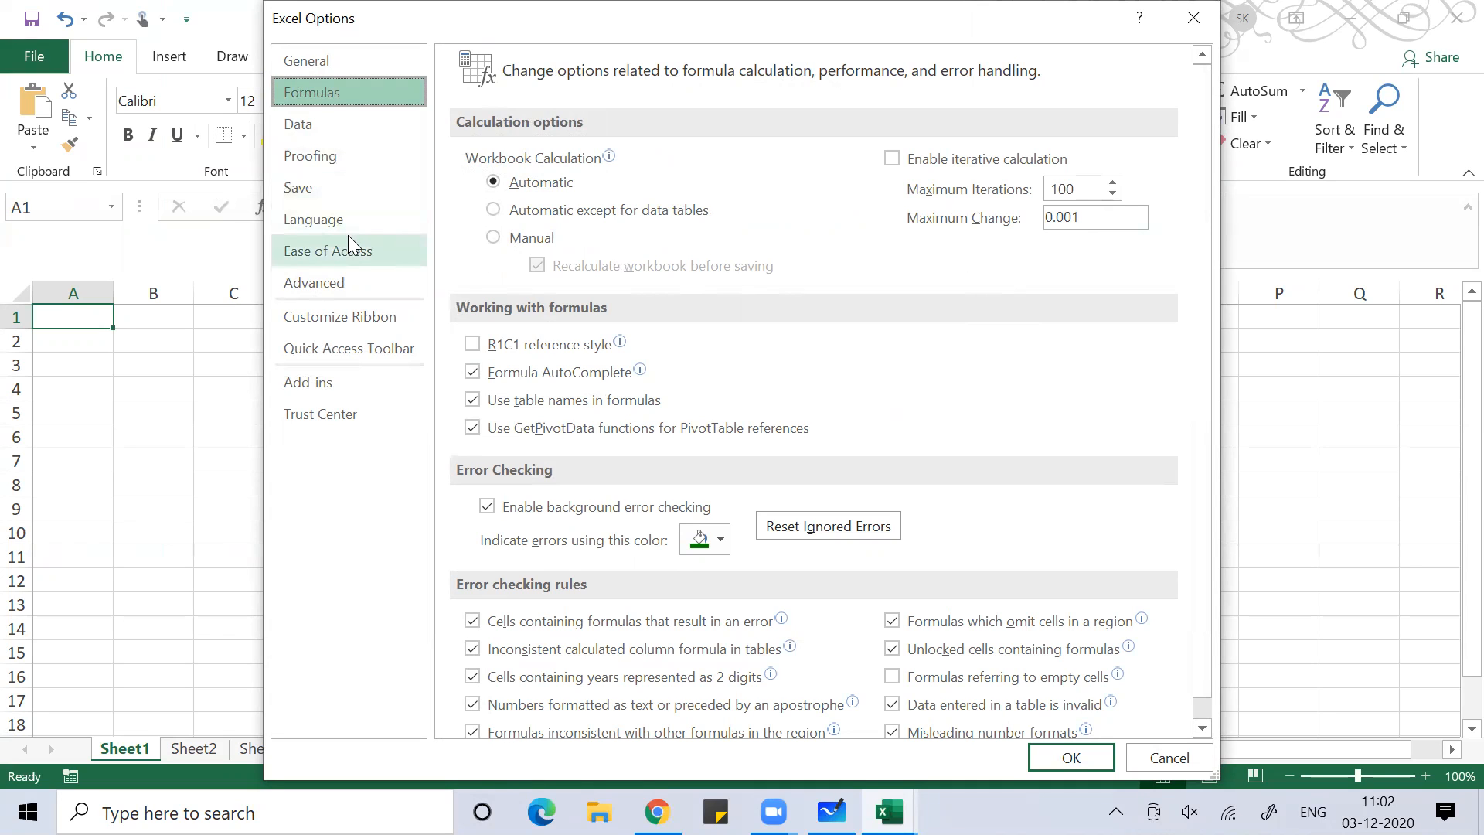
{"action": "left_click", "coordinate": [346, 314]}
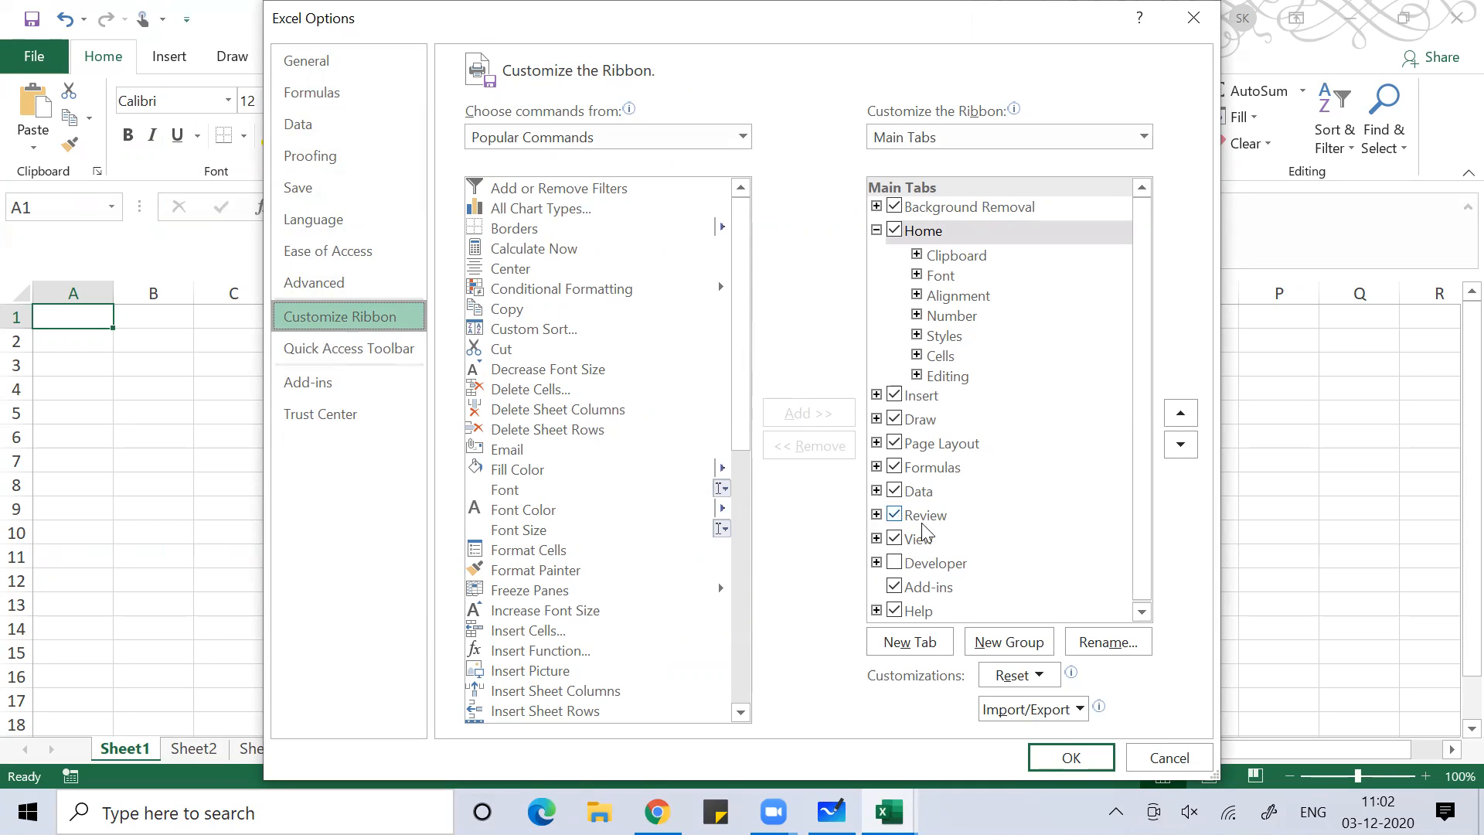
Add a new custom ribbon tab and rename it with the user's full name
{"action": "left_click", "coordinate": [931, 646]}
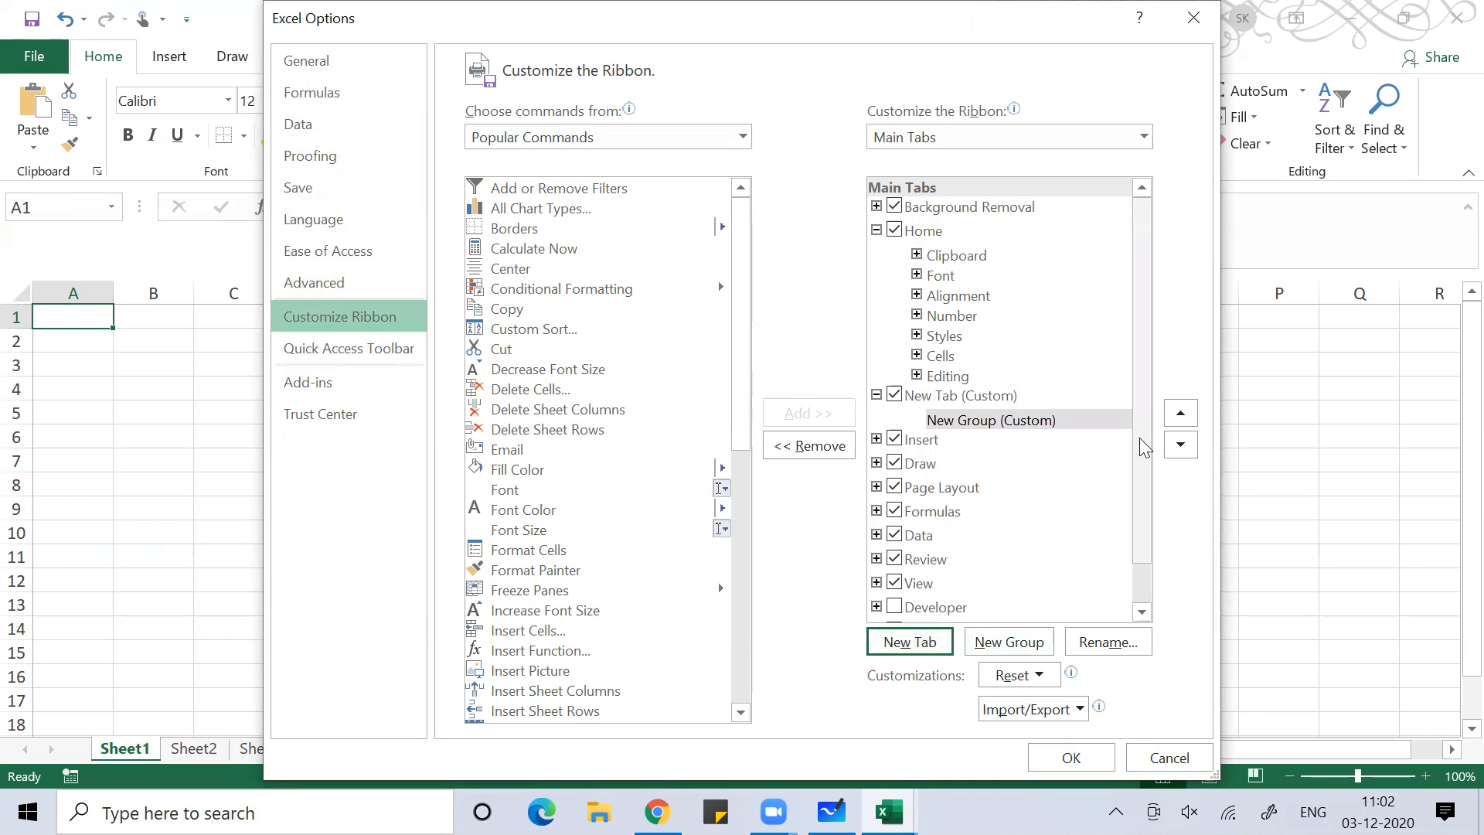
{"action": "left_click", "coordinate": [956, 395]}
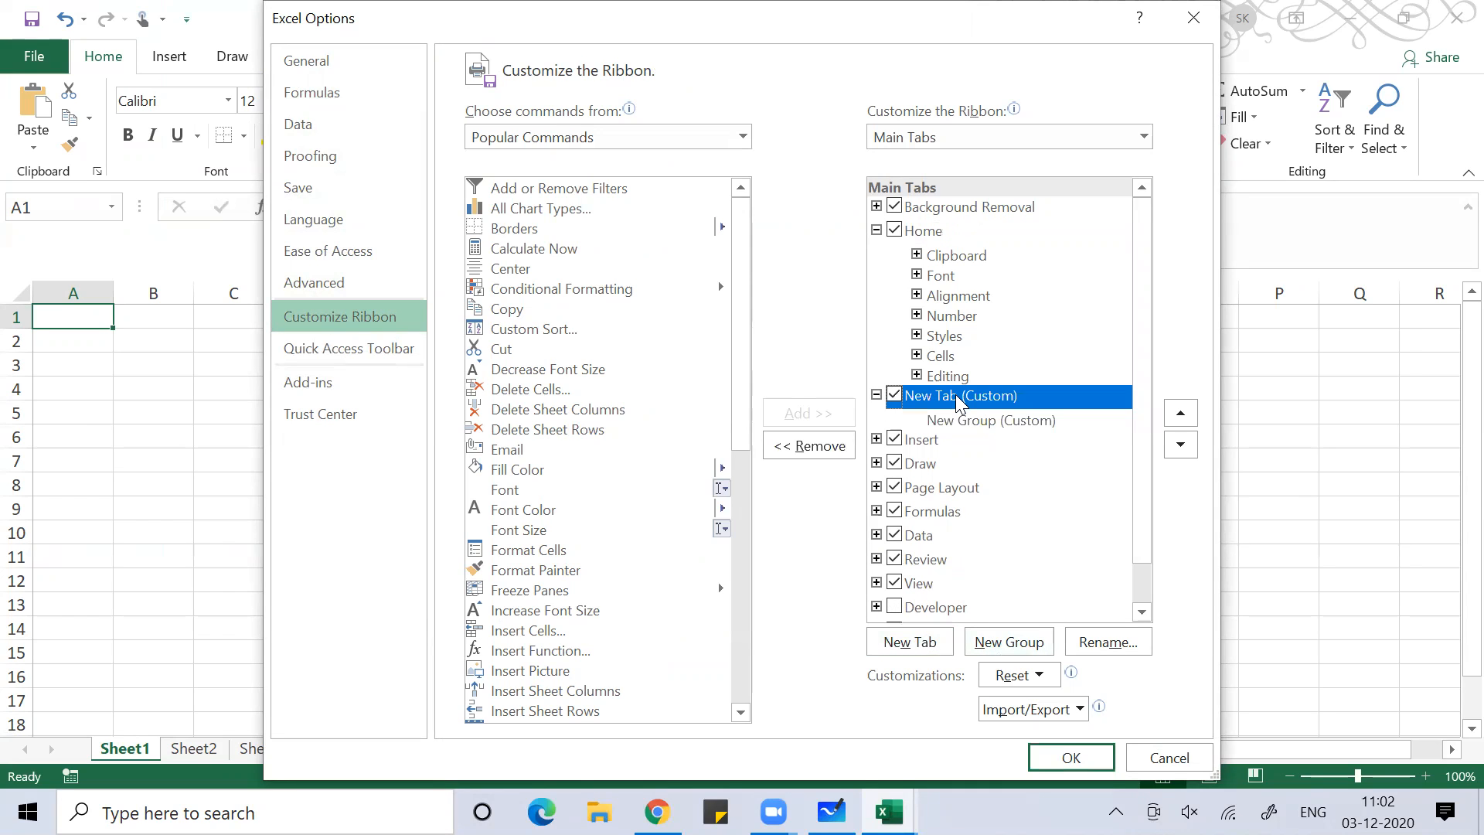
{"action": "left_click", "coordinate": [1106, 643]}
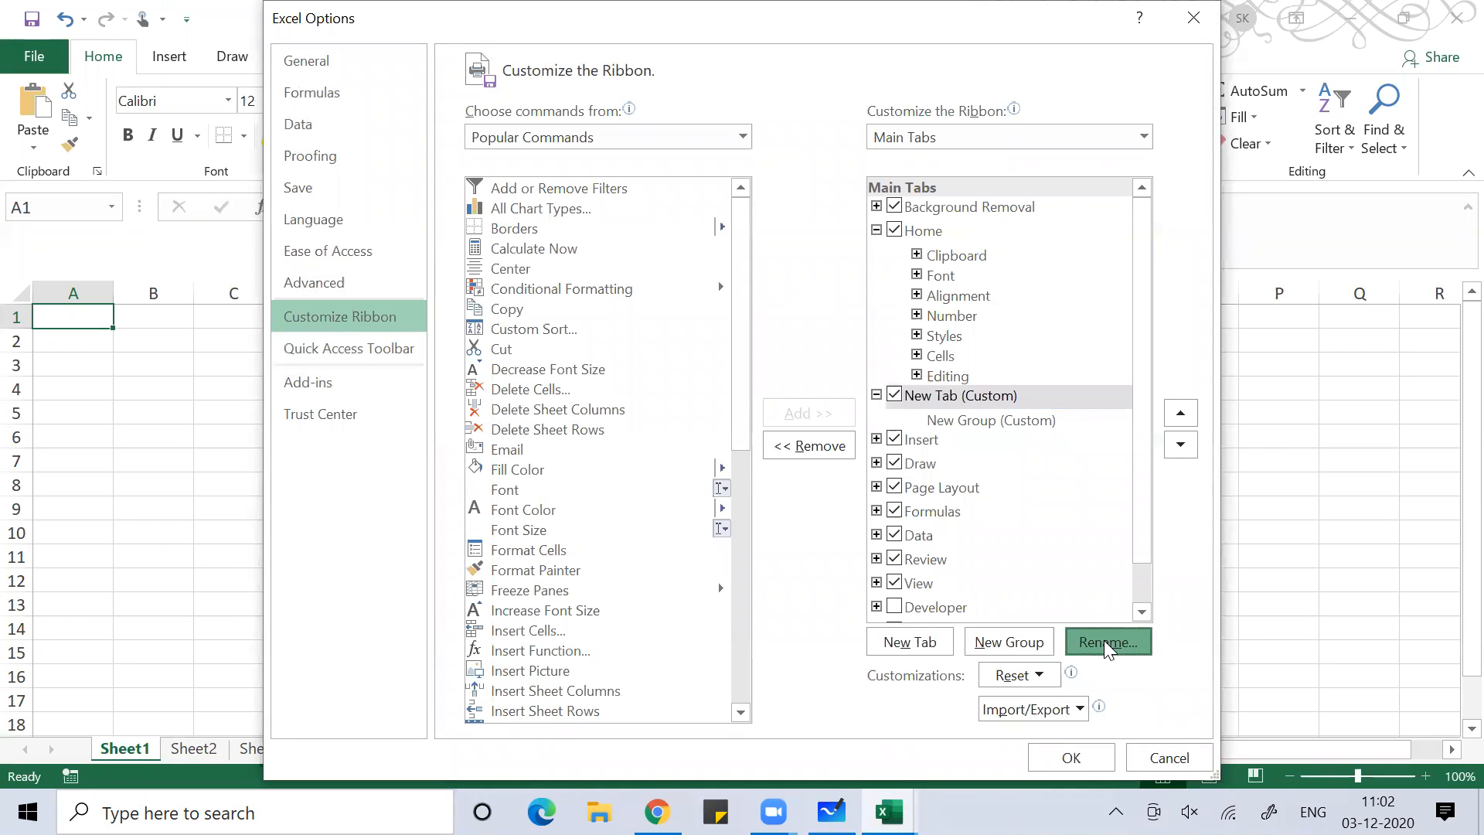
{"action": "type", "text": "A"}
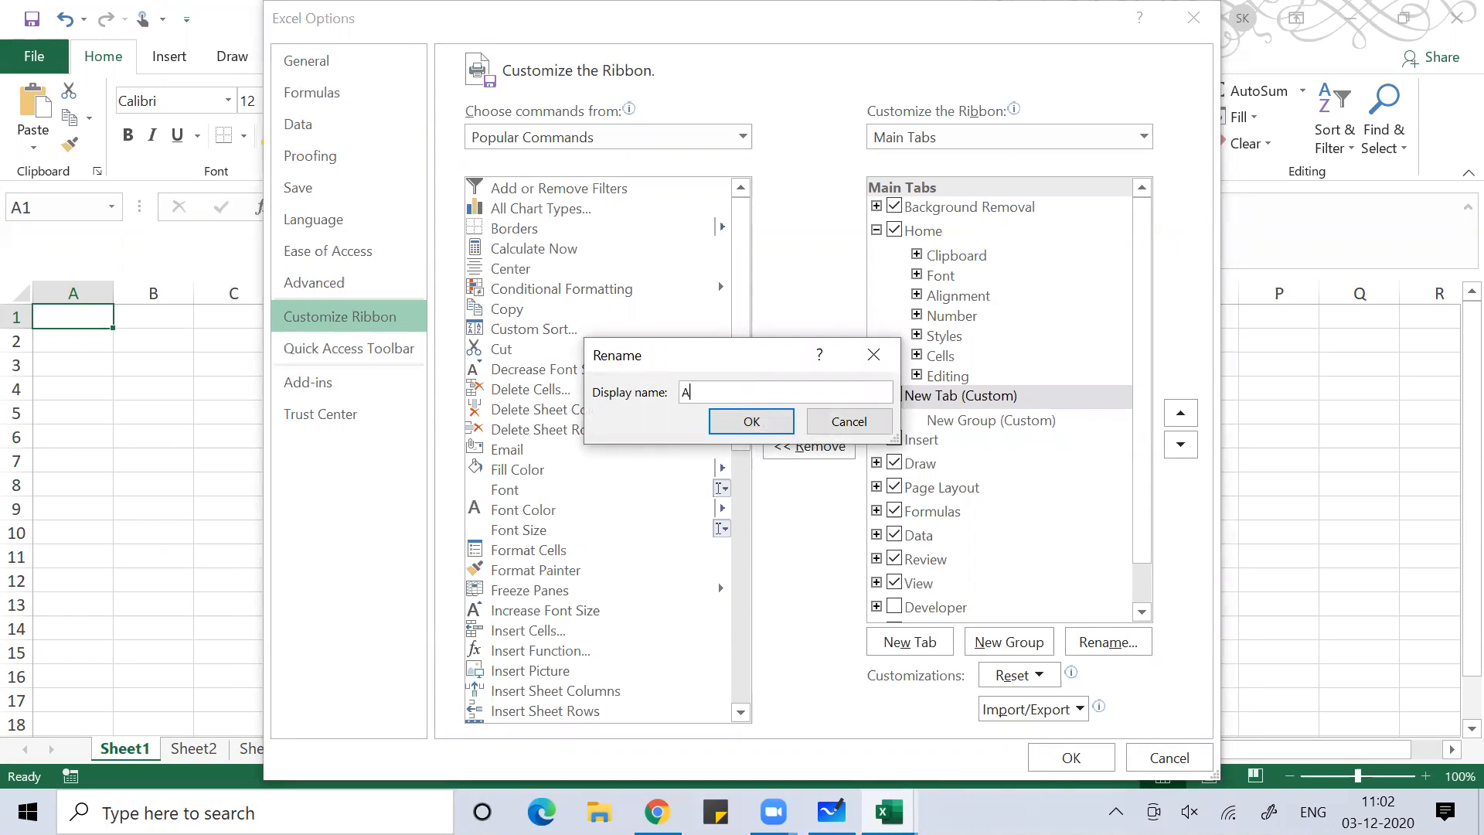
{"action": "type", "text": "mit Singh"}
{"action": "left_click", "coordinate": [757, 423]}
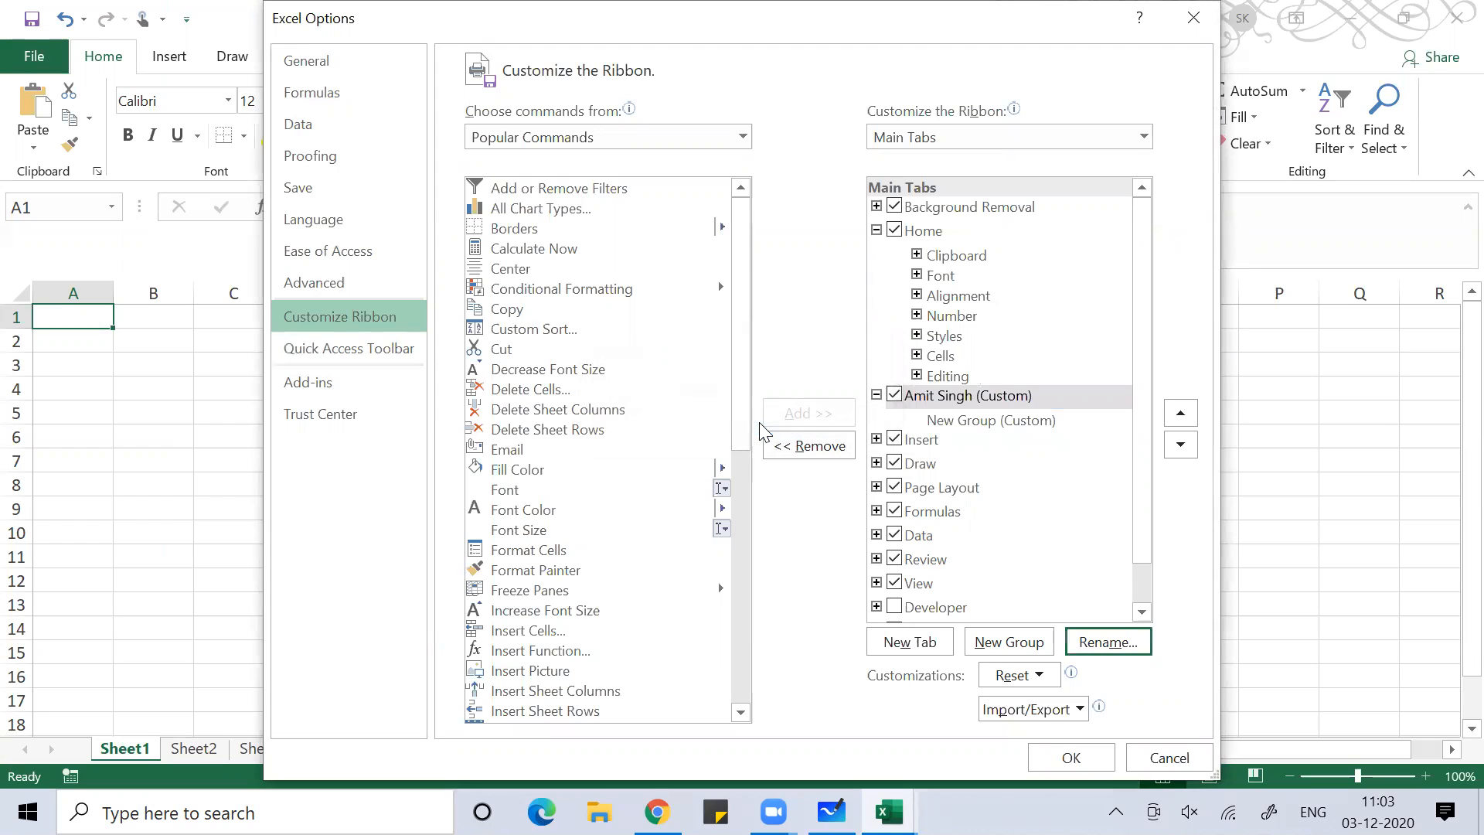
Rename the custom tab's first group to Finance
{"action": "left_click", "coordinate": [957, 421]}
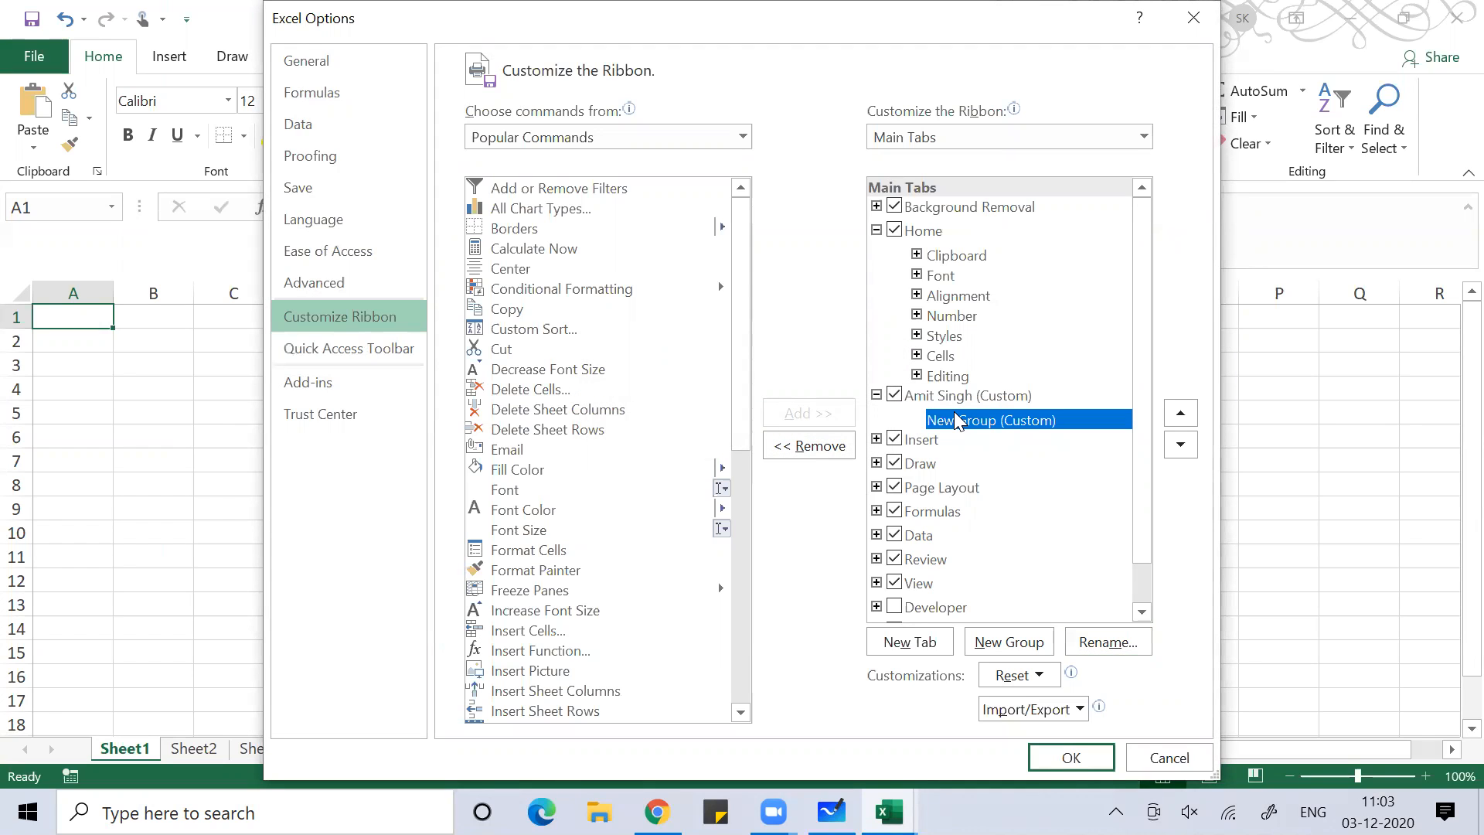
{"action": "left_click", "coordinate": [1107, 642]}
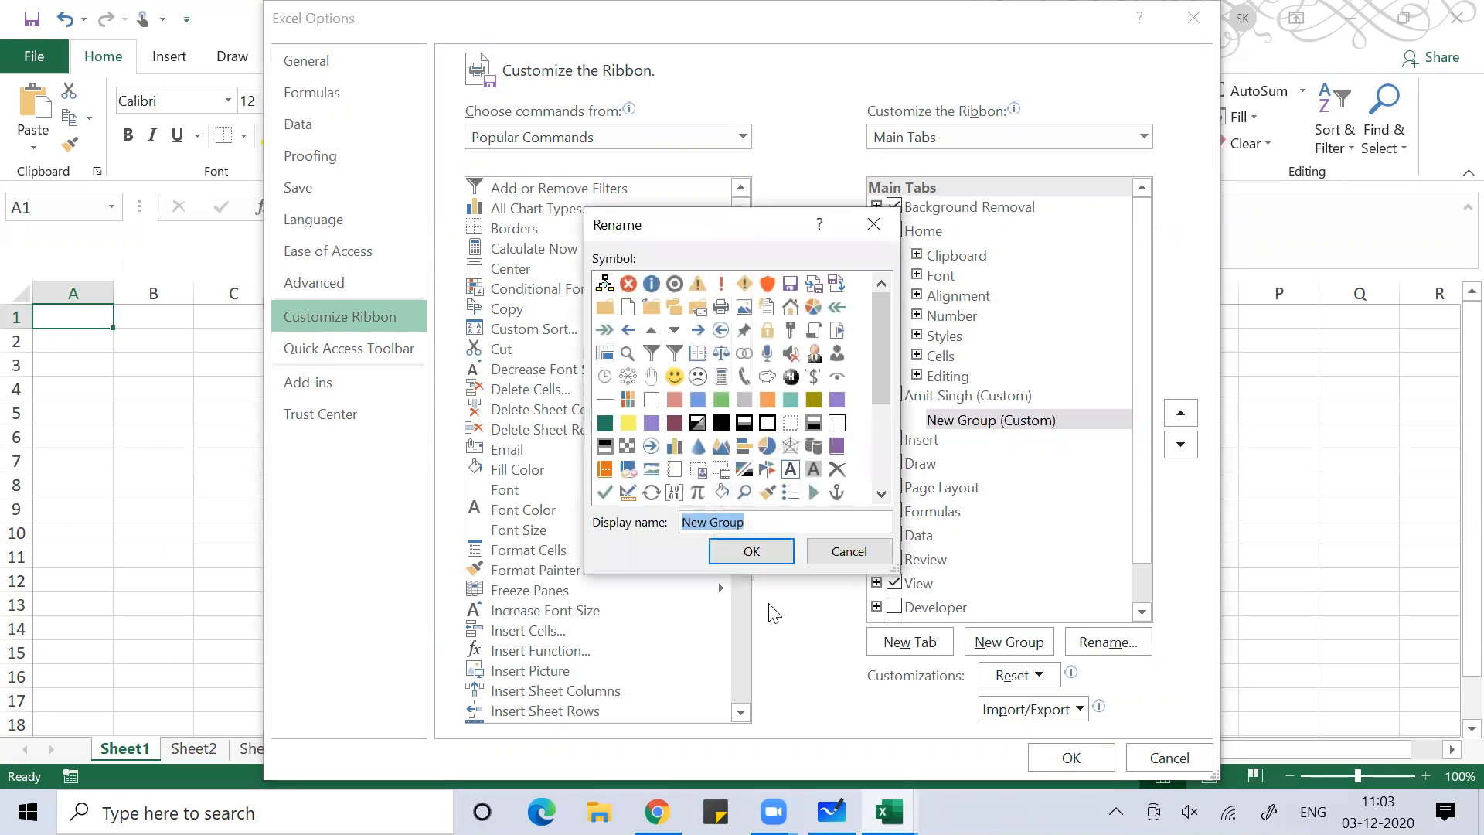
{"action": "type", "text": "Finance"}
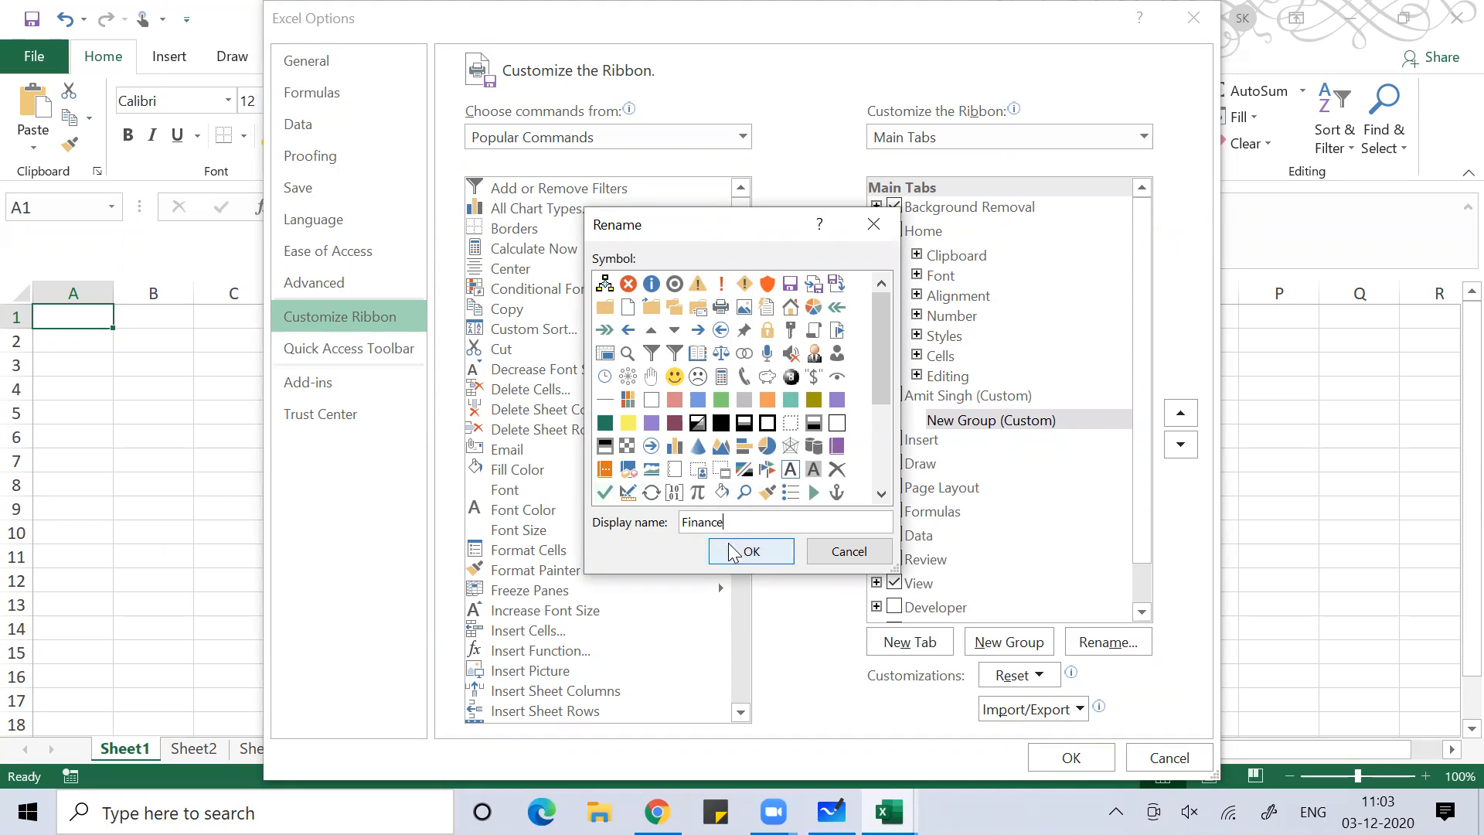
{"action": "left_click", "coordinate": [735, 552]}
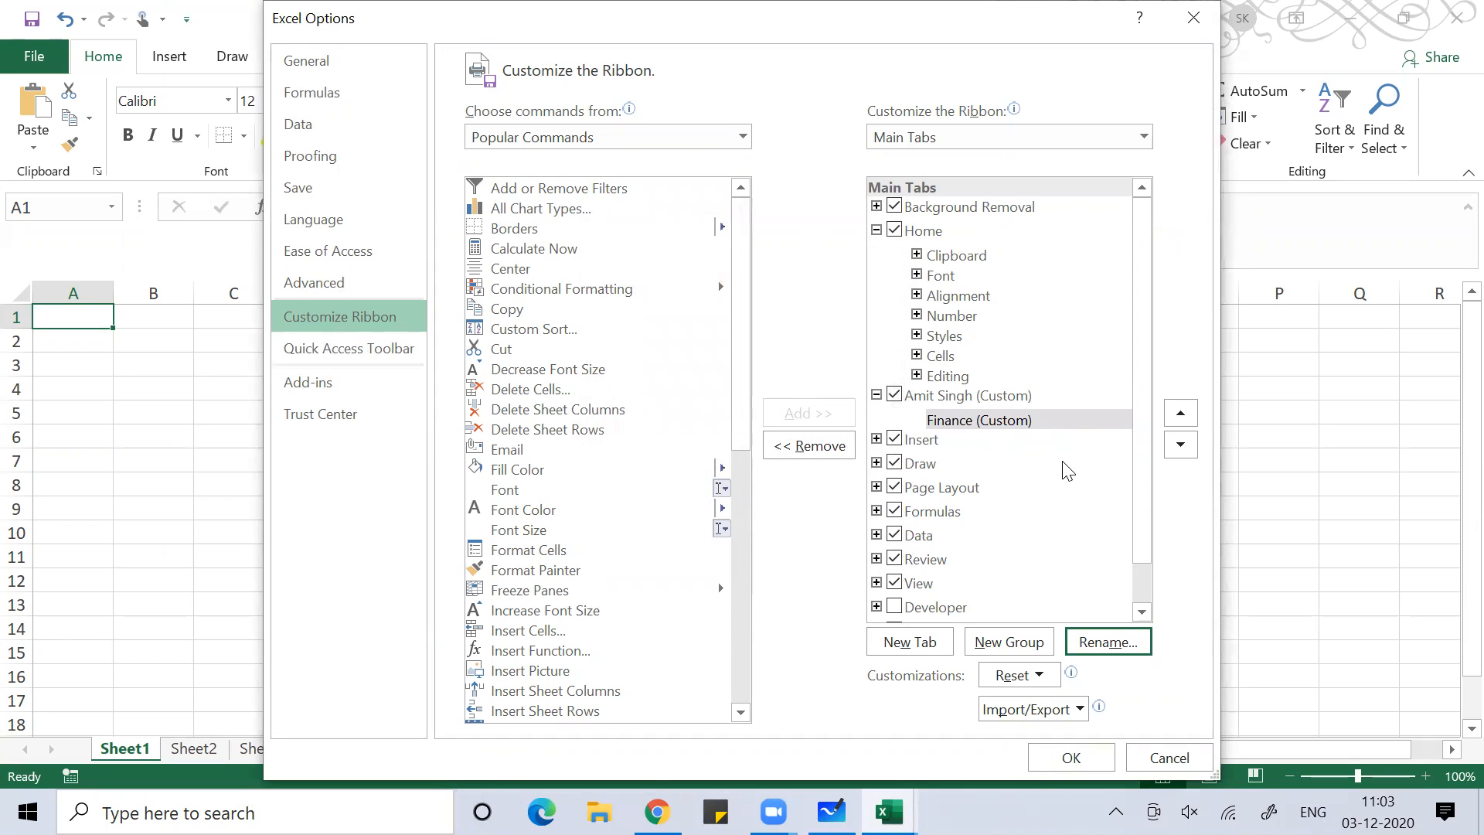
Add a second group to the custom tab named Marketing
{"action": "left_click", "coordinate": [1007, 646]}
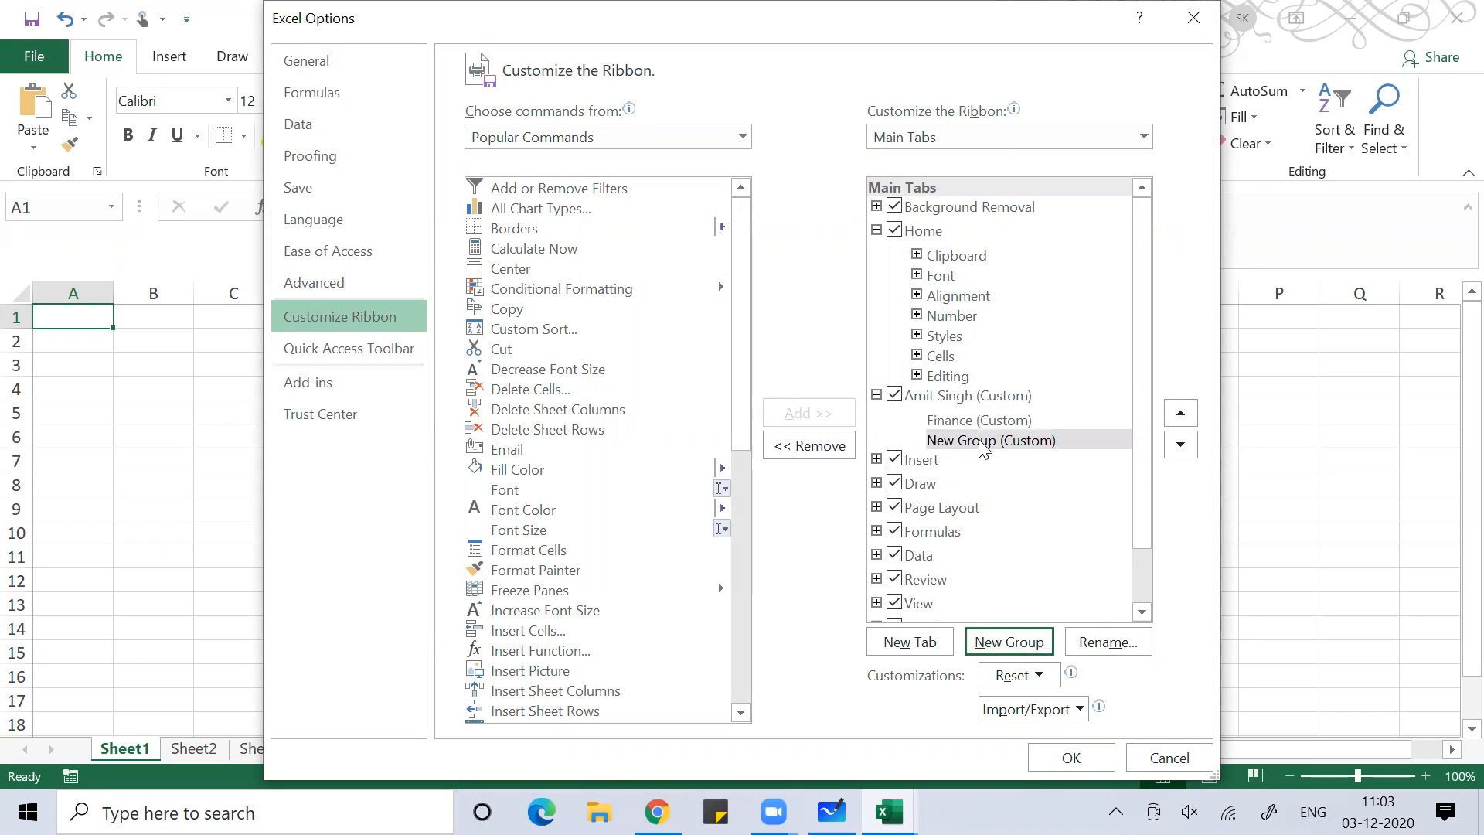
{"action": "left_click", "coordinate": [1094, 646]}
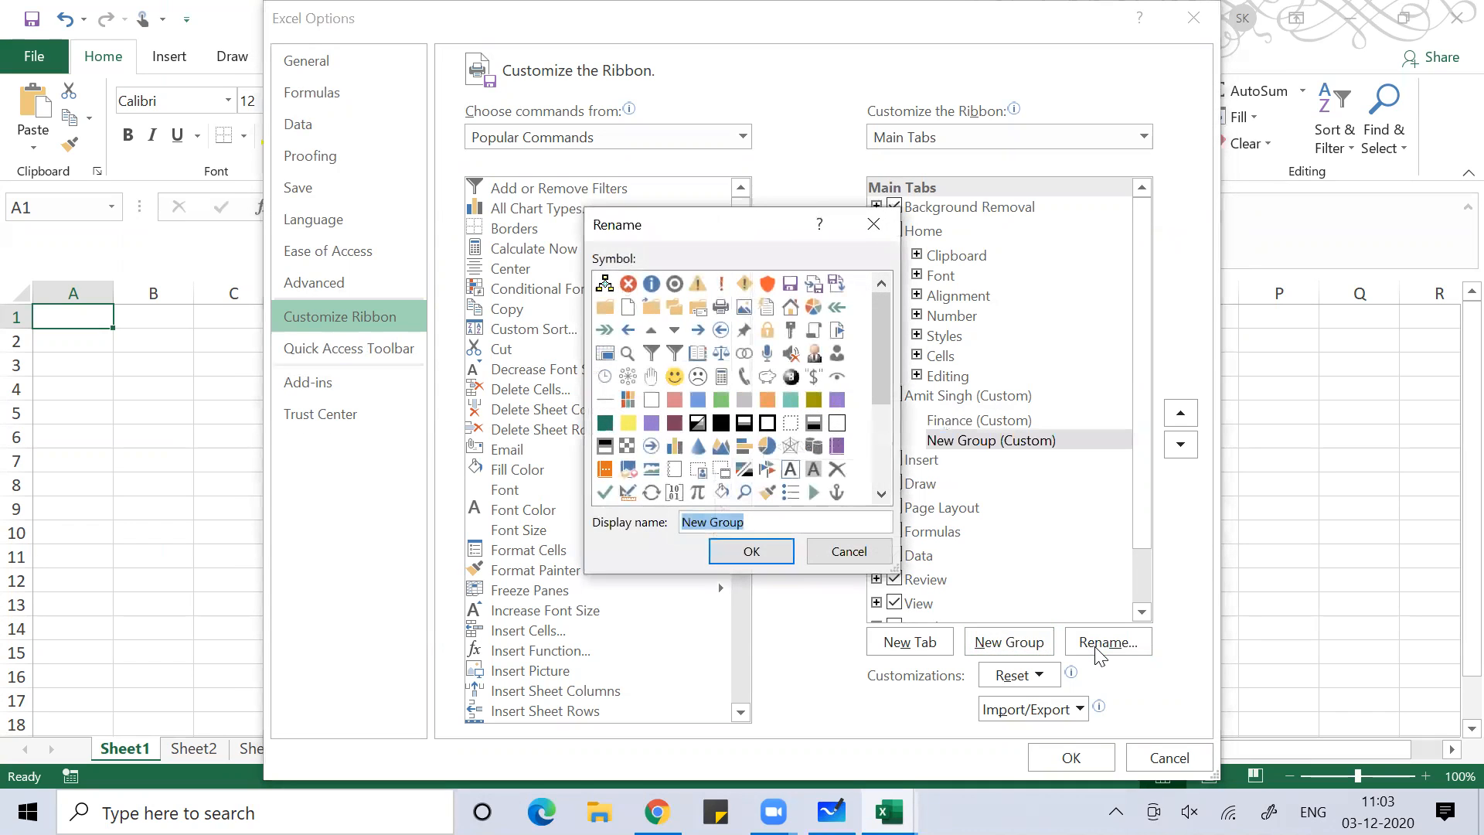
{"action": "type", "text": "Marketing"}
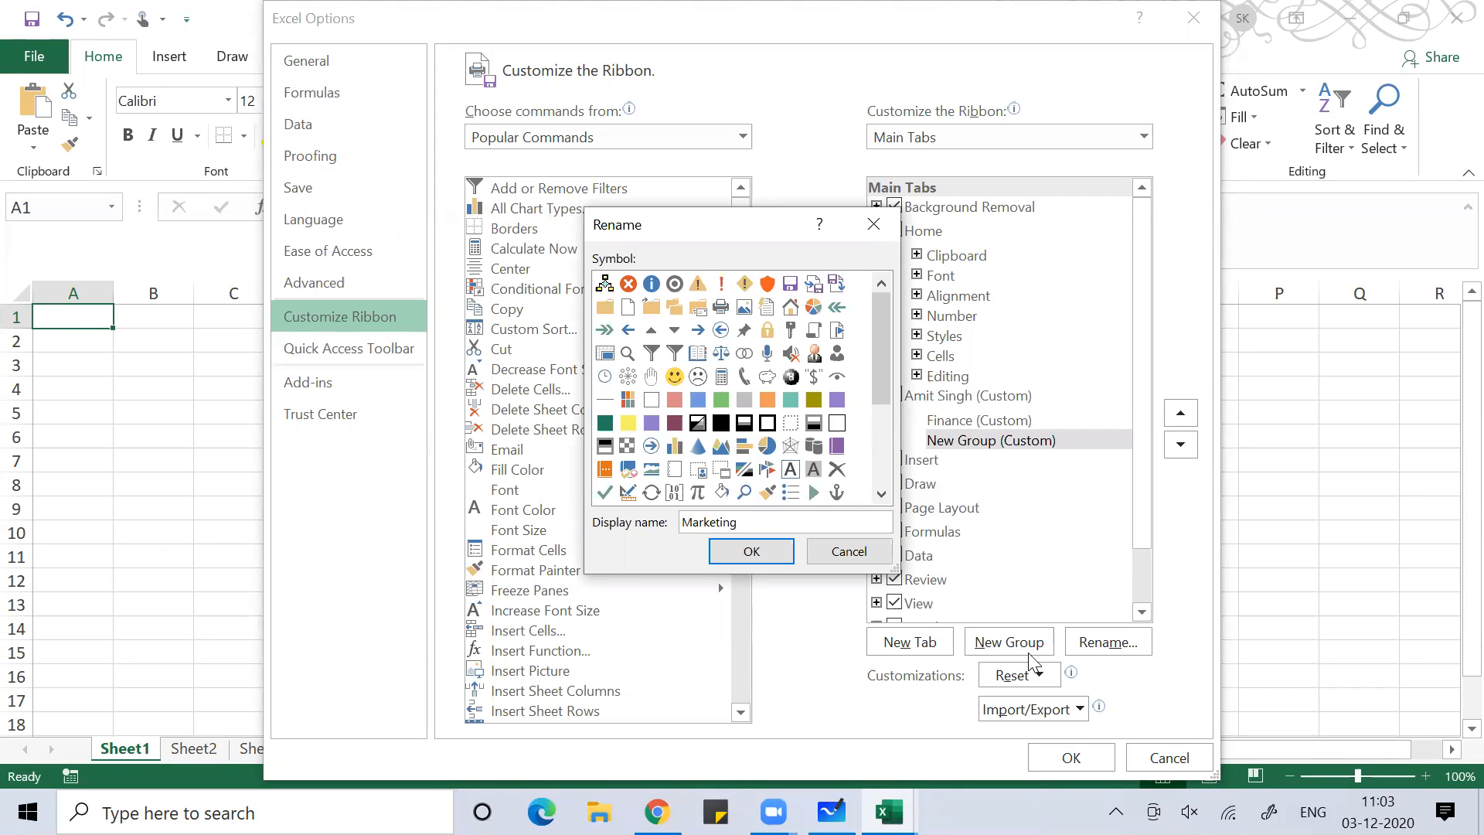
{"action": "left_click", "coordinate": [717, 549]}
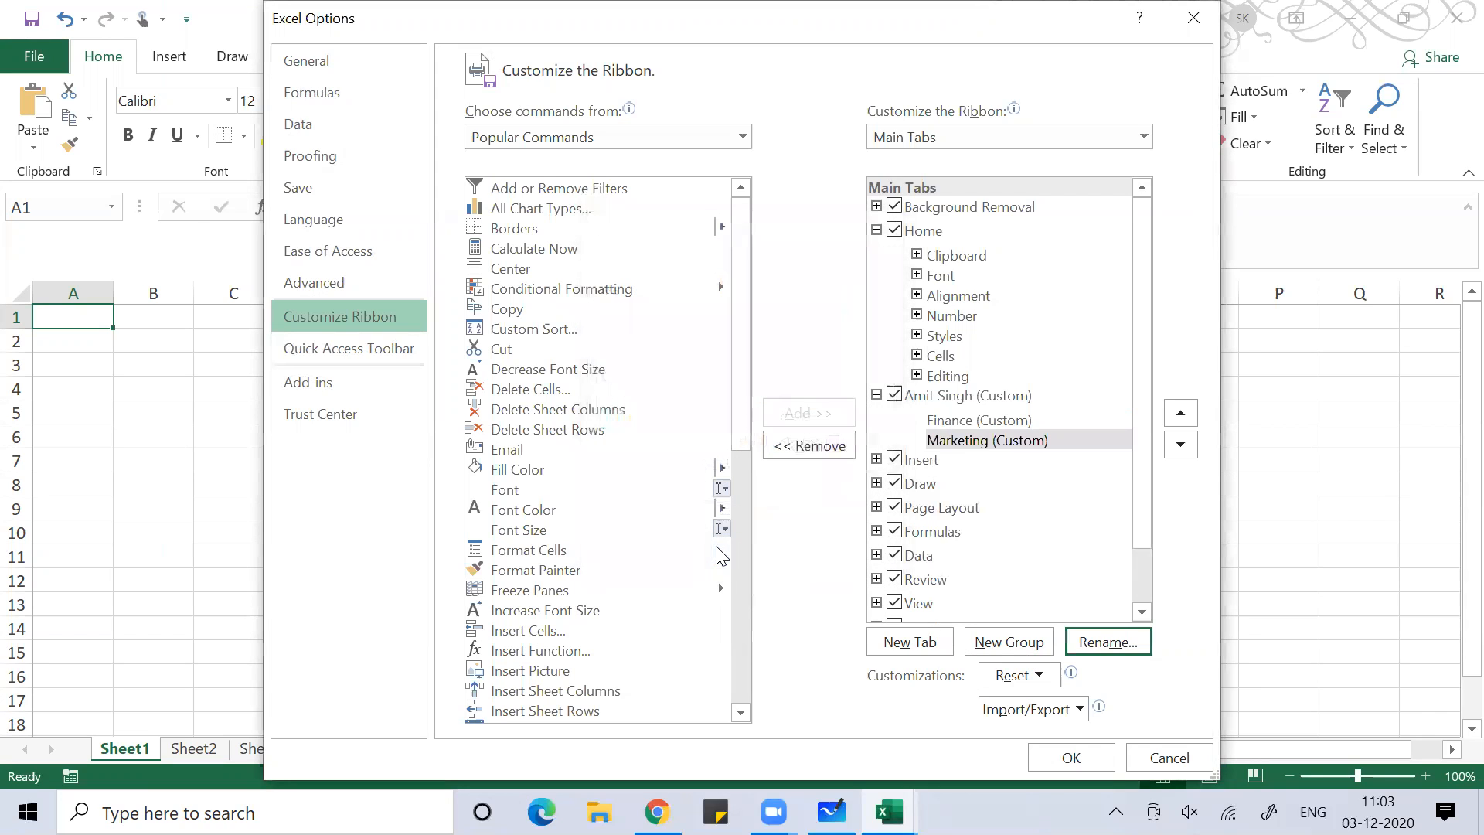
{"action": "left_click", "coordinate": [960, 423]}
Add Delete Cells, Font Size, Insert Function and Insert Sheet Rows to the Finance group
{"action": "left_click", "coordinate": [563, 396]}
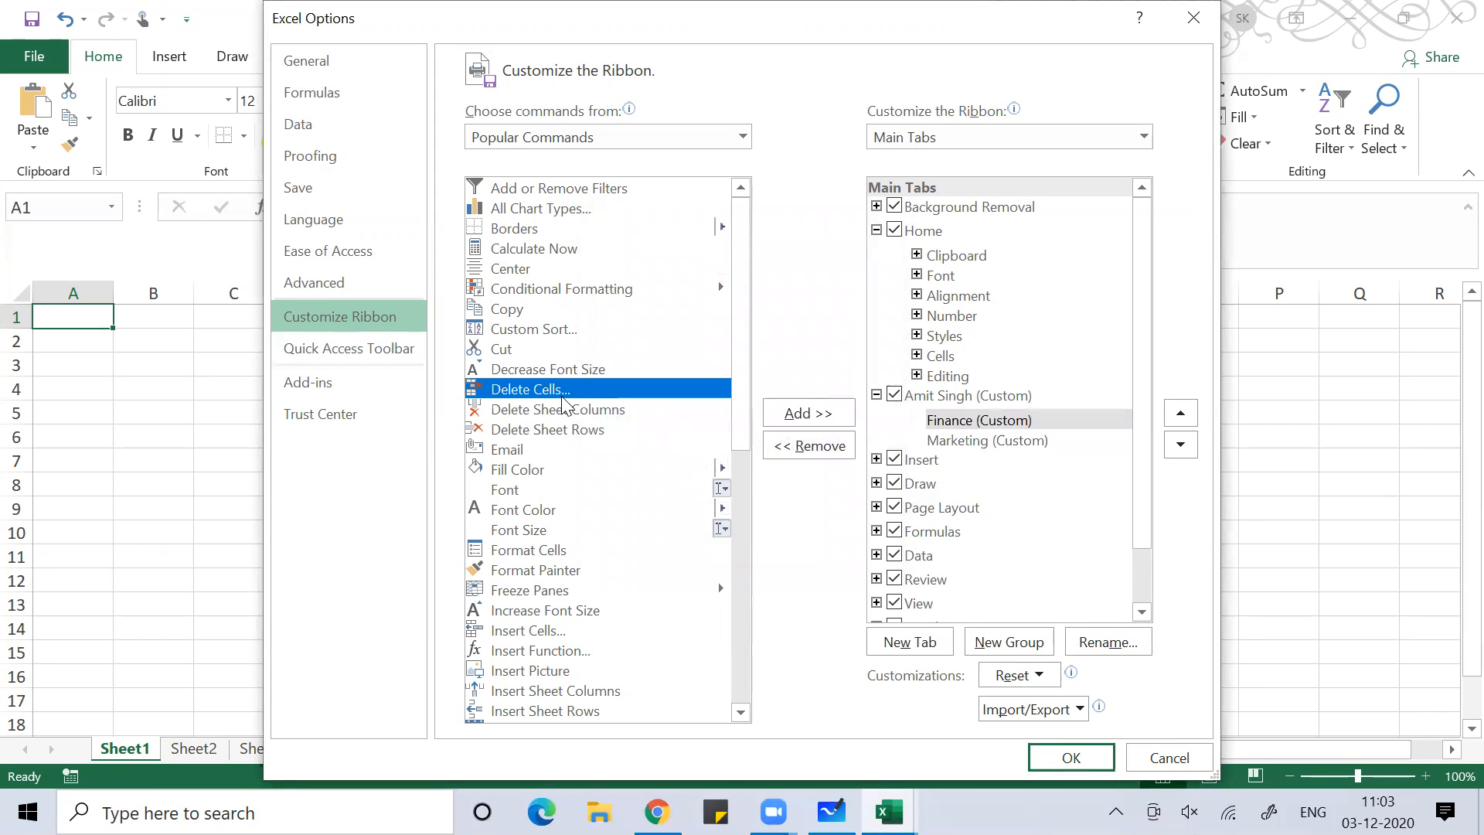
{"action": "left_click", "coordinate": [809, 416]}
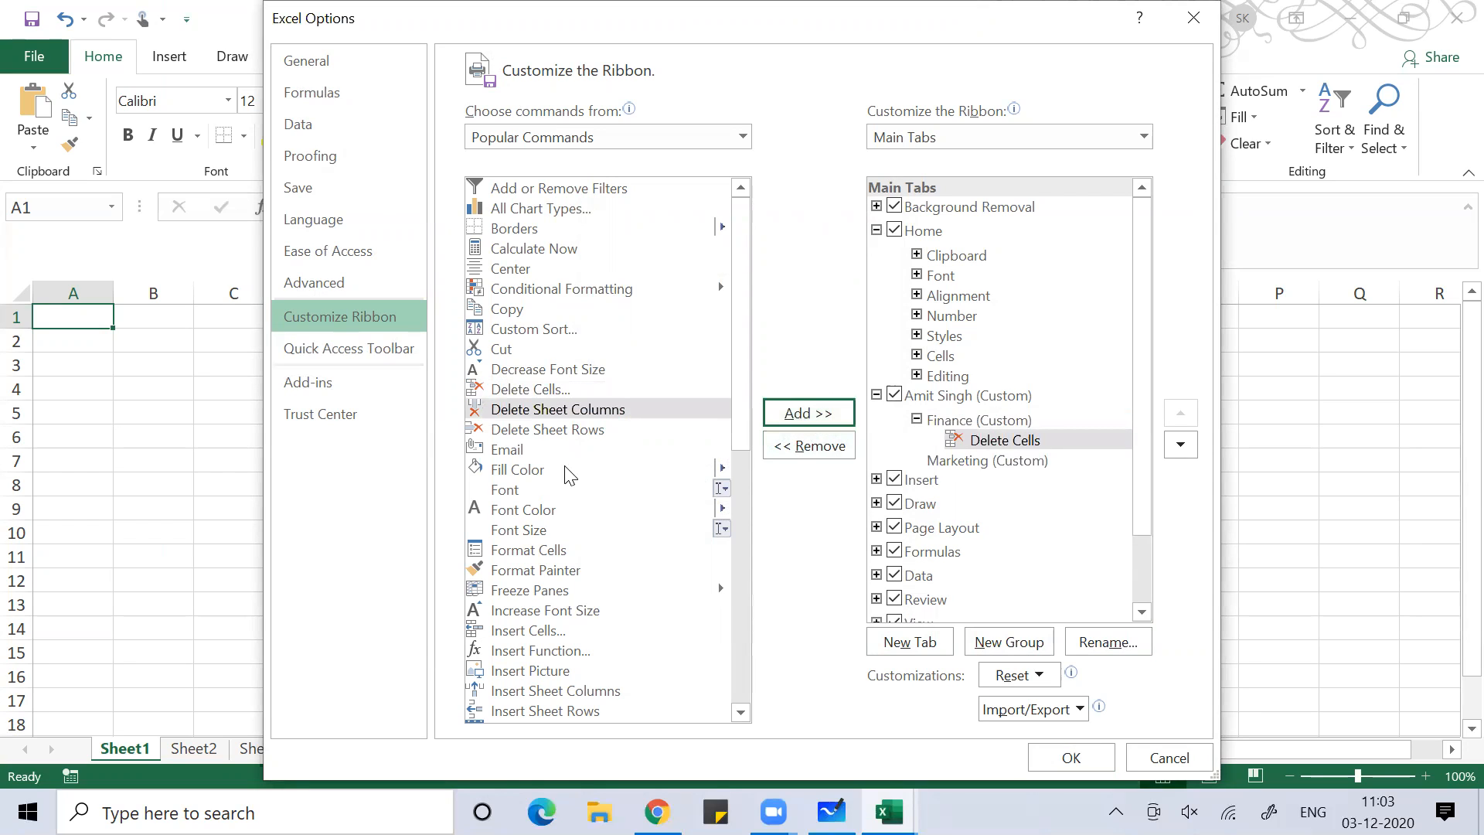
{"action": "left_click", "coordinate": [513, 530]}
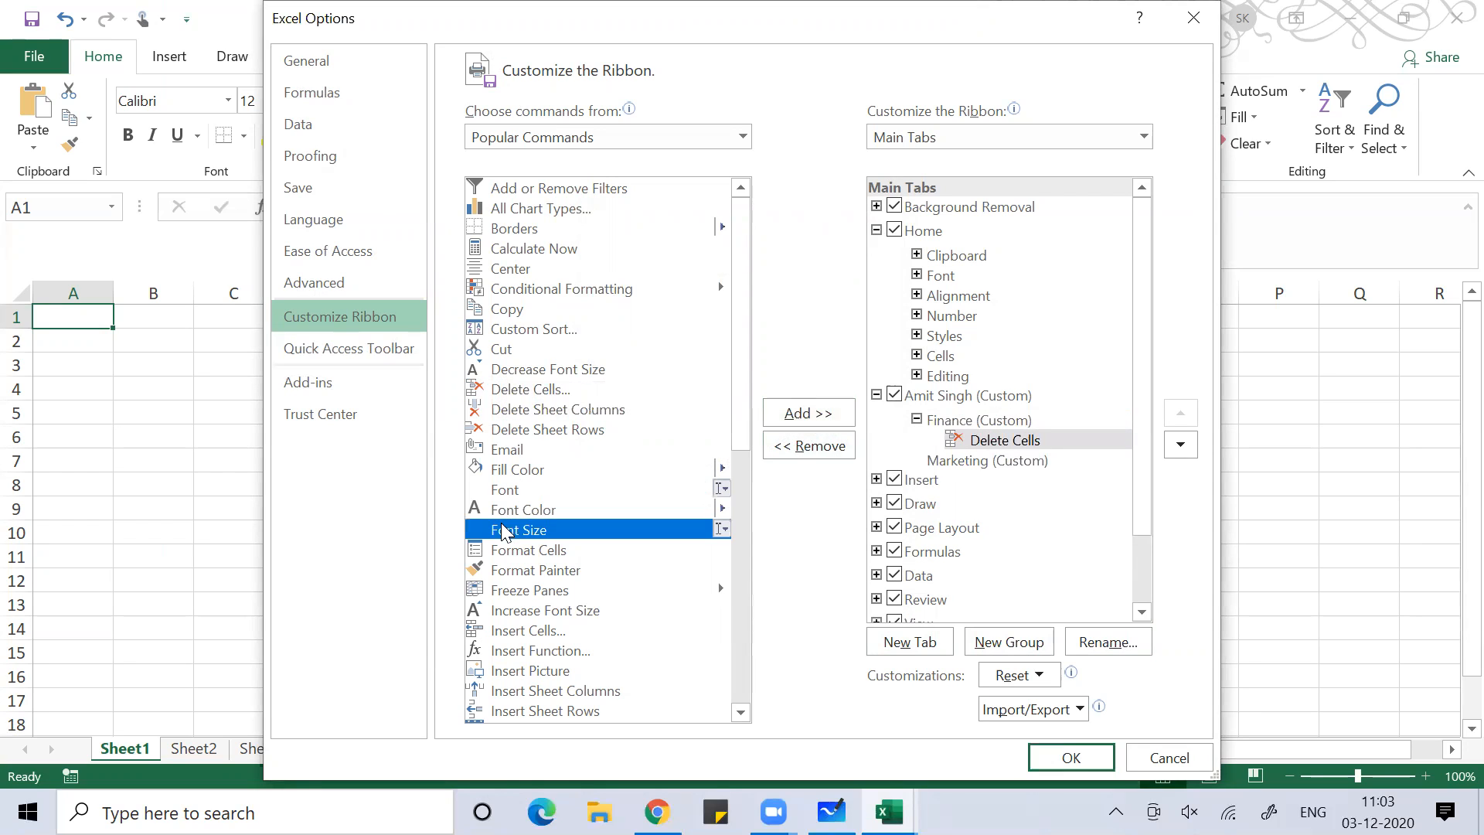
{"action": "left_click", "coordinate": [805, 413]}
{"action": "left_click", "coordinate": [518, 651]}
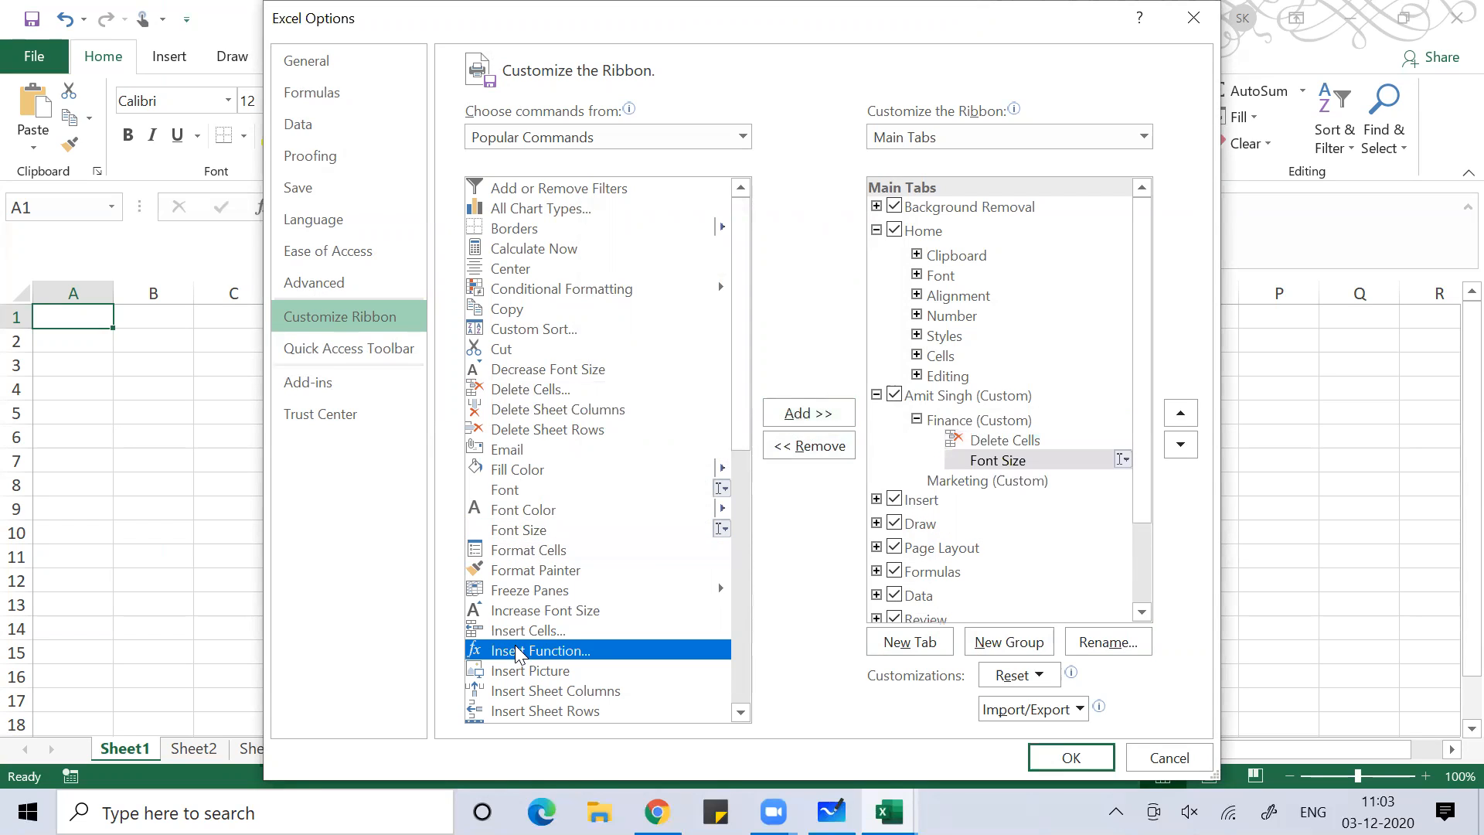
{"action": "left_click", "coordinate": [833, 424]}
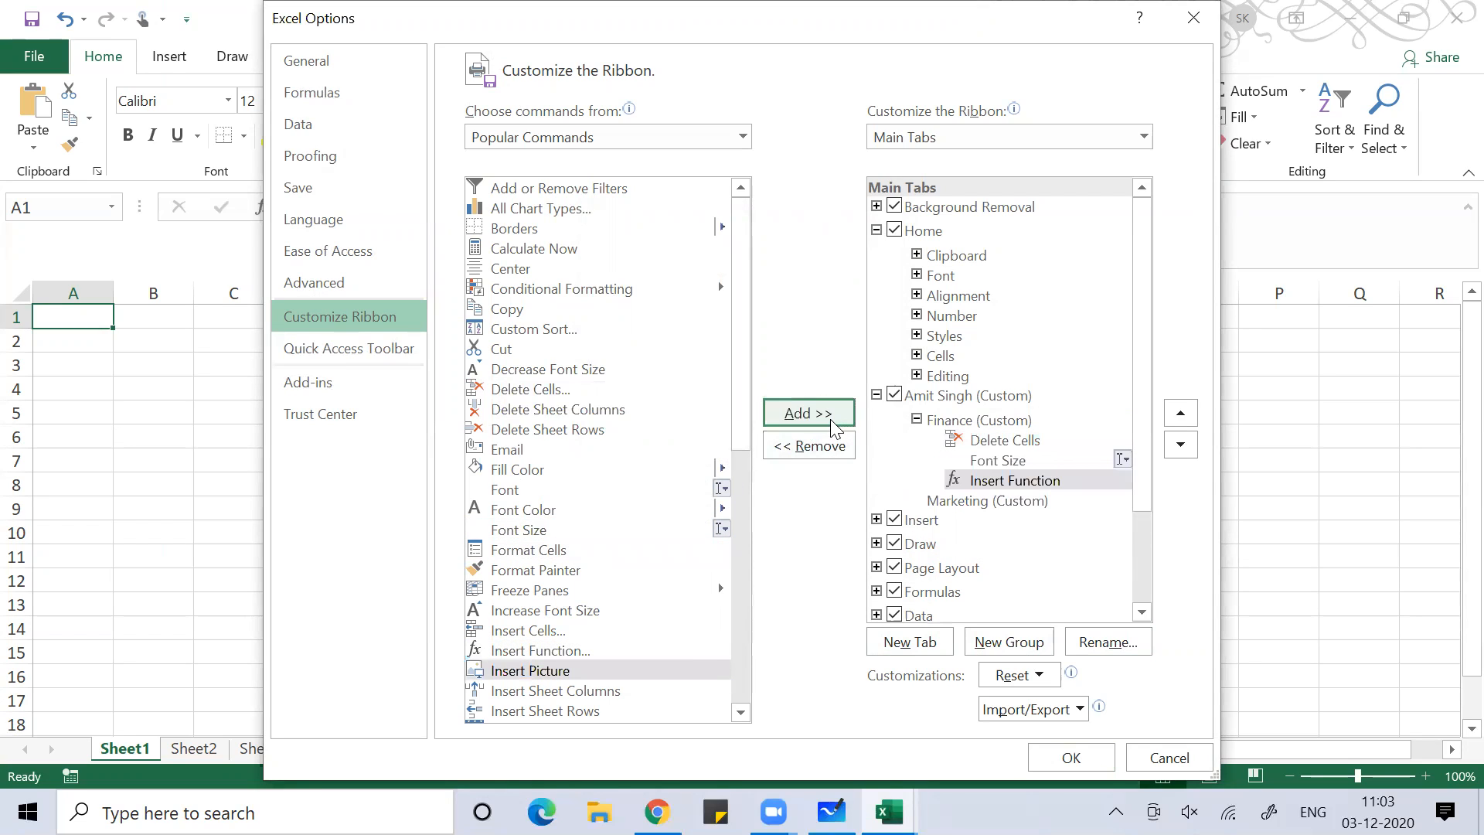
{"action": "left_click", "coordinate": [592, 711]}
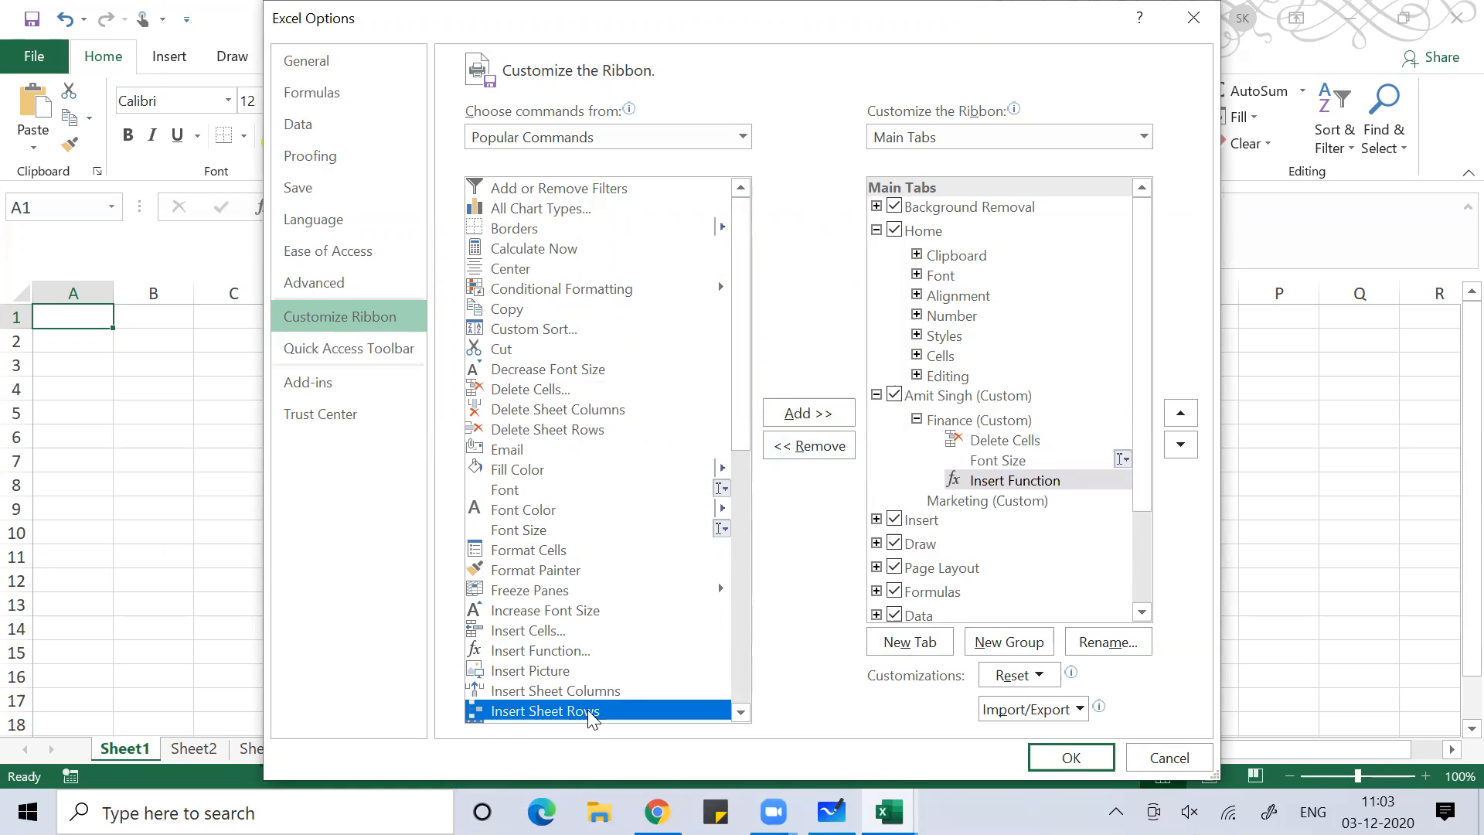
{"action": "left_click", "coordinate": [809, 418]}
Add Calculate Now, Conditional Formatting, Delete Sheet Columns and Format Painter to the Marketing group
{"action": "left_click", "coordinate": [991, 522]}
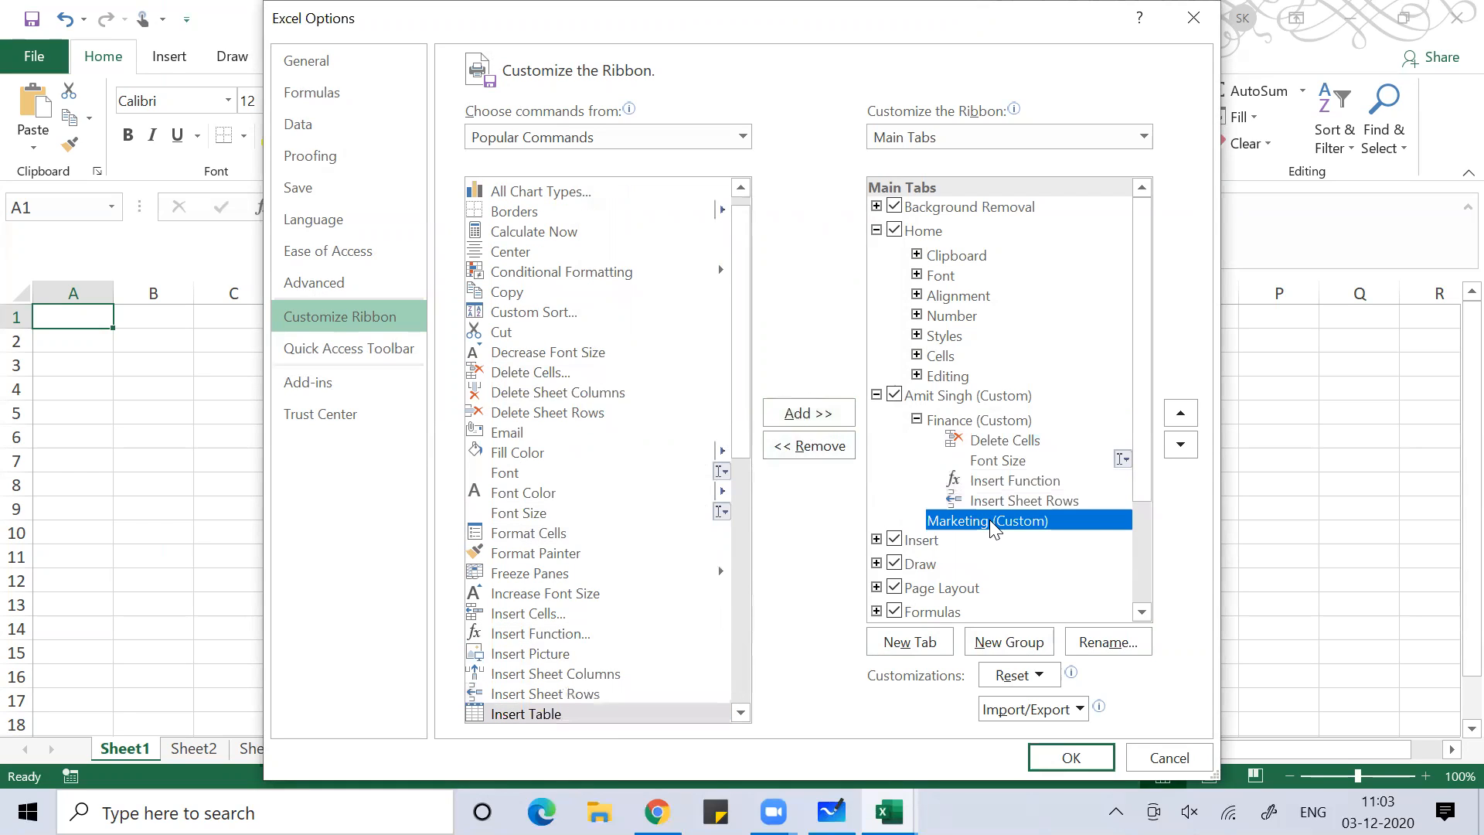
{"action": "left_click", "coordinate": [533, 232]}
{"action": "left_click", "coordinate": [799, 418]}
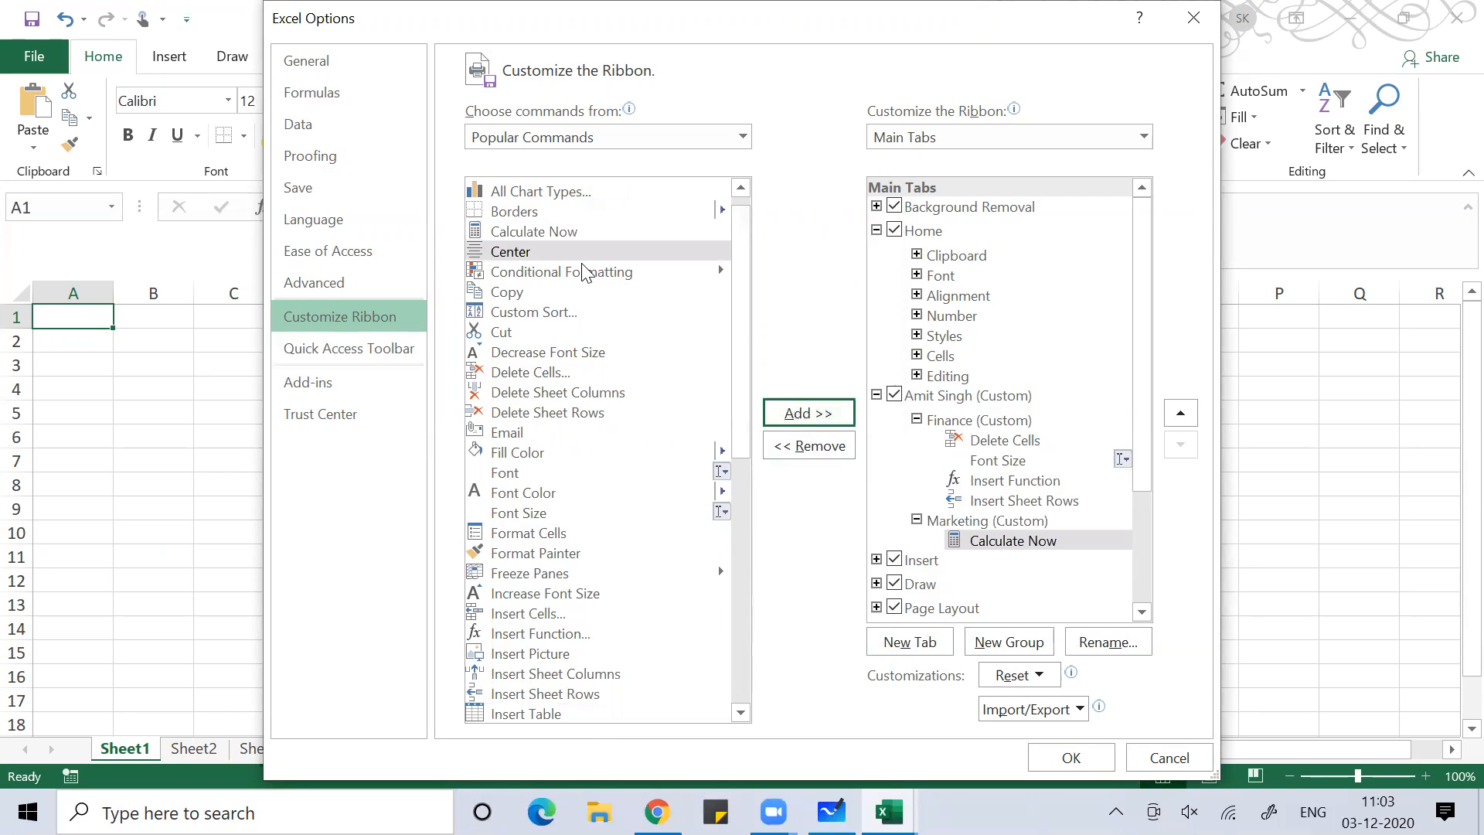
{"action": "left_click", "coordinate": [582, 272]}
{"action": "left_click", "coordinate": [804, 415]}
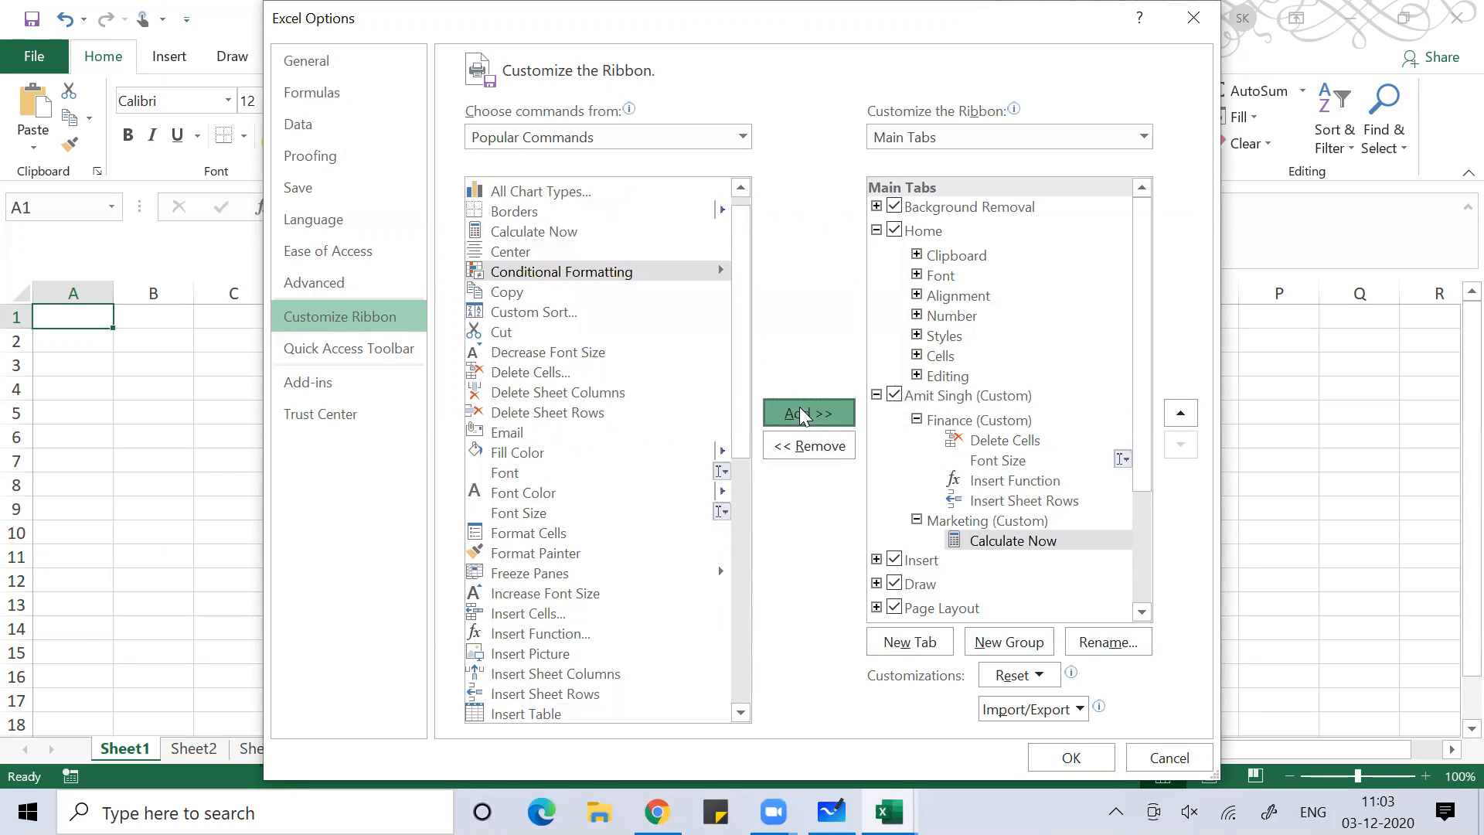
{"action": "left_click", "coordinate": [523, 392]}
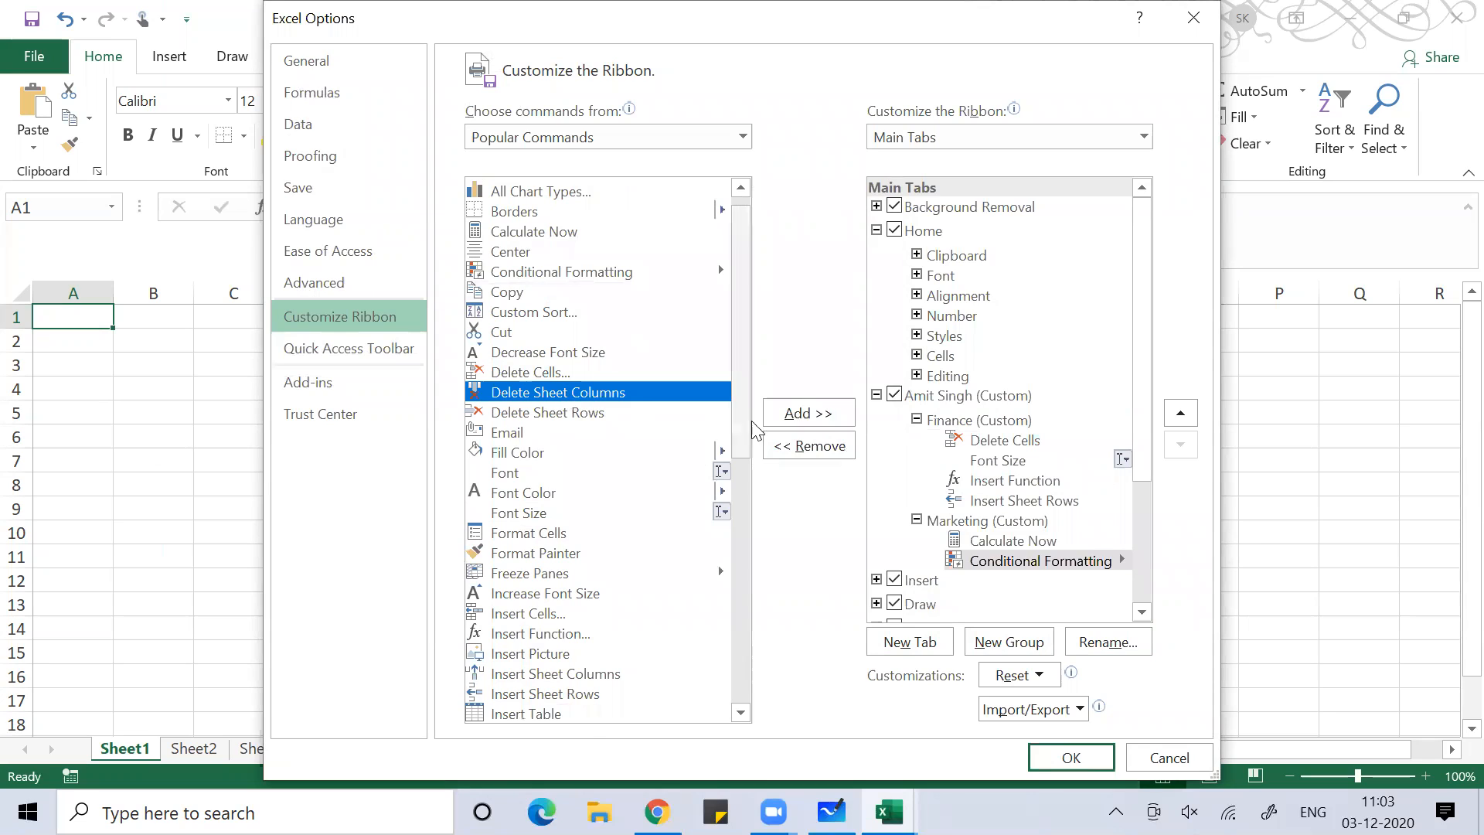
{"action": "left_click", "coordinate": [801, 415]}
{"action": "left_click", "coordinate": [519, 554]}
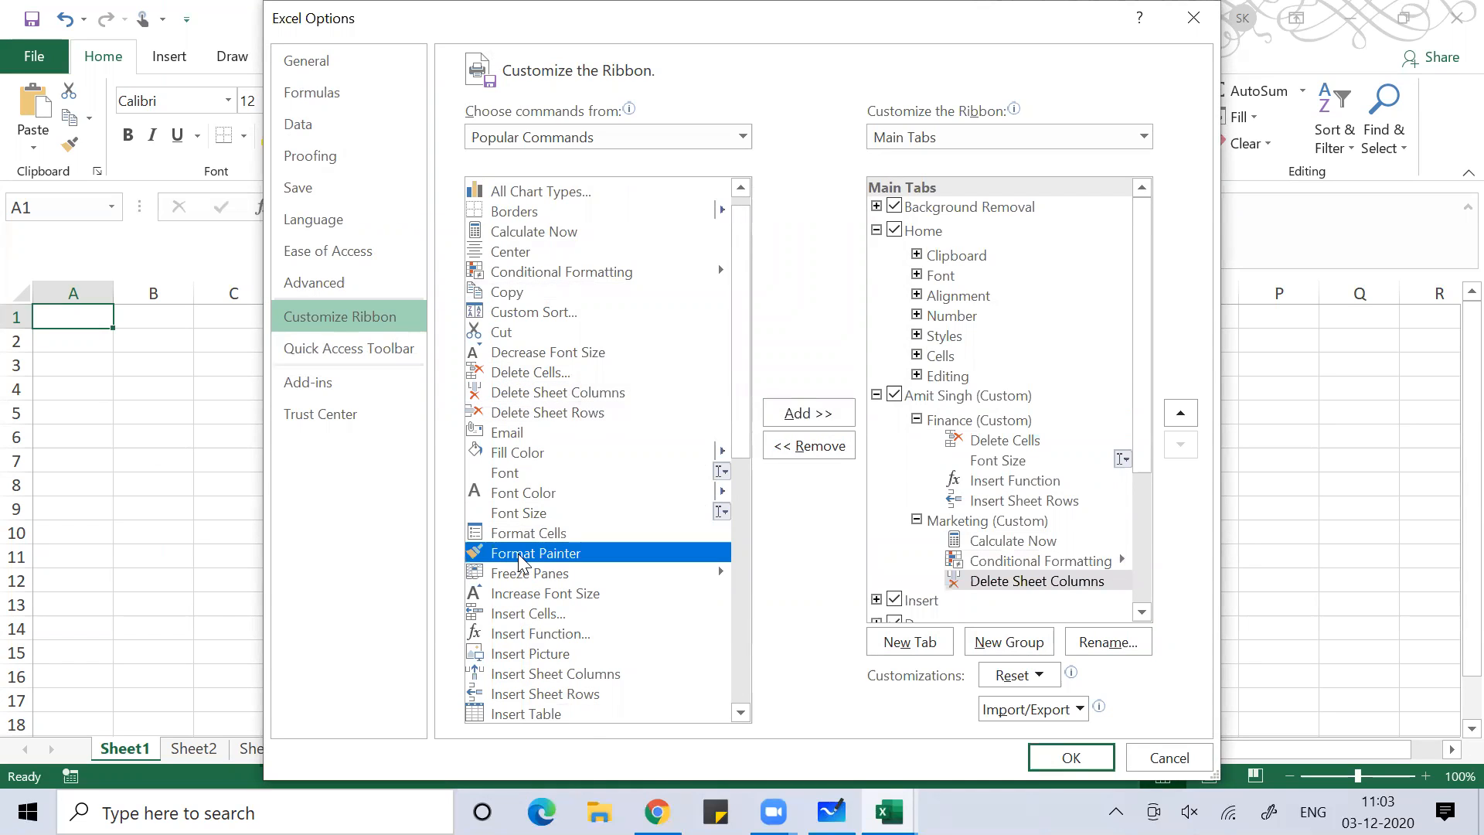
{"action": "left_click", "coordinate": [833, 420]}
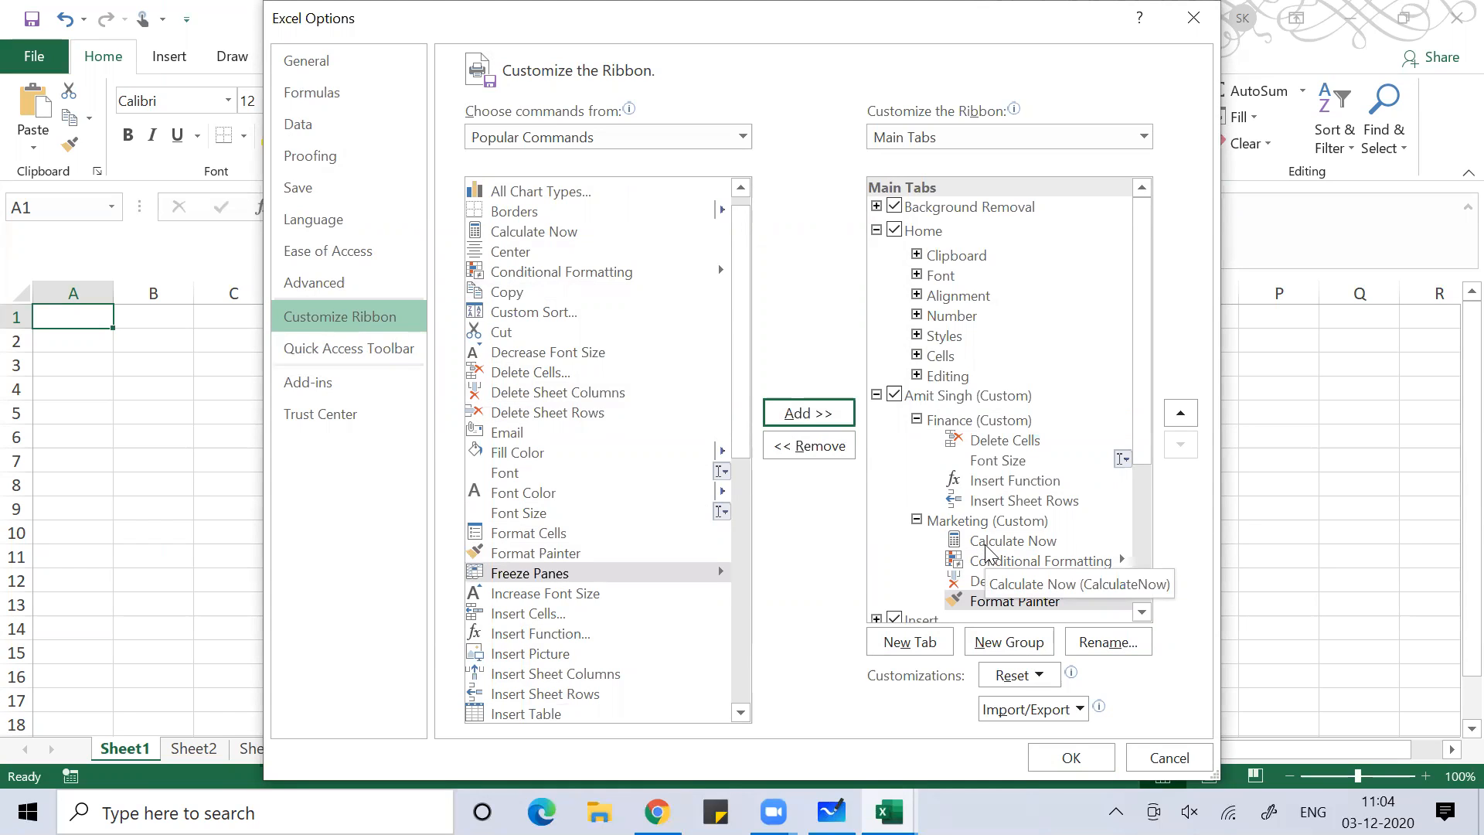
Apply the ribbon changes and display the new custom tab with its Finance and Marketing groups
{"action": "left_click", "coordinate": [1069, 759]}
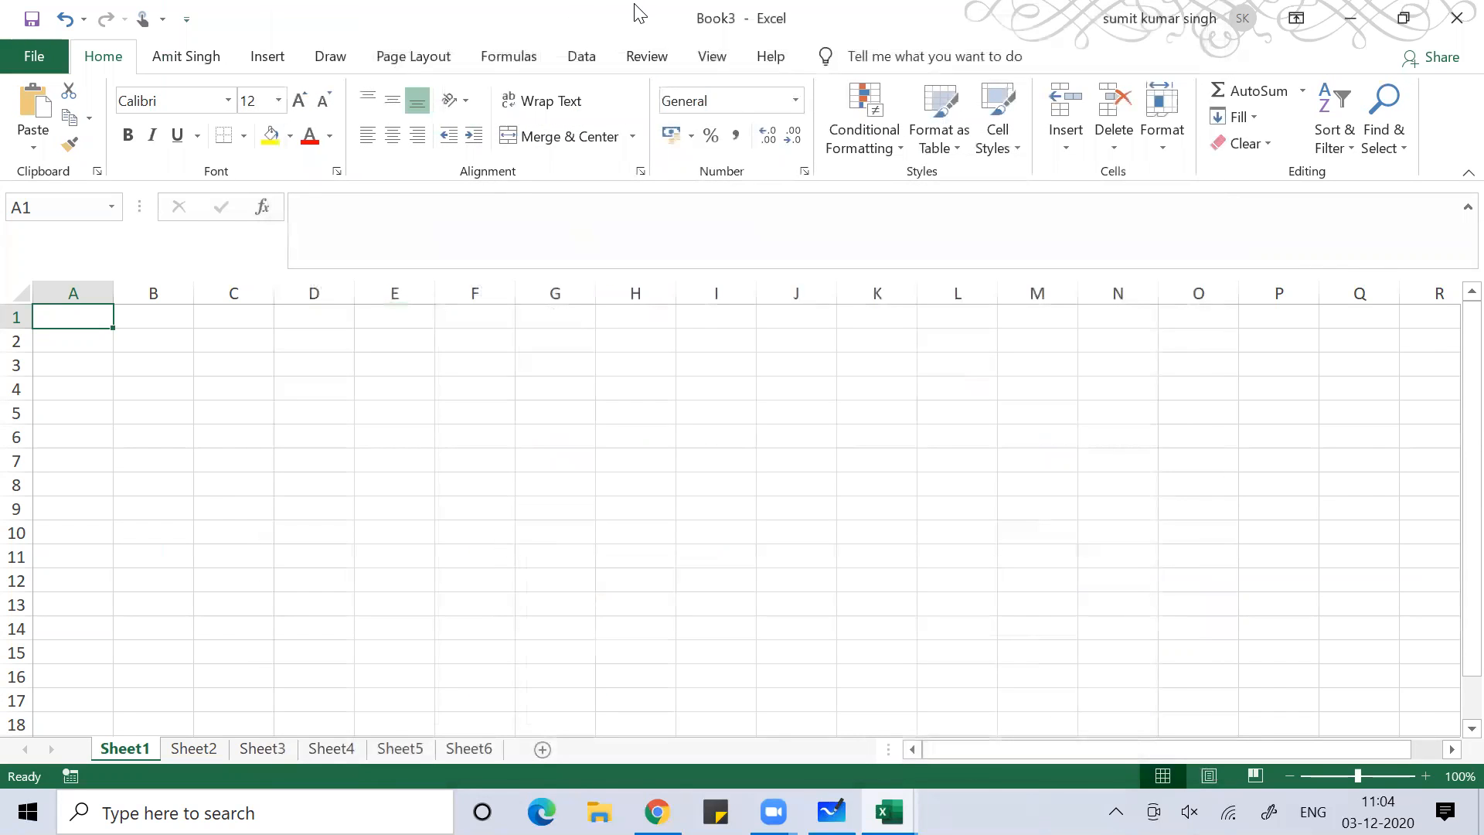
{"action": "left_click", "coordinate": [634, 5]}
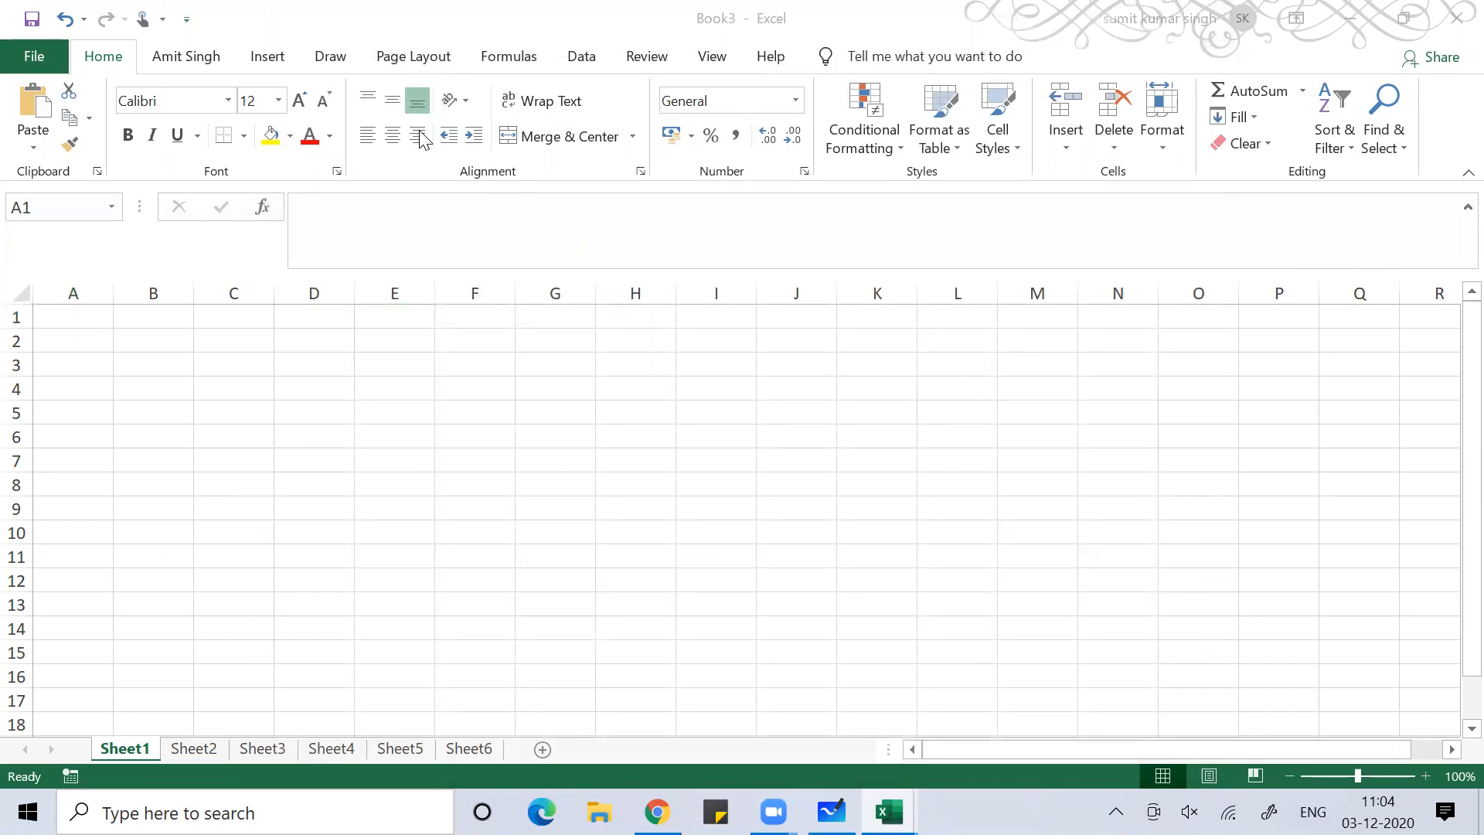
{"action": "left_click", "coordinate": [186, 51]}
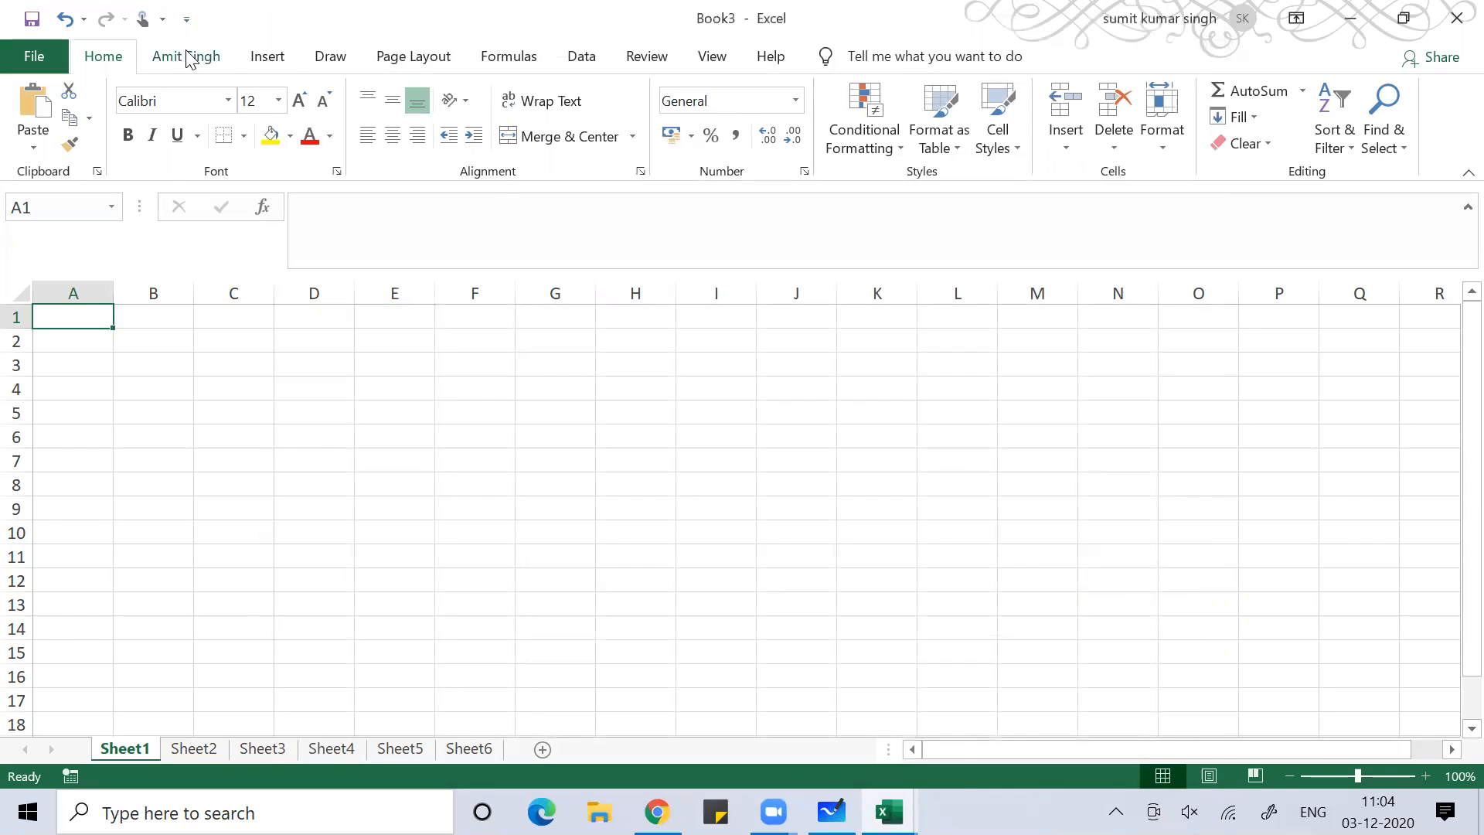
{"action": "left_click", "coordinate": [186, 58]}
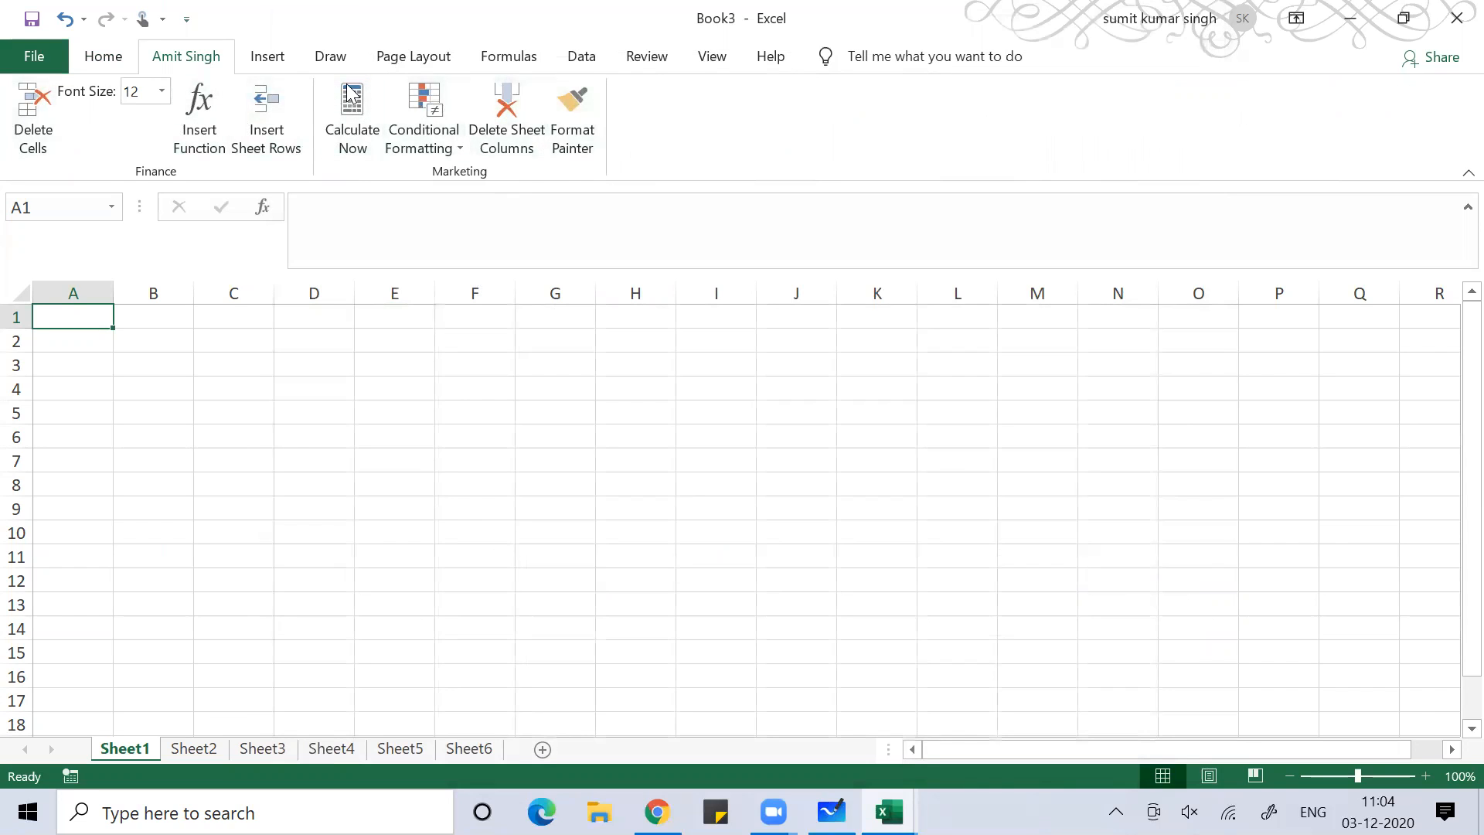
Show the custom tab's KeyTips with Alt, Y, 1, dismiss them, then open the File start page
{"action": "left_click", "coordinate": [121, 581]}
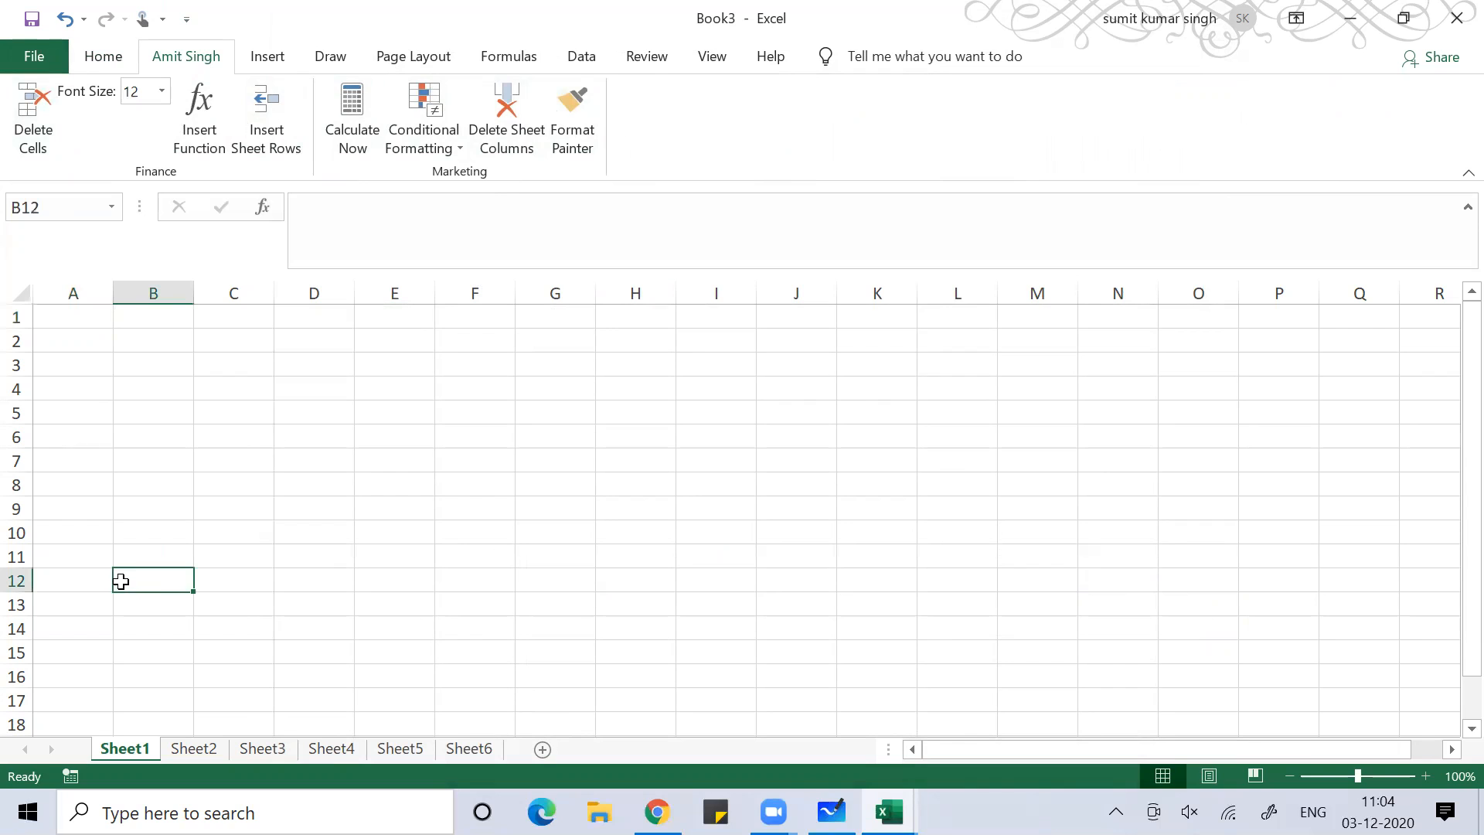
{"action": "key", "text": "alt"}
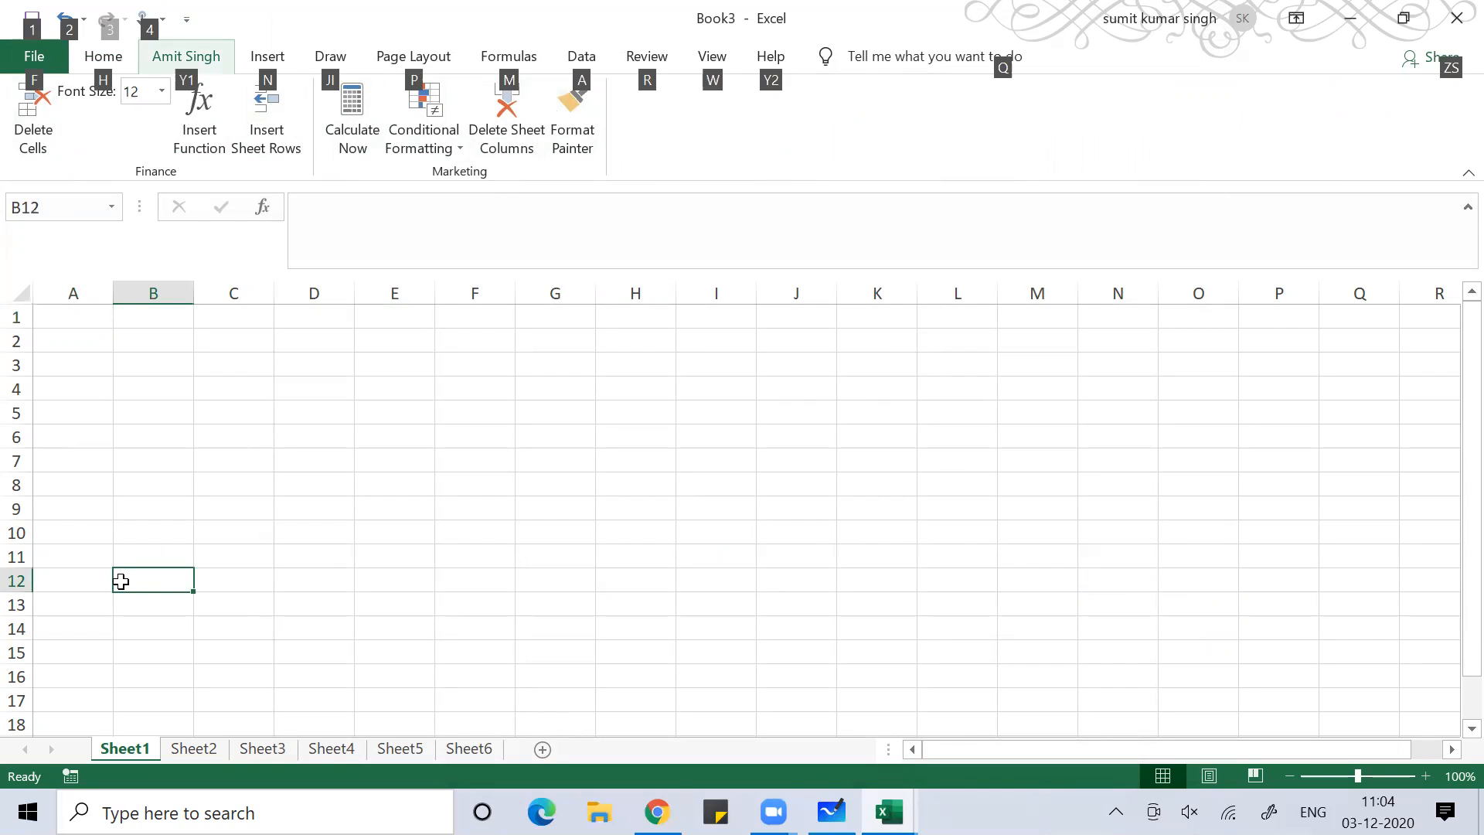
{"action": "key", "text": "y"}
{"action": "key", "text": "1"}
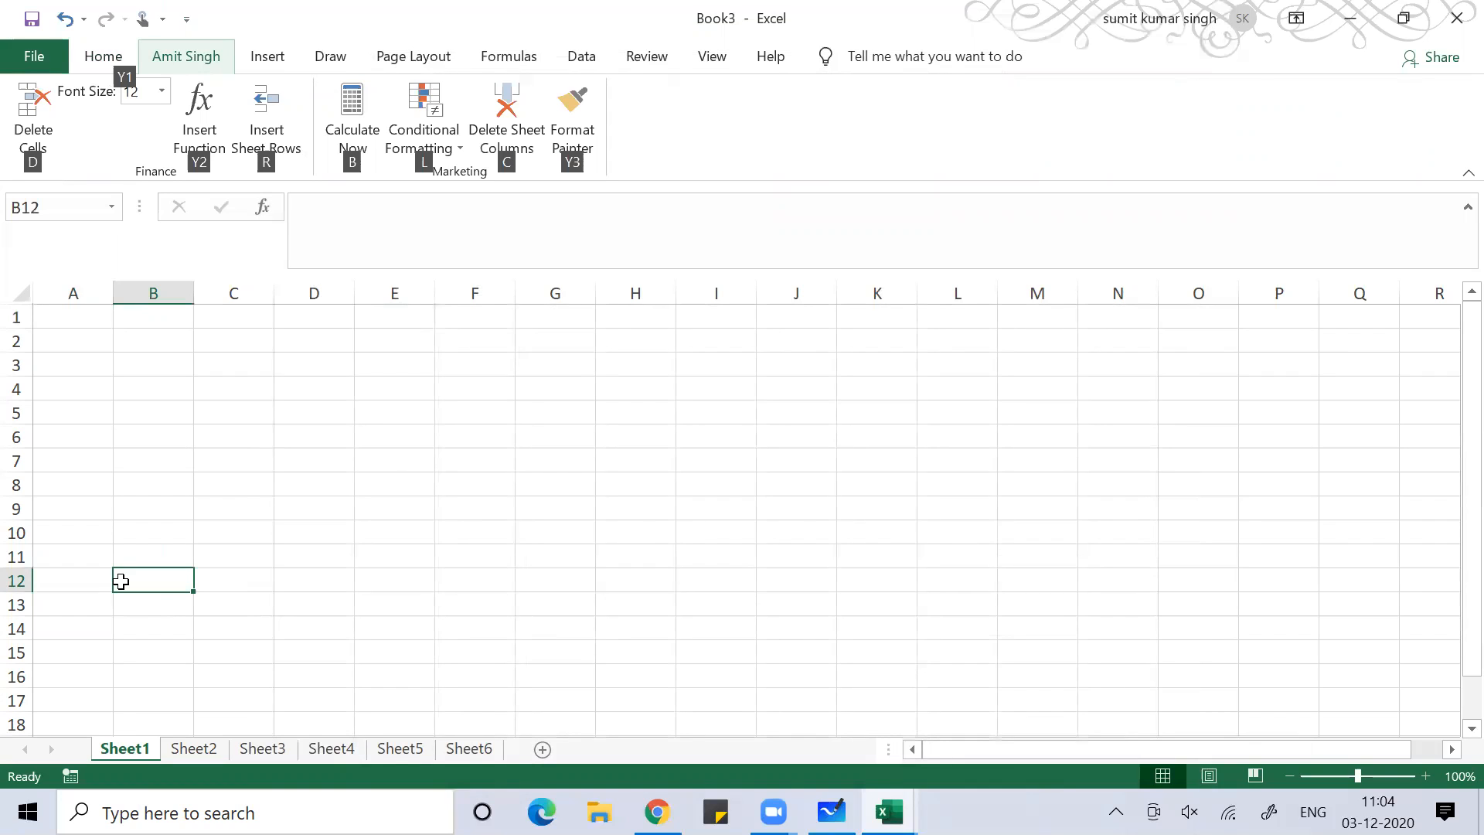
{"action": "key", "text": "Escape"}
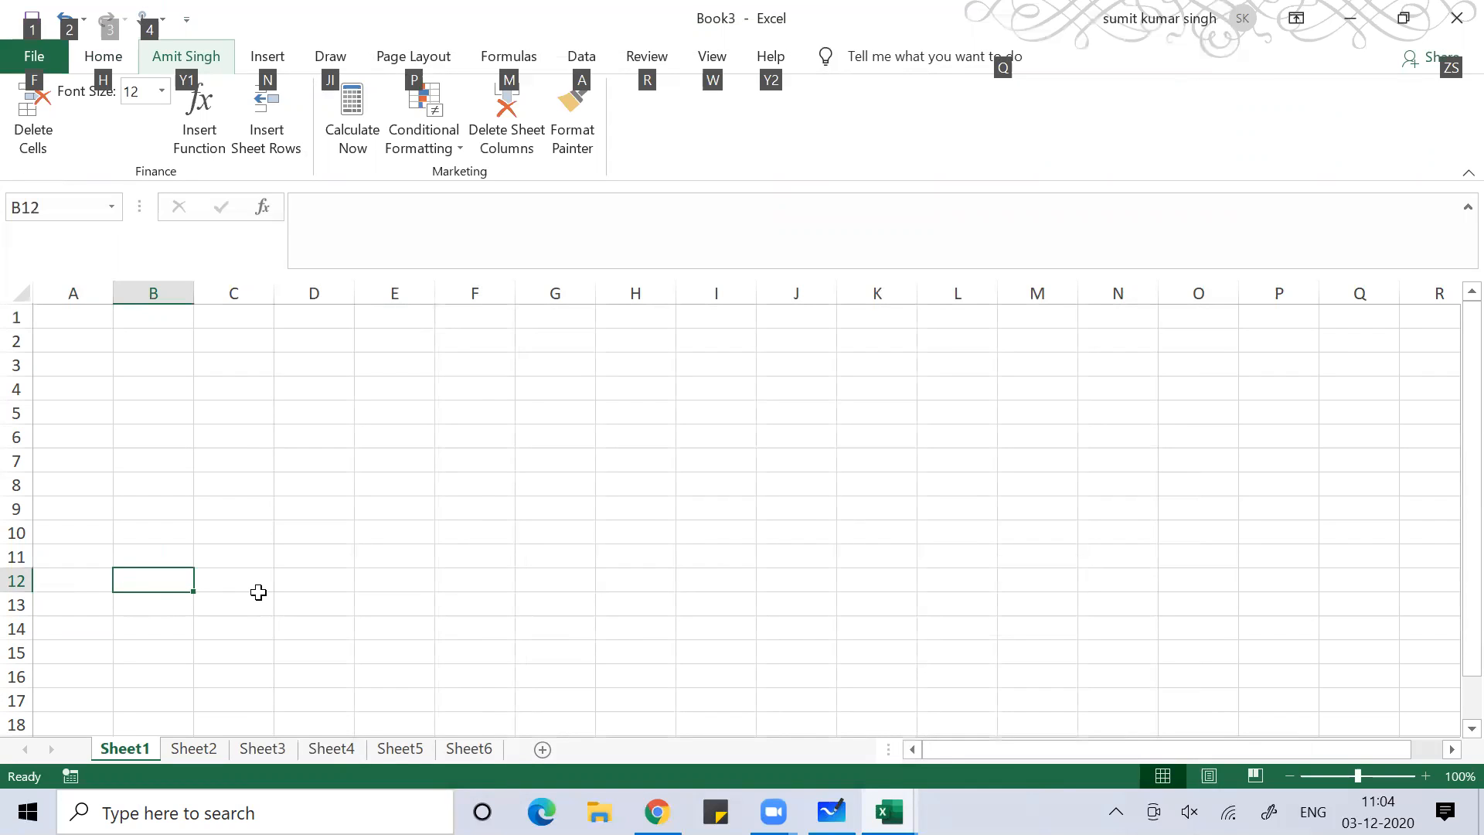
{"action": "key", "text": "Escape"}
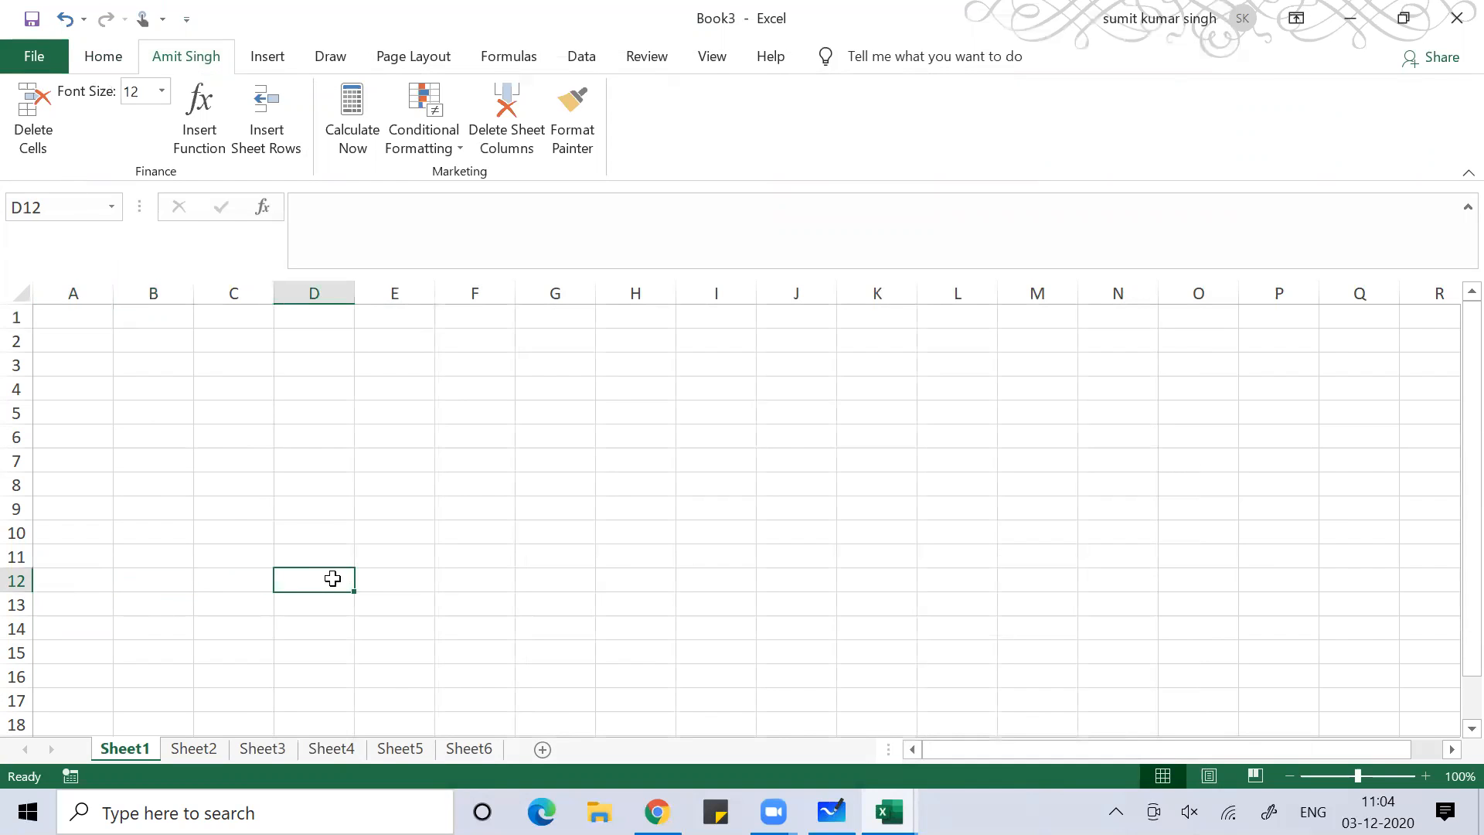
{"action": "key", "text": "alt+f"}
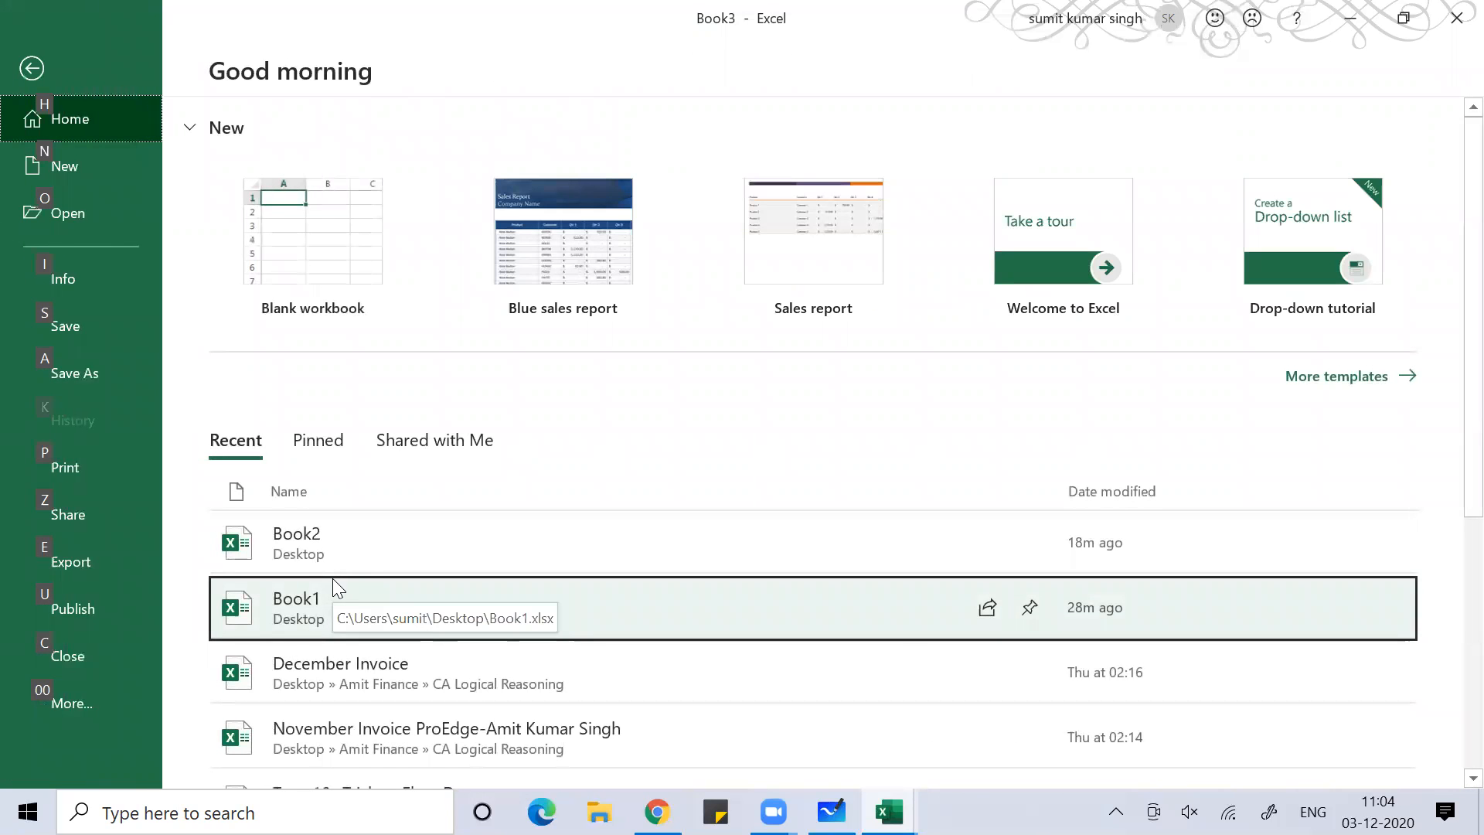
Open Excel Options at the Quick Access Toolbar page
{"action": "key", "text": "0"}
{"action": "key", "text": "0"}
{"action": "key", "text": "Down"}
{"action": "key", "text": "Down"}
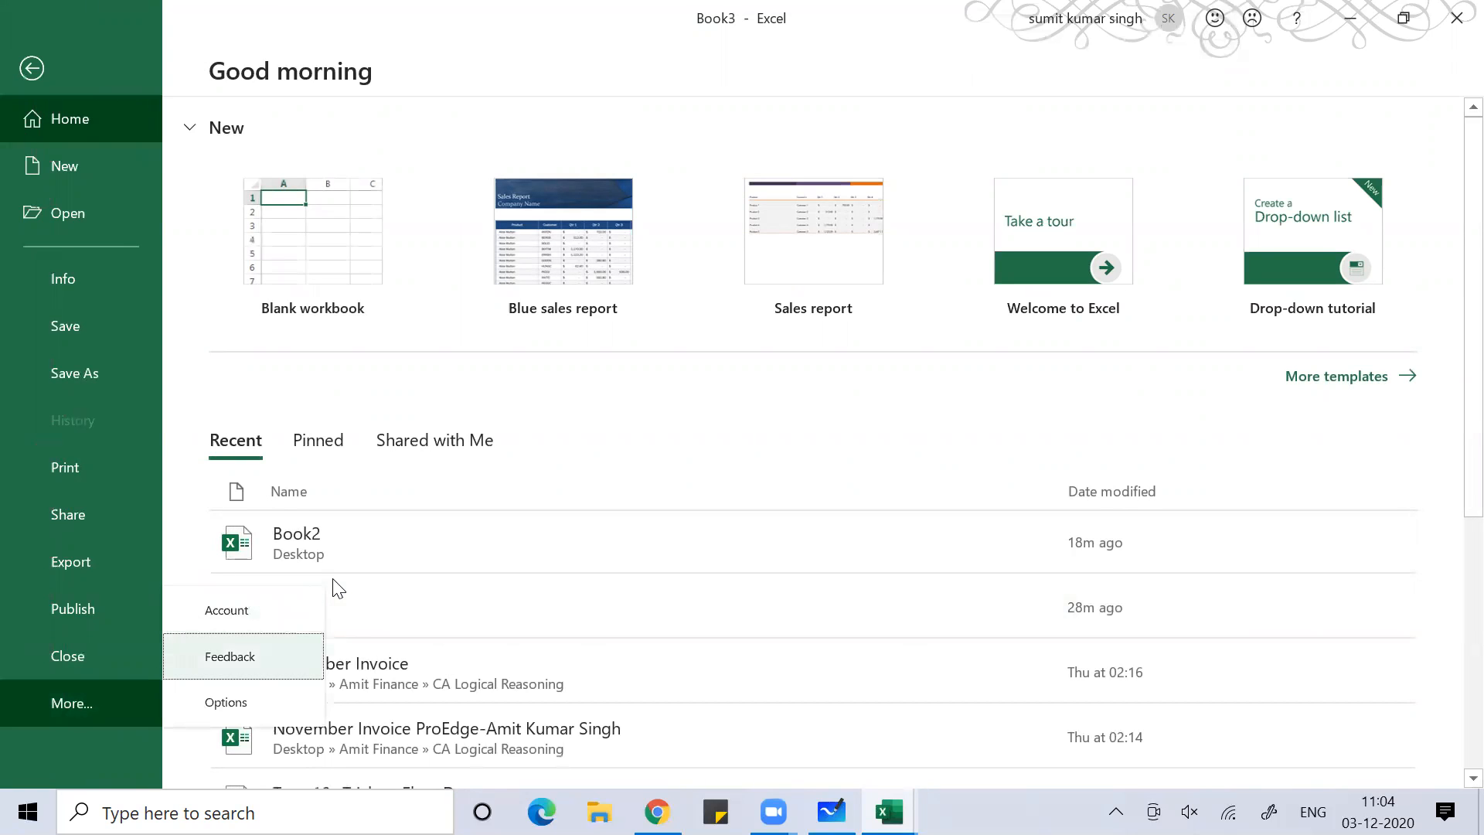
{"action": "key", "text": "Return"}
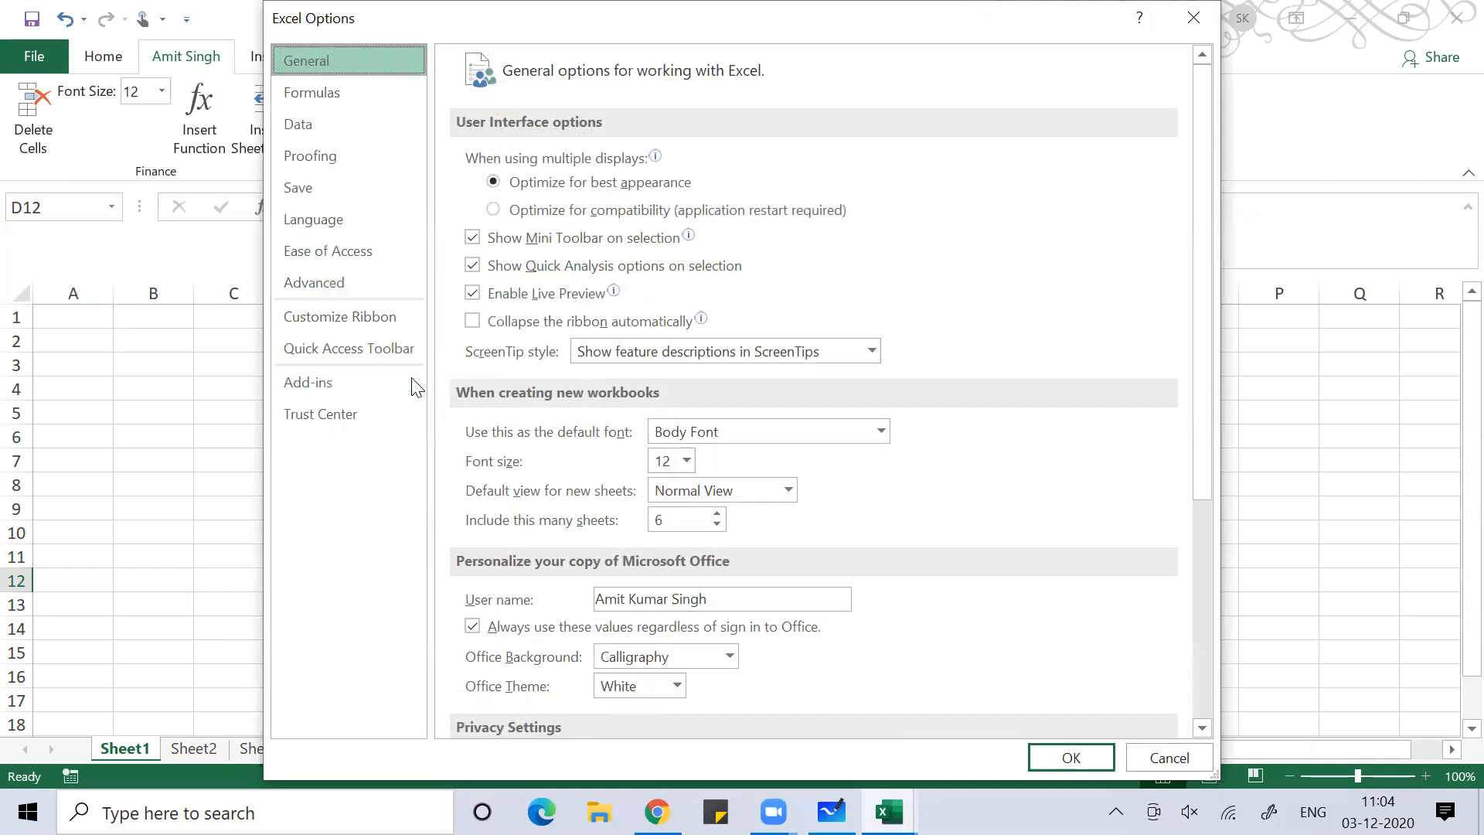
{"action": "left_click", "coordinate": [727, 226]}
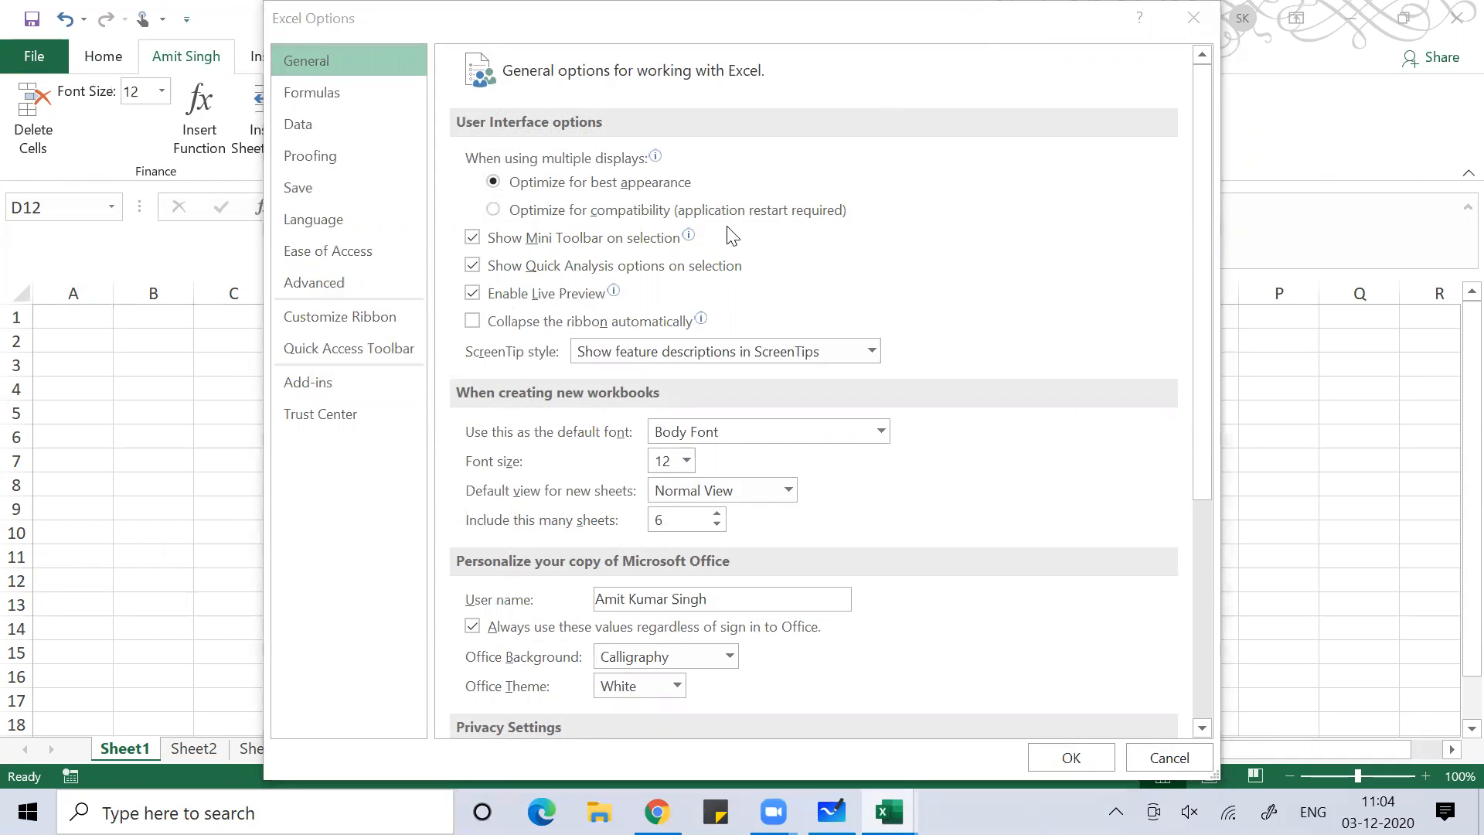
{"action": "left_click", "coordinate": [351, 348]}
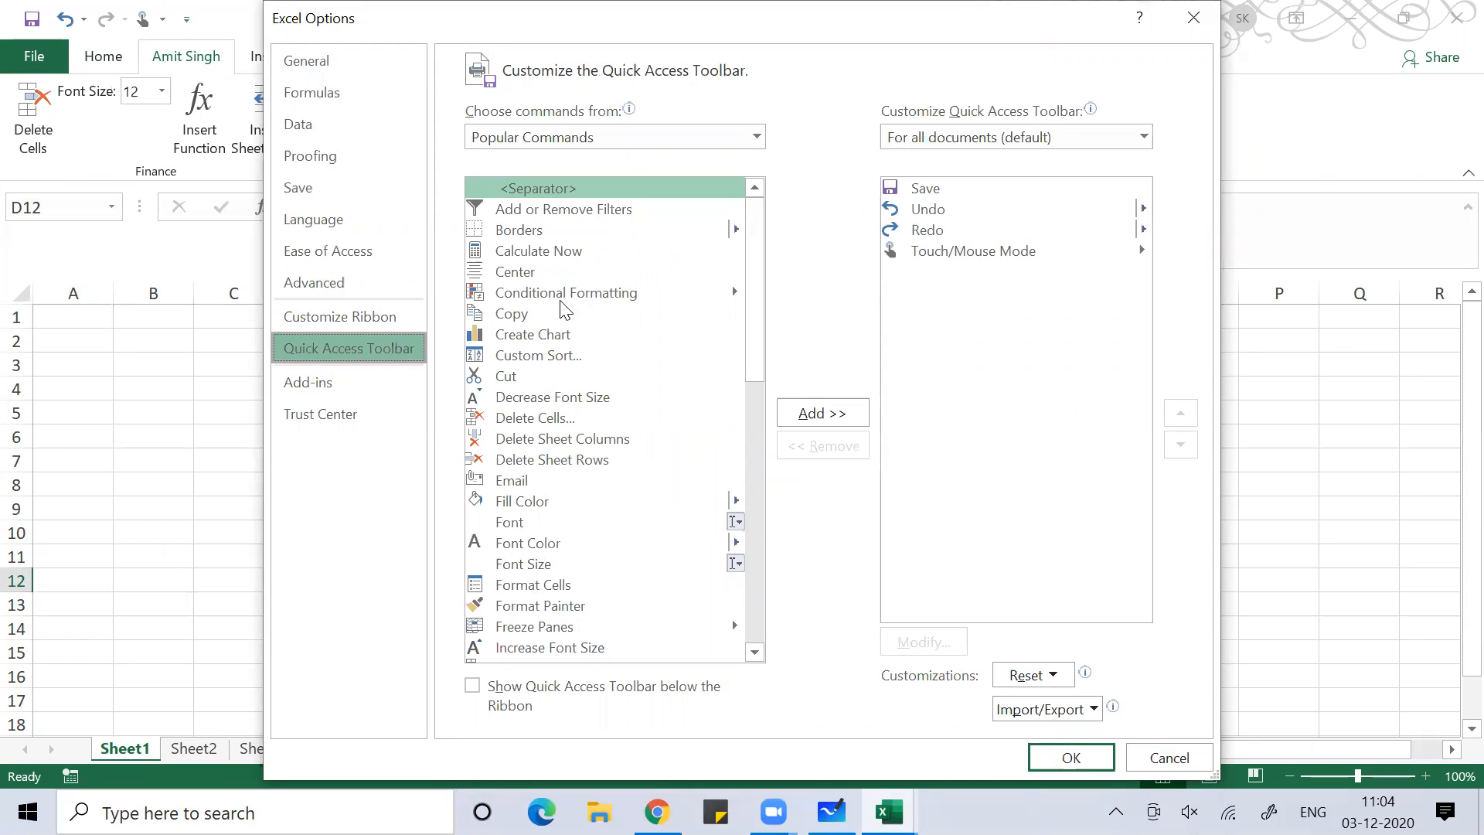
Add Conditional Formatting, Email and Format Painter to the toolbar, remove Undo, then view Add-ins
{"action": "left_click", "coordinate": [586, 294]}
{"action": "left_click", "coordinate": [813, 416]}
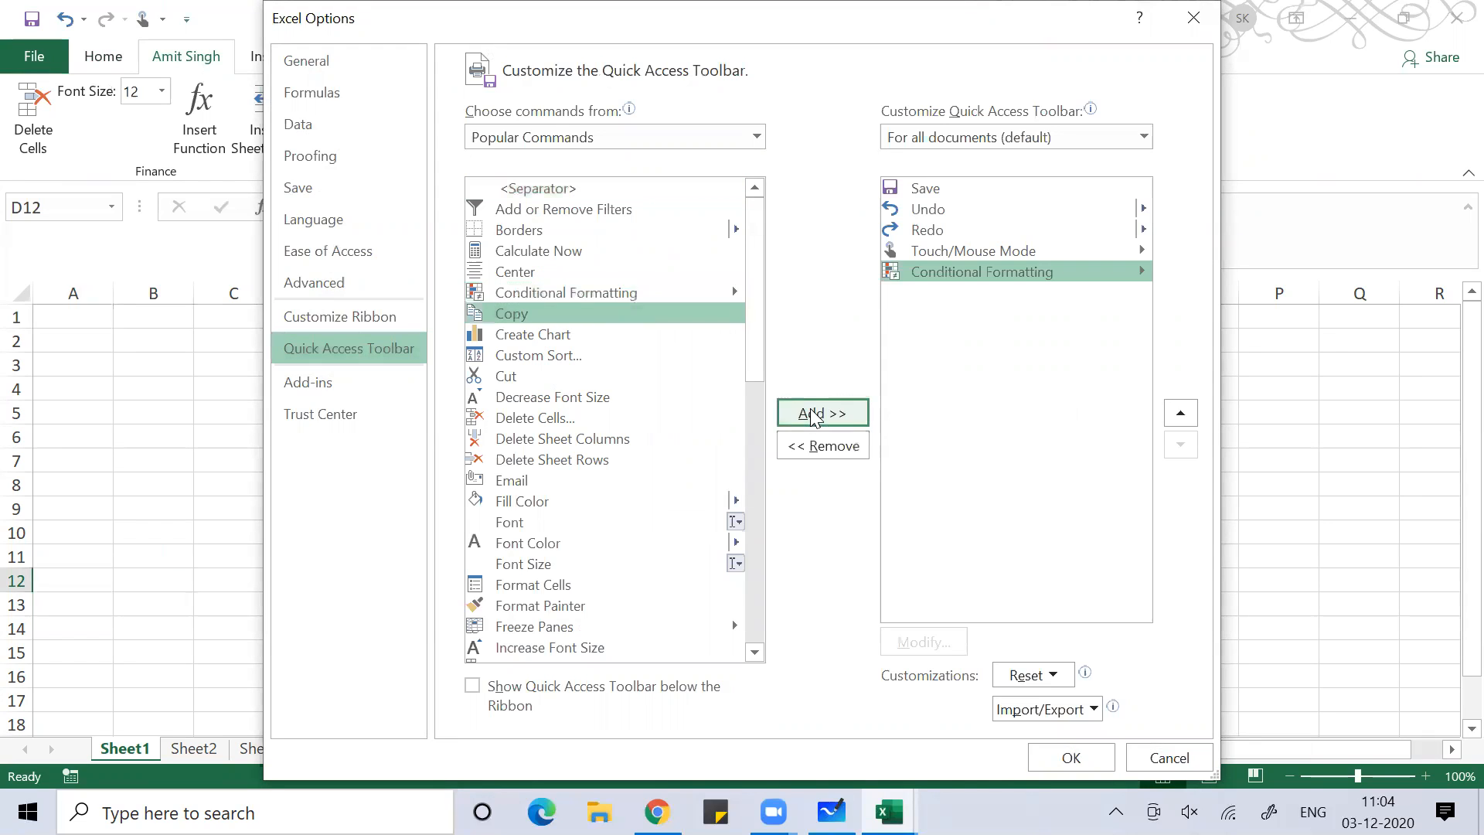
{"action": "left_click", "coordinate": [600, 479]}
{"action": "left_click", "coordinate": [824, 419]}
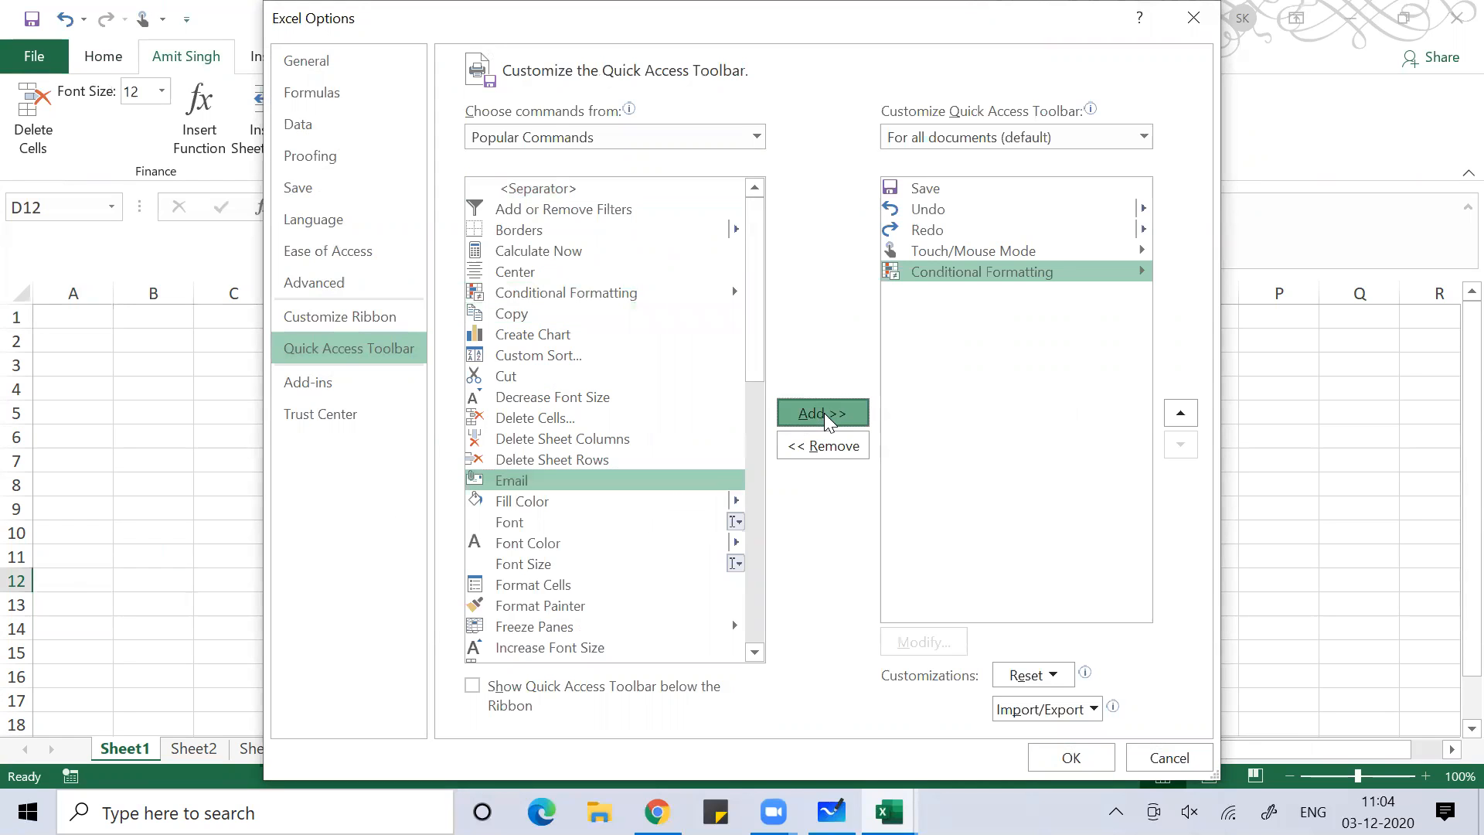
{"action": "left_click", "coordinate": [545, 609]}
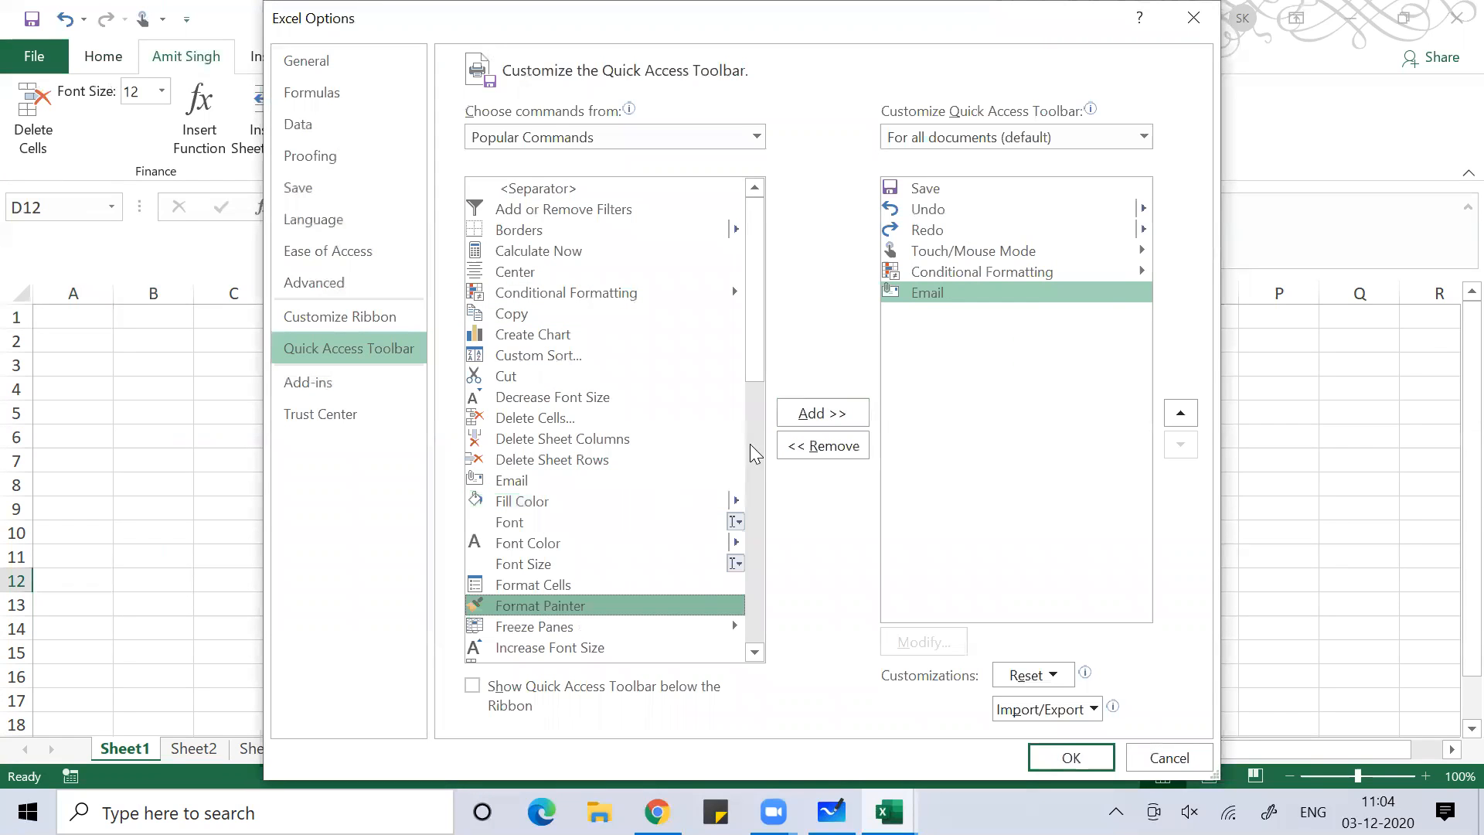
{"action": "left_click", "coordinate": [850, 415]}
{"action": "left_click", "coordinate": [948, 205]}
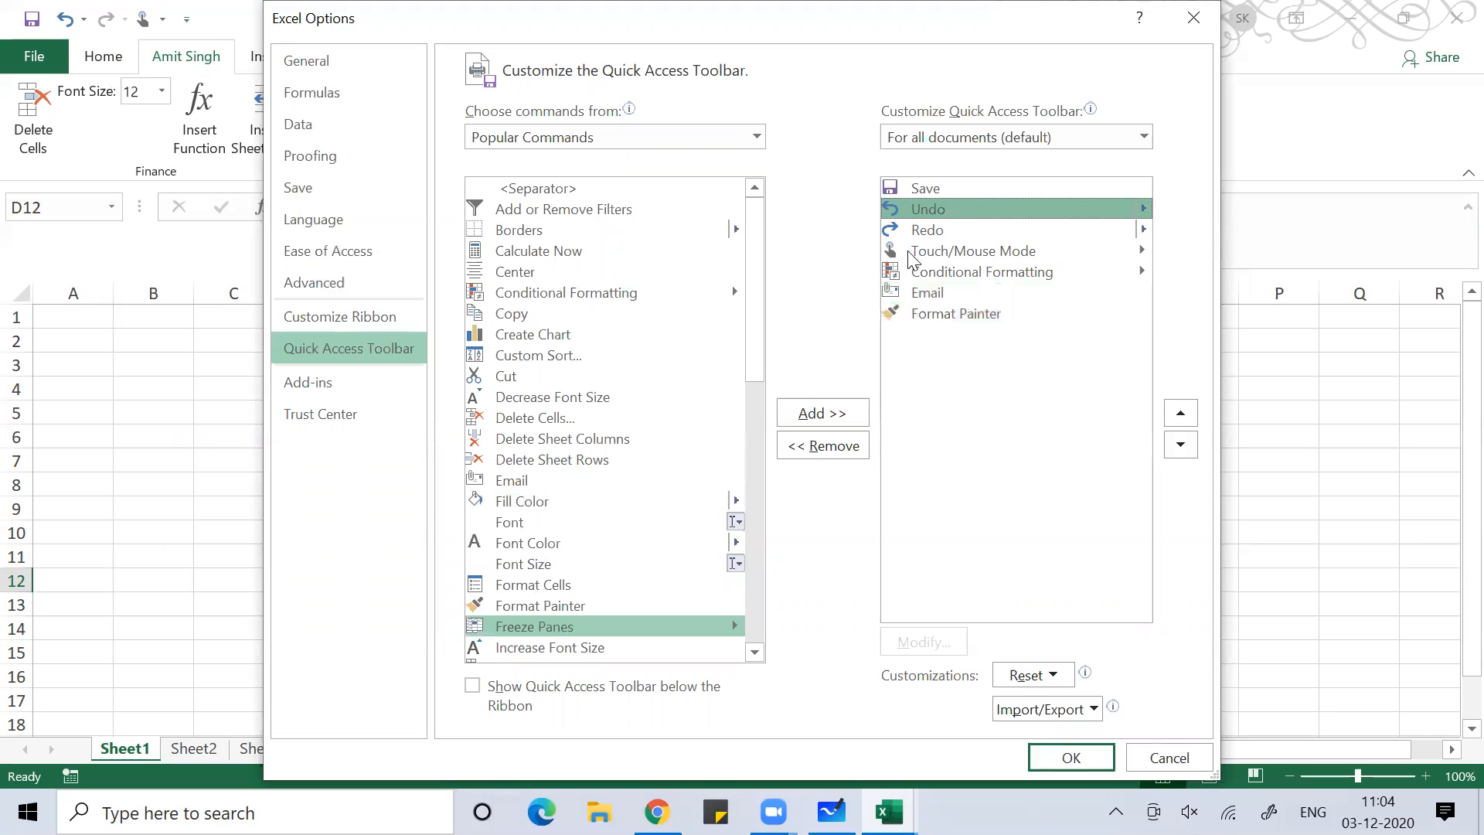
{"action": "left_click", "coordinate": [813, 450]}
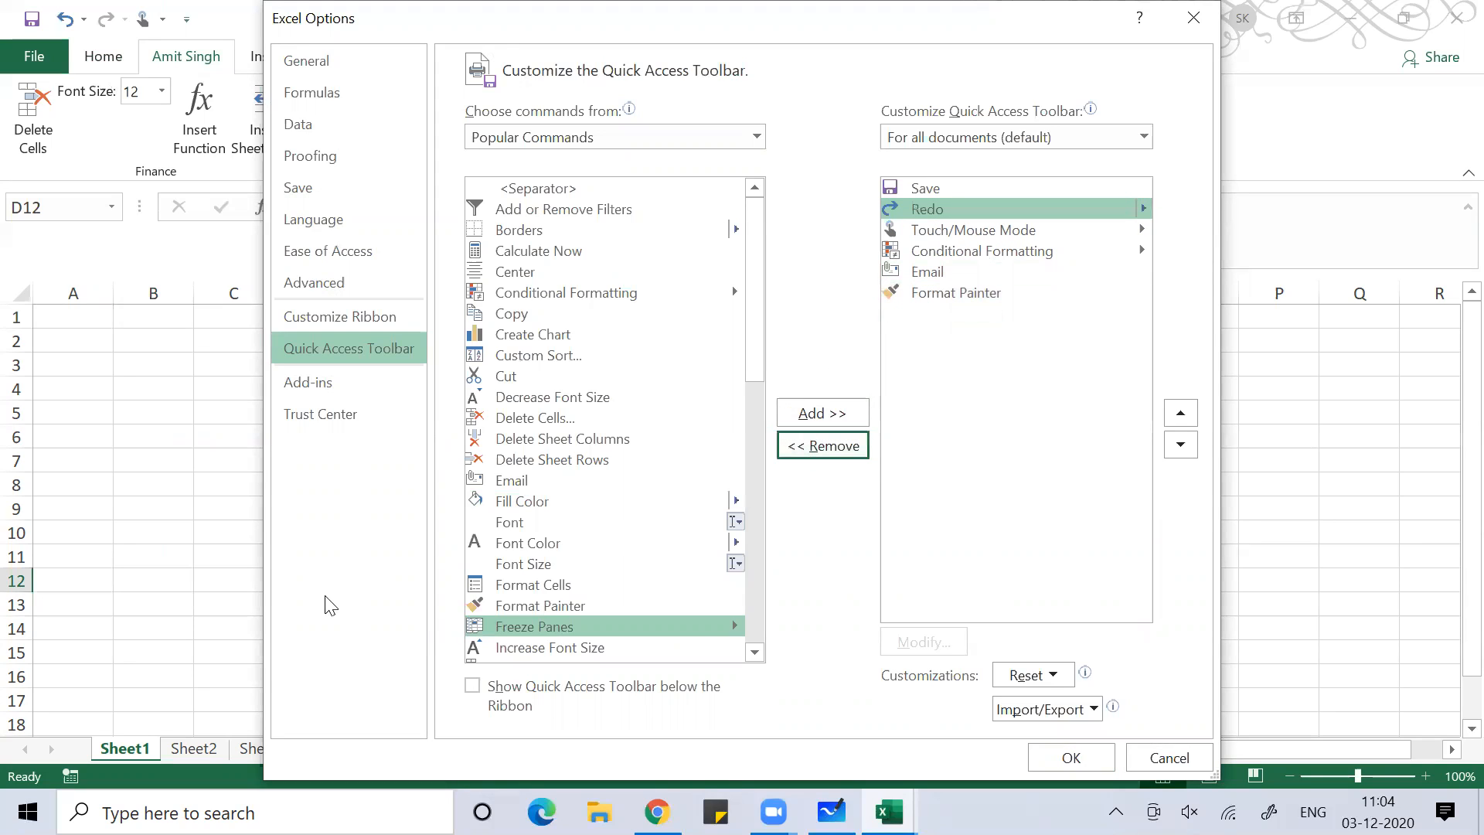
{"action": "left_click", "coordinate": [322, 383]}
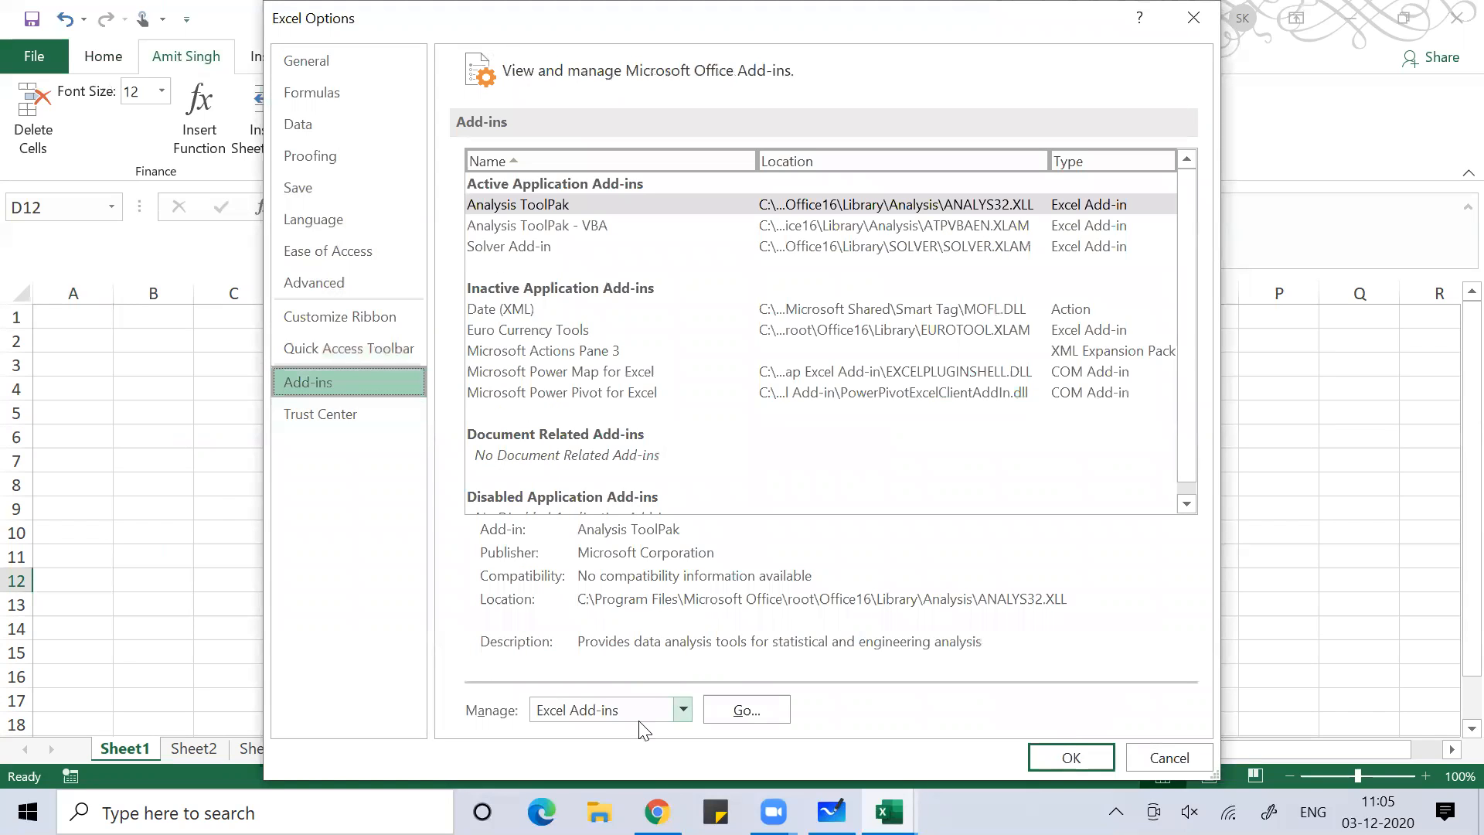
Open the Excel Add-ins dialog showing Analysis ToolPak, Analysis ToolPak - VBA and Solver ticked
{"action": "left_click", "coordinate": [746, 709]}
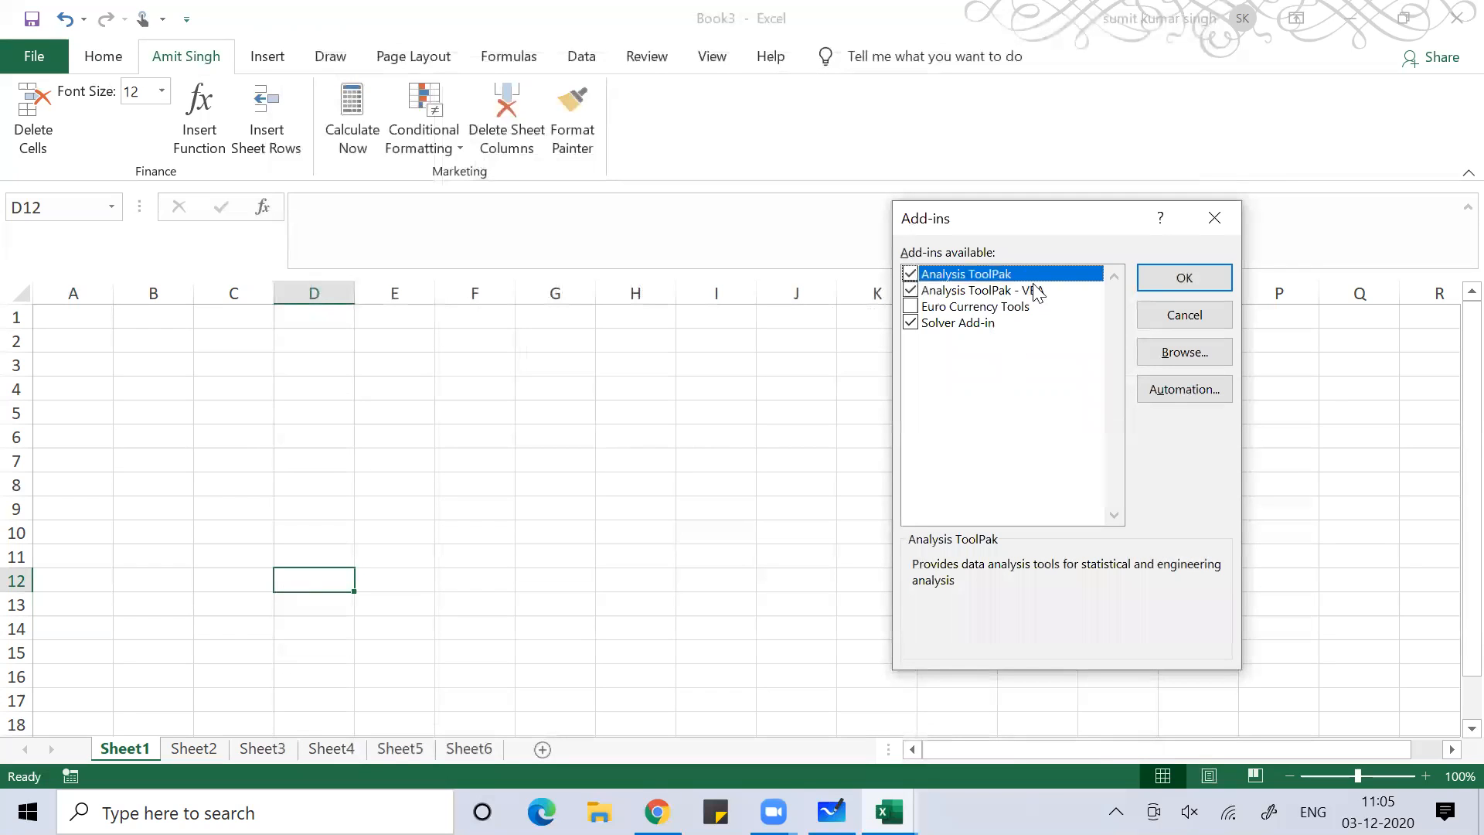
Load the add-ins, check Solver on the Data tab, then switch to Chrome
{"action": "left_click", "coordinate": [1186, 277]}
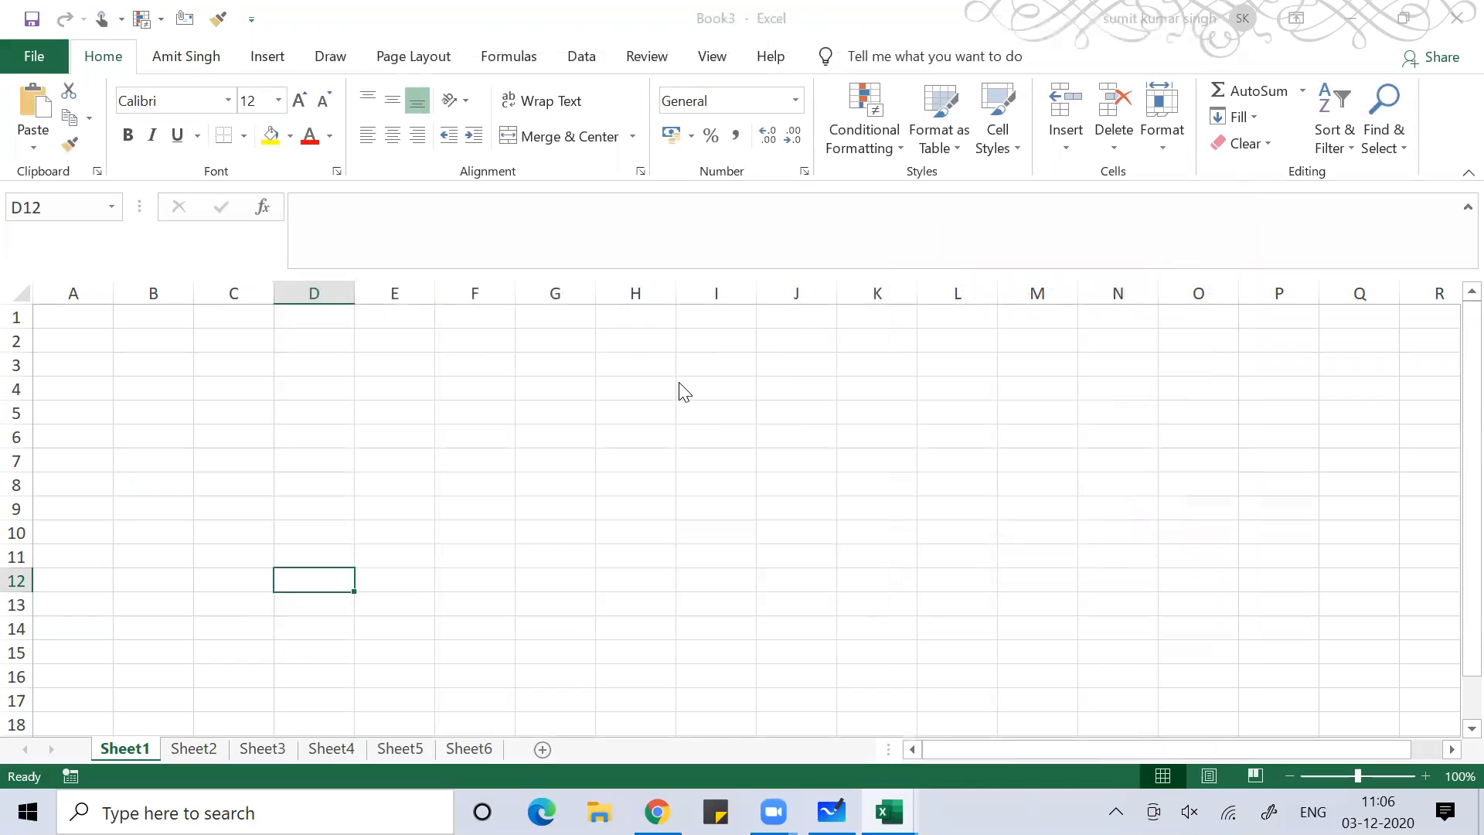
{"action": "left_click", "coordinate": [584, 58]}
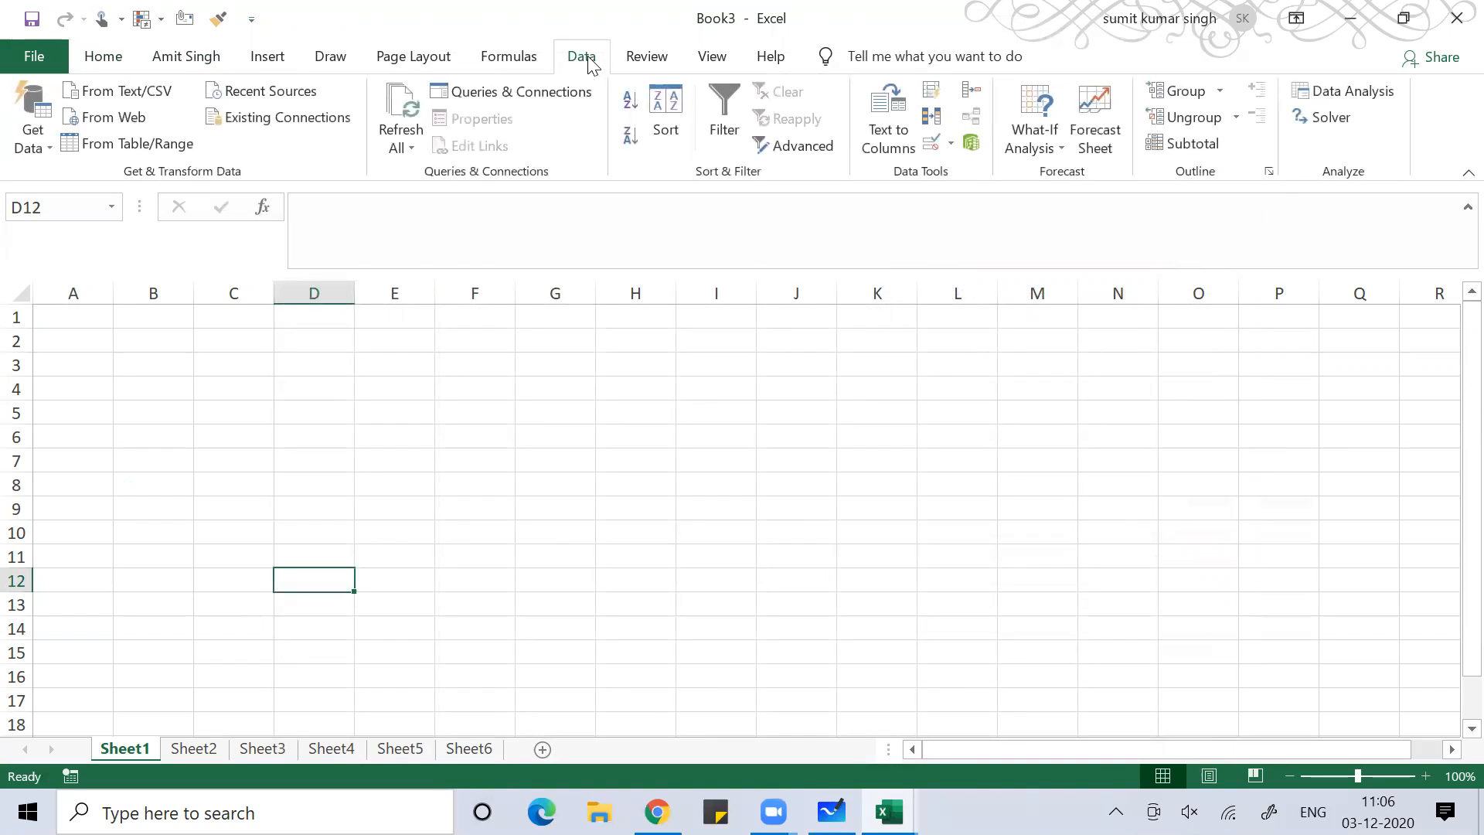
{"action": "left_click", "coordinate": [1328, 116]}
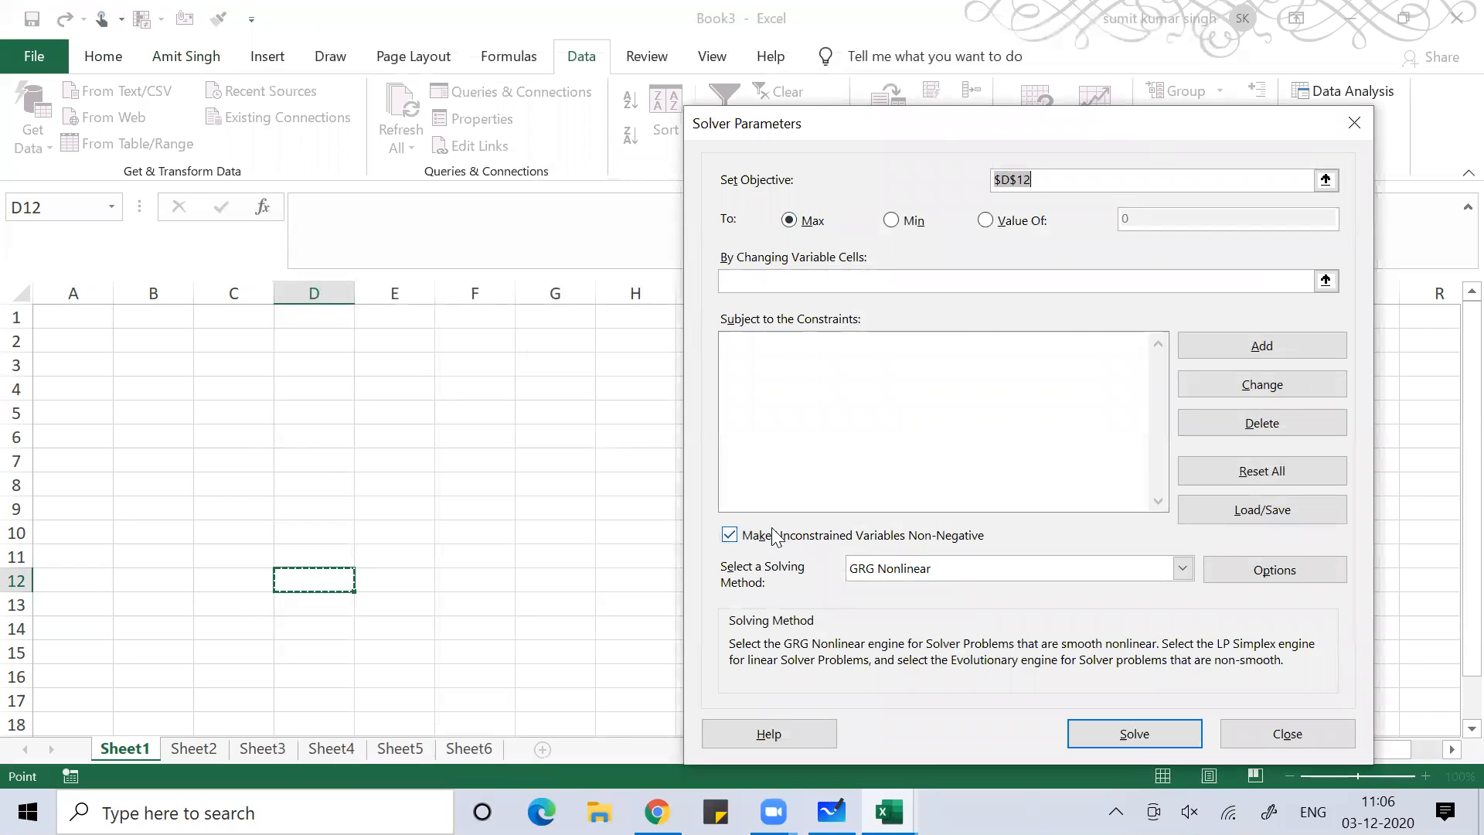
{"action": "left_click", "coordinate": [1357, 118]}
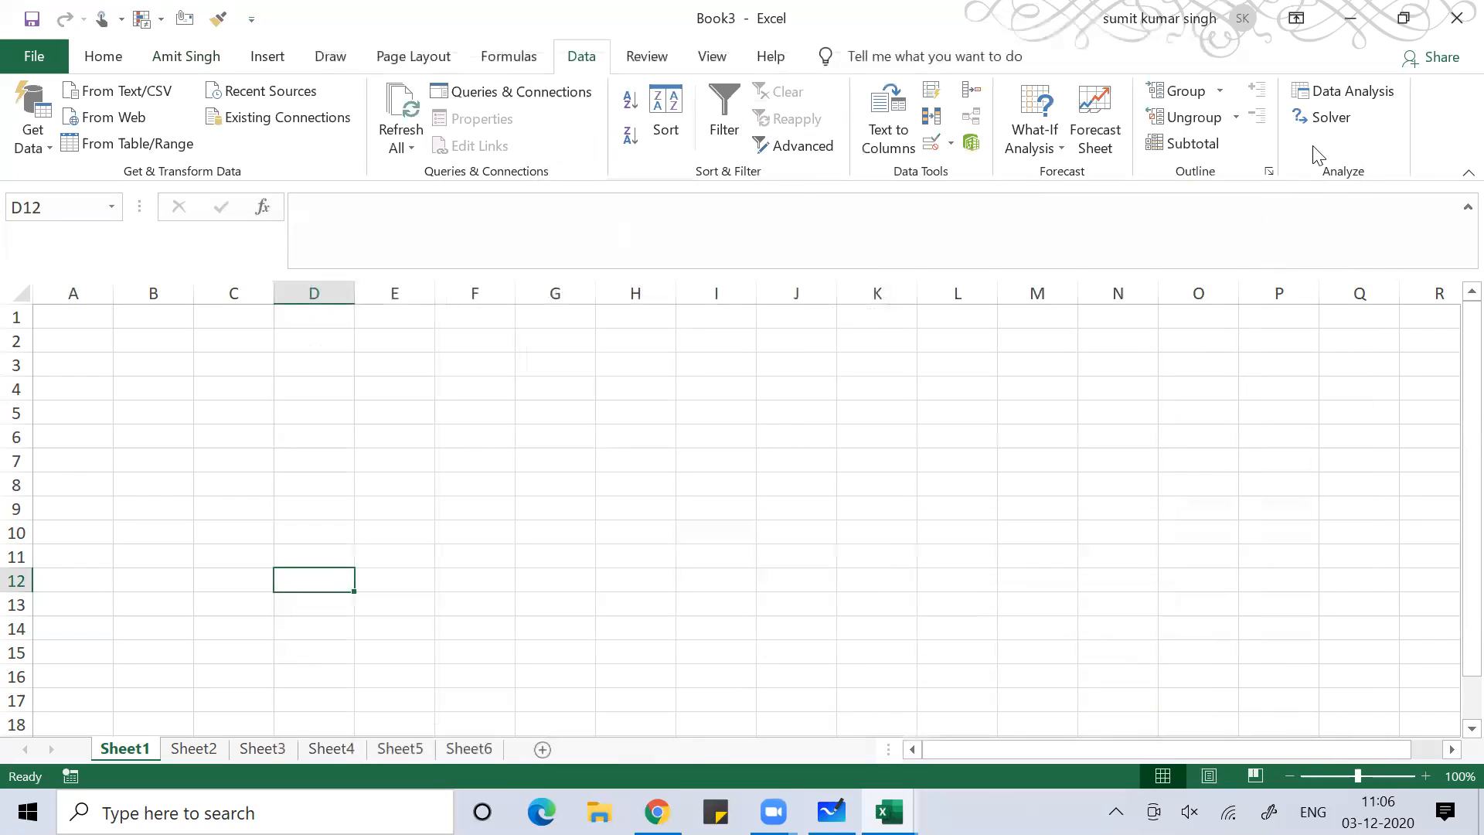
{"action": "key", "text": "alt+Tab"}
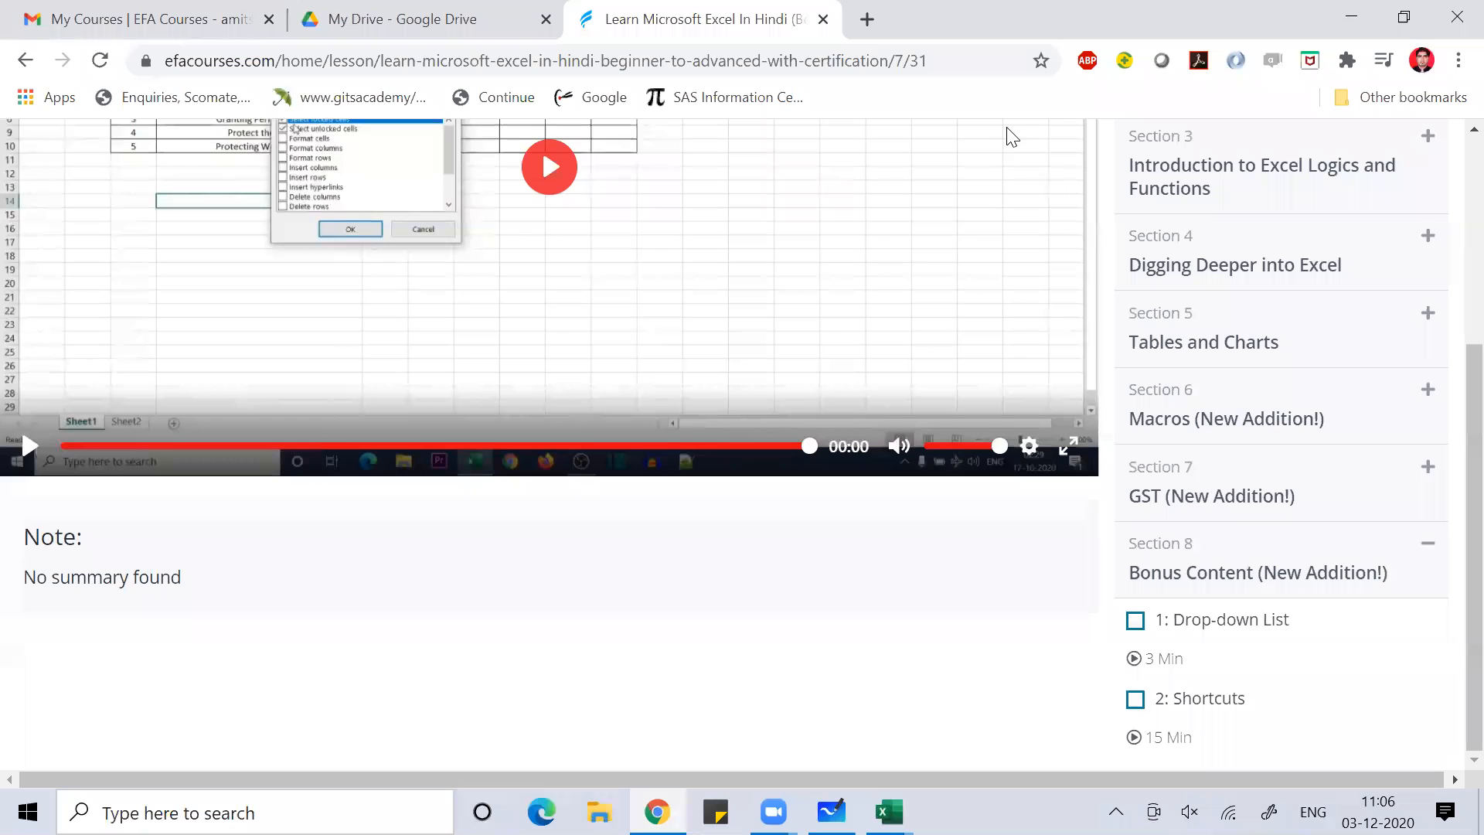
Open youtube.com in a new tab and go to your channel's Playlists
{"action": "left_click", "coordinate": [867, 18]}
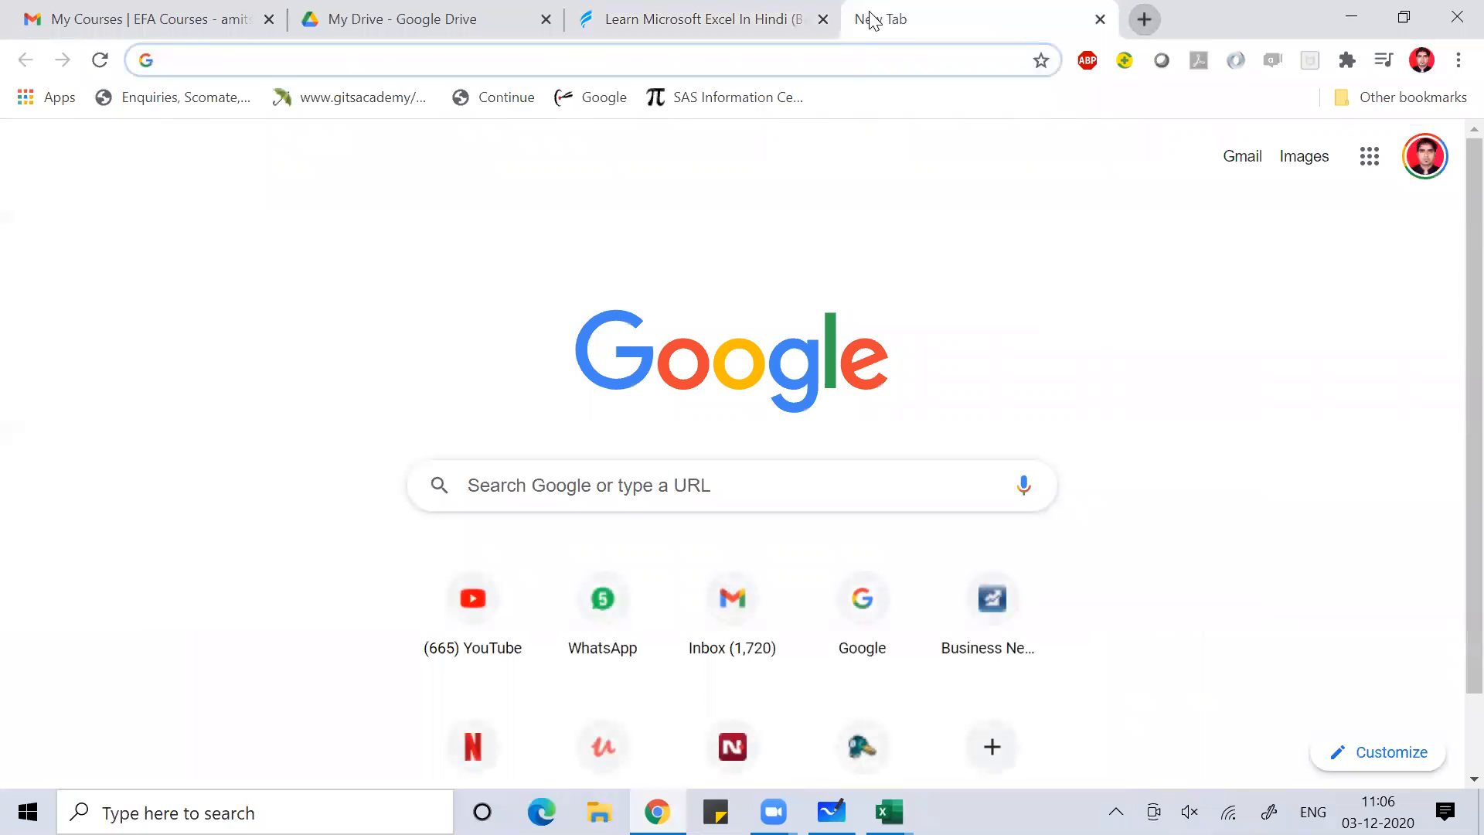
{"action": "type", "text": "y"}
{"action": "key", "text": "Return"}
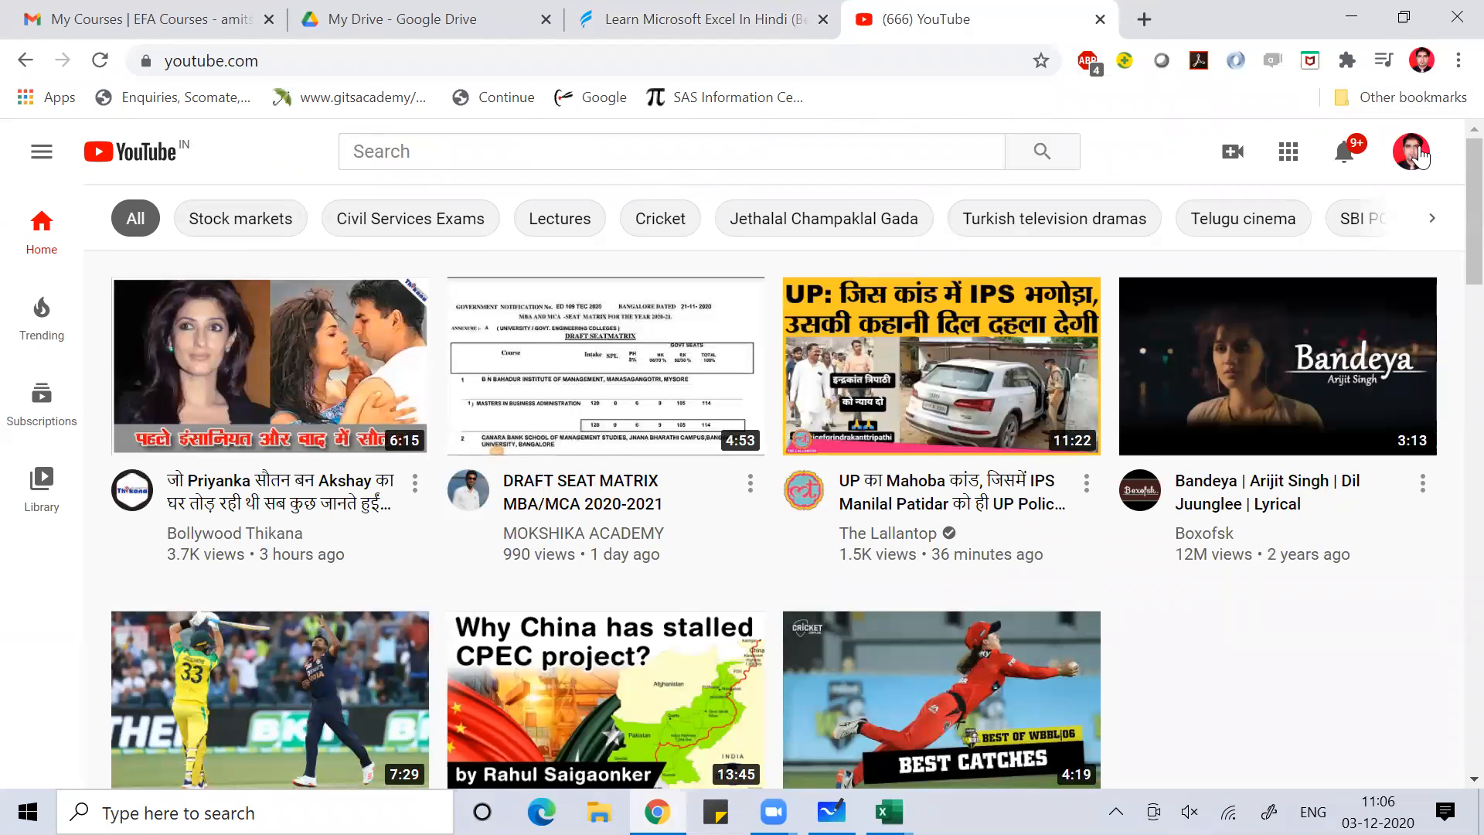
{"action": "left_click", "coordinate": [1409, 147]}
{"action": "left_click", "coordinate": [1181, 288]}
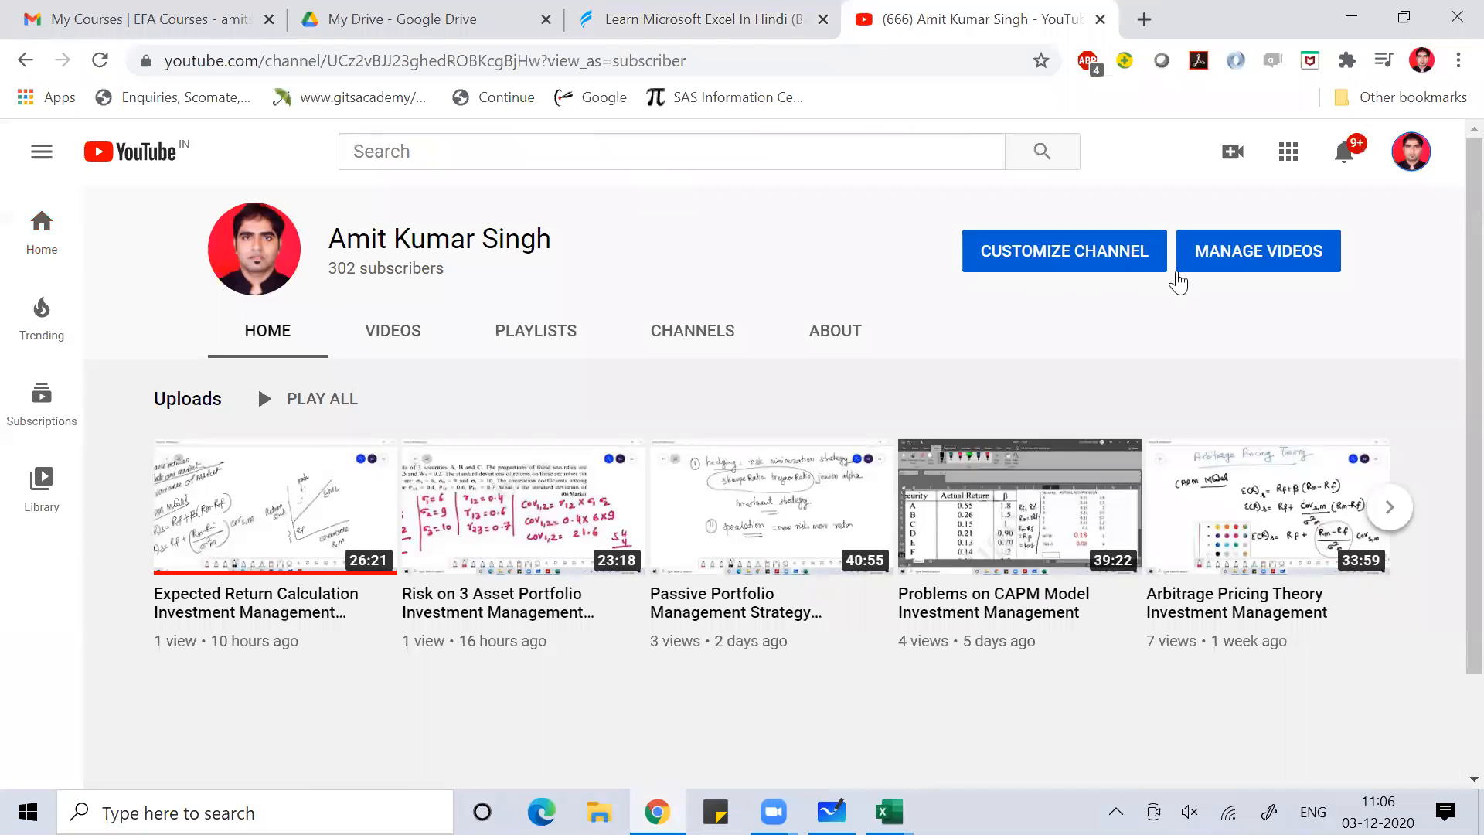
{"action": "left_click", "coordinate": [552, 330]}
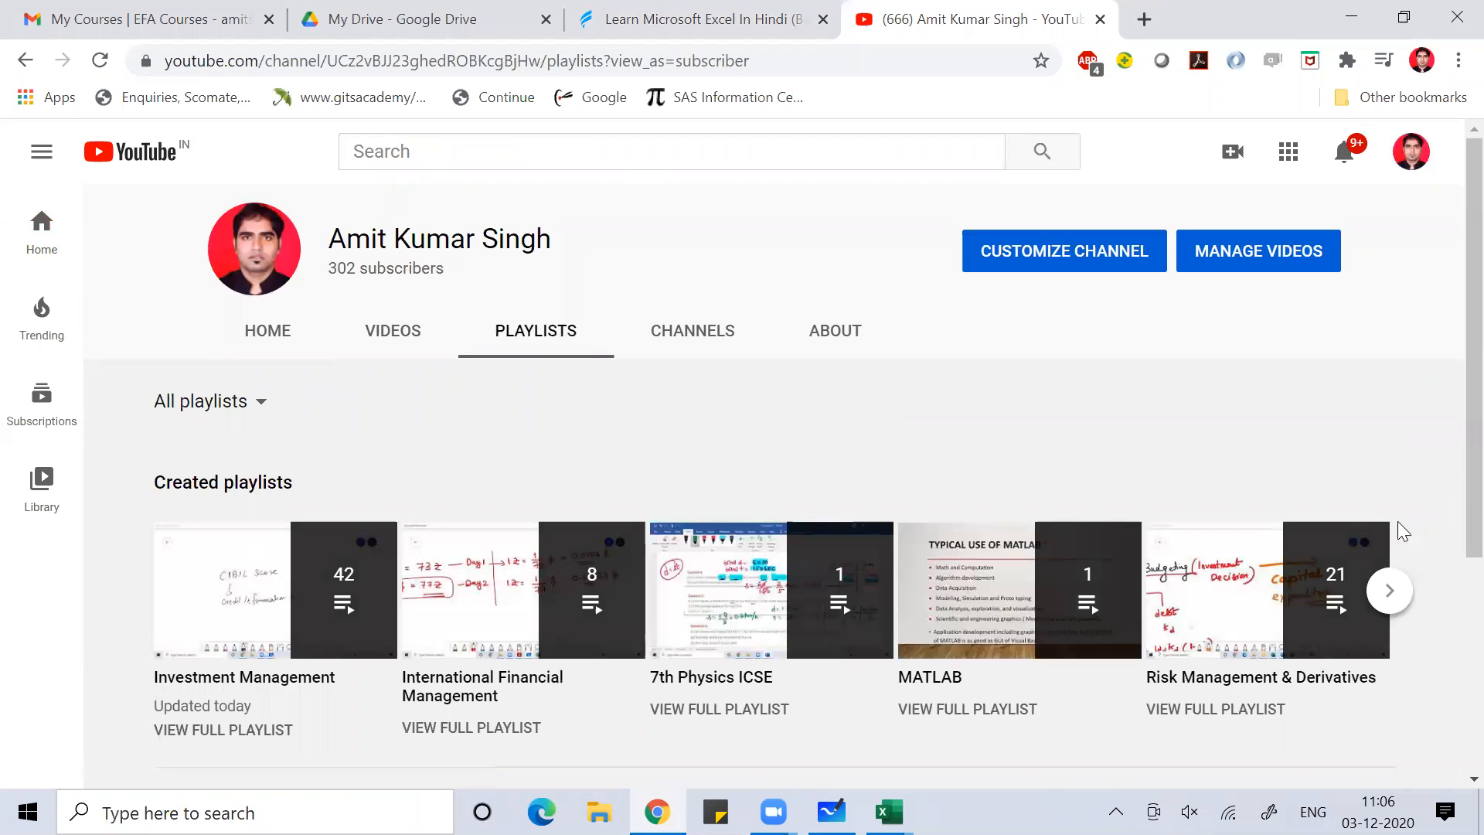
Page through the channel's playlists to find Operation Research-MBA/MCOM
{"action": "left_click", "coordinate": [1391, 591]}
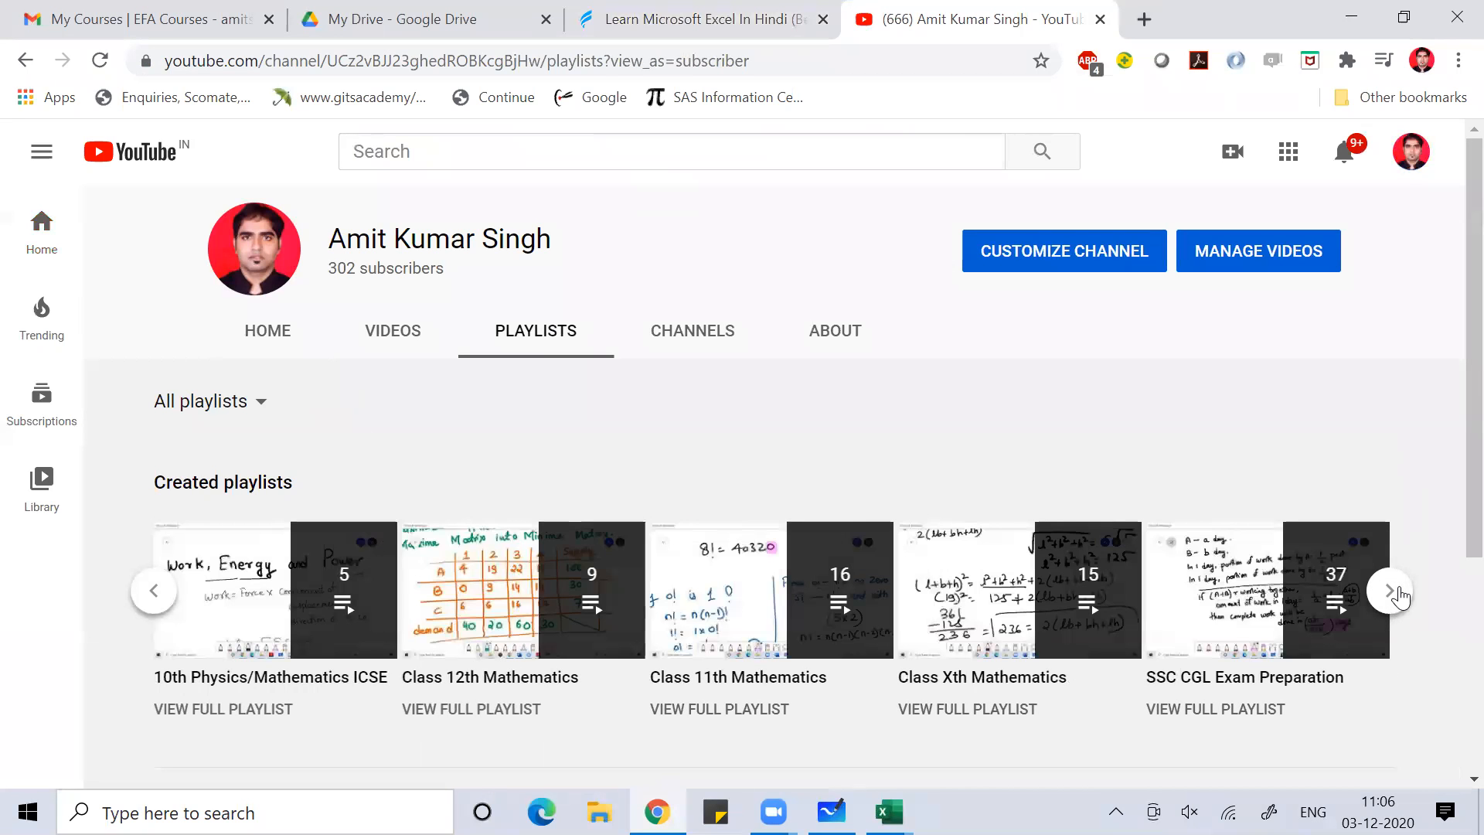
{"action": "left_click", "coordinate": [1394, 591]}
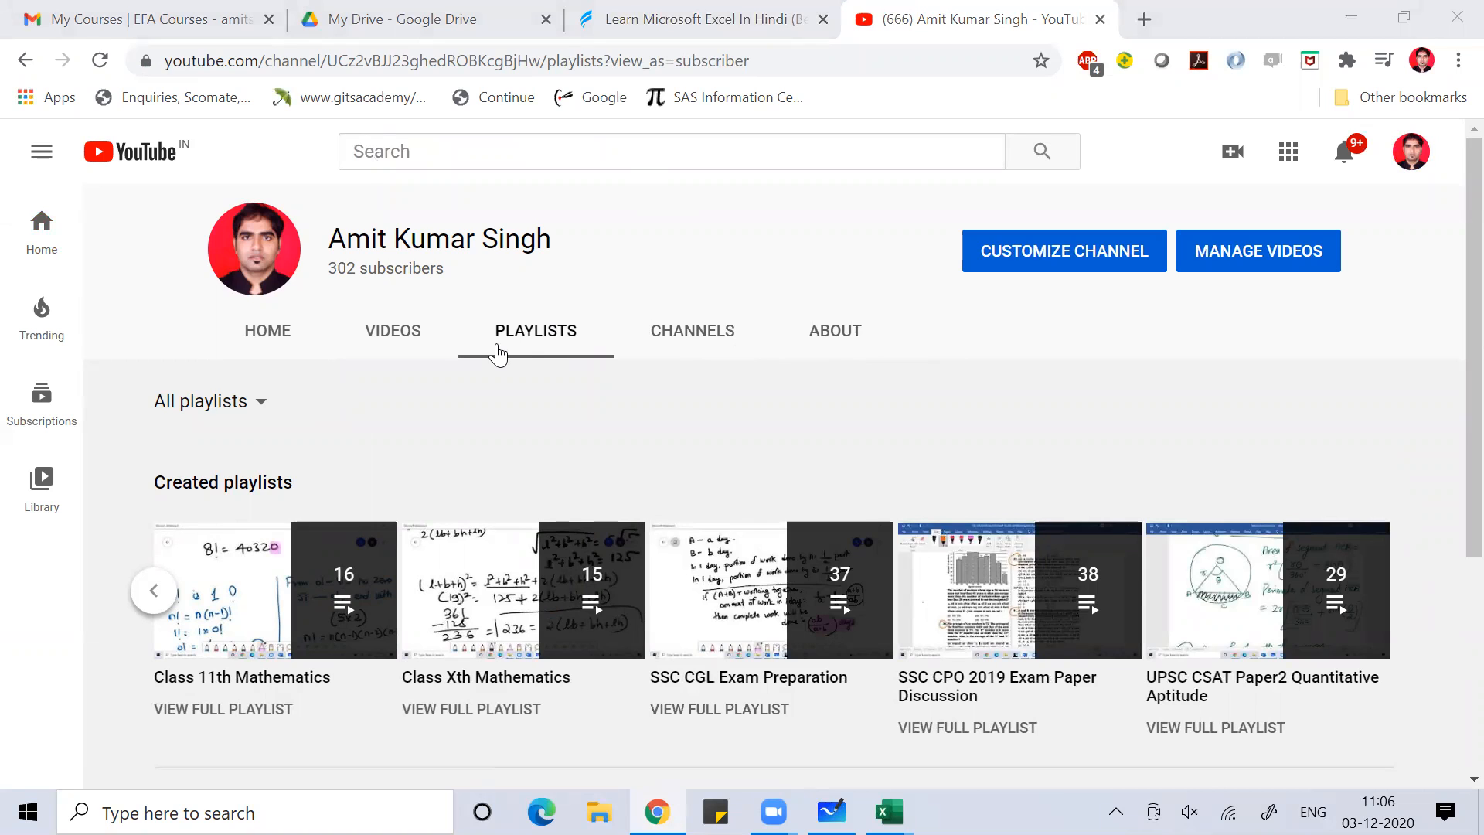
{"action": "scroll", "coordinate": [497, 354], "scroll_direction": "down", "scroll_amount": 4}
{"action": "scroll", "coordinate": [497, 354], "scroll_direction": "up", "scroll_amount": 4}
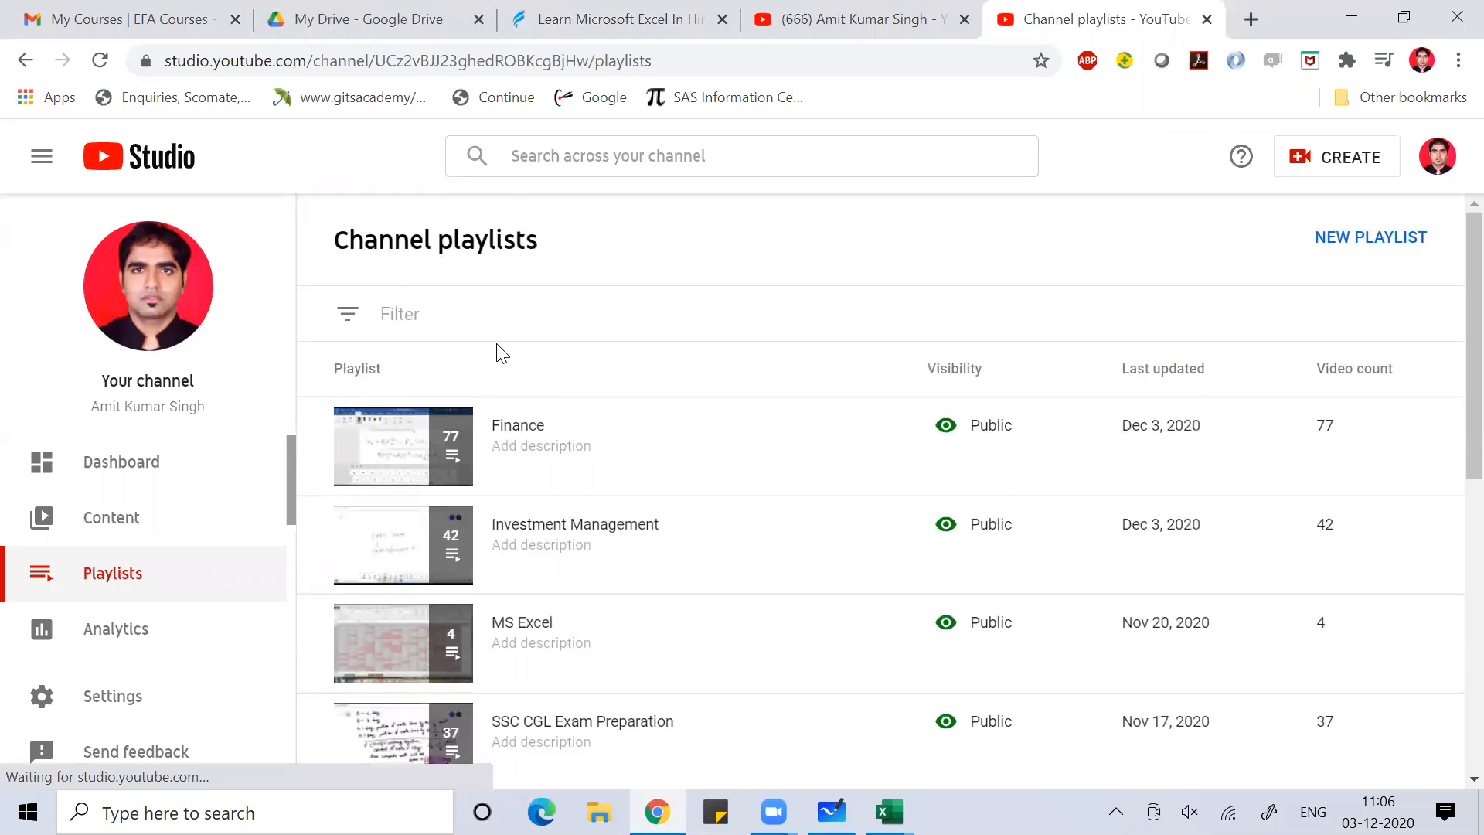
{"action": "scroll", "coordinate": [499, 352], "scroll_direction": "down", "scroll_amount": 6}
{"action": "scroll", "coordinate": [497, 346], "scroll_direction": "down", "scroll_amount": 3}
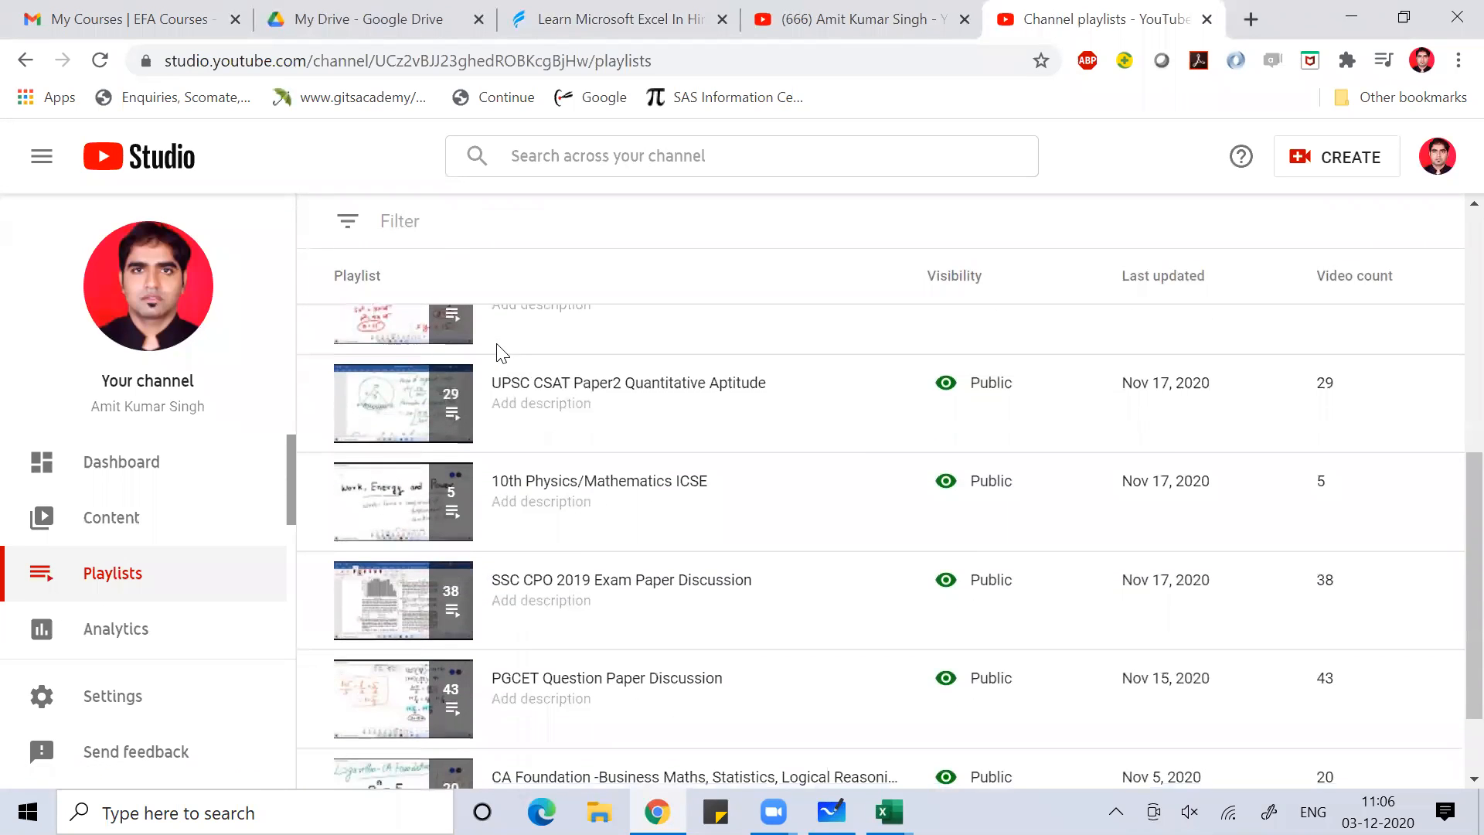
{"action": "left_click", "coordinate": [1413, 762]}
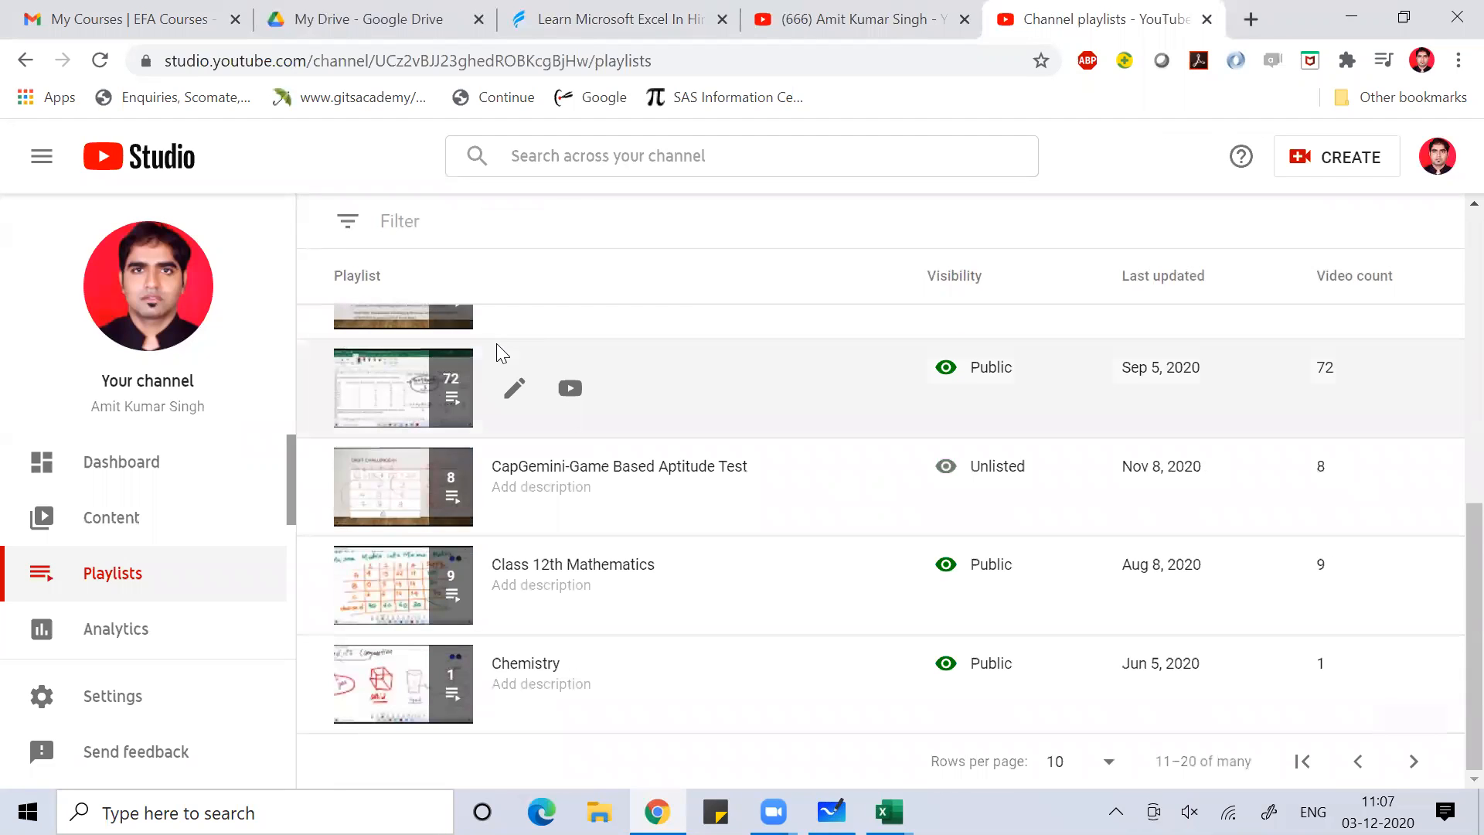
Open the Operation Research-MBA/MCOM playlist and scroll through its 72 videos
{"action": "left_click", "coordinate": [498, 346]}
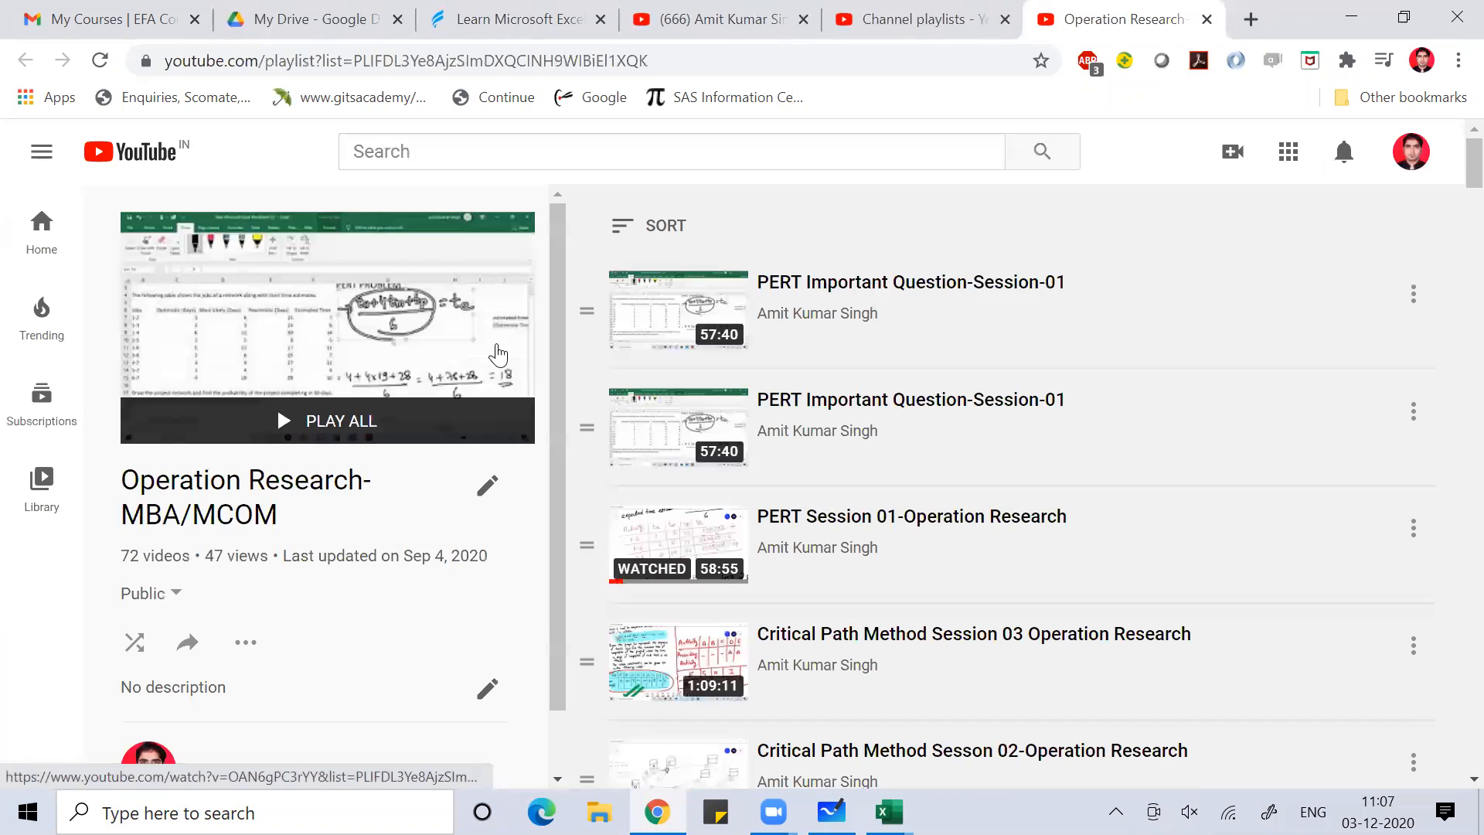
{"action": "scroll", "coordinate": [498, 355], "scroll_direction": "down", "scroll_amount": 13}
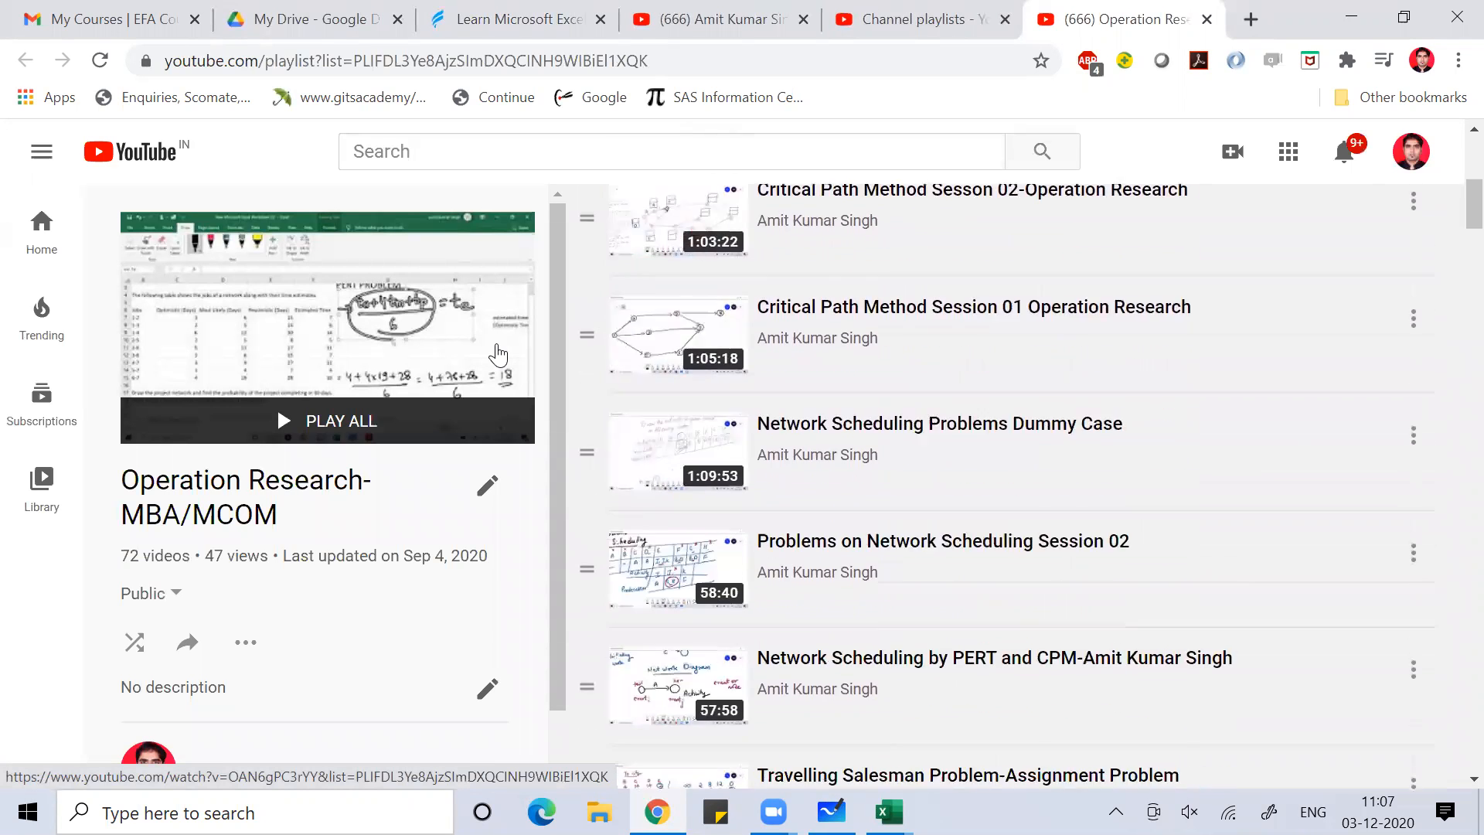
{"action": "scroll", "coordinate": [497, 355], "scroll_direction": "down", "scroll_amount": 13}
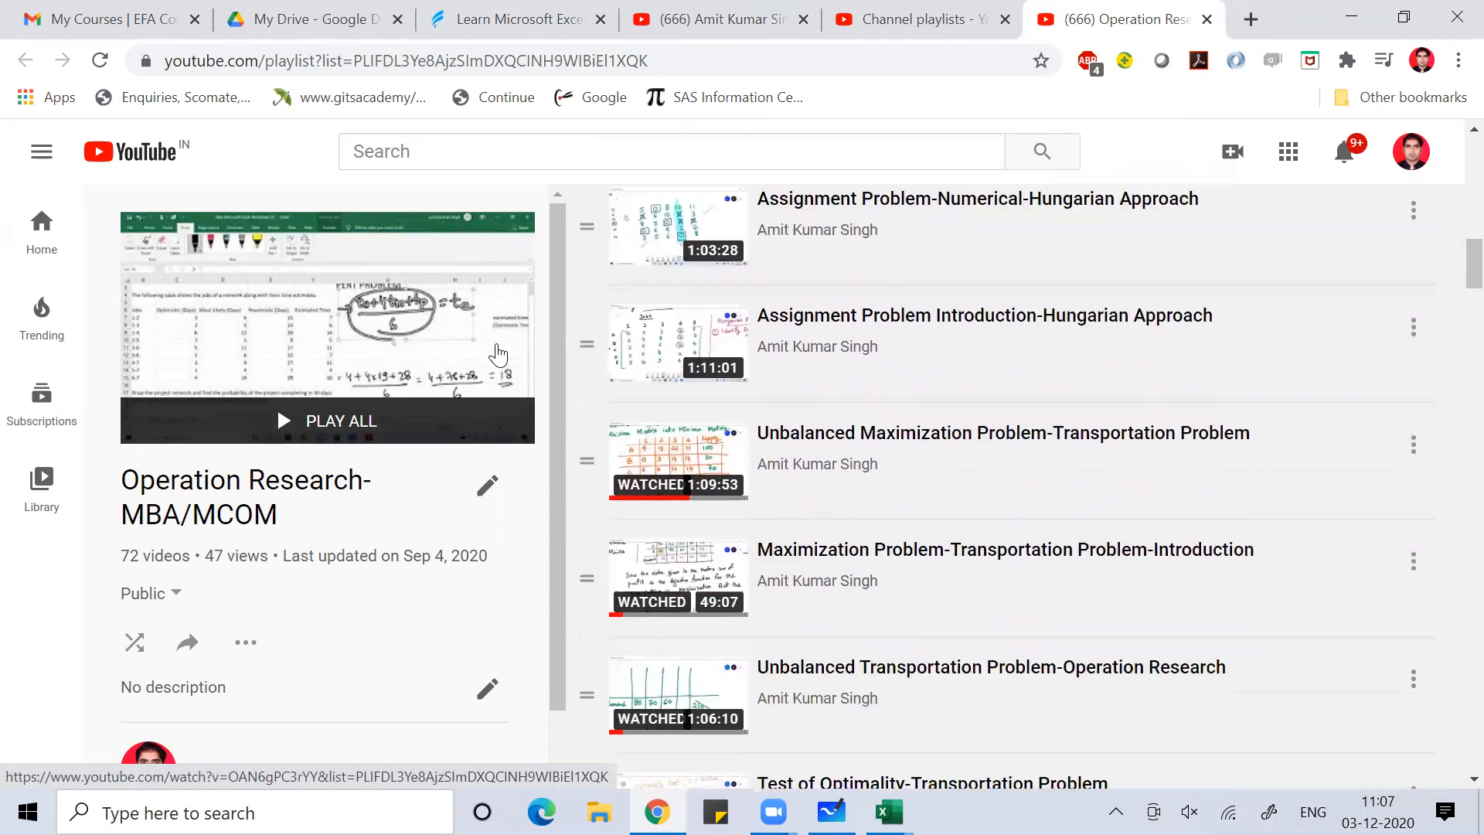
{"action": "scroll", "coordinate": [498, 355], "scroll_direction": "down", "scroll_amount": 9}
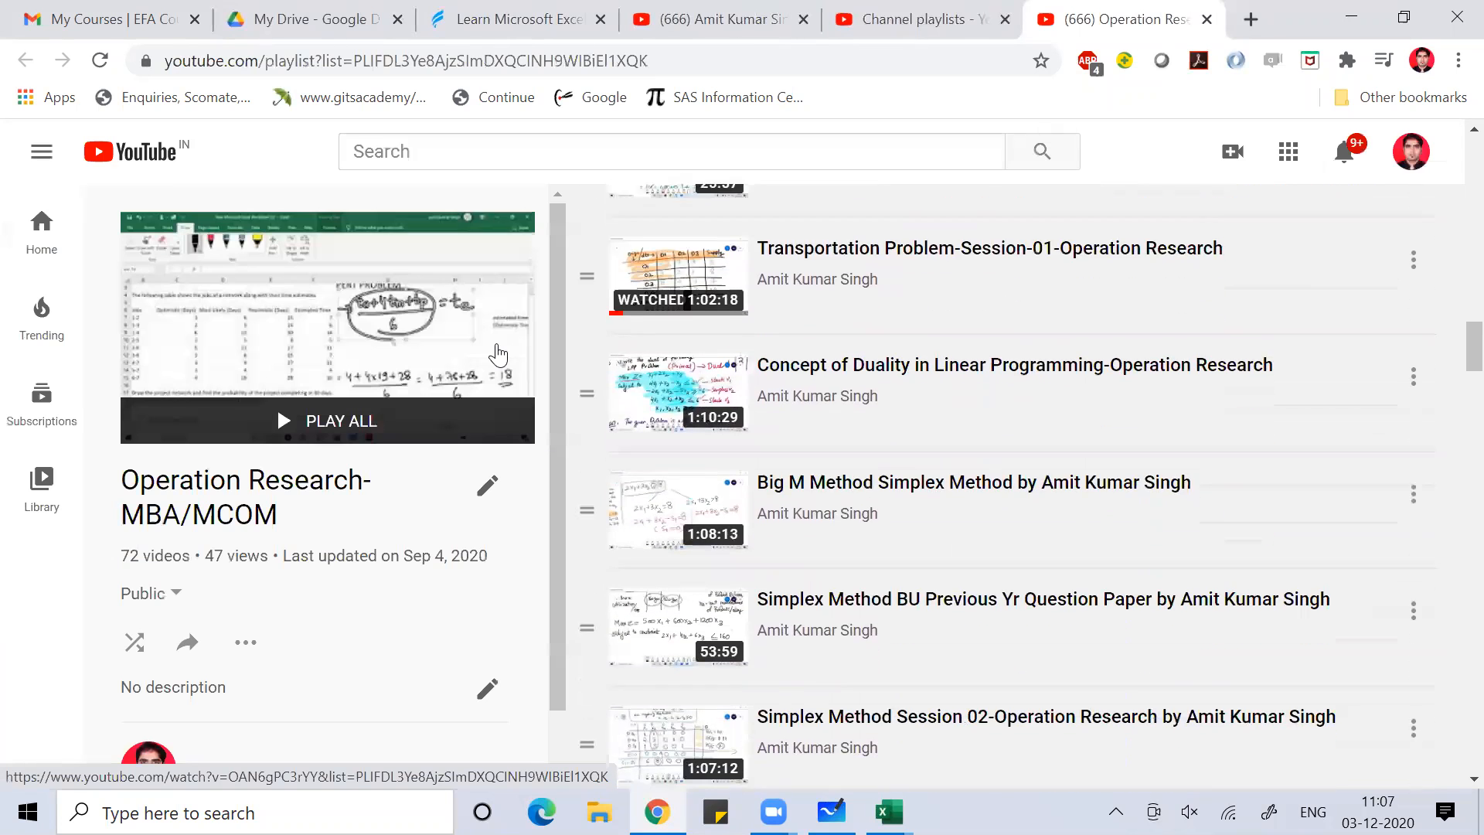
{"action": "scroll", "coordinate": [498, 355], "scroll_direction": "down", "scroll_amount": 4}
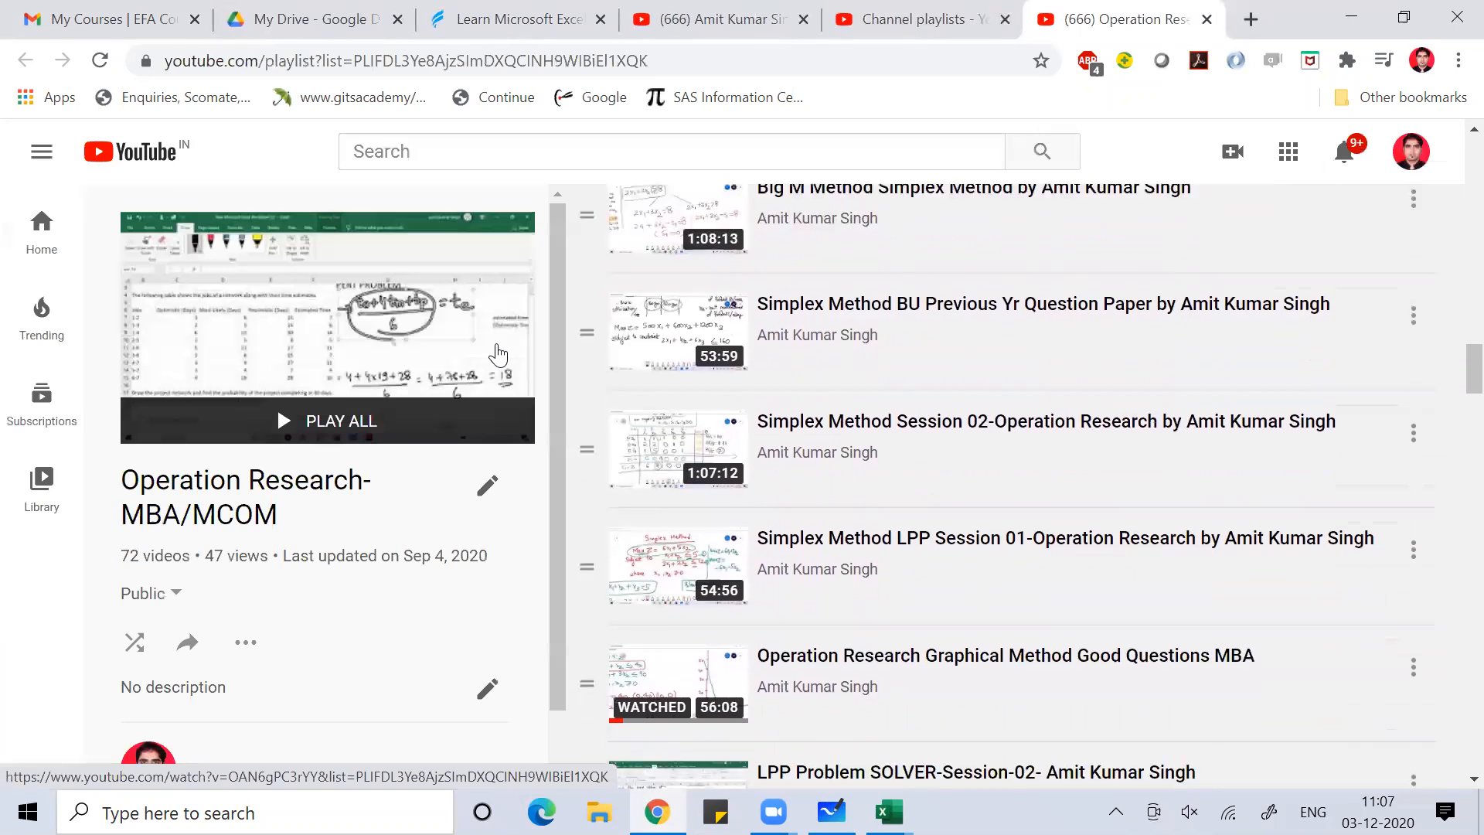
{"action": "scroll", "coordinate": [497, 355], "scroll_direction": "down", "scroll_amount": 2}
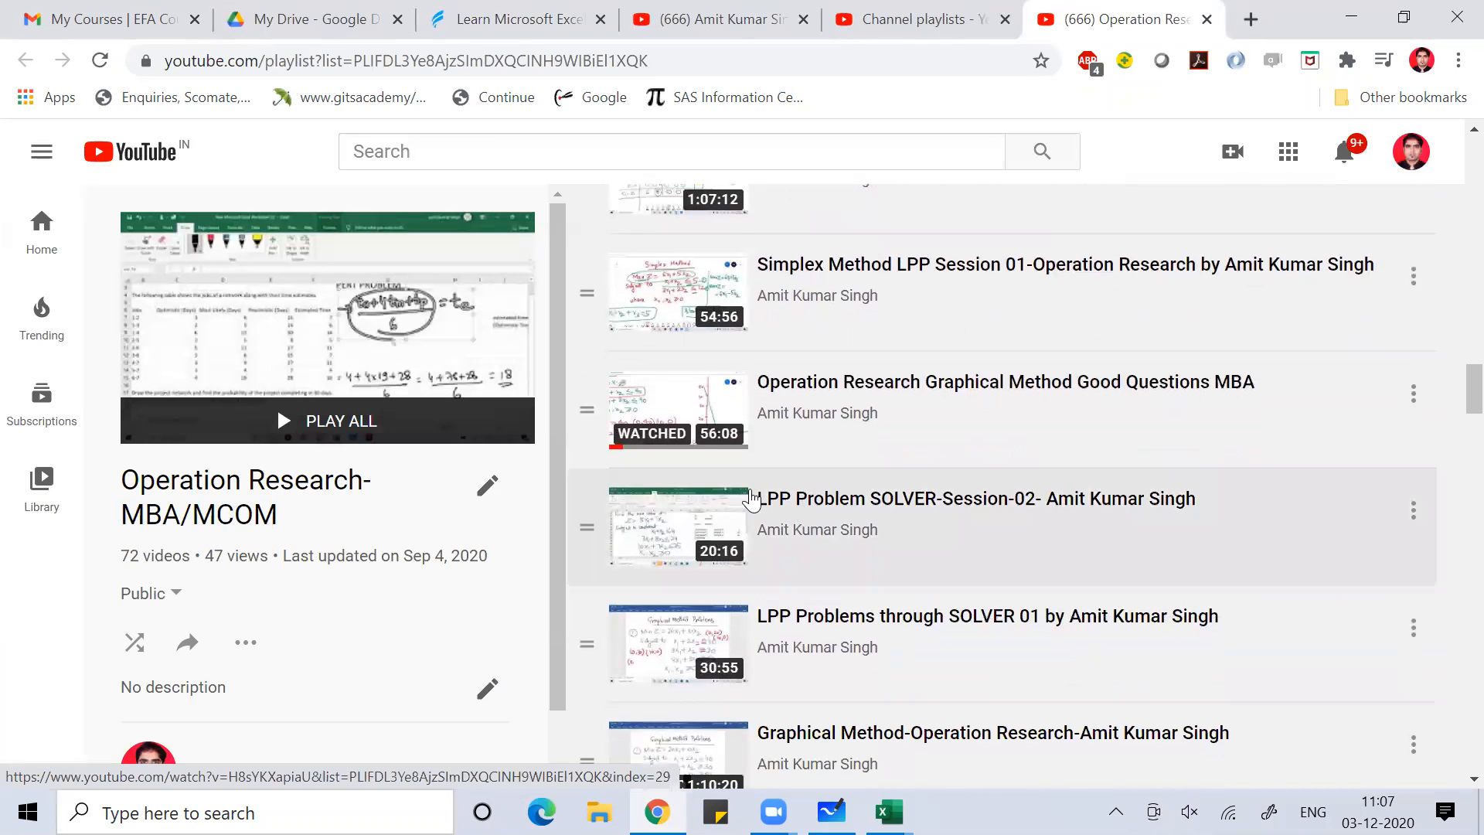
Play 'LPP Problem SOLVER-Session-02' muted, skip to 15:39, pause, then return to Book3 in Excel
{"action": "left_click", "coordinate": [693, 527]}
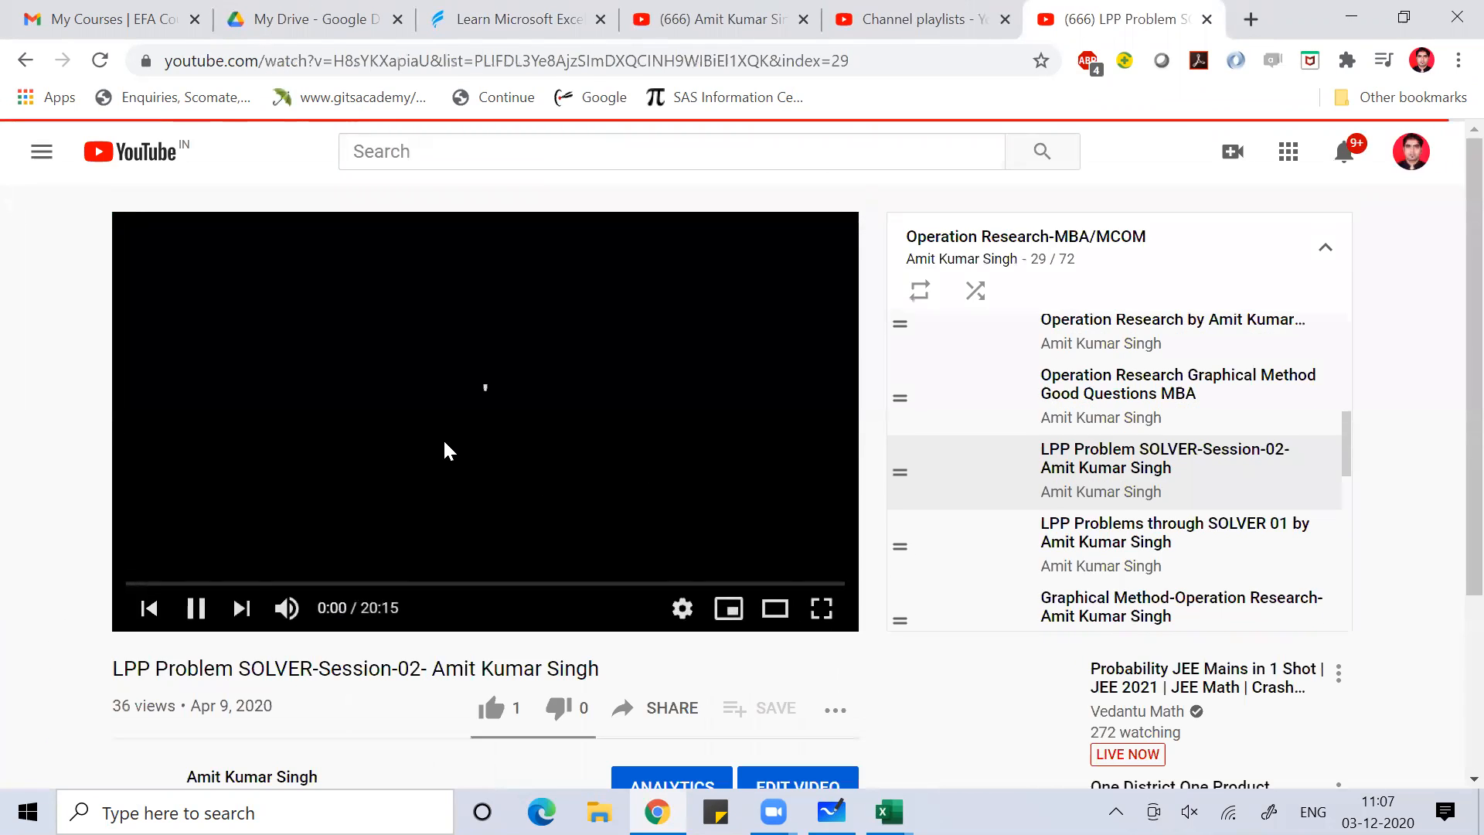
{"action": "left_click", "coordinate": [285, 609]}
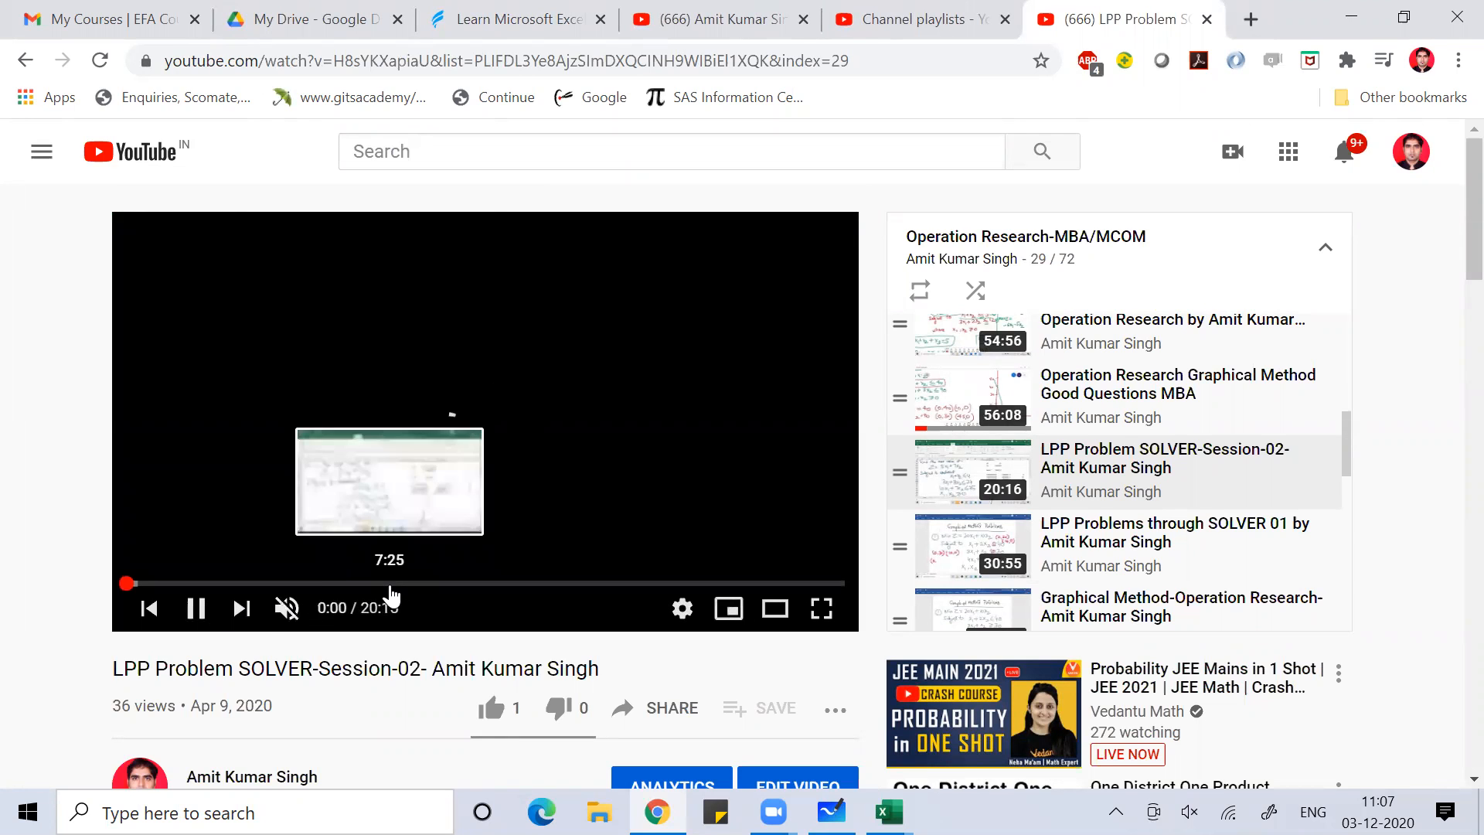
{"action": "left_click", "coordinate": [389, 585]}
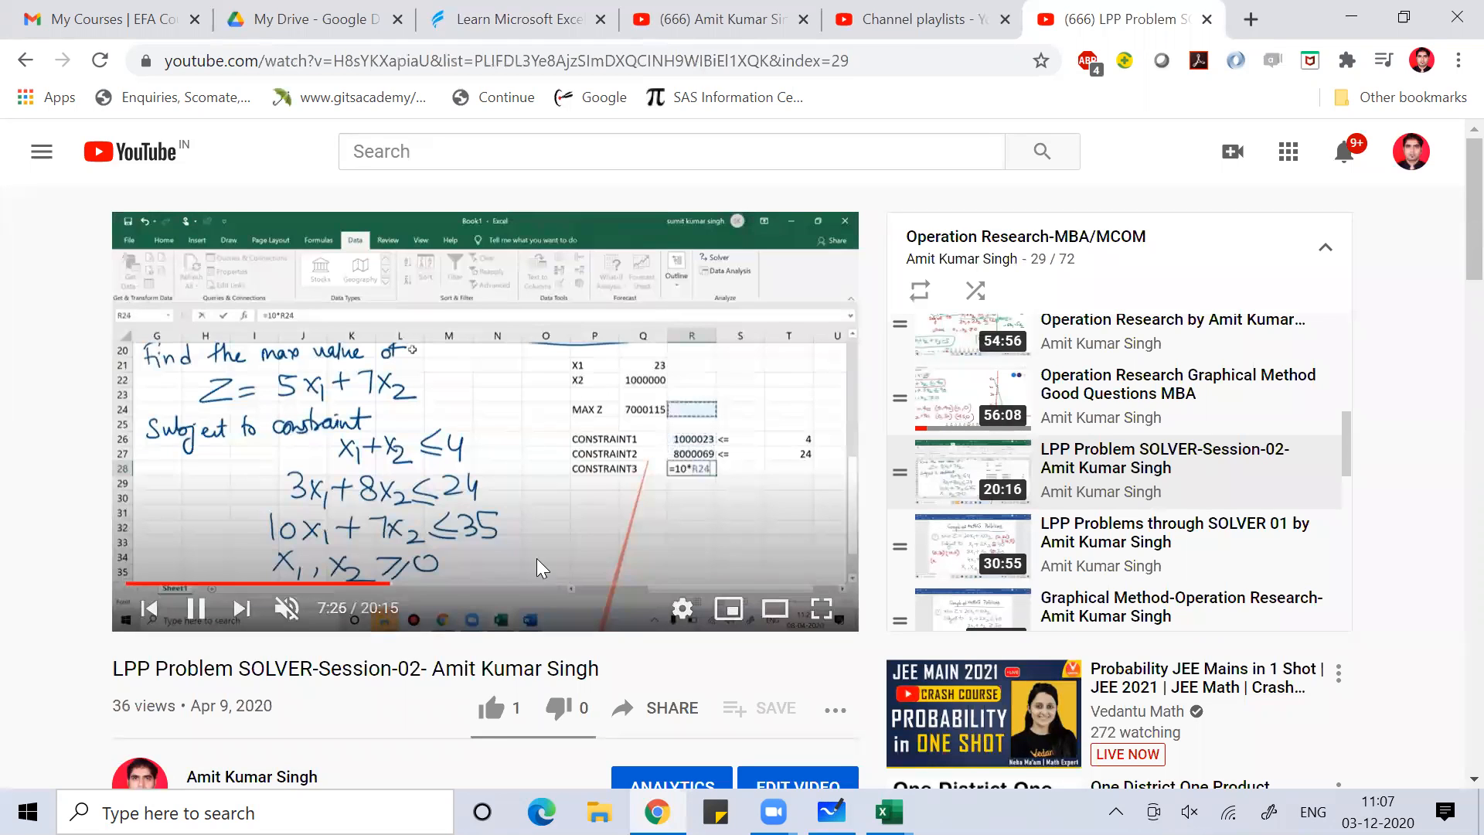
{"action": "left_click", "coordinate": [542, 584]}
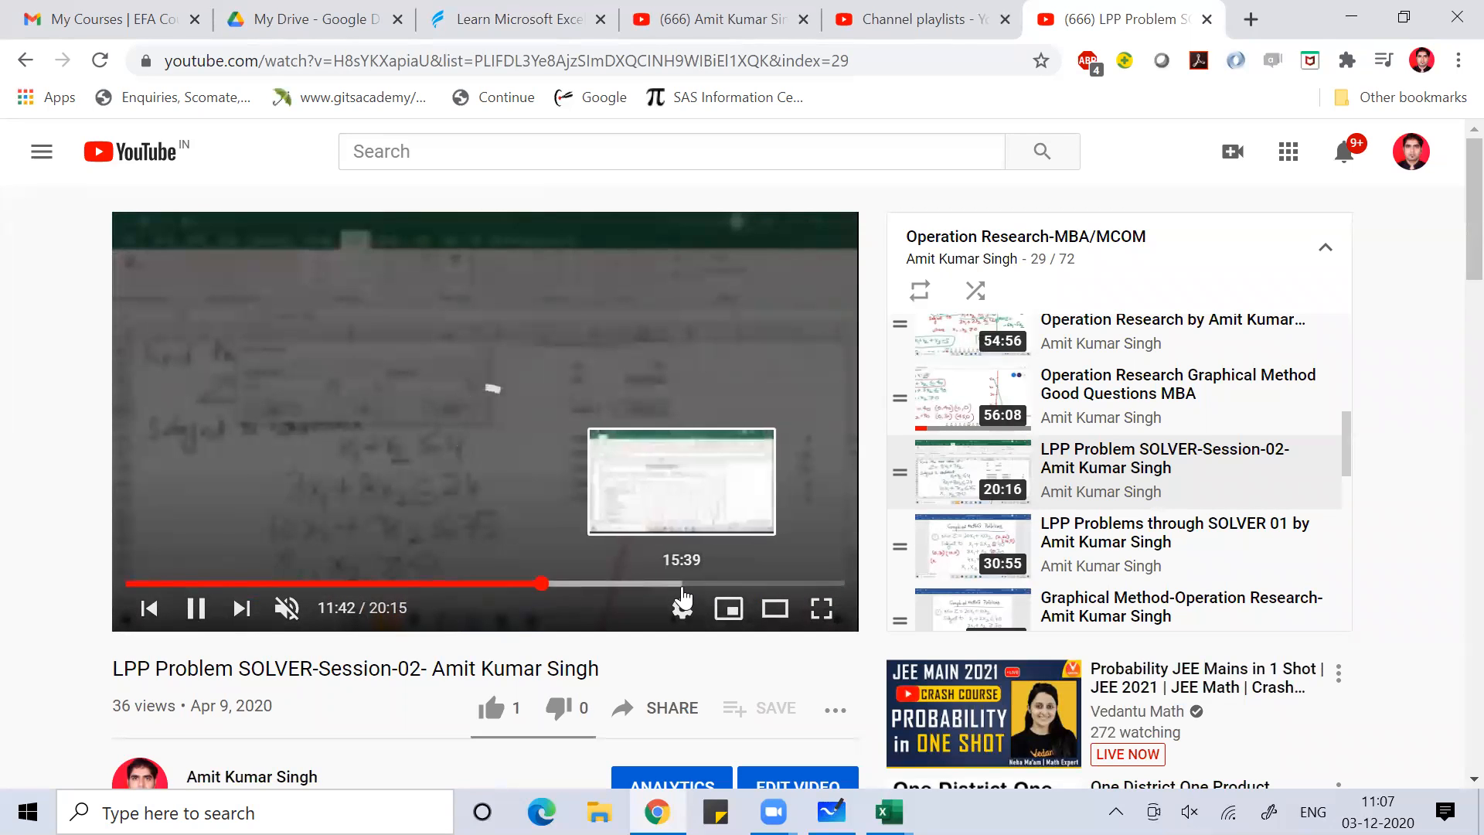
{"action": "left_click", "coordinate": [684, 584]}
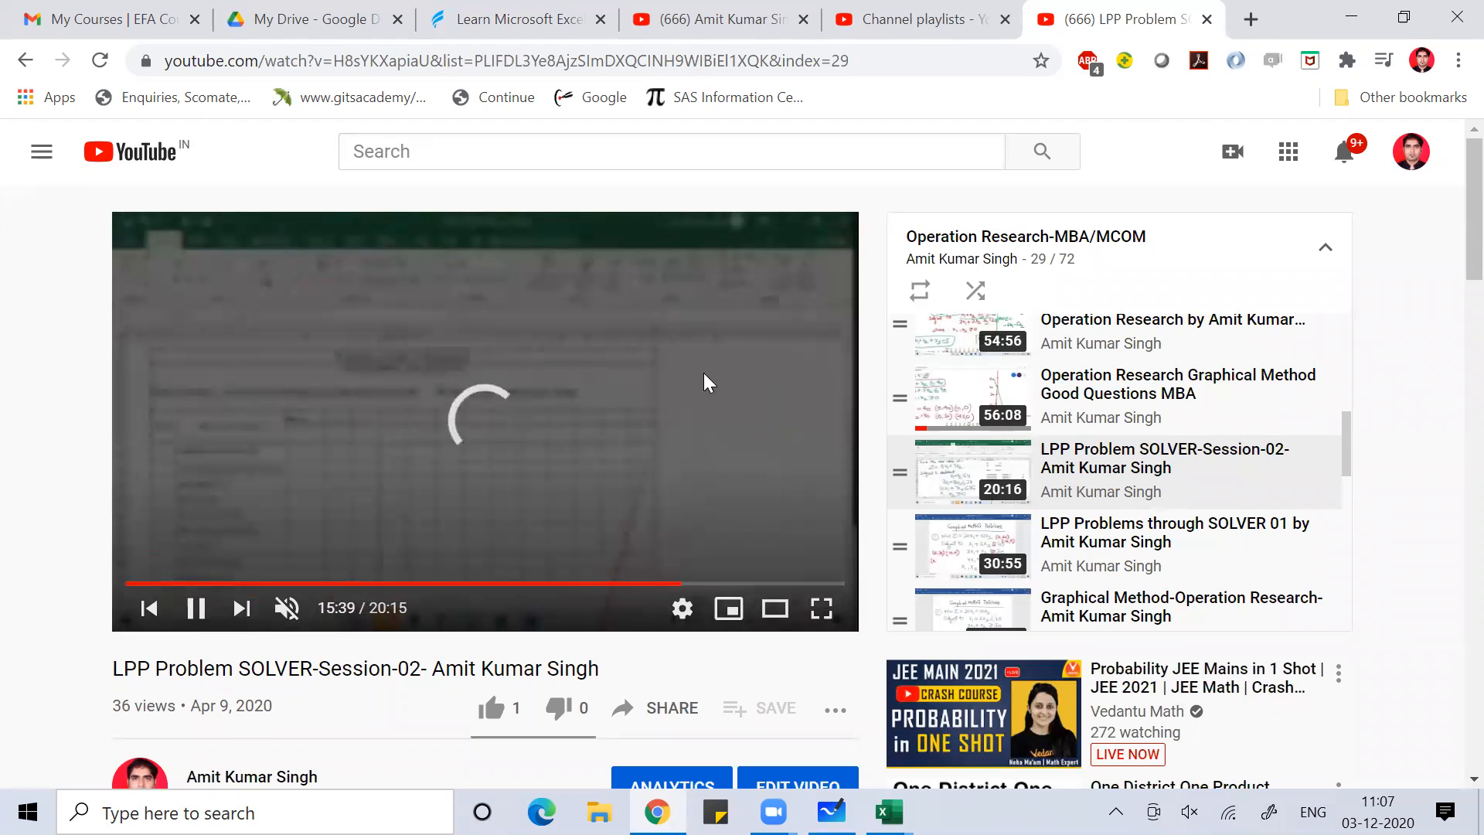
{"action": "left_click", "coordinate": [197, 608]}
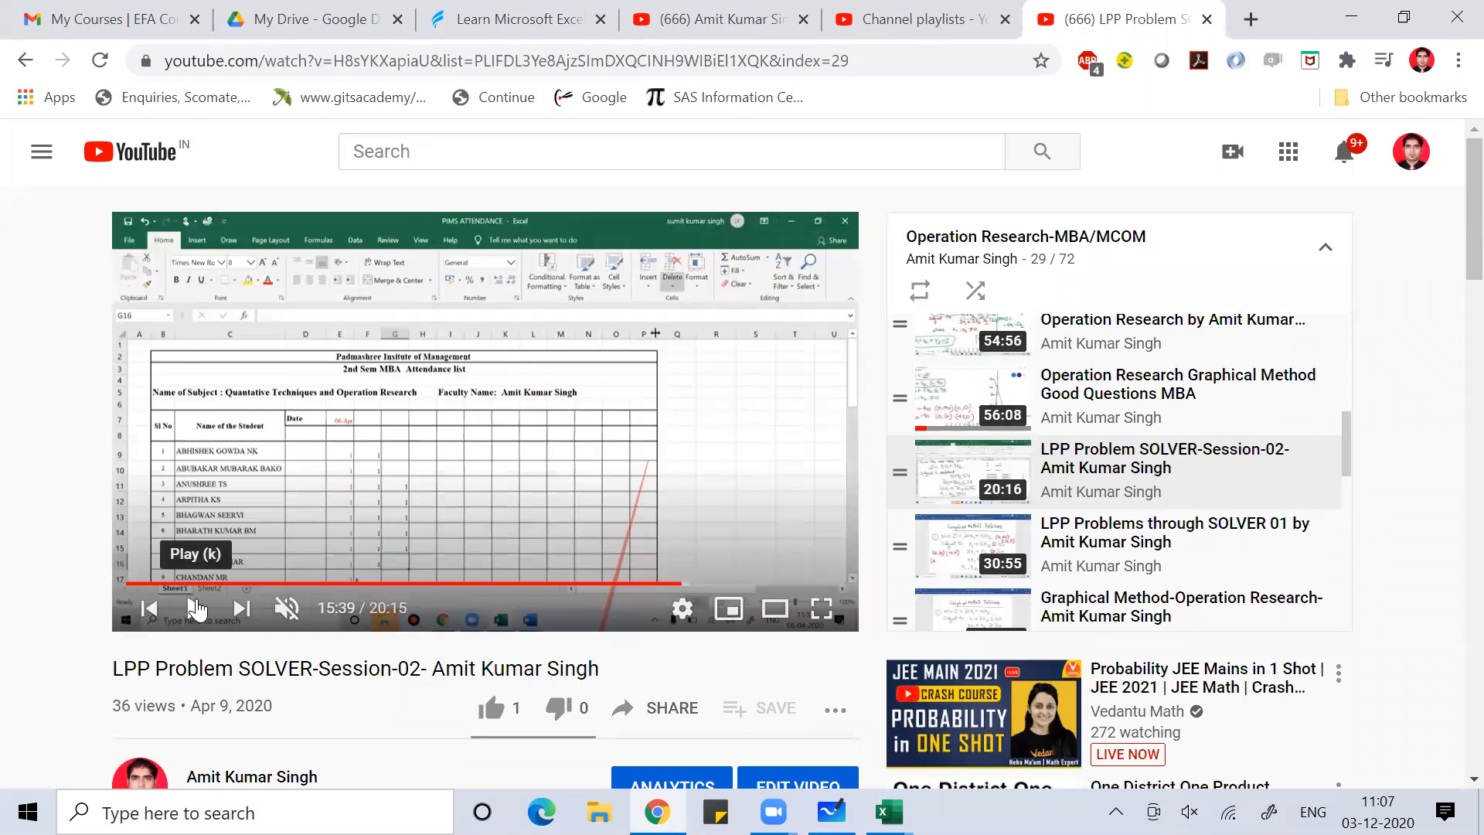
{"action": "key", "text": "alt+Tab"}
{"action": "key", "text": "alt+Tab"}
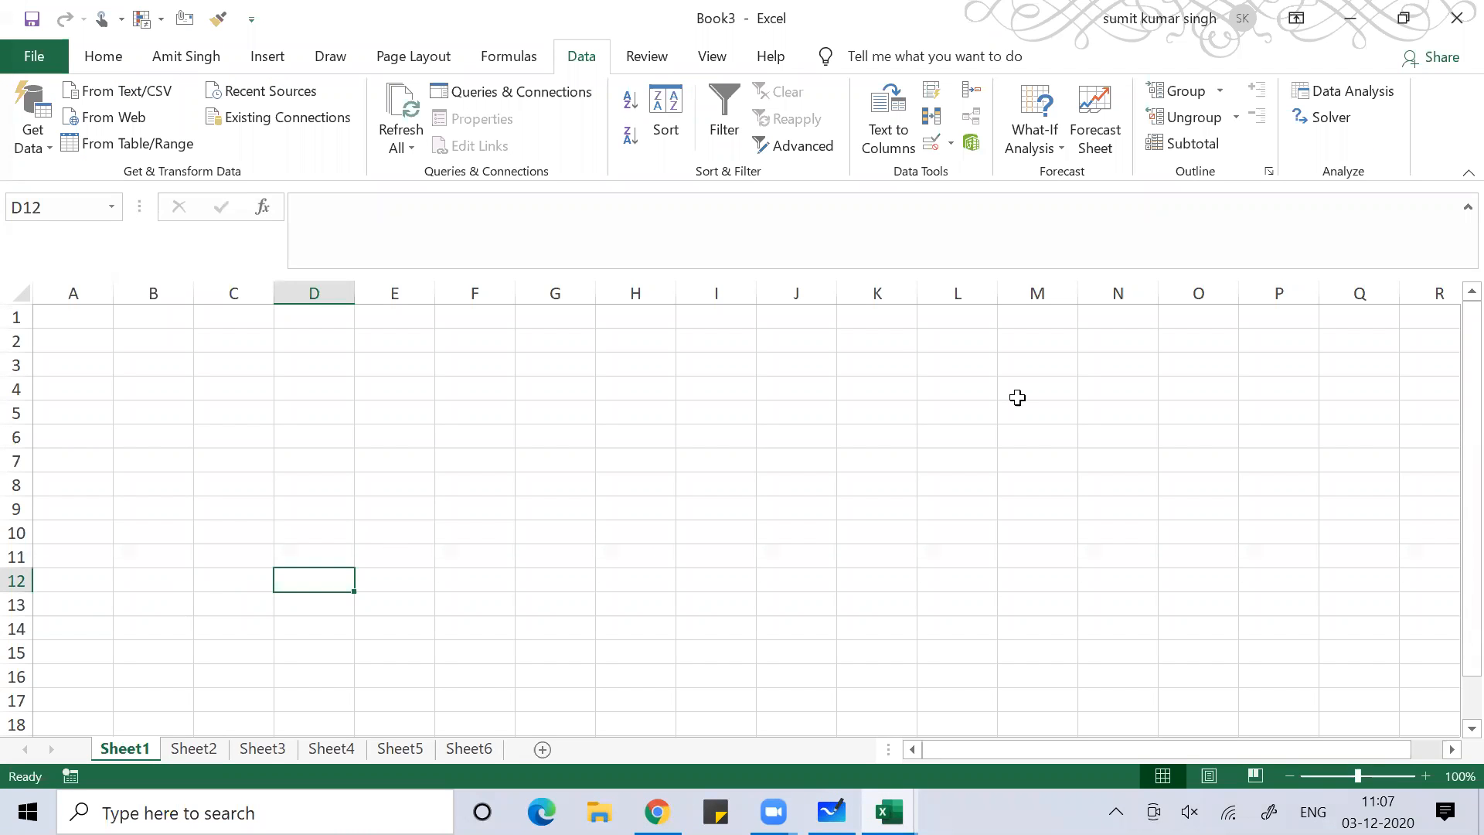
{"action": "left_click", "coordinate": [1352, 91]}
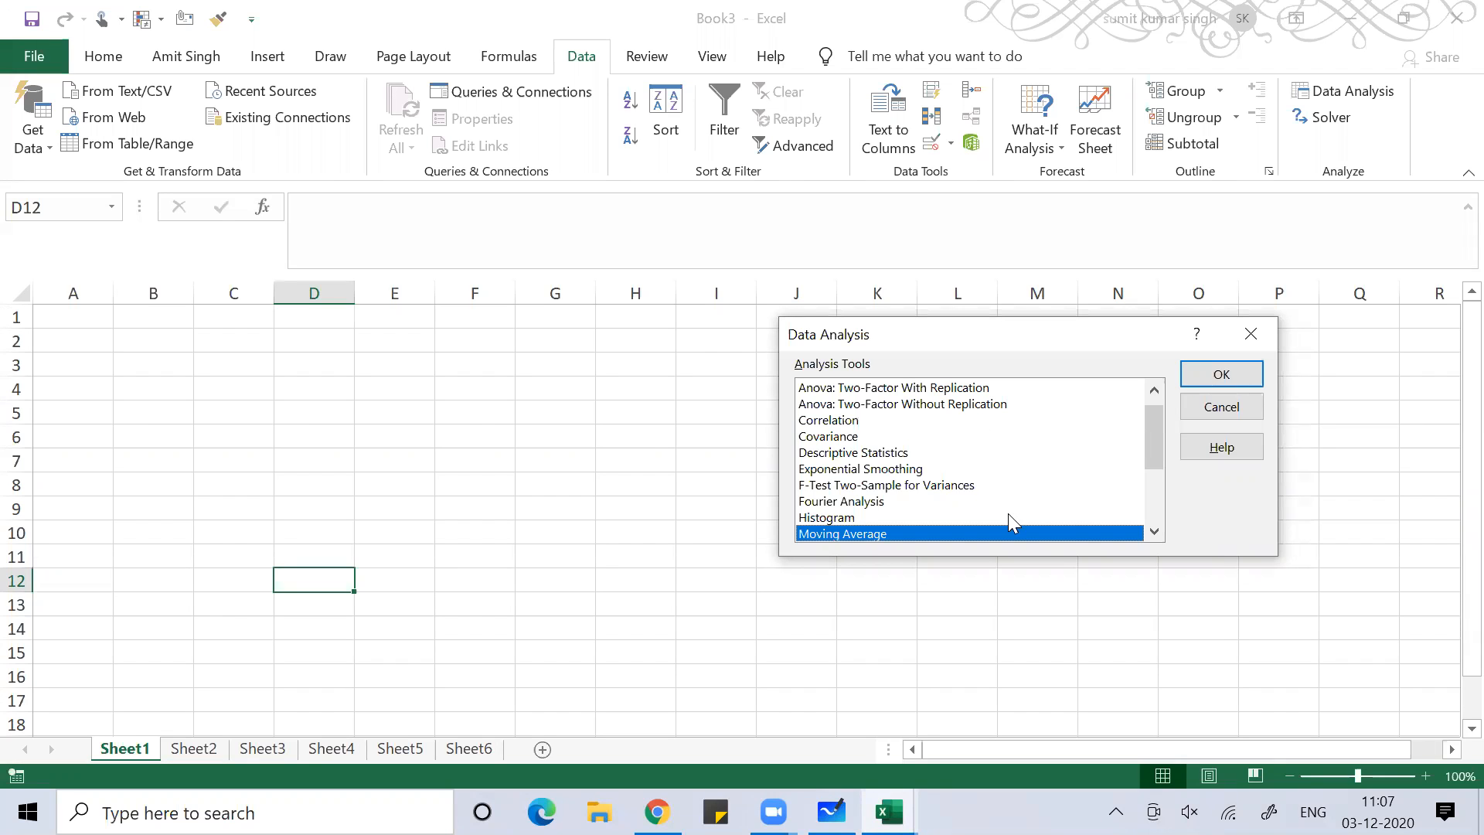
{"action": "left_click_drag", "start_coordinate": [1163, 437], "coordinate": [1161, 480]}
{"action": "left_click", "coordinate": [905, 485]}
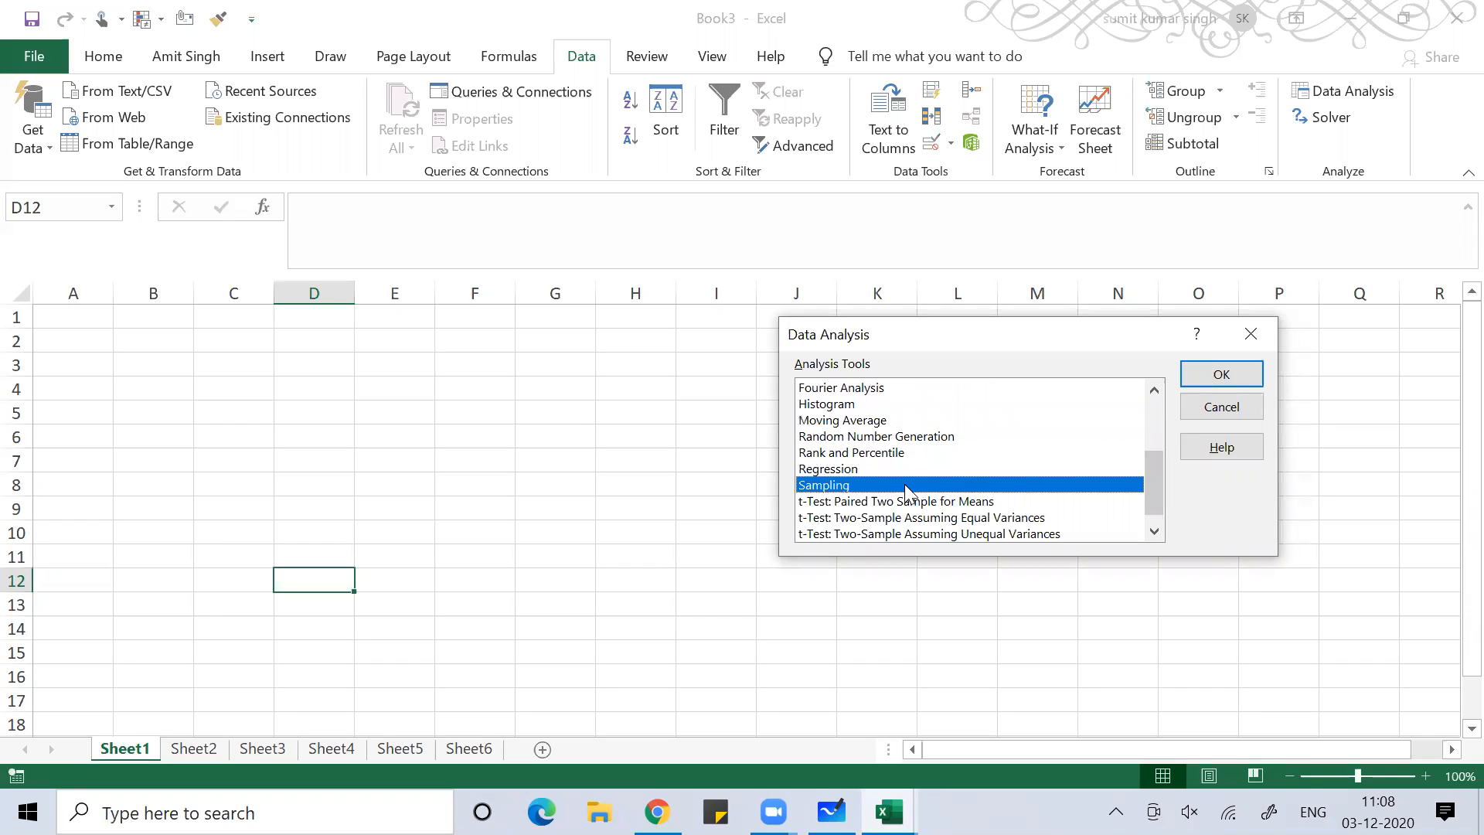
{"action": "left_click", "coordinate": [920, 533]}
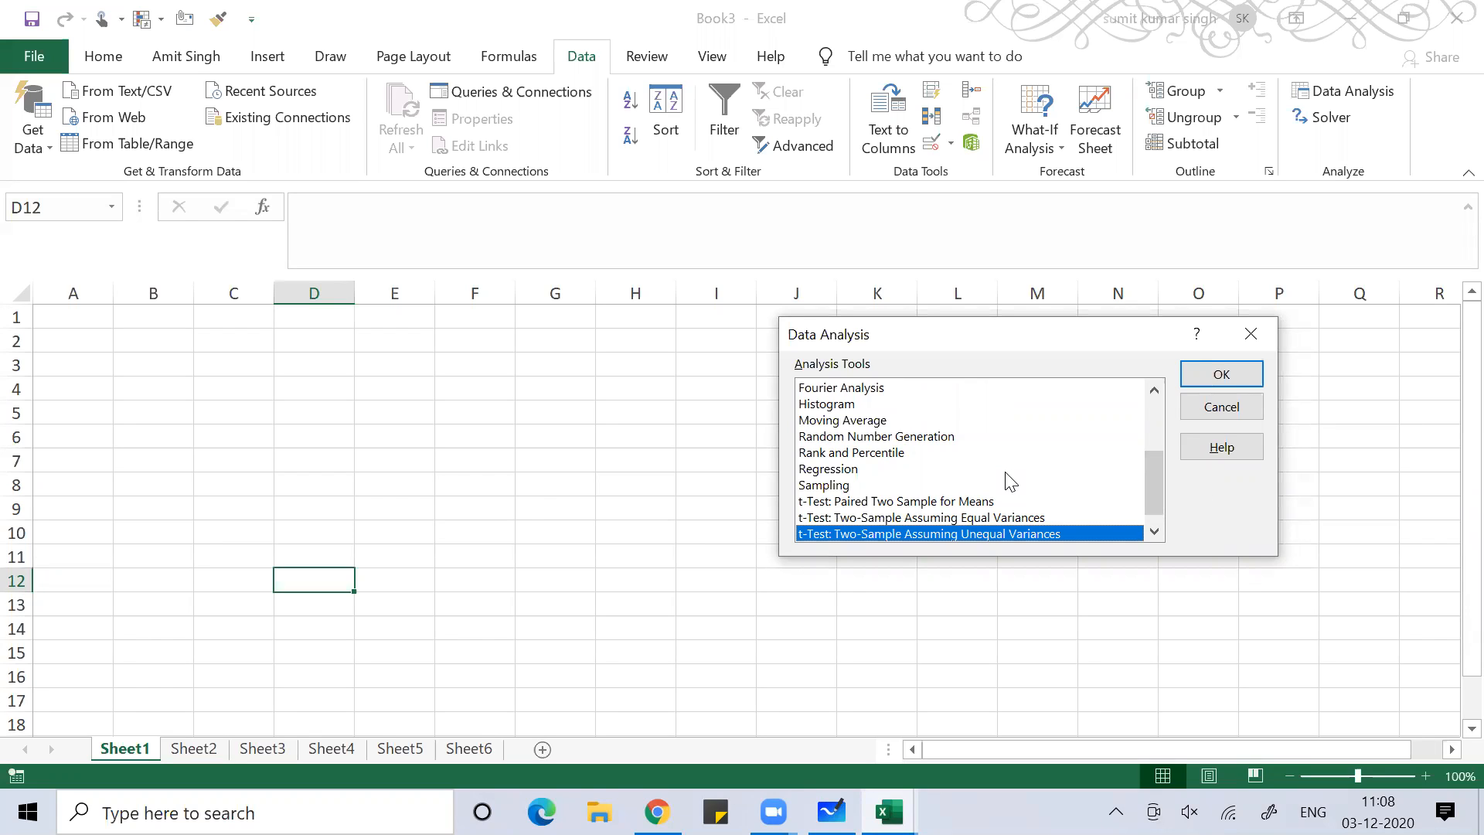
{"action": "left_click", "coordinate": [1147, 422]}
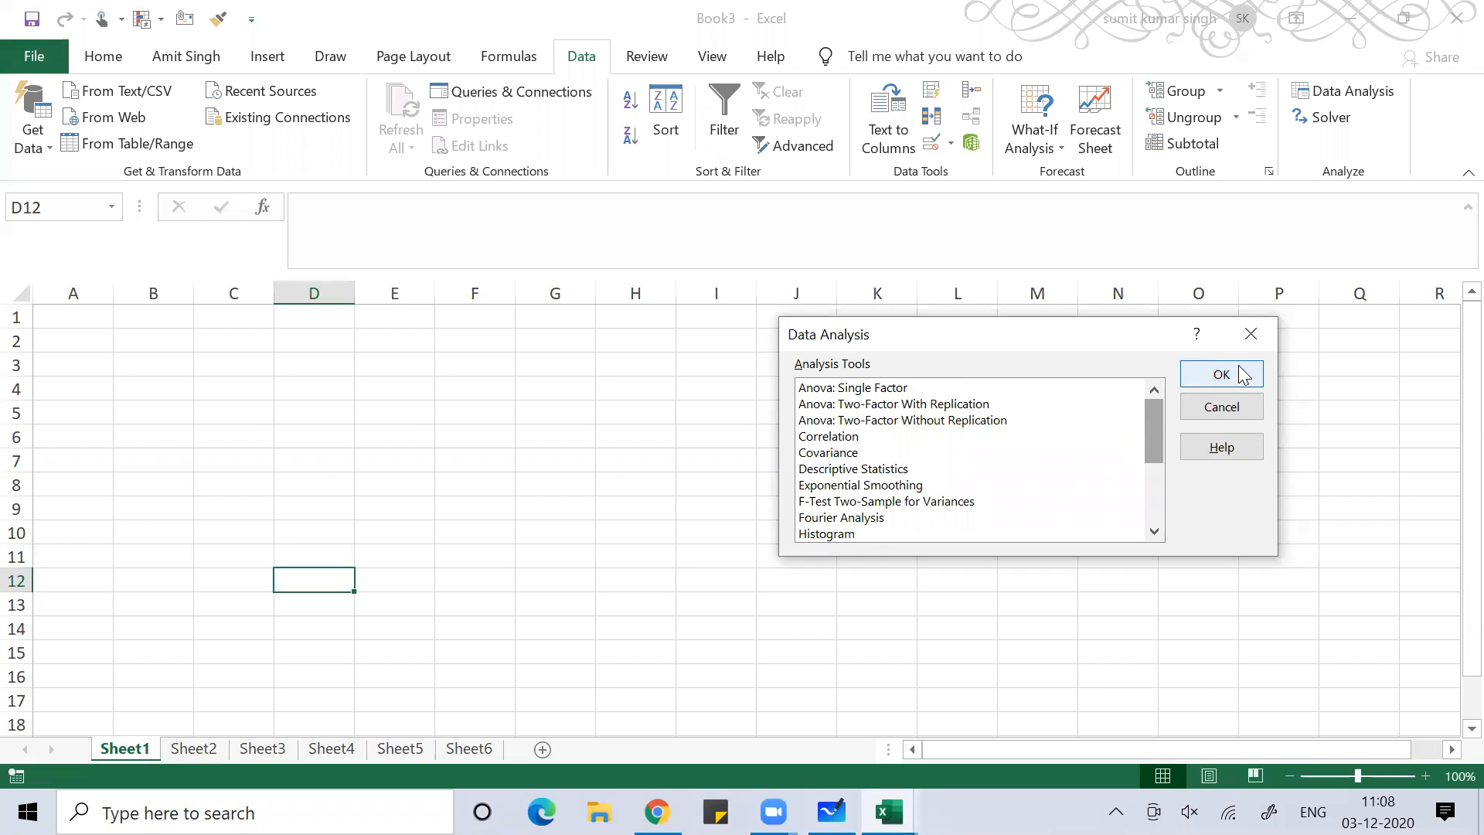
{"action": "left_click", "coordinate": [1257, 331]}
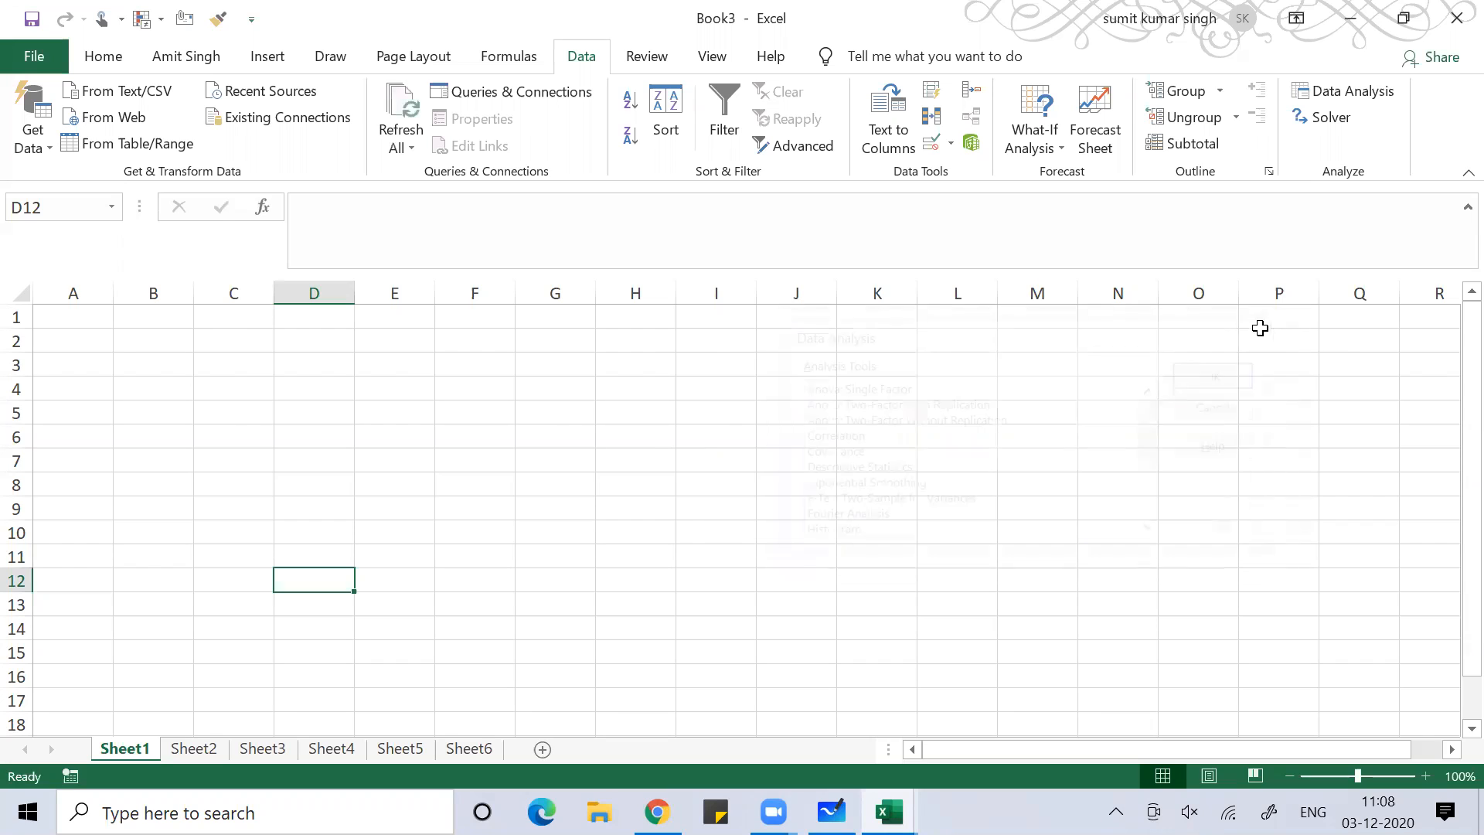
Change the Office Theme to Black in Excel Options and apply it
{"action": "left_click", "coordinate": [477, 507]}
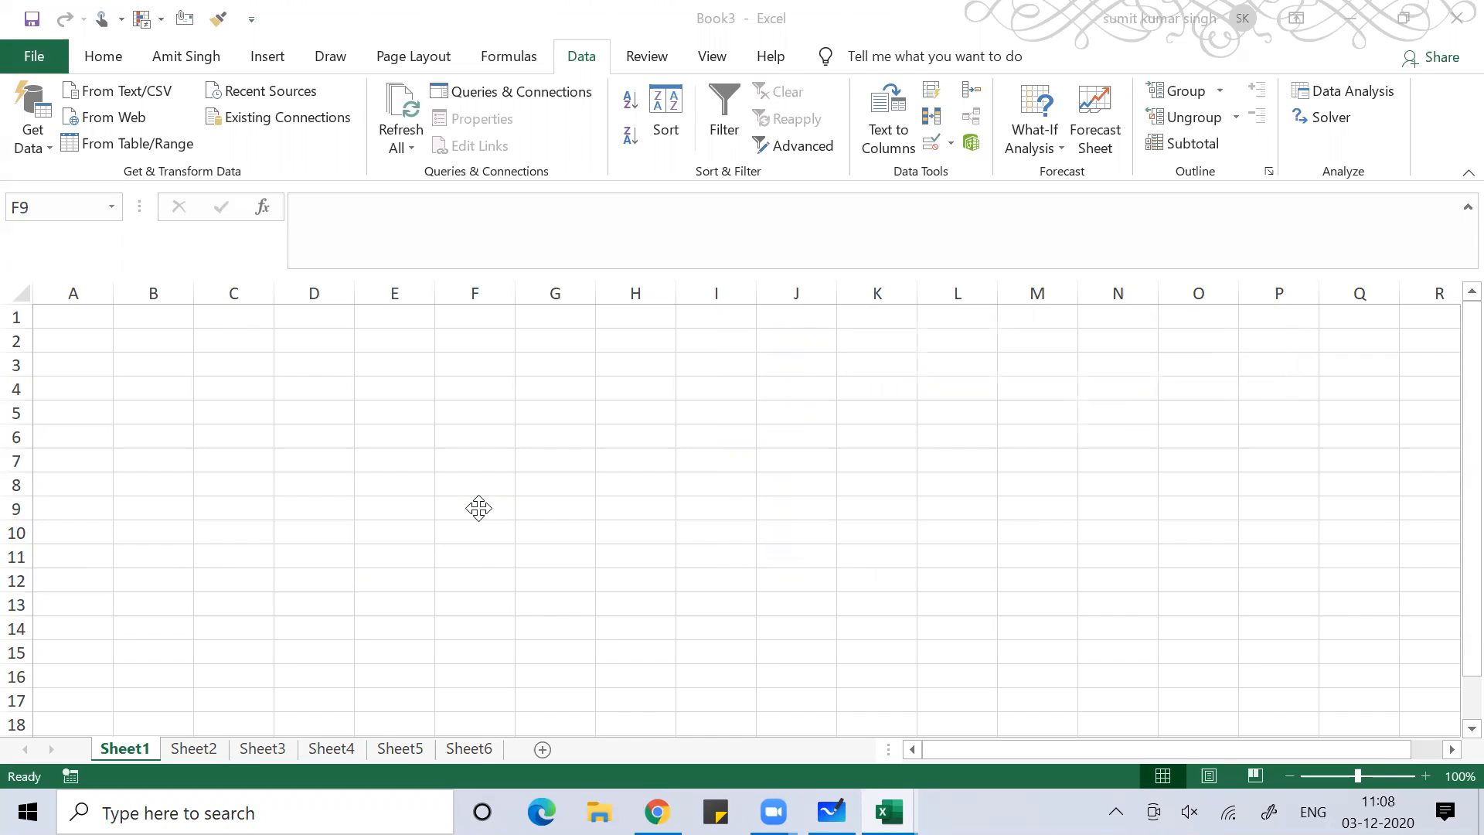
{"action": "left_click", "coordinate": [27, 59]}
{"action": "left_click", "coordinate": [68, 698]}
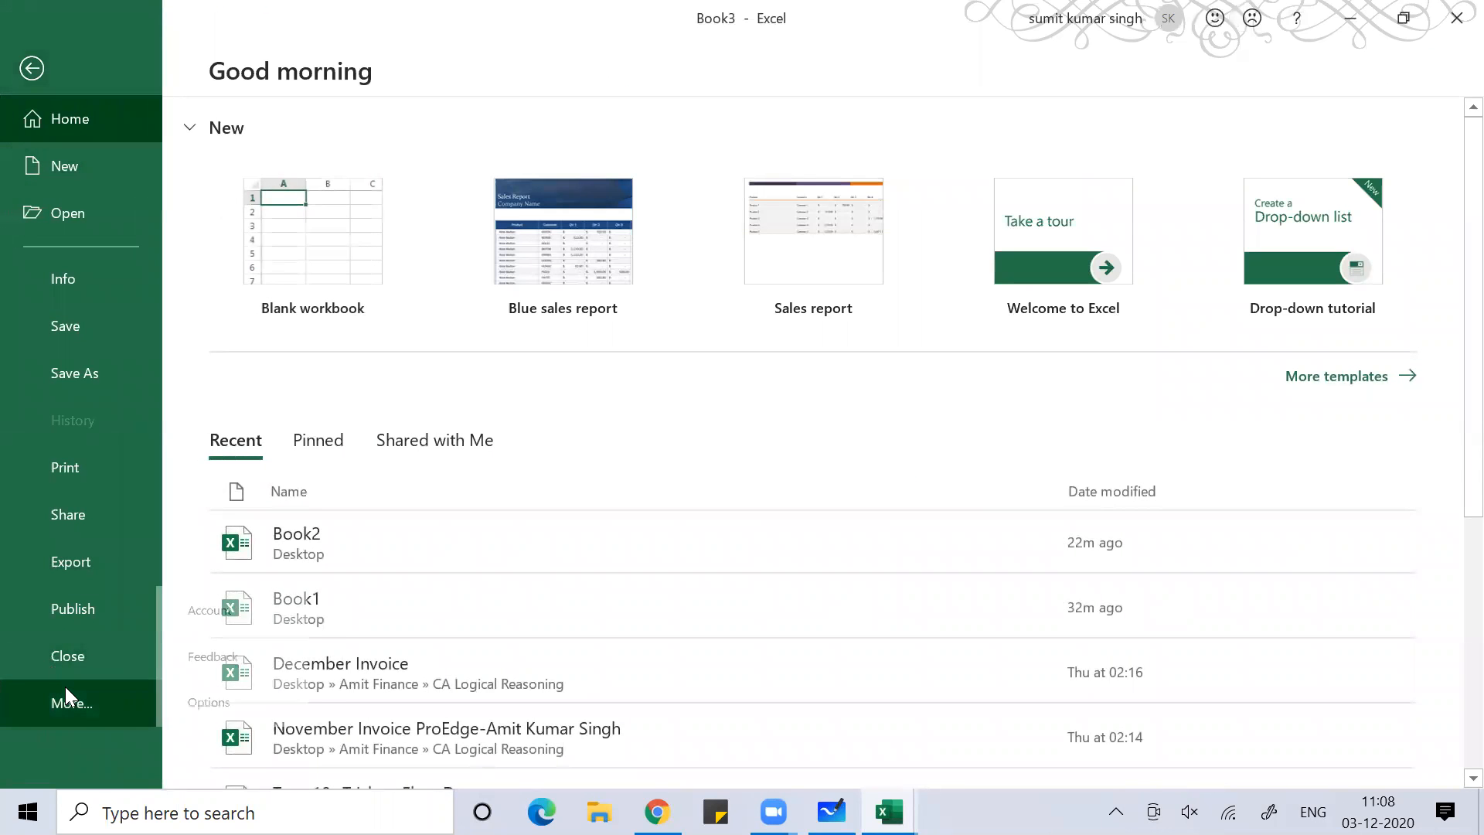
{"action": "key", "text": "Escape"}
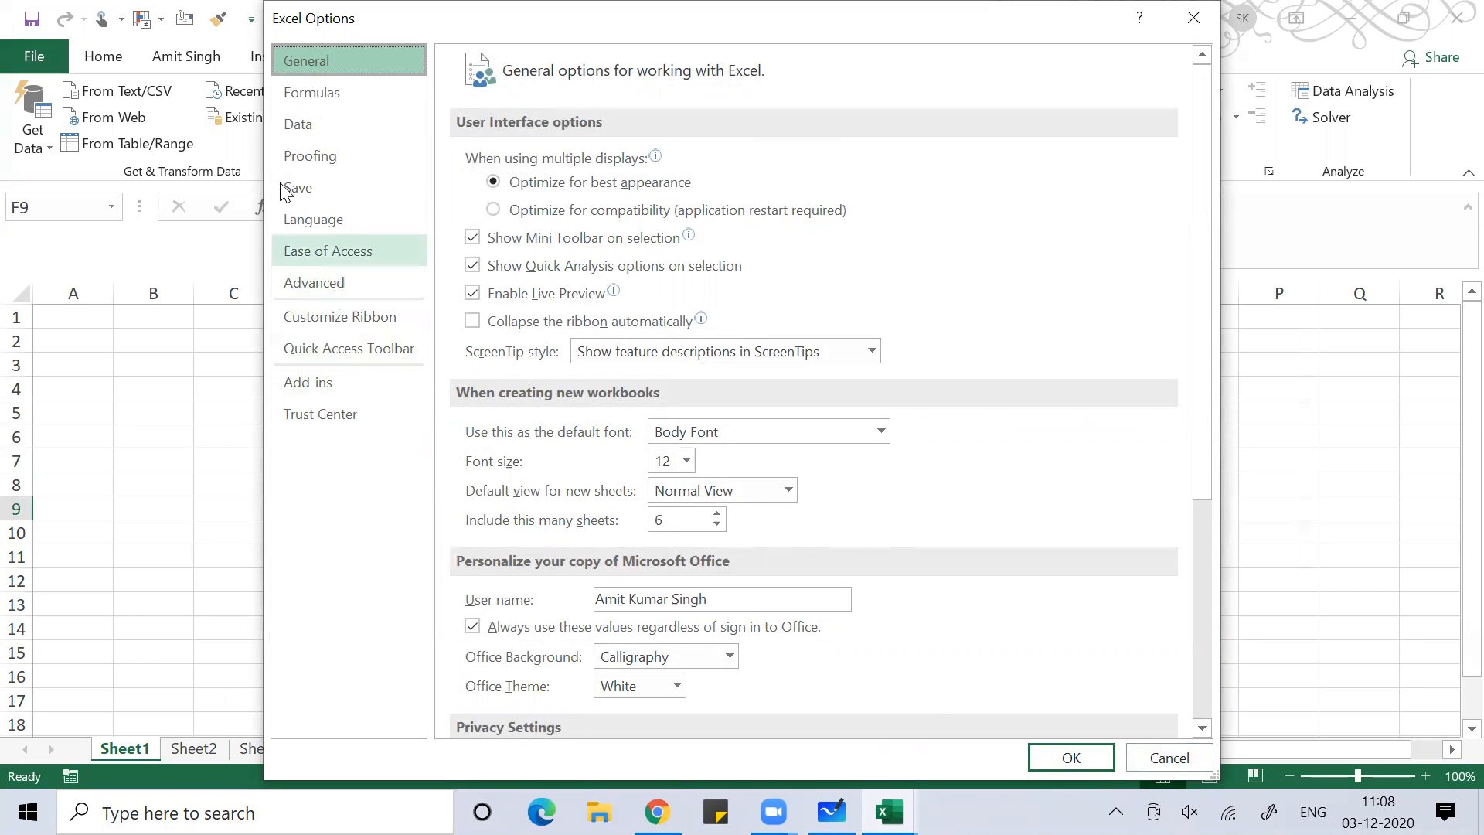
{"action": "left_click", "coordinate": [678, 690]}
{"action": "left_click", "coordinate": [657, 637]}
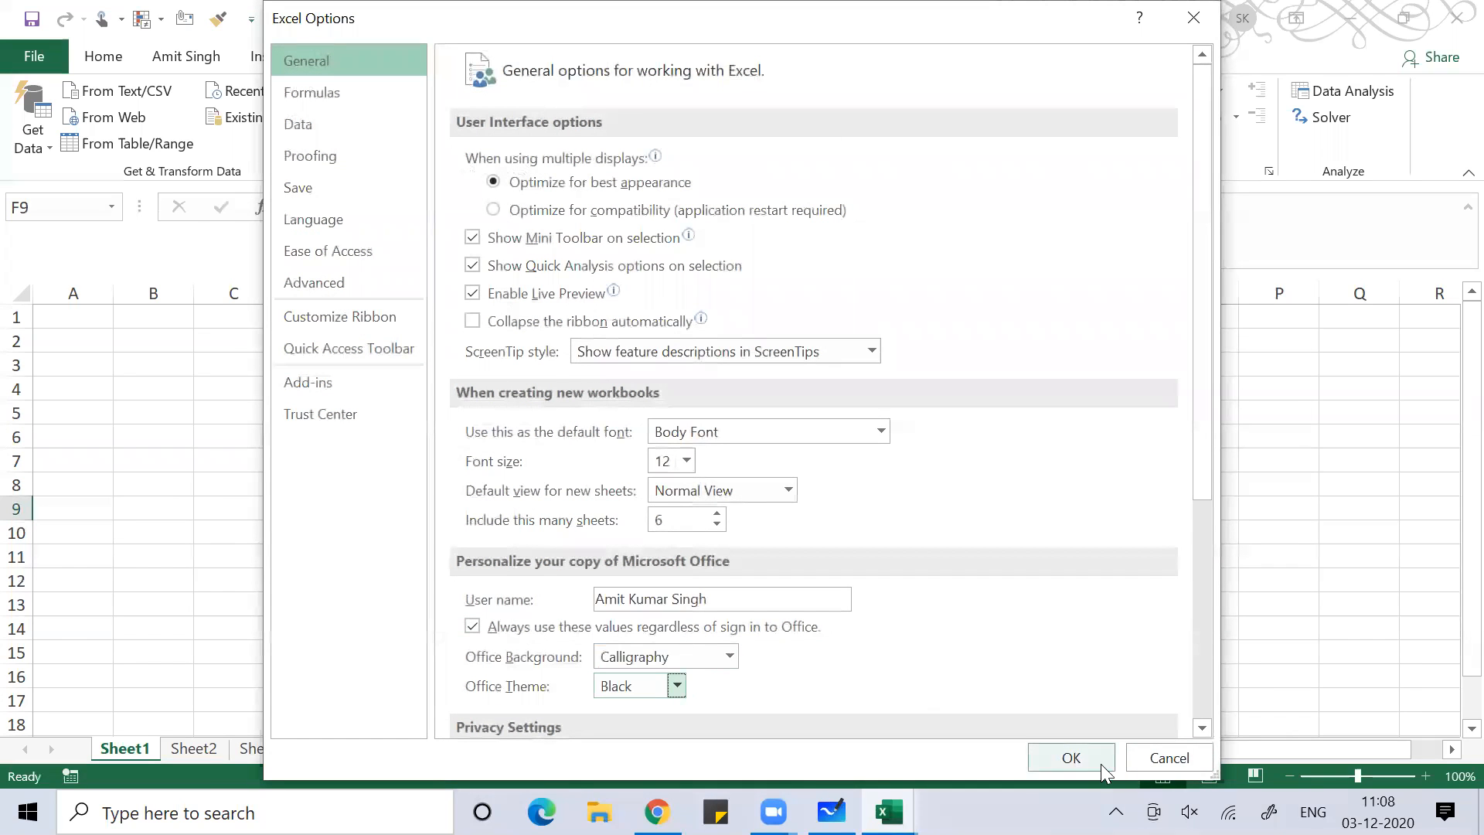
{"action": "left_click", "coordinate": [1076, 761]}
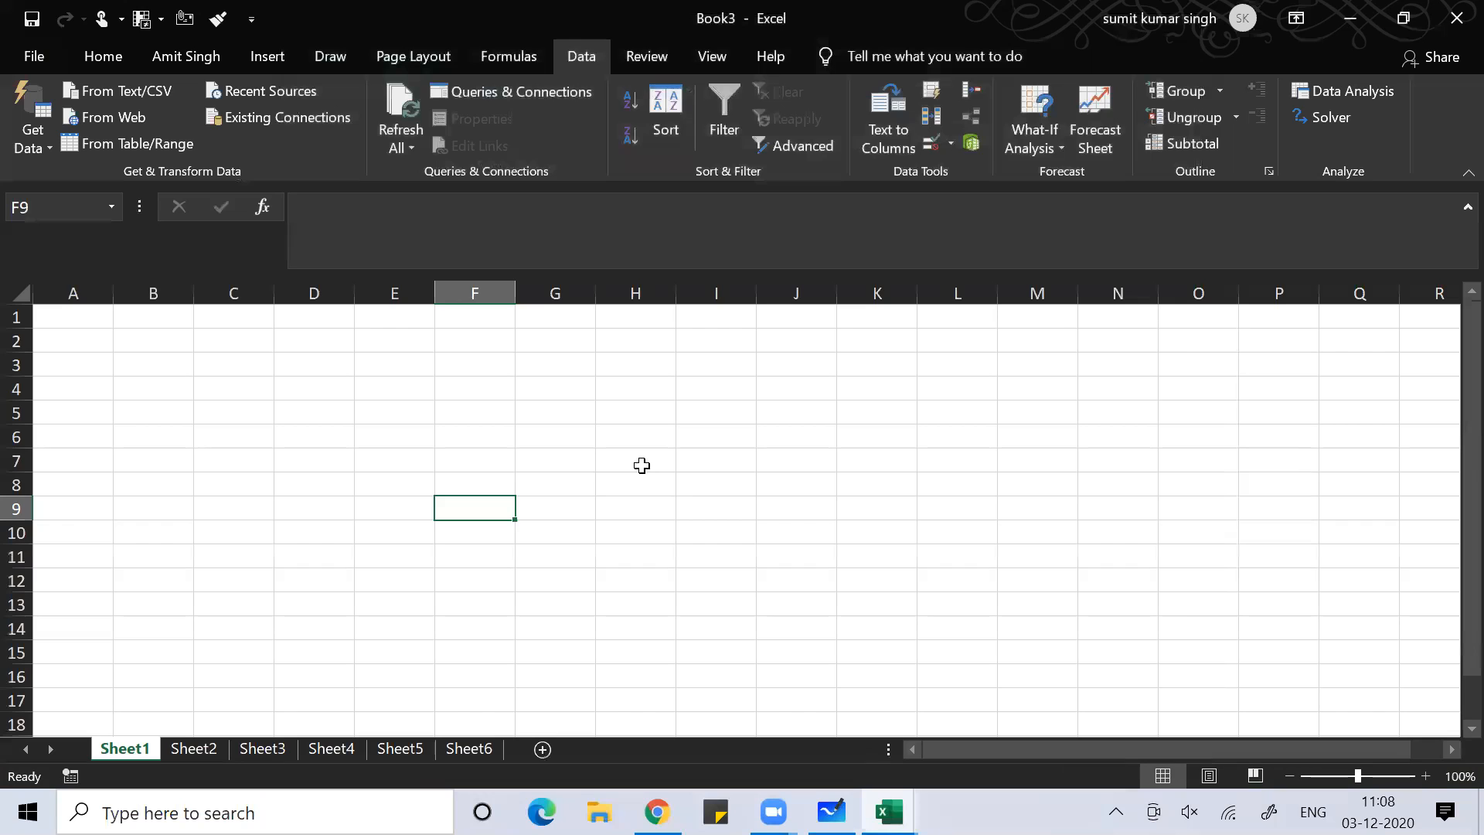
Enter a first name in E3 and 12345 in E11
{"action": "left_click", "coordinate": [642, 465]}
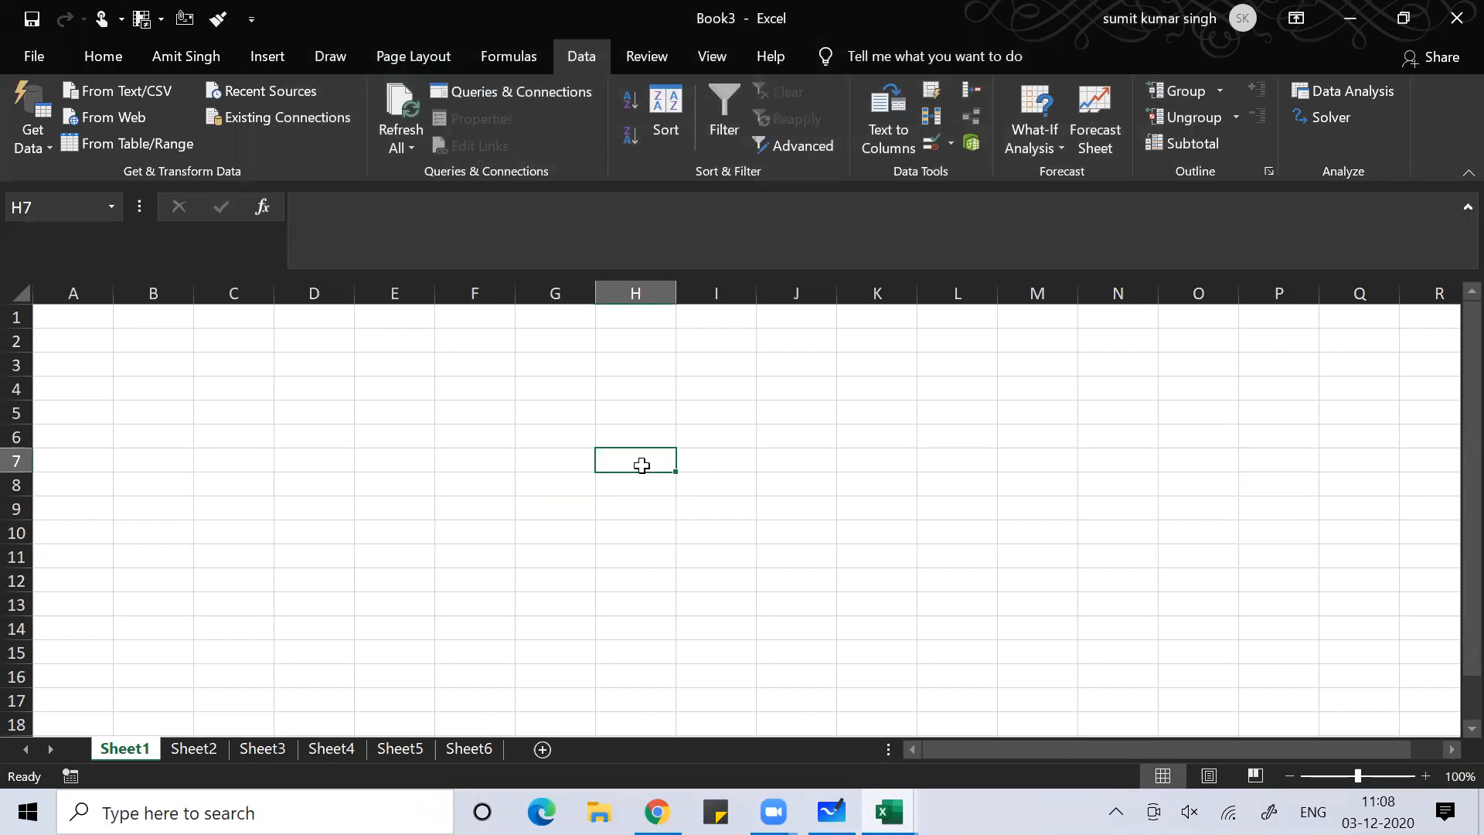
{"action": "key", "text": "Left"}
{"action": "key", "text": "Left"}
{"action": "key", "text": "Left"}
{"action": "key", "text": "Up"}
{"action": "key", "text": "Up"}
{"action": "key", "text": "Up"}
{"action": "key", "text": "Up"}
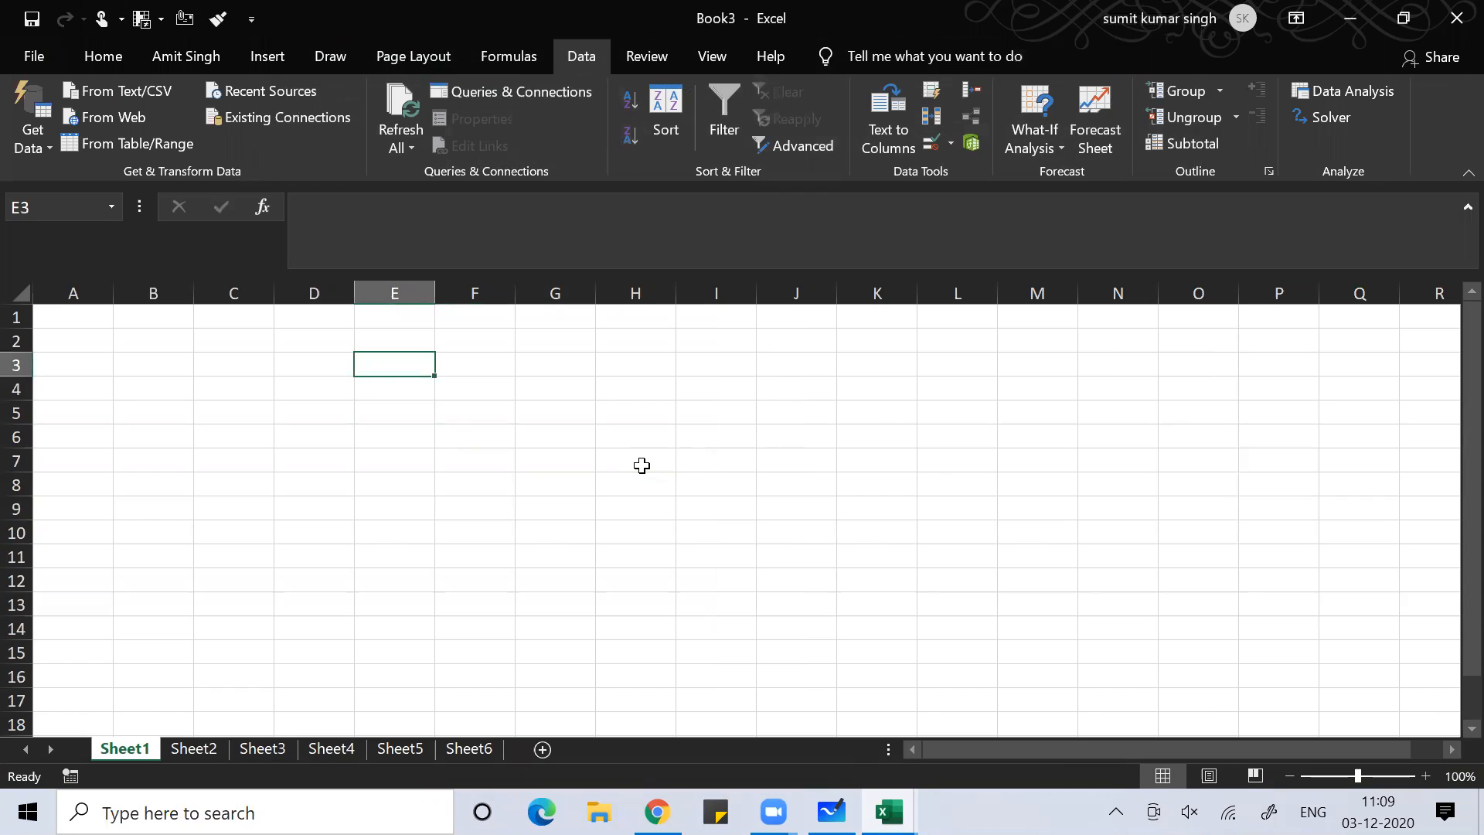
{"action": "type", "text": "amit"}
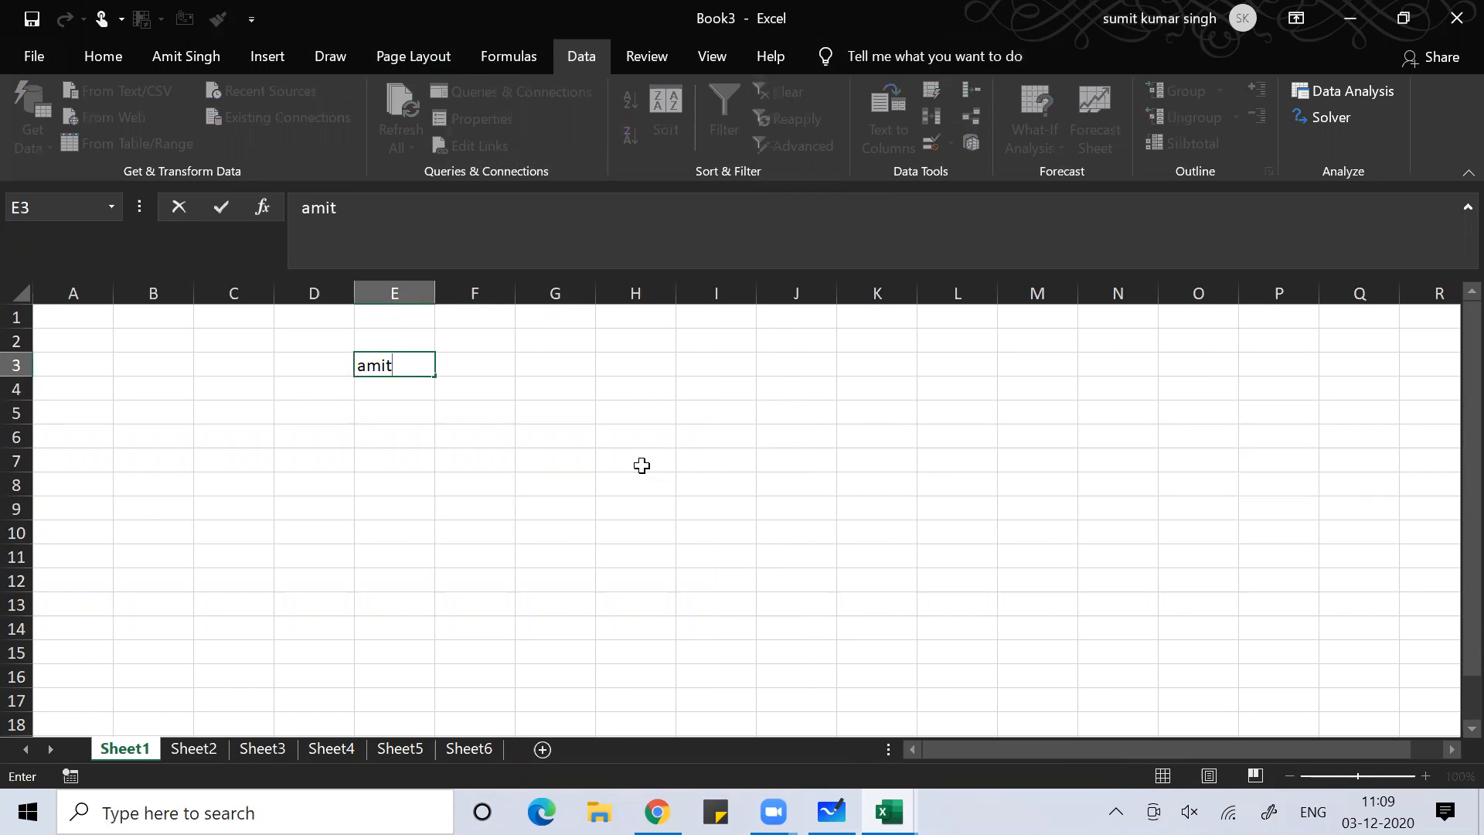
{"action": "key", "text": "Return"}
{"action": "key", "text": "Down"}
{"action": "key", "text": "Down"}
{"action": "key", "text": "Down"}
{"action": "key", "text": "Down"}
{"action": "key", "text": "Down"}
{"action": "key", "text": "Down"}
{"action": "key", "text": "Down"}
{"action": "type", "text": "12345"}
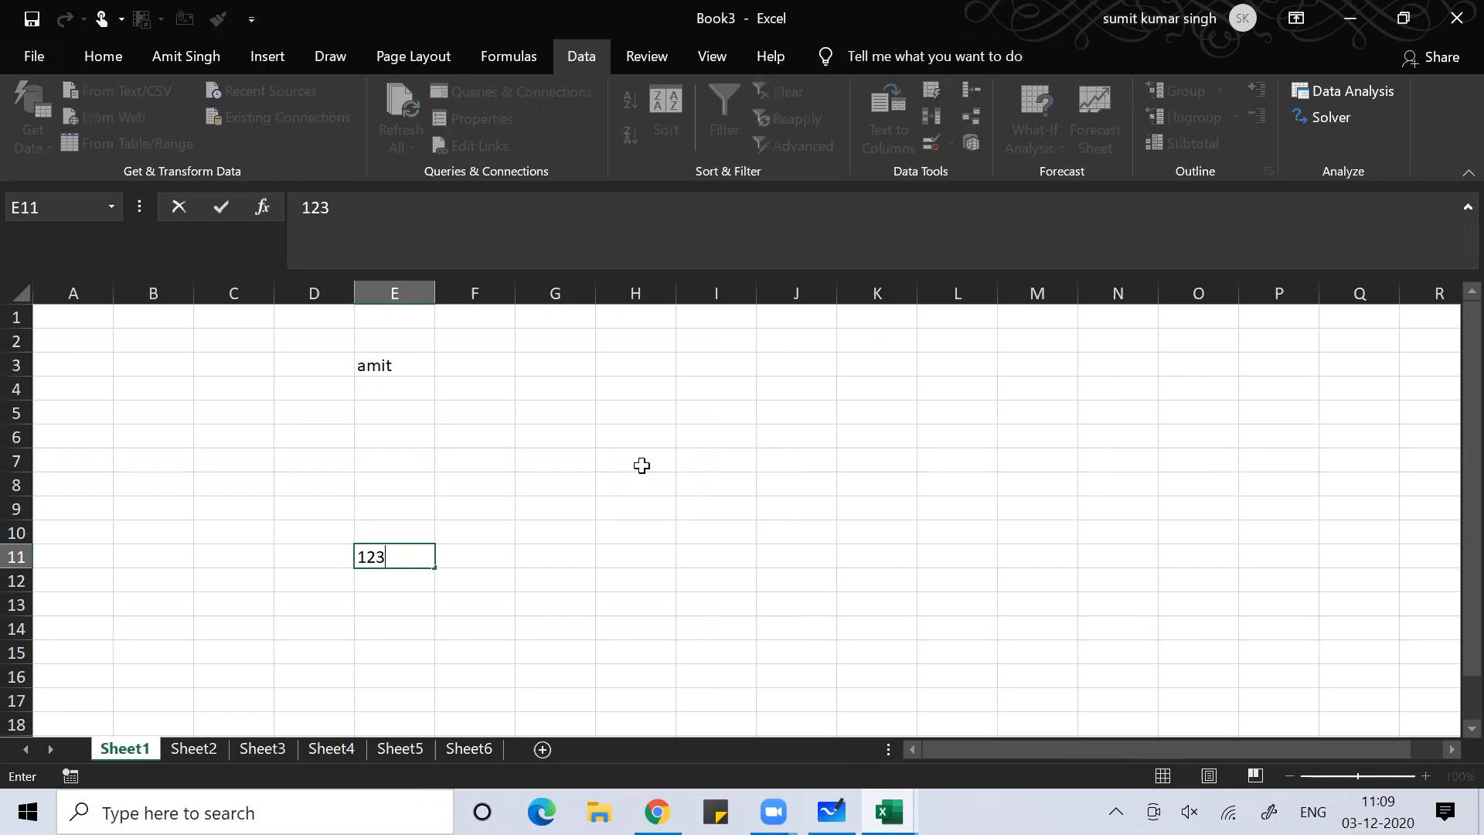
{"action": "key", "text": "Right"}
{"action": "key", "text": "Right"}
{"action": "key", "text": "Right"}
{"action": "key", "text": "Right"}
{"action": "key", "text": "Right"}
{"action": "key", "text": "Right"}
{"action": "key", "text": "Right"}
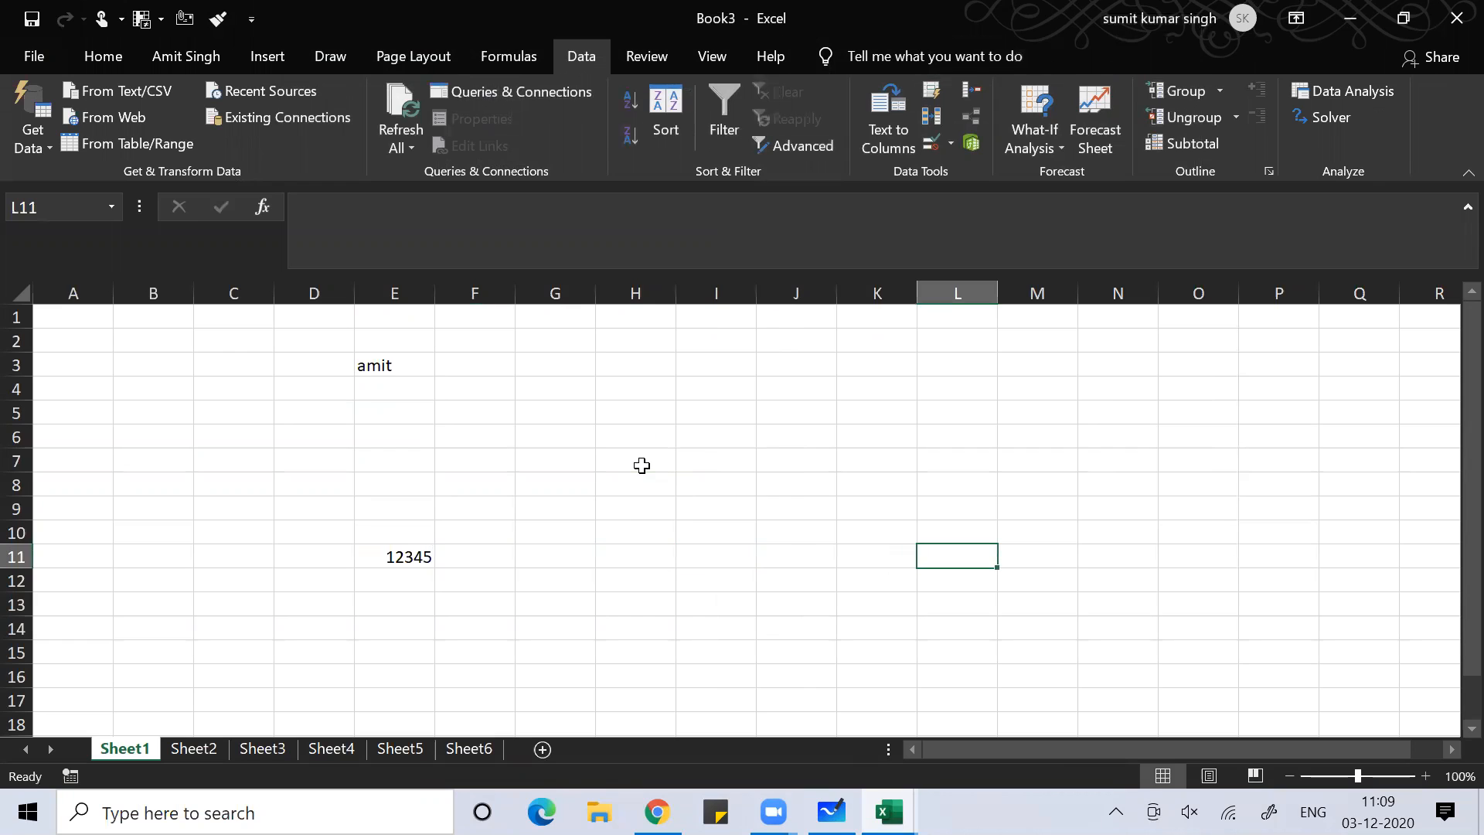
Enter a surname in L11 and 4567 in L3
{"action": "type", "text": "singh"}
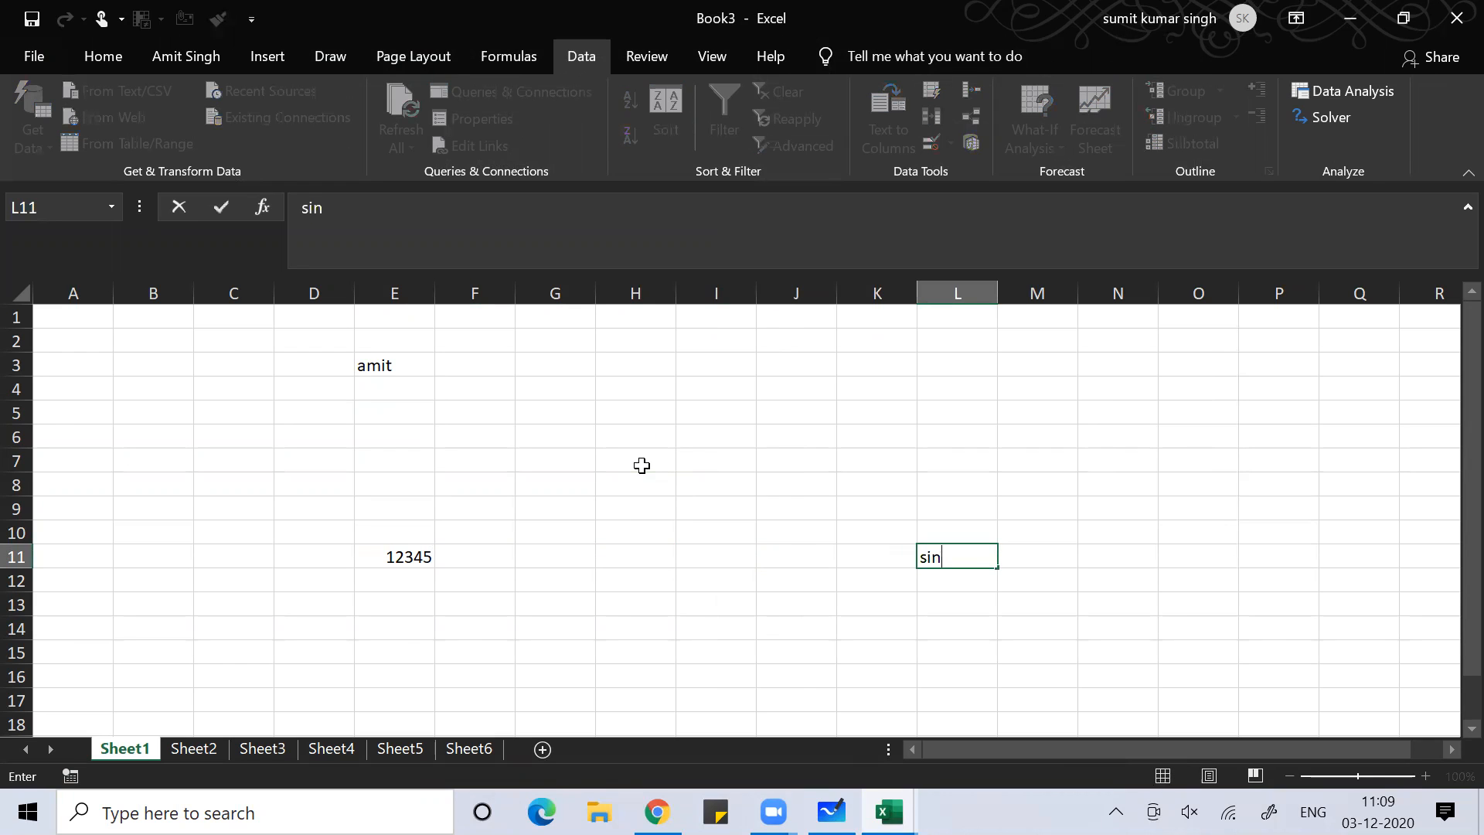
{"action": "key", "text": "Up"}
{"action": "key", "text": "Up"}
{"action": "key", "text": "Up"}
{"action": "key", "text": "Up"}
{"action": "key", "text": "Up"}
{"action": "key", "text": "Up"}
{"action": "key", "text": "Up"}
{"action": "key", "text": "Up"}
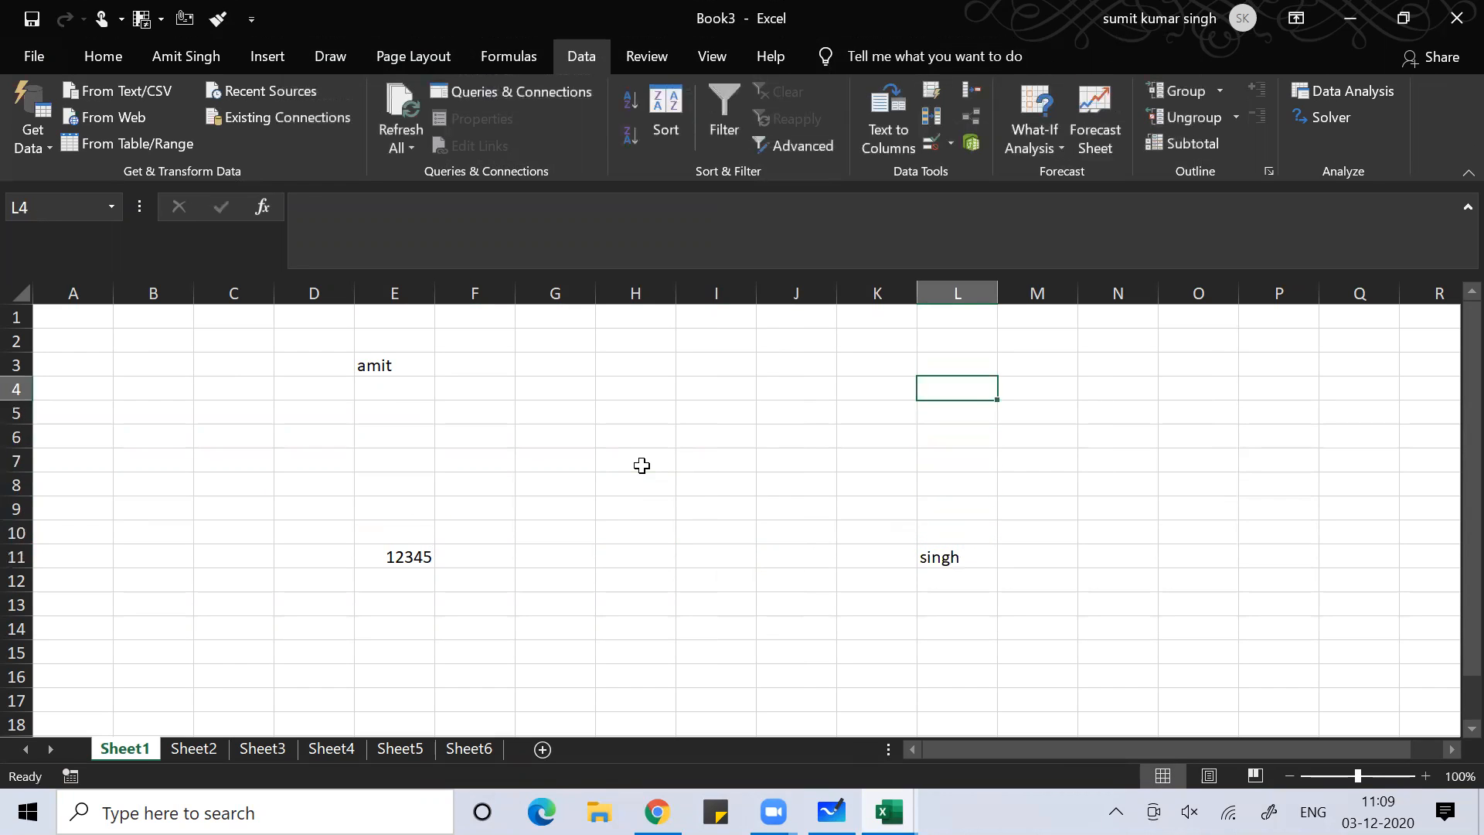
{"action": "type", "text": "4567"}
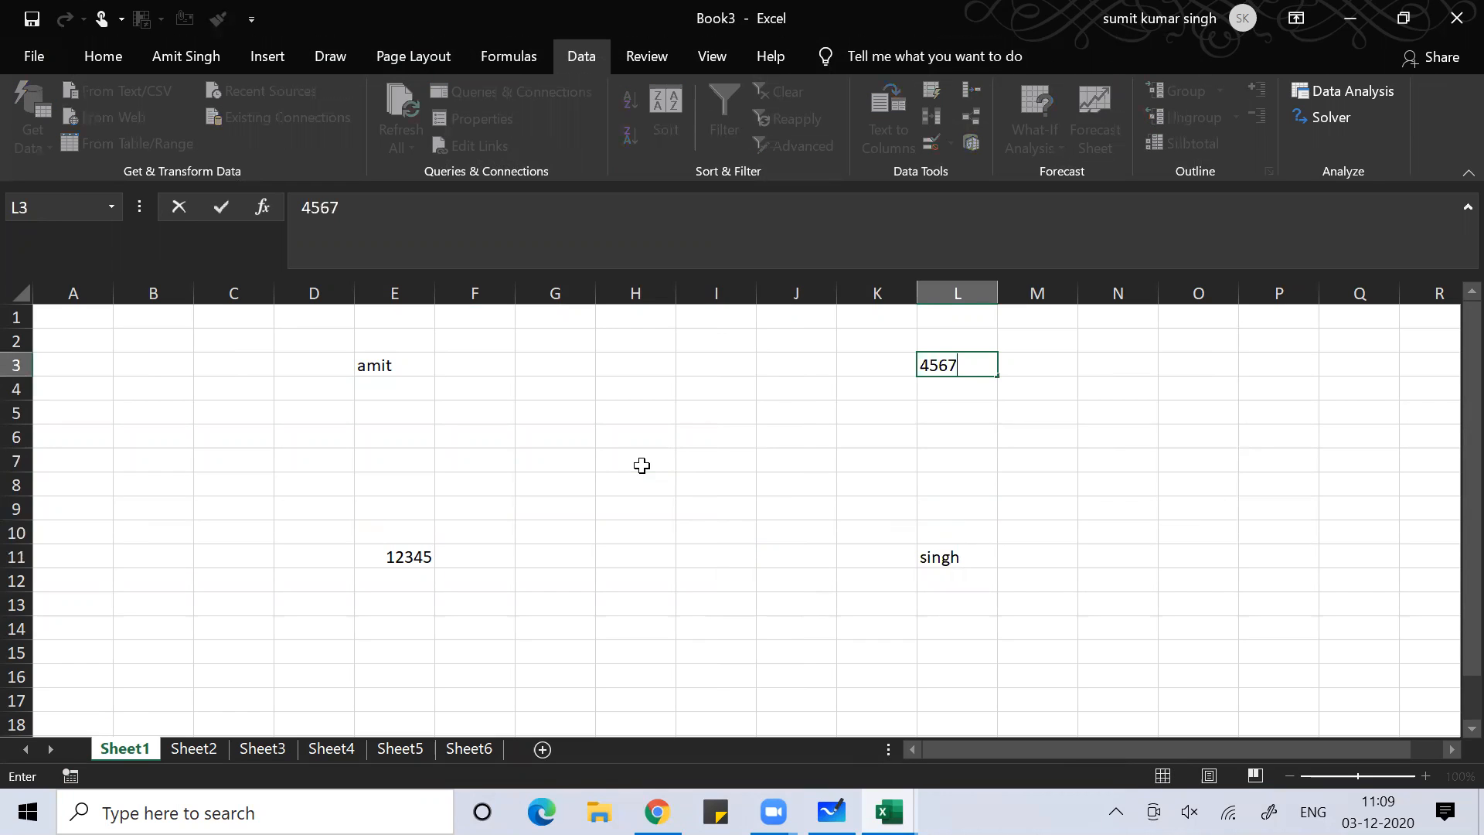
{"action": "key", "text": "ctrl+Return"}
{"action": "key", "text": "Down"}
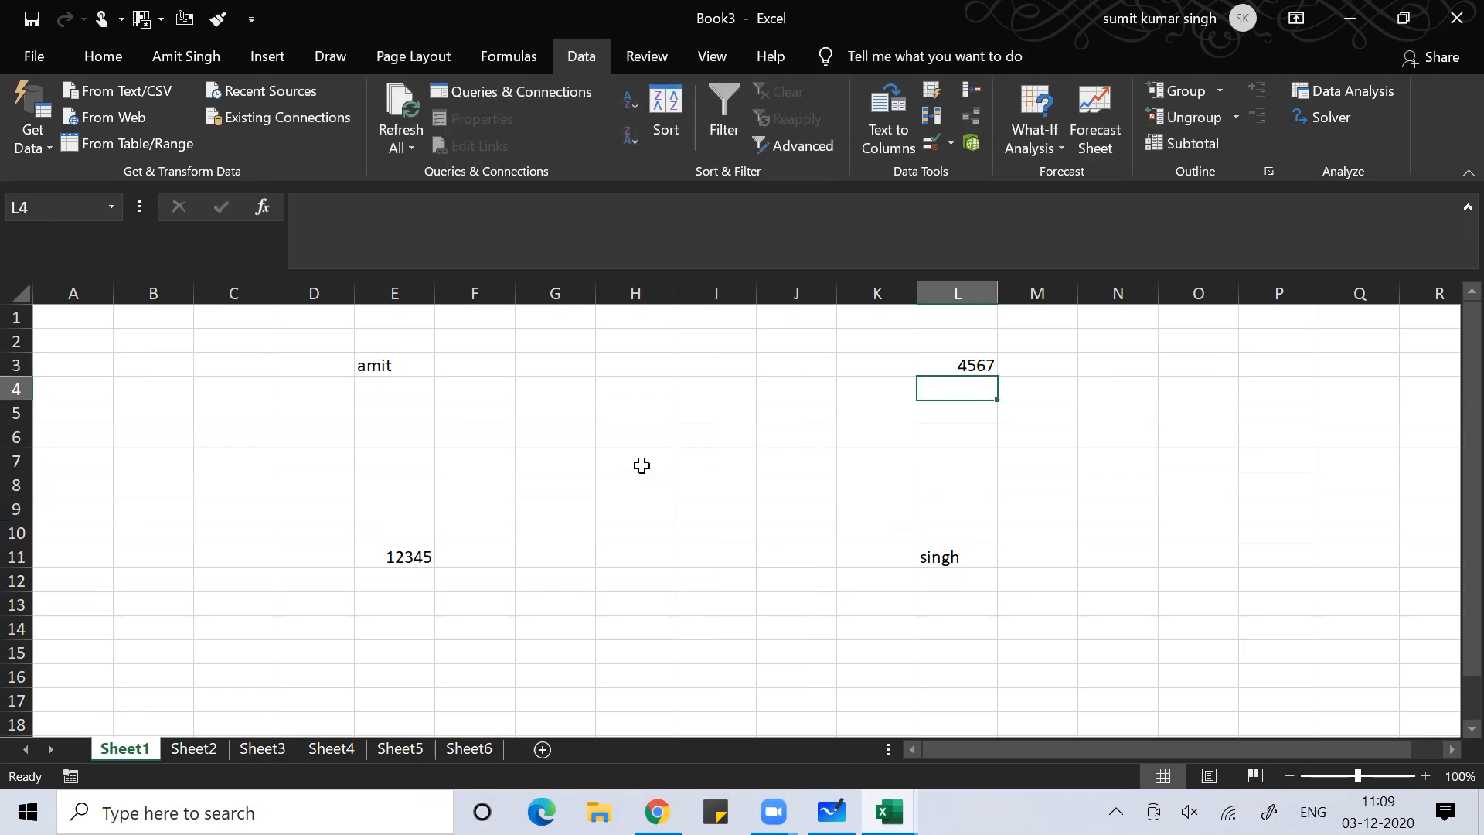
{"action": "key", "text": "Up"}
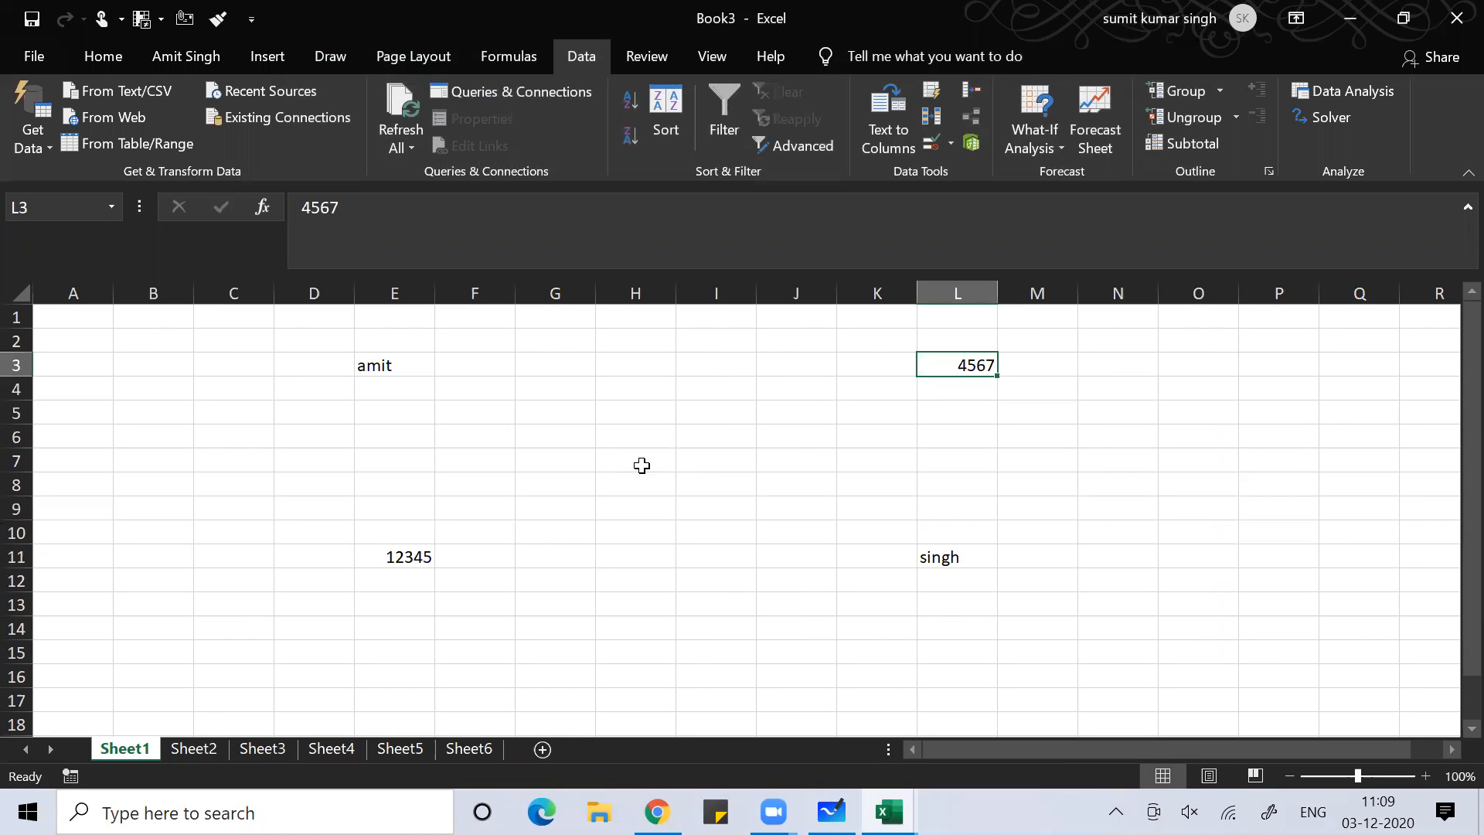
Circle twice between E3, E11, L11 and L3 using Ctrl+arrow jumps
{"action": "key", "text": "ctrl+Left"}
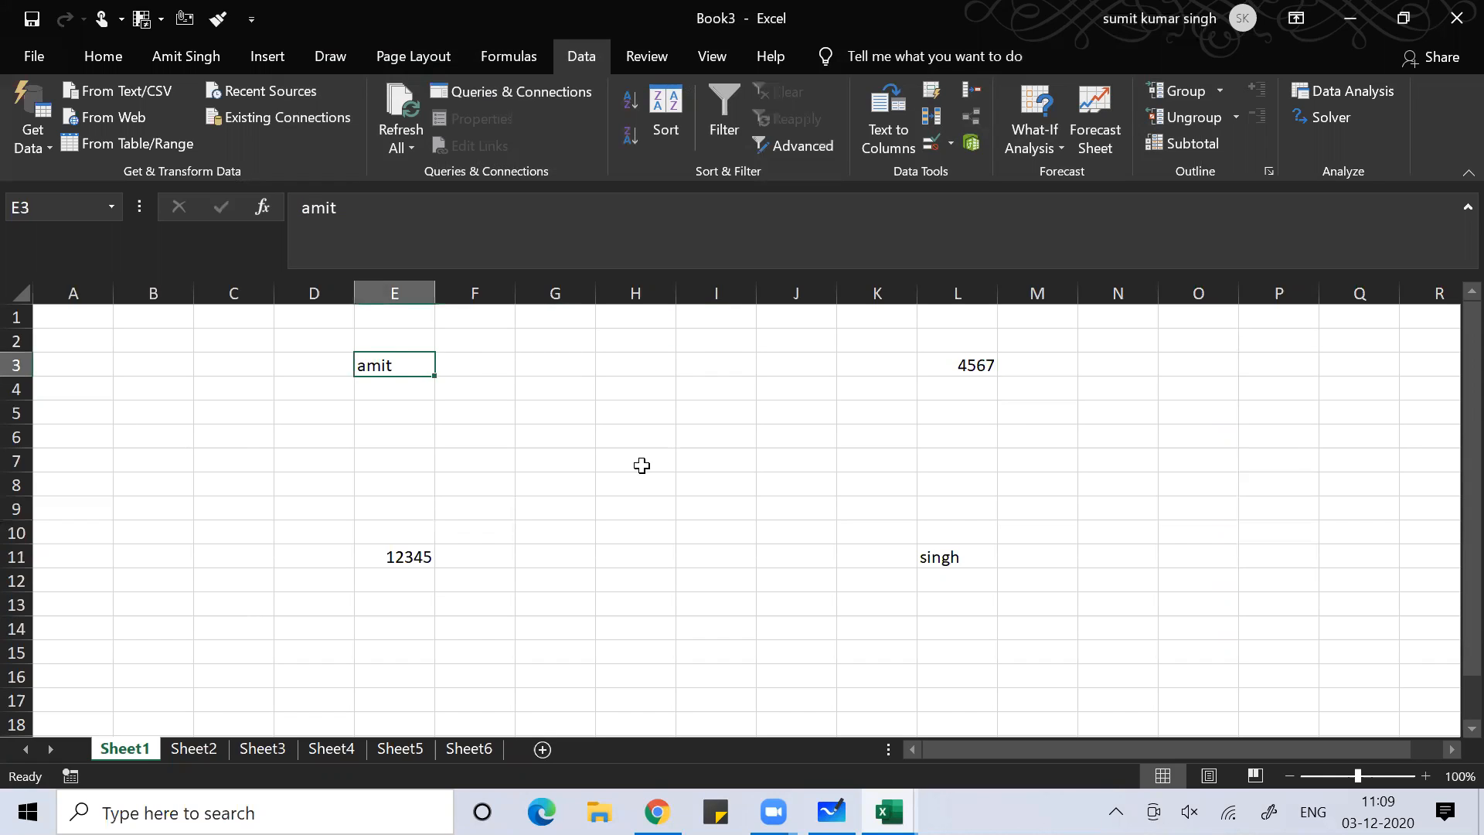
{"action": "key", "text": "ctrl+Down"}
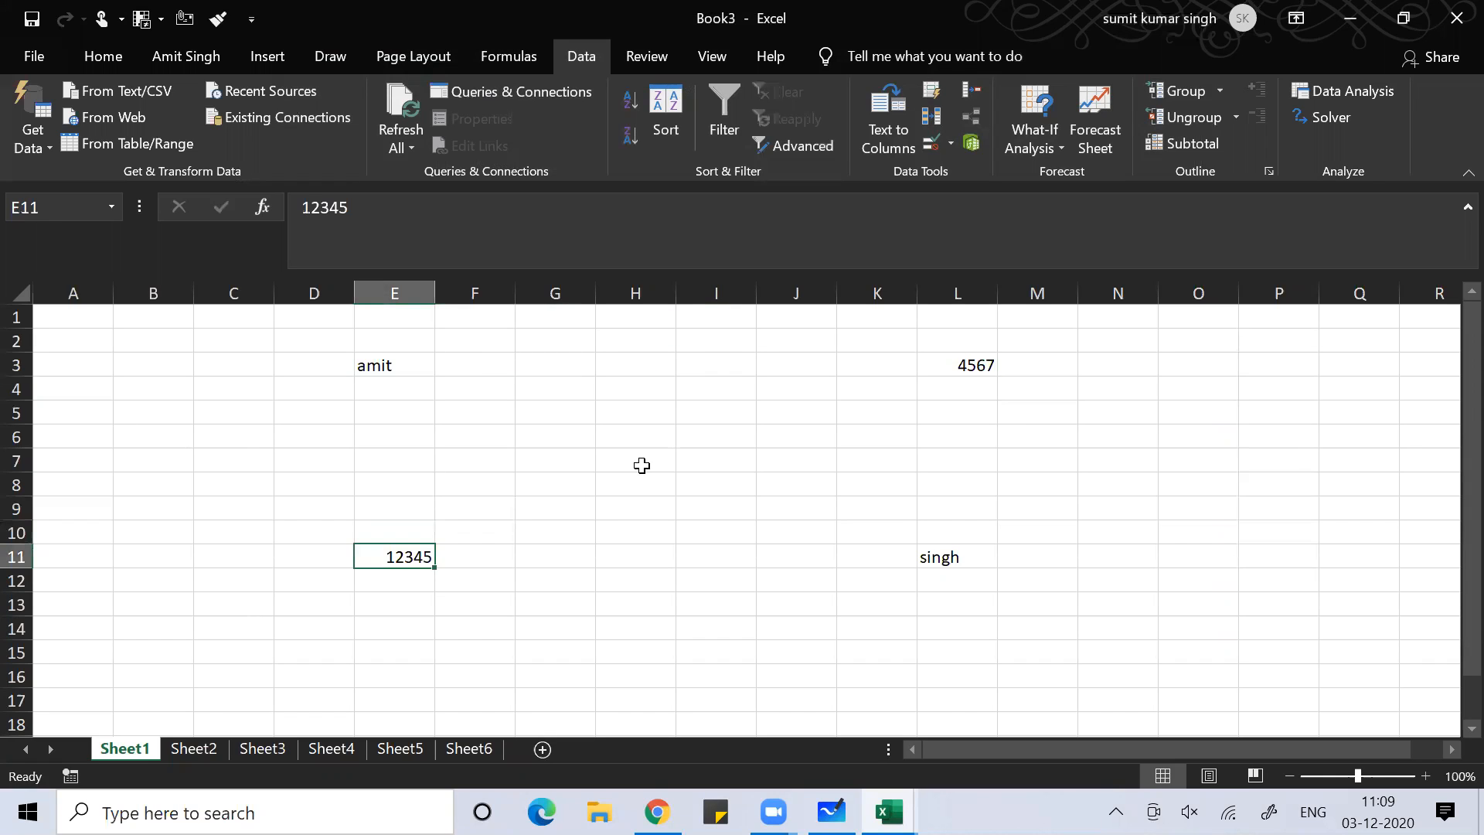
{"action": "key", "text": "ctrl+Right"}
{"action": "key", "text": "ctrl+Up"}
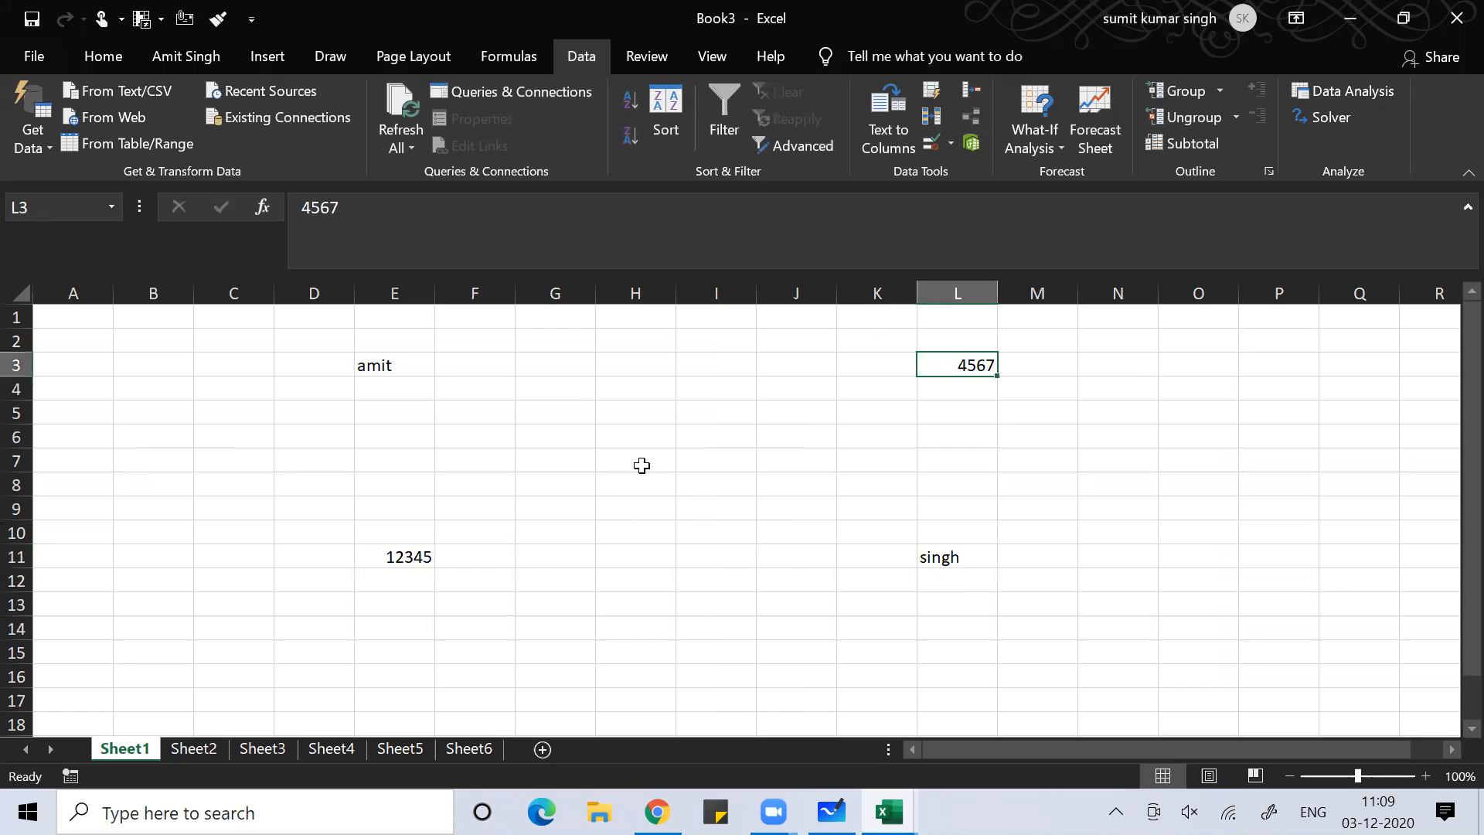
{"action": "key", "text": "ctrl+Left"}
{"action": "key", "text": "ctrl+Down"}
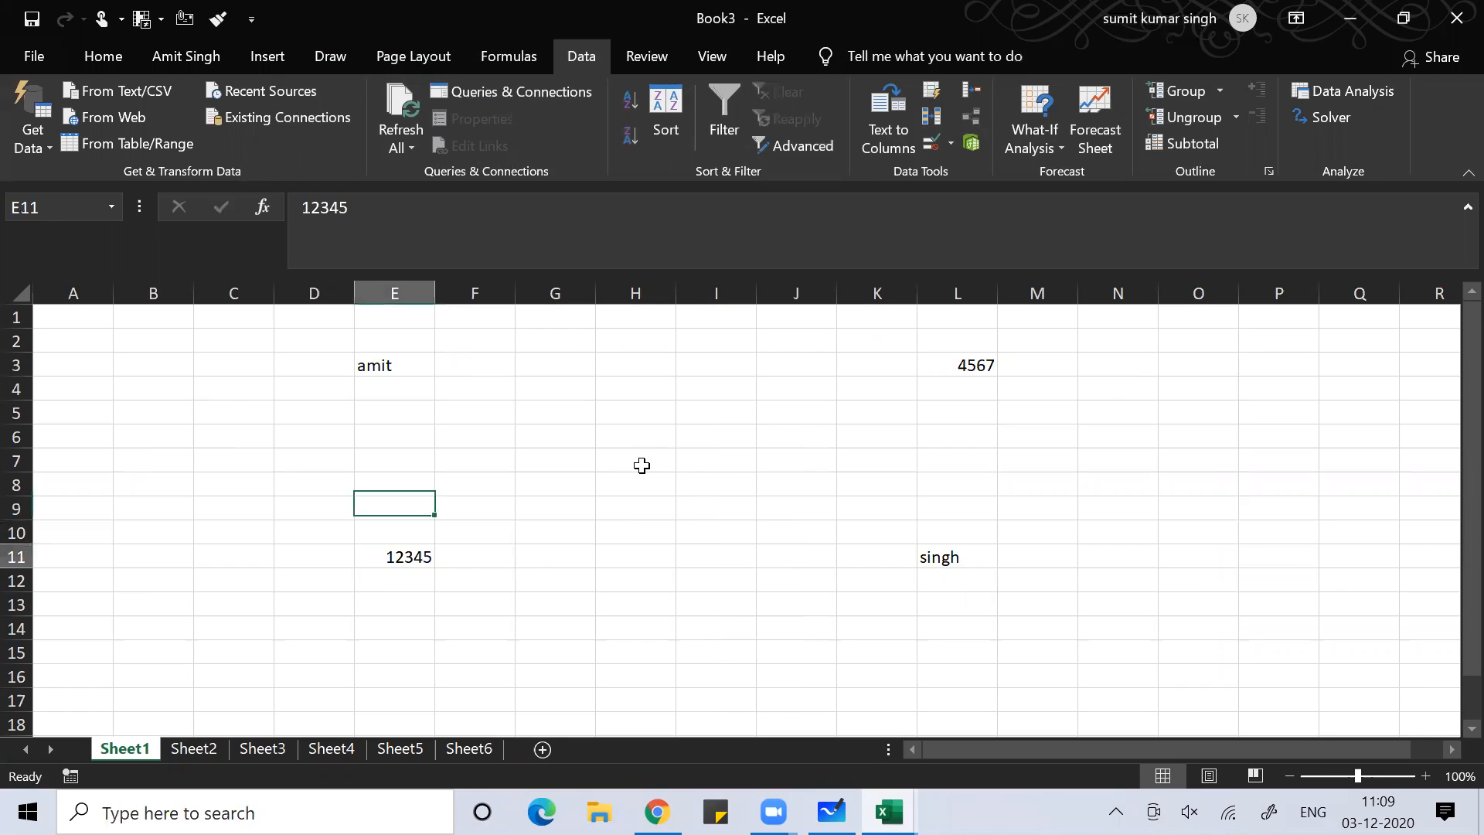
{"action": "key", "text": "ctrl+Right"}
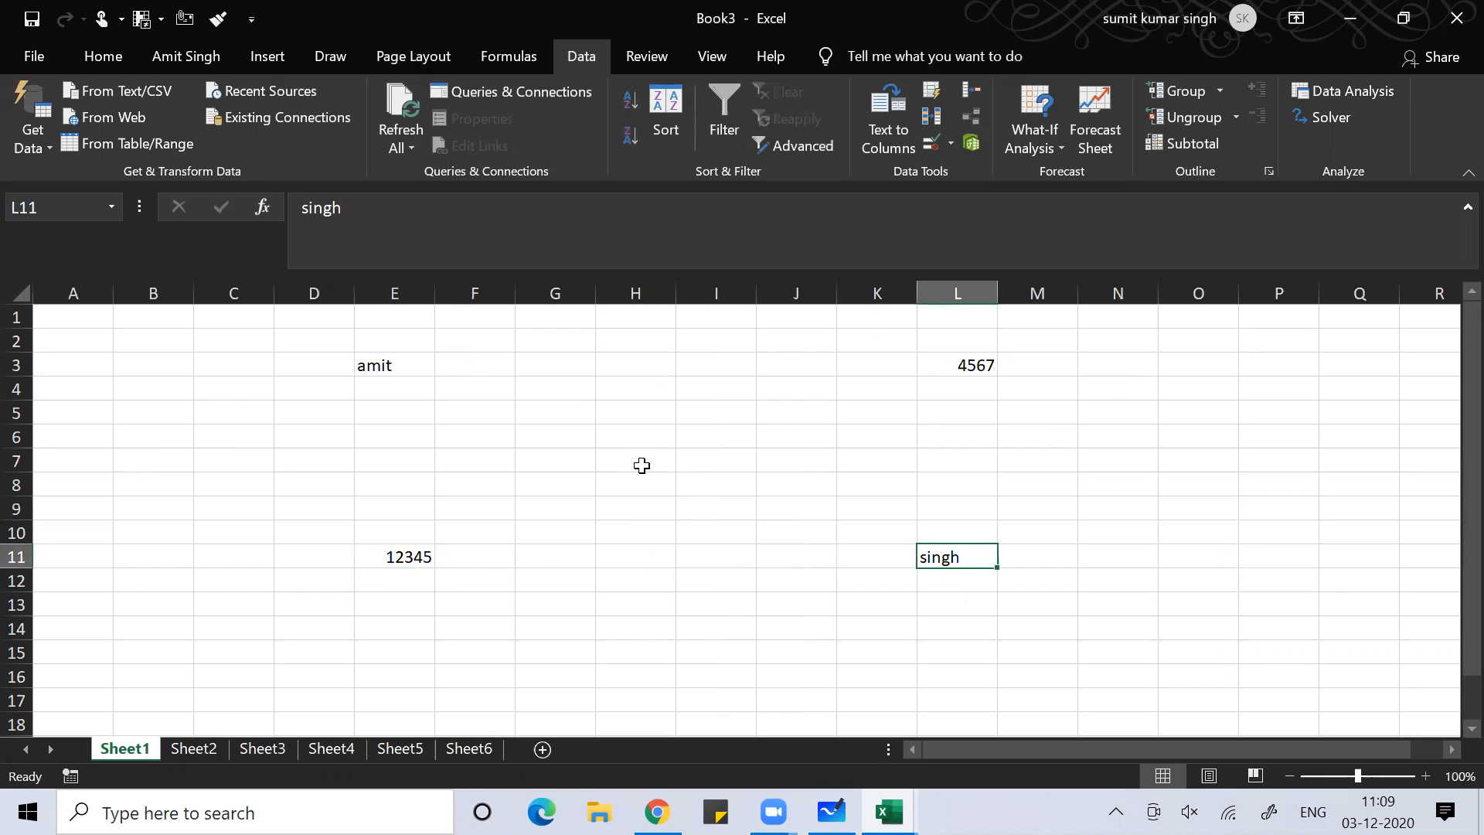
{"action": "key", "text": "ctrl+Up"}
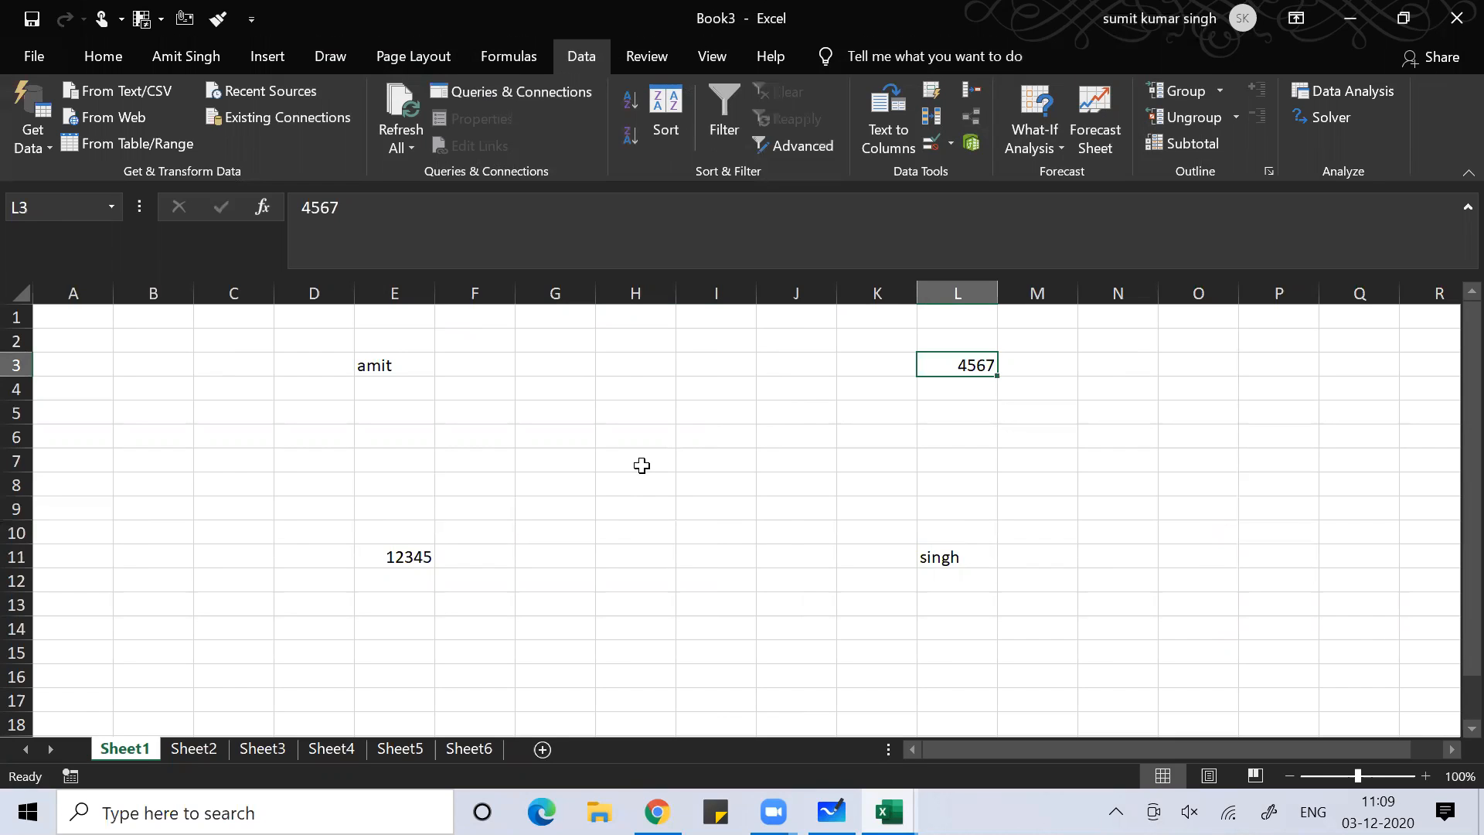
Jump down column L to the last row and back, then circle the filled cells again
{"action": "key", "text": "ctrl+Down"}
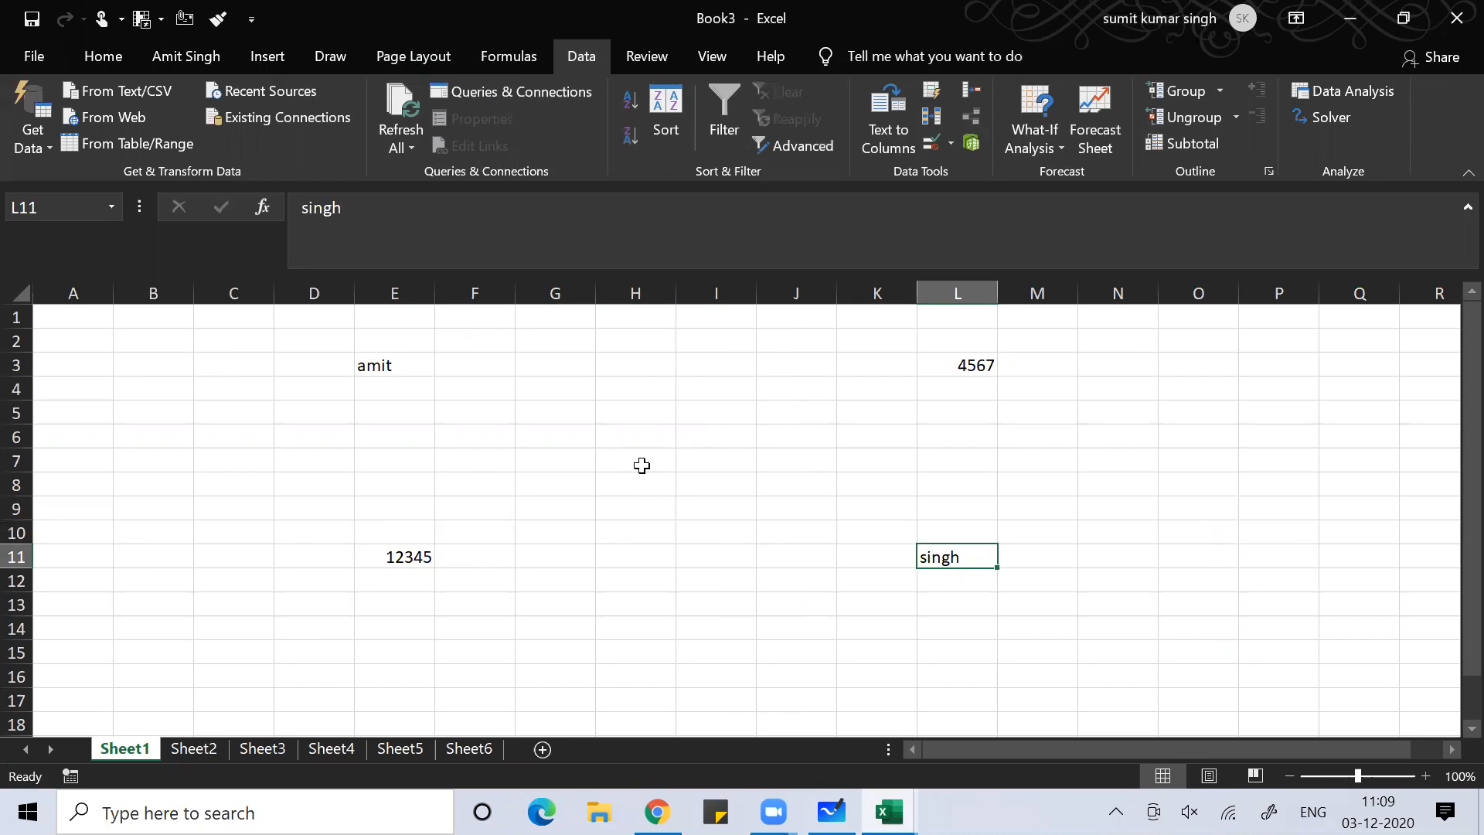
{"action": "key", "text": "ctrl+Down"}
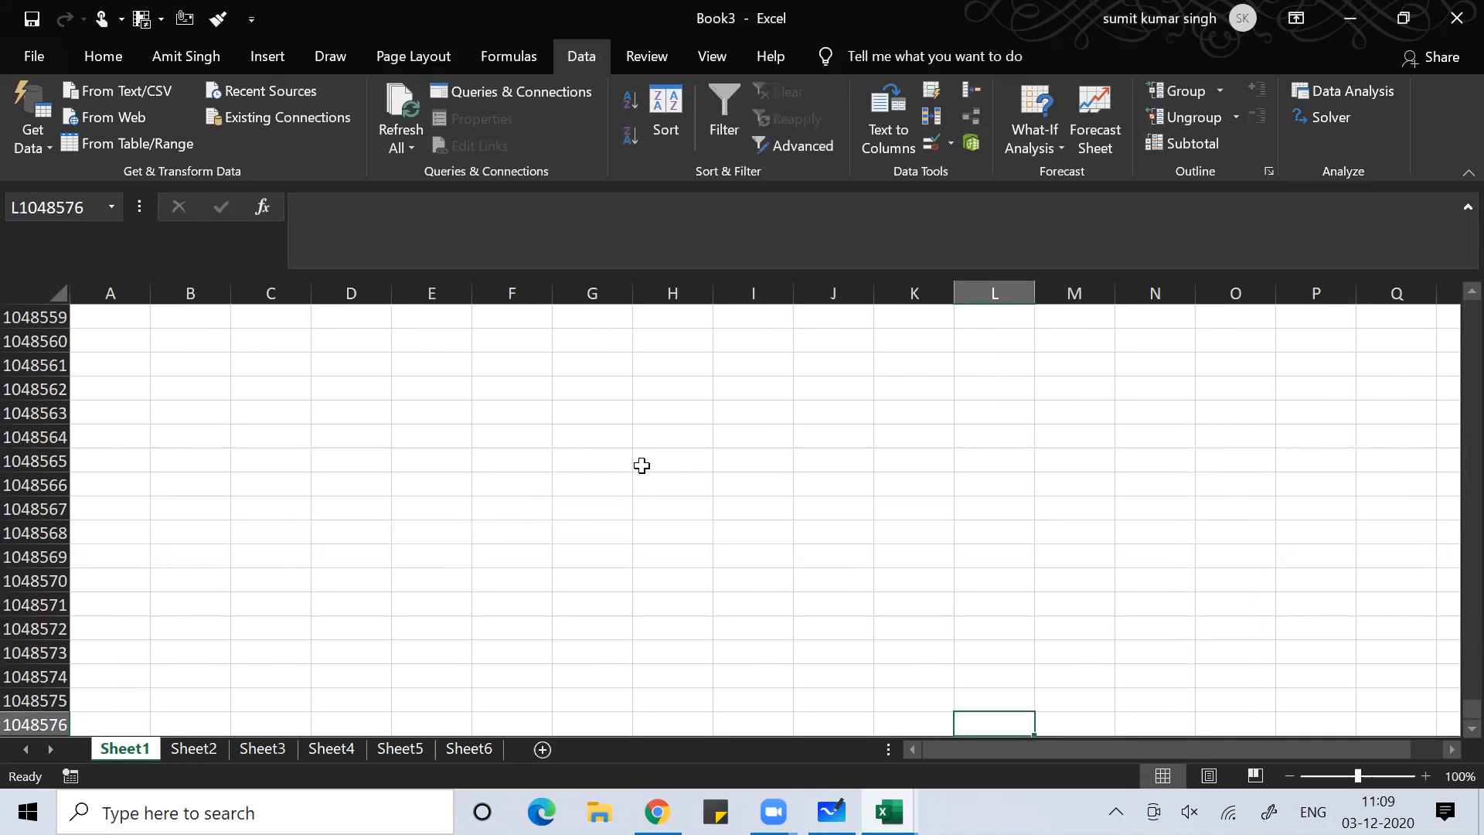
{"action": "key", "text": "ctrl+Up"}
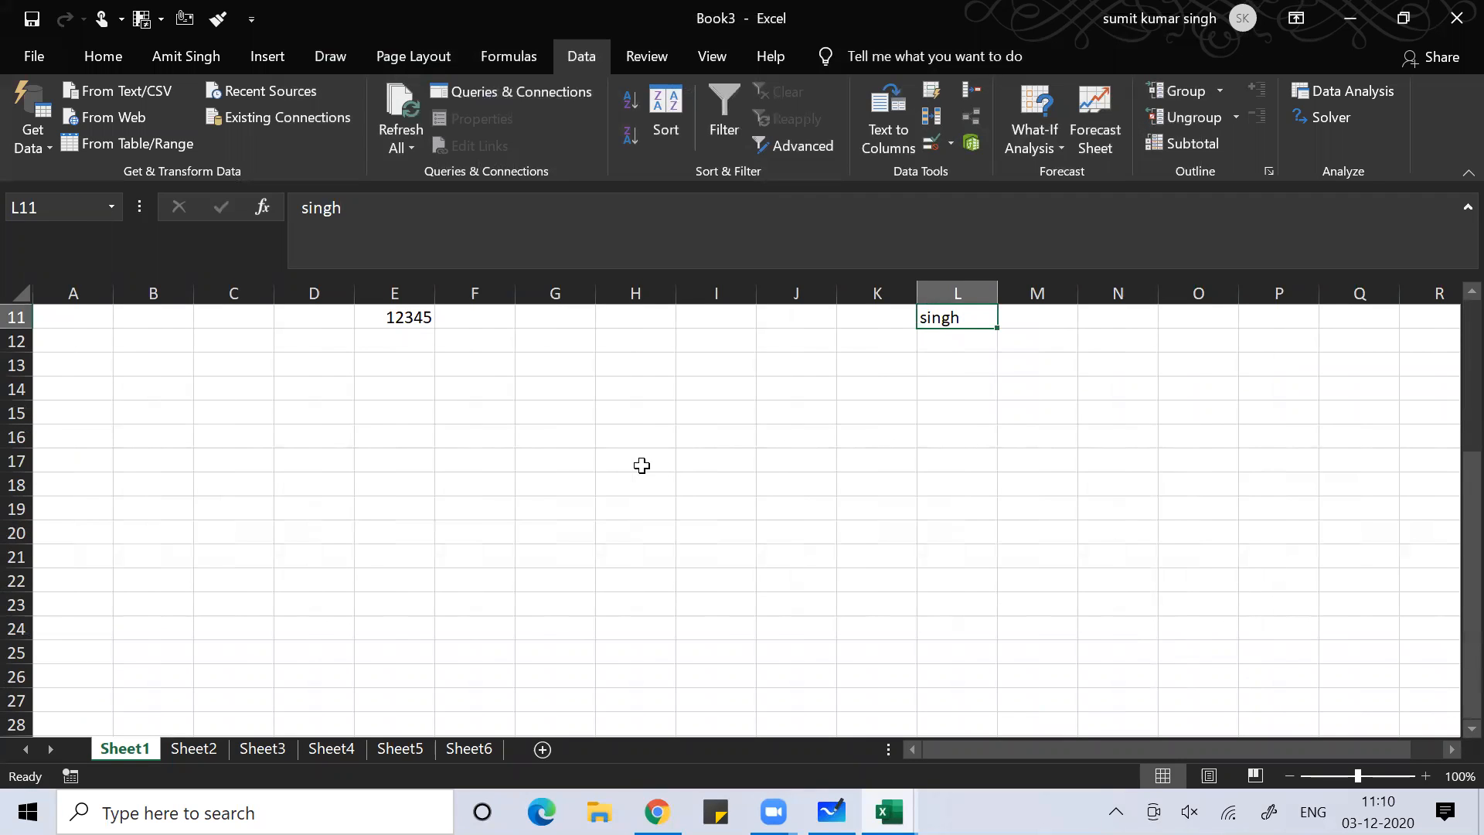
{"action": "key", "text": "ctrl+Up"}
{"action": "key", "text": "ctrl+Up"}
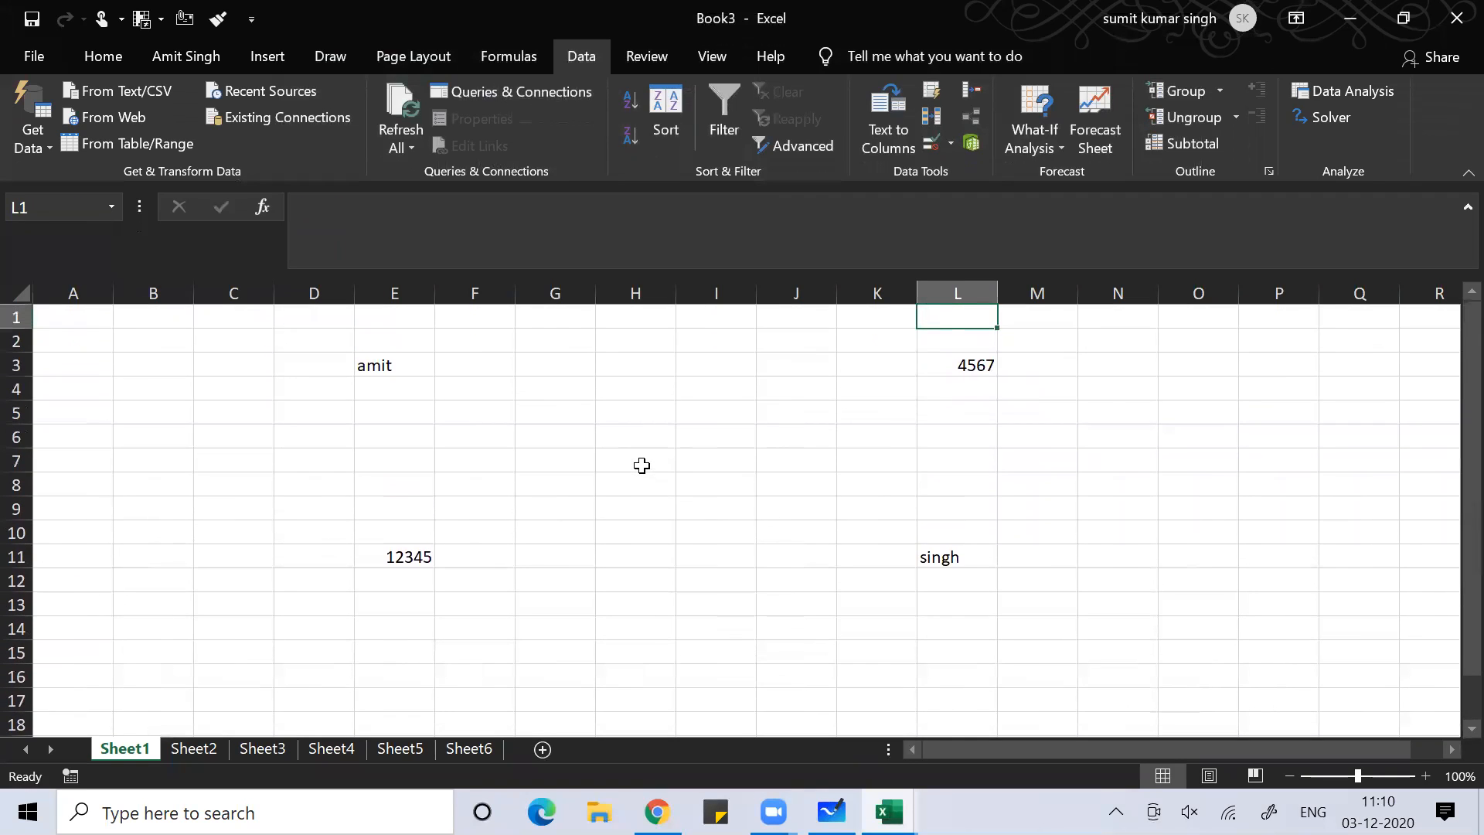
{"action": "key", "text": "ctrl+Down"}
{"action": "key", "text": "ctrl+Left"}
{"action": "key", "text": "ctrl+Down"}
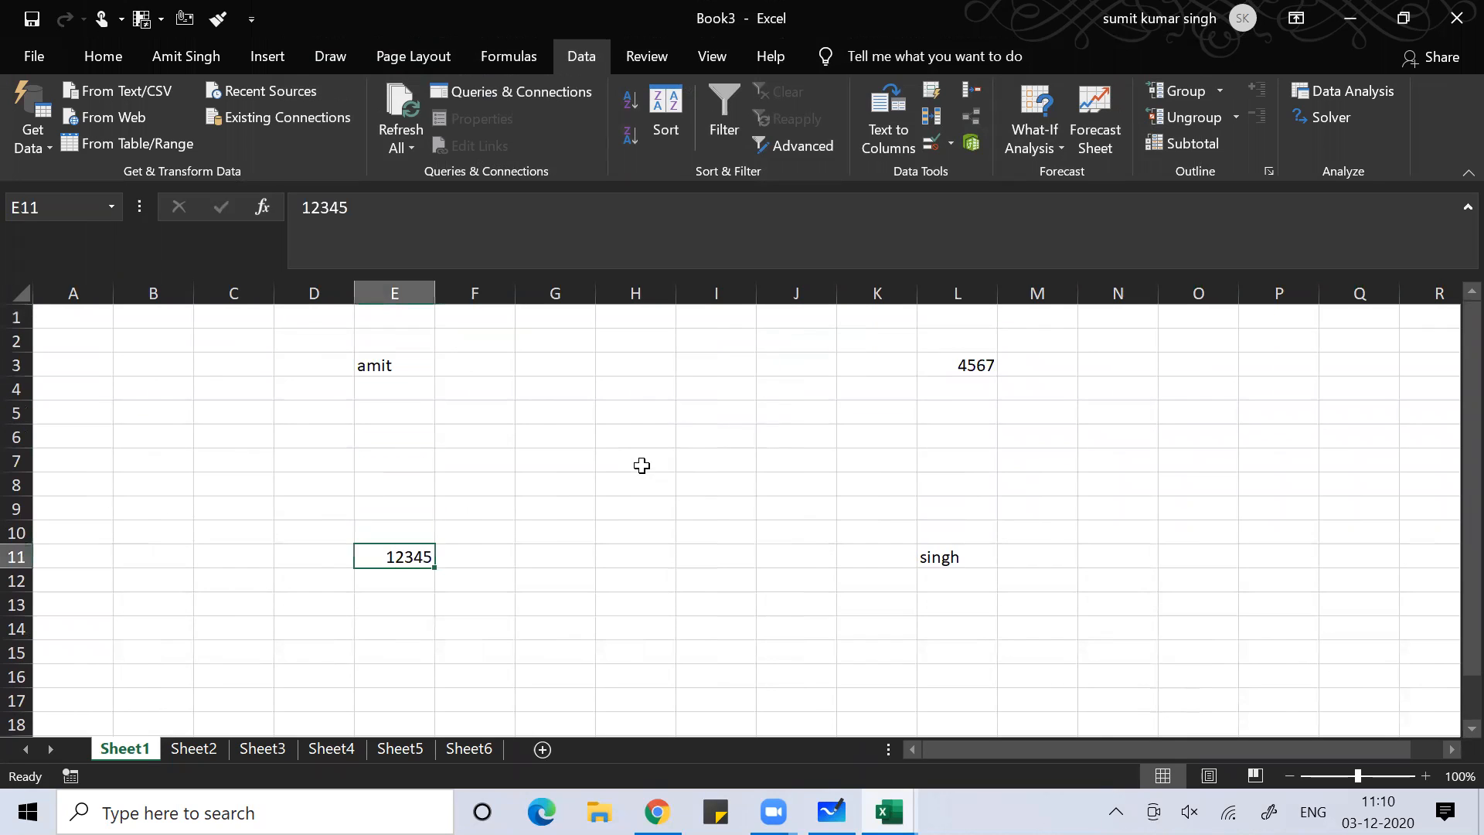
{"action": "key", "text": "ctrl+Right"}
{"action": "key", "text": "ctrl+Up"}
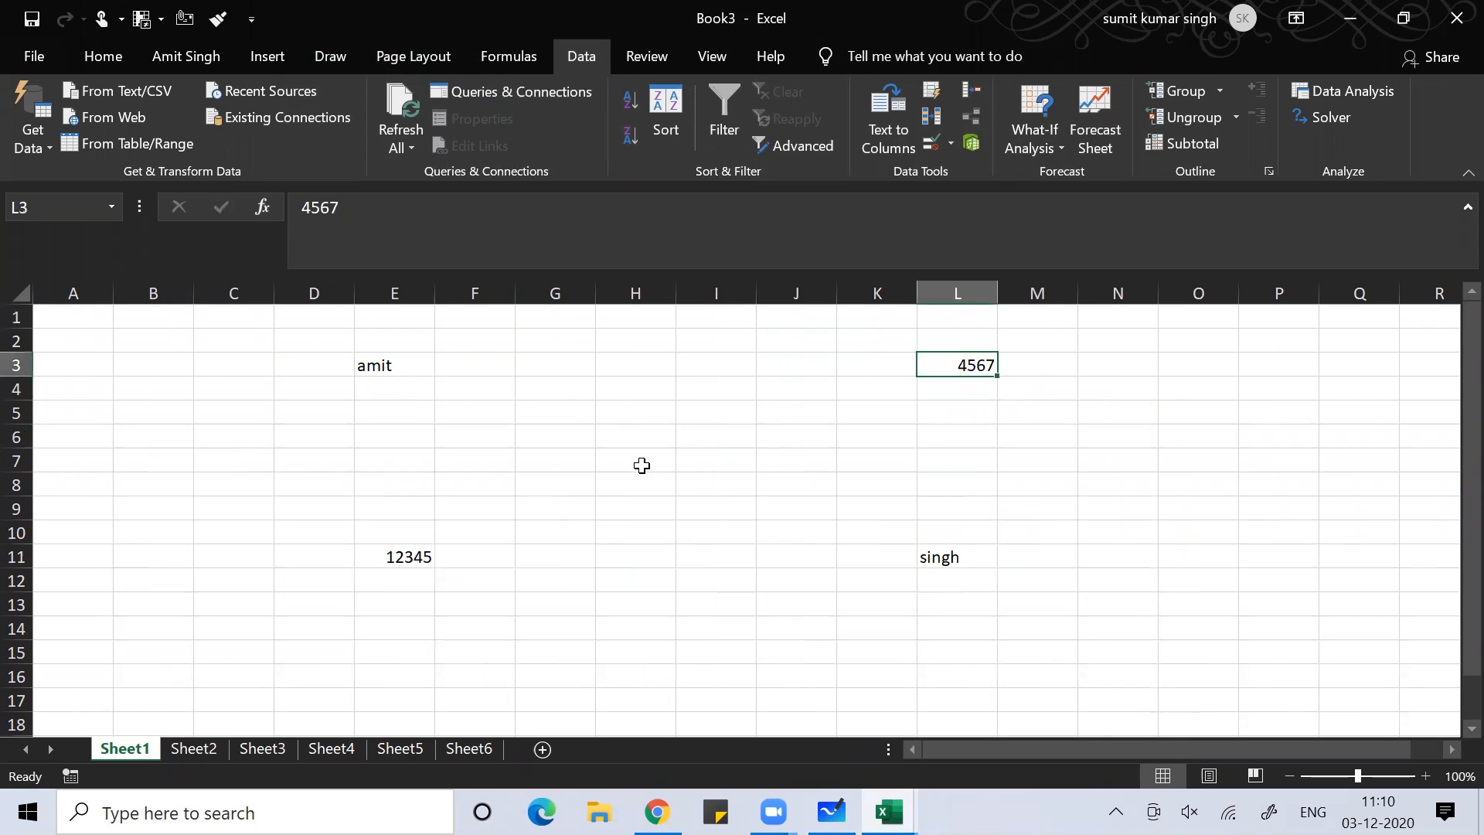
{"action": "key", "text": "ctrl+Left"}
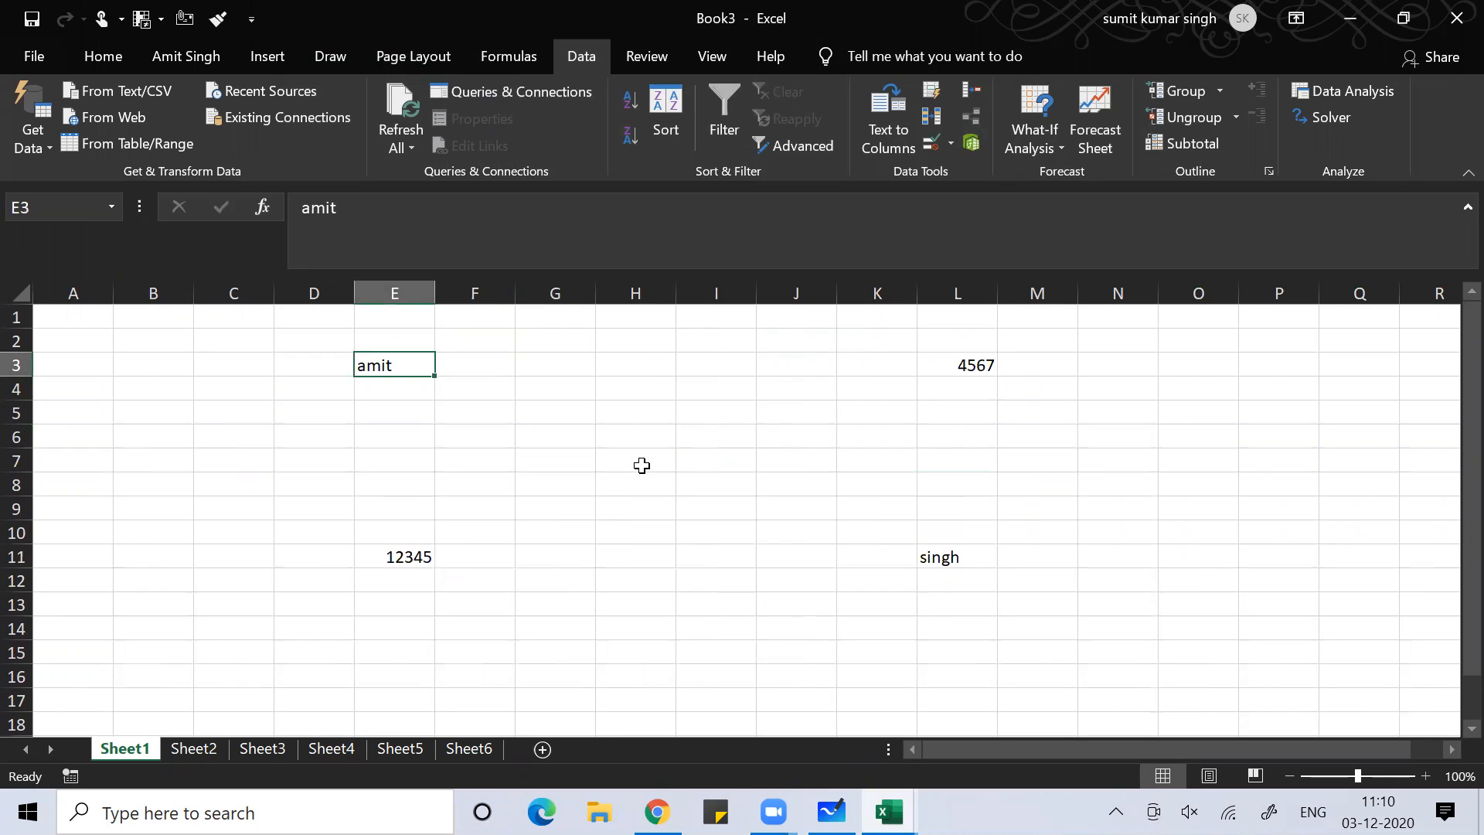
Select the block E3:L11 with Shift and Ctrl+Shift arrows, pick C6, then open File
{"action": "key", "text": "shift+Right"}
{"action": "key", "text": "shift+Right"}
{"action": "key", "text": "shift+Right"}
{"action": "key", "text": "shift+Right"}
{"action": "key", "text": "shift+Right"}
{"action": "key", "text": "shift+Right"}
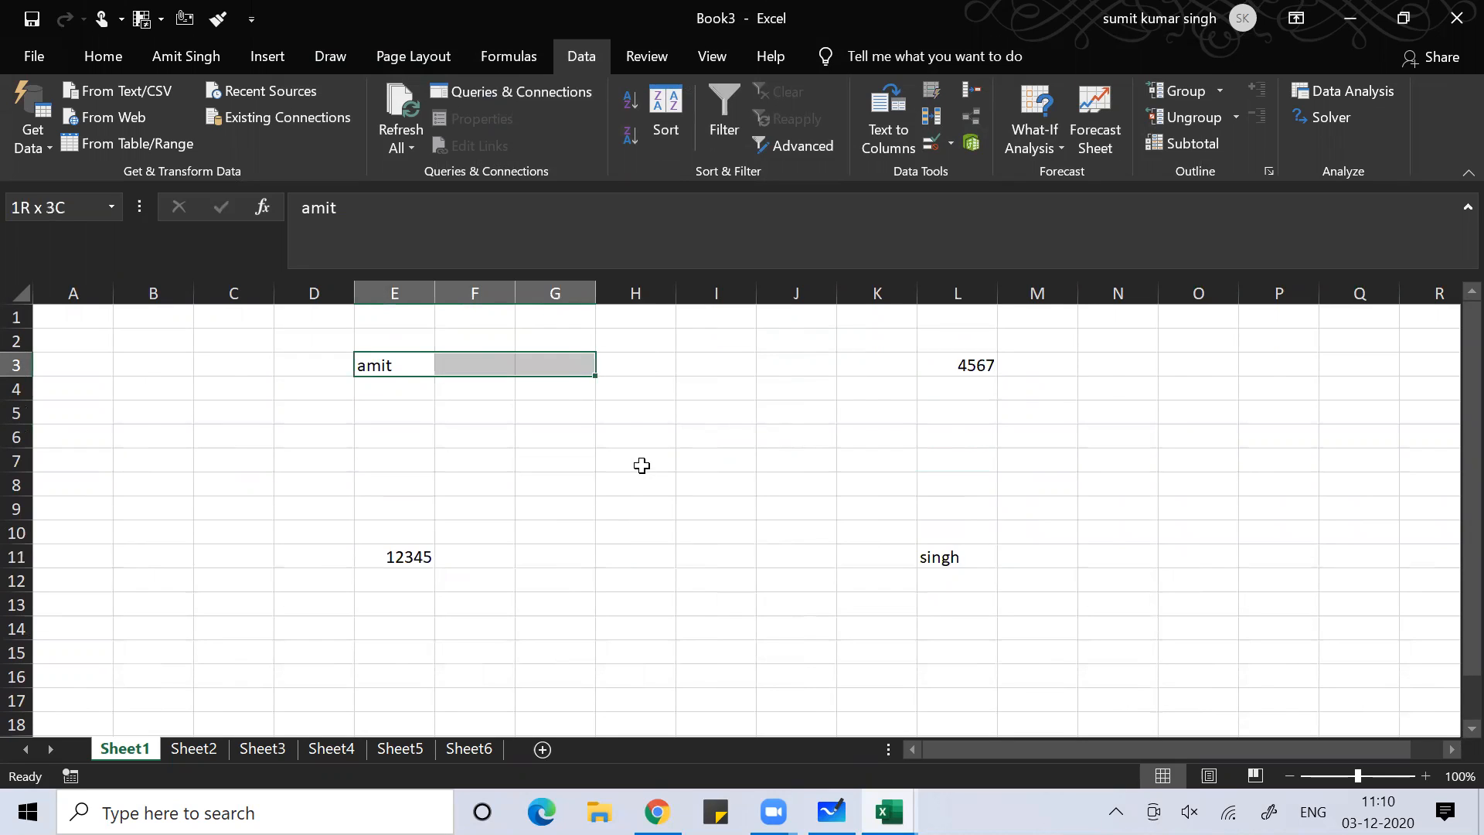
{"action": "key", "text": "shift+Right"}
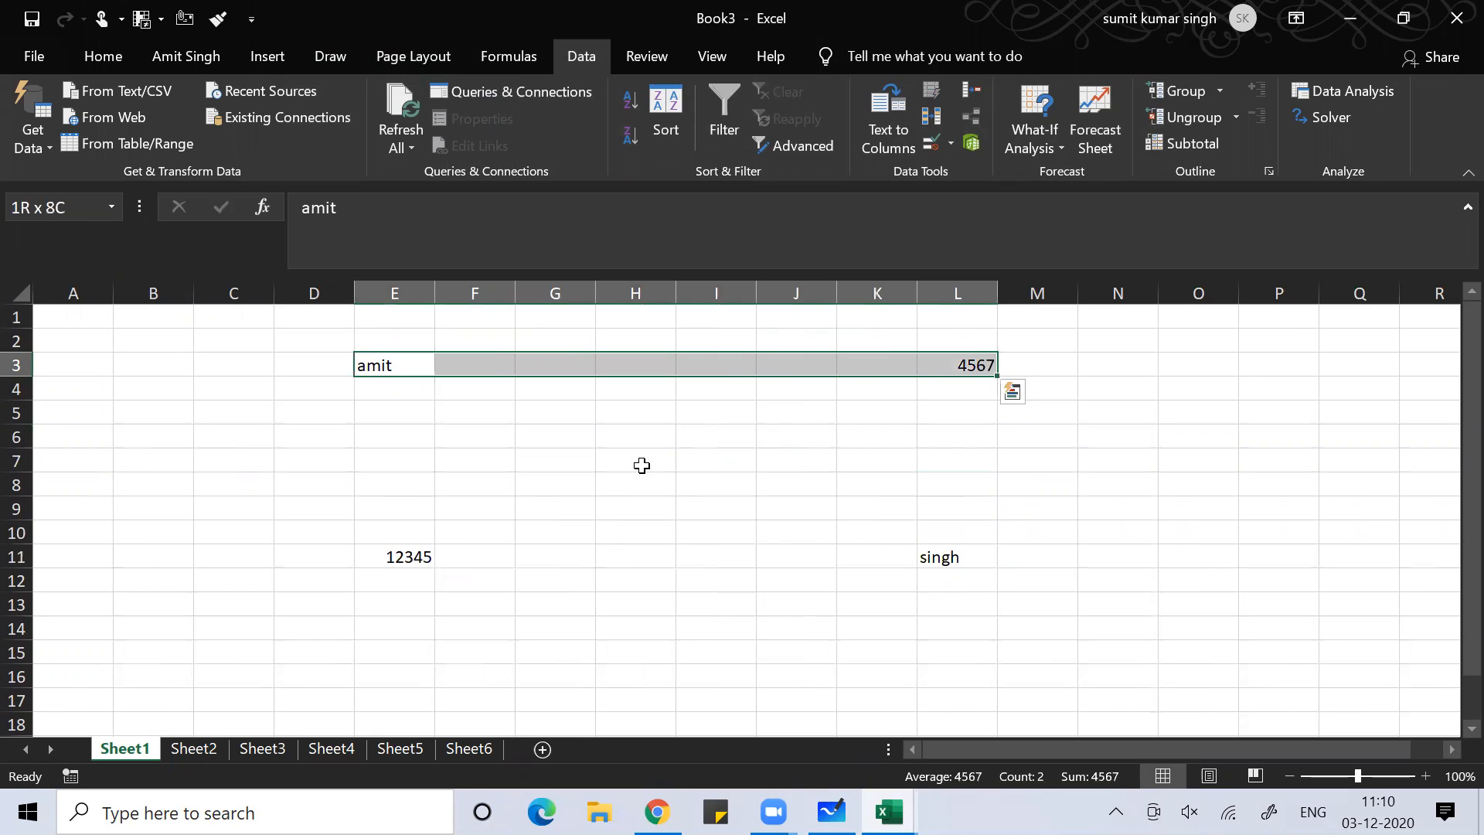
{"action": "key", "text": "shift+Down"}
{"action": "key", "text": "shift+Down"}
{"action": "key", "text": "shift+Down"}
{"action": "key", "text": "shift+Down"}
{"action": "key", "text": "shift+Down"}
{"action": "key", "text": "shift+Down"}
{"action": "key", "text": "shift+Down"}
{"action": "key", "text": "shift+Down"}
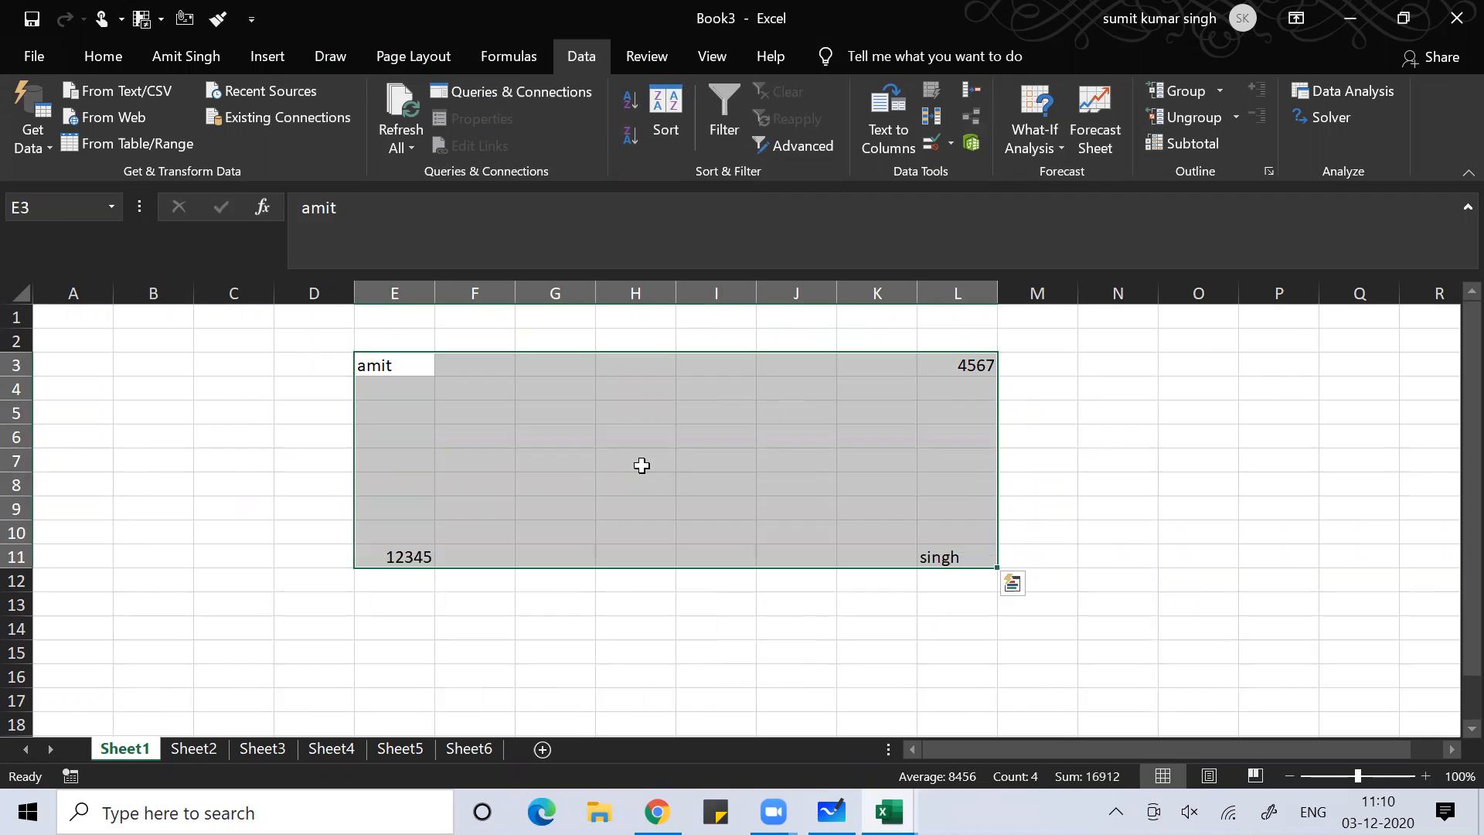
{"action": "key", "text": "Left"}
{"action": "key", "text": "Right"}
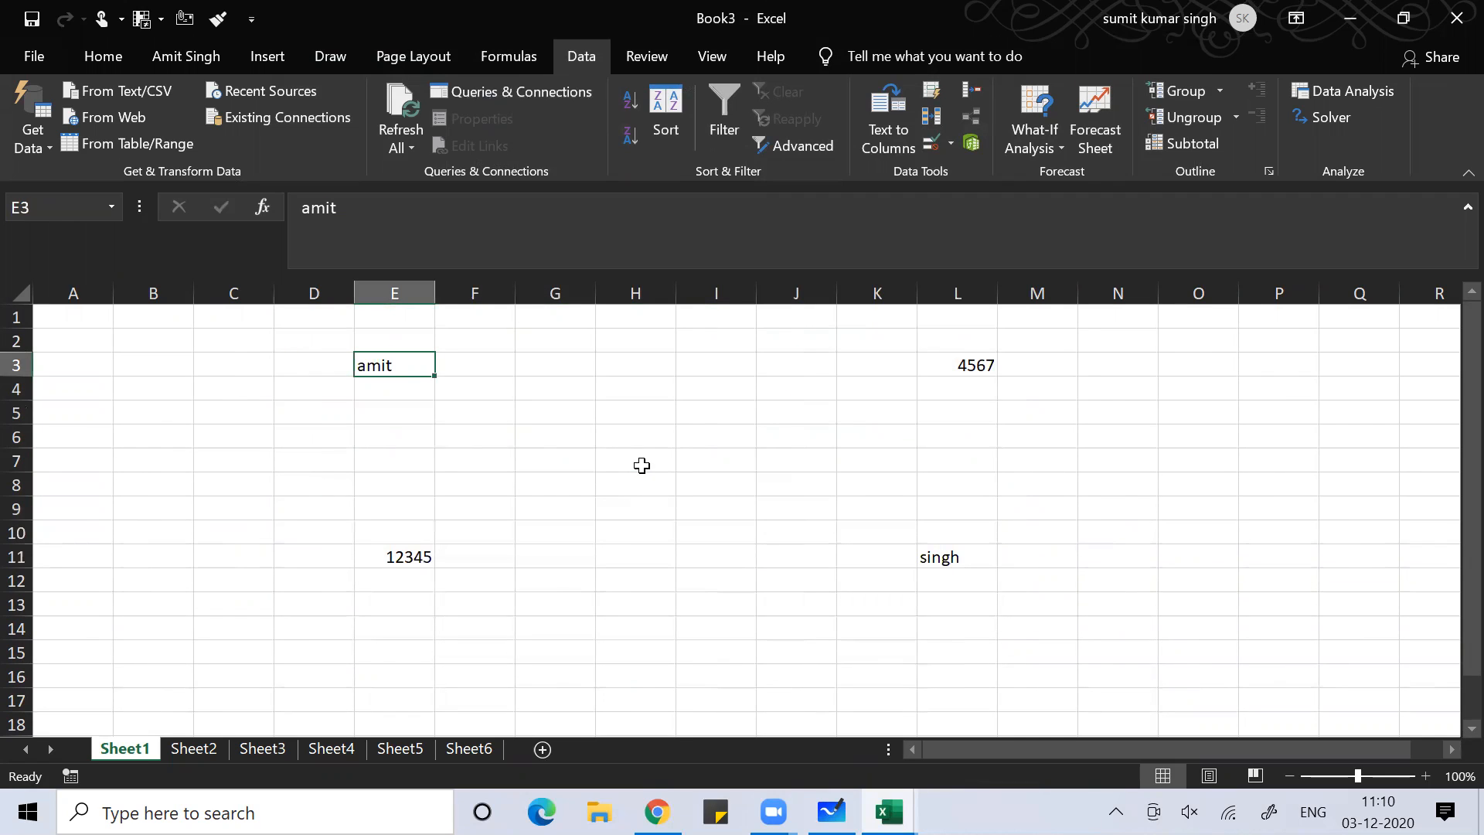
{"action": "key", "text": "ctrl+shift+Right"}
{"action": "key", "text": "ctrl+shift+Down"}
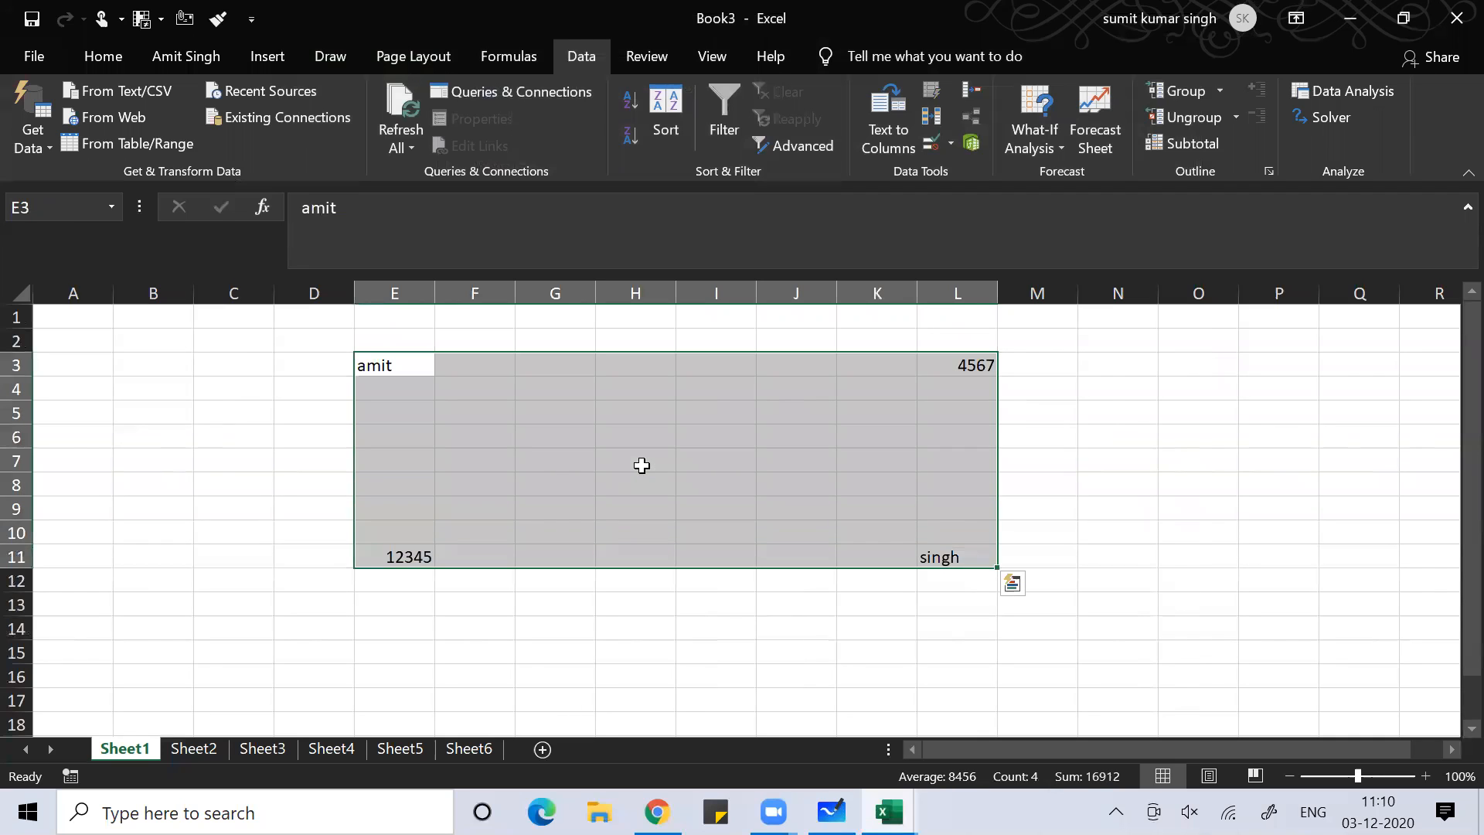
{"action": "left_click", "coordinate": [213, 442]}
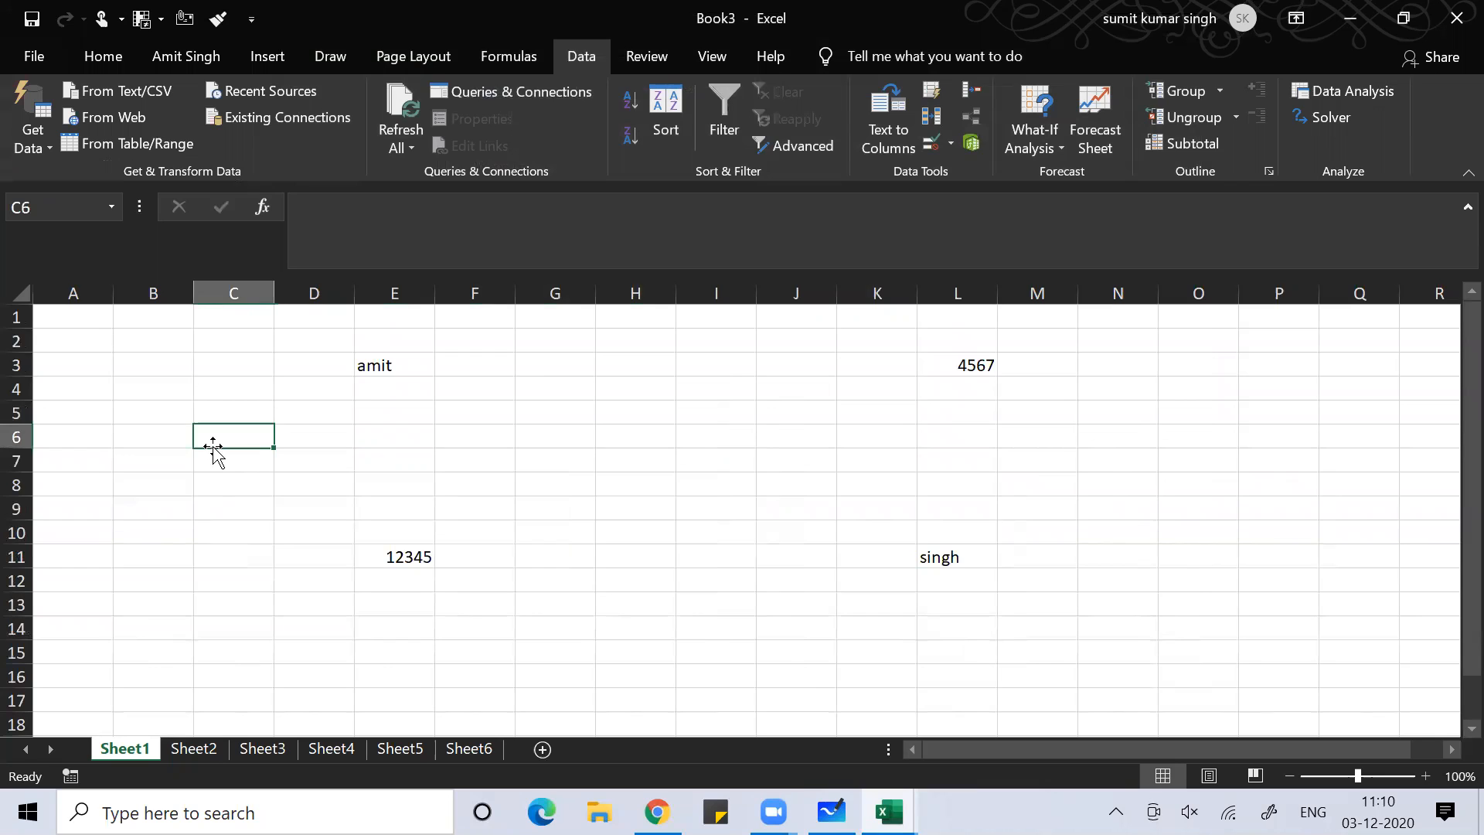
{"action": "key", "text": "alt+f"}
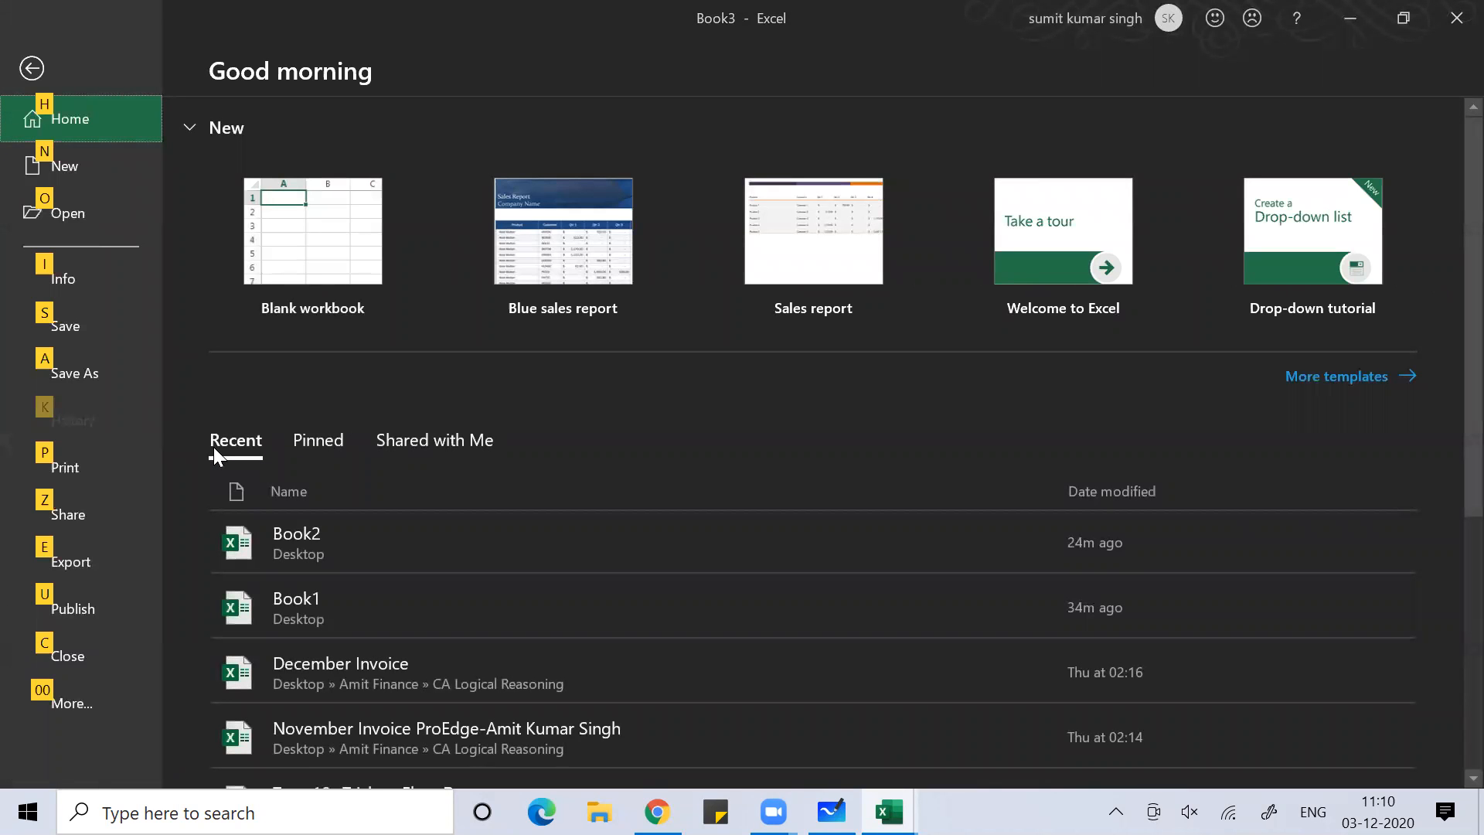
Create a new workbook from the Blue sales report template and view its sheets
{"action": "left_click", "coordinate": [68, 156]}
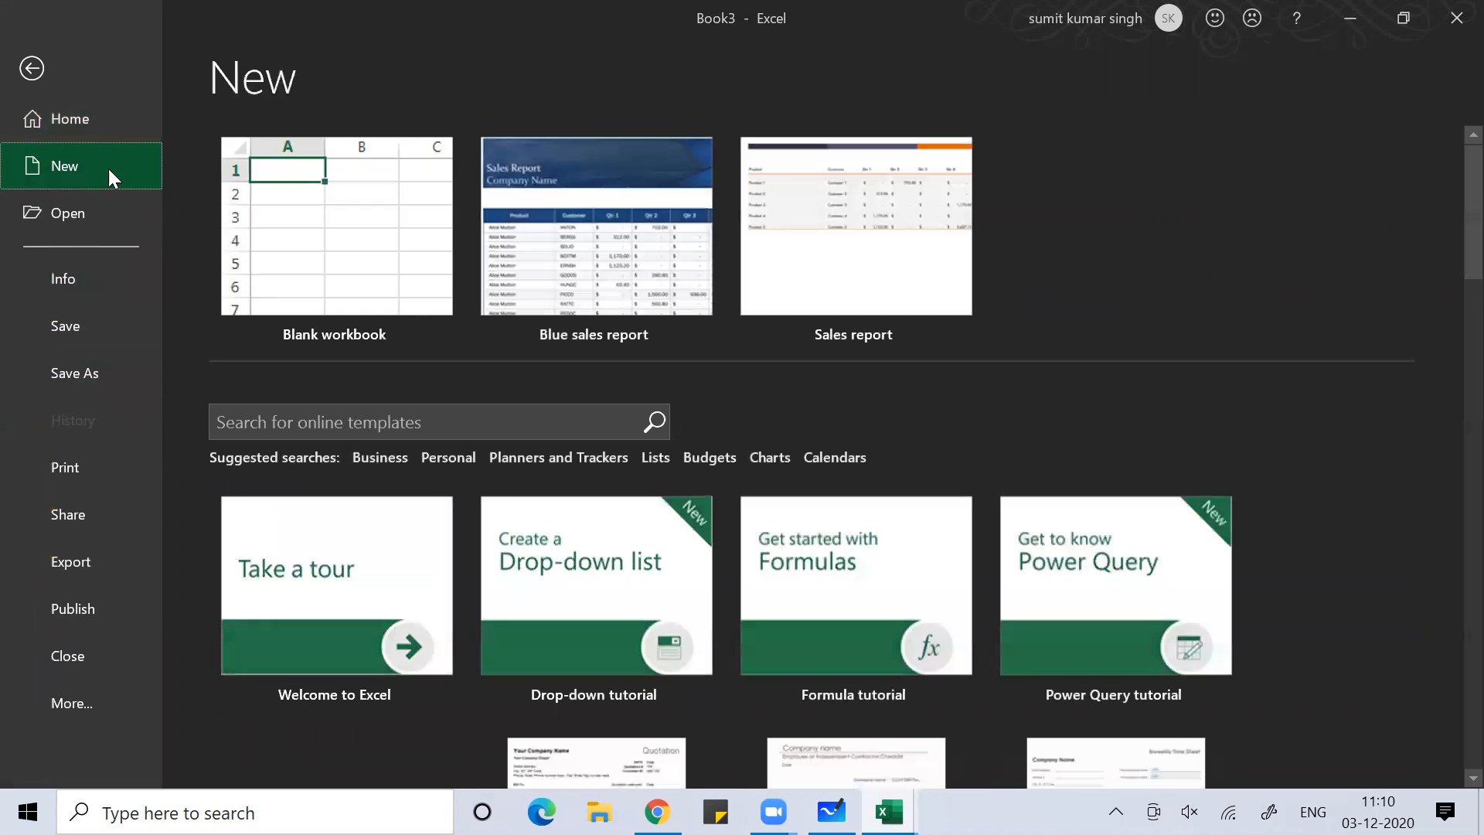
{"action": "double_click", "coordinate": [560, 238]}
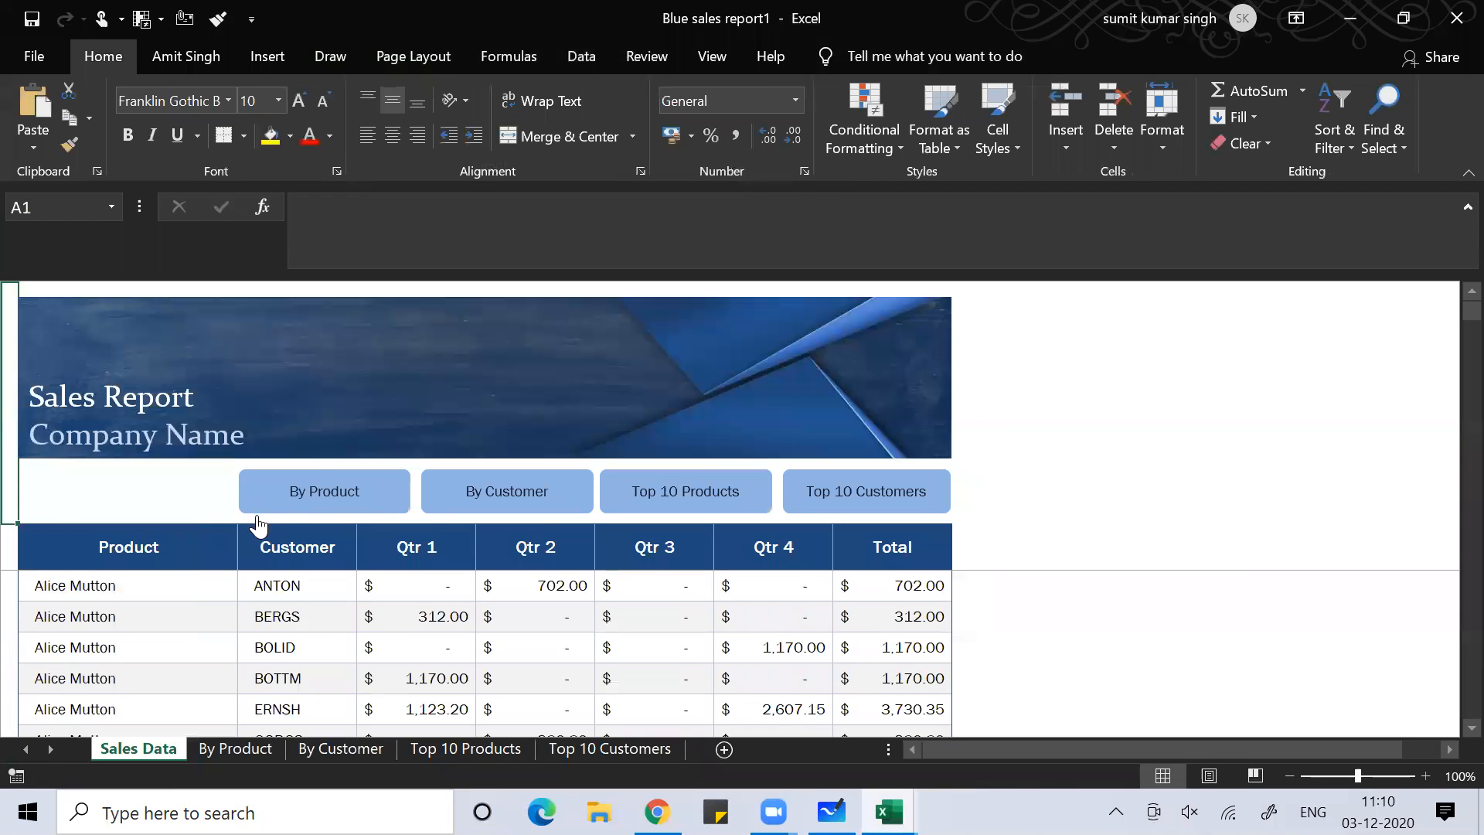
{"action": "left_click", "coordinate": [509, 495]}
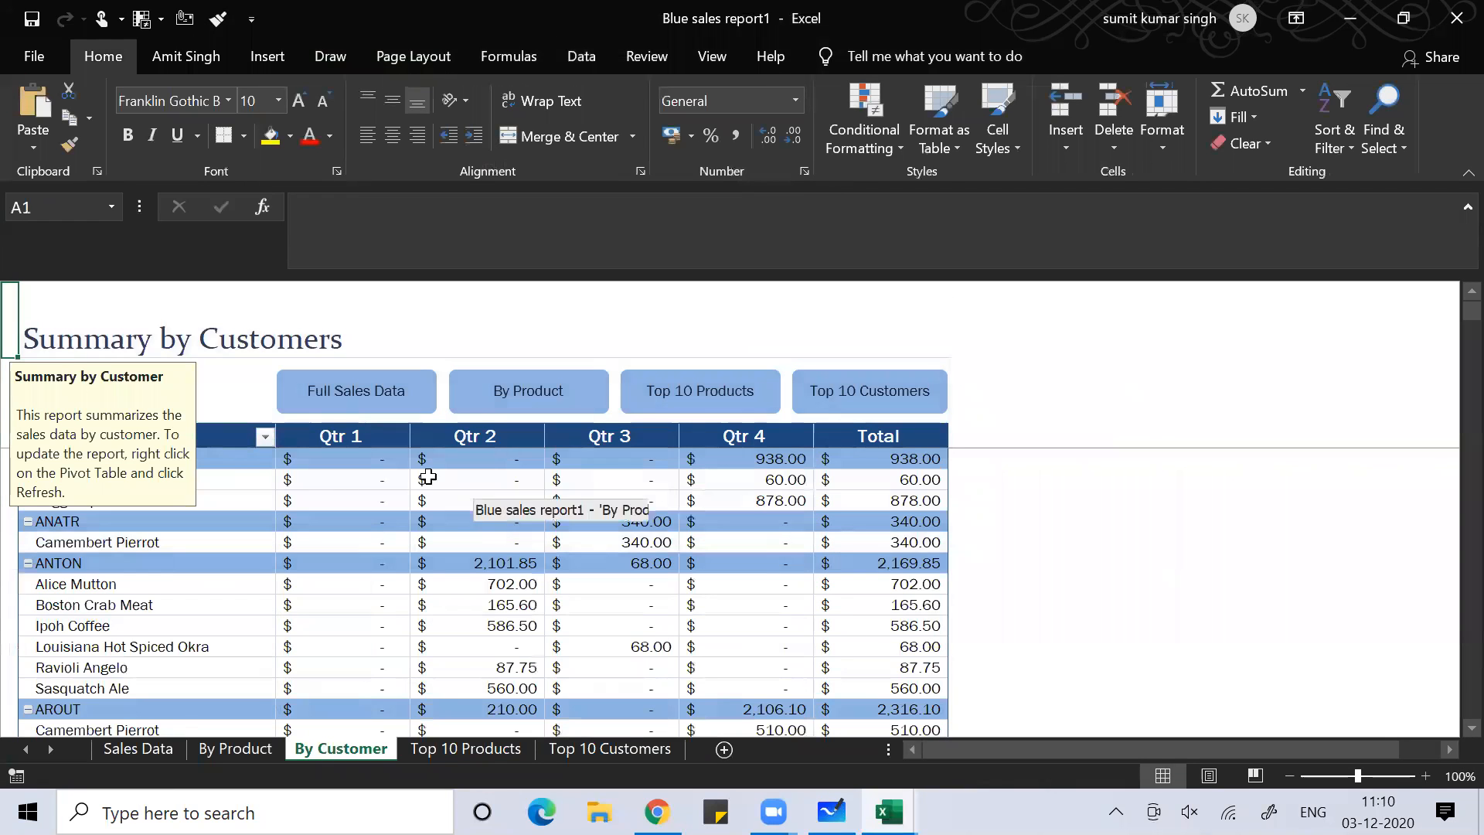
{"action": "left_click", "coordinate": [341, 402]}
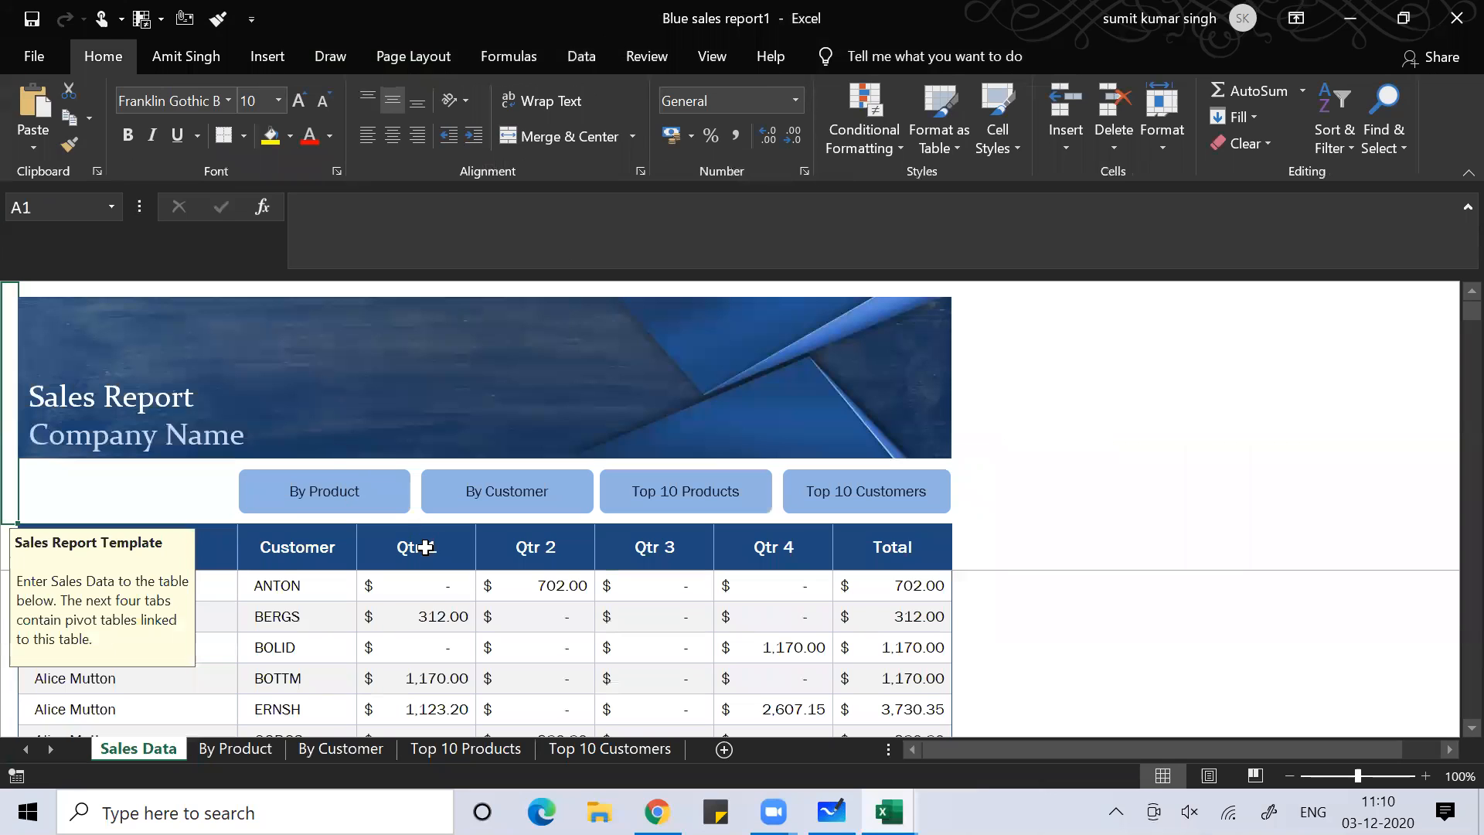
Copy the entire Sales Data table from the Product header, then switch to Book4
{"action": "left_click", "coordinate": [273, 646]}
{"action": "left_click", "coordinate": [134, 551]}
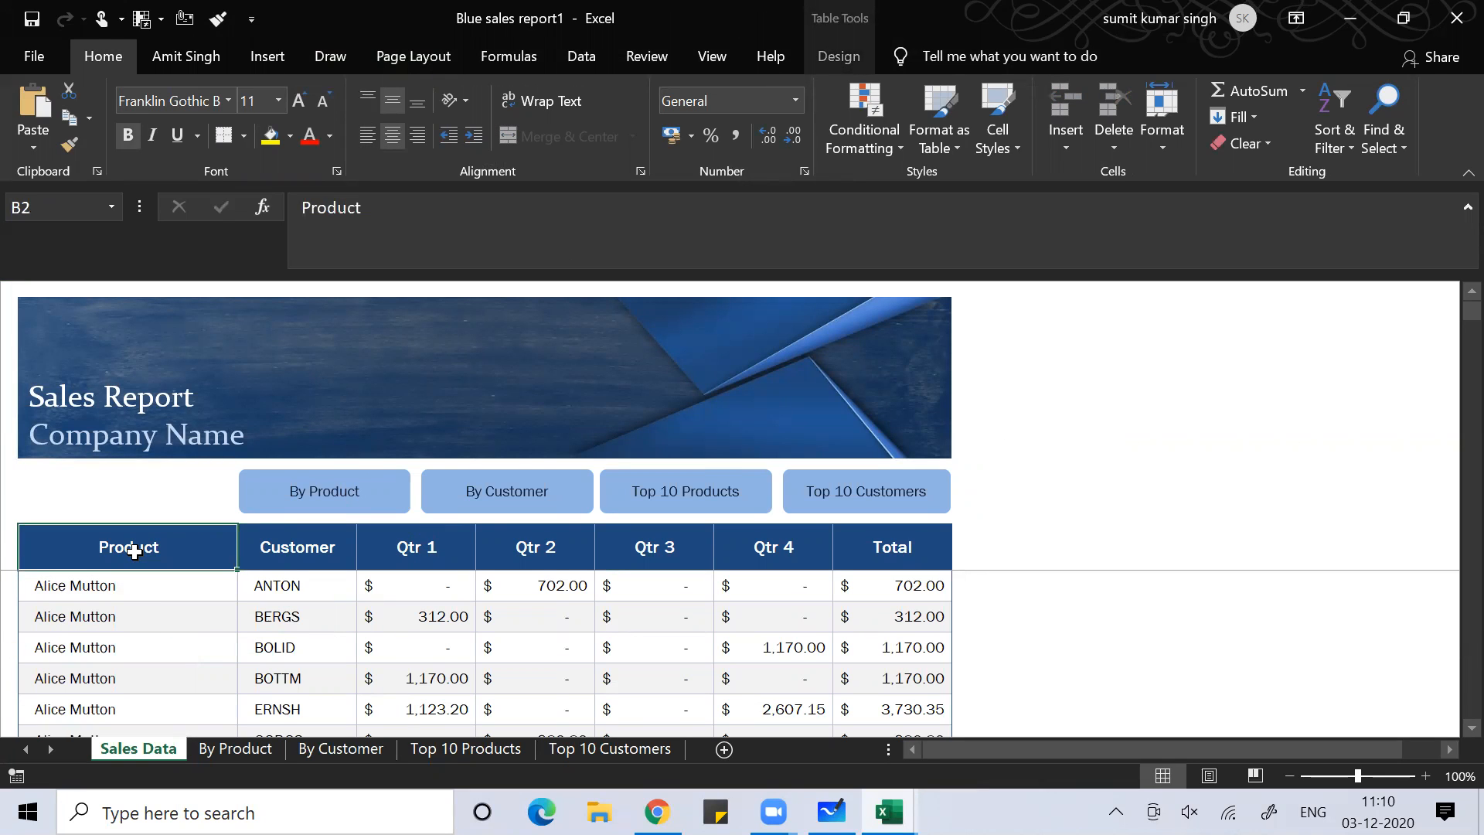
{"action": "key", "text": "ctrl+shift+Right"}
{"action": "key", "text": "ctrl+shift+Down"}
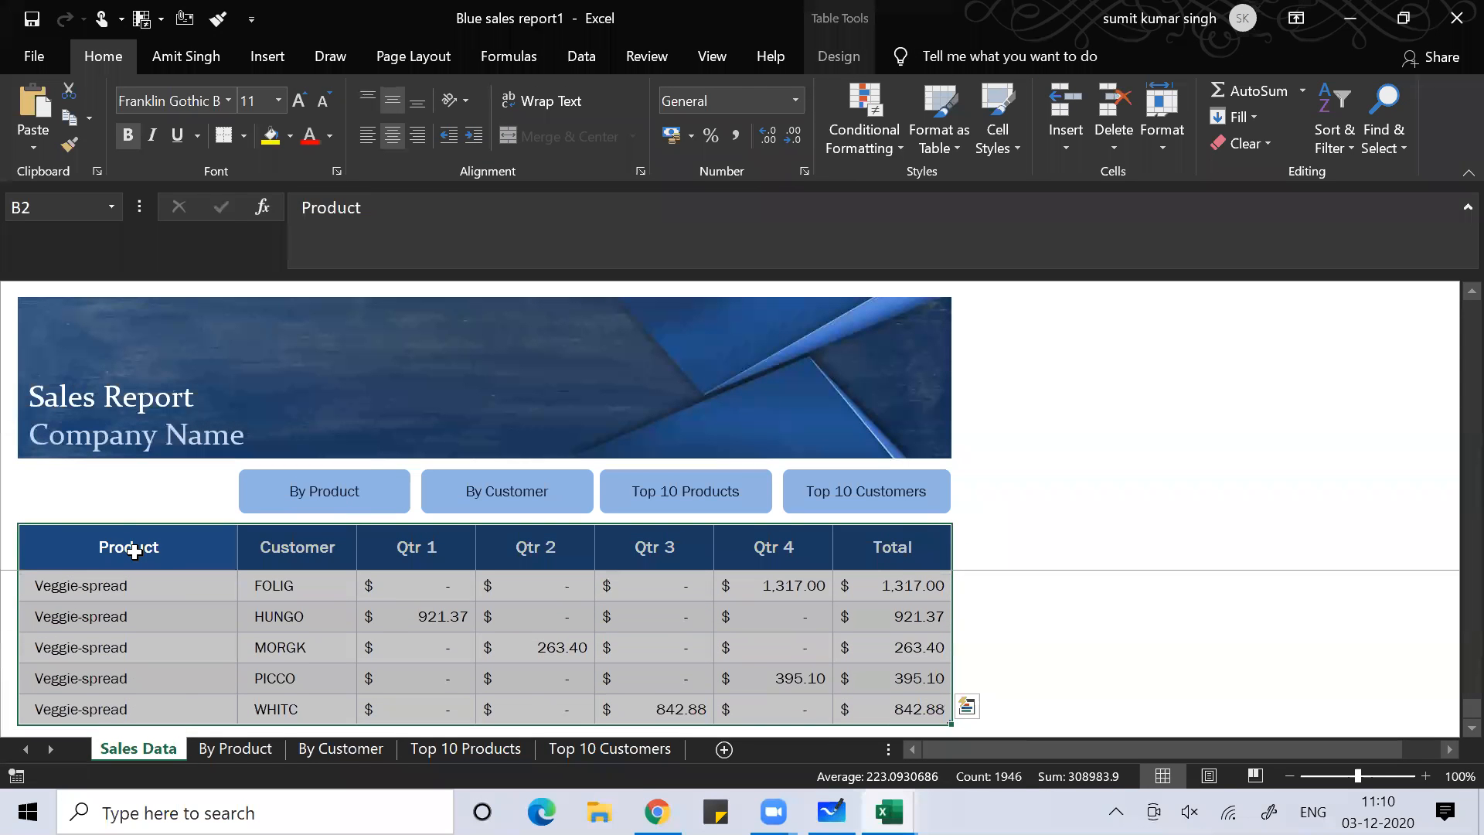
{"action": "key", "text": "ctrl+c"}
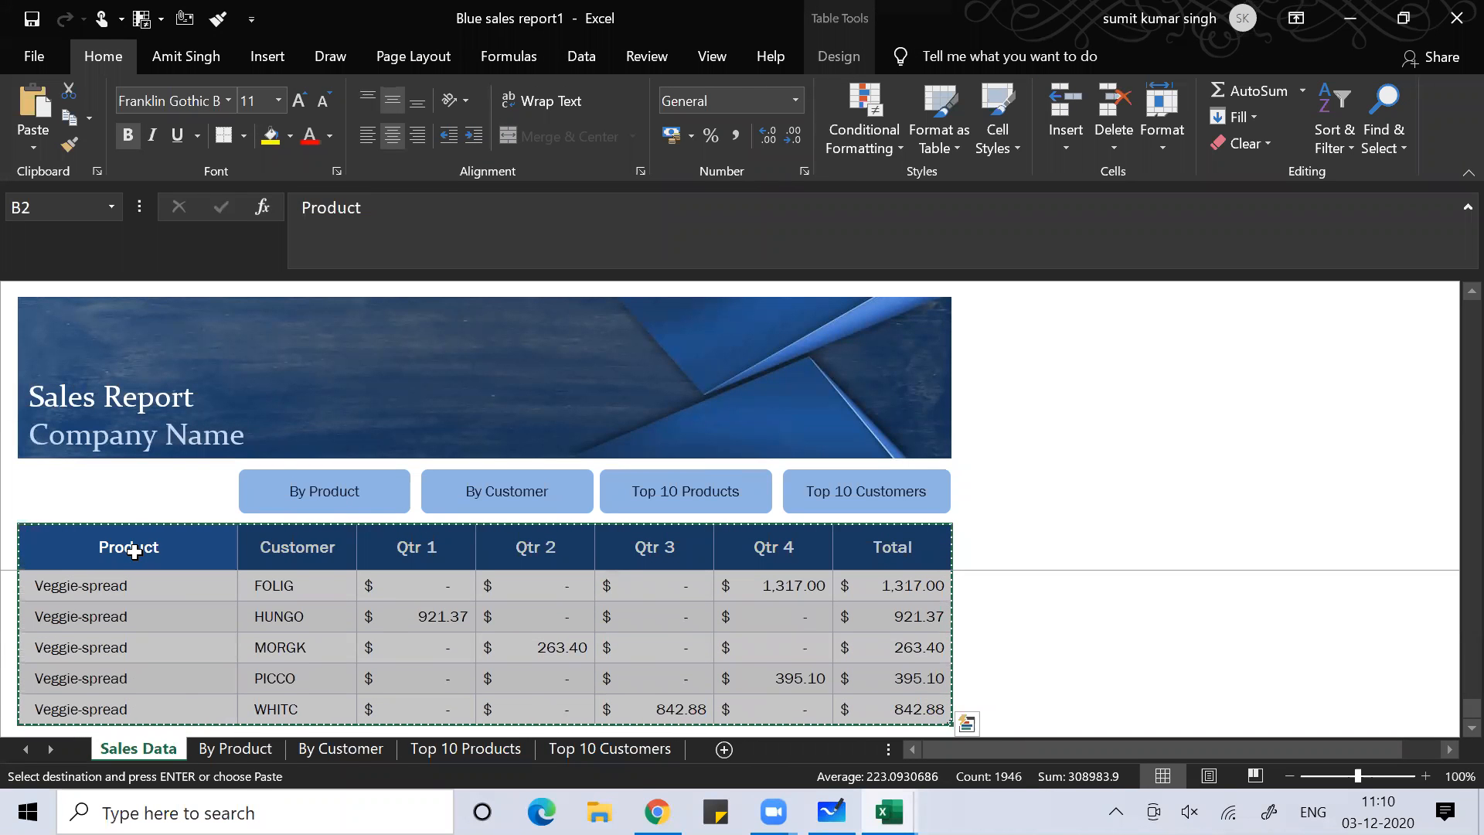
{"action": "key", "text": "ctrl+Tab"}
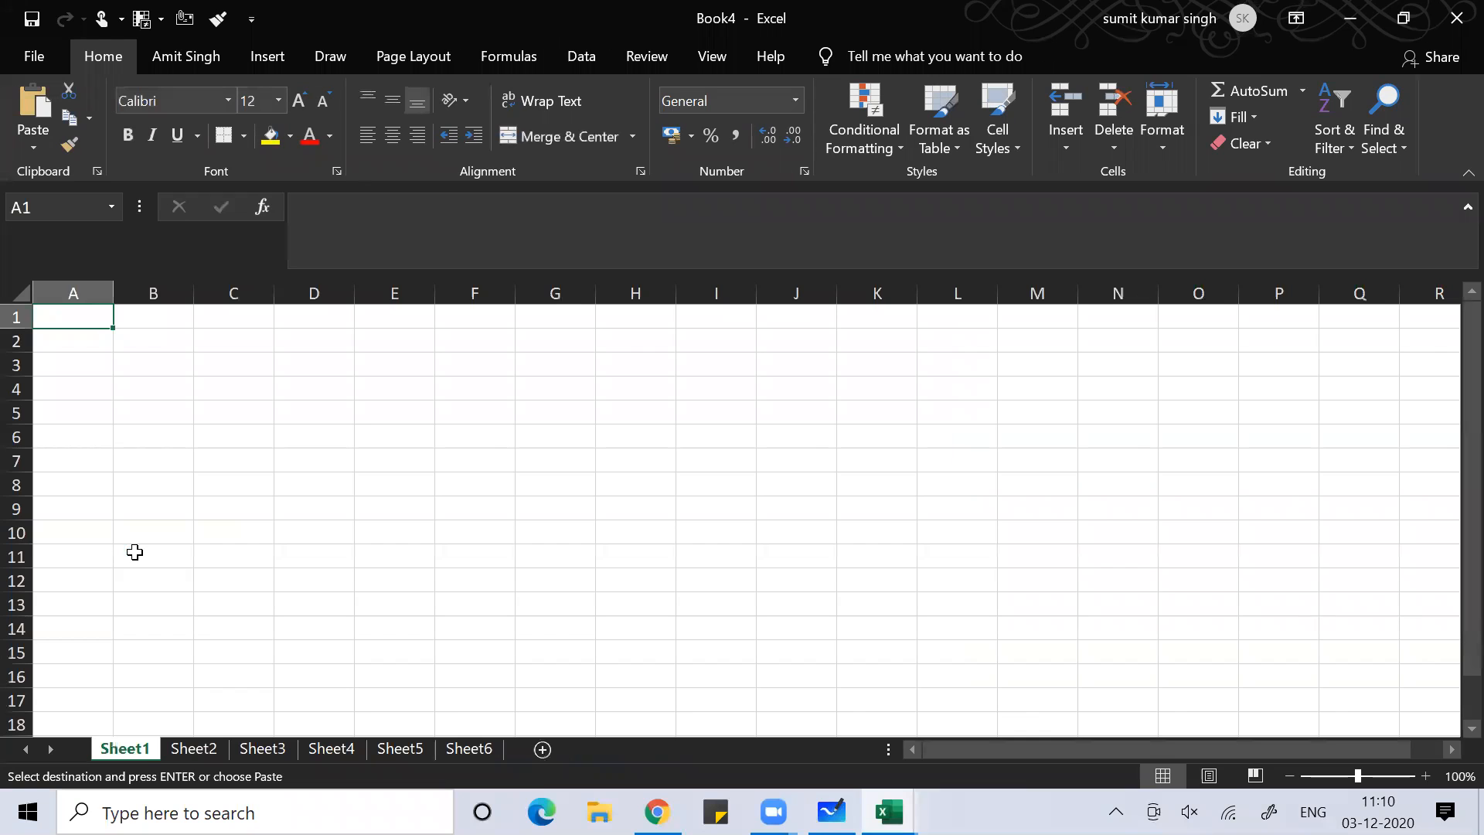
Paste the sales table at A1 in Book4 and compare it with the template's table
{"action": "key", "text": "ctrl+v"}
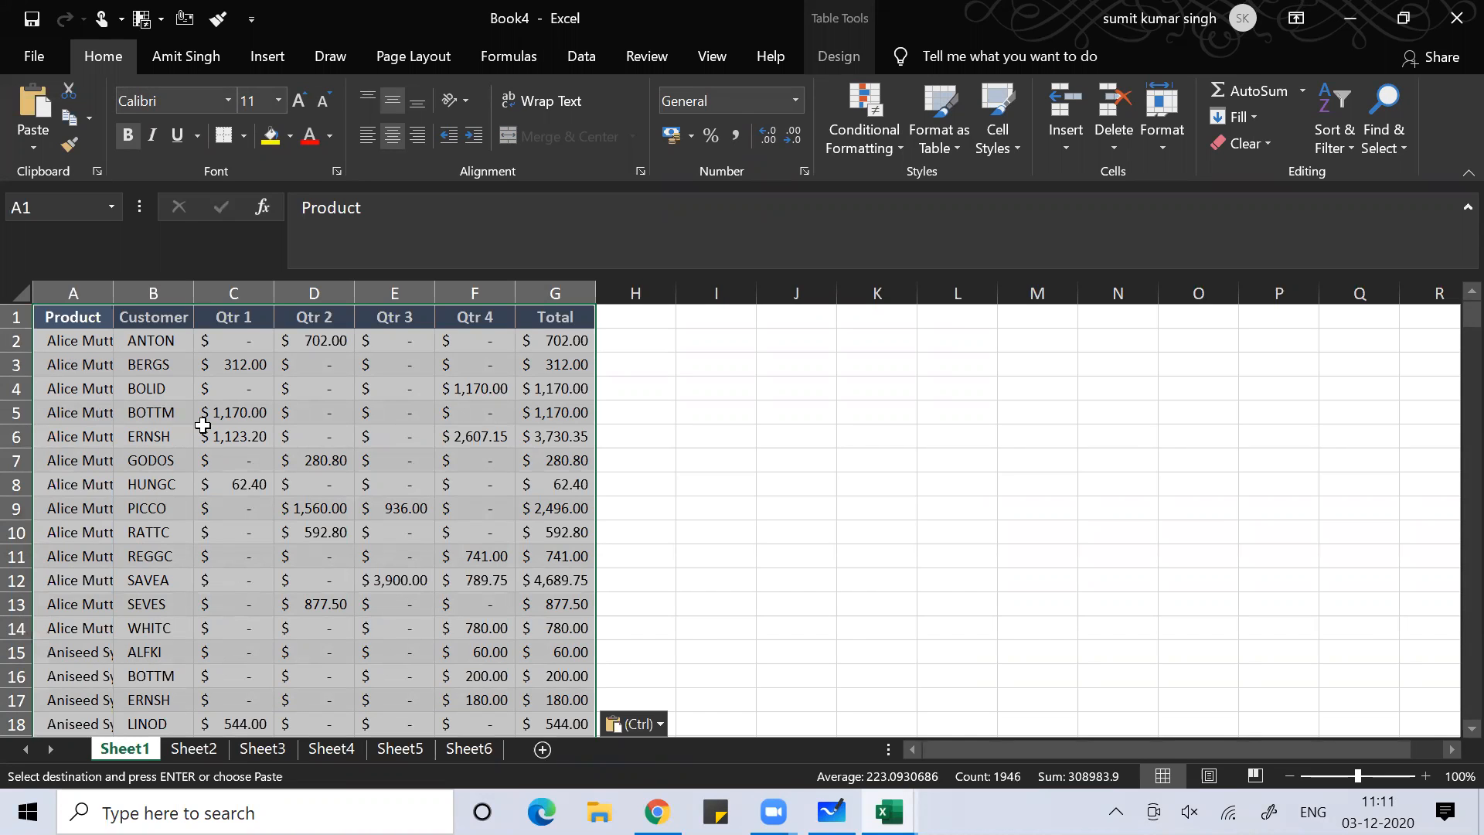
{"action": "key", "text": "alt+Tab"}
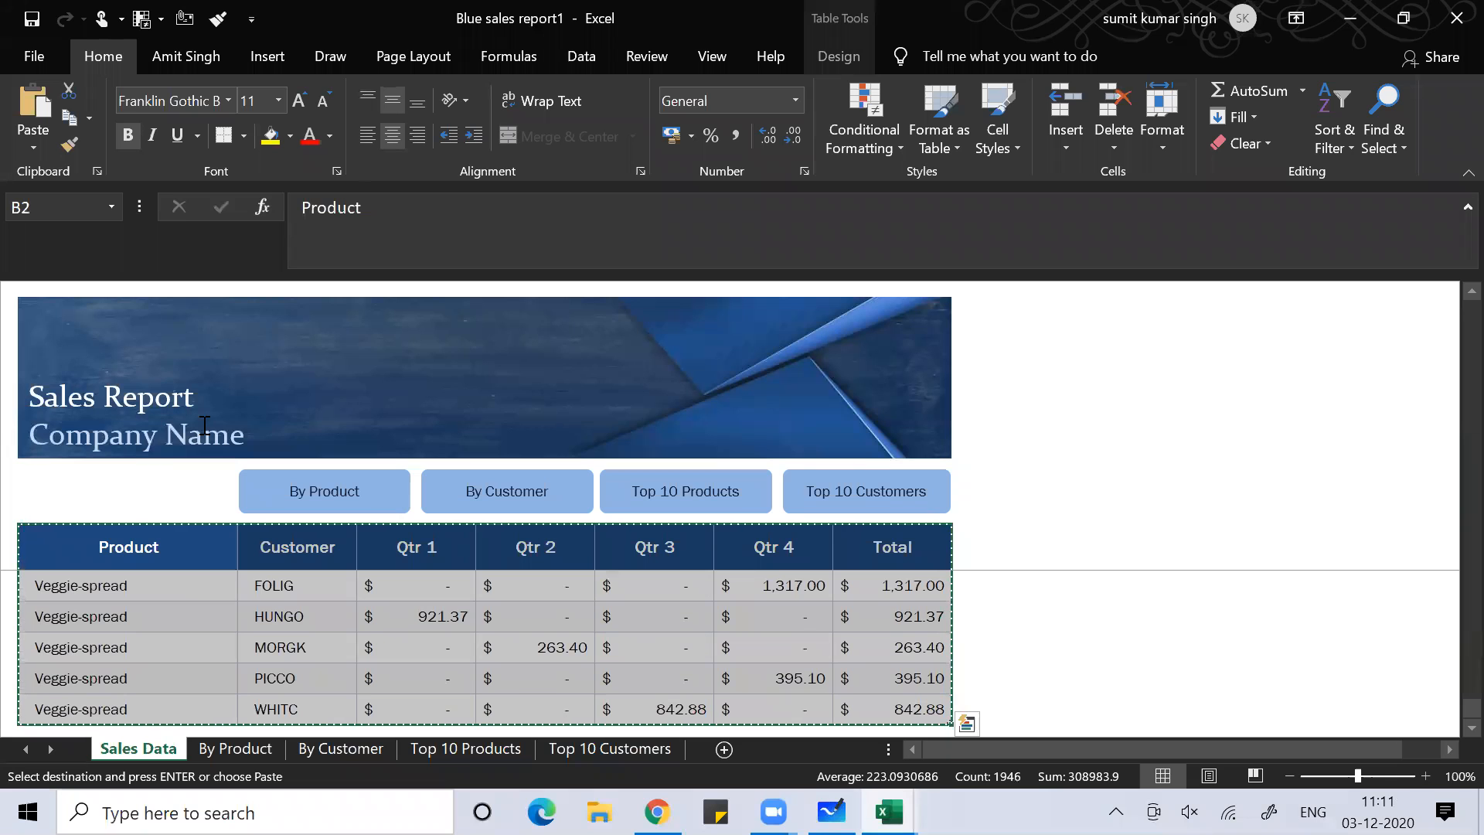
{"action": "left_click", "coordinate": [141, 647]}
{"action": "key", "text": "ctrl+Up"}
{"action": "key", "text": "Down"}
{"action": "key", "text": "Down"}
{"action": "key", "text": "Up"}
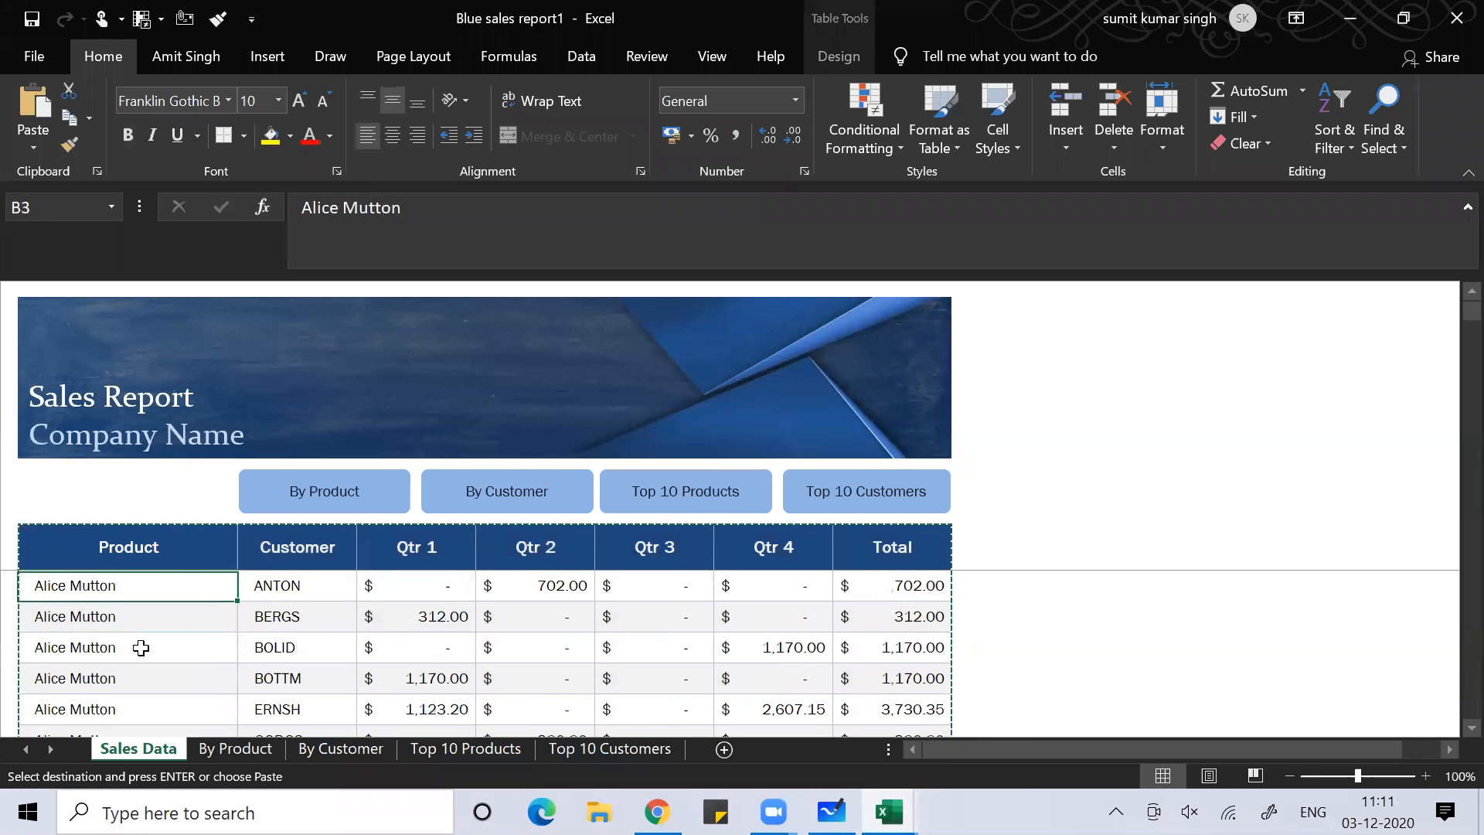
{"action": "key", "text": "alt+Tab"}
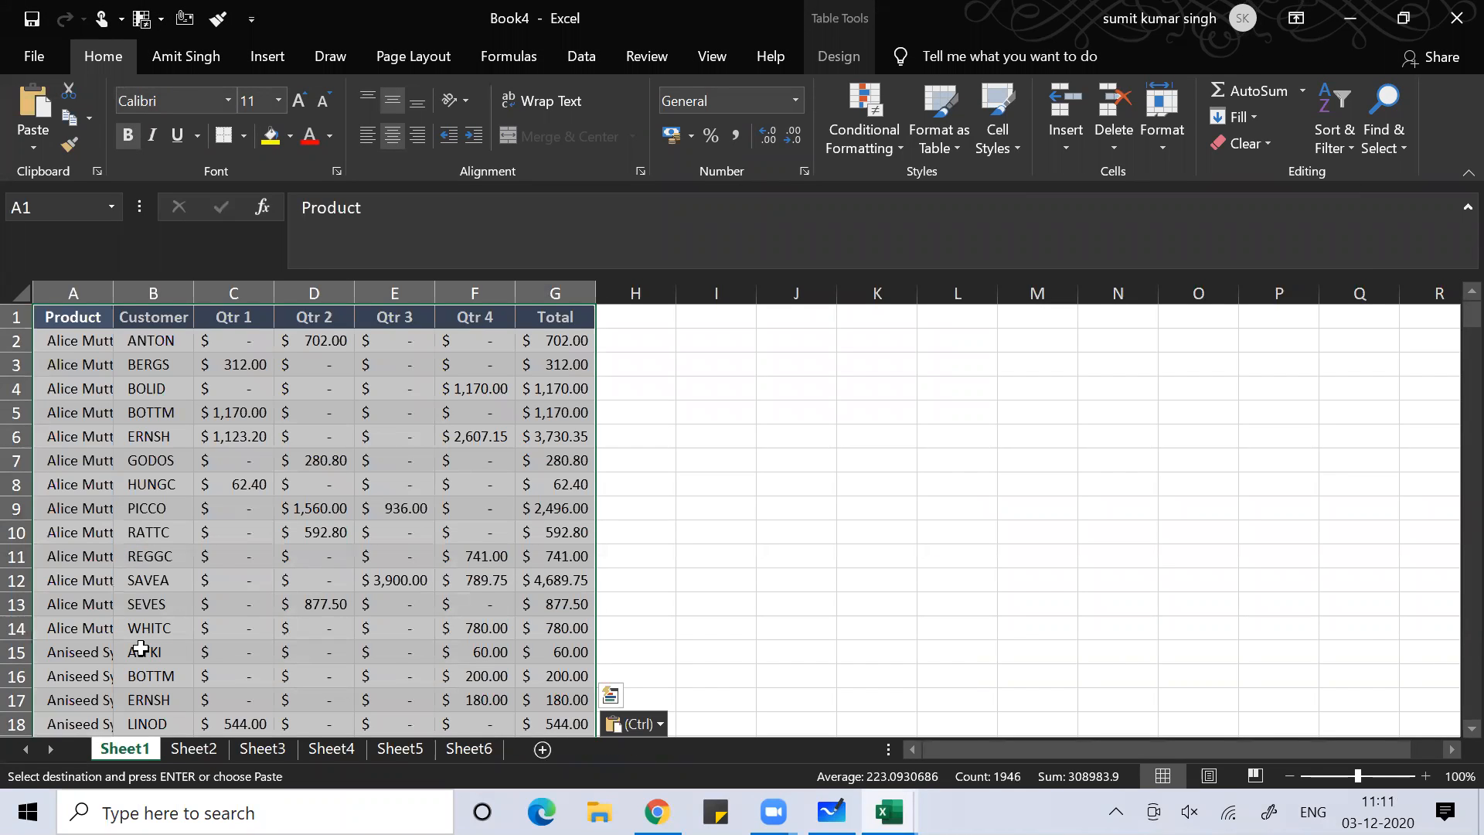
Undo the plain paste and bring up Paste Special for cell A1
{"action": "key", "text": "ctrl+z"}
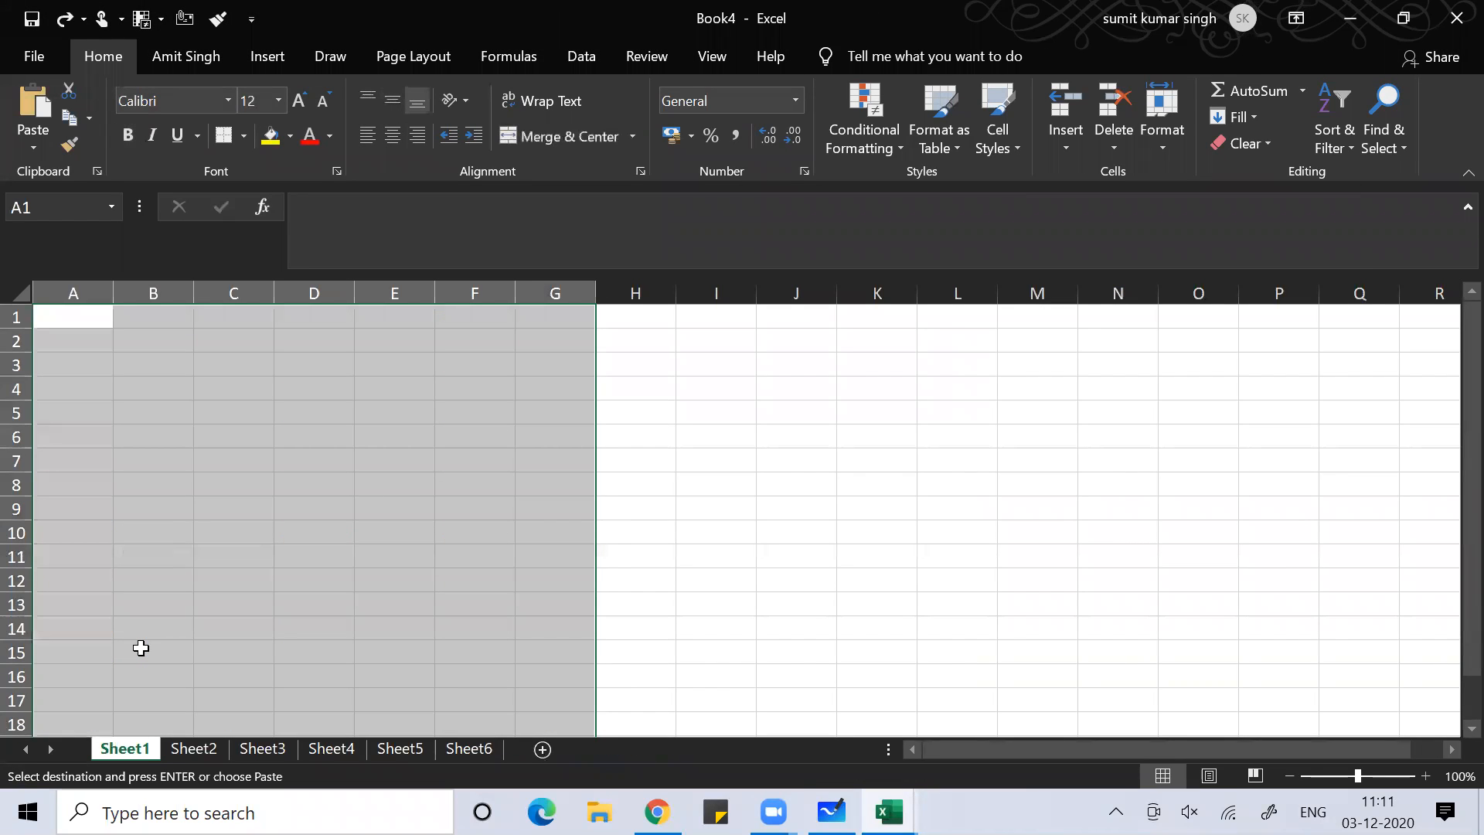
{"action": "left_click", "coordinate": [97, 323]}
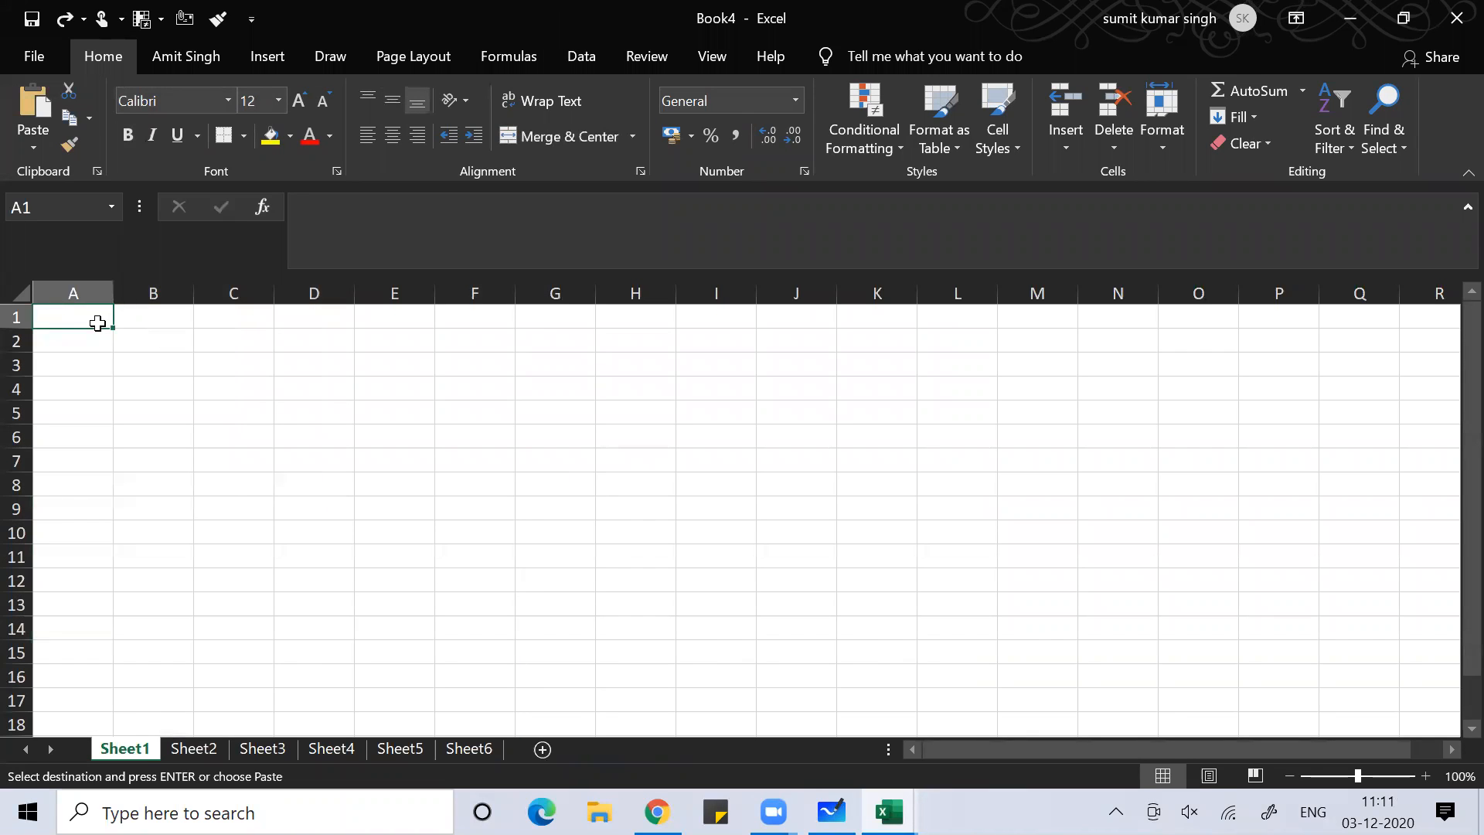
{"action": "key", "text": "alt"}
{"action": "key", "text": "e"}
{"action": "key", "text": "s"}
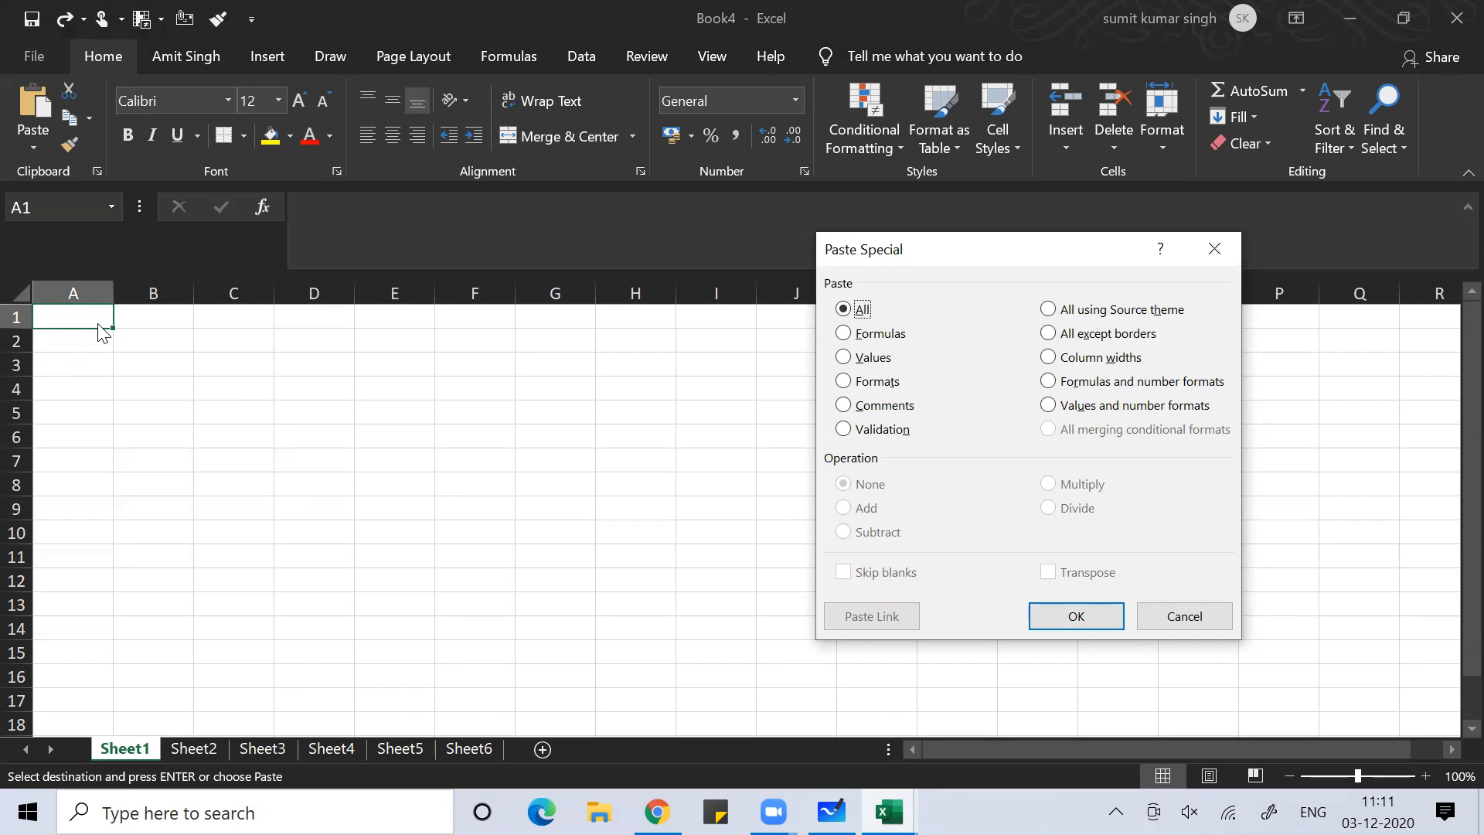
Apply the source column widths to columns A–G, paste the sales table at A1, then select A6
{"action": "key", "text": "w"}
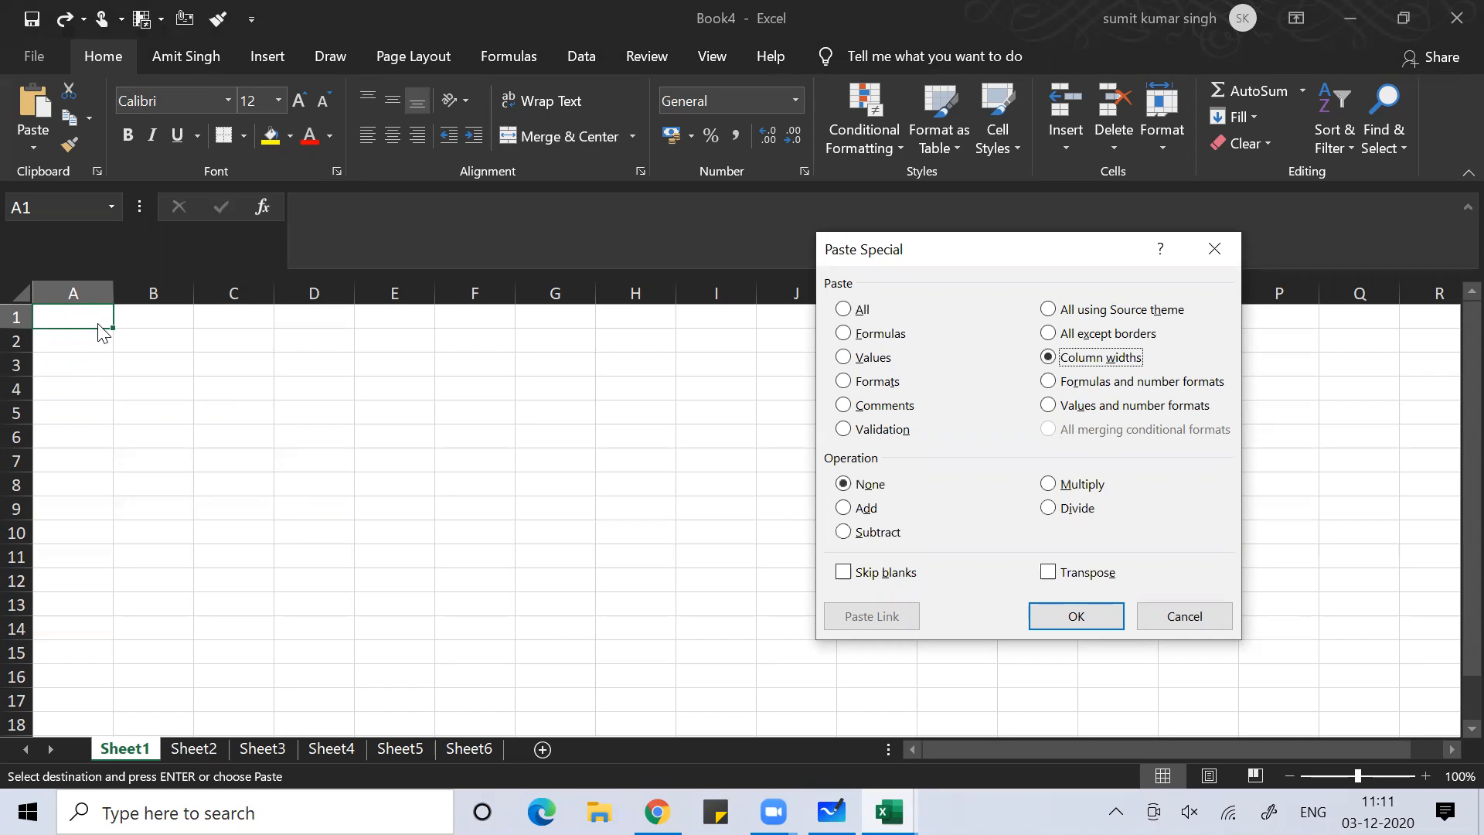
{"action": "key", "text": "Return"}
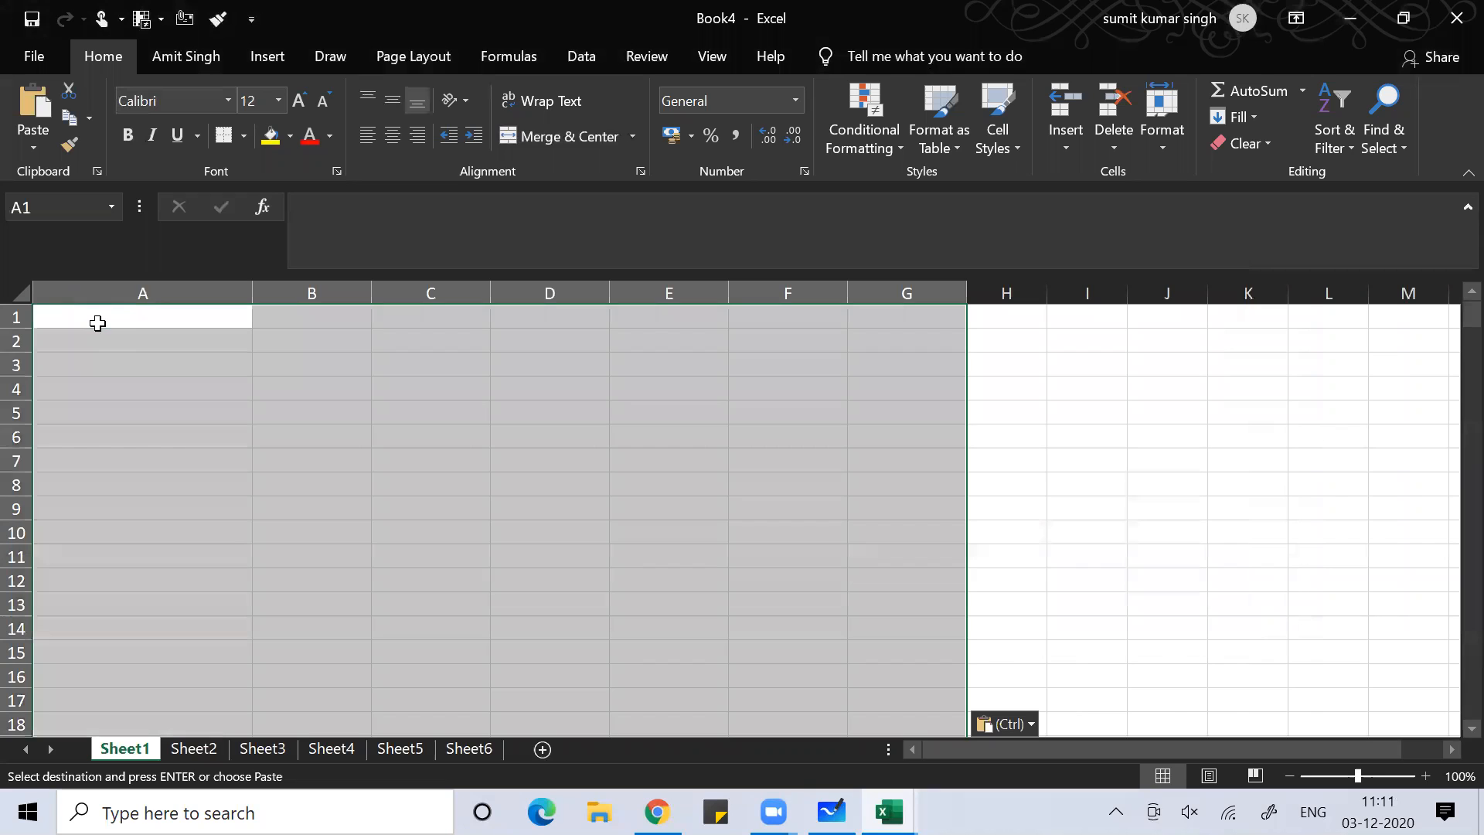
{"action": "key", "text": "ctrl+v"}
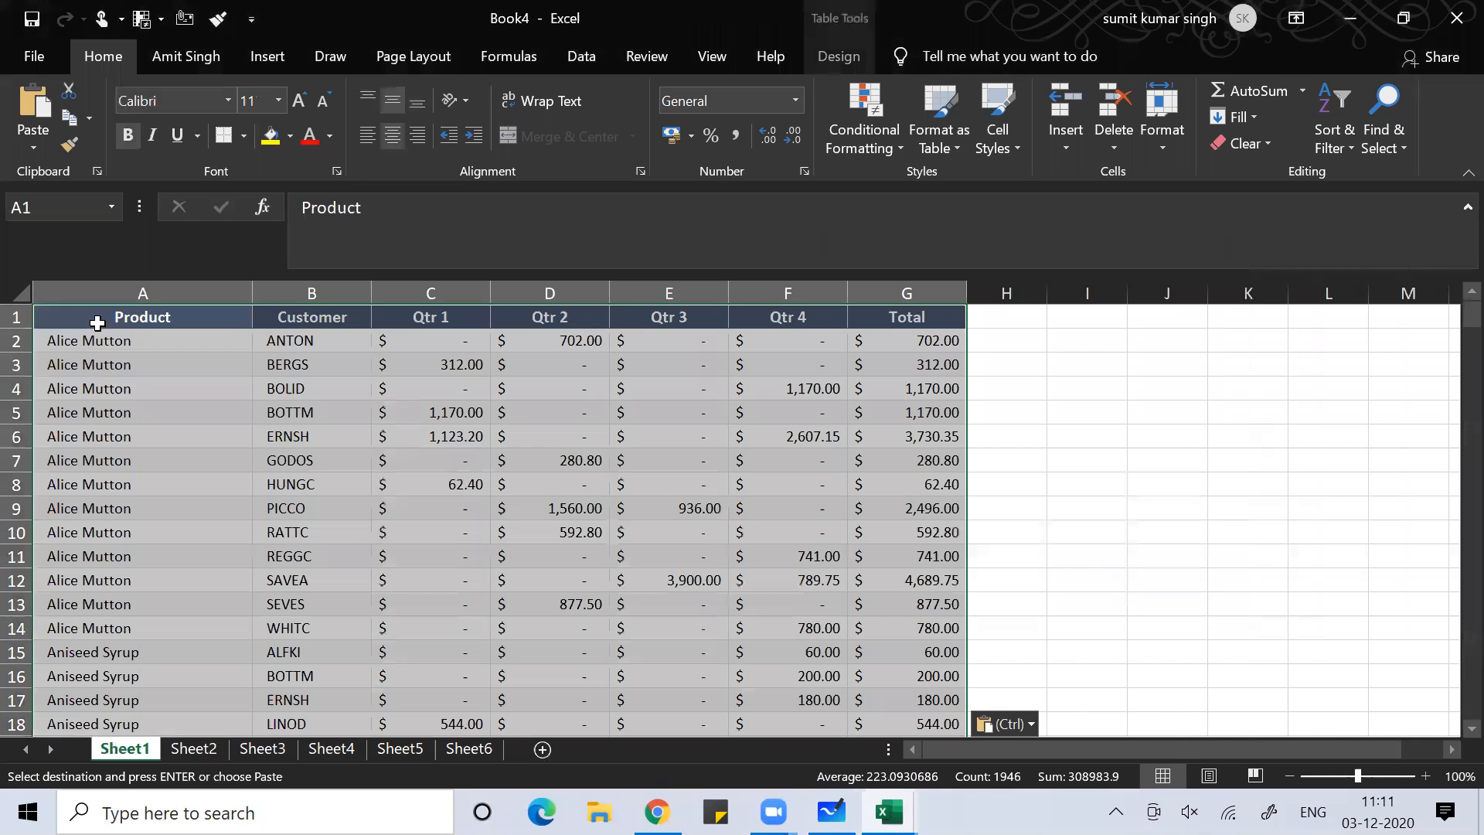
{"action": "left_click", "coordinate": [193, 432]}
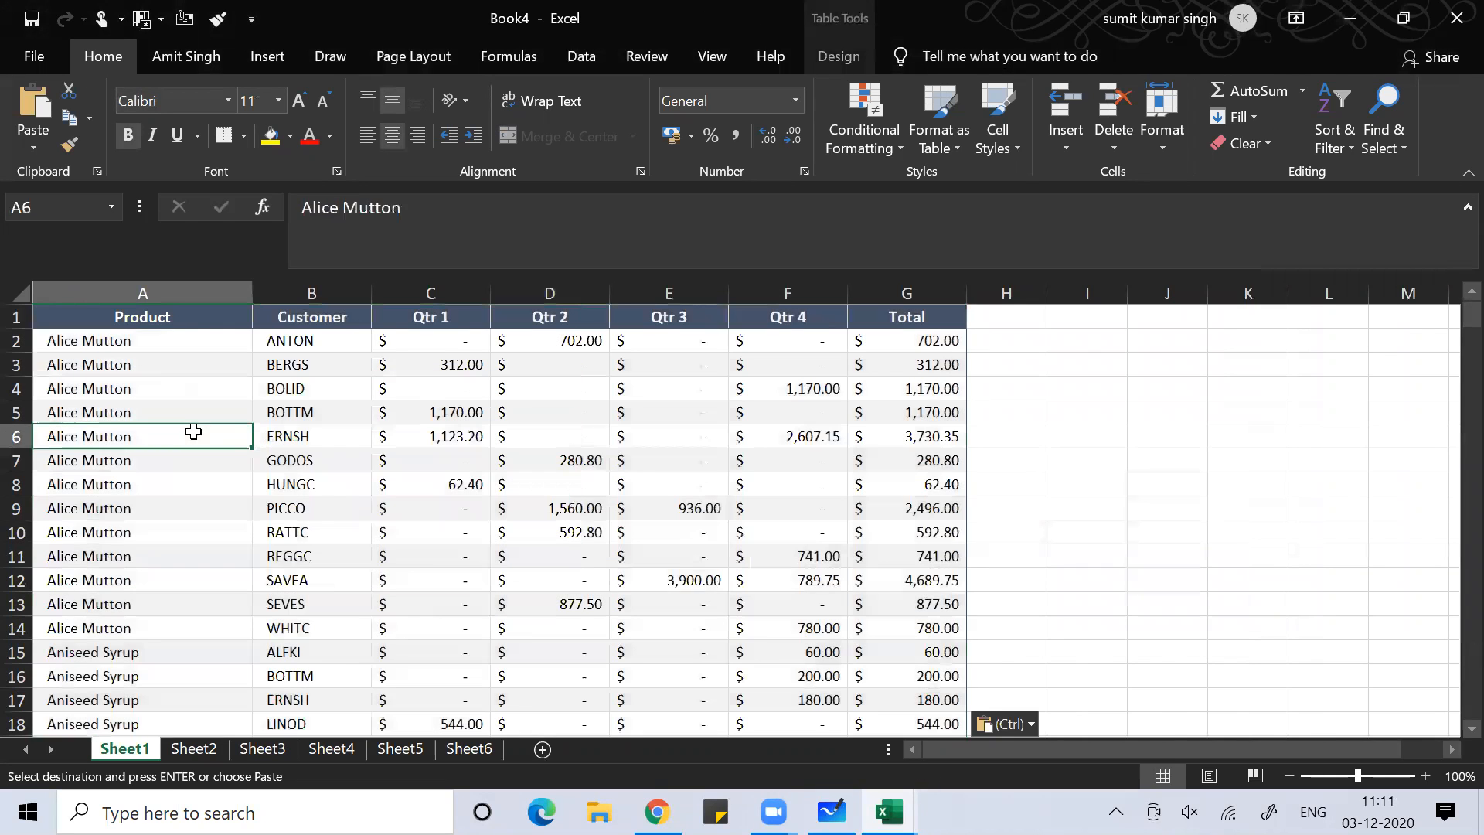
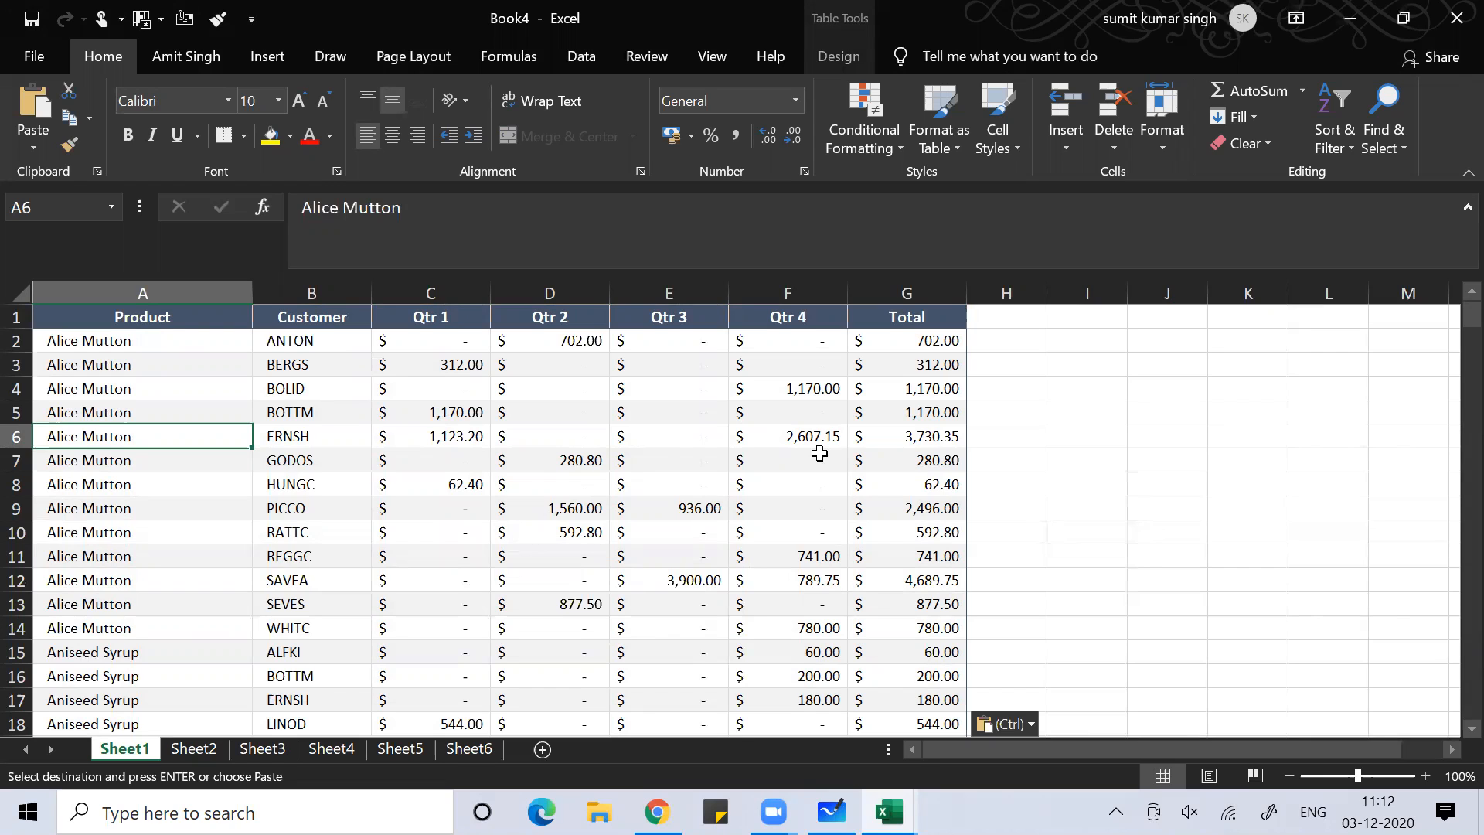
In a new Book5, paste the source column widths into columns A–G, then paste the sales table
{"action": "key", "text": "ctrl+n"}
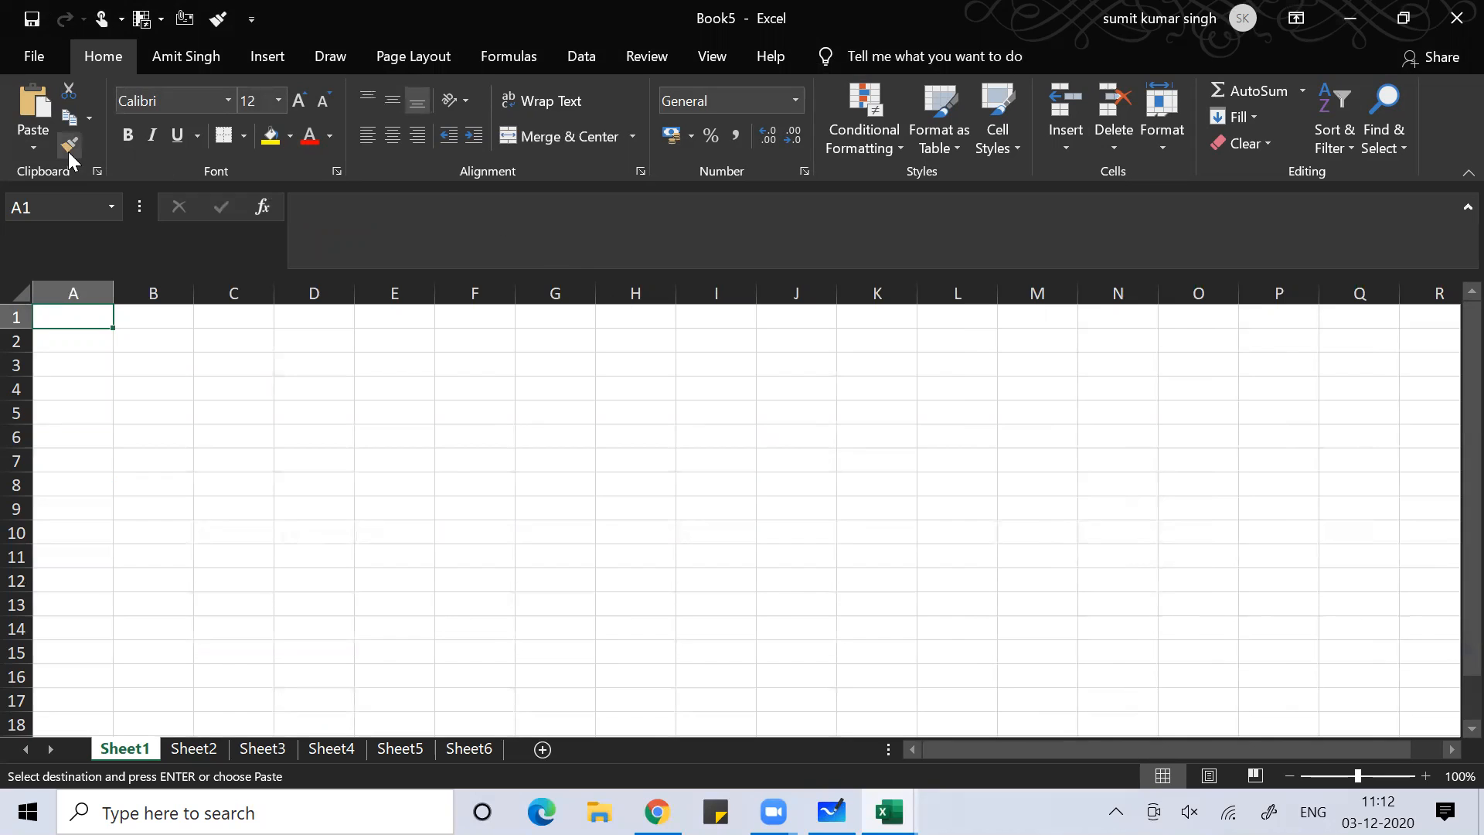
{"action": "left_click", "coordinate": [40, 138]}
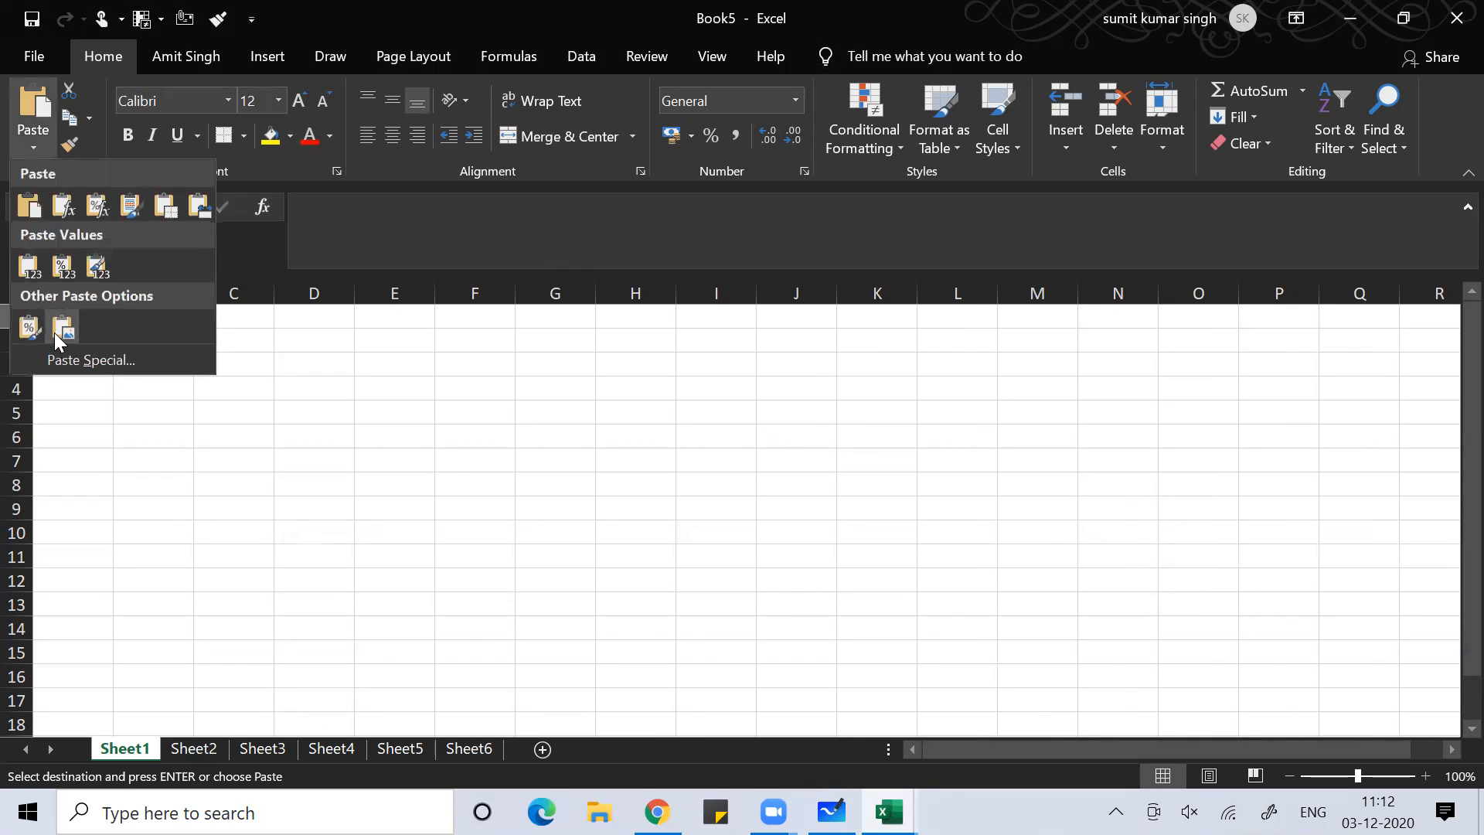
{"action": "left_click", "coordinate": [74, 361]}
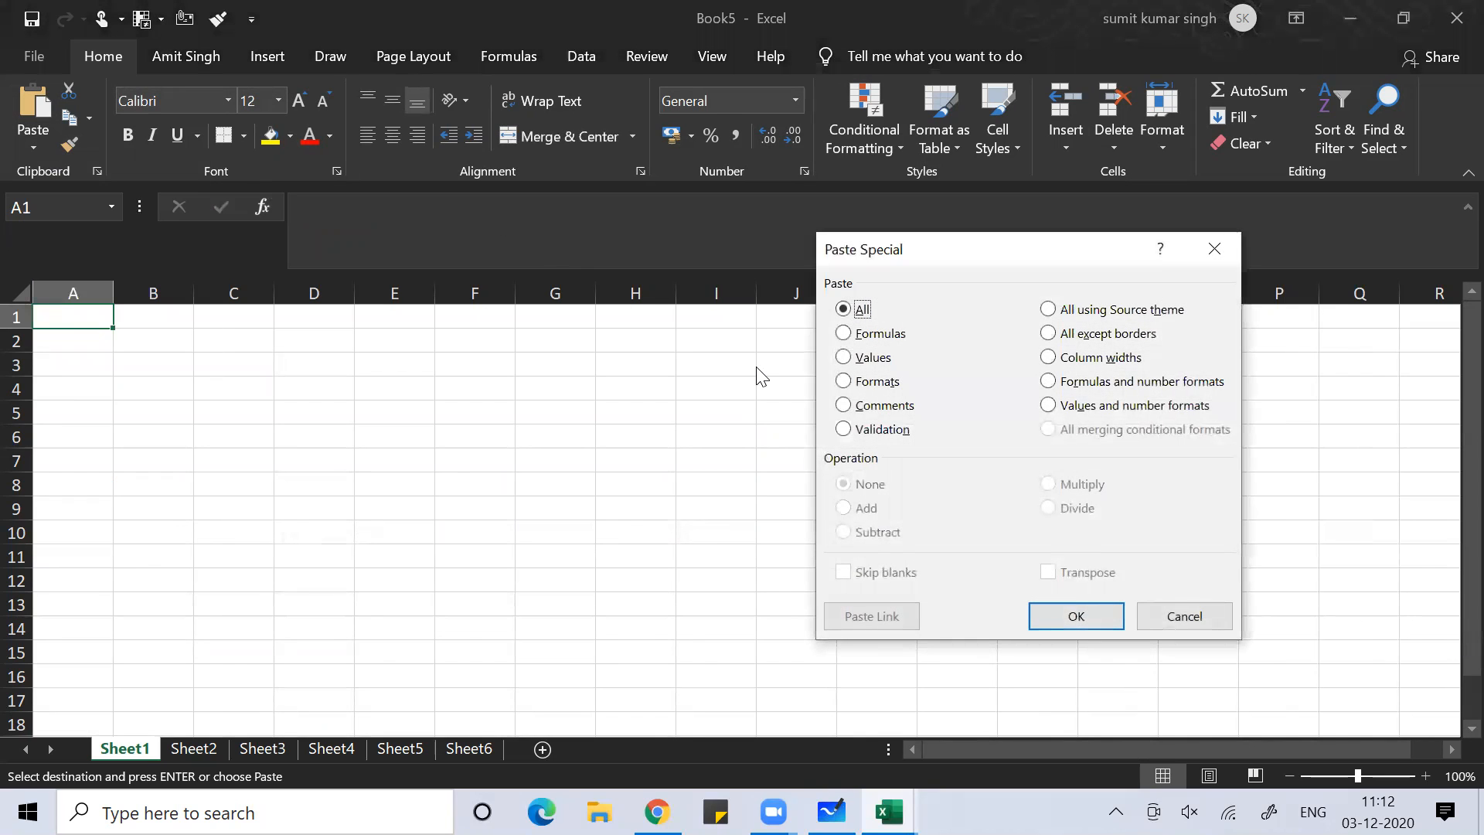
{"action": "left_click", "coordinate": [1112, 334]}
{"action": "left_click", "coordinate": [1090, 363]}
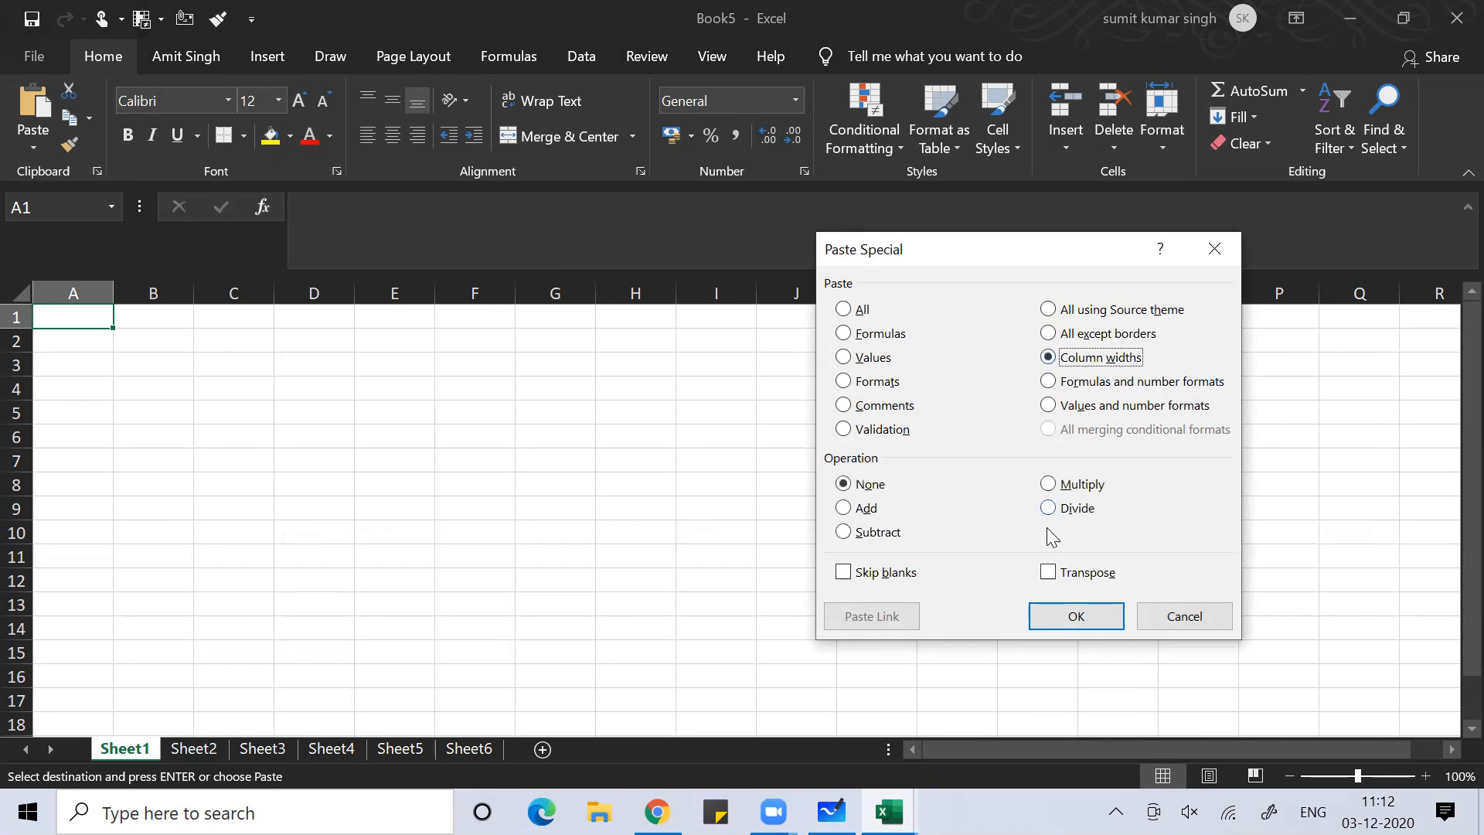
{"action": "left_click", "coordinate": [1058, 625]}
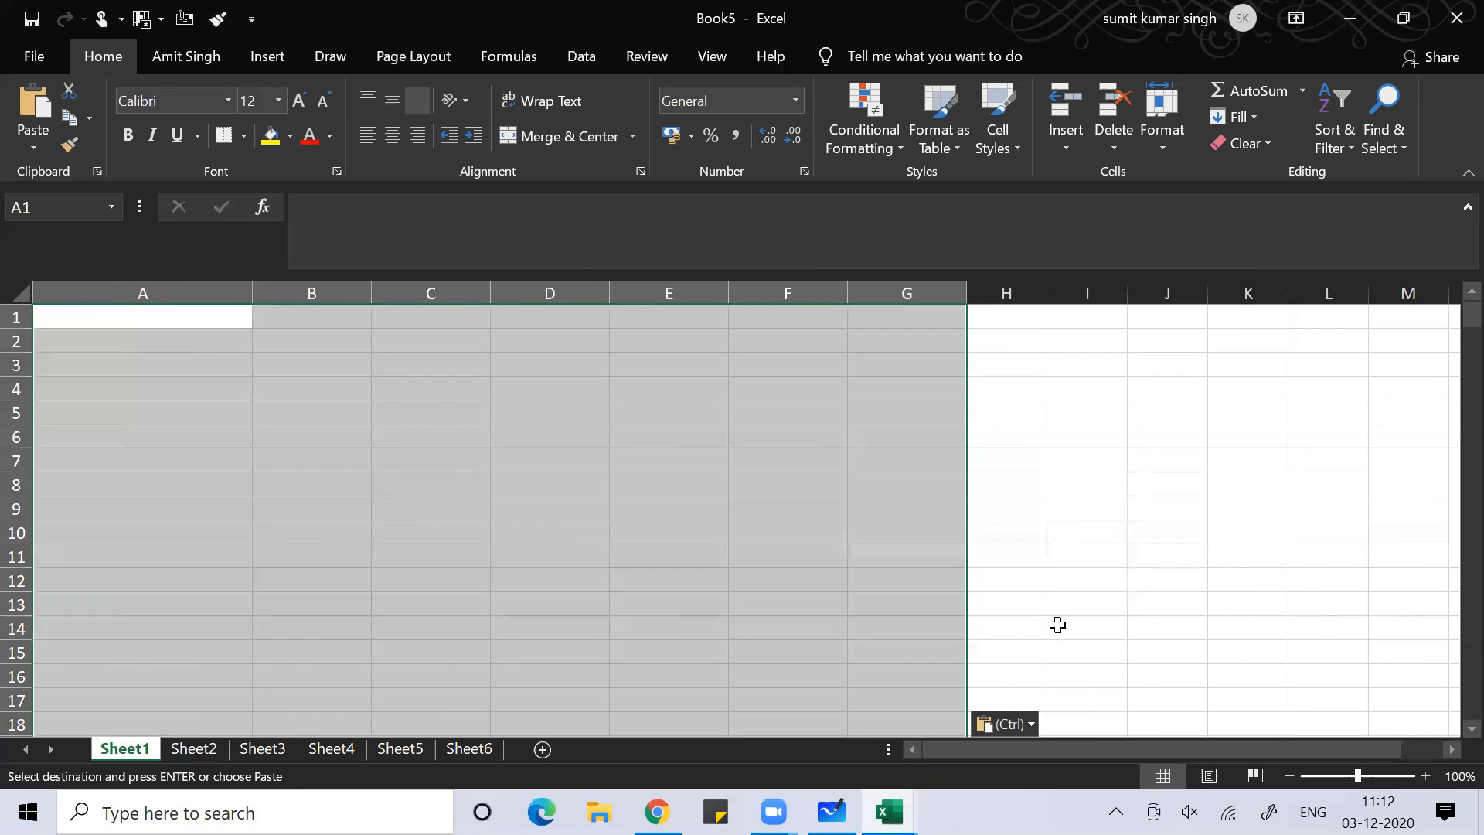
{"action": "key", "text": "ctrl+v"}
{"action": "key", "text": "ctrl"}
{"action": "left_click", "coordinate": [581, 491]}
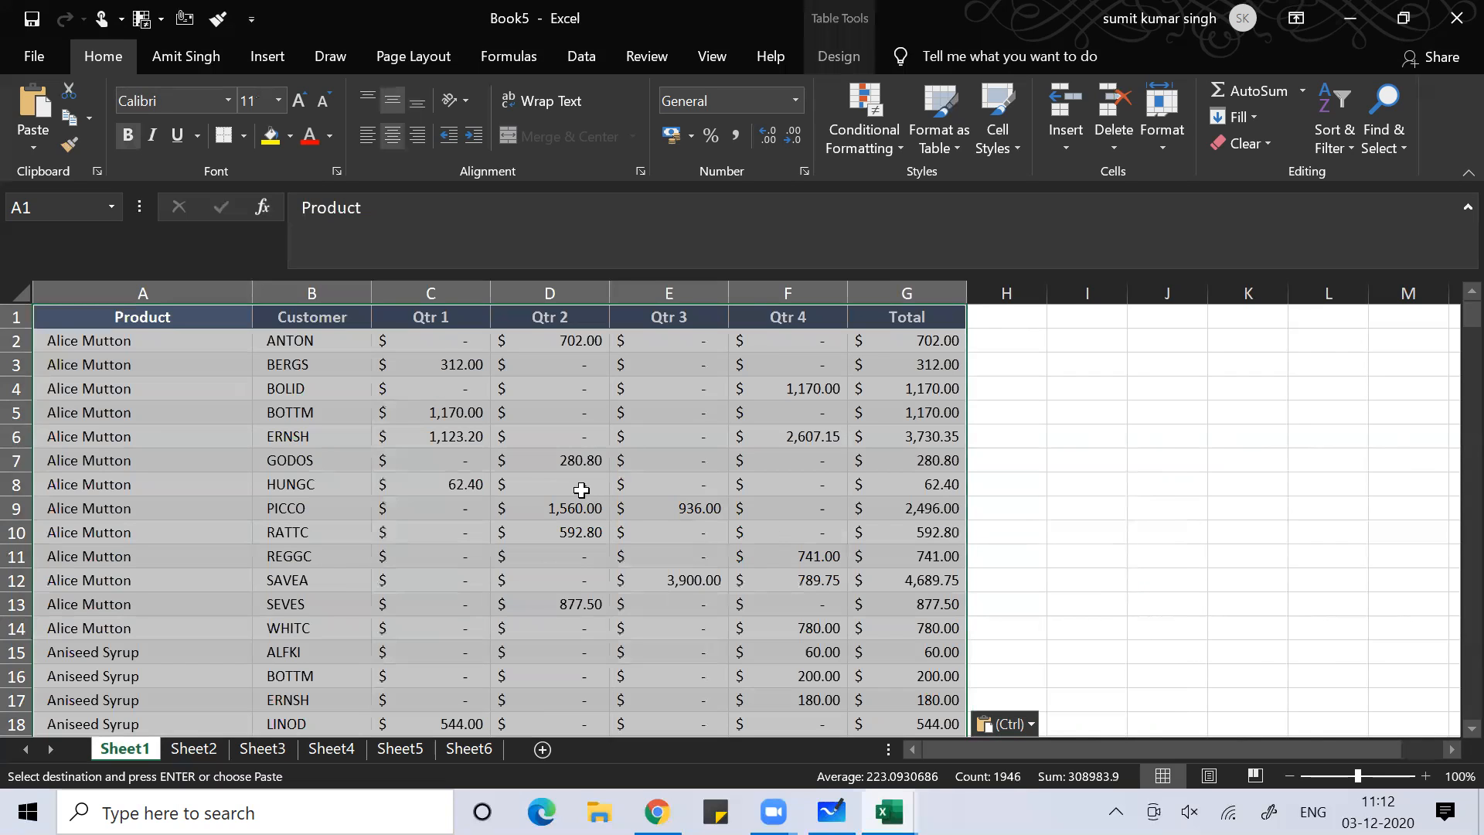
{"action": "left_click", "coordinate": [258, 462]}
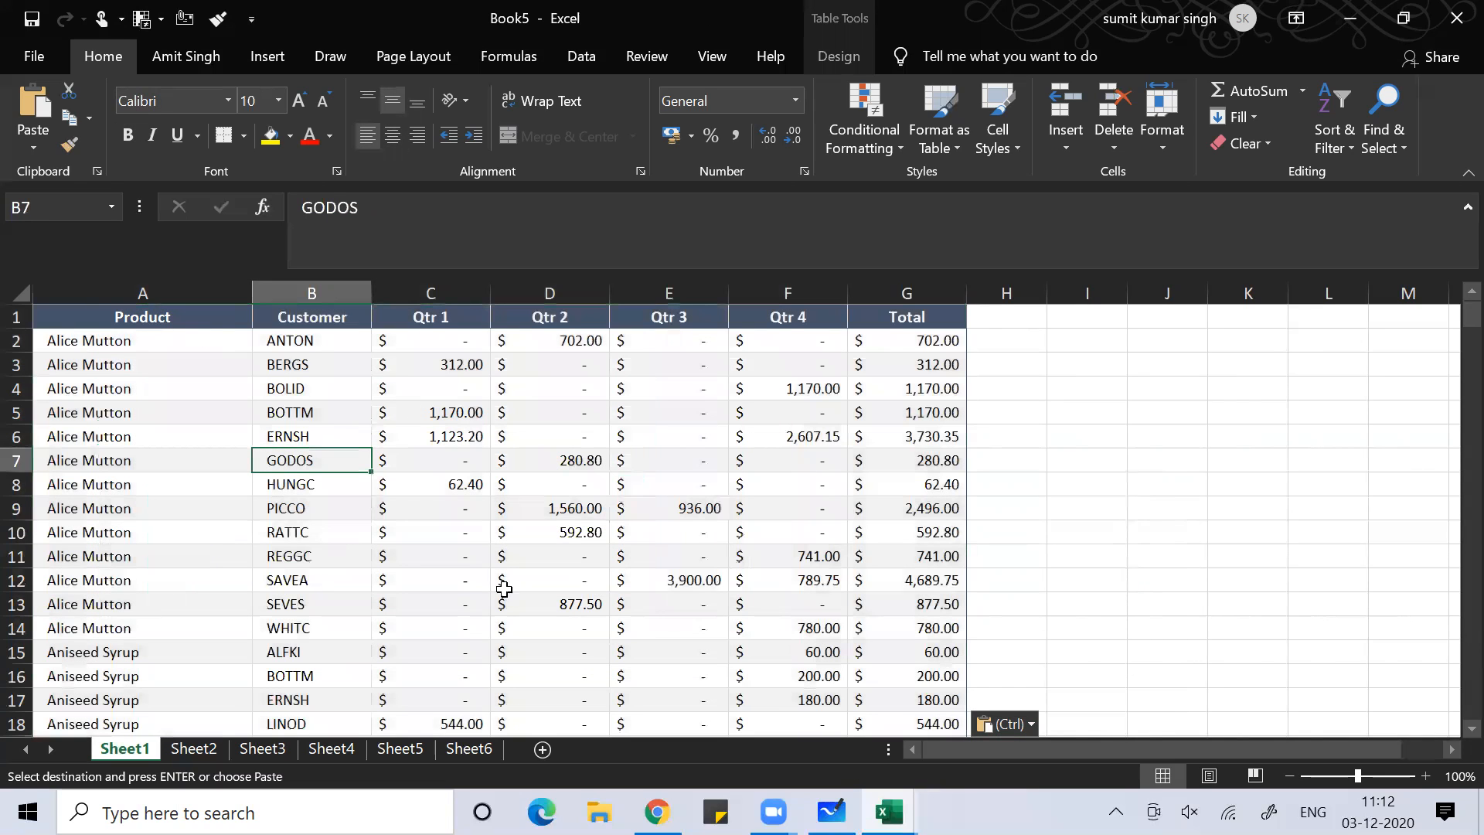
{"action": "left_click", "coordinate": [129, 554]}
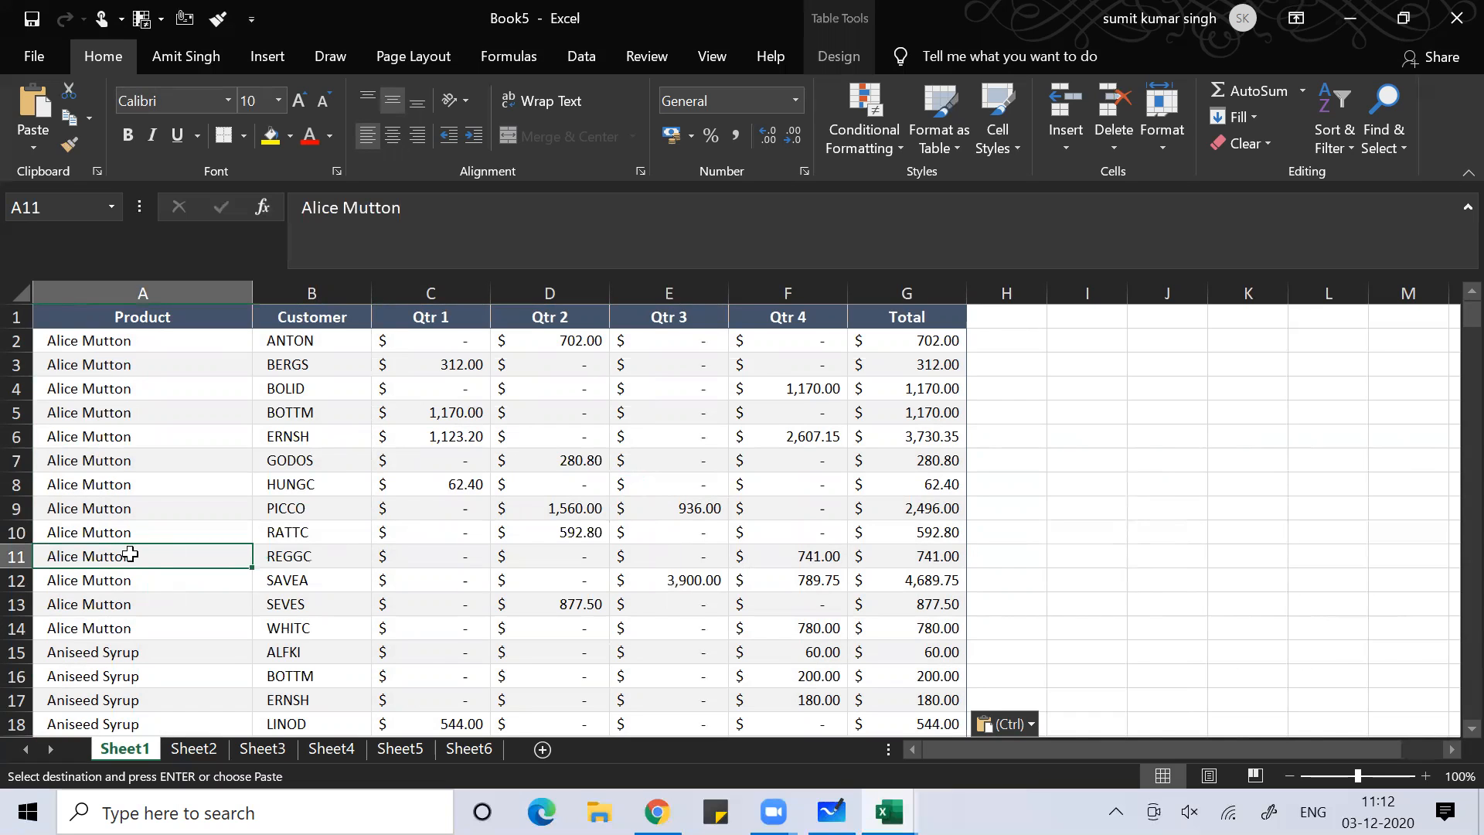
{"action": "key", "text": "ctrl+Down"}
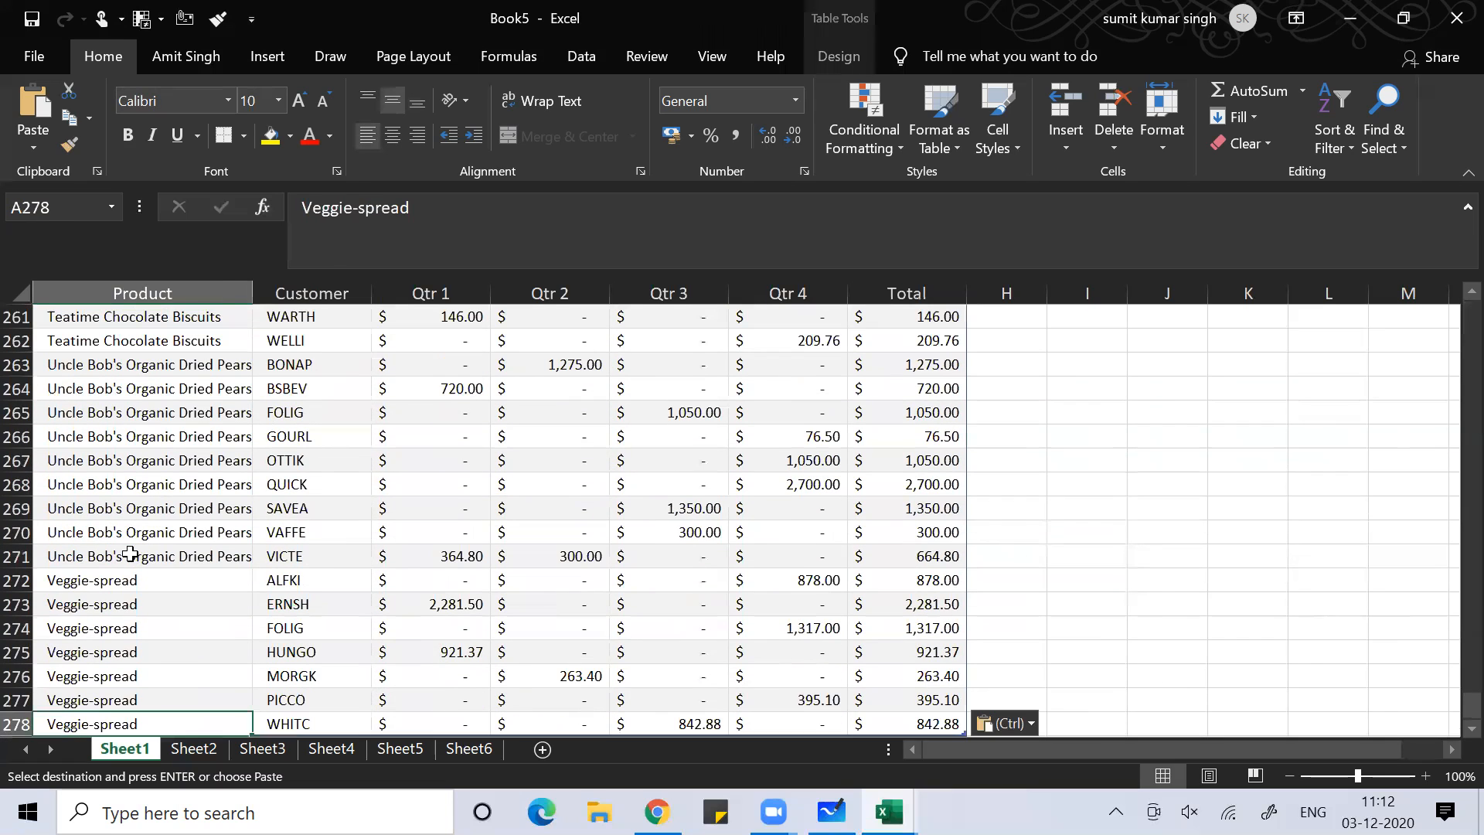
{"action": "key", "text": "Up"}
{"action": "key", "text": "Up"}
{"action": "key", "text": "Up"}
{"action": "key", "text": "Up"}
{"action": "key", "text": "ctrl+Up"}
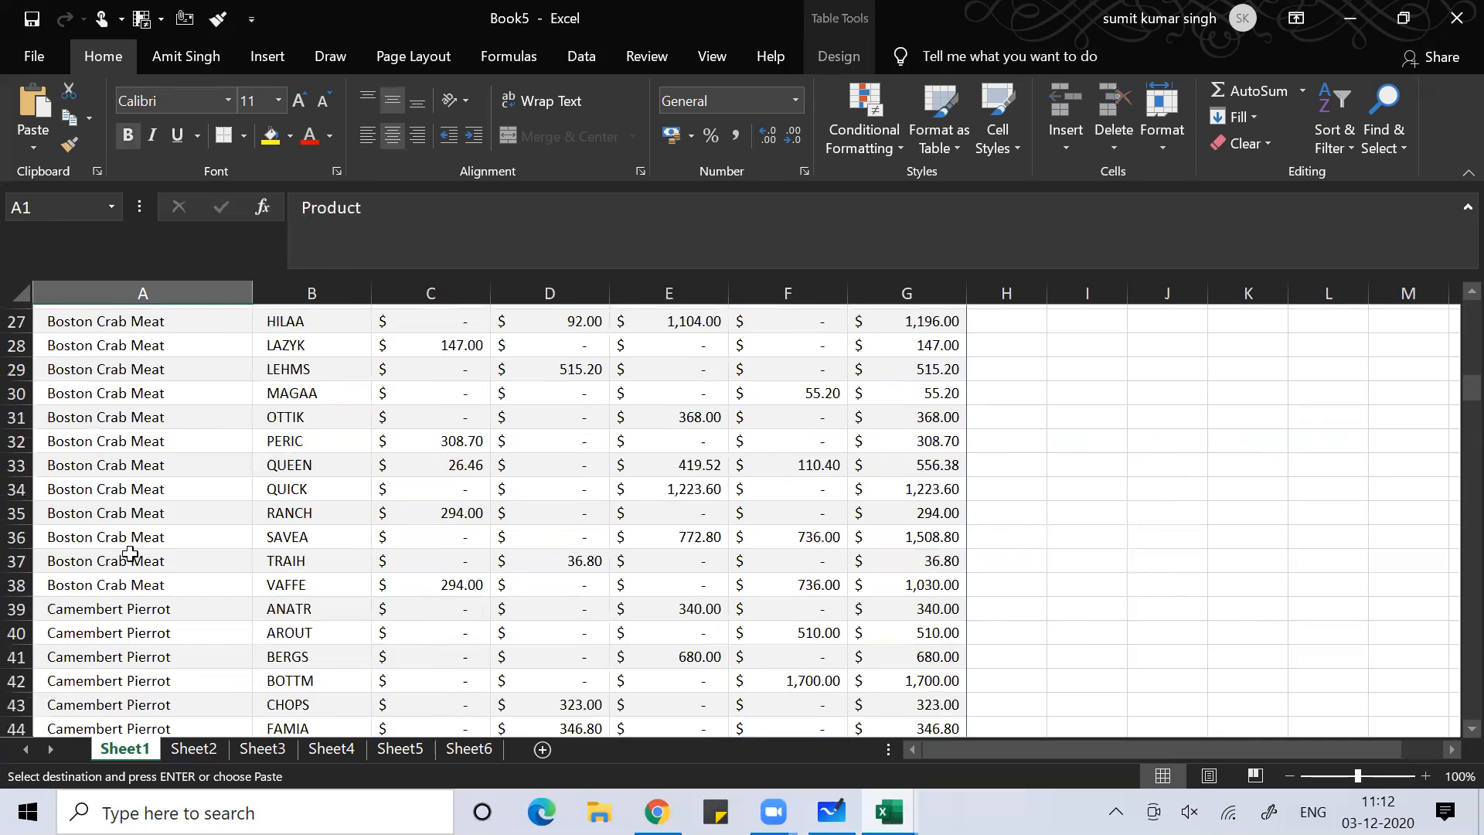
{"action": "key", "text": "ctrl+v"}
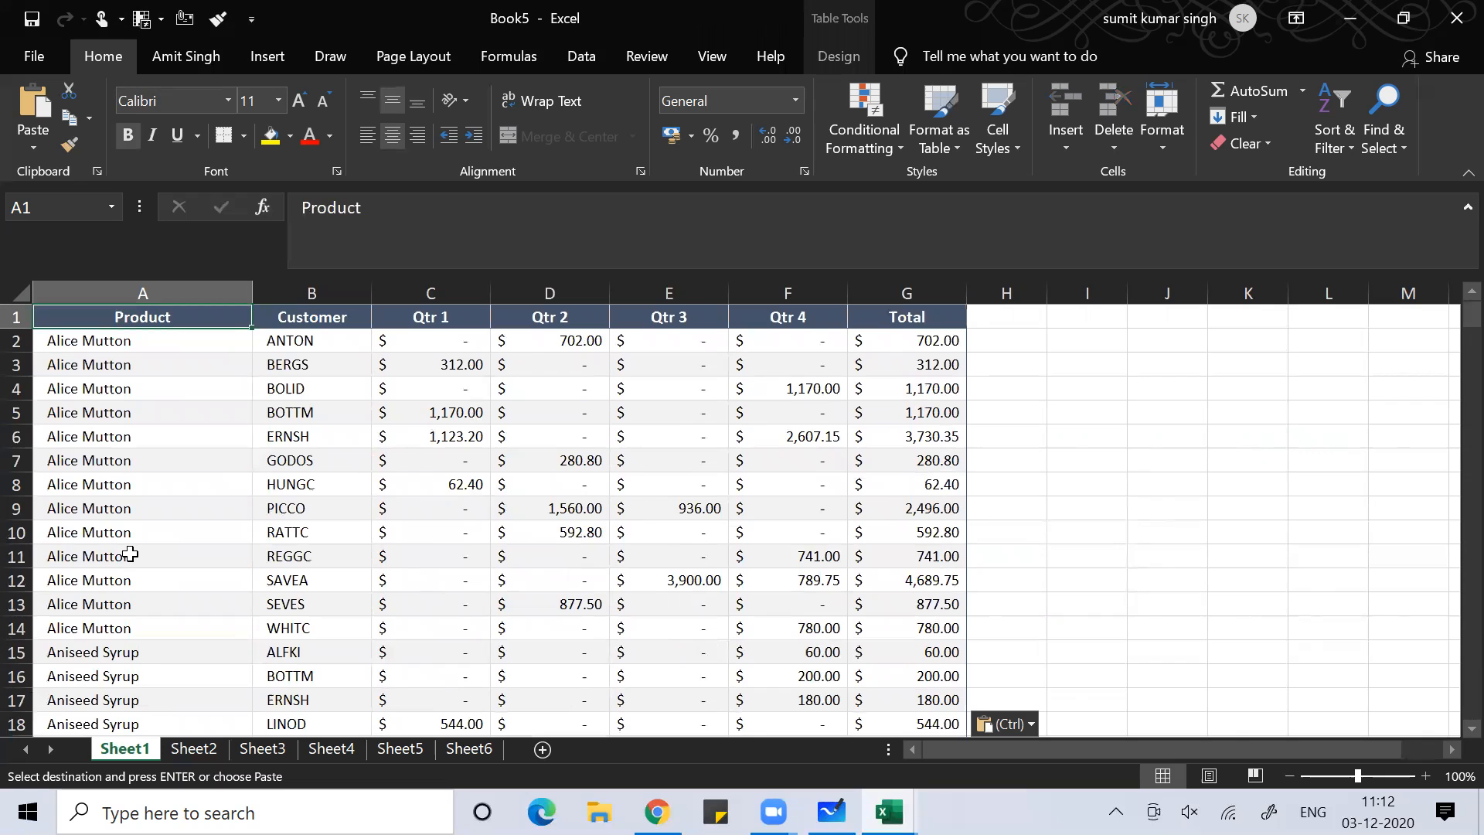
{"action": "key", "text": "ctrl+shift+Right"}
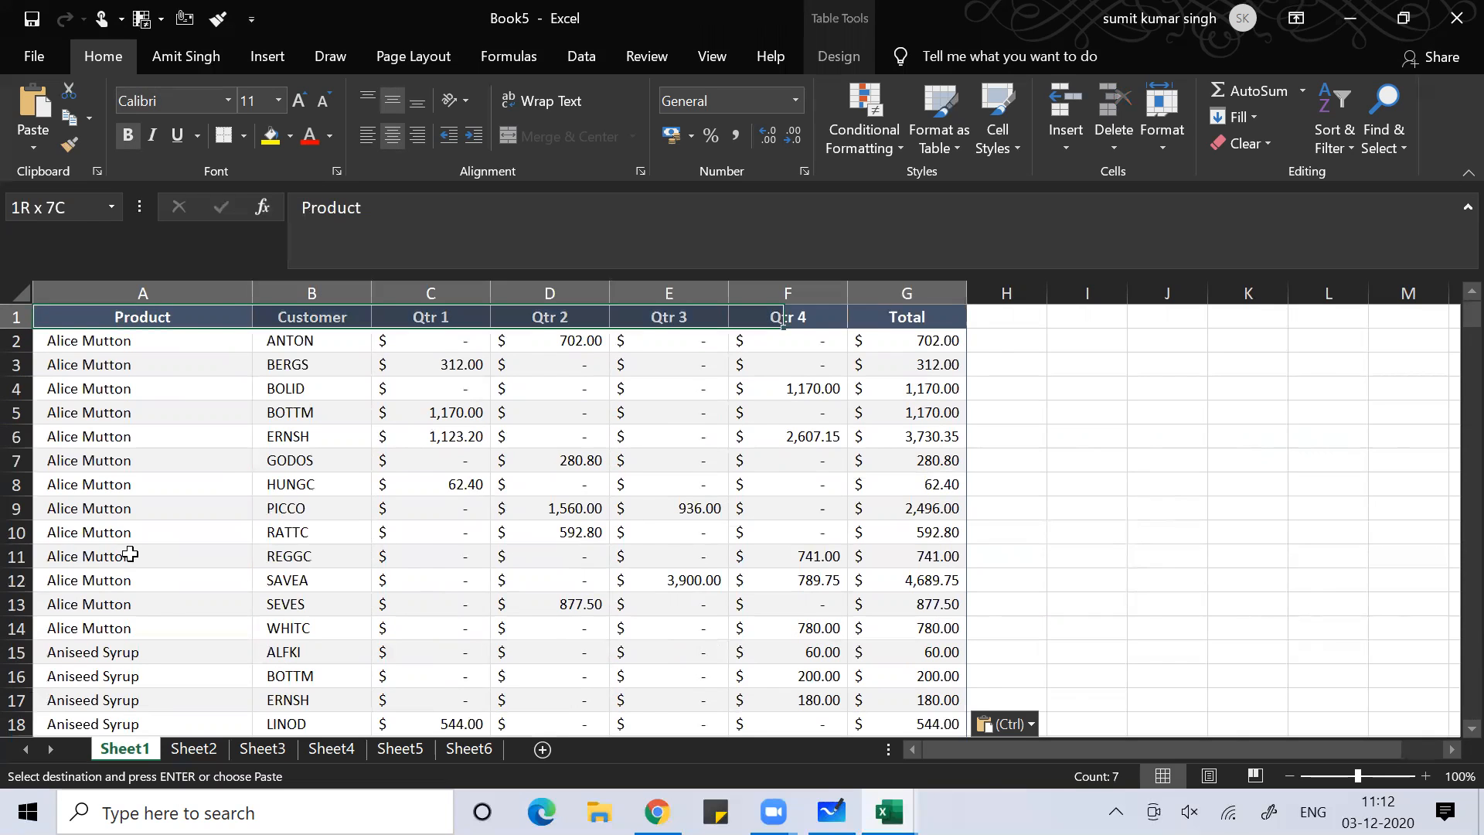
{"action": "key", "text": "ctrl+shift+Down"}
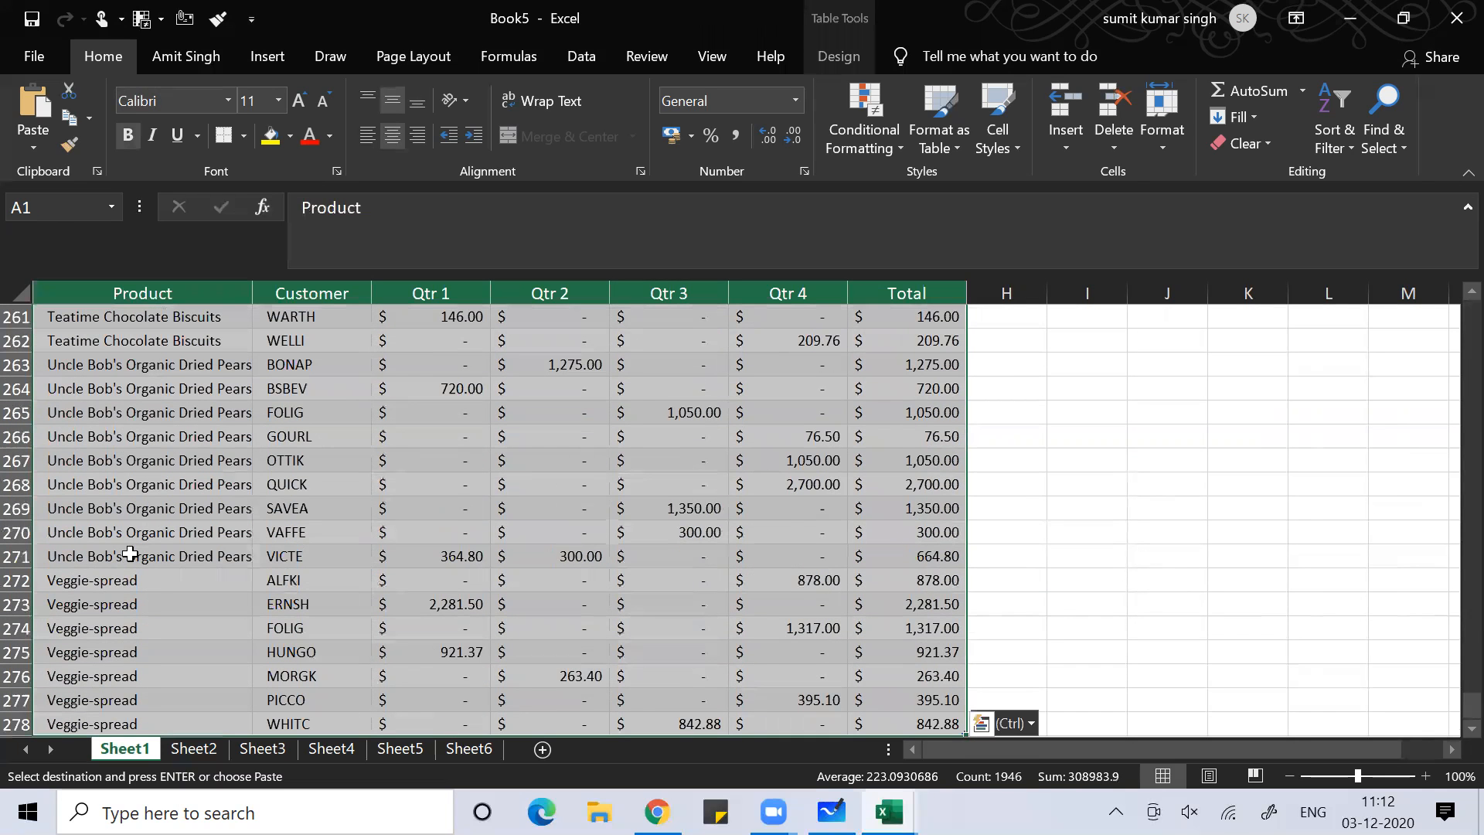
{"action": "key", "text": "ctrl+Home"}
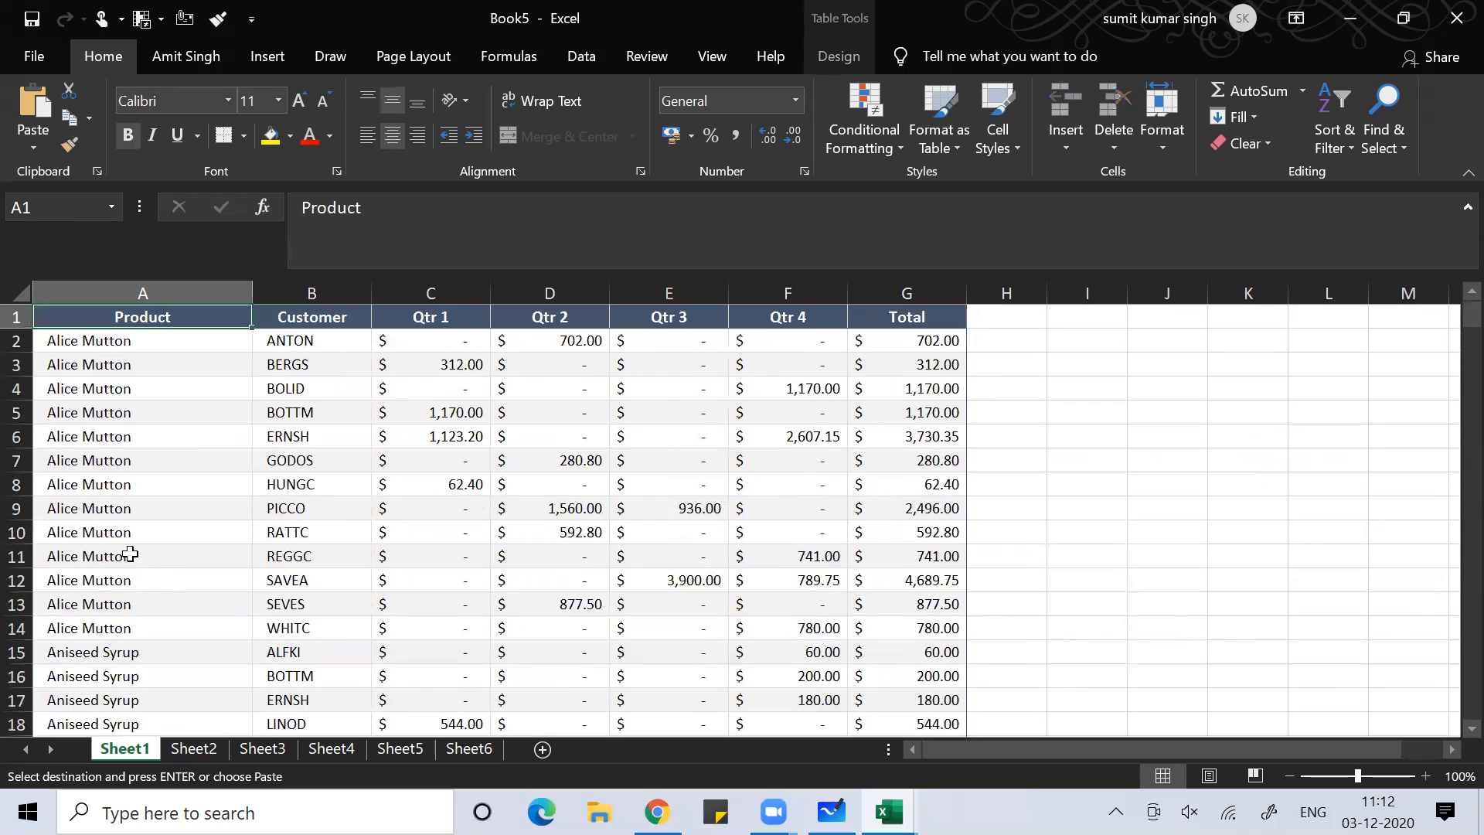
{"action": "key", "text": "Down"}
{"action": "key", "text": "Up"}
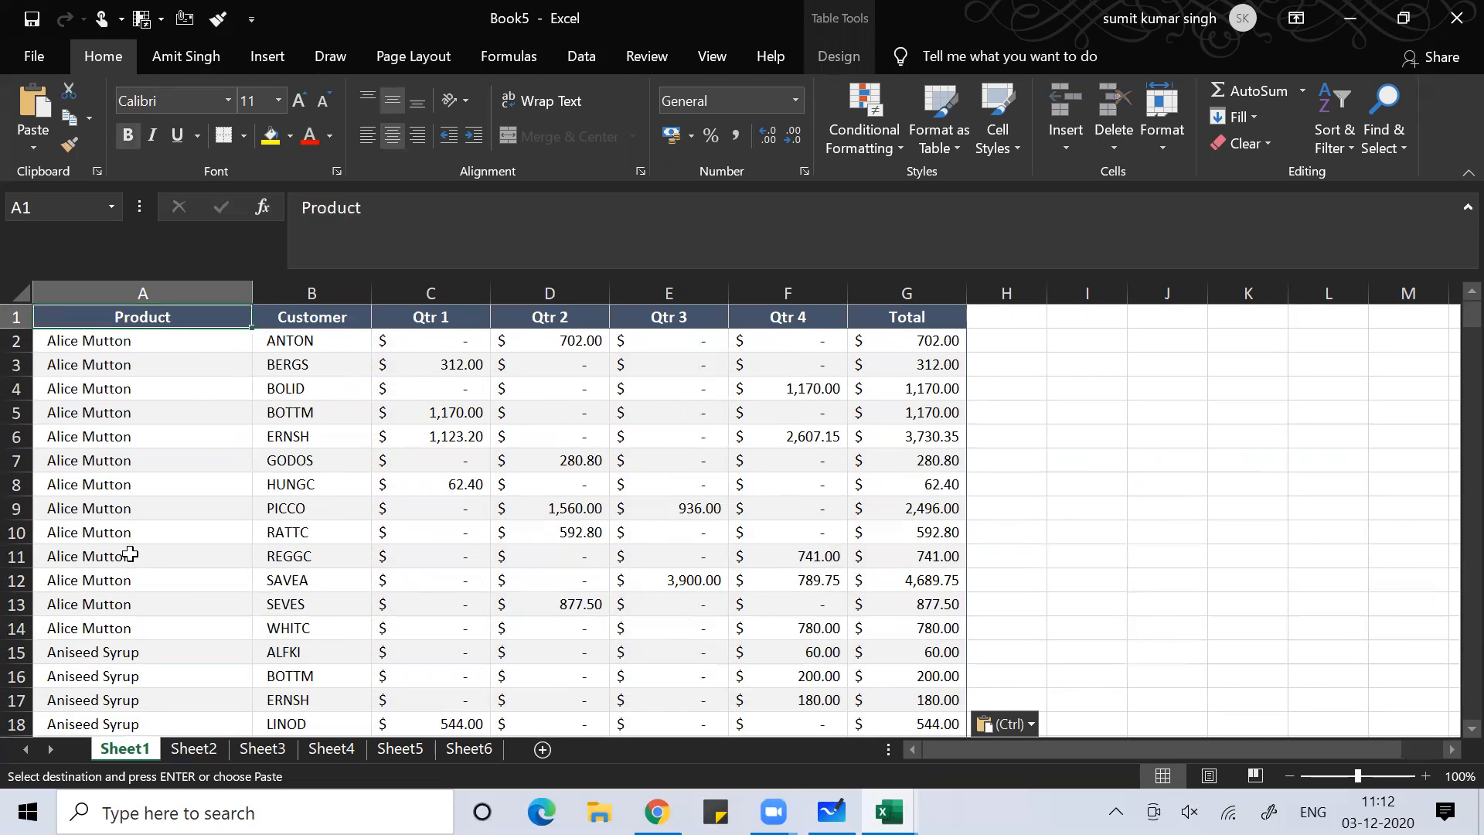
{"action": "key", "text": "ctrl+shift+Right"}
{"action": "key", "text": "ctrl+shift+Down"}
{"action": "key", "text": "ctrl+q"}
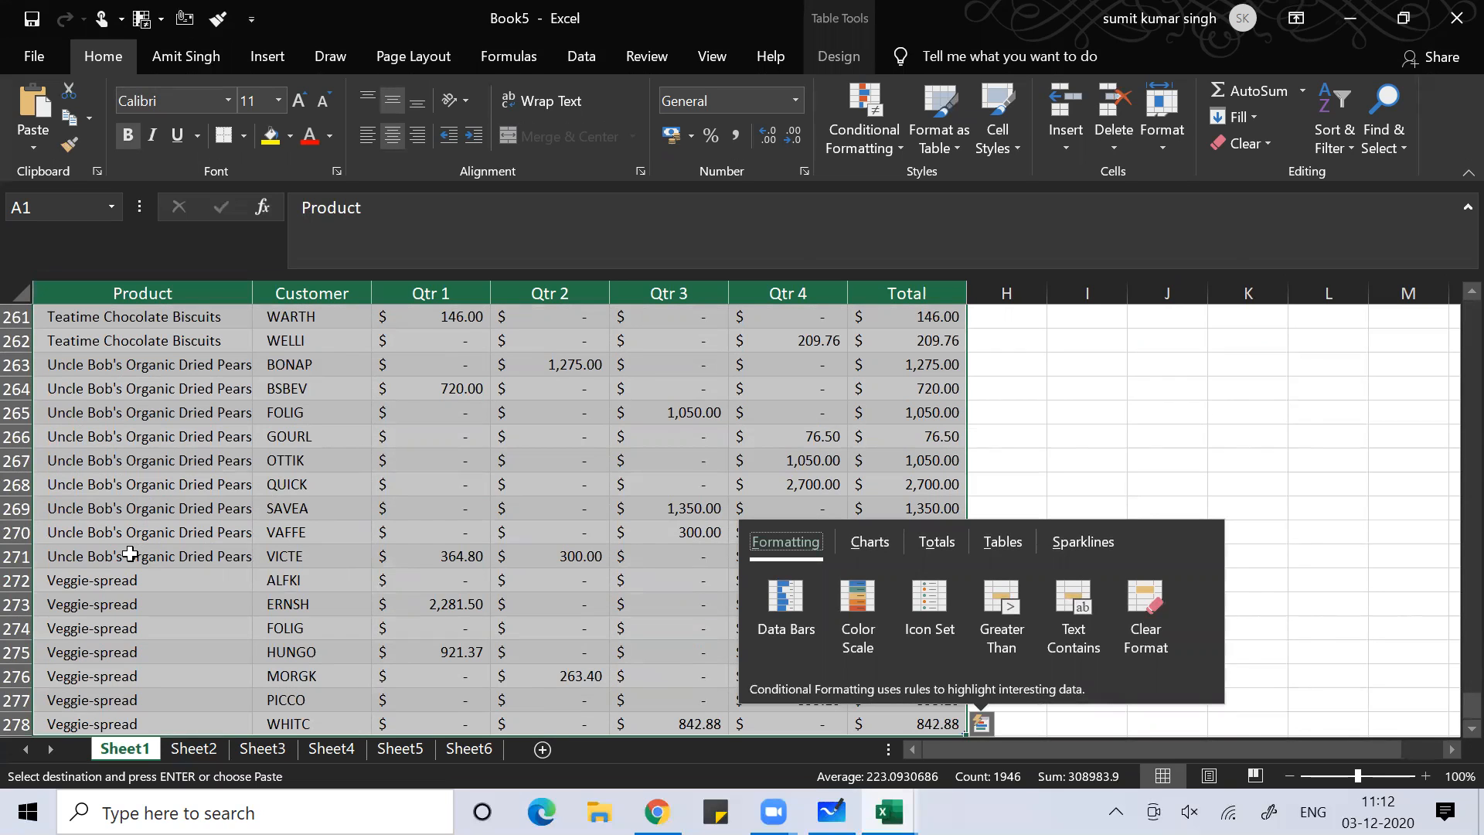
{"action": "left_click", "coordinate": [758, 369]}
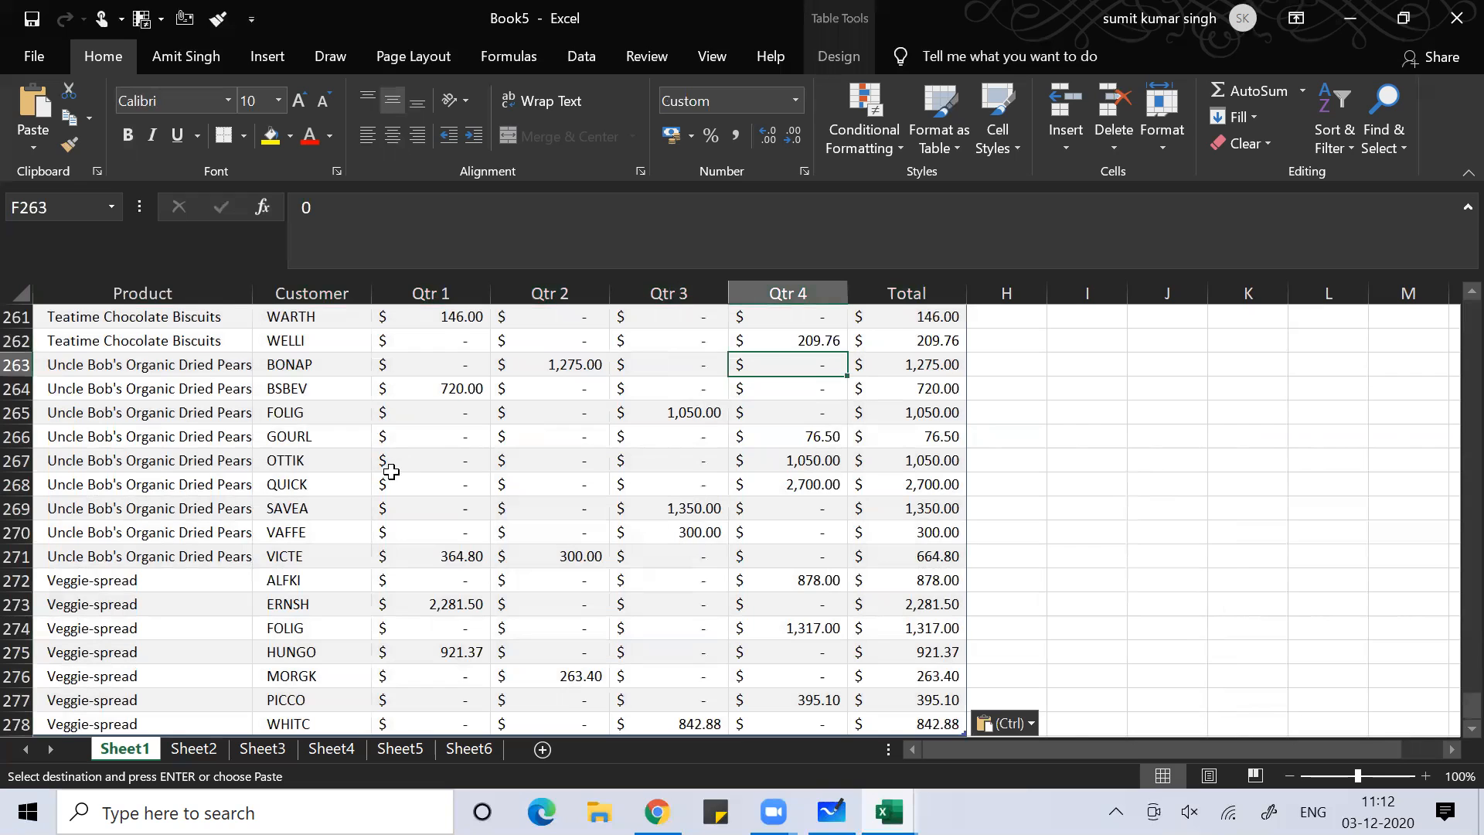
{"action": "left_click", "coordinate": [91, 493]}
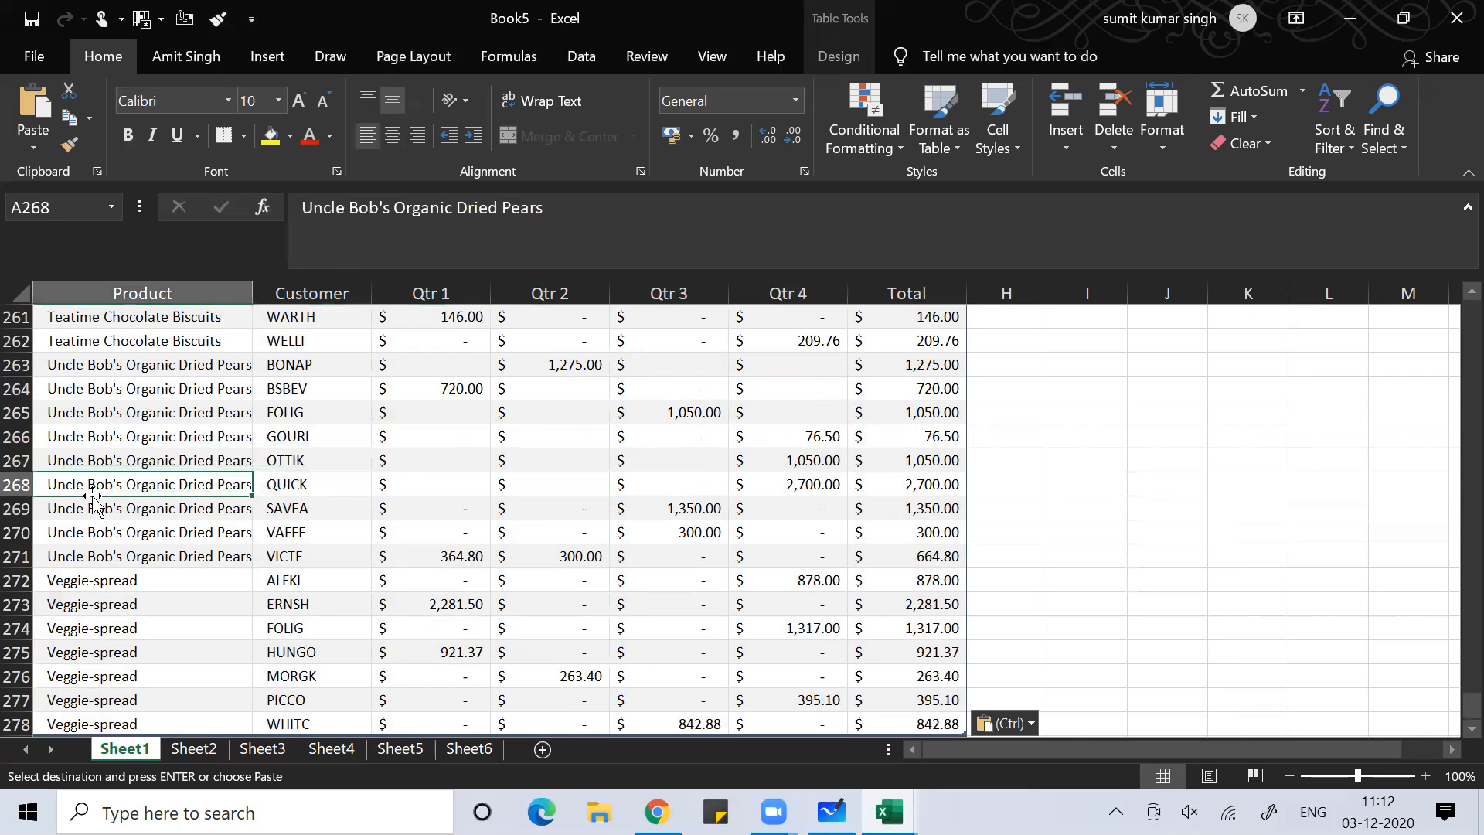
{"action": "key", "text": "ctrl+Home"}
{"action": "key", "text": "ctrl+v"}
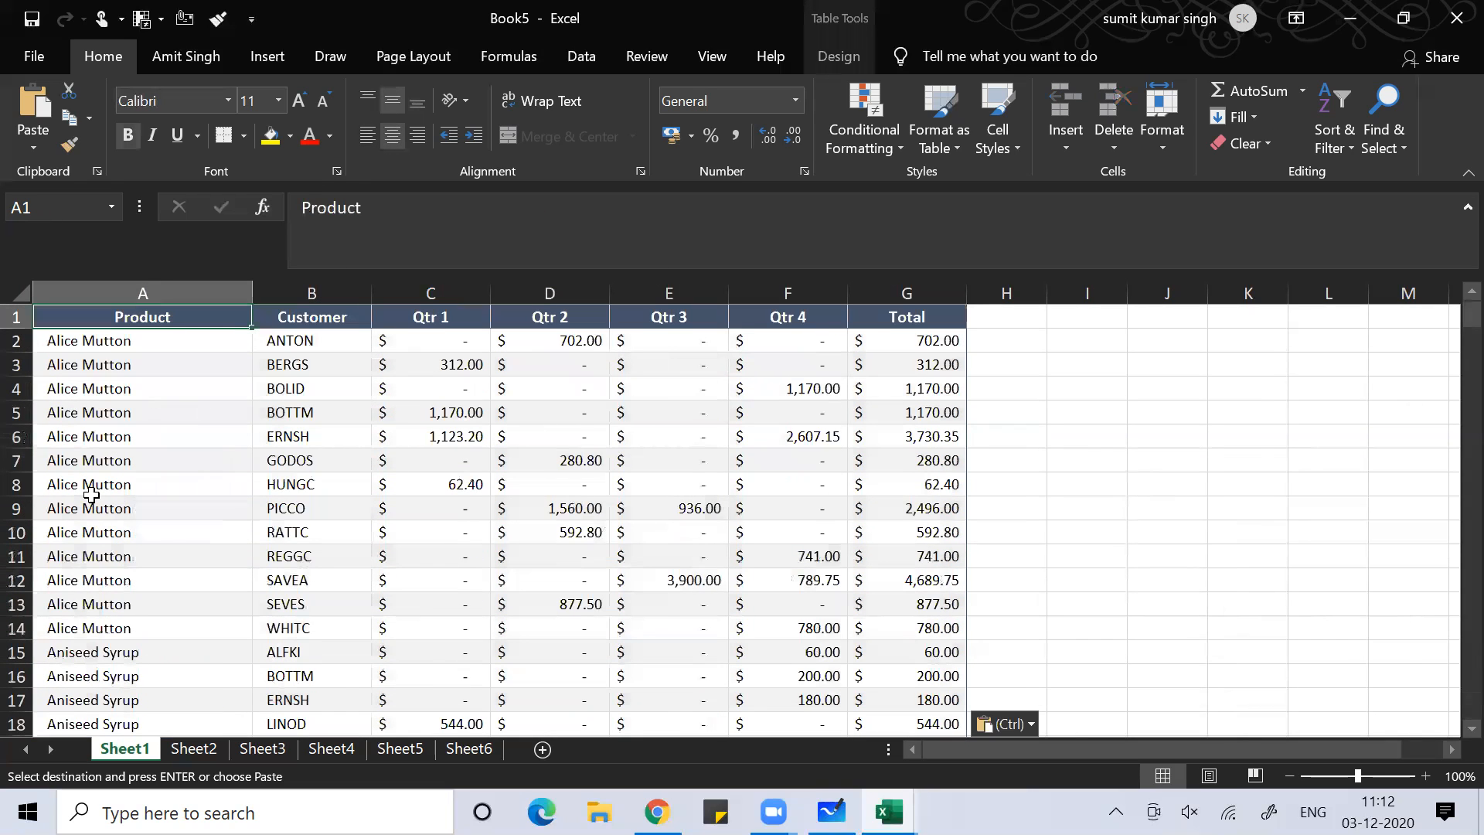
{"action": "key", "text": "ctrl+shift+End"}
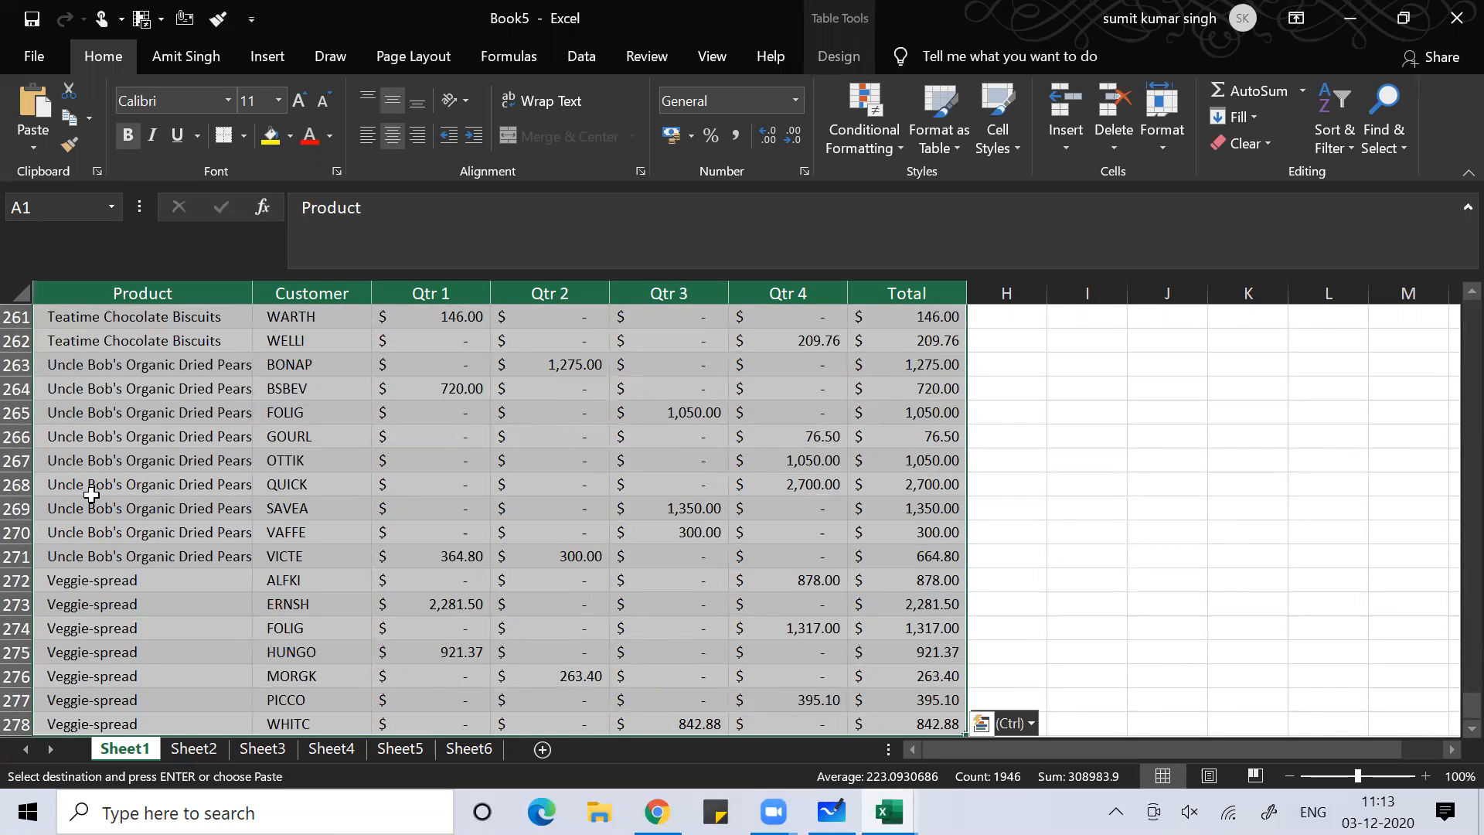
{"action": "key", "text": "ctrl+BackSpace"}
{"action": "left_click", "coordinate": [106, 546]}
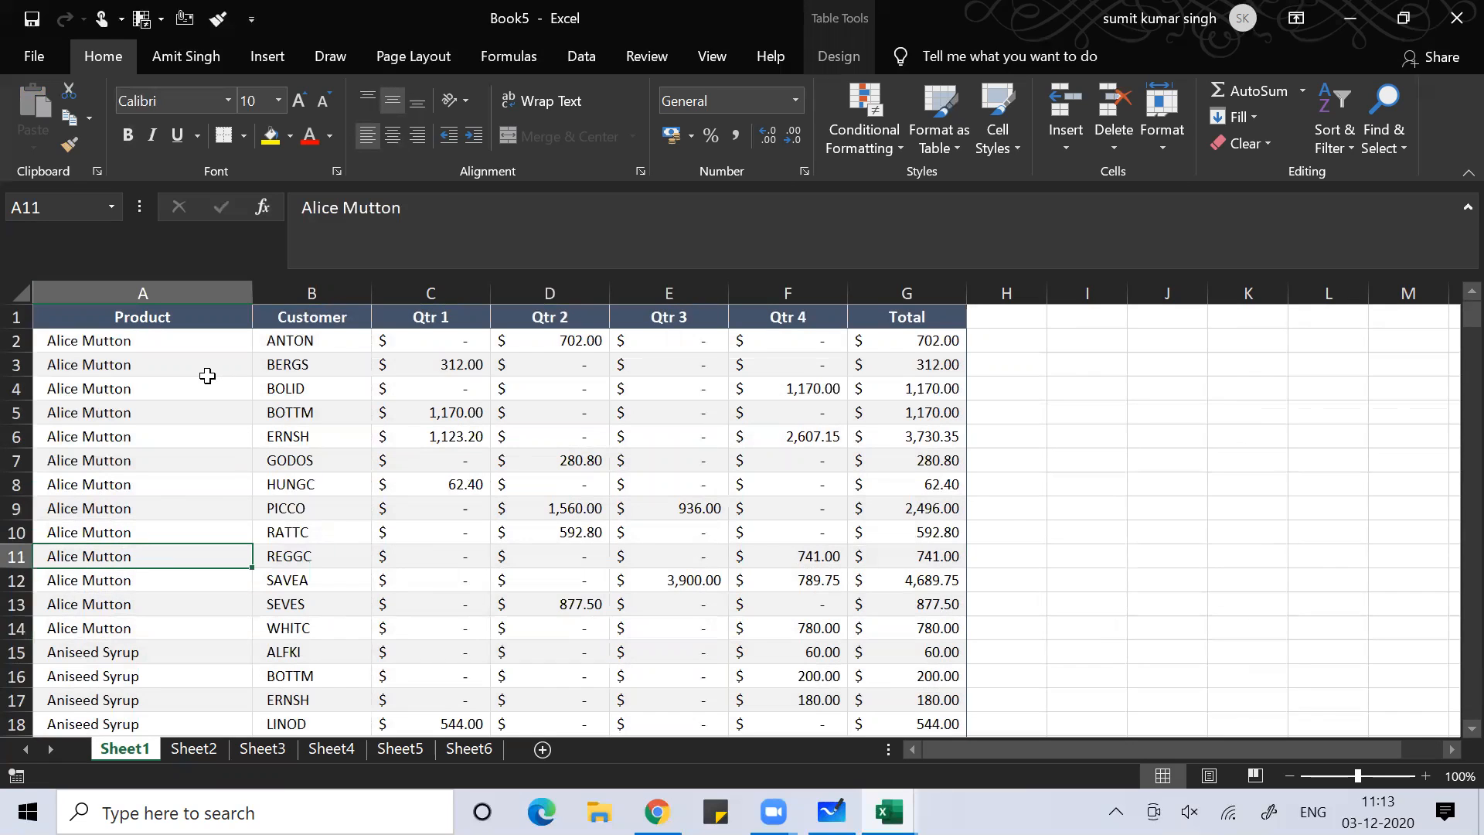
{"action": "left_click", "coordinate": [289, 458]}
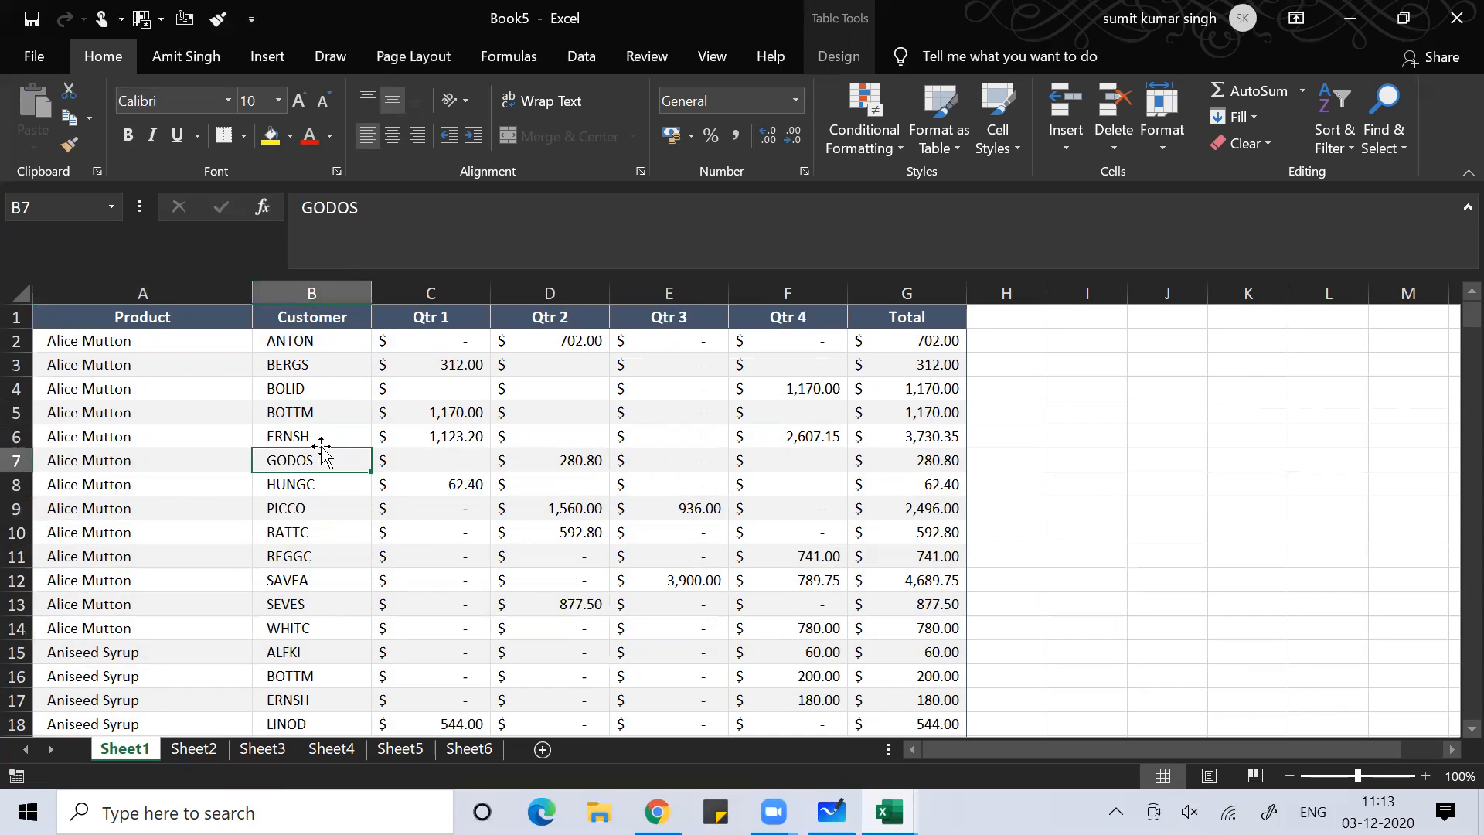
{"action": "left_click", "coordinate": [328, 535]}
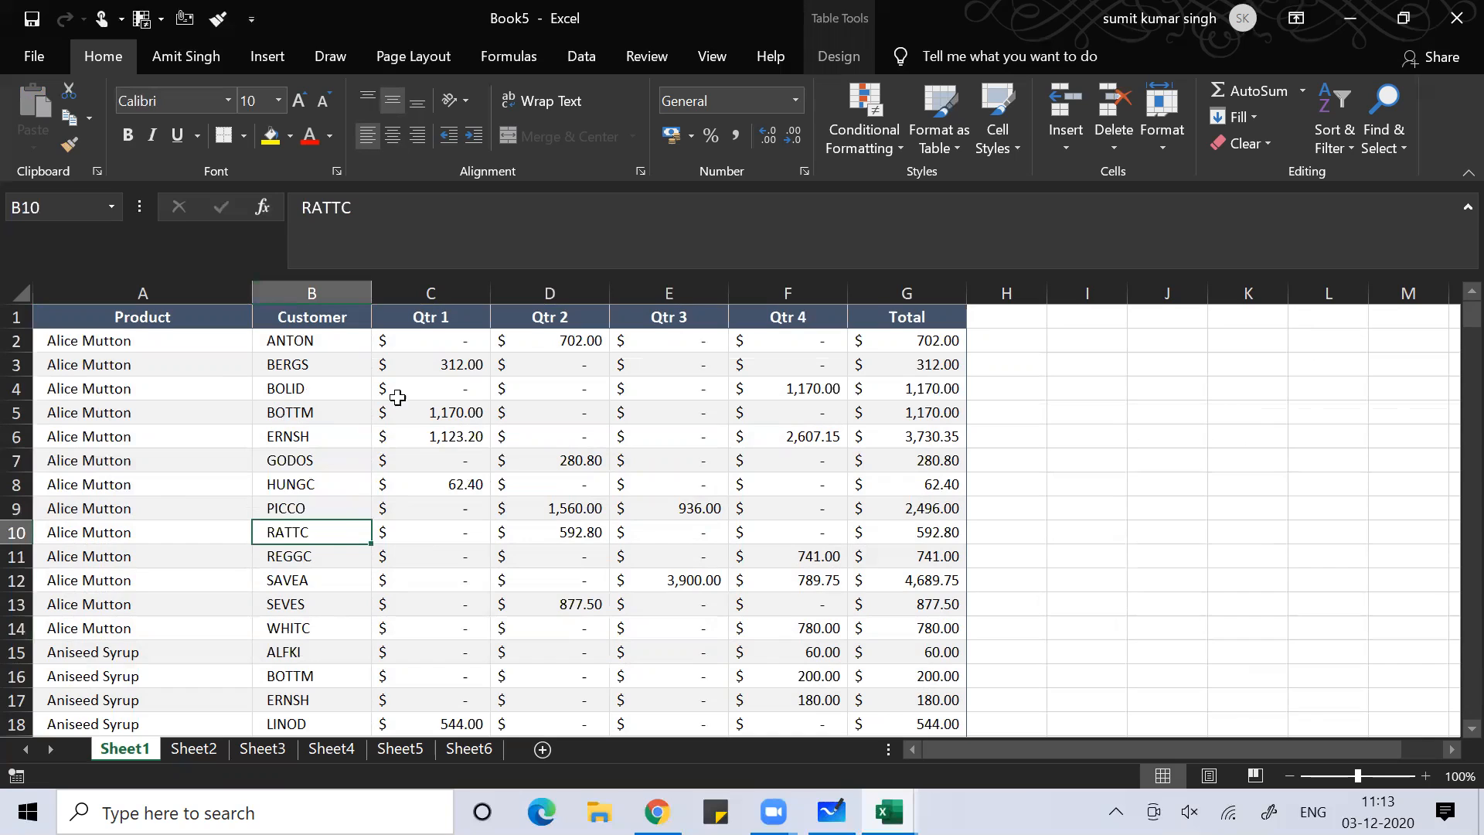
{"action": "key", "text": "ctrl+space"}
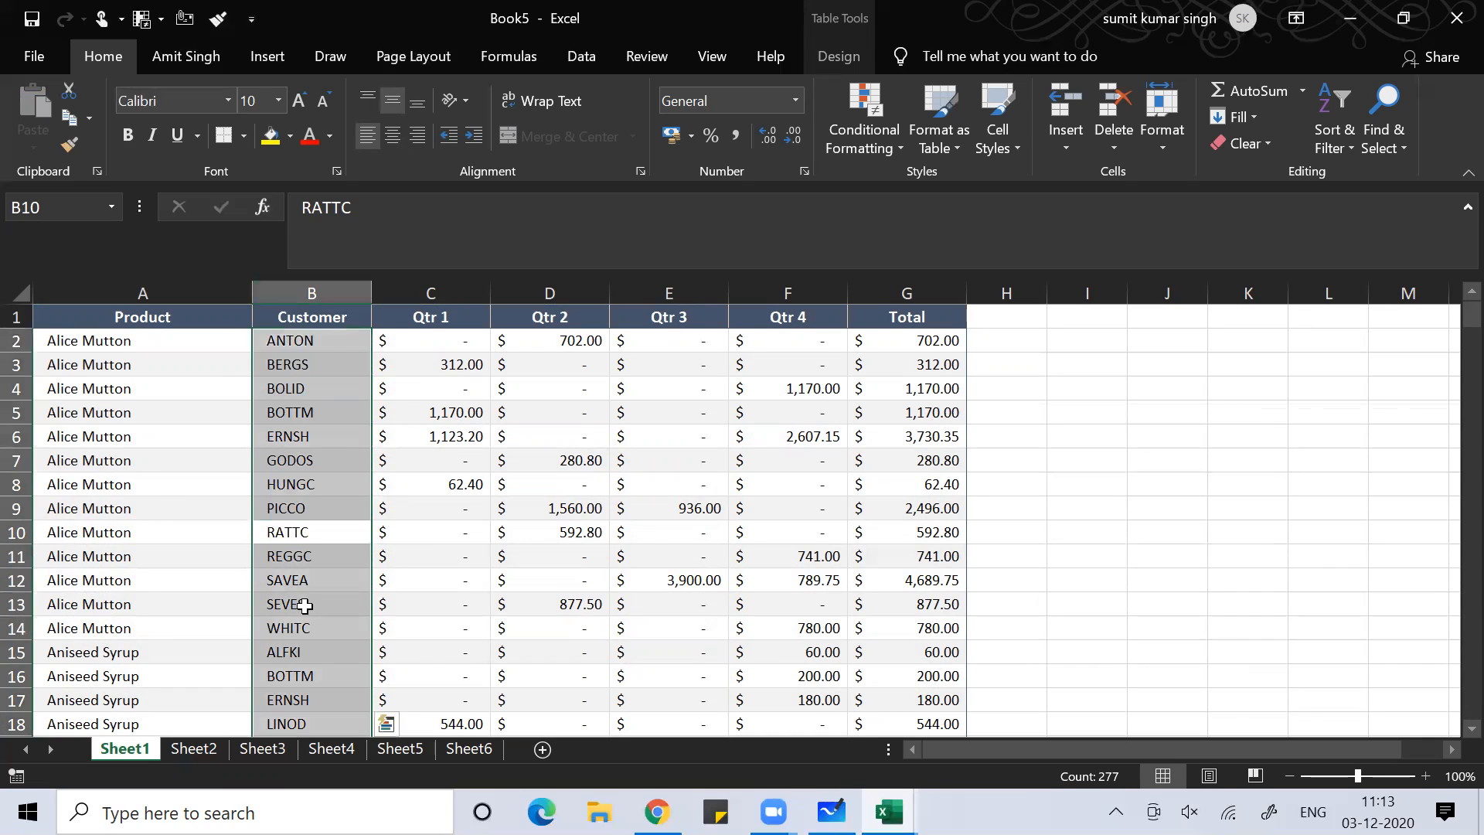
{"action": "left_click", "coordinate": [305, 630]}
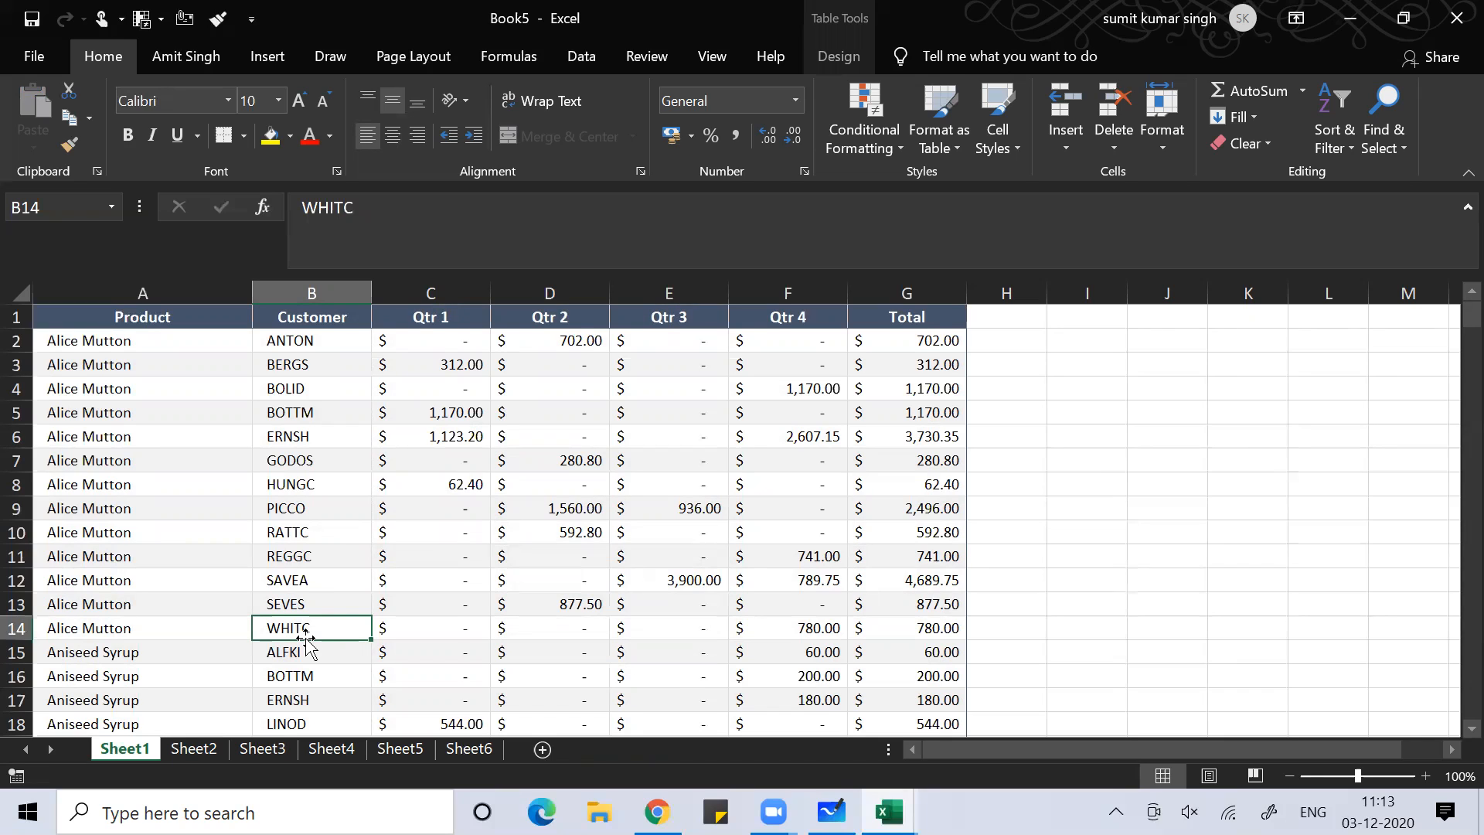
{"action": "key", "text": "shift+space"}
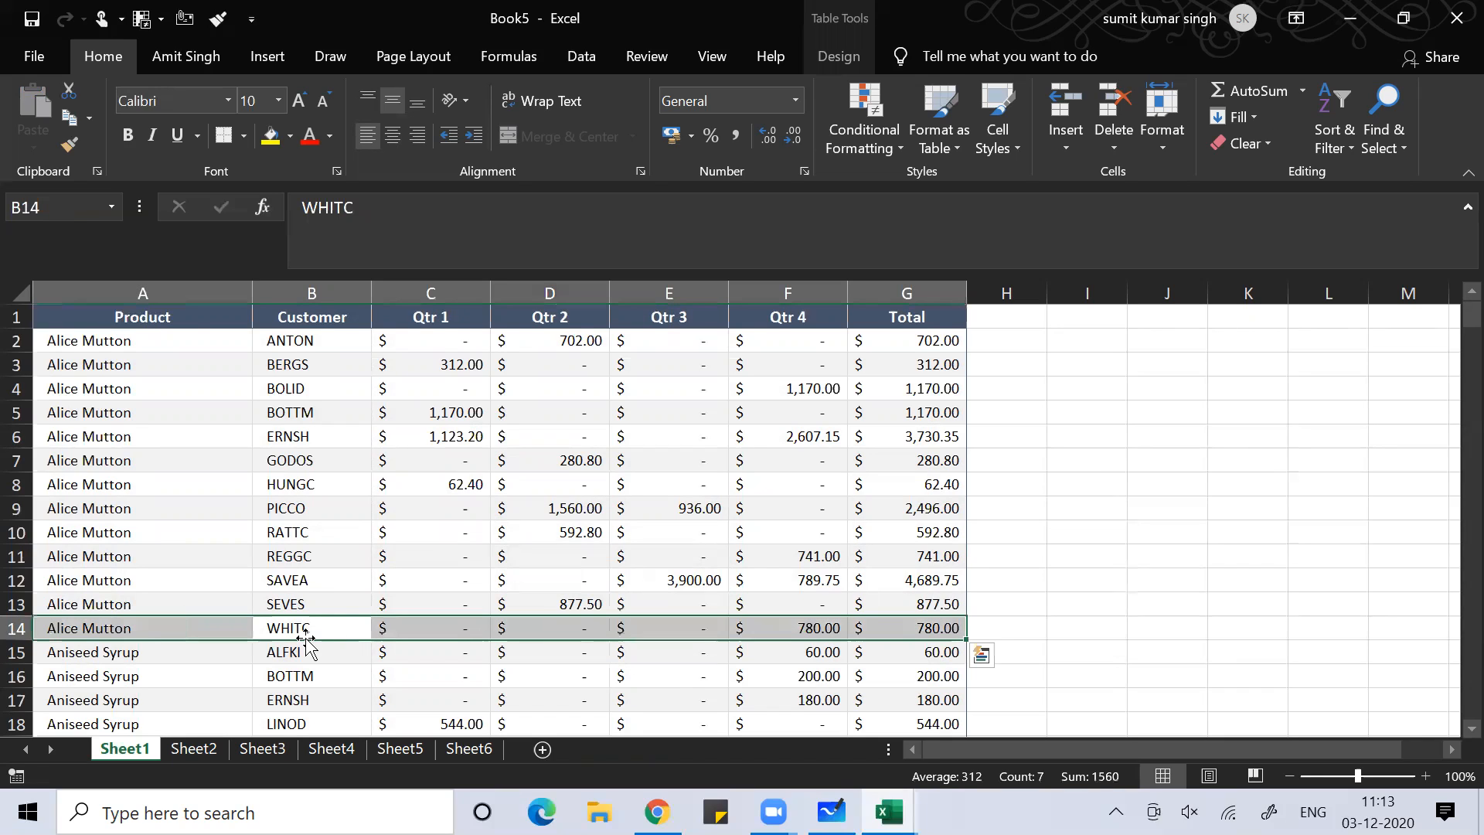
{"action": "left_click", "coordinate": [443, 579]}
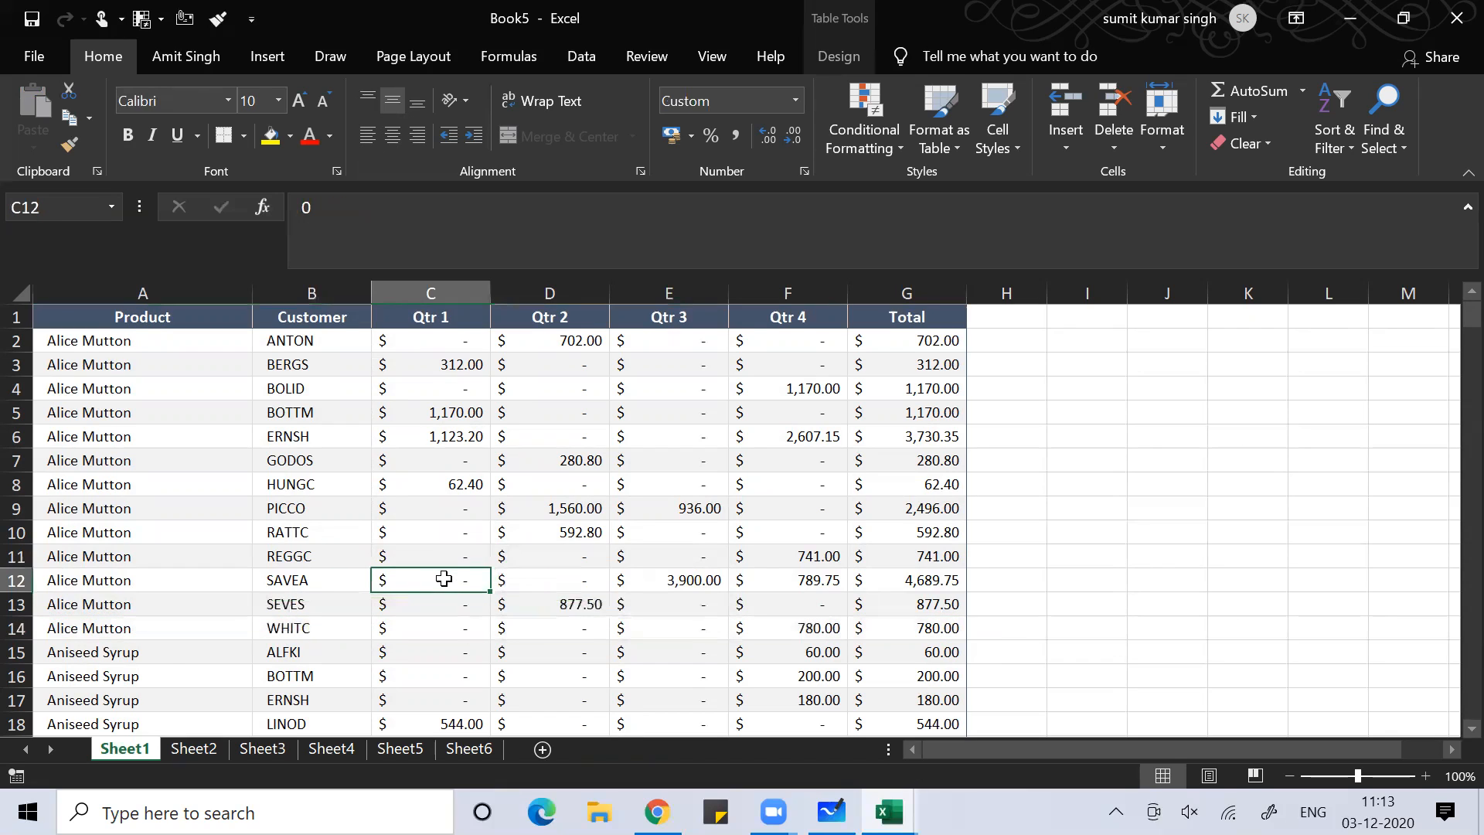
{"action": "left_click", "coordinate": [337, 573]}
{"action": "key", "text": "shift+space"}
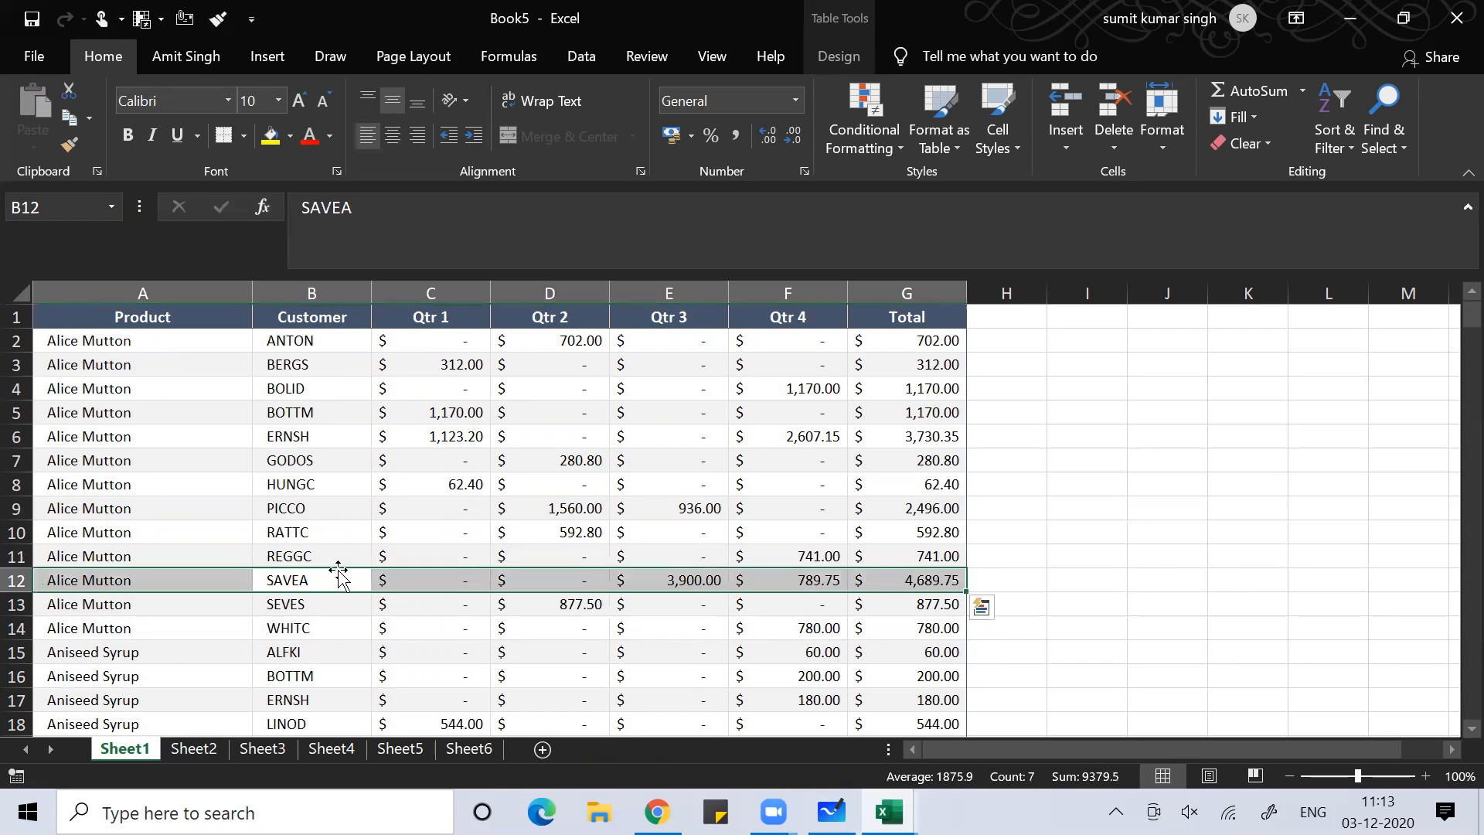
{"action": "left_click", "coordinate": [1061, 559]}
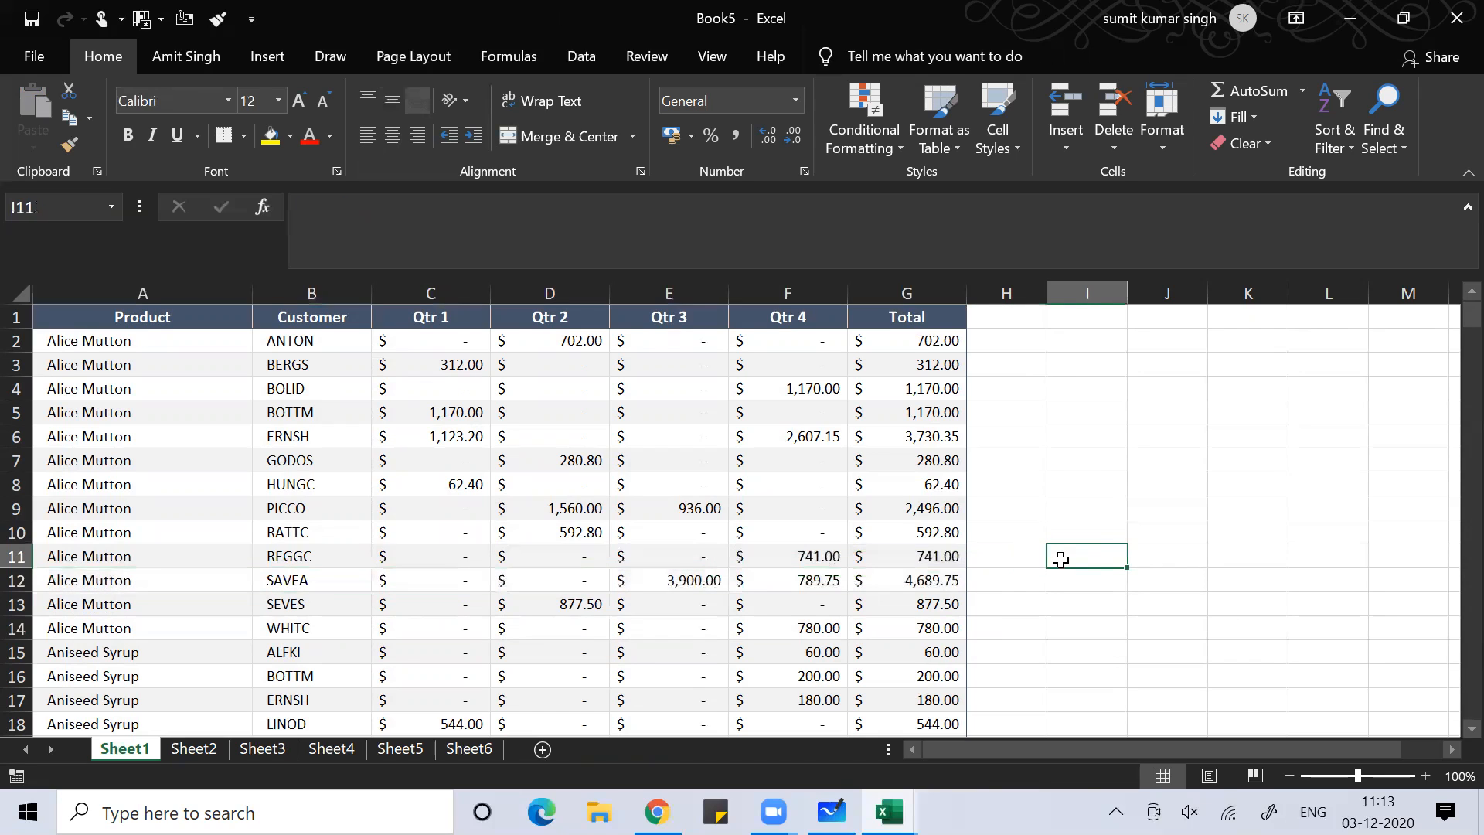
{"action": "key", "text": "shift+space"}
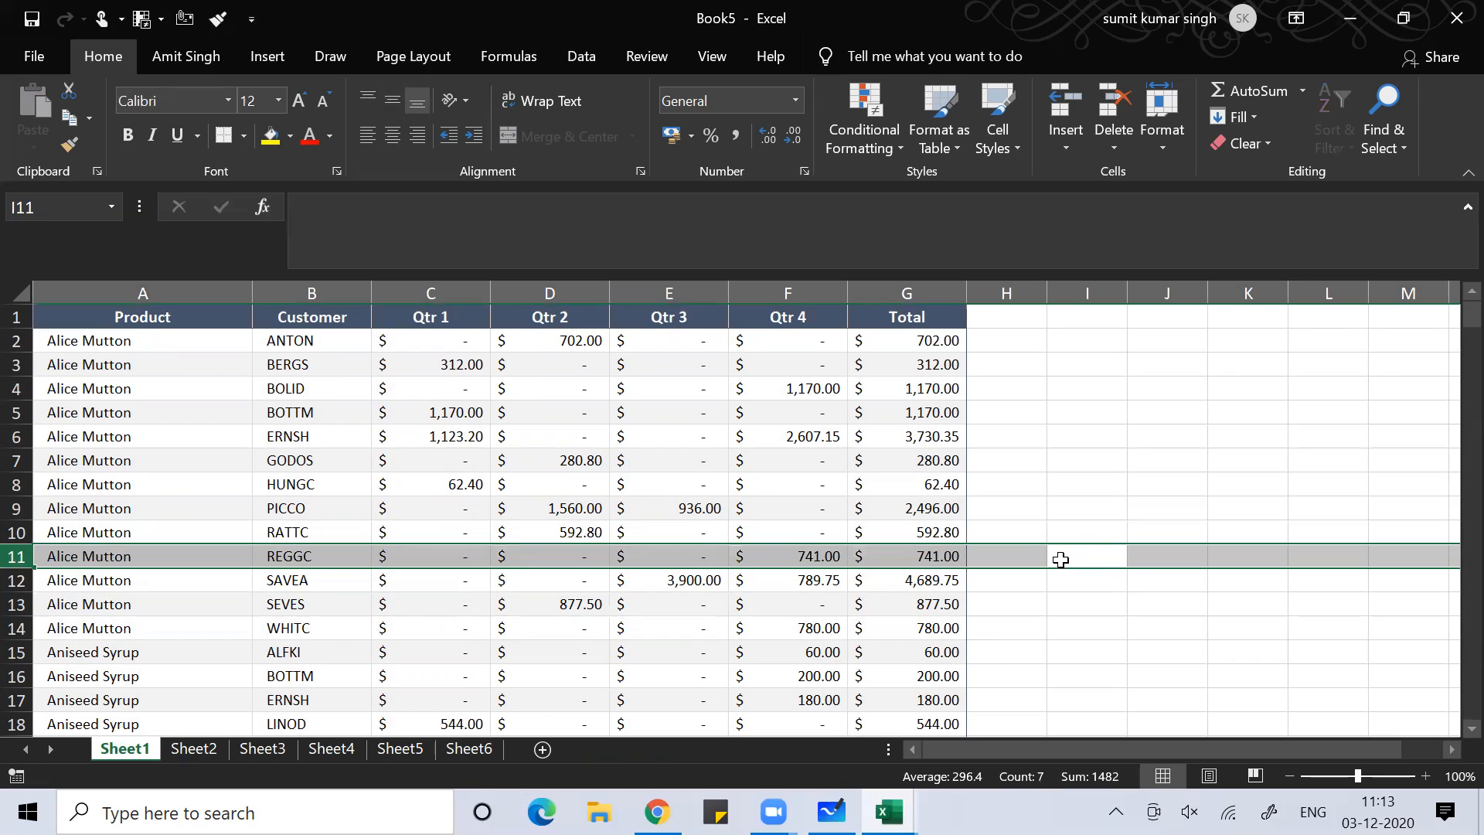
{"action": "left_click", "coordinate": [1252, 420]}
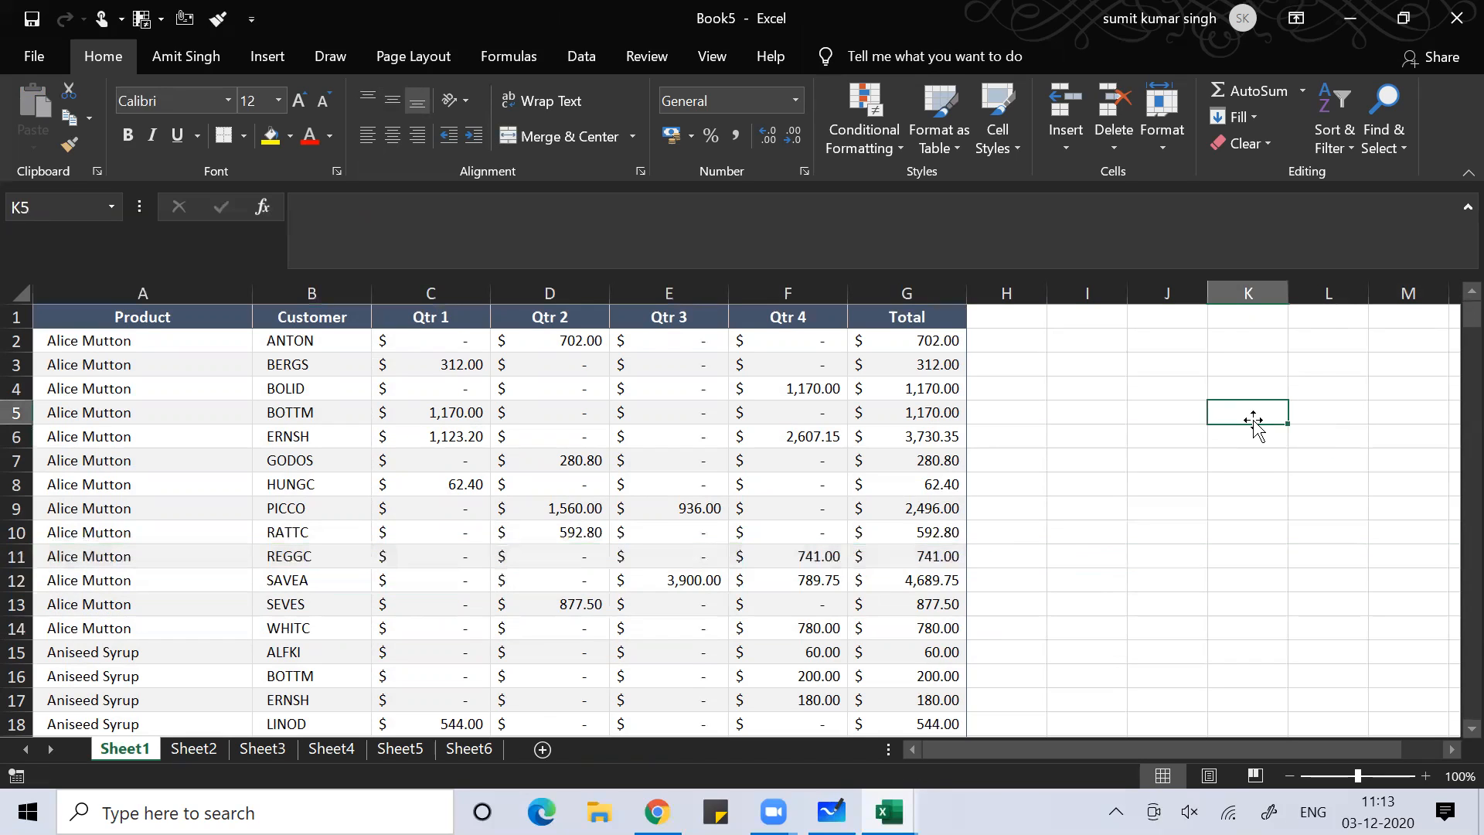
{"action": "key", "text": "ctrl+space"}
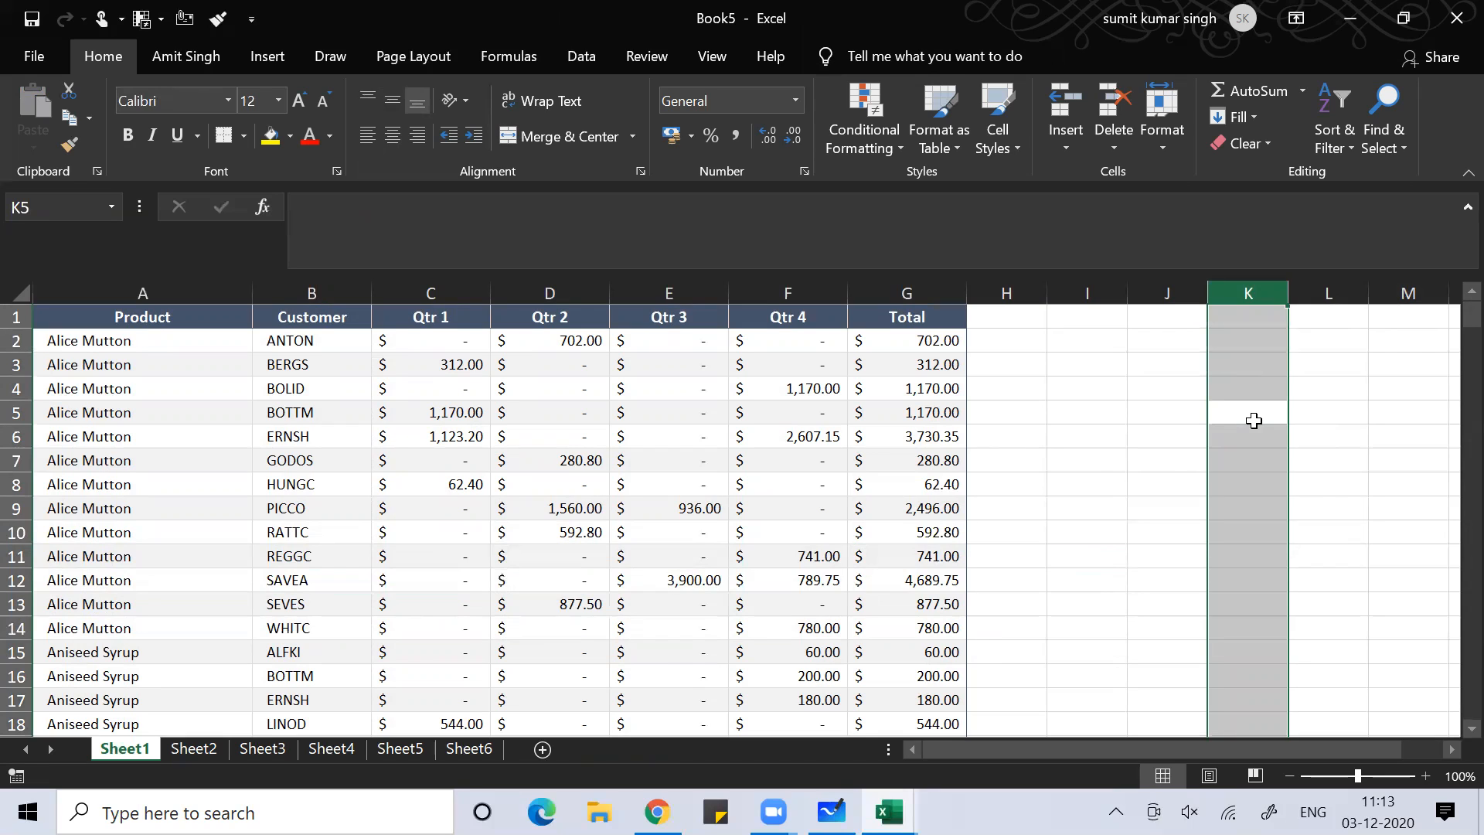
{"action": "left_click", "coordinate": [616, 421]}
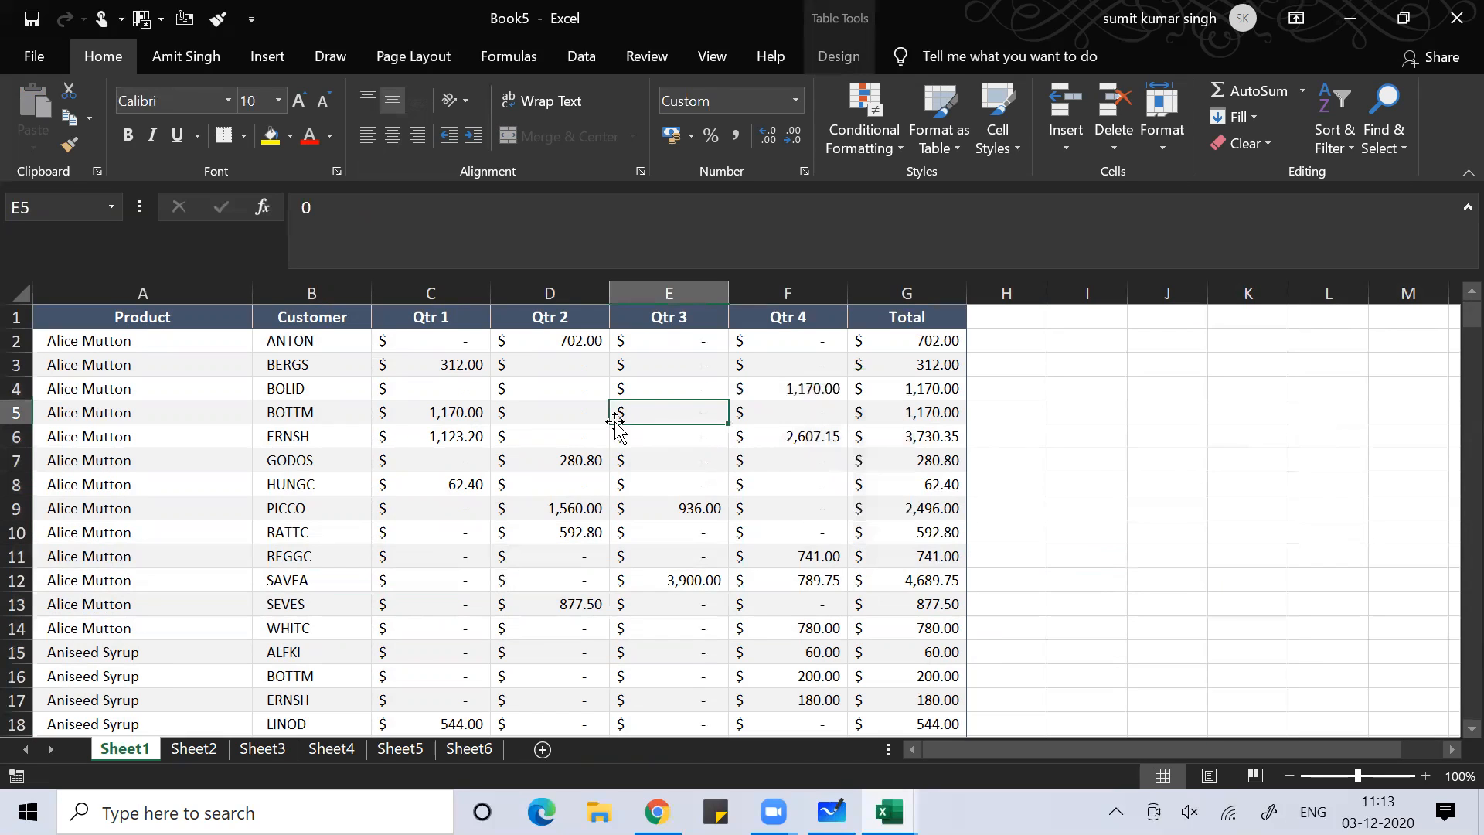
{"action": "left_click", "coordinate": [351, 444]}
{"action": "key", "text": "ctrl+space"}
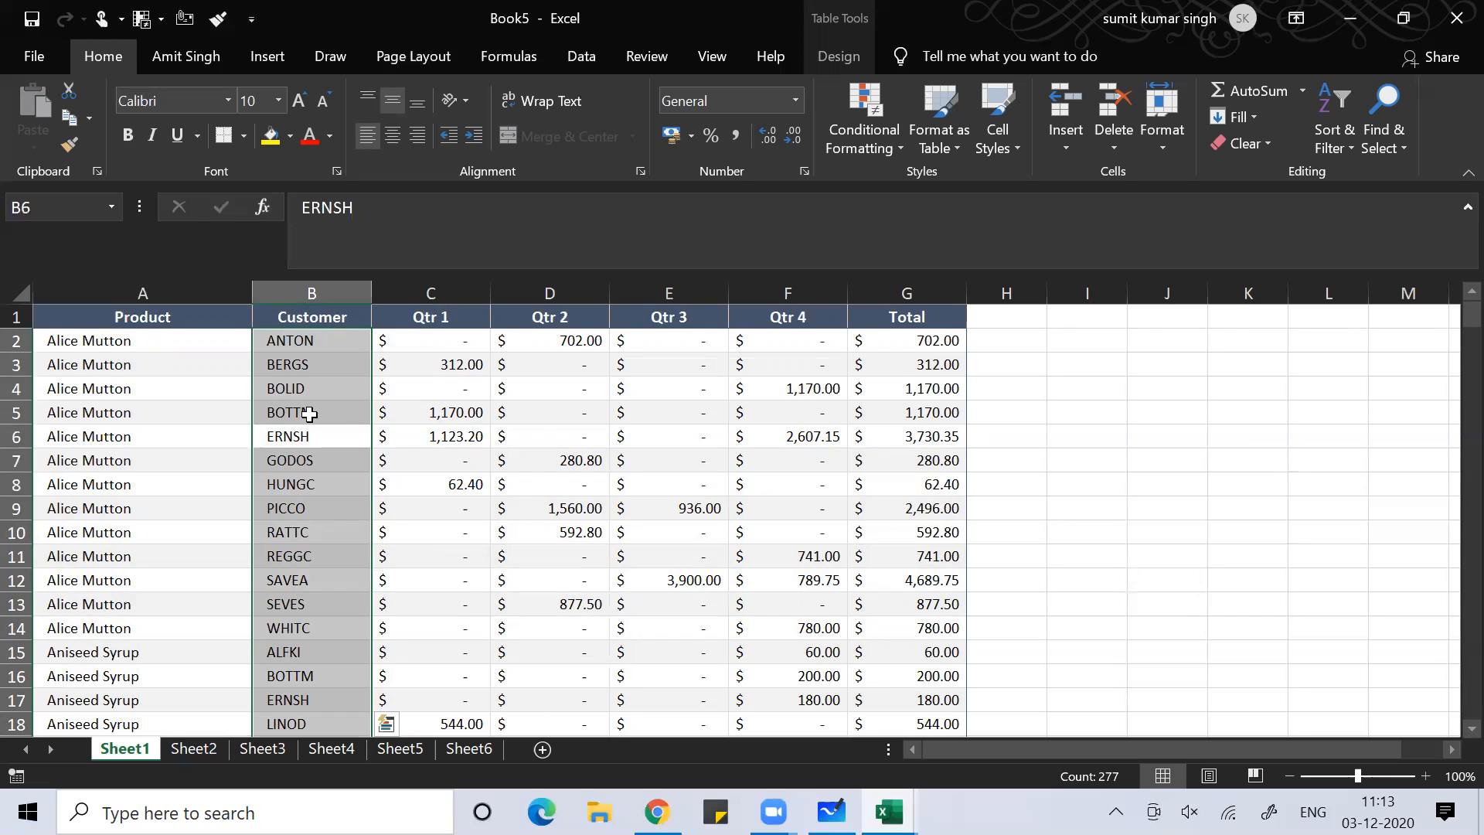
{"action": "key", "text": "ctrl+0"}
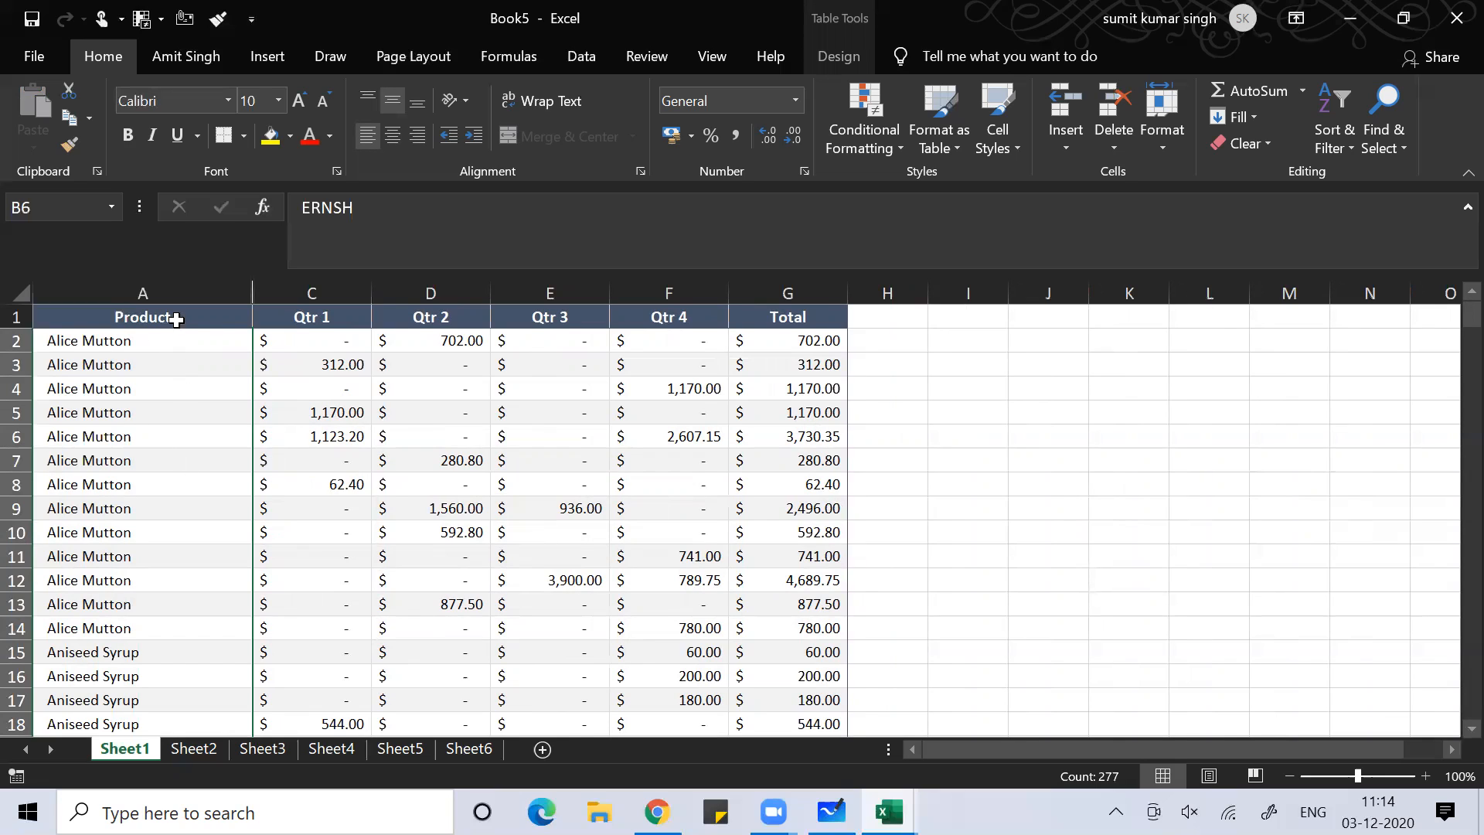
{"action": "left_click", "coordinate": [167, 411]}
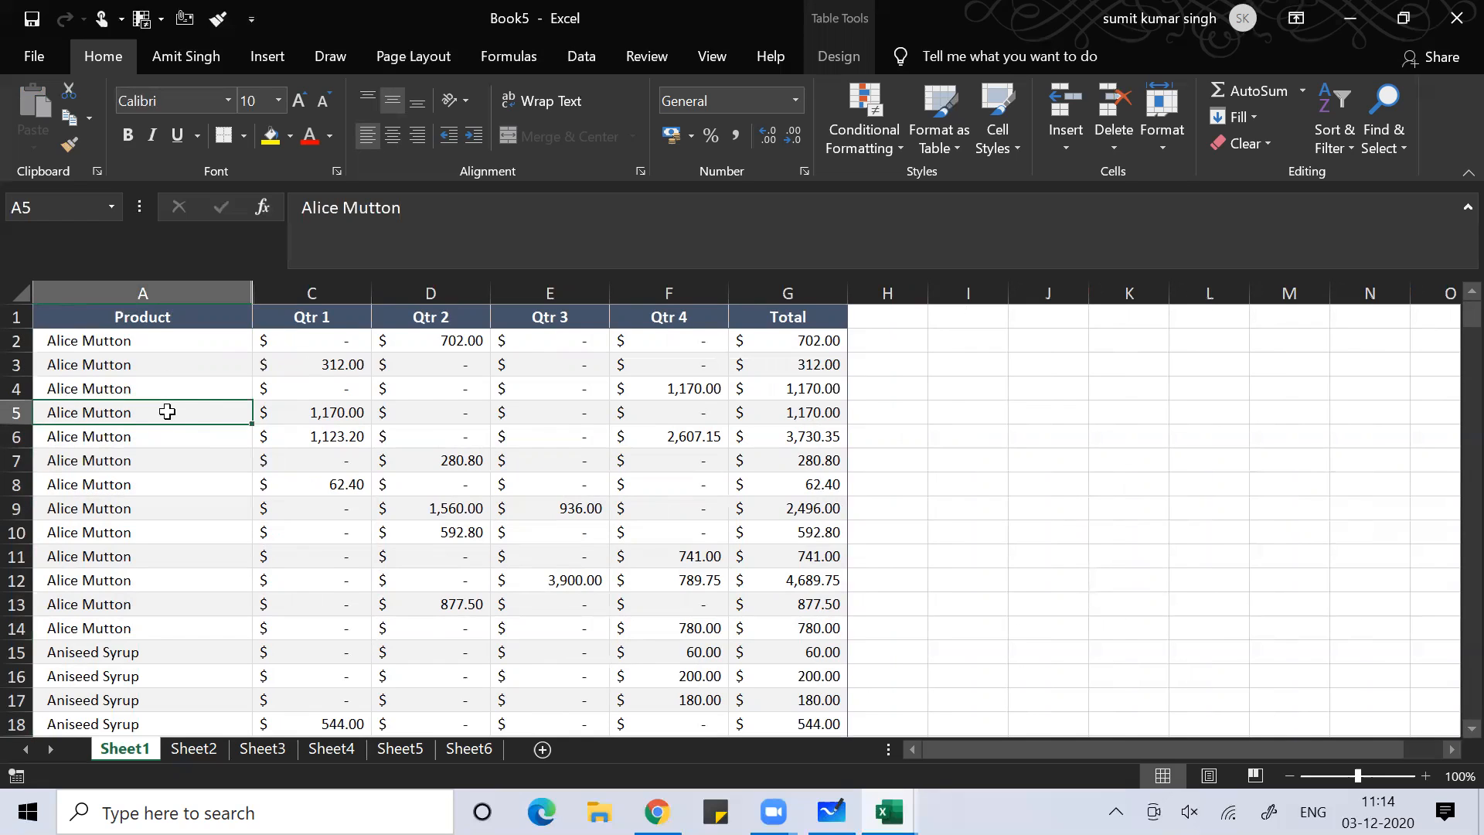
{"action": "key", "text": "ctrl+space"}
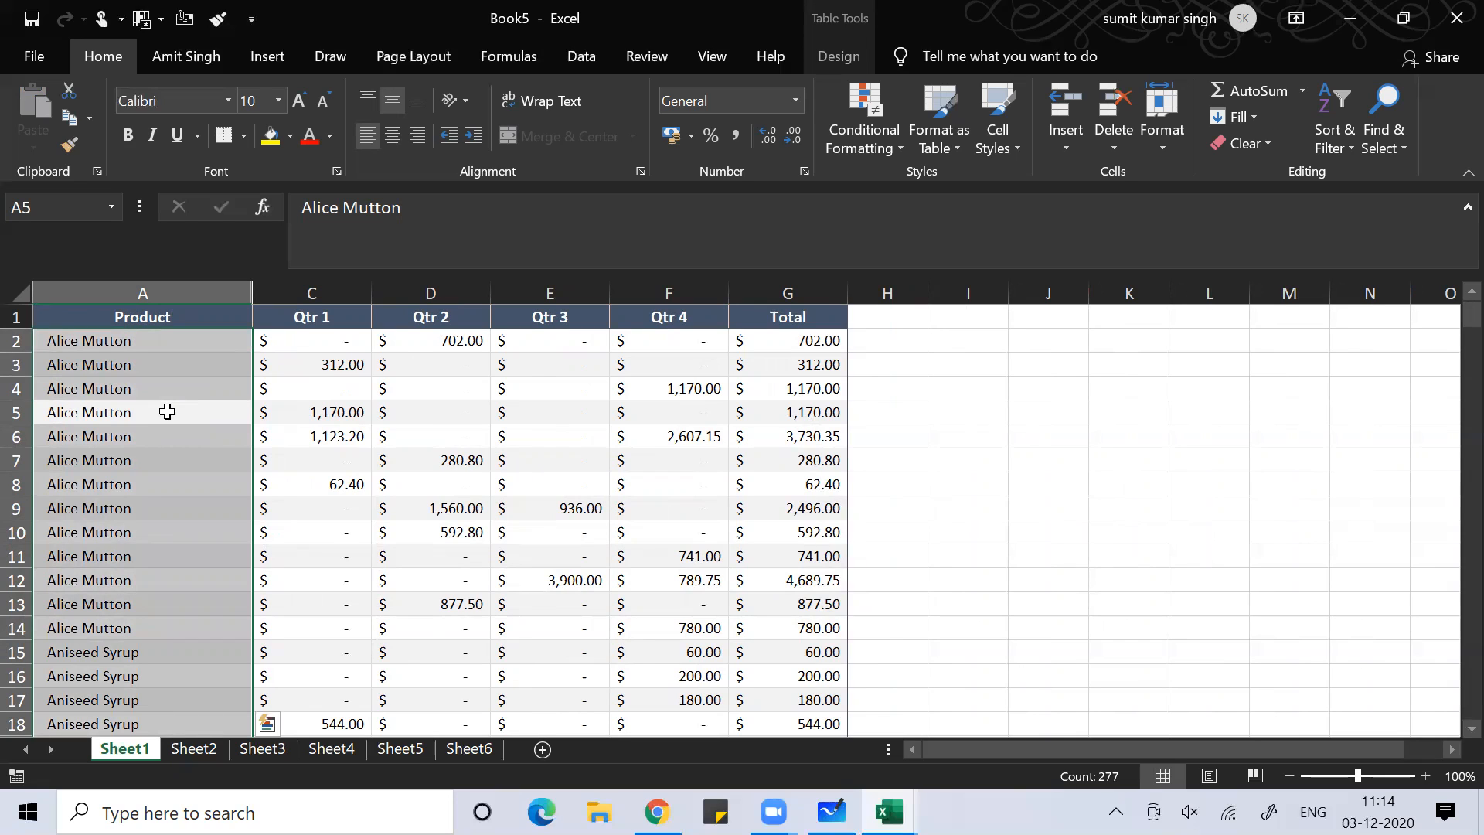
{"action": "key", "text": "shift+Right"}
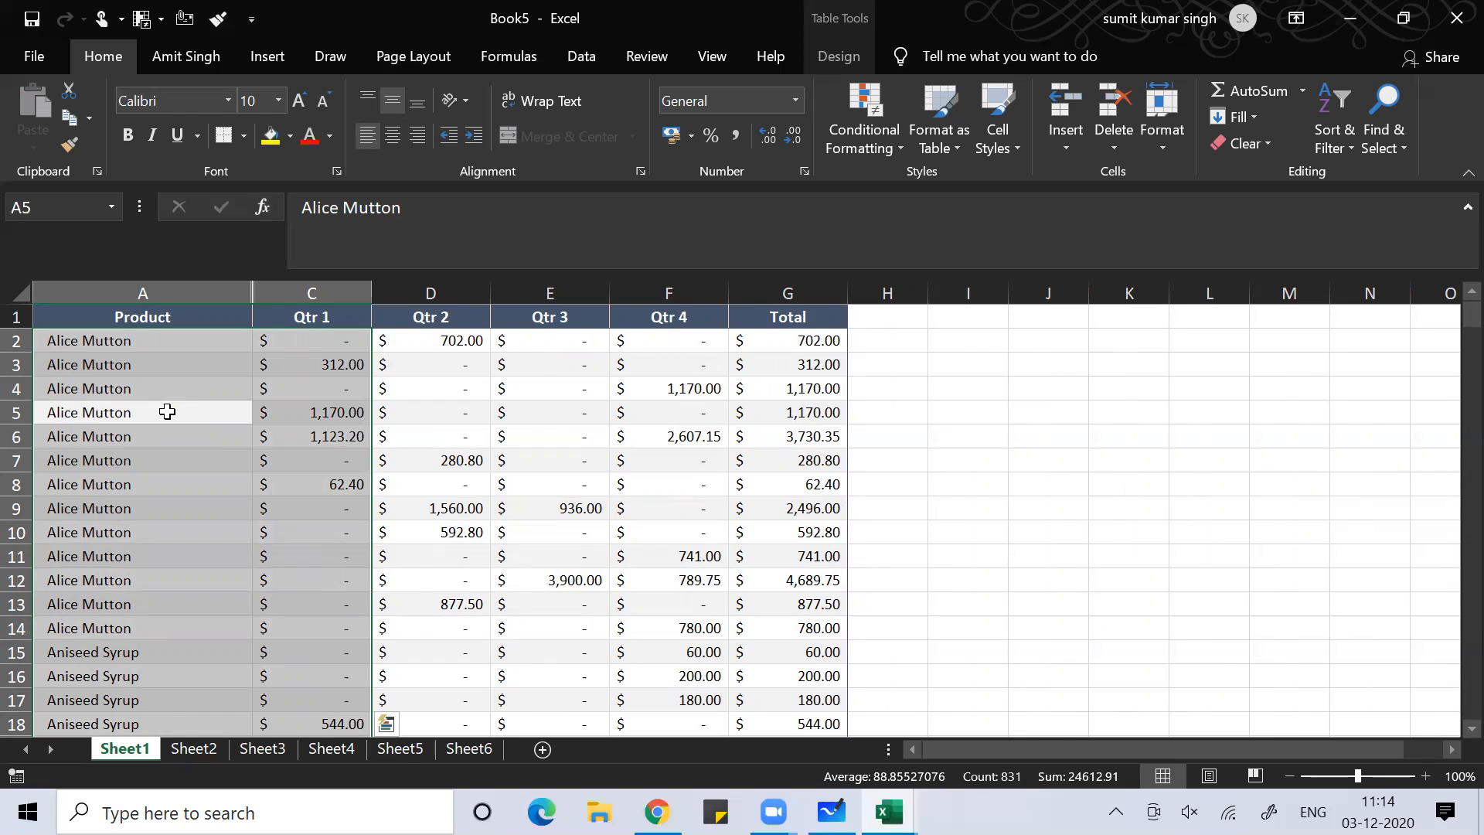
{"action": "right_click", "coordinate": [167, 412]}
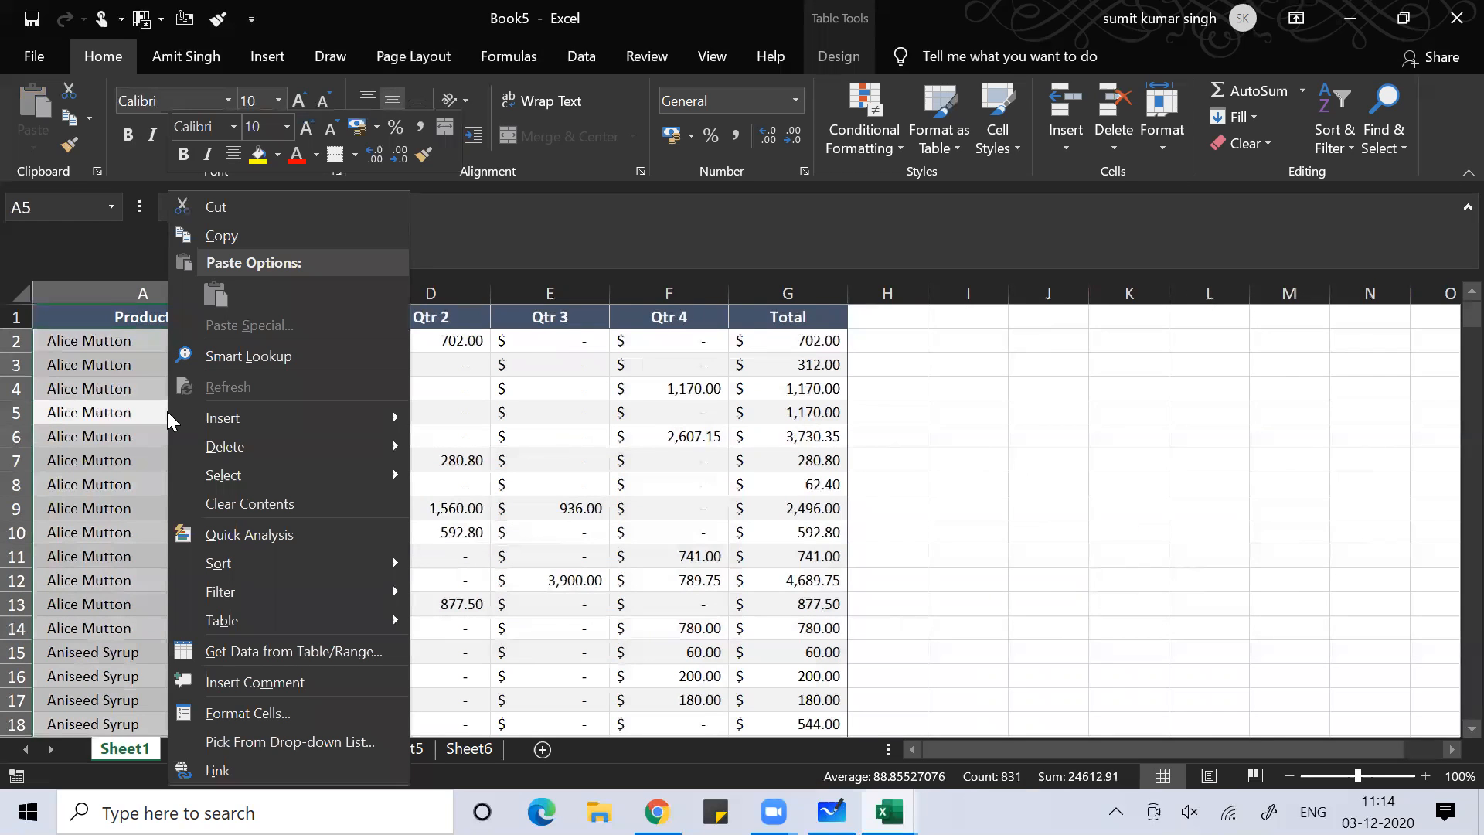
{"action": "key", "text": "Escape"}
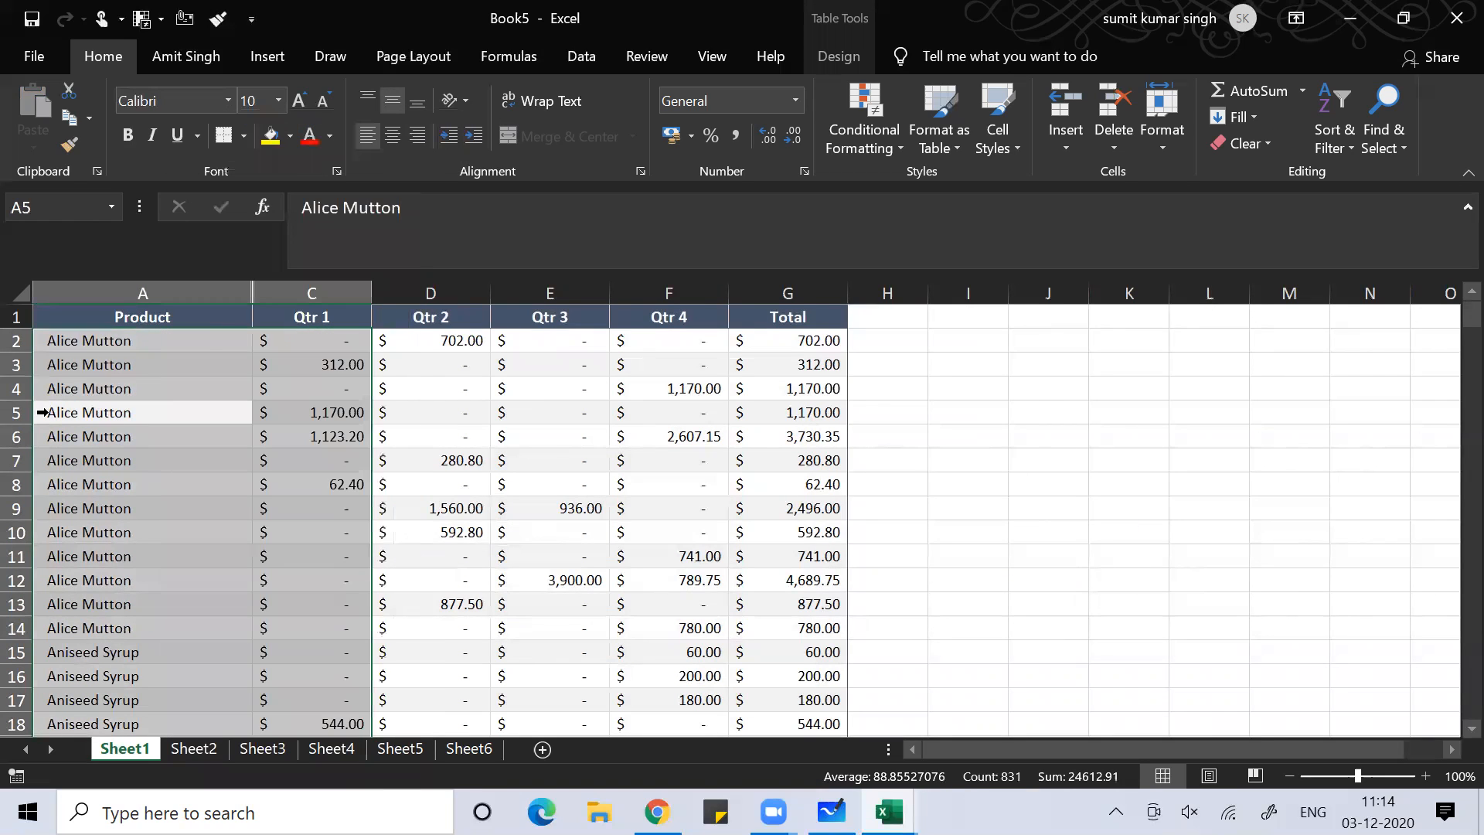
{"action": "right_click", "coordinate": [229, 347]}
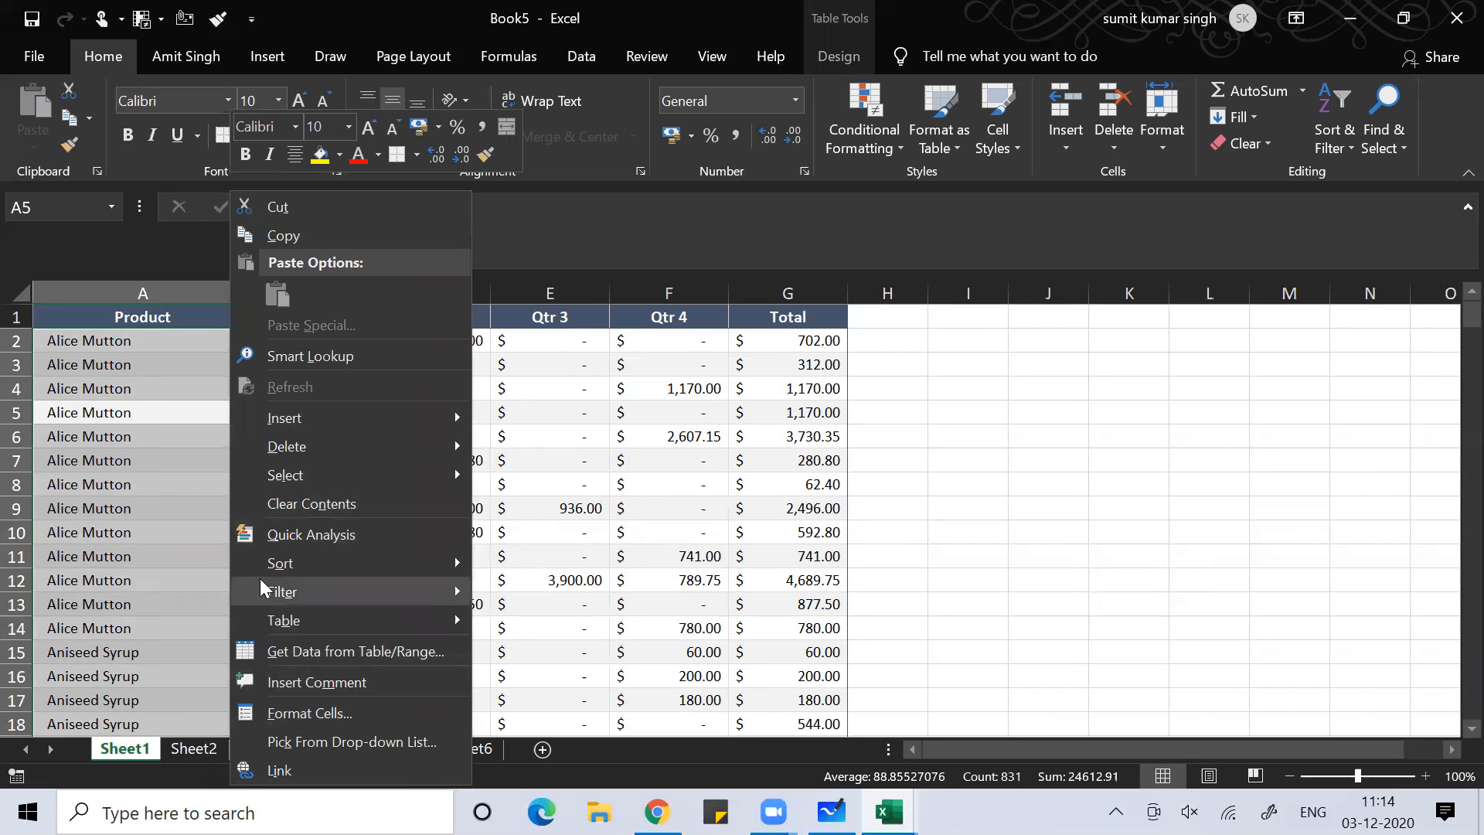
{"action": "key", "text": "Escape"}
{"action": "left_click", "coordinate": [146, 565]}
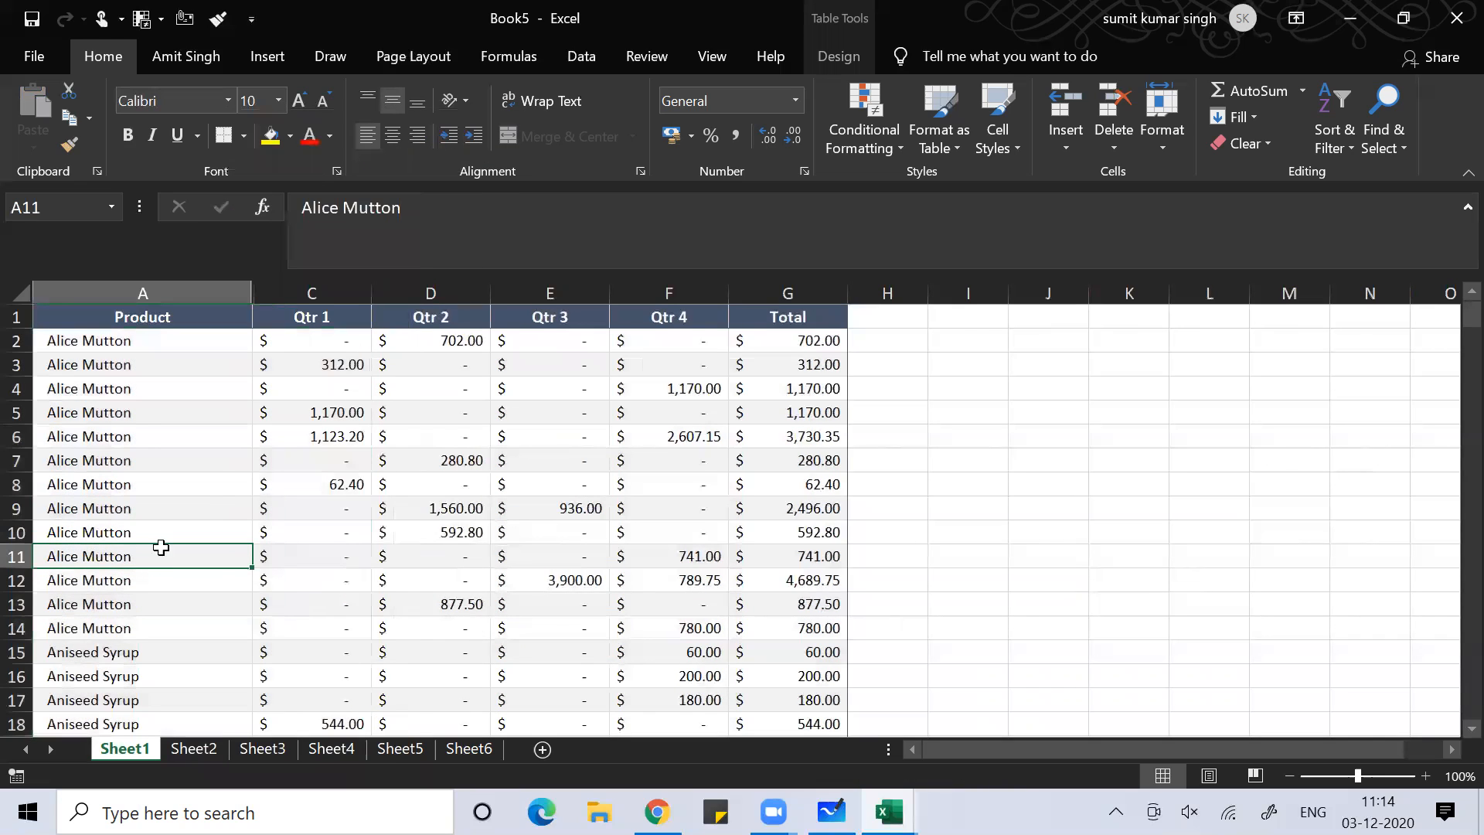
{"action": "left_click", "coordinate": [304, 459]}
{"action": "left_click", "coordinate": [163, 287]}
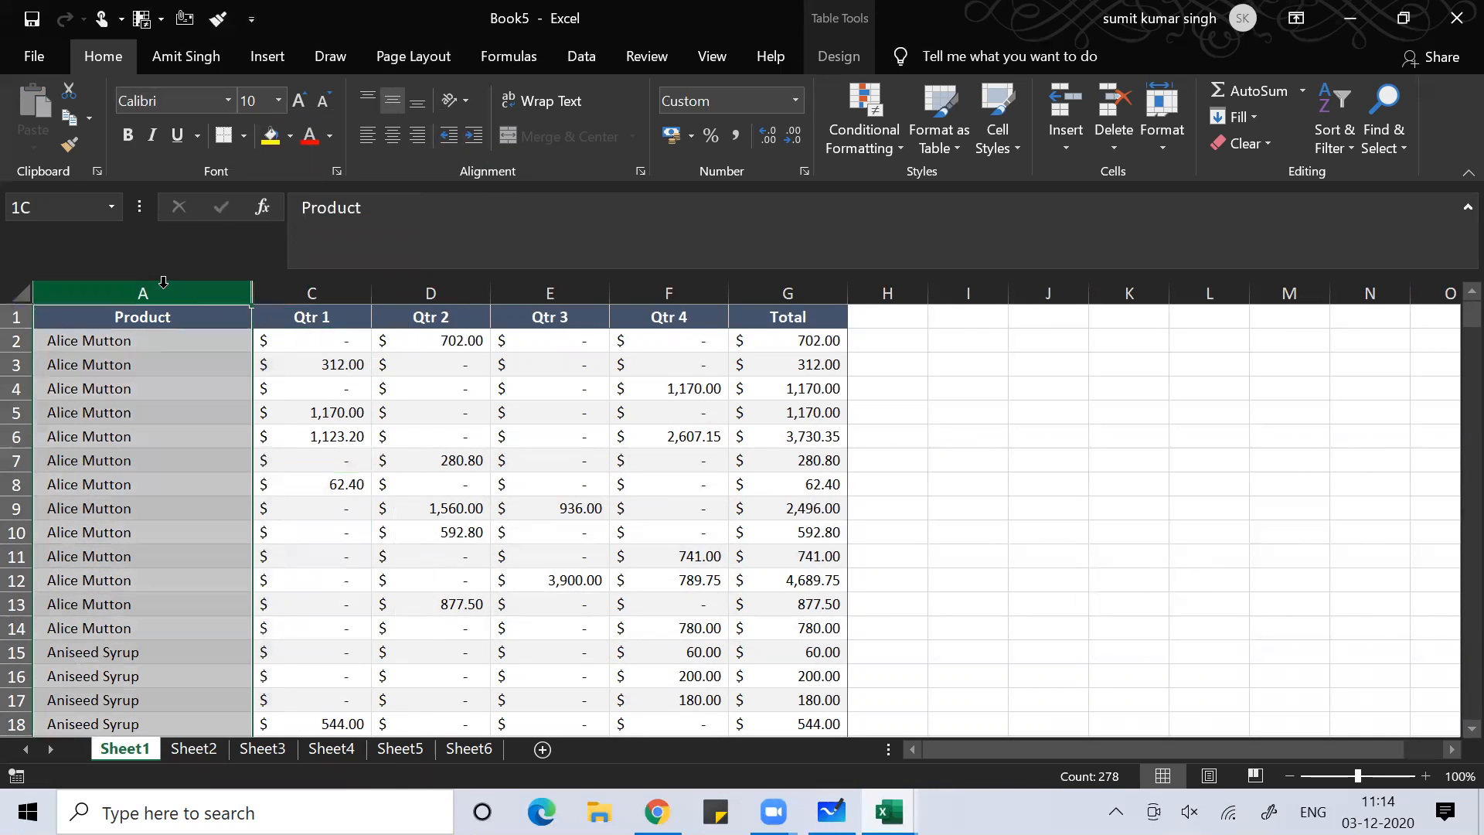
{"action": "left_click_drag", "start_coordinate": [163, 283], "coordinate": [282, 292]}
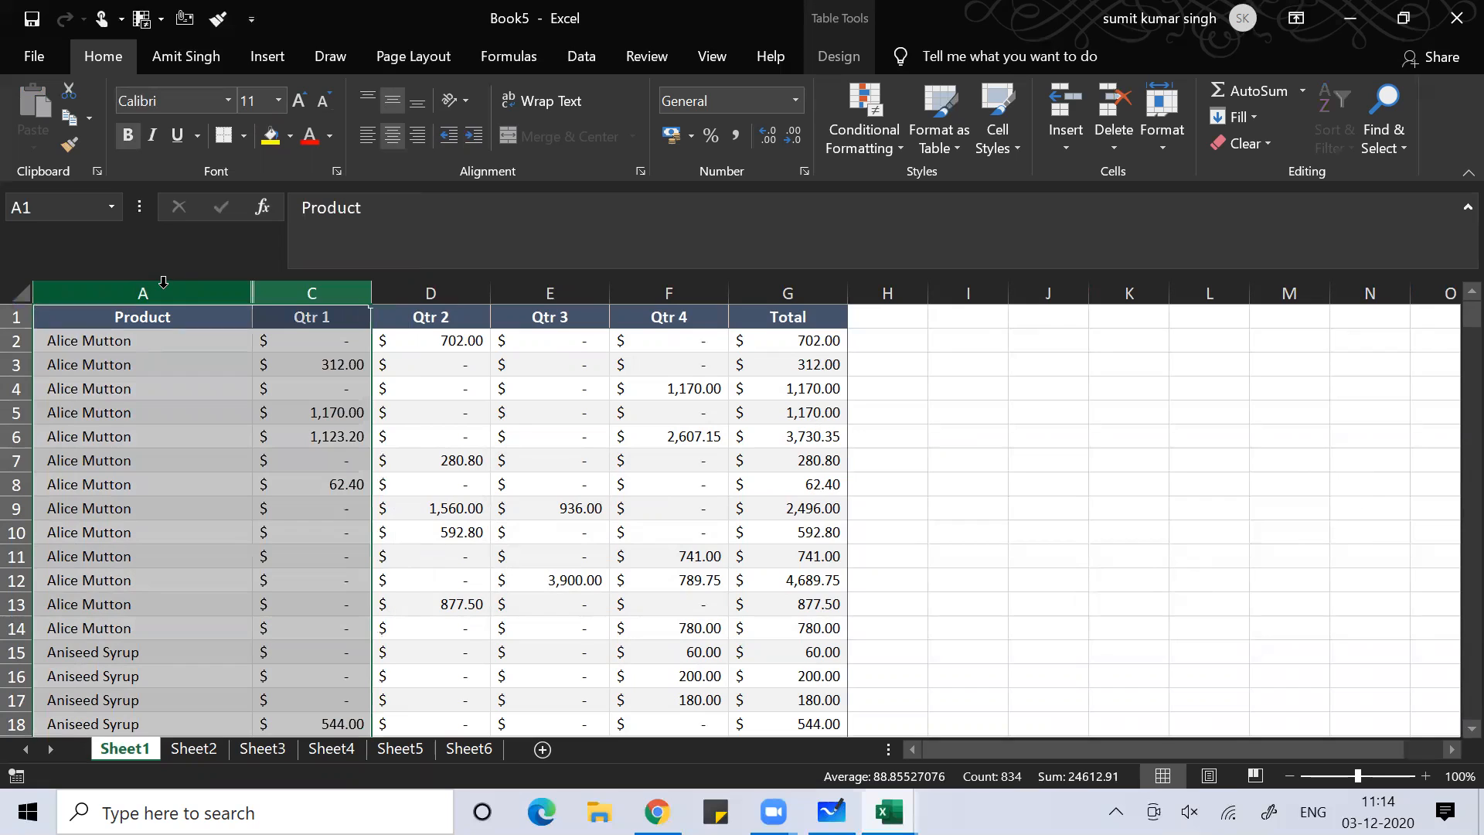
{"action": "right_click", "coordinate": [257, 301]}
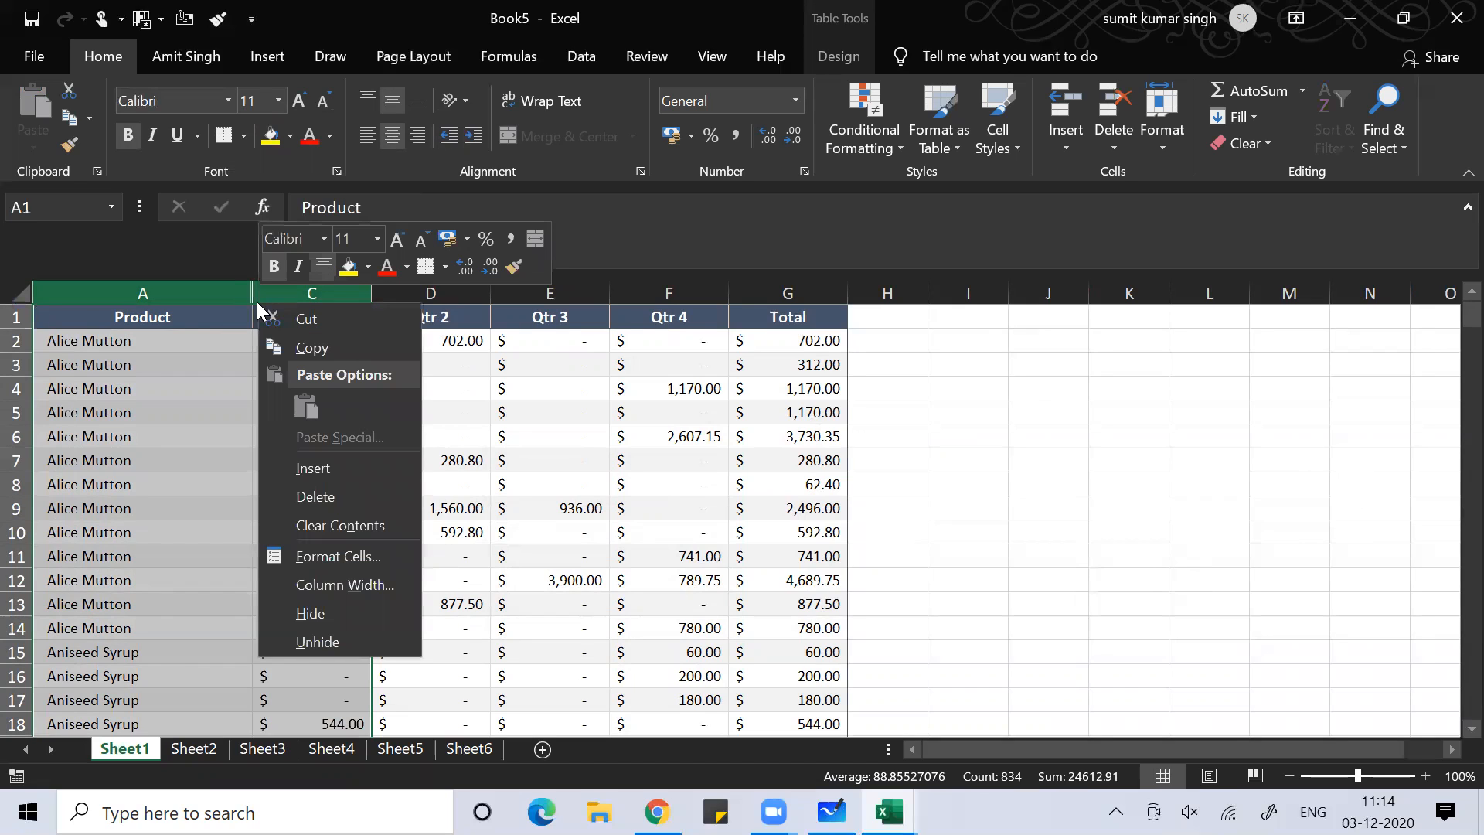
{"action": "left_click", "coordinate": [326, 643]}
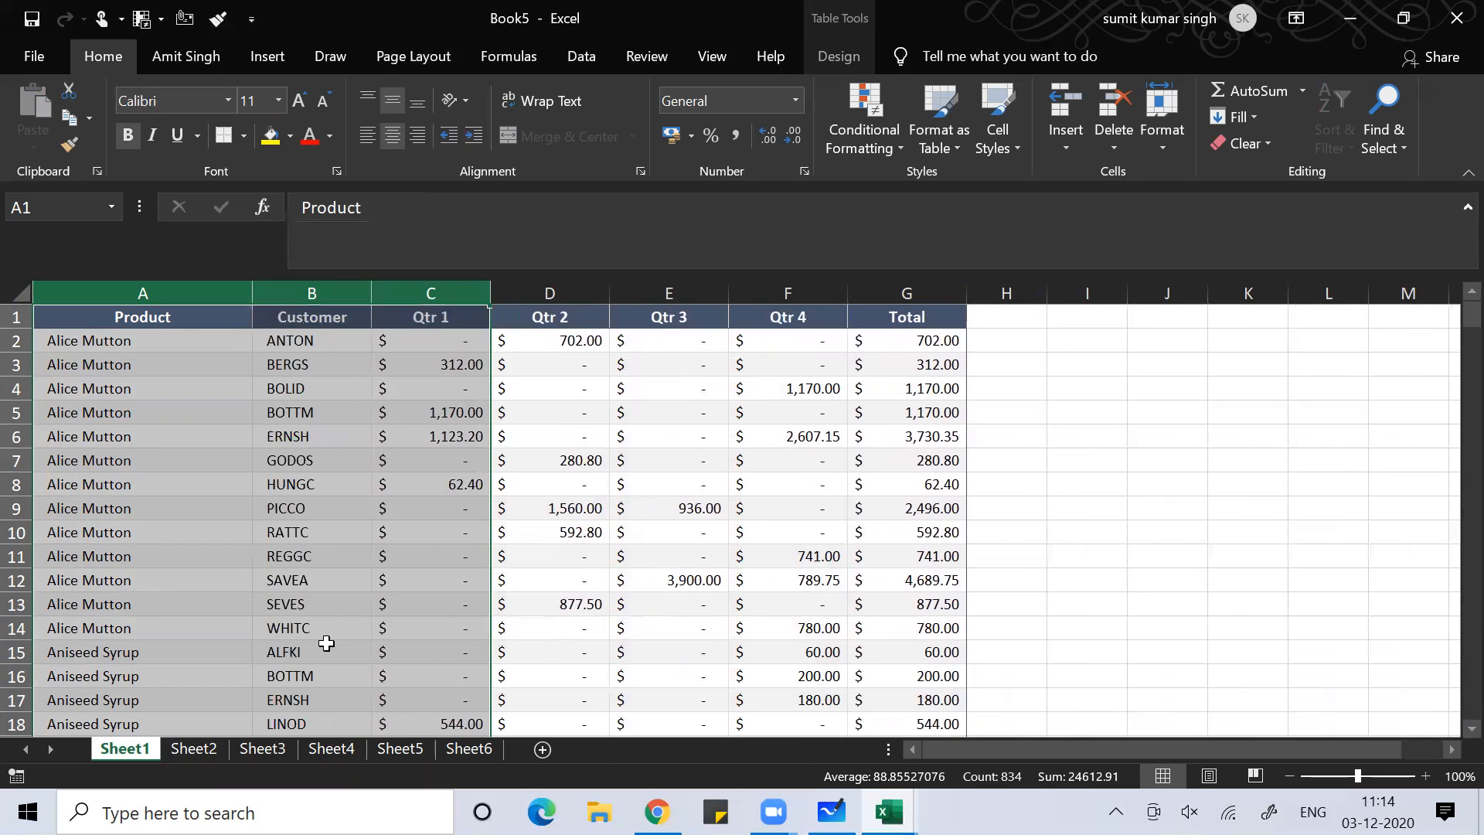
{"action": "left_click", "coordinate": [265, 560]}
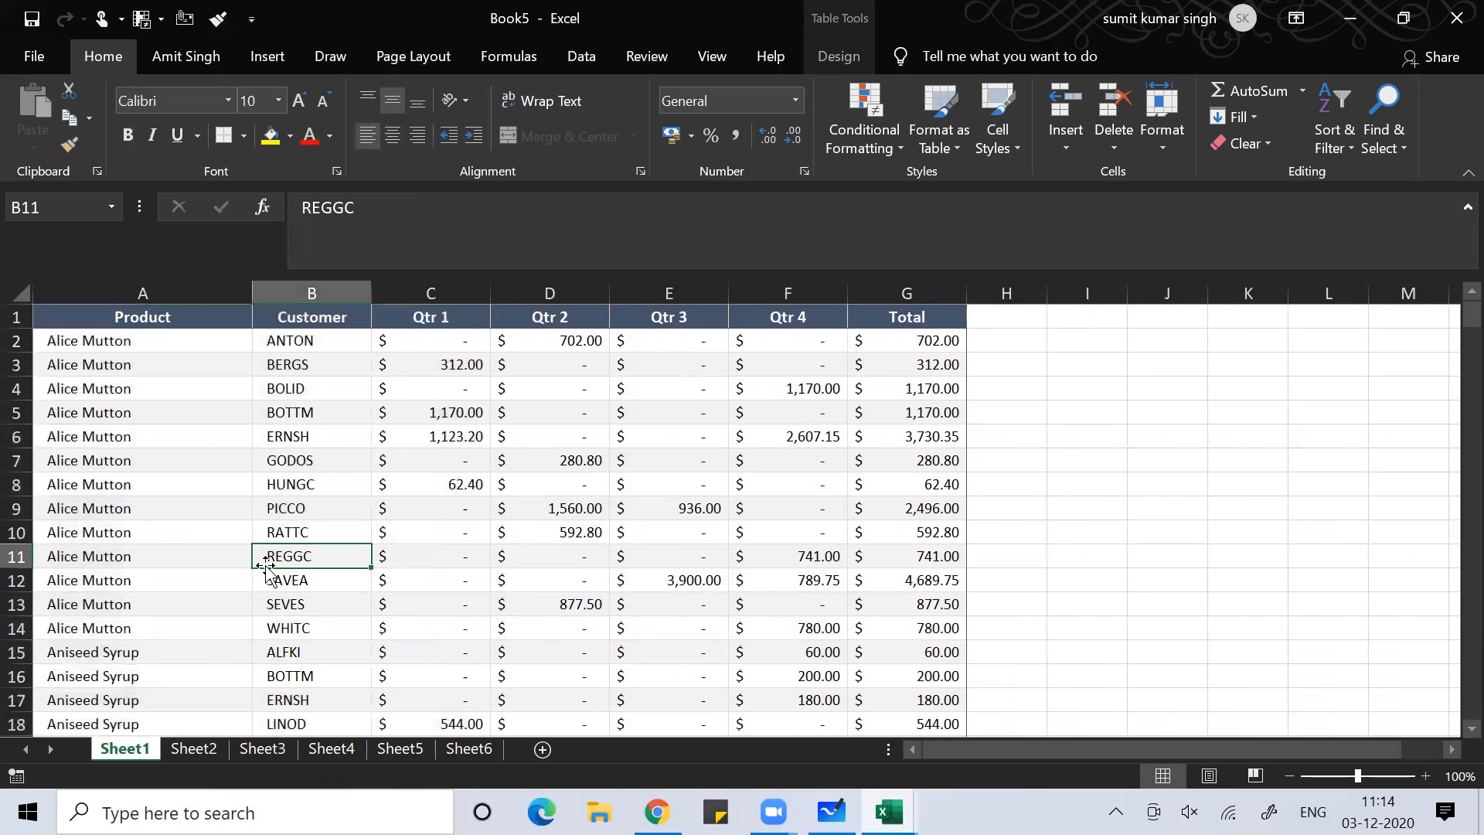
{"action": "left_click", "coordinate": [173, 514]}
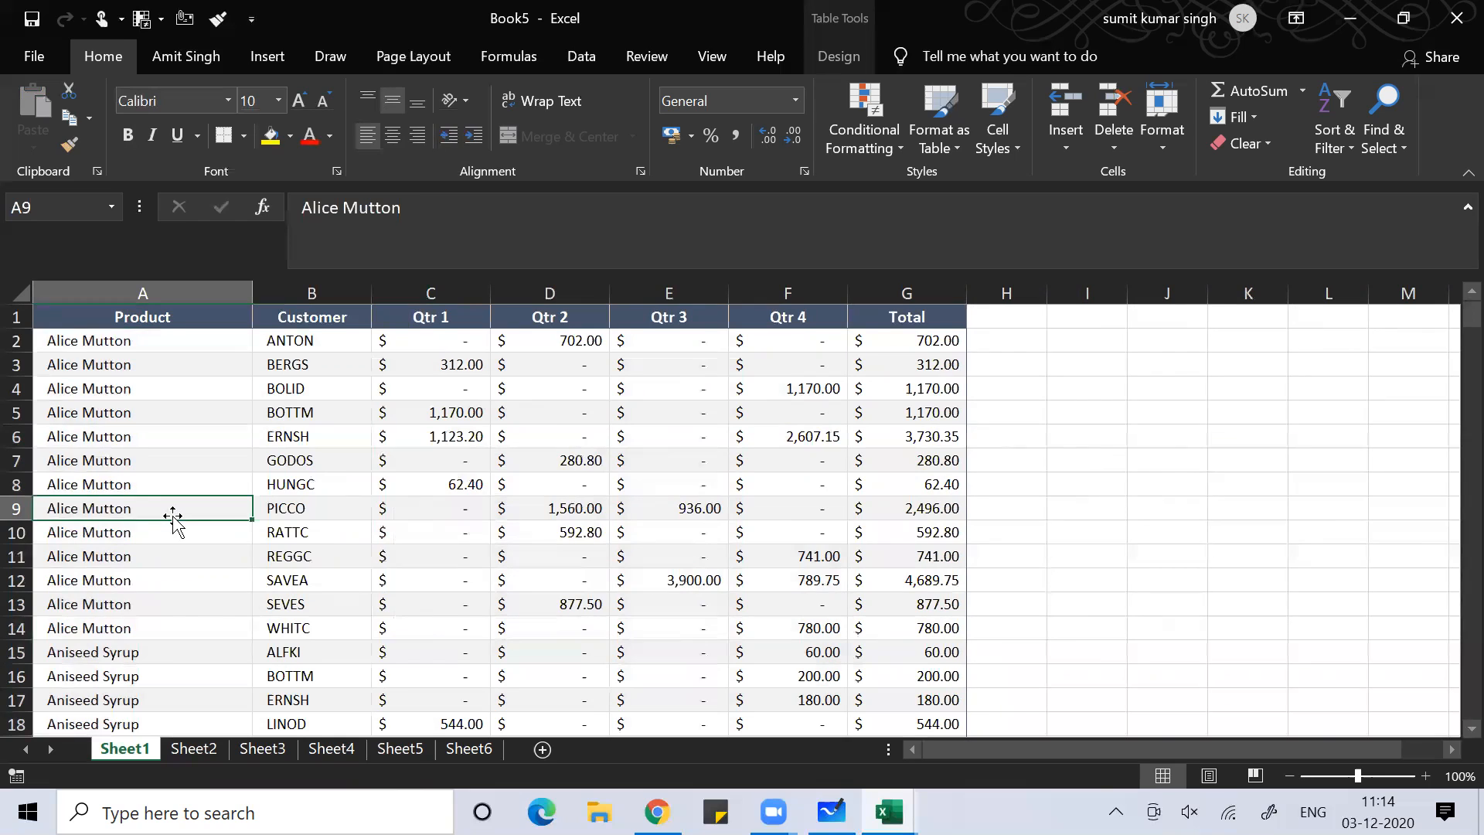
Insert an empty row 7 between the ERNSH and GODOS rows of the sales table
{"action": "key", "text": "ctrl+space"}
{"action": "left_click", "coordinate": [340, 507]}
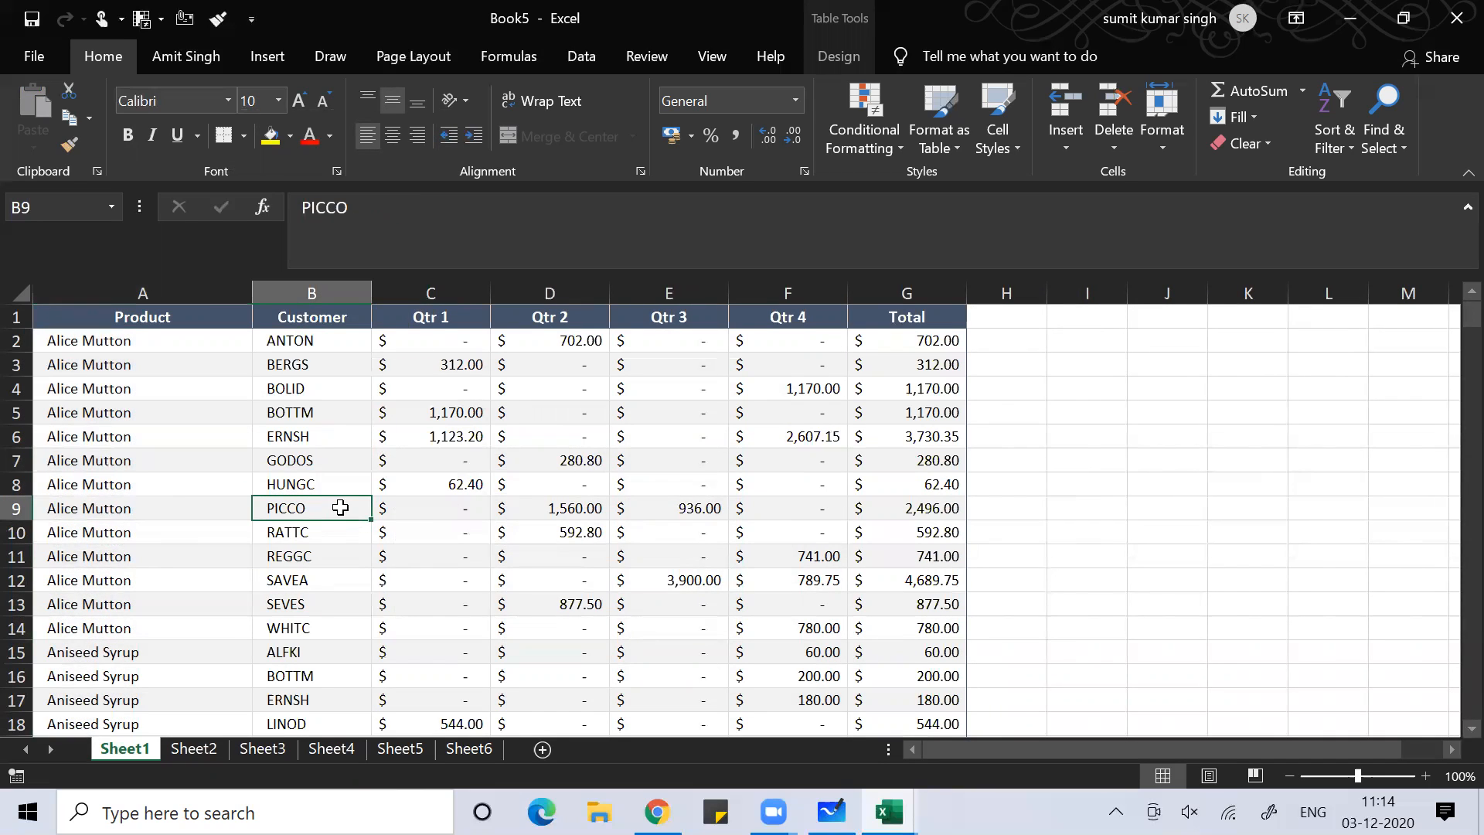
{"action": "key", "text": "shift+space"}
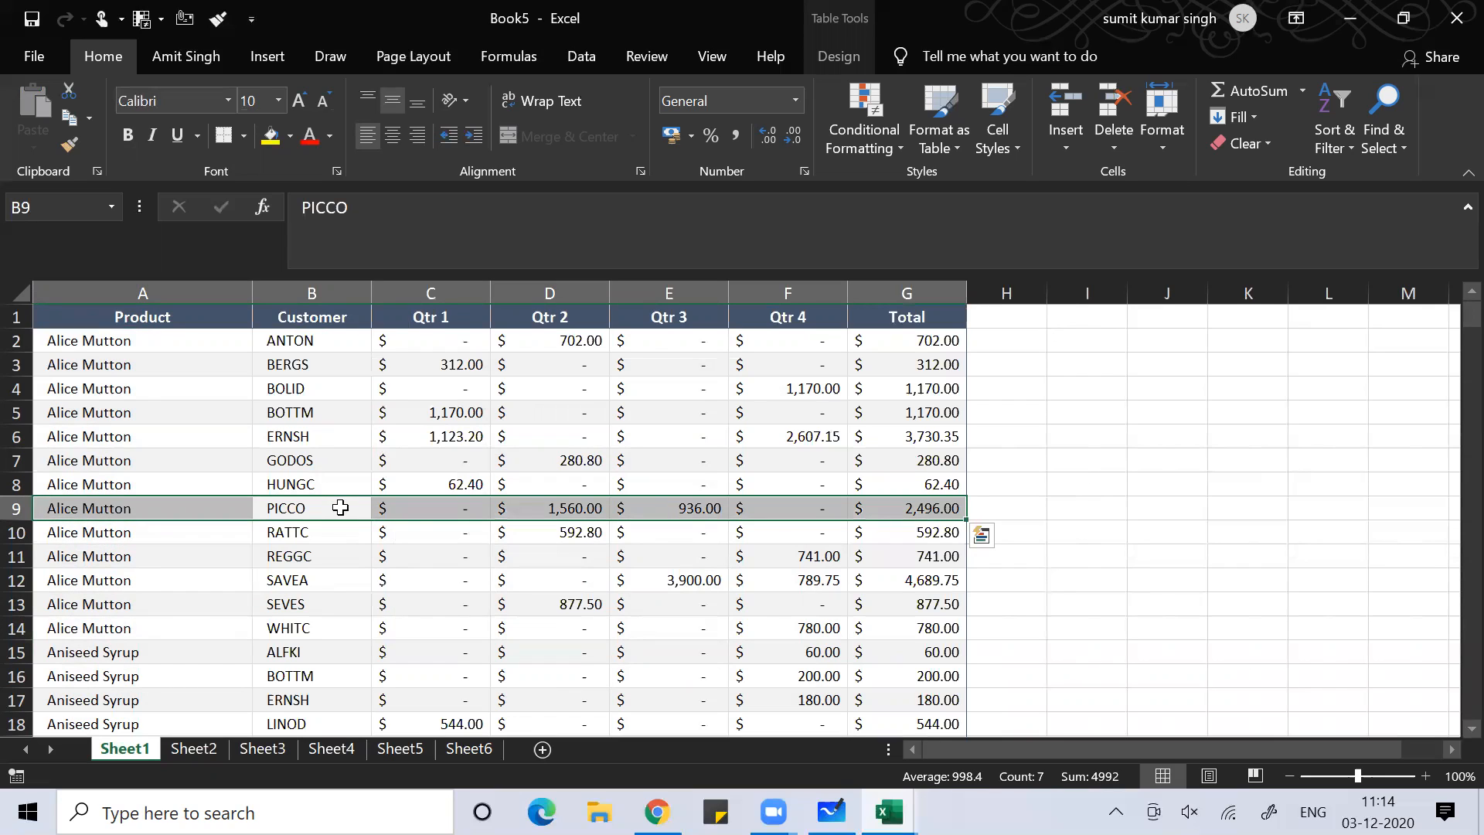
{"action": "left_click", "coordinate": [1187, 451]}
{"action": "key", "text": "shift+space"}
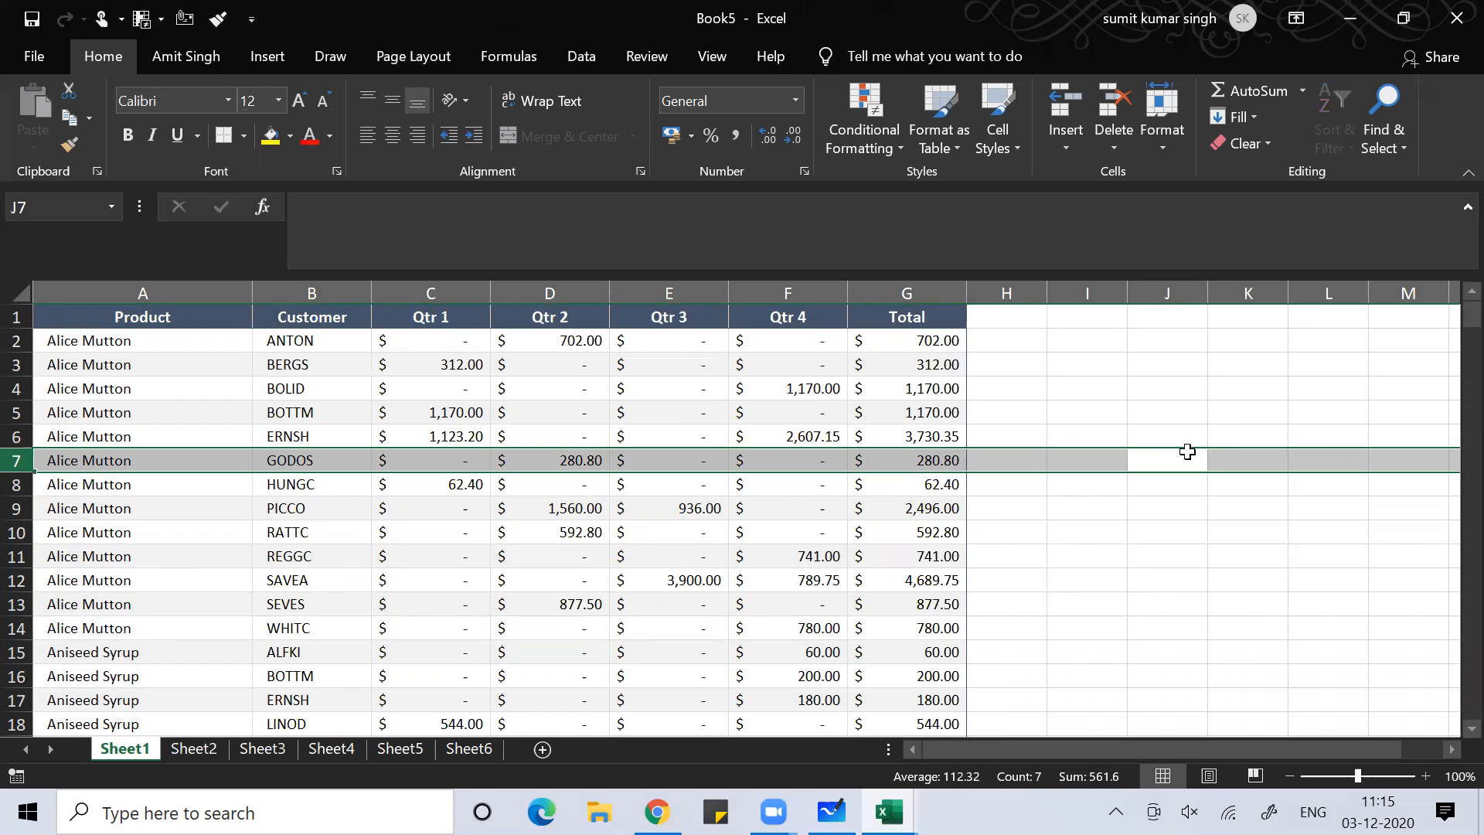
{"action": "key", "text": "ctrl+shift+plus"}
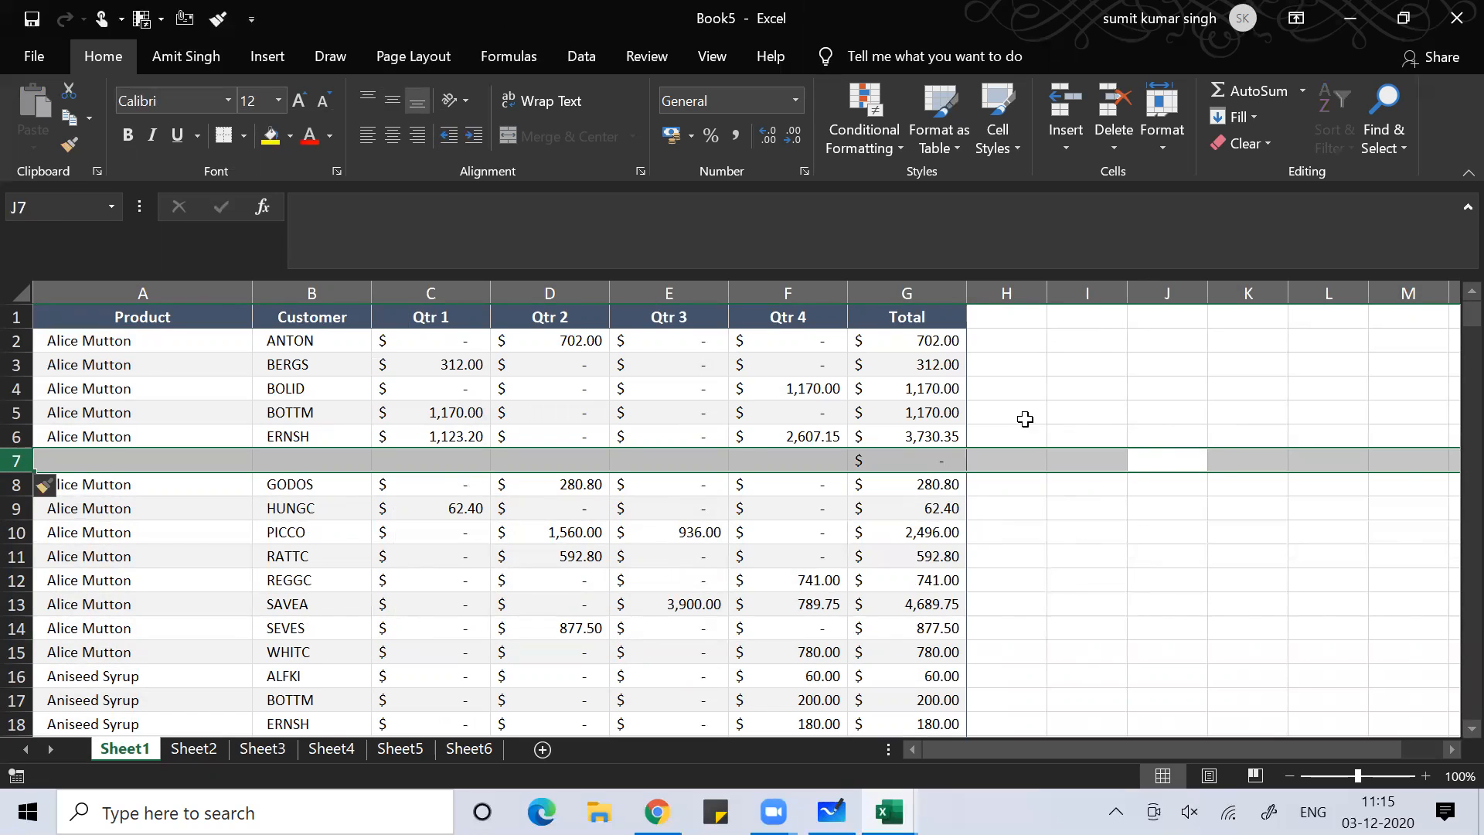
{"action": "left_click", "coordinate": [907, 293]}
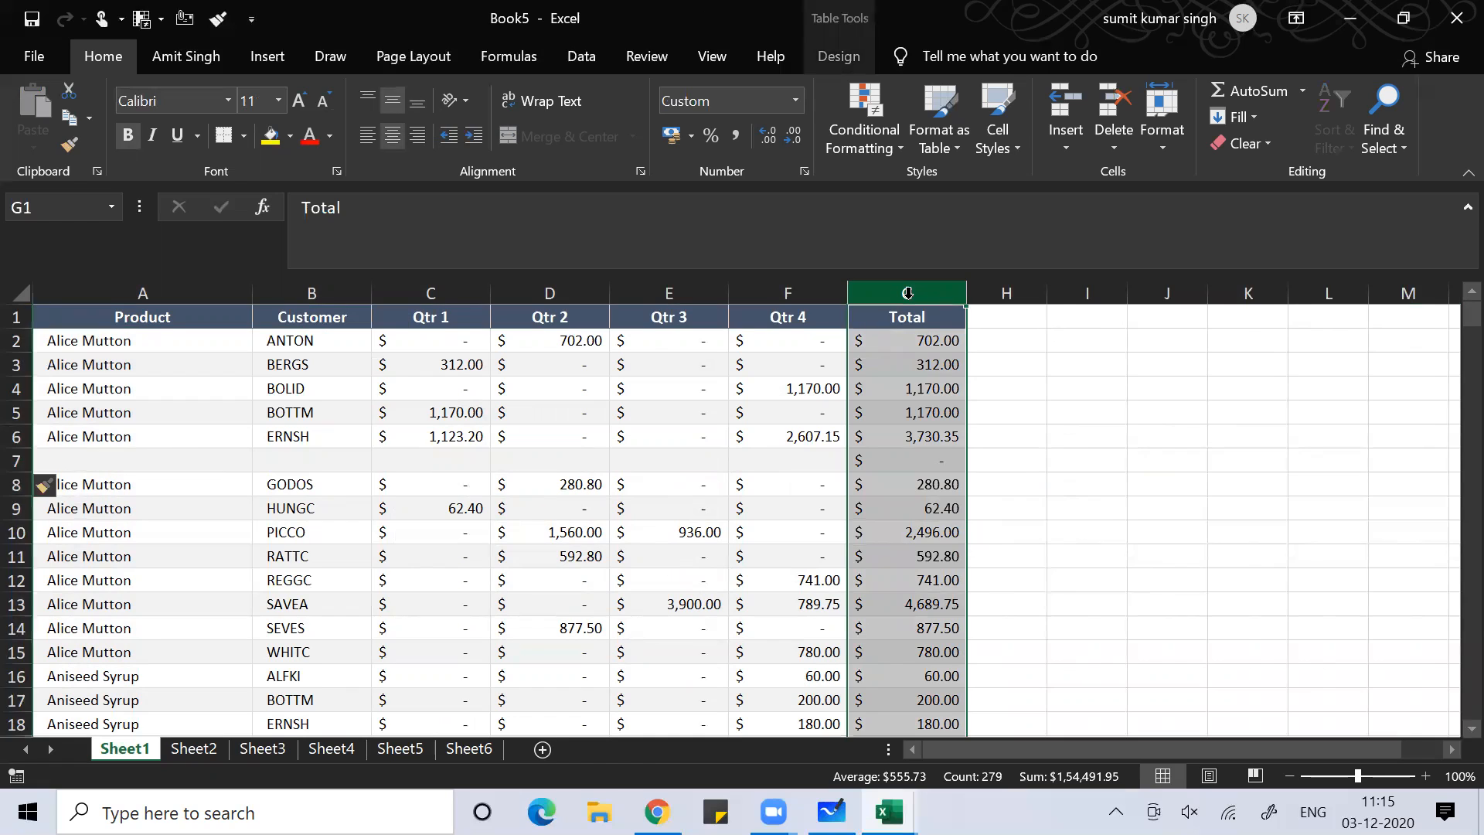
Insert an empty Qtr 42 column before the Total column, then switch to Book3
{"action": "key", "text": "ctrl+shift+plus"}
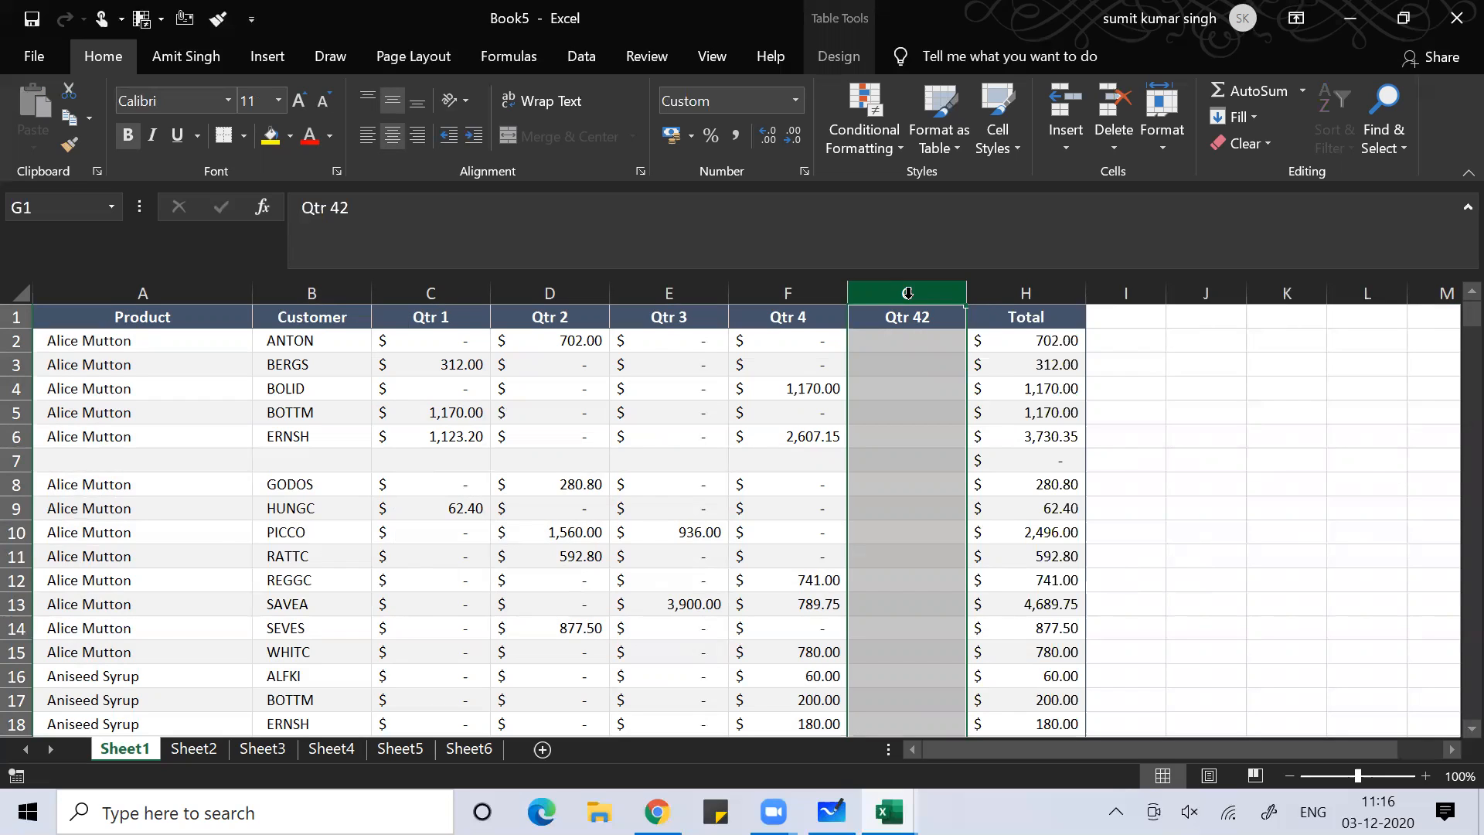
{"action": "left_click", "coordinate": [680, 435]}
{"action": "key", "text": "alt+Tab"}
{"action": "key", "text": "alt+Tab"}
{"action": "key", "text": "alt+Tab"}
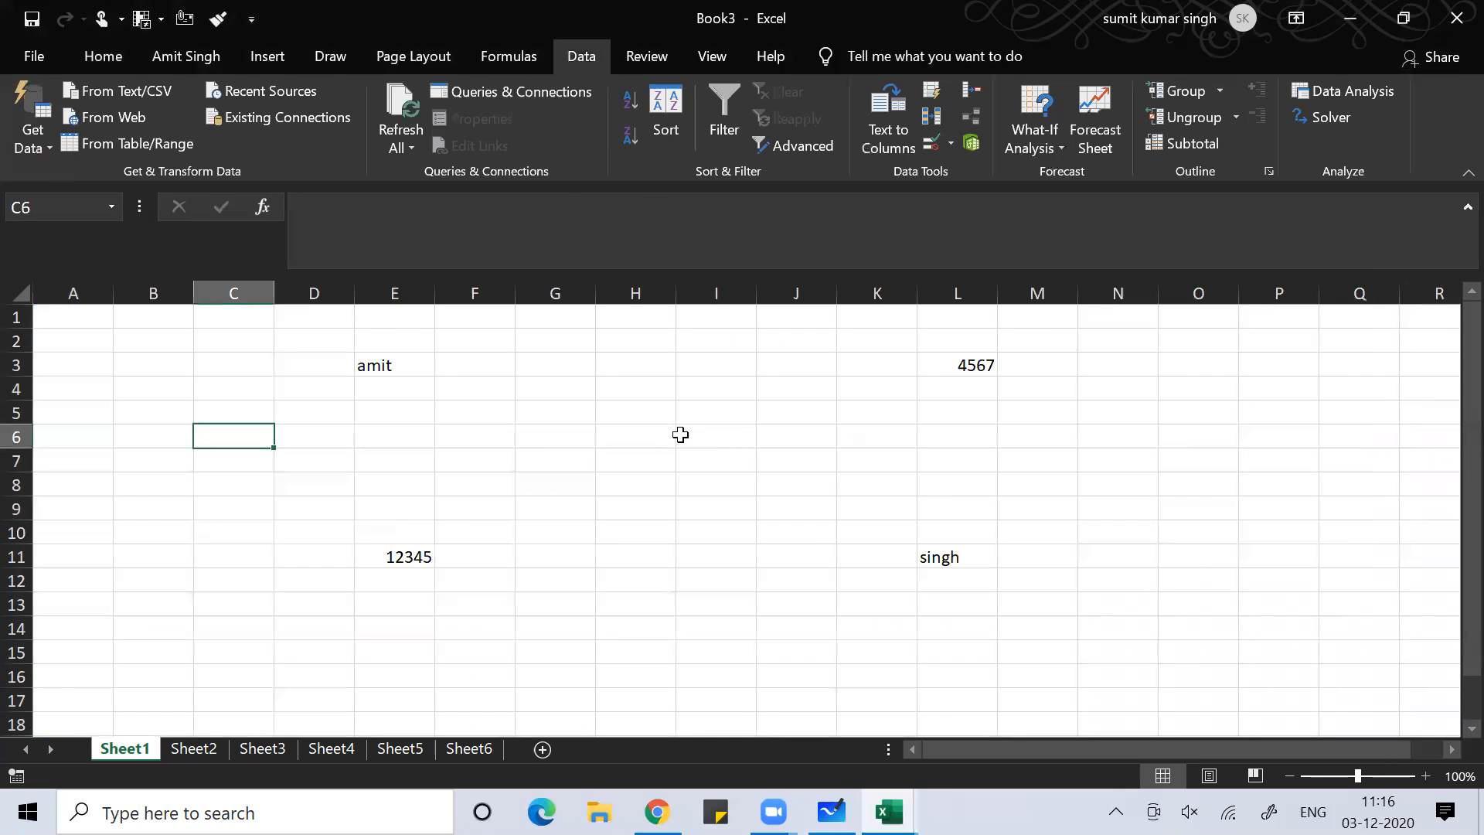
Enter today's date as a fixed value in B4 and as =TODAY() in B5
{"action": "left_click", "coordinate": [176, 490]}
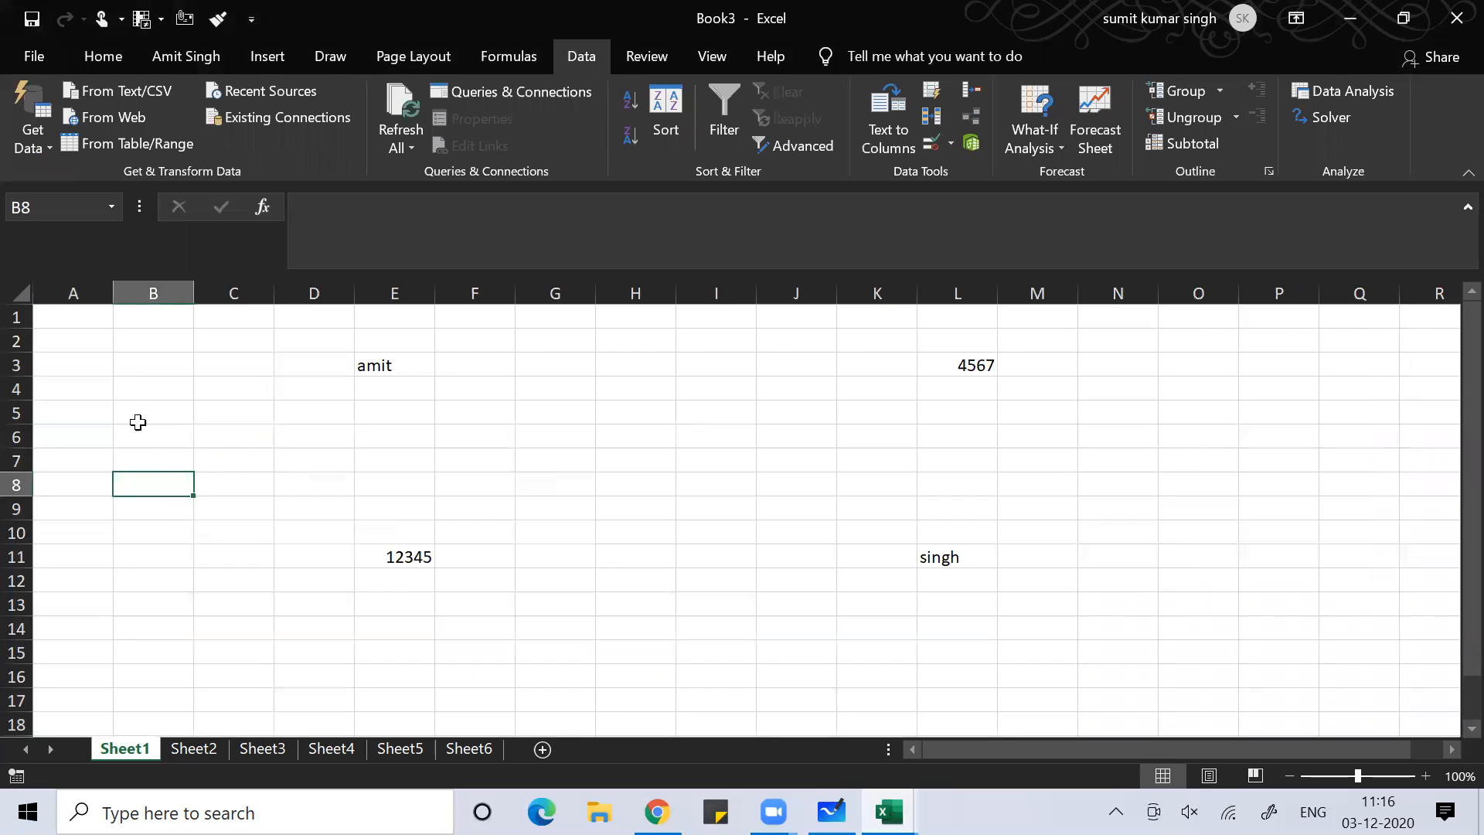
{"action": "left_click", "coordinate": [135, 387]}
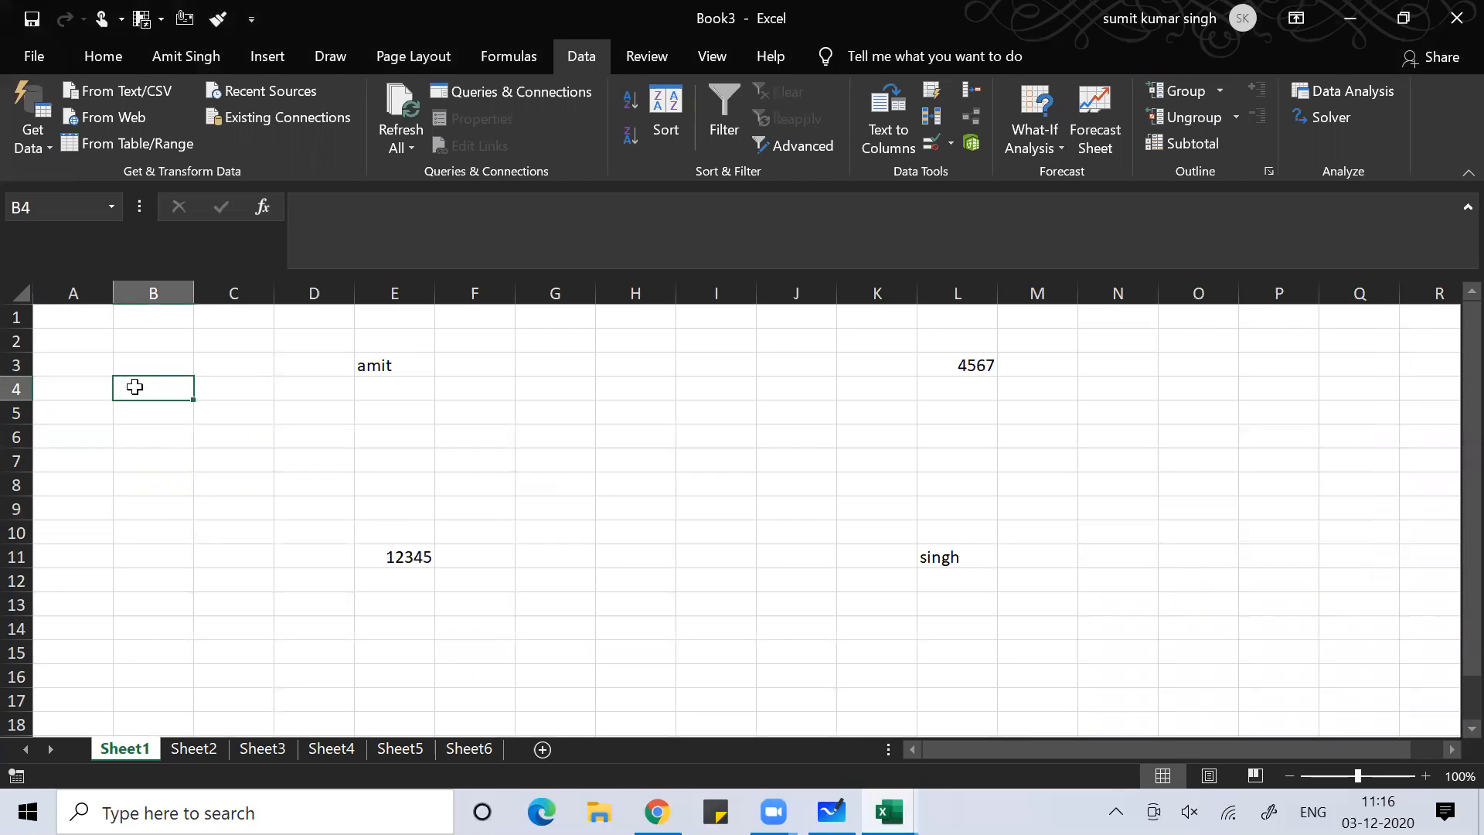
{"action": "key", "text": "ctrl+semicolon"}
{"action": "key", "text": "Return"}
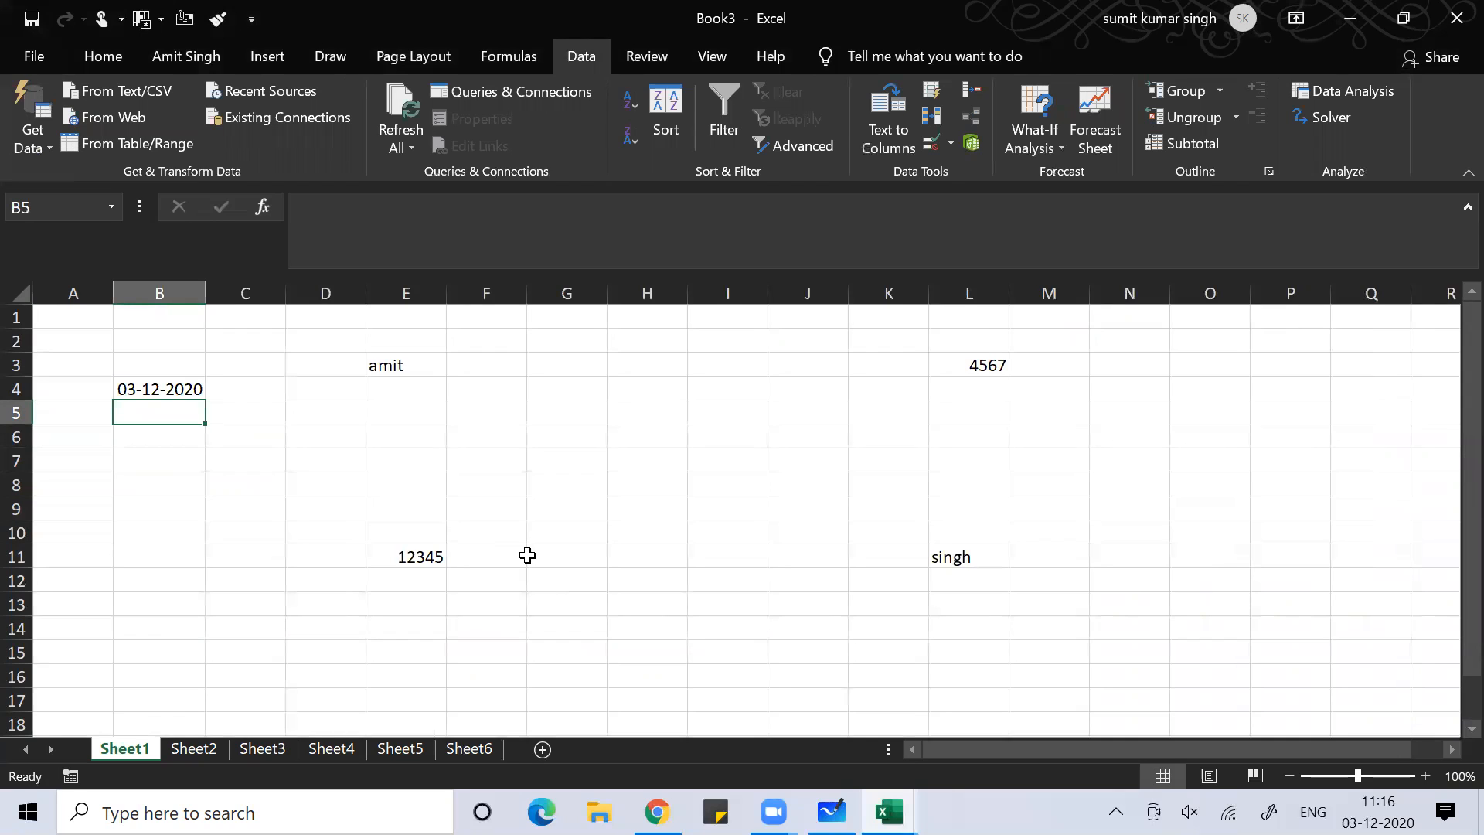
{"action": "type", "text": "="}
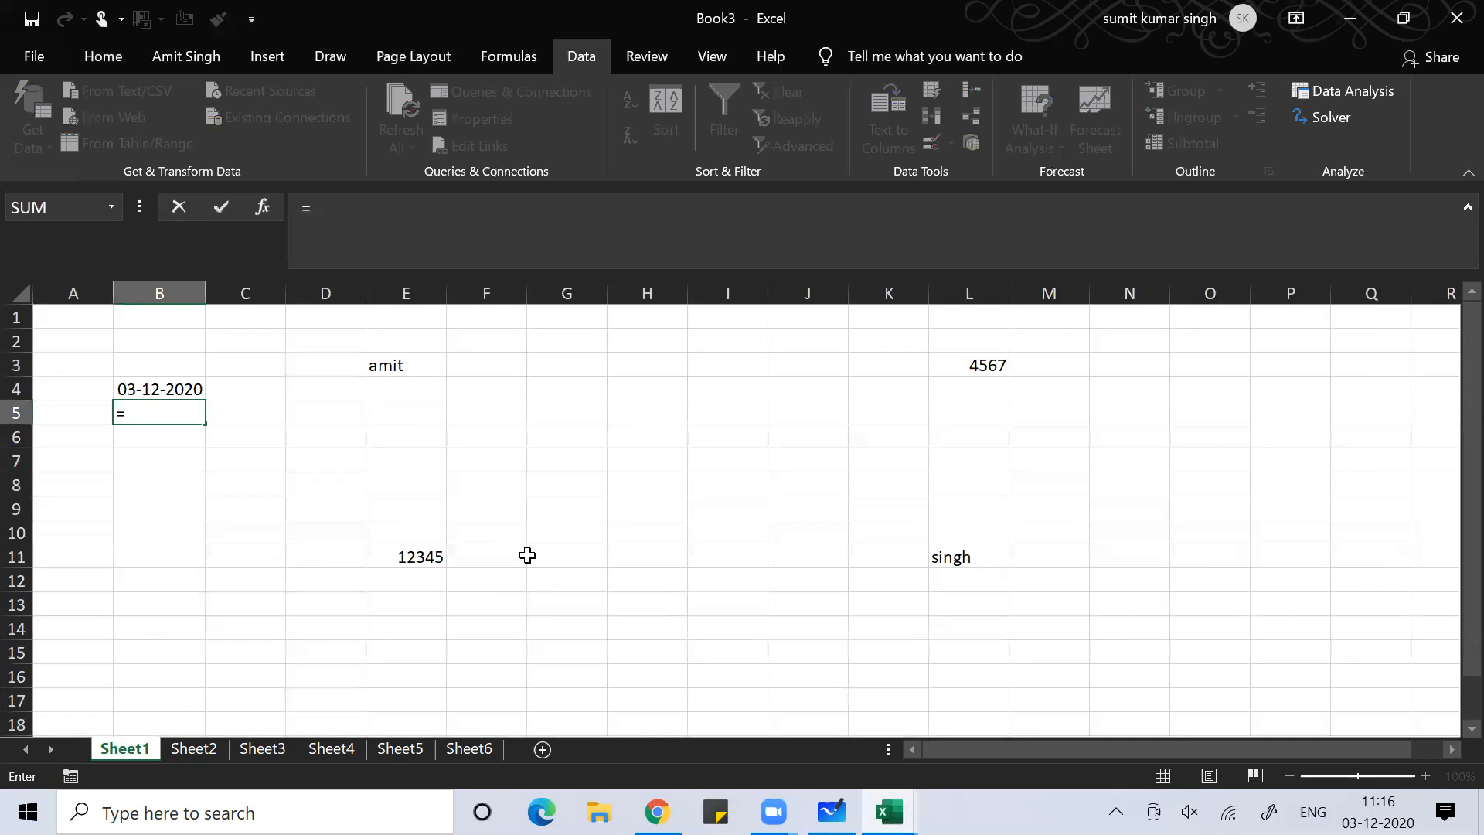
{"action": "type", "text": "tio"}
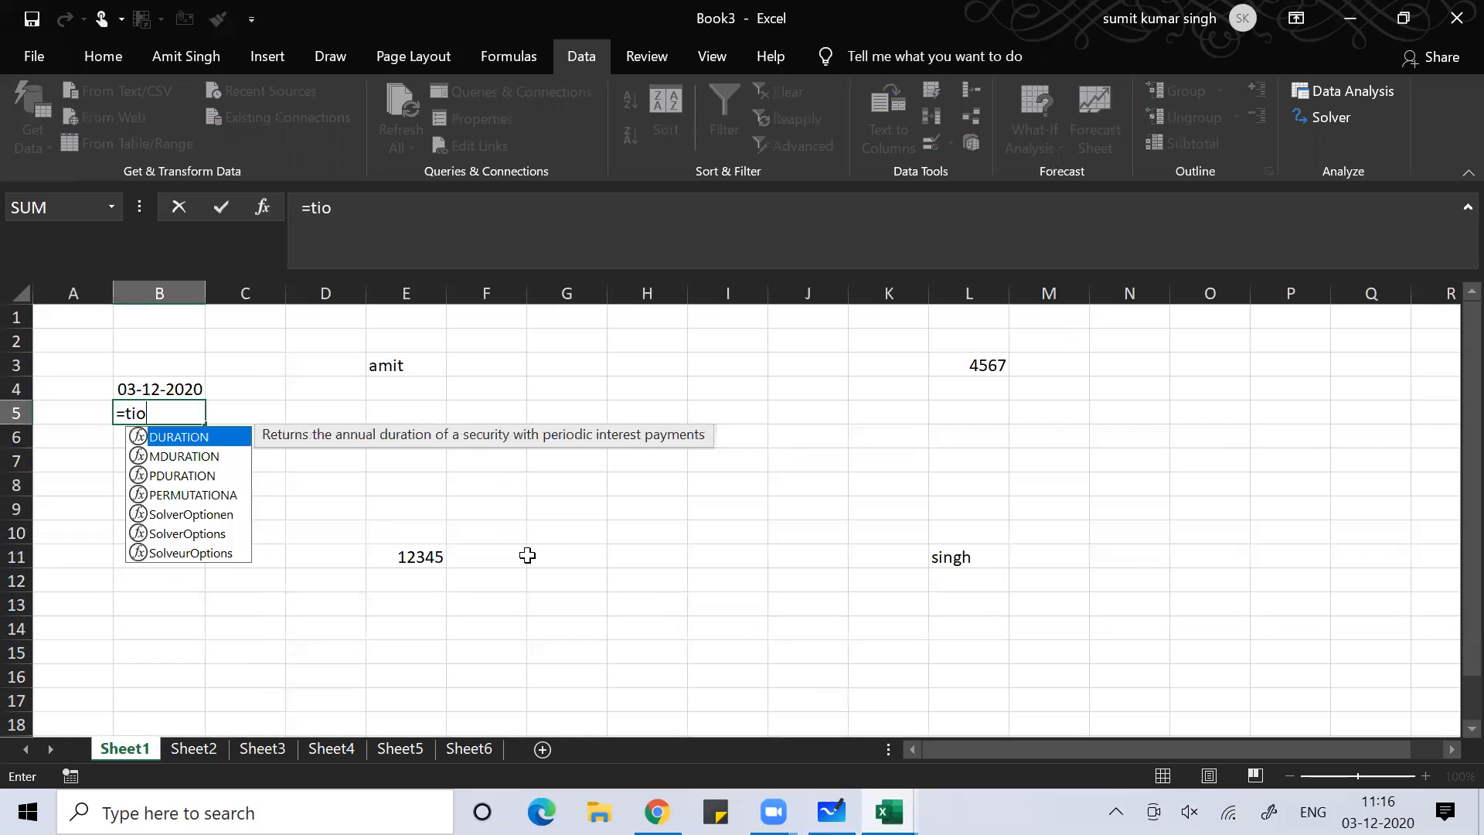
{"action": "key", "text": "BackSpace"}
{"action": "key", "text": "BackSpace"}
{"action": "type", "text": "oda"}
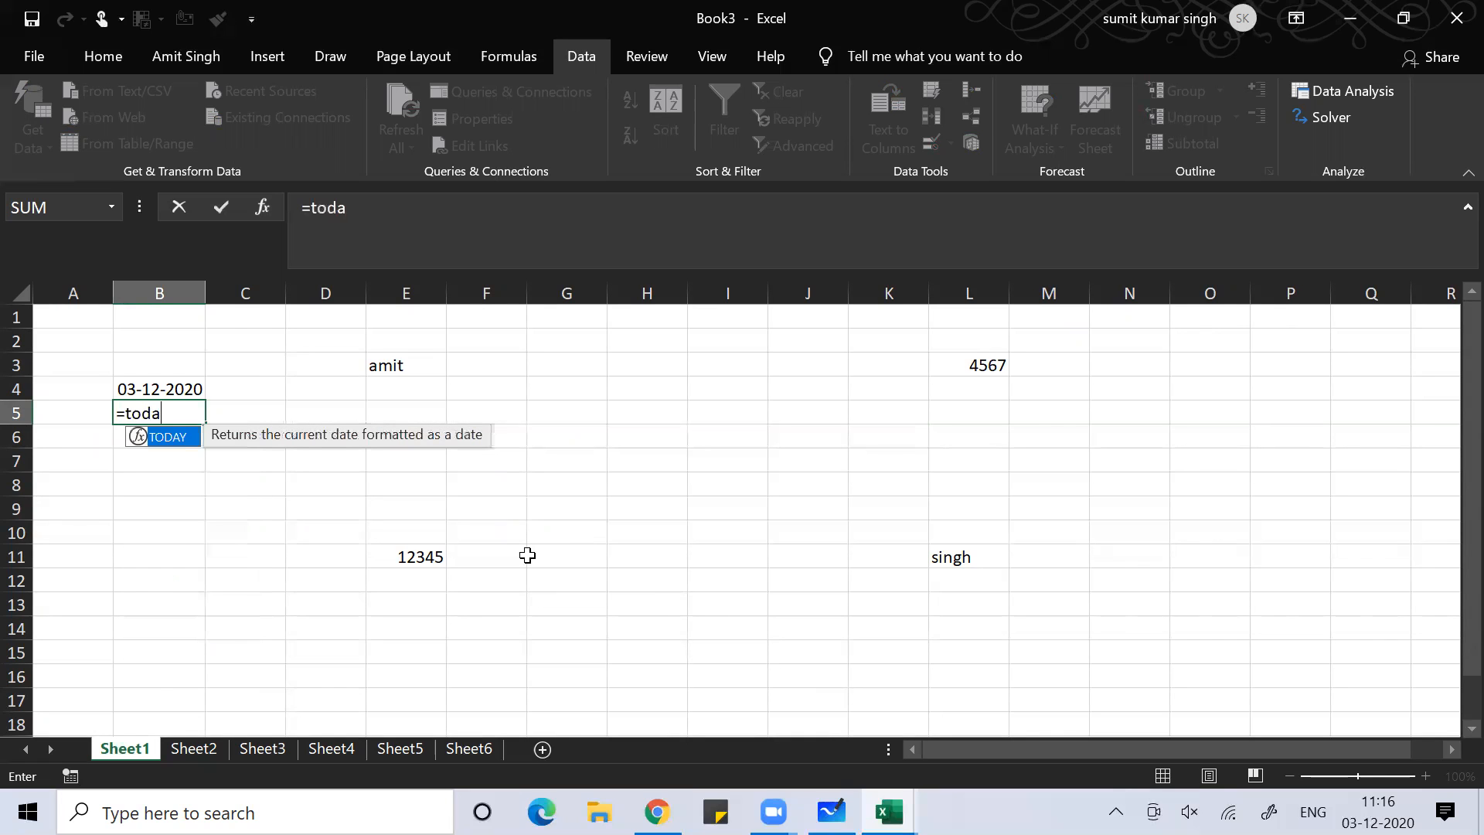
{"action": "type", "text": "y()"}
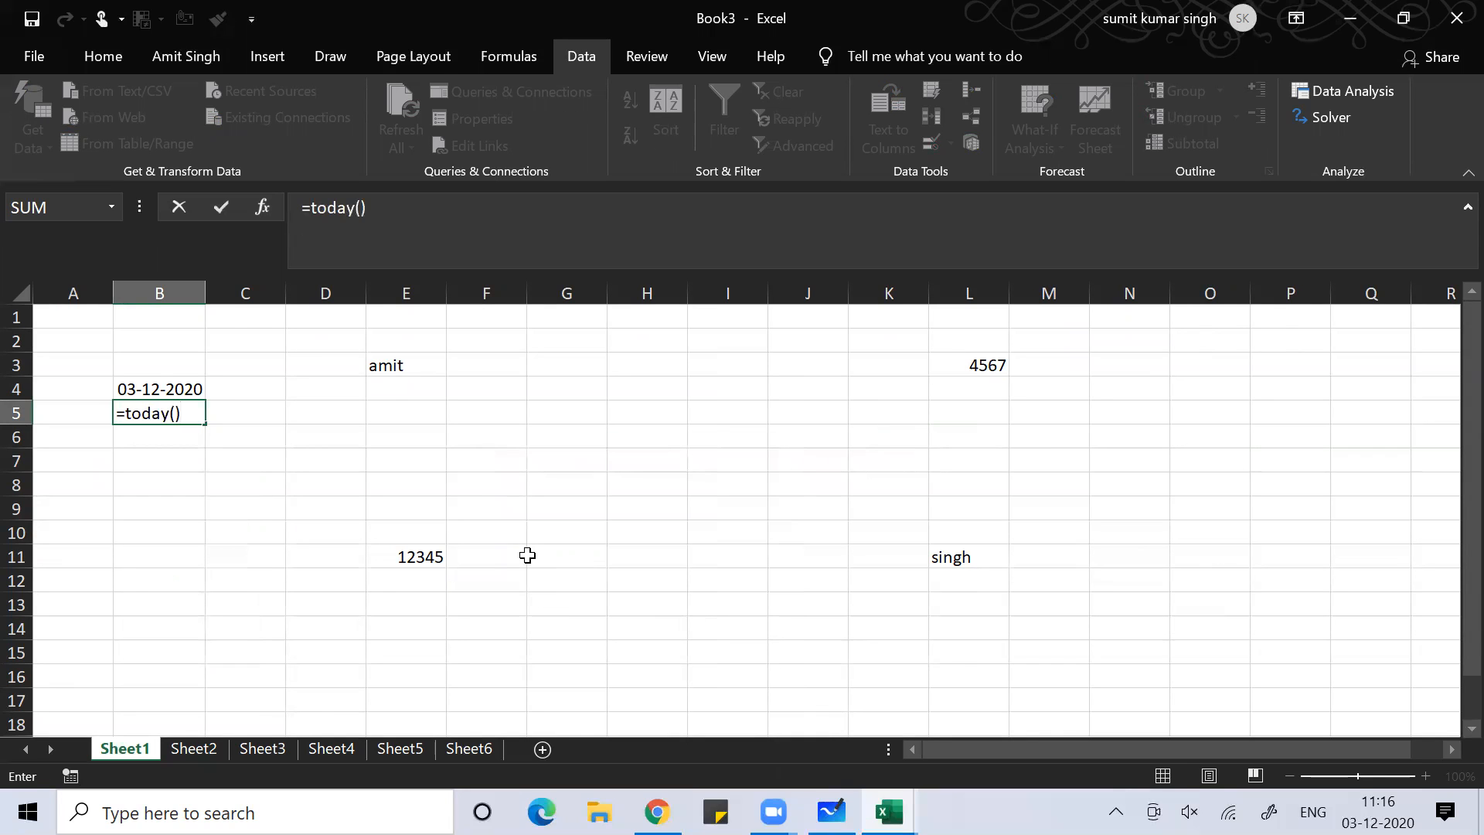
{"action": "key", "text": "Return"}
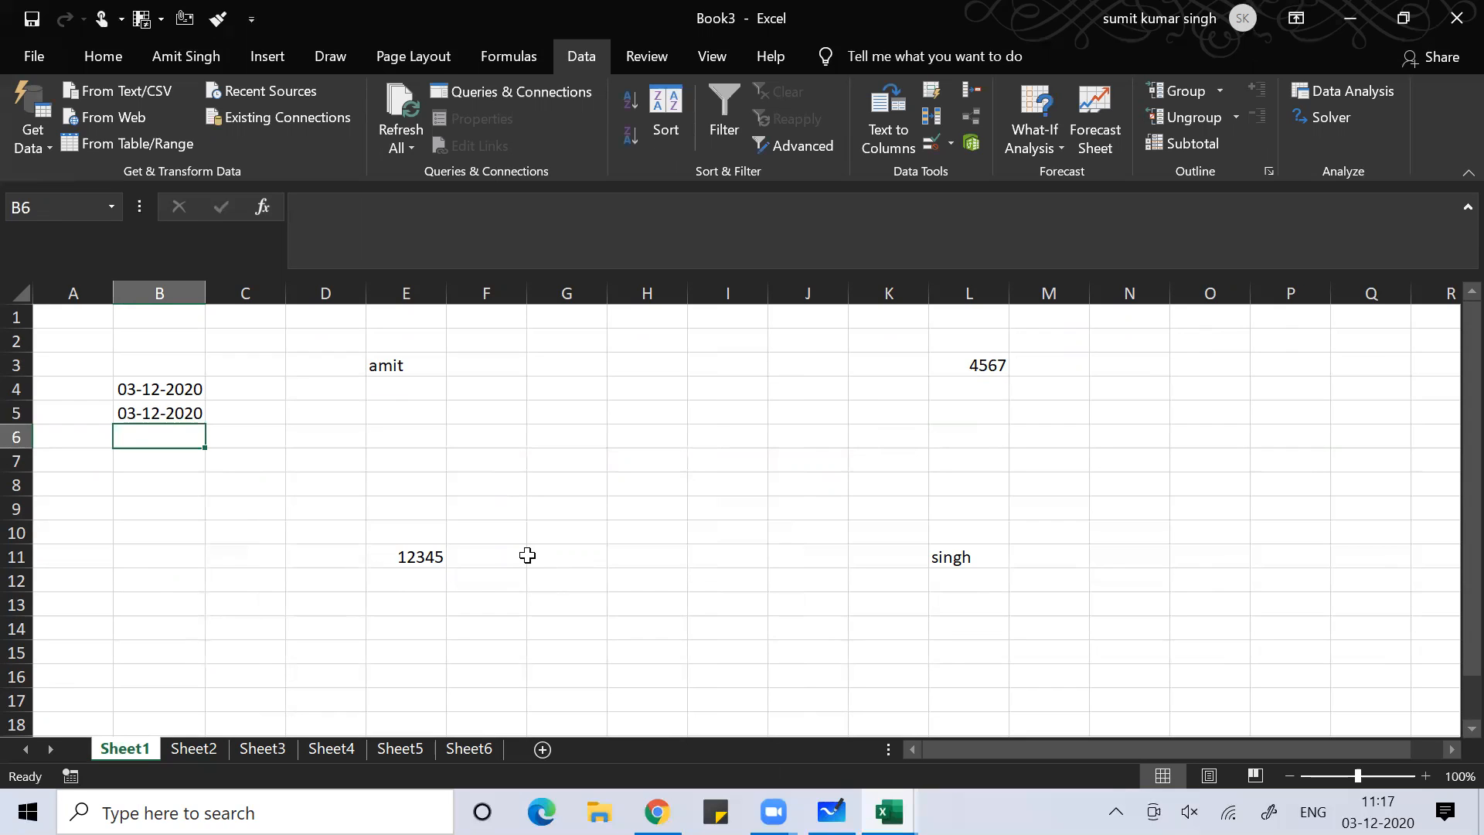
Insert the current time 11:17 in B6 and =NOW() in B7
{"action": "key", "text": "ctrl+shift+semicolon"}
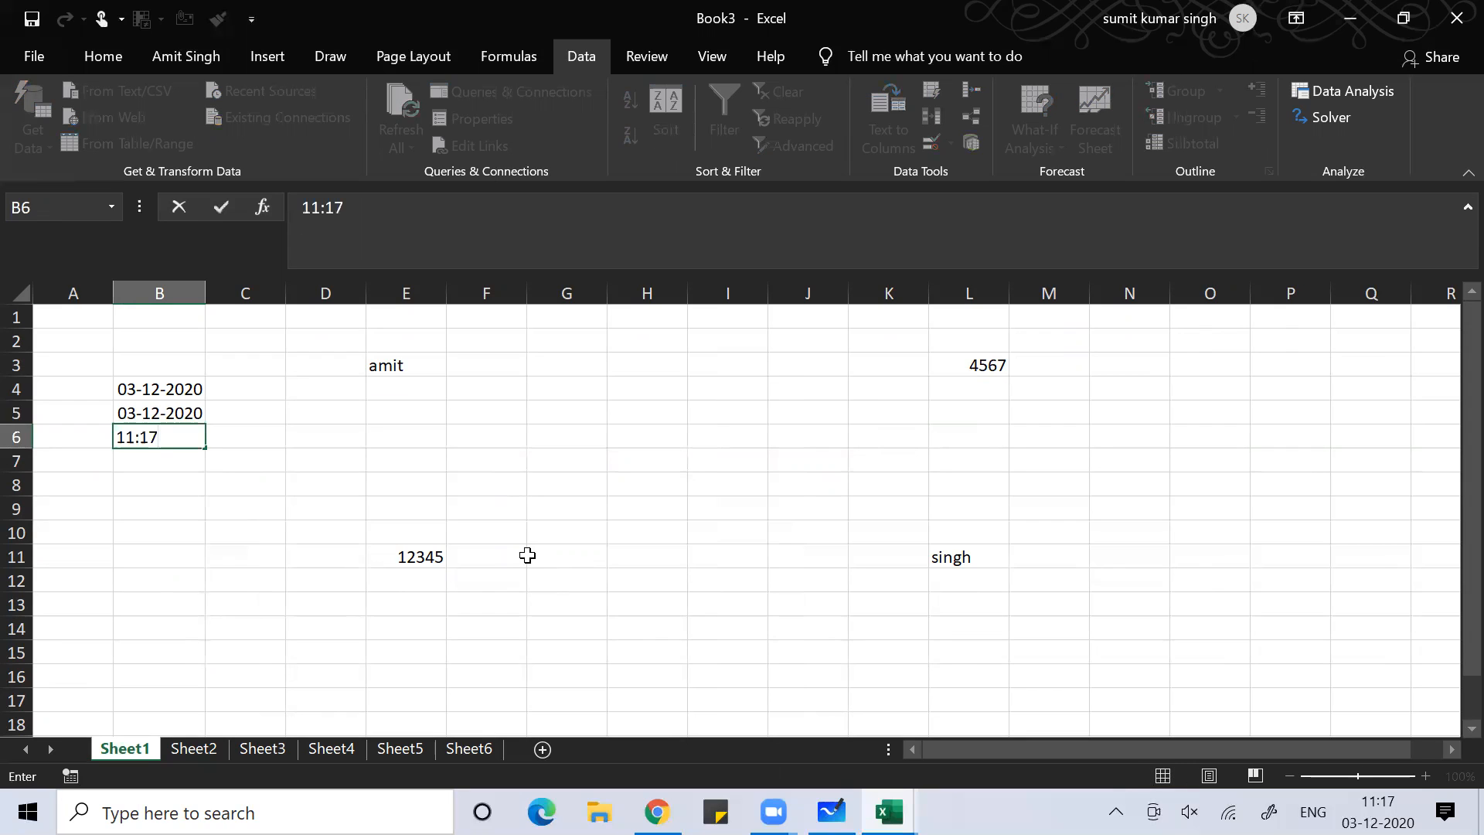
{"action": "key", "text": "Return"}
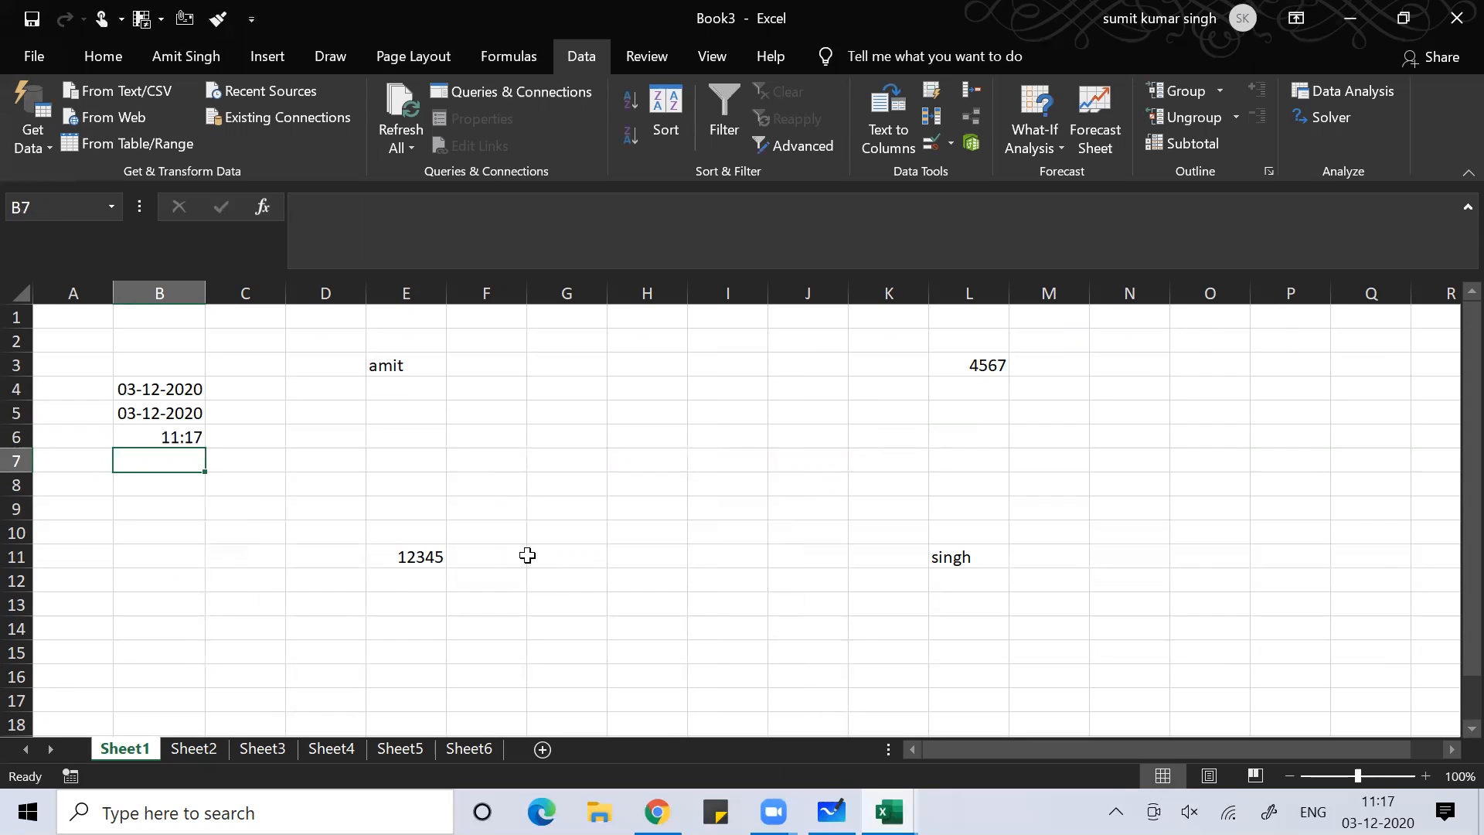
{"action": "type", "text": "=now"}
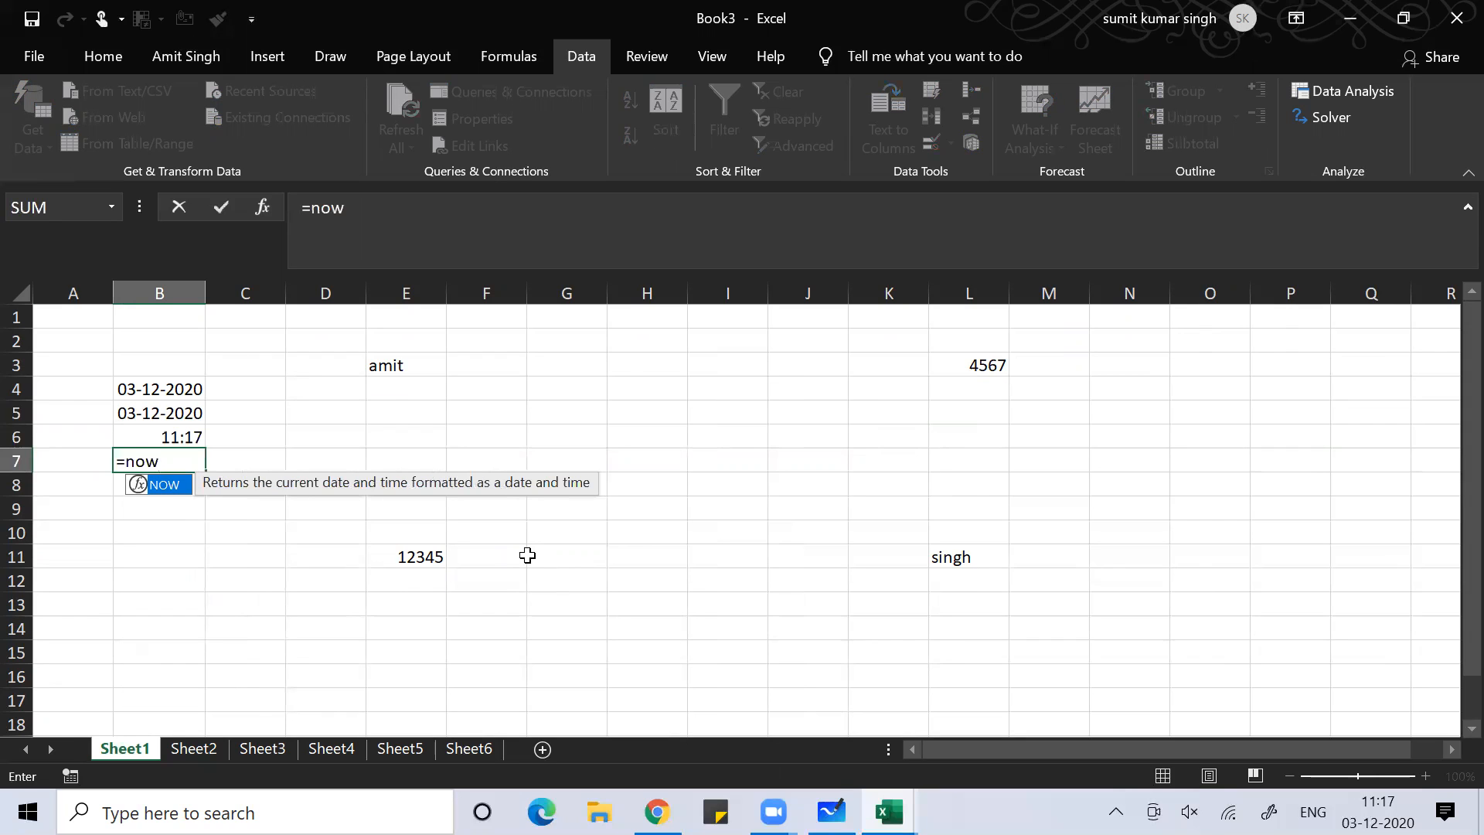
{"action": "type", "text": "()"}
{"action": "key", "text": "Return"}
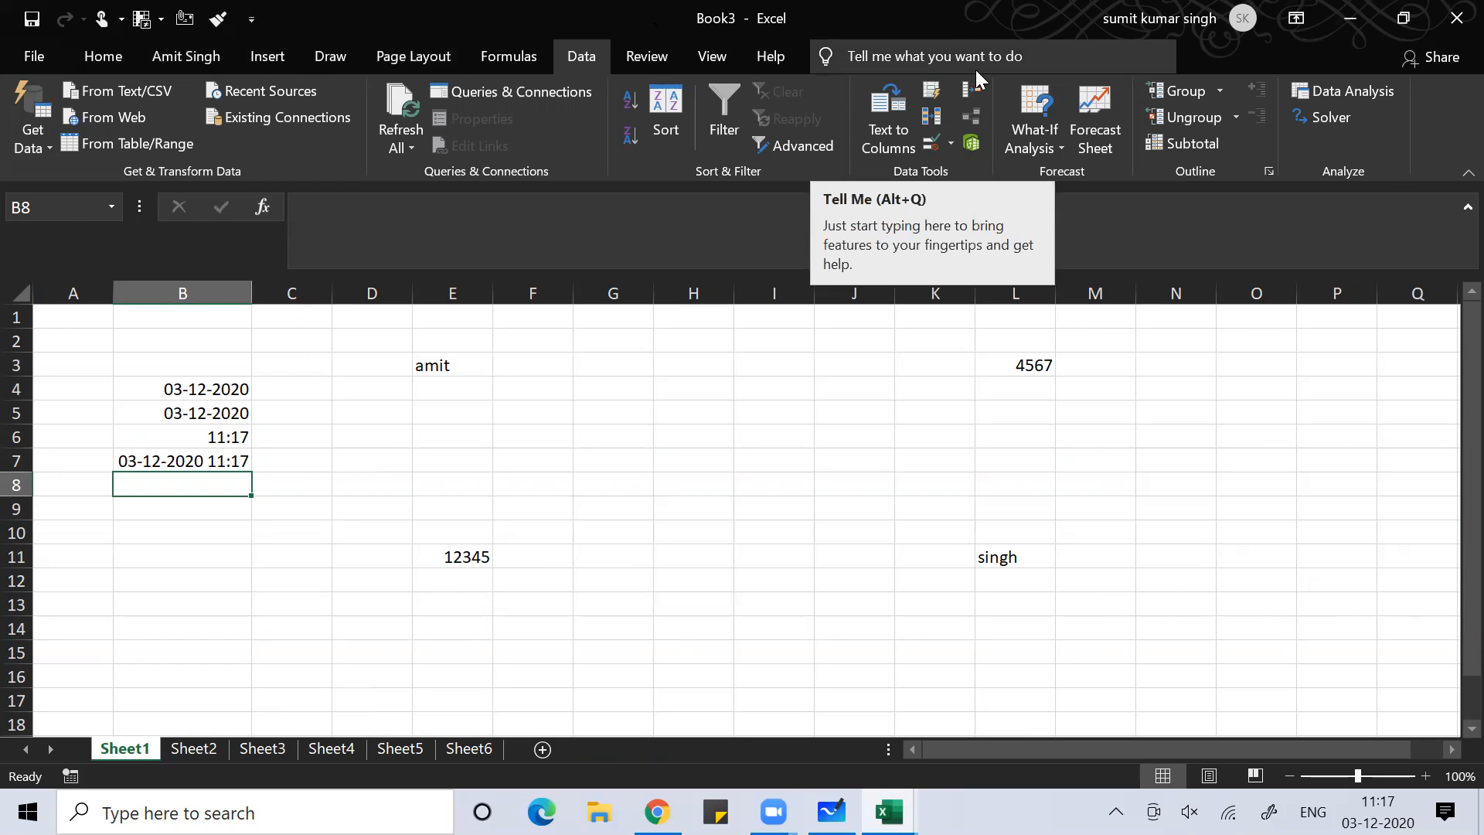
{"action": "left_click", "coordinate": [304, 611]}
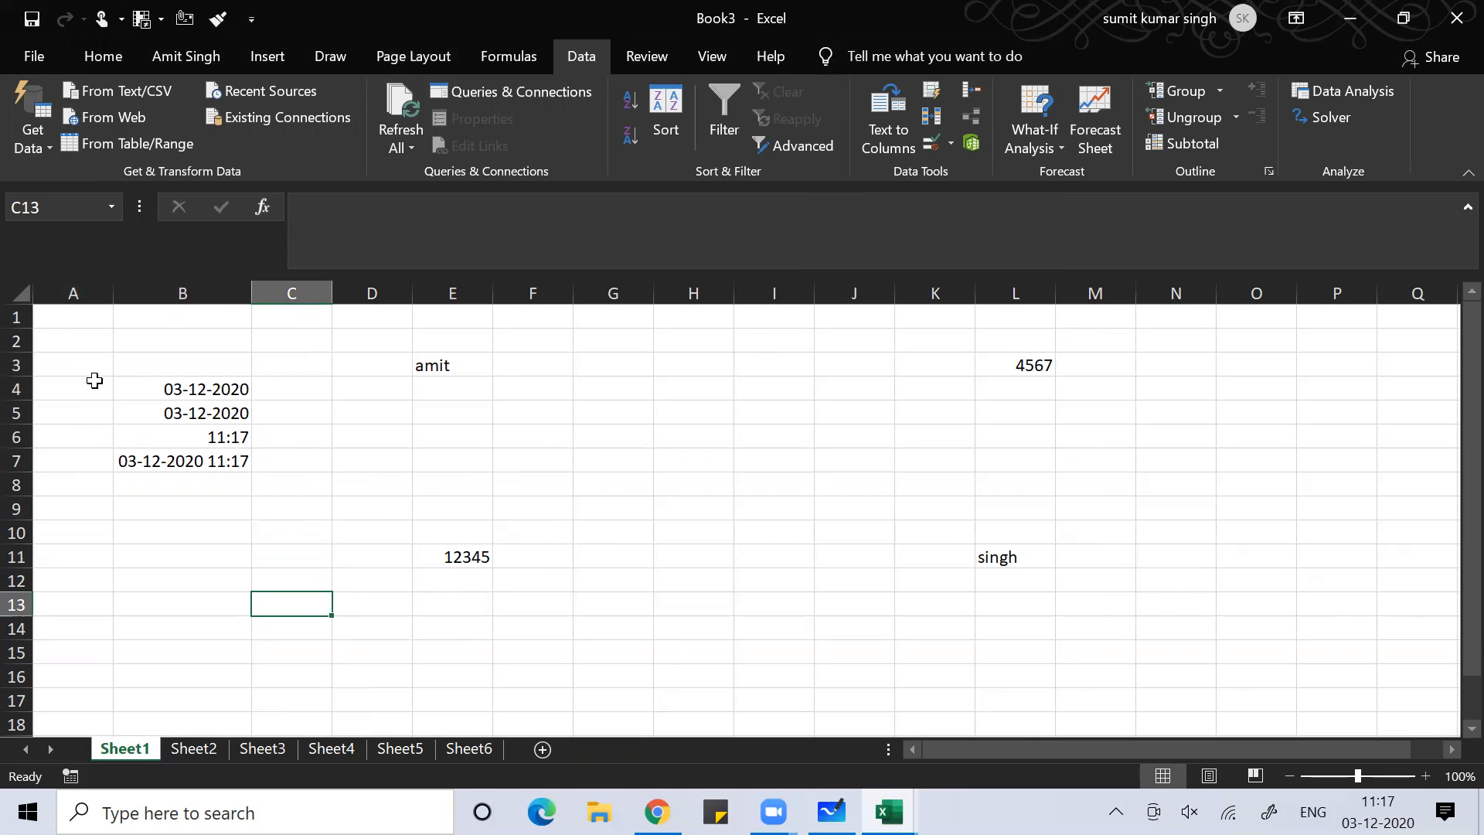
Tick Developer under Main Tabs in the Customize Ribbon options and apply the change
{"action": "left_click", "coordinate": [34, 56]}
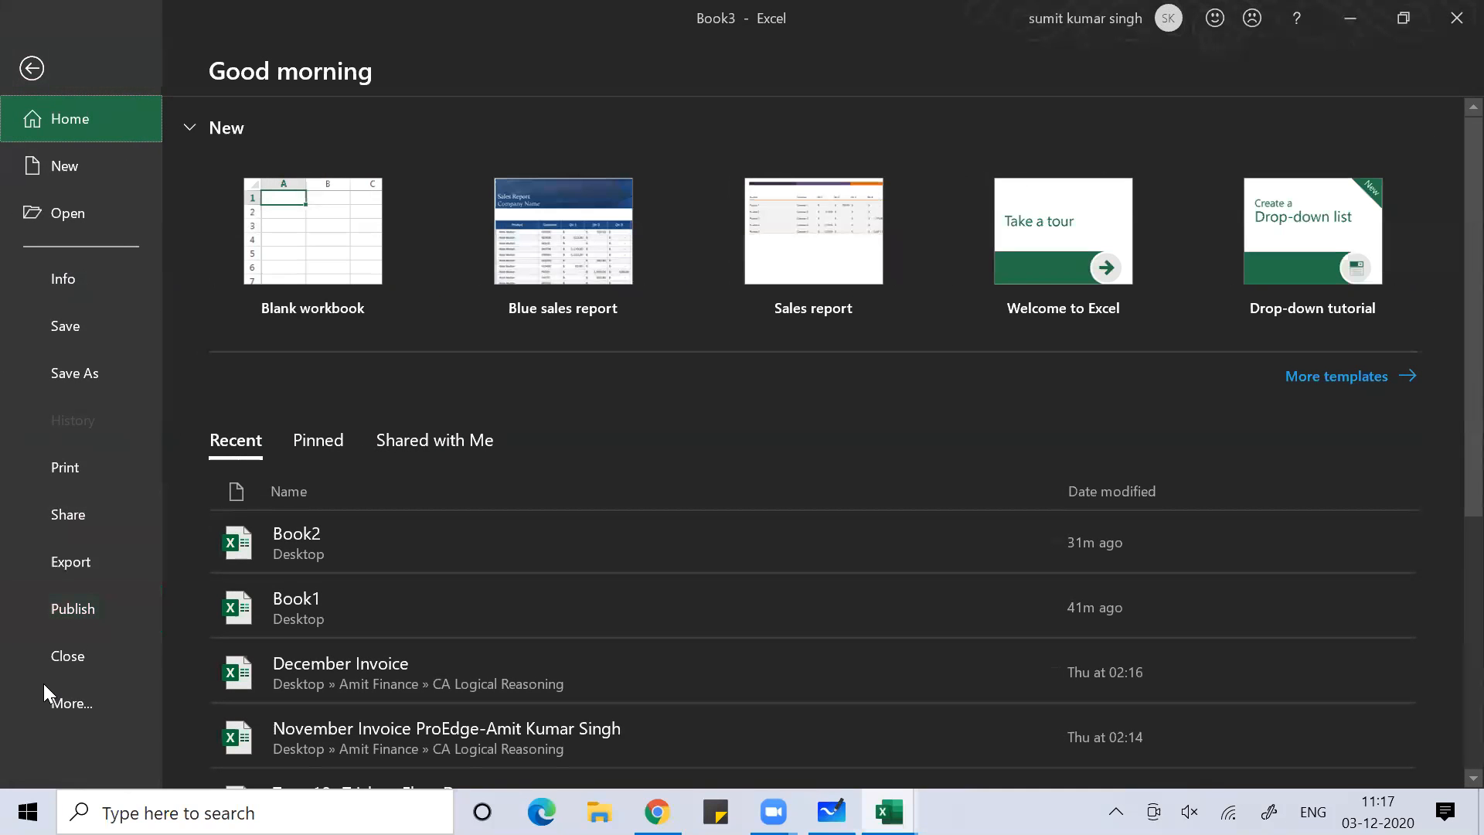
{"action": "left_click", "coordinate": [42, 706]}
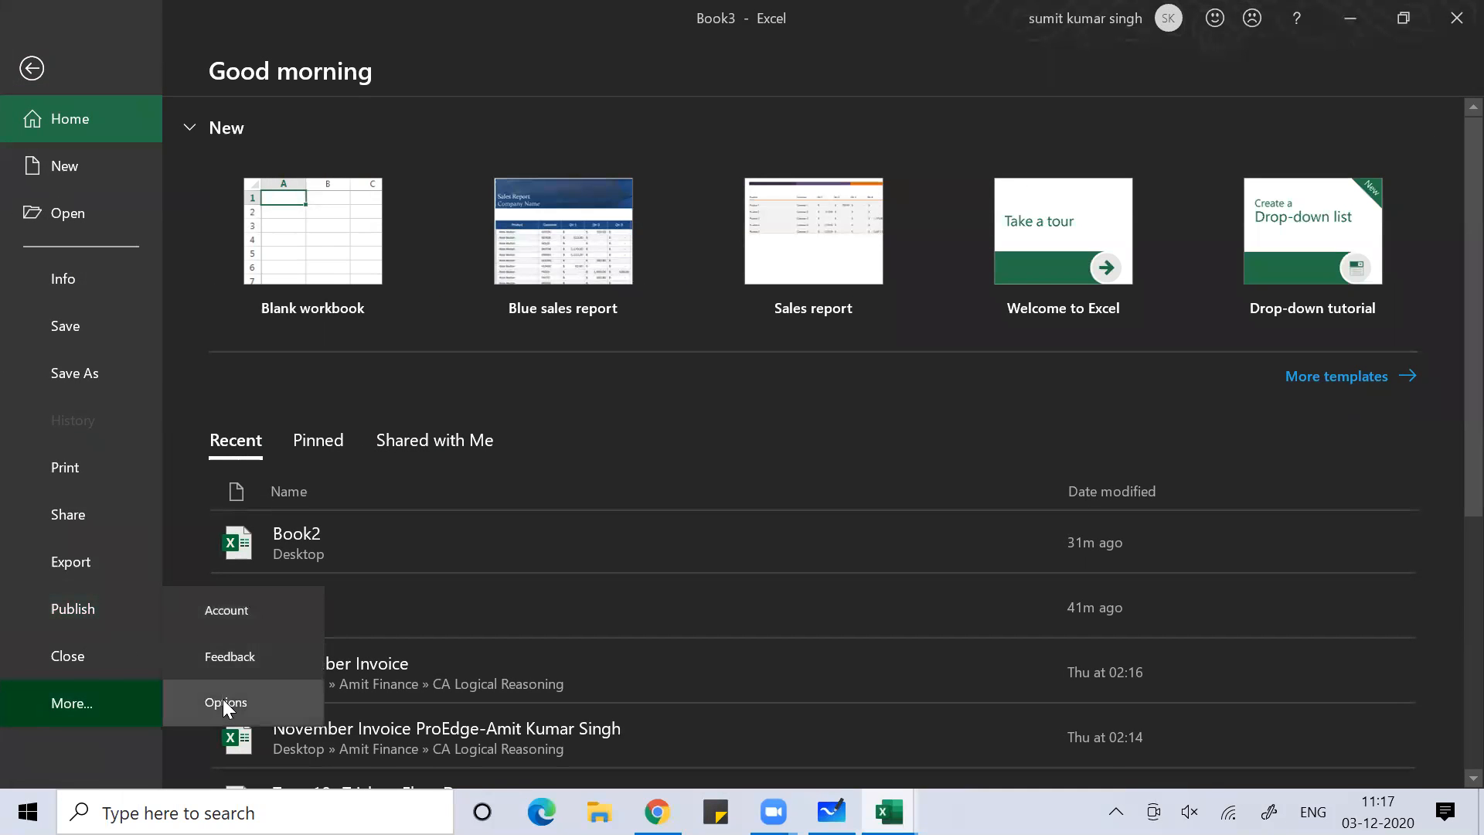
{"action": "left_click", "coordinate": [223, 699]}
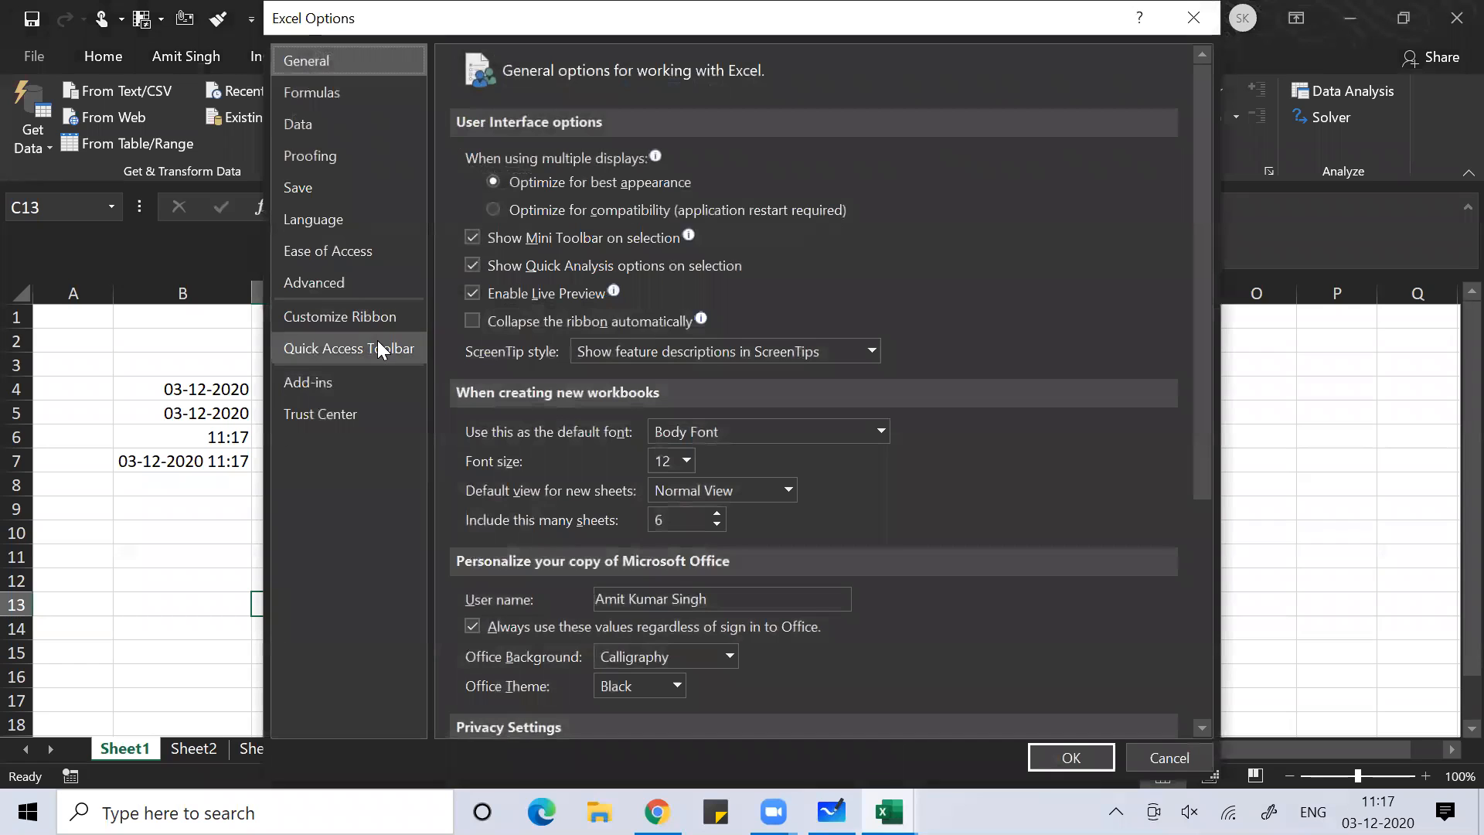
{"action": "left_click", "coordinate": [352, 321]}
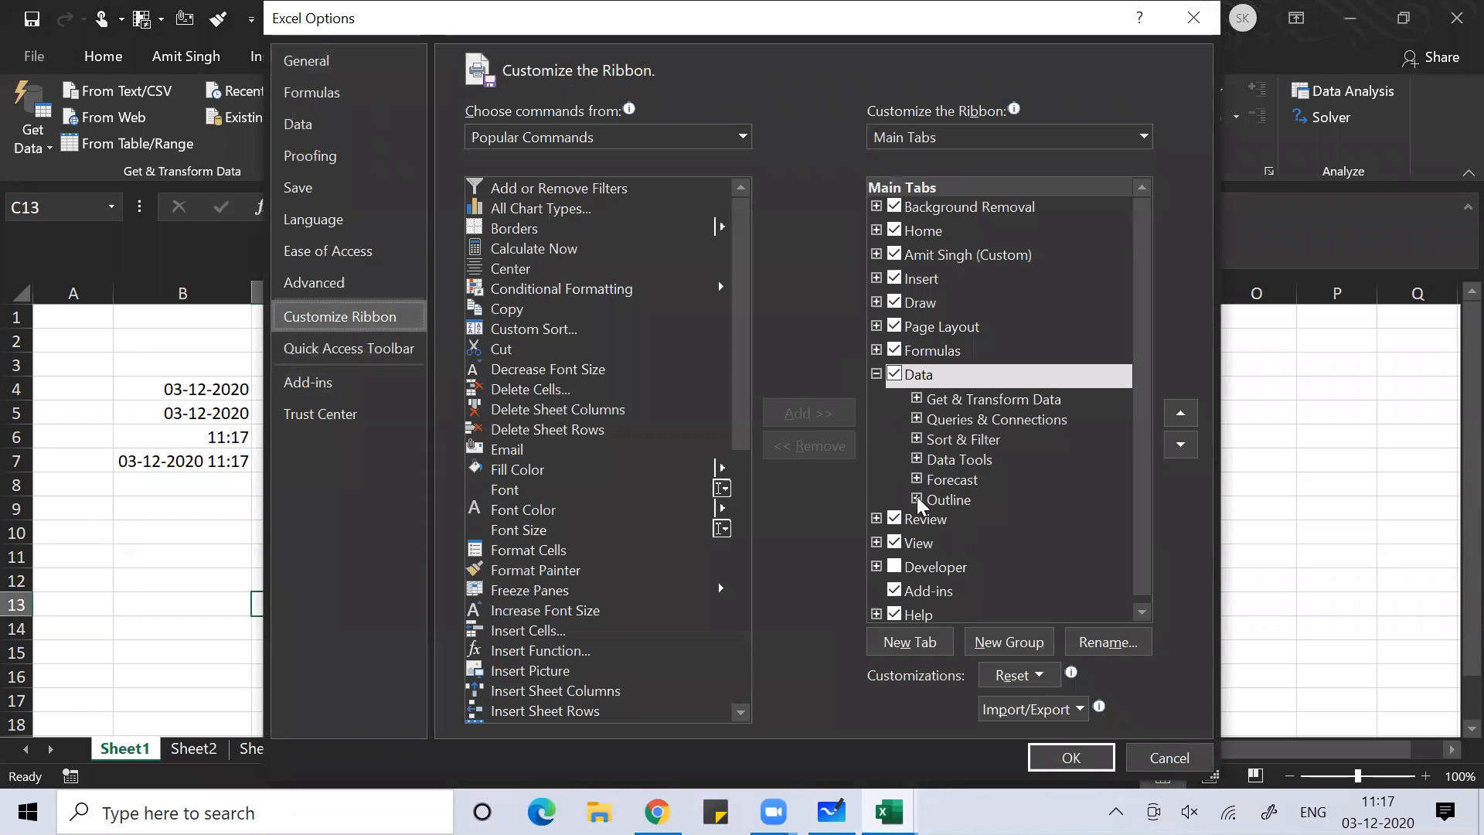
{"action": "left_click", "coordinate": [918, 569]}
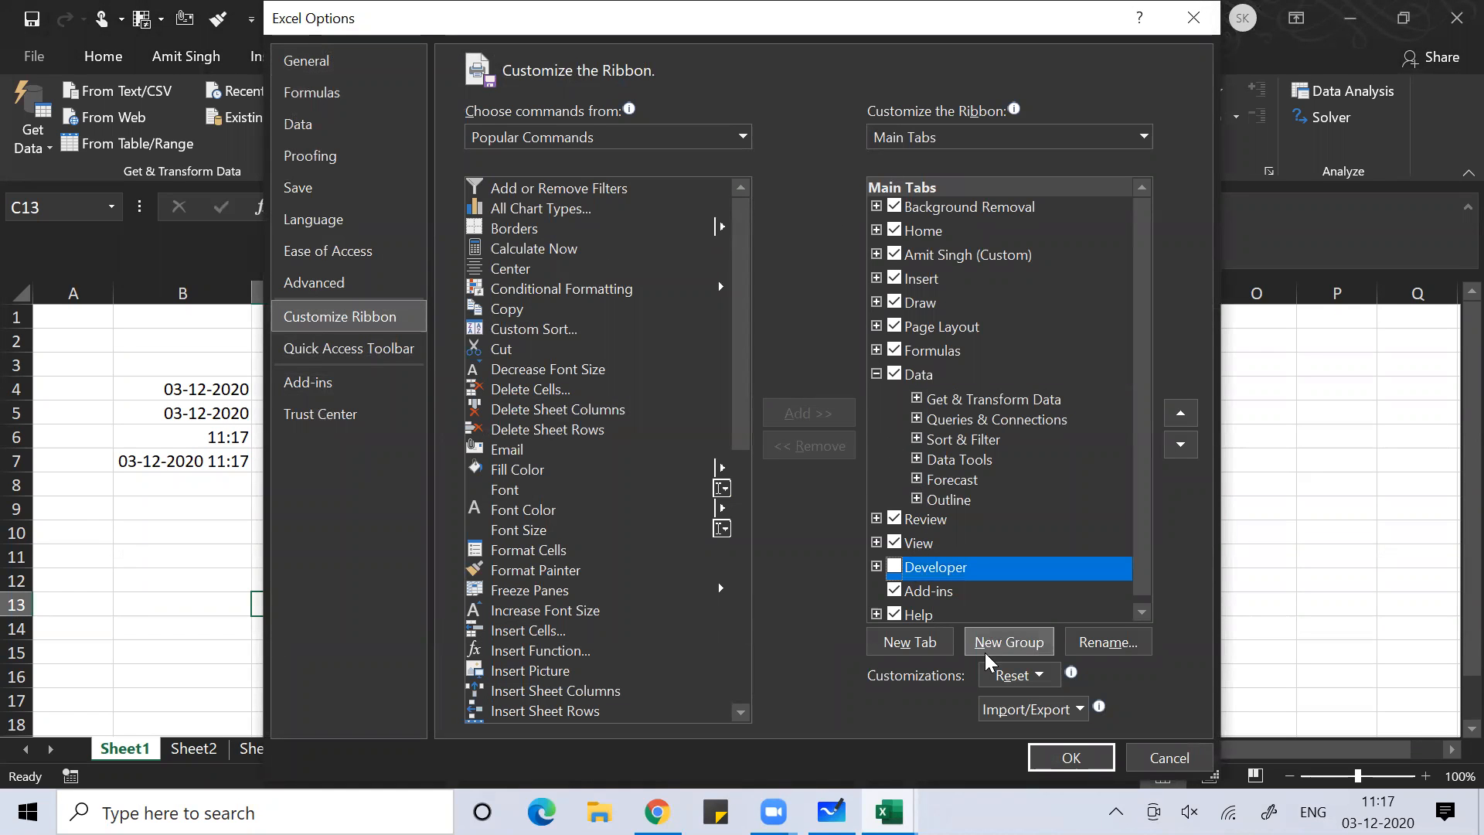
{"action": "left_click", "coordinate": [898, 566]}
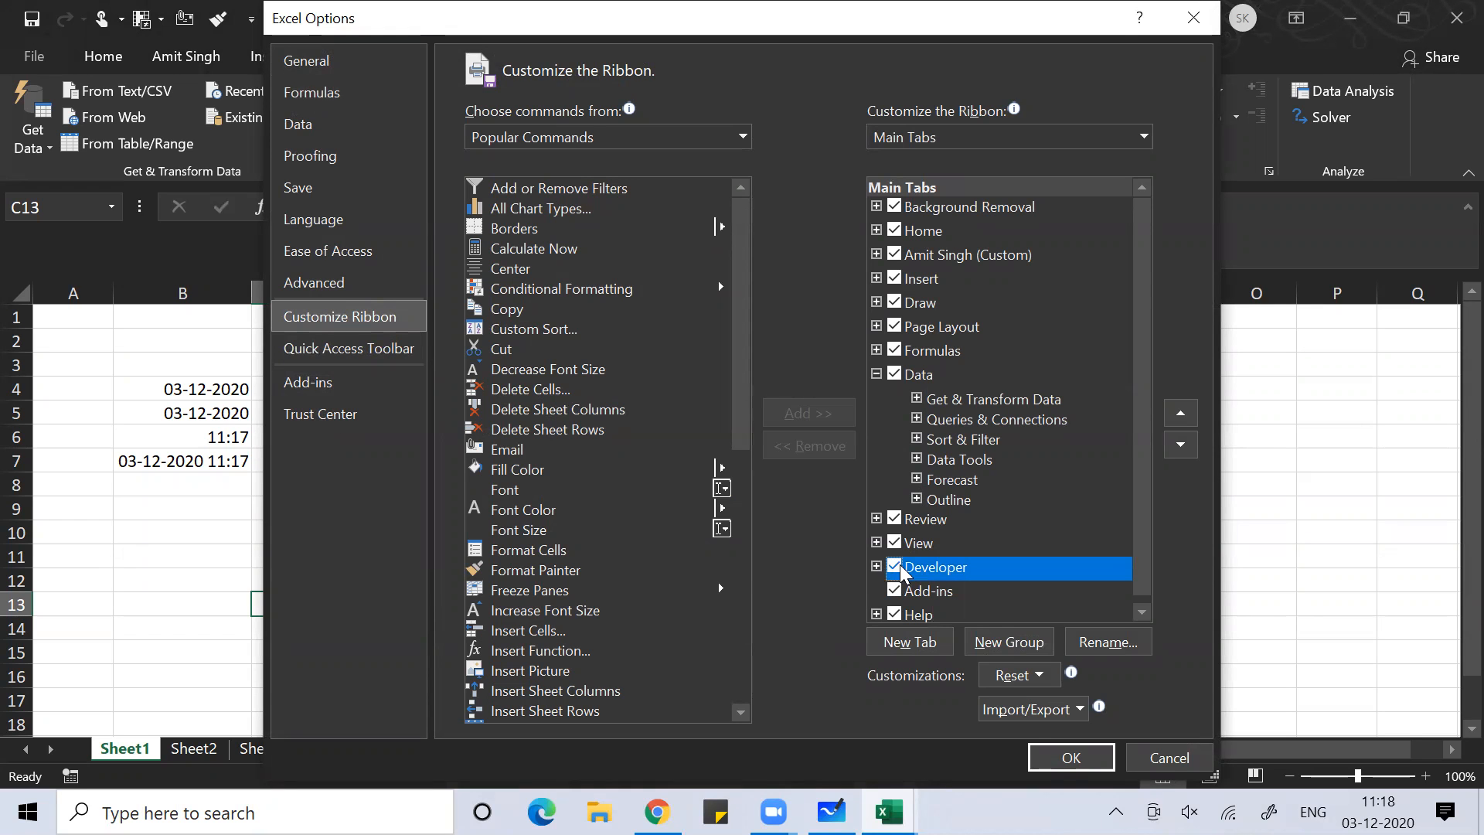
{"action": "left_click", "coordinate": [1033, 758]}
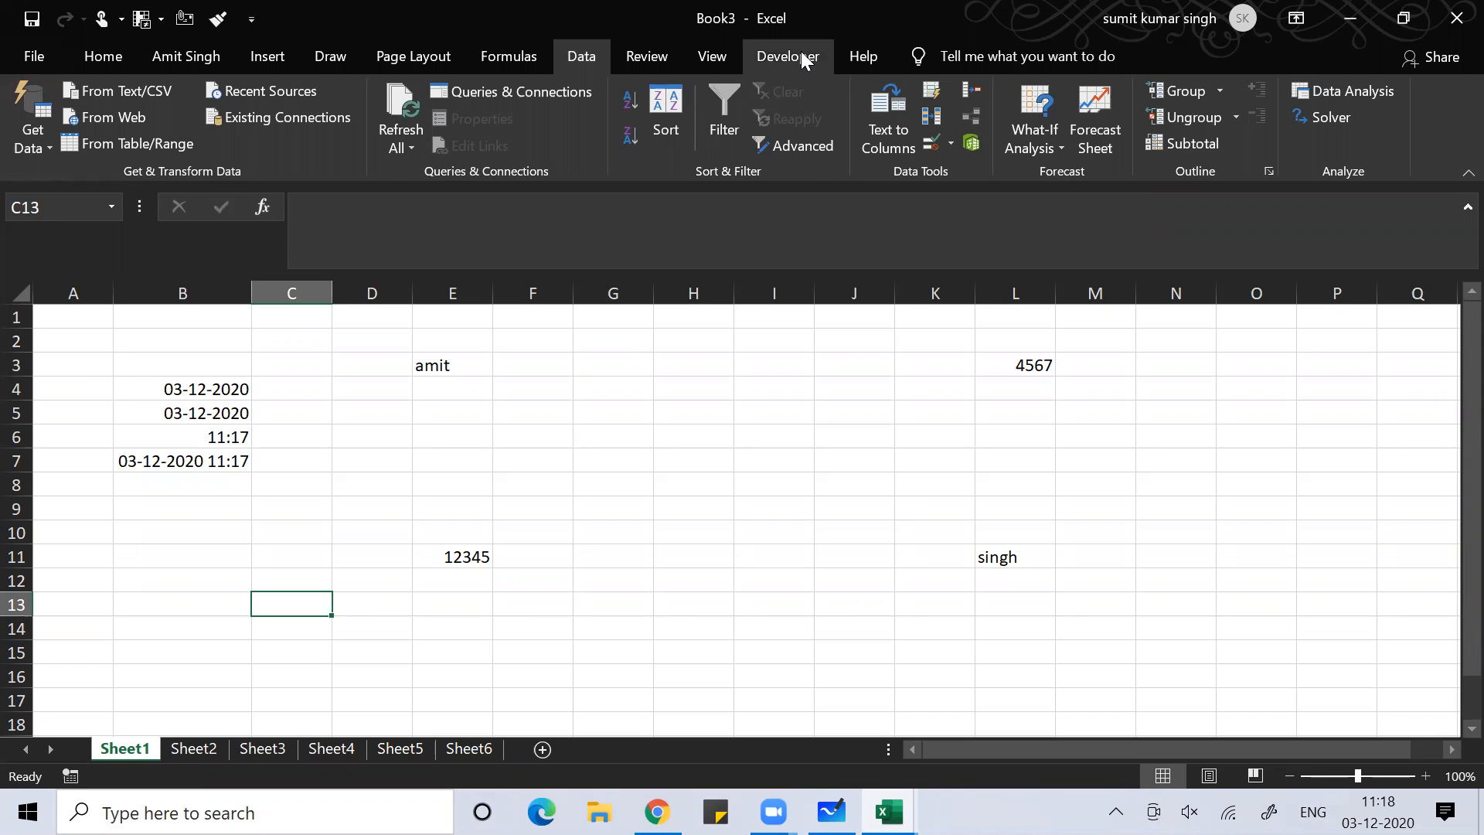
Open the Visual Basic editor from the Developer tab and close it again
{"action": "left_click", "coordinate": [801, 51]}
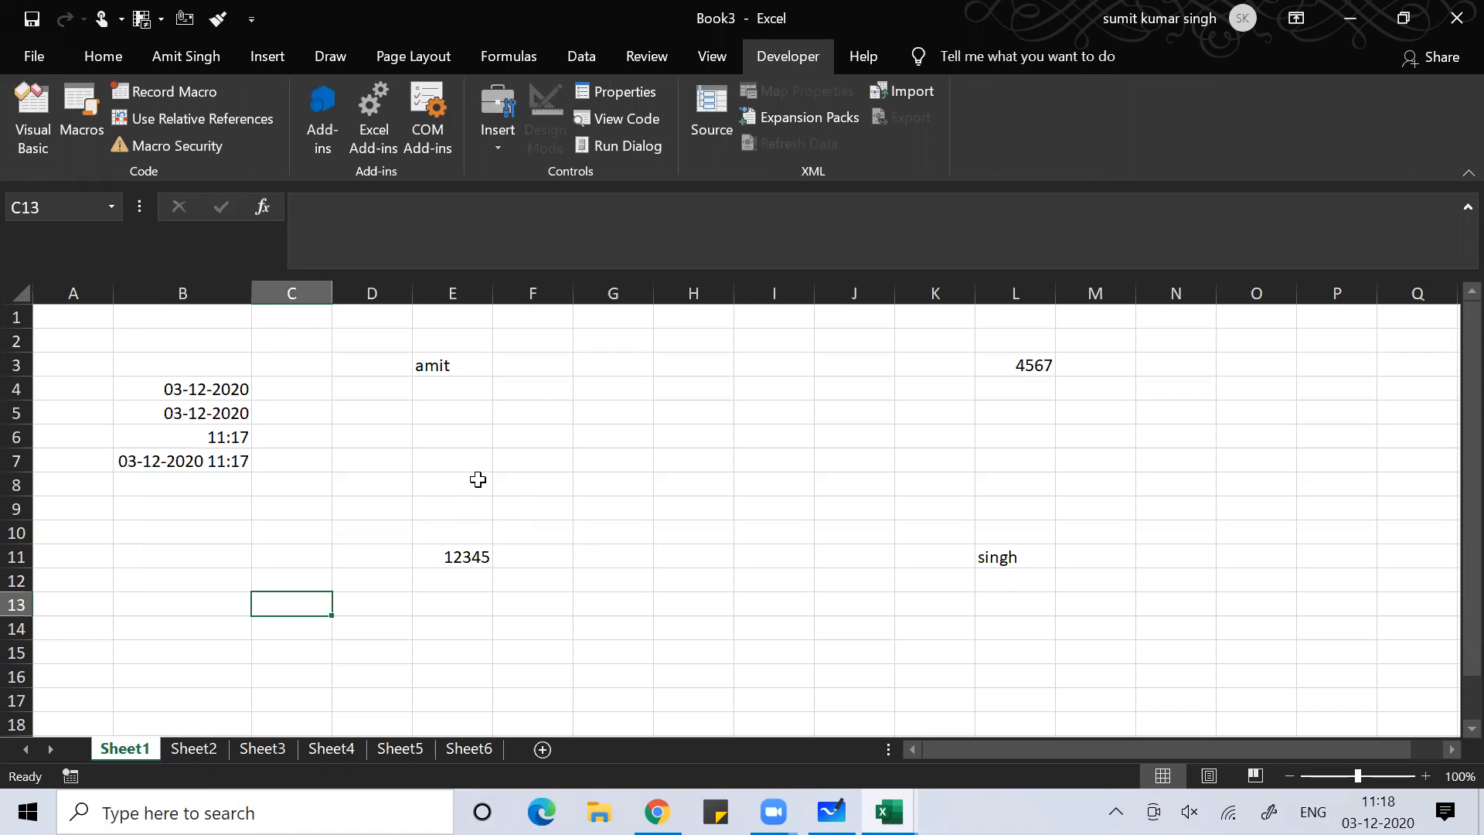
{"action": "left_click", "coordinate": [23, 155]}
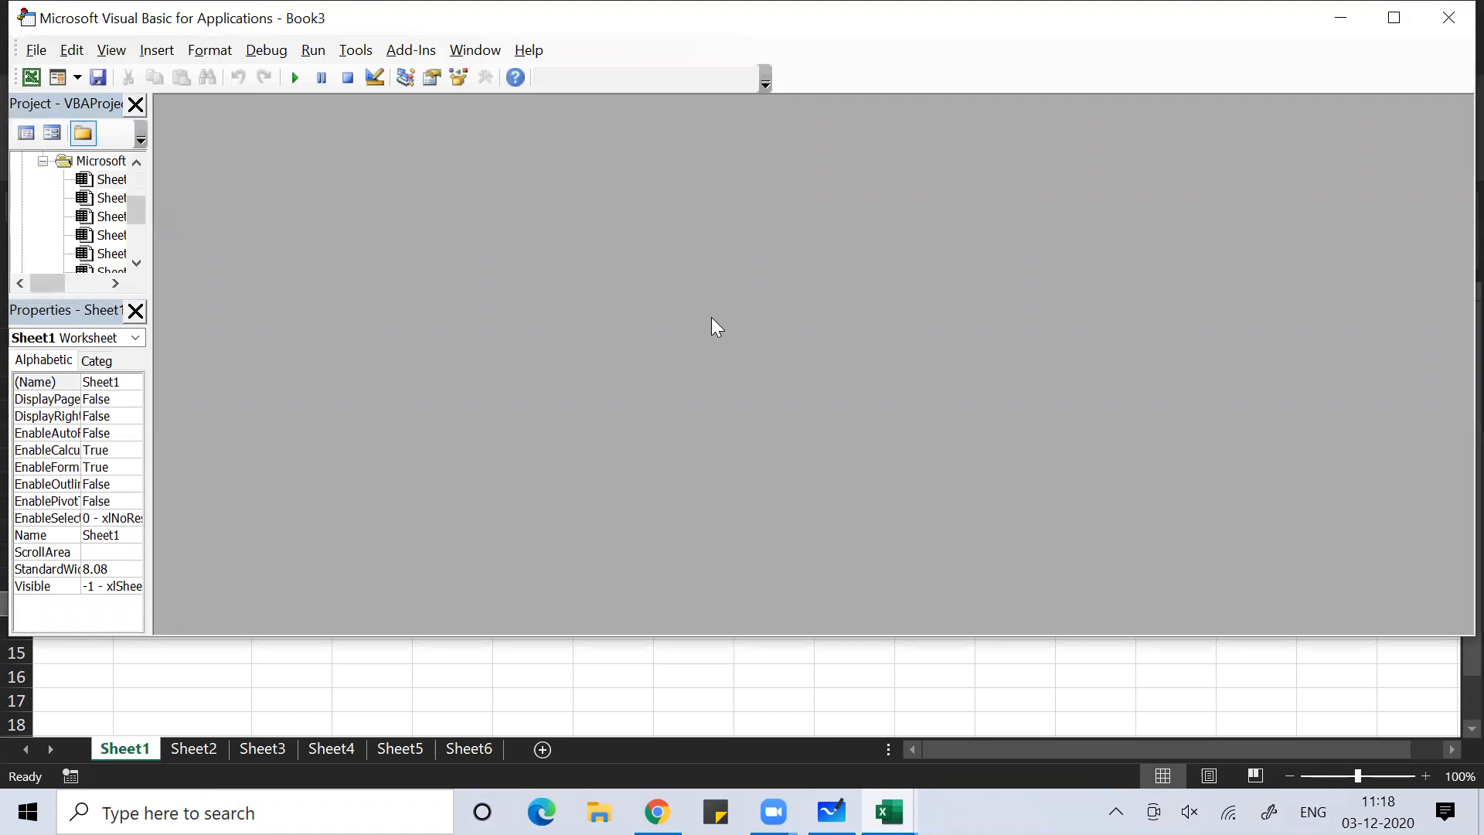
{"action": "left_click", "coordinate": [1449, 17]}
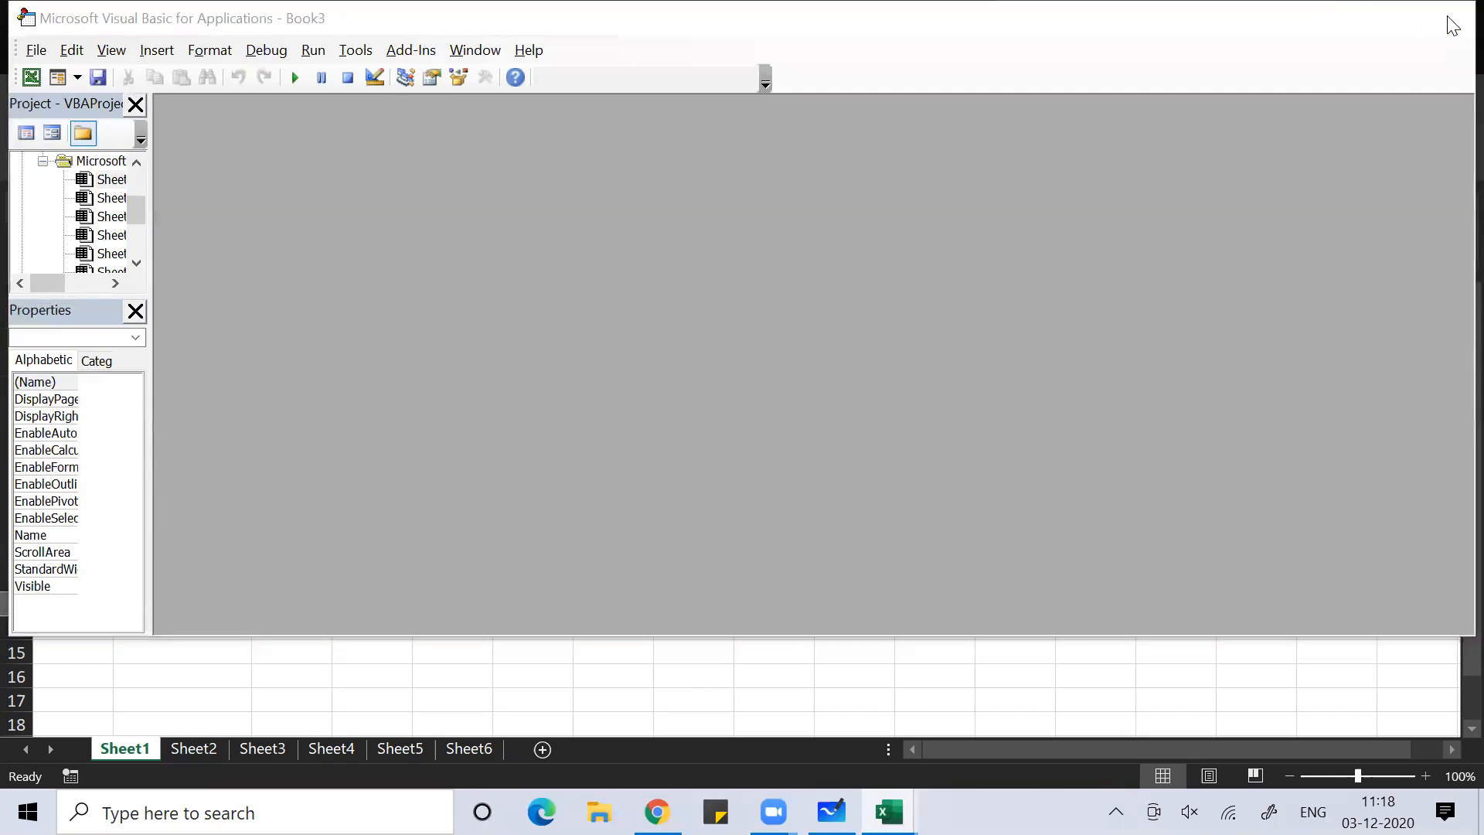
{"action": "left_click", "coordinate": [713, 439]}
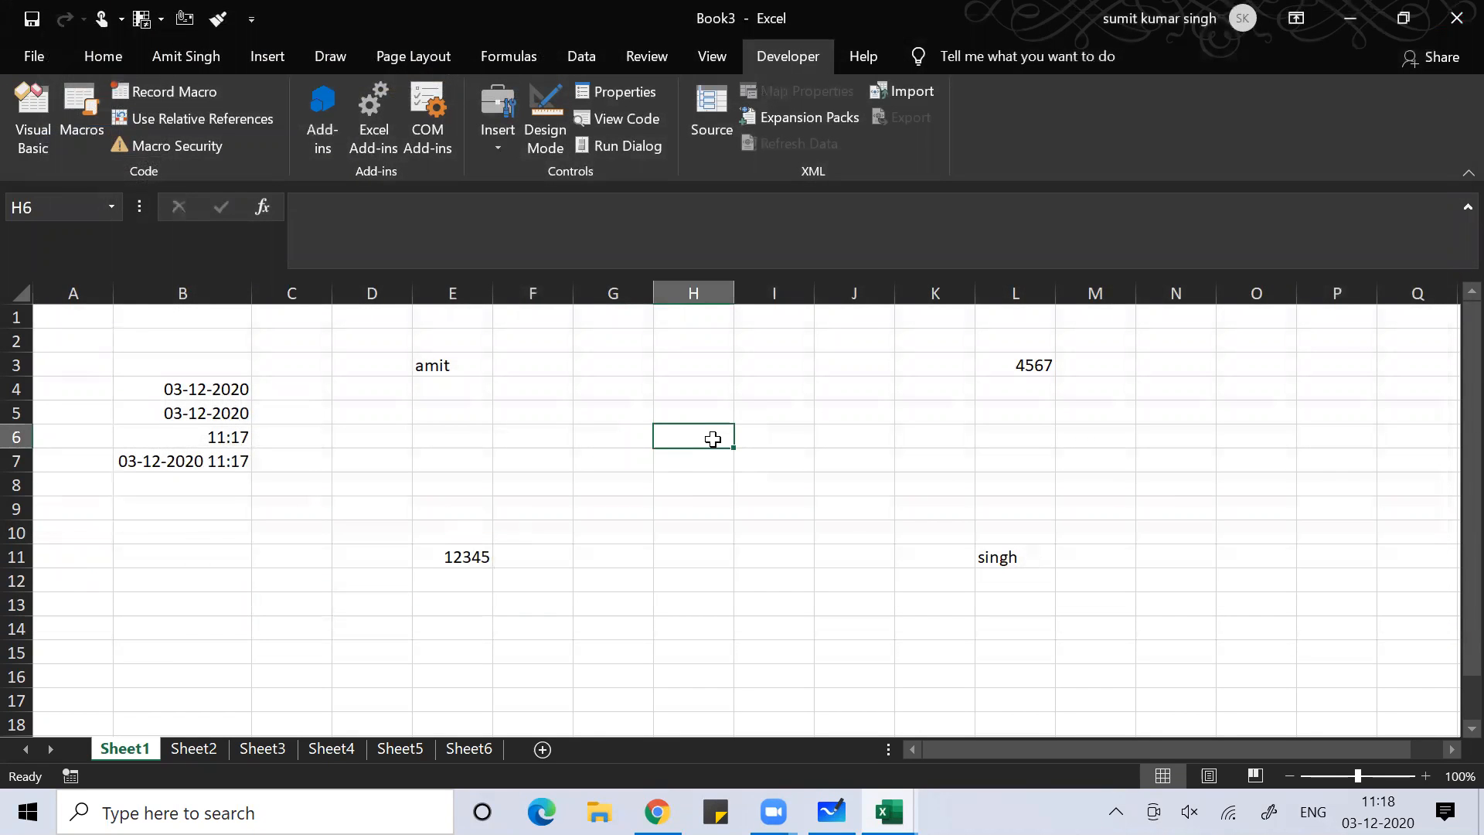
Insert macro sheets Macro1 and Macro2 with Ctrl+F11, ending on Macro2
{"action": "key", "text": "ctrl+F11"}
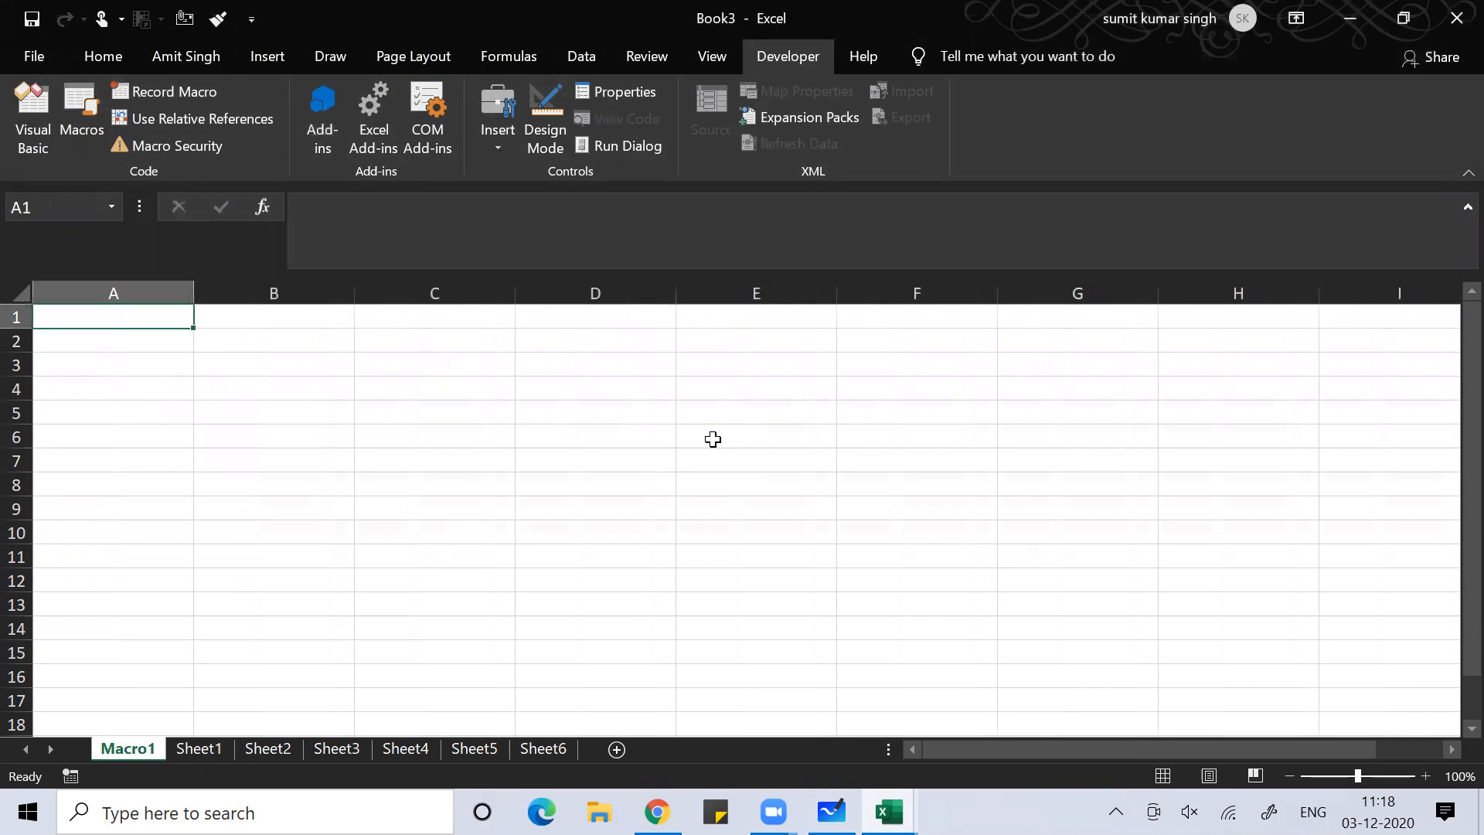
{"action": "left_click", "coordinate": [562, 623]}
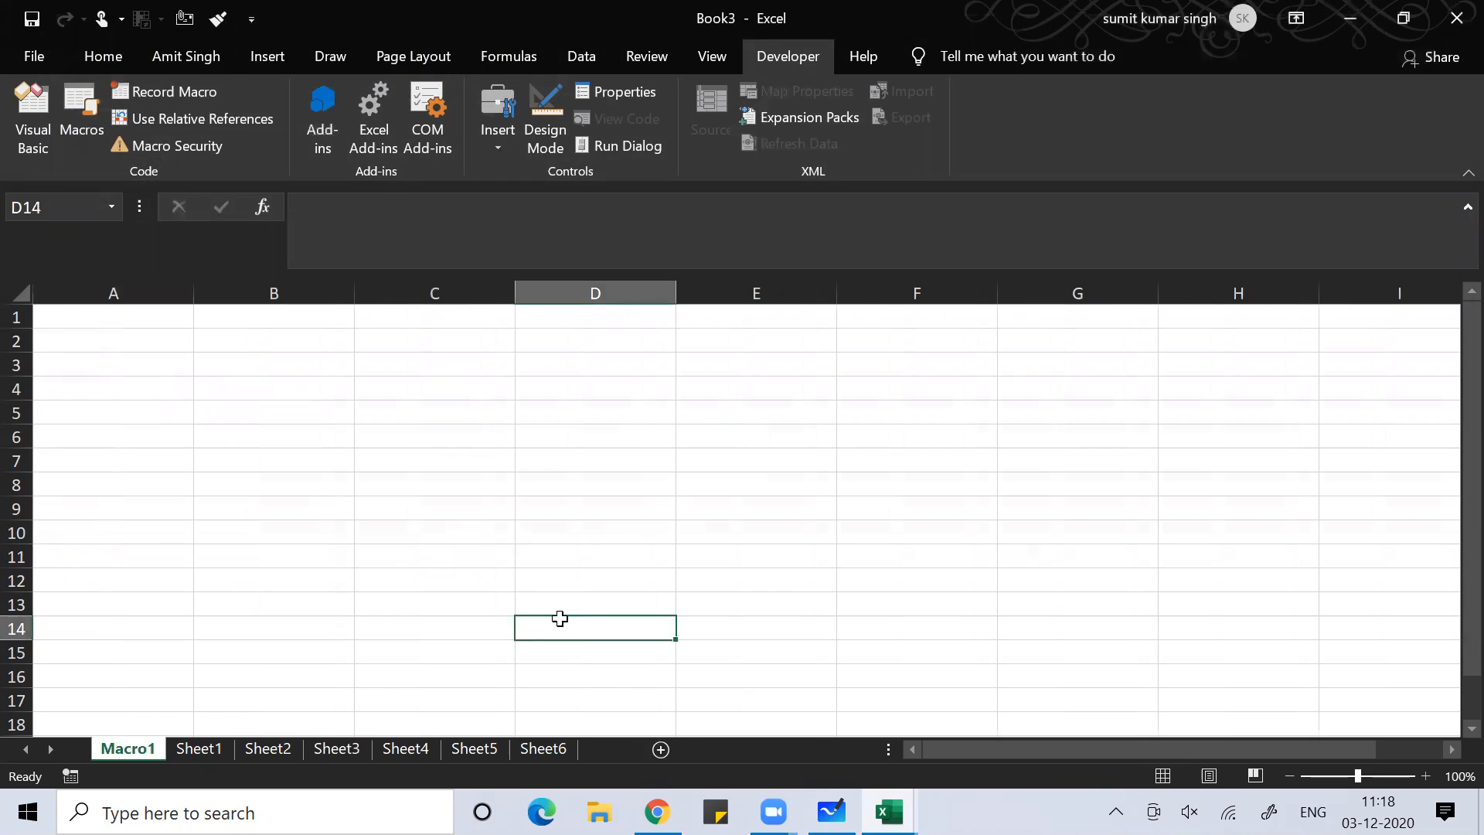
{"action": "key", "text": "ctrl+F11"}
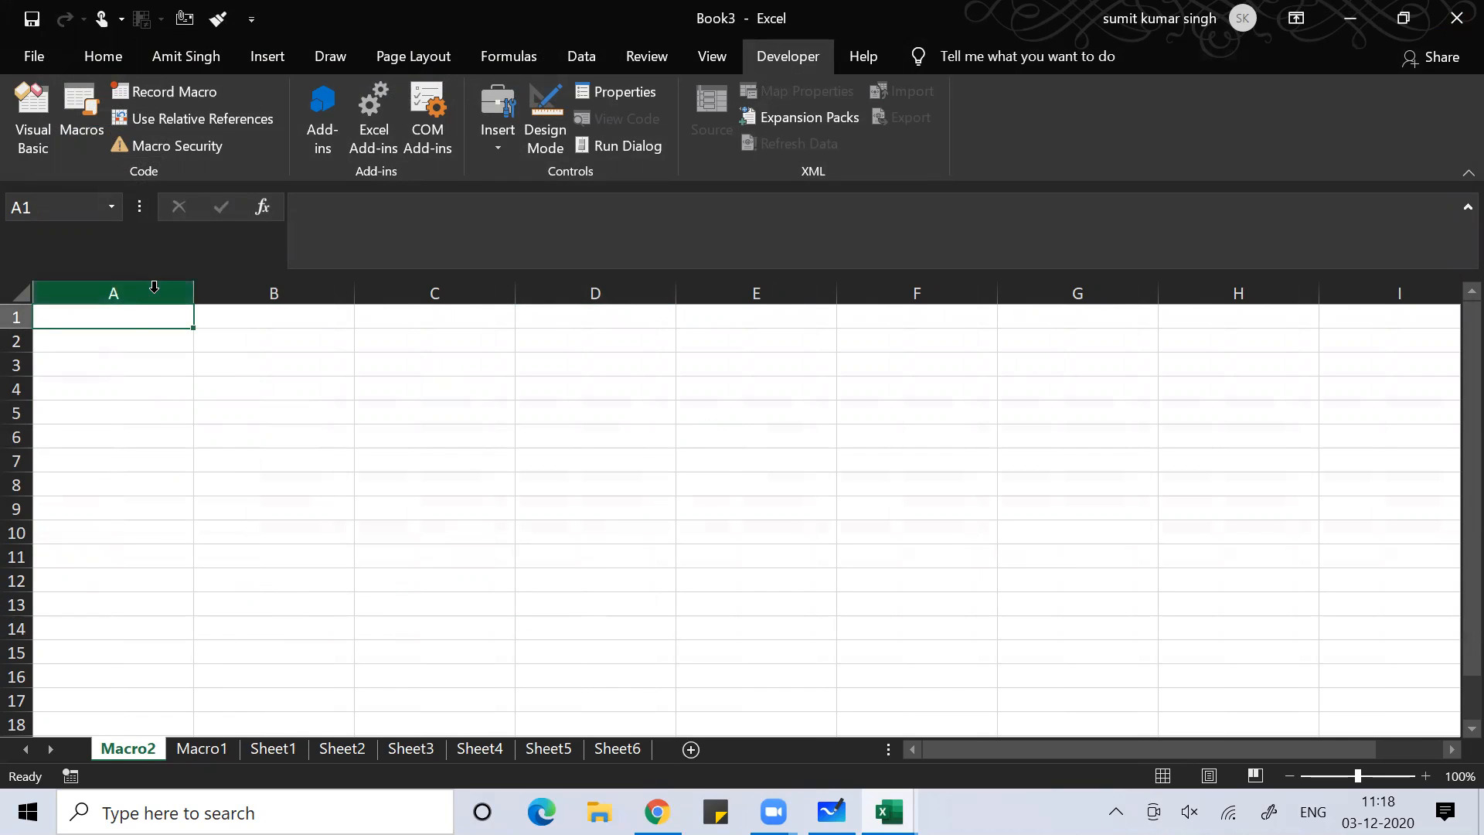
{"action": "left_click", "coordinate": [194, 750]}
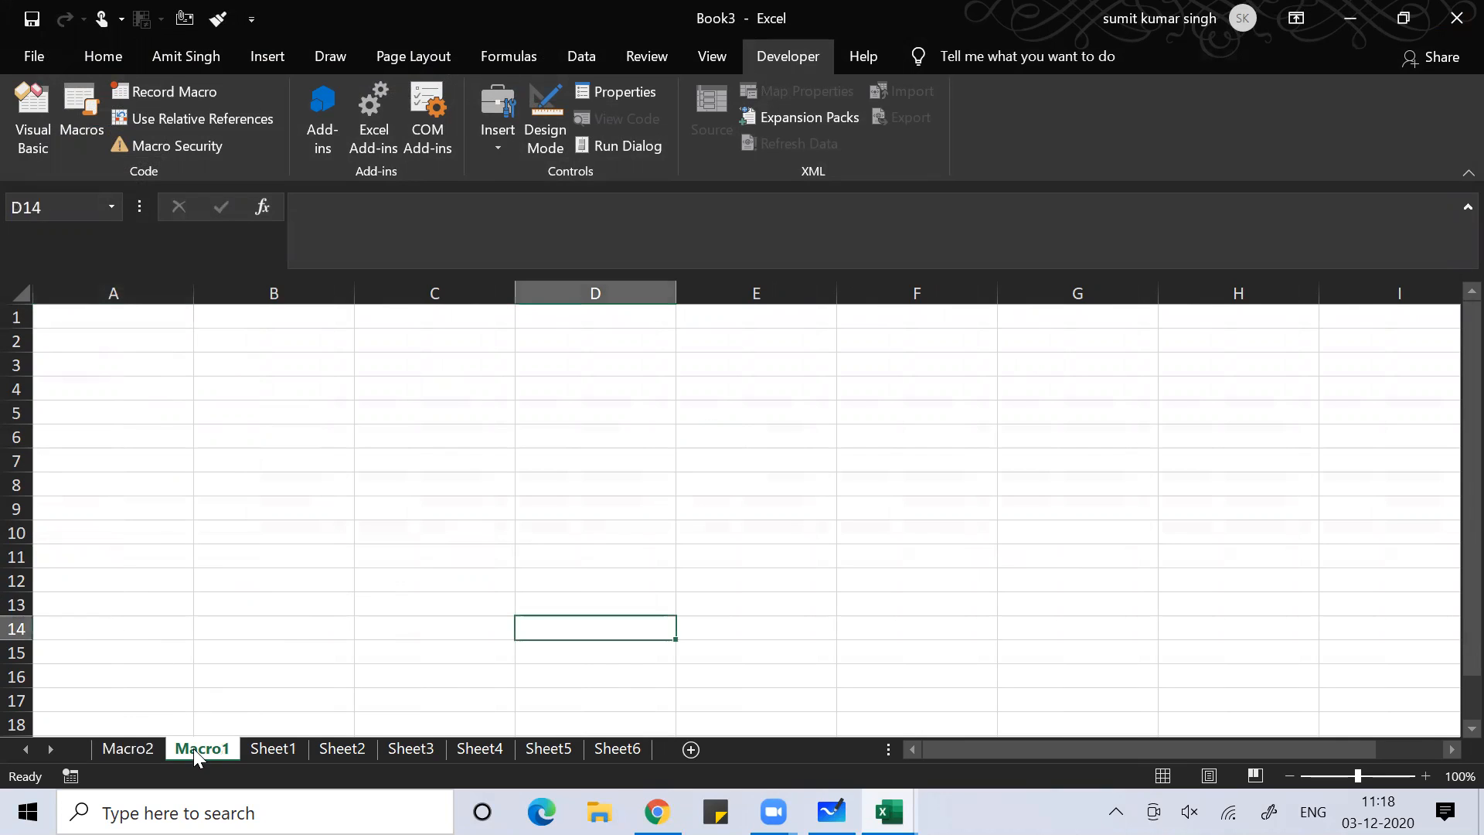
{"action": "left_click", "coordinate": [108, 748]}
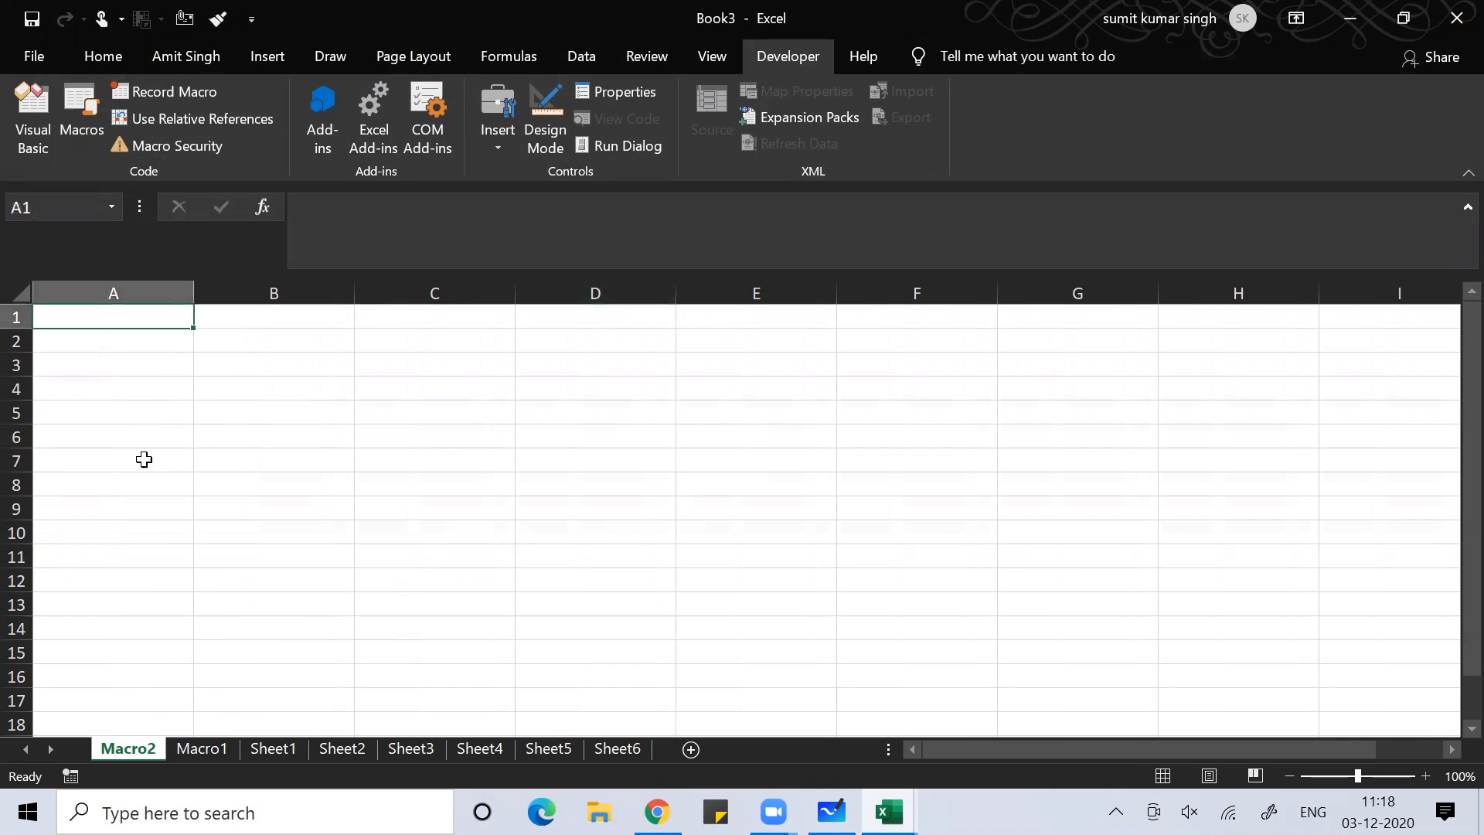
Open Sheet1's code window in the VBA editor and start a Sub sayhi() procedure
{"action": "left_click", "coordinate": [37, 111]}
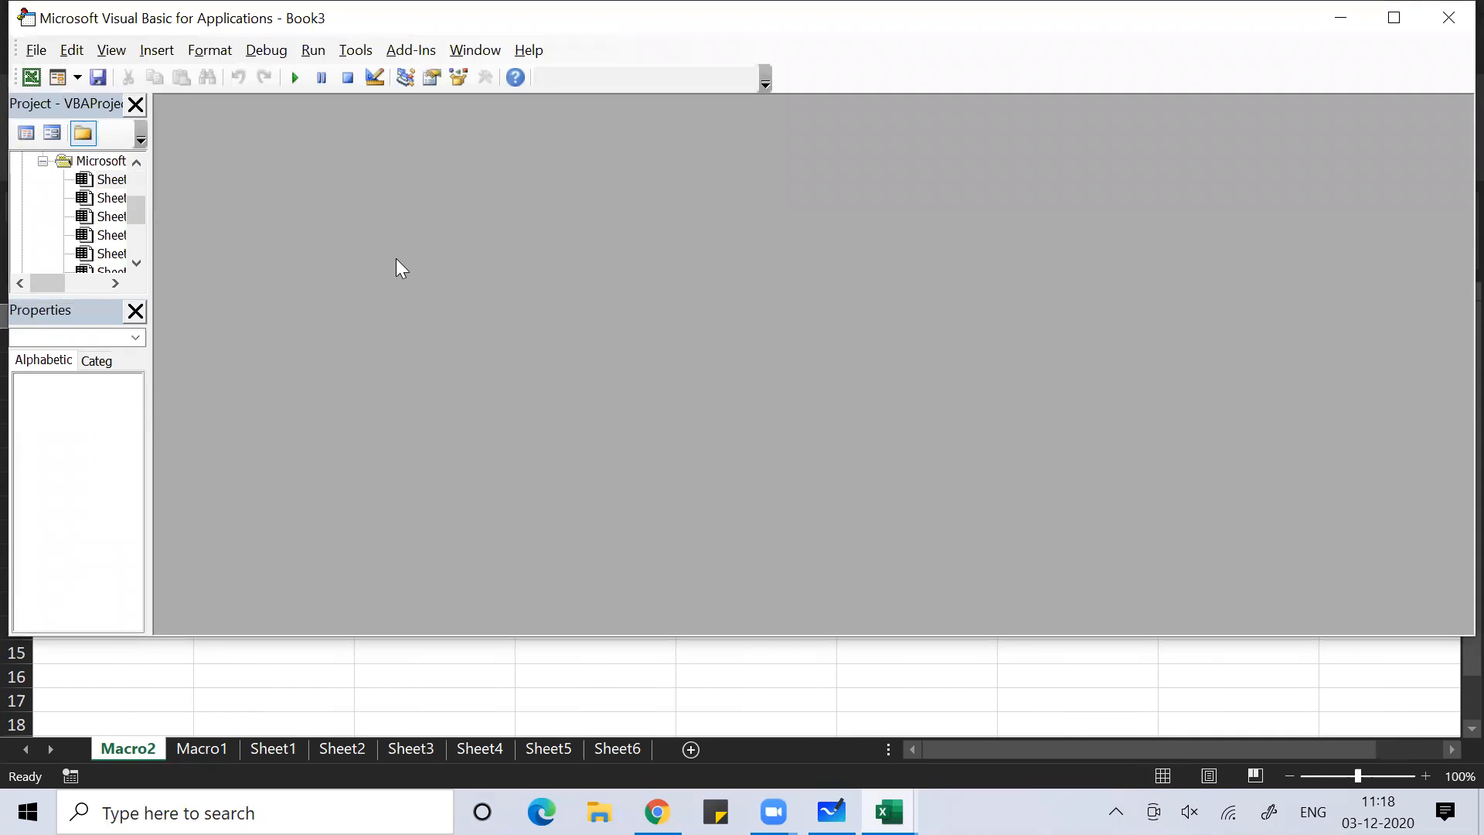
{"action": "left_click", "coordinate": [112, 182]}
{"action": "double_click", "coordinate": [112, 183]}
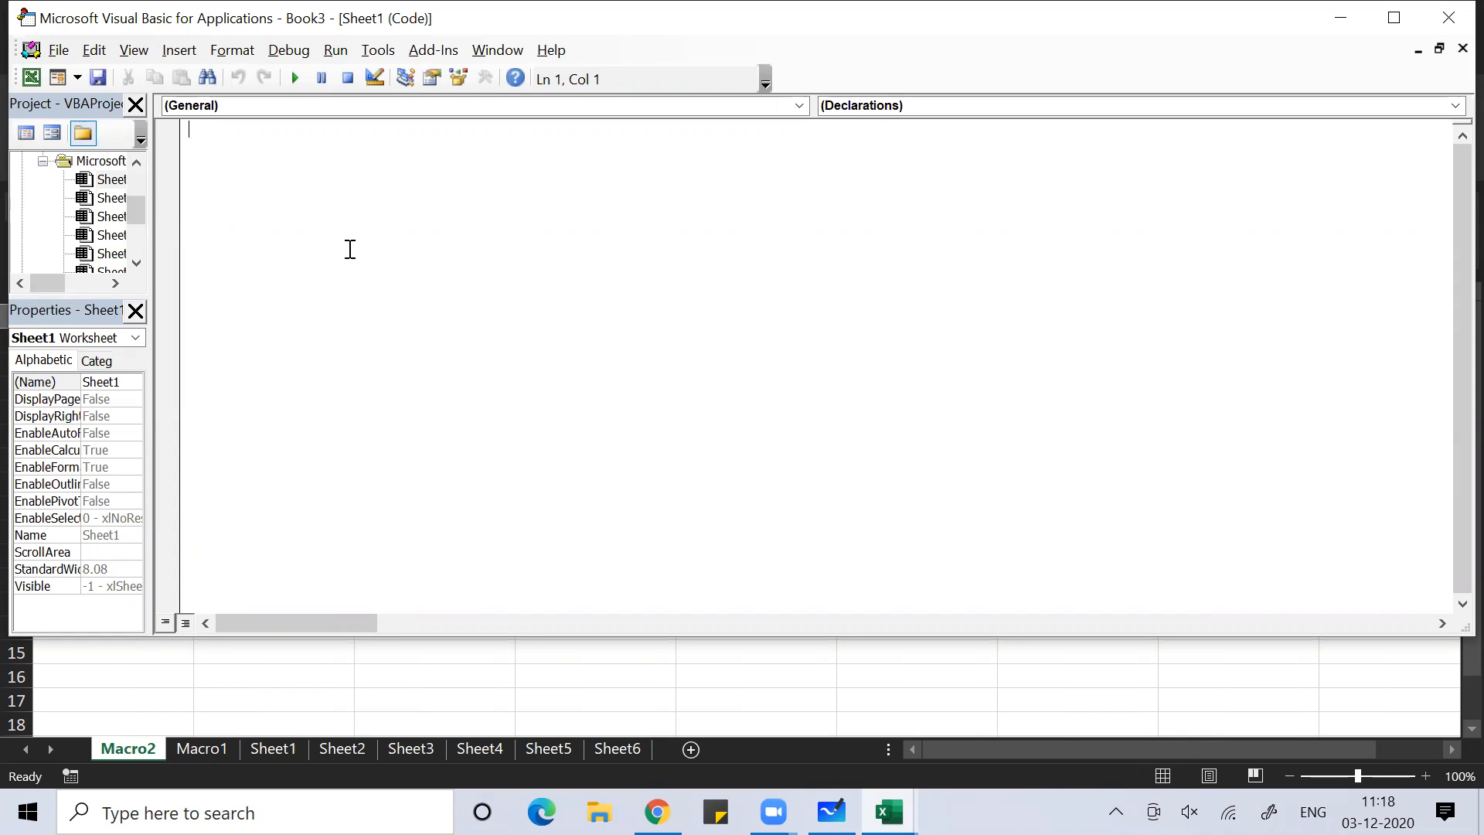
{"action": "type", "text": "sub"}
{"action": "type", "text": "sayhi()"}
{"action": "key", "text": "Return"}
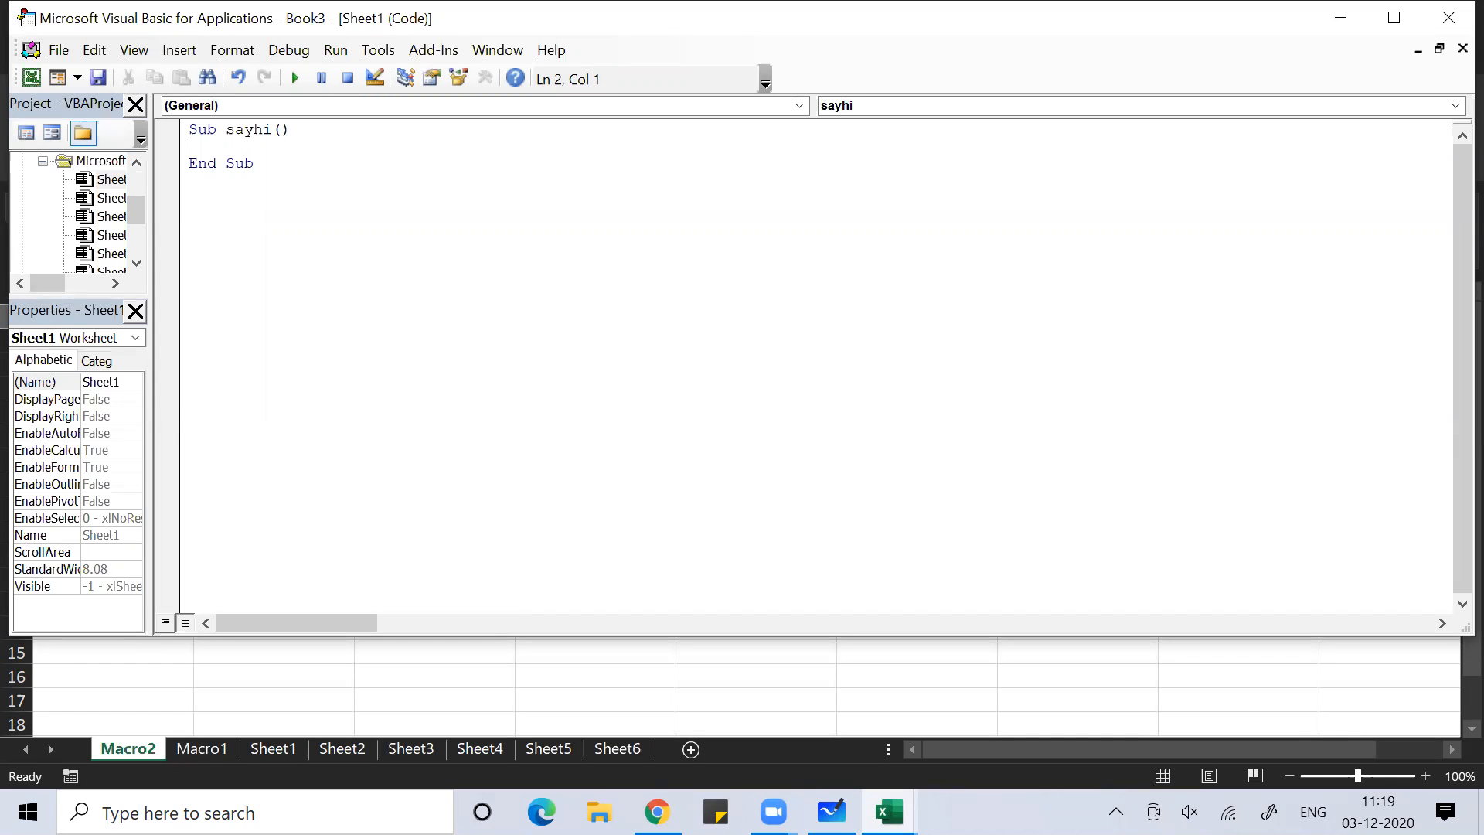
Add MsgBox "Hi Everyone, Welcome to MS EXcel Class" and run sayhi to check it
{"action": "type", "text": "msgbox "}
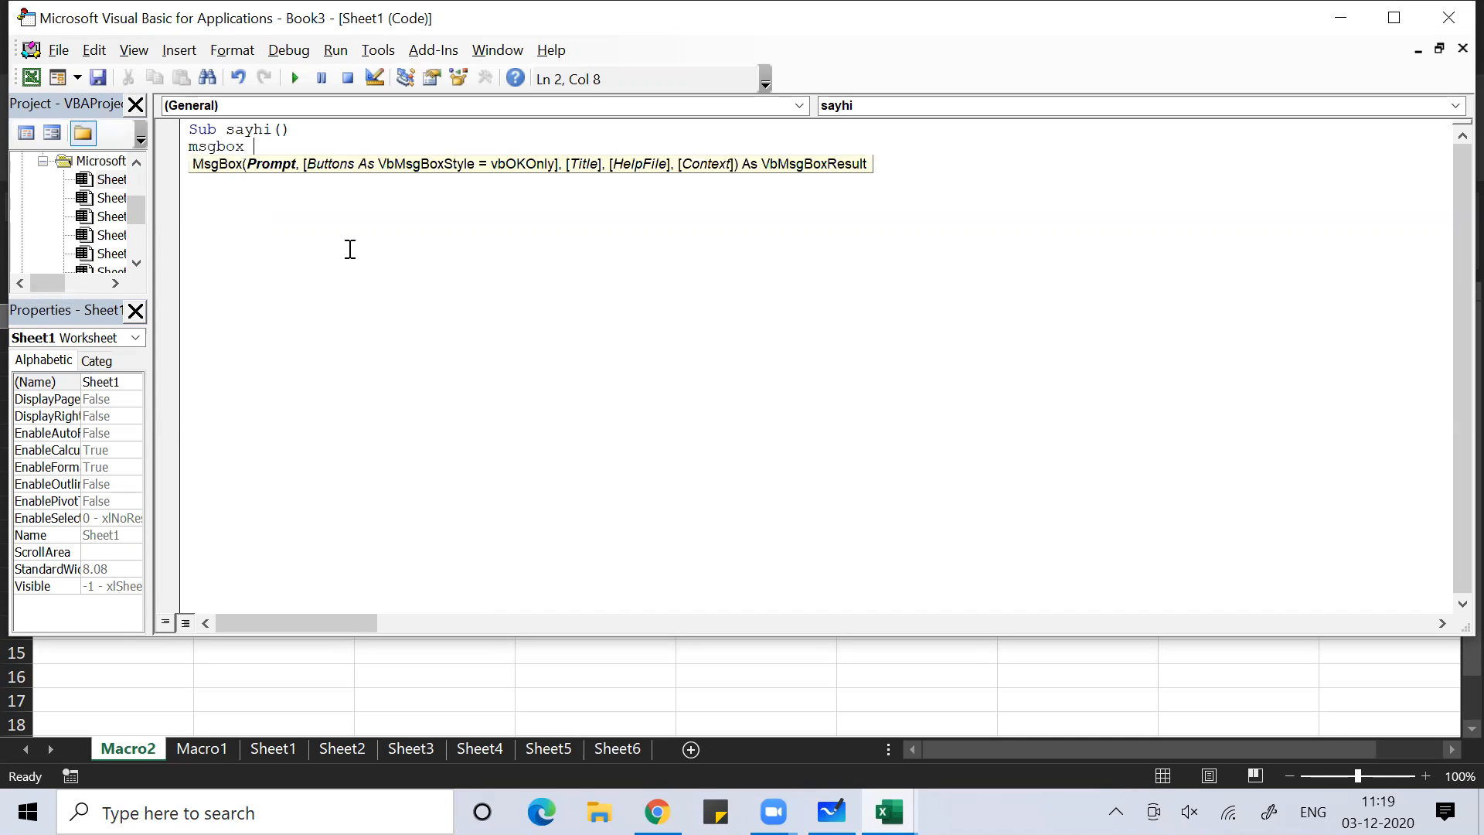
{"action": "type", "text": "\"Hi Everyone, Welcome to MS EXcel Class"}
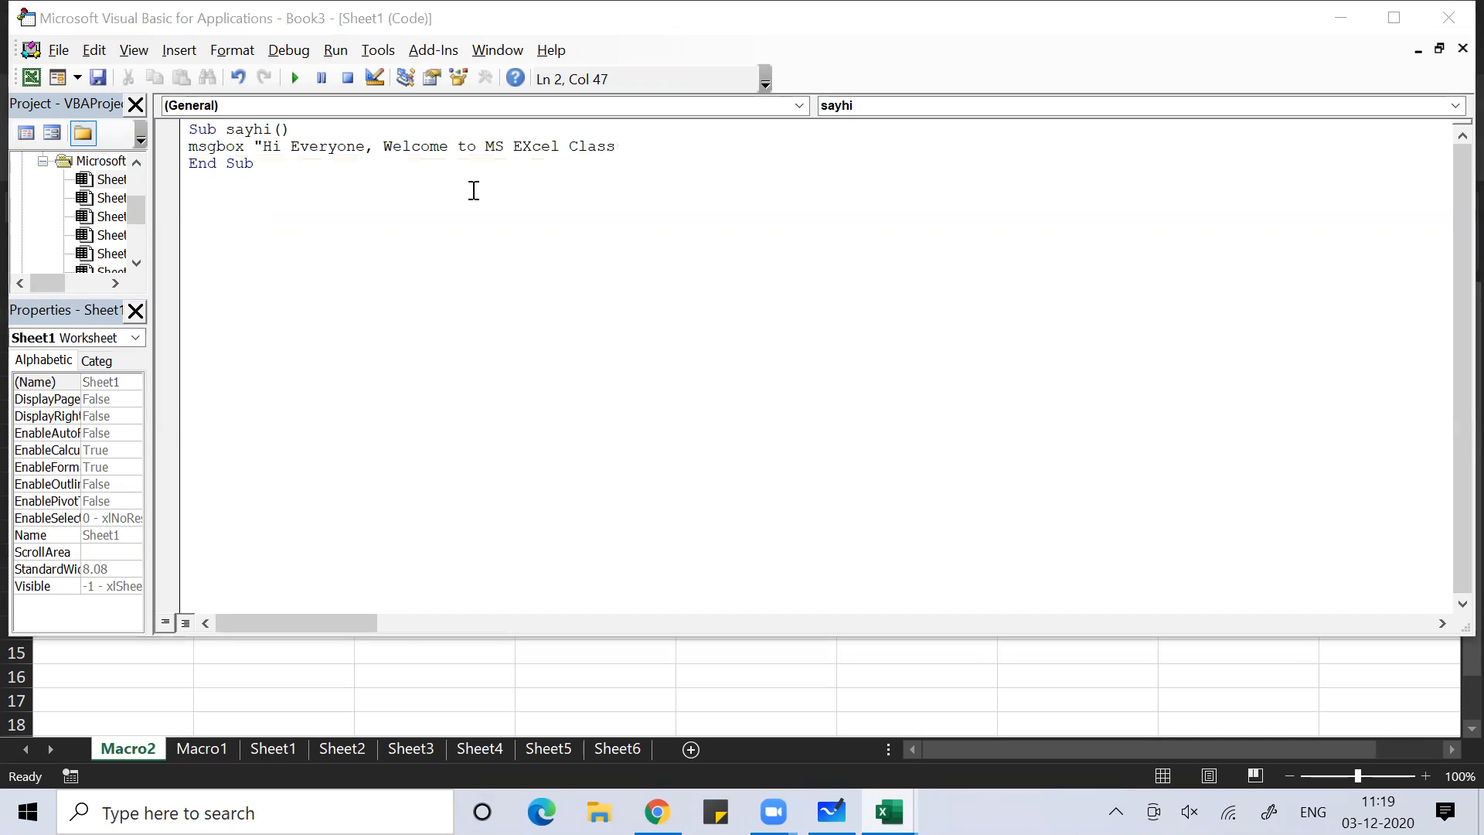
{"action": "left_click", "coordinate": [625, 145]}
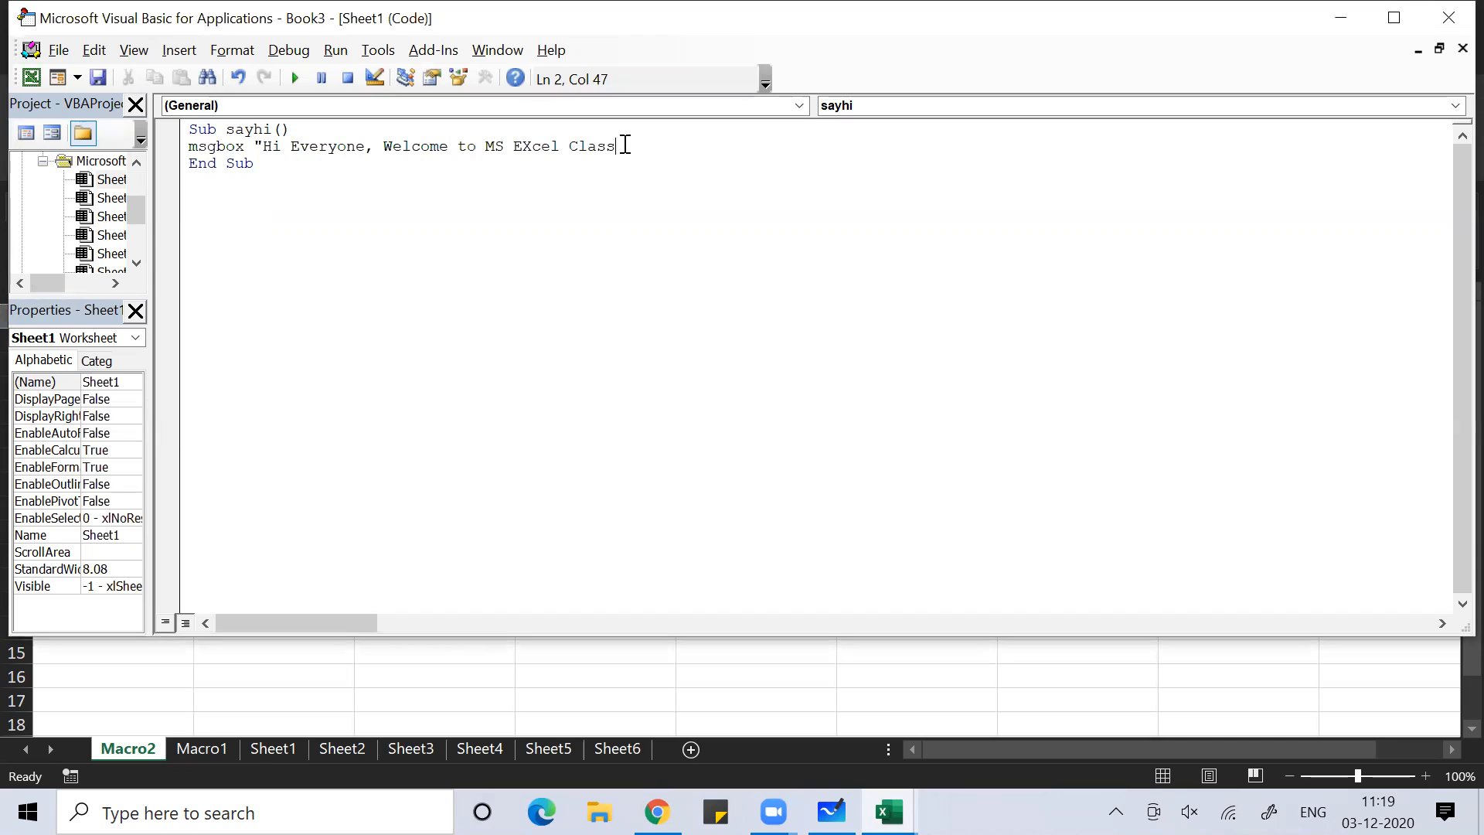
{"action": "type", "text": "\""}
{"action": "left_click", "coordinate": [293, 76]}
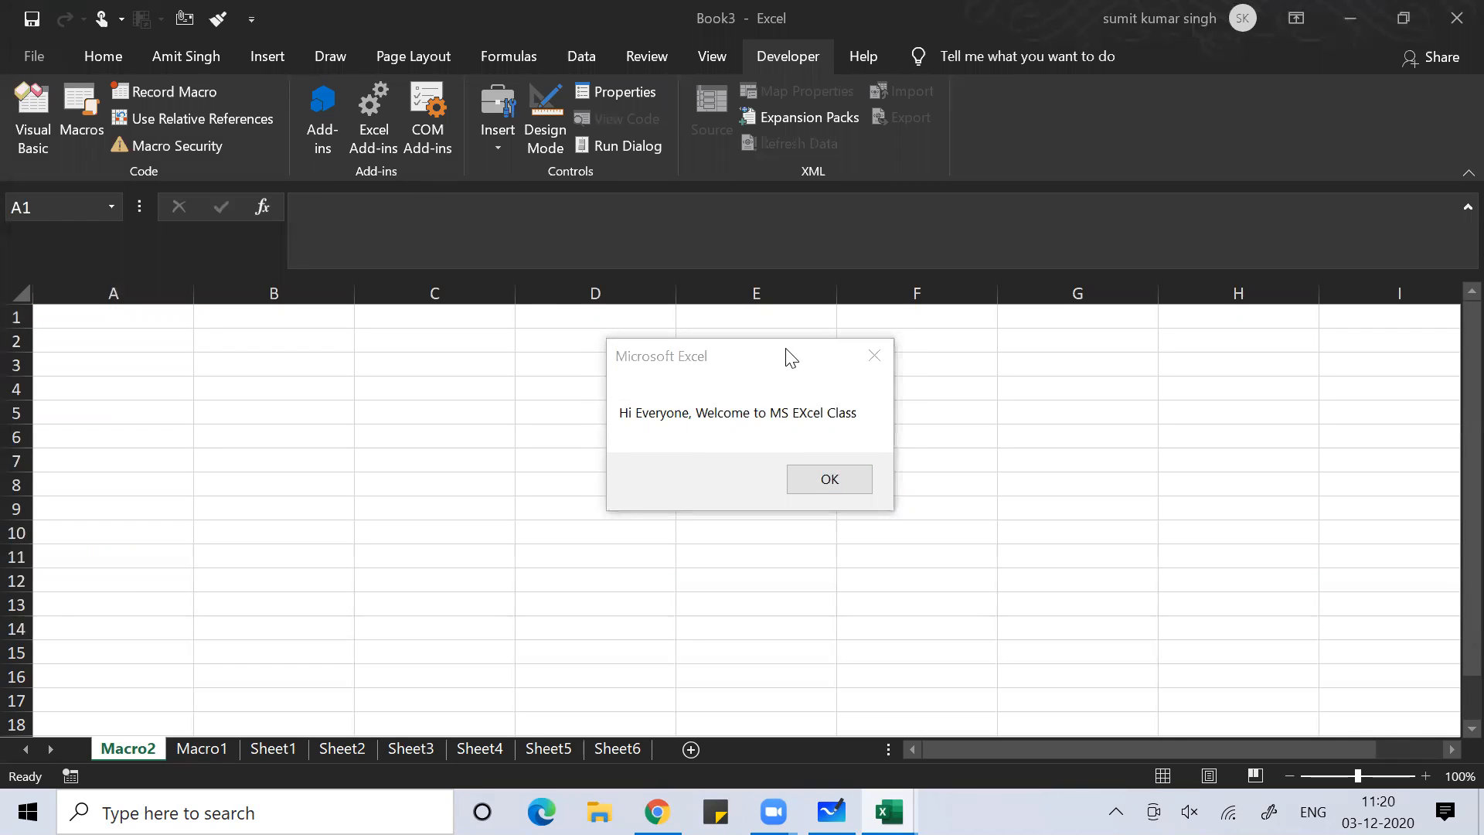
{"action": "left_click", "coordinate": [840, 480]}
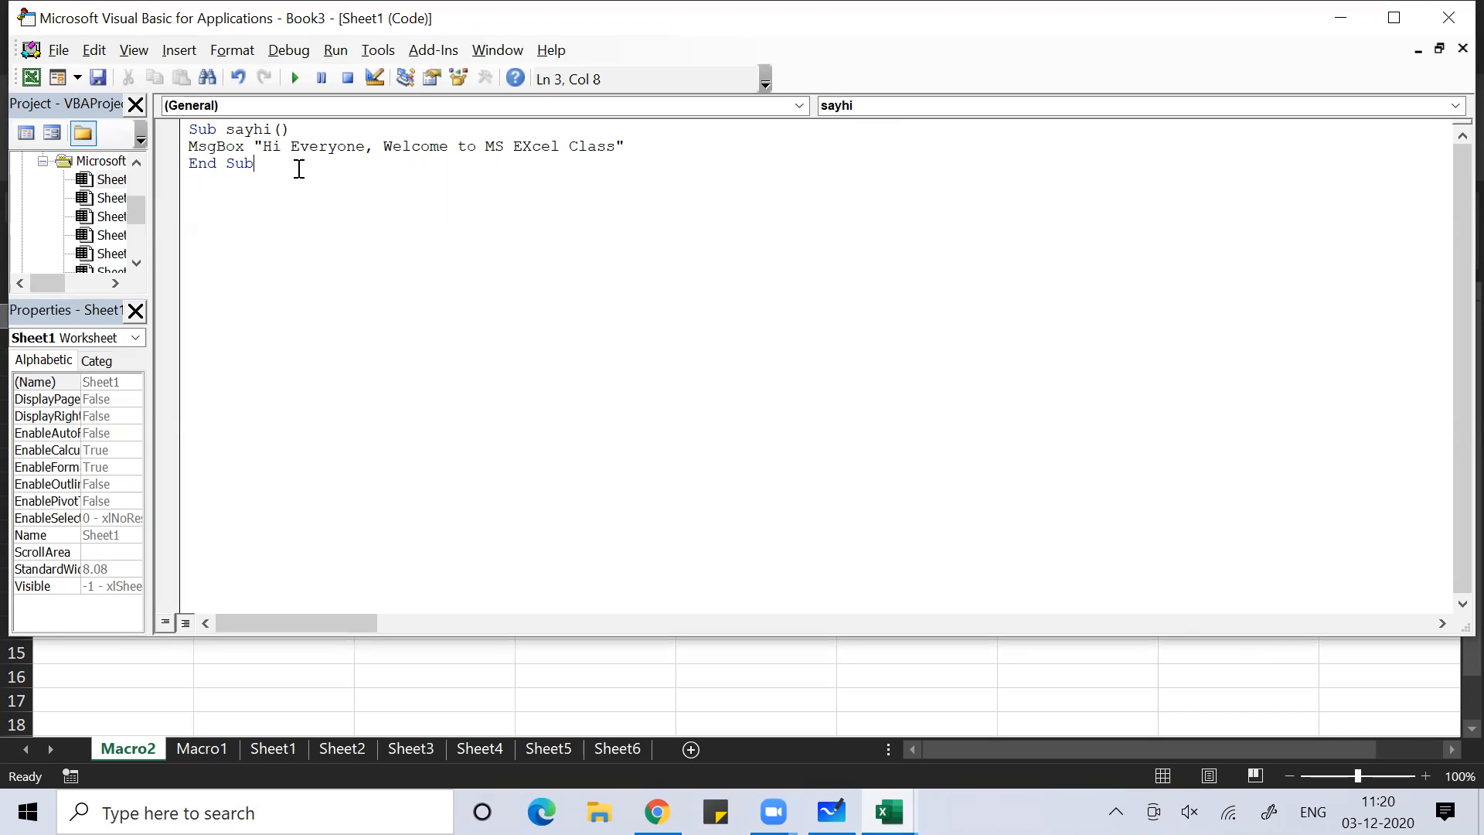
Write a Sub showmedatetime() macro with MsgBox Date and MsgBox Time lines
{"action": "key", "text": "Return"}
{"action": "key", "text": "Return"}
{"action": "type", "text": "sub showmedatetime()"}
{"action": "key", "text": "Return"}
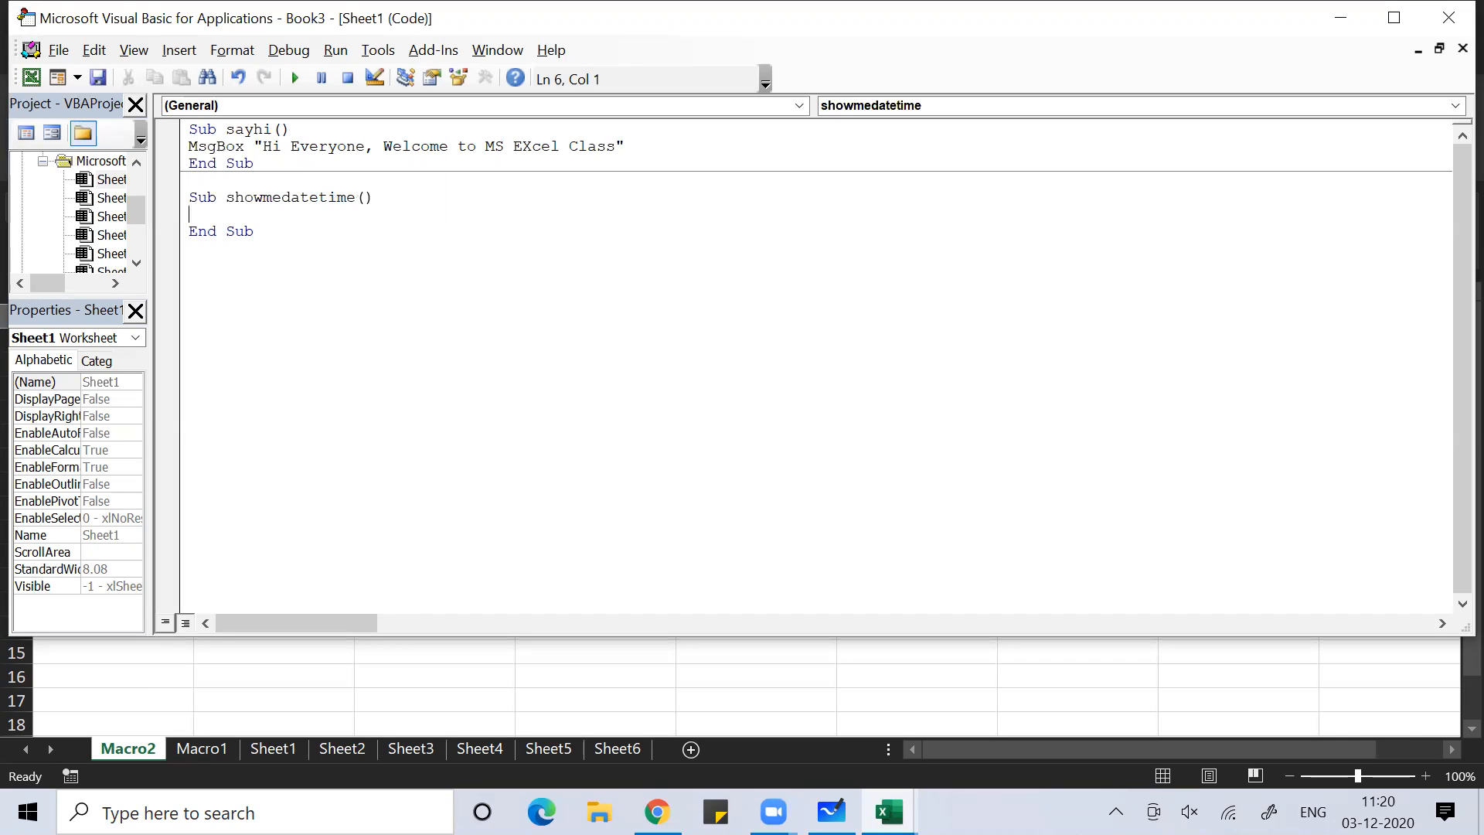
{"action": "type", "text": "msgbox date"}
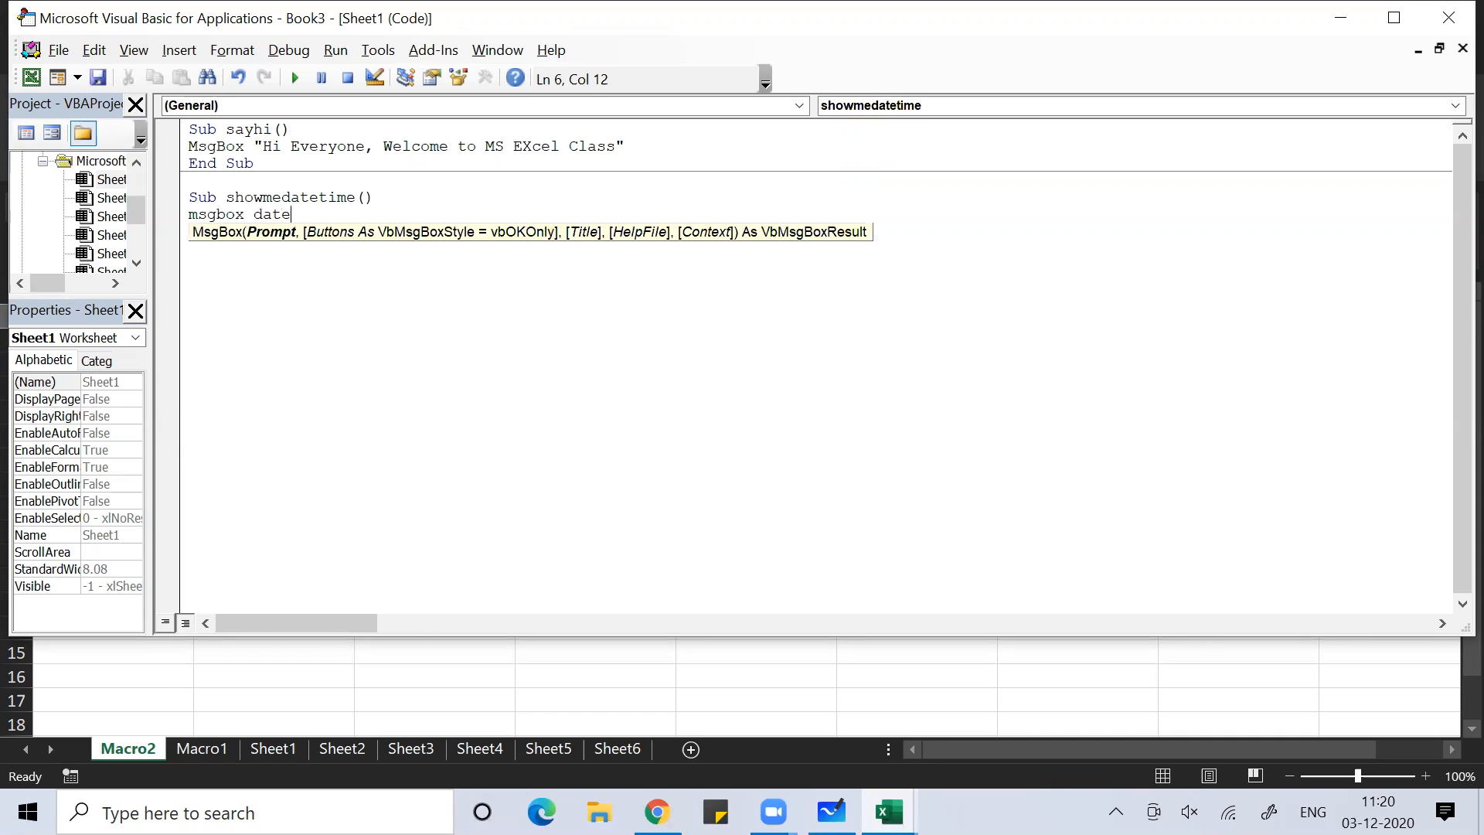
{"action": "key", "text": "Return"}
{"action": "type", "text": "msgbo"}
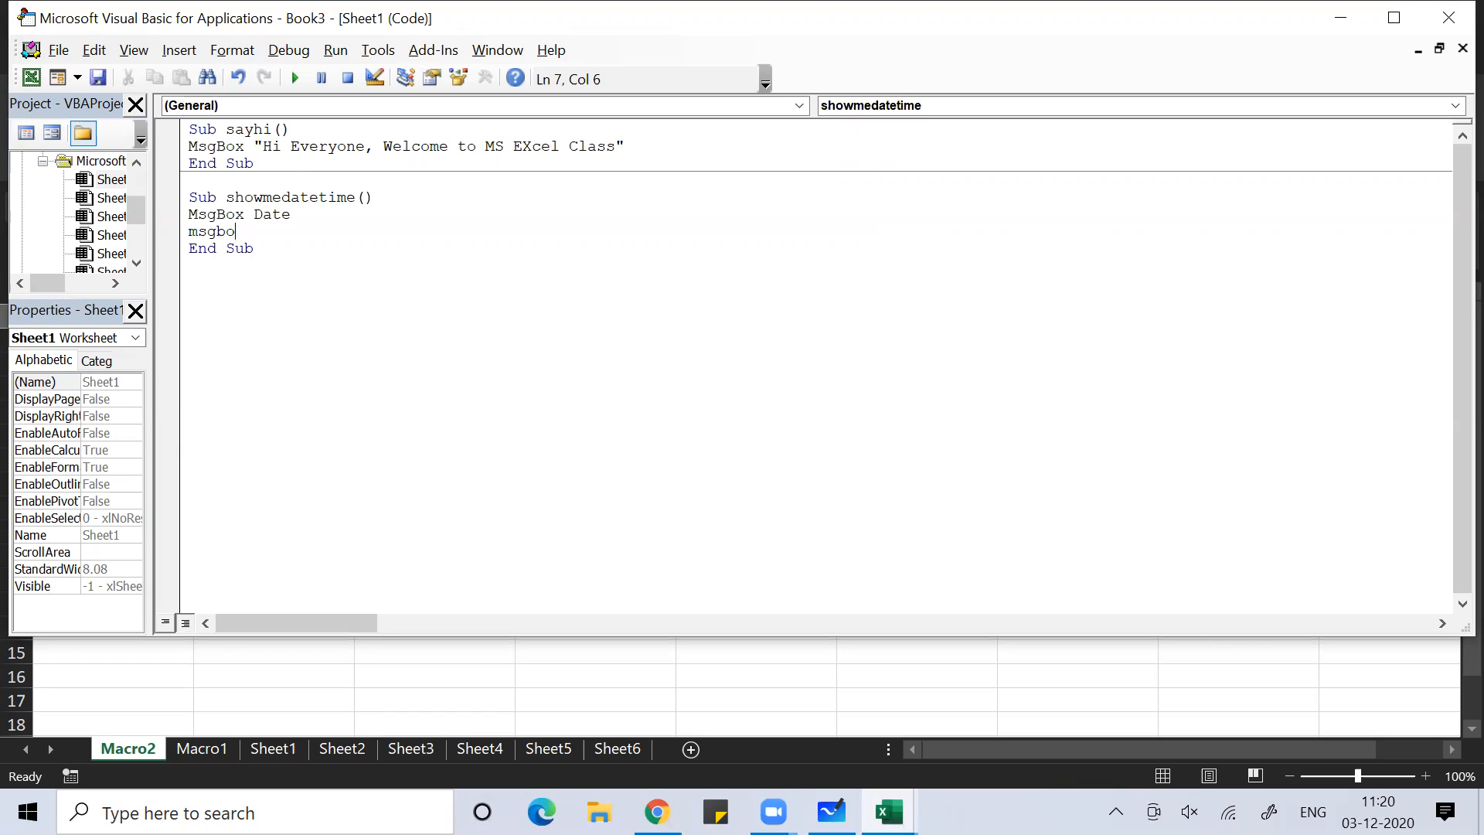
{"action": "type", "text": "x ti"}
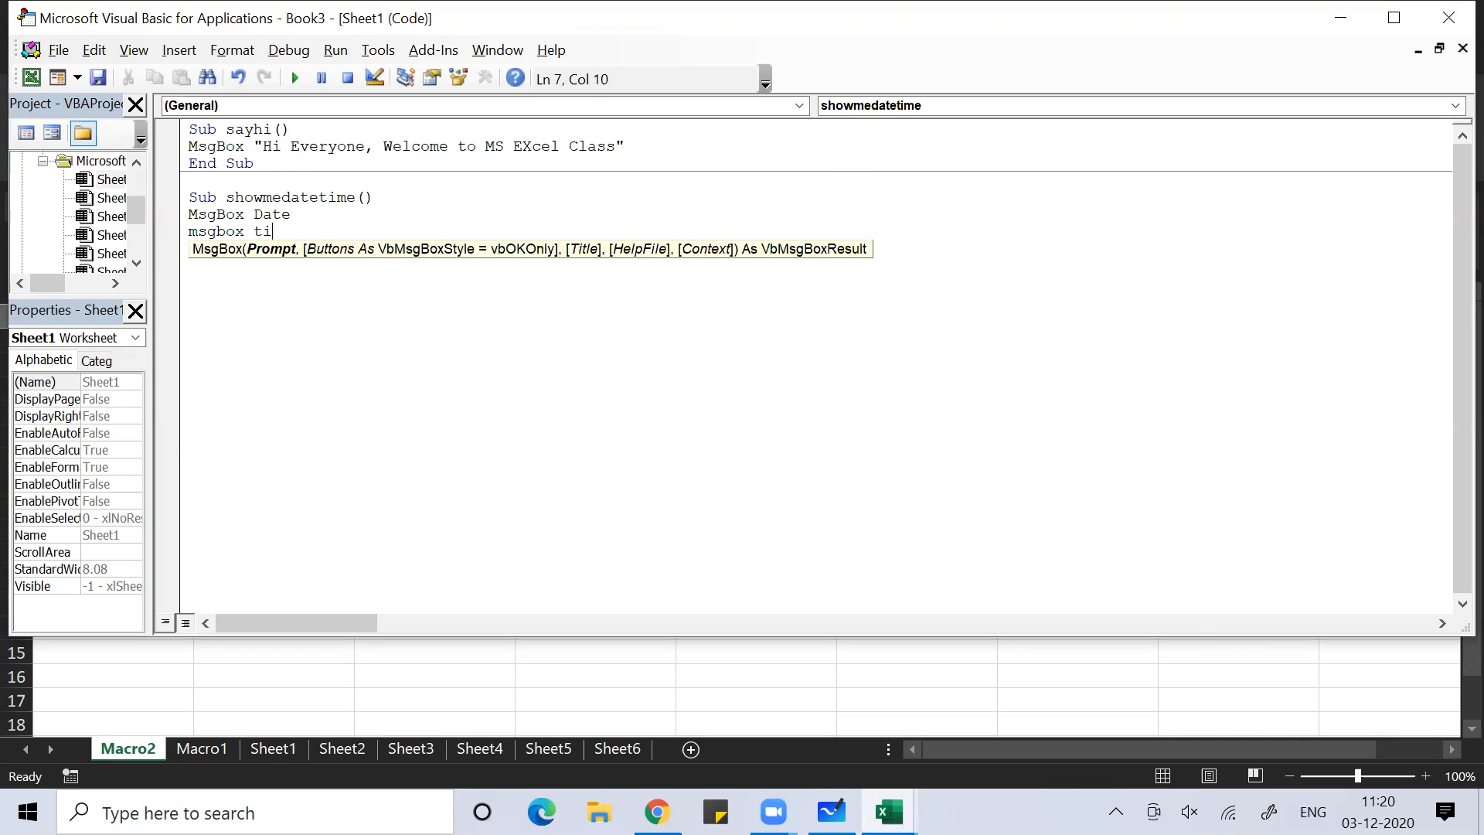
{"action": "type", "text": "me"}
Run showmedatetime, dismiss the date and time messages, and close the VBA editor
{"action": "left_click", "coordinate": [295, 78]}
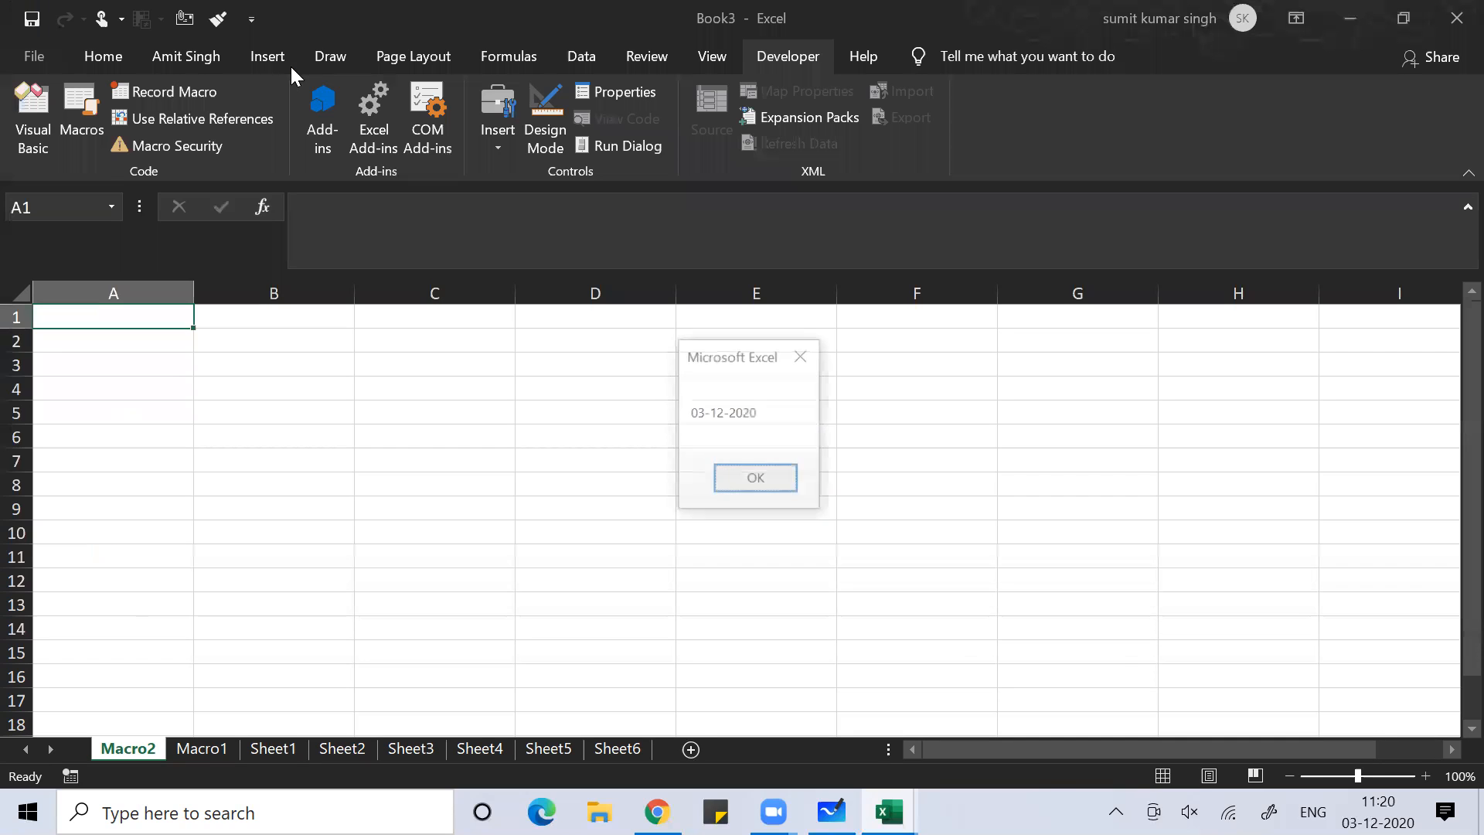
{"action": "left_click", "coordinate": [738, 486]}
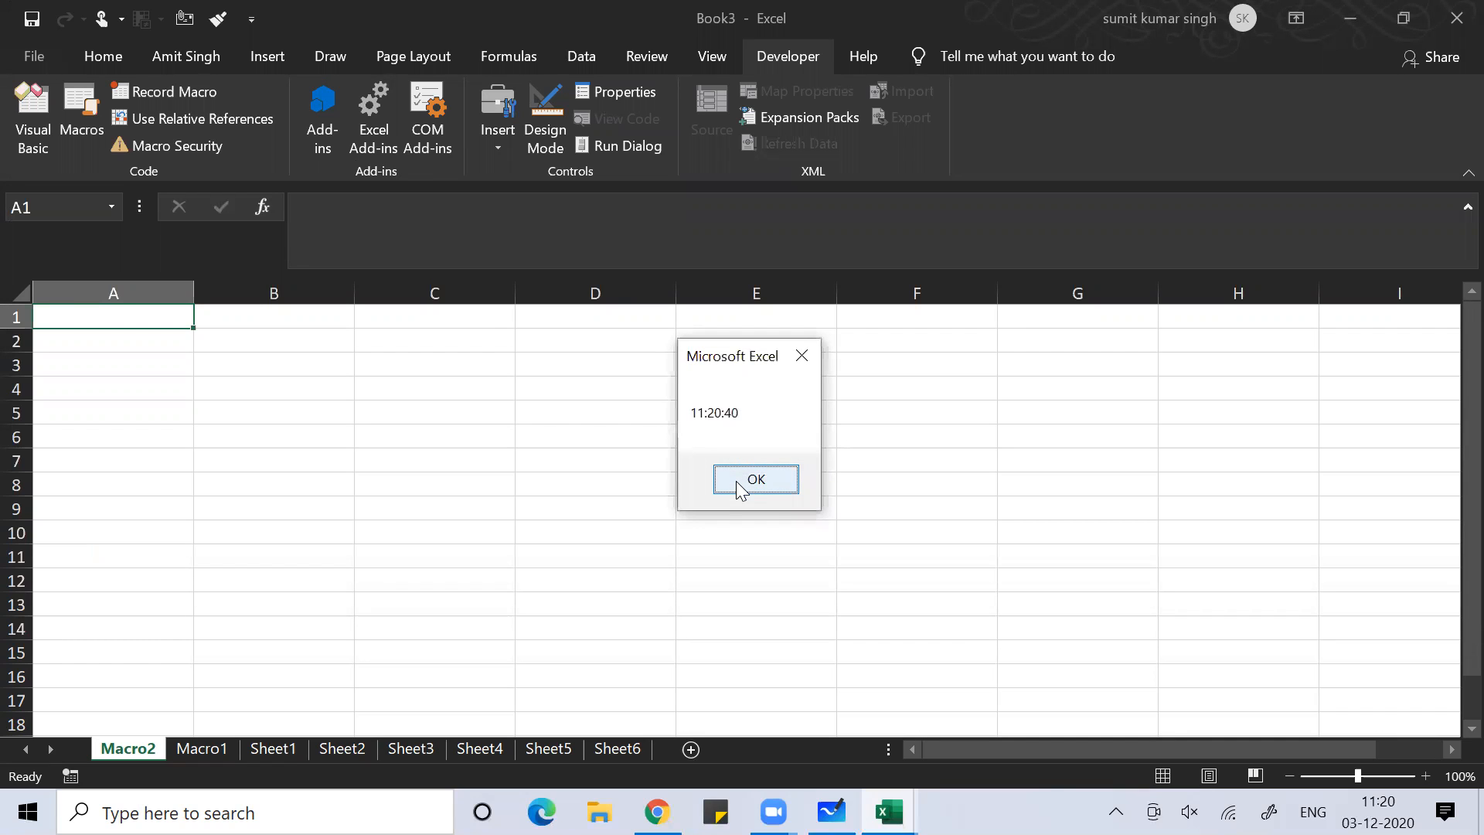
{"action": "left_click", "coordinate": [738, 485]}
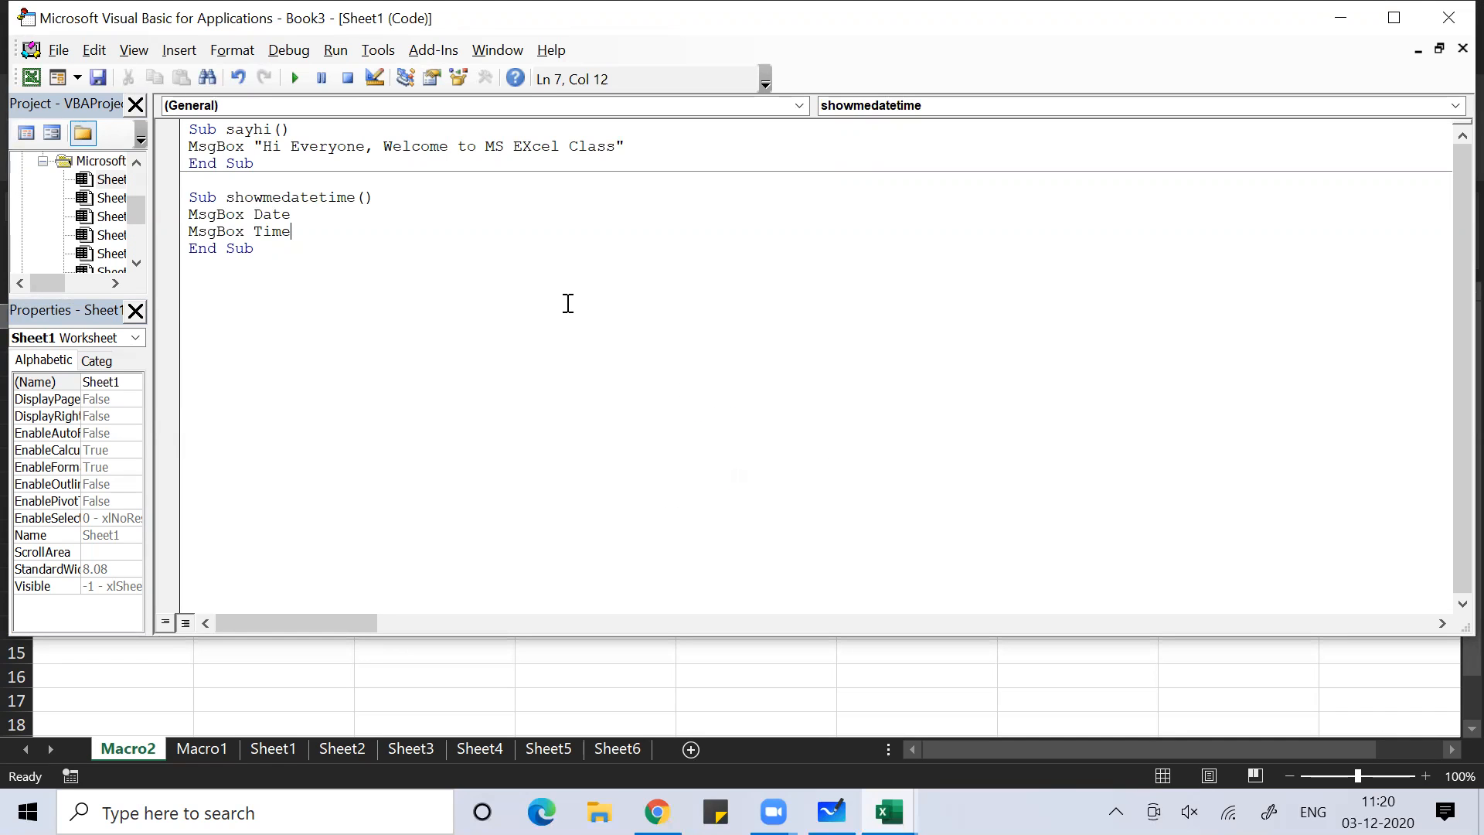
{"action": "left_click", "coordinate": [1447, 17]}
Enter a person's name in cell A3 of the Macro2 sheet
{"action": "left_click", "coordinate": [501, 503]}
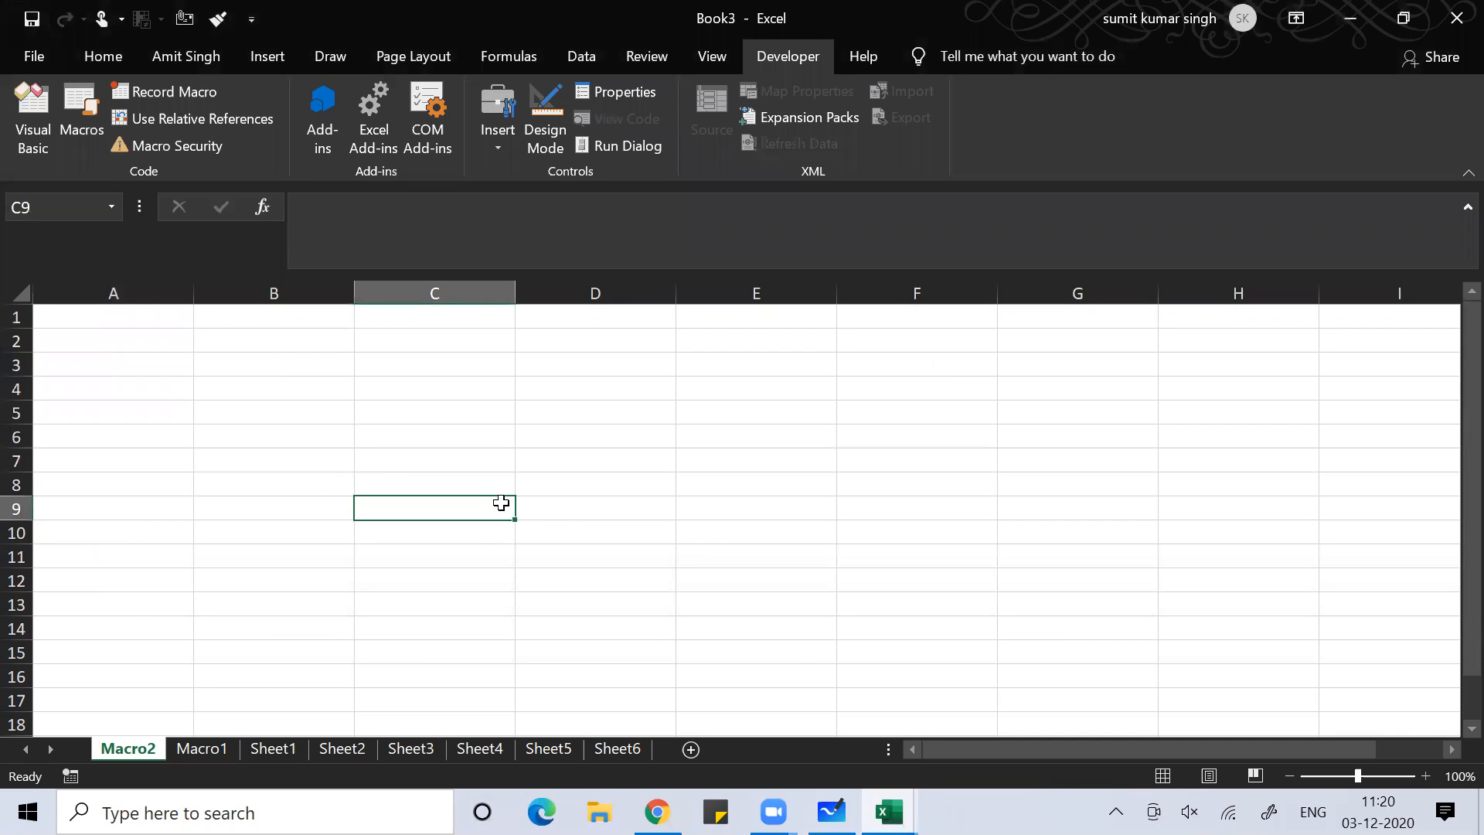
{"action": "left_click", "coordinate": [173, 441]}
{"action": "key", "text": "Up"}
{"action": "key", "text": "Up"}
{"action": "key", "text": "Up"}
{"action": "key", "text": "Up"}
{"action": "key", "text": "Up"}
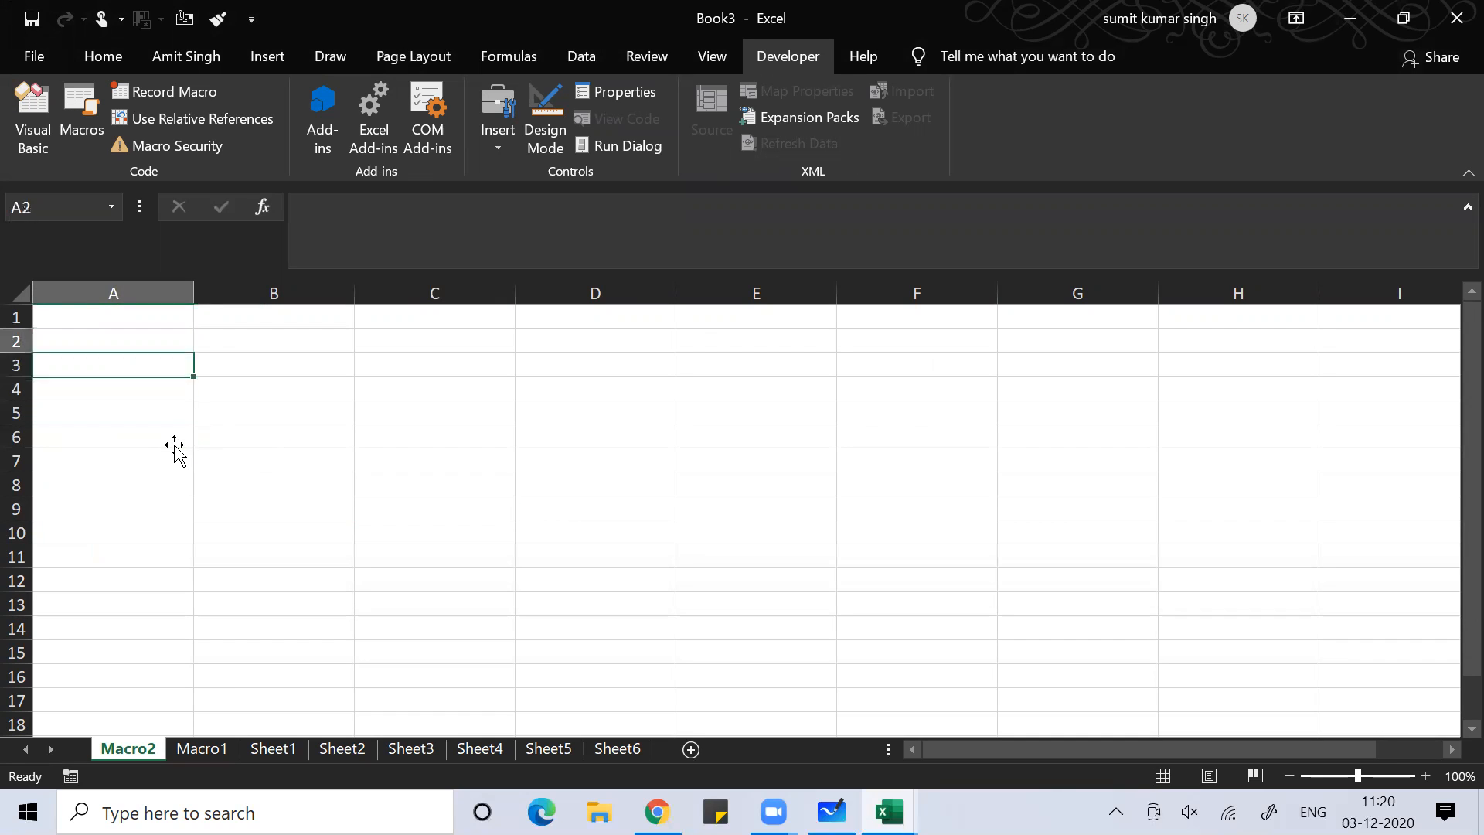
{"action": "key", "text": "Down"}
{"action": "key", "text": "Down"}
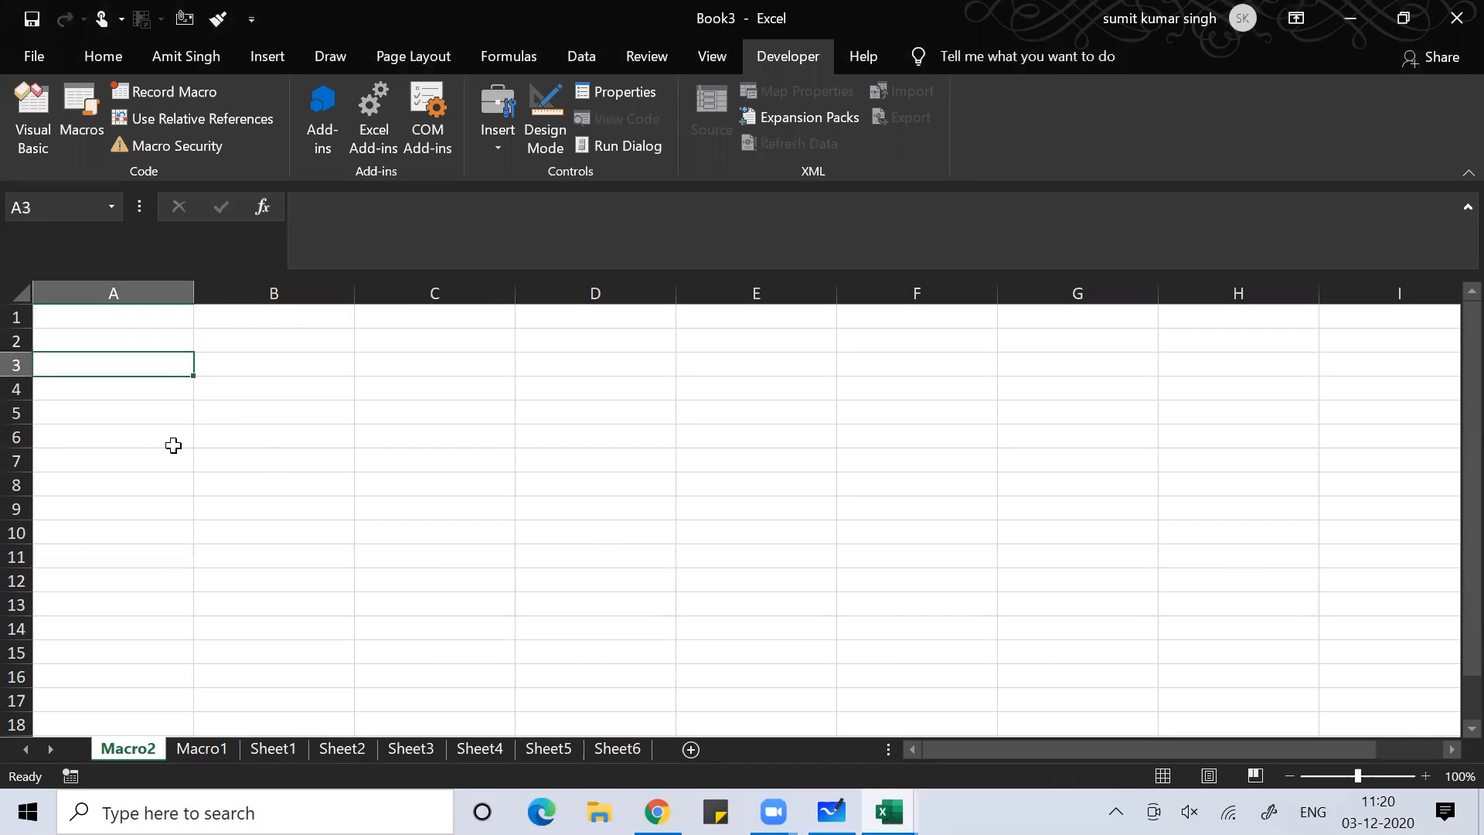
{"action": "key", "text": "ctrl+Right"}
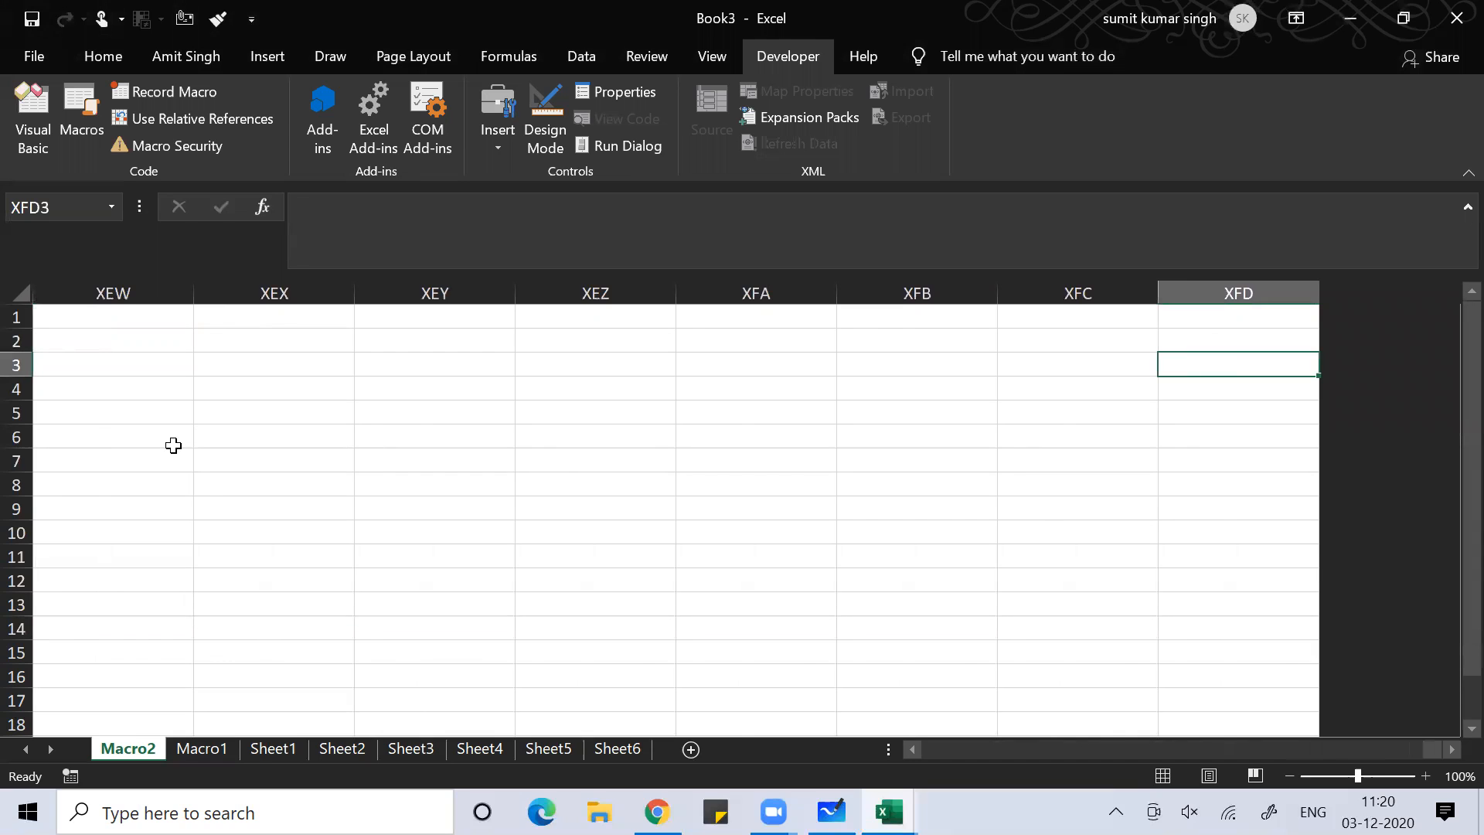
{"action": "key", "text": "ctrl+Left"}
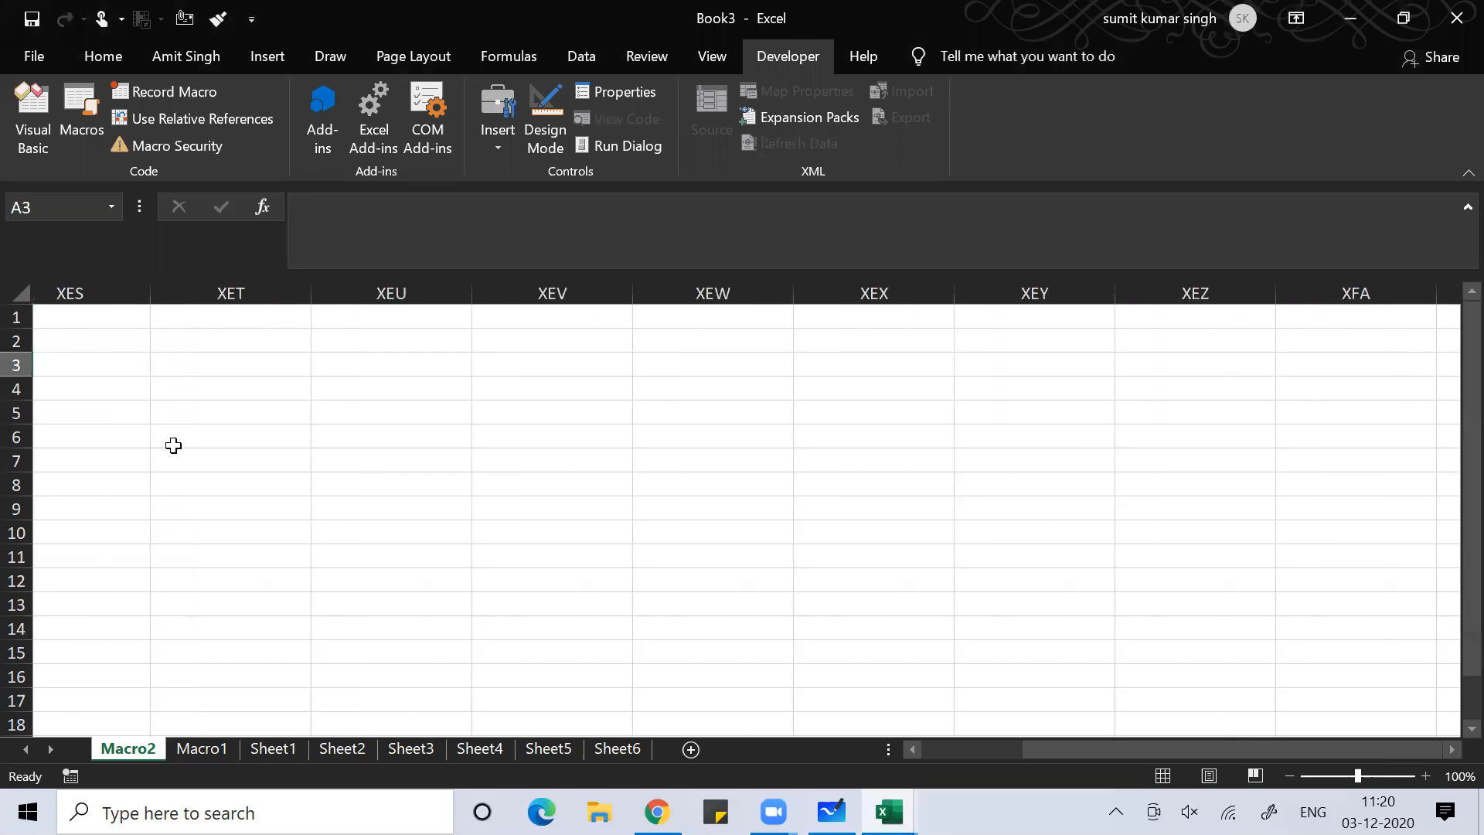
{"action": "key", "text": "Up"}
{"action": "key", "text": "Up"}
{"action": "key", "text": "Down"}
{"action": "key", "text": "Down"}
{"action": "key", "text": "Up"}
{"action": "key", "text": "Up"}
{"action": "key", "text": "Down"}
{"action": "key", "text": "Down"}
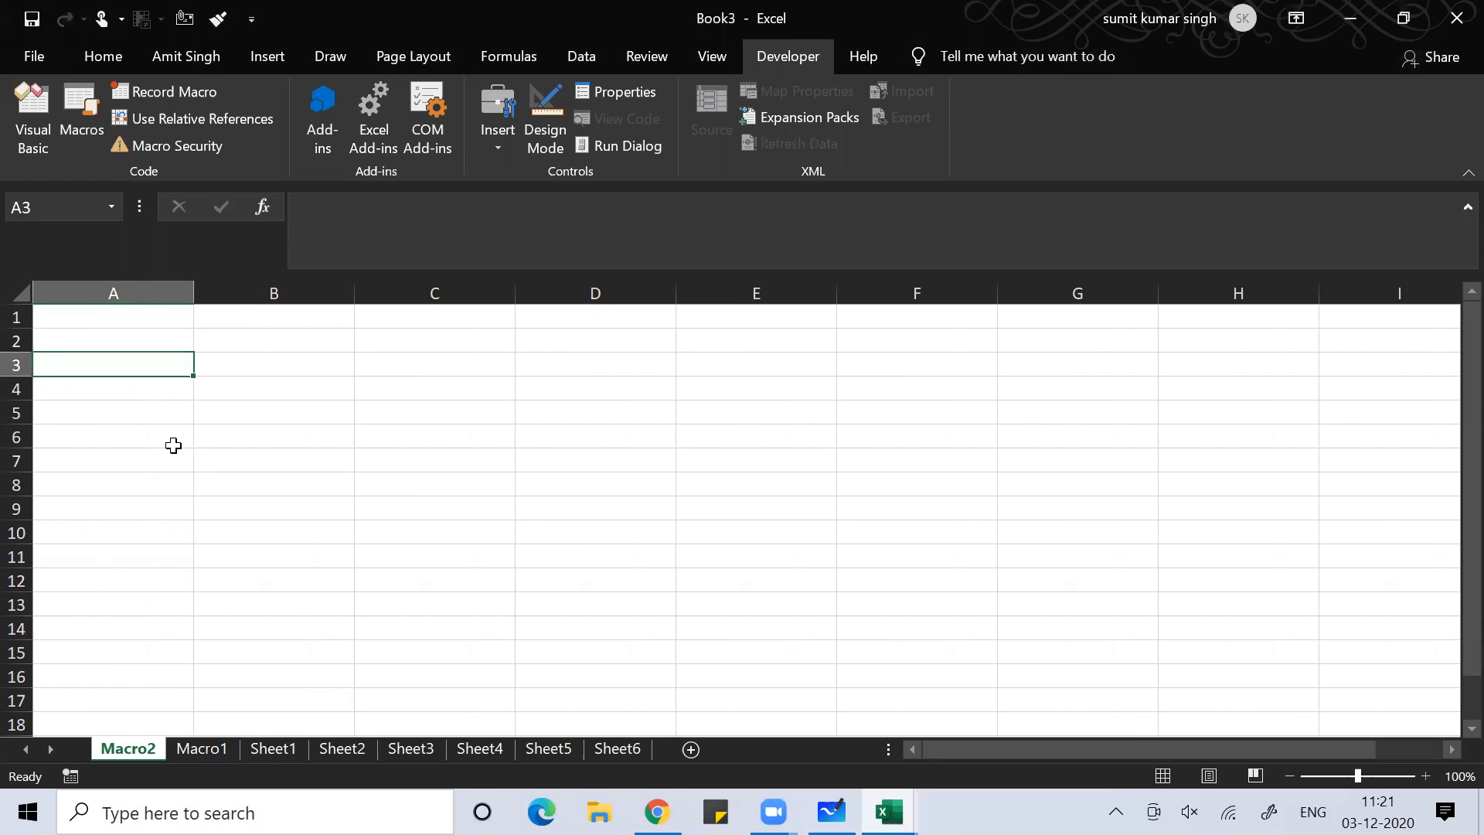
{"action": "type", "text": "amit"}
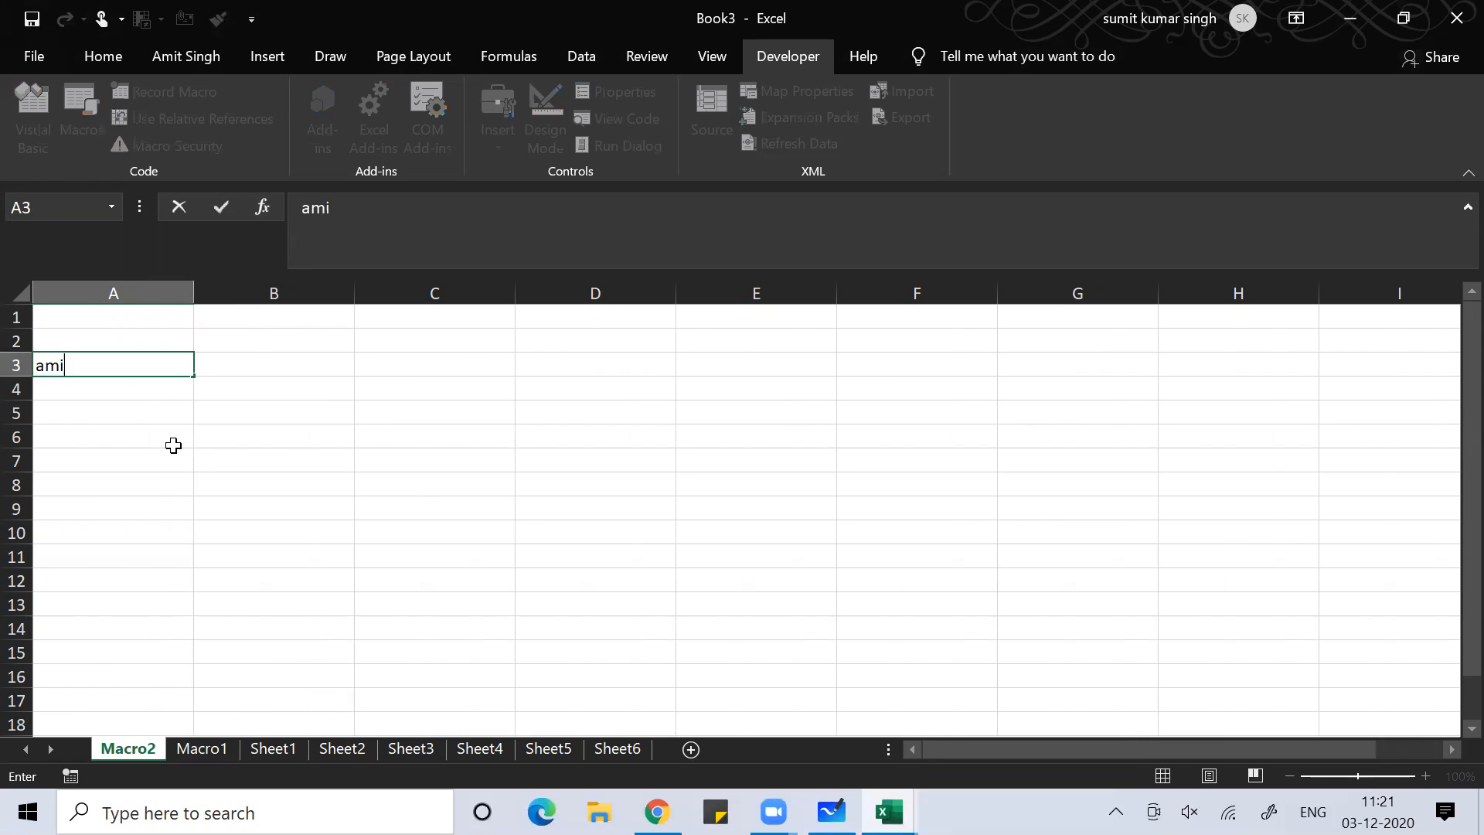
{"action": "key", "text": "Return"}
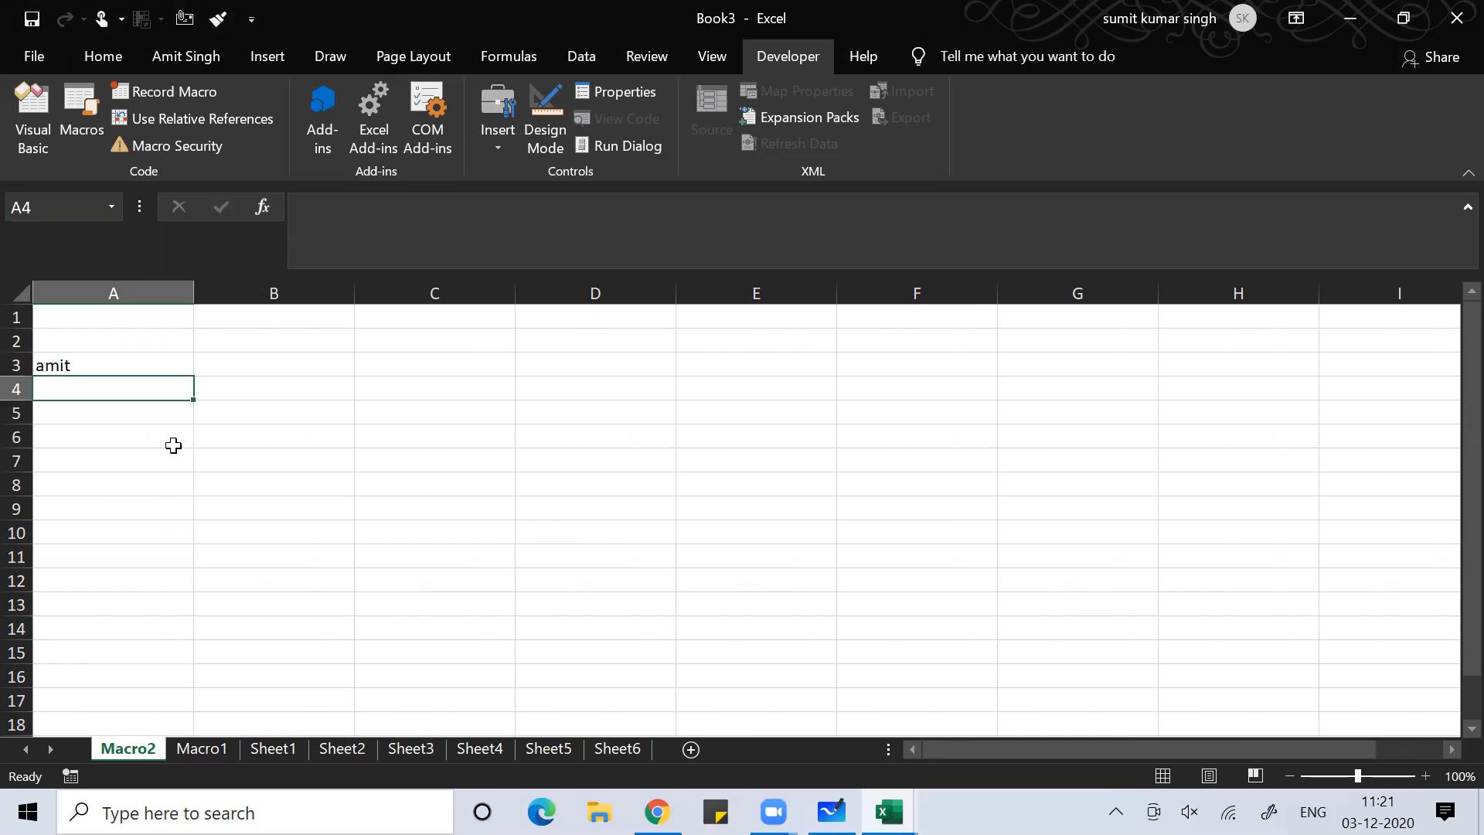
Copy A3's name across all of row 3, clear the copy mode, and go to Sheet2
{"action": "key", "text": "Up"}
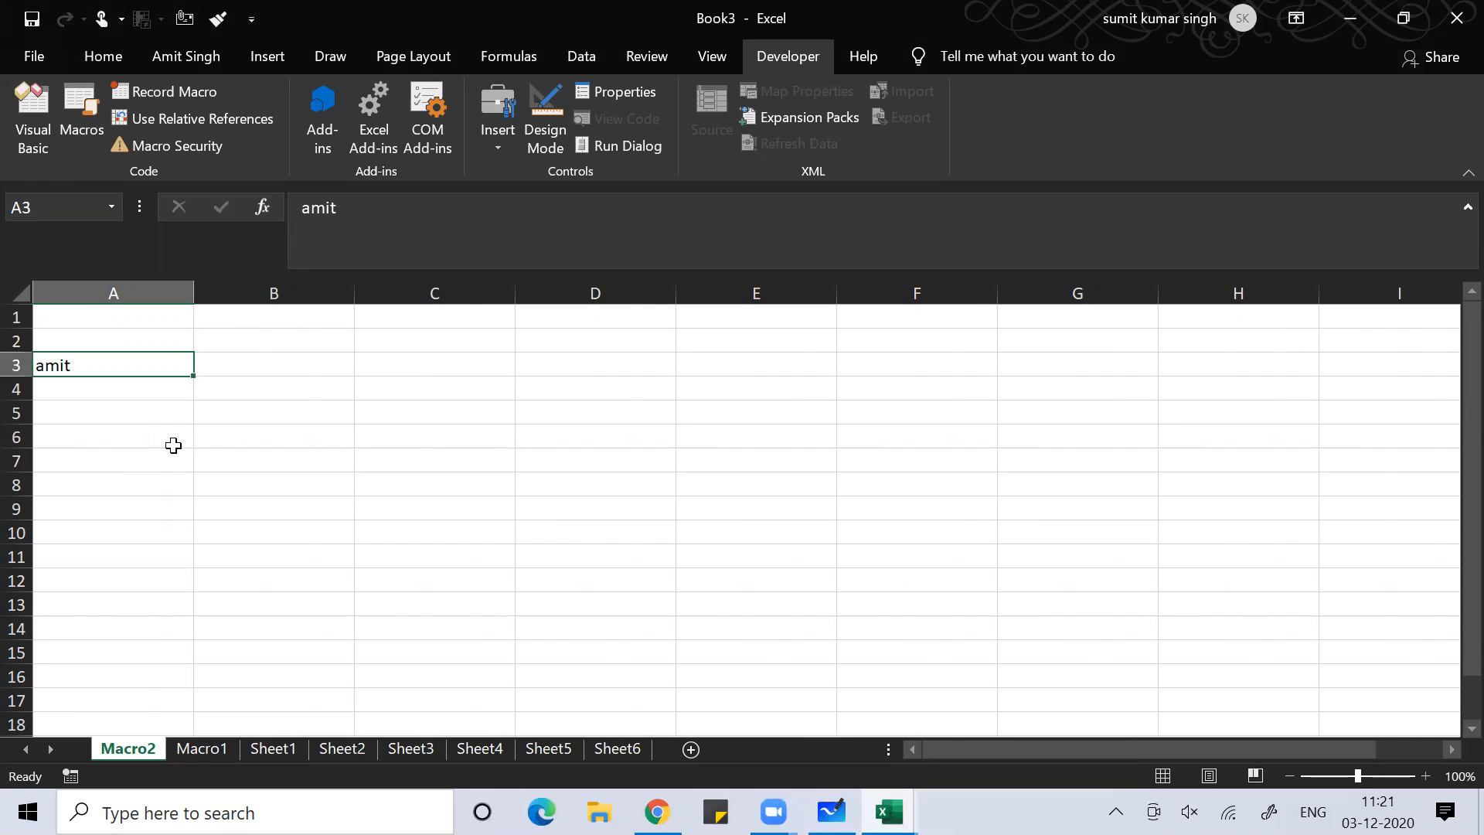
{"action": "key", "text": "ctrl+c"}
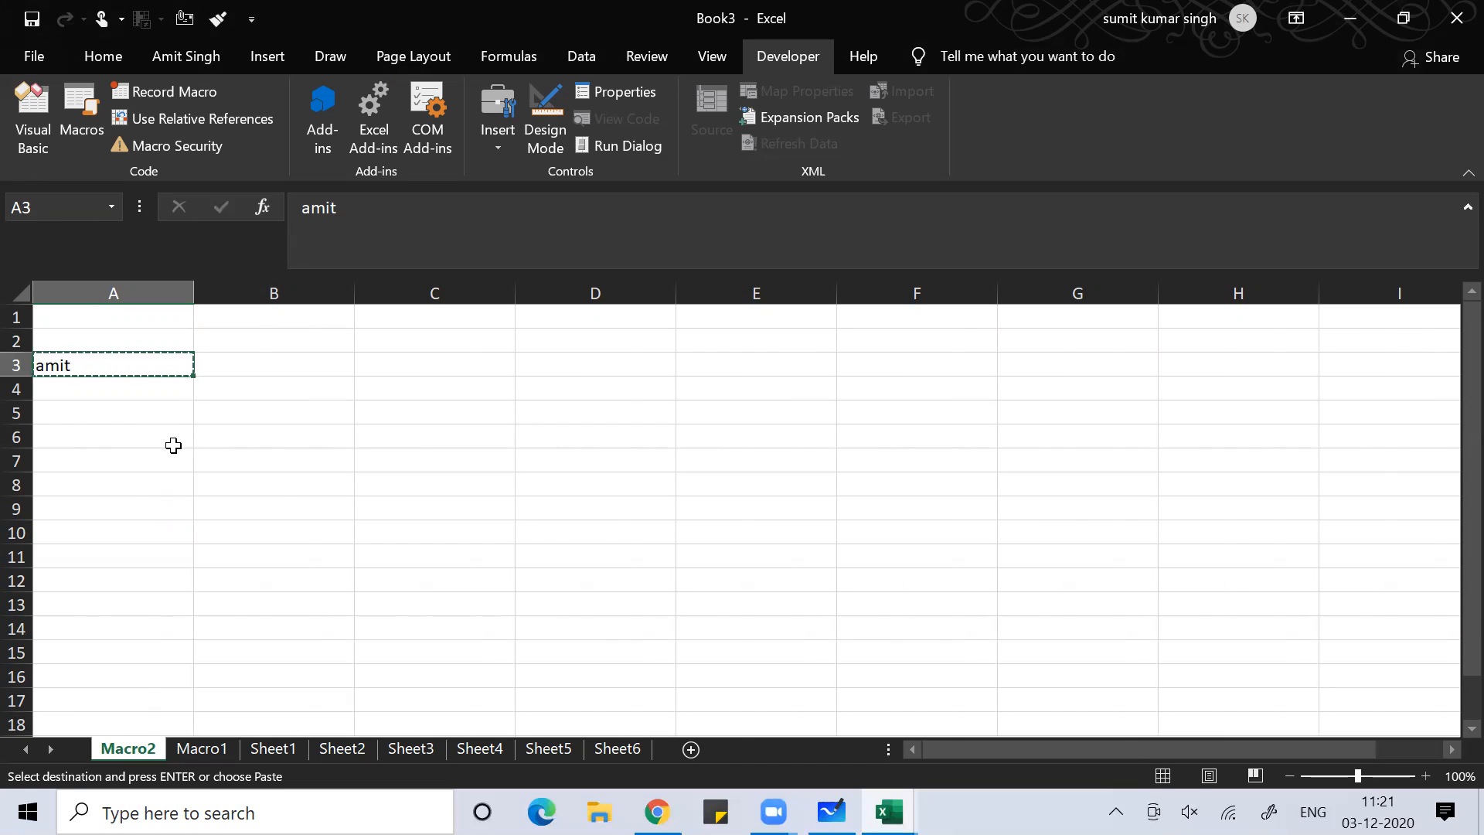
{"action": "key", "text": "shift+space"}
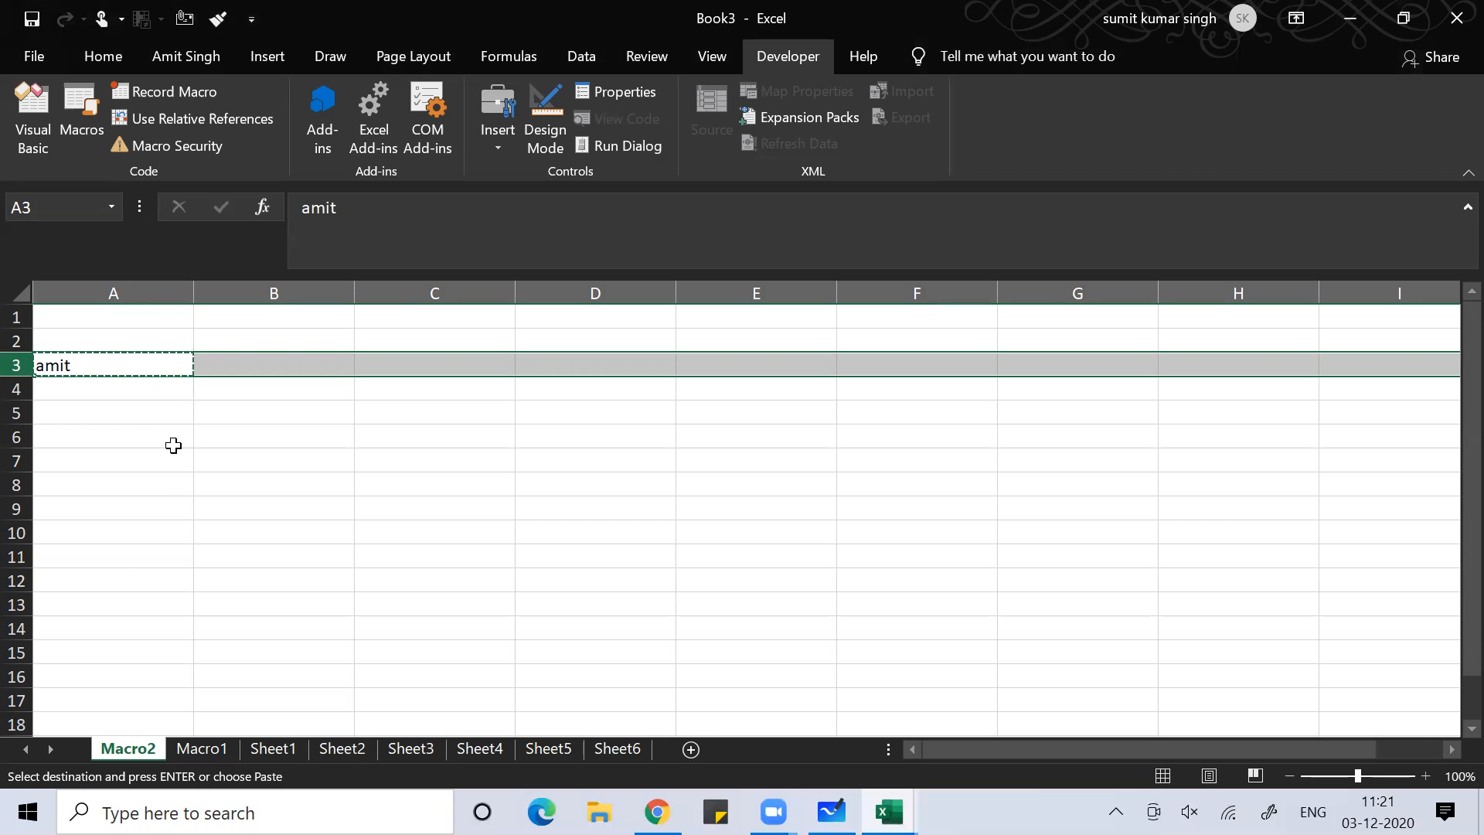
{"action": "key", "text": "ctrl+v"}
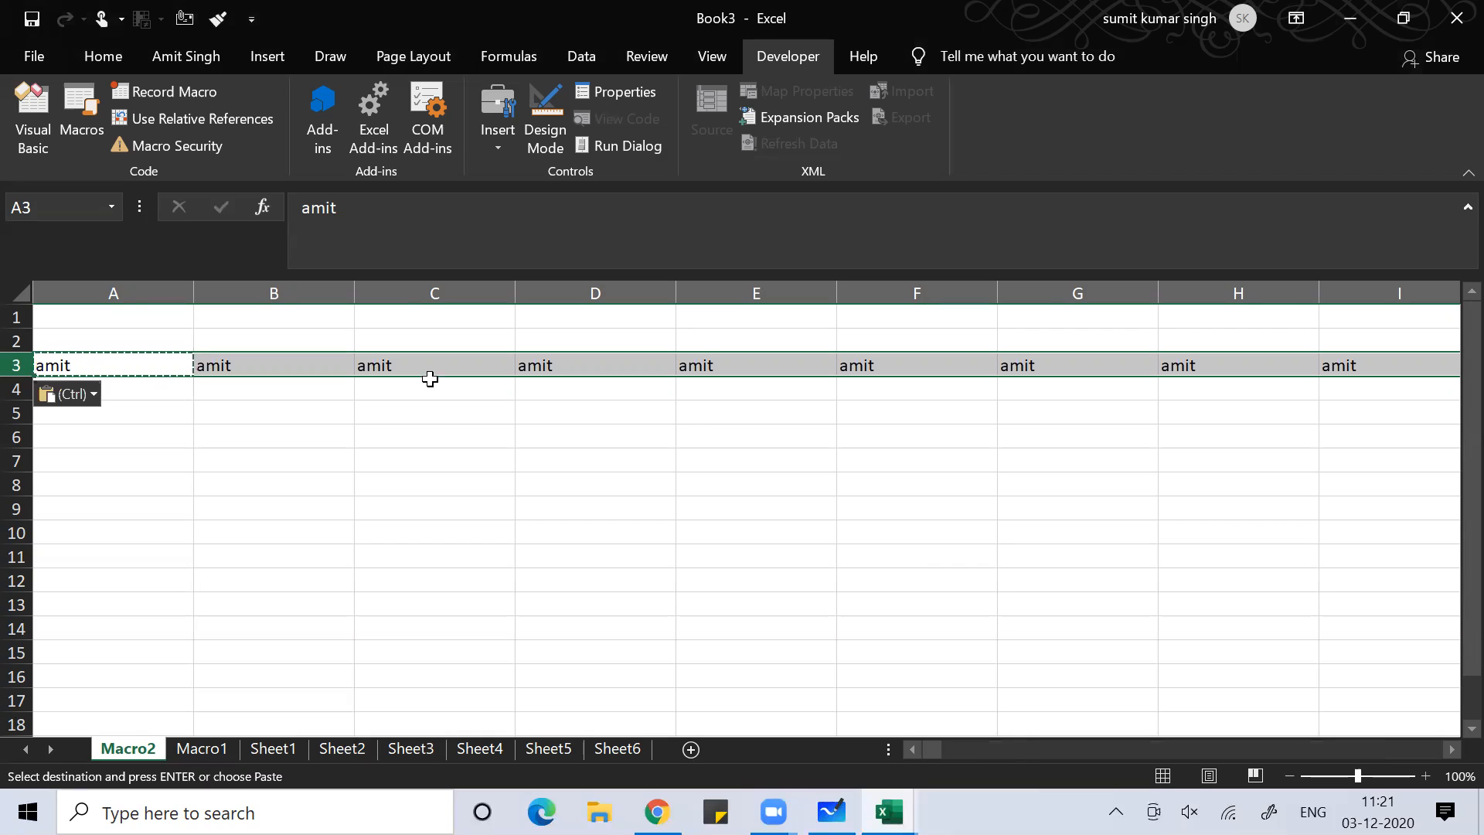
{"action": "left_click", "coordinate": [769, 504]}
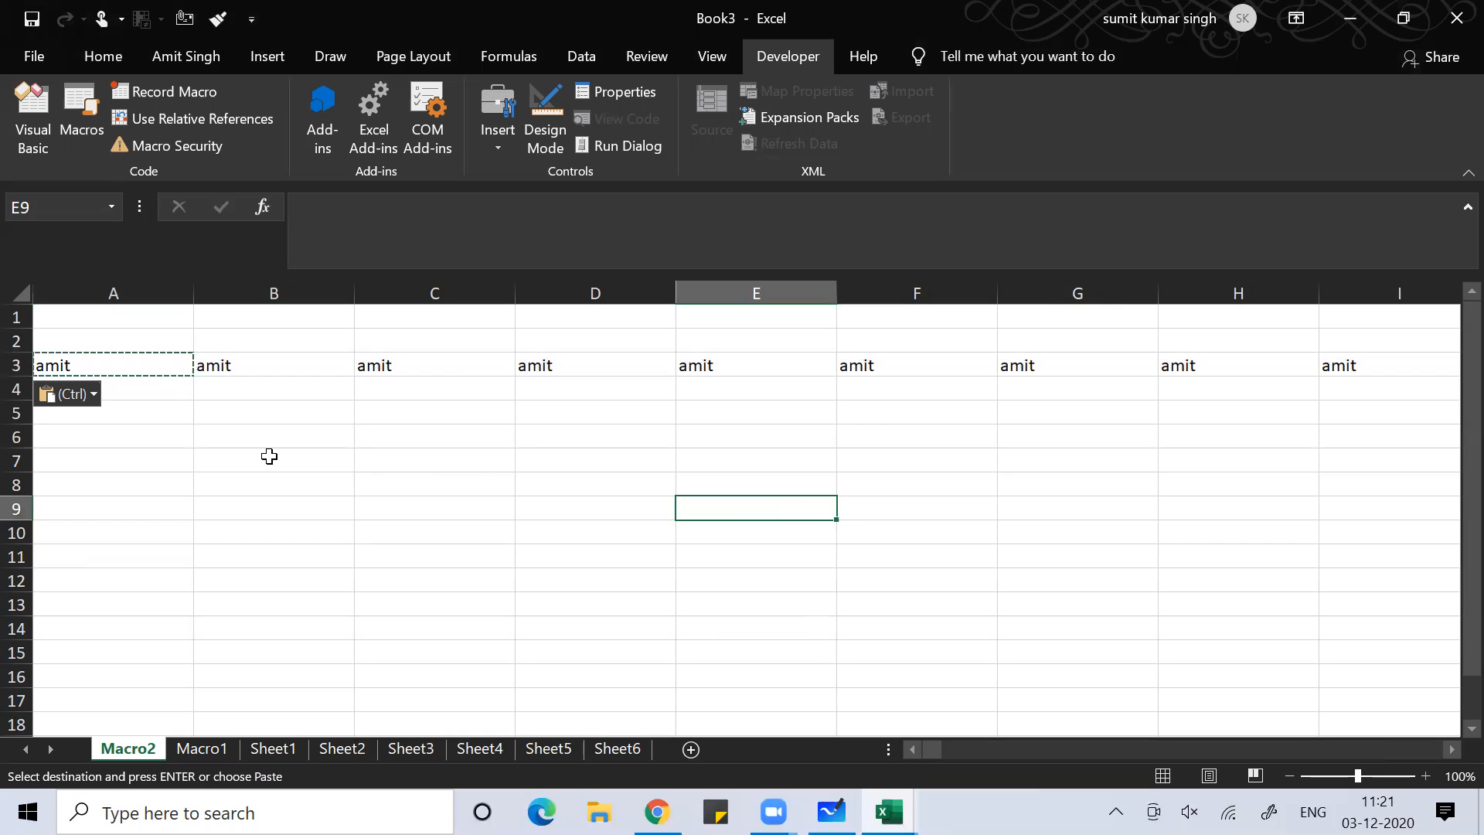
{"action": "key", "text": "Escape"}
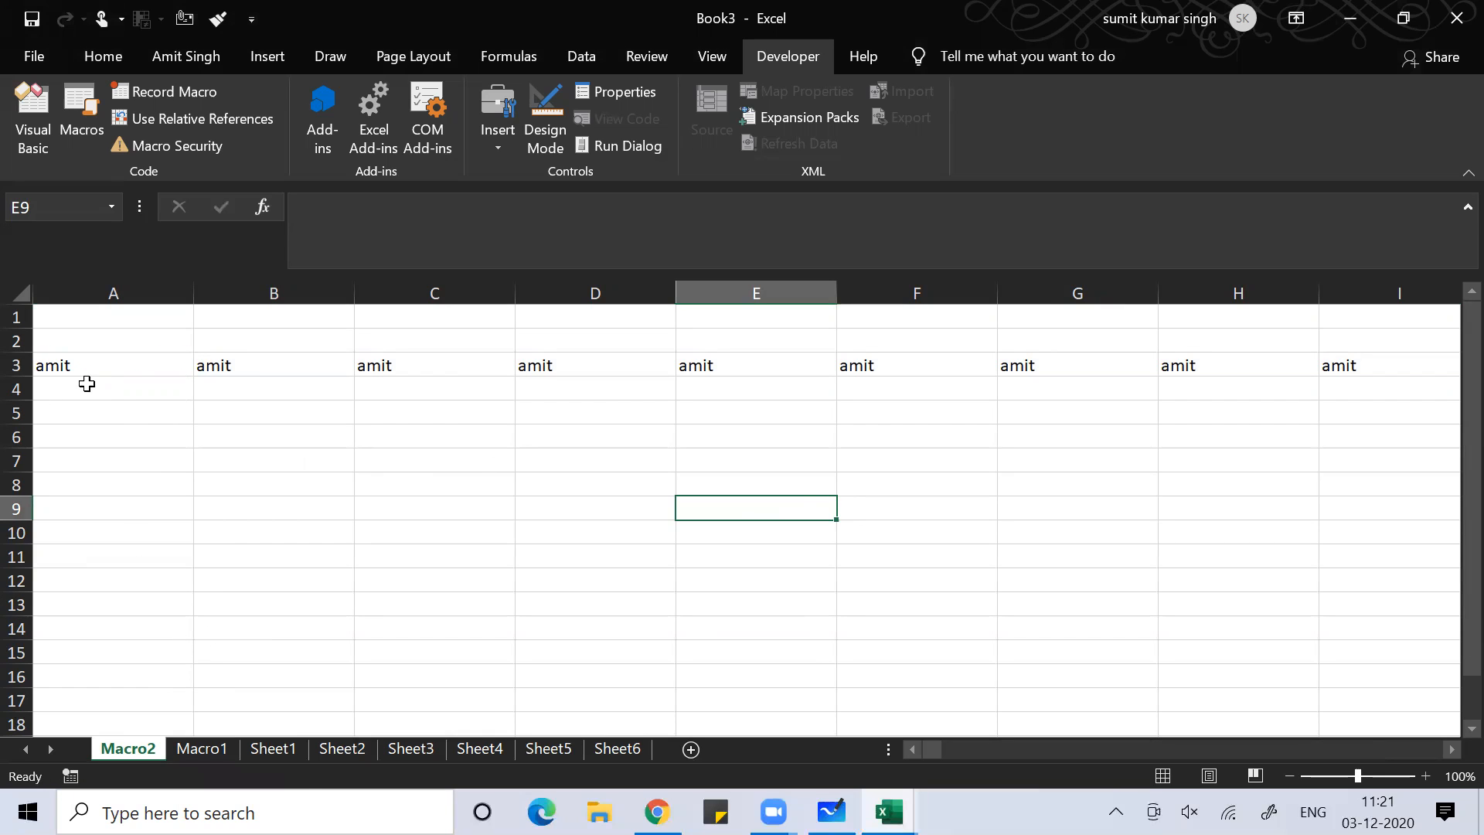
{"action": "left_click", "coordinate": [345, 753]}
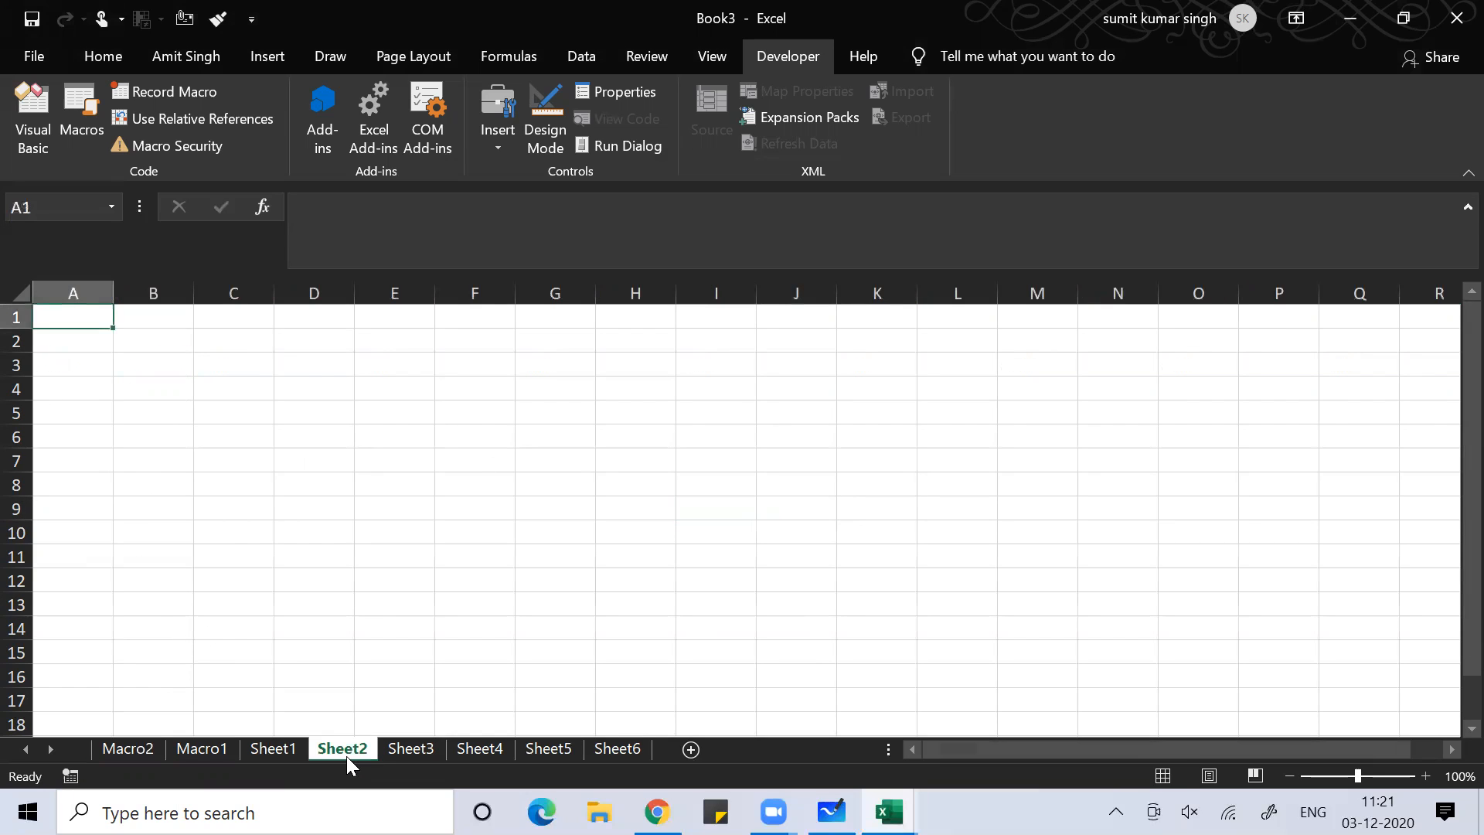
Enter a name in A4 of Sheet2 and copy it across all of row 4
{"action": "left_click", "coordinate": [162, 601]}
{"action": "left_click", "coordinate": [66, 391]}
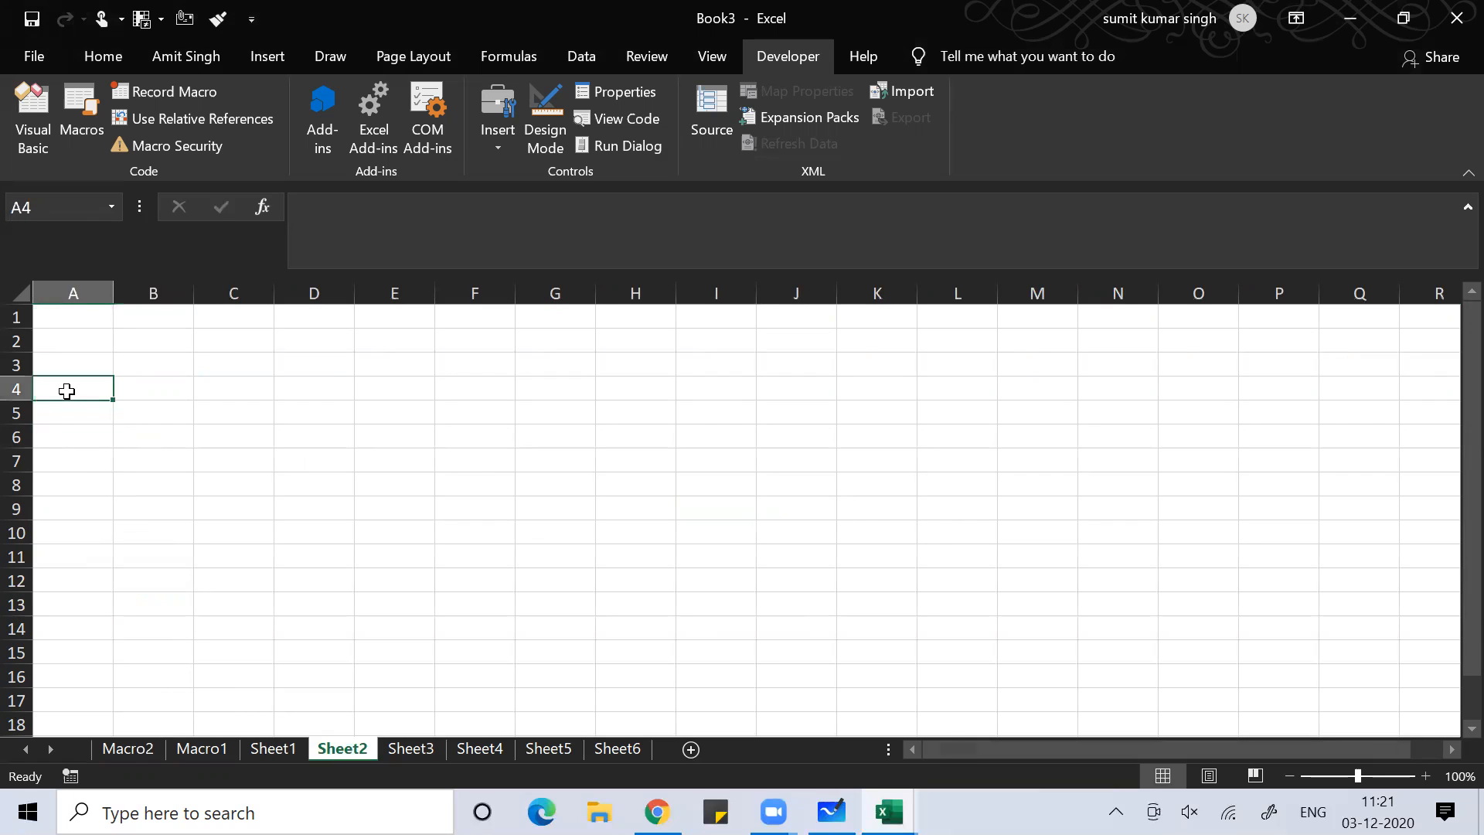
{"action": "type", "text": "amit"}
{"action": "key", "text": "Return"}
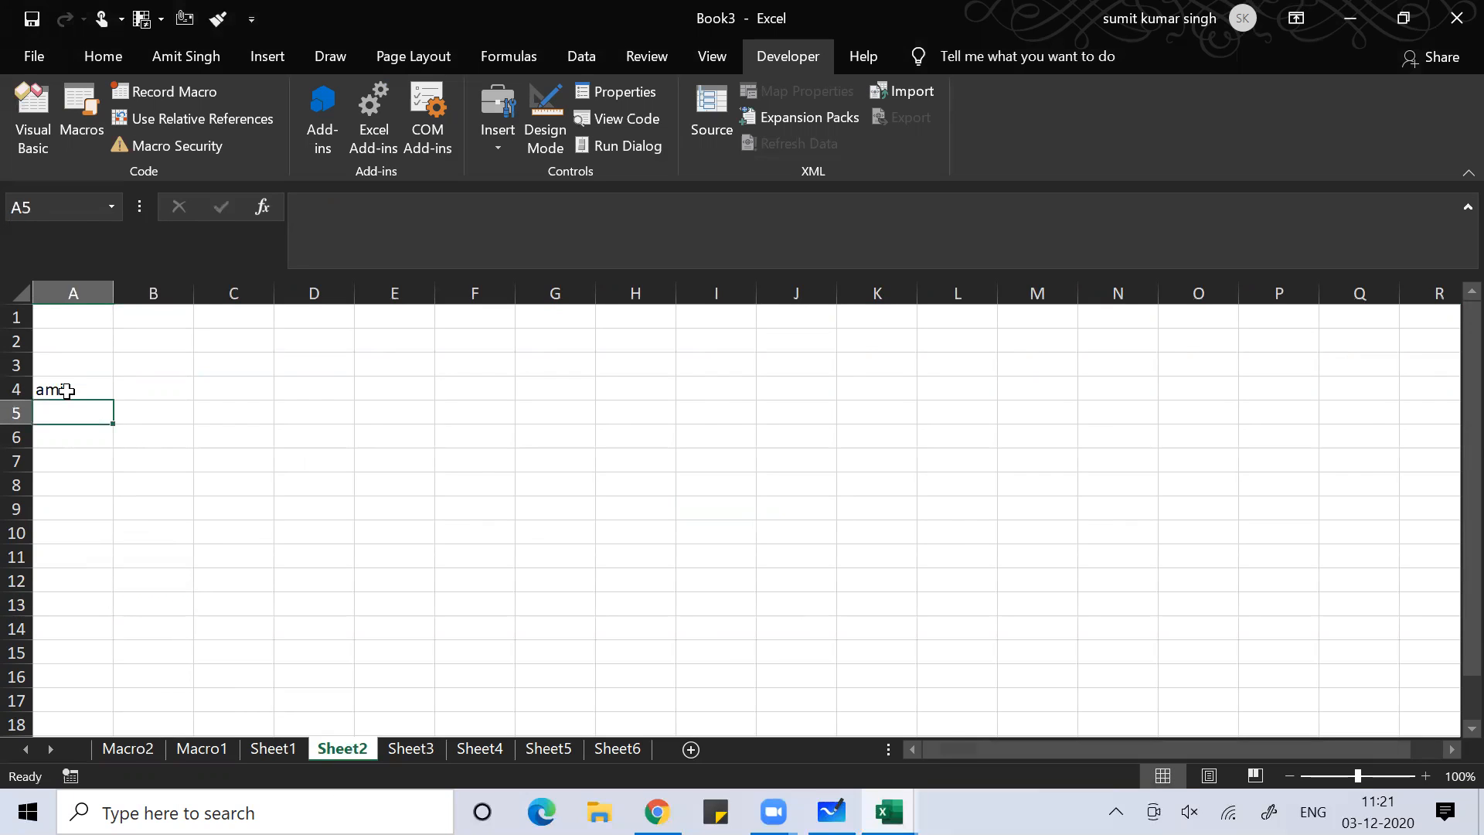
{"action": "left_click", "coordinate": [67, 391]}
{"action": "key", "text": "ctrl+c"}
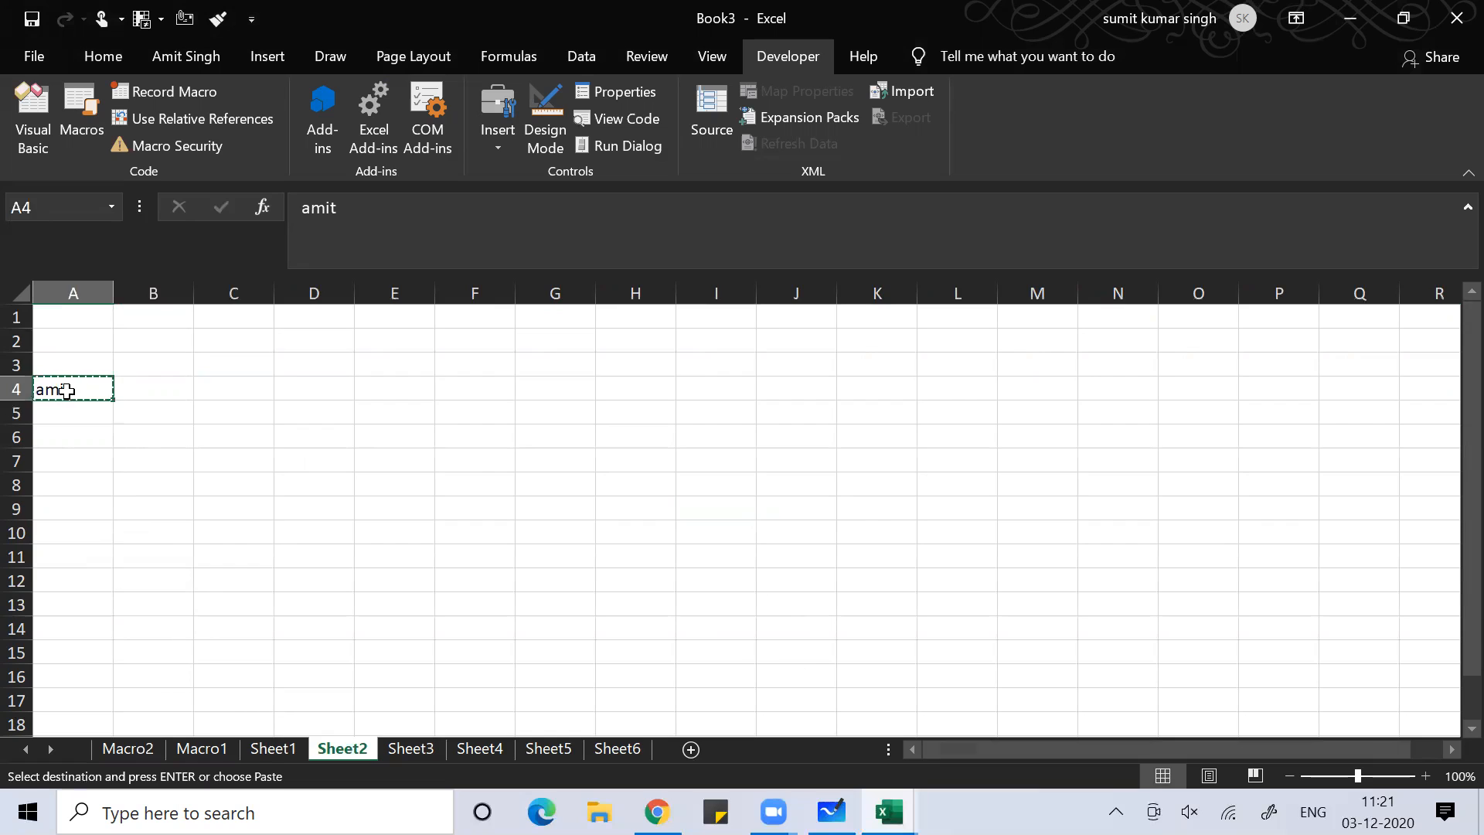
{"action": "key", "text": "shift+space"}
{"action": "key", "text": "ctrl+v"}
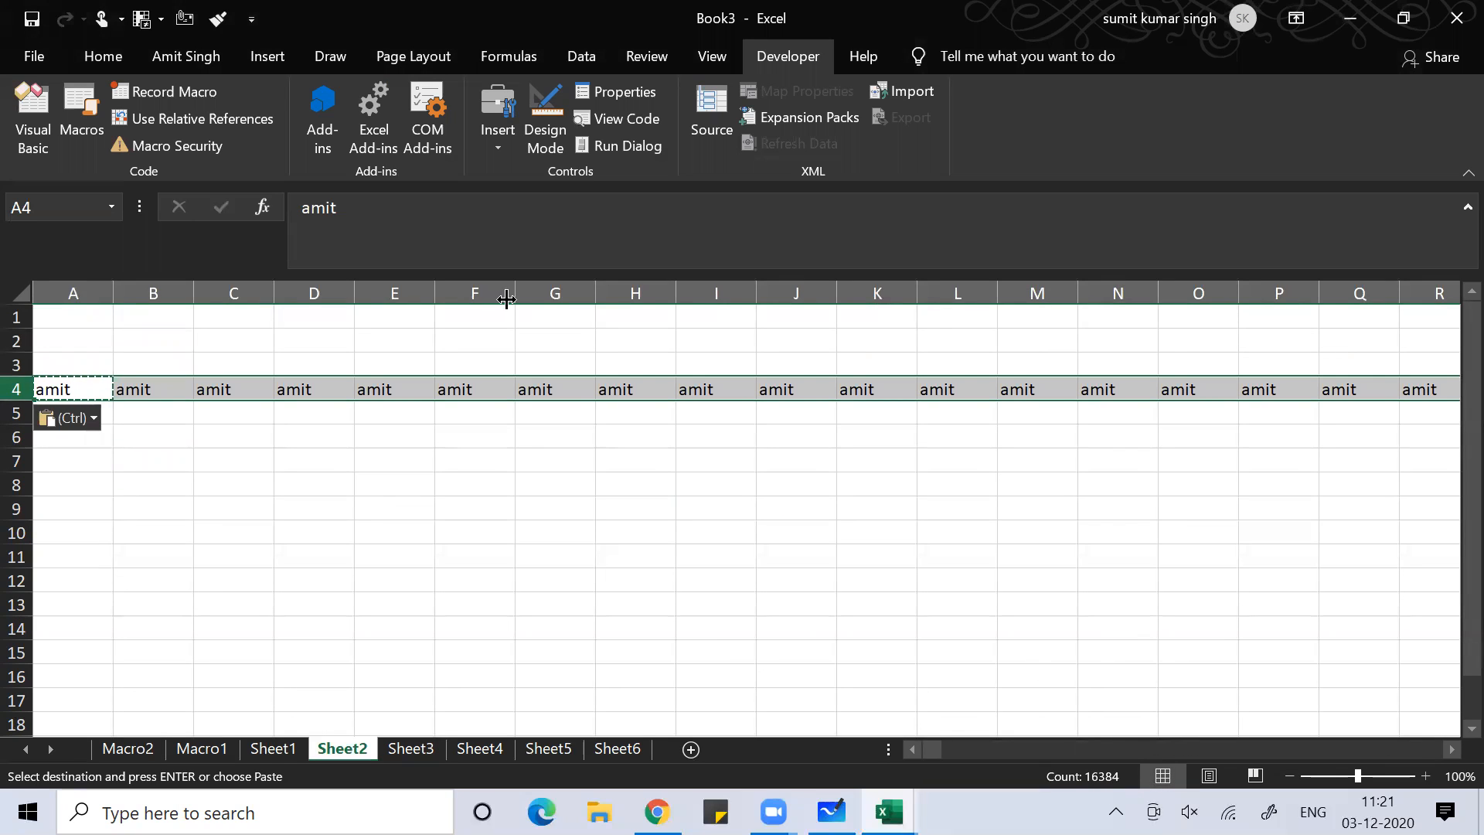
{"action": "left_click", "coordinate": [464, 384]}
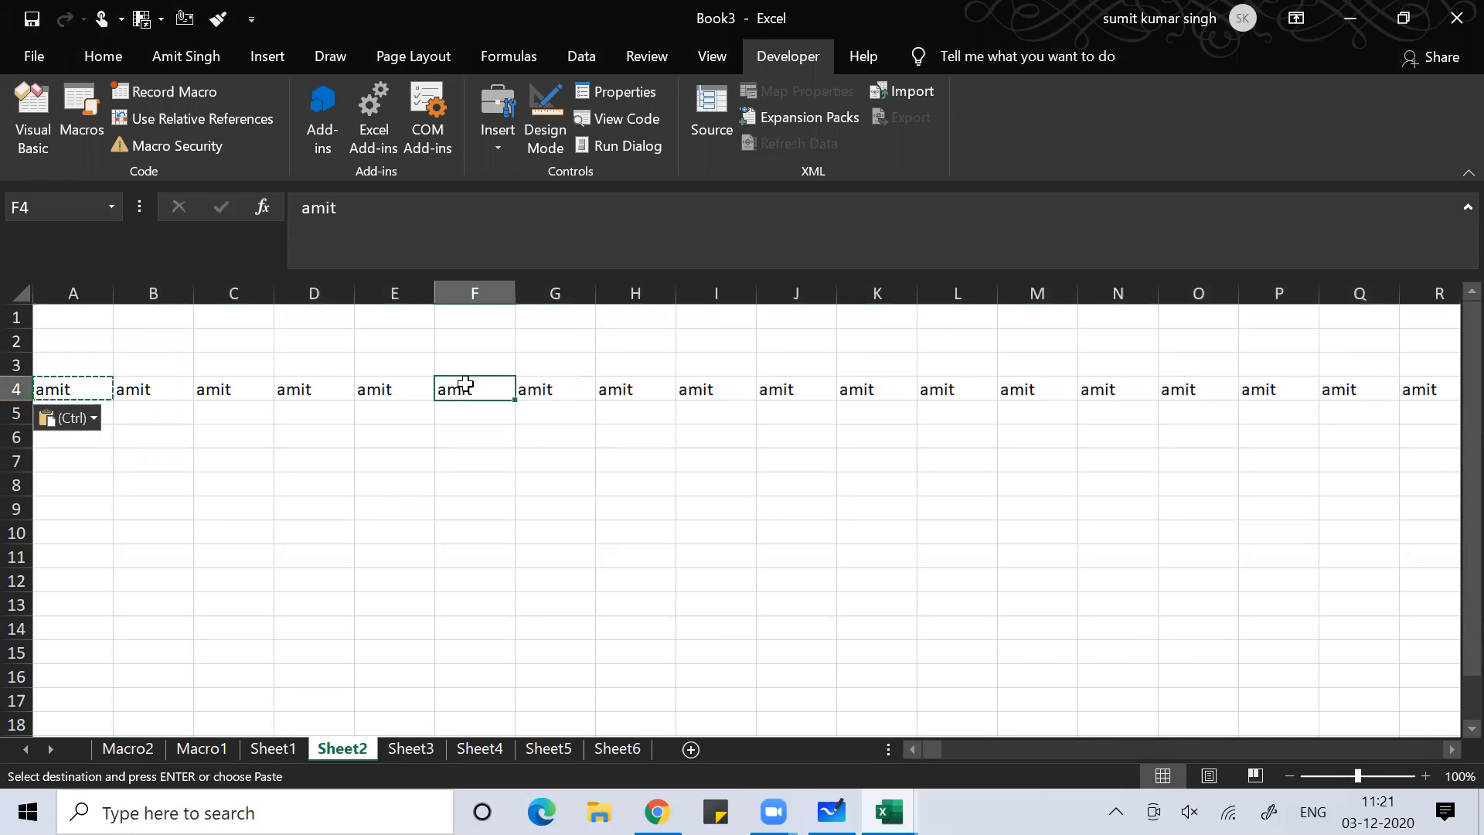
{"action": "key", "text": "ctrl+Right"}
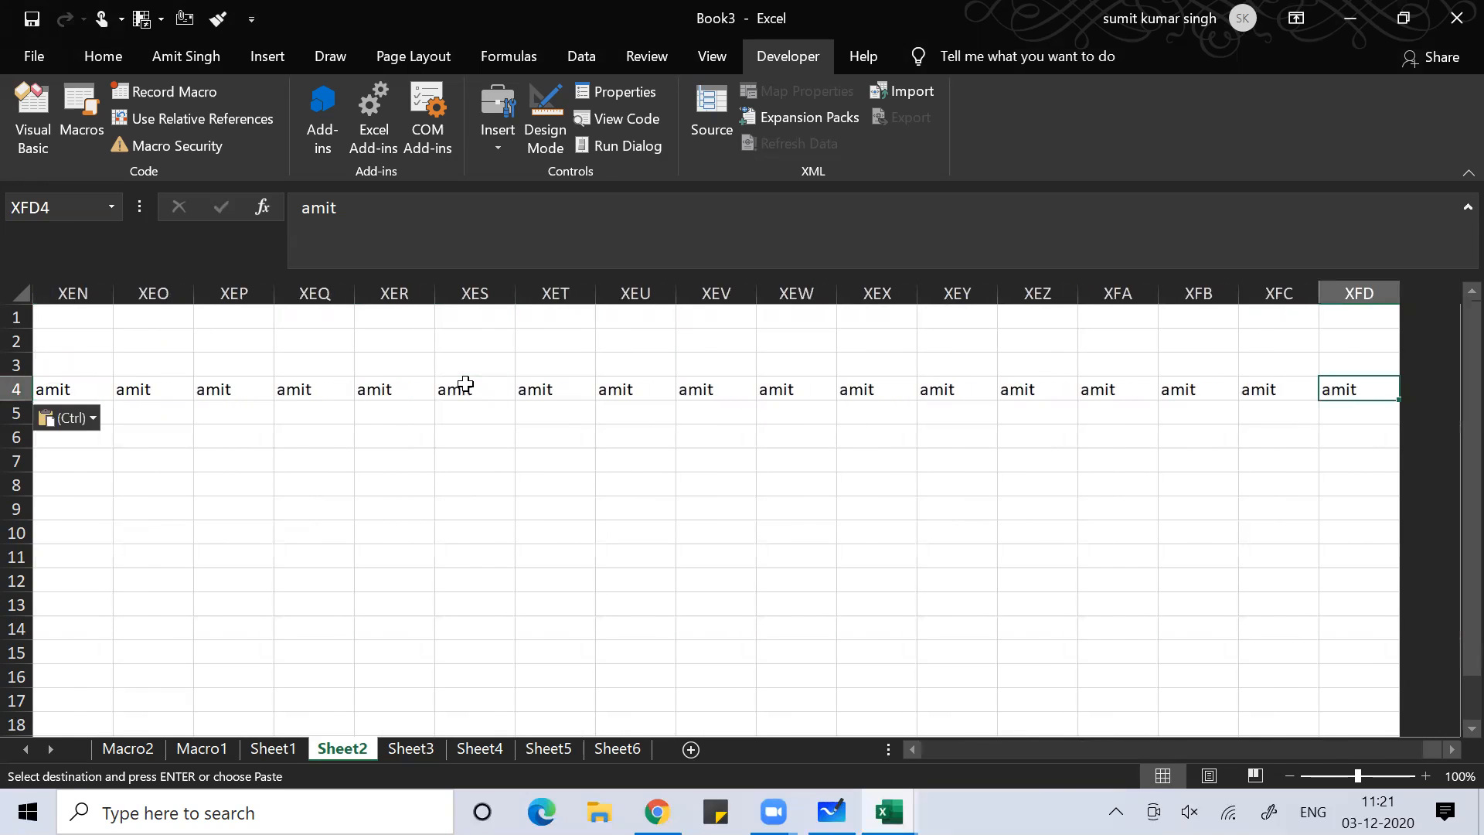
{"action": "key", "text": "ctrl+Left"}
{"action": "key", "text": "Down"}
{"action": "key", "text": "Down"}
{"action": "key", "text": "Down"}
{"action": "key", "text": "Escape"}
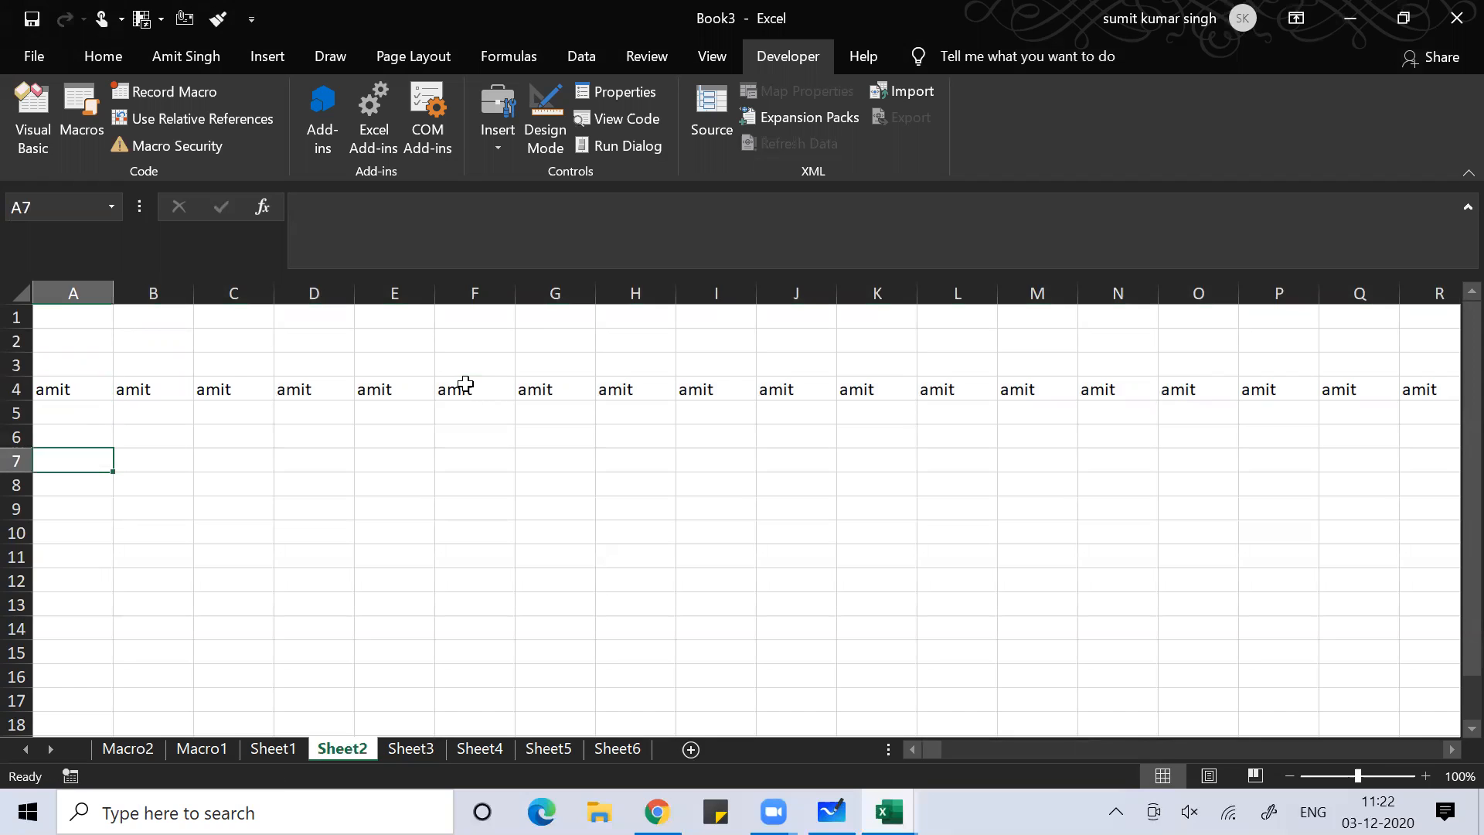
Enter 1 in A7 and paste it across the whole of row 7
{"action": "type", "text": "1"}
{"action": "key", "text": "ctrl+Return"}
{"action": "key", "text": "ctrl+c"}
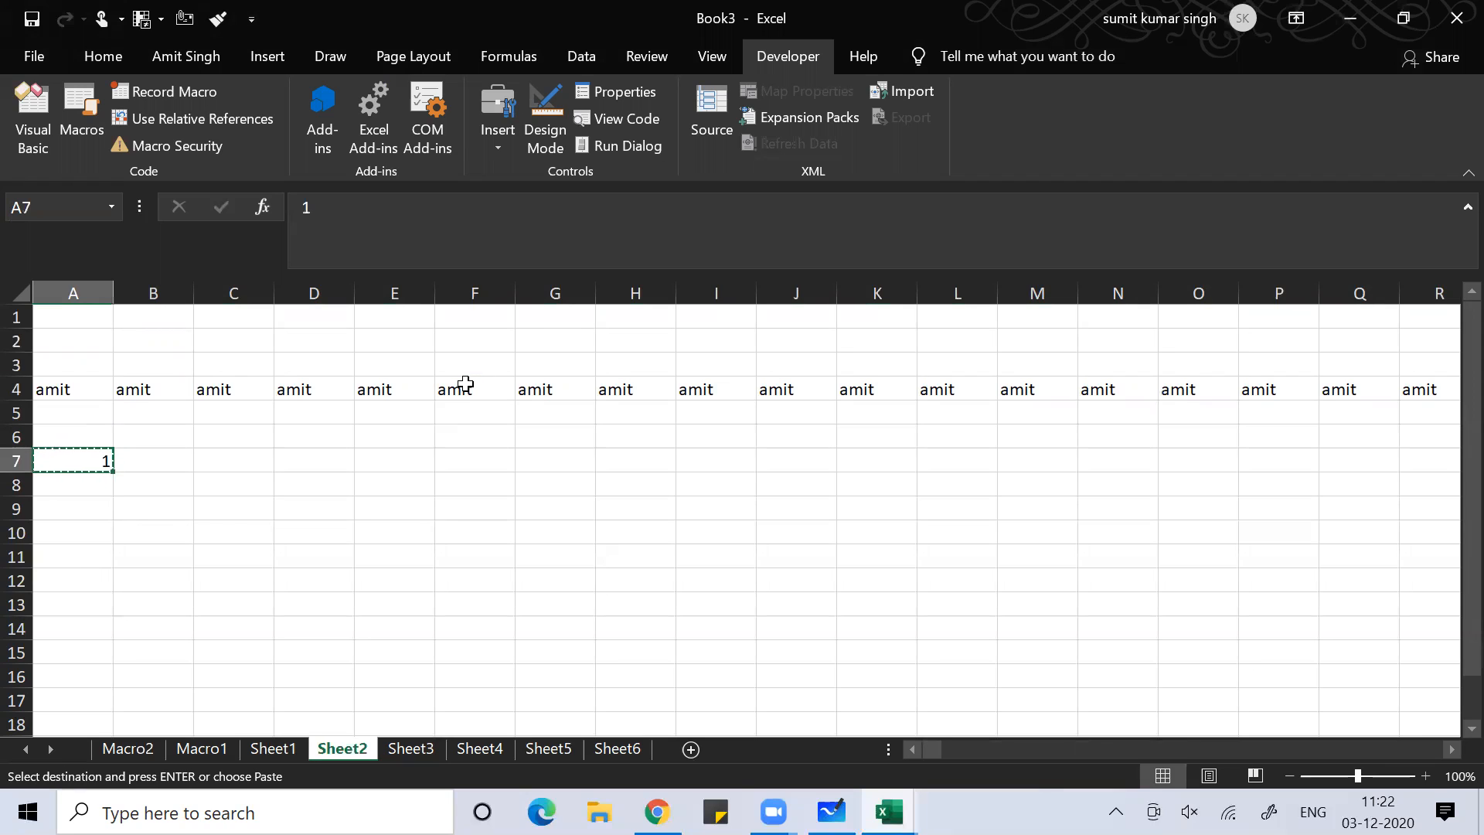
{"action": "key", "text": "shift+space"}
{"action": "key", "text": "ctrl+v"}
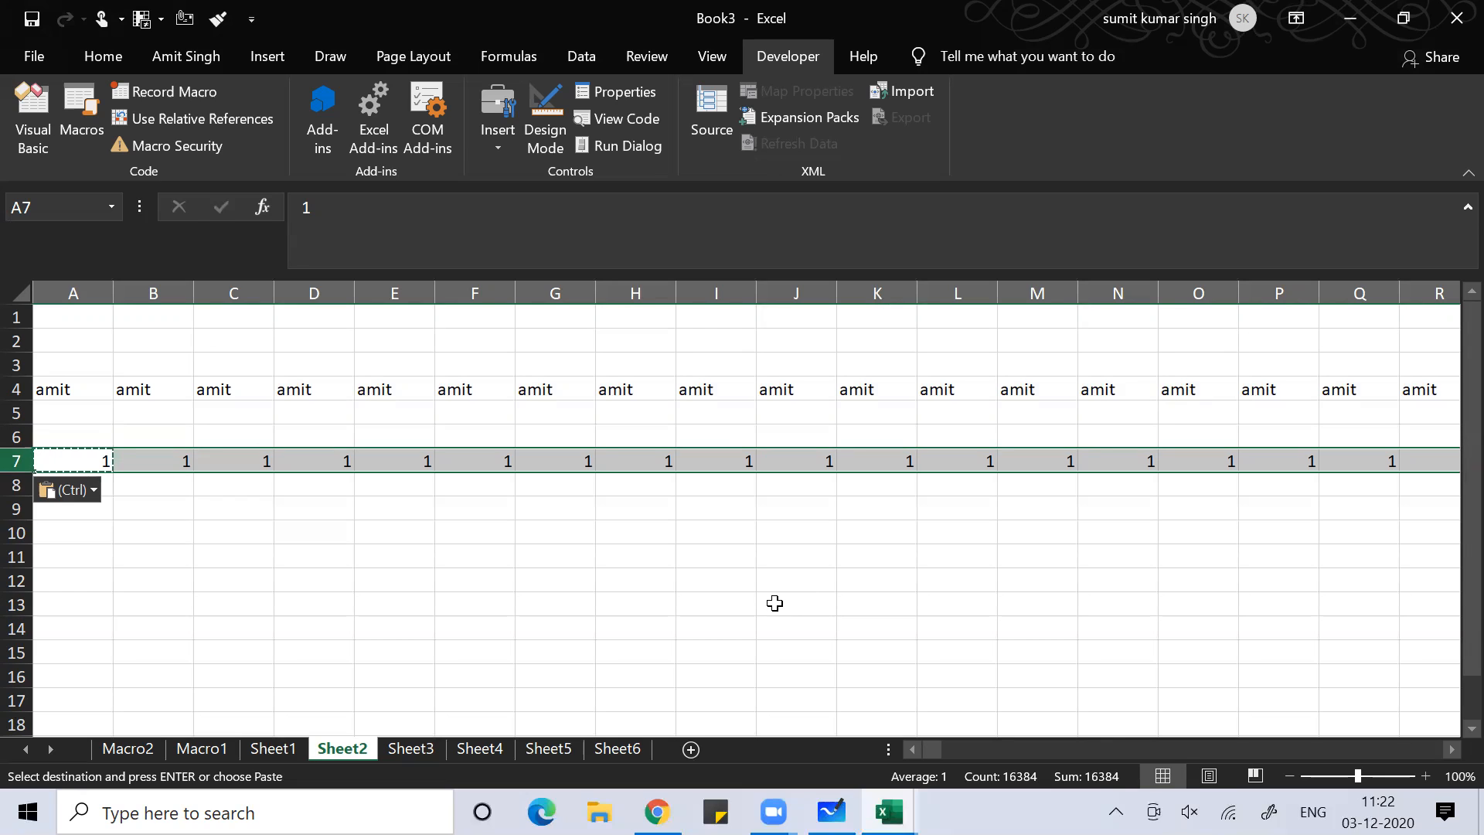
{"action": "key", "text": "Escape"}
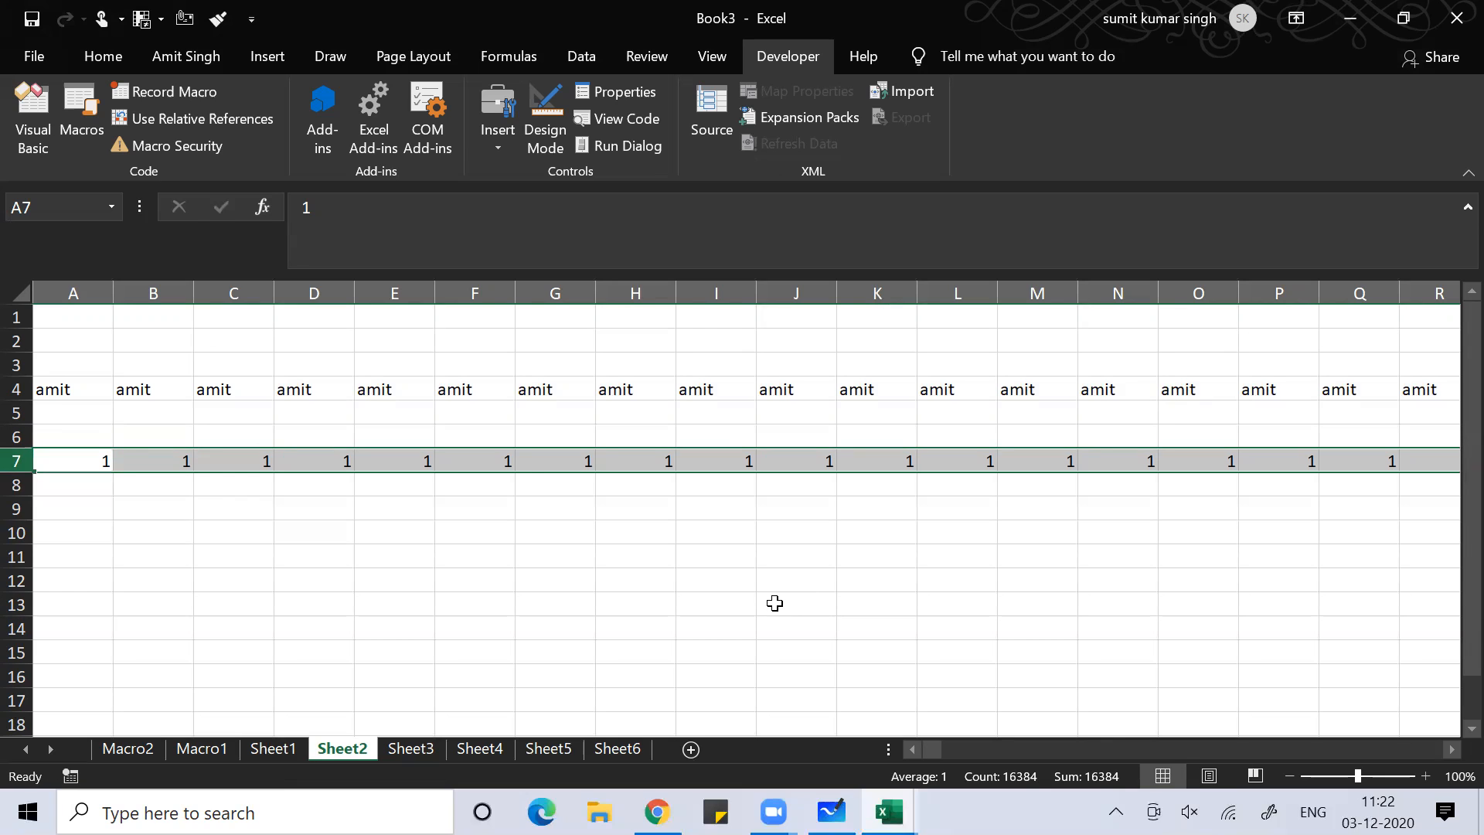
{"action": "left_click", "coordinate": [601, 530]}
{"action": "key", "text": "Down"}
{"action": "key", "text": "Down"}
{"action": "key", "text": "Down"}
{"action": "key", "text": "Down"}
{"action": "key", "text": "Down"}
{"action": "key", "text": "Down"}
{"action": "key", "text": "Down"}
{"action": "key", "text": "Down"}
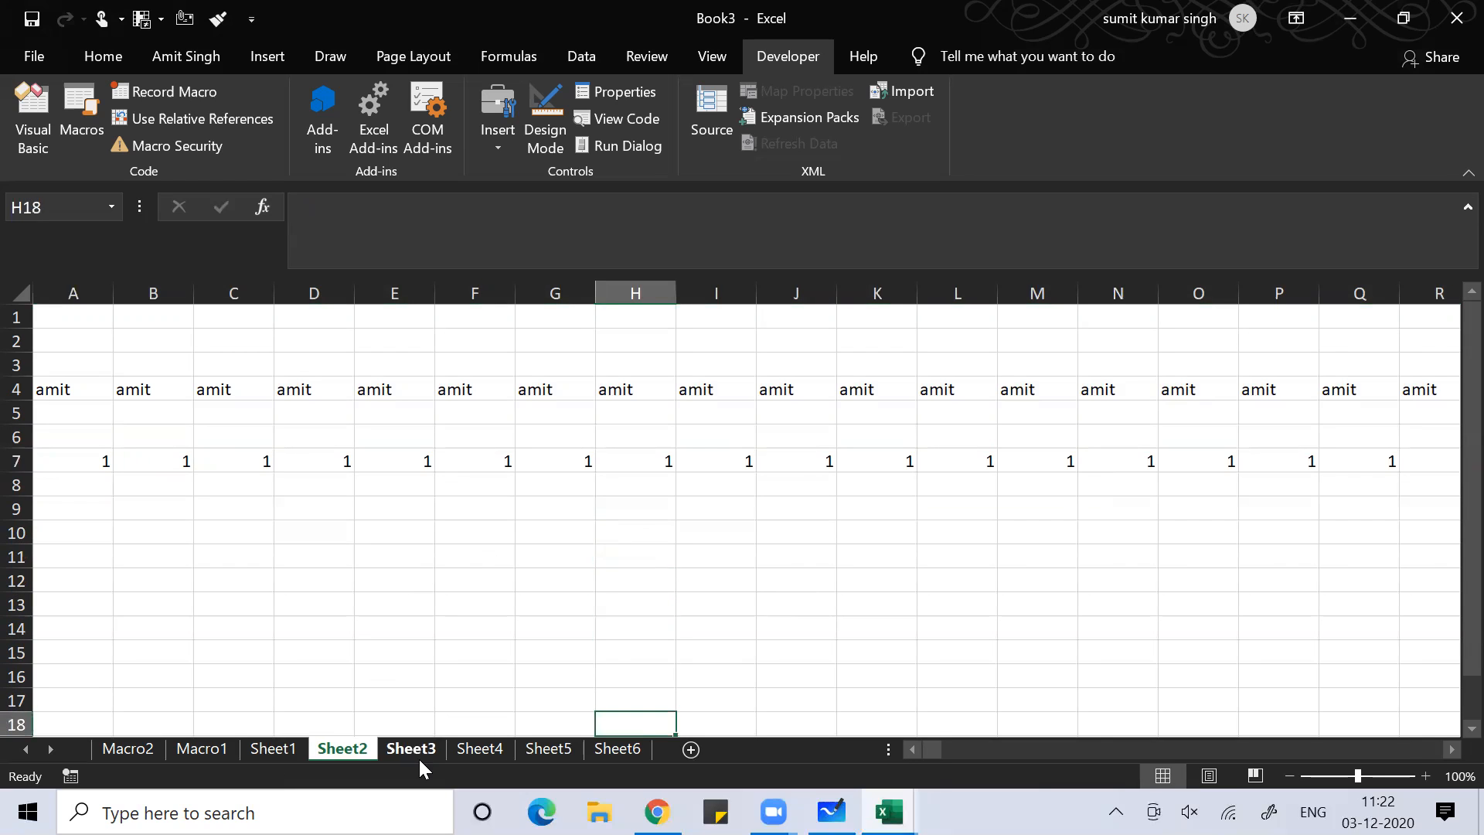
Return to Sheet1 by way of Sheet3 and select cell E3
{"action": "left_click", "coordinate": [419, 755]}
{"action": "left_click", "coordinate": [292, 746]}
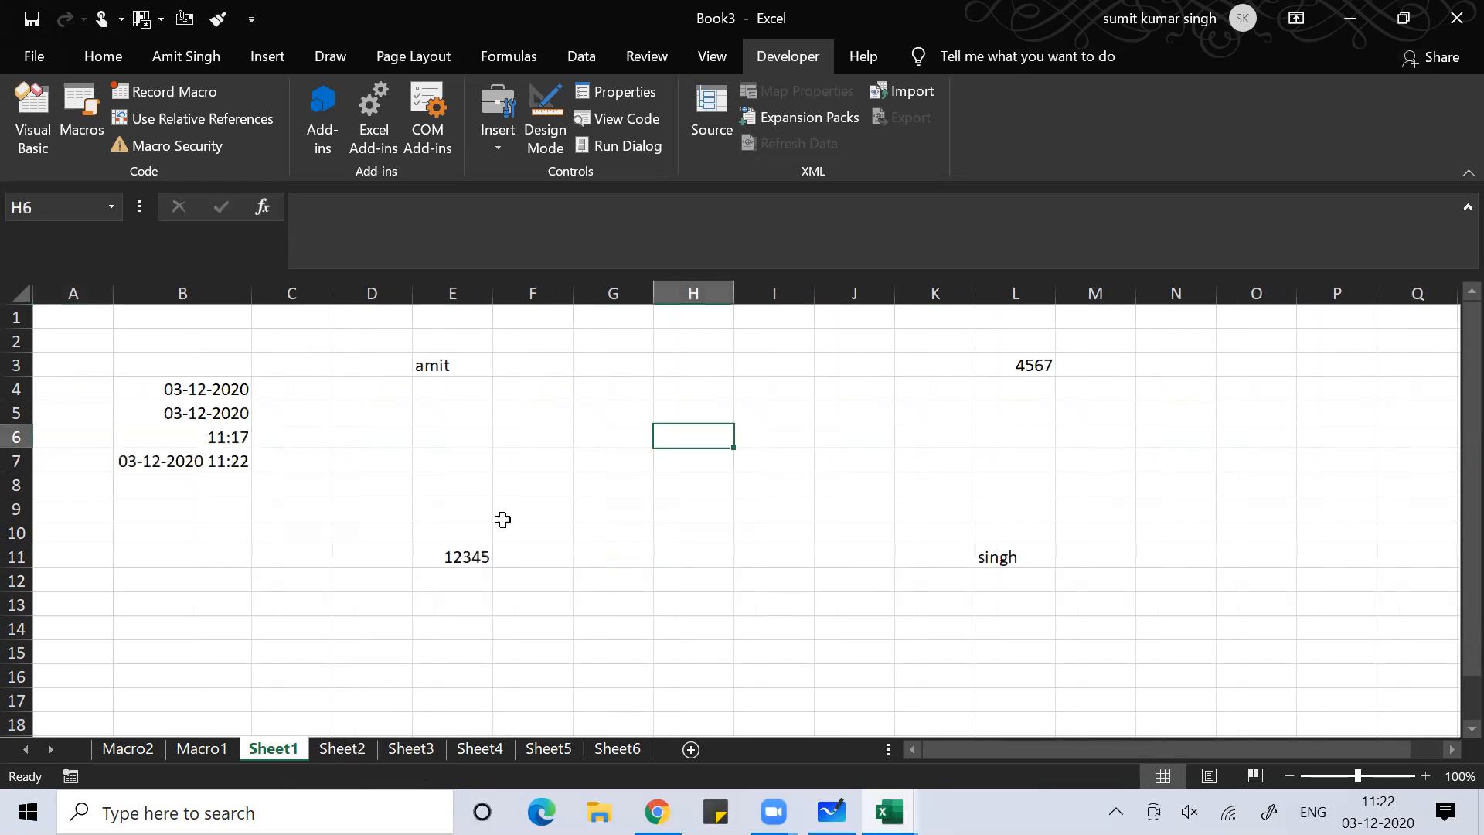
{"action": "left_click", "coordinate": [498, 487]}
{"action": "left_click", "coordinate": [448, 366]}
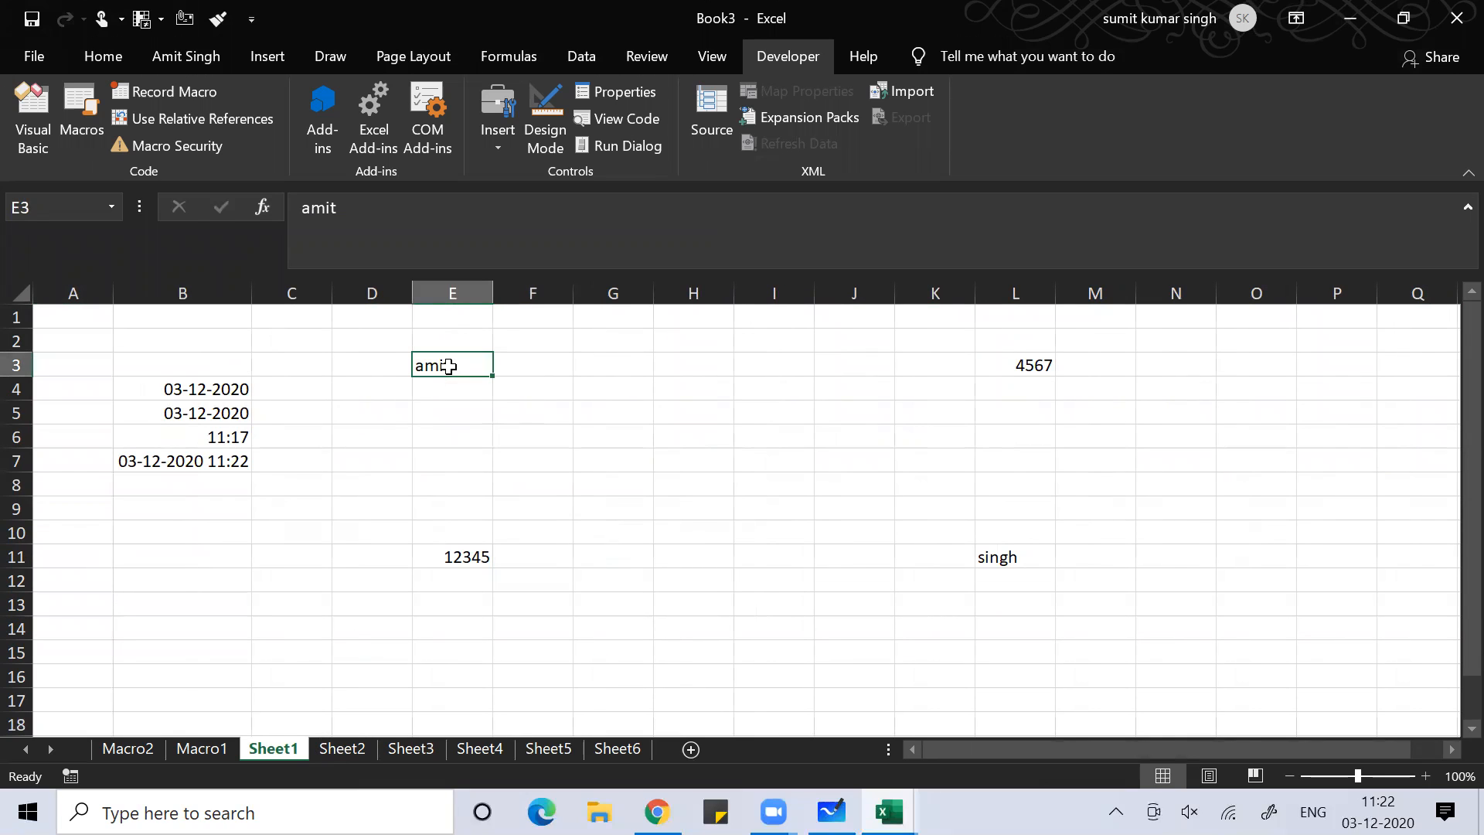
Select cell E3 with 'amit' and set its font size to 28
{"action": "left_click", "coordinate": [466, 558]}
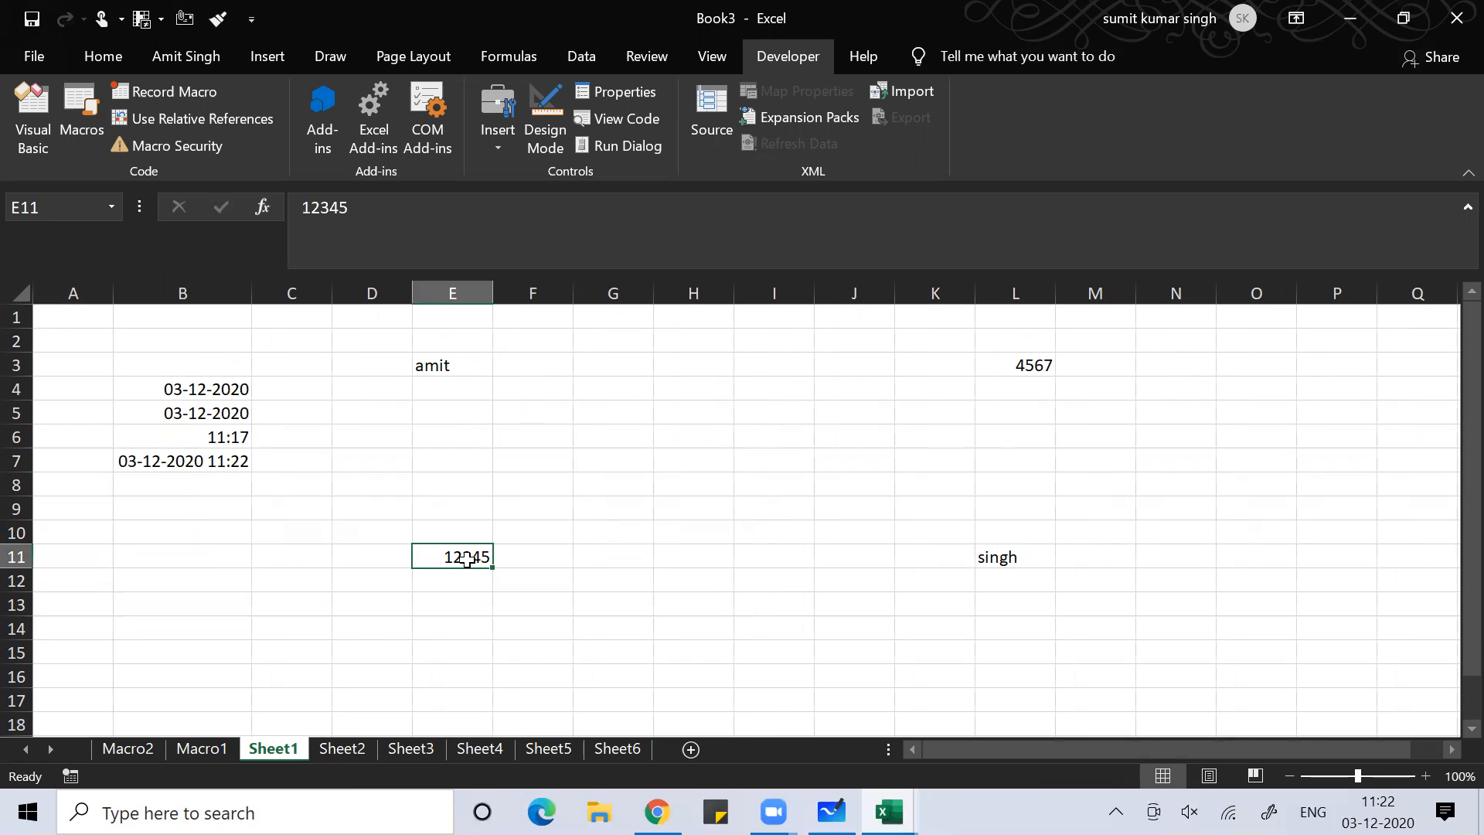
{"action": "left_click", "coordinate": [423, 369]}
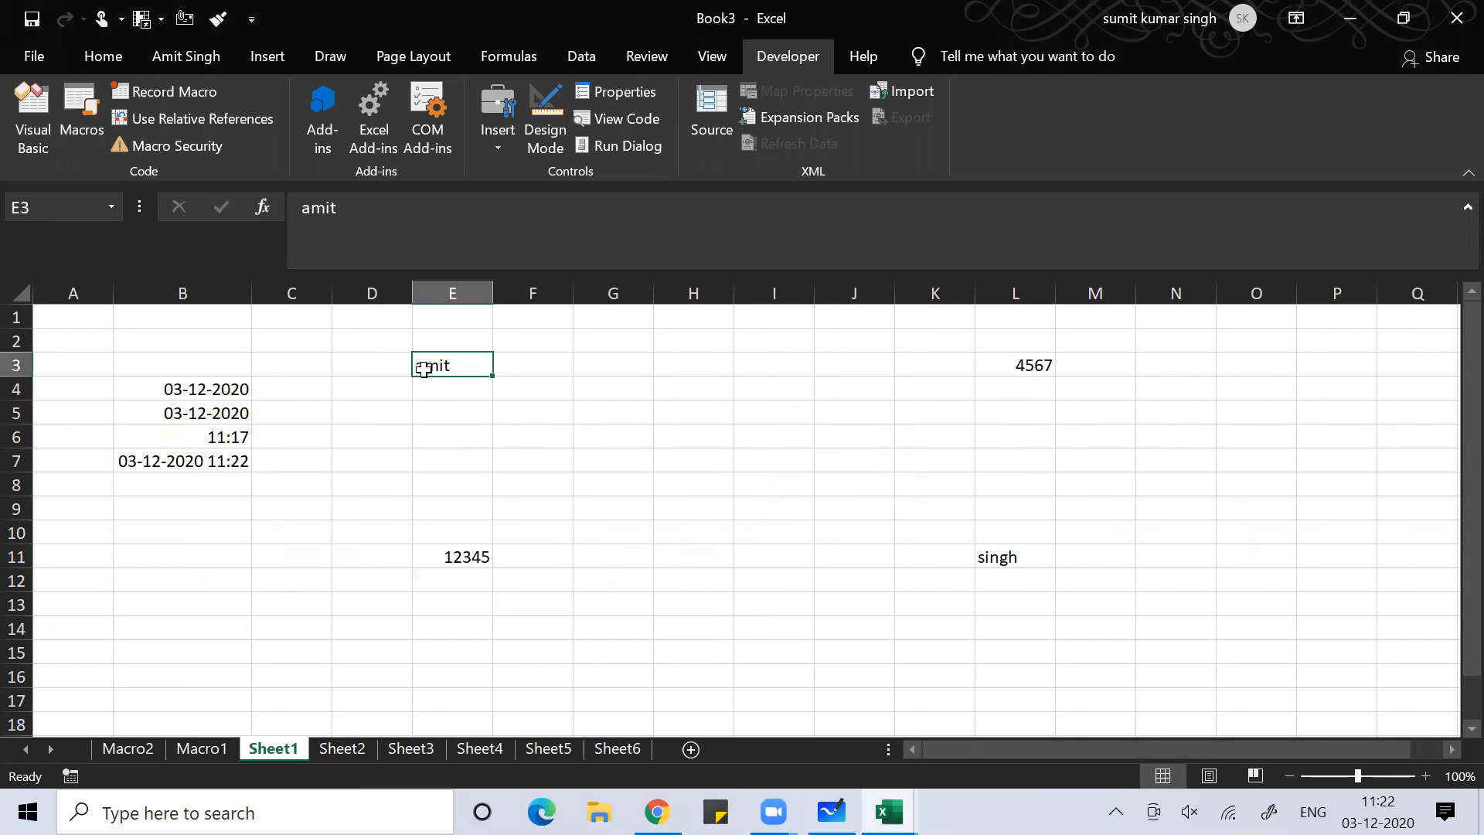
{"action": "left_click", "coordinate": [116, 60]}
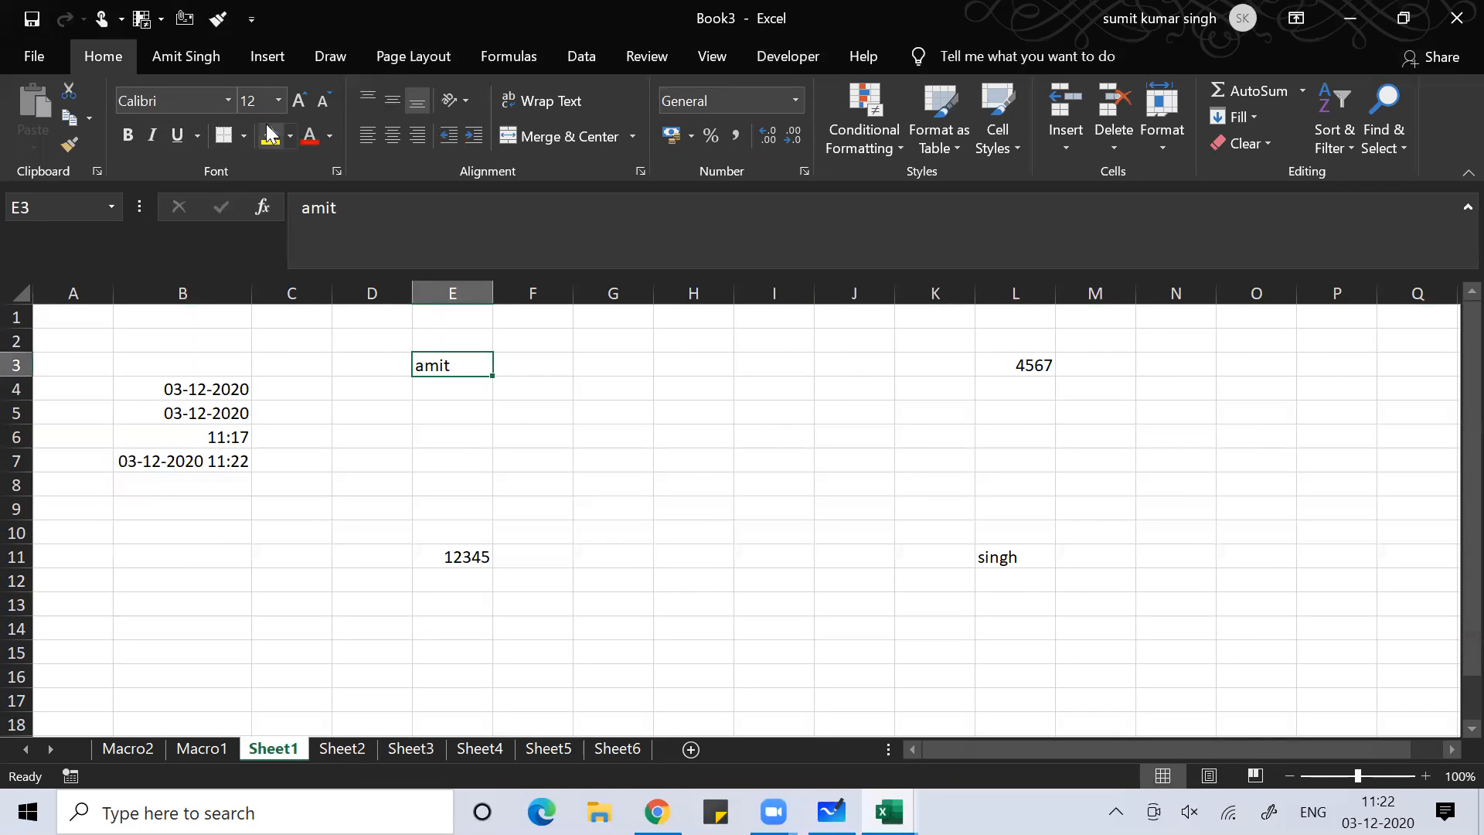
{"action": "left_click", "coordinate": [278, 99]}
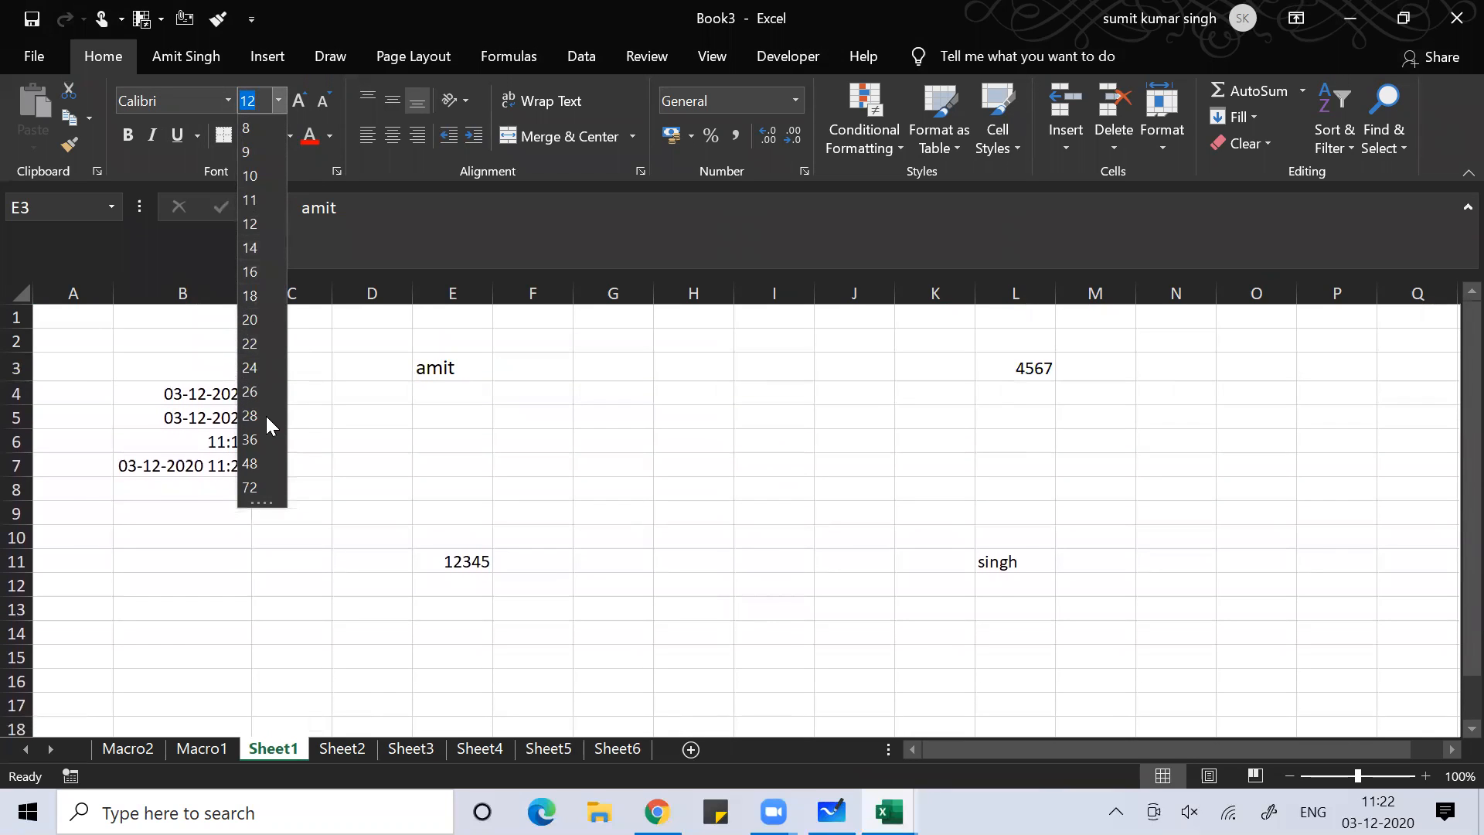
{"action": "left_click", "coordinate": [260, 417]}
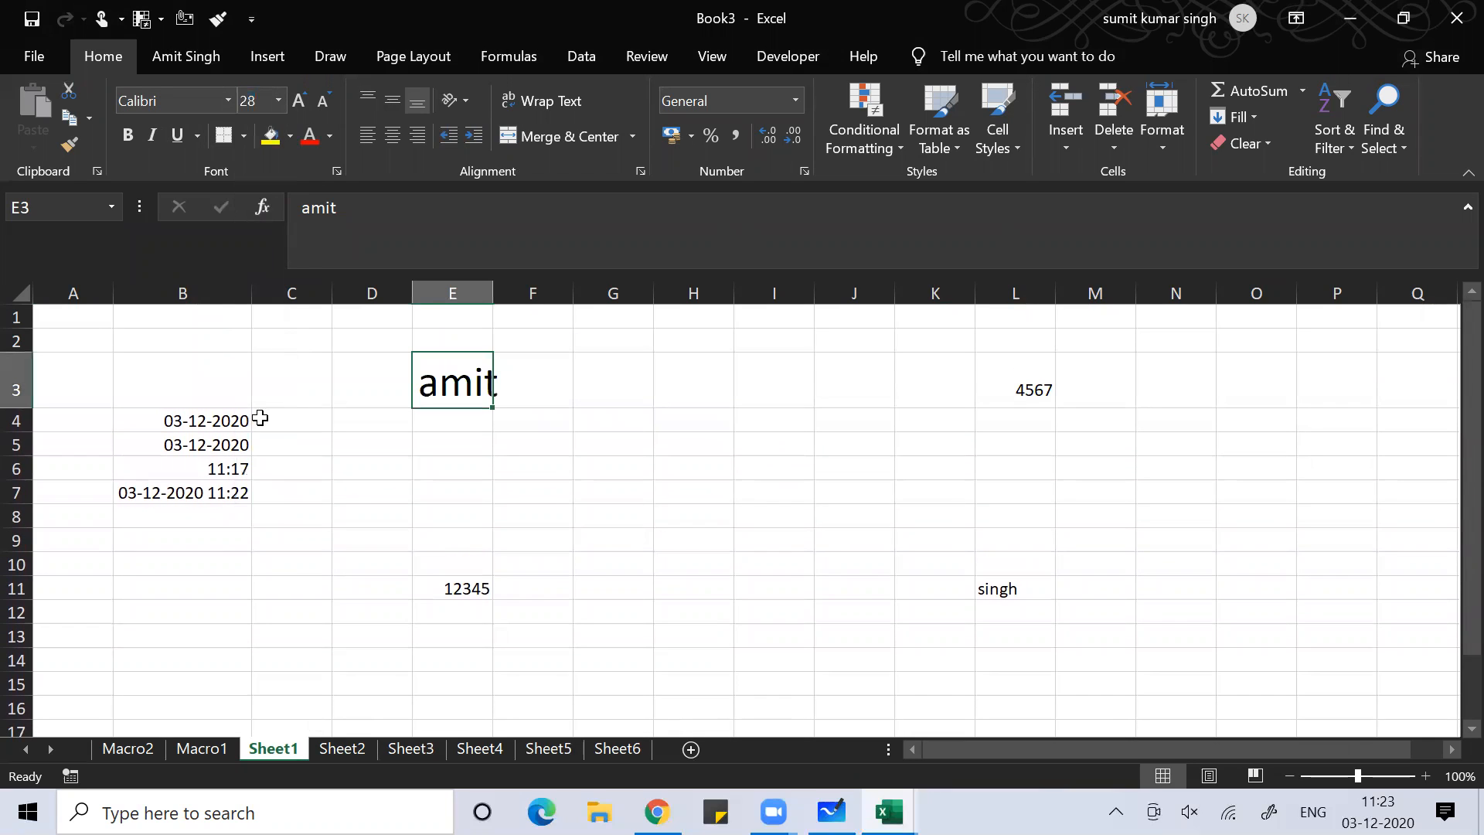
Give E3 a yellow fill and red text, and auto-fit column E to the word
{"action": "left_click", "coordinate": [275, 139]}
{"action": "left_click", "coordinate": [311, 138]}
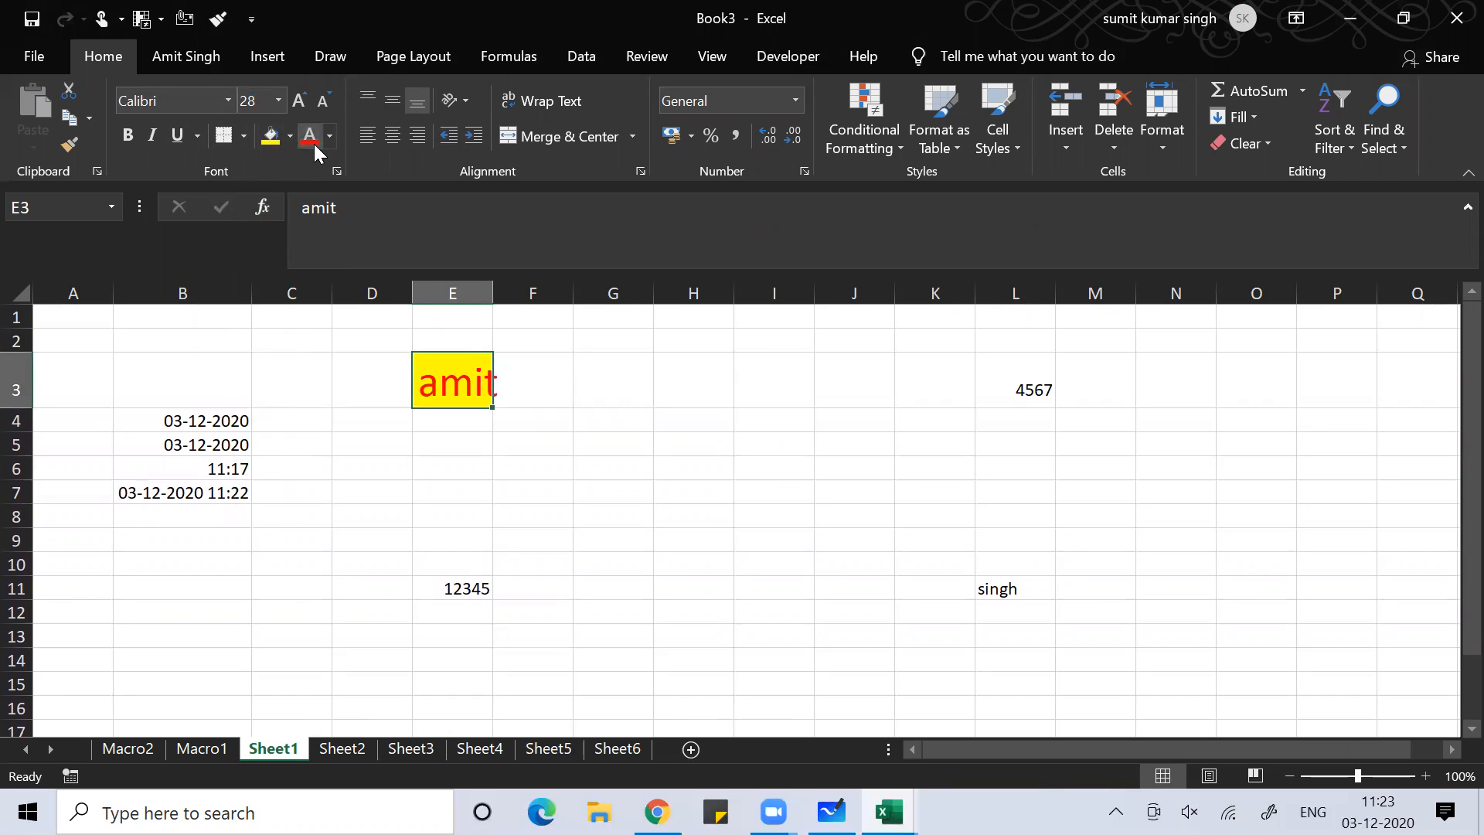
{"action": "double_click", "coordinate": [493, 293]}
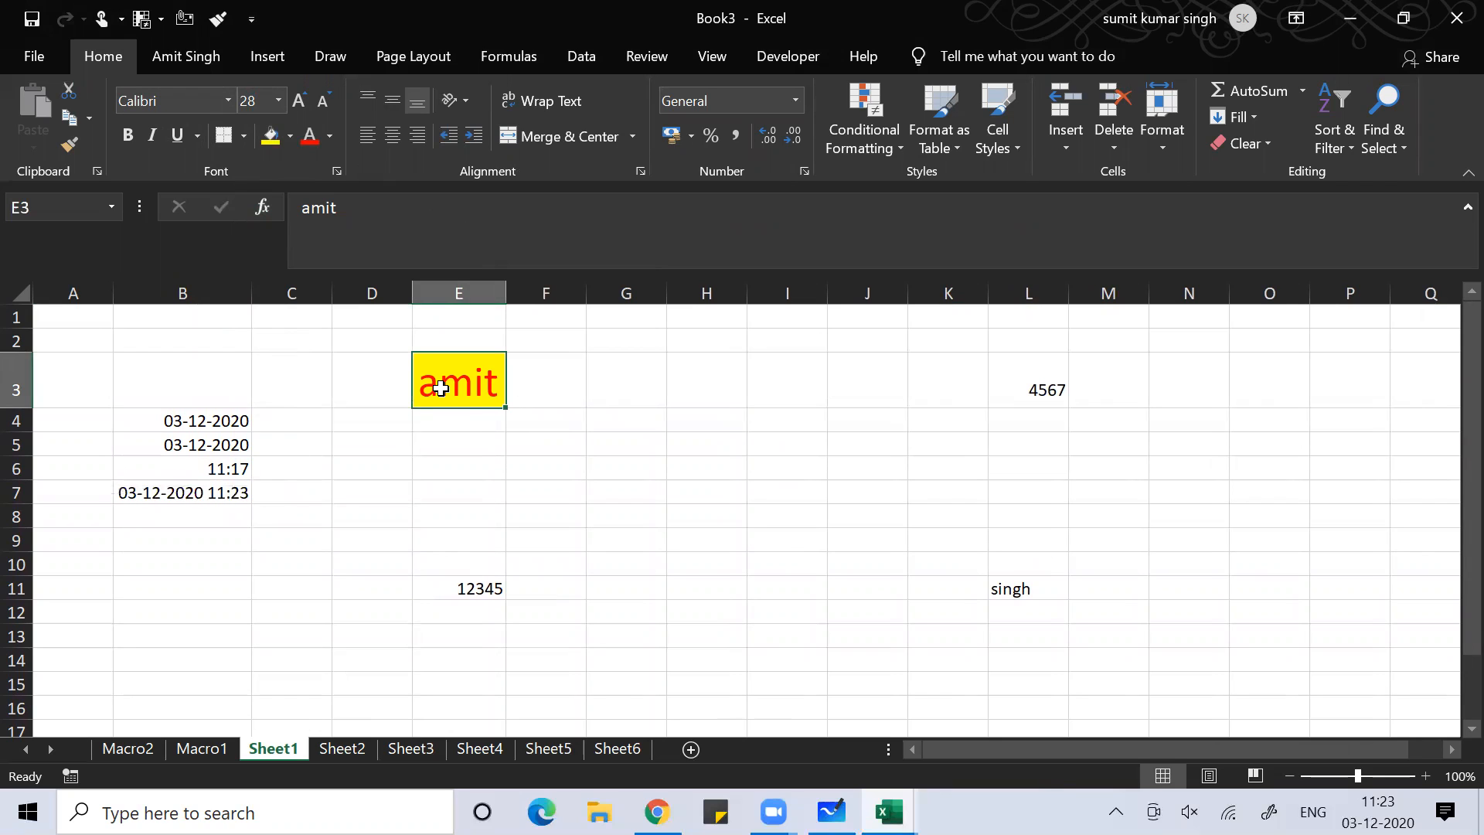
{"action": "right_click", "coordinate": [441, 388]}
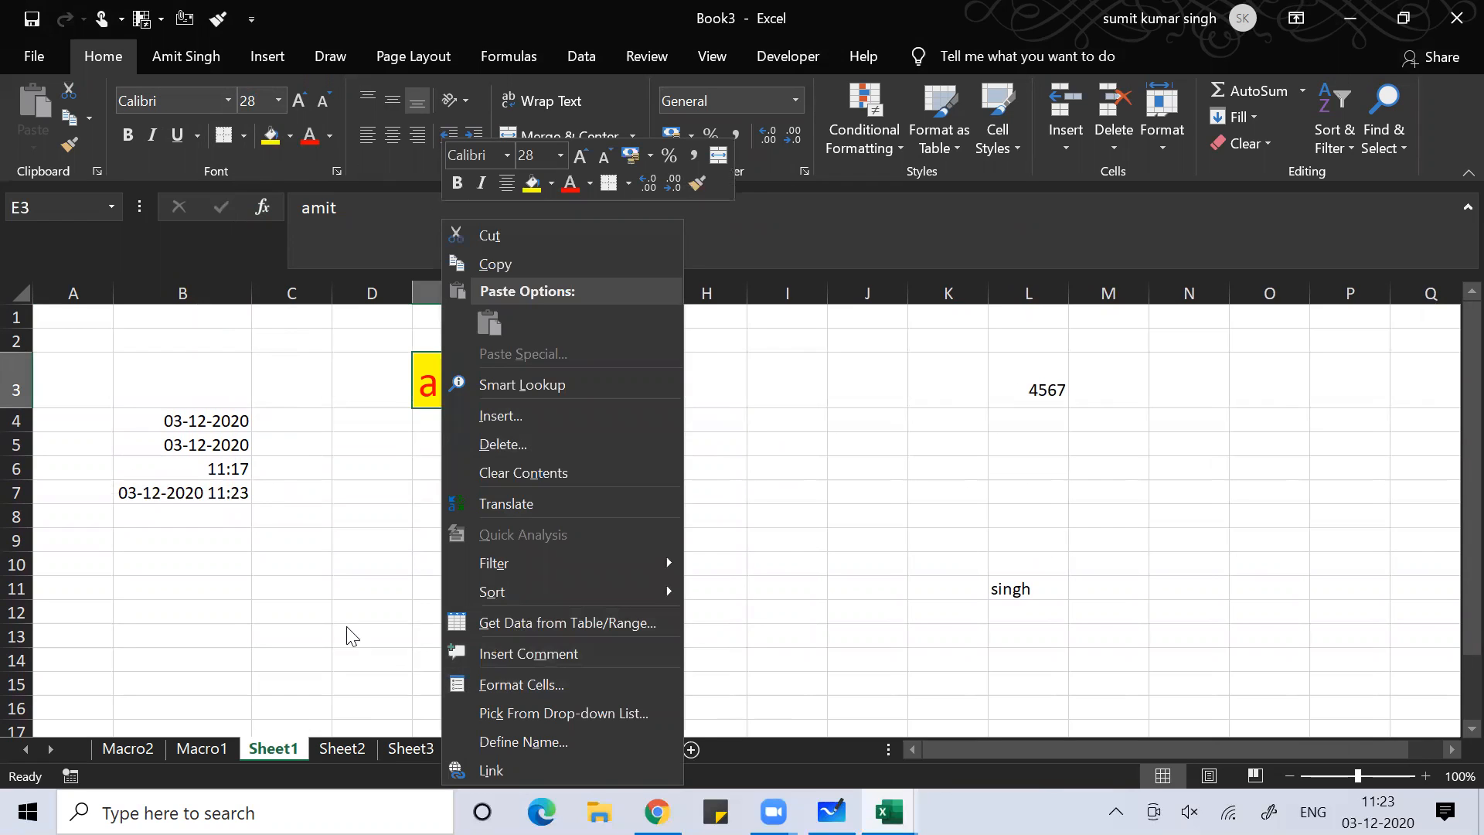
Rotate E3's text upward to 41 degrees in Format Cells alignment settings
{"action": "key", "text": "Escape"}
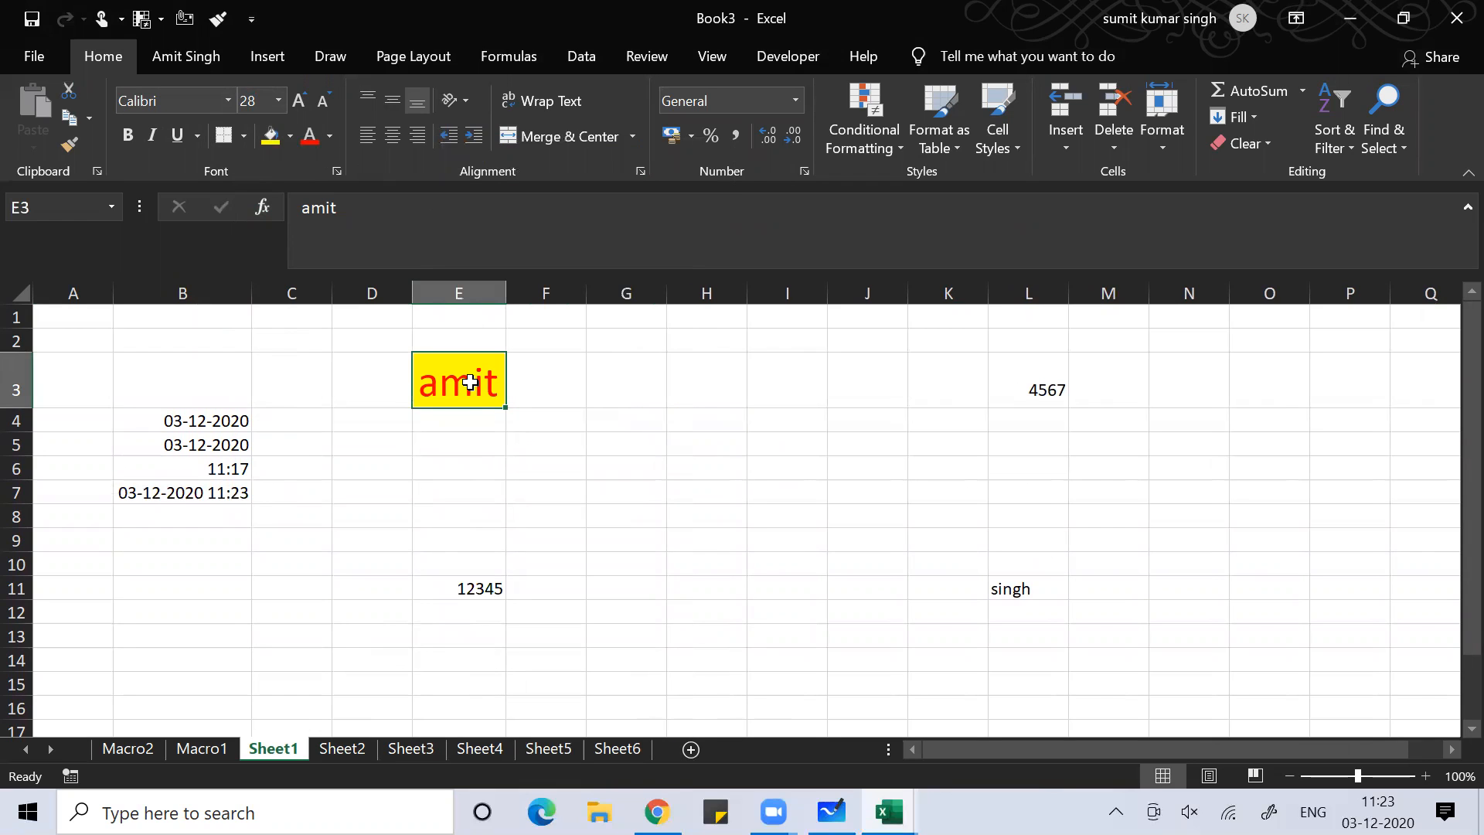
{"action": "key", "text": "ctrl+1"}
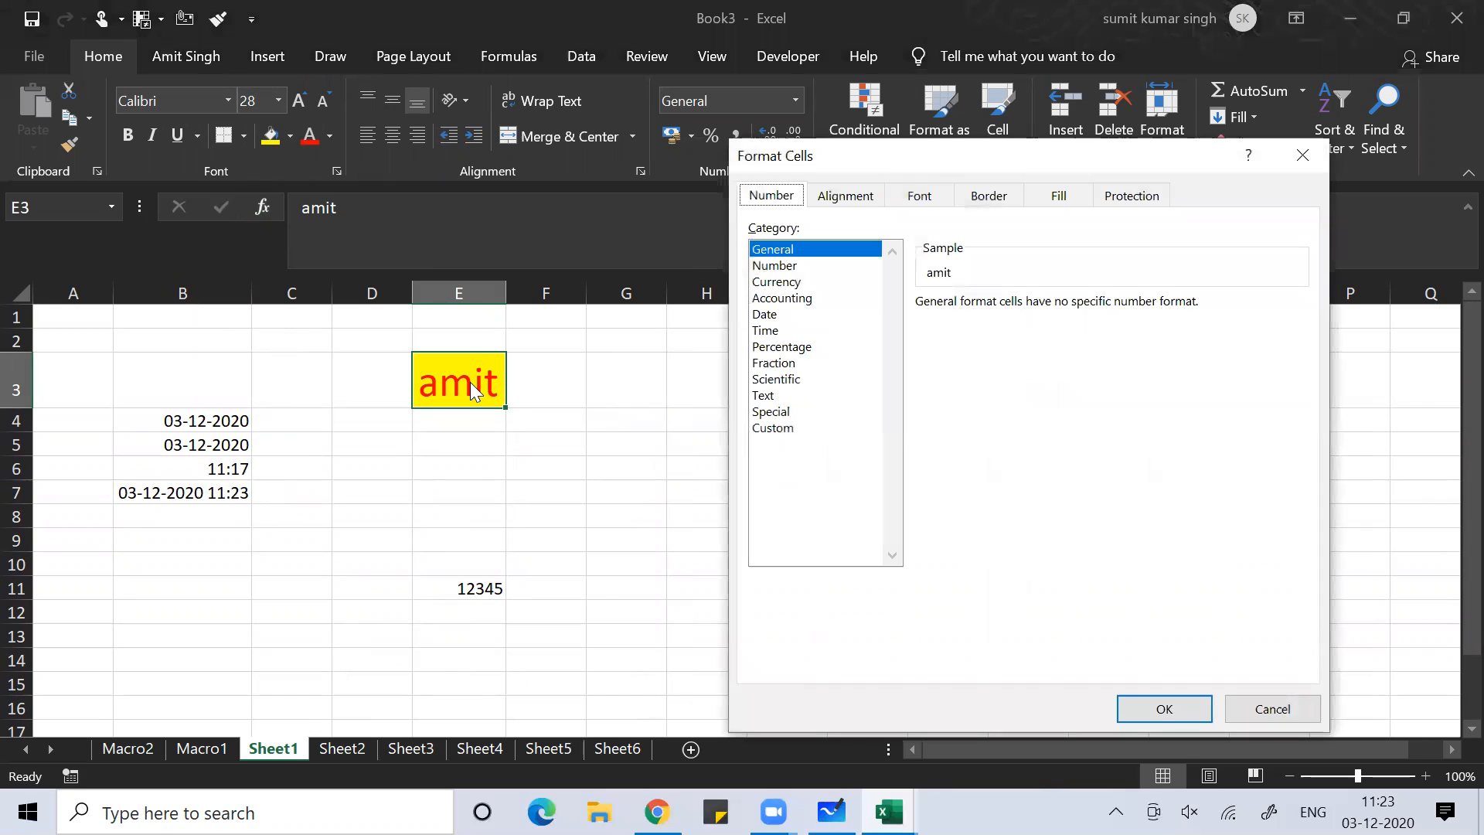
{"action": "left_click", "coordinate": [851, 197]}
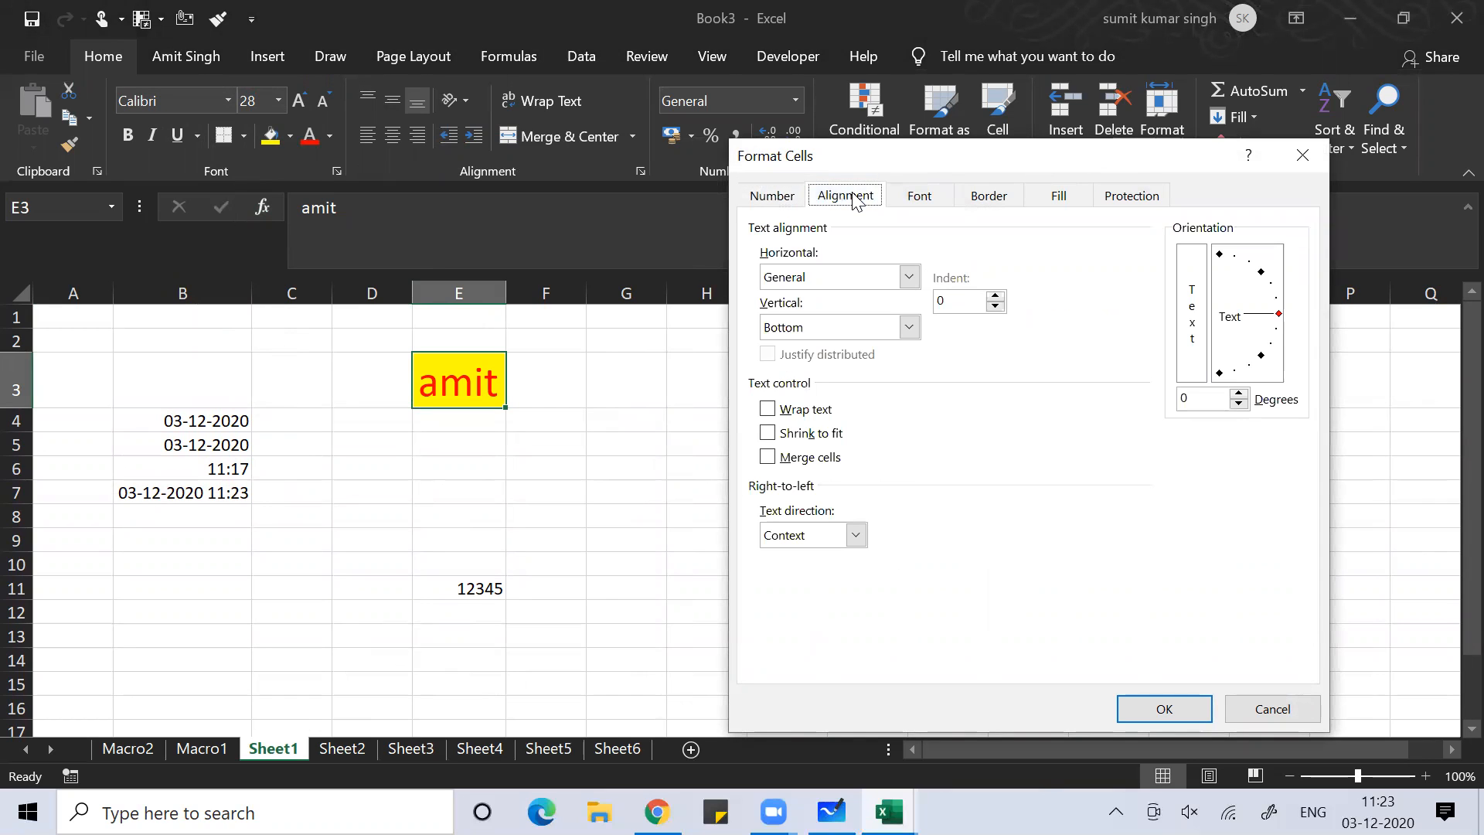
{"action": "left_click_drag", "start_coordinate": [1251, 313], "coordinate": [1246, 296]}
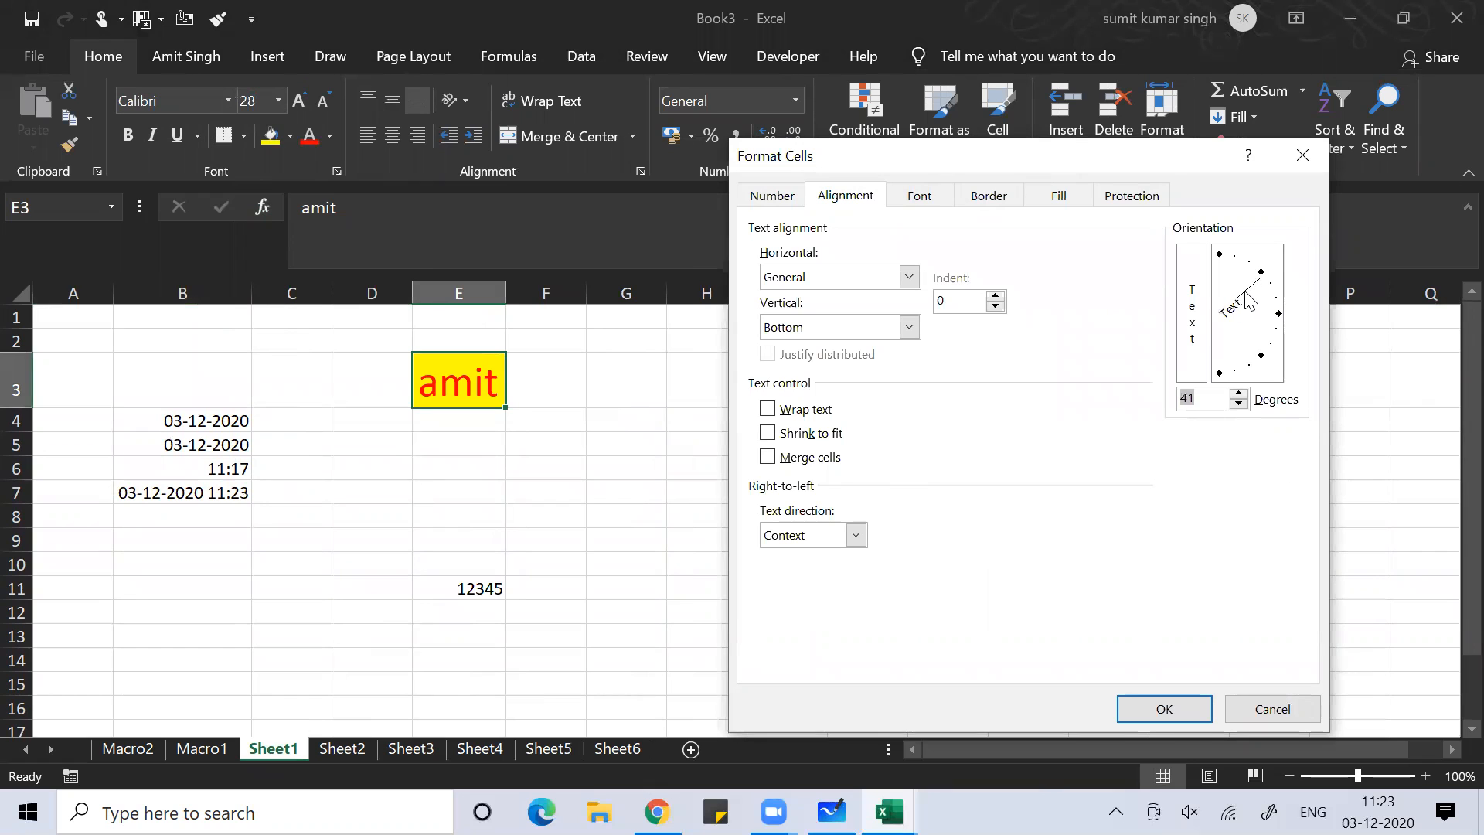
{"action": "left_click", "coordinate": [1153, 714]}
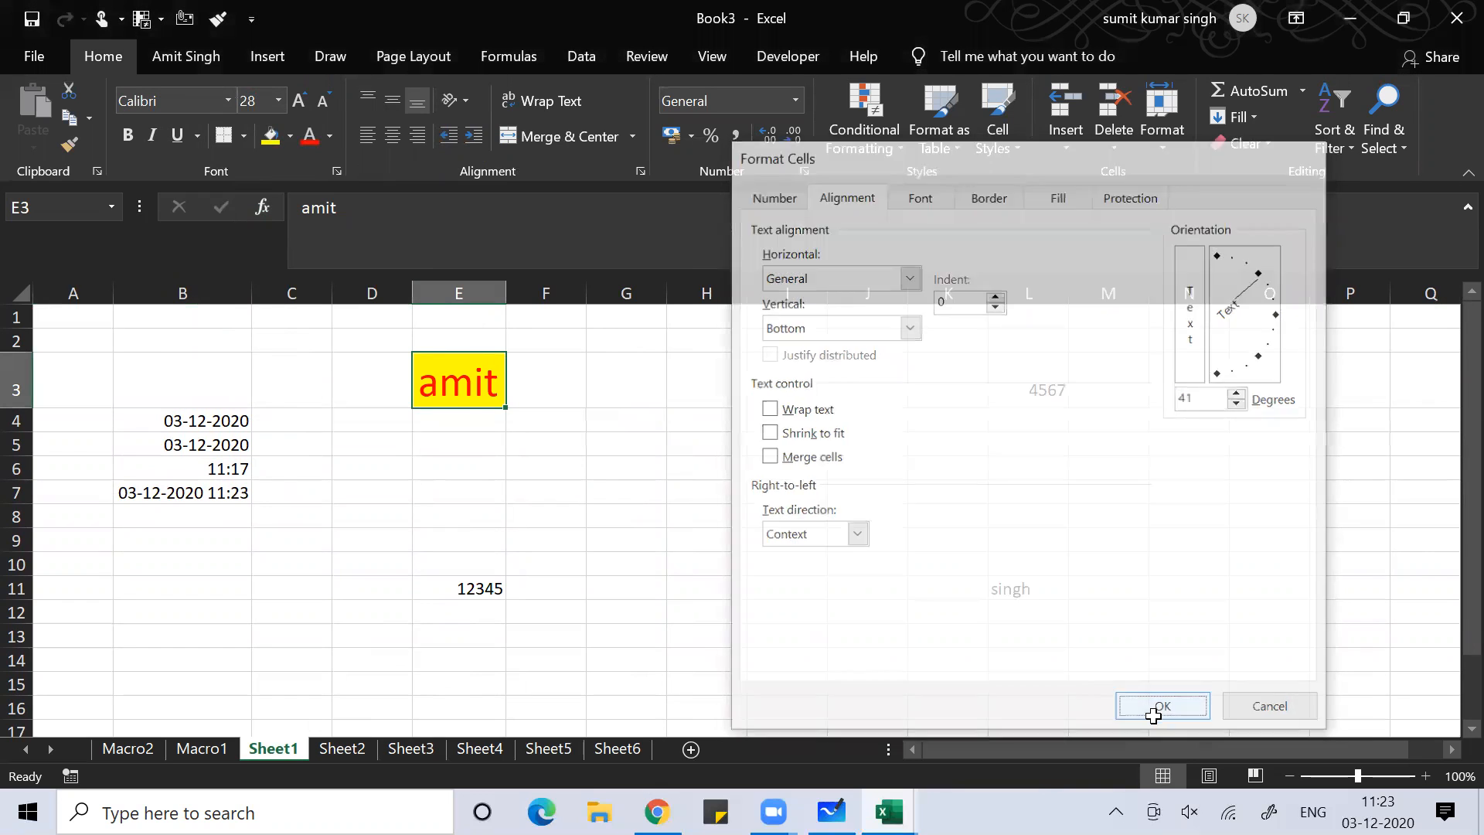
Inspect the rotated text by selecting nearby cells, then bring up the window switcher
{"action": "left_click", "coordinate": [734, 585]}
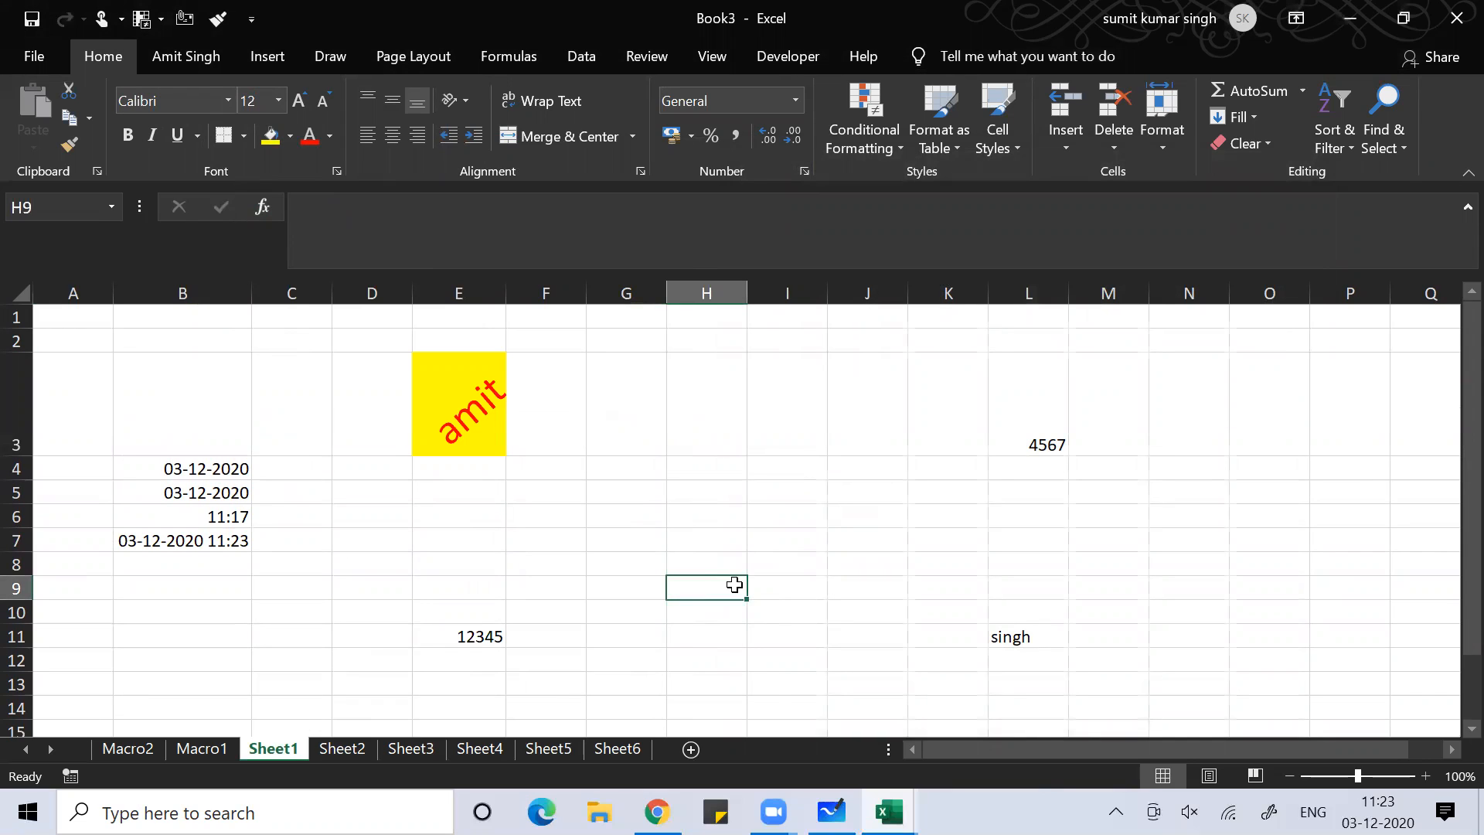
{"action": "left_click", "coordinate": [416, 395]}
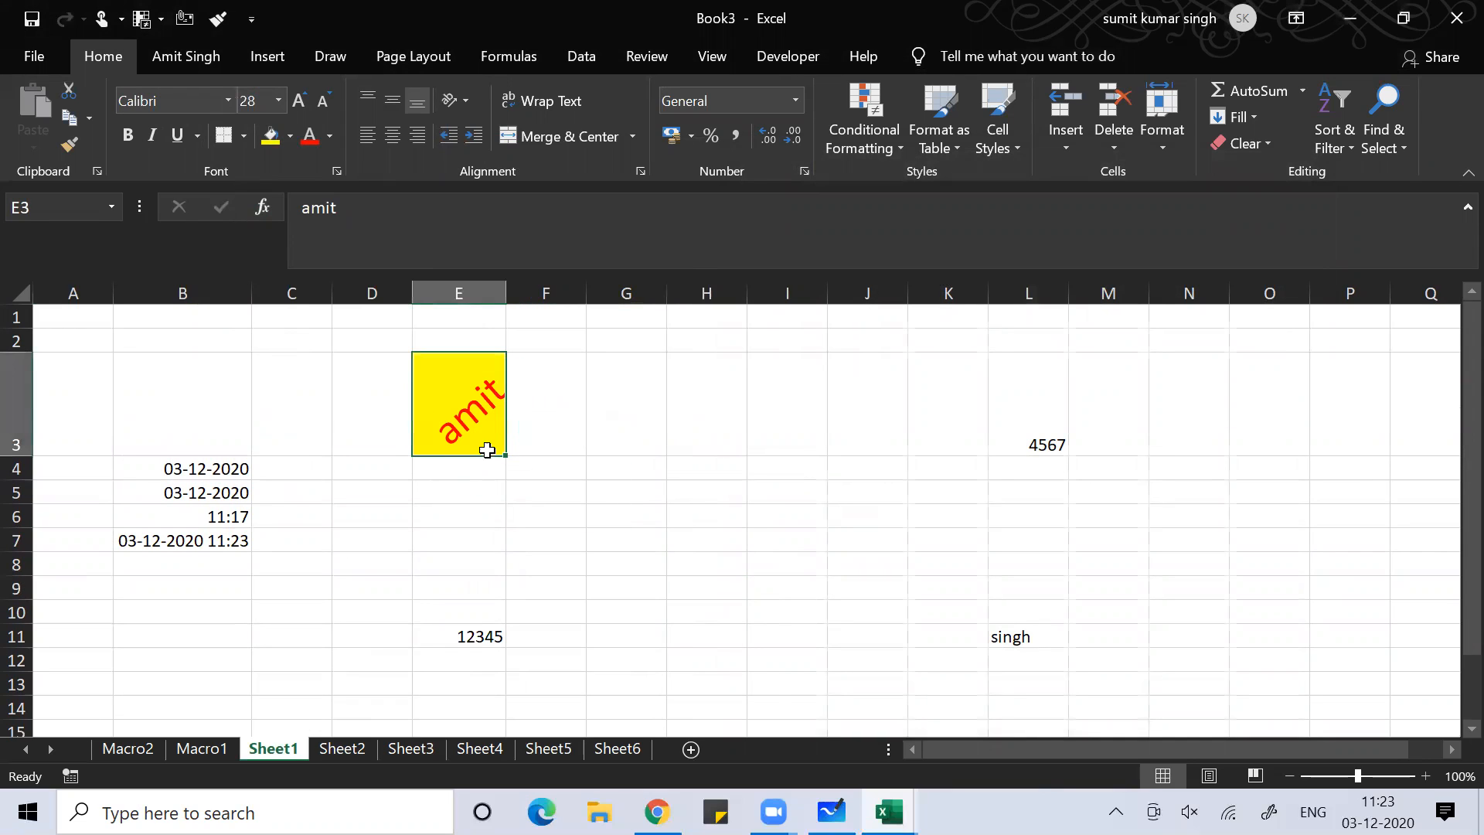
{"action": "left_click", "coordinate": [1212, 375]}
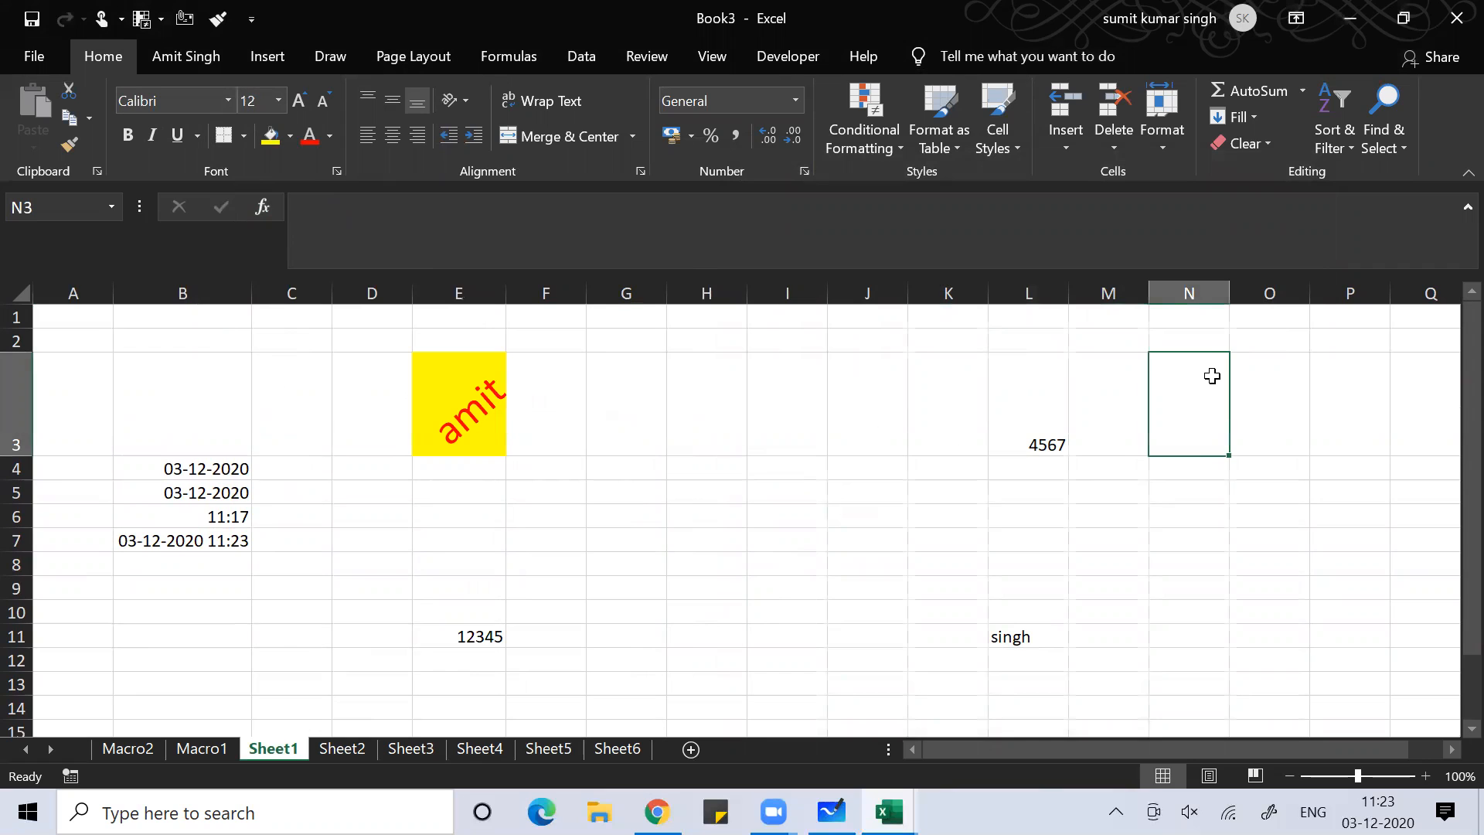
{"action": "key", "text": "Right"}
{"action": "key", "text": "Right"}
{"action": "key", "text": "Right"}
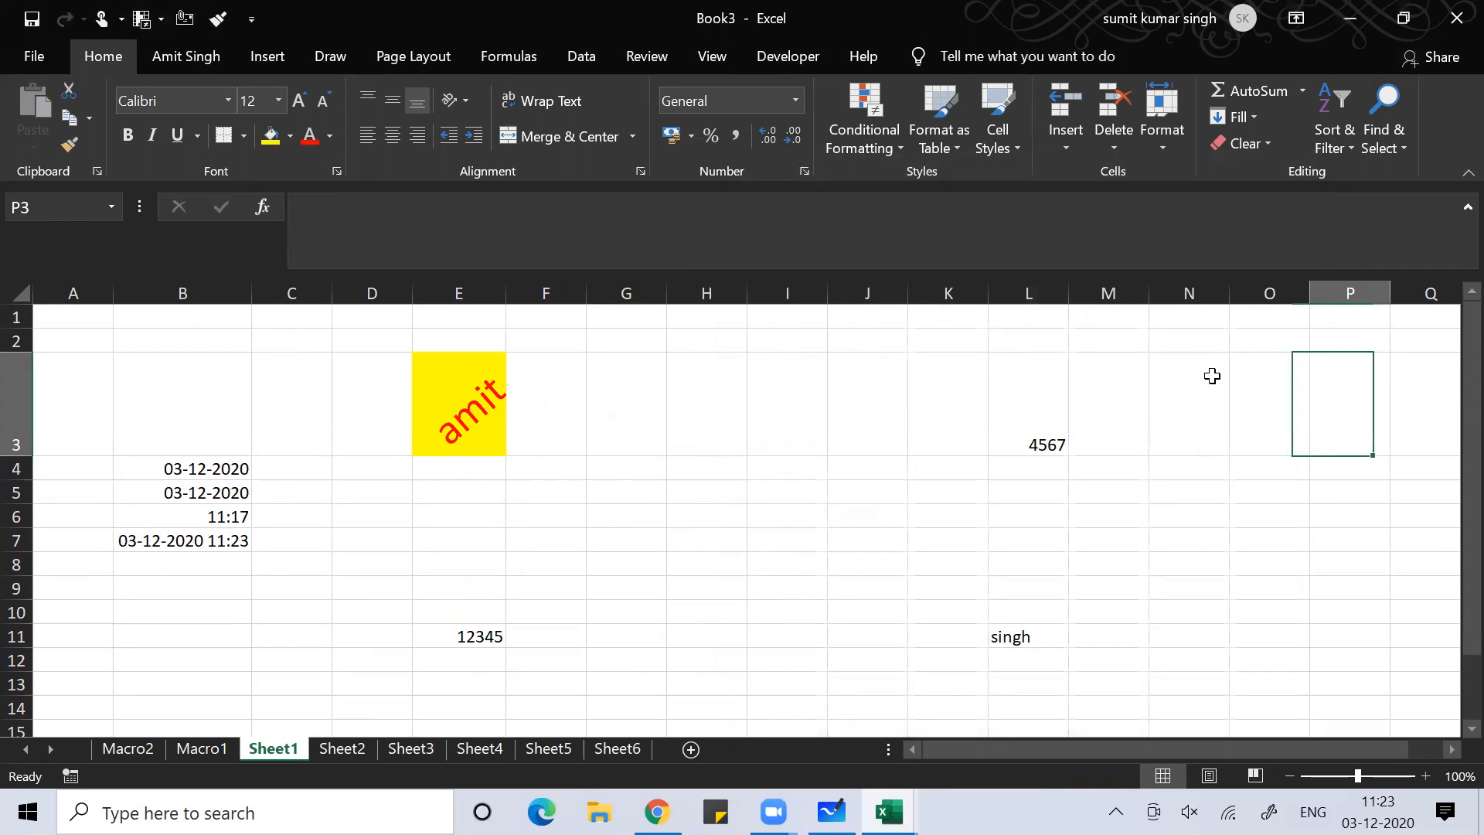
{"action": "left_click", "coordinate": [1089, 471]}
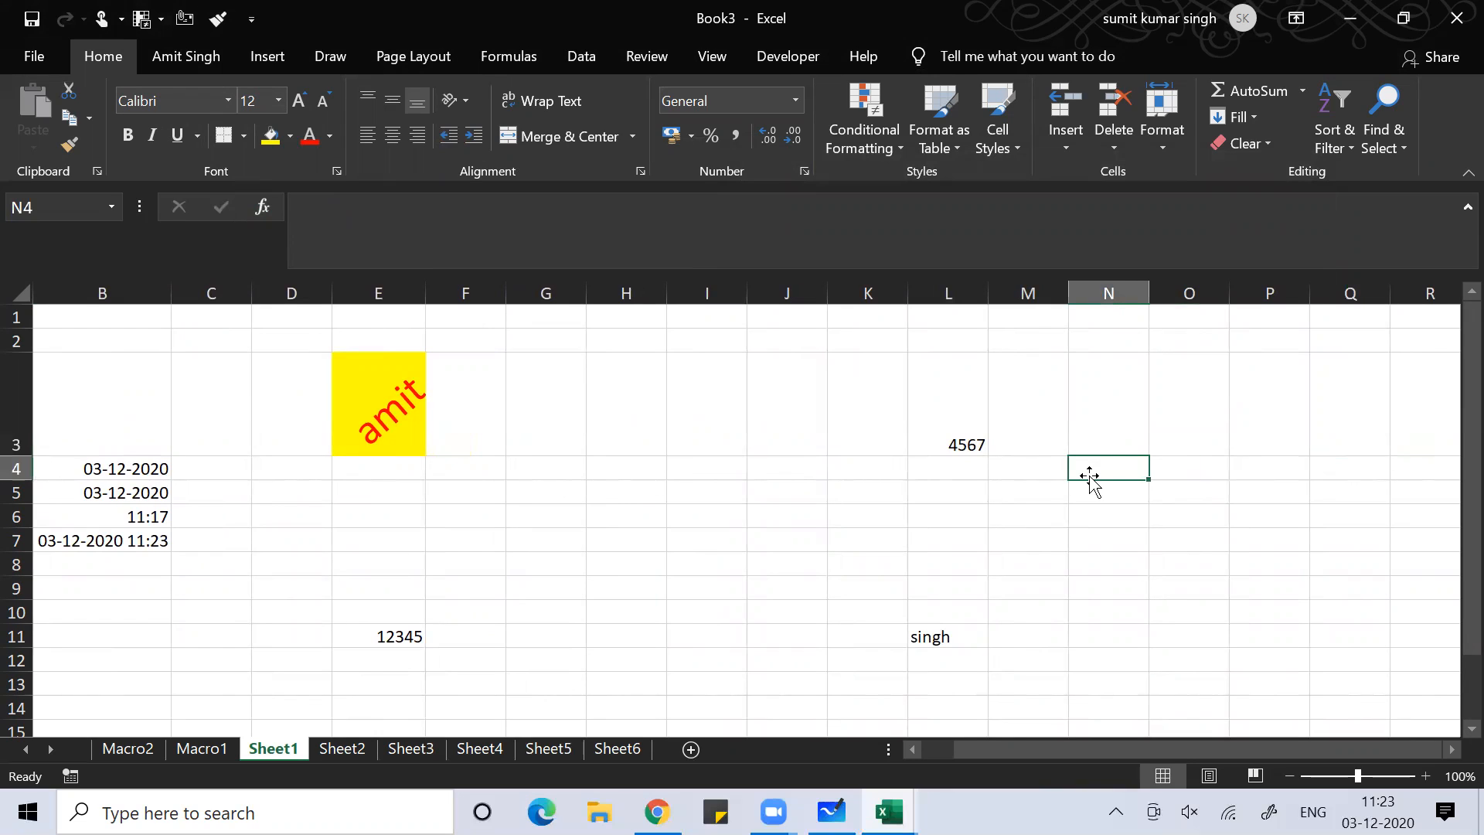
{"action": "key", "text": "Right"}
{"action": "key", "text": "Right"}
{"action": "key", "text": "Left"}
{"action": "key", "text": "Left"}
{"action": "key", "text": "Right"}
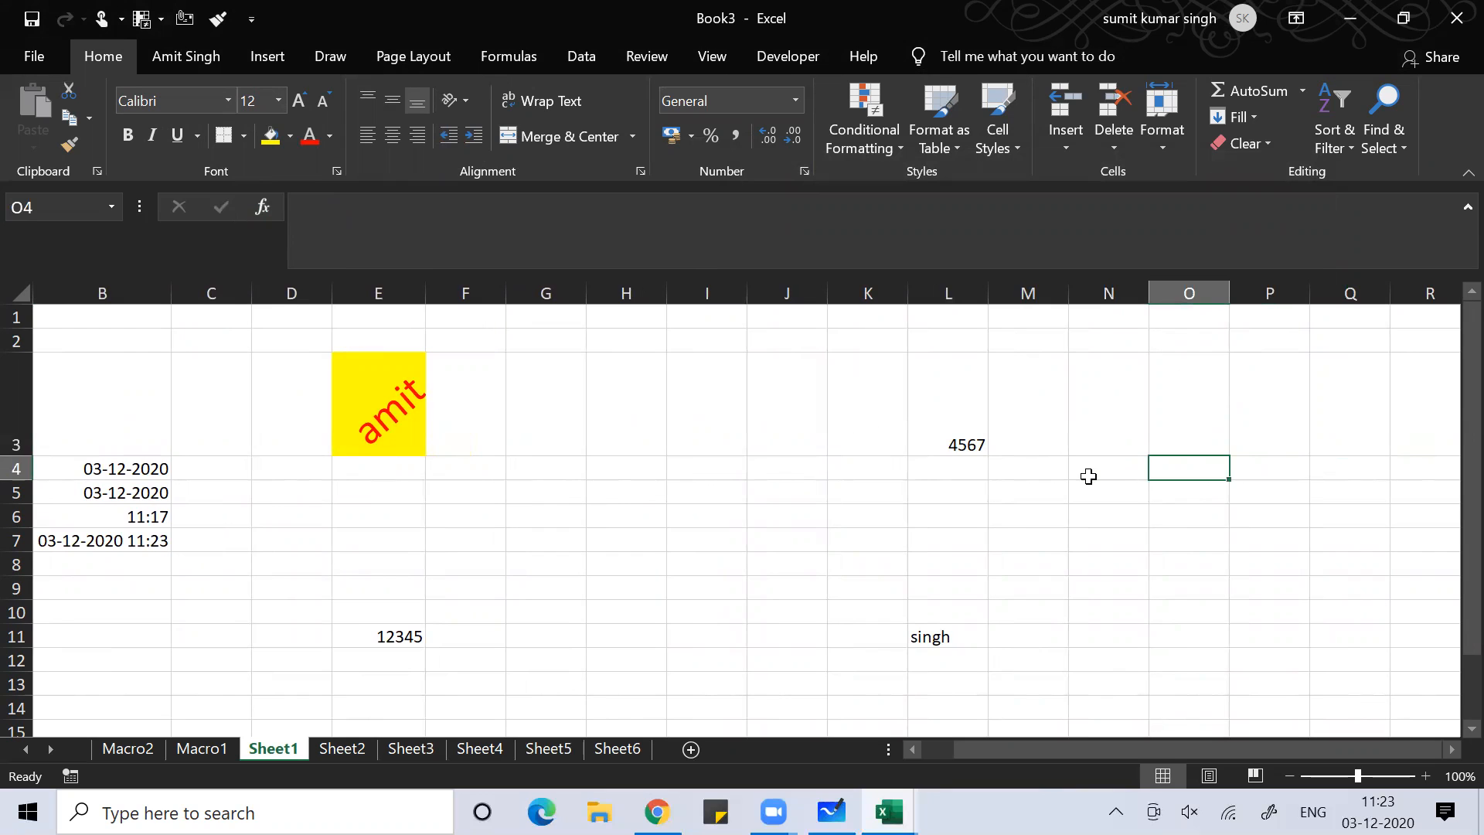
{"action": "scroll", "coordinate": [1088, 476], "scroll_direction": "right", "scroll_amount": 4}
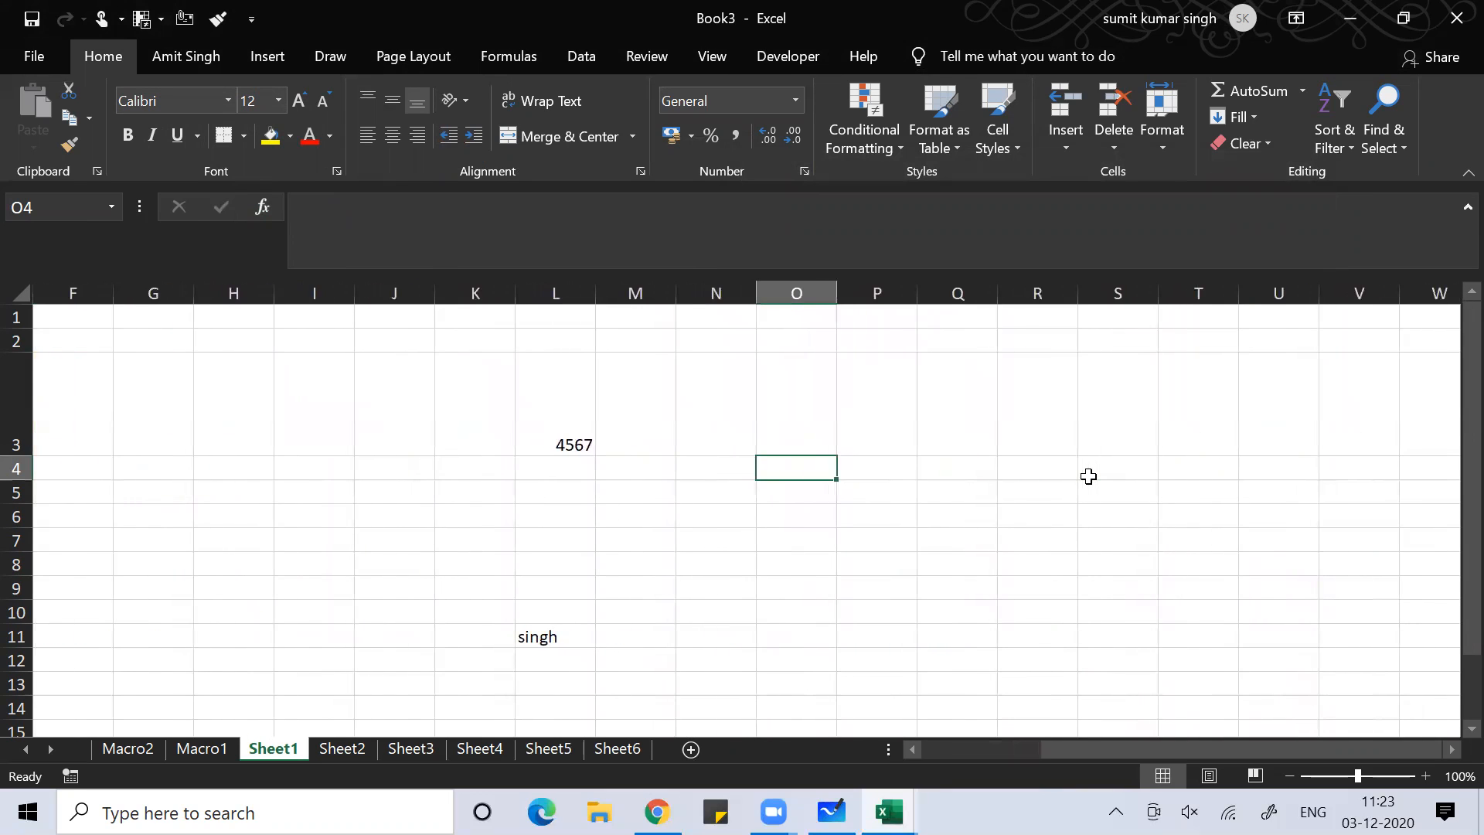
{"action": "key", "text": "alt+Tab"}
Handwrite 'amount = Principal x (1+rate%)^t' in Whiteboard, box it, and return to Book4
{"action": "key", "text": "alt+Tab"}
{"action": "key", "text": "alt+Tab"}
{"action": "key", "text": "alt+Tab"}
{"action": "key", "text": "alt+Tab"}
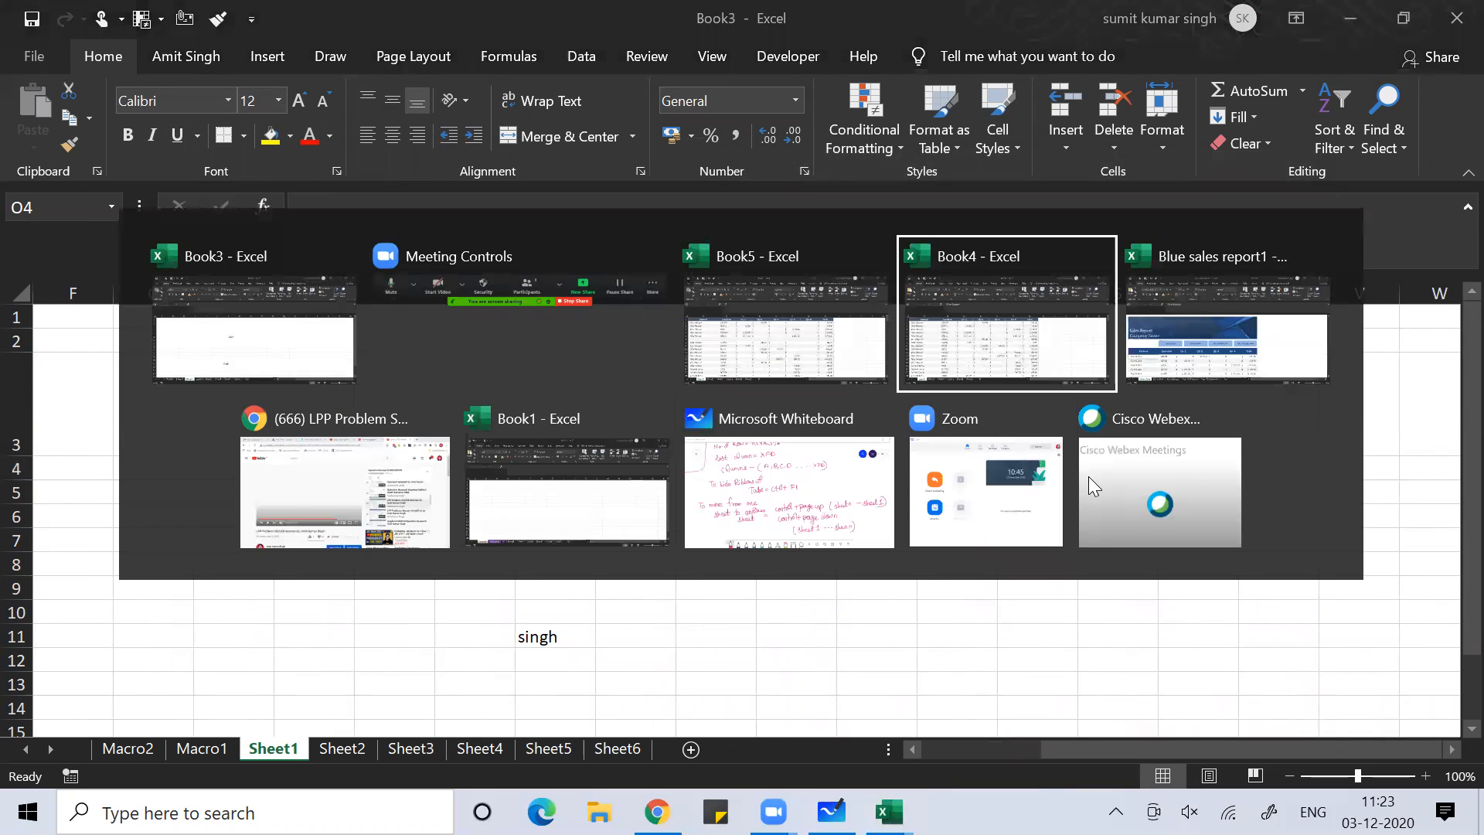
{"action": "key", "text": "alt+Tab"}
{"action": "key", "text": "alt+Tab"}
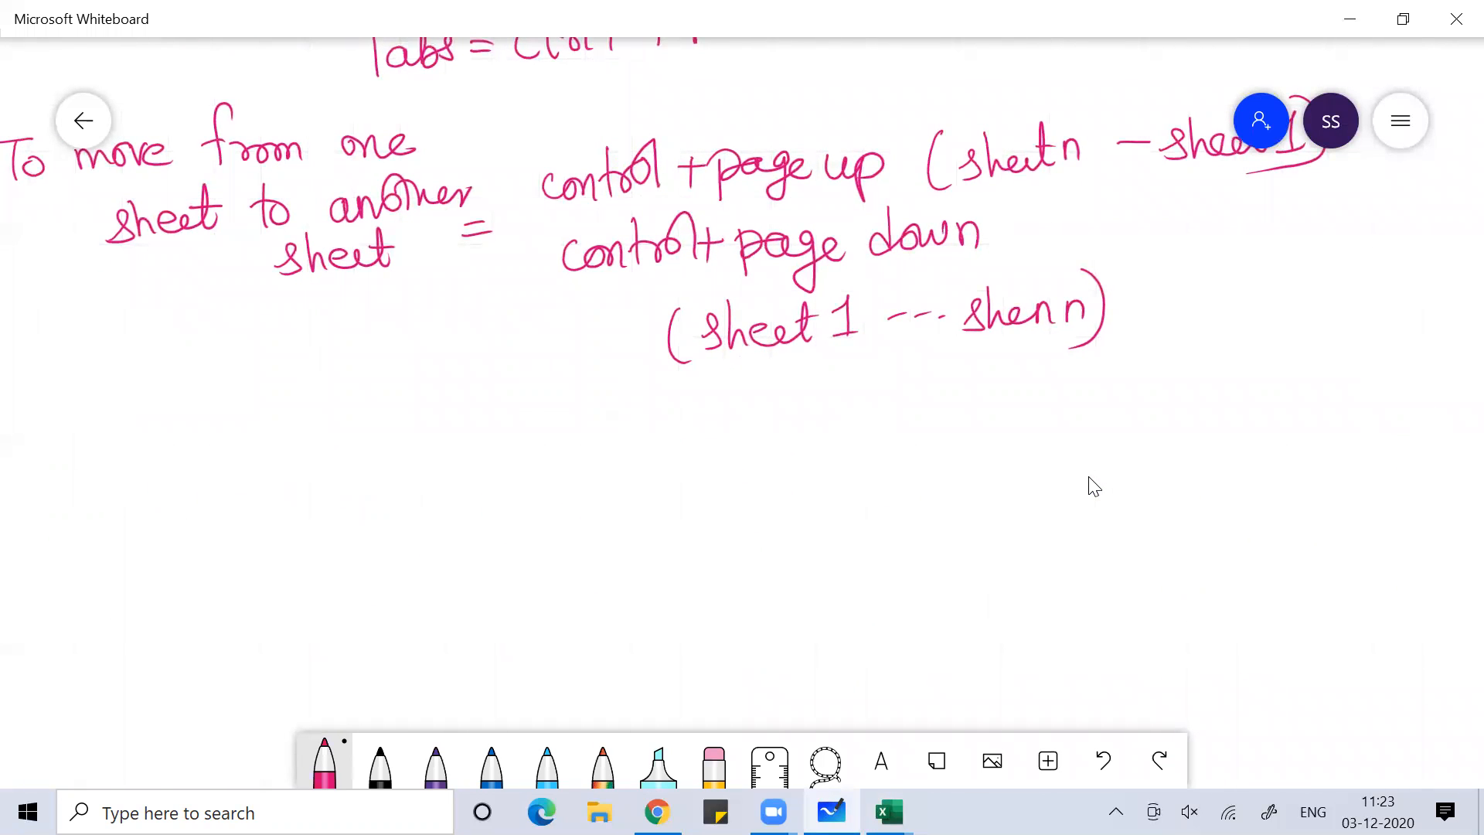
{"action": "mouse_move", "coordinate": [471, 489]}
{"action": "left_mouse_down"}
{"action": "mouse_move", "coordinate": [492, 510]}
{"action": "mouse_move", "coordinate": [550, 494]}
{"action": "mouse_move", "coordinate": [612, 504]}
{"action": "mouse_move", "coordinate": [647, 475]}
{"action": "mouse_move", "coordinate": [742, 489]}
{"action": "mouse_move", "coordinate": [826, 463]}
{"action": "mouse_move", "coordinate": [870, 479]}
{"action": "mouse_move", "coordinate": [1096, 441]}
{"action": "mouse_move", "coordinate": [1113, 453]}
{"action": "mouse_move", "coordinate": [1171, 441]}
{"action": "mouse_move", "coordinate": [1190, 466]}
{"action": "mouse_move", "coordinate": [1247, 370]}
{"action": "left_mouse_up"}
{"action": "mouse_move", "coordinate": [413, 539]}
{"action": "left_mouse_down"}
{"action": "mouse_move", "coordinate": [404, 426]}
{"action": "mouse_move", "coordinate": [1090, 372]}
{"action": "mouse_move", "coordinate": [1113, 541]}
{"action": "mouse_move", "coordinate": [473, 580]}
{"action": "left_mouse_up"}
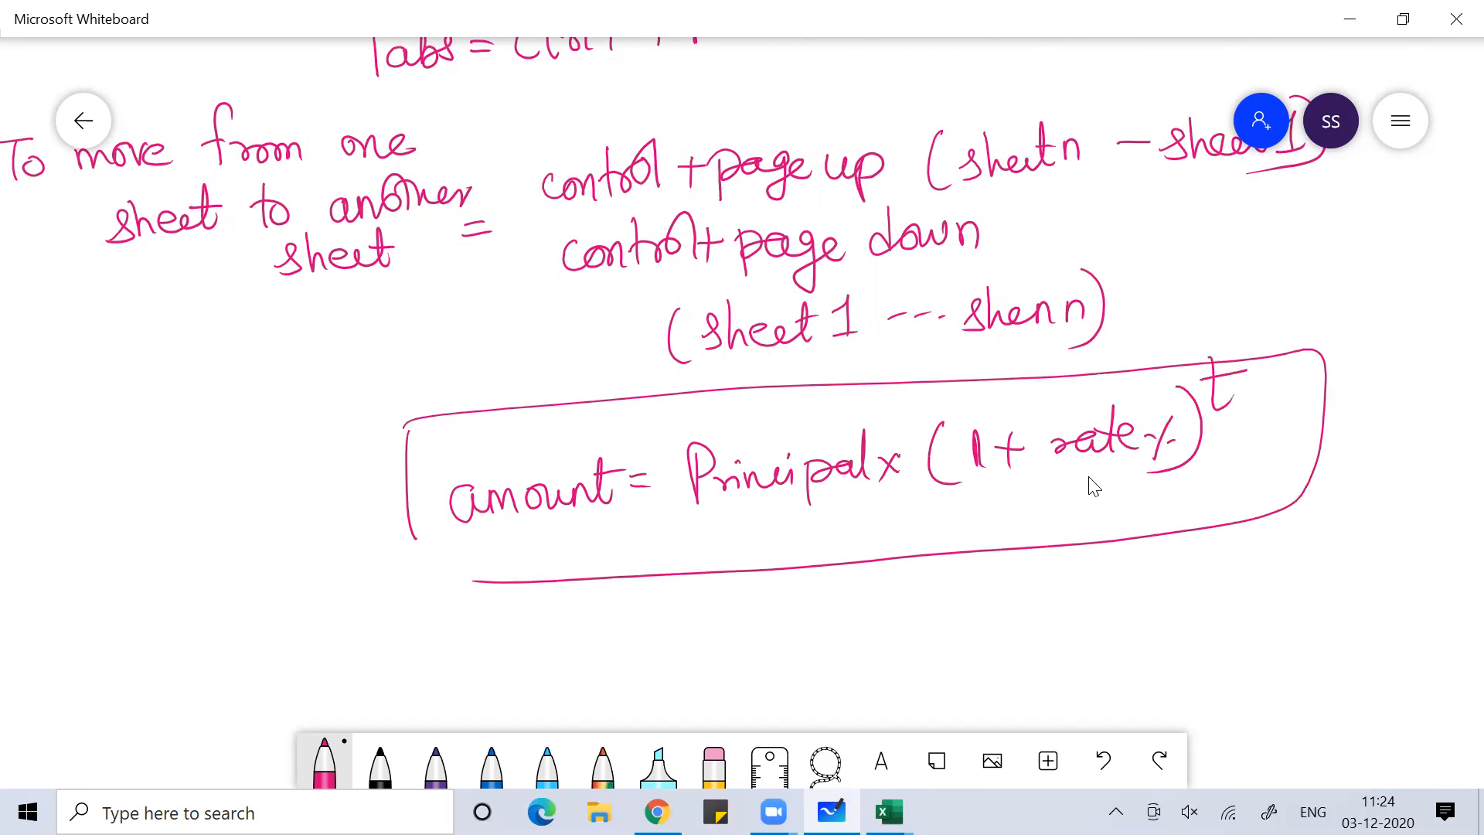
{"action": "key", "text": "alt+Tab"}
{"action": "key", "text": "alt+Tab"}
{"action": "key", "text": "alt+Tab"}
{"action": "key", "text": "alt+Tab"}
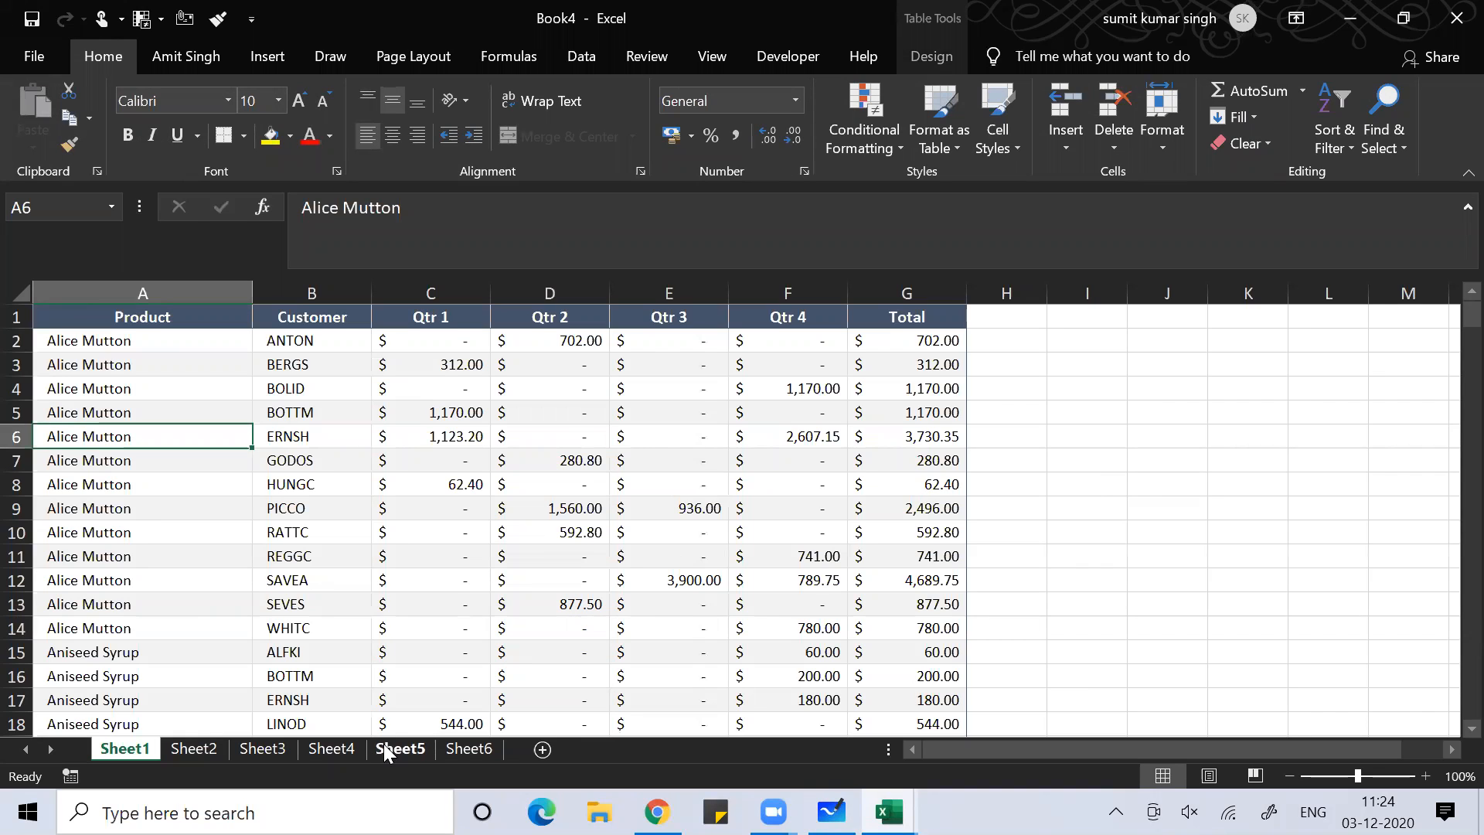
On Sheet5, enter the label Principal in G4 with the value 100 in H4
{"action": "left_click", "coordinate": [391, 745]}
{"action": "left_click", "coordinate": [525, 392]}
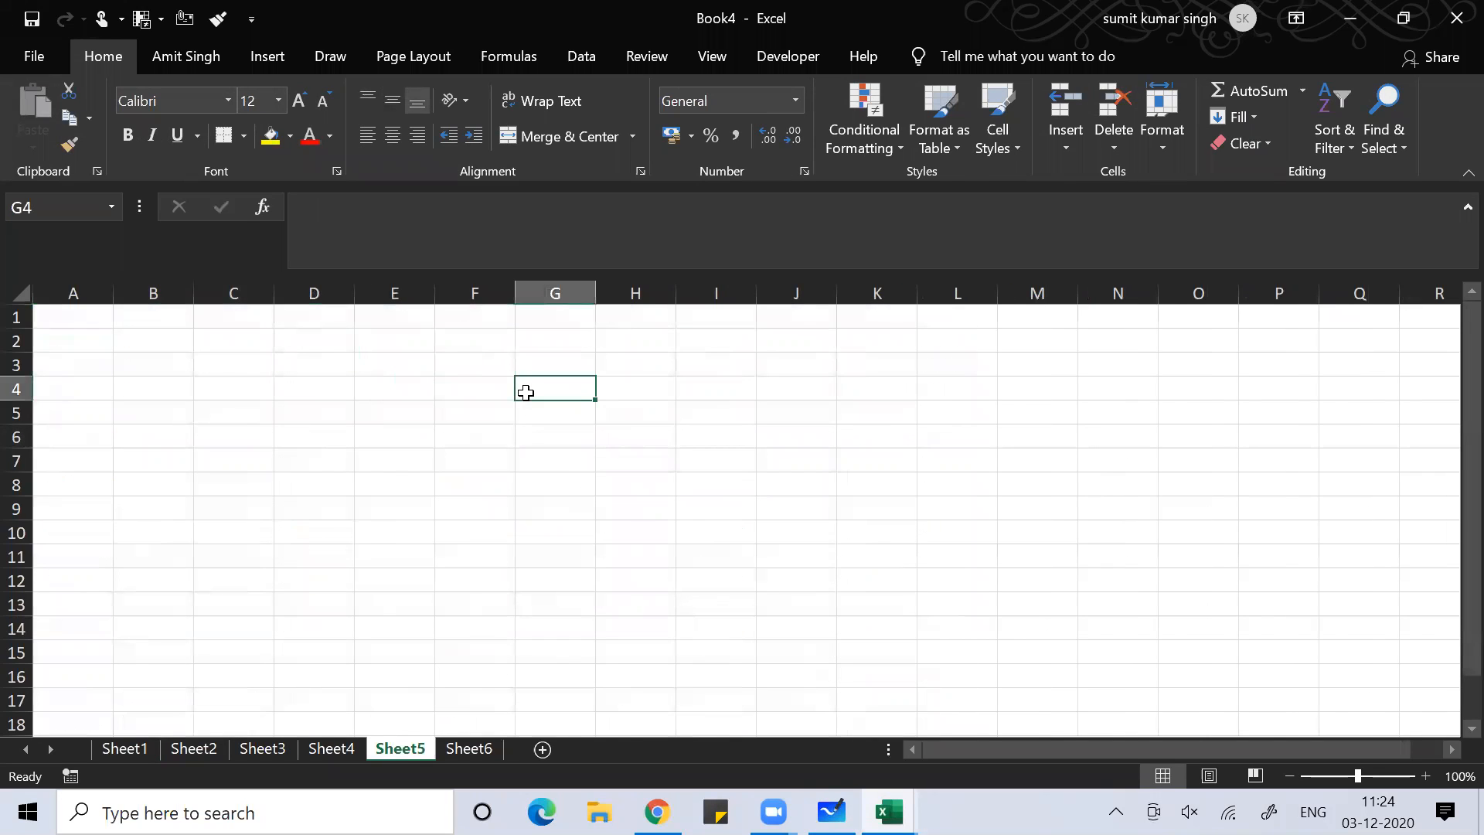
{"action": "type", "text": "P"}
{"action": "type", "text": "rui"}
{"action": "key", "text": "BackSpace"}
{"action": "key", "text": "BackSpace"}
{"action": "type", "text": "incipal"}
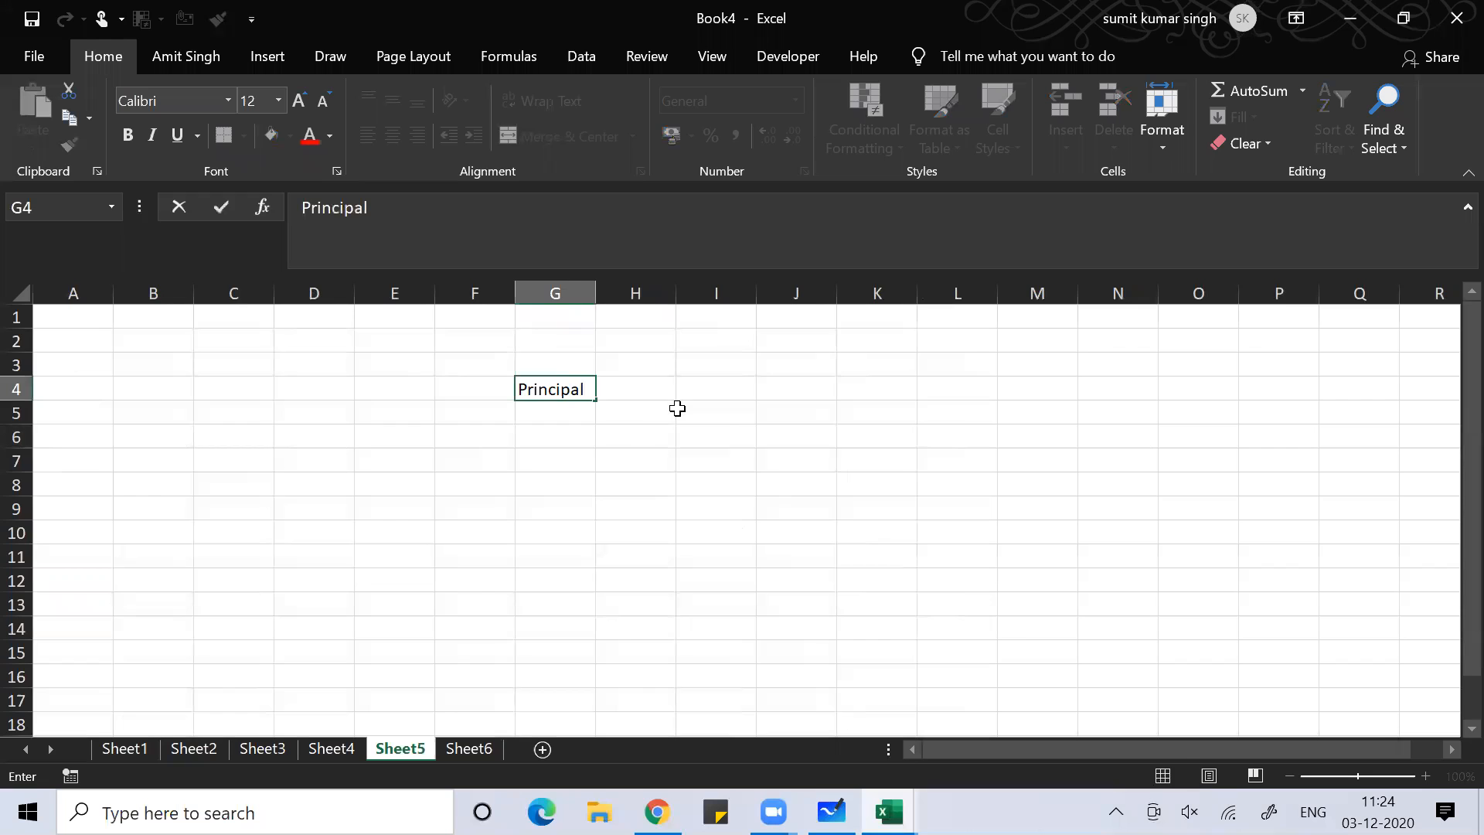
{"action": "key", "text": "Tab"}
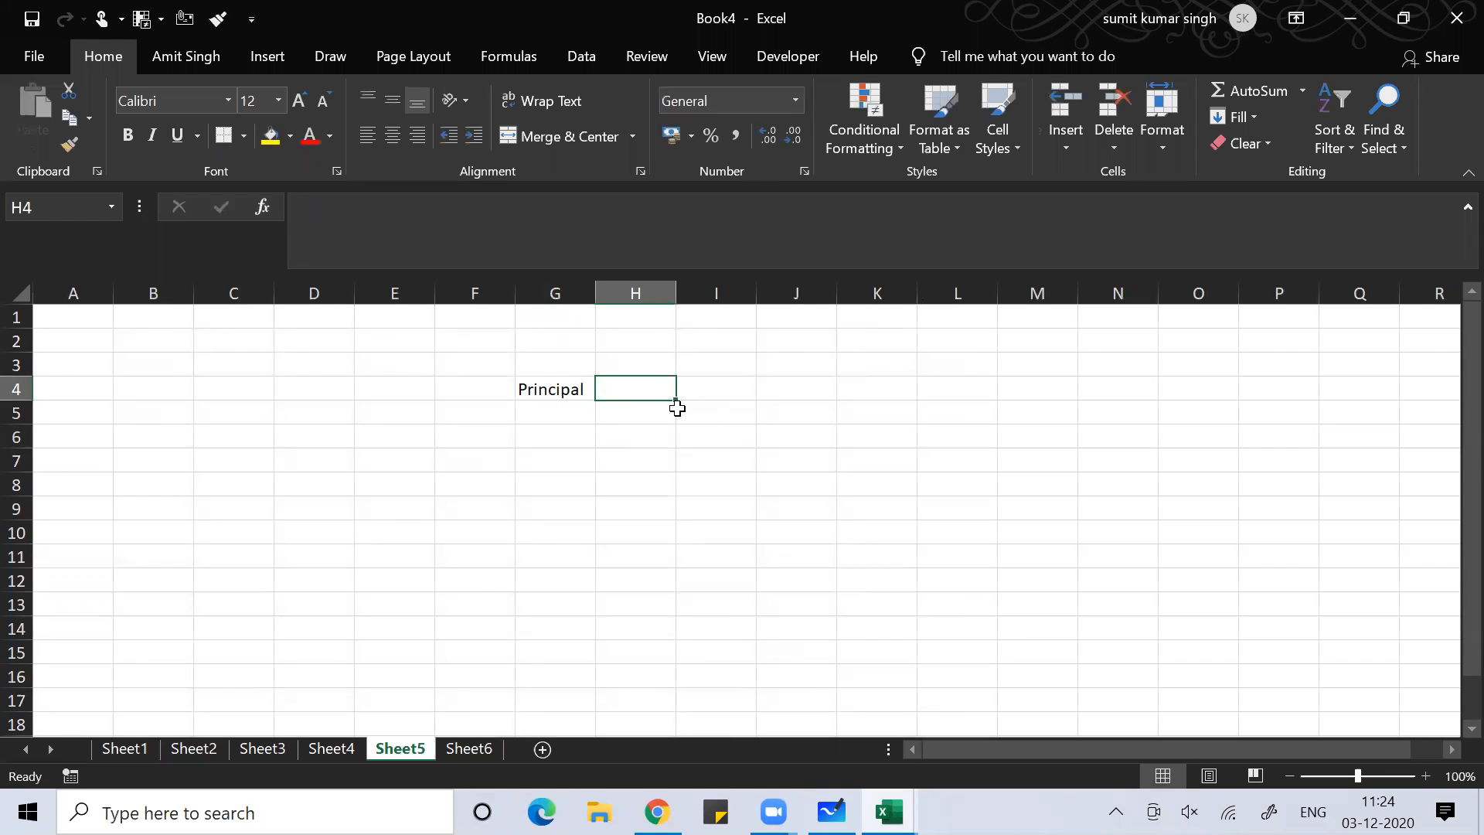
{"action": "type", "text": "Rs 100"}
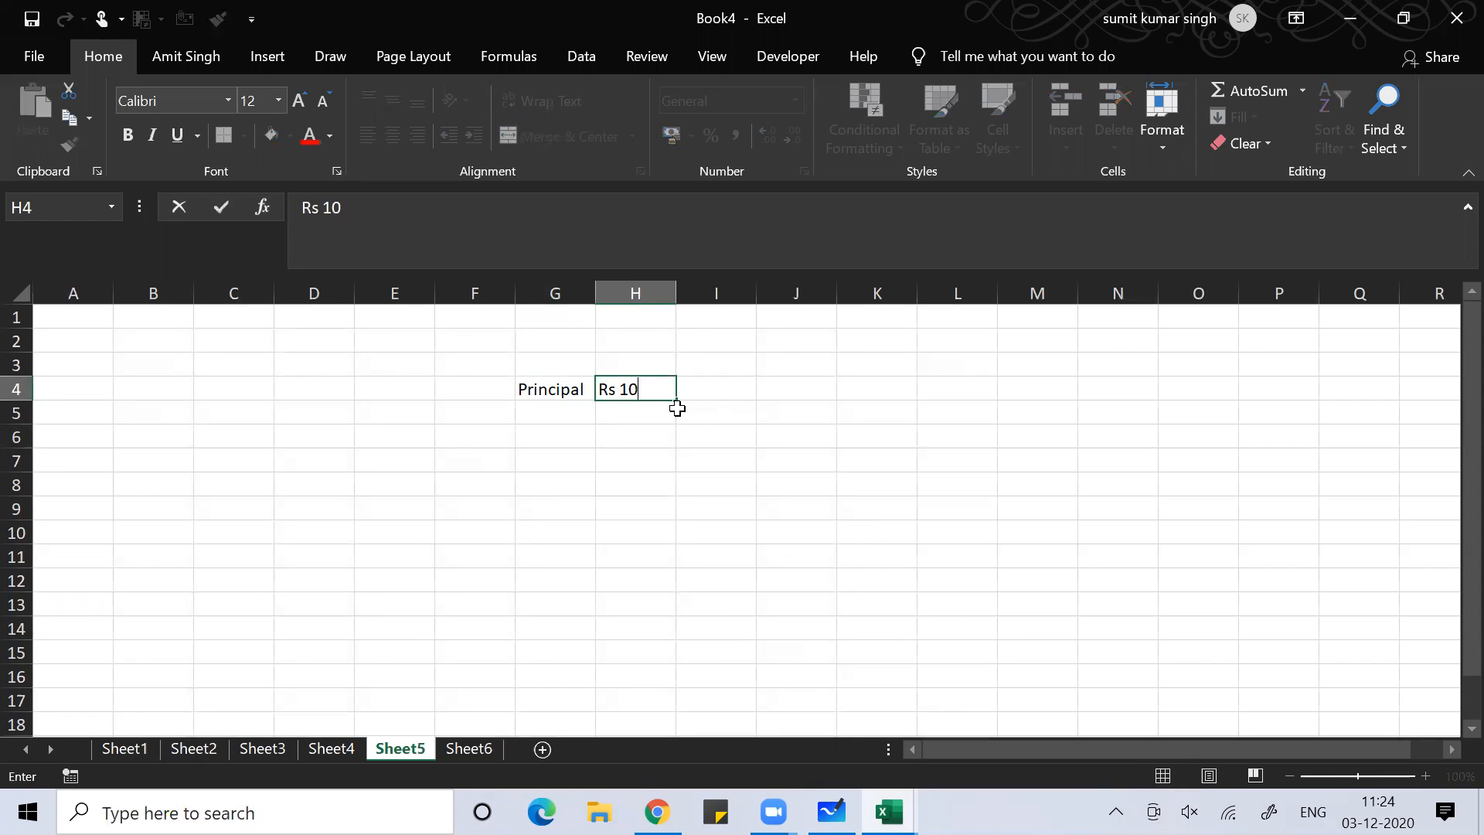
{"action": "key", "text": "Return"}
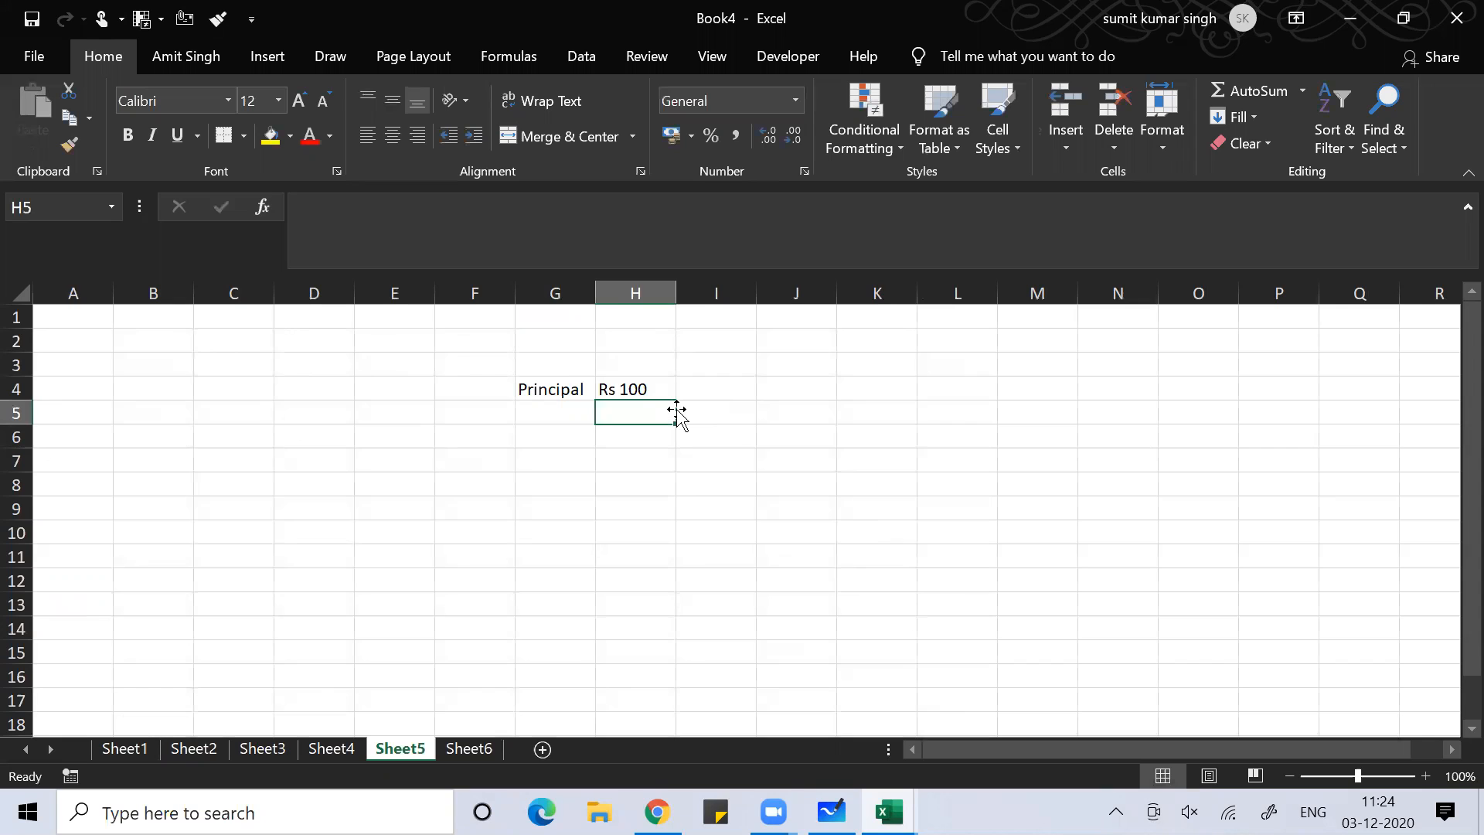
{"action": "key", "text": "Up"}
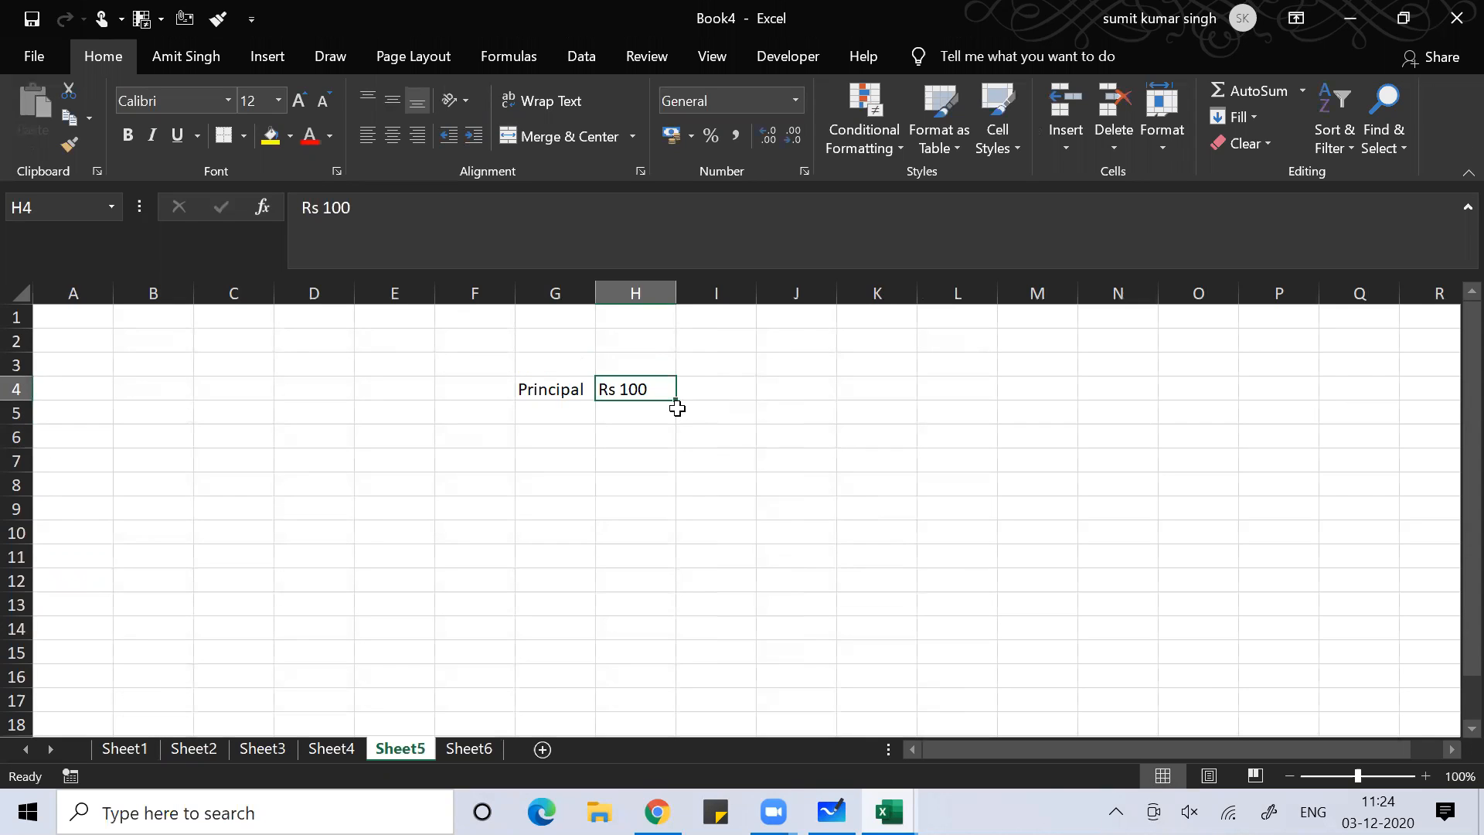
{"action": "type", "text": "1"}
{"action": "type", "text": "0"}
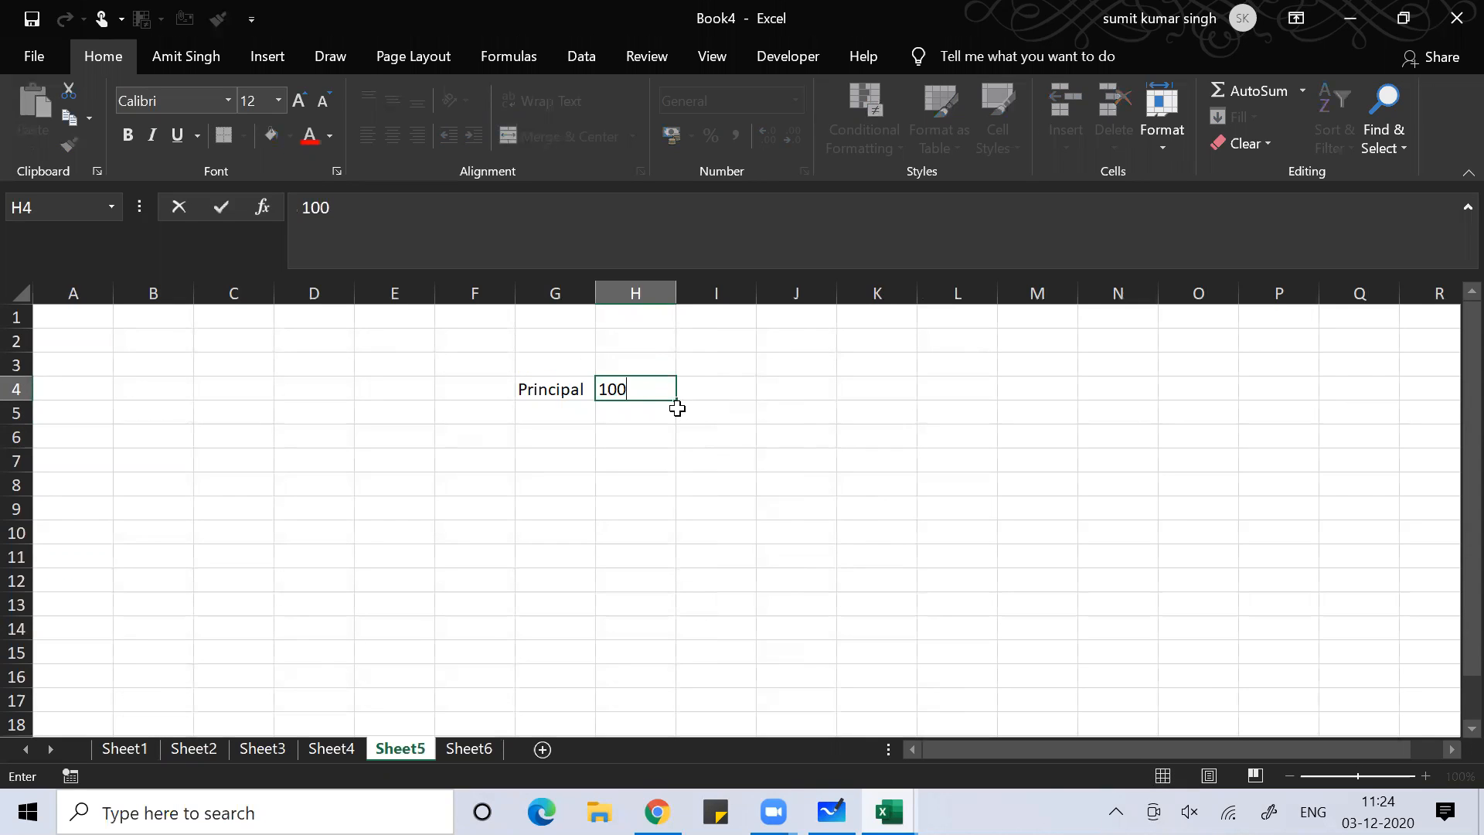
{"action": "key", "text": "Return"}
Enter rate% in G5, 10% in H5 and the note p.a in I5
{"action": "key", "text": "Left"}
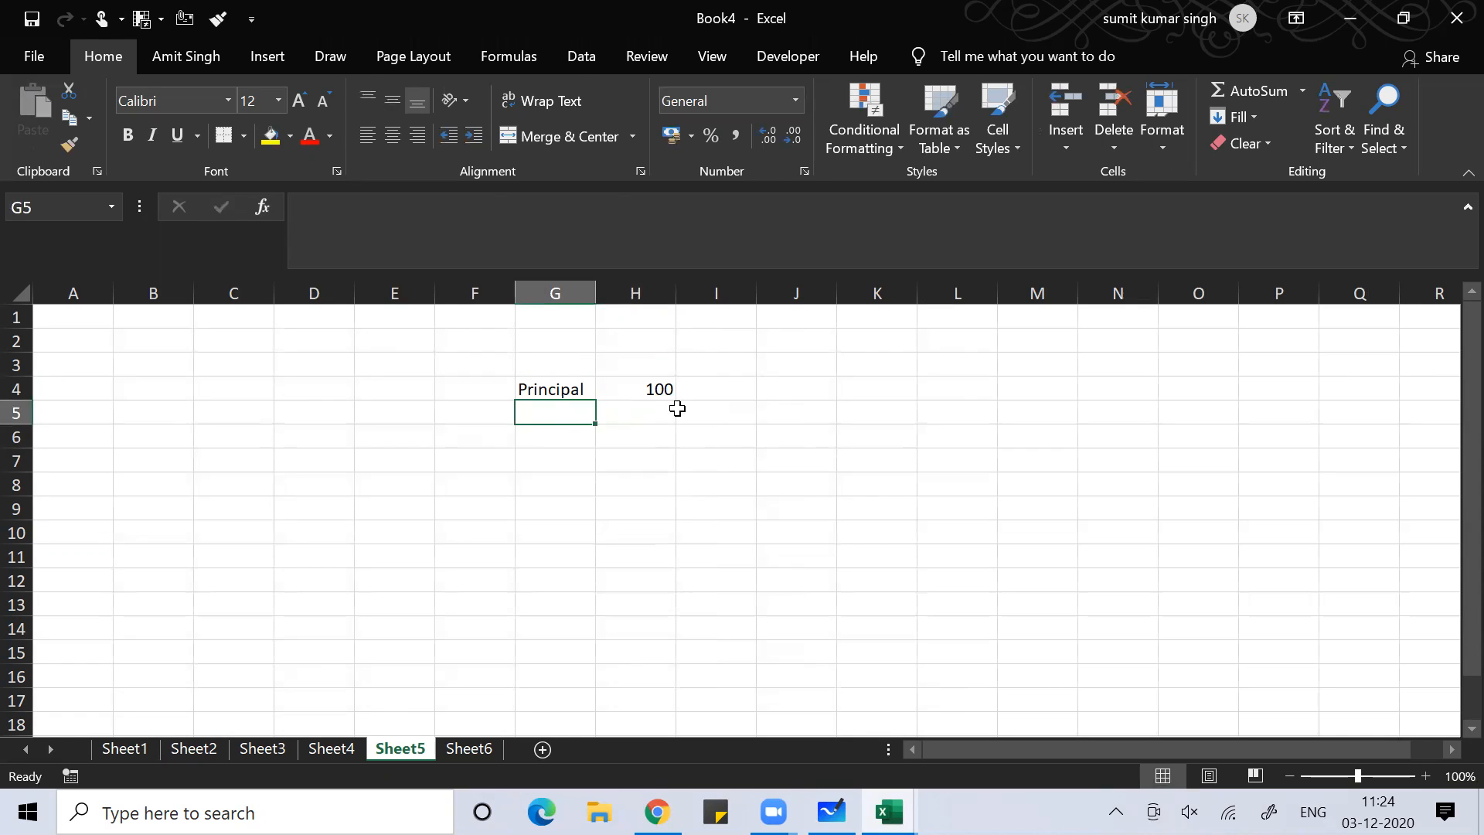
{"action": "type", "text": "rate%"}
{"action": "key", "text": "Right"}
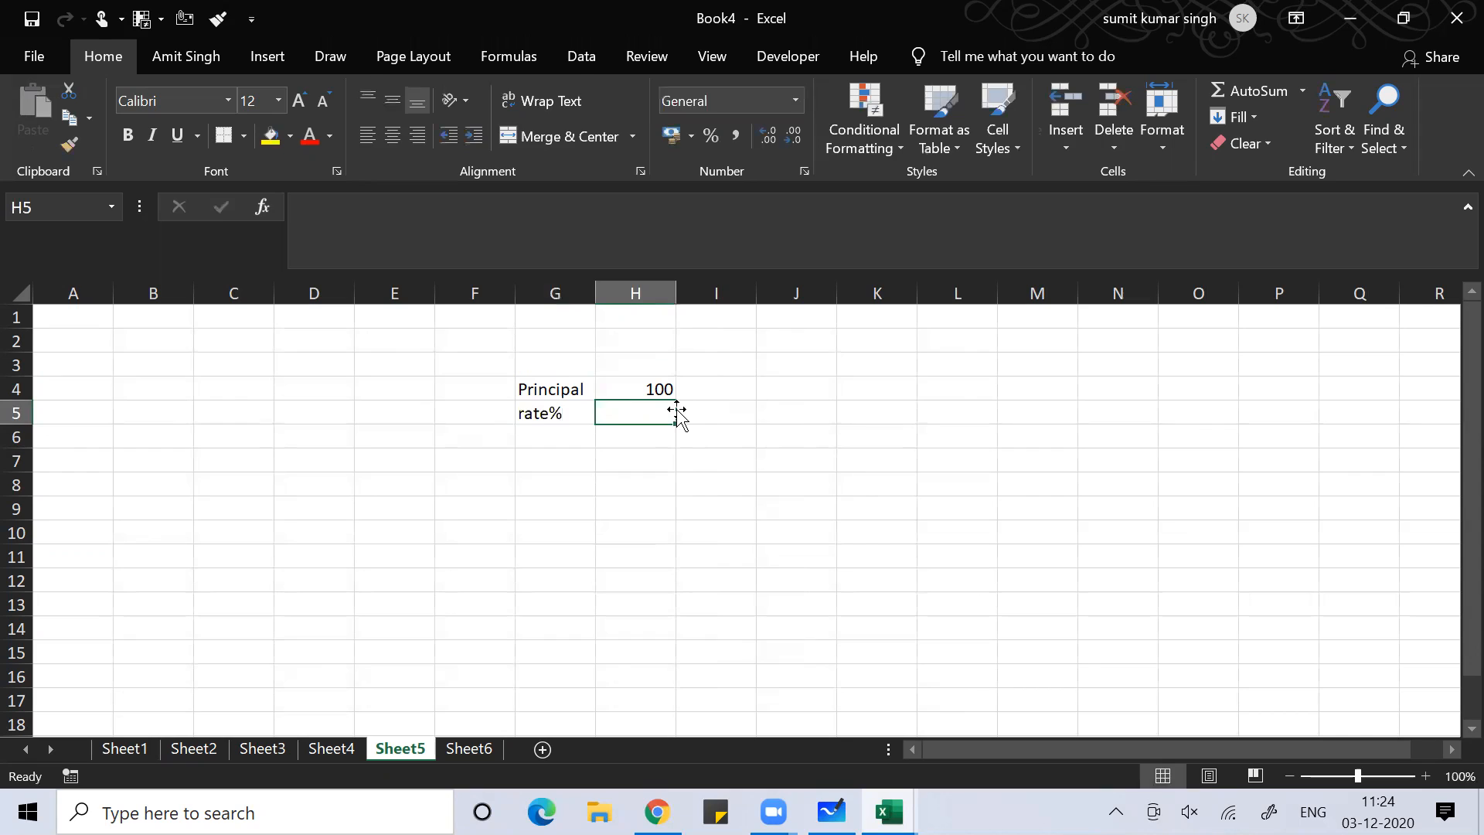
{"action": "type", "text": "10"}
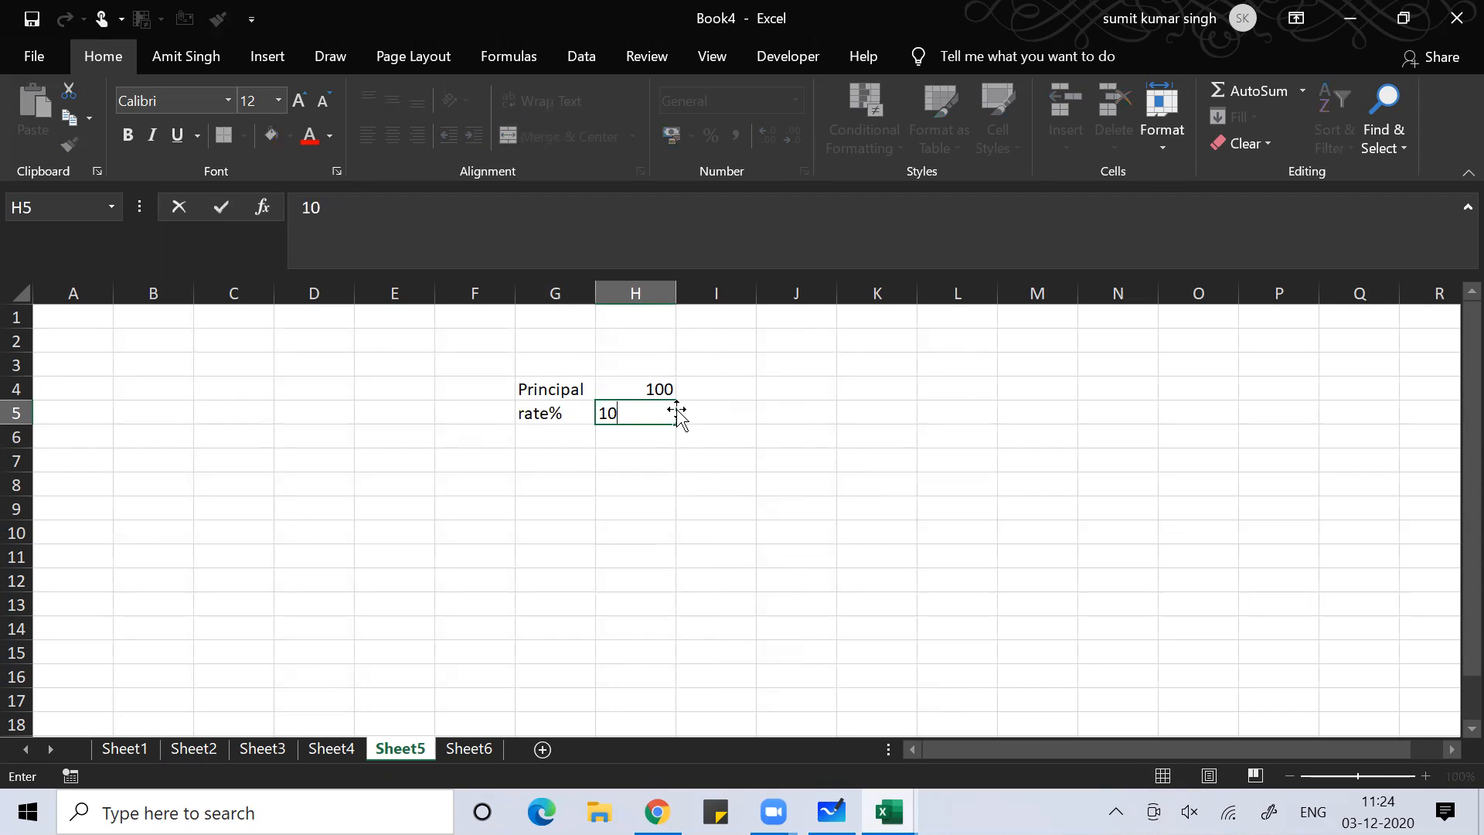
{"action": "type", "text": "% p.a"}
{"action": "key", "text": "BackSpace"}
{"action": "key", "text": "BackSpace"}
{"action": "key", "text": "BackSpace"}
{"action": "key", "text": "Return"}
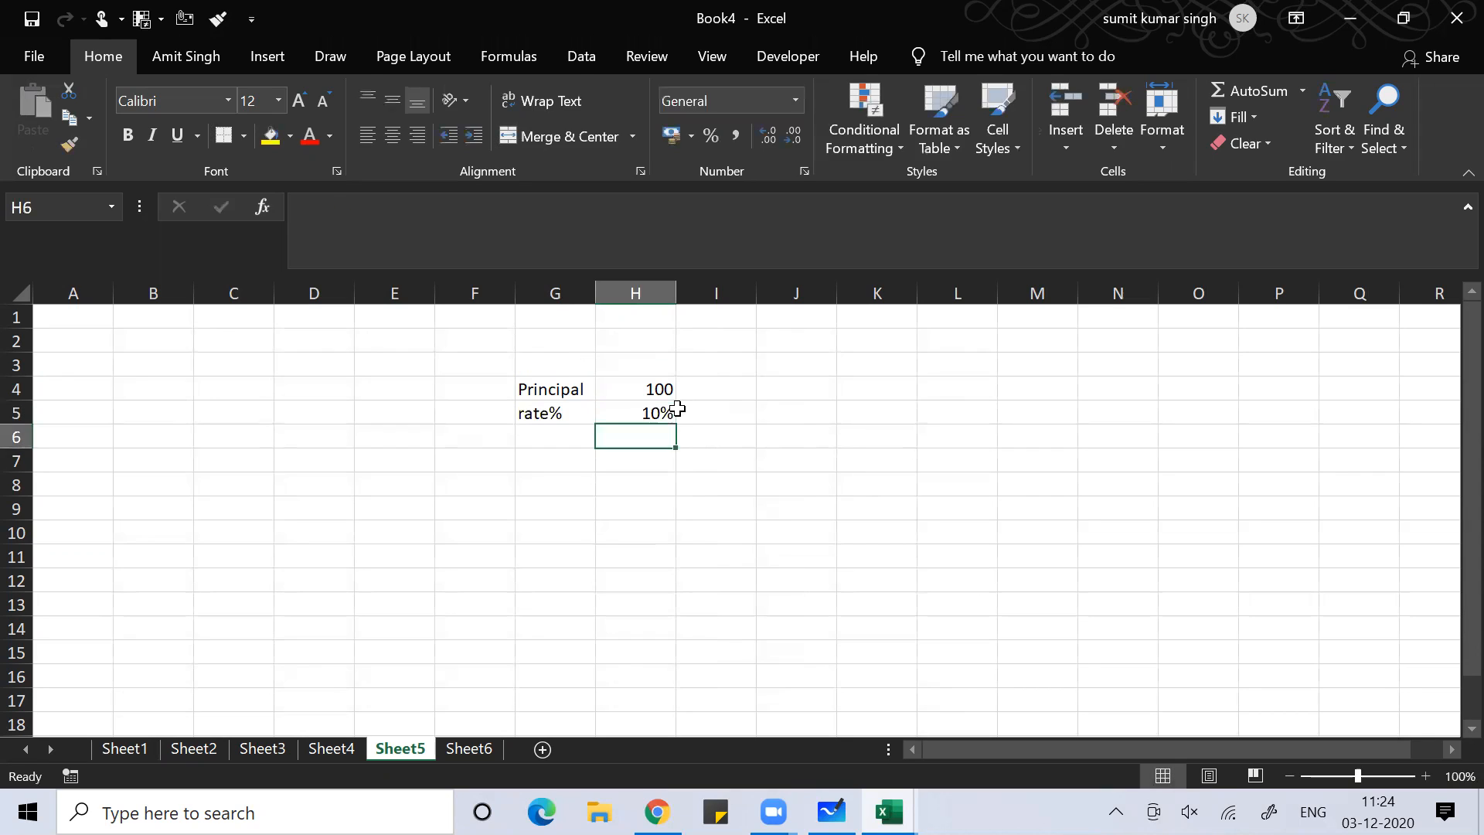
{"action": "key", "text": "Up"}
{"action": "left_click", "coordinate": [678, 410]}
{"action": "type", "text": "p"}
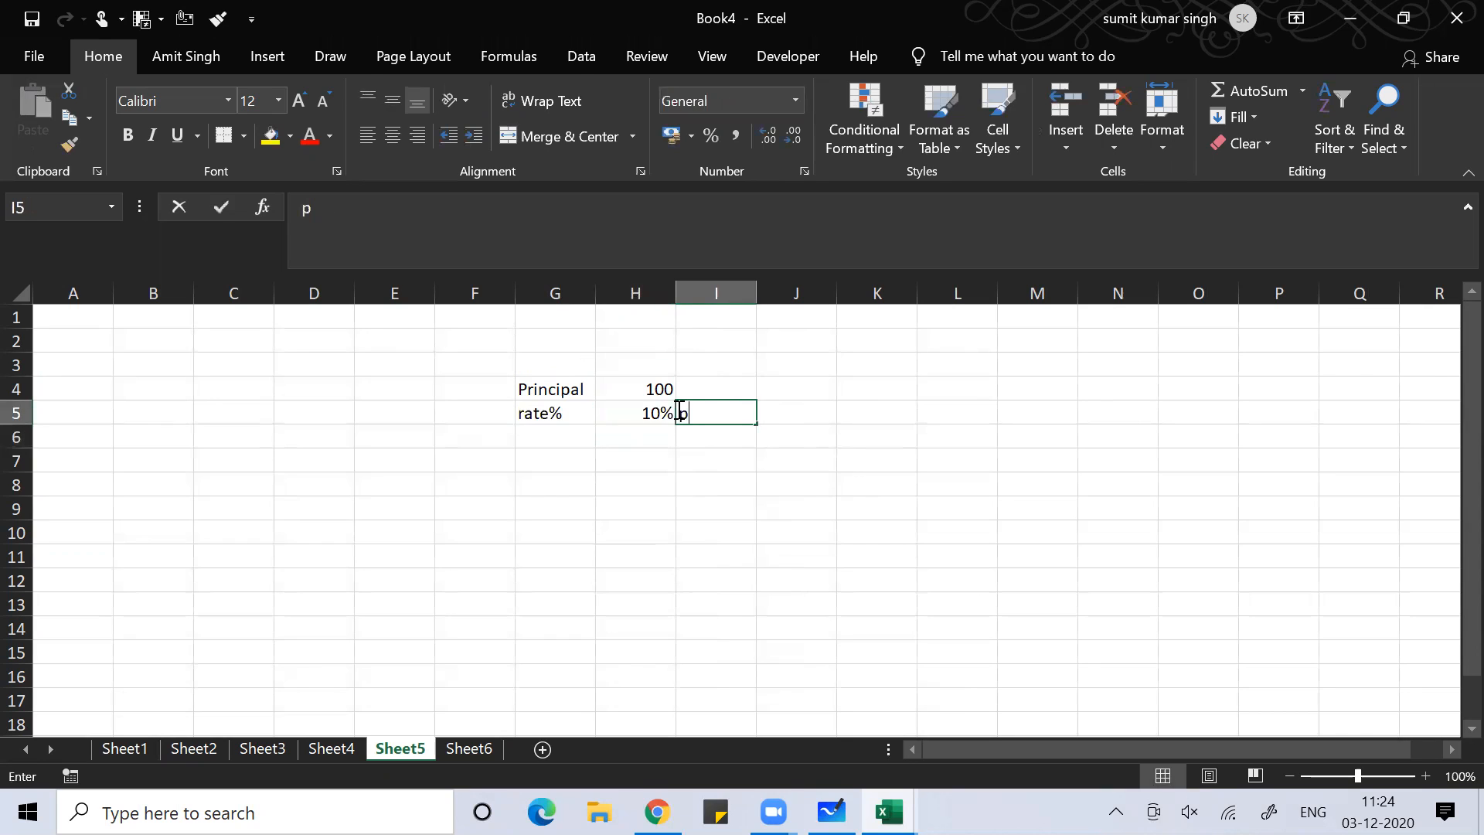
{"action": "type", "text": ".a"}
{"action": "key", "text": "Return"}
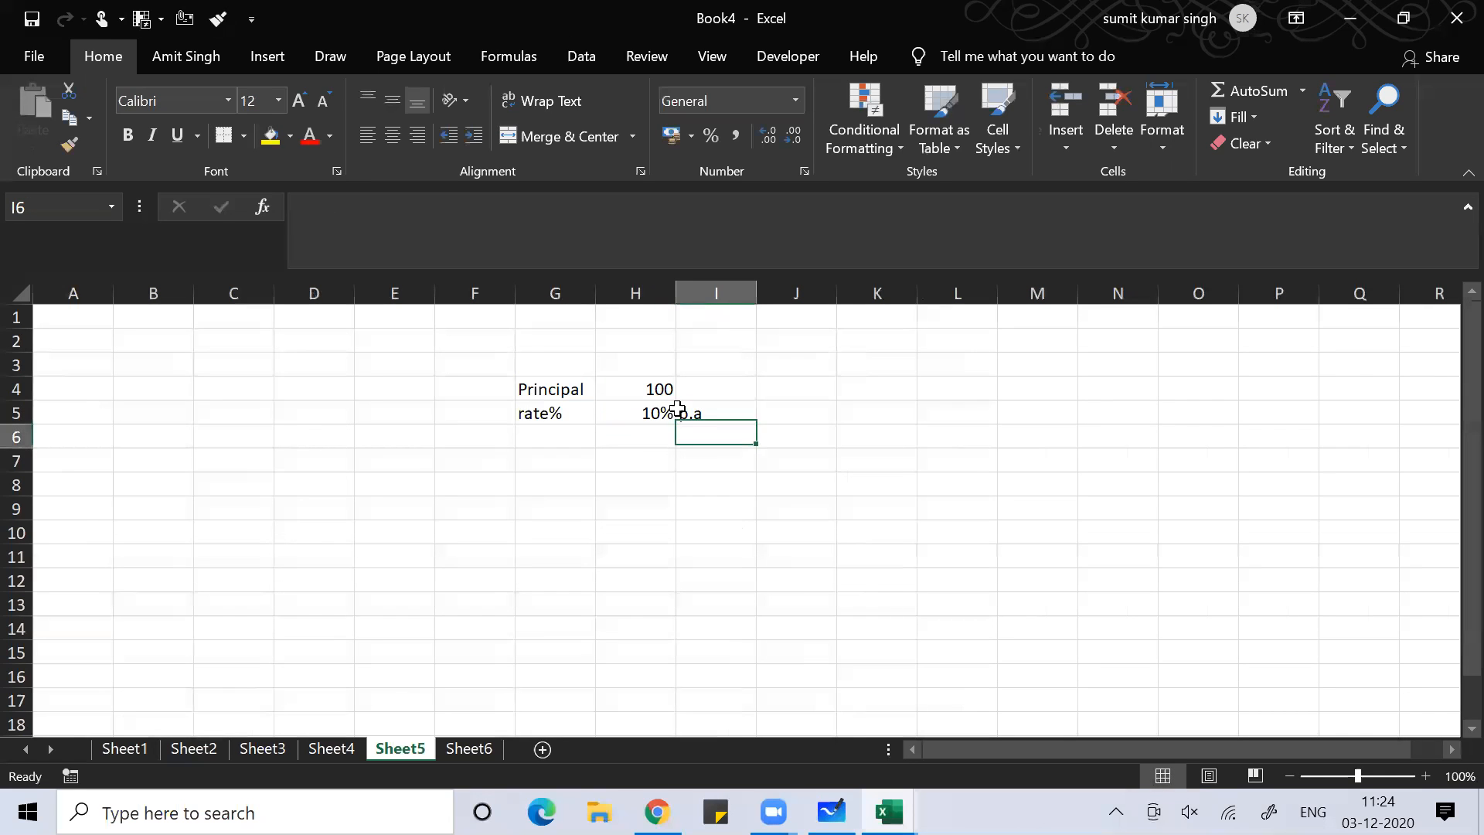
Enter time in G6, 5 in H6 and the note year in I6
{"action": "key", "text": "Left"}
{"action": "key", "text": "Left"}
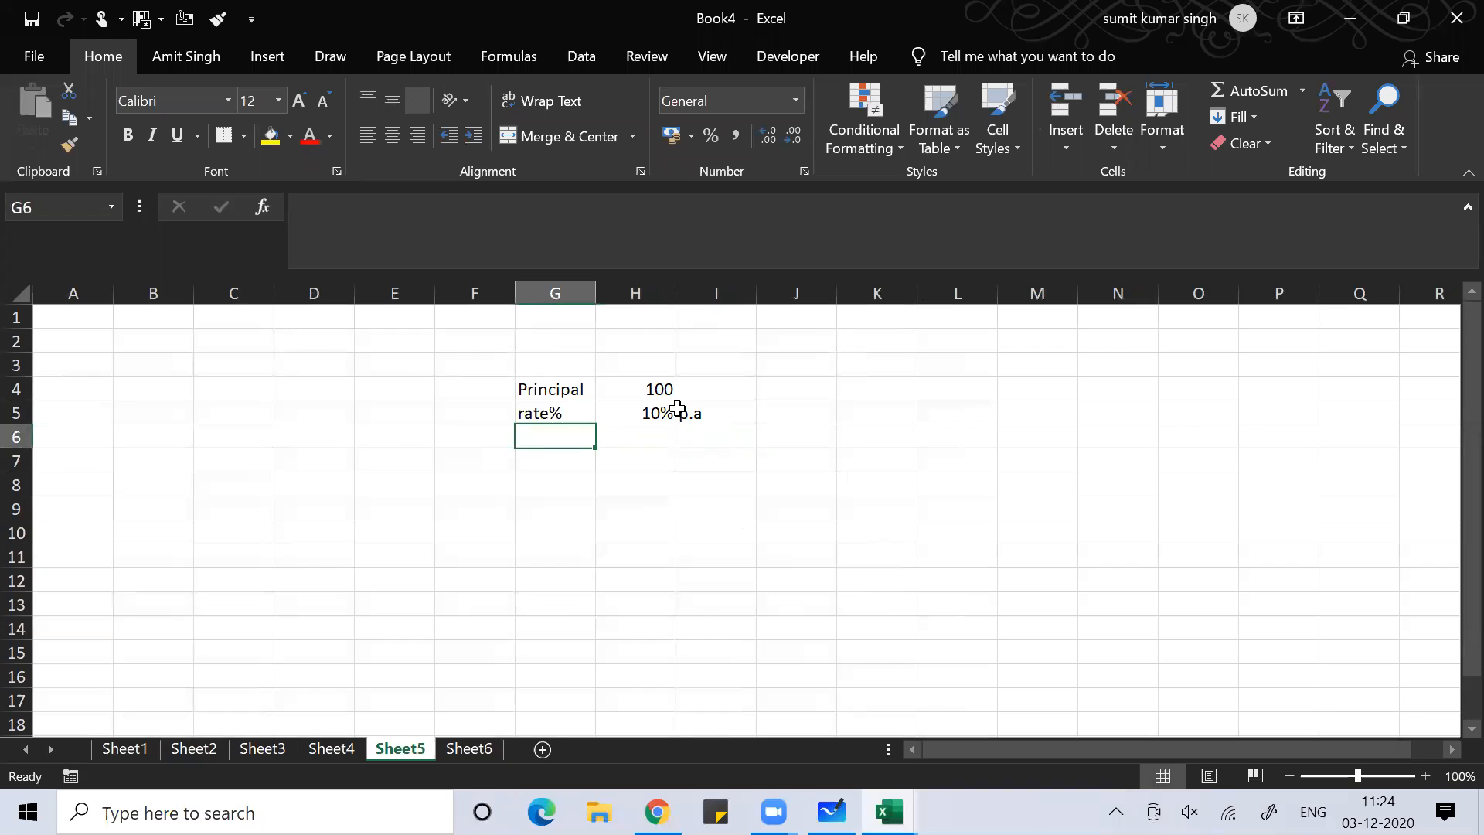
{"action": "type", "text": "time"}
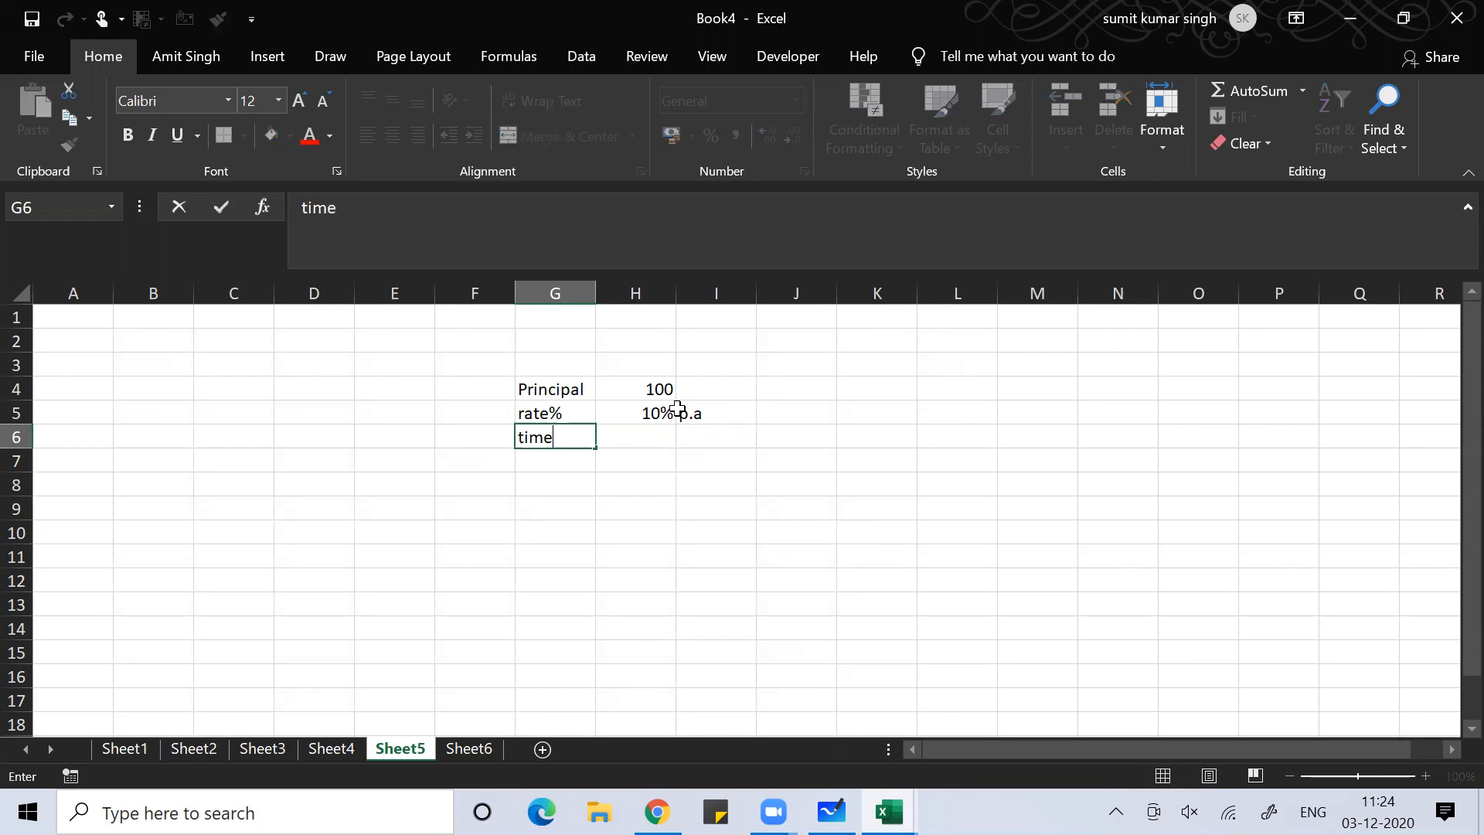
{"action": "key", "text": "Tab"}
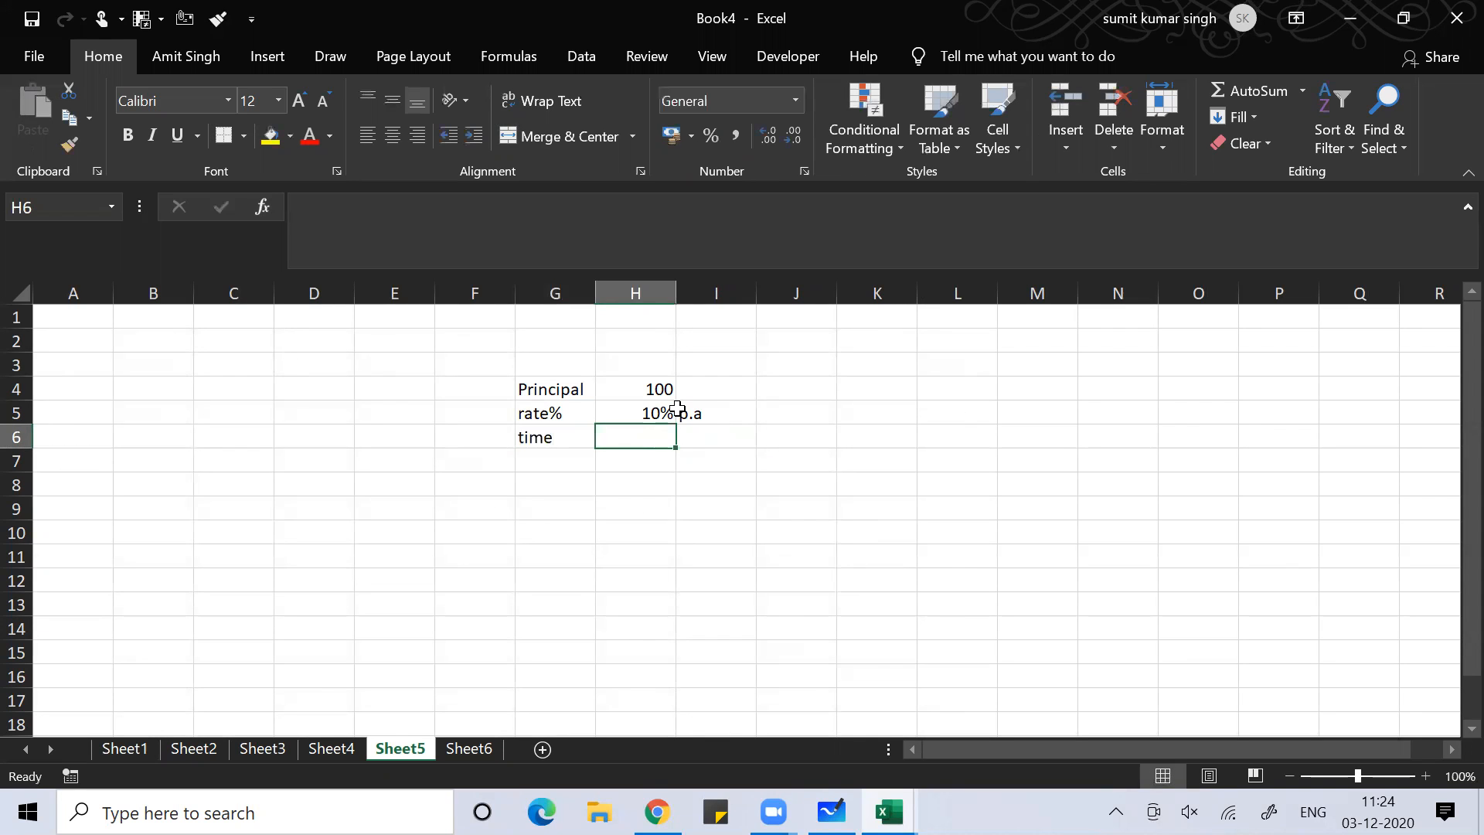
{"action": "type", "text": "5"}
{"action": "key", "text": "Tab"}
{"action": "type", "text": "year"}
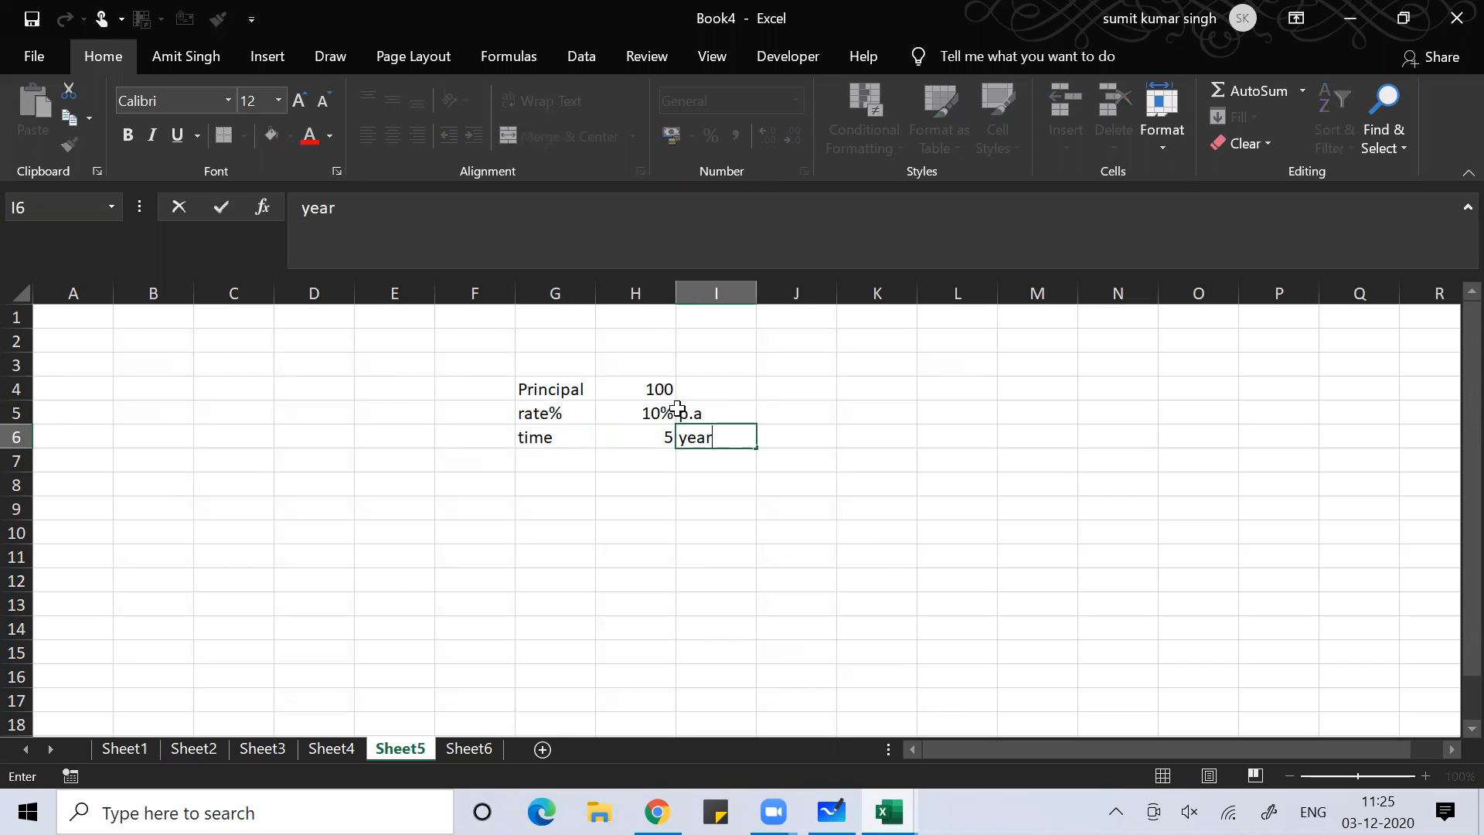
{"action": "key", "text": "Return"}
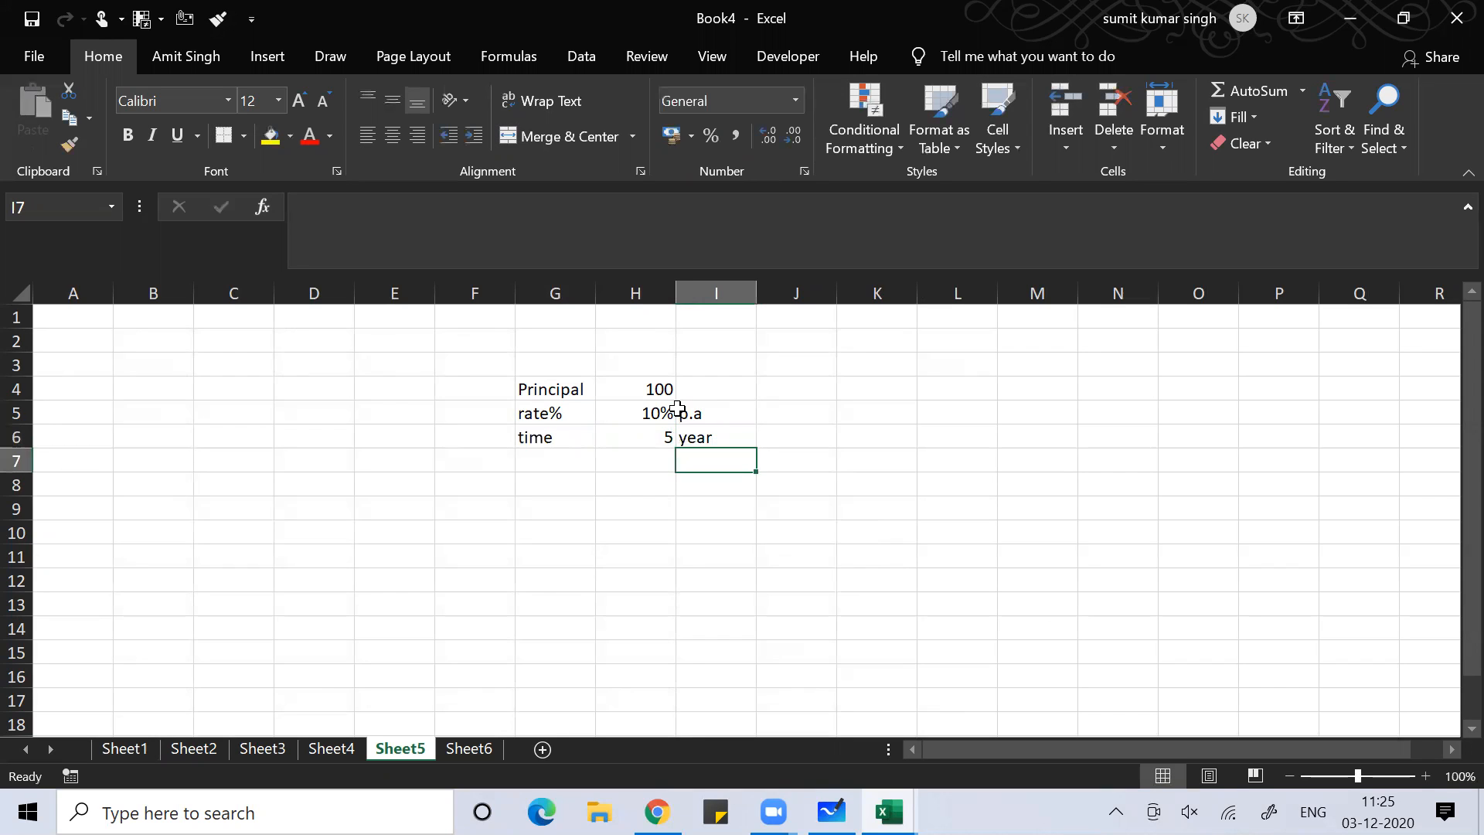
Type the label Amount in cell G8
{"action": "key", "text": "Left"}
{"action": "key", "text": "Left"}
{"action": "key", "text": "Down"}
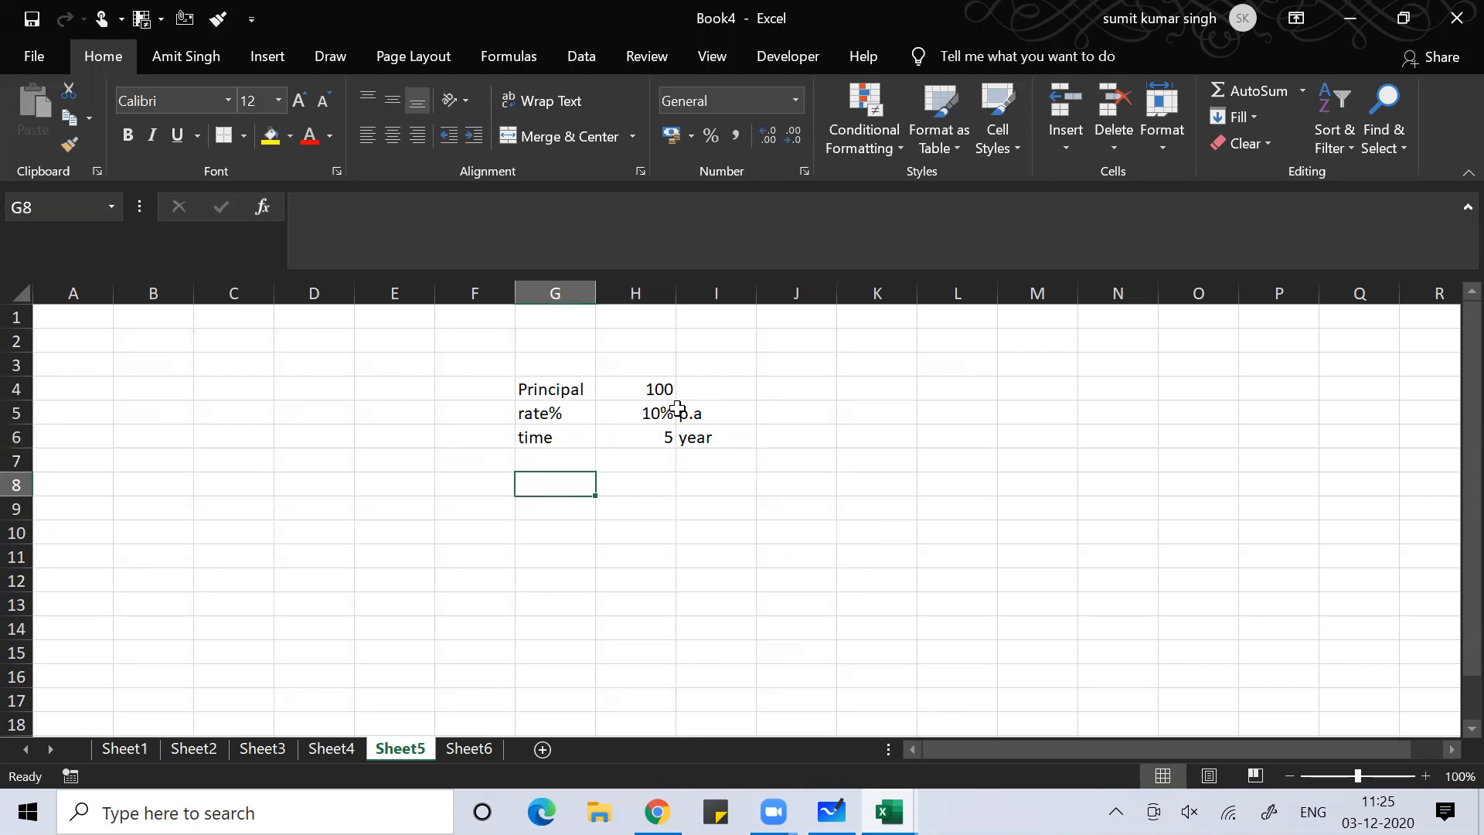
{"action": "type", "text": "Amount"}
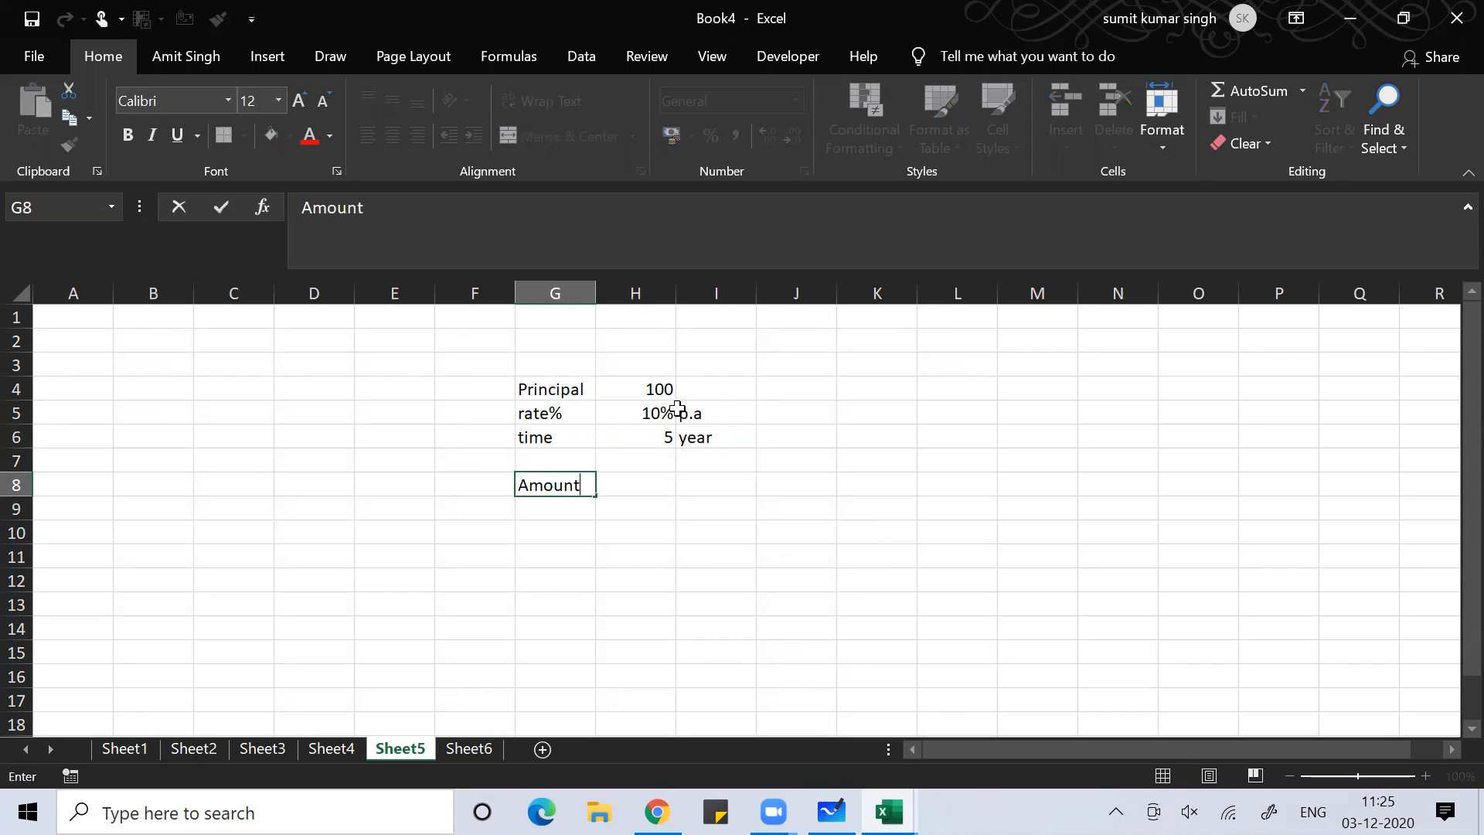
{"action": "key", "text": "ctrl+Return"}
Enter the formula =H4*(1+H5)^H6 in H8, giving 161.051
{"action": "key", "text": "Right"}
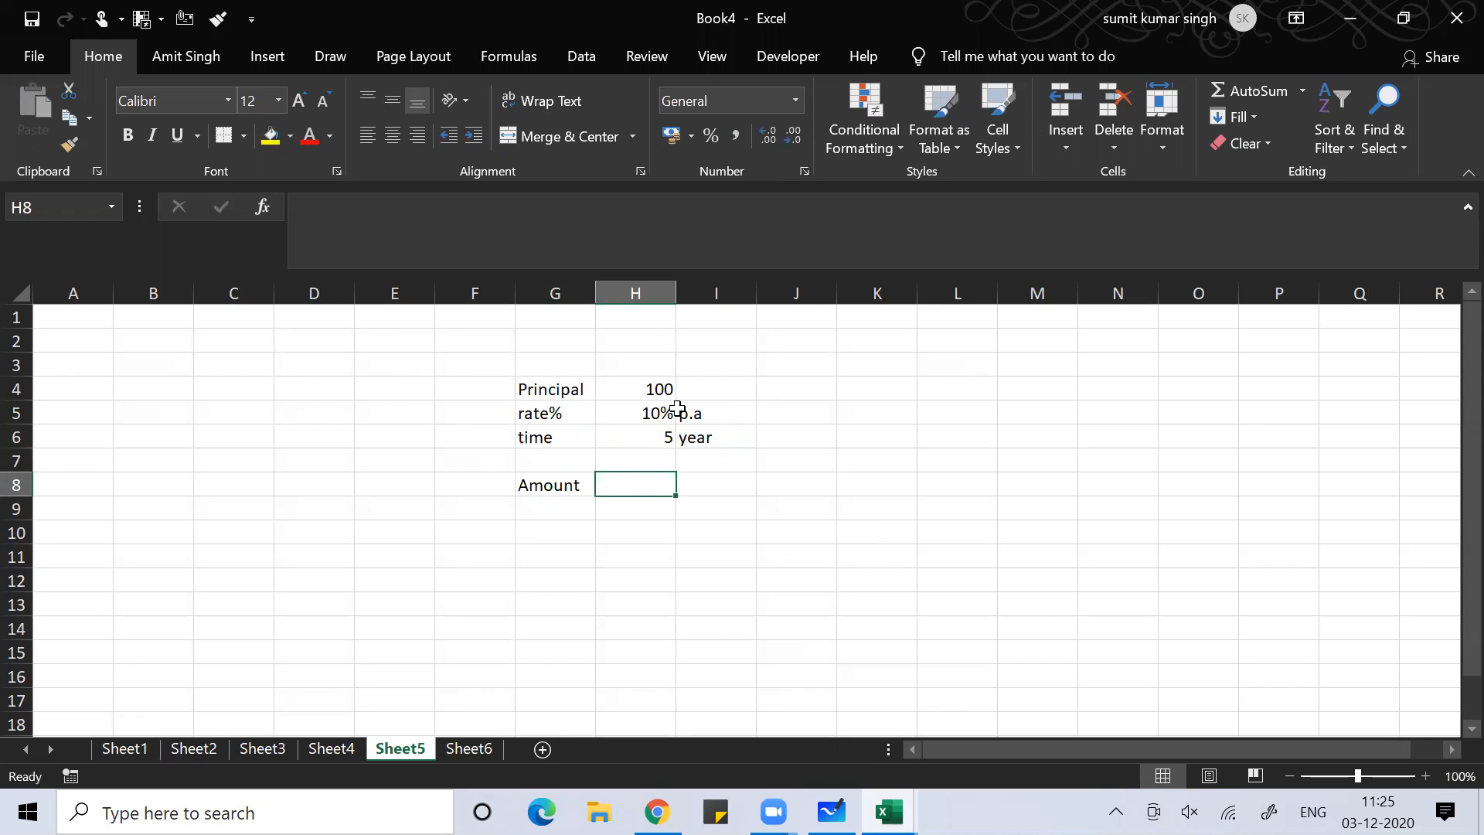
{"action": "type", "text": "="}
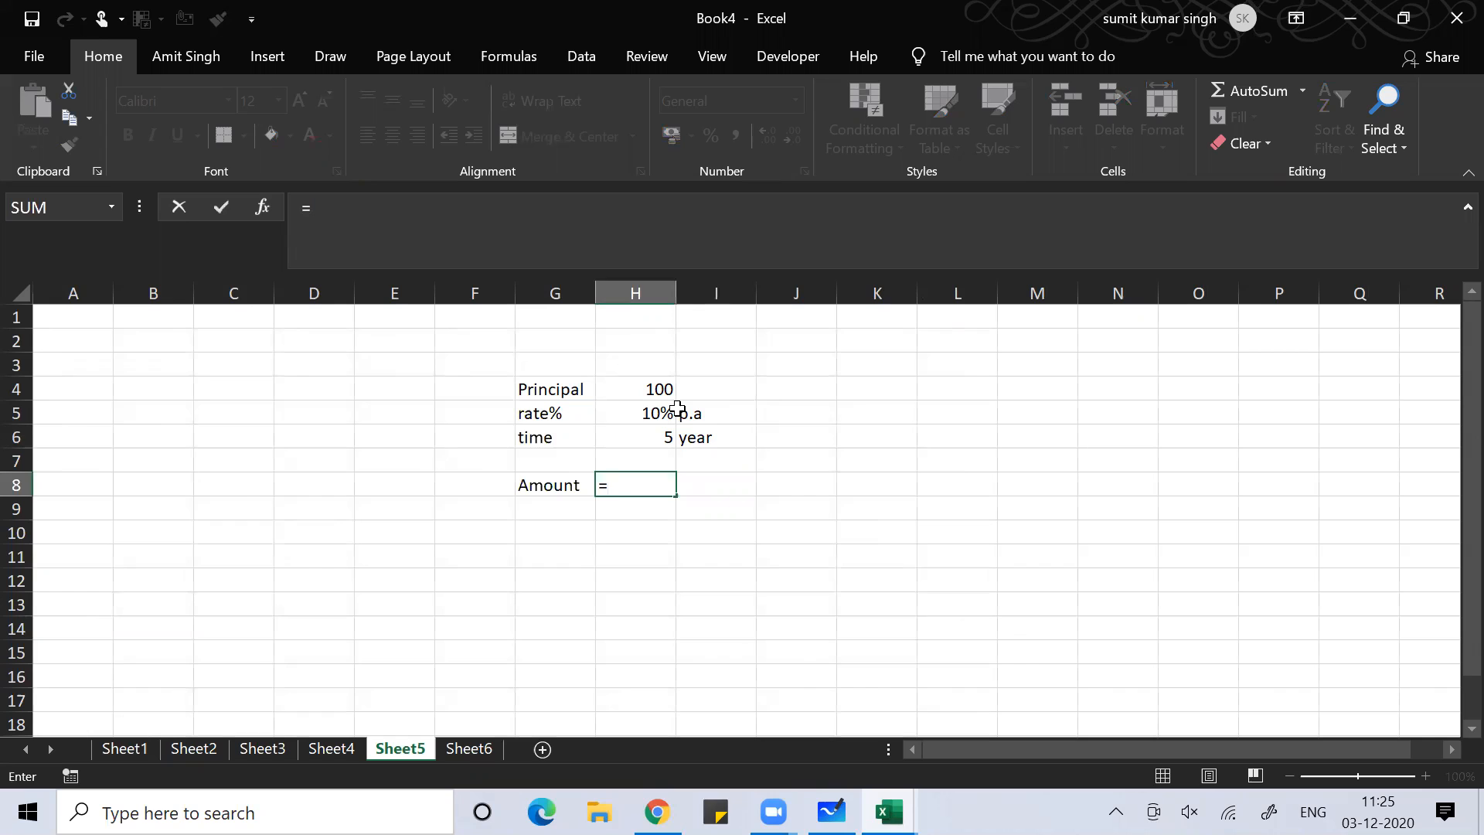
{"action": "type", "text": "100"}
{"action": "key", "text": "BackSpace"}
{"action": "key", "text": "BackSpace"}
{"action": "key", "text": "BackSpace"}
{"action": "key", "text": "Up"}
{"action": "key", "text": "Up"}
{"action": "key", "text": "Up"}
{"action": "key", "text": "Up"}
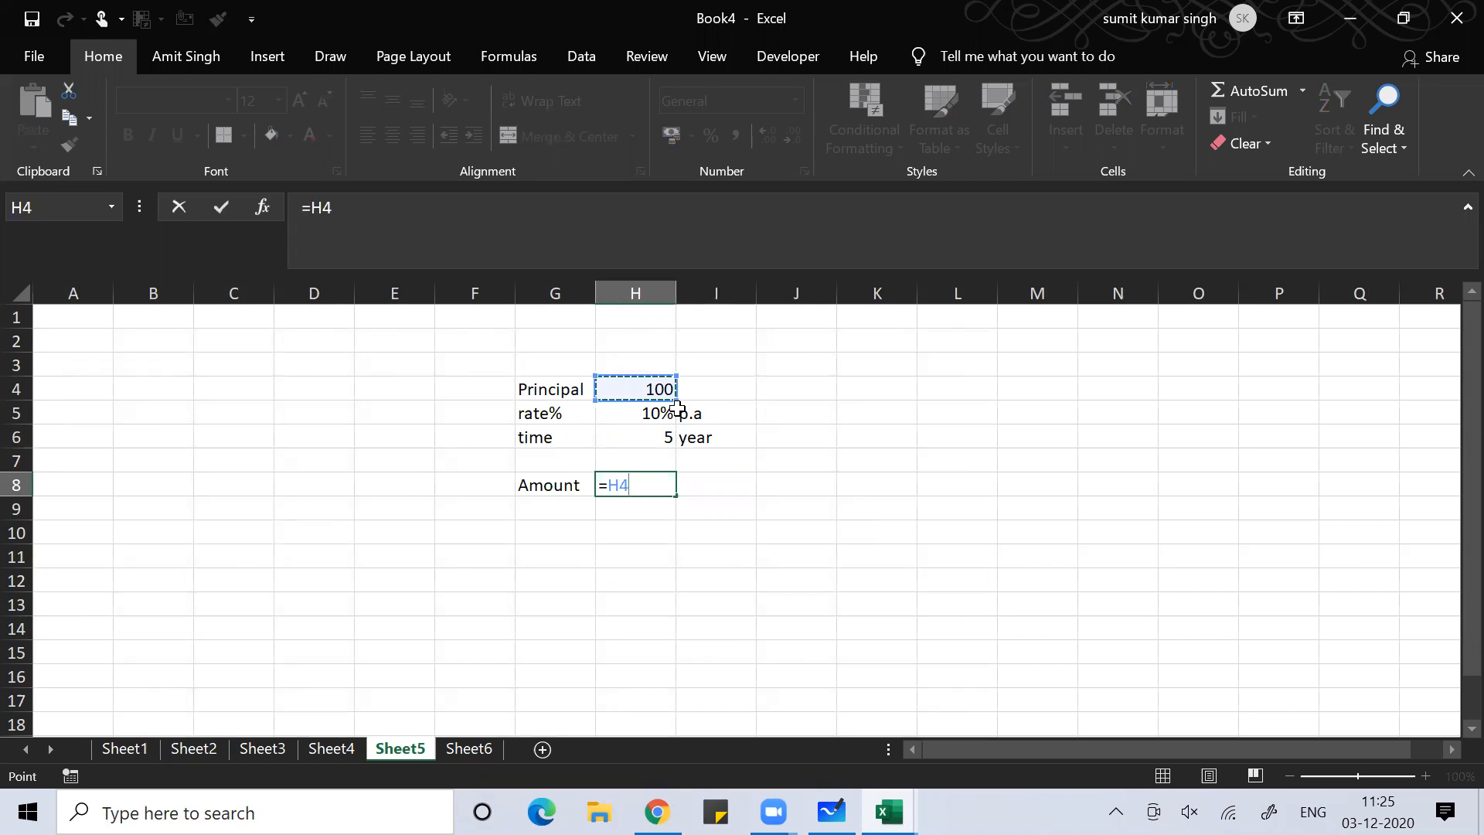
{"action": "type", "text": "*(1+"}
{"action": "key", "text": "Up"}
{"action": "key", "text": "Up"}
{"action": "key", "text": "Up"}
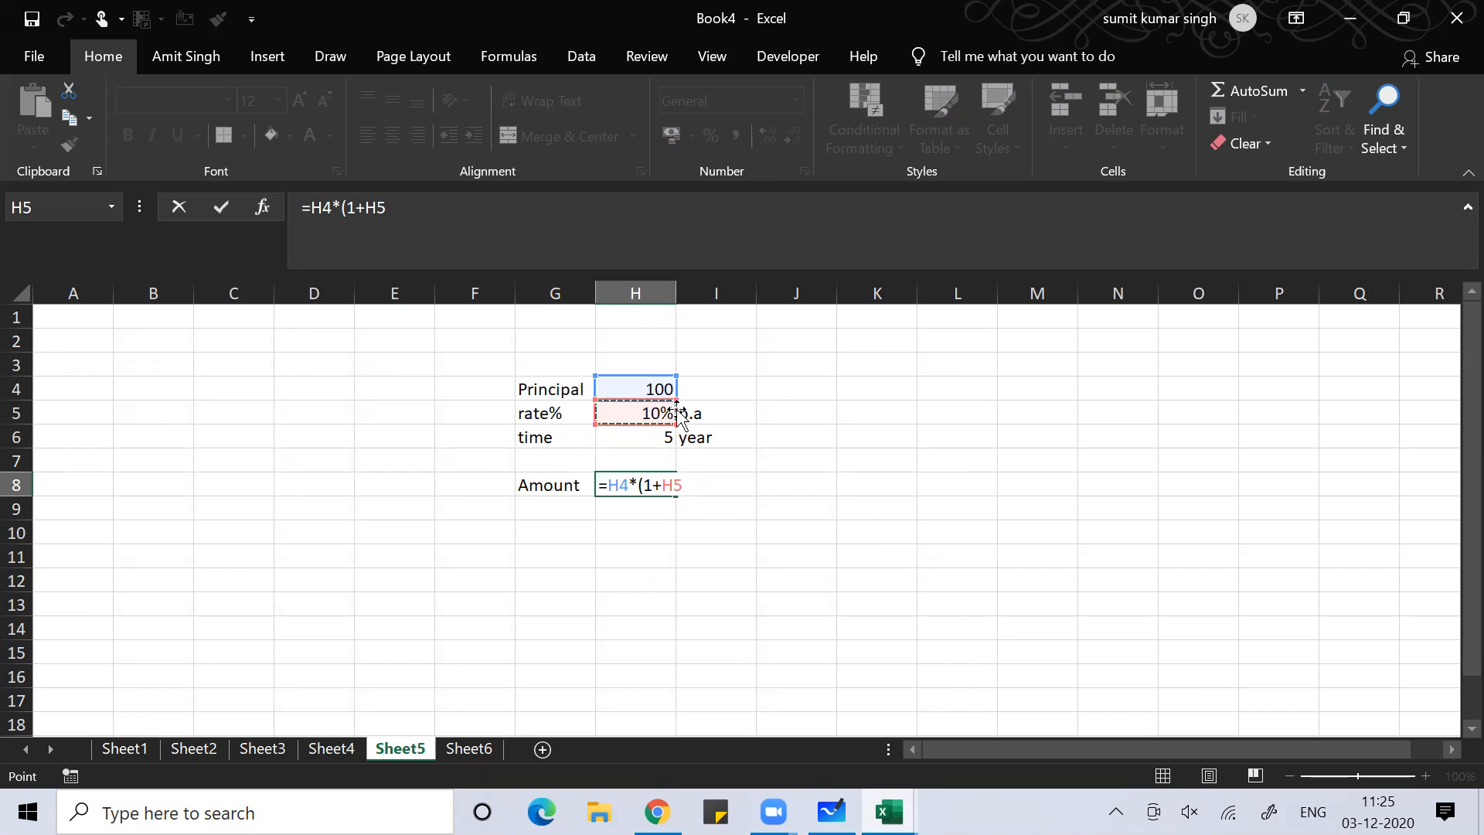
{"action": "key", "text": "BackSpace"}
{"action": "key", "text": "BackSpace"}
{"action": "type", "text": "h5)^"}
{"action": "key", "text": "Up"}
{"action": "key", "text": "Up"}
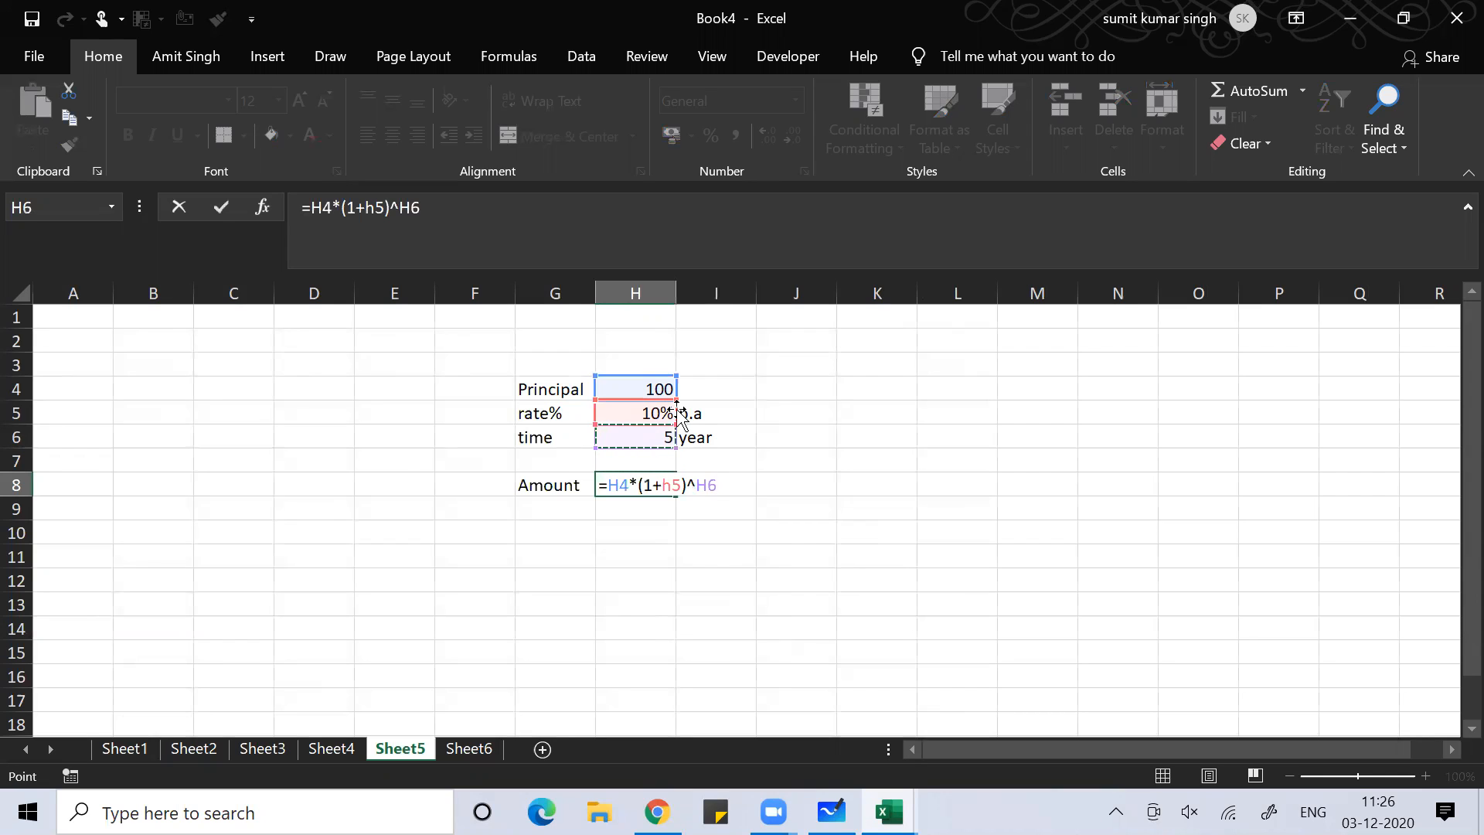
{"action": "key", "text": "Return"}
Adjust H8's decimal places so the Amount shows three decimals, 161.051
{"action": "key", "text": "Up"}
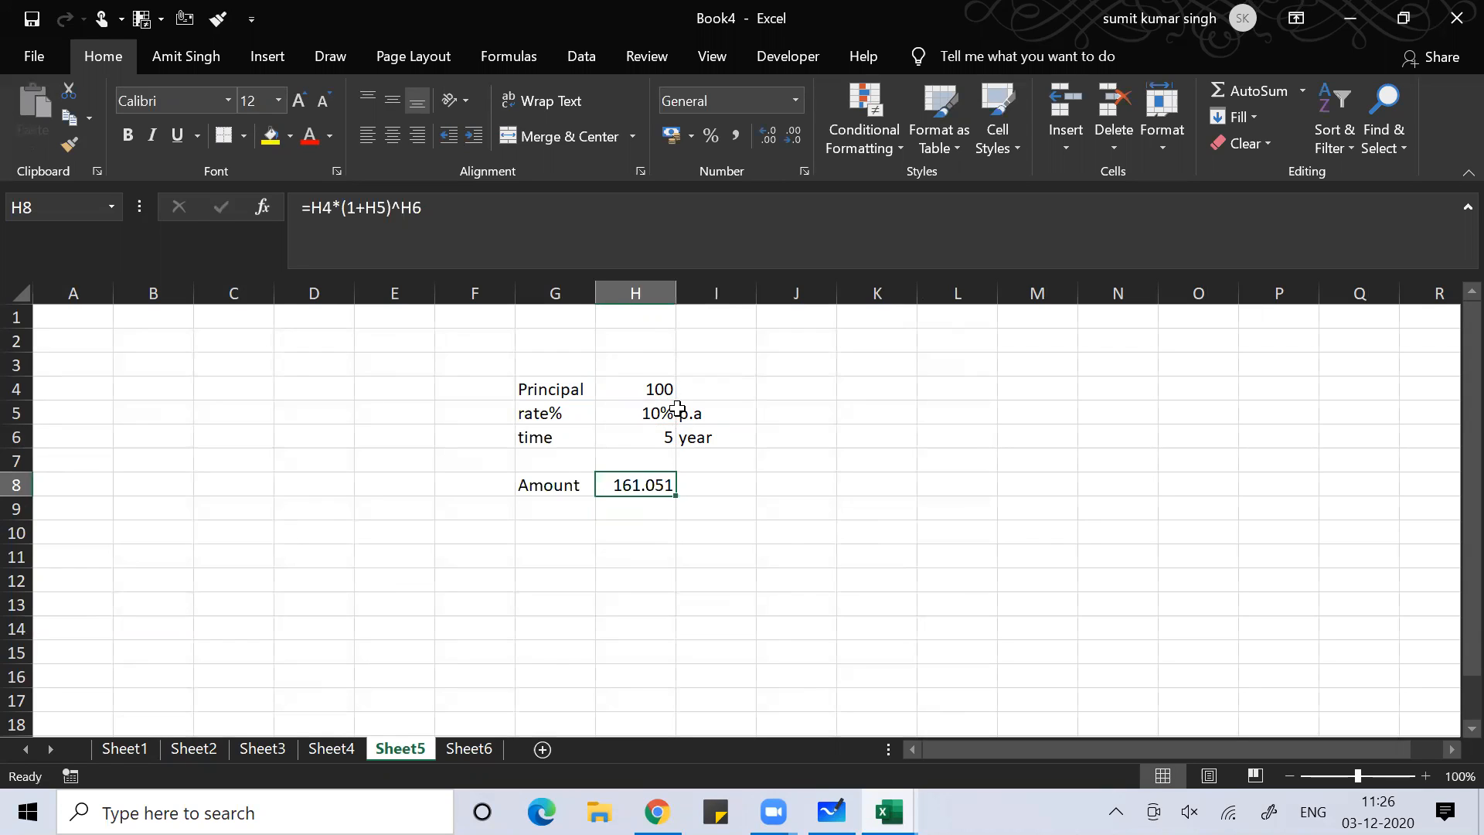
{"action": "left_click", "coordinate": [767, 139]}
{"action": "left_click", "coordinate": [767, 139]}
{"action": "left_click", "coordinate": [767, 139]}
{"action": "left_click", "coordinate": [766, 139]}
{"action": "left_click", "coordinate": [767, 139]}
{"action": "left_click", "coordinate": [767, 139]}
{"action": "left_click", "coordinate": [767, 139]}
{"action": "left_click", "coordinate": [767, 139]}
{"action": "left_click", "coordinate": [767, 139]}
{"action": "left_click", "coordinate": [767, 140]}
{"action": "left_click", "coordinate": [766, 139]}
{"action": "left_click", "coordinate": [792, 133]}
{"action": "left_click", "coordinate": [792, 133]}
{"action": "left_click", "coordinate": [792, 133]}
{"action": "left_click", "coordinate": [792, 133]}
{"action": "left_click", "coordinate": [793, 133]}
{"action": "left_click", "coordinate": [792, 133]}
{"action": "left_click", "coordinate": [792, 133]}
{"action": "left_click", "coordinate": [792, 132]}
{"action": "left_click", "coordinate": [792, 133]}
{"action": "left_click", "coordinate": [792, 133]}
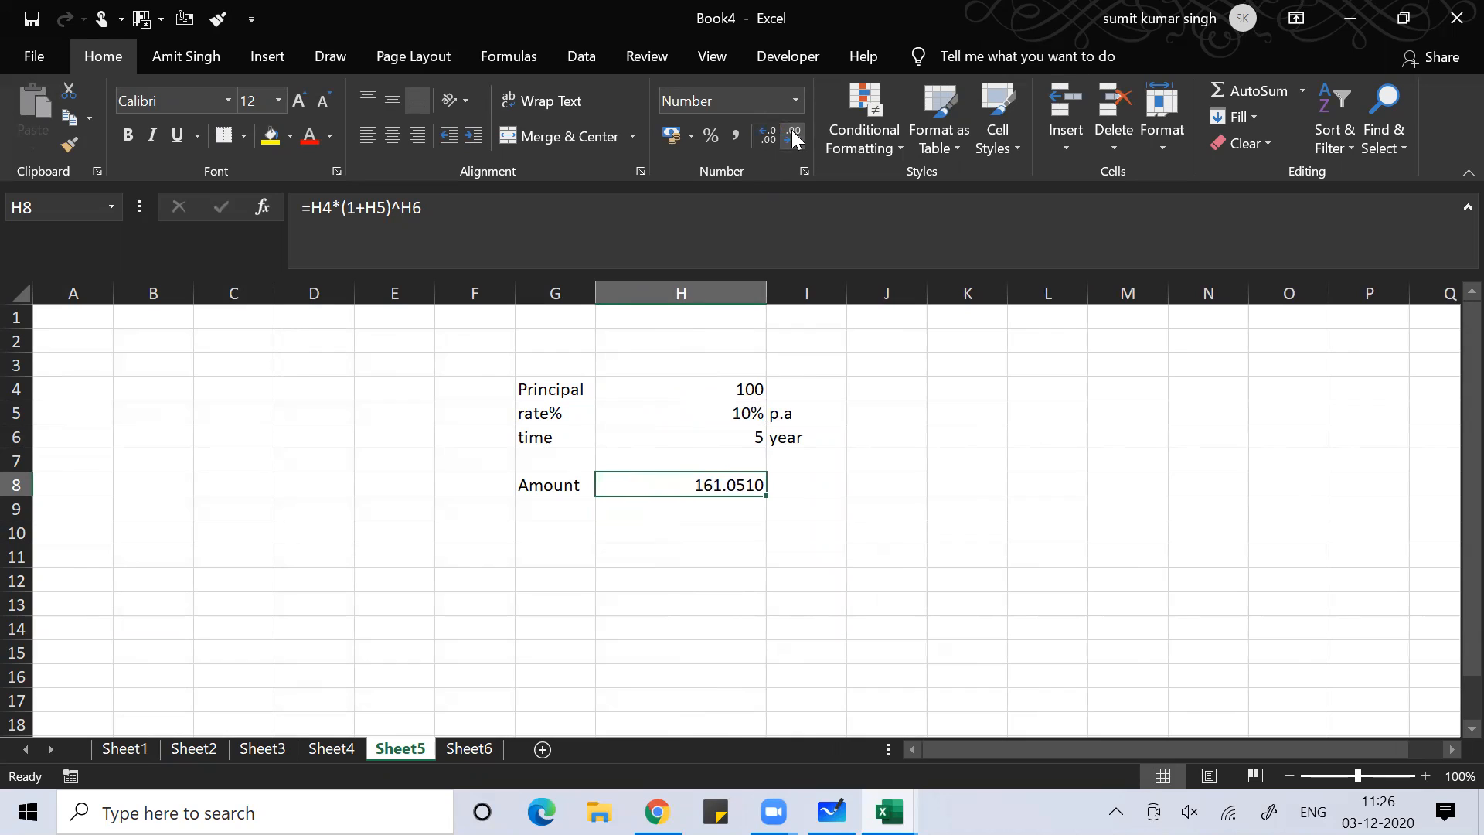
{"action": "left_click", "coordinate": [792, 133]}
Make the Amount result in H8 bold, italic and underlined
{"action": "key", "text": "ctrl+b"}
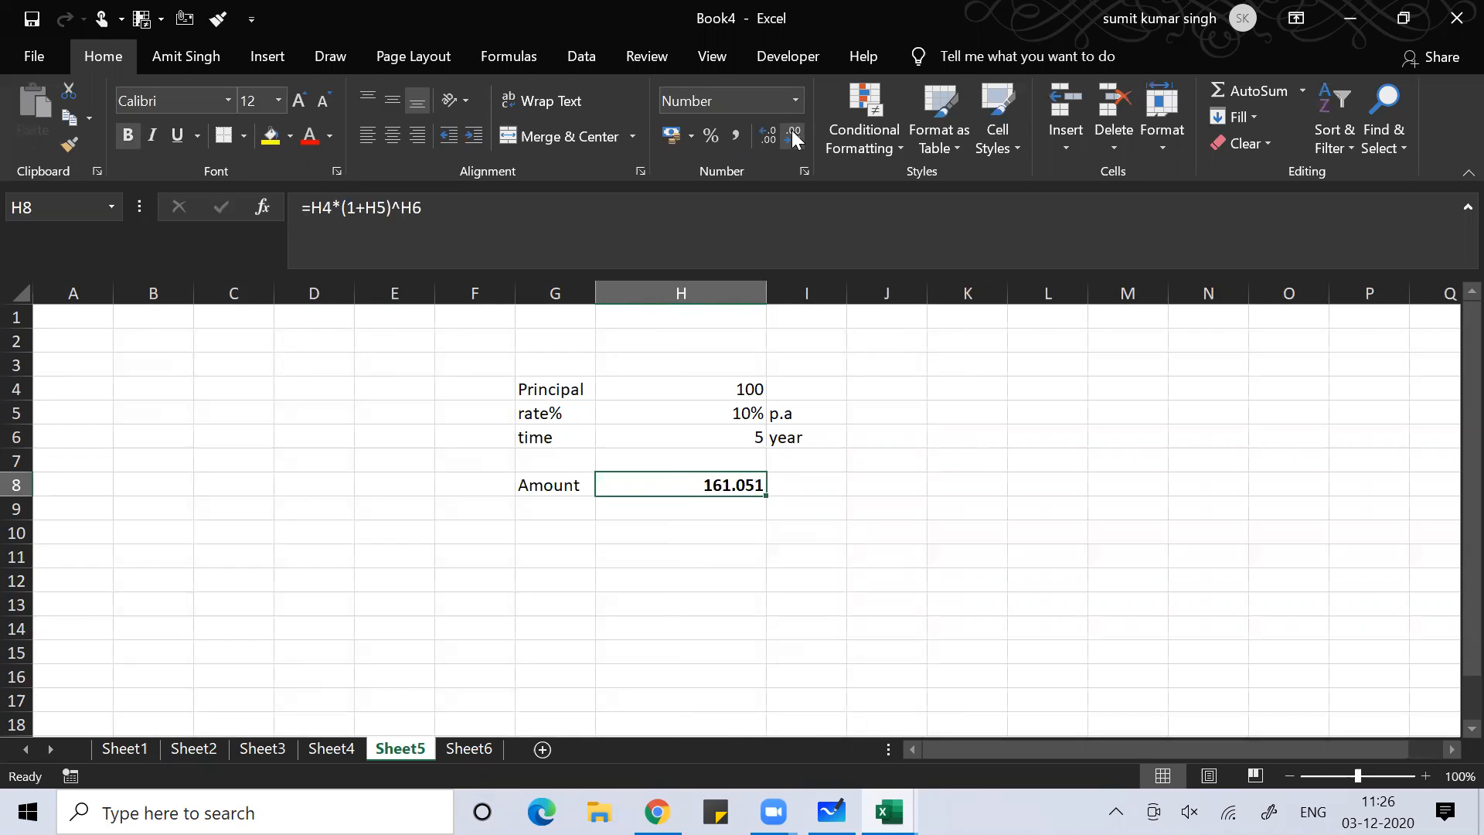
{"action": "key", "text": "ctrl+i"}
{"action": "key", "text": "ctrl+u"}
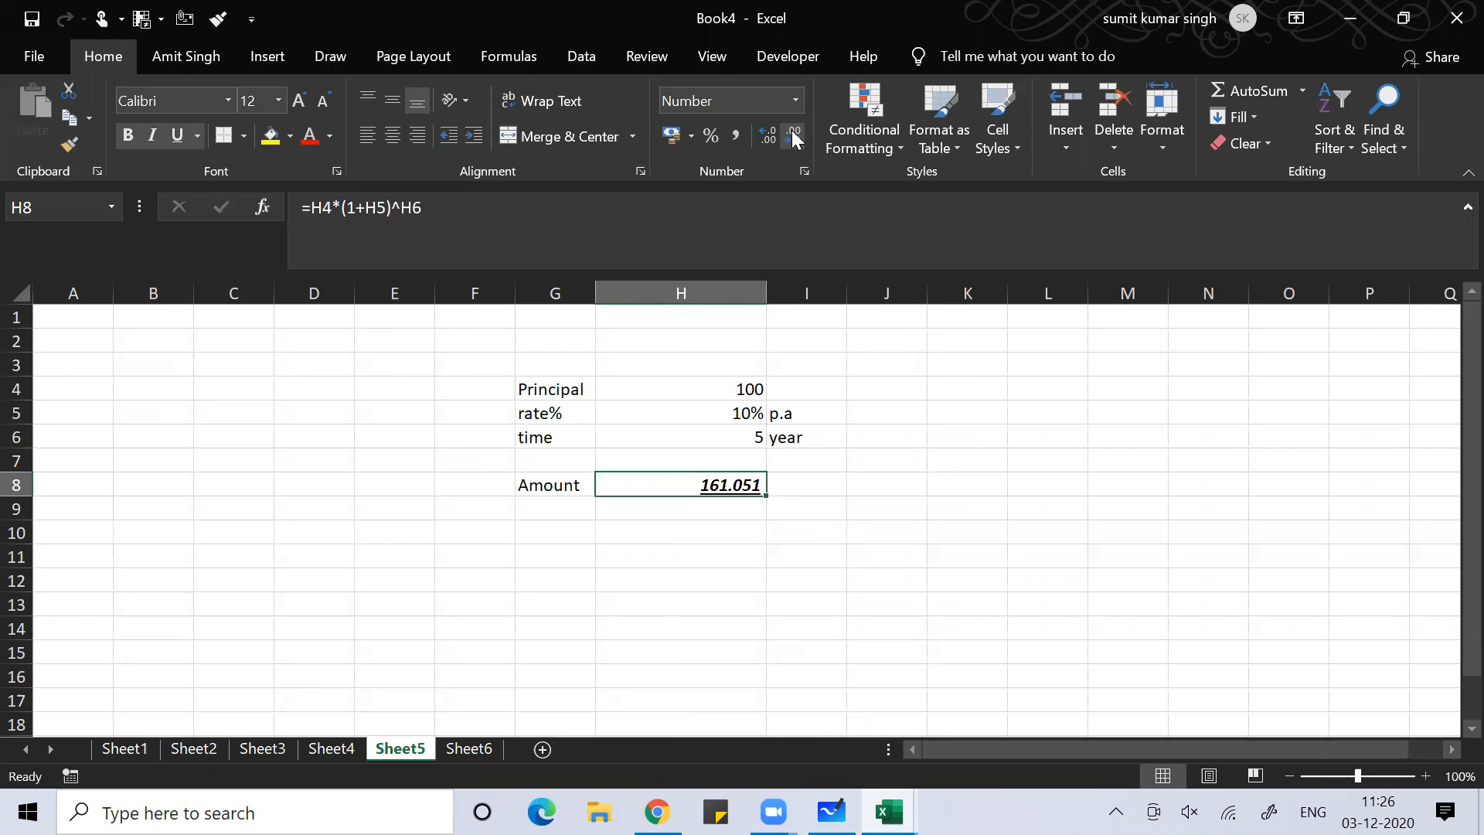
{"action": "left_click", "coordinate": [499, 446]}
Change the inputs to principal 345, rate 5% and time 7 years
{"action": "key", "text": "Up"}
{"action": "key", "text": "Up"}
{"action": "key", "text": "Right"}
{"action": "key", "text": "Right"}
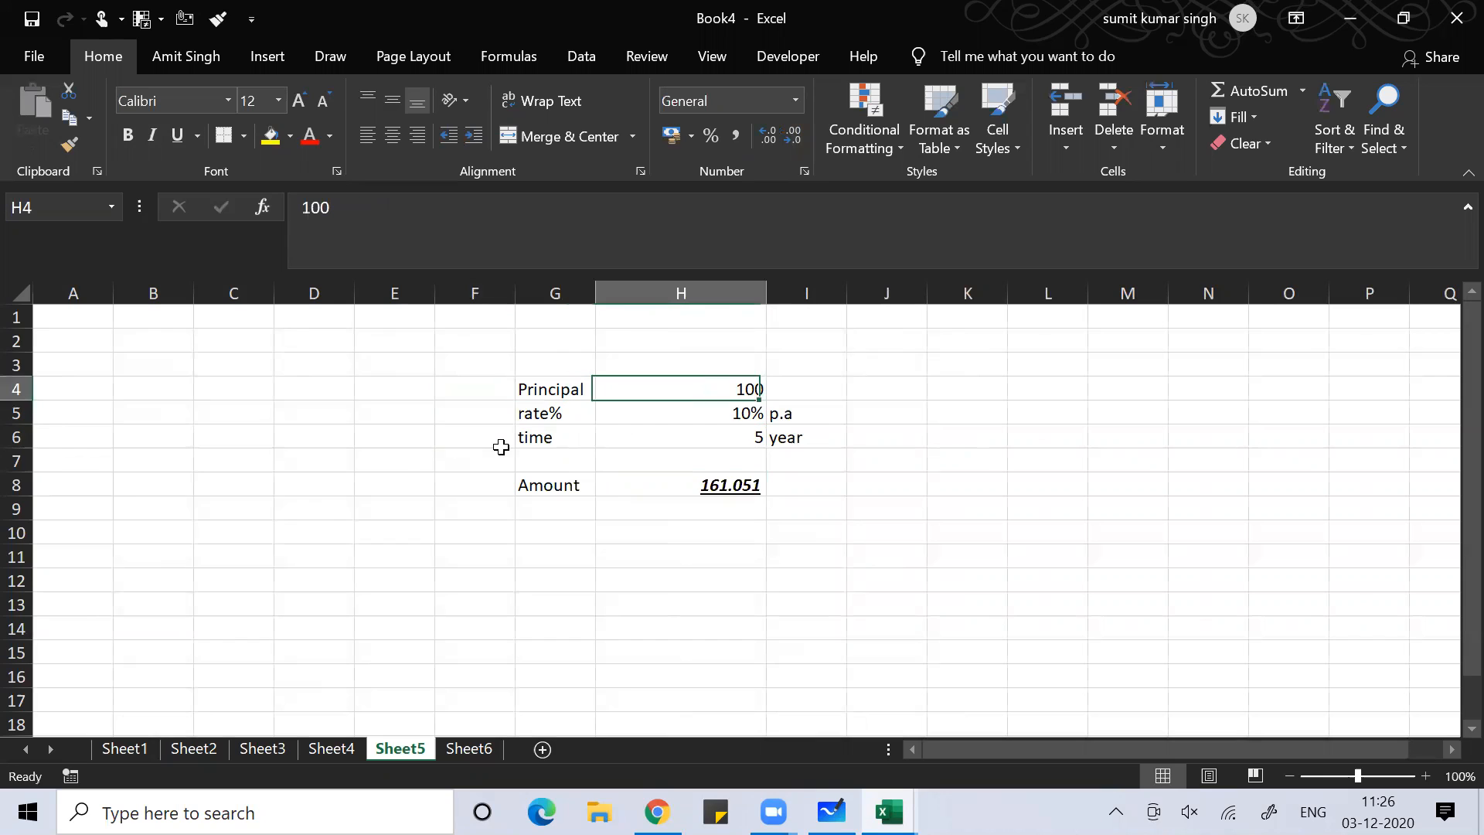
{"action": "type", "text": "345"}
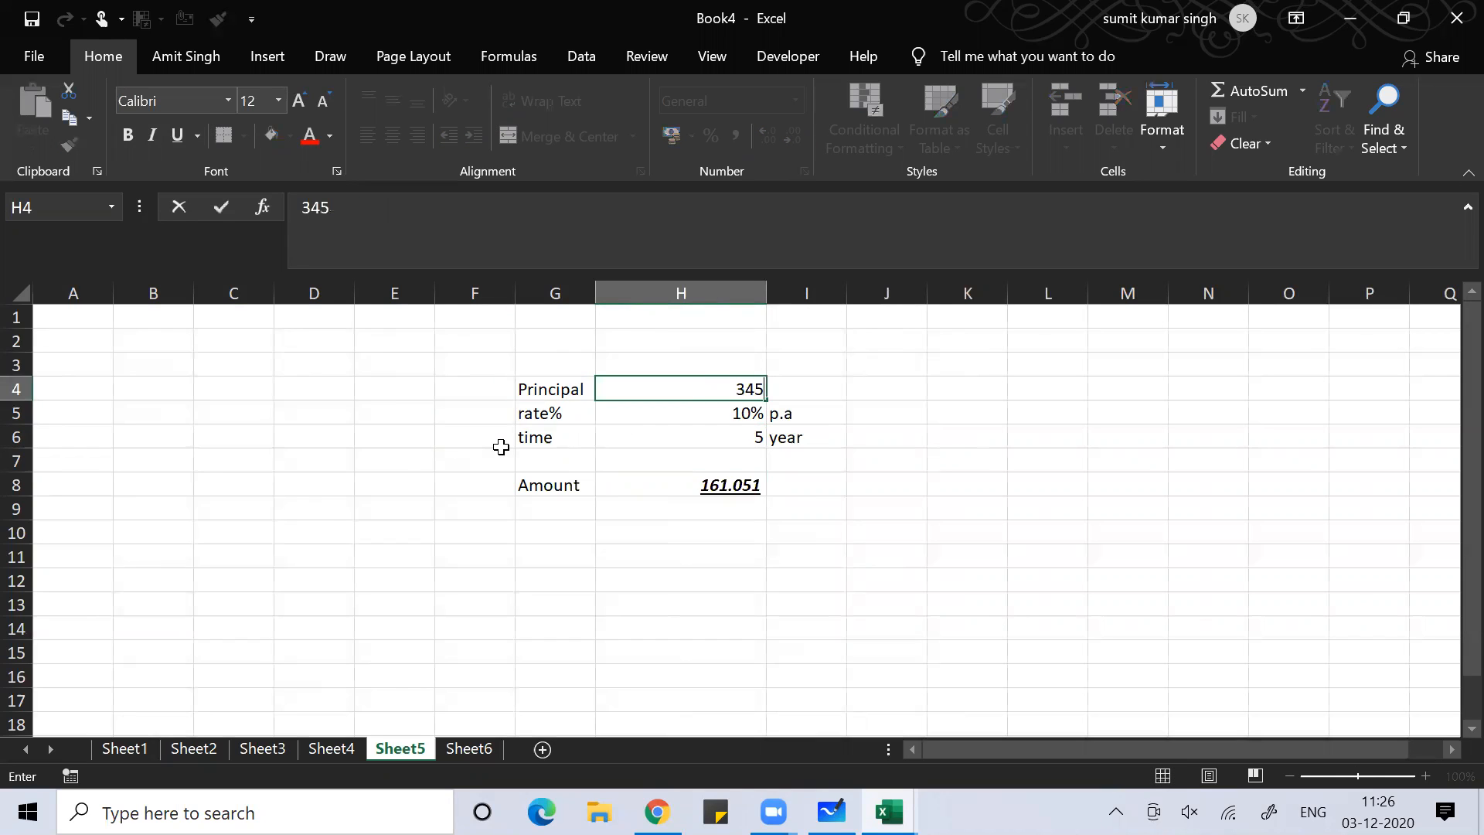
{"action": "key", "text": "Return"}
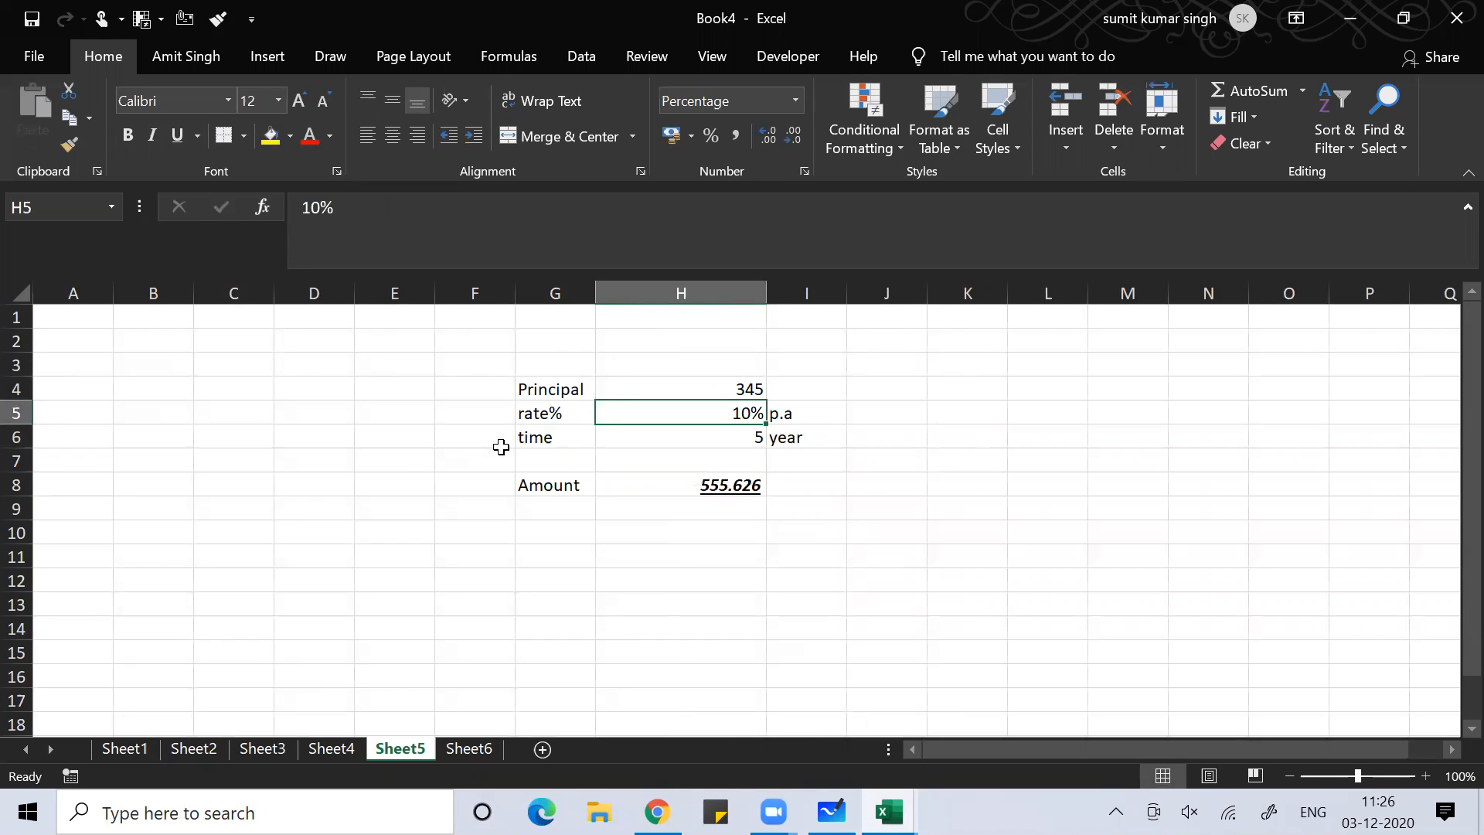
{"action": "type", "text": "5"}
{"action": "key", "text": "Return"}
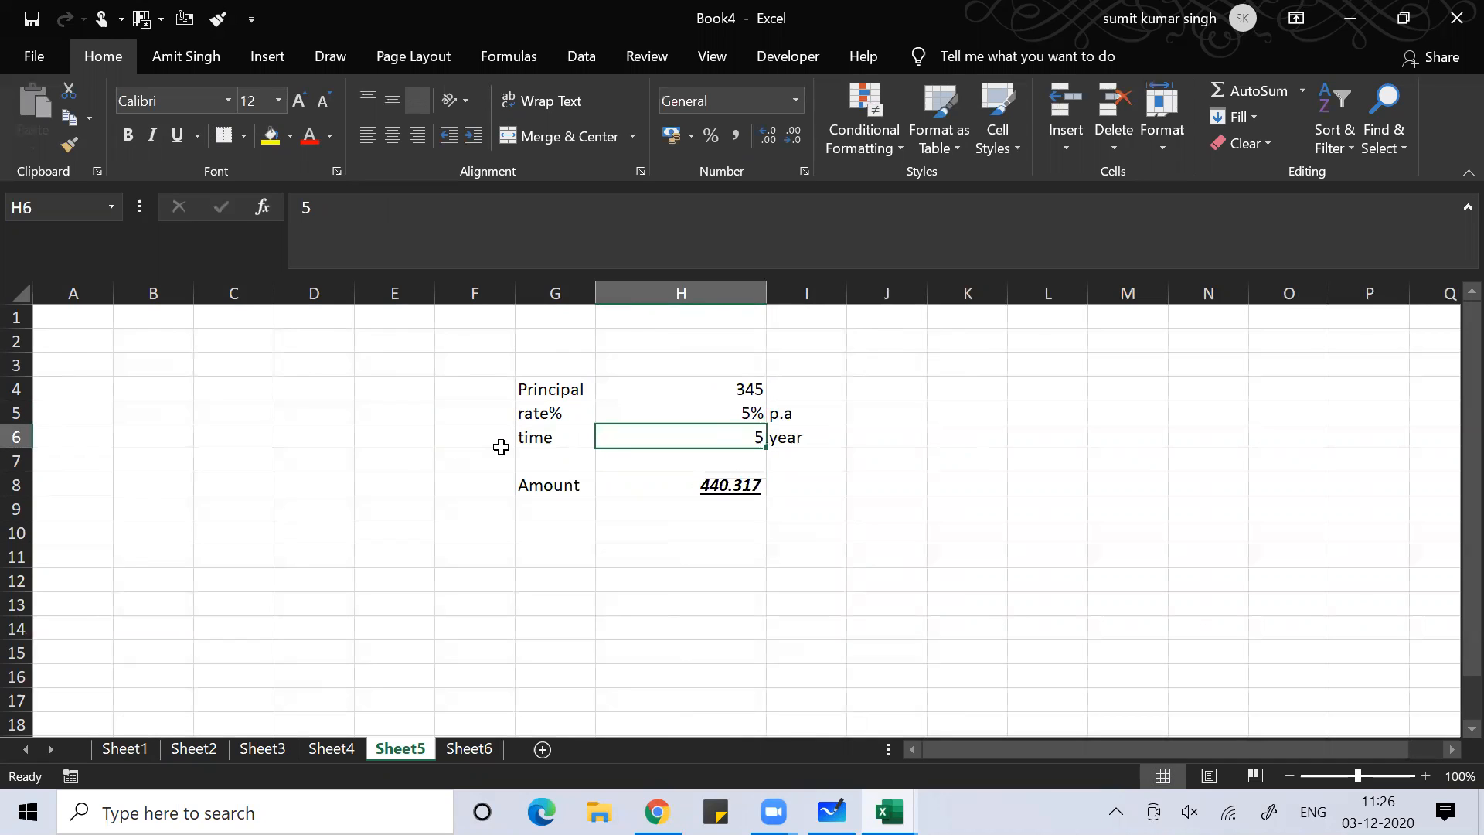
{"action": "type", "text": "7"}
{"action": "key", "text": "Return"}
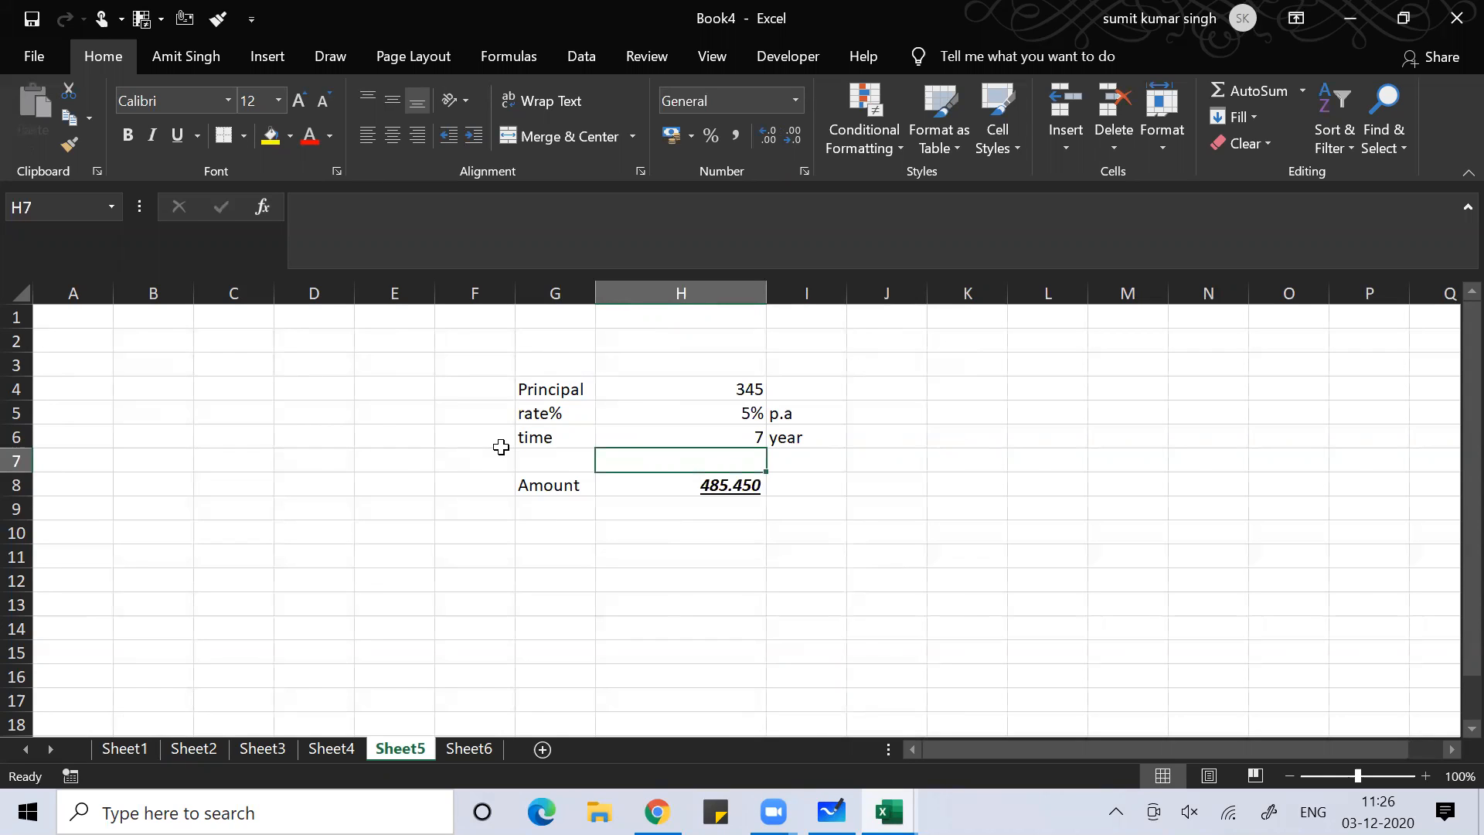
Move the selection to empty cells to view the recalculated Amount of 485.450
{"action": "key", "text": "Up"}
{"action": "key", "text": "Up"}
{"action": "key", "text": "Up"}
{"action": "key", "text": "Right"}
{"action": "key", "text": "Right"}
{"action": "key", "text": "Right"}
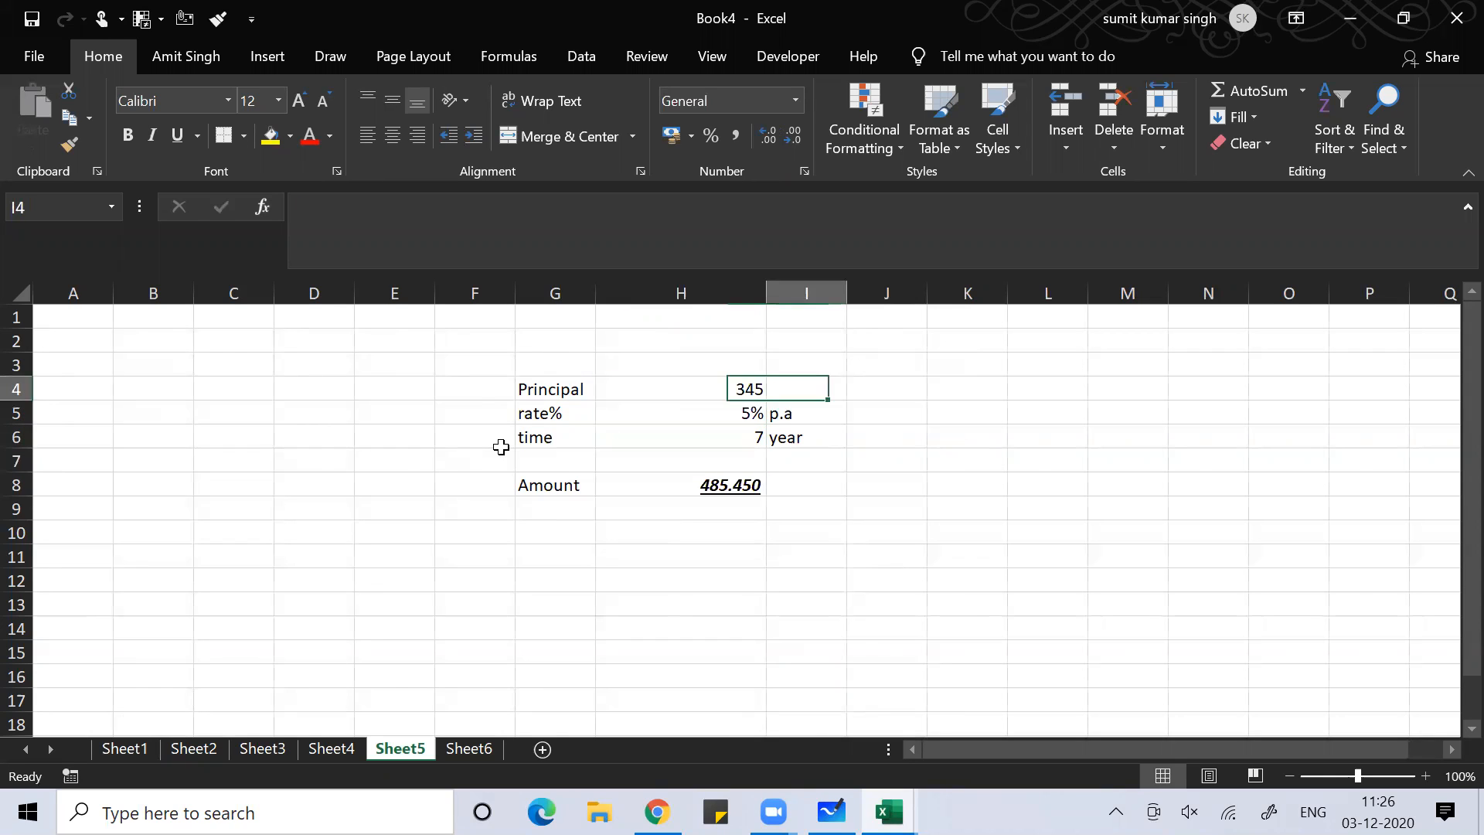
{"action": "key", "text": "Up"}
{"action": "key", "text": "Up"}
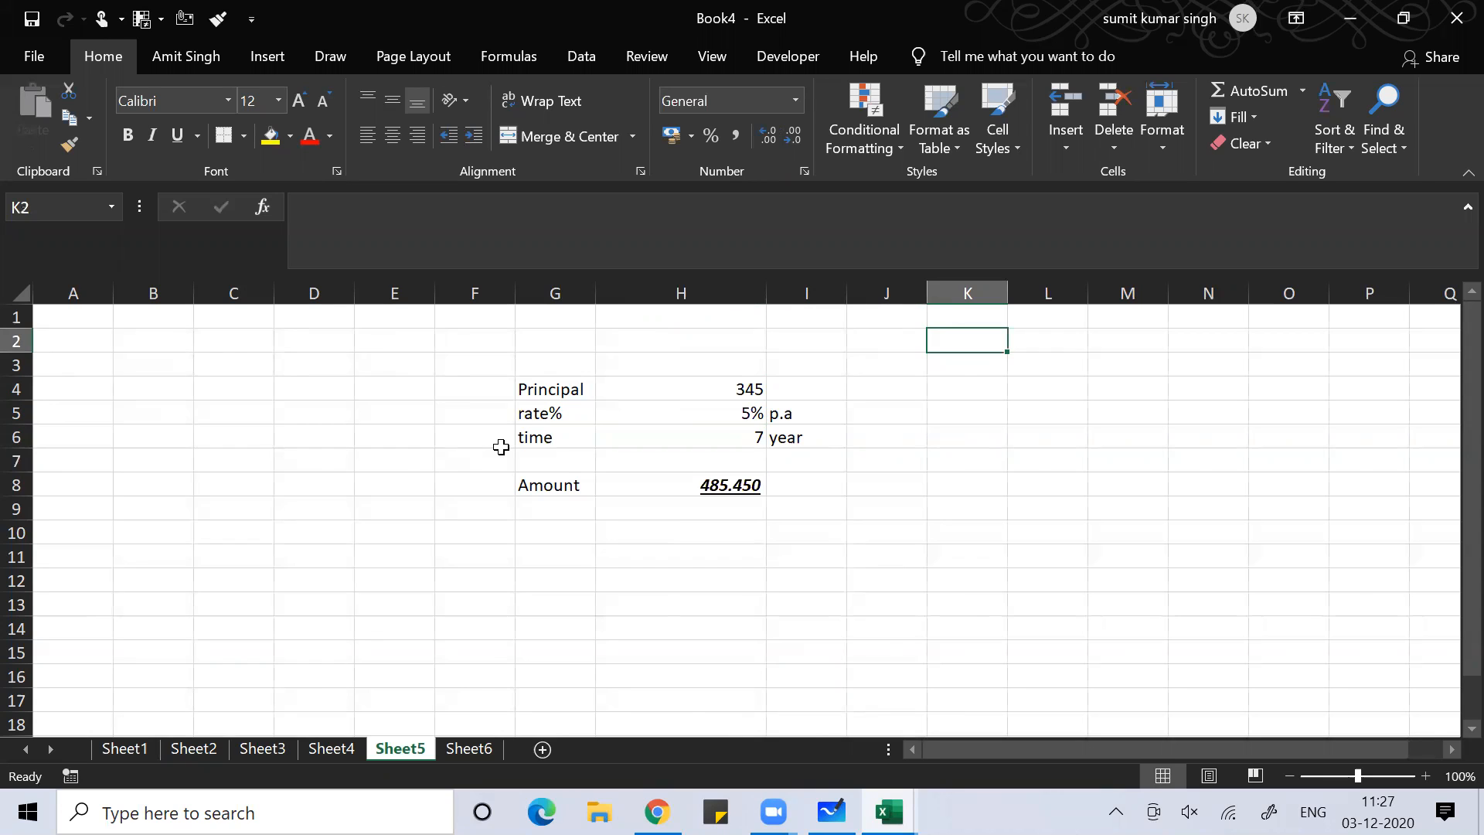
{"action": "left_click", "coordinate": [370, 528]}
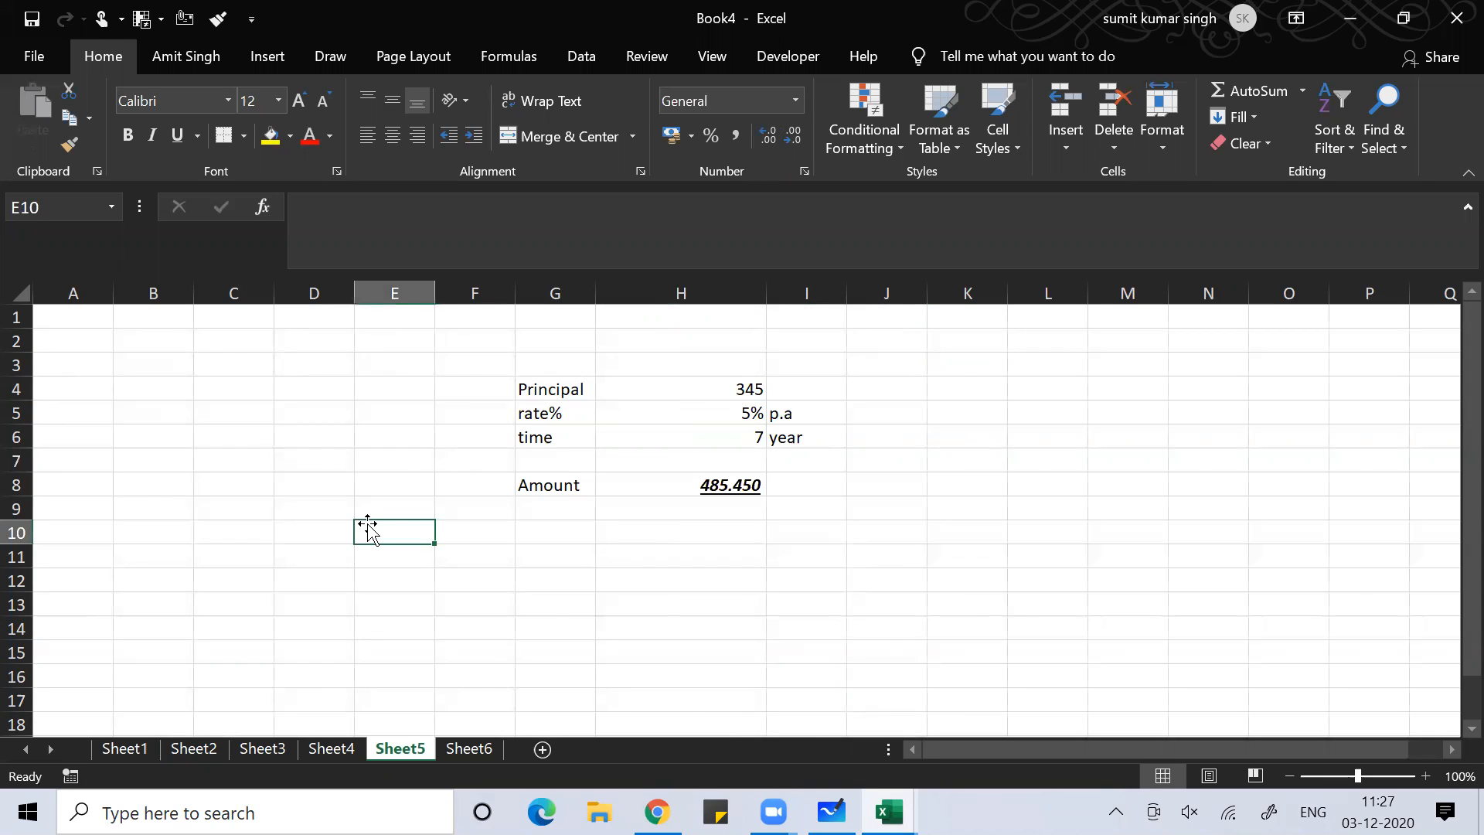
{"action": "left_click", "coordinate": [681, 607]}
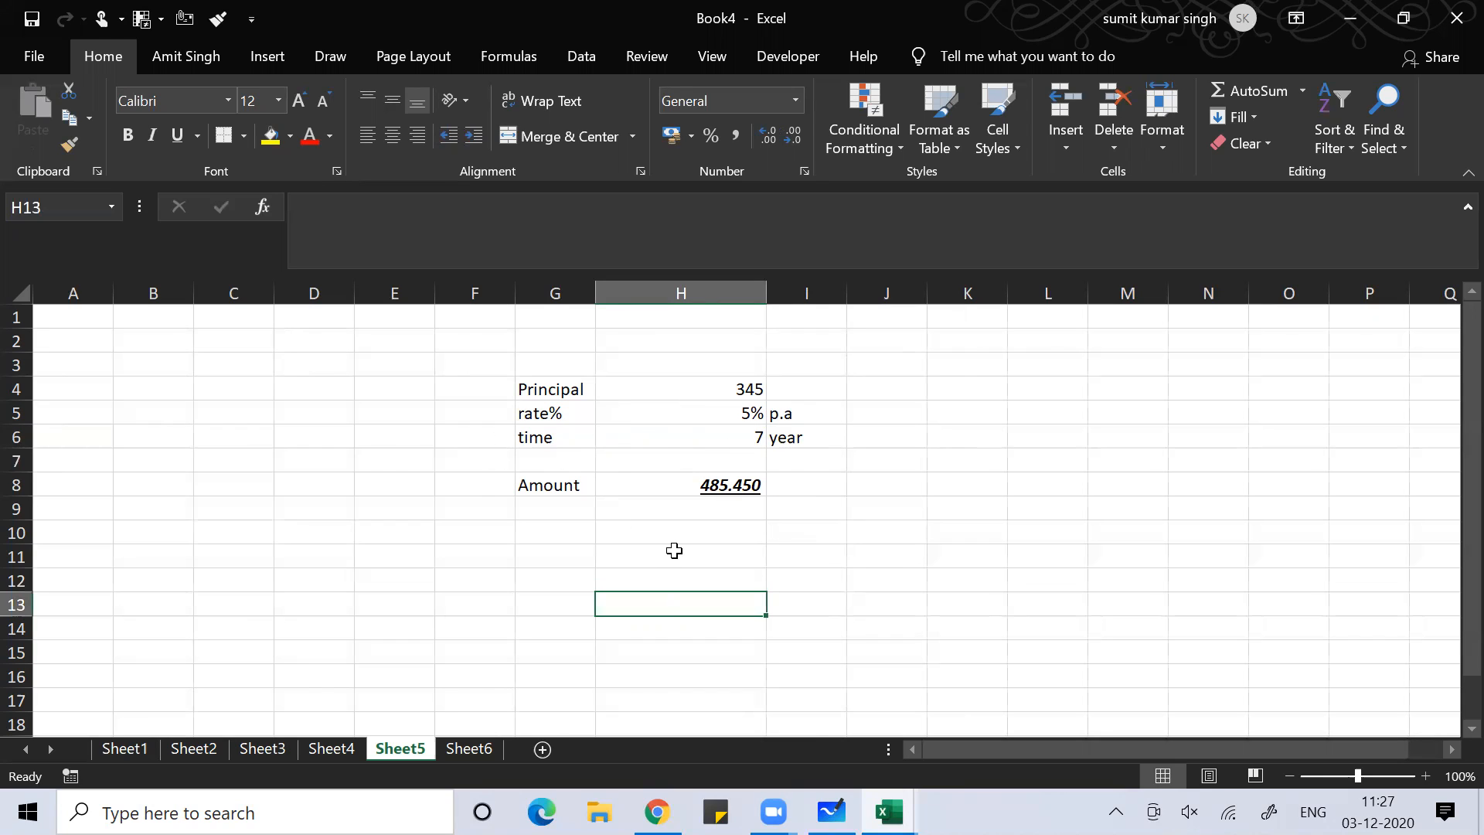
Protect Sheet5 with a password, permitting only cell selection and inserting columns
{"action": "left_click", "coordinate": [331, 580]}
{"action": "right_click", "coordinate": [398, 748]}
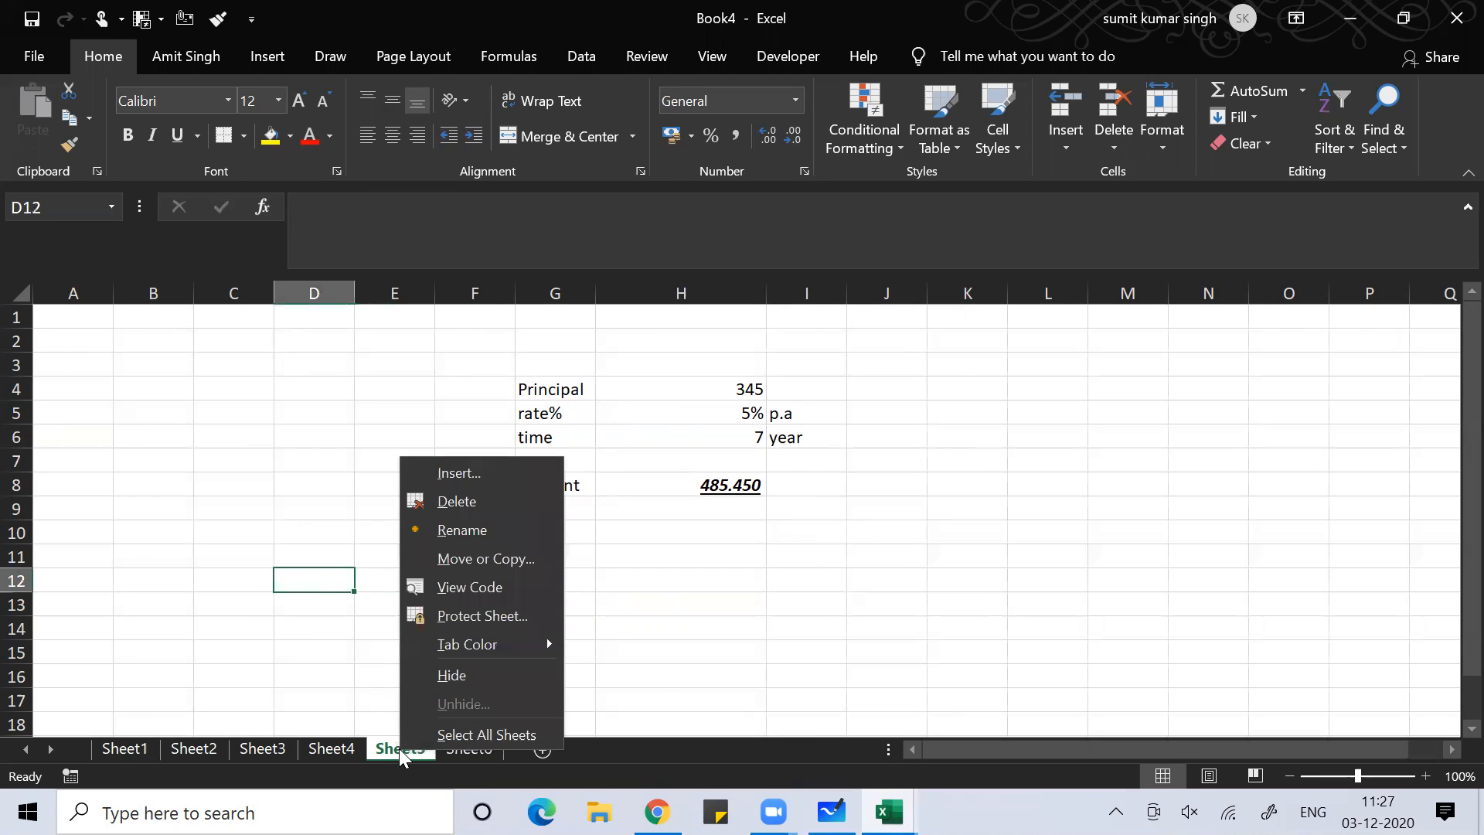
{"action": "left_click", "coordinate": [466, 617]}
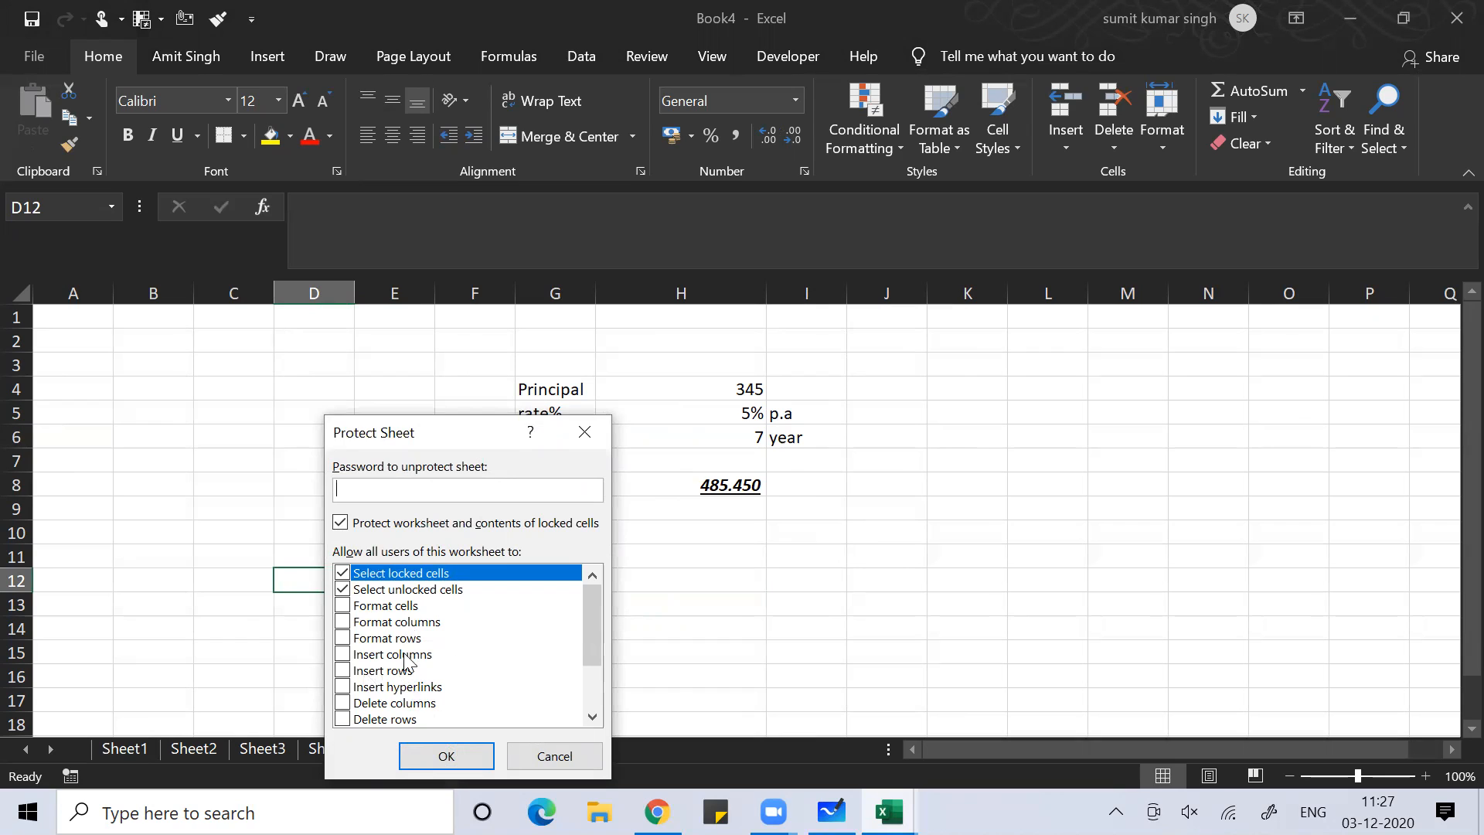
{"action": "left_click", "coordinate": [368, 656]}
{"action": "left_click", "coordinate": [347, 654]}
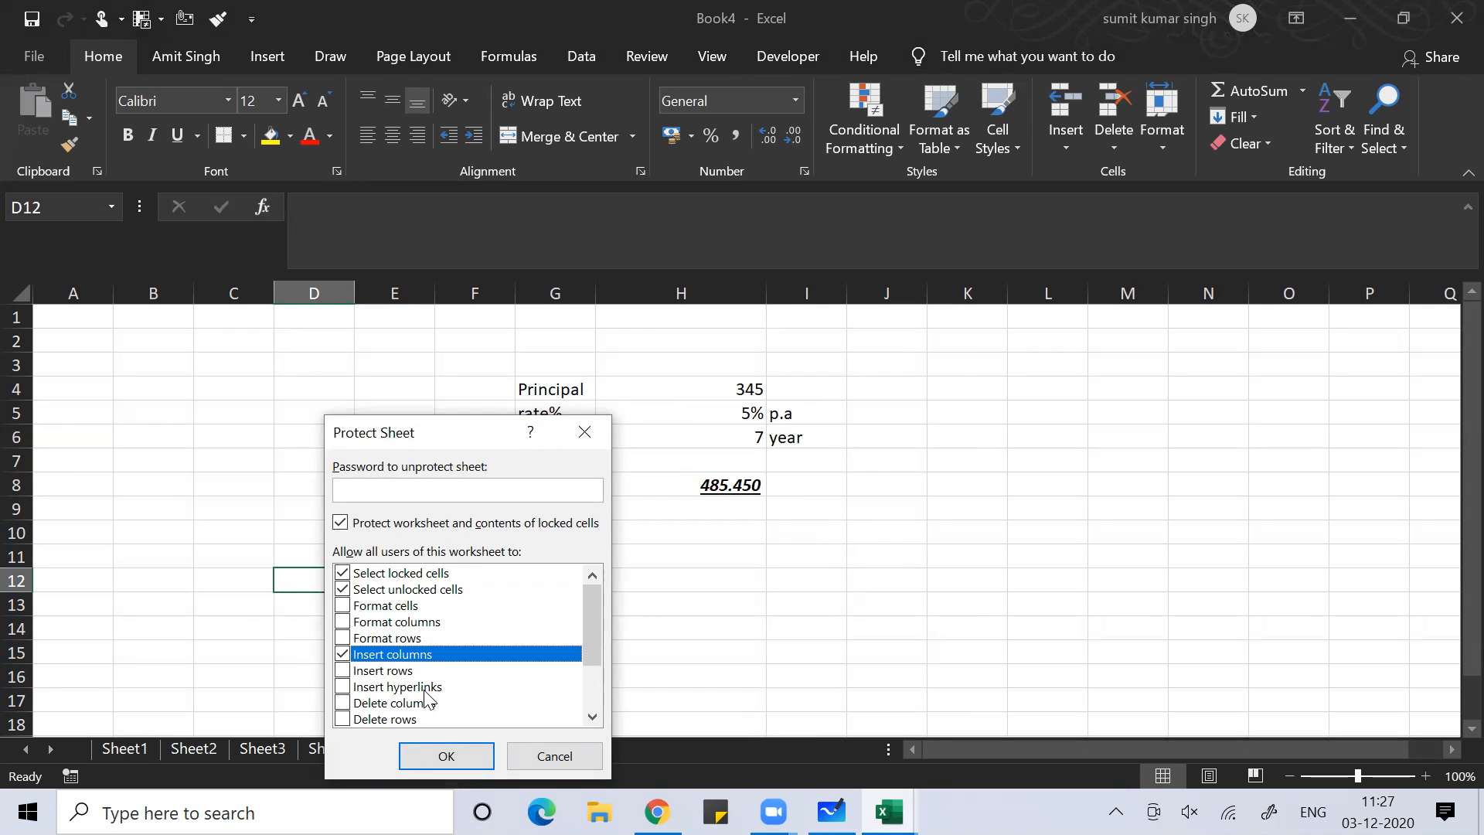
{"action": "left_click", "coordinate": [350, 489]}
{"action": "type", "text": "•••"}
{"action": "left_click", "coordinate": [446, 763]}
{"action": "type", "text": "23"}
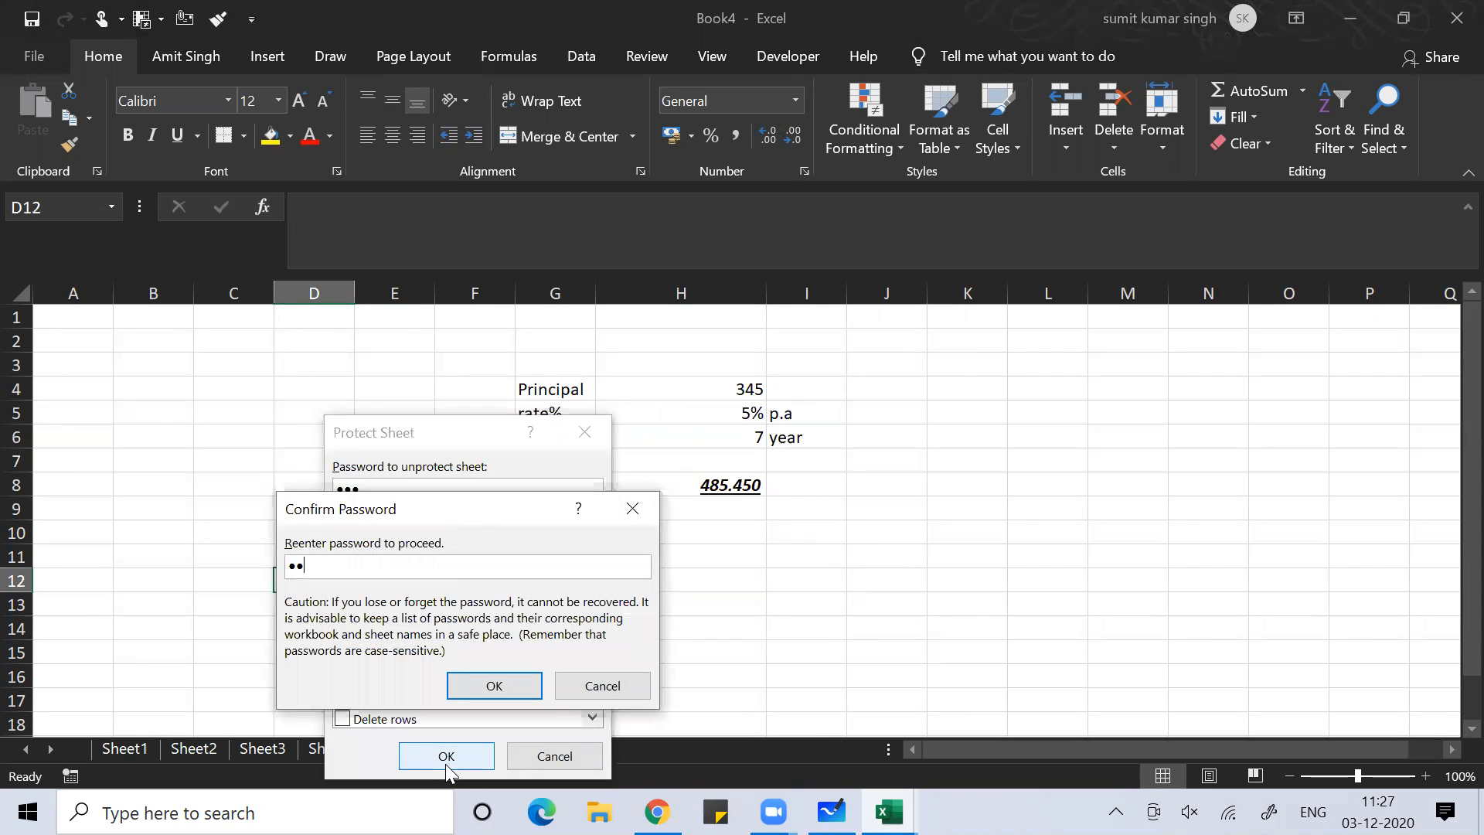
{"action": "left_click", "coordinate": [495, 685]}
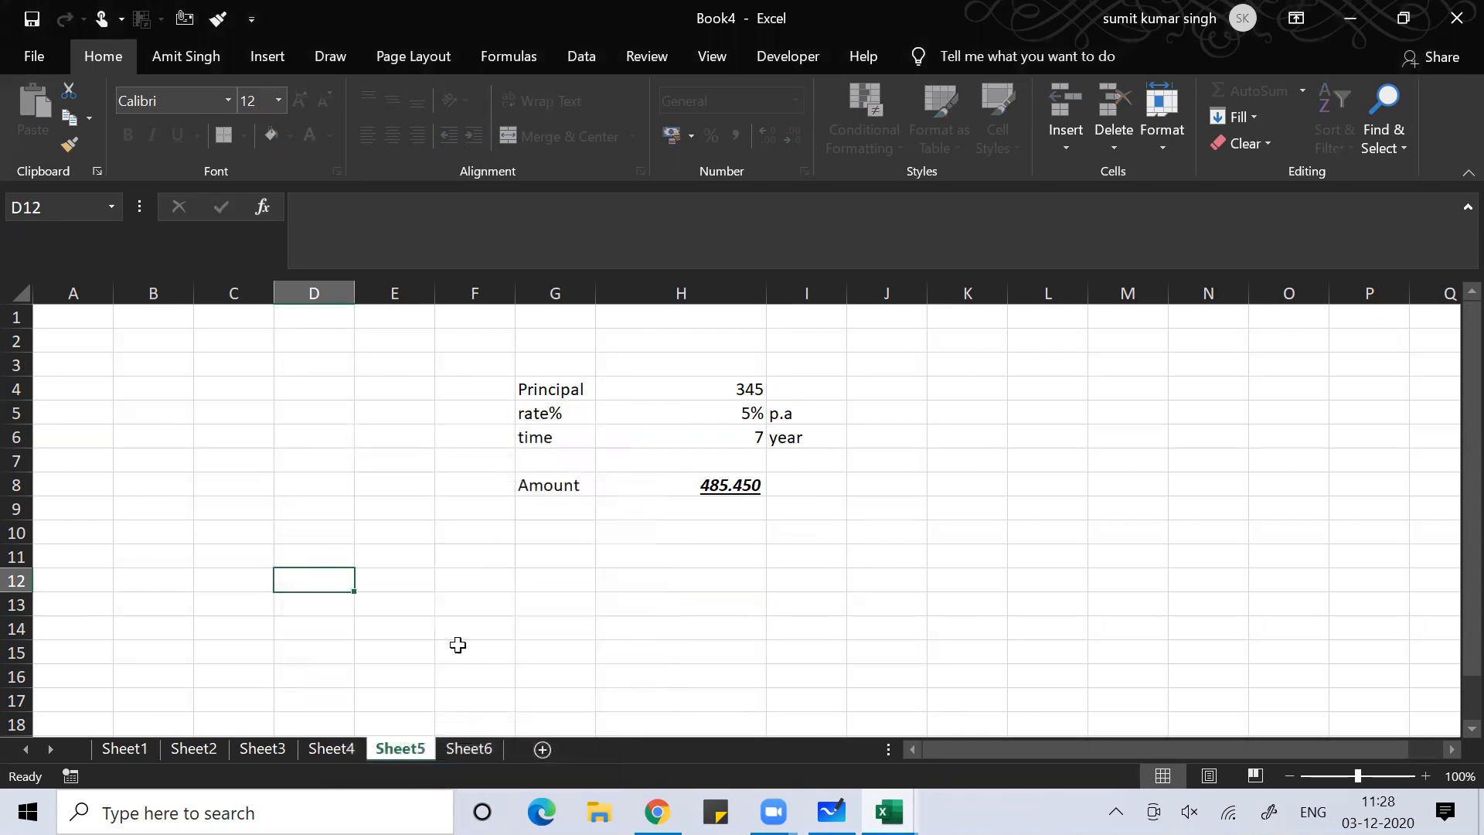
Try editing cell F12 and dismiss the protected-sheet warning
{"action": "left_click", "coordinate": [480, 586]}
{"action": "double_click", "coordinate": [483, 590]}
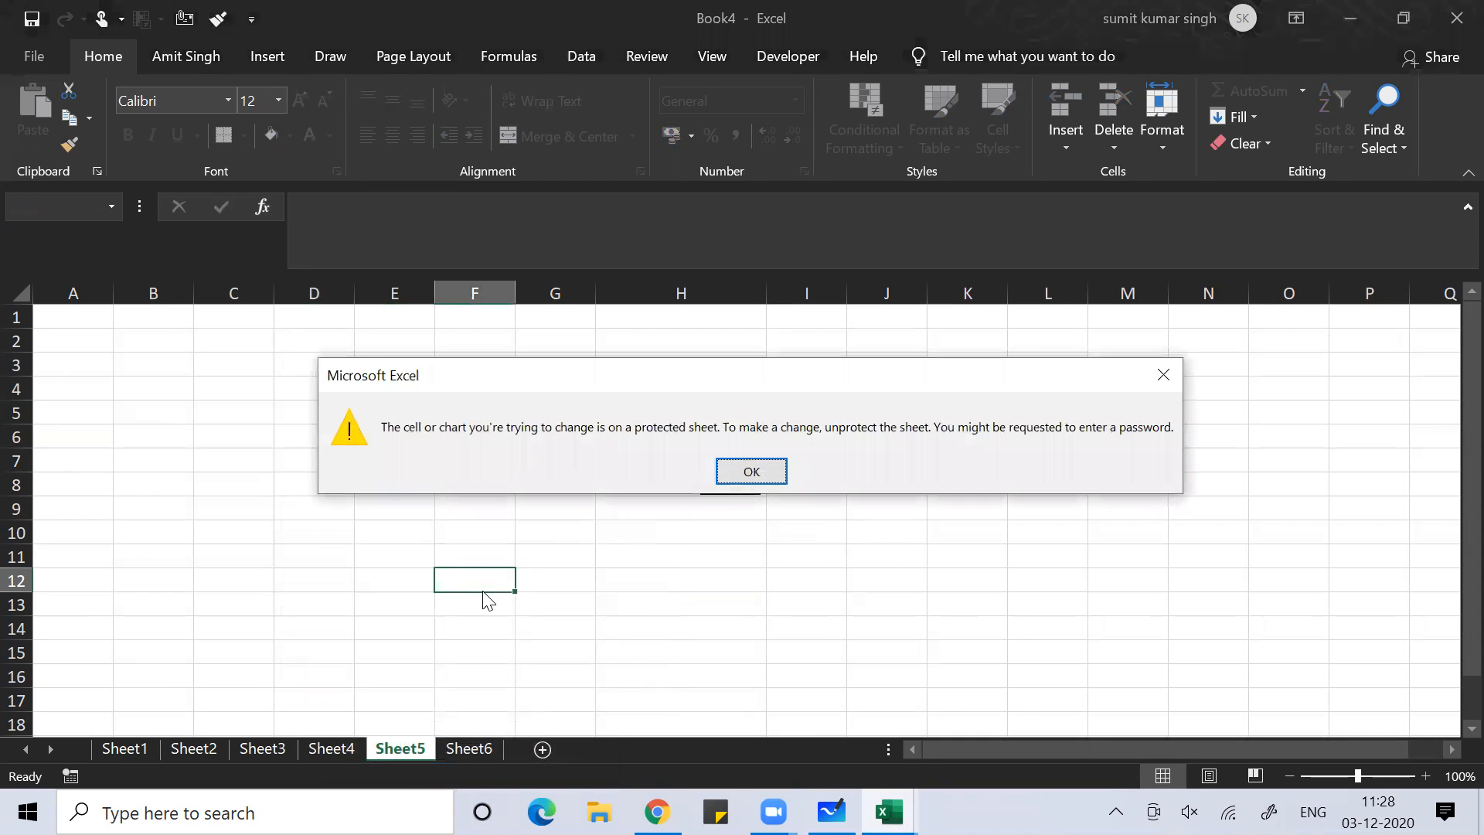
{"action": "key", "text": "Return"}
Insert a blank column at D, shifting the interest table one column right
{"action": "left_click", "coordinate": [713, 465]}
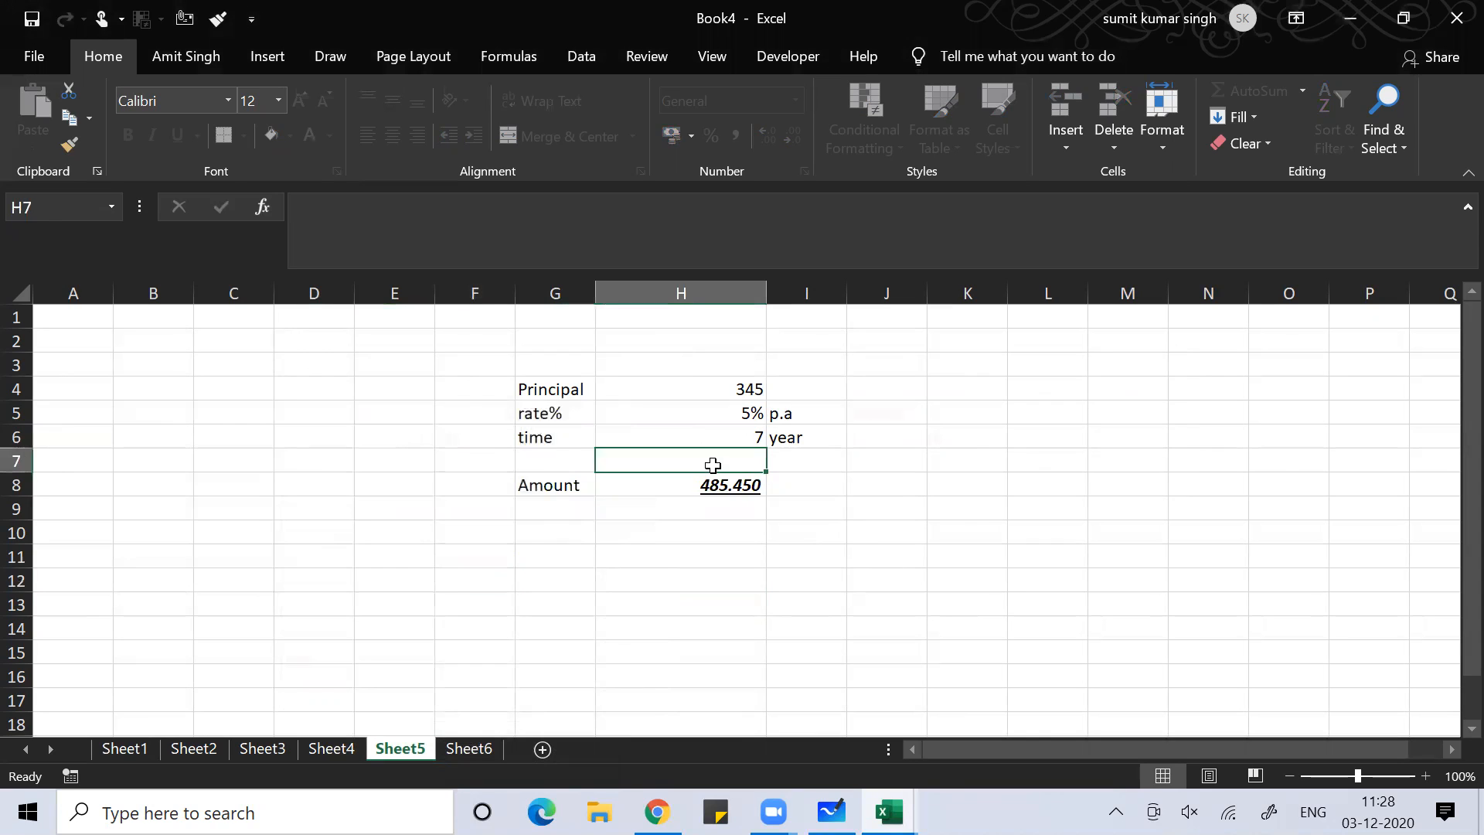
{"action": "left_click", "coordinate": [375, 555]}
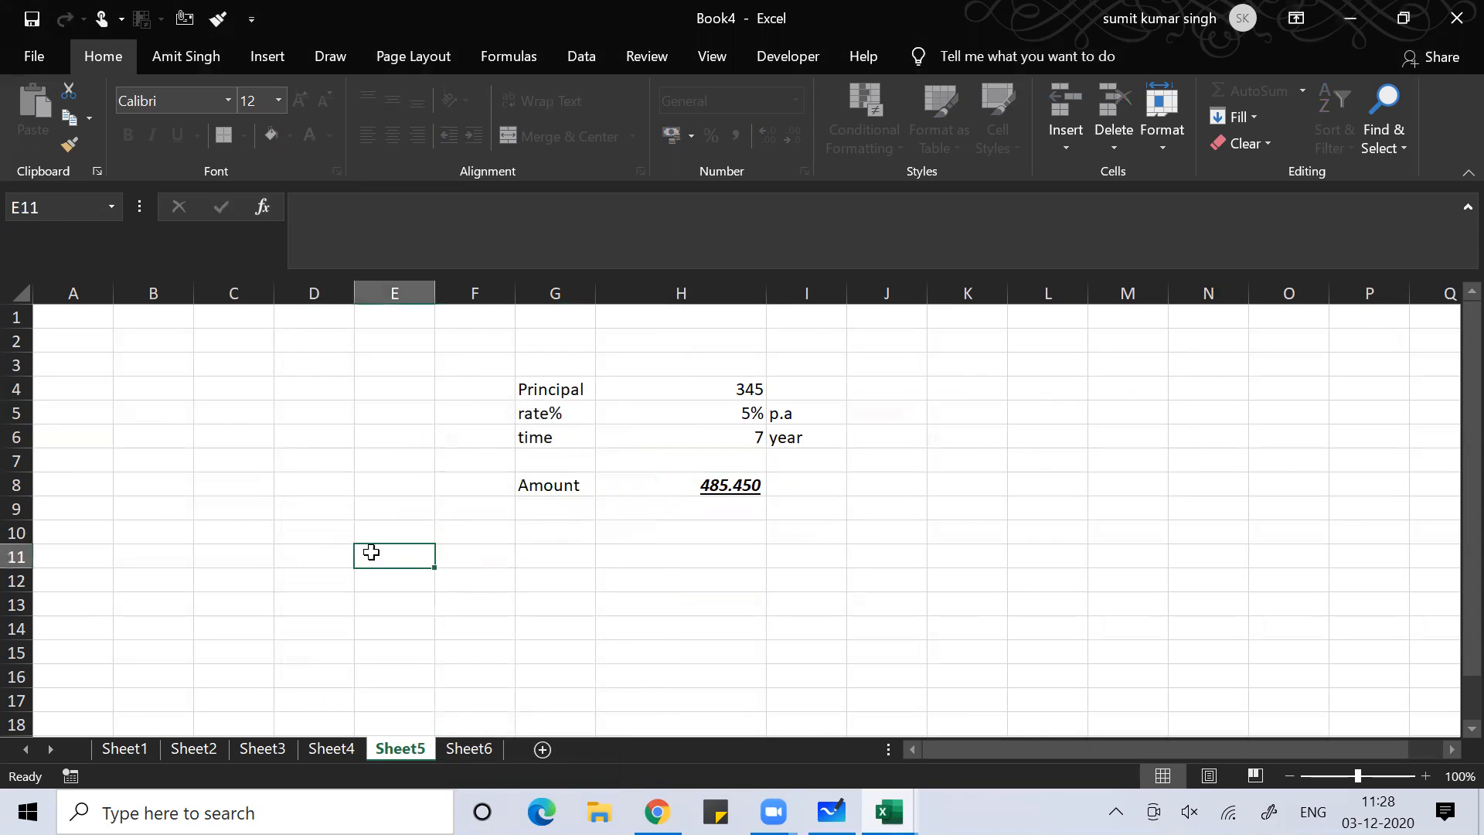
{"action": "left_click", "coordinate": [23, 555]}
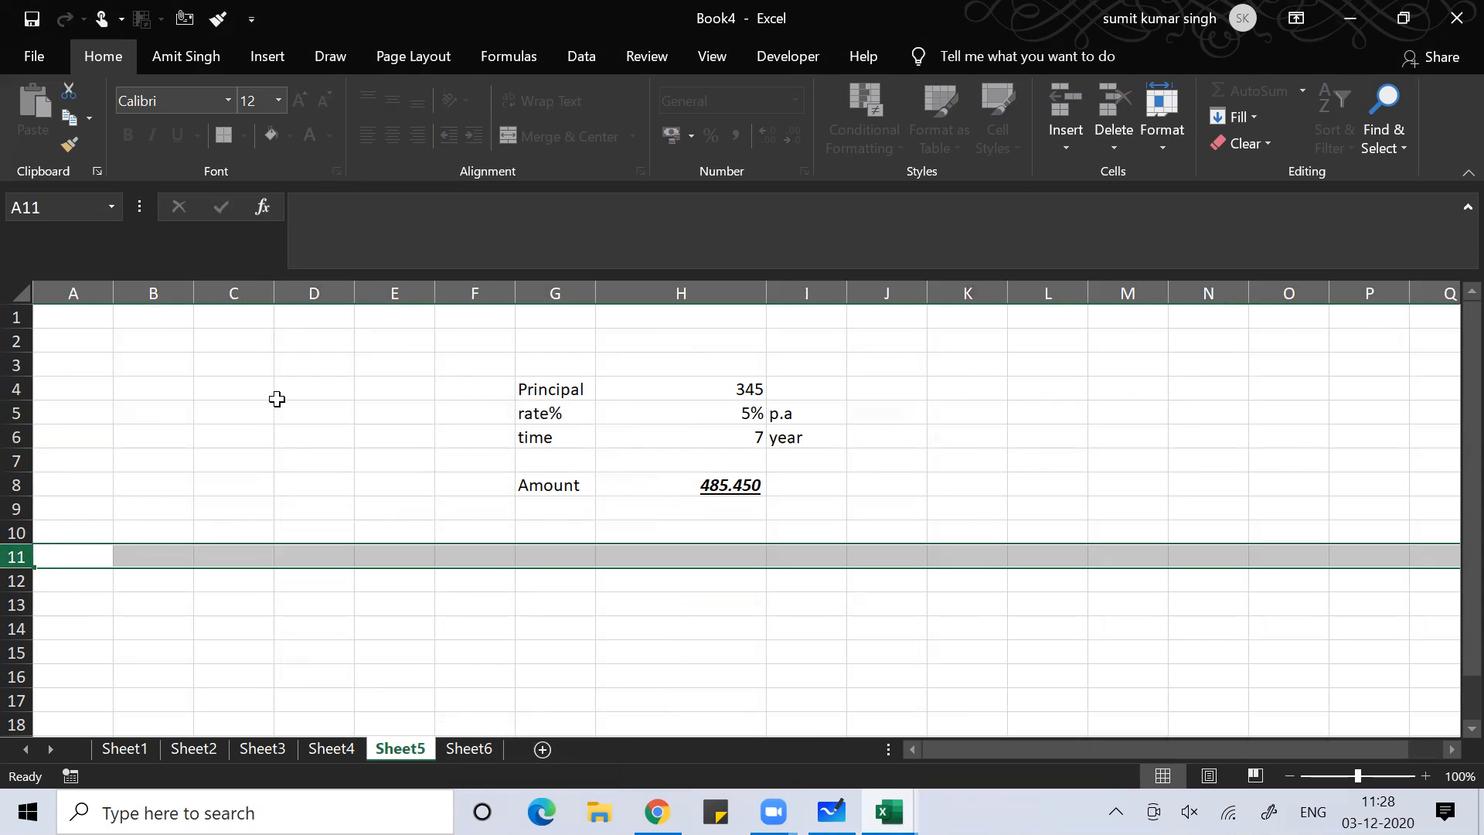
{"action": "left_click", "coordinate": [325, 286]}
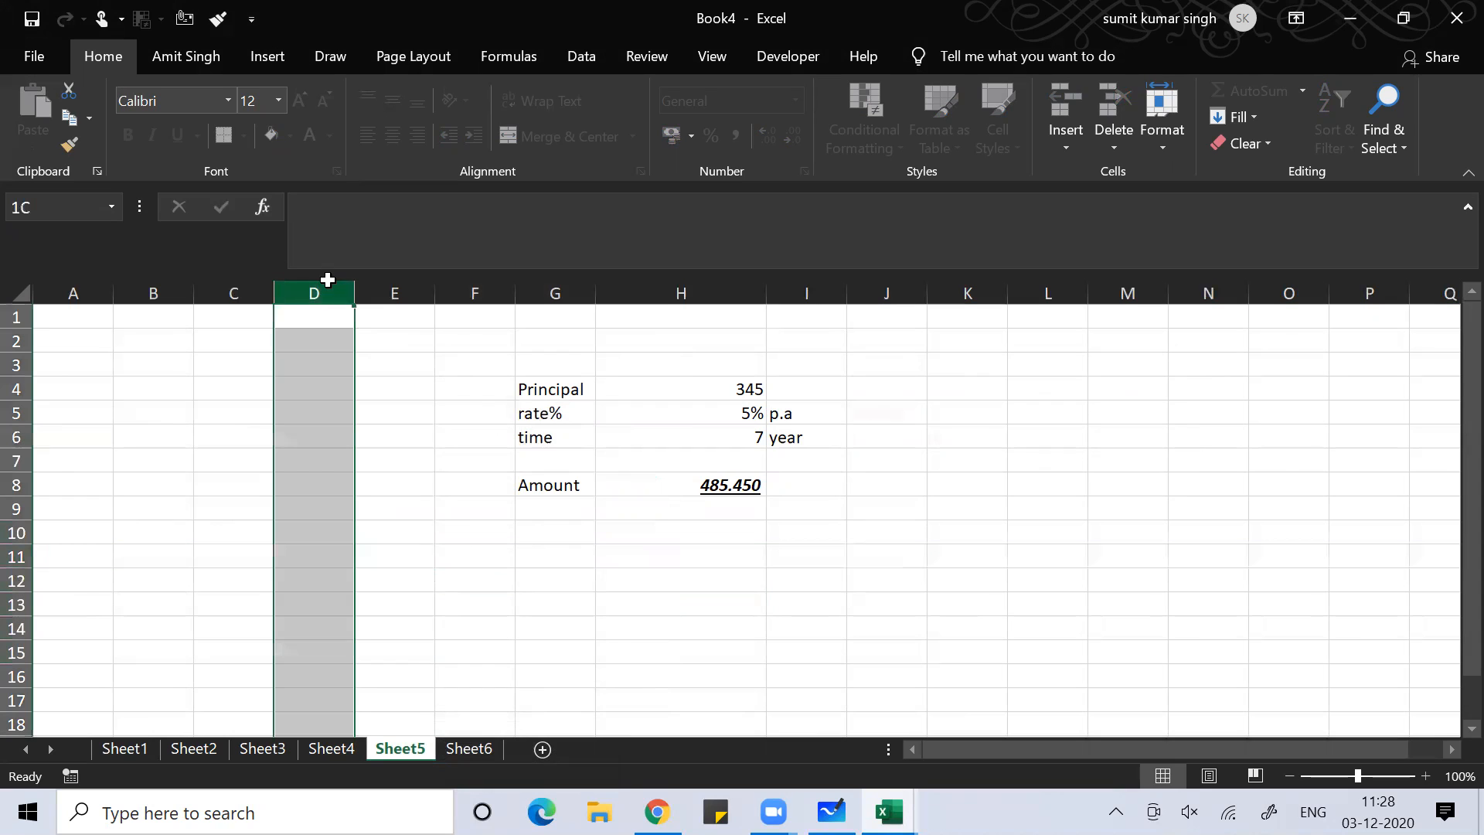
{"action": "key", "text": "ctrl+shift+plus"}
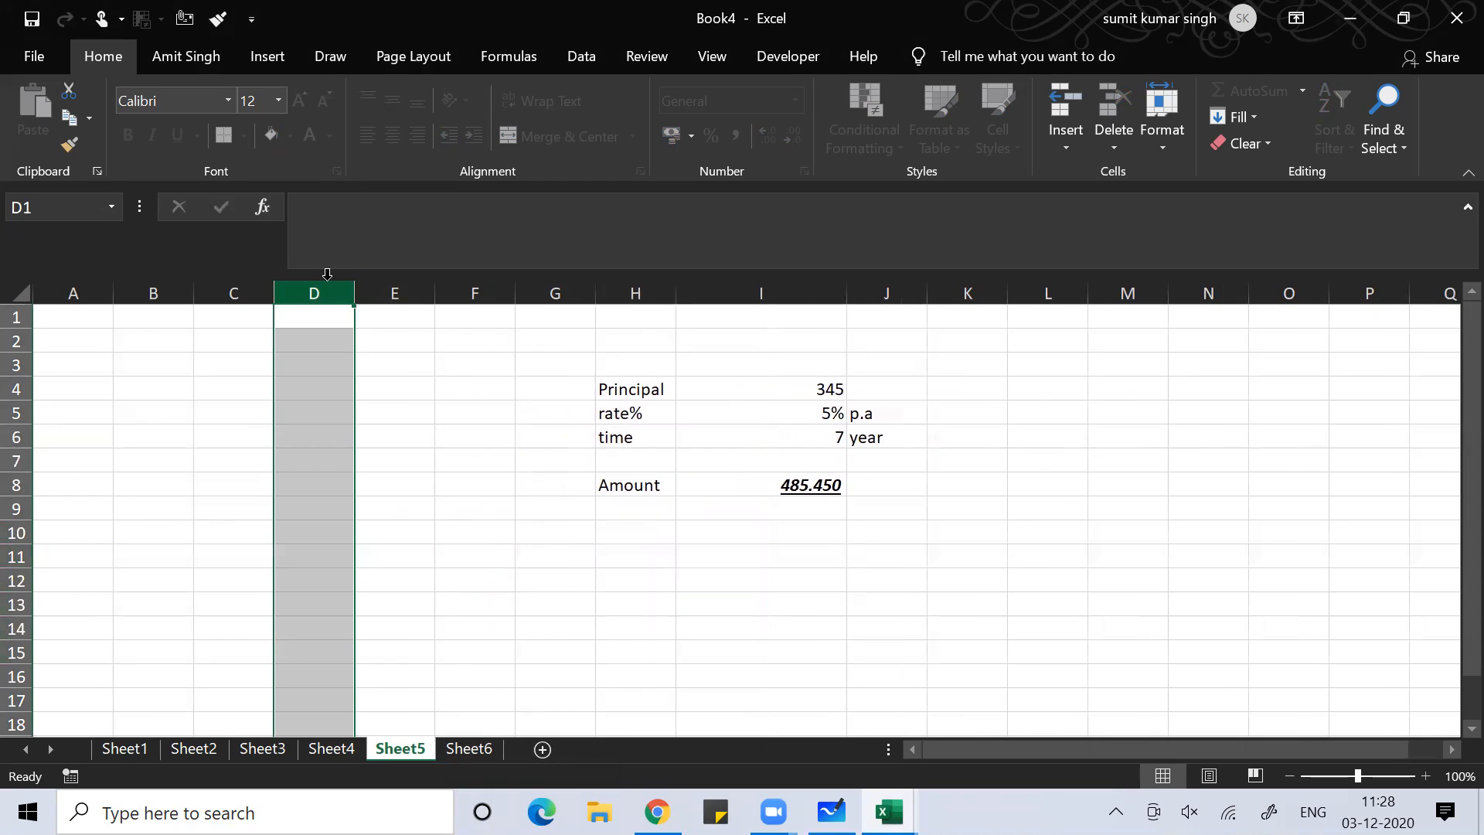
Check what else the protected sheet allows via C6's shortcut menu and the Insert options
{"action": "left_click", "coordinate": [295, 417]}
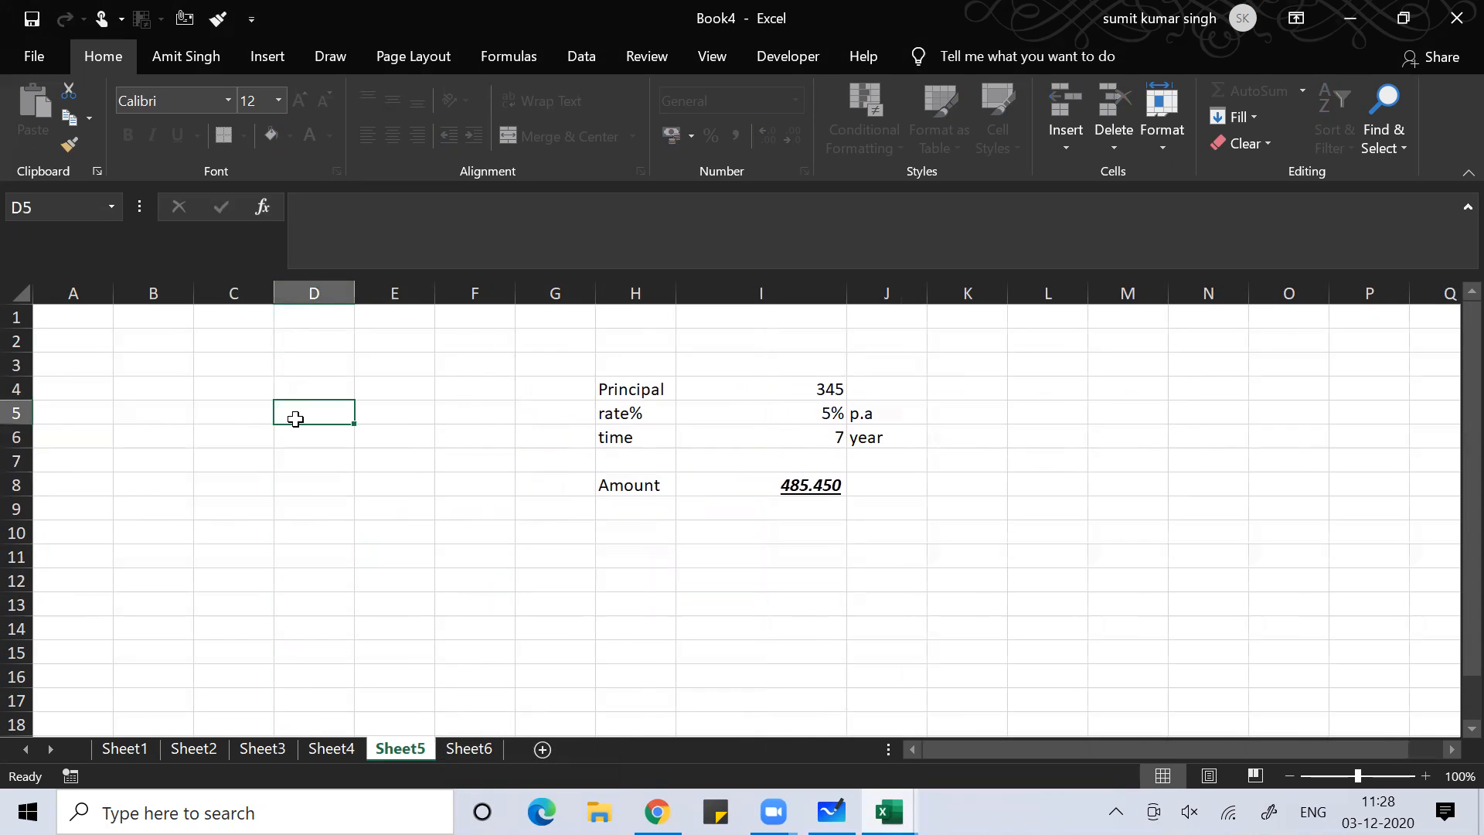
{"action": "left_click", "coordinate": [17, 533]}
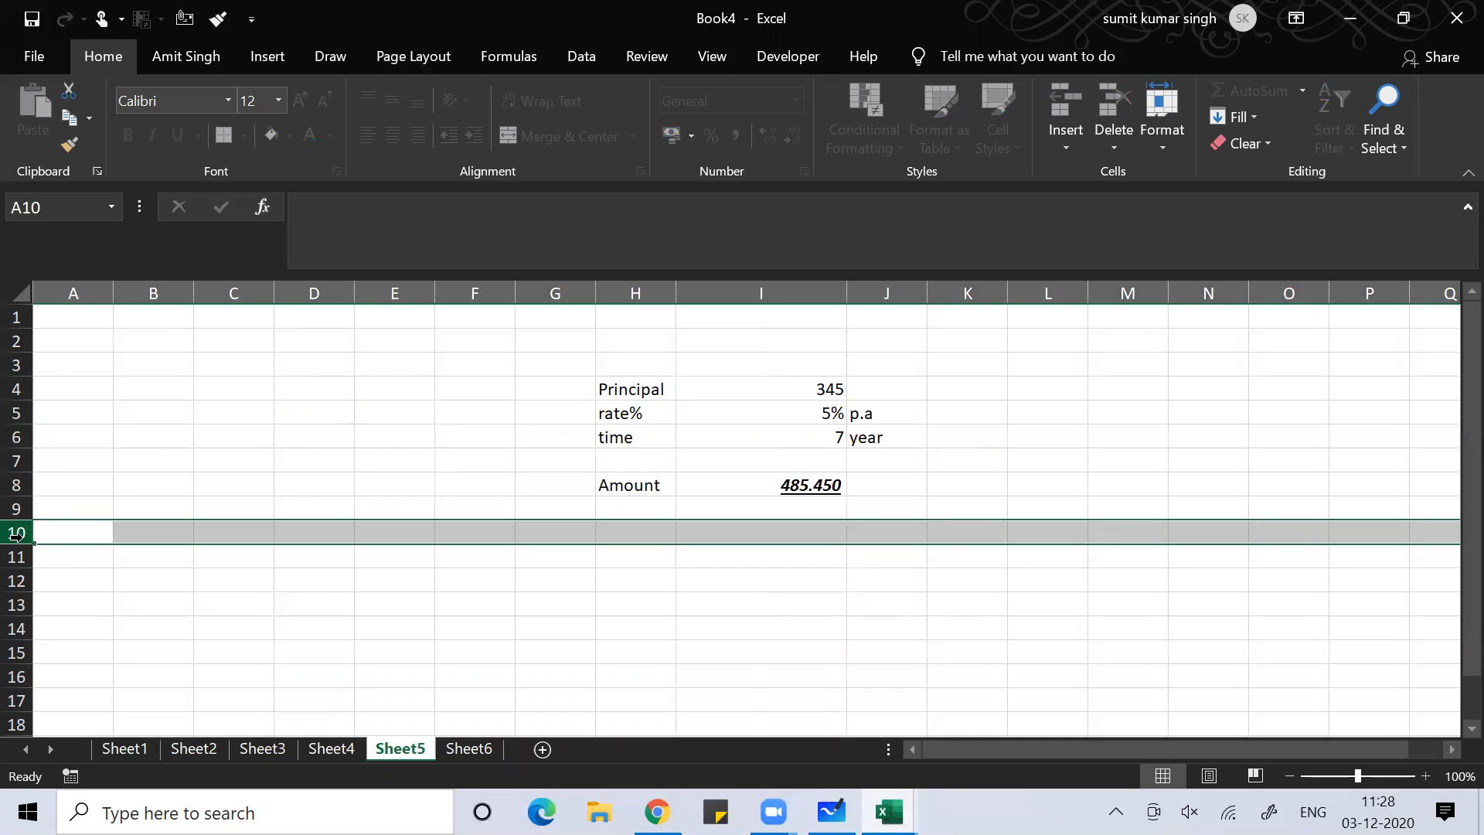
{"action": "left_click", "coordinate": [258, 436]}
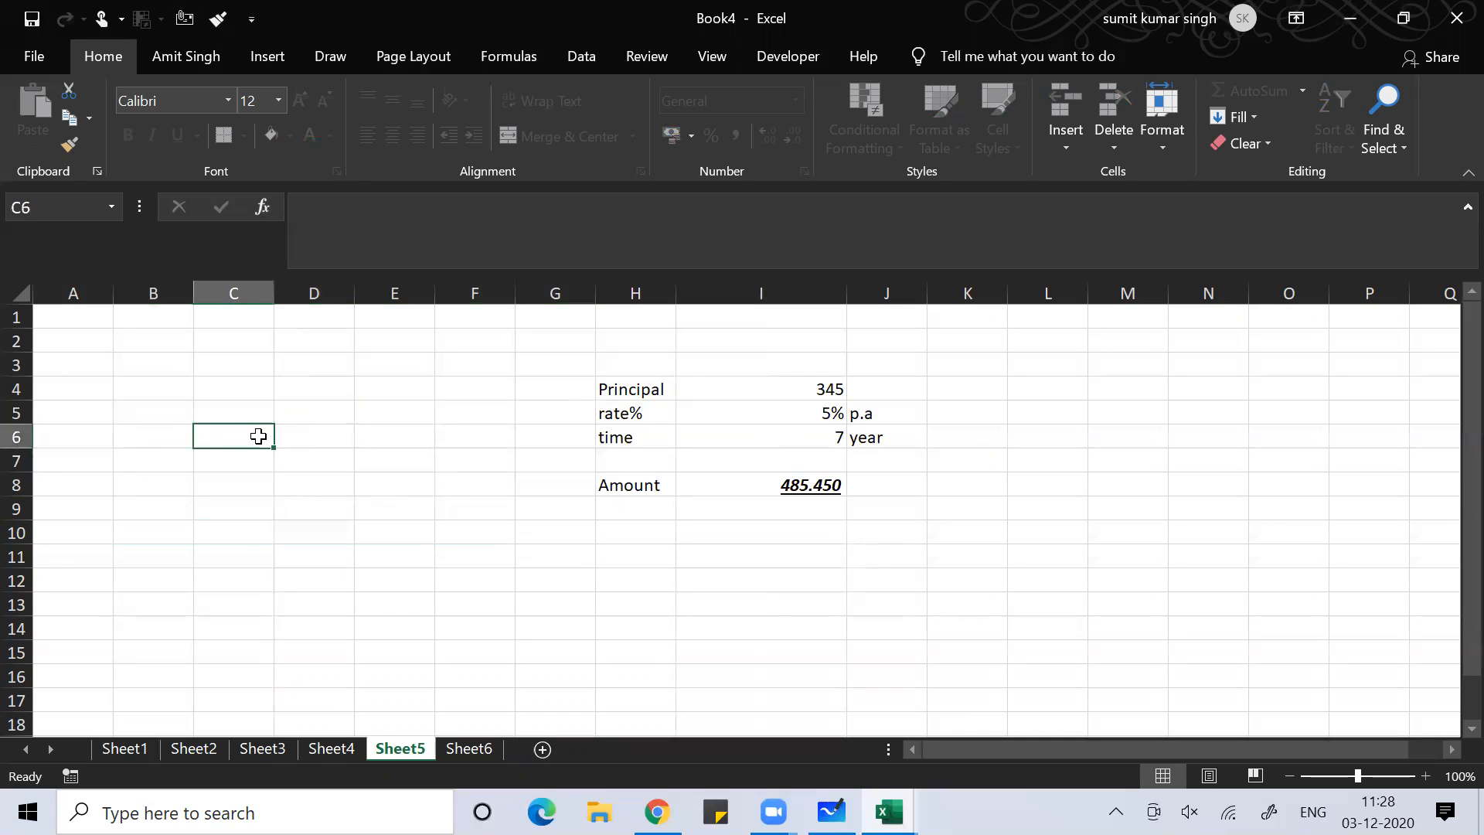
{"action": "right_click", "coordinate": [258, 436]}
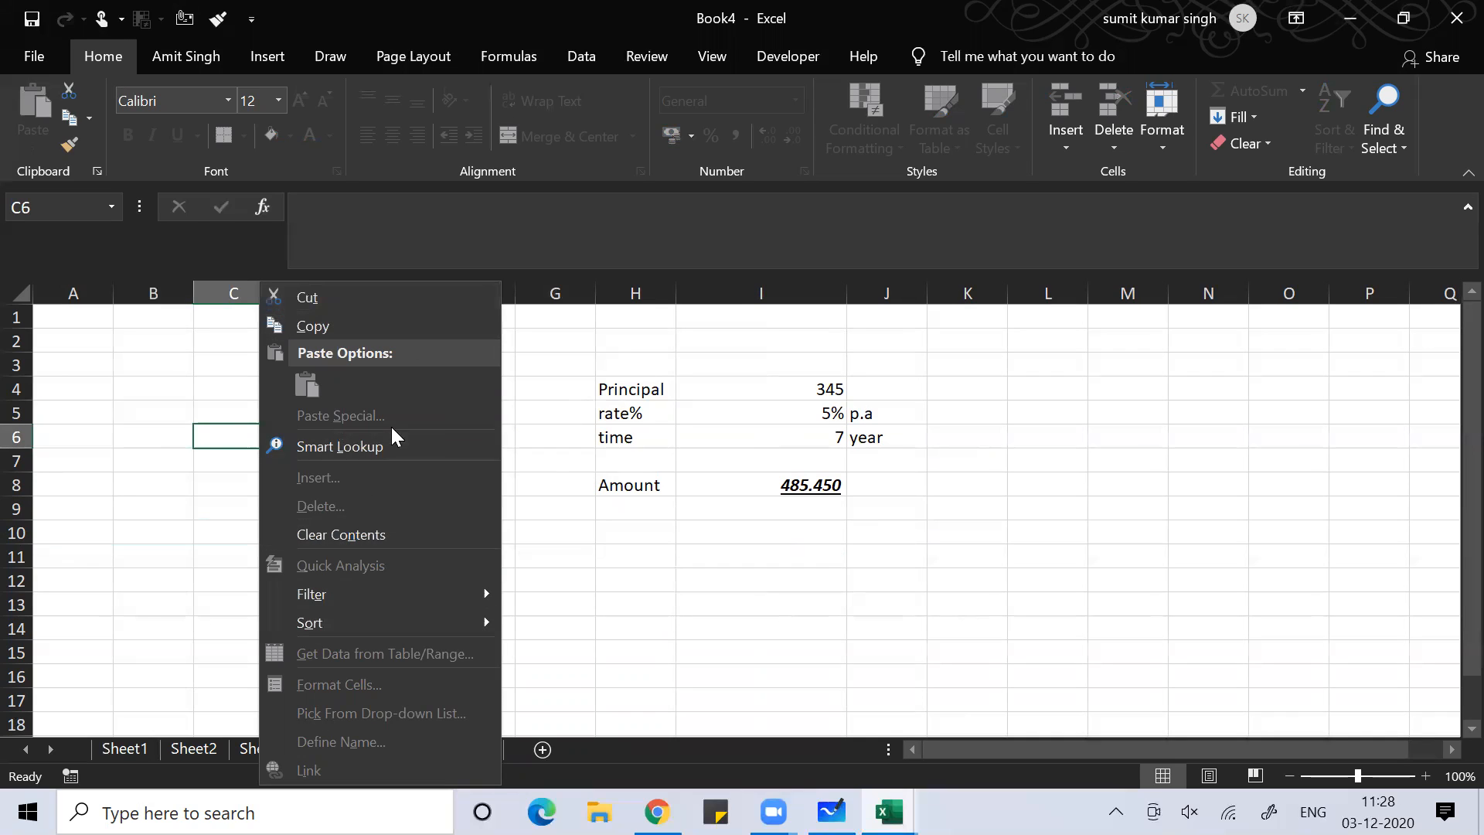
{"action": "left_click", "coordinate": [136, 611]}
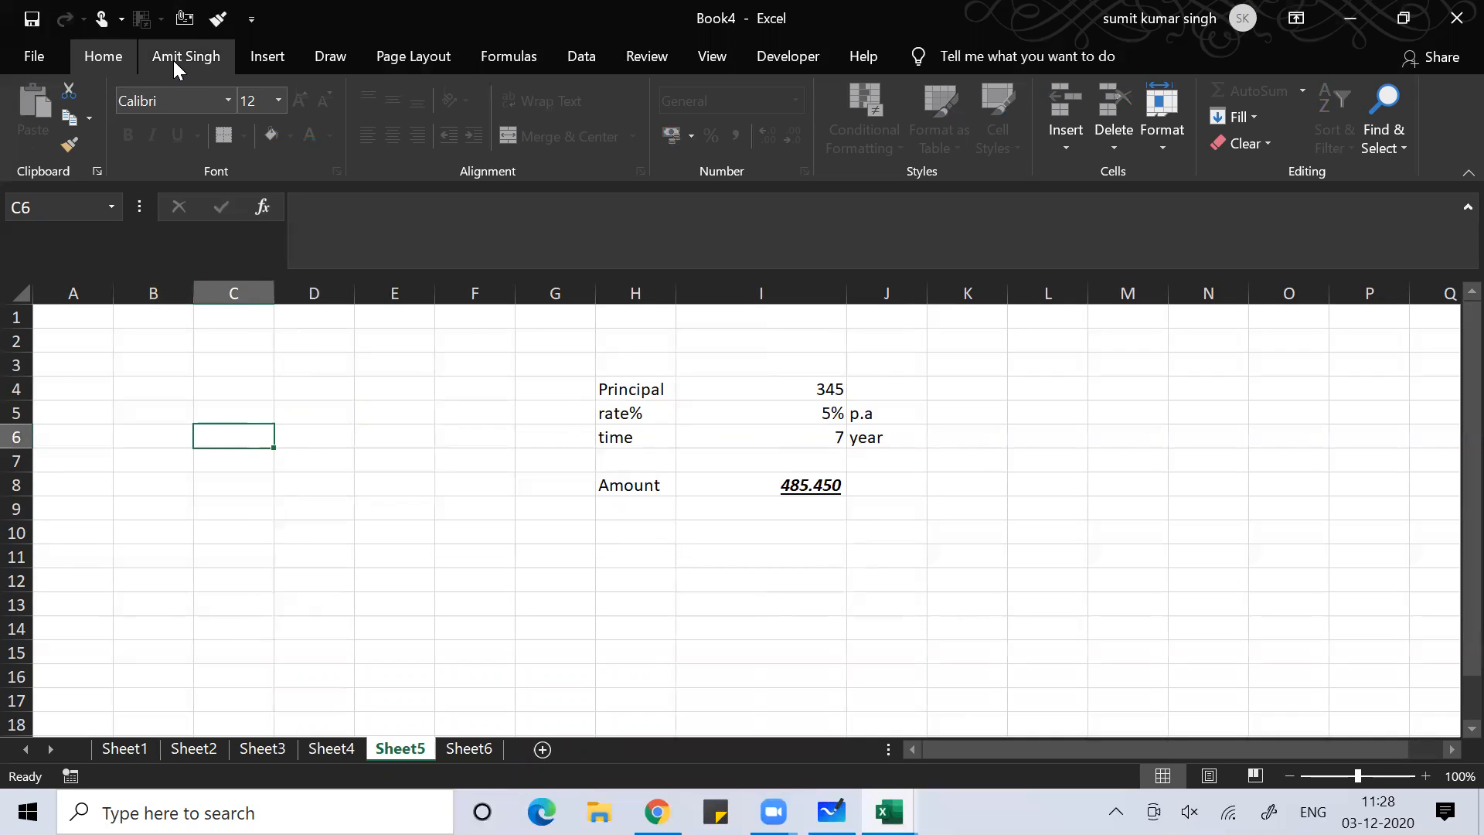
{"action": "left_click", "coordinate": [1070, 135]}
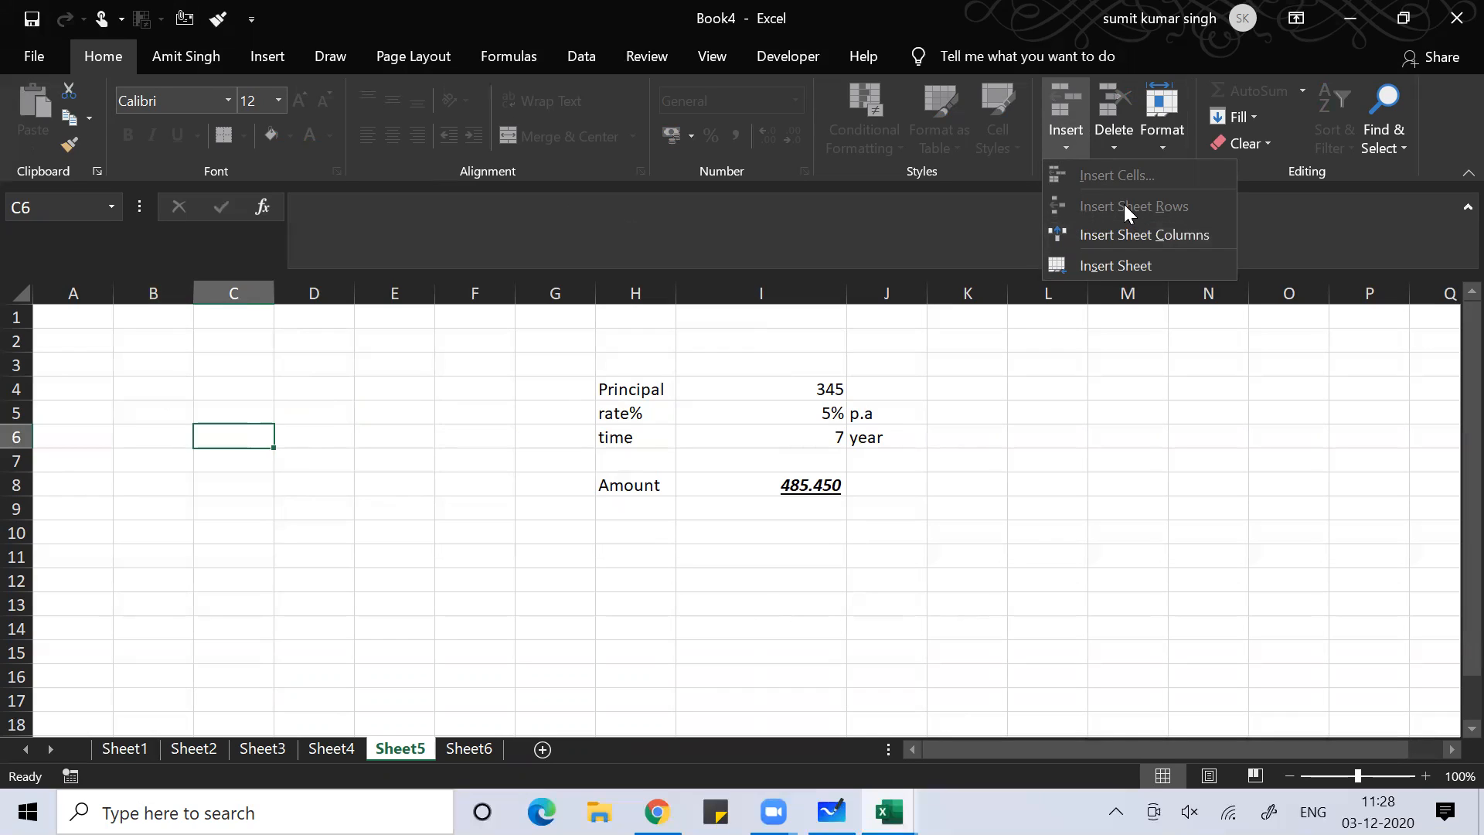
{"action": "left_click", "coordinate": [242, 450]}
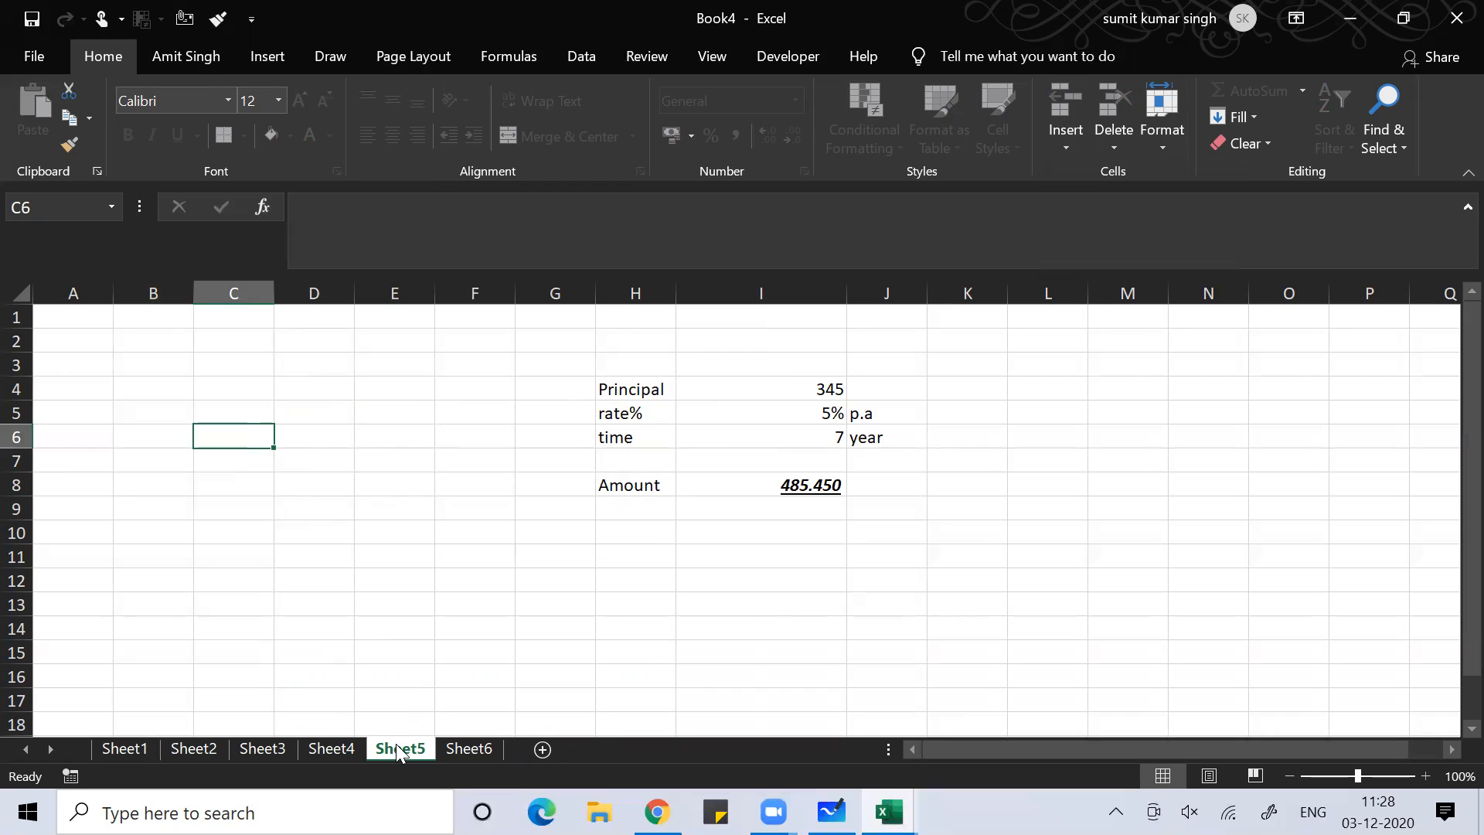
Unprotect Sheet5 of Book4 by entering its sheet password
{"action": "left_click", "coordinate": [335, 629]}
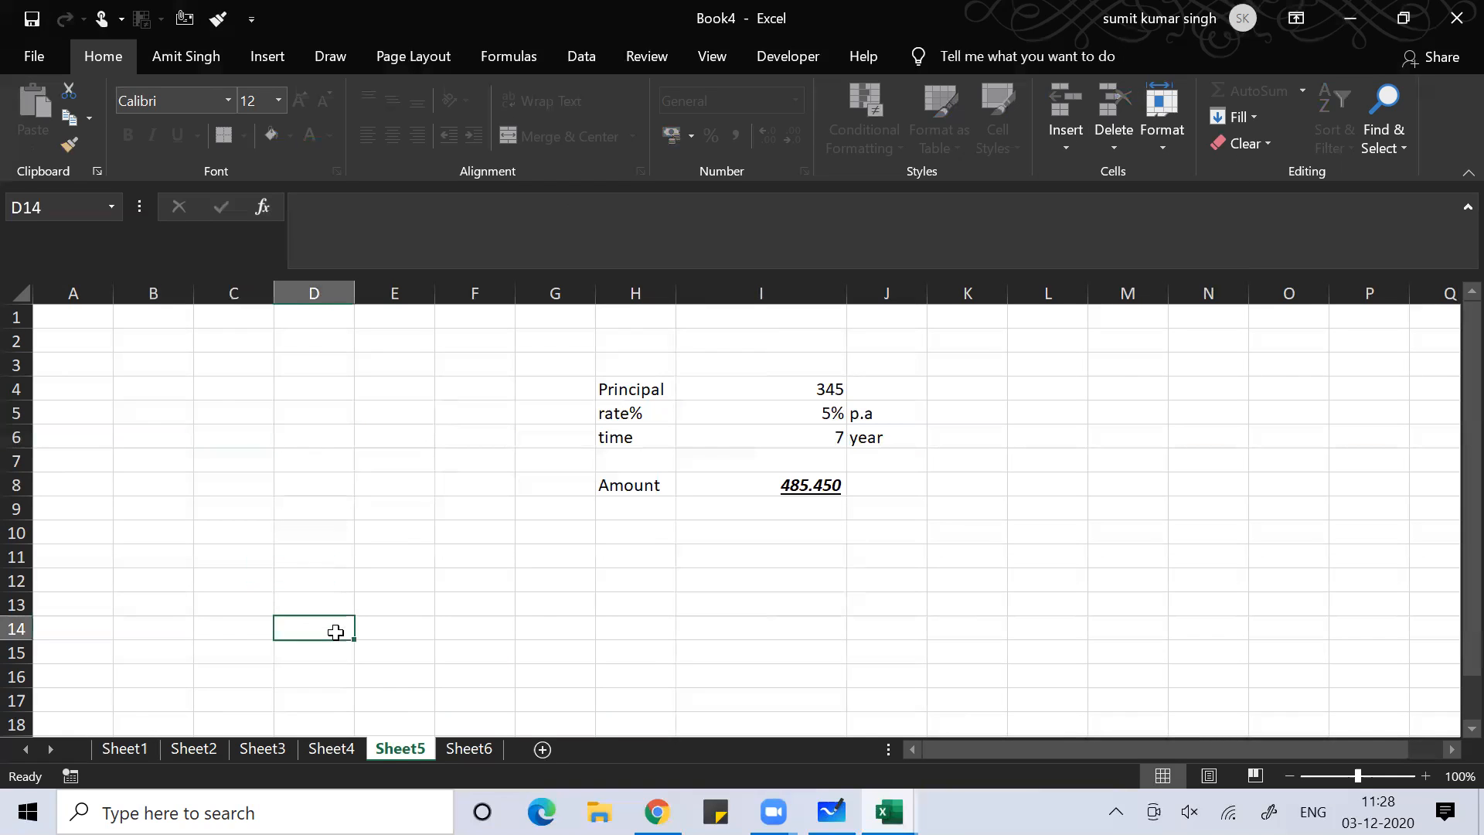
{"action": "right_click", "coordinate": [384, 750]}
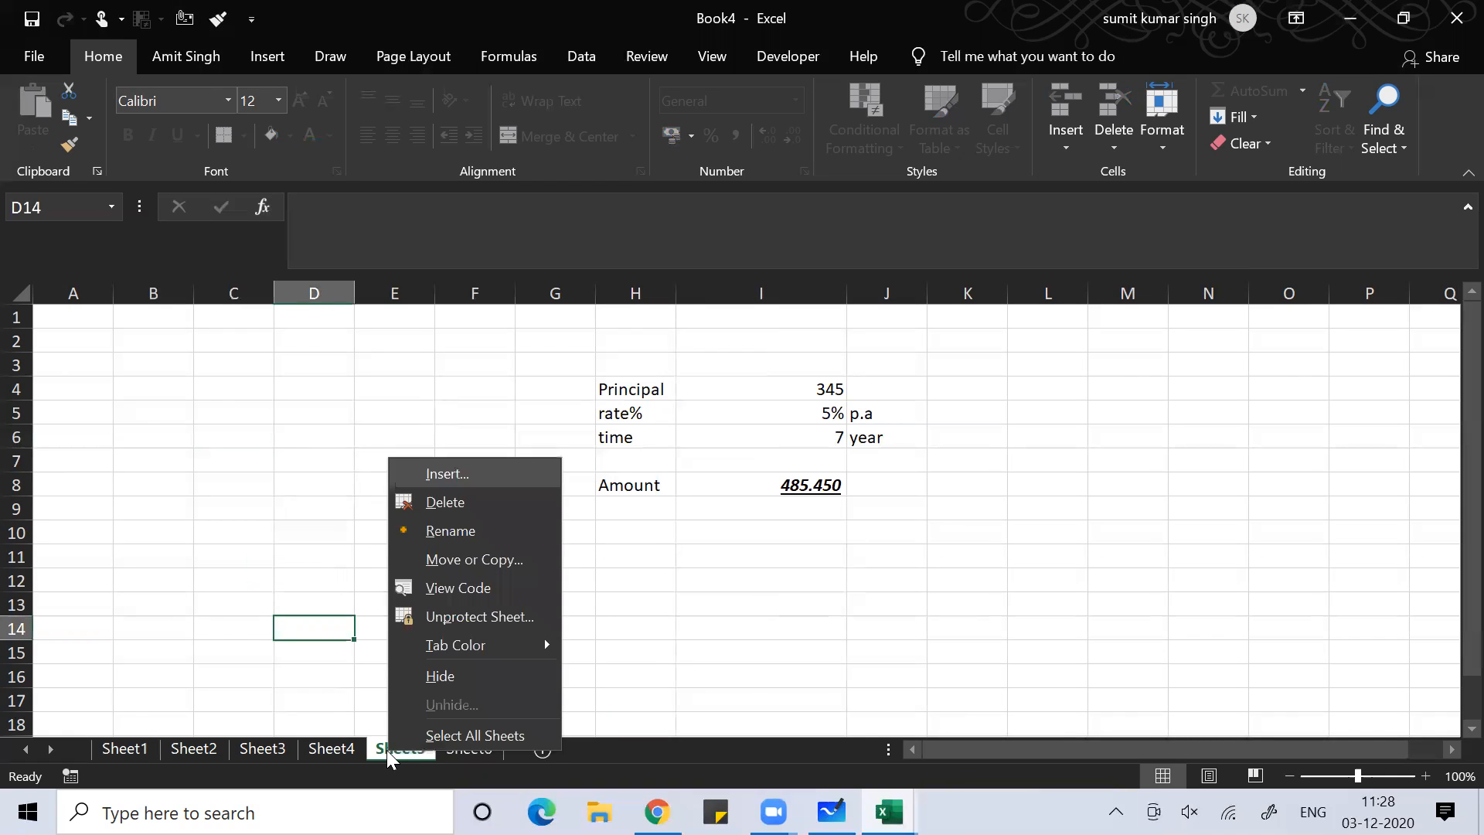
{"action": "left_click", "coordinate": [455, 624]}
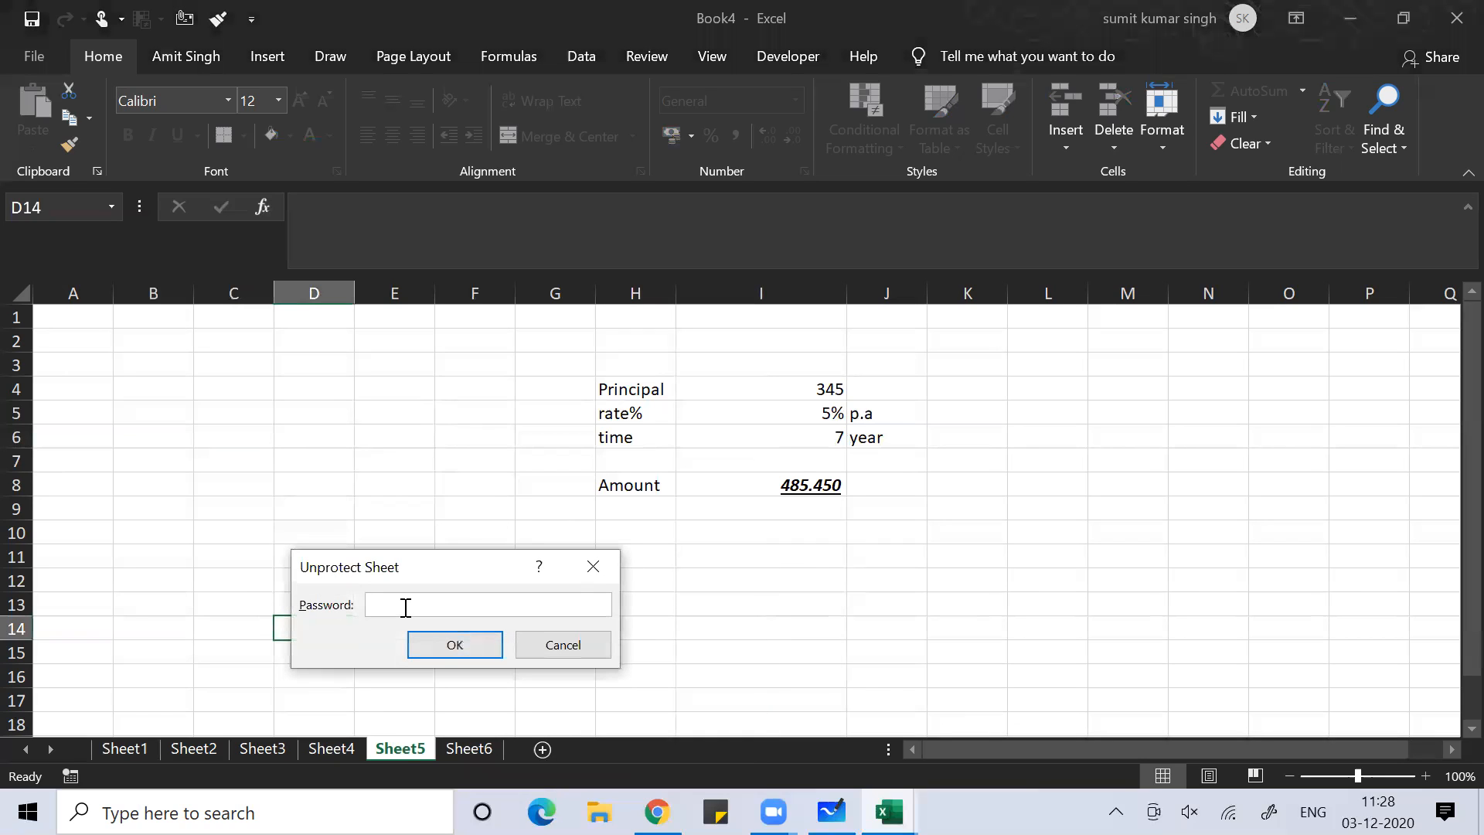
{"action": "type", "text": "123"}
{"action": "key", "text": "Return"}
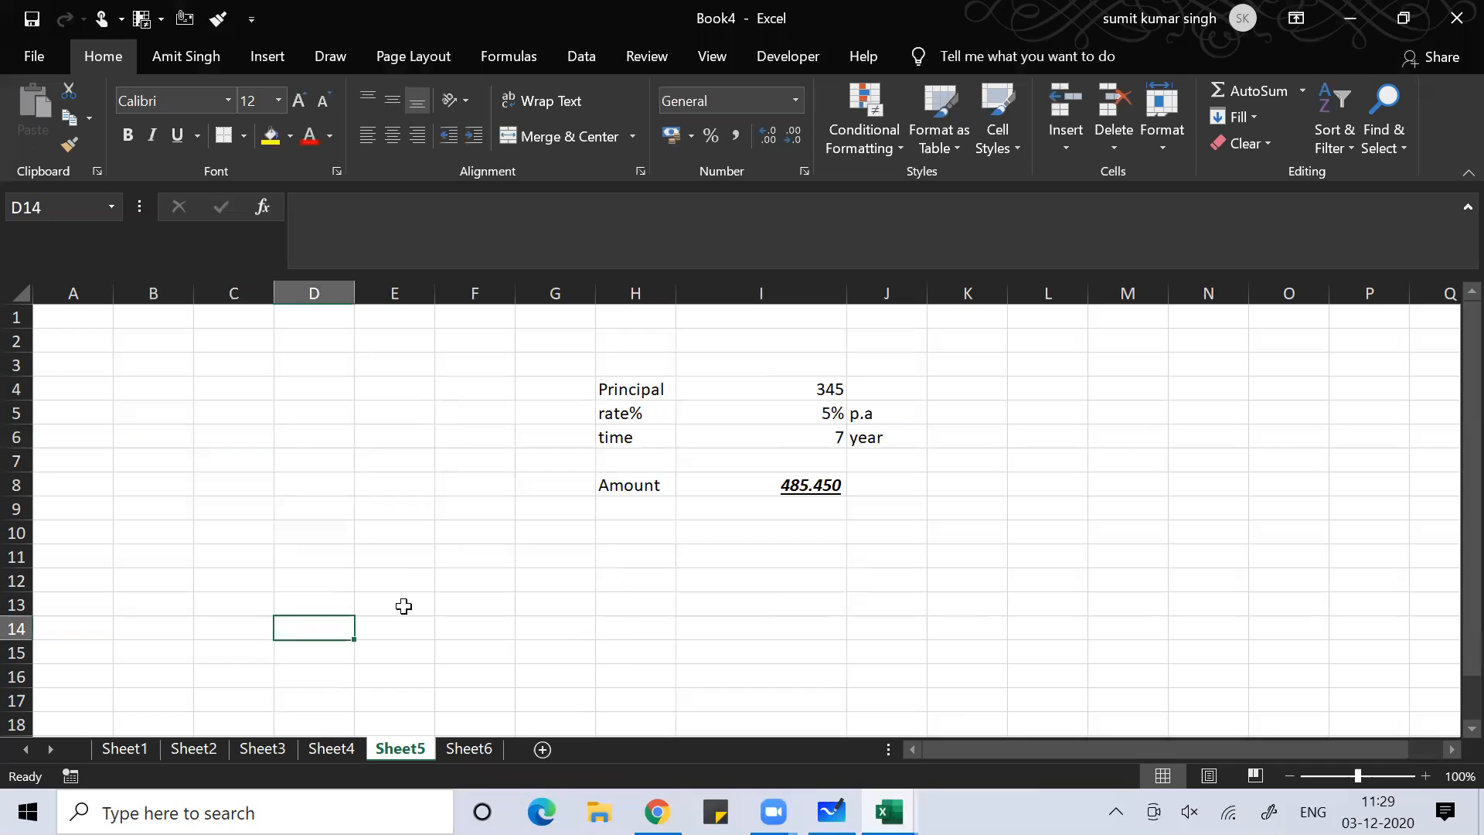
Type a test entry in G13 and erase it to confirm the cells are editable again
{"action": "left_click", "coordinate": [573, 602]}
{"action": "type", "text": "aa"}
{"action": "key", "text": "BackSpace"}
{"action": "key", "text": "BackSpace"}
{"action": "left_click", "coordinate": [426, 439]}
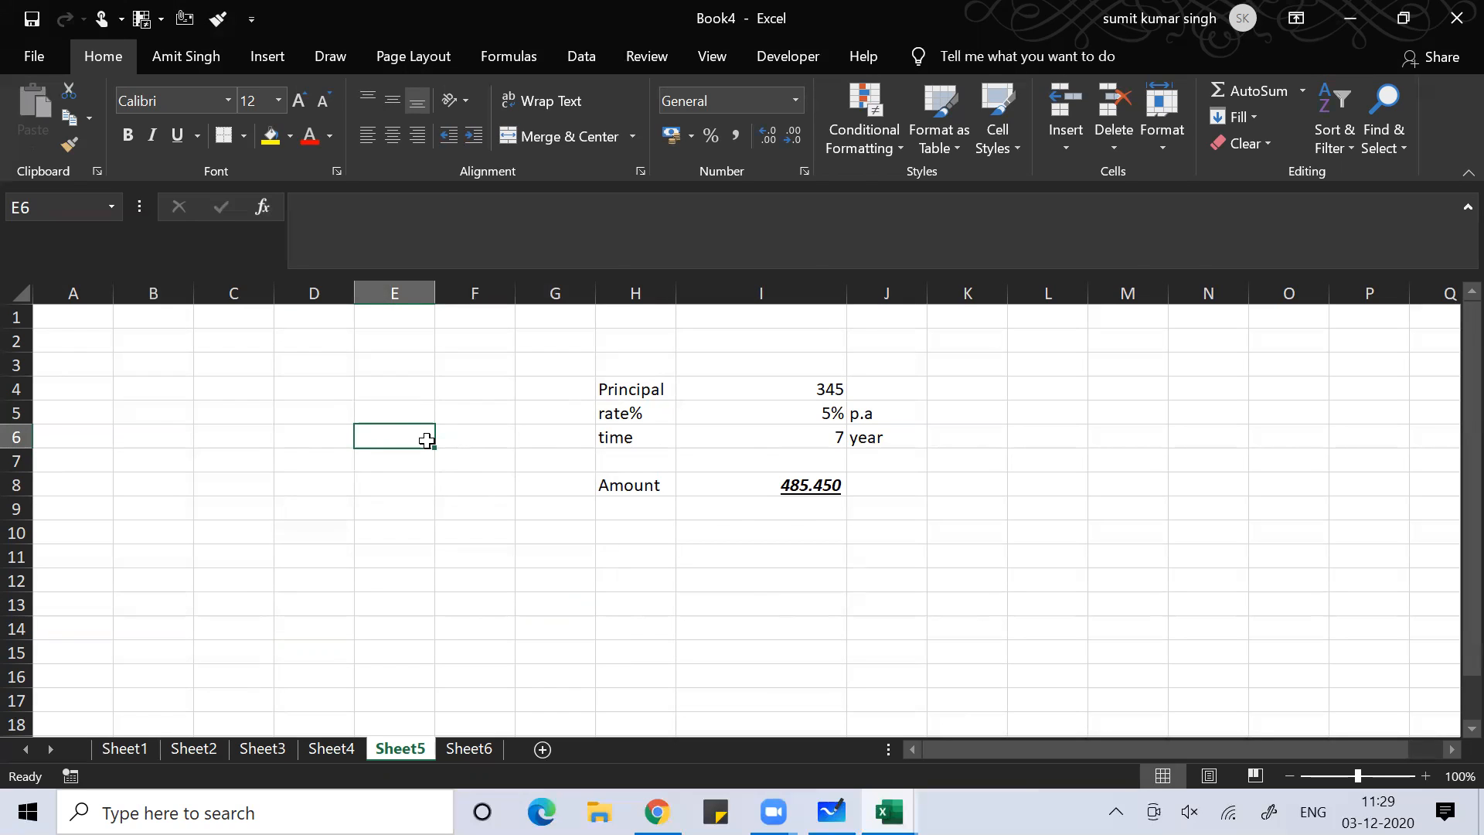
{"action": "key", "text": "alt+Tab"}
{"action": "key", "text": "alt+Tab"}
{"action": "key", "text": "alt+Tab"}
{"action": "key", "text": "alt+Tab"}
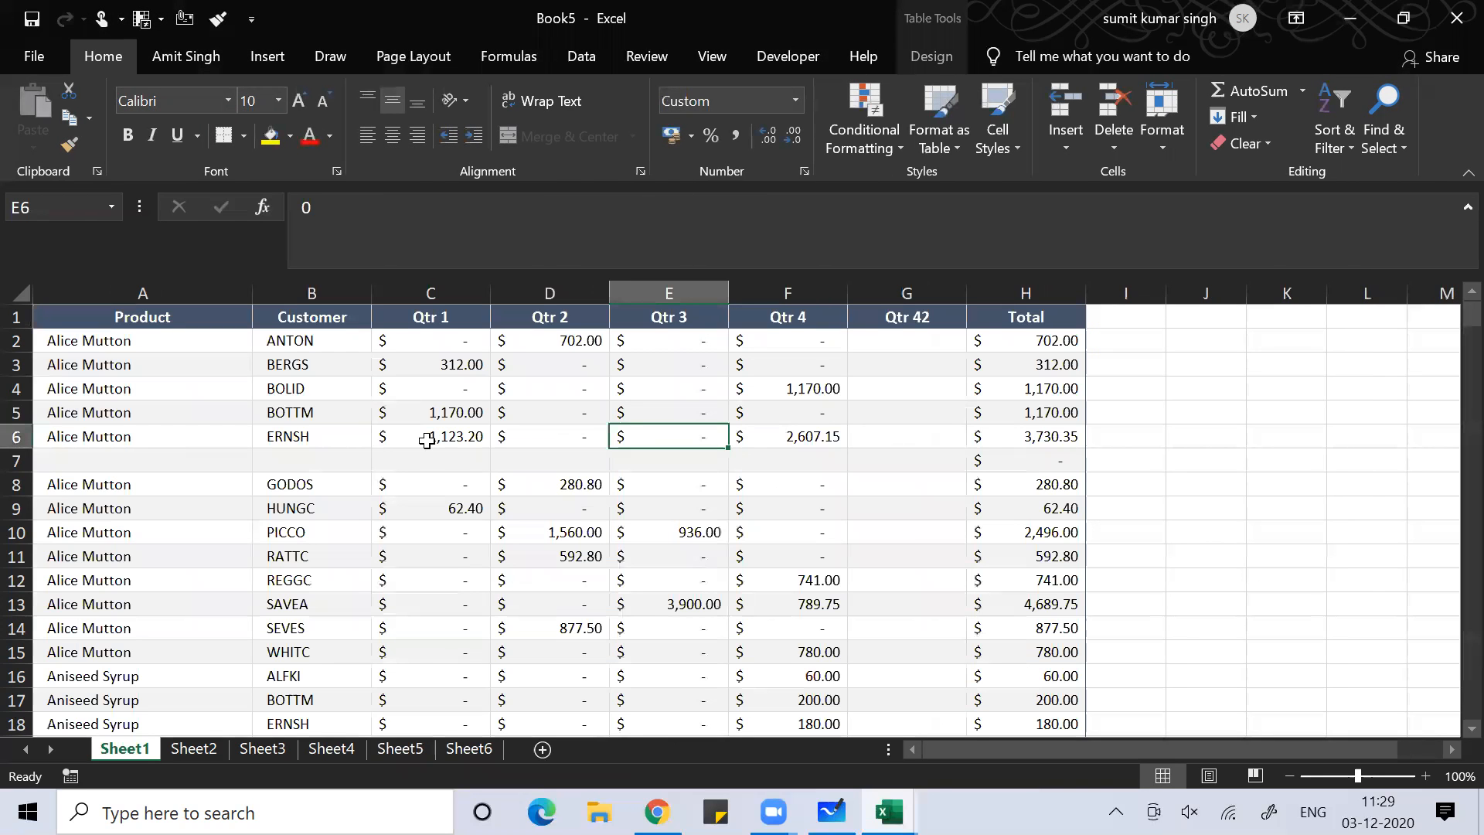
Enter the formula =rand() in cell E4 of Book3's Sheet3
{"action": "key", "text": "alt+Tab"}
{"action": "key", "text": "alt+Tab"}
{"action": "key", "text": "alt+Tab"}
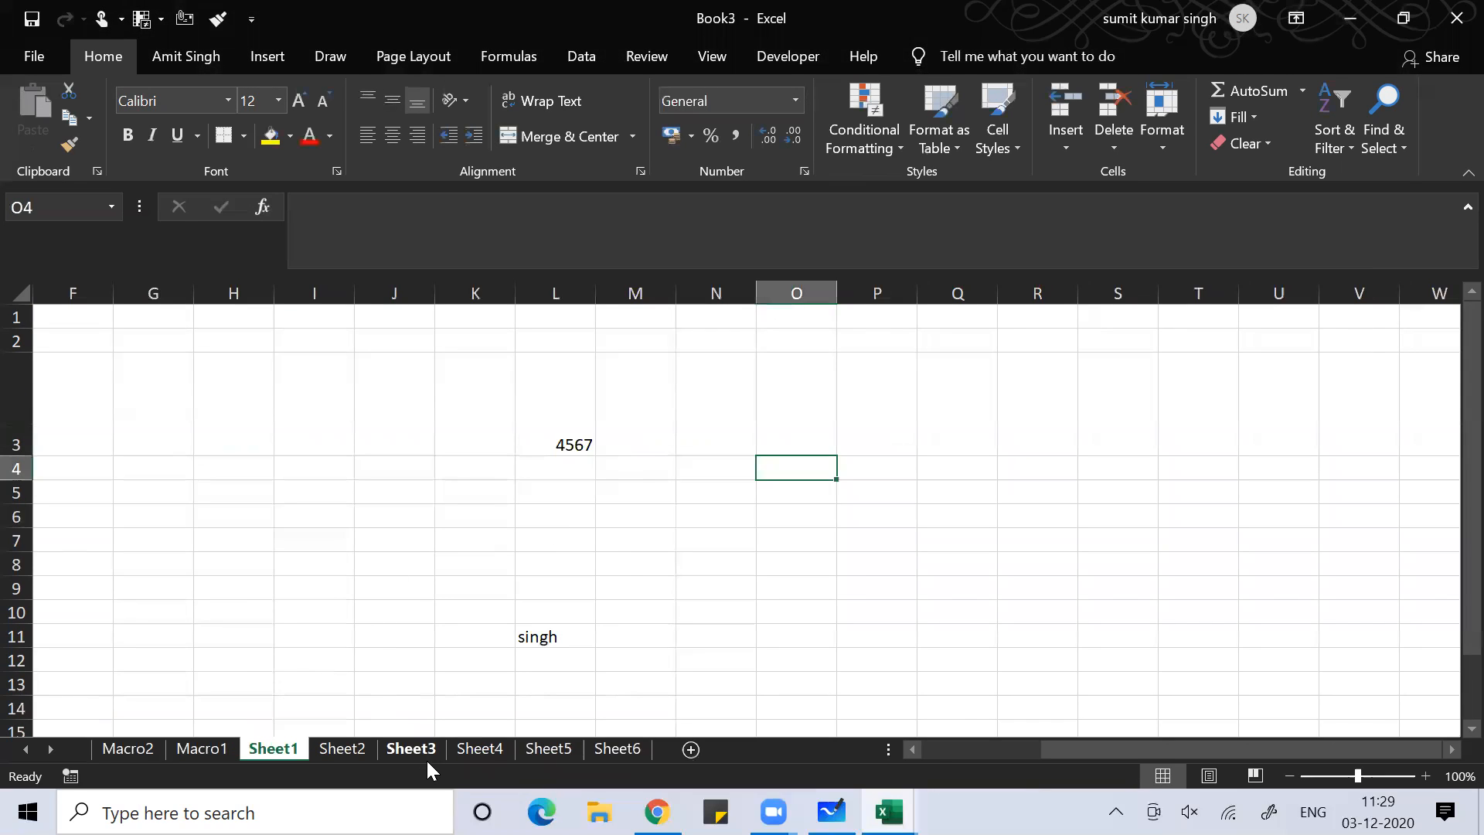
{"action": "left_click", "coordinate": [408, 748]}
{"action": "left_click", "coordinate": [429, 388]}
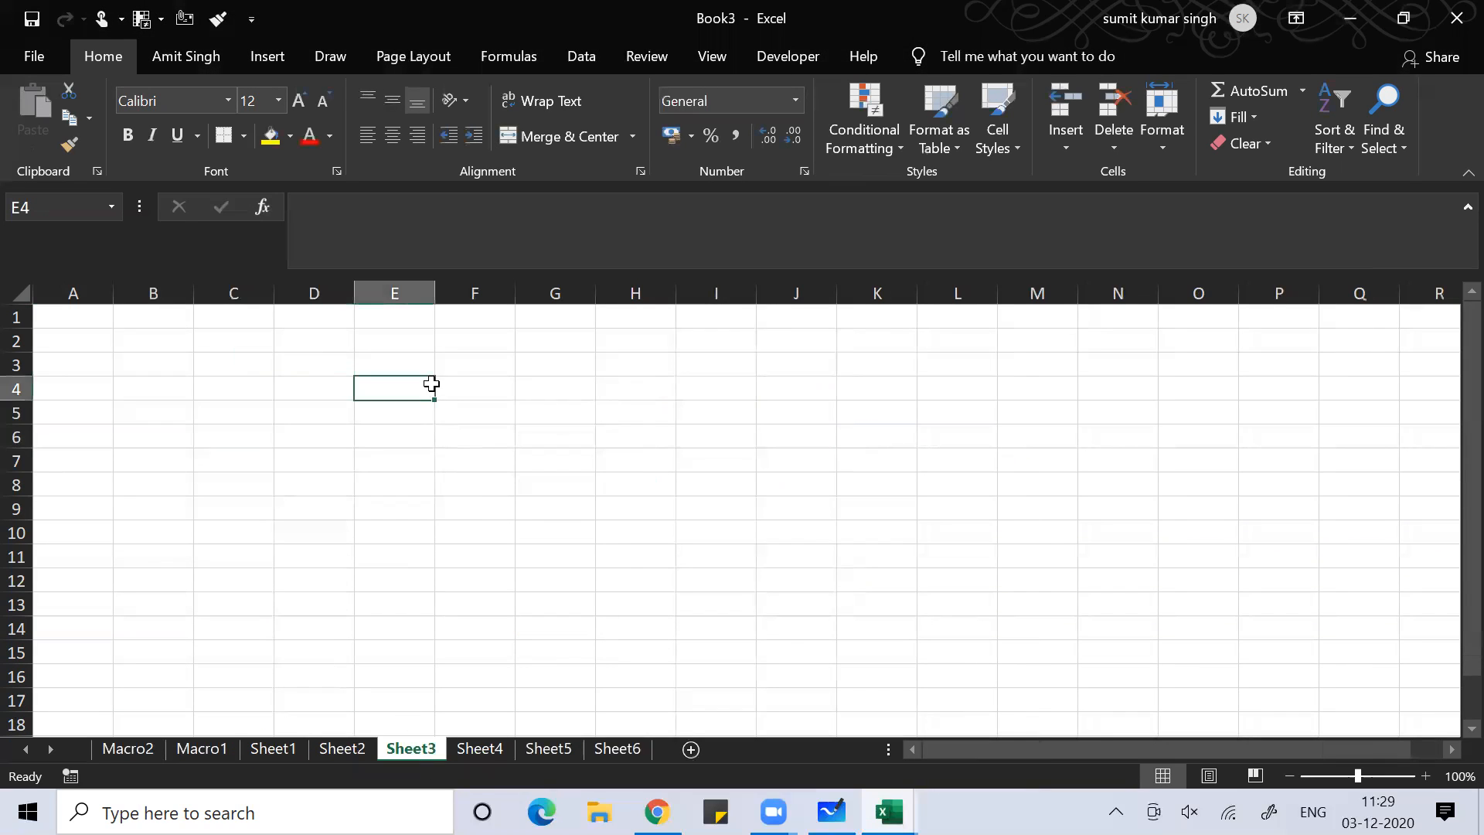
{"action": "type", "text": "=r"}
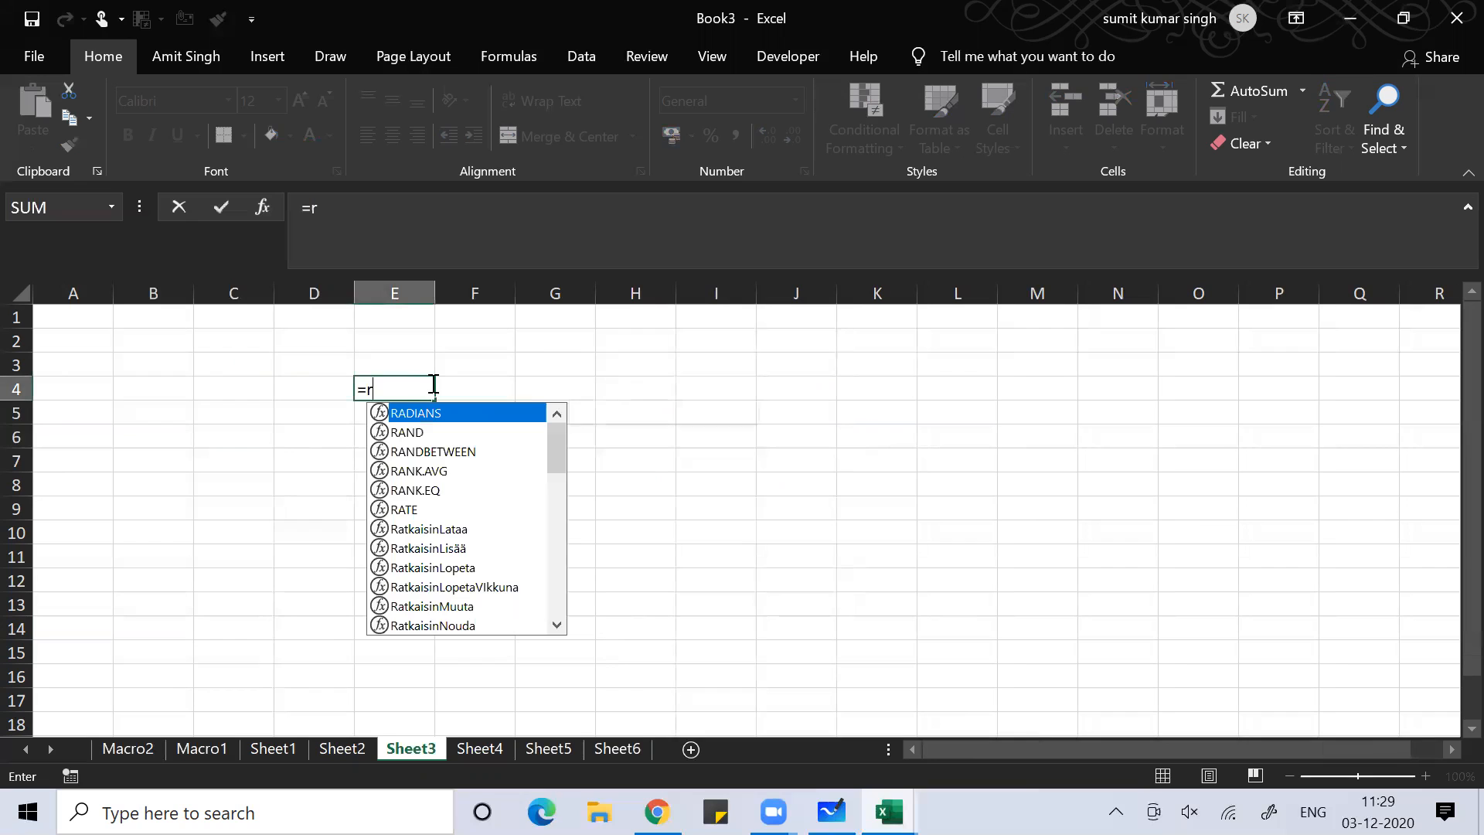
{"action": "type", "text": "and"}
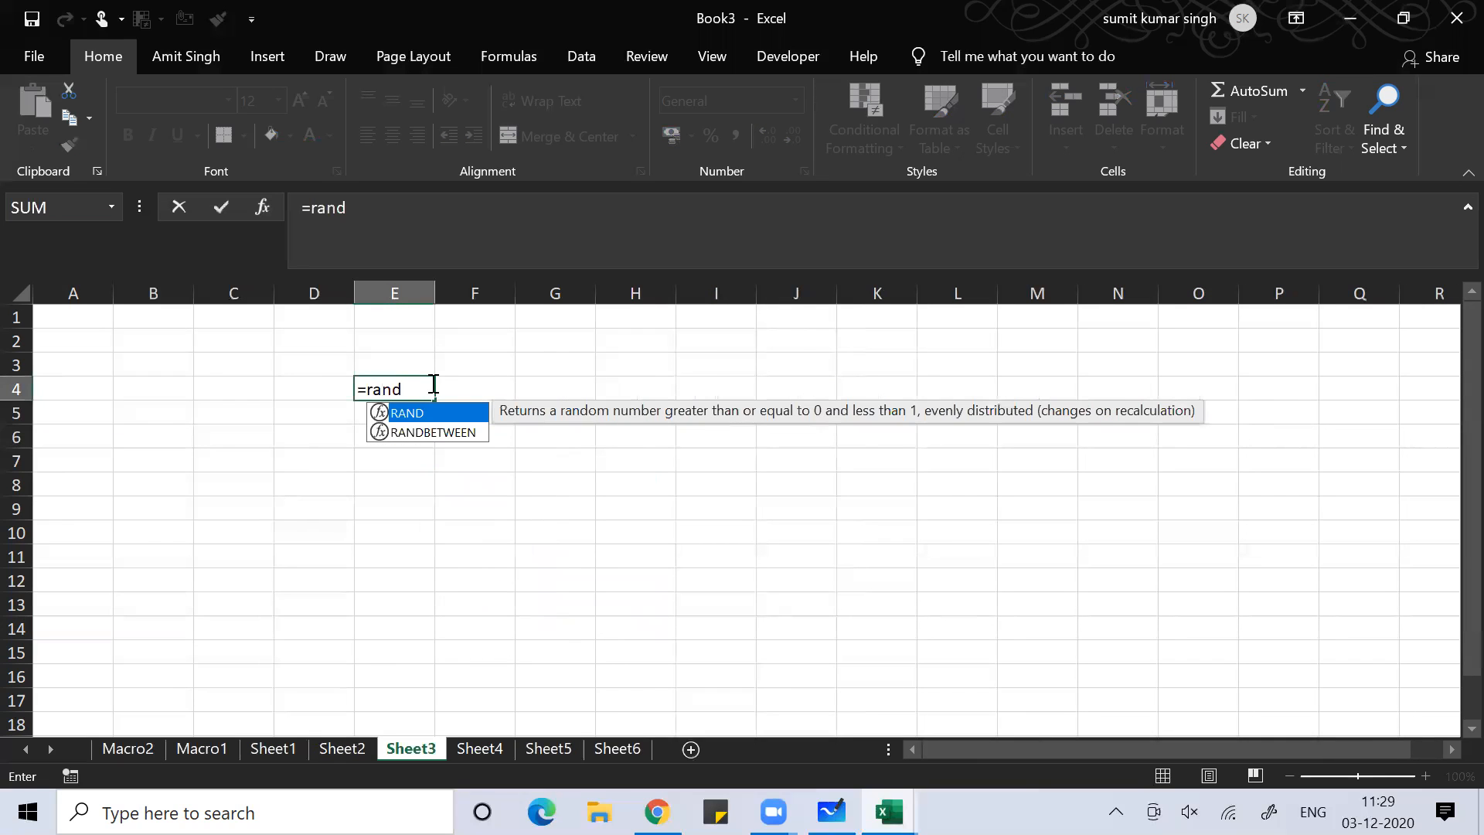
{"action": "type", "text": "()"}
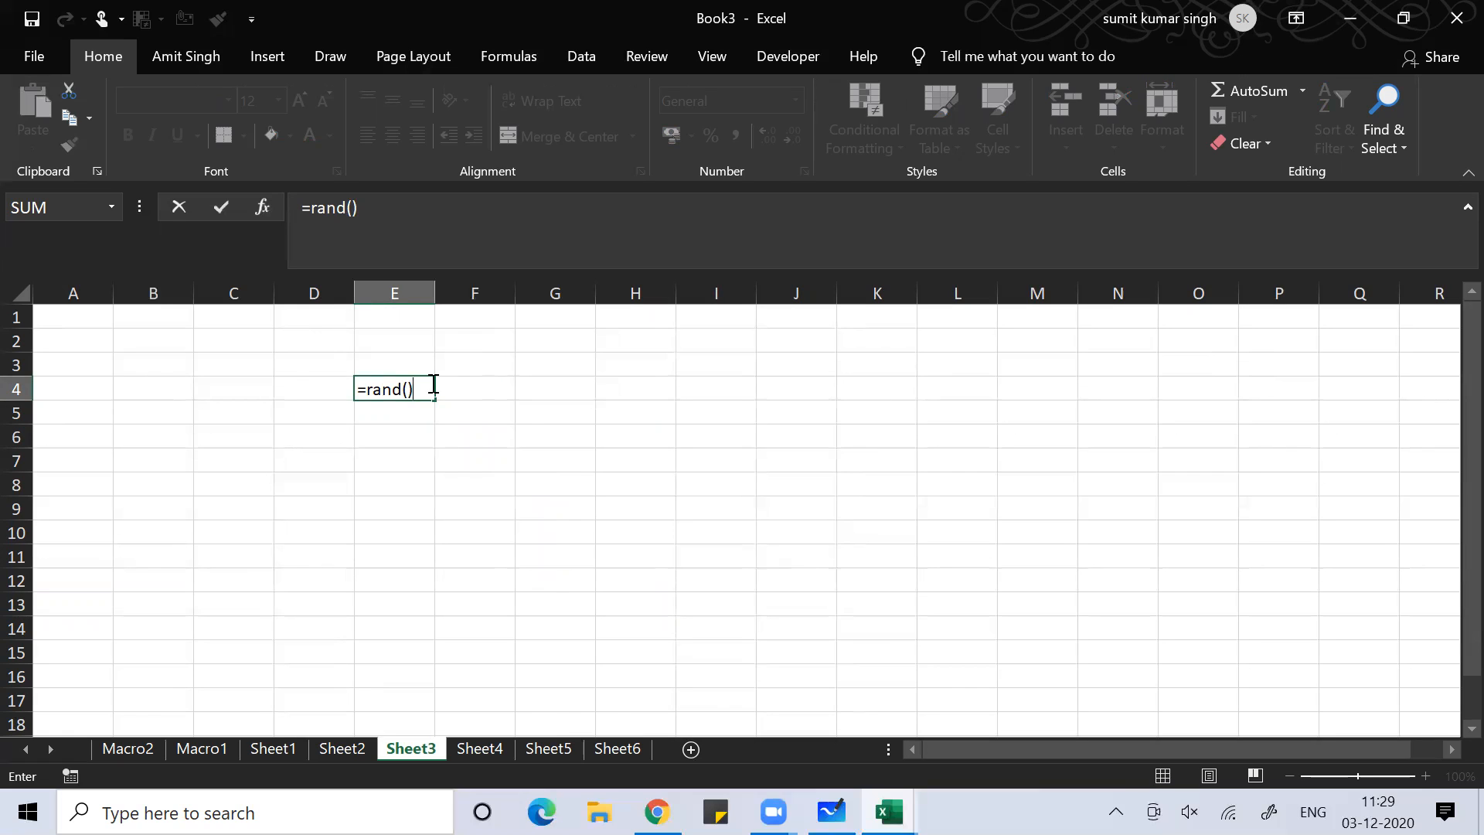
{"action": "key", "text": "Return"}
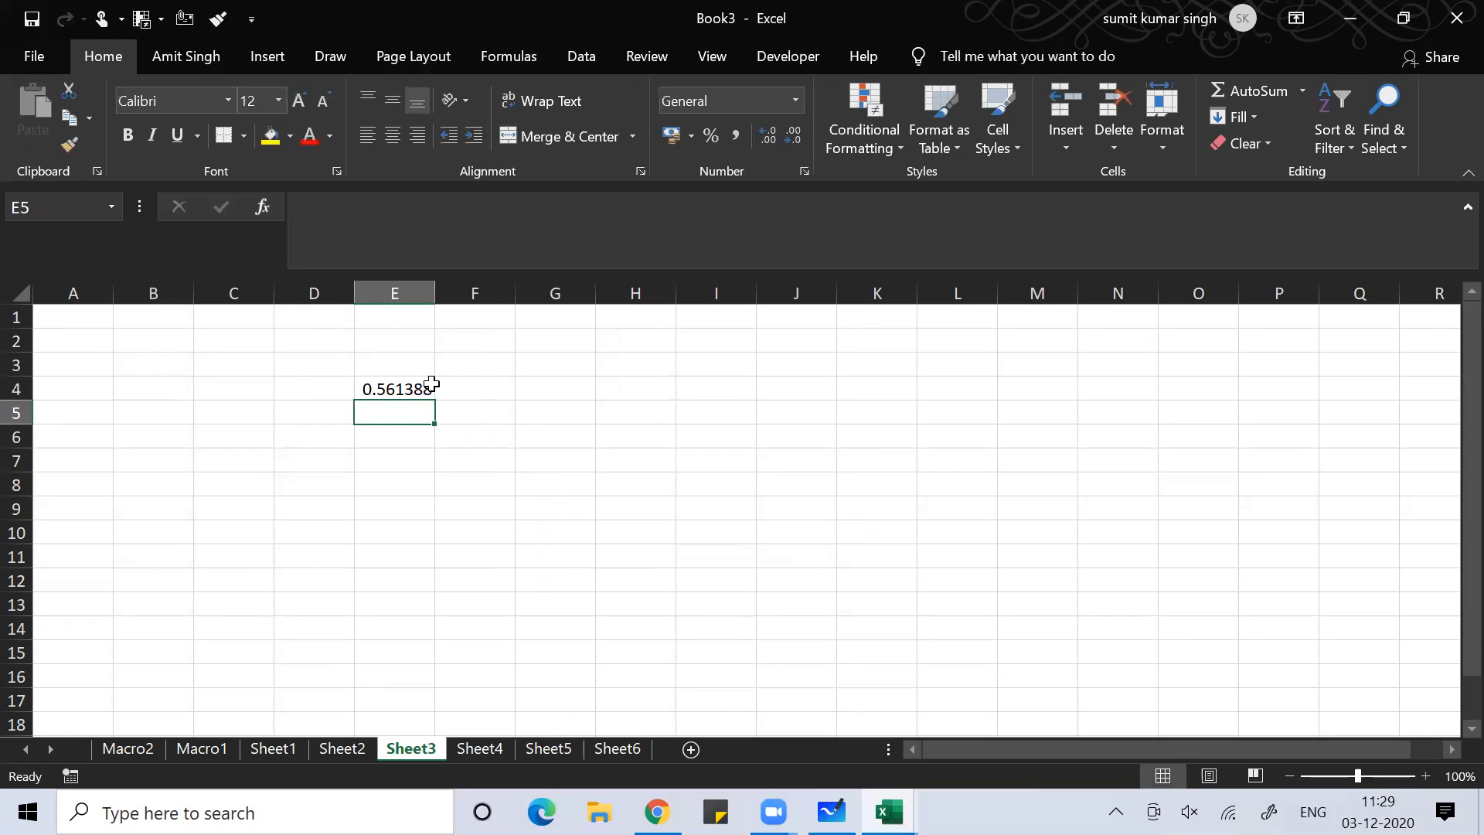
Copy the RAND formula from E4 across the range E4:K14
{"action": "left_click", "coordinate": [416, 382]}
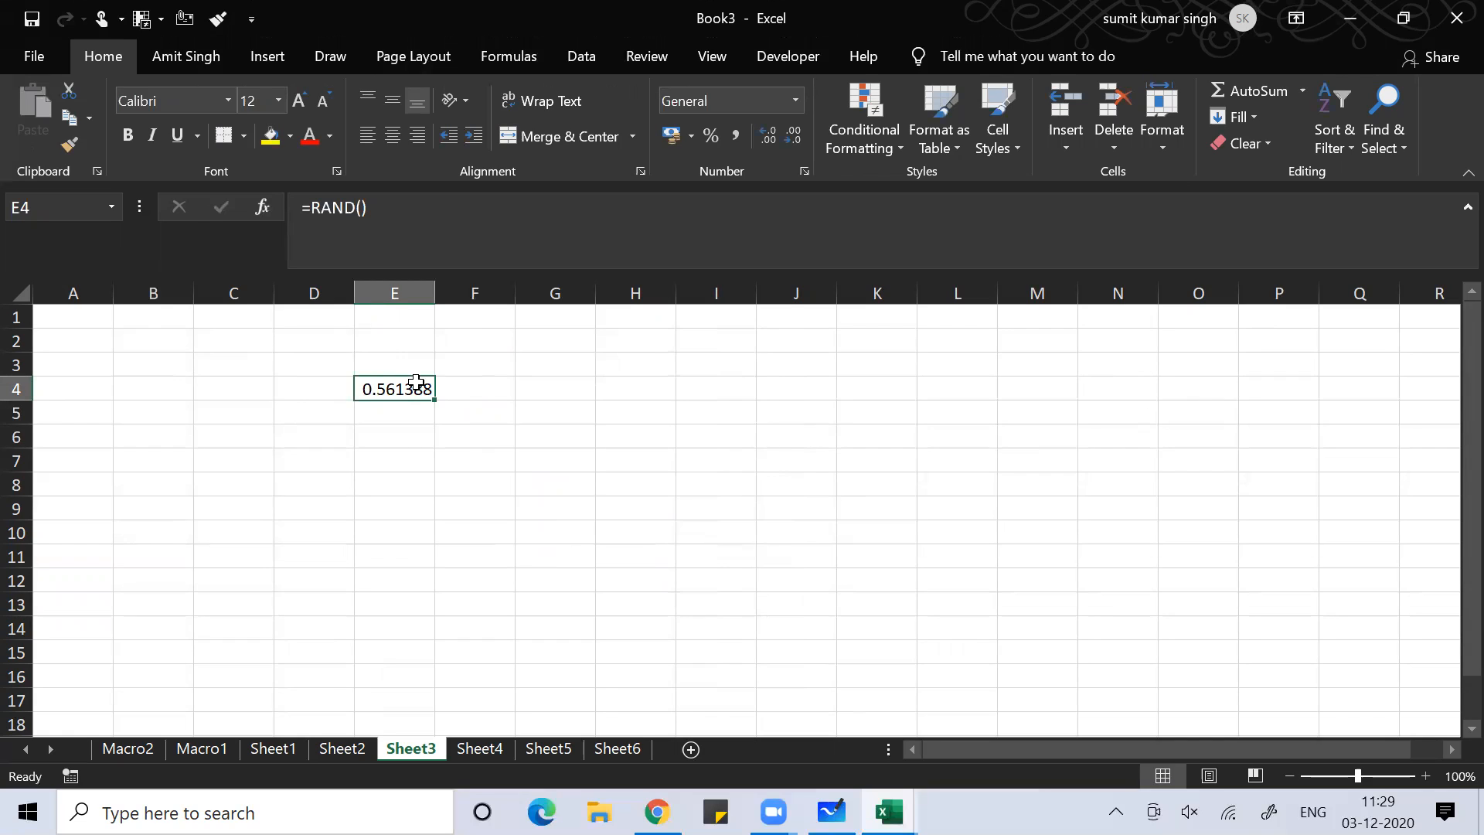
{"action": "key", "text": "ctrl+c"}
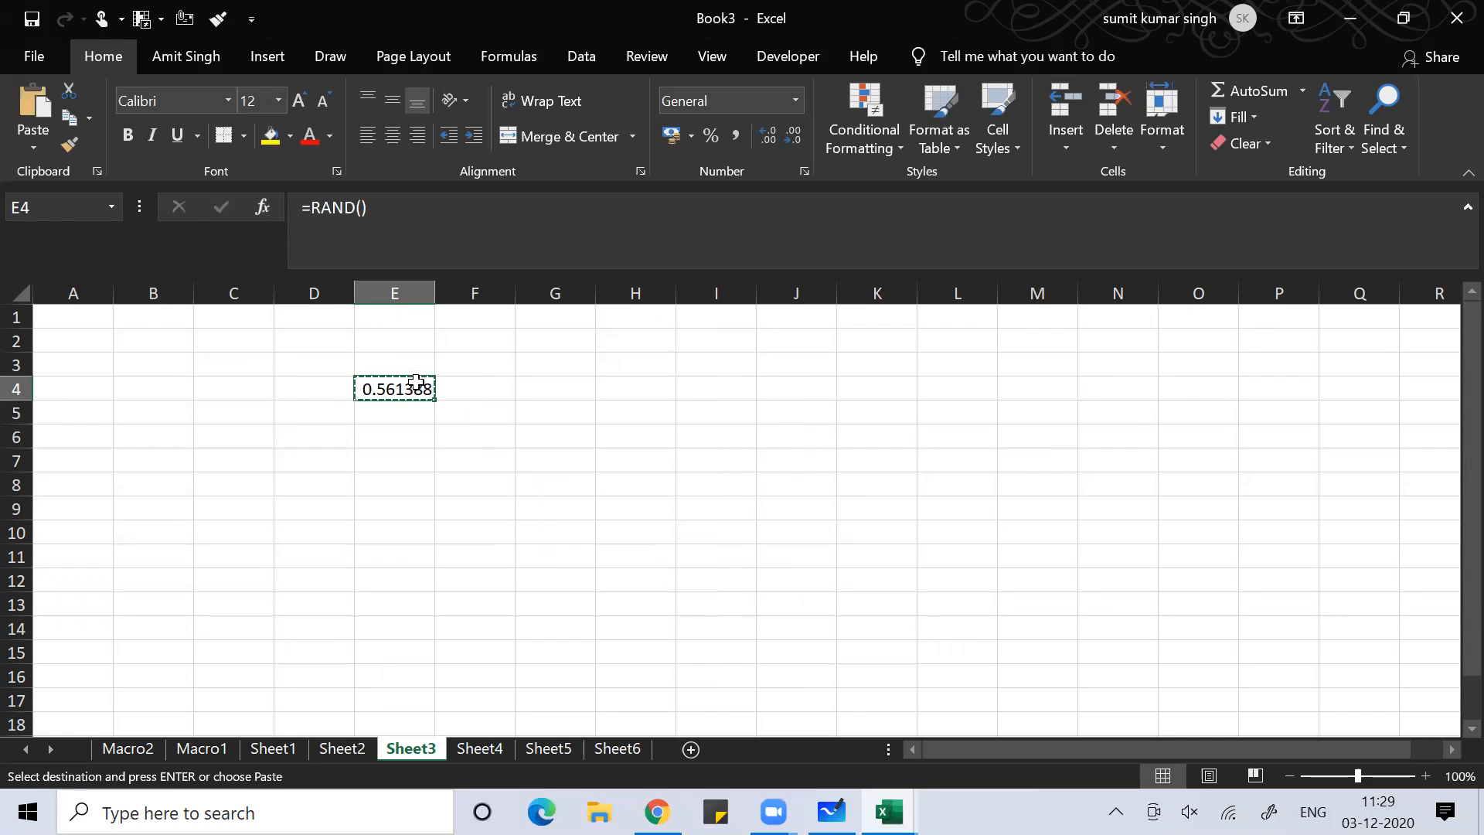
{"action": "key", "text": "shift+Down"}
{"action": "key", "text": "shift+Down"}
{"action": "key", "text": "shift+Down"}
{"action": "key", "text": "shift+Down"}
{"action": "key", "text": "shift+Down"}
{"action": "key", "text": "shift+Down"}
{"action": "key", "text": "shift+Down"}
{"action": "key", "text": "shift+Down"}
{"action": "key", "text": "shift+Down"}
{"action": "key", "text": "shift+Down"}
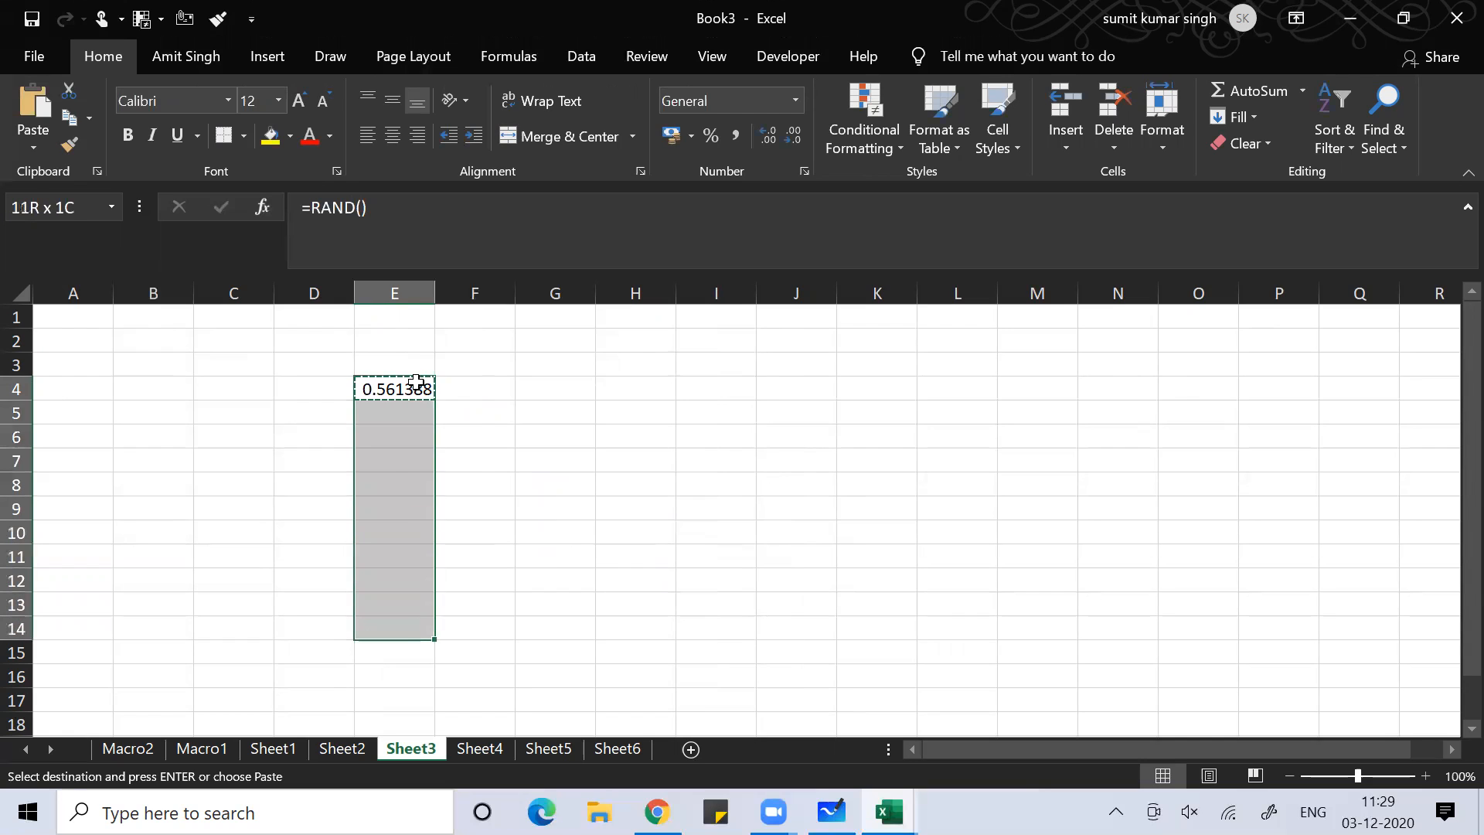
{"action": "key", "text": "shift+Right"}
{"action": "key", "text": "shift+Right"}
{"action": "key", "text": "shift+Right"}
{"action": "key", "text": "shift+Right"}
{"action": "key", "text": "shift+Right"}
{"action": "key", "text": "shift+Right"}
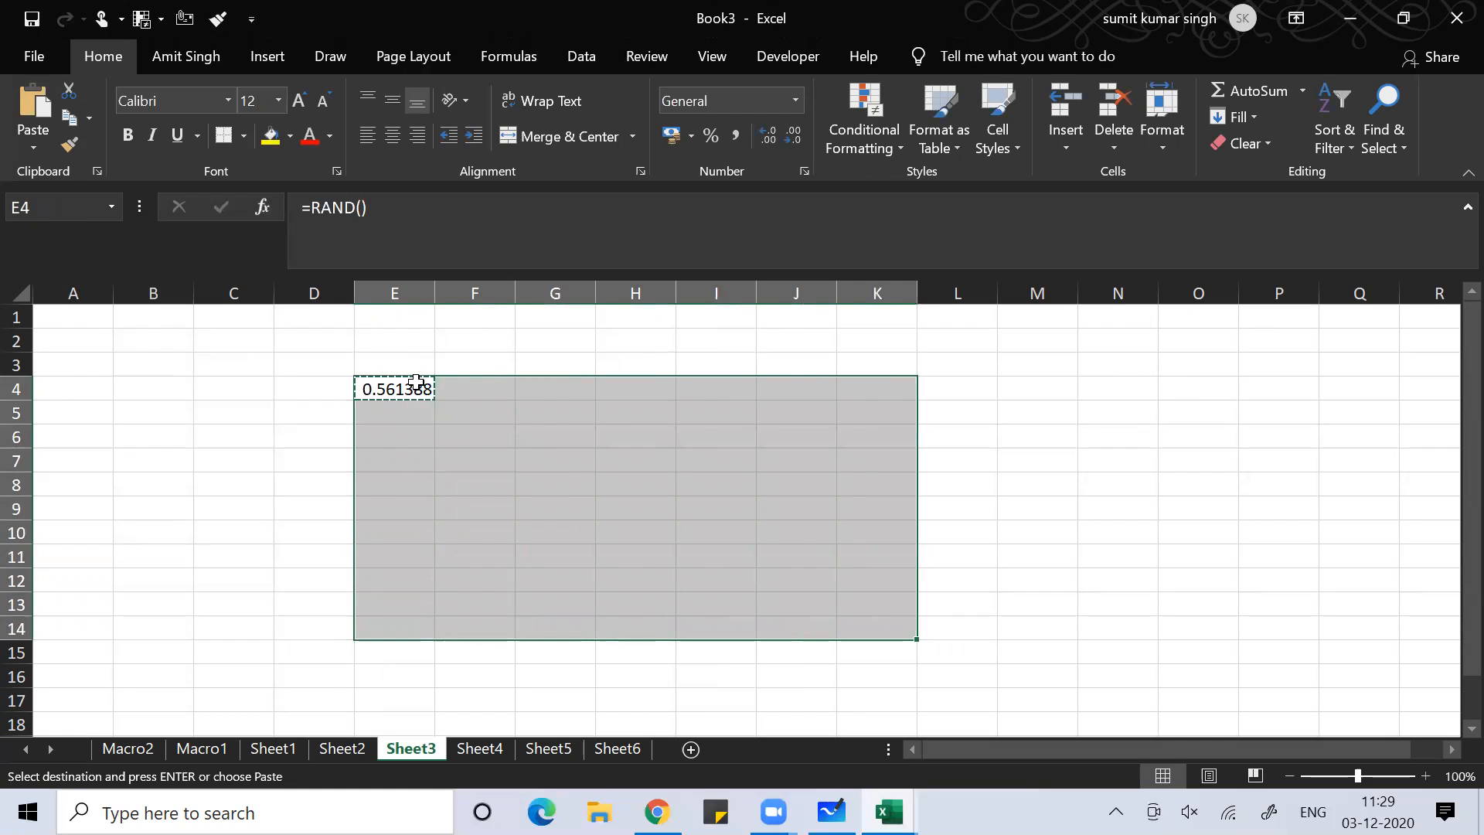
{"action": "key", "text": "ctrl+v"}
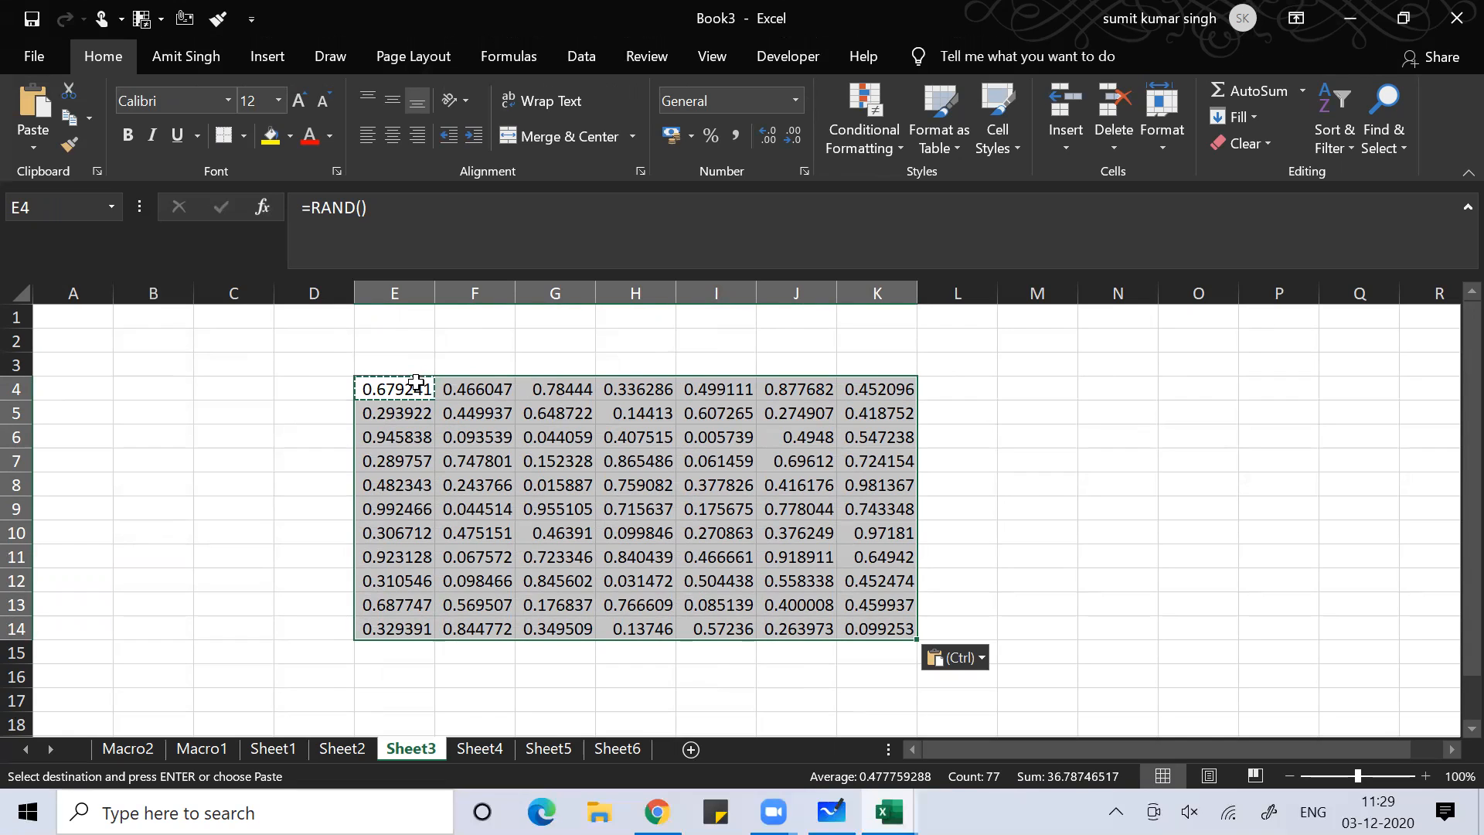
{"action": "key", "text": "Escape"}
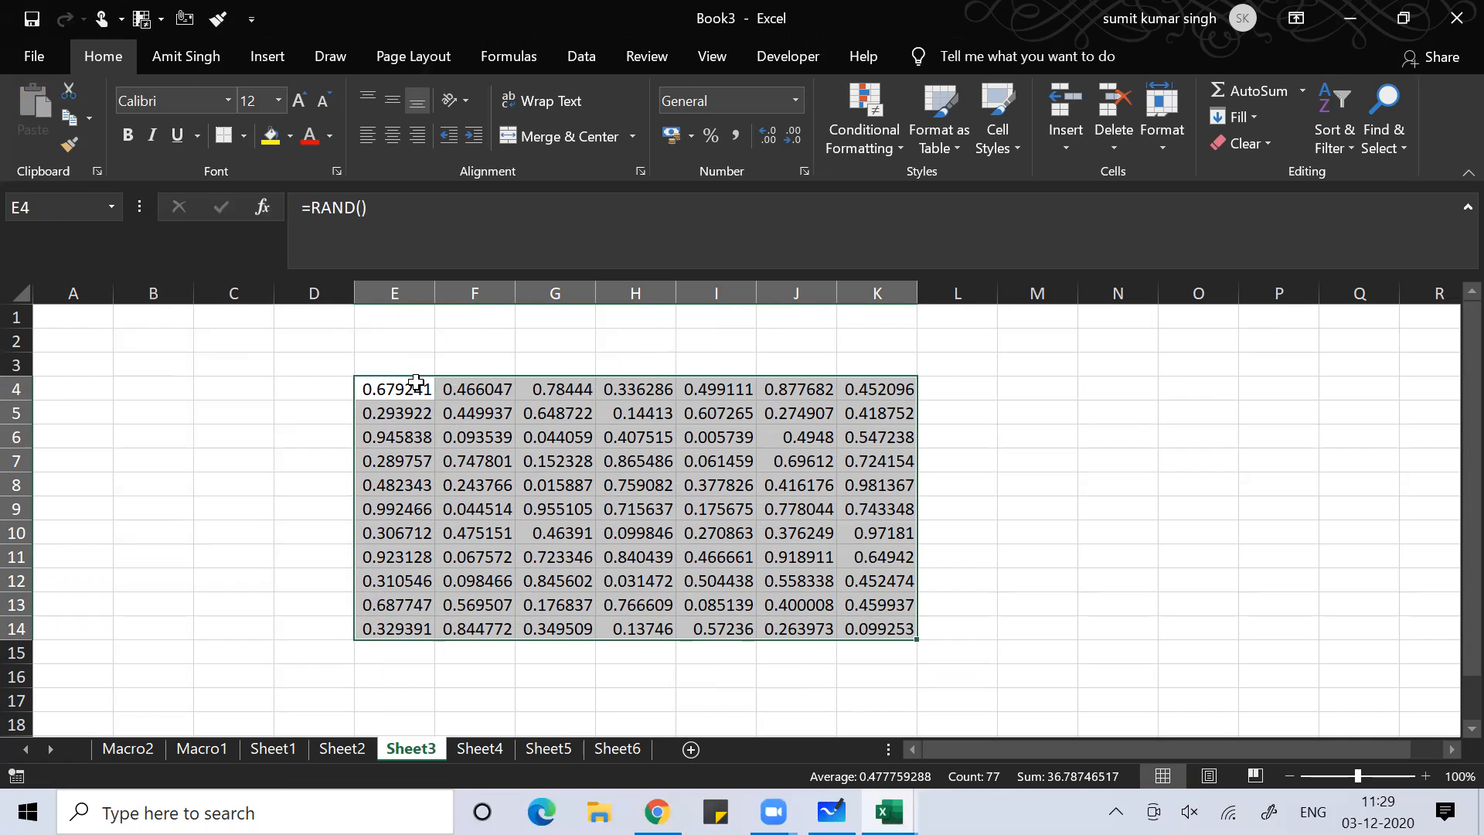
Enter and delete a test value in C5 to watch the random numbers recalculate
{"action": "left_click", "coordinate": [221, 403]}
{"action": "type", "text": "a"}
{"action": "key", "text": "Return"}
{"action": "left_click", "coordinate": [220, 403]}
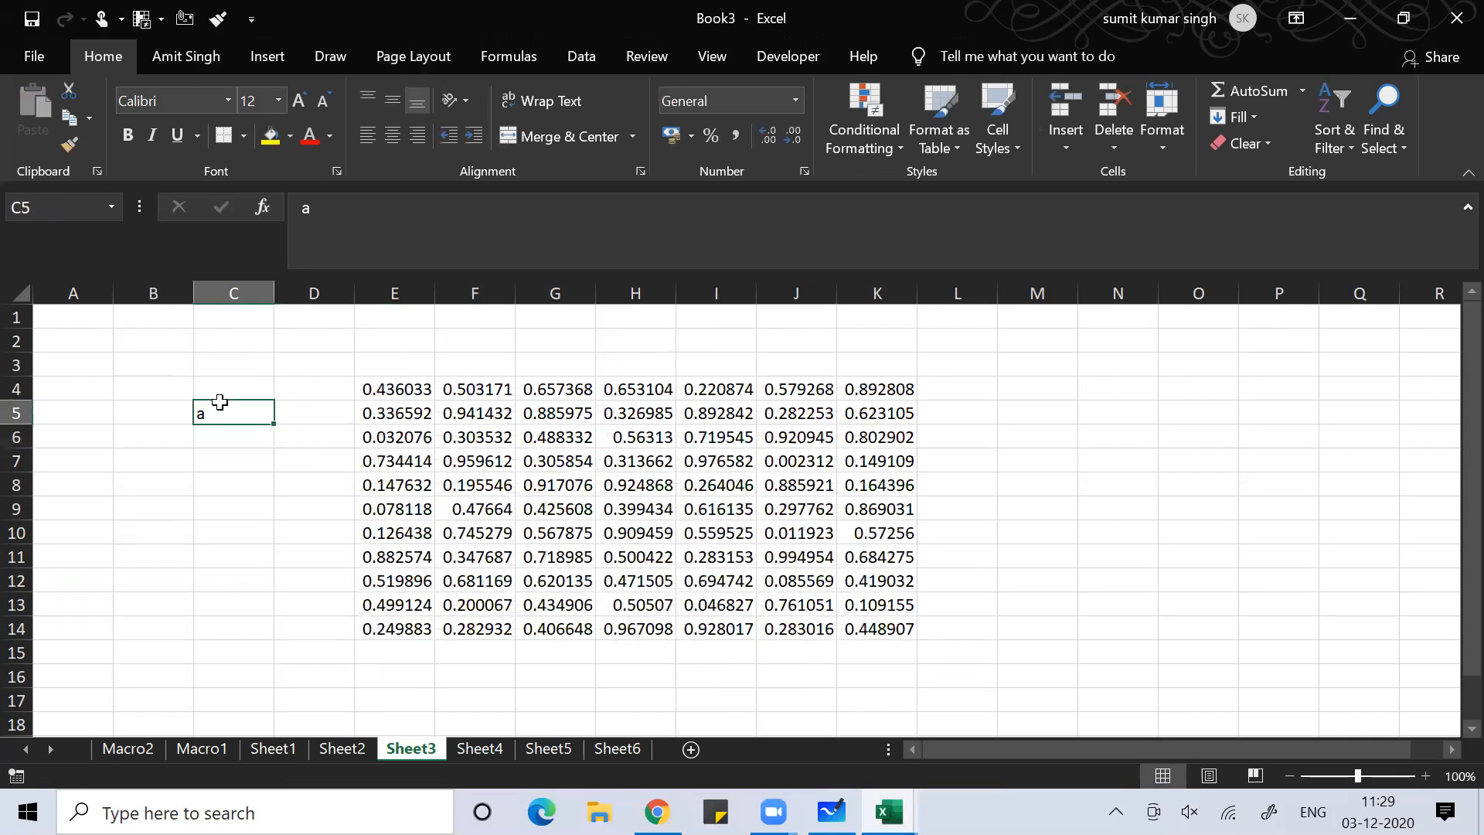
{"action": "key", "text": "Delete"}
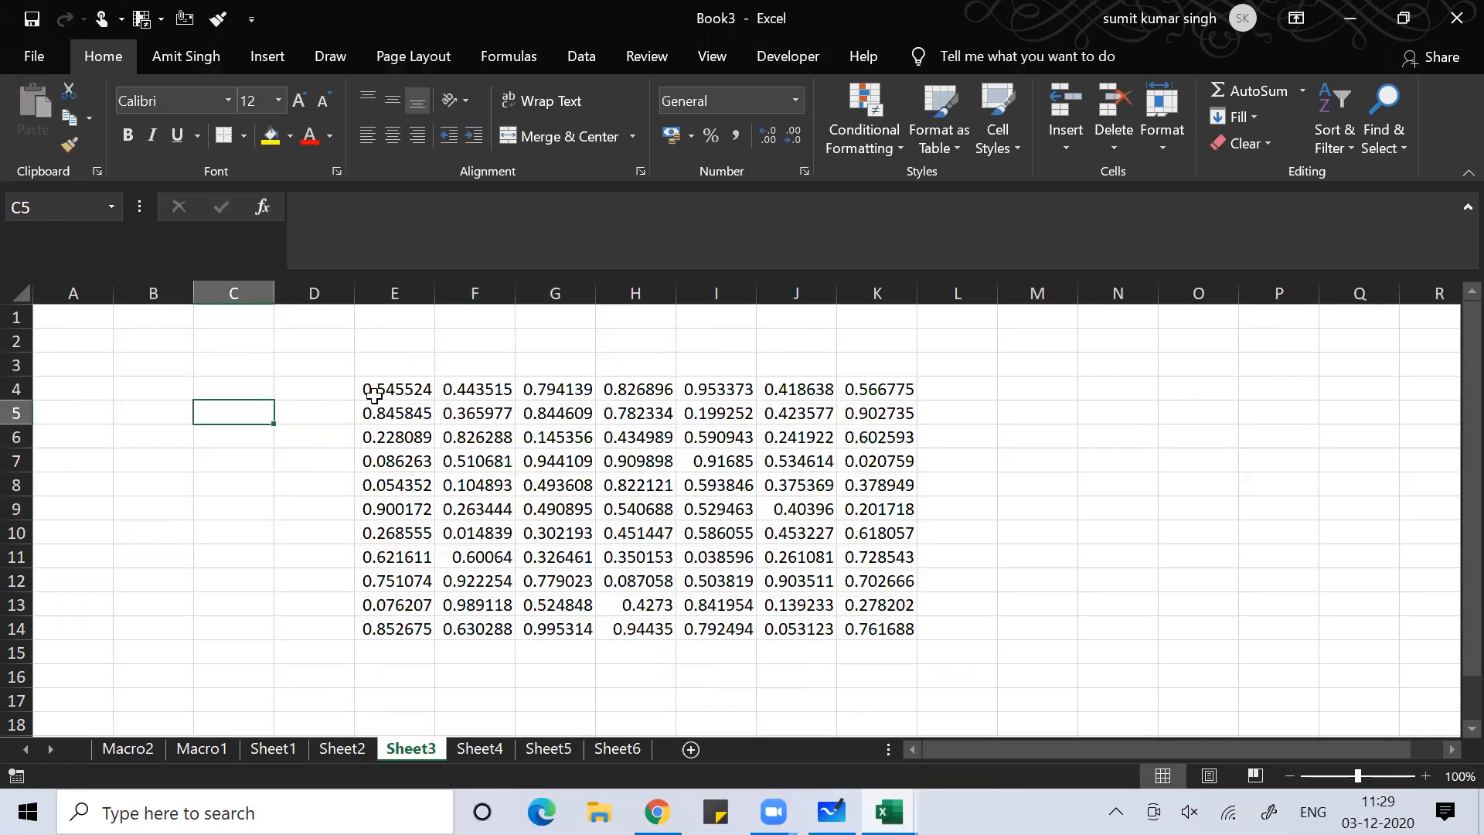
{"action": "left_click", "coordinate": [386, 388]}
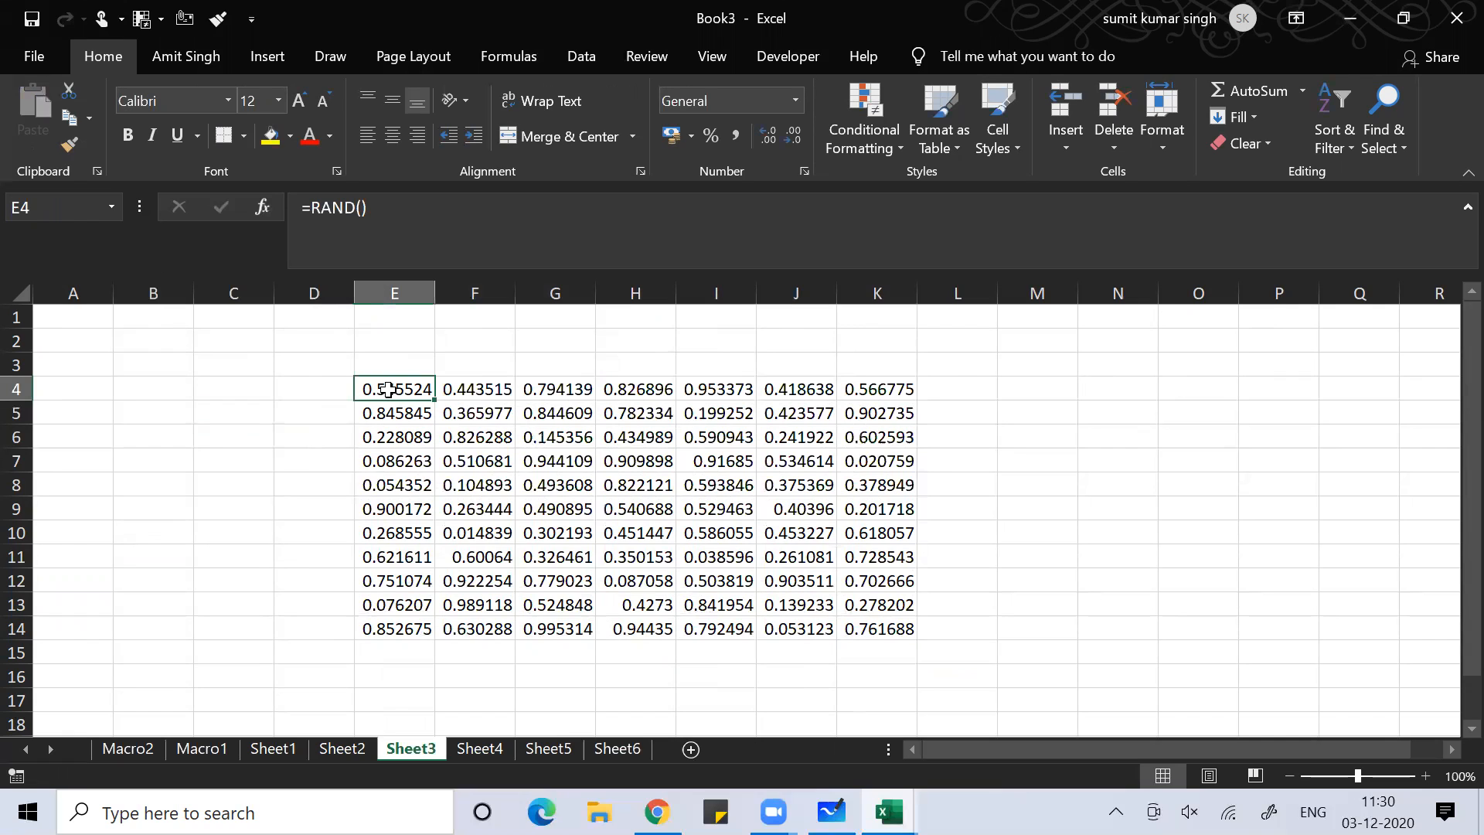
Copy E4:K14 and paste it back as values only with Alt+E+S+V
{"action": "key", "text": "ctrl+a"}
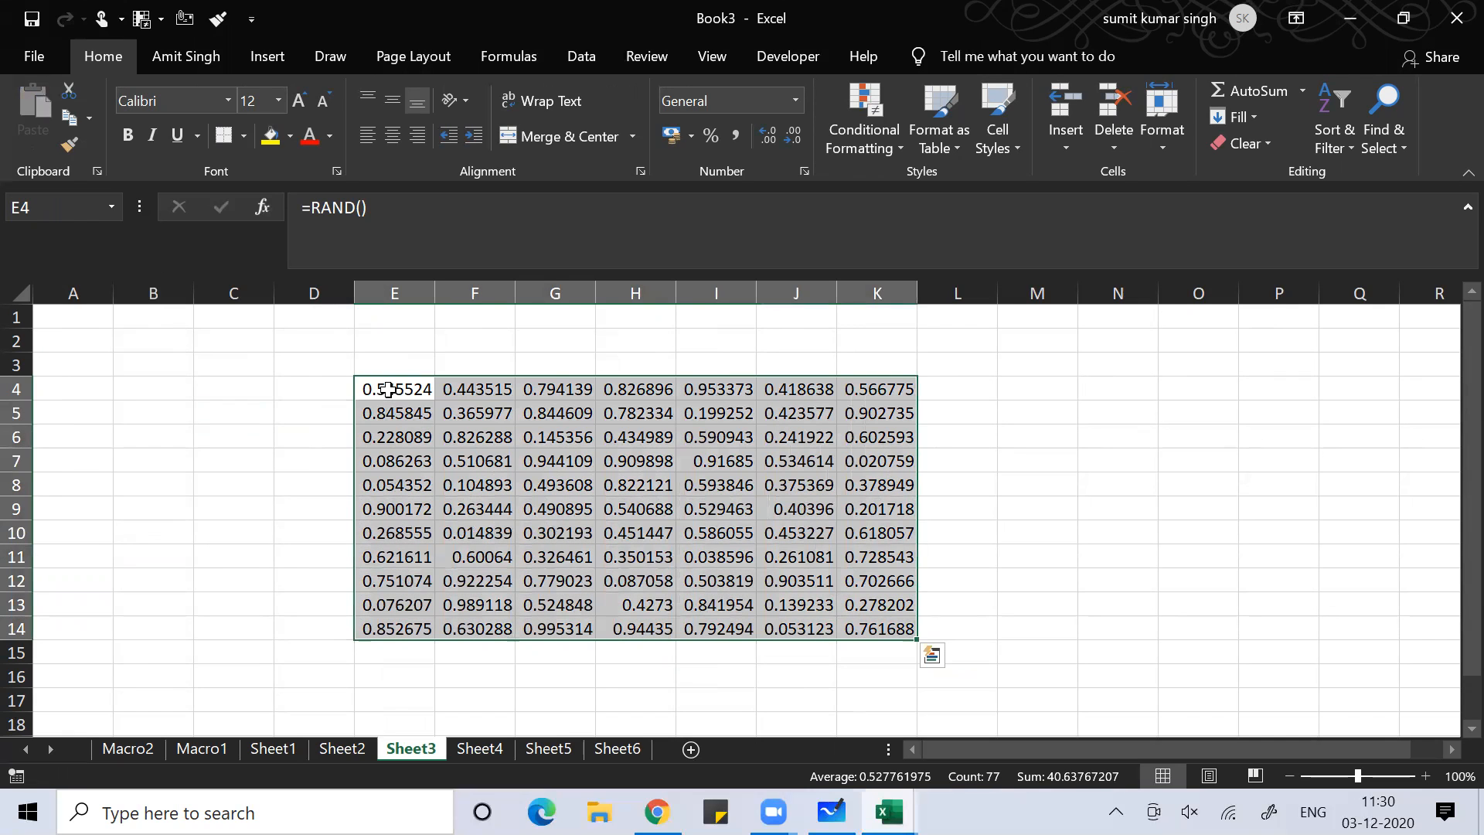
{"action": "key", "text": "ctrl+c"}
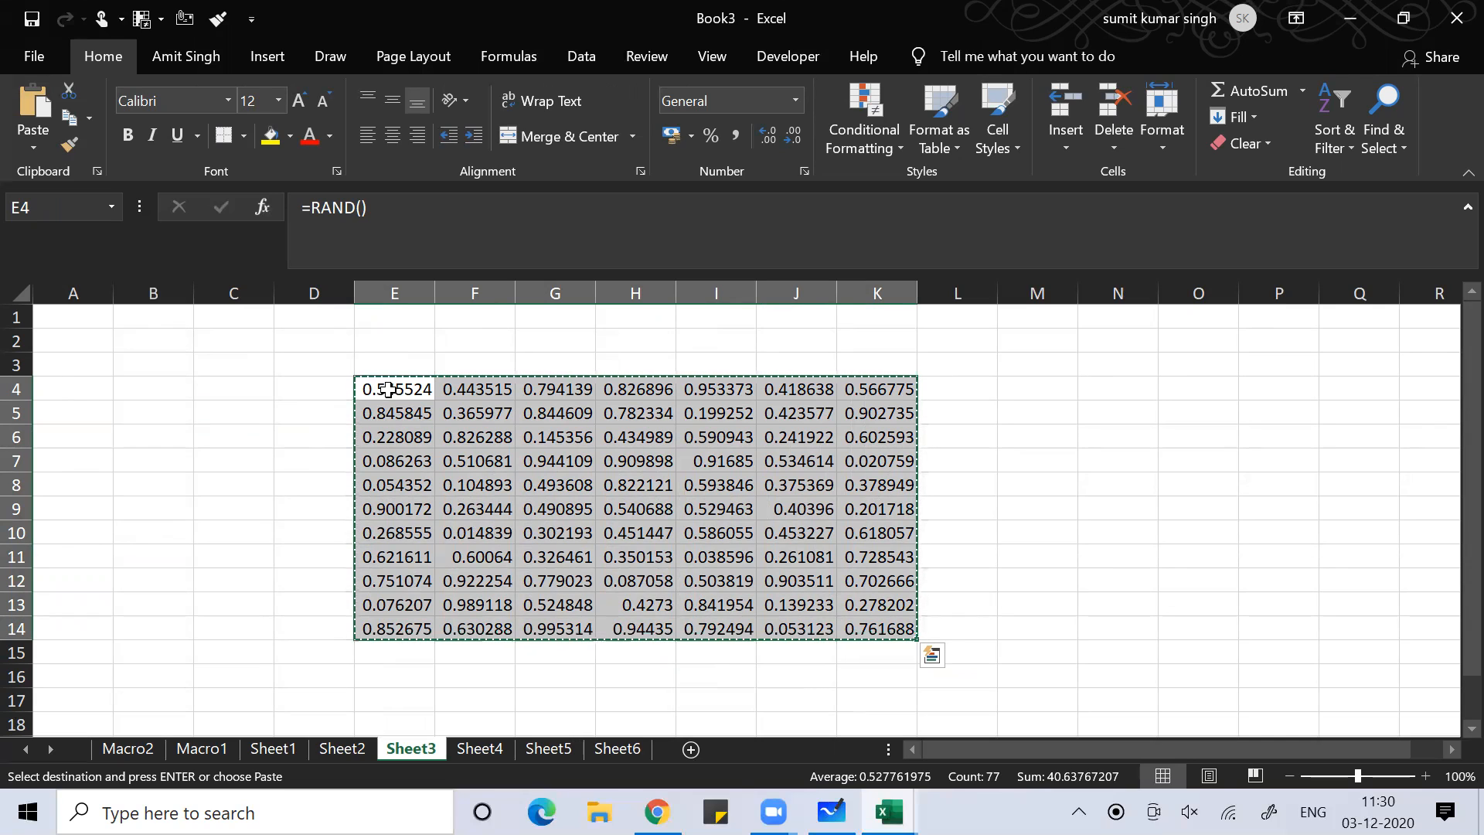
{"action": "key", "text": "alt"}
{"action": "key", "text": "e"}
{"action": "key", "text": "s"}
{"action": "key", "text": "v"}
{"action": "key", "text": "Return"}
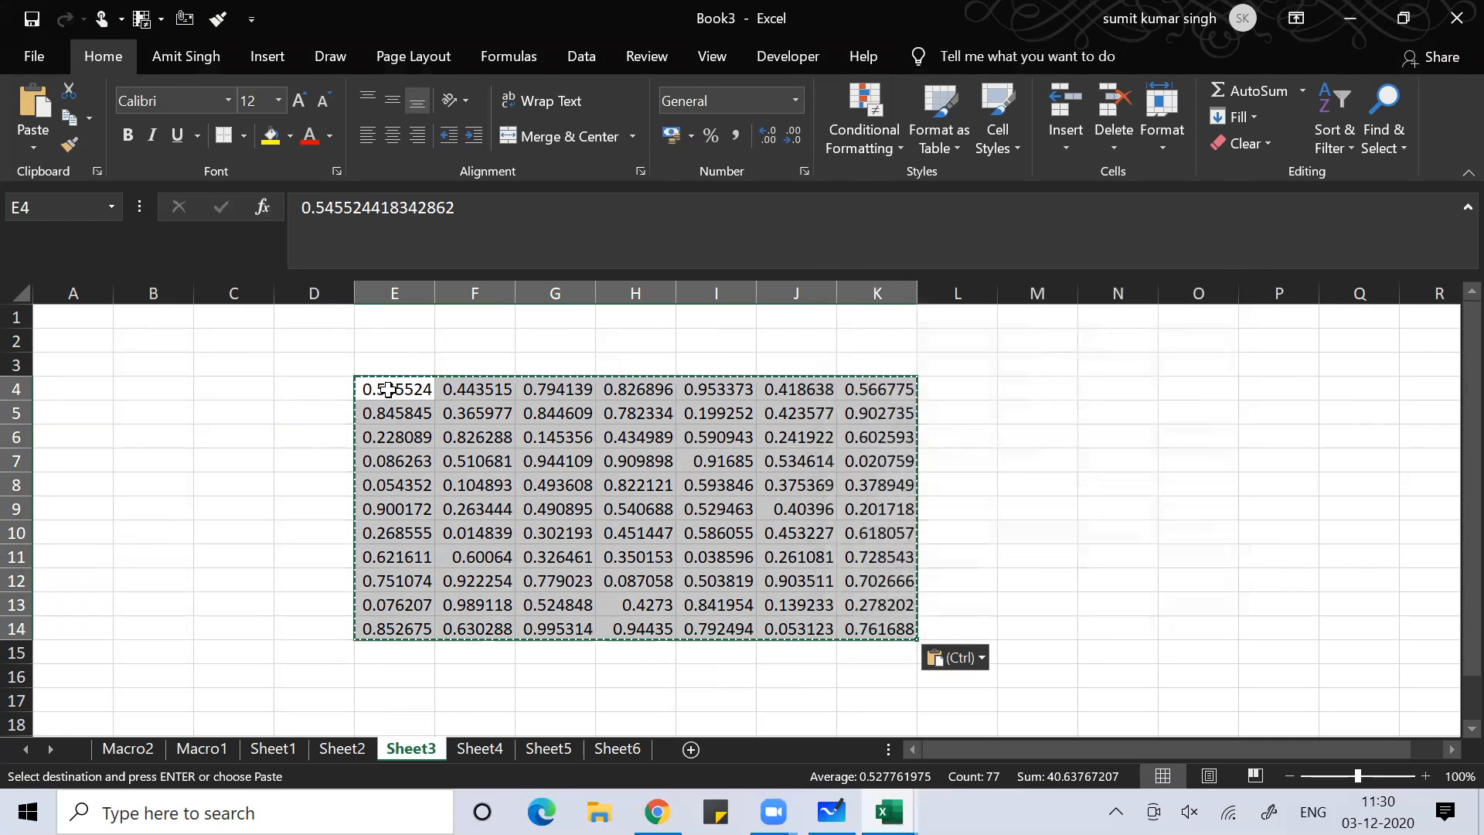
Step through the cells around E6 to confirm they now hold fixed numbers
{"action": "left_click", "coordinate": [386, 428]}
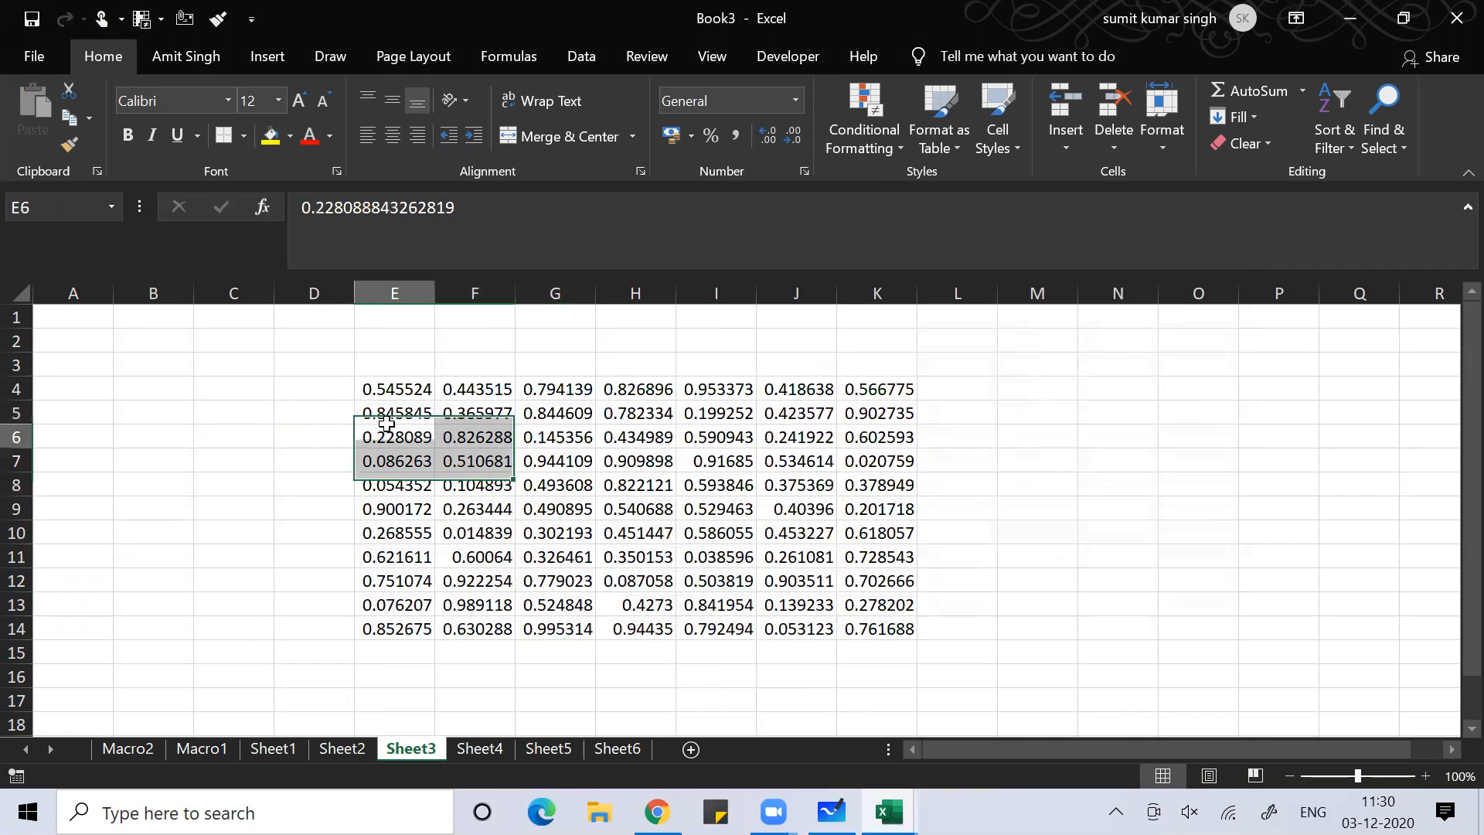
{"action": "key", "text": "Right"}
{"action": "key", "text": "Right"}
{"action": "key", "text": "Right"}
{"action": "key", "text": "Right"}
{"action": "key", "text": "Down"}
{"action": "key", "text": "Down"}
{"action": "key", "text": "Down"}
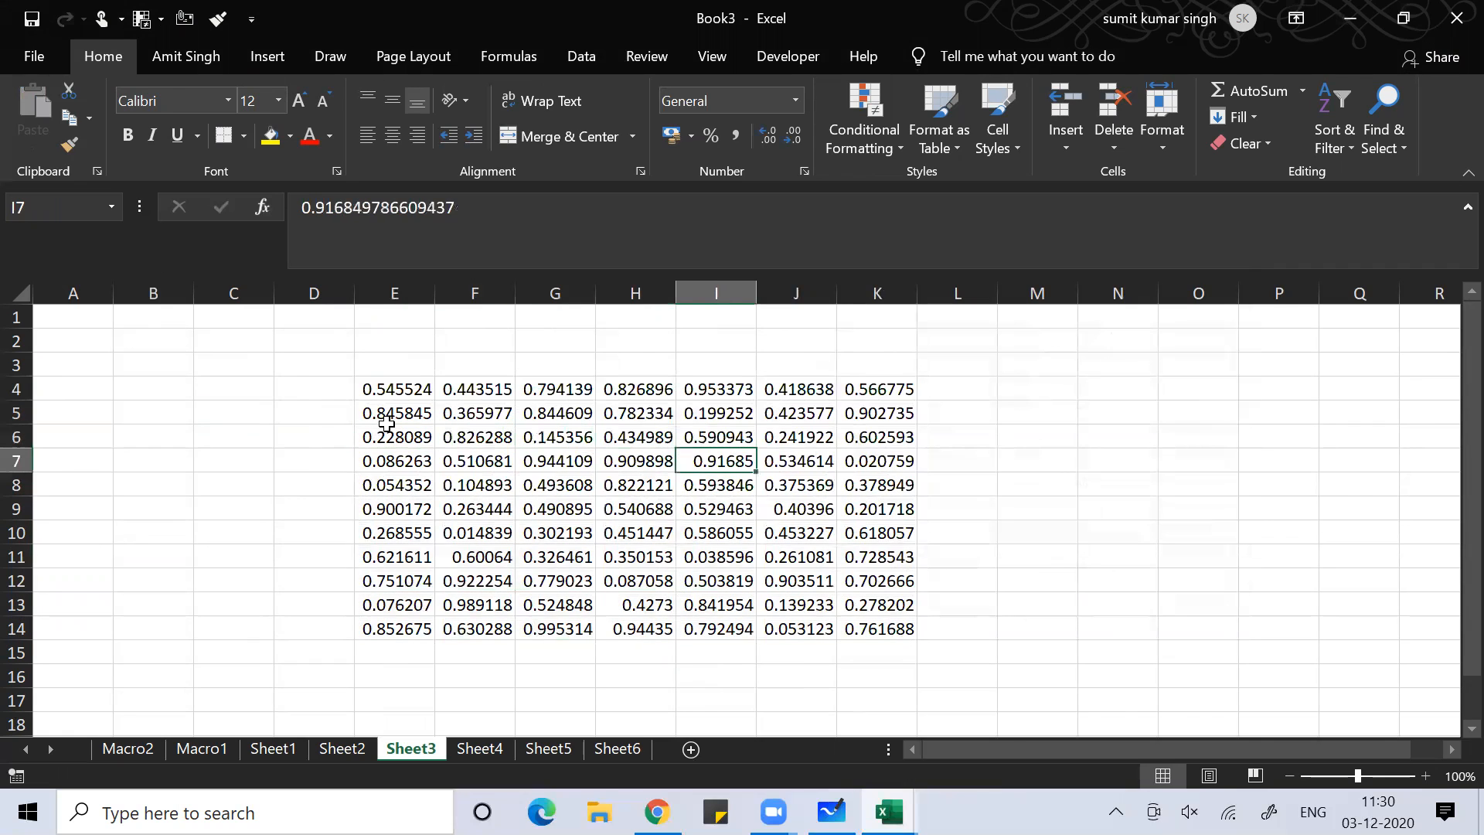
{"action": "key", "text": "Left"}
{"action": "key", "text": "Down"}
{"action": "key", "text": "Left"}
{"action": "key", "text": "Left"}
{"action": "key", "text": "Left"}
{"action": "key", "text": "Left"}
{"action": "key", "text": "Right"}
{"action": "key", "text": "Right"}
{"action": "key", "text": "Right"}
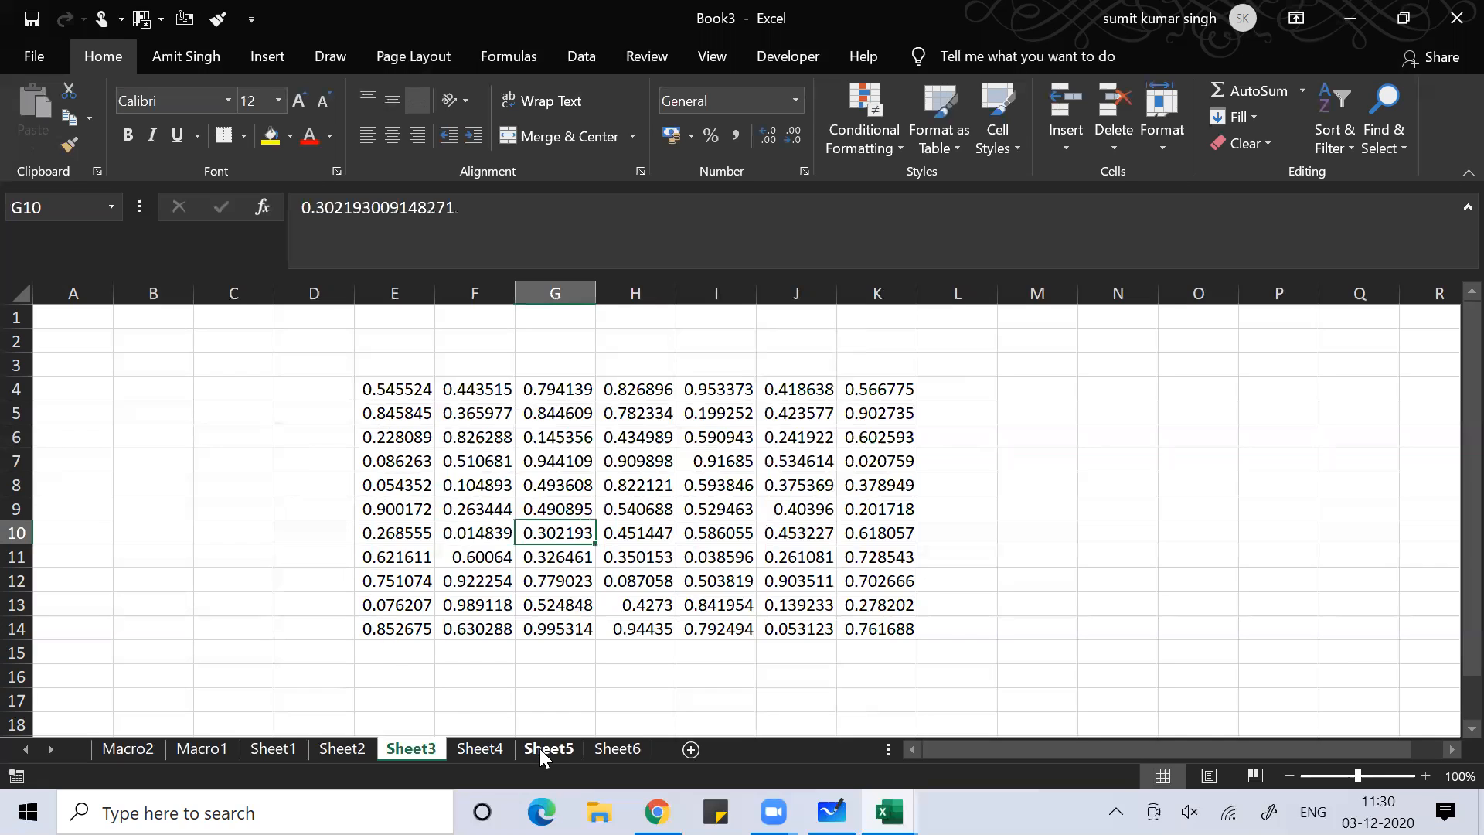
Browse Sheet5, Sheet4 and Sheet6, then return to Sheet3
{"action": "left_click", "coordinate": [539, 748]}
{"action": "left_click", "coordinate": [479, 748]}
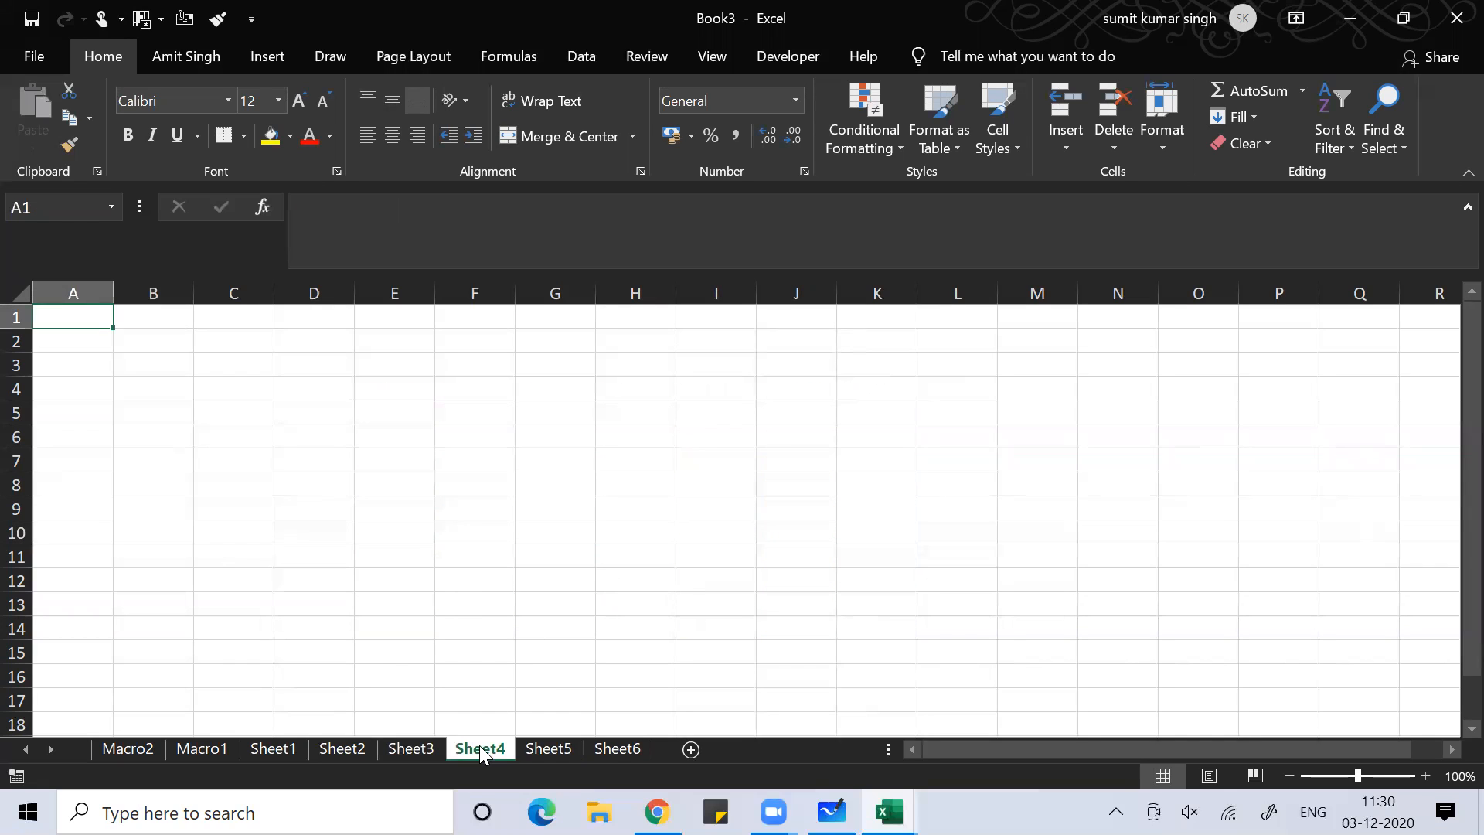
{"action": "left_click", "coordinate": [611, 747]}
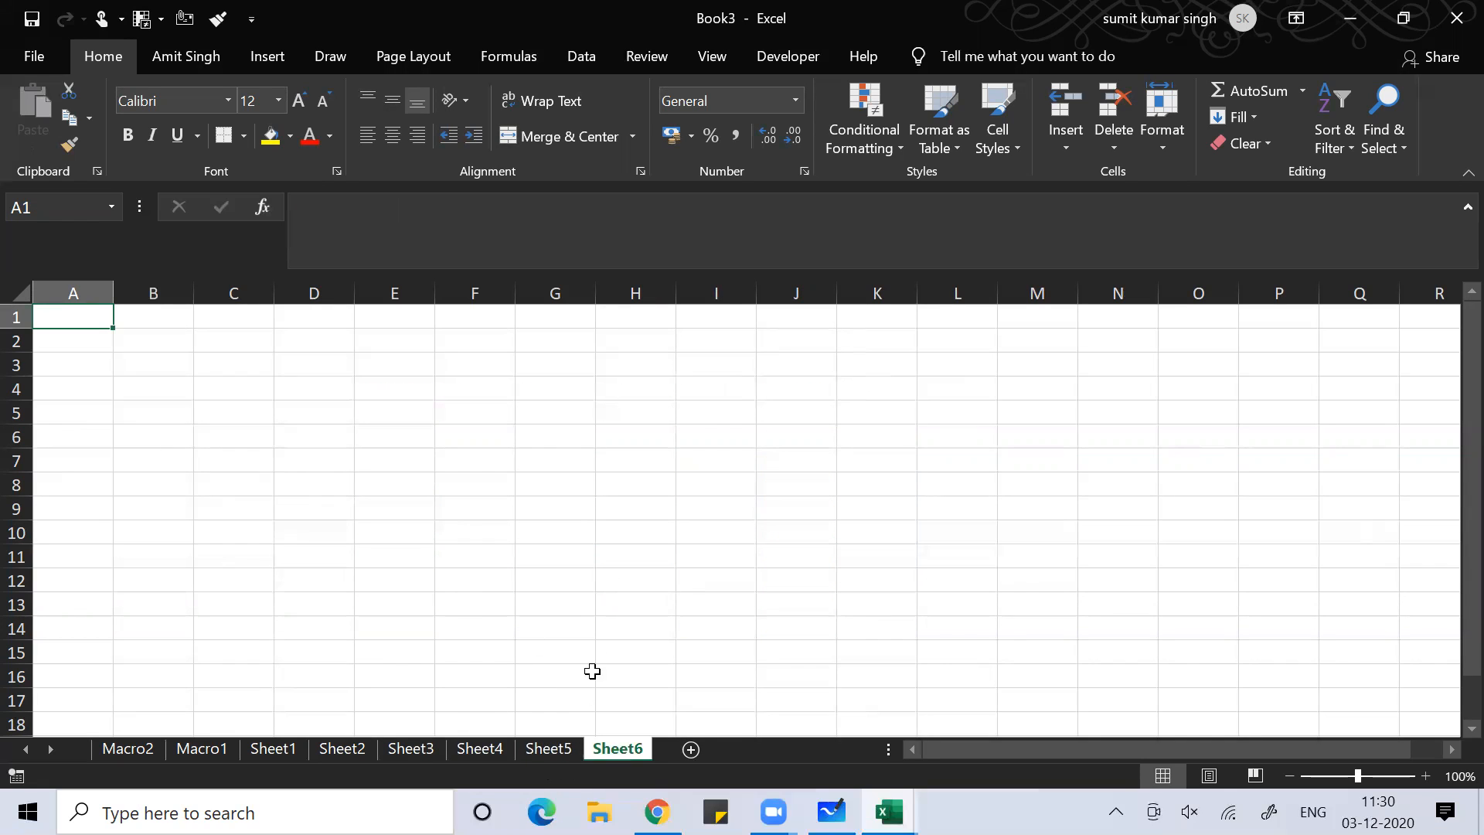
{"action": "left_click", "coordinate": [478, 749]}
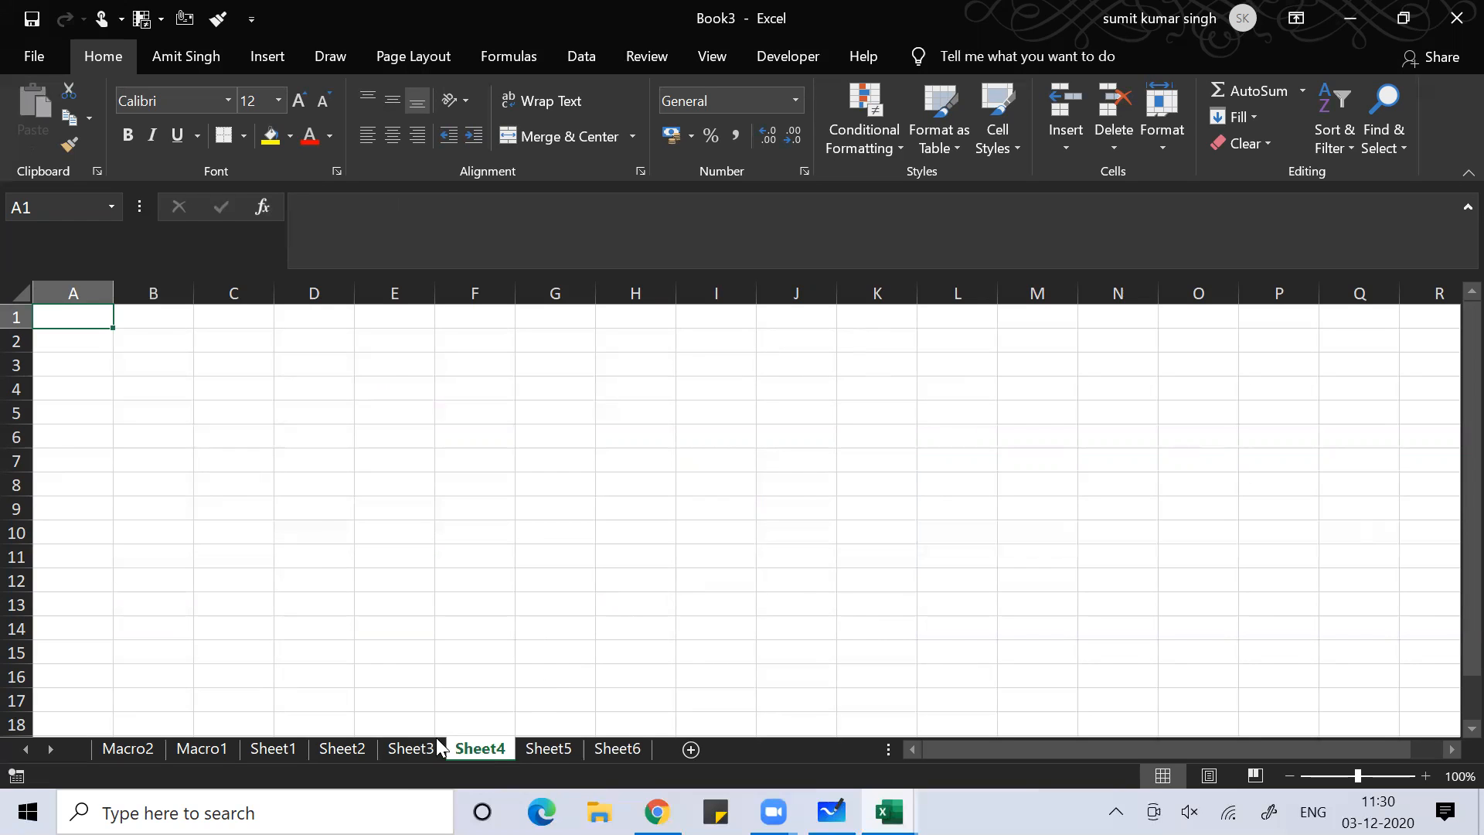
{"action": "left_click", "coordinate": [398, 746]}
Inspect cells H9, E6, B7, N5 and E4 around the number block
{"action": "left_click", "coordinate": [651, 511]}
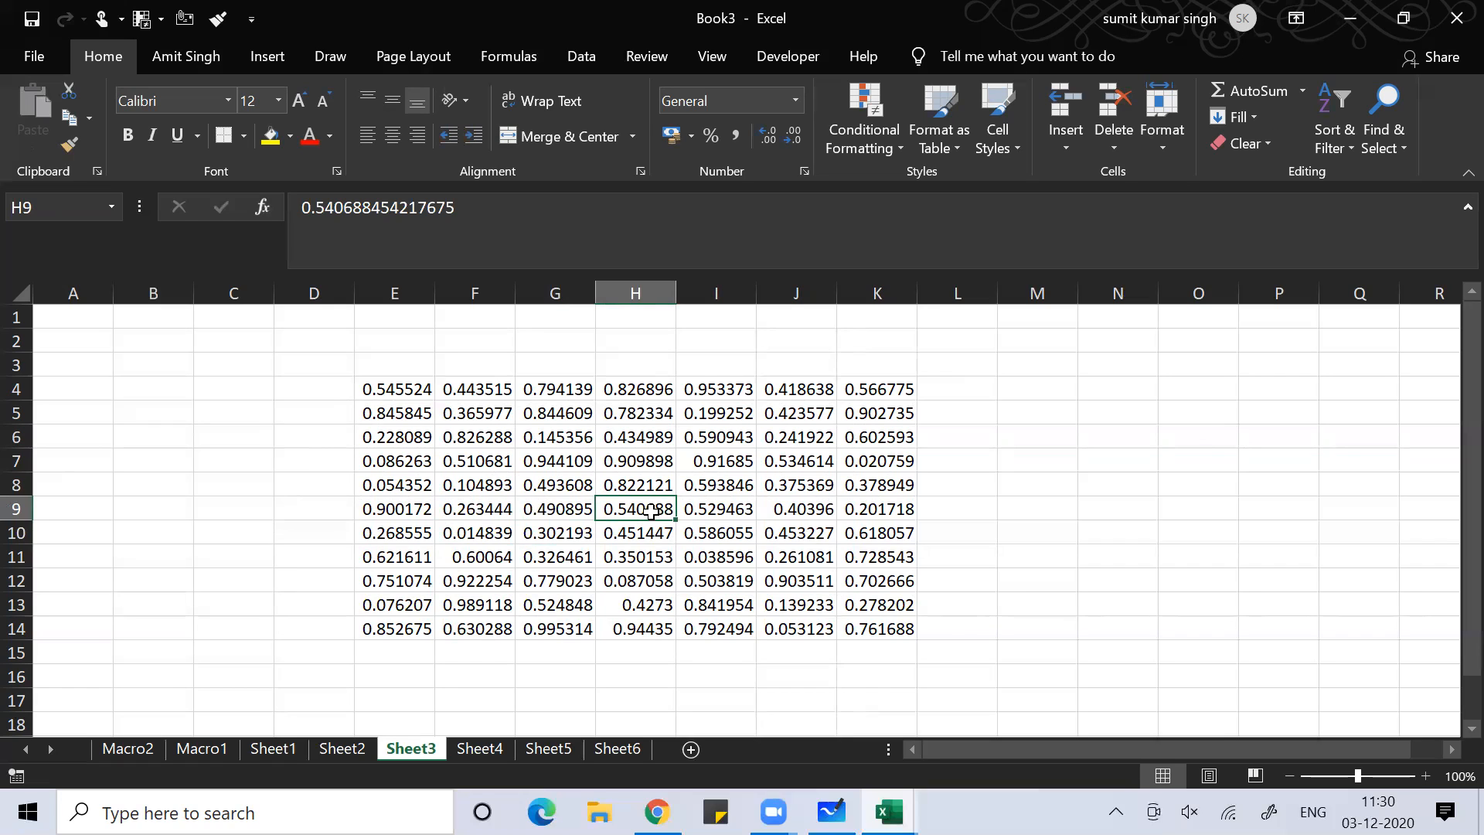
{"action": "left_click", "coordinate": [415, 438]}
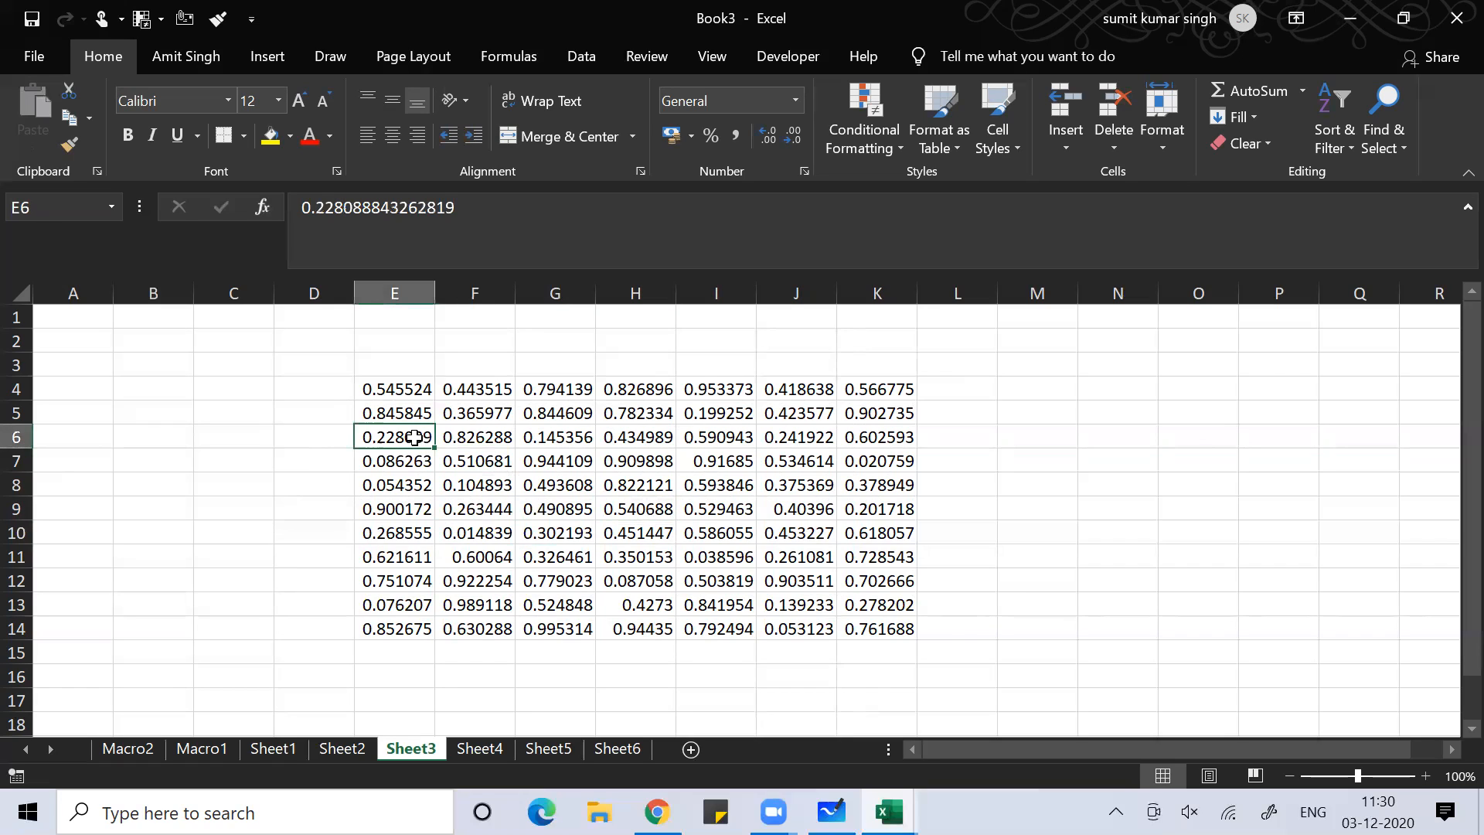
{"action": "left_click", "coordinate": [143, 458]}
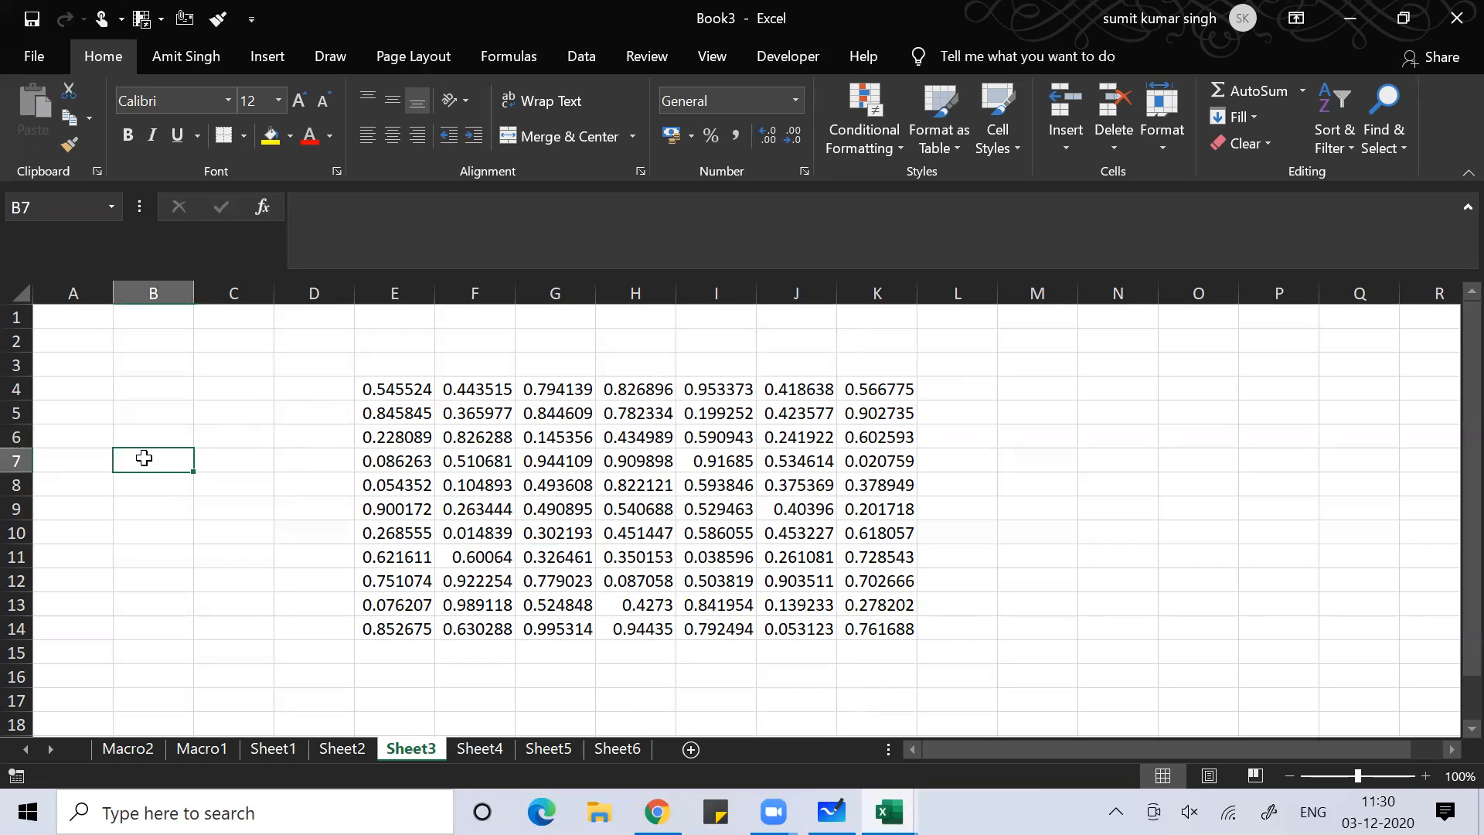
{"action": "left_click", "coordinate": [1095, 424]}
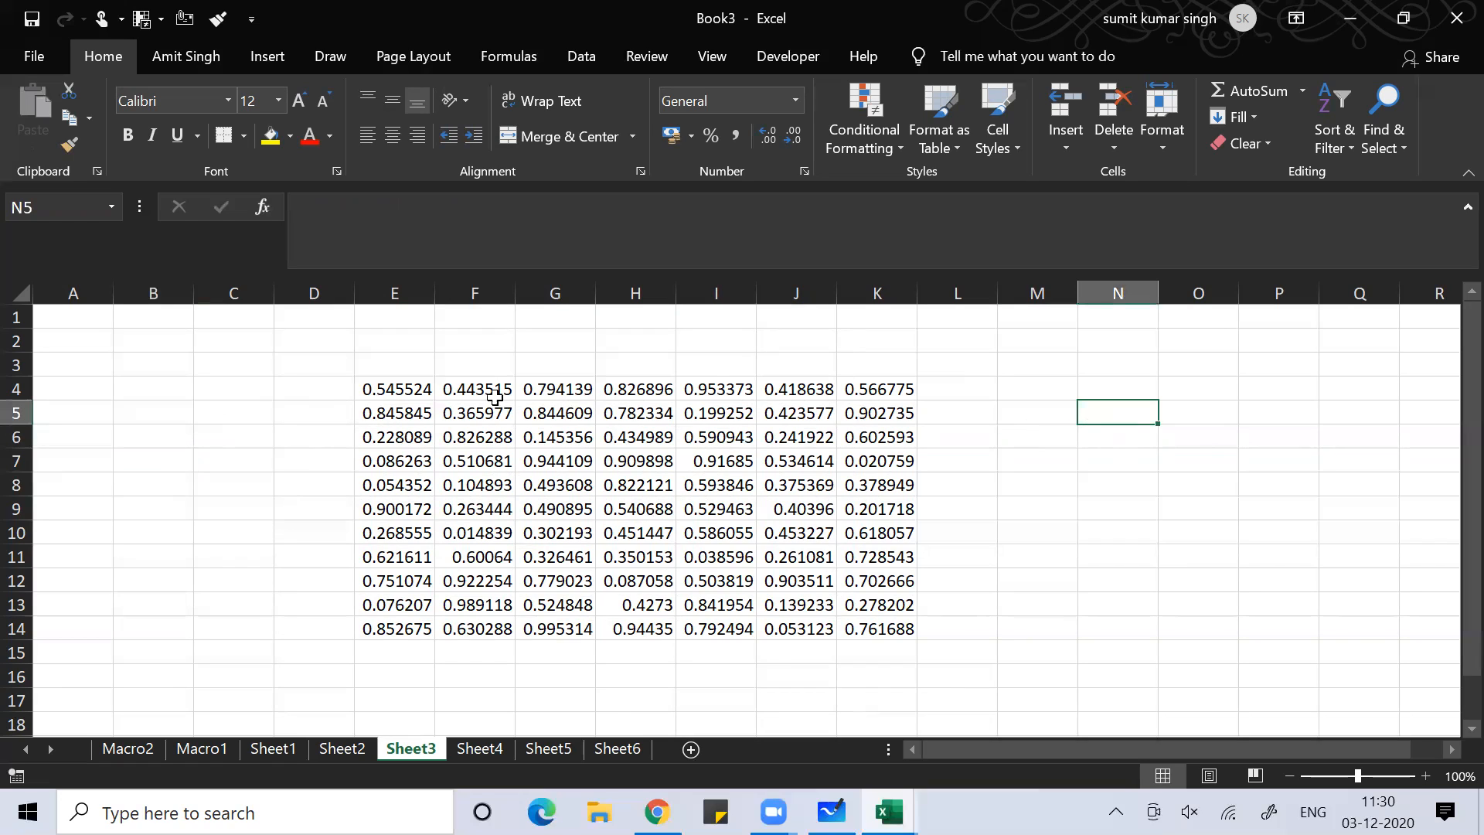
{"action": "left_click", "coordinate": [378, 382]}
Color the numbers in E4:K14 red and set them to font size 14
{"action": "key", "text": "ctrl+shift+Right"}
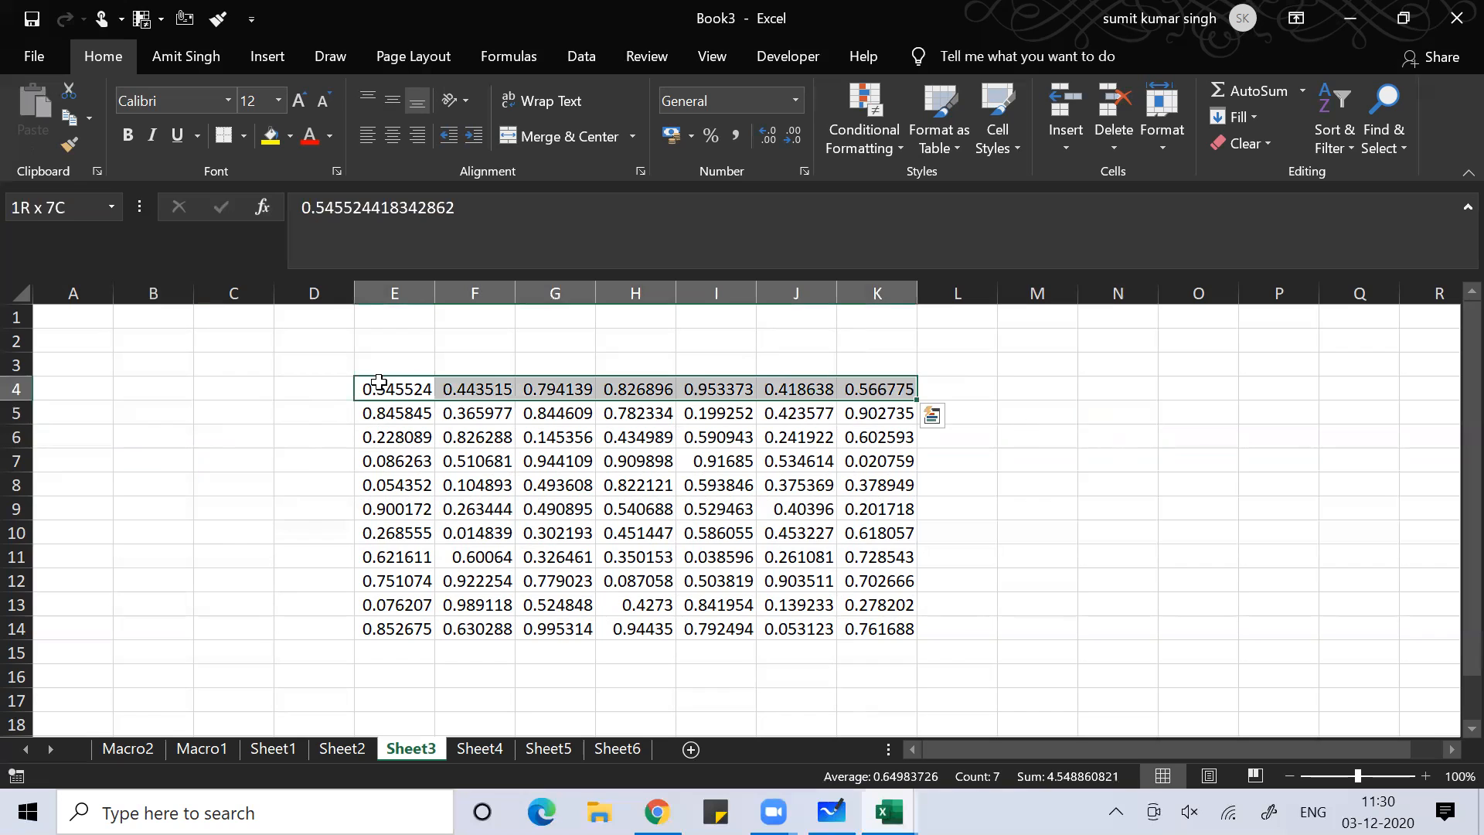
{"action": "key", "text": "ctrl+shift+Down"}
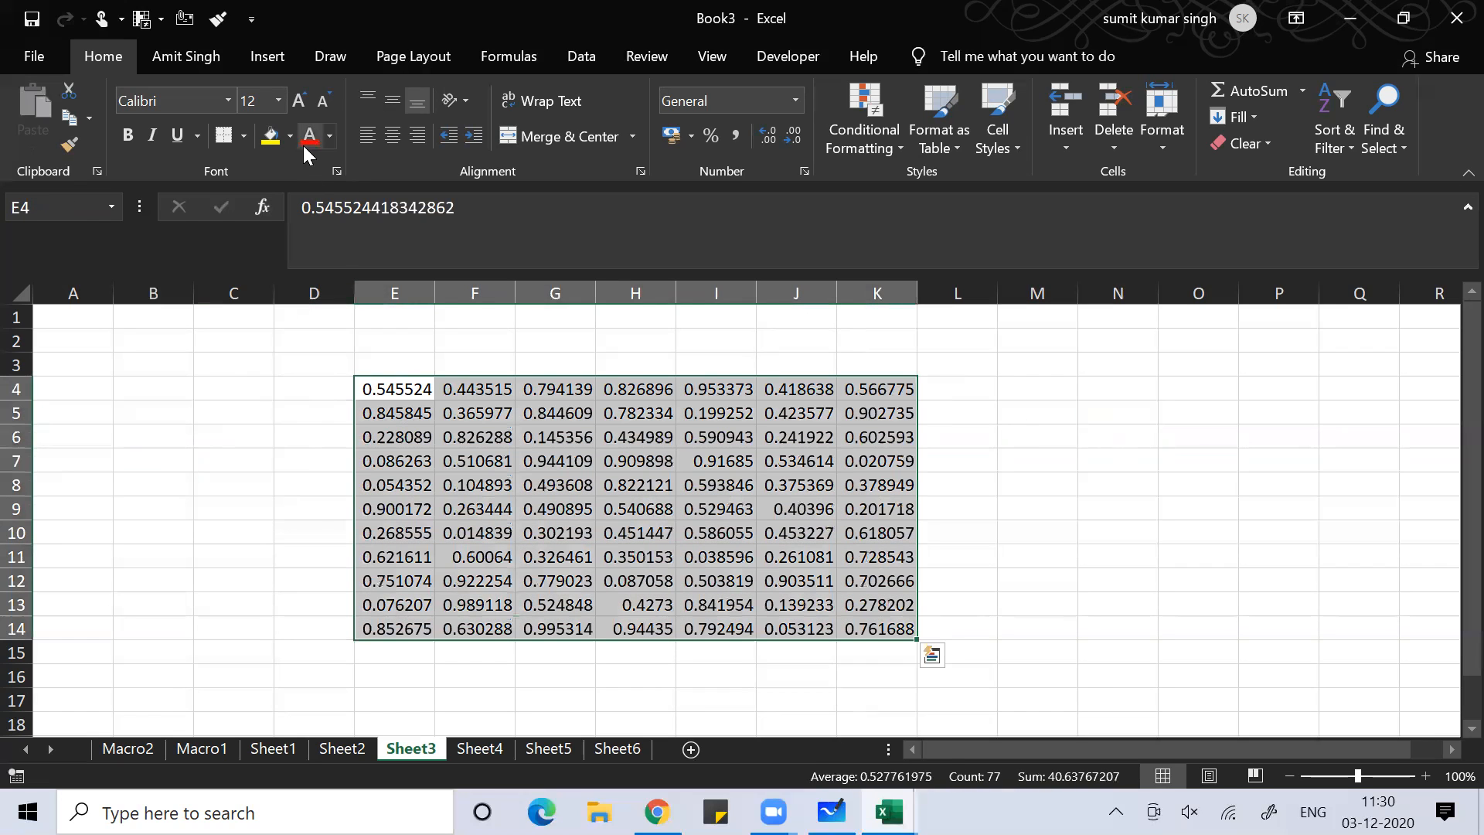
{"action": "left_click", "coordinate": [303, 144]}
{"action": "left_click", "coordinate": [279, 101]}
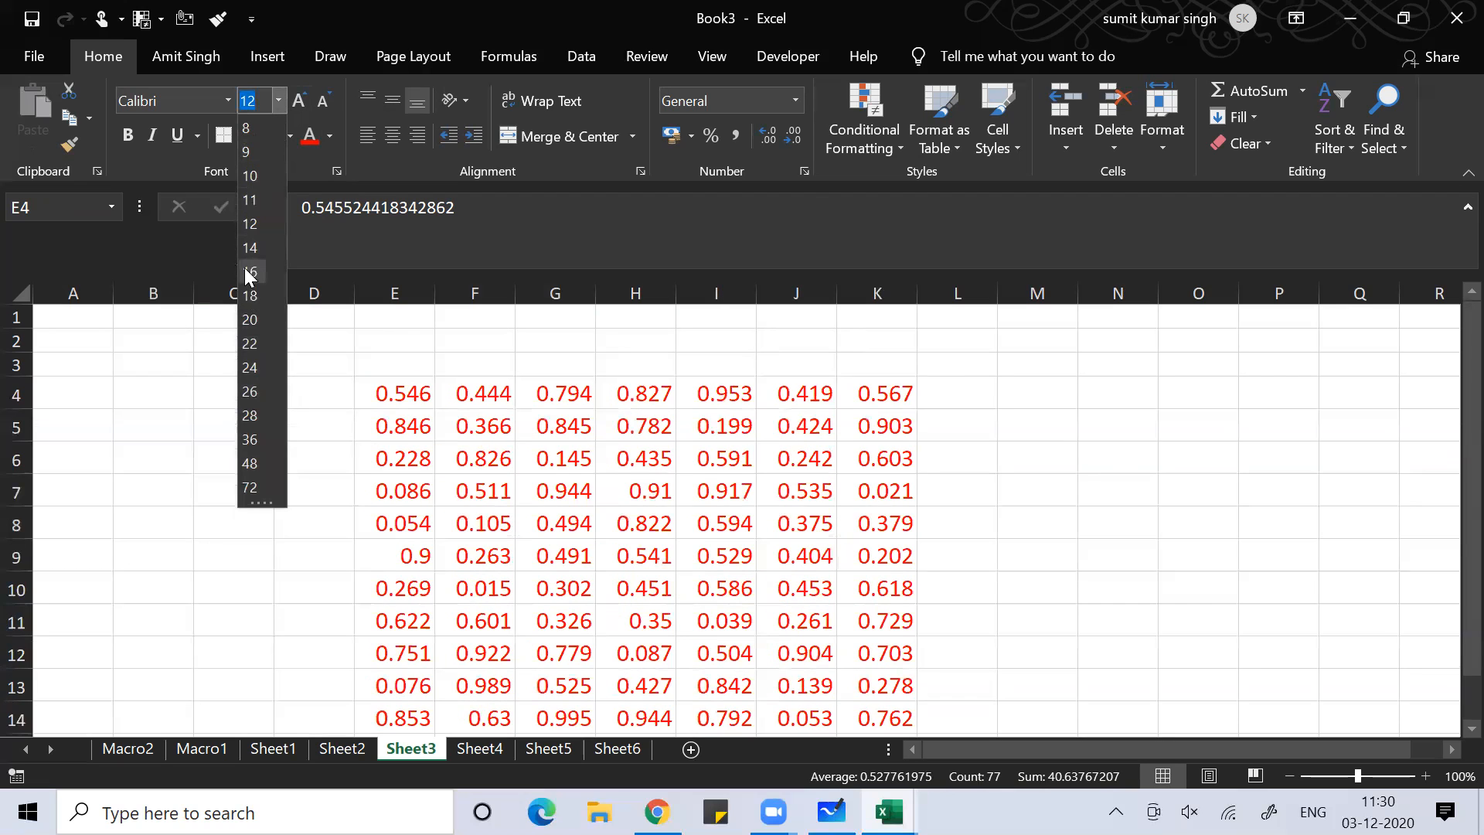
{"action": "key", "text": "Escape"}
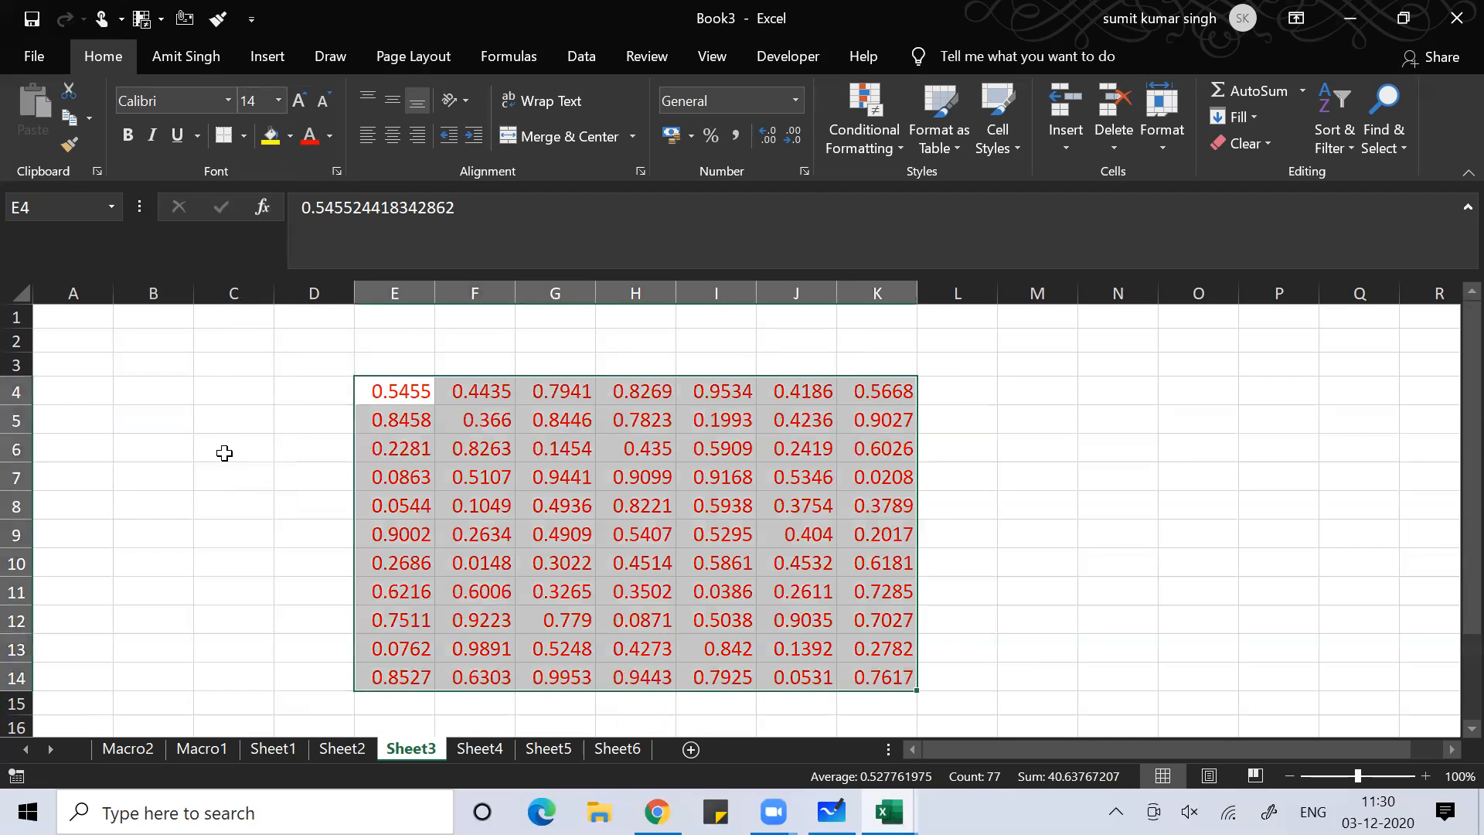
Review the formatted values by selecting C6, M6, H6, E10 and G6
{"action": "left_click", "coordinate": [221, 450]}
{"action": "left_click", "coordinate": [1020, 458]}
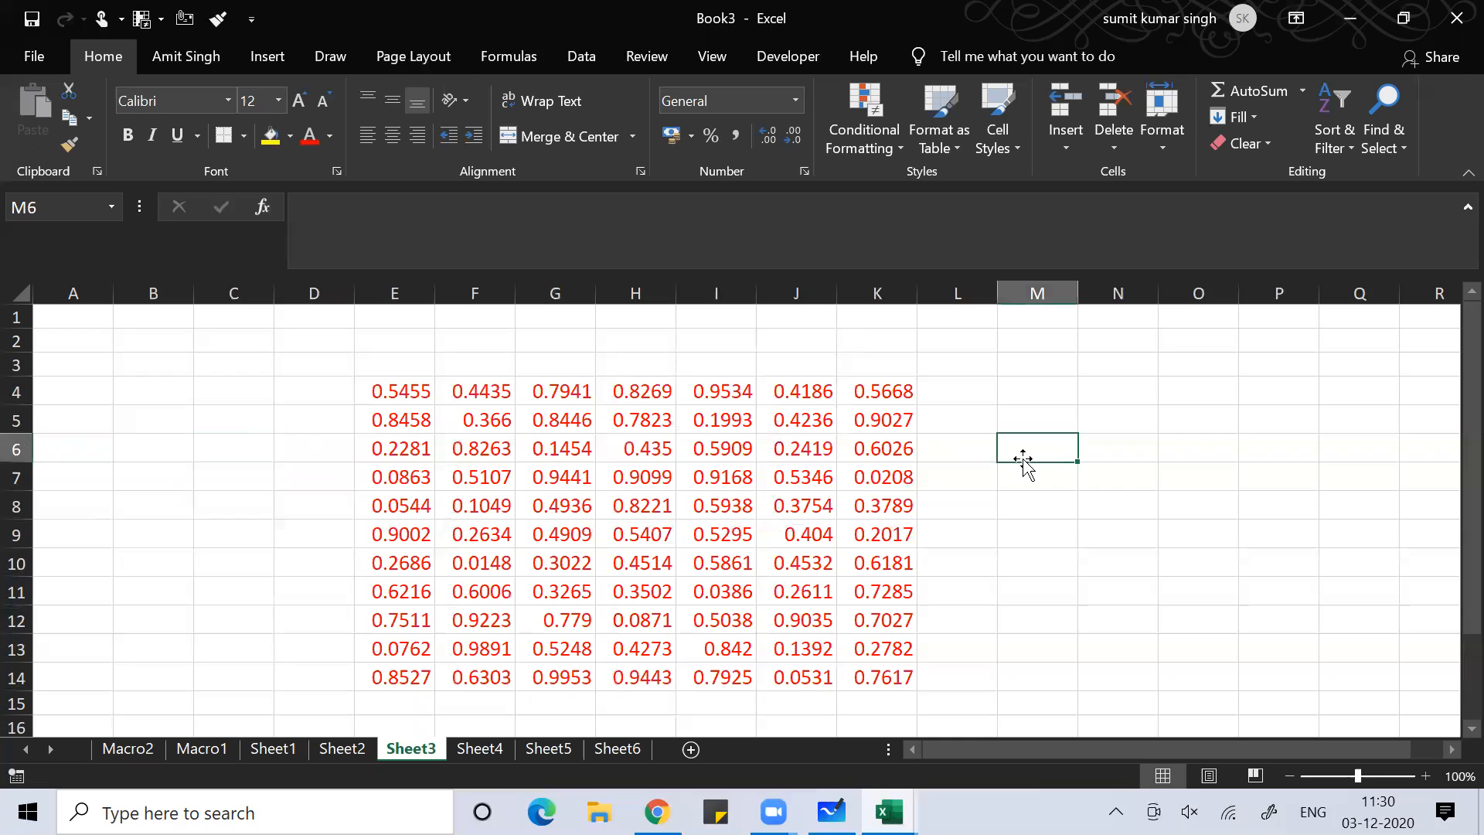
{"action": "left_click", "coordinate": [609, 456]}
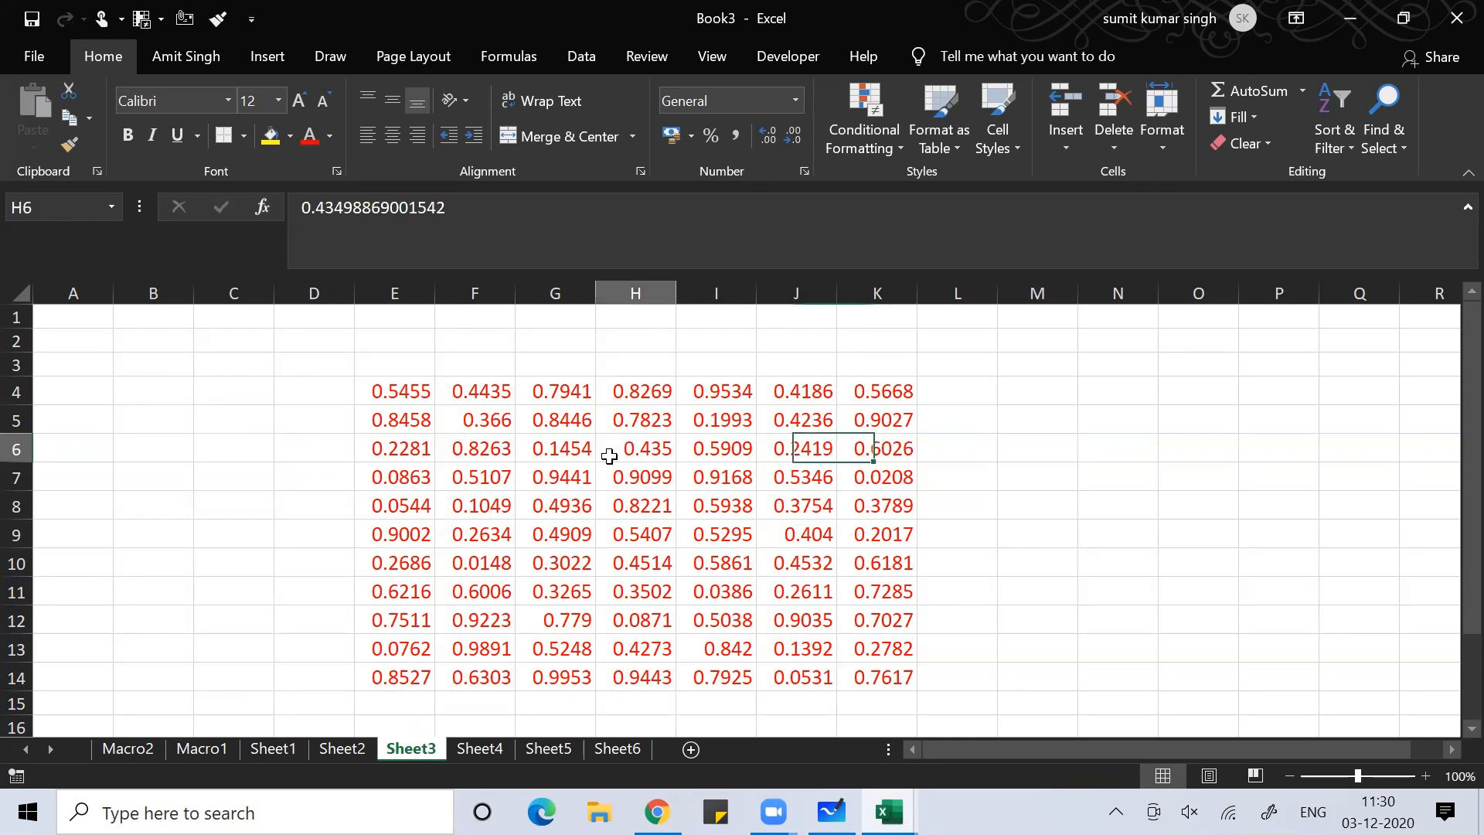
{"action": "left_click", "coordinate": [426, 558]}
{"action": "left_click", "coordinate": [554, 440]}
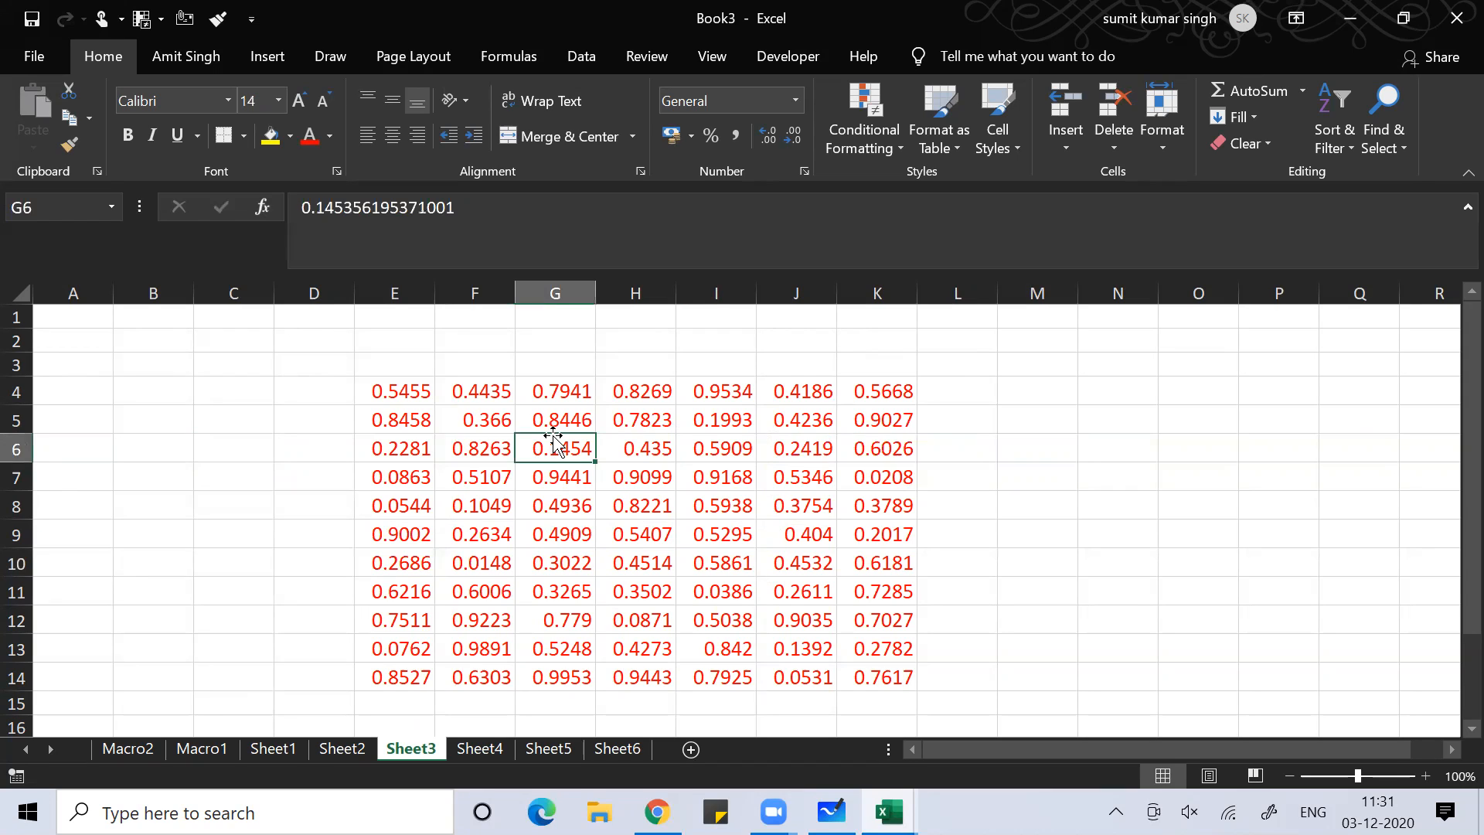
Uncheck Locked on the Protection tab of Format Cells for E4:K14
{"action": "left_click", "coordinate": [389, 394]}
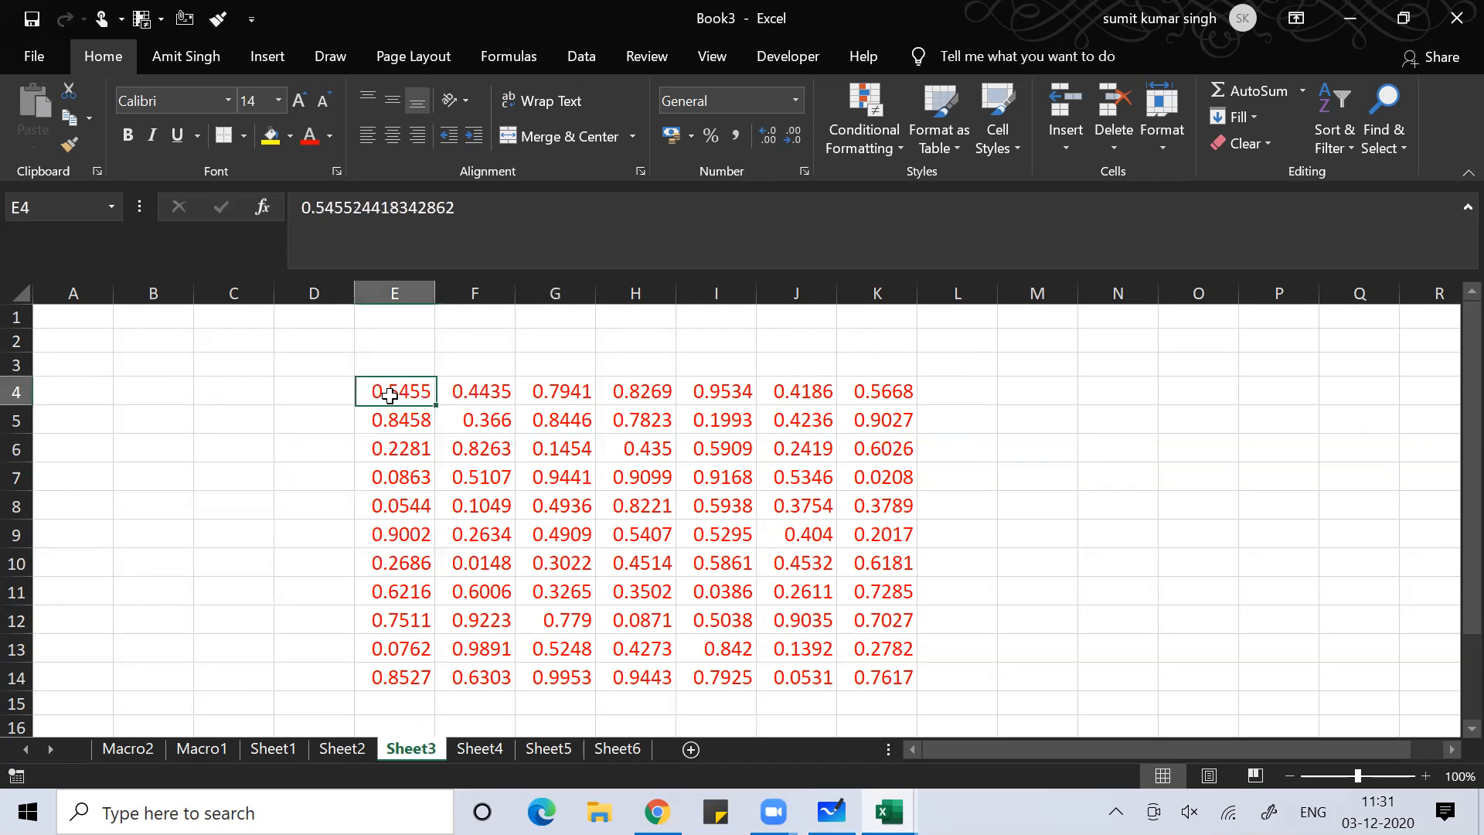
{"action": "key", "text": "ctrl+shift+Right"}
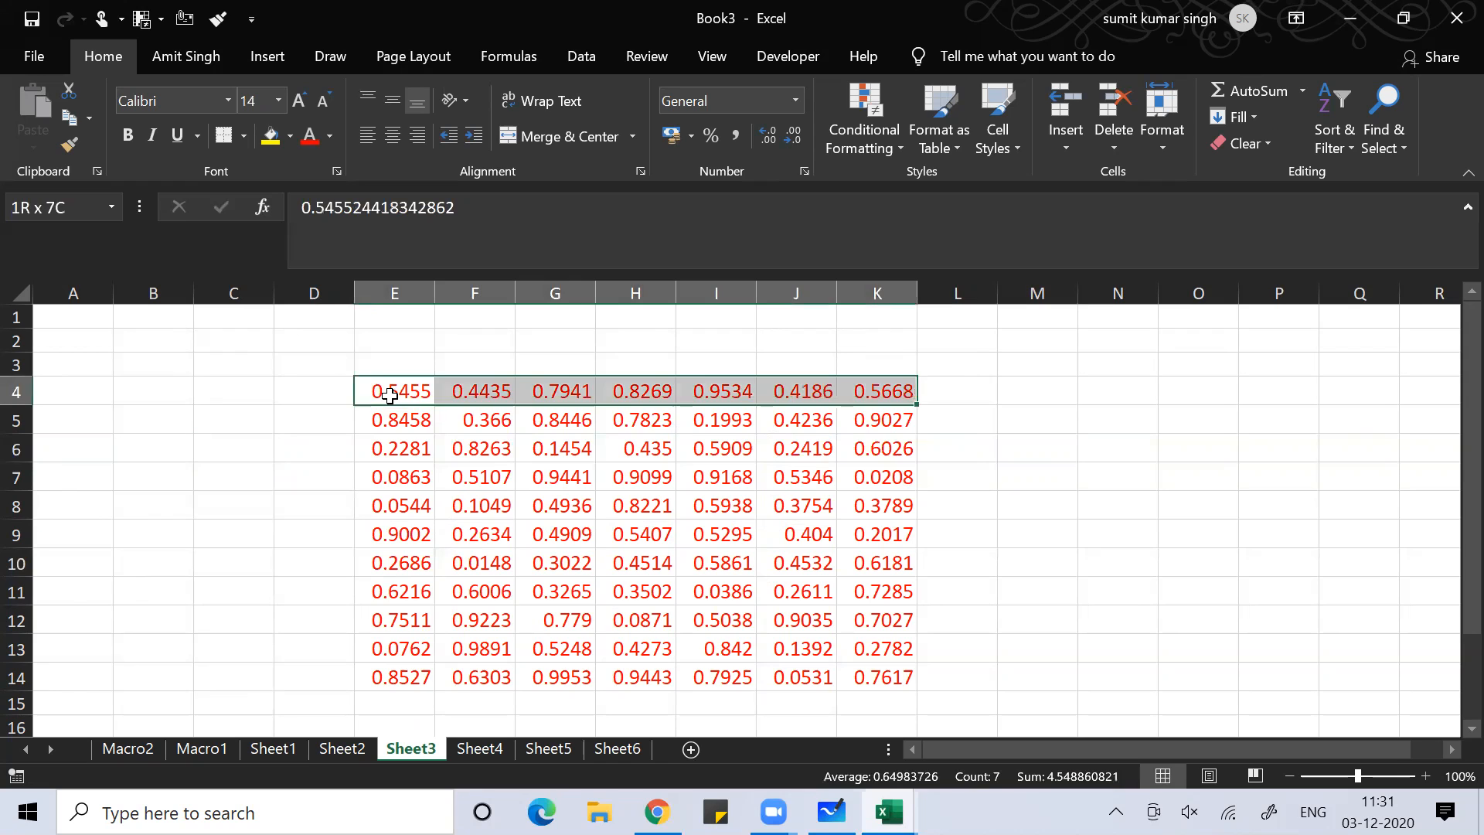
{"action": "key", "text": "ctrl+shift+Down"}
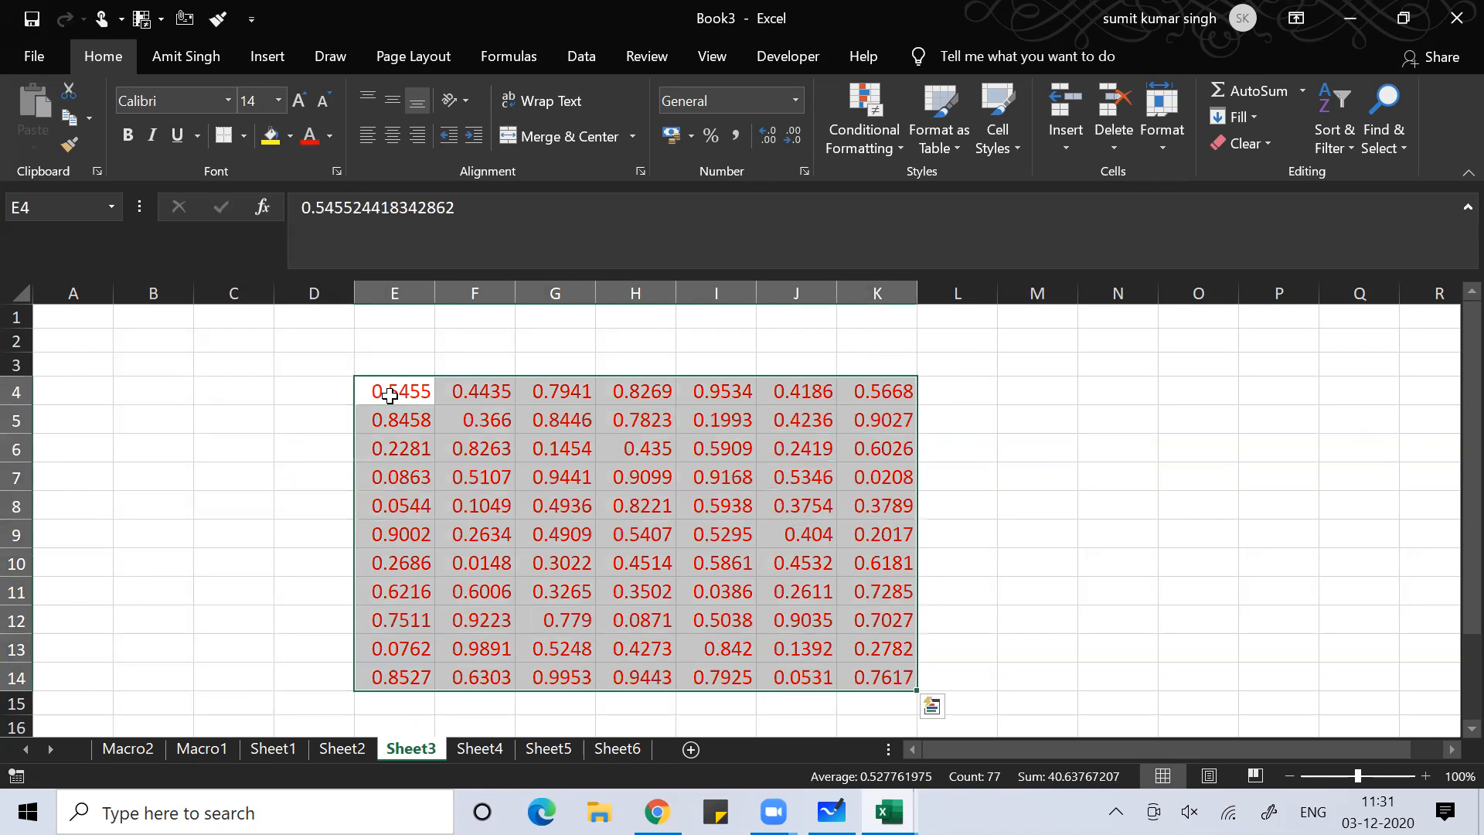
{"action": "key", "text": "ctrl+1"}
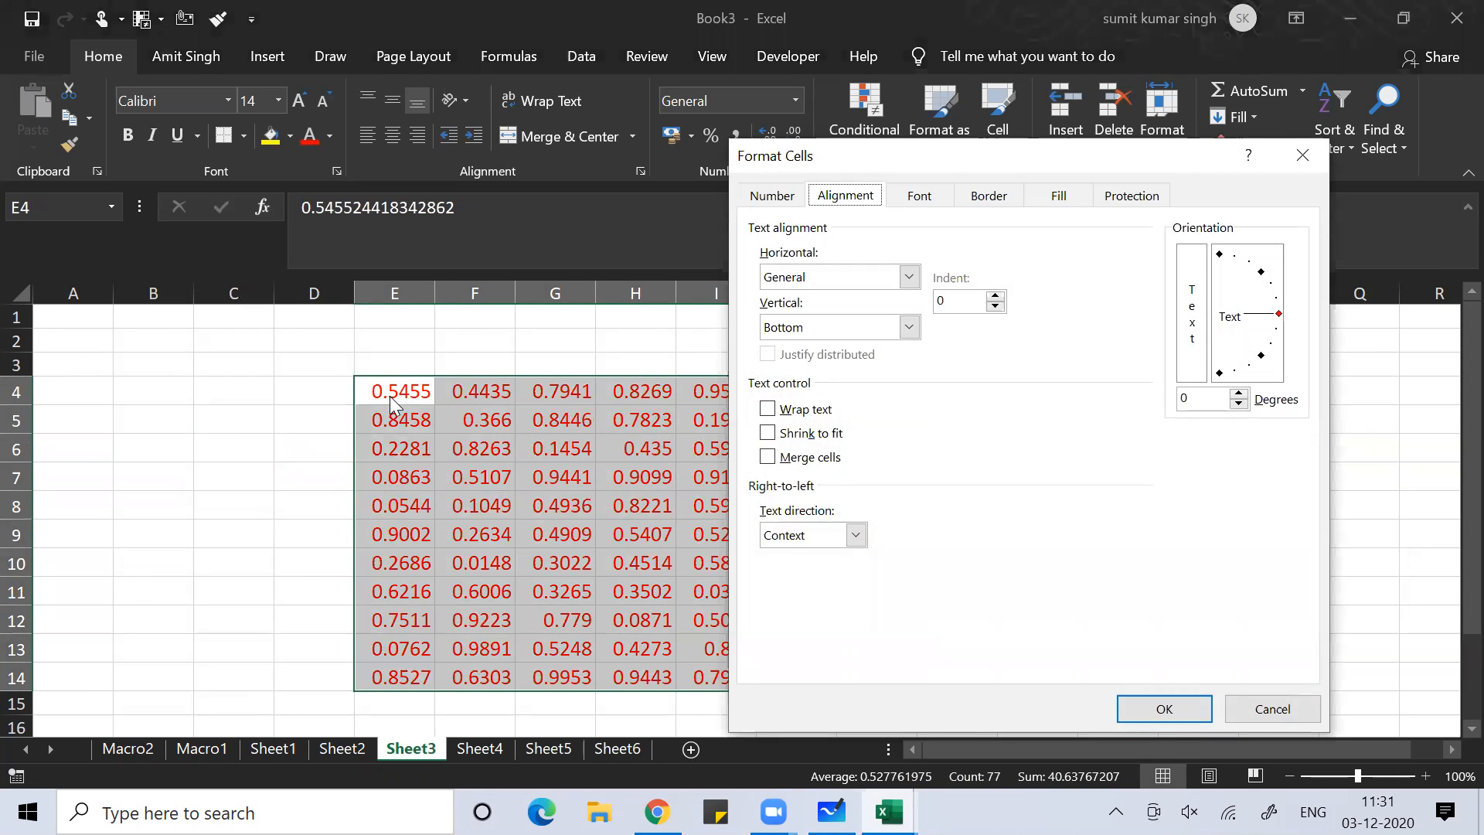
{"action": "left_click", "coordinate": [1113, 194]}
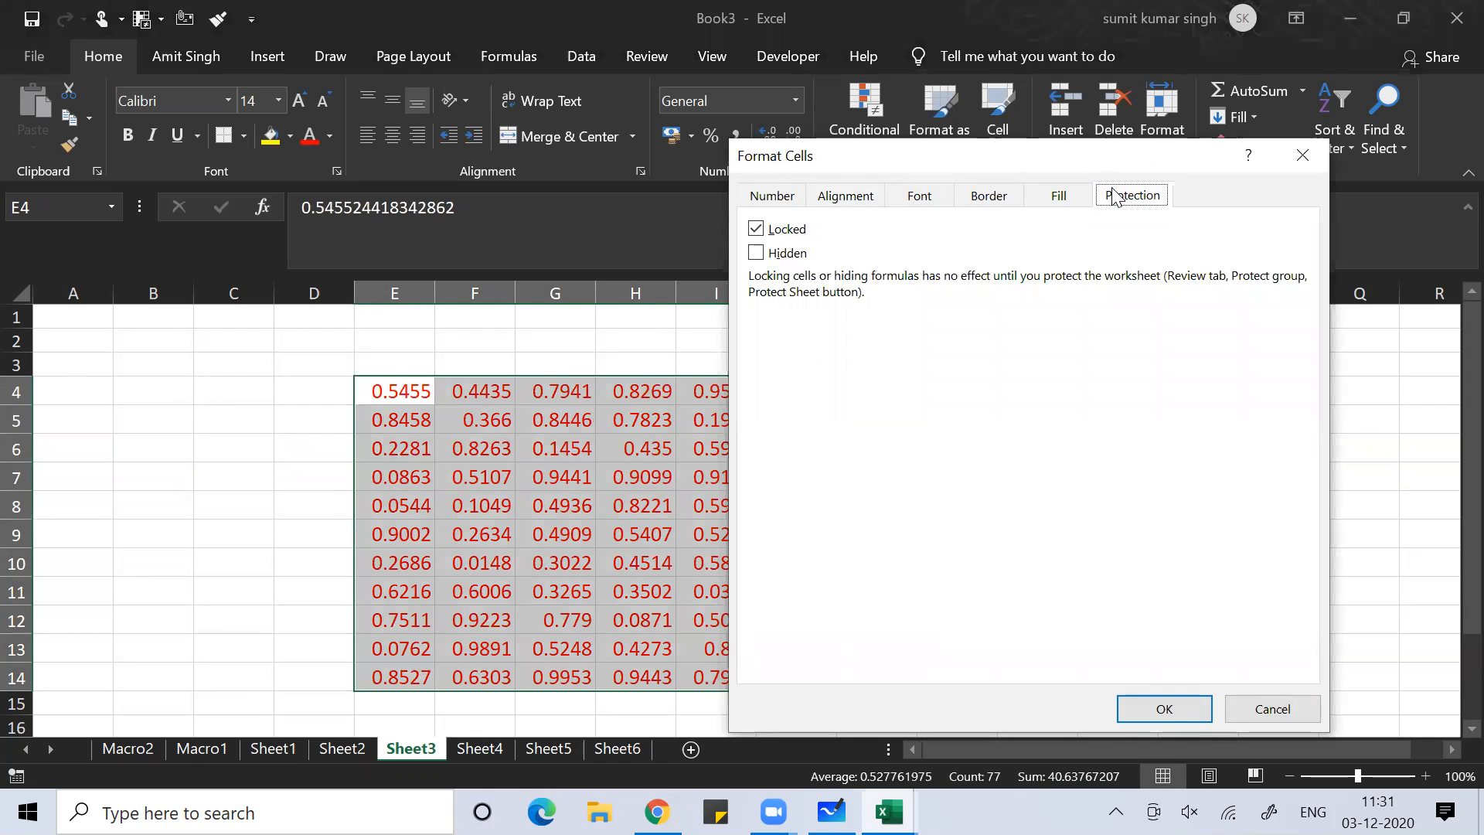
{"action": "left_click", "coordinate": [757, 230]}
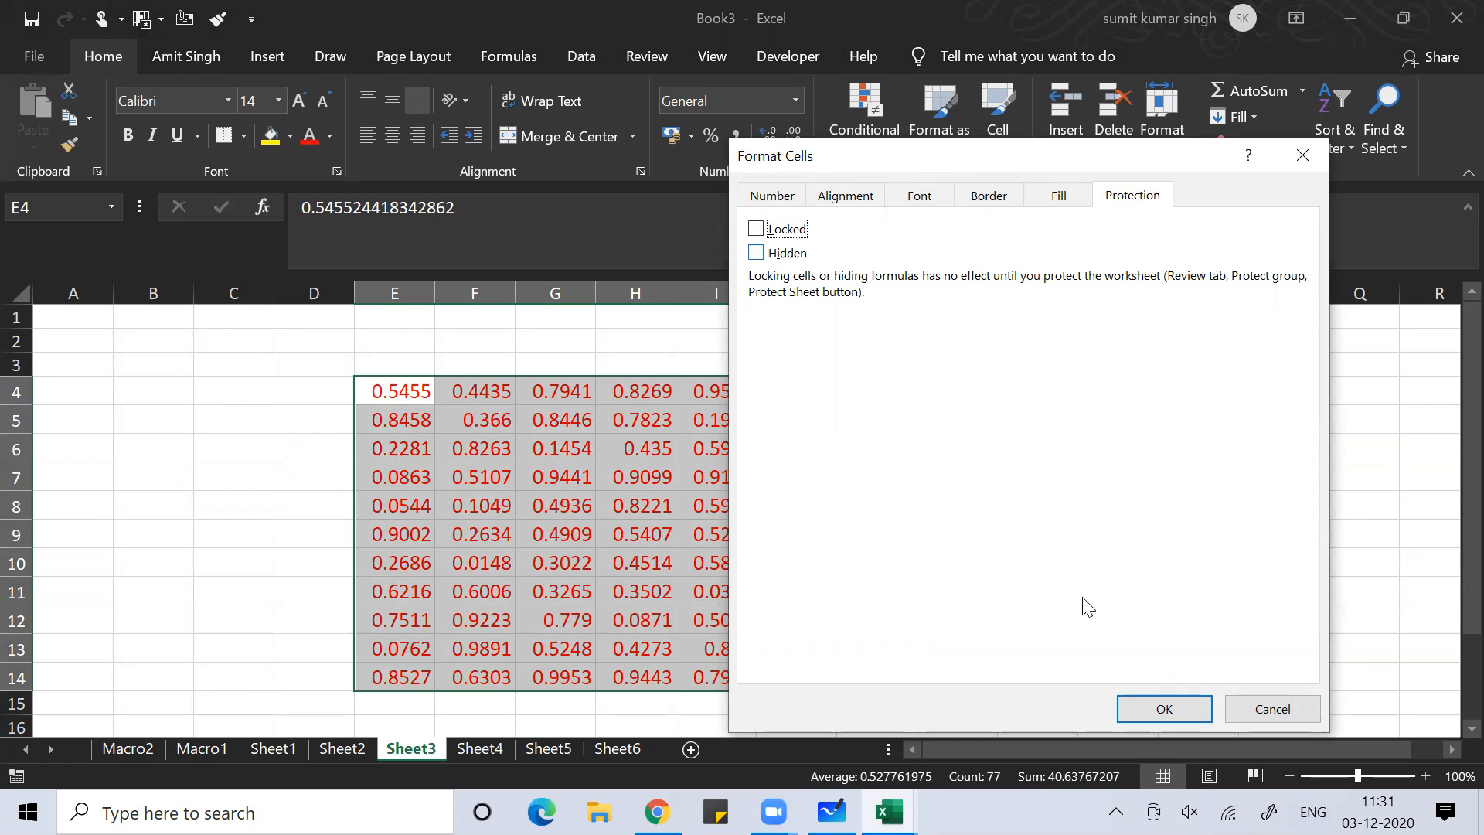
{"action": "left_click", "coordinate": [1131, 703]}
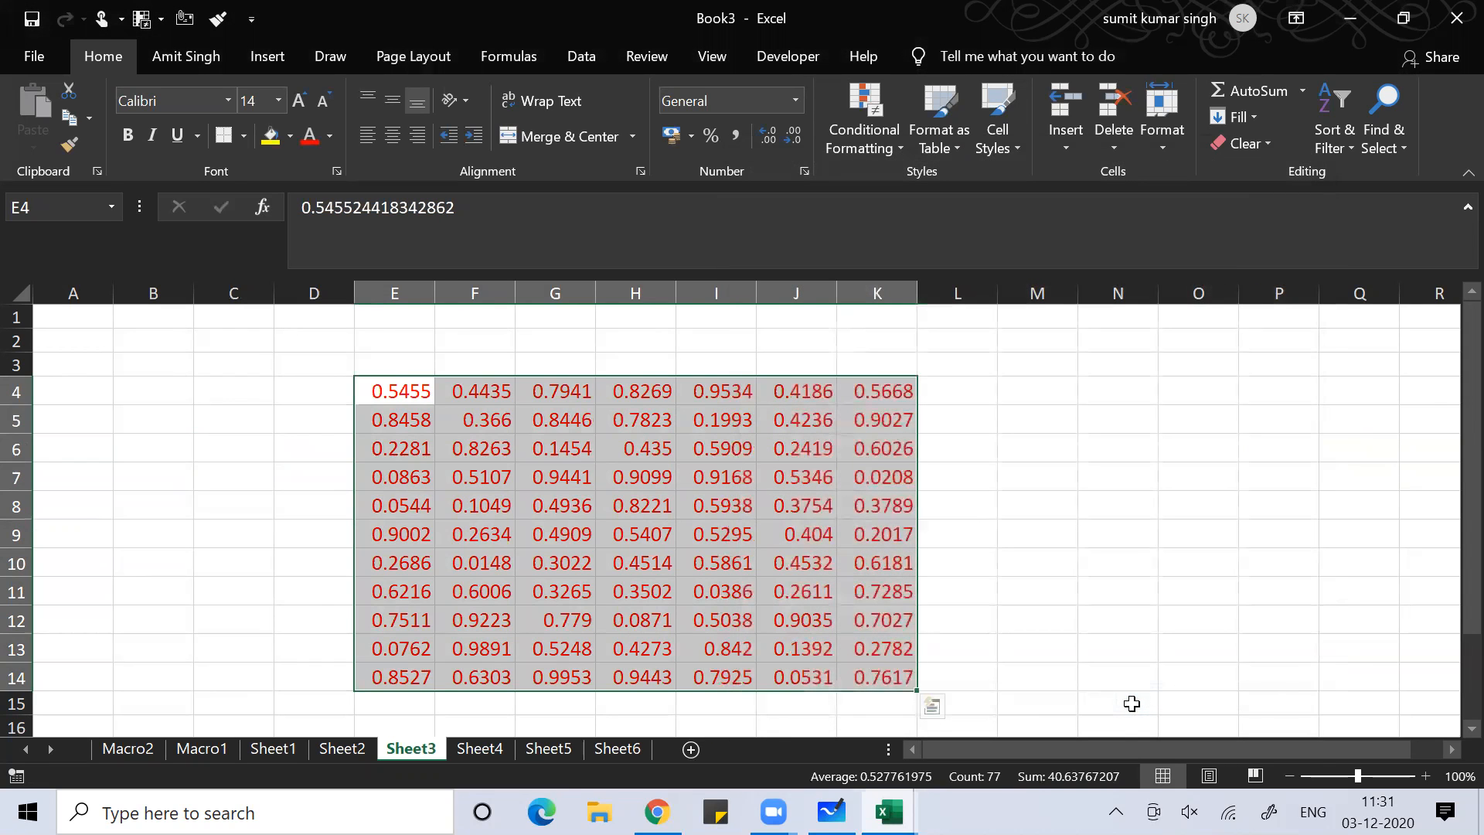
{"action": "left_click", "coordinate": [246, 536]}
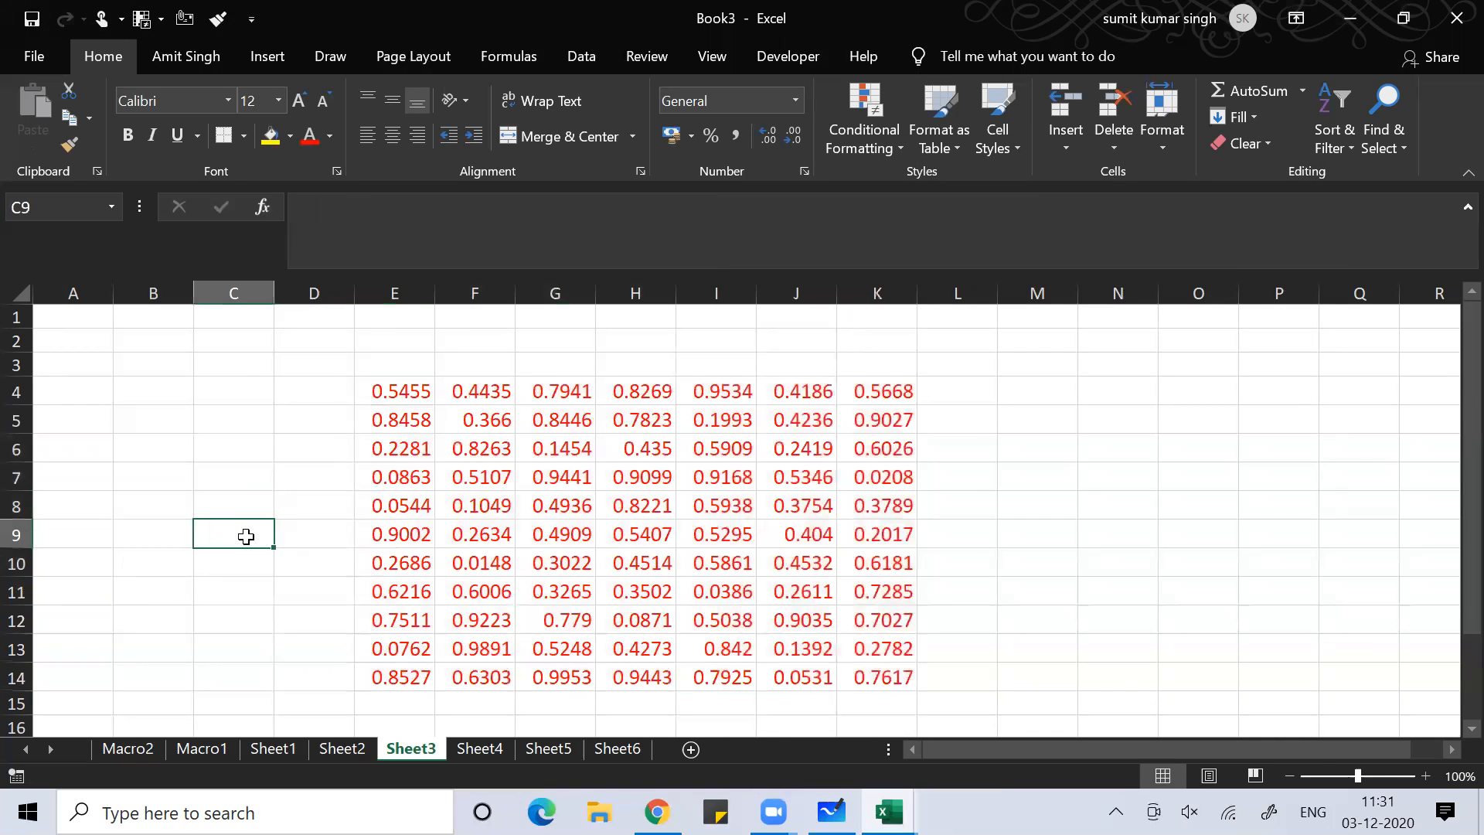
{"action": "right_click", "coordinate": [399, 748]}
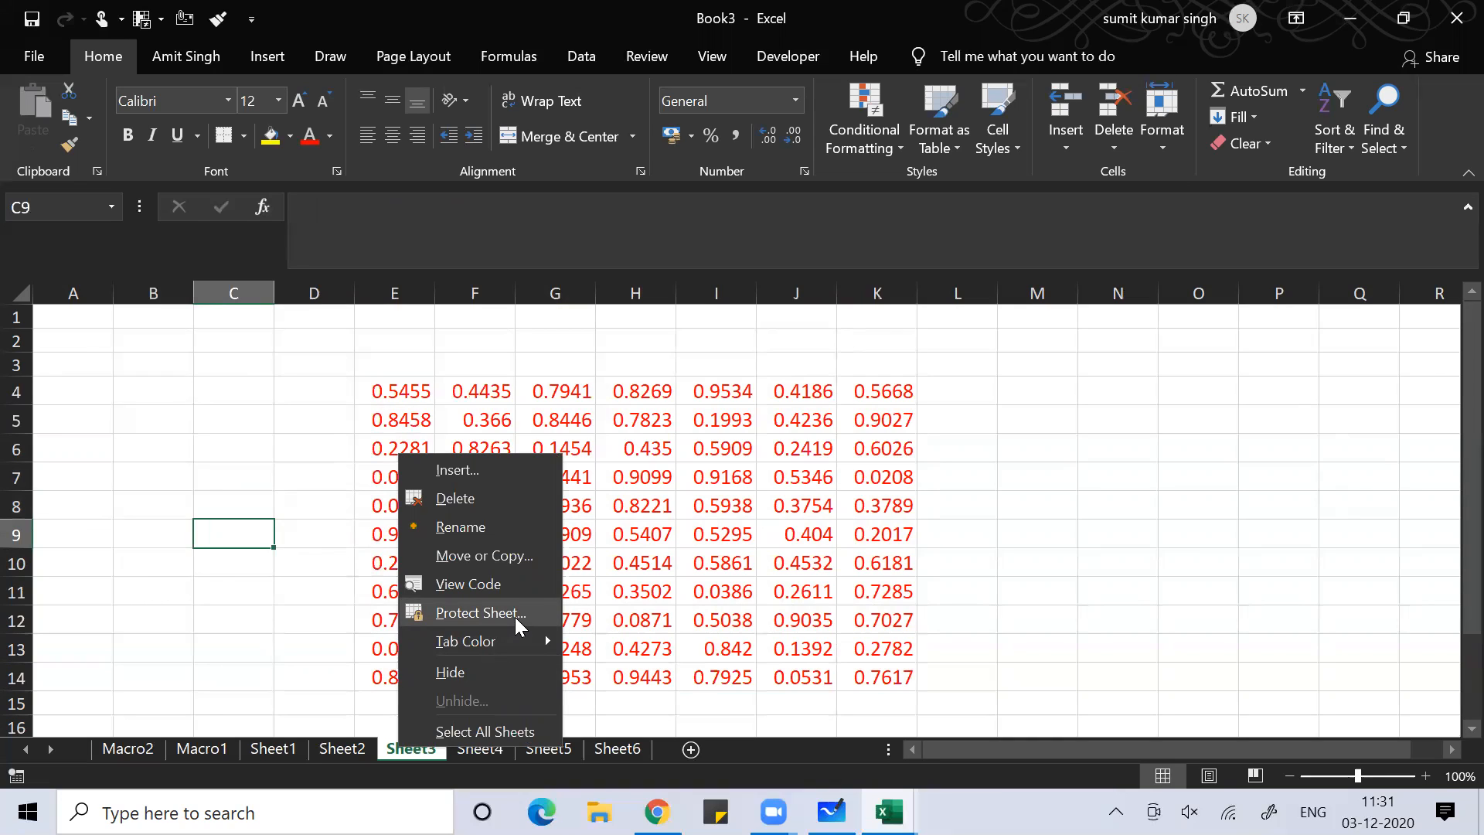
{"action": "left_click", "coordinate": [514, 617]}
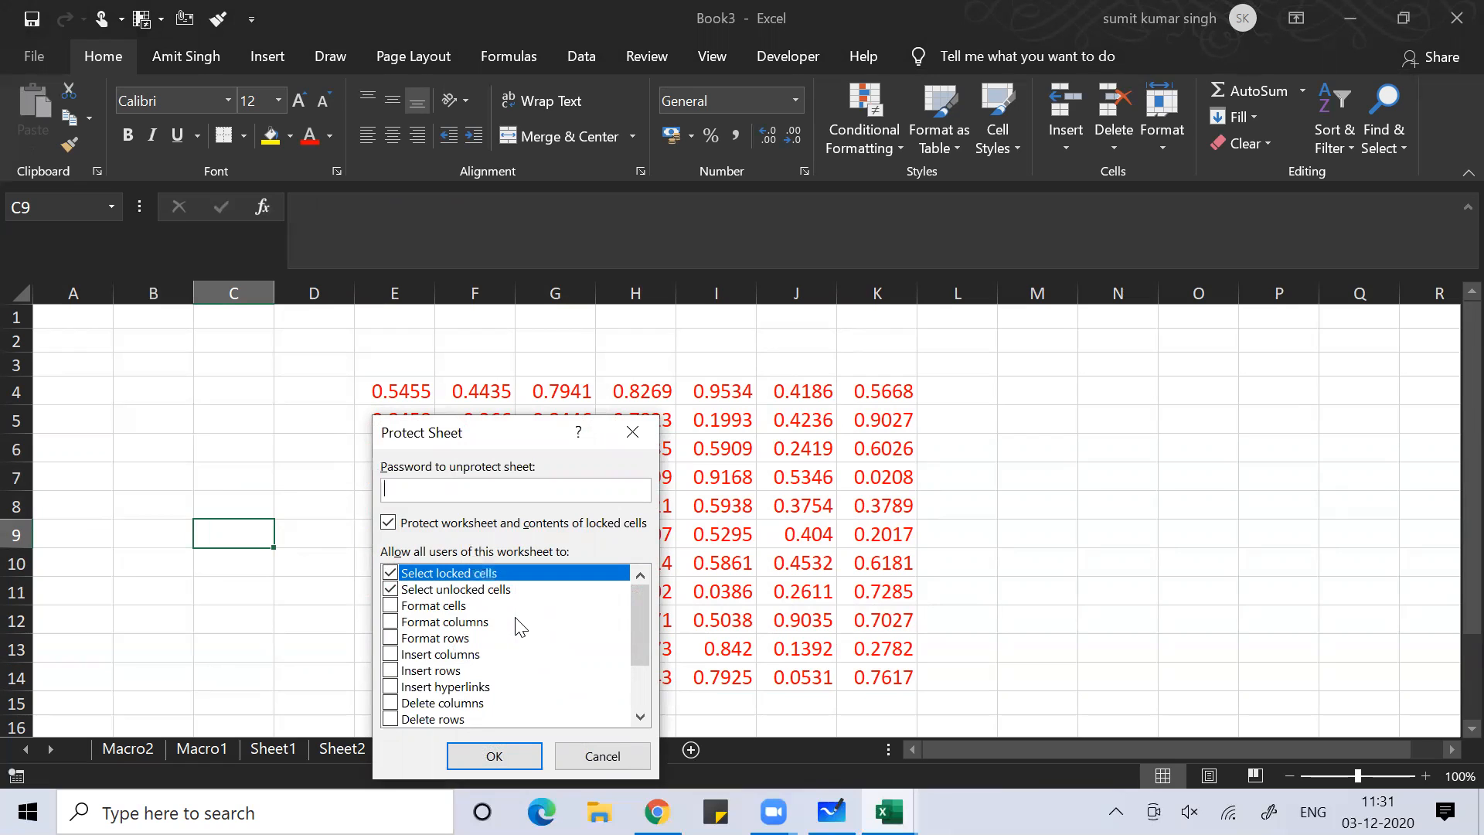
{"action": "left_click", "coordinate": [632, 431]}
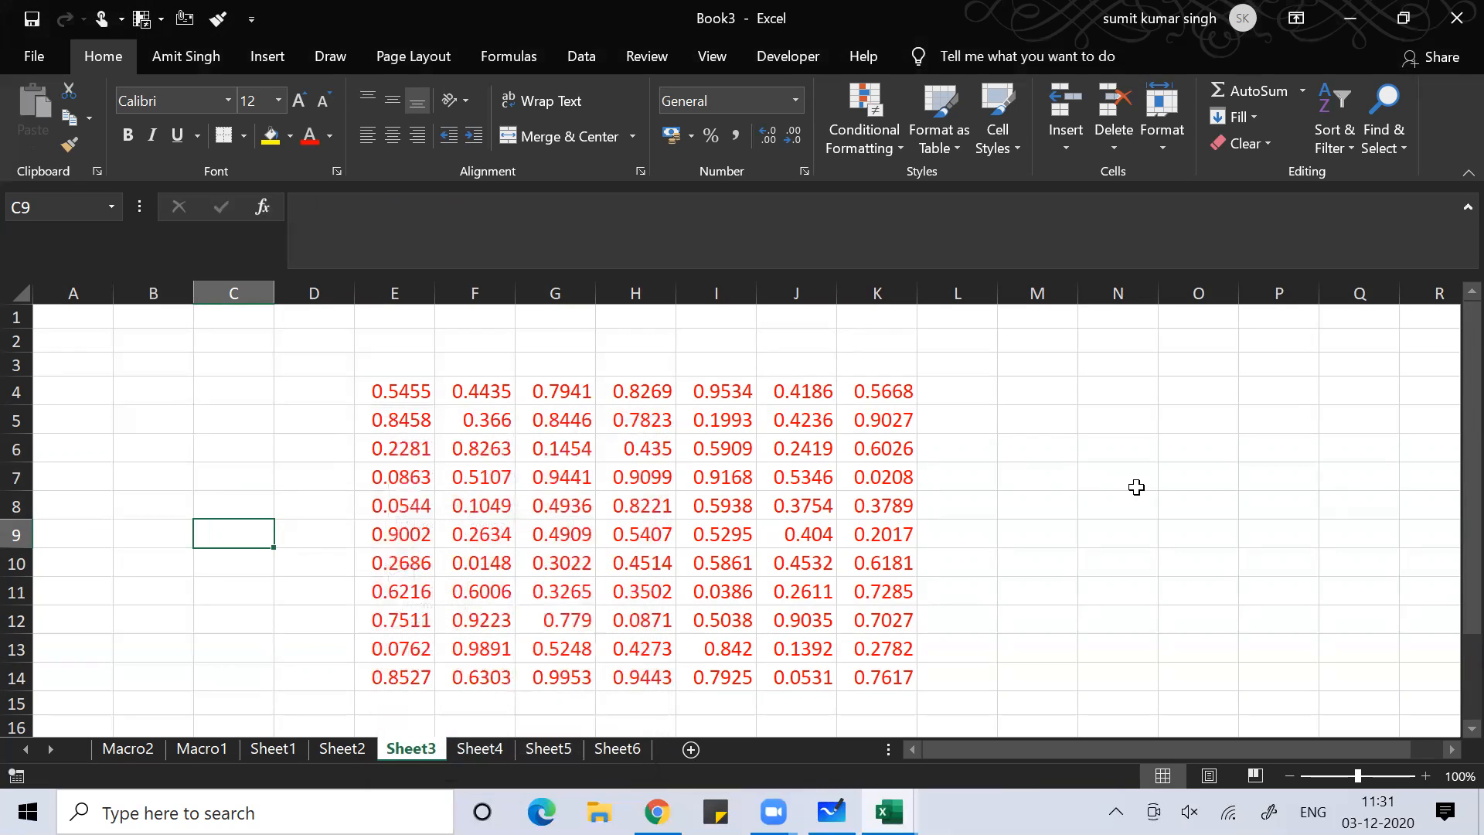
{"action": "left_click", "coordinate": [1137, 487]}
{"action": "left_click", "coordinate": [1081, 392]}
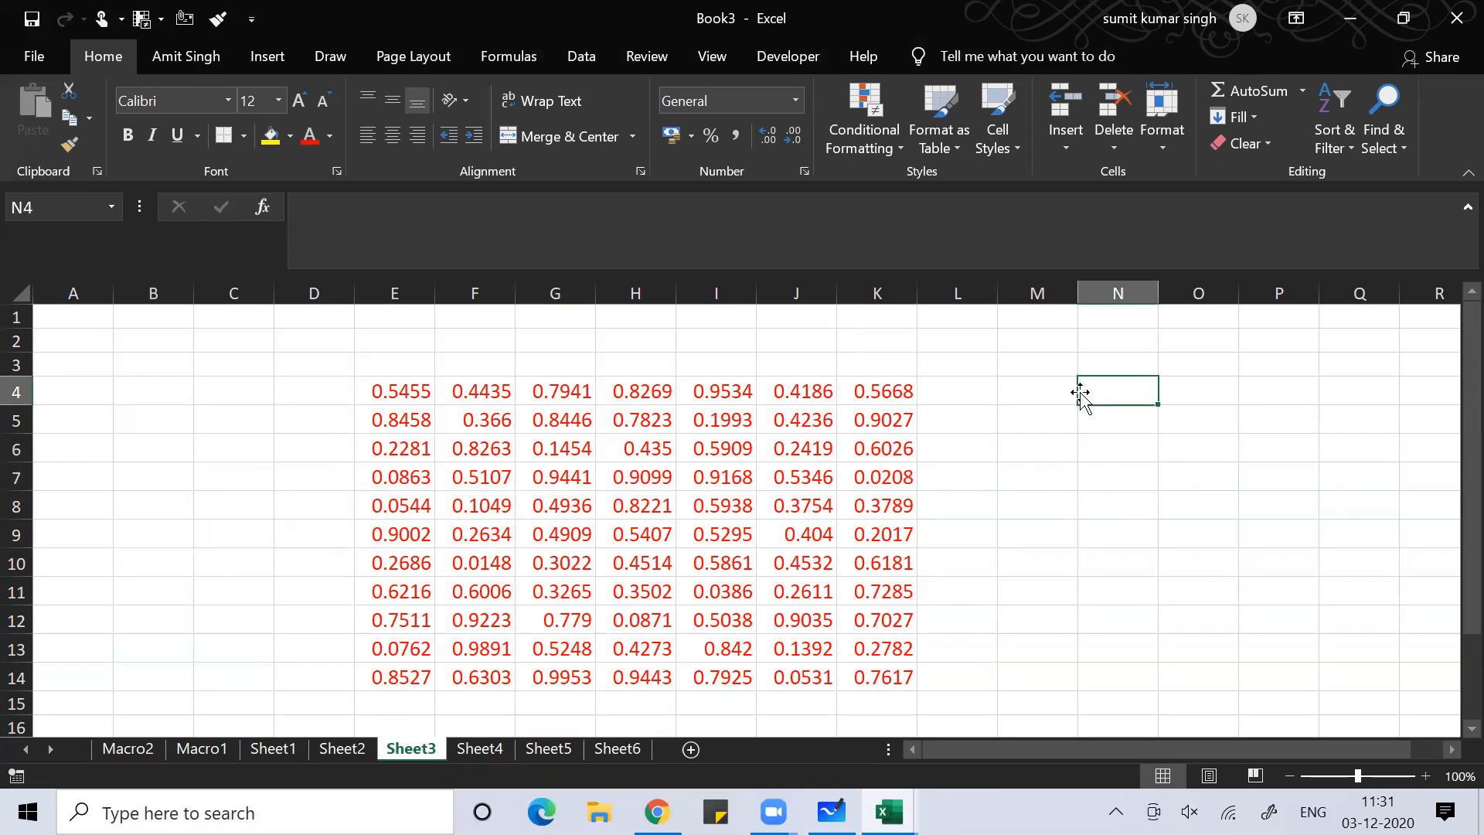
Move the empty cell N6 to M7 and inspect several cells of the table
{"action": "left_click", "coordinate": [1082, 460]}
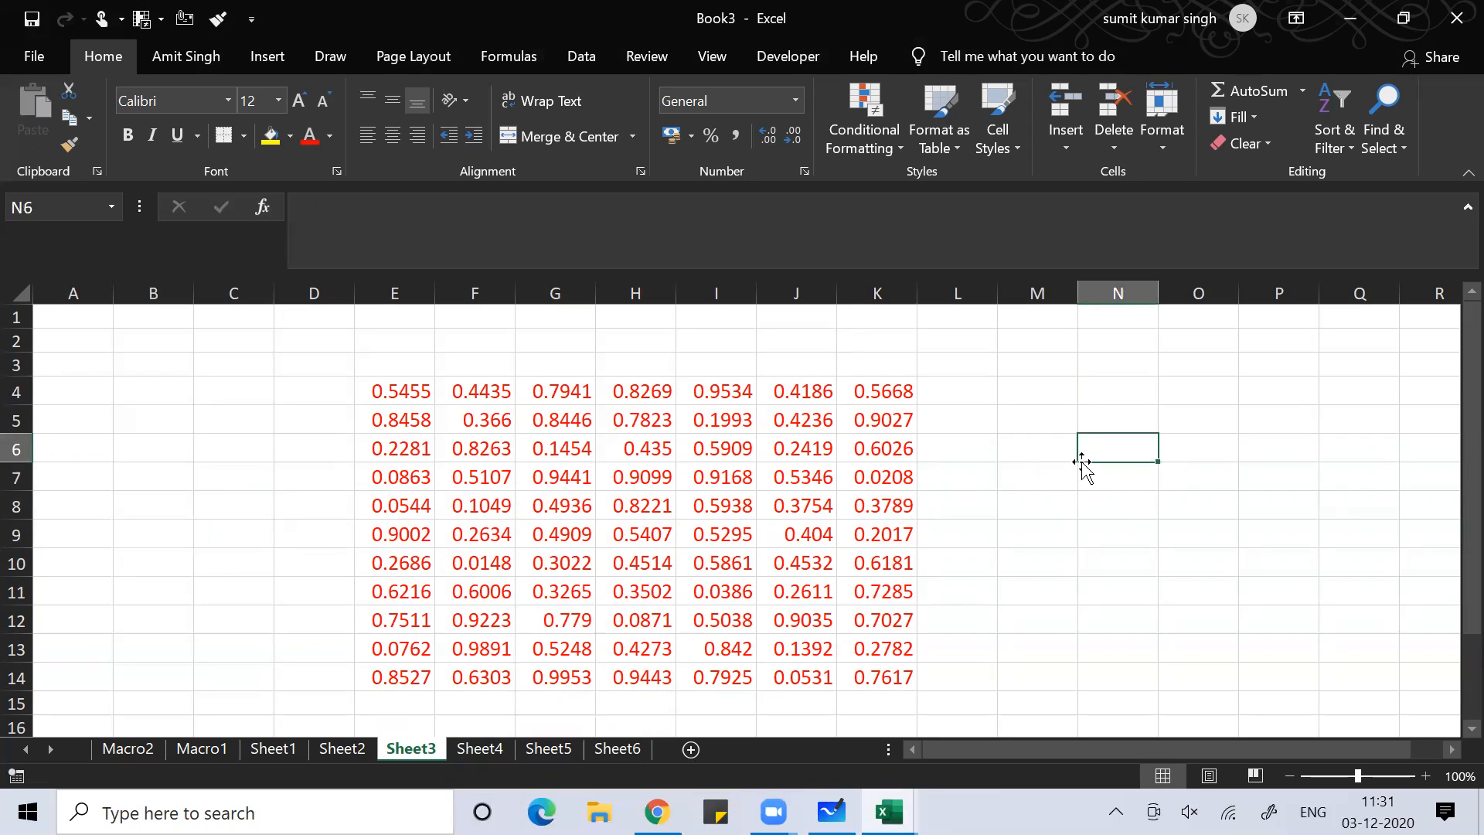
{"action": "left_click_drag", "start_coordinate": [1082, 461], "coordinate": [1000, 475]}
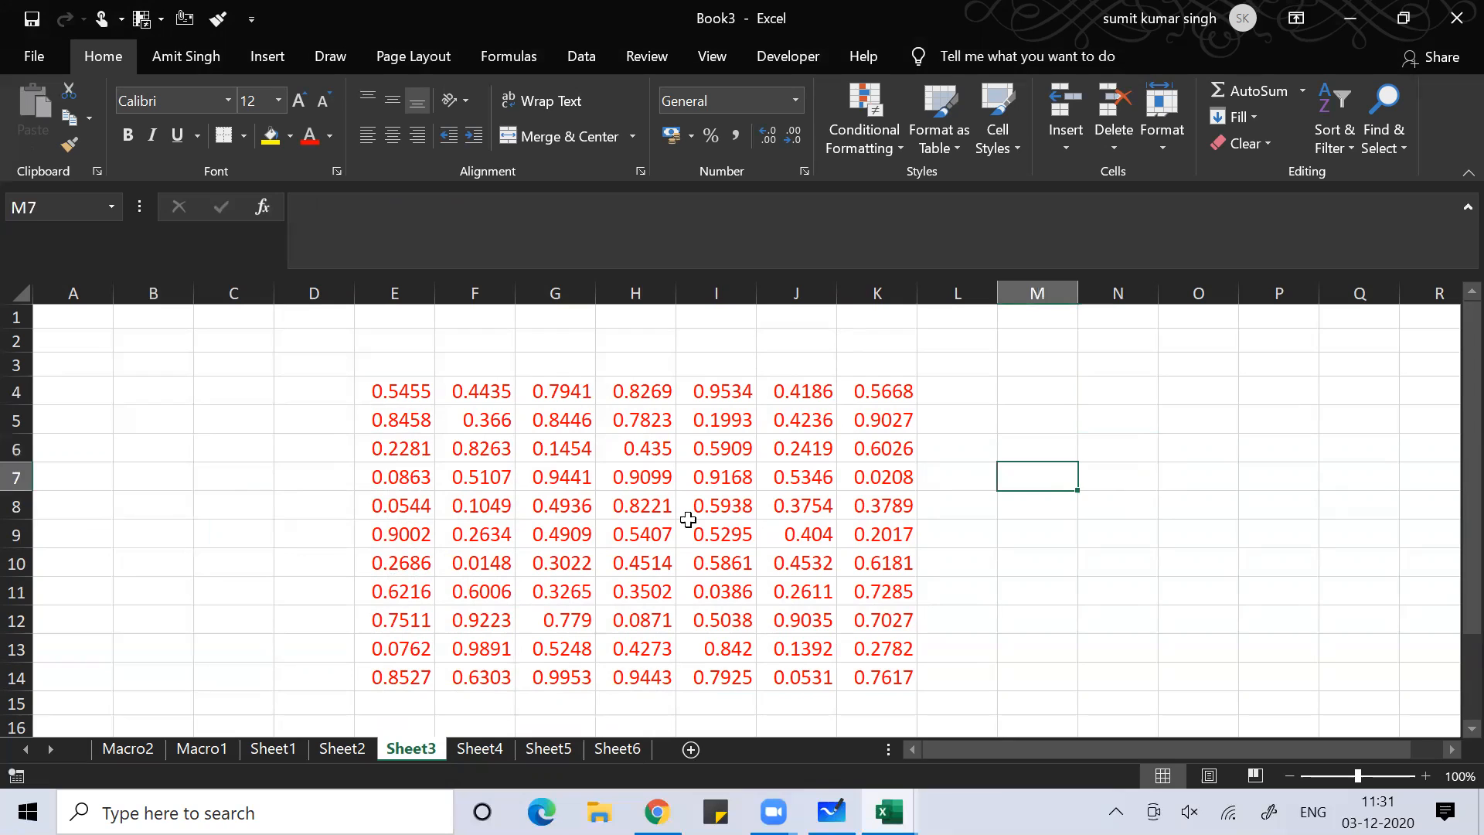
{"action": "left_click", "coordinate": [611, 510]}
{"action": "left_click", "coordinate": [461, 504]}
{"action": "left_click", "coordinate": [407, 481]}
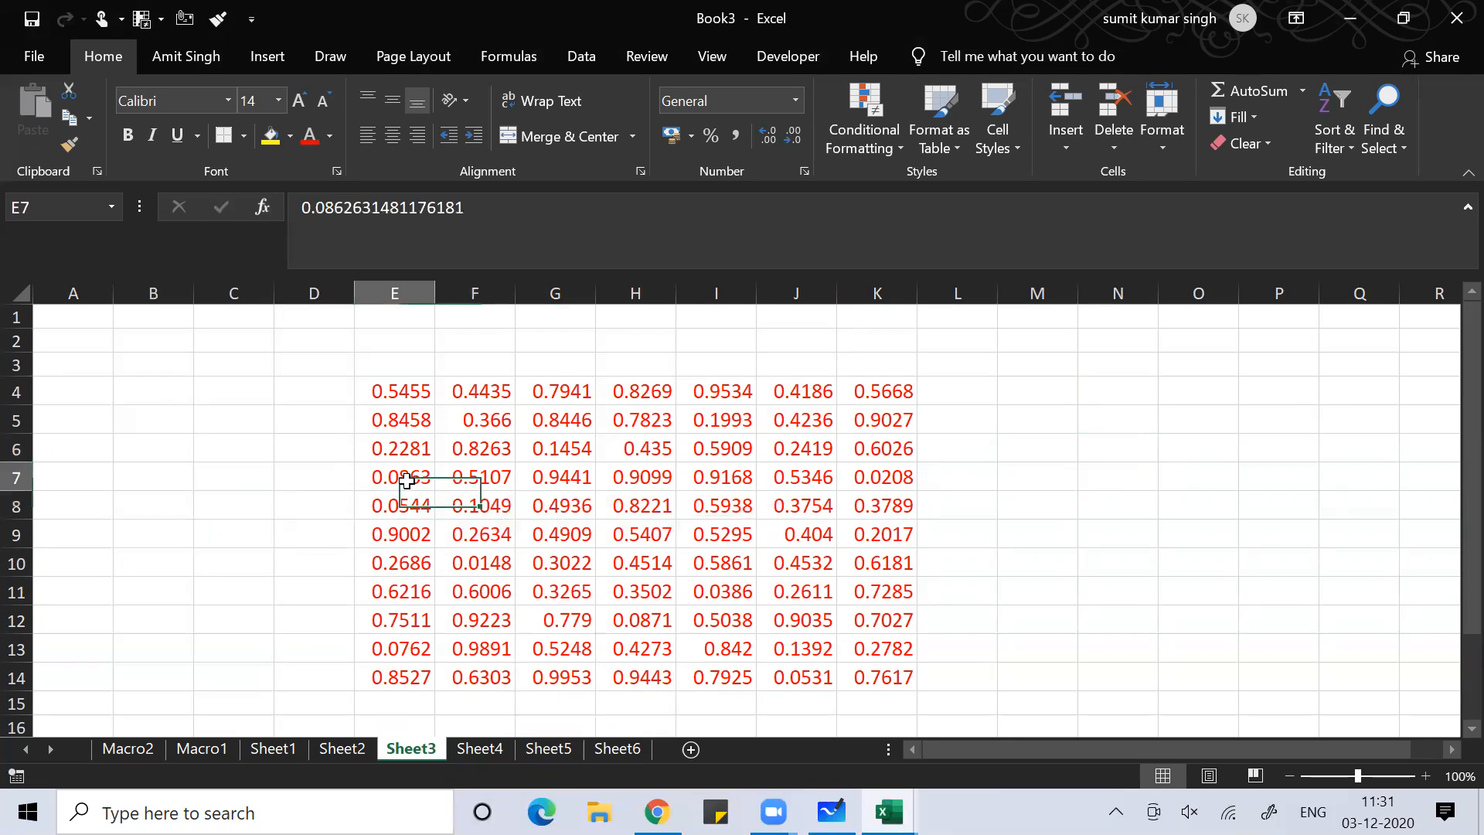
{"action": "left_click", "coordinate": [648, 640]}
{"action": "left_click", "coordinate": [881, 533]}
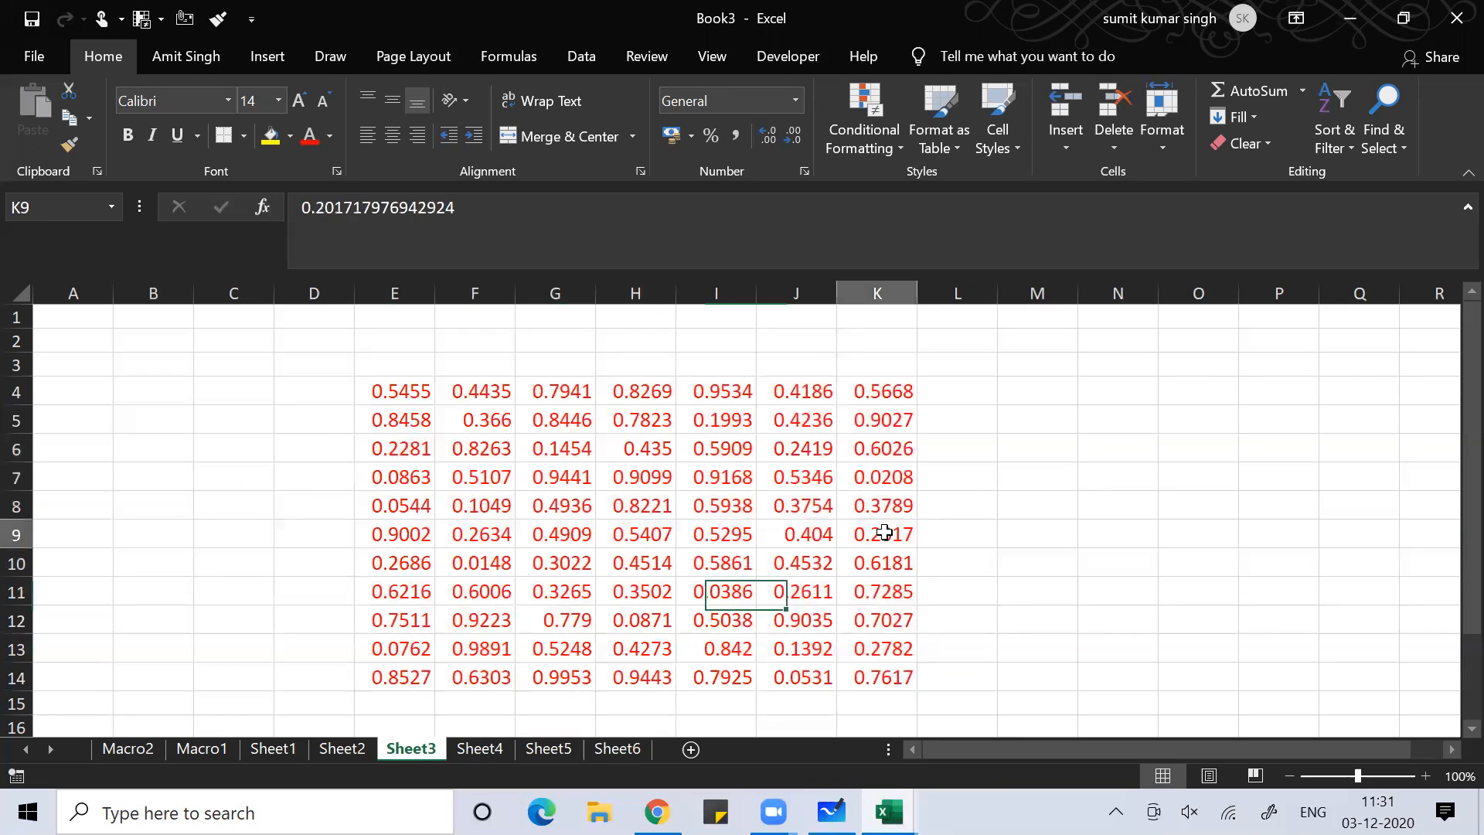
{"action": "left_click", "coordinate": [1213, 384]}
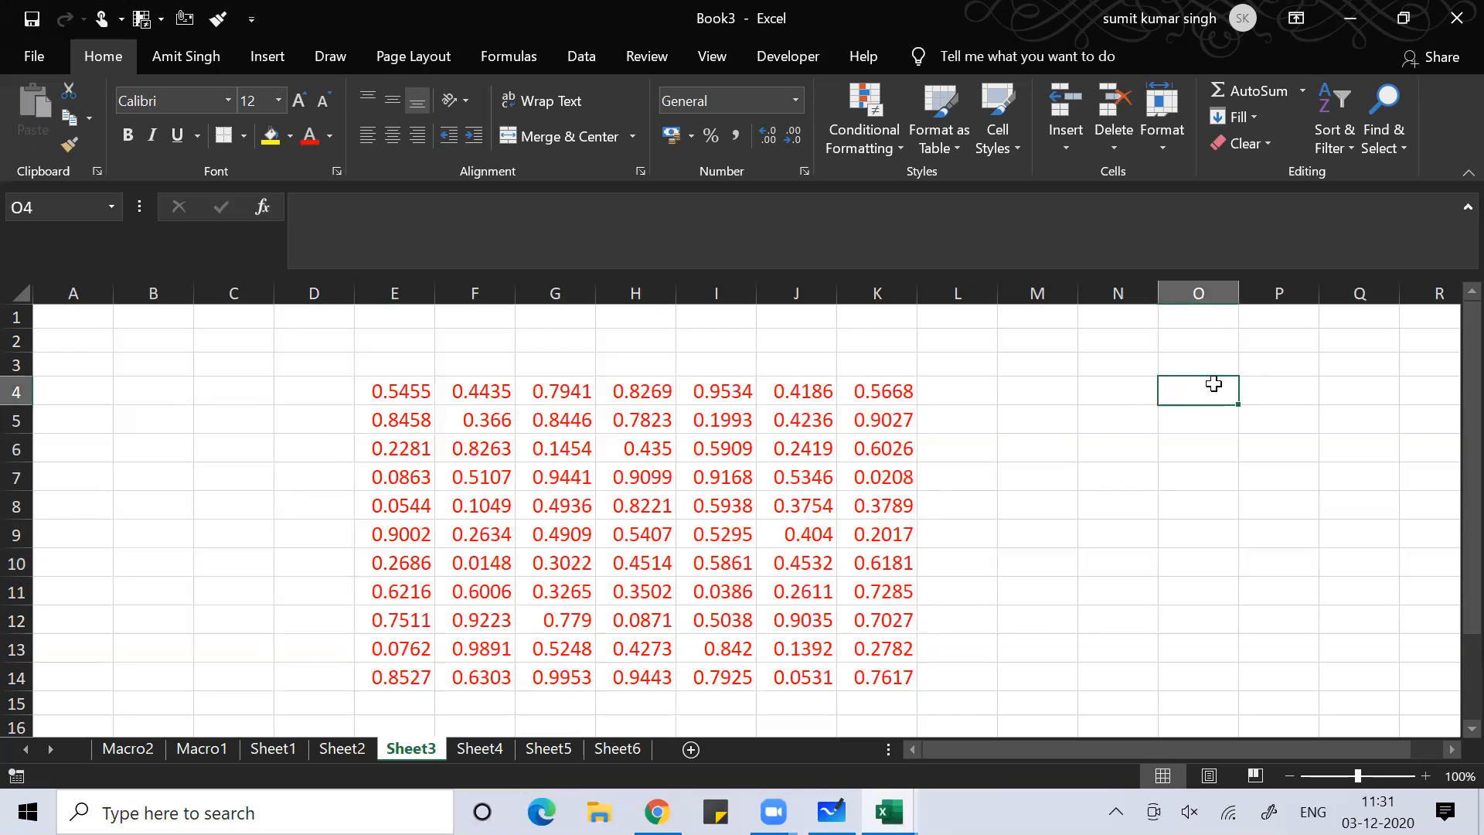
Apply All Borders and then Thick Outside Borders to the table E4:K14
{"action": "left_click", "coordinate": [381, 385]}
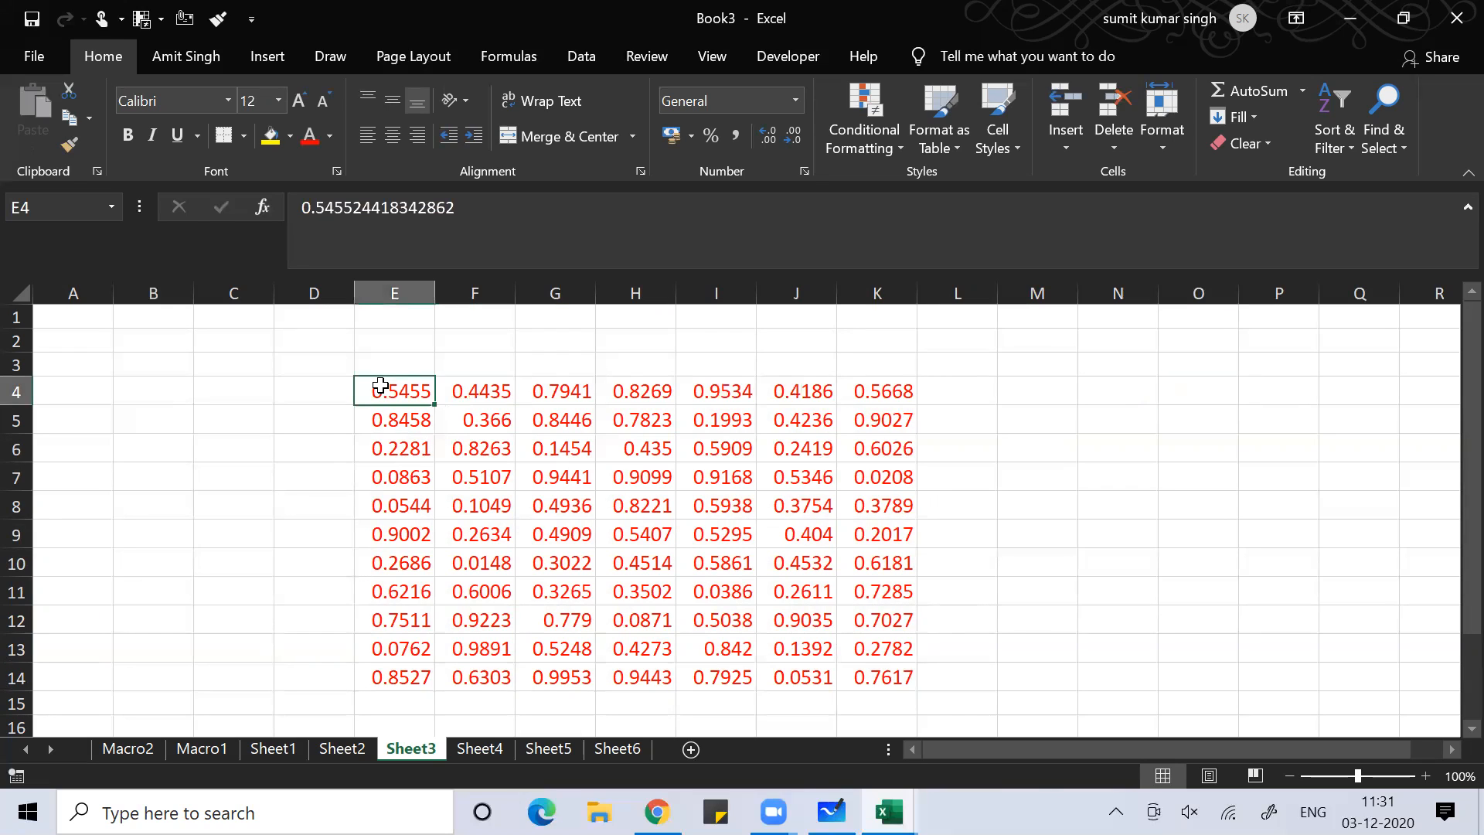
{"action": "left_click_drag", "start_coordinate": [380, 385], "coordinate": [881, 677]}
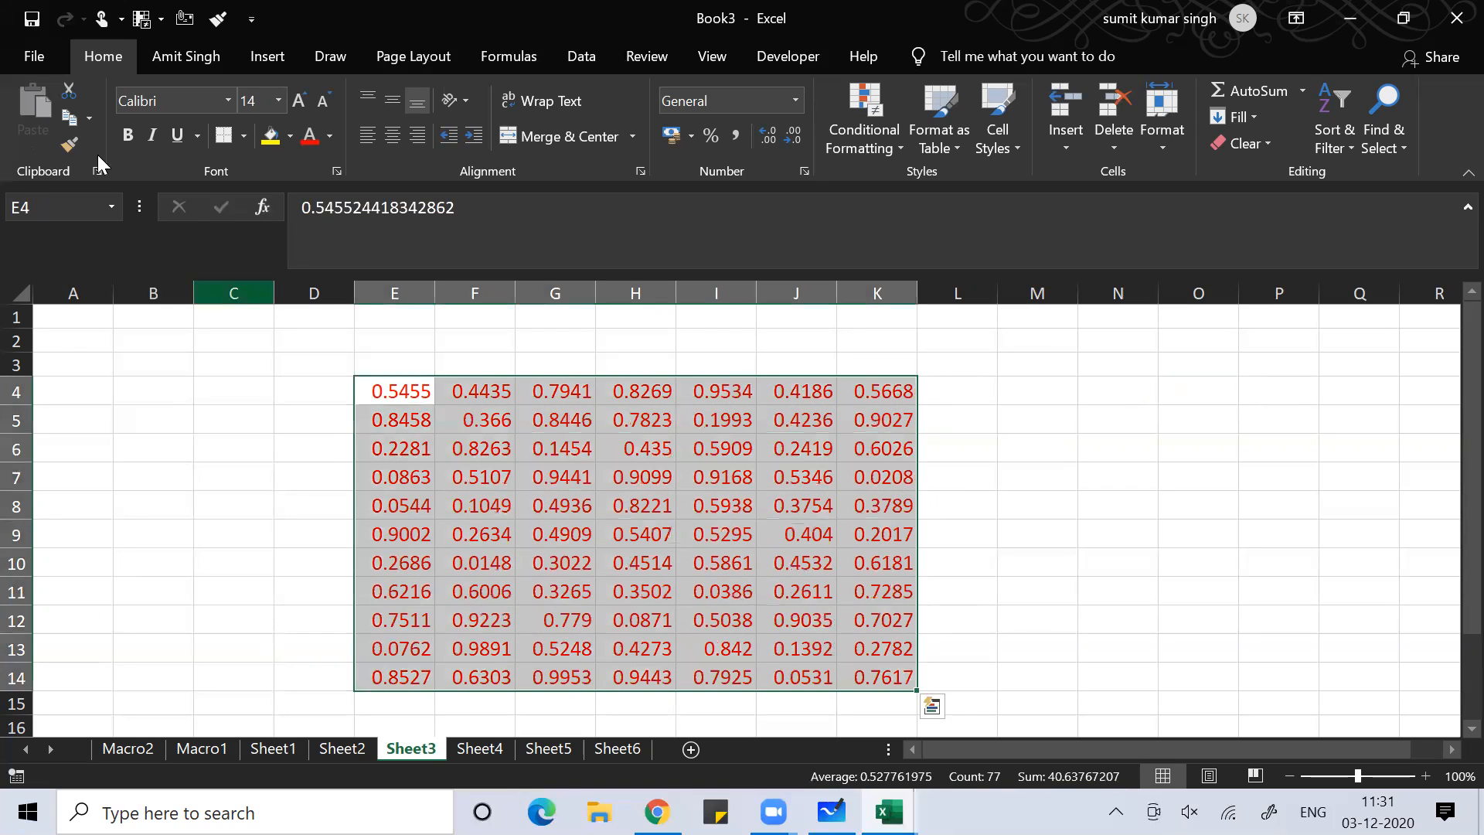
{"action": "left_click", "coordinate": [242, 136]}
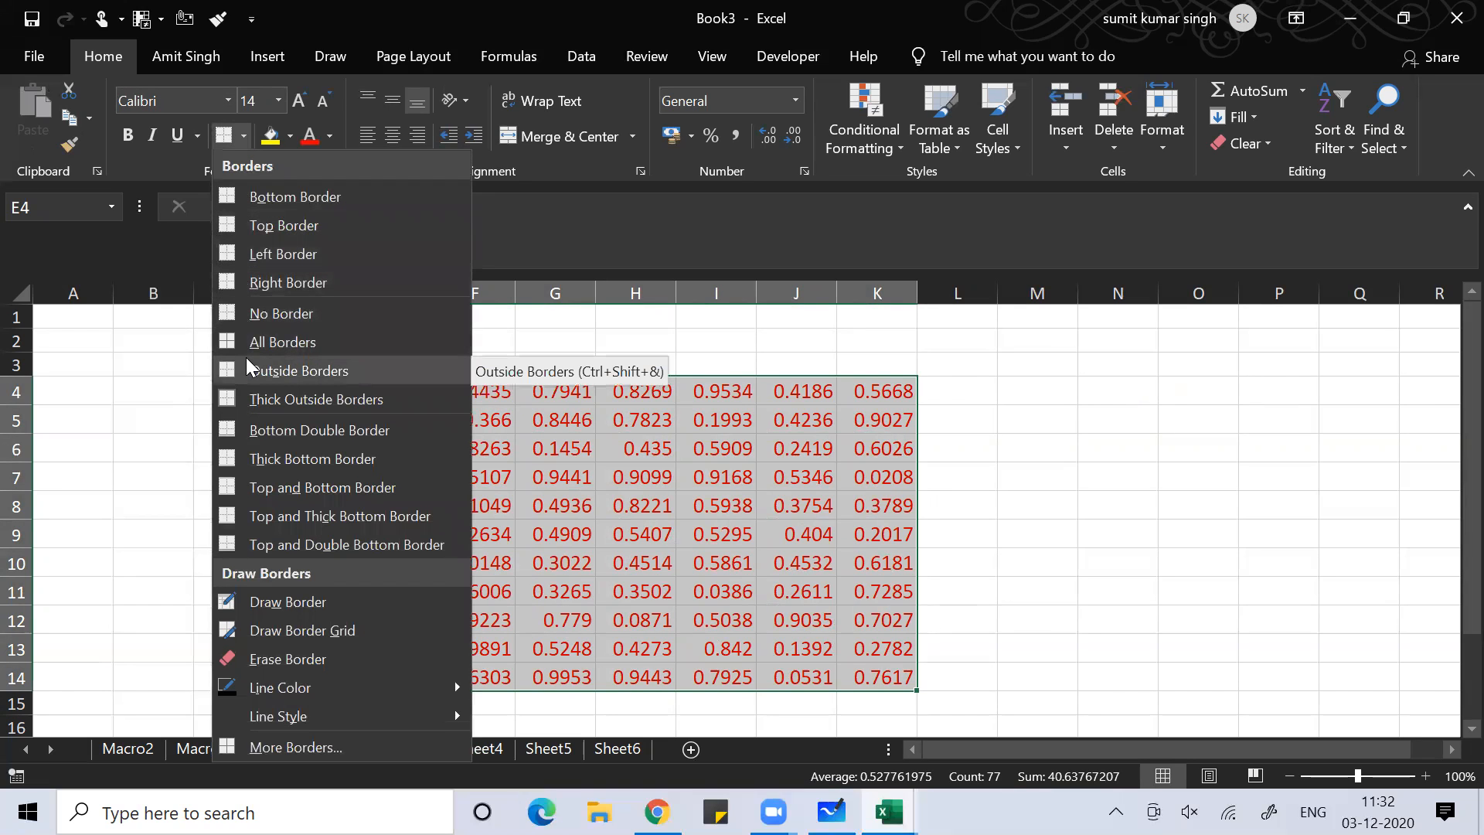
{"action": "left_click", "coordinate": [274, 341]}
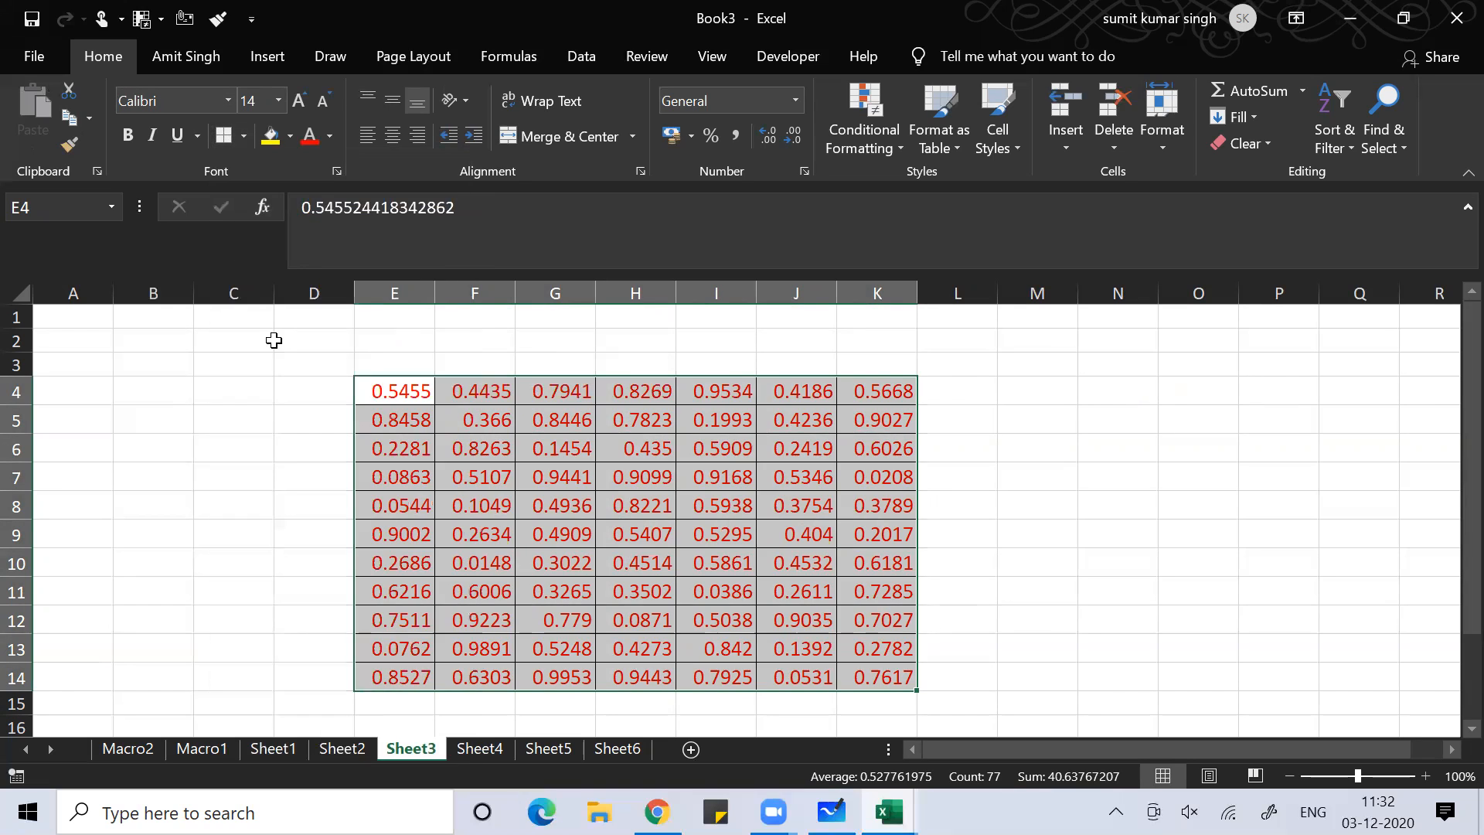
{"action": "left_click", "coordinate": [244, 136]}
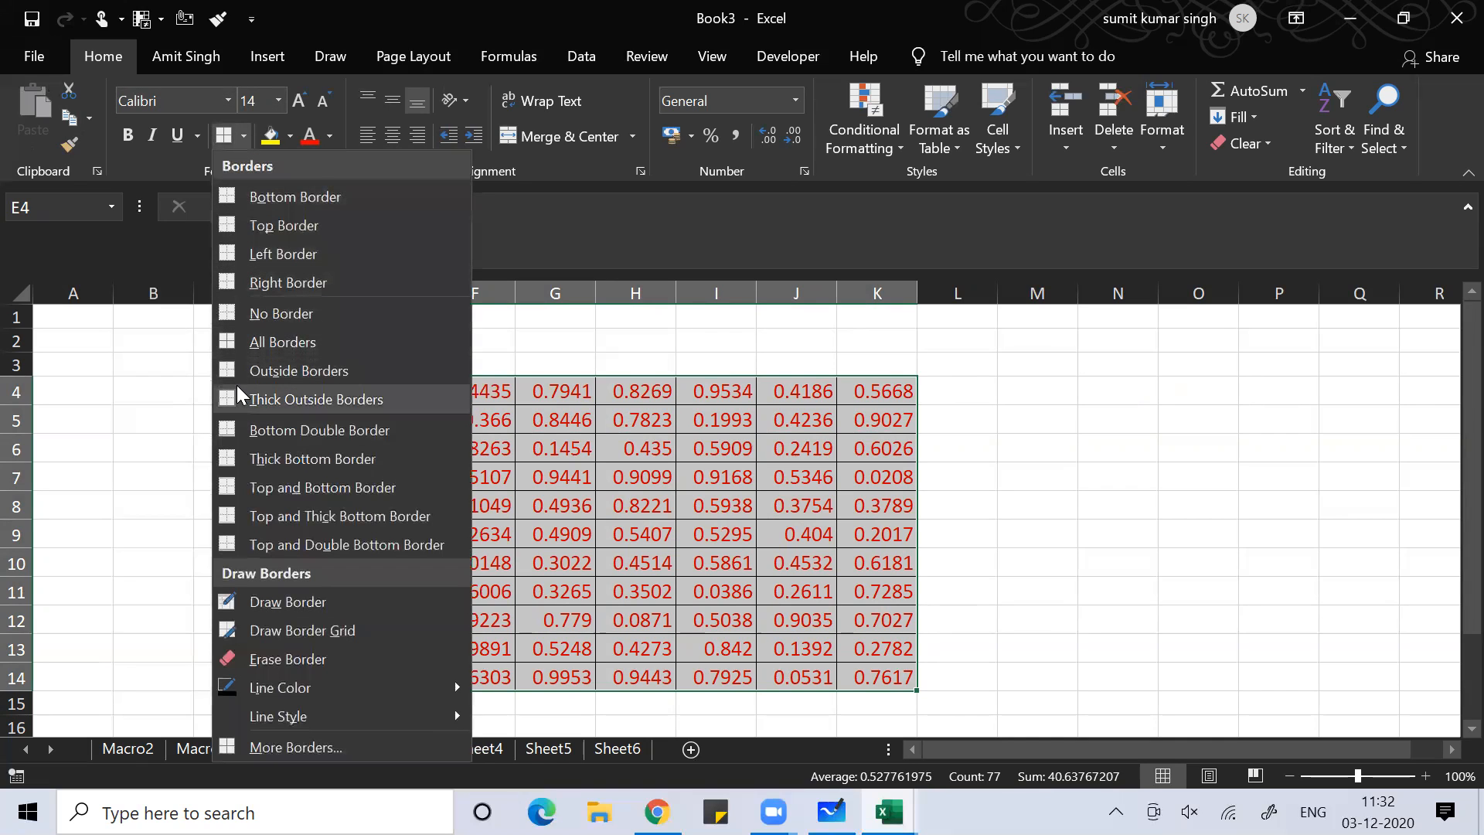
{"action": "left_click", "coordinate": [261, 400]}
Type a test letter in G9 and undo it, keeping its value 0.4909
{"action": "left_click", "coordinate": [703, 510]}
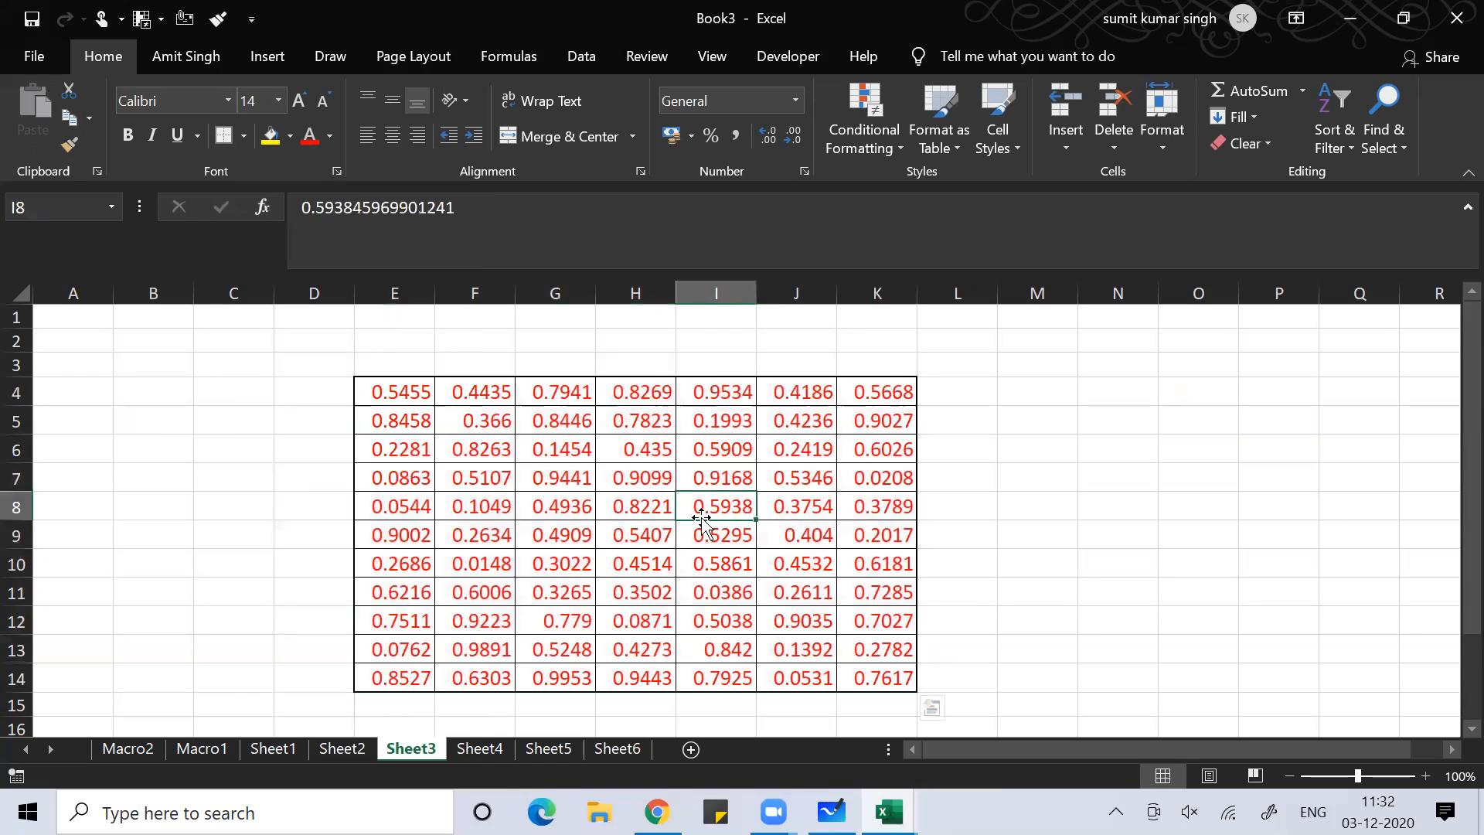
{"action": "left_click", "coordinate": [1036, 501]}
{"action": "left_click", "coordinate": [662, 523]}
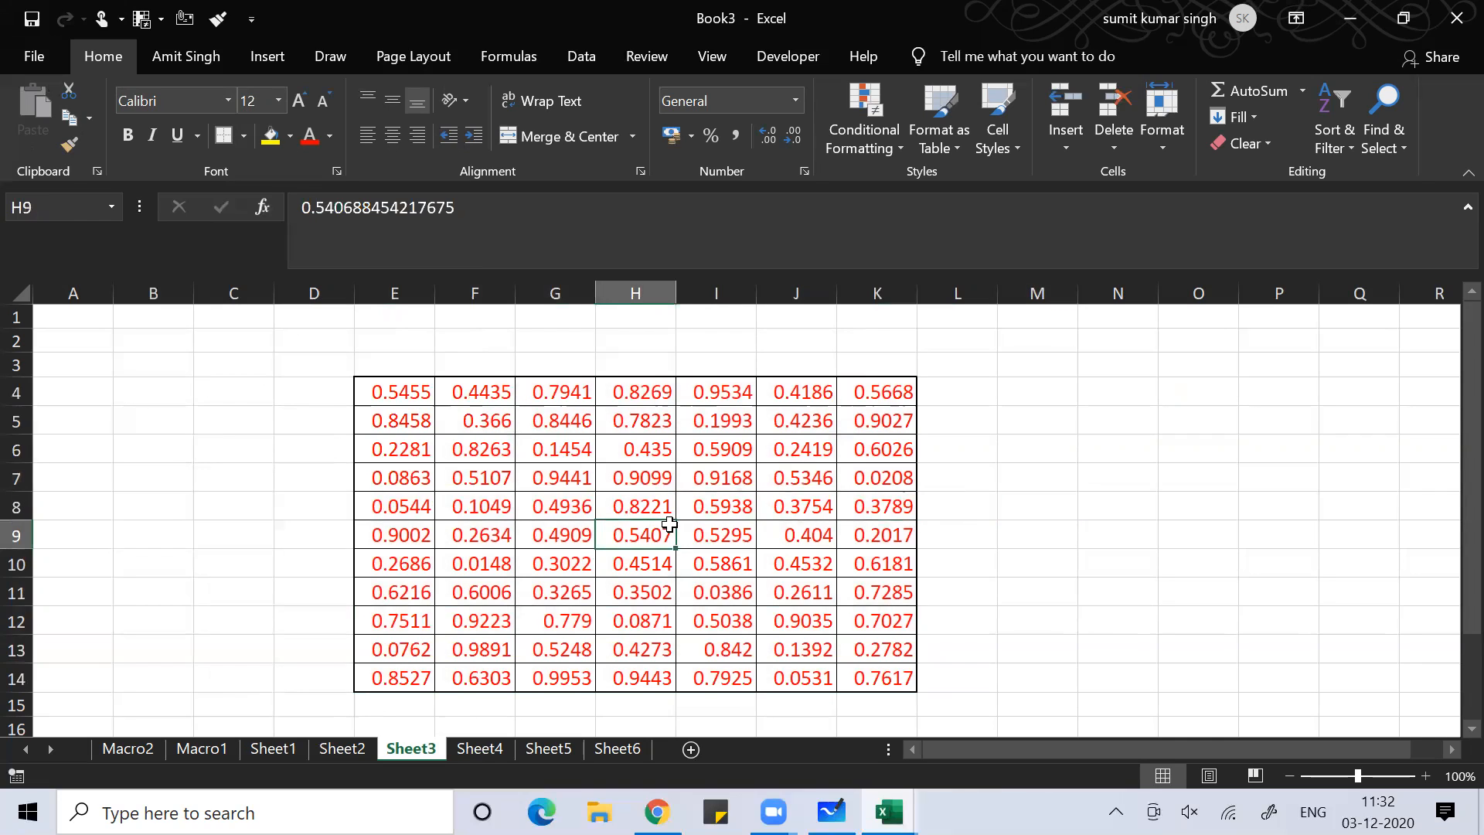
{"action": "left_click", "coordinate": [530, 526]}
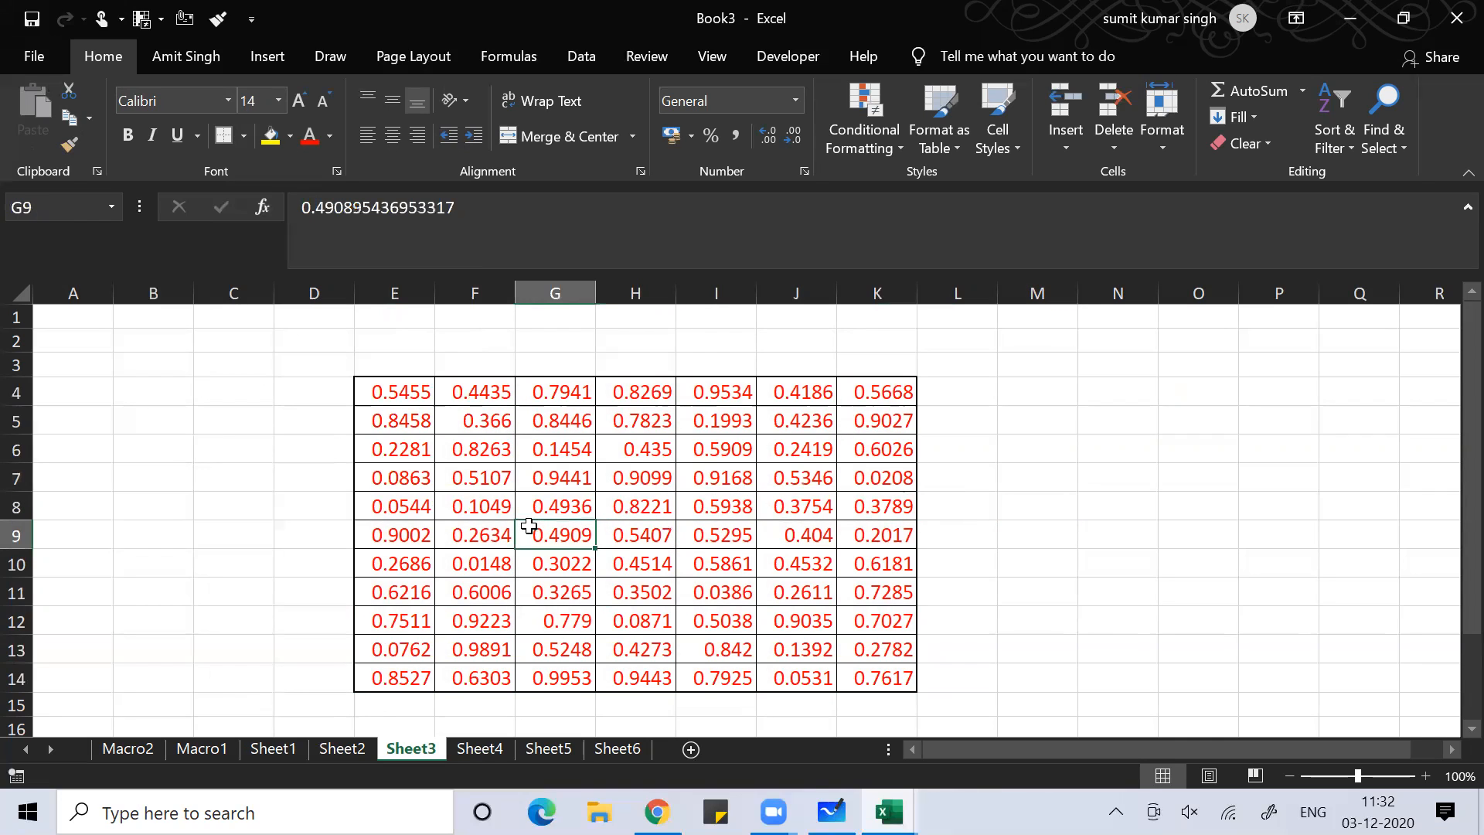
{"action": "type", "text": "f"}
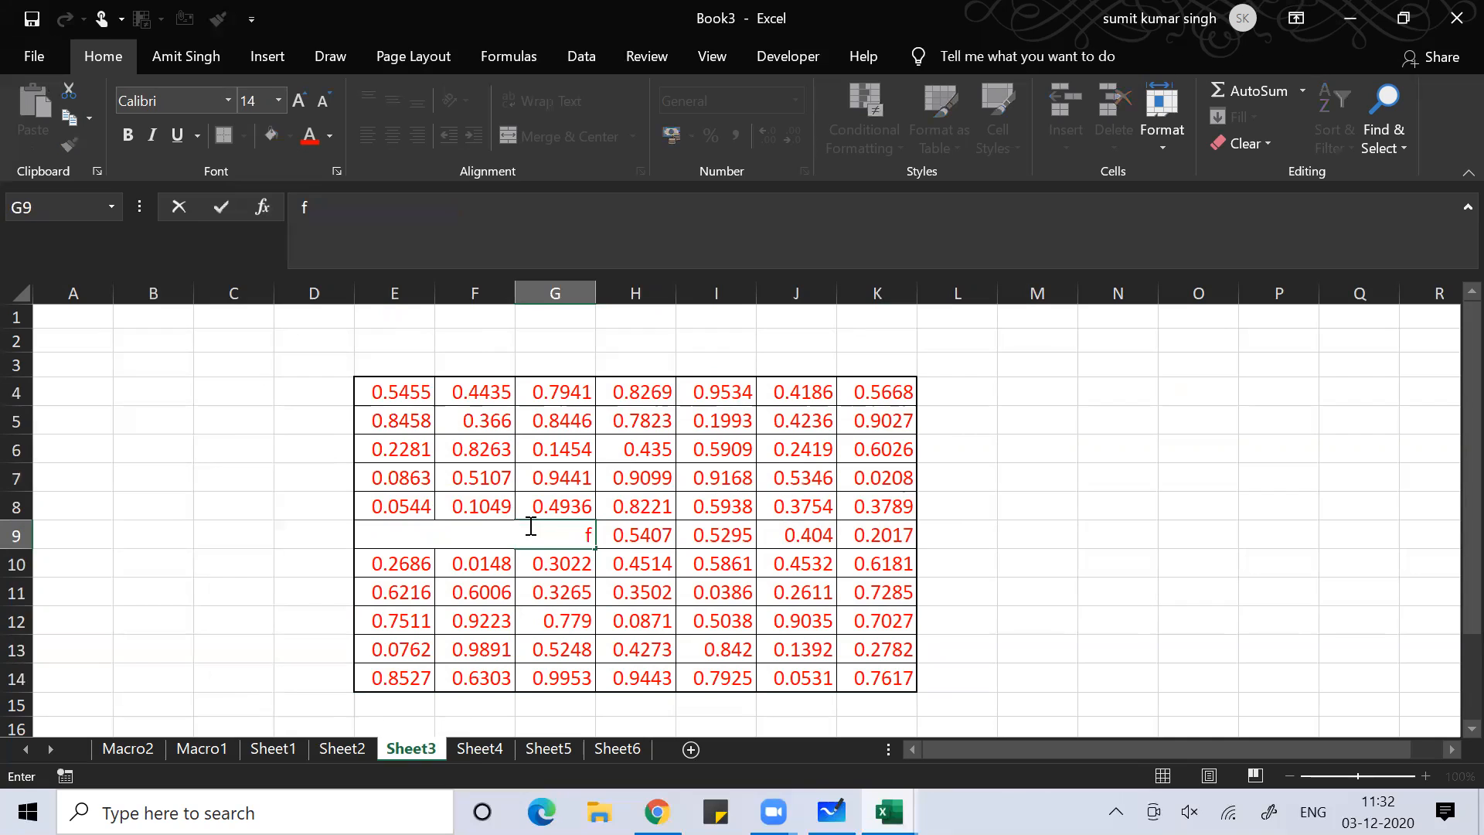
{"action": "key", "text": "ctrl+z"}
Select the entire Sheet3 worksheet with Ctrl+A
{"action": "left_click", "coordinate": [302, 528]}
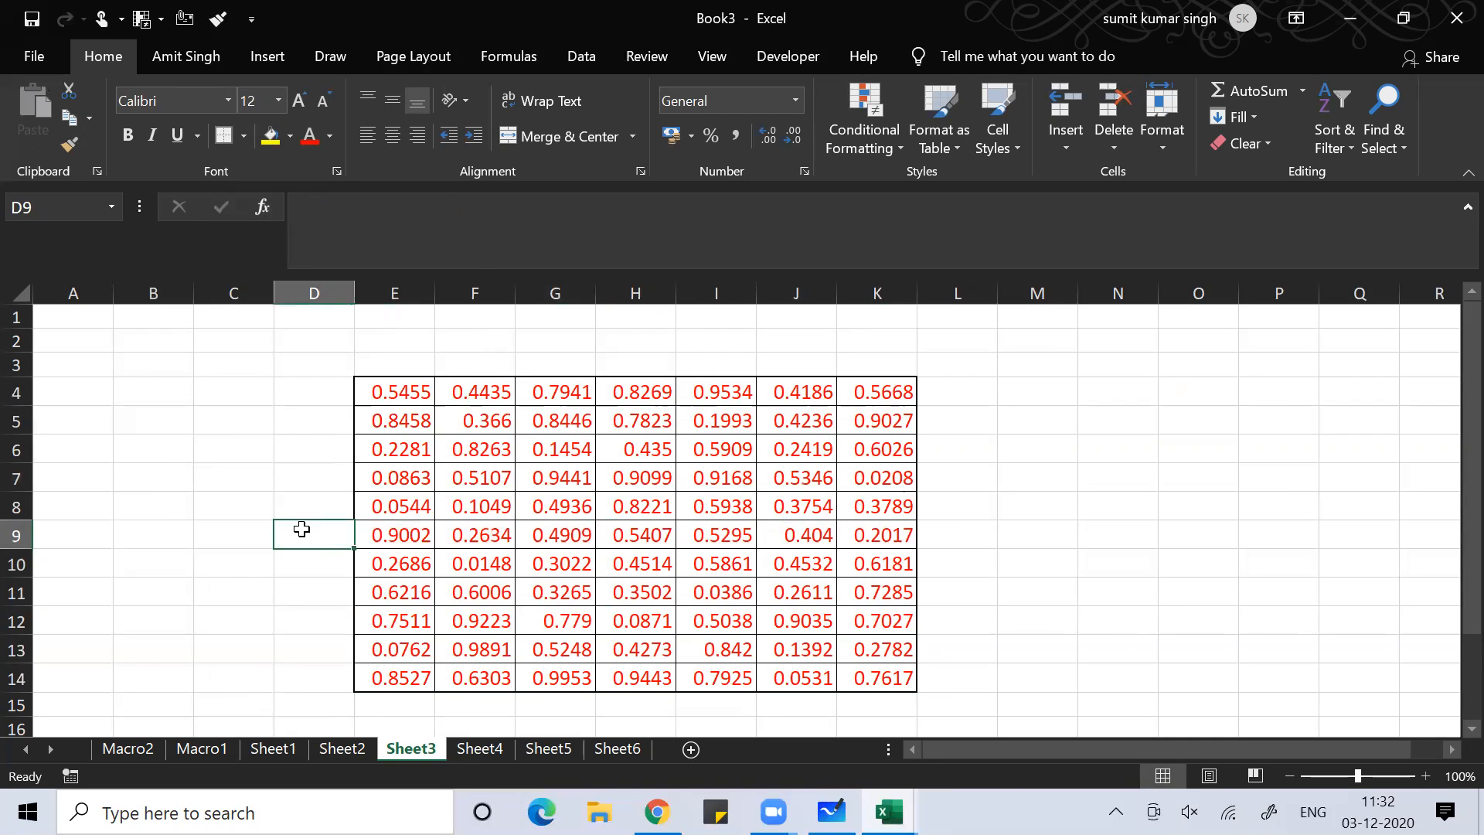
{"action": "left_click", "coordinate": [124, 479]}
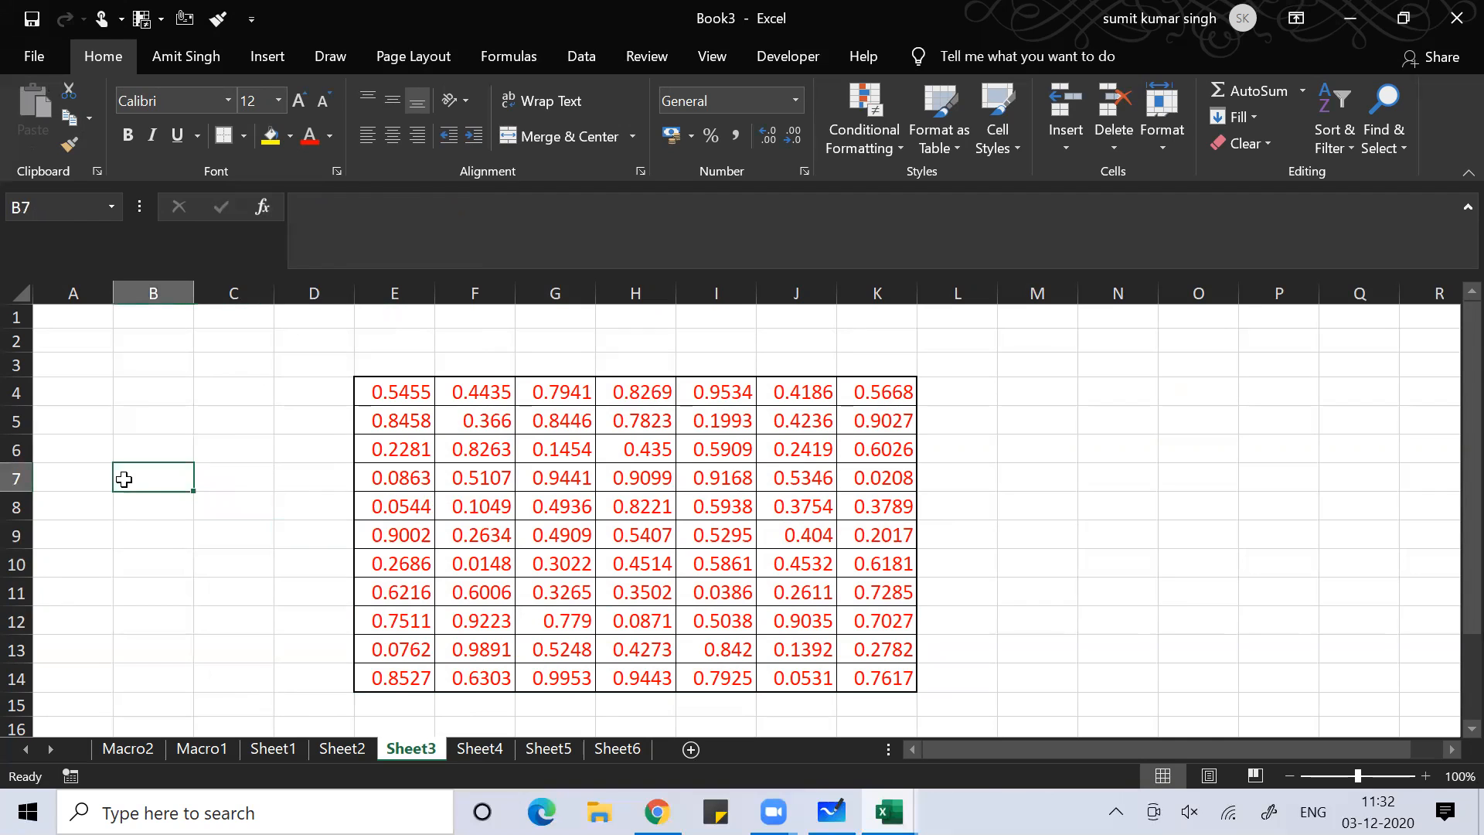
{"action": "key", "text": "ctrl+a"}
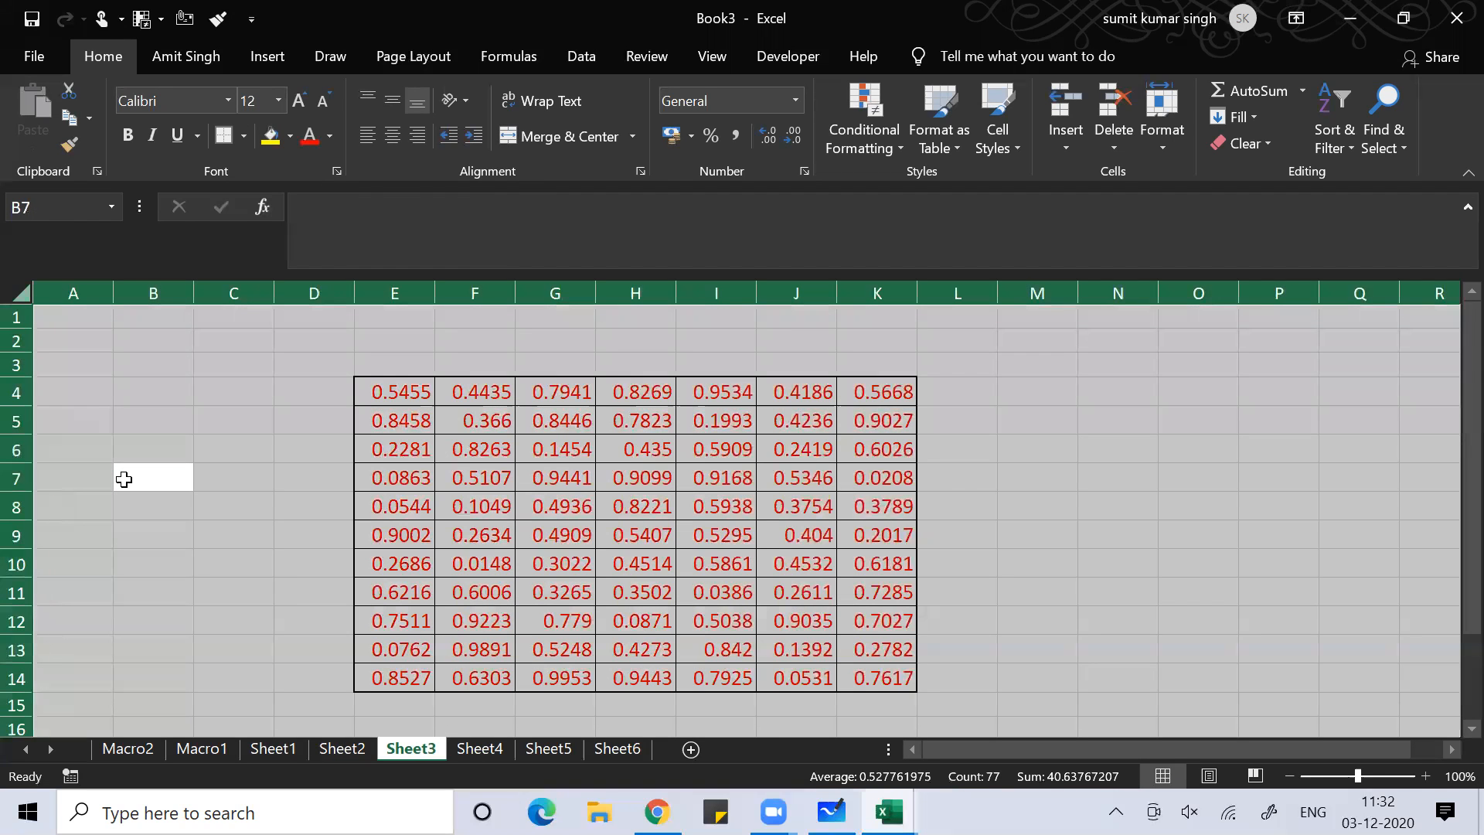
Clear the Locked protection setting for every cell on the sheet
{"action": "right_click", "coordinate": [123, 479]}
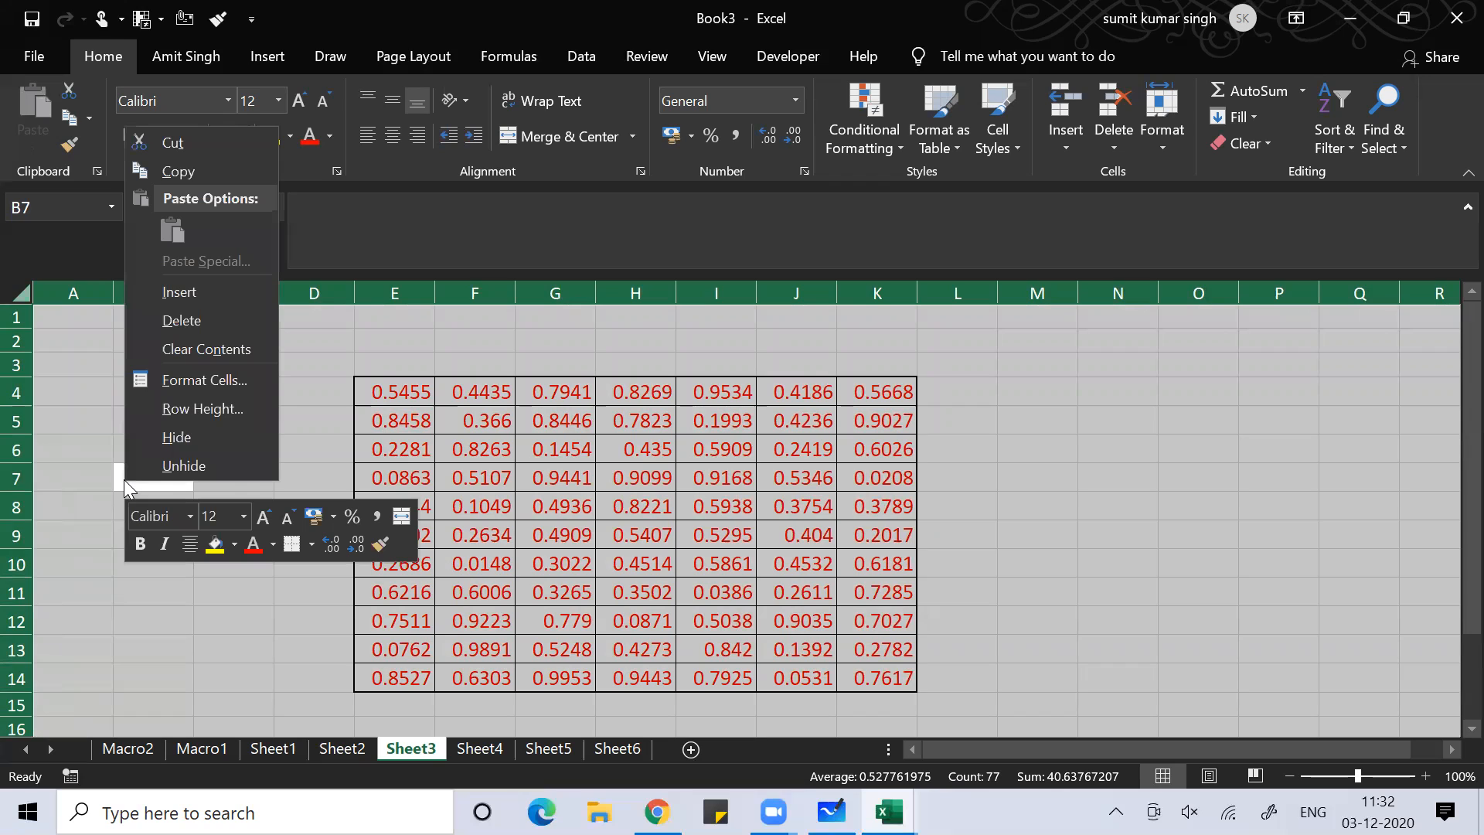
{"action": "left_click", "coordinate": [236, 371]}
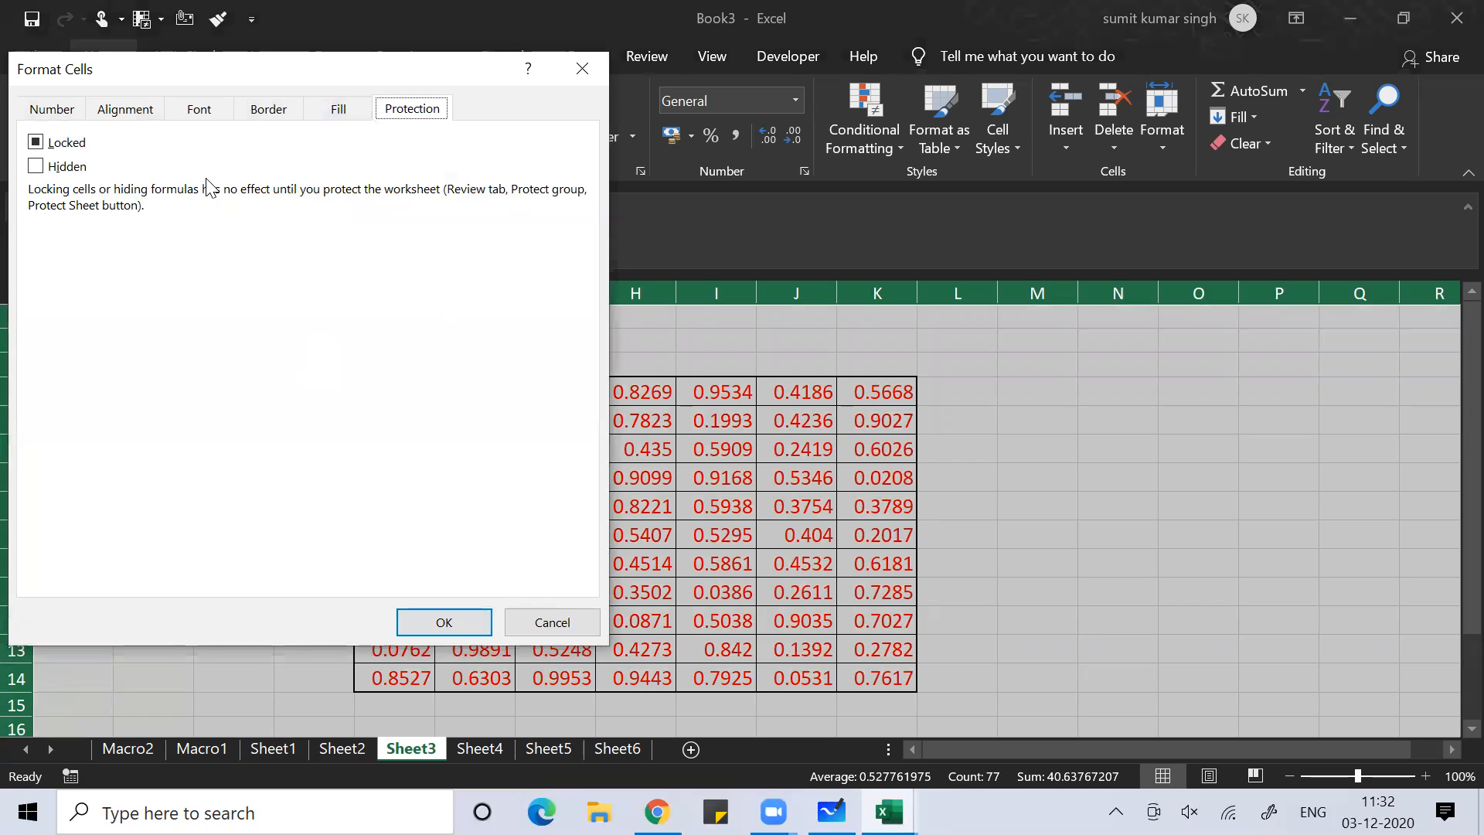
{"action": "left_click", "coordinate": [36, 142]}
{"action": "left_click", "coordinate": [35, 143]}
{"action": "left_click", "coordinate": [435, 618]}
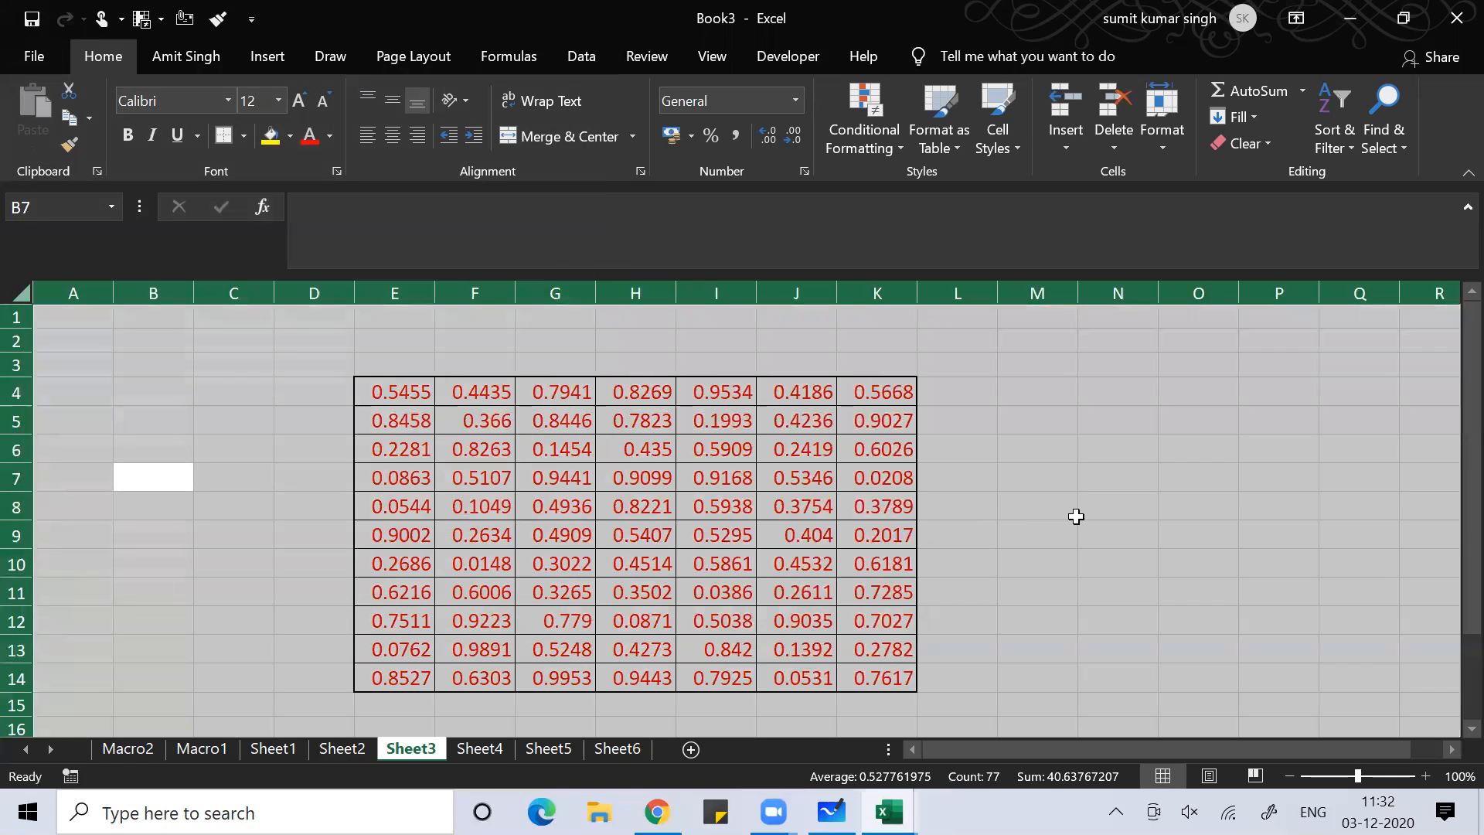
{"action": "left_click", "coordinate": [1076, 517]}
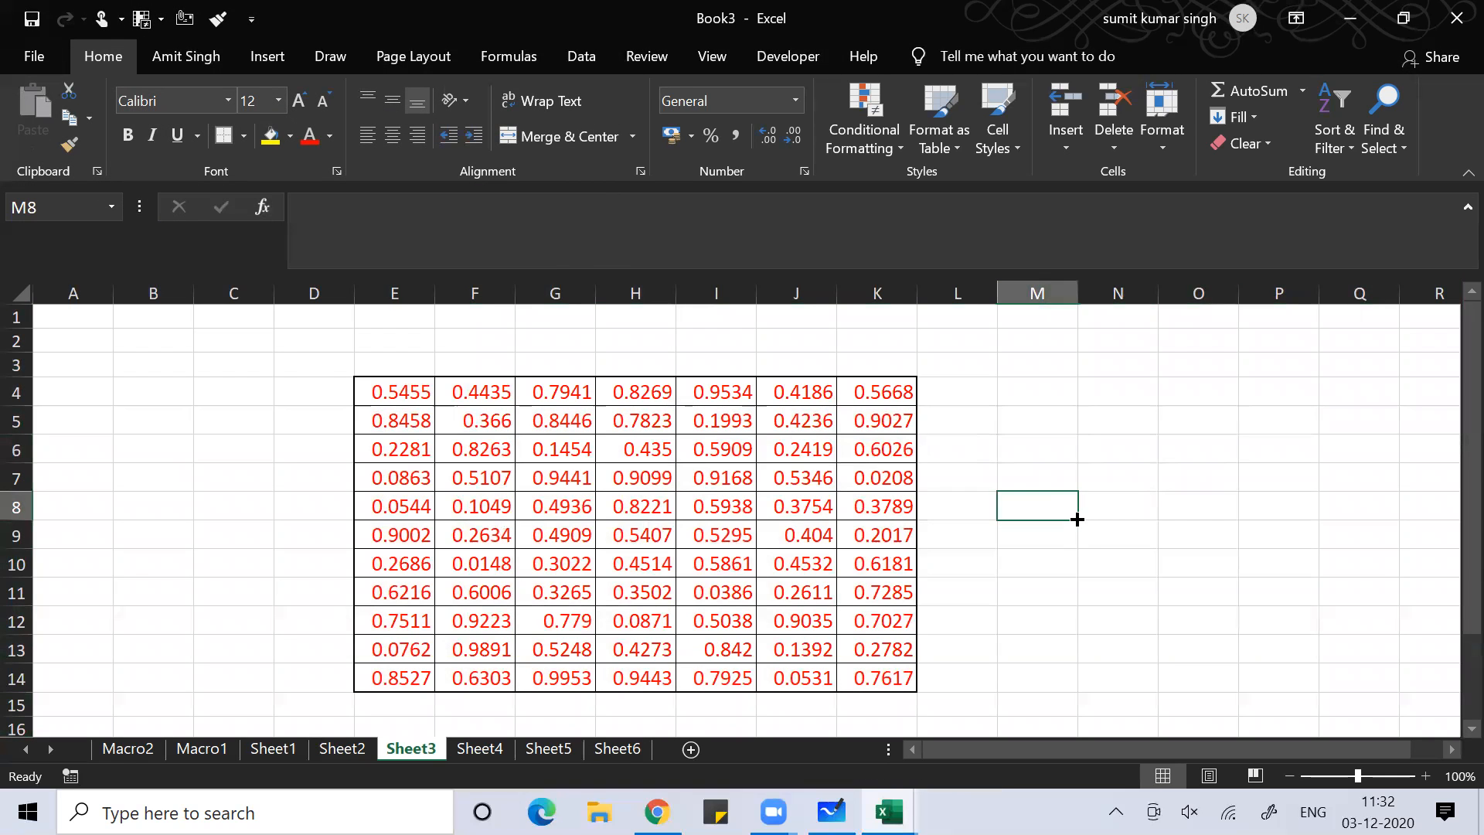
Turn the Locked setting back on for the number table E4:K14
{"action": "left_click", "coordinate": [408, 392]}
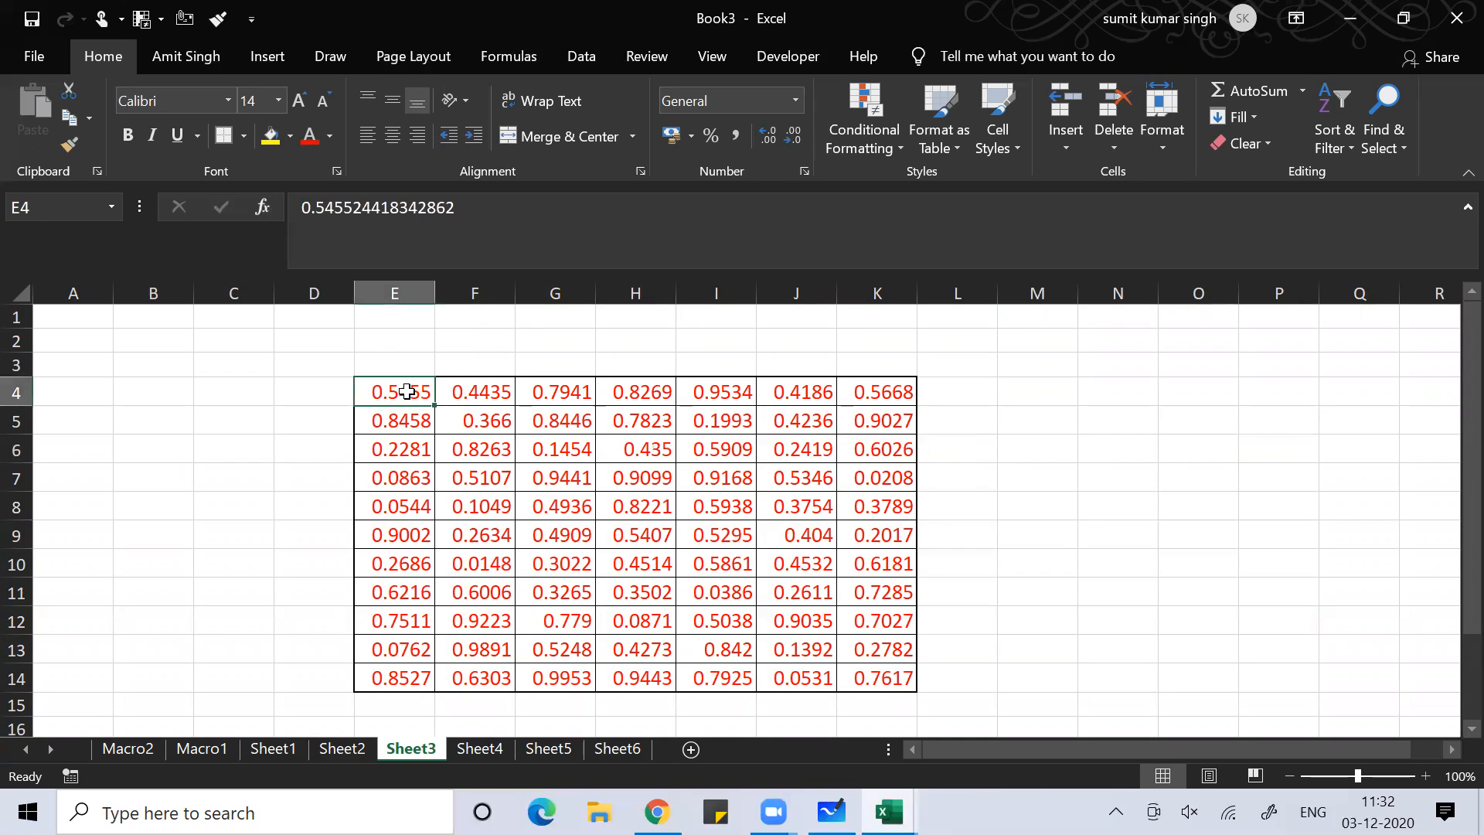
{"action": "key", "text": "ctrl+shift+Right"}
{"action": "key", "text": "ctrl+shift+Down"}
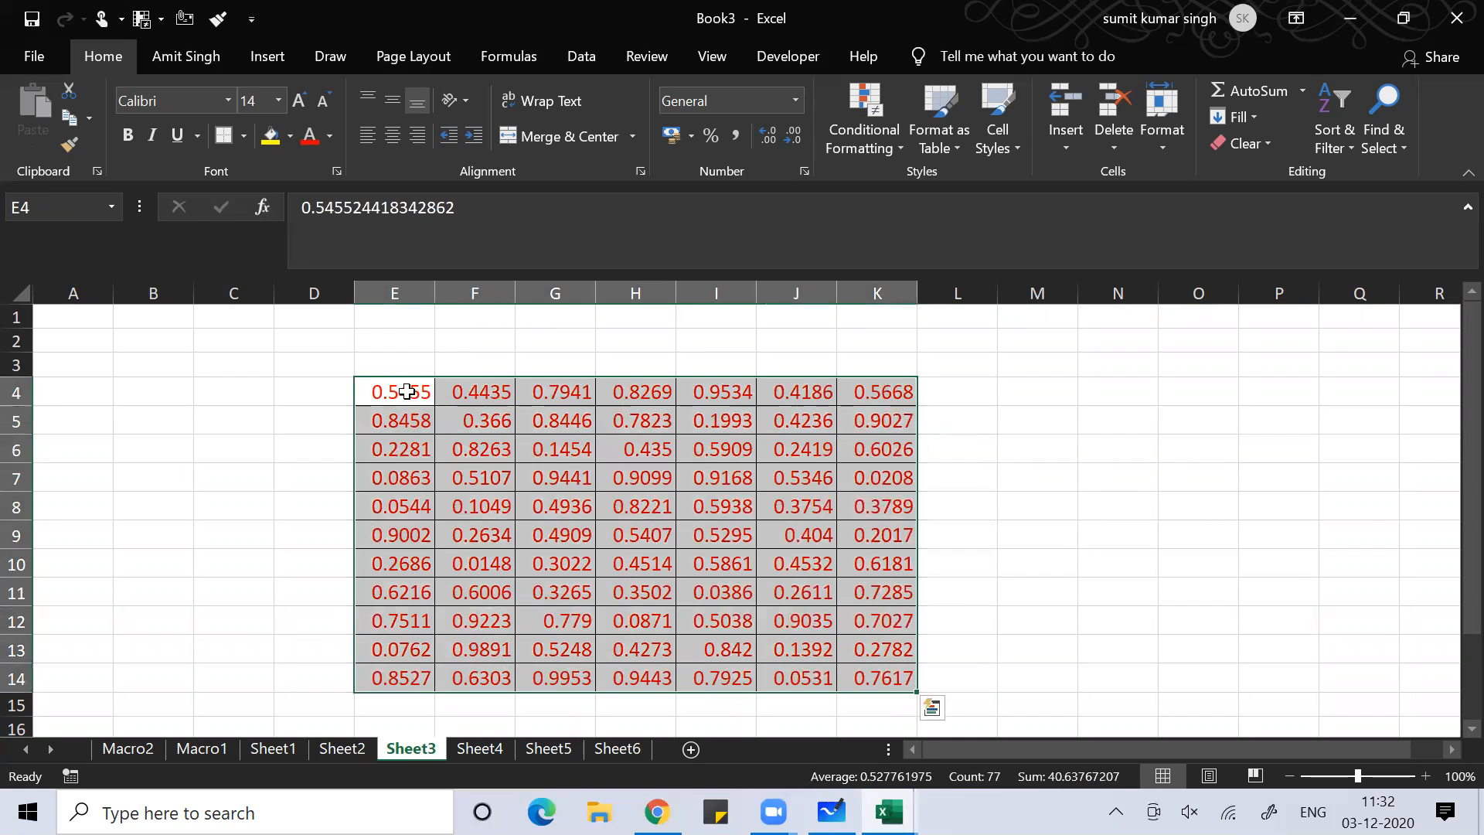
{"action": "key", "text": "ctrl+1"}
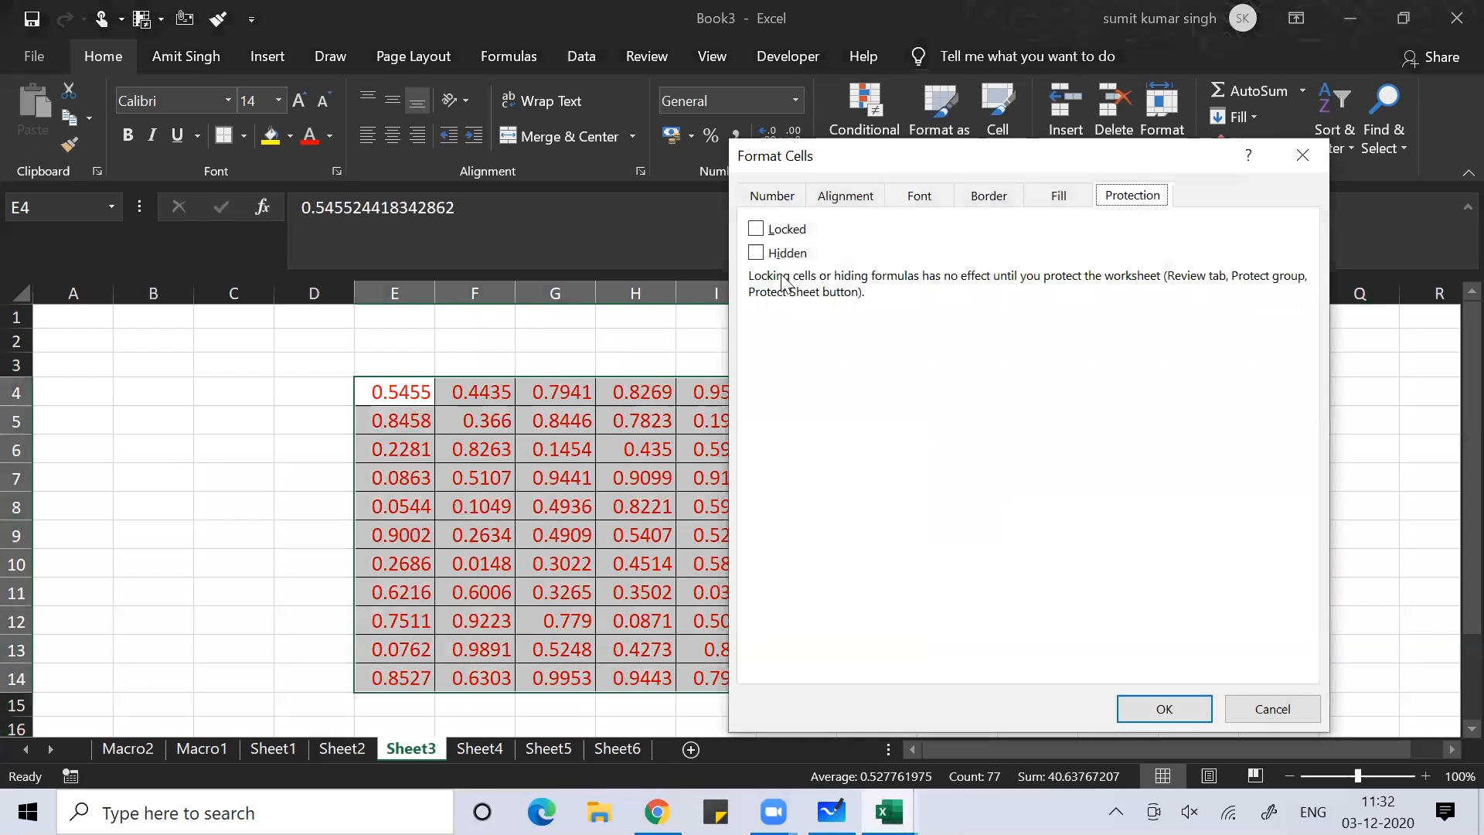
{"action": "left_click", "coordinate": [765, 232]}
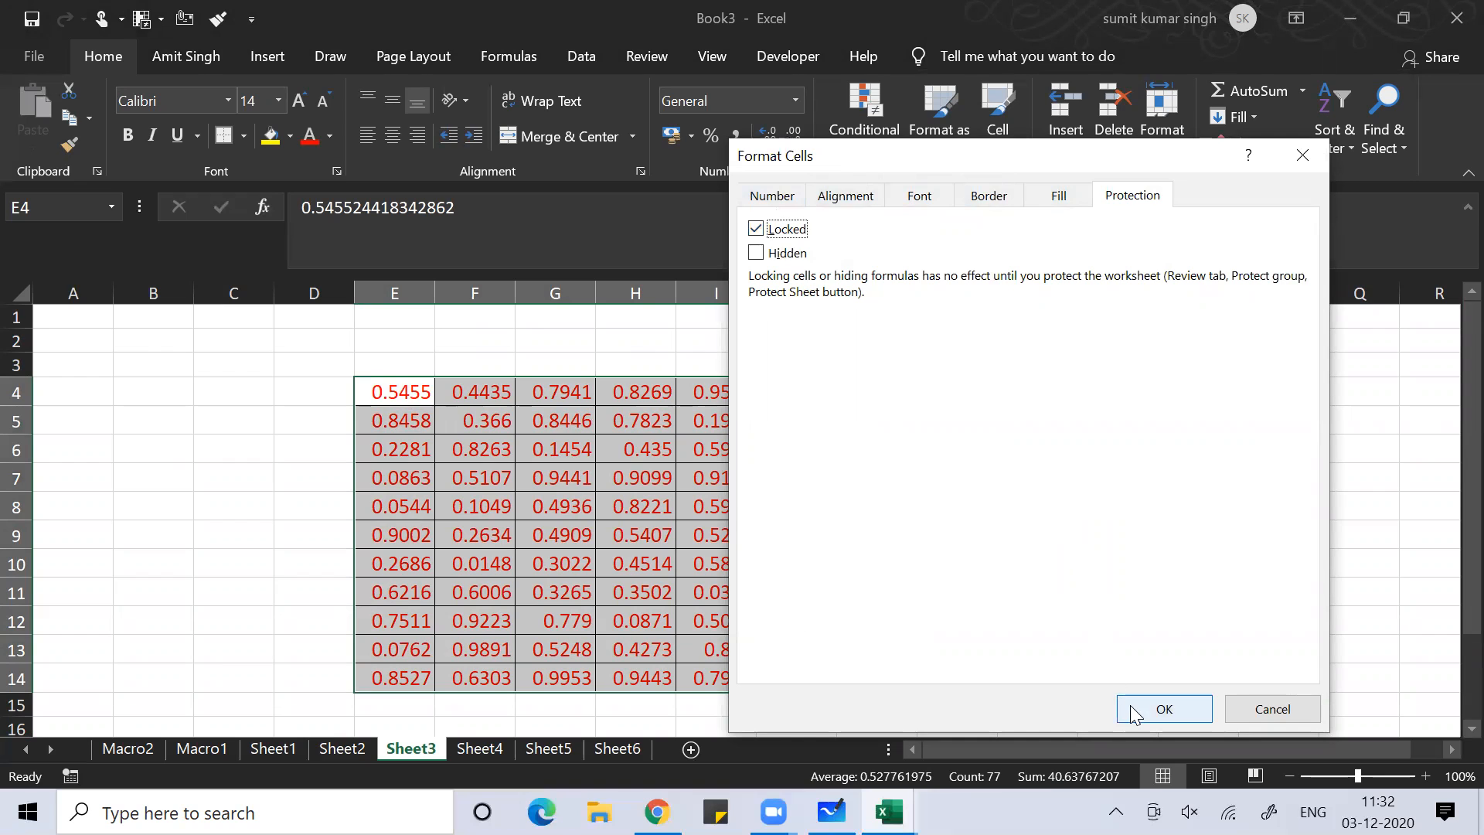
{"action": "left_click", "coordinate": [1130, 704]}
{"action": "left_click", "coordinate": [257, 658]}
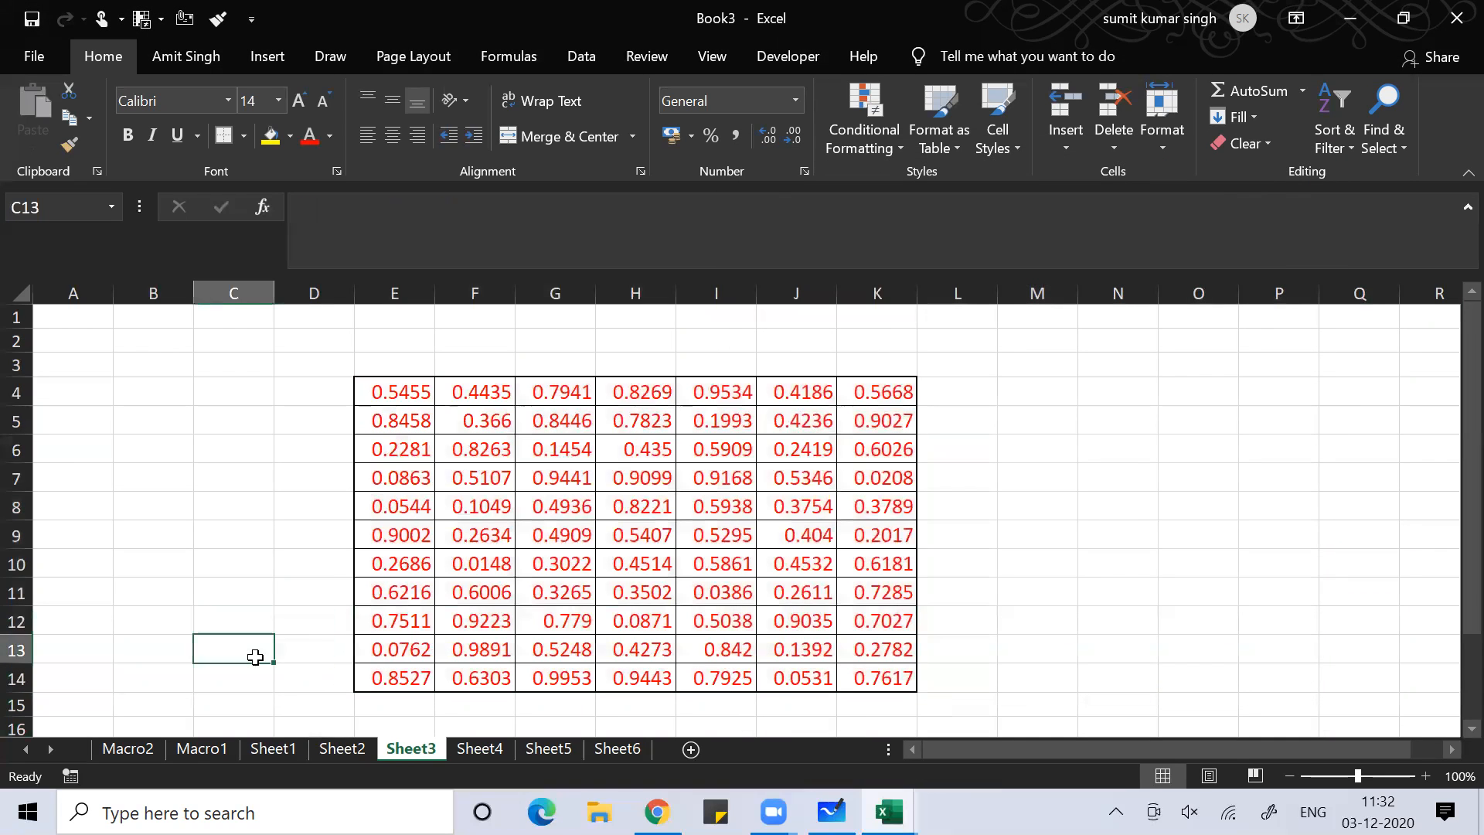
Protect Sheet3 from its tab menu with a password, entered twice to confirm
{"action": "right_click", "coordinate": [398, 747]}
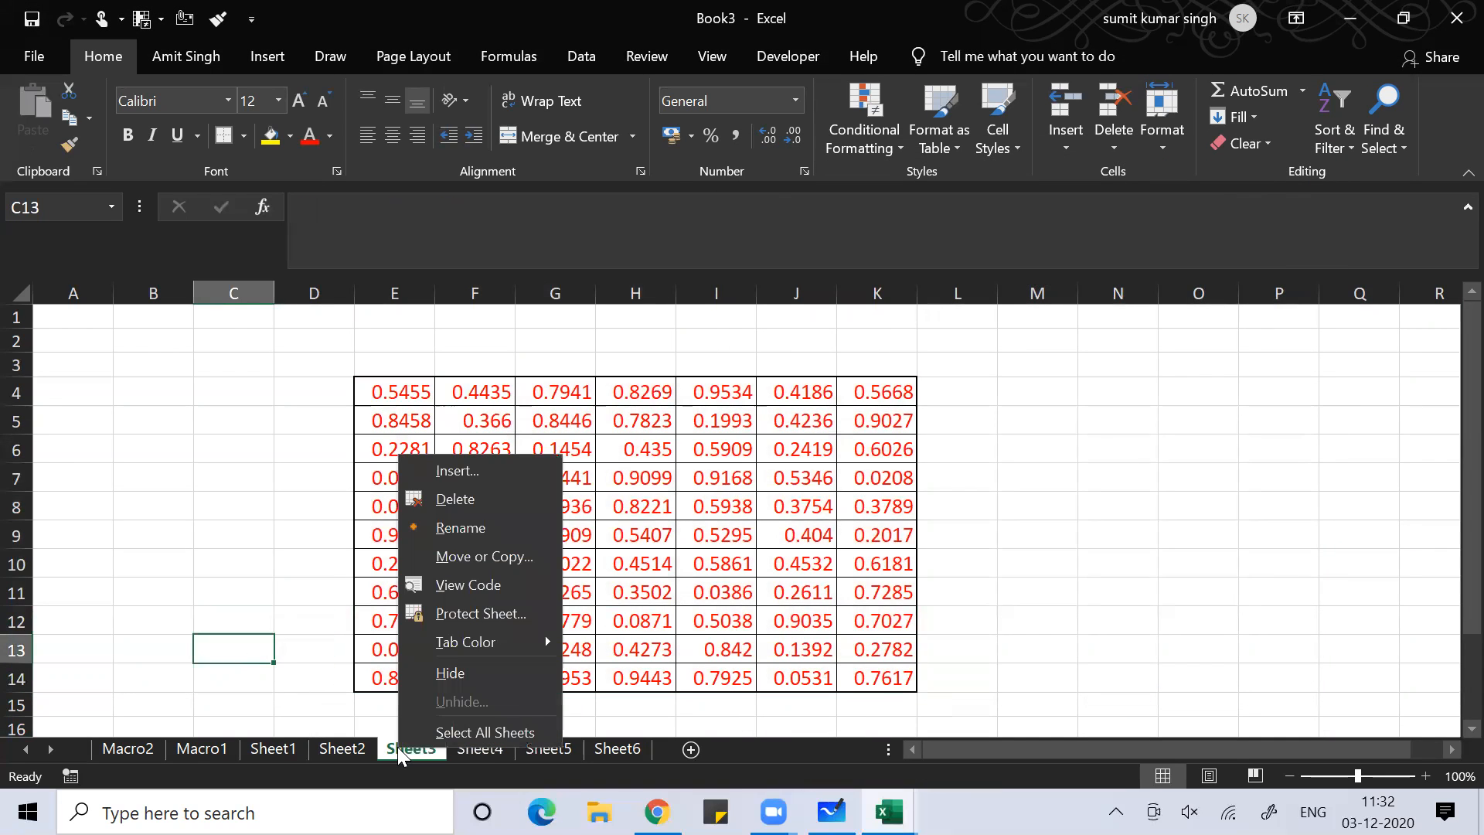
{"action": "left_click", "coordinate": [486, 616]}
{"action": "type", "text": "123"}
{"action": "key", "text": "Return"}
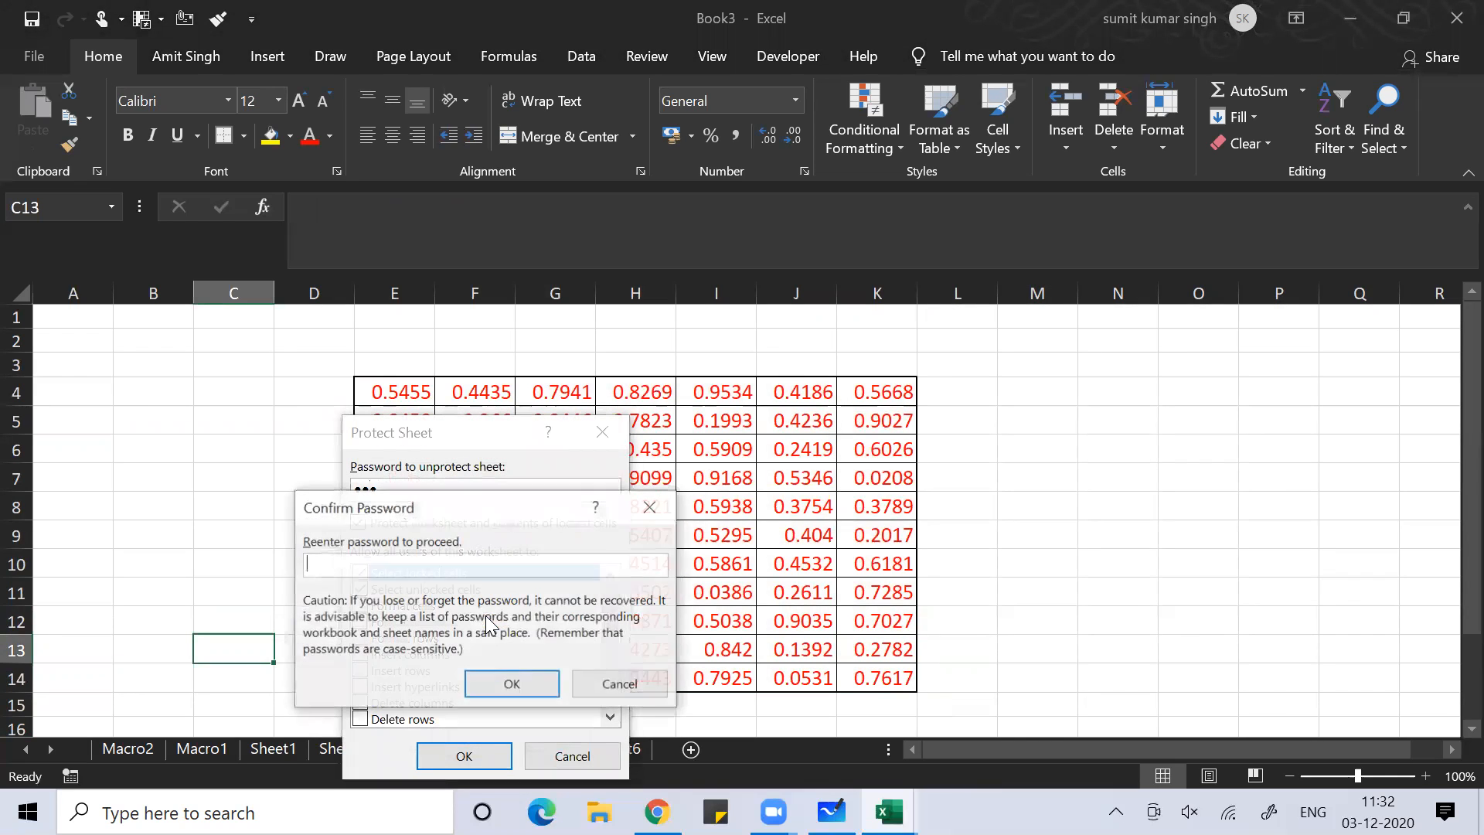
{"action": "type", "text": "123"}
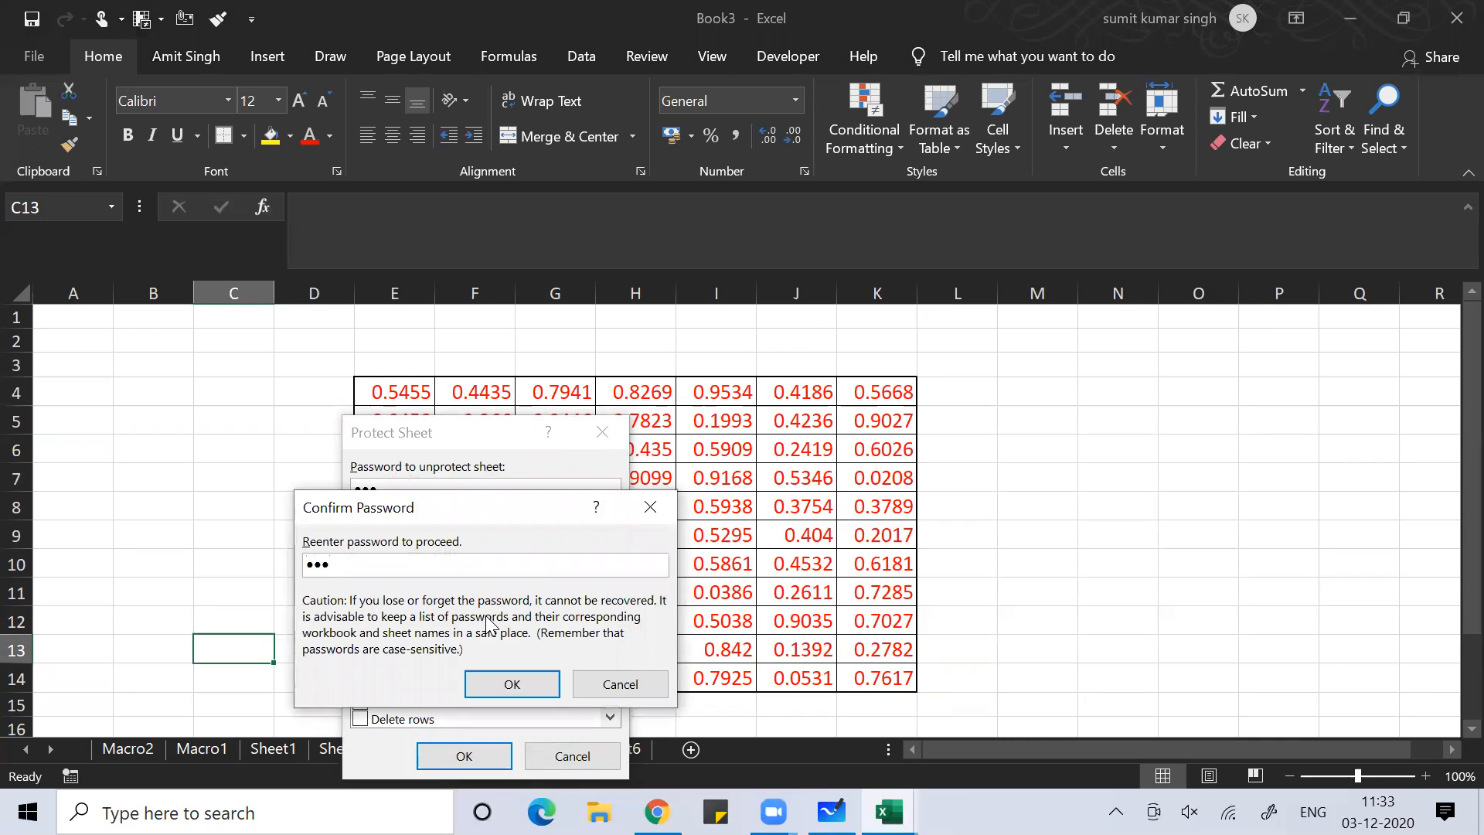
{"action": "key", "text": "Return"}
Enter 'amit' in cell B7 outside the protected table
{"action": "left_click", "coordinate": [335, 480]}
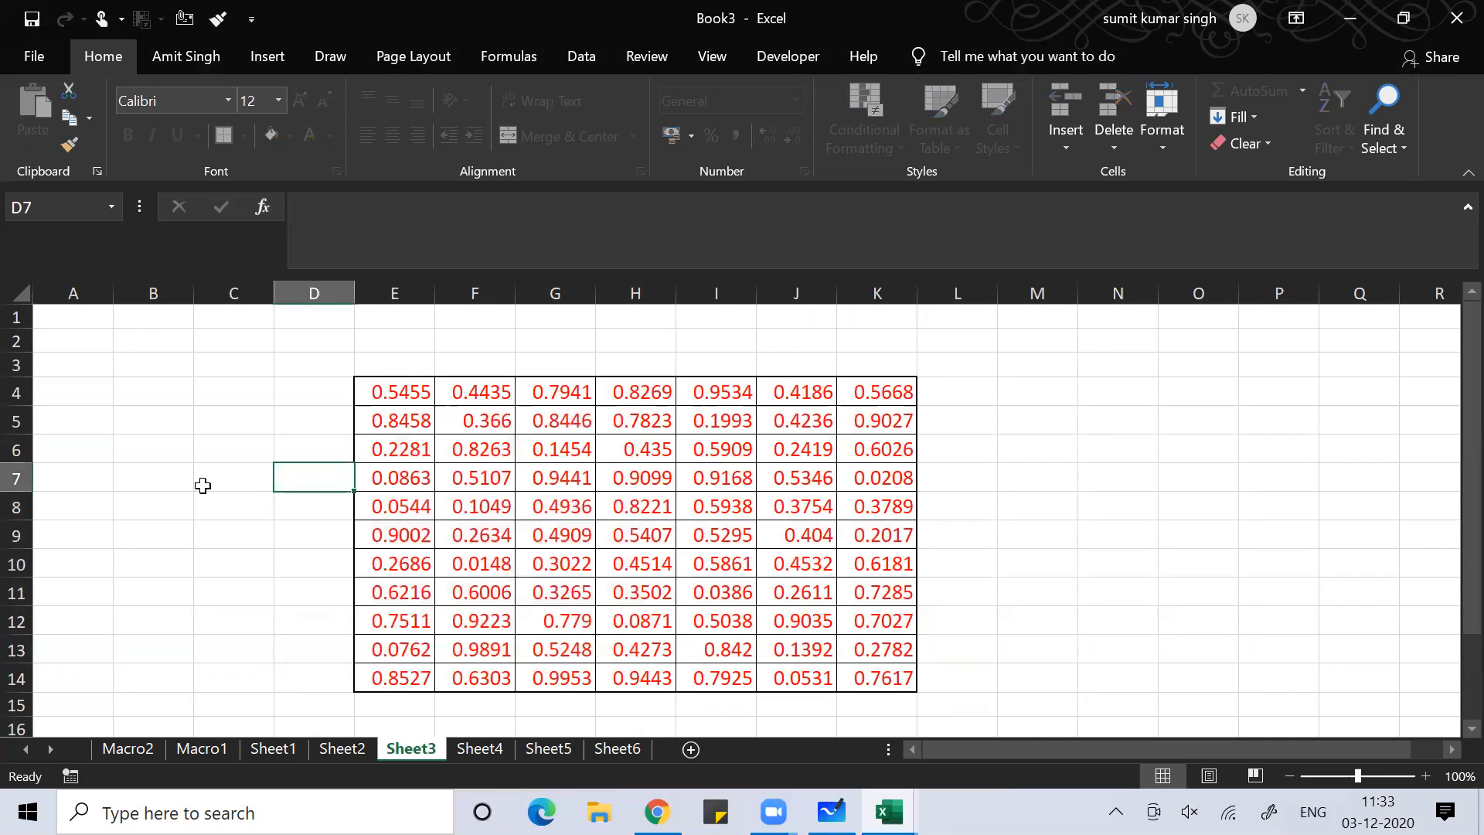
{"action": "left_click", "coordinate": [159, 485]}
{"action": "type", "text": "amit"}
{"action": "key", "text": "Return"}
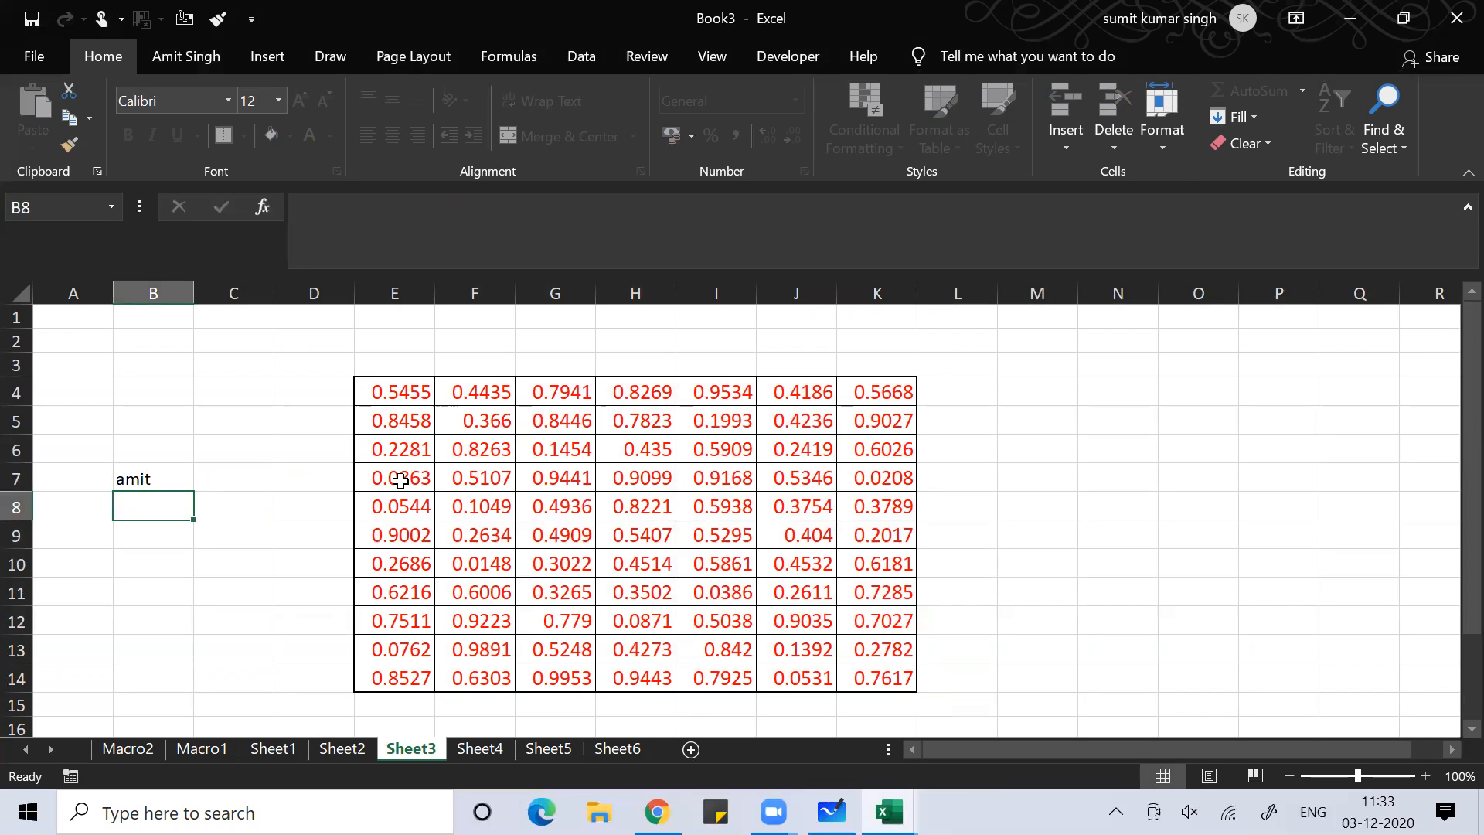
Try editing table cells E7, H10 and I12, dismissing the protected-sheet warning each time
{"action": "left_click", "coordinate": [400, 481]}
{"action": "double_click", "coordinate": [402, 490]}
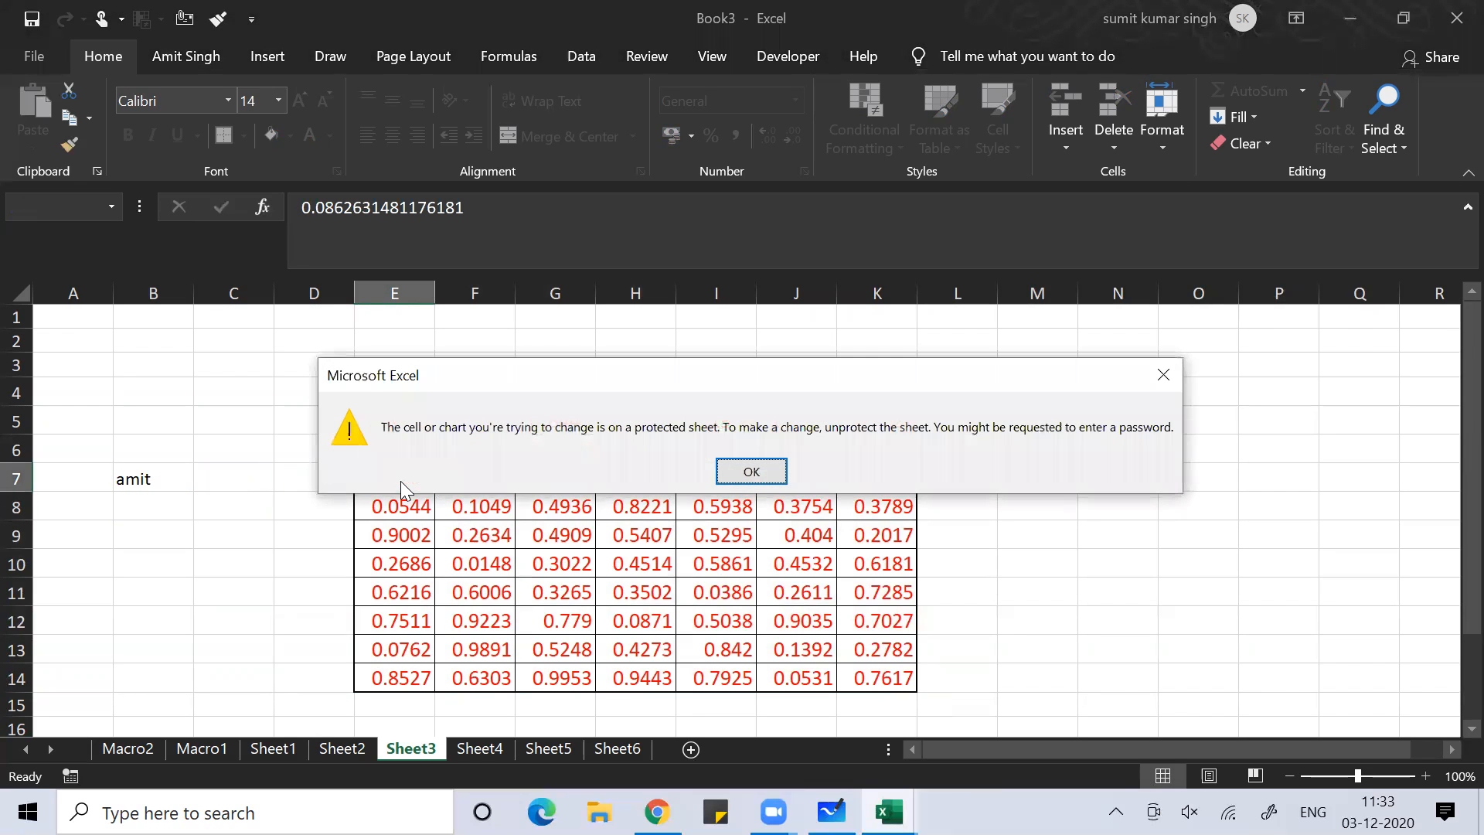
{"action": "key", "text": "Return"}
{"action": "left_click", "coordinate": [622, 553]}
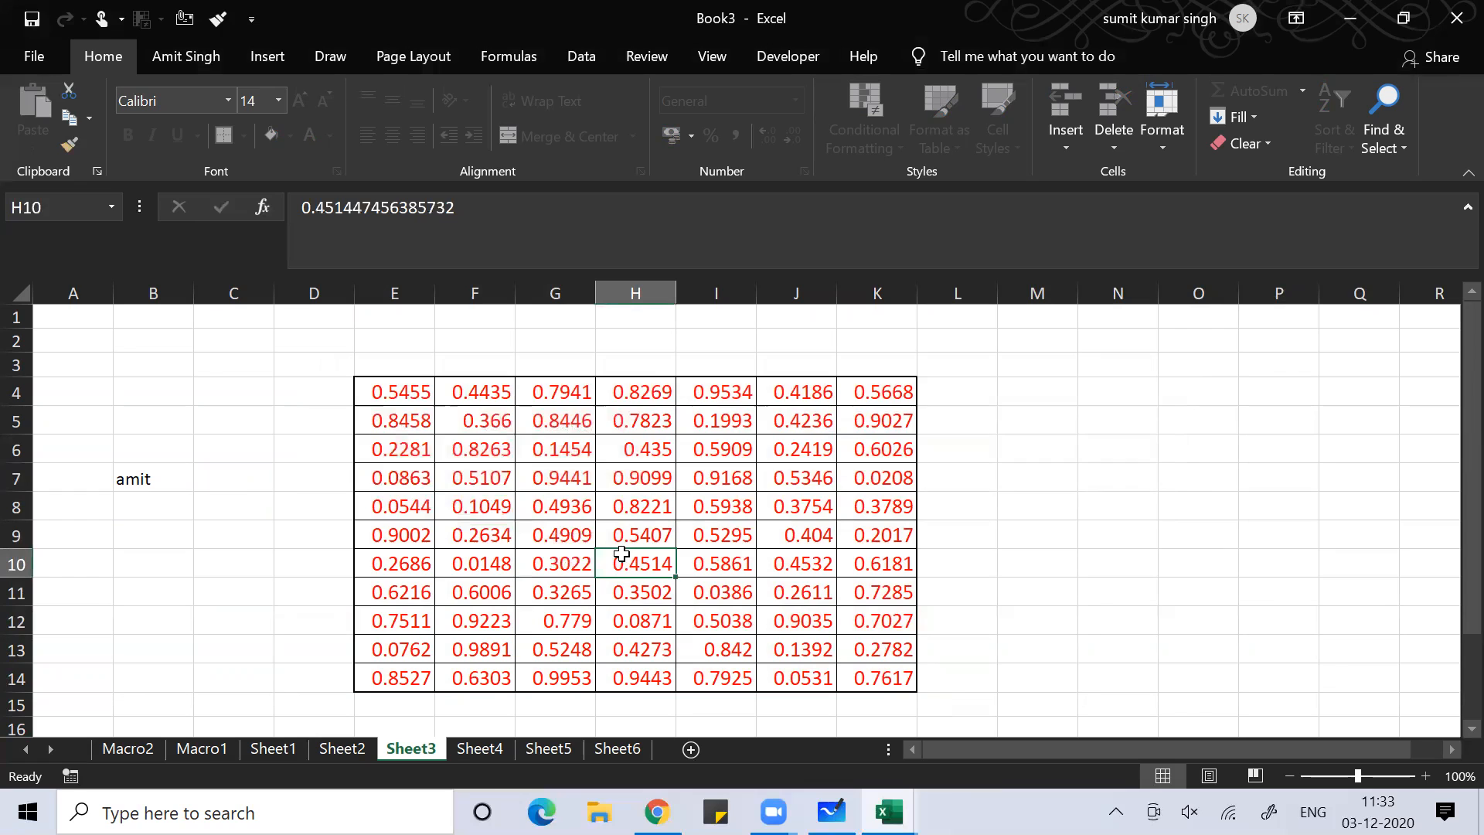
{"action": "double_click", "coordinate": [622, 554]}
{"action": "key", "text": "Return"}
{"action": "left_click", "coordinate": [718, 543]}
{"action": "key", "text": "Down"}
{"action": "key", "text": "Down"}
{"action": "key", "text": "Down"}
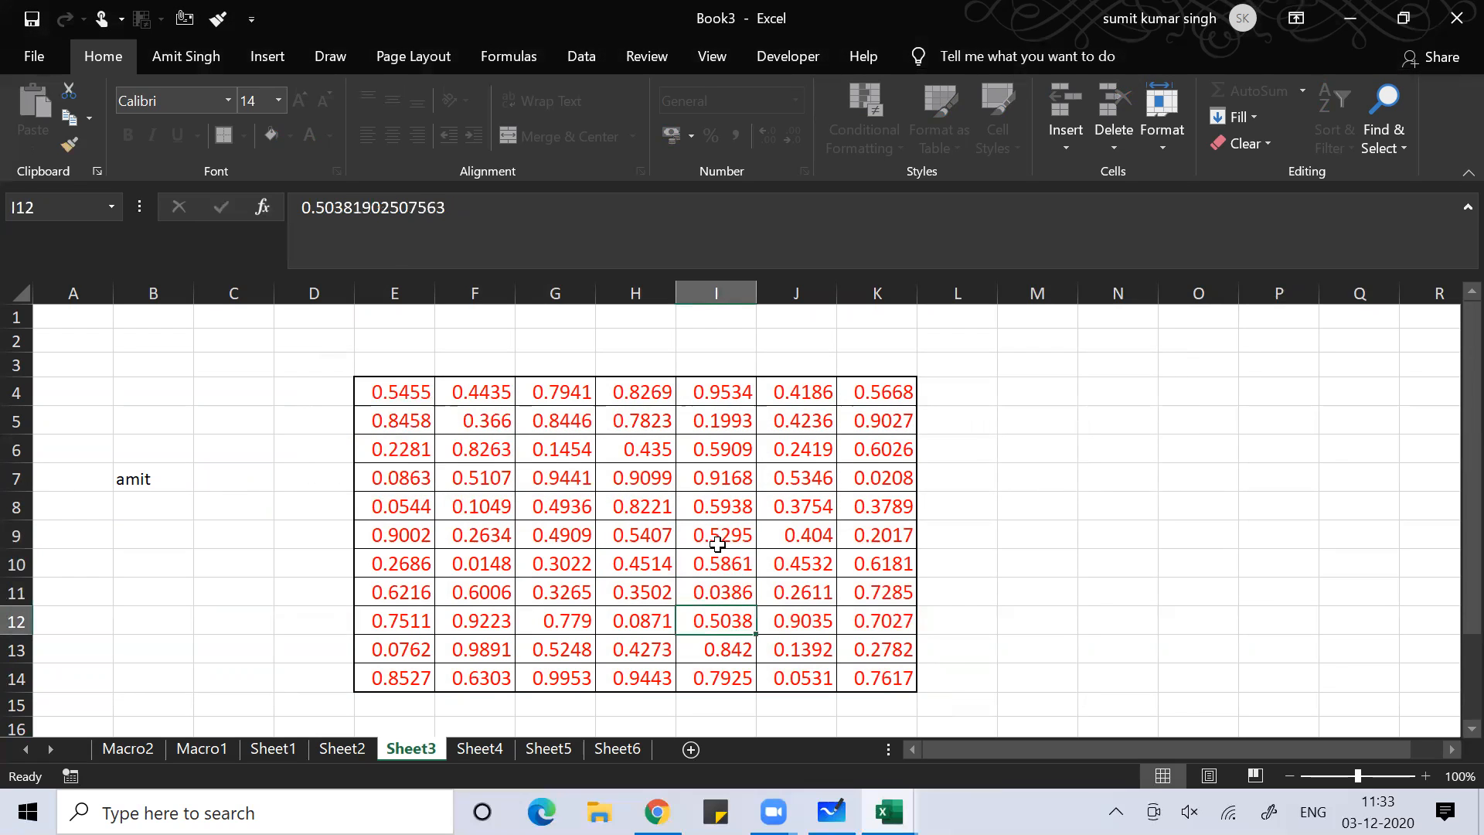
{"action": "key", "text": "F2"}
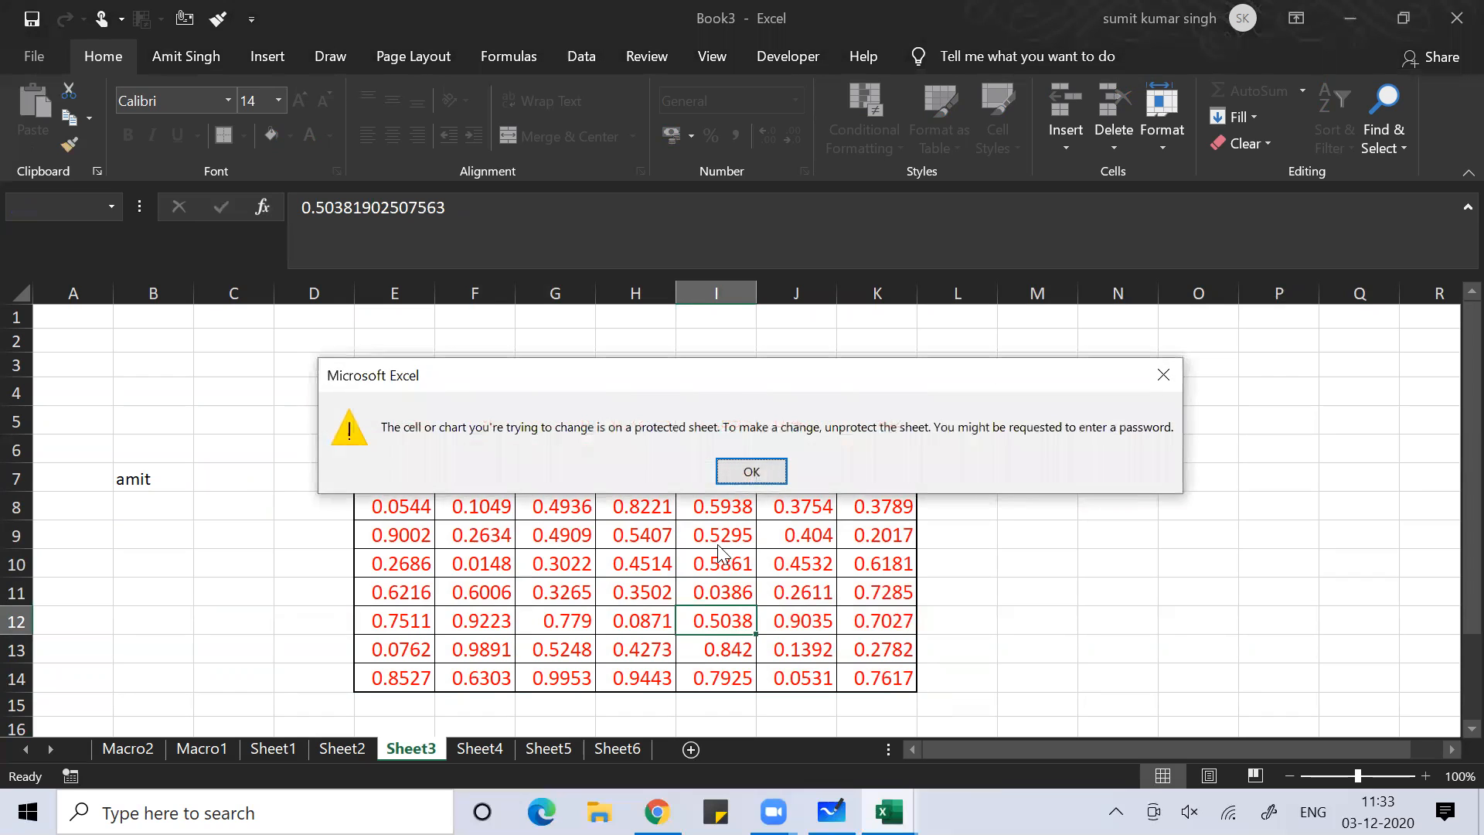
{"action": "key", "text": "Return"}
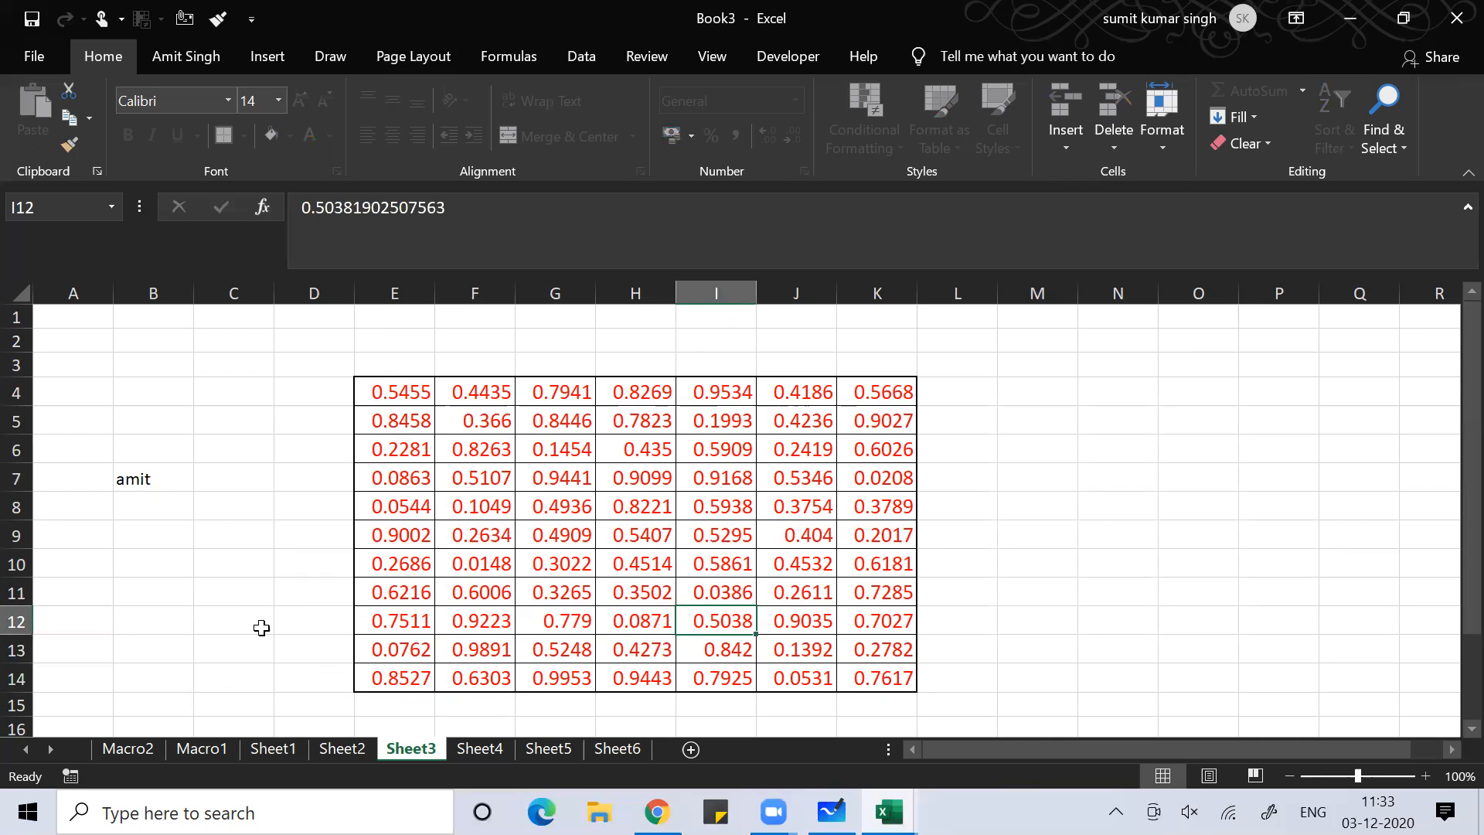
{"action": "left_click", "coordinate": [248, 599]}
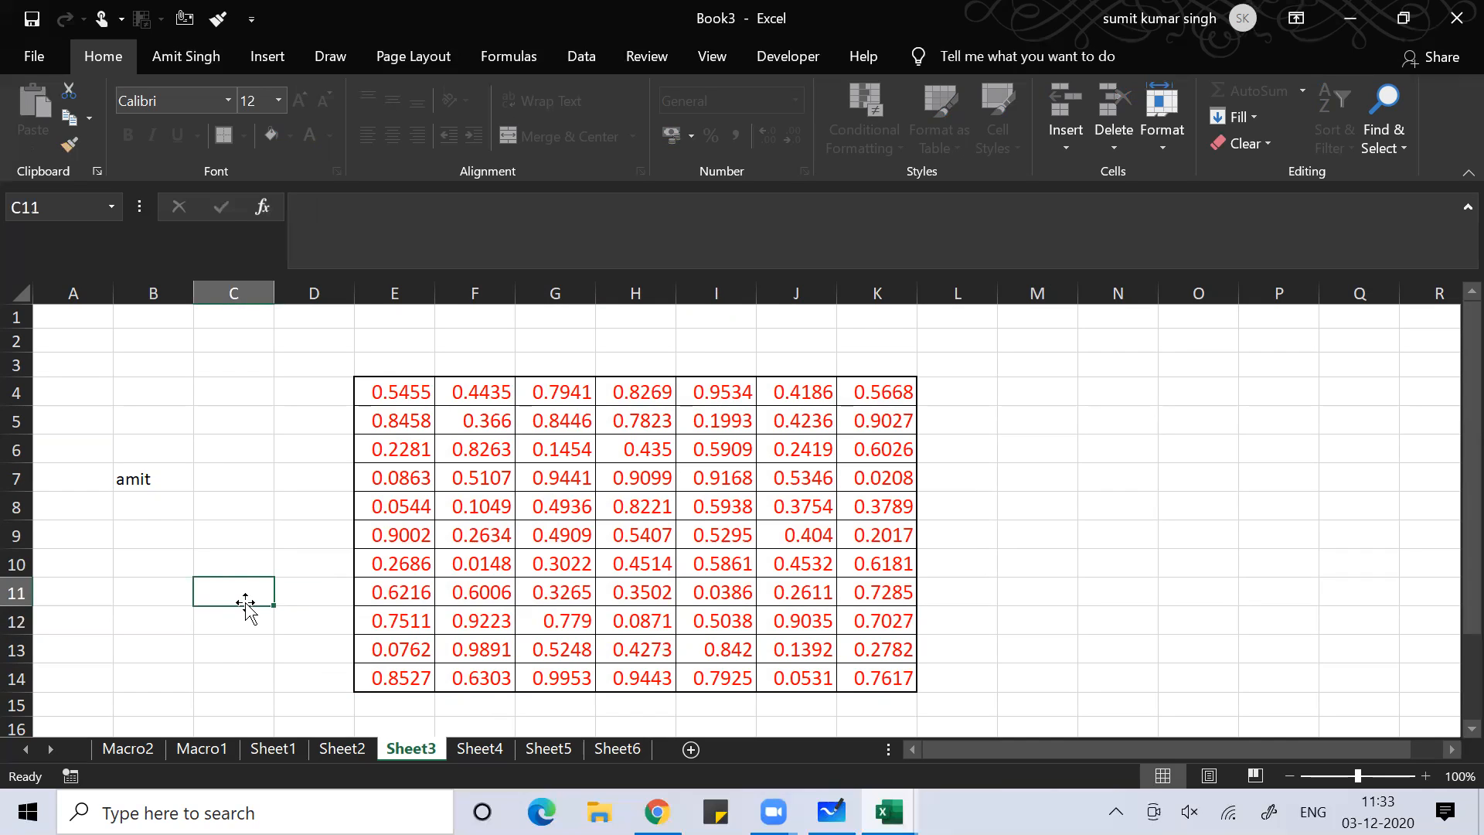
{"action": "key", "text": "alt+F11"}
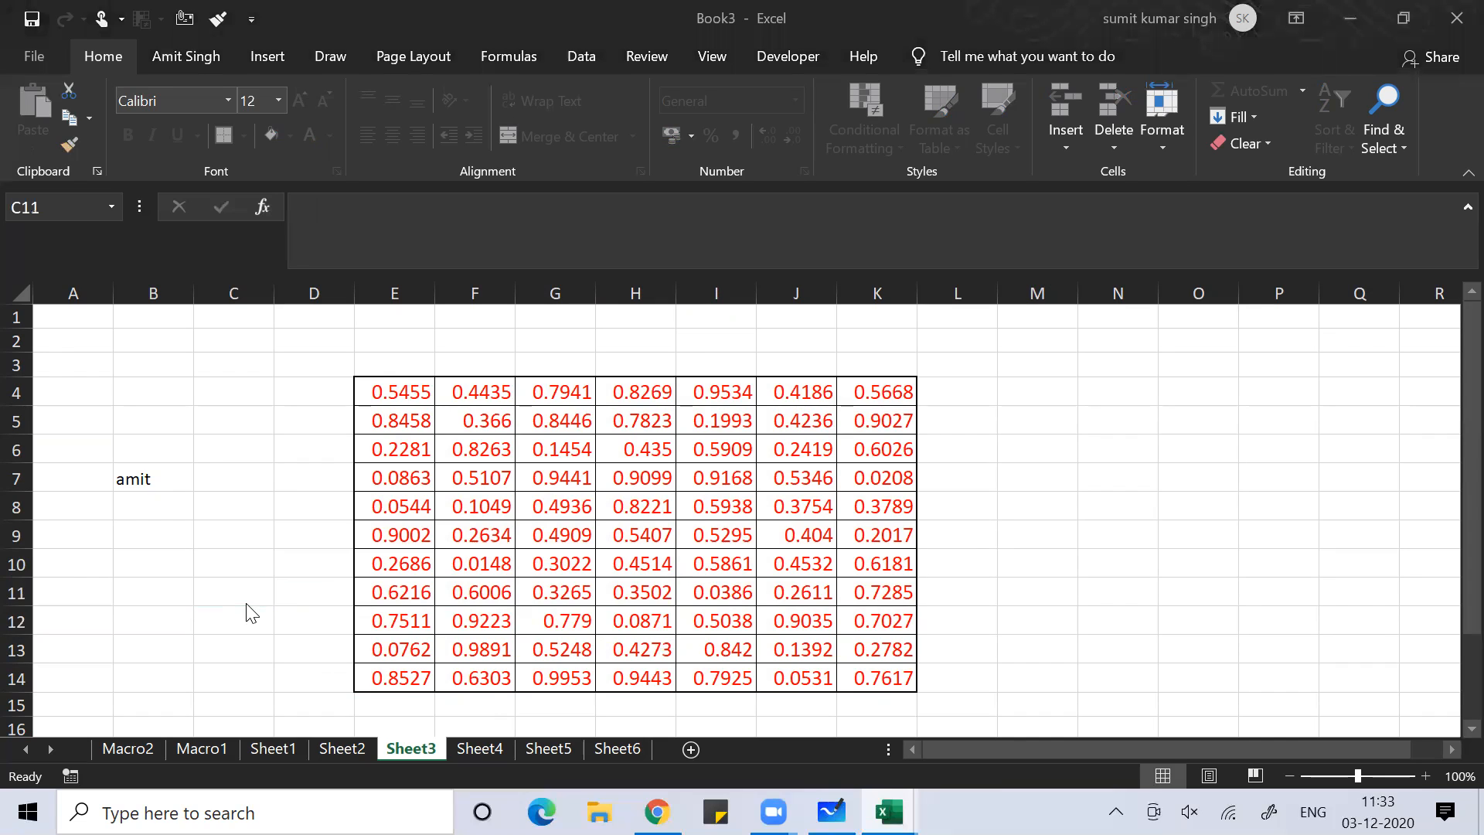
Unprotect Sheet3 with its password from the Review tab, then bring up Protect Workbook structure options
{"action": "left_click", "coordinate": [647, 51]}
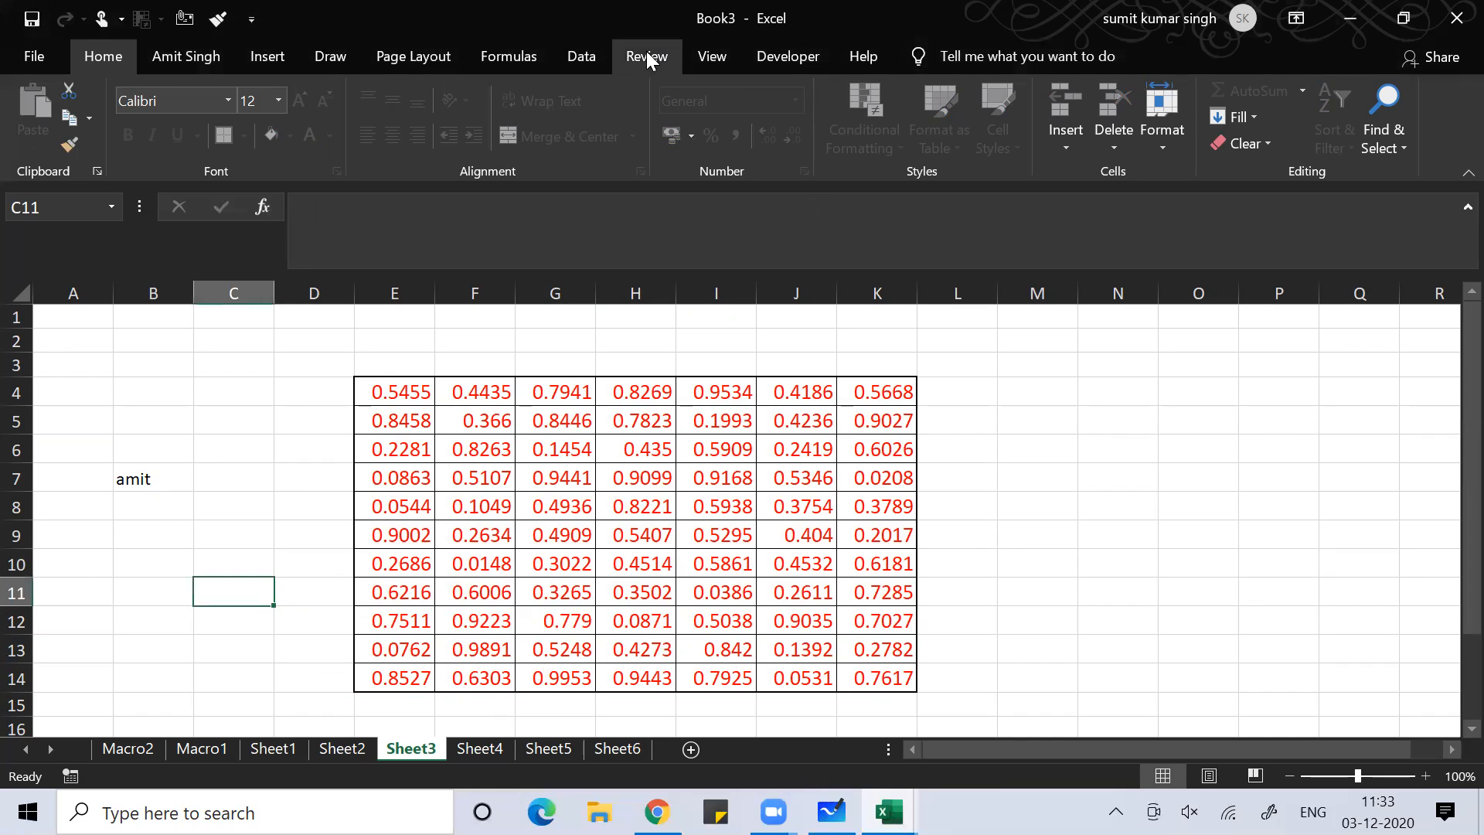
{"action": "left_click", "coordinate": [646, 51]}
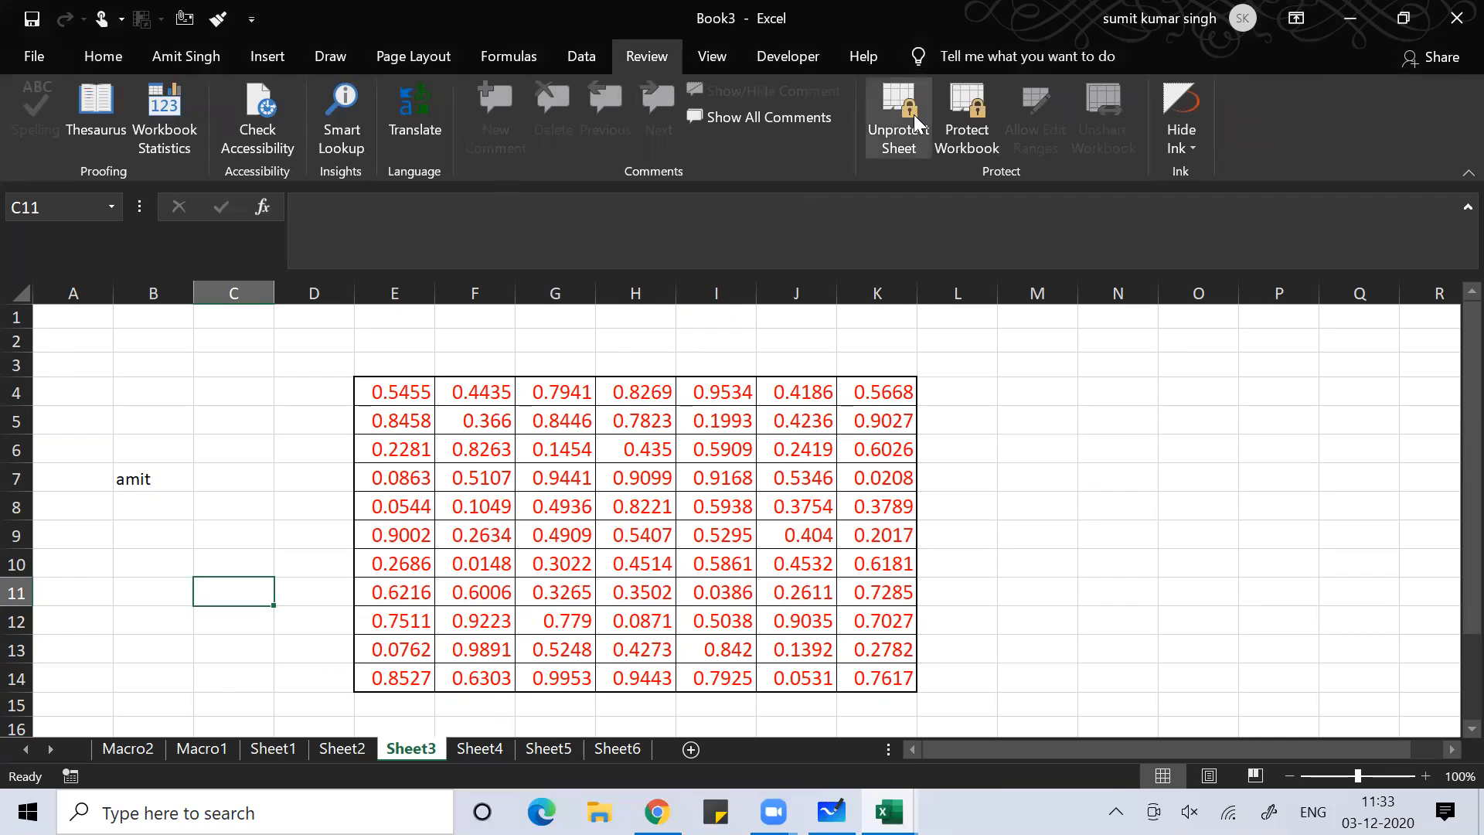
{"action": "left_click", "coordinate": [881, 136]}
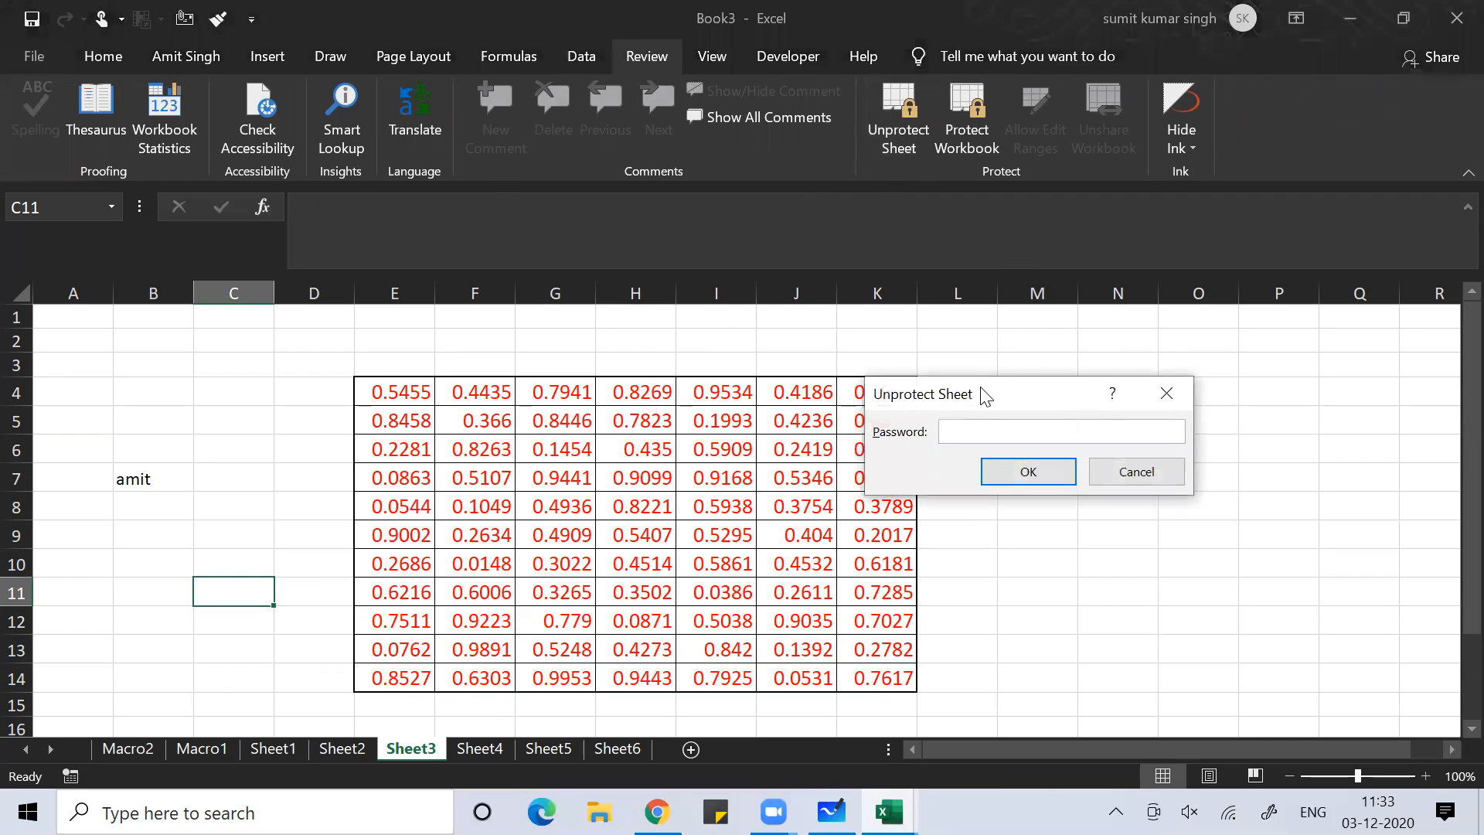
{"action": "type", "text": "123"}
{"action": "key", "text": "Return"}
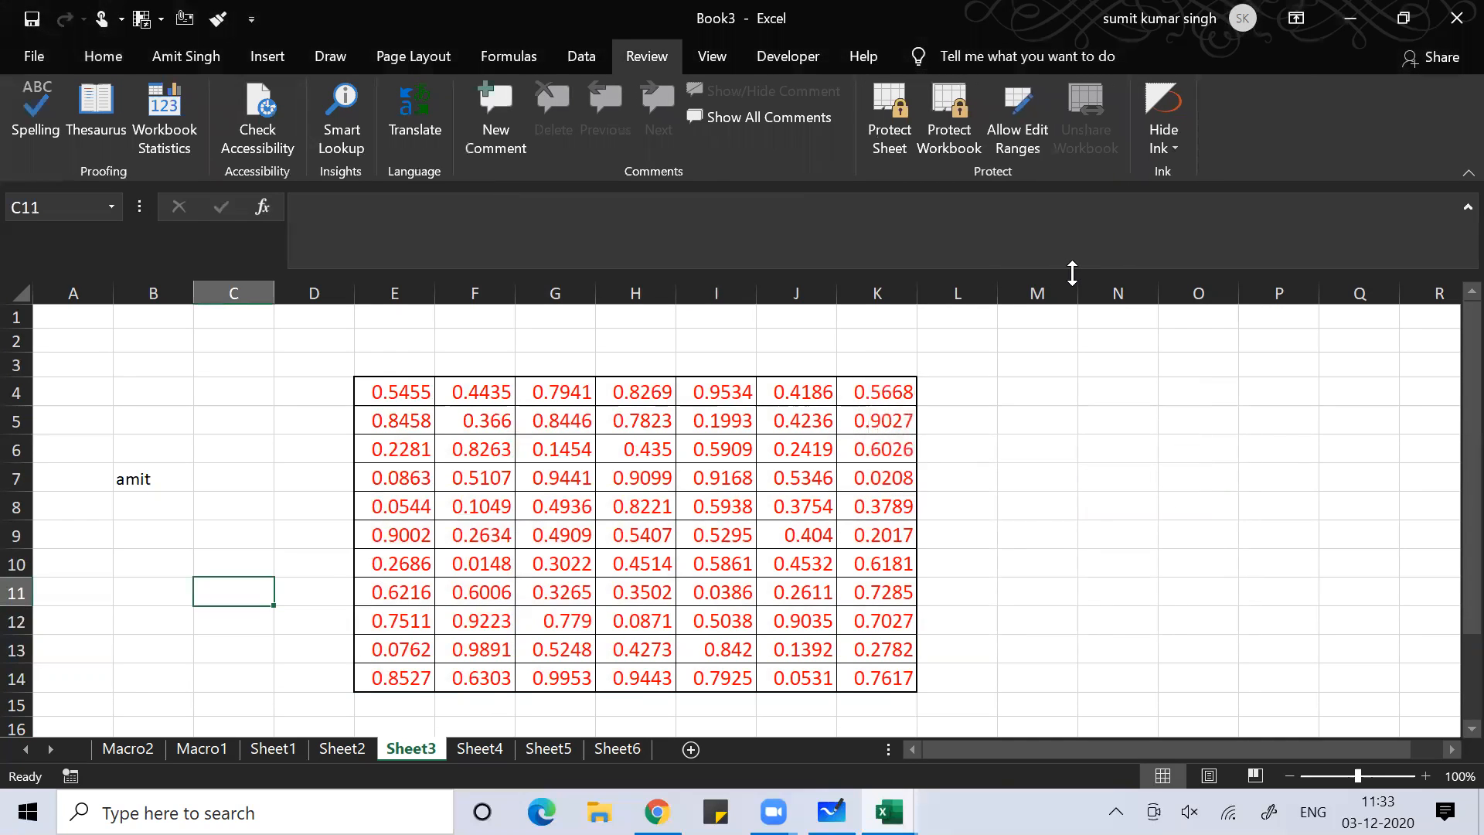
{"action": "left_click", "coordinate": [963, 104]}
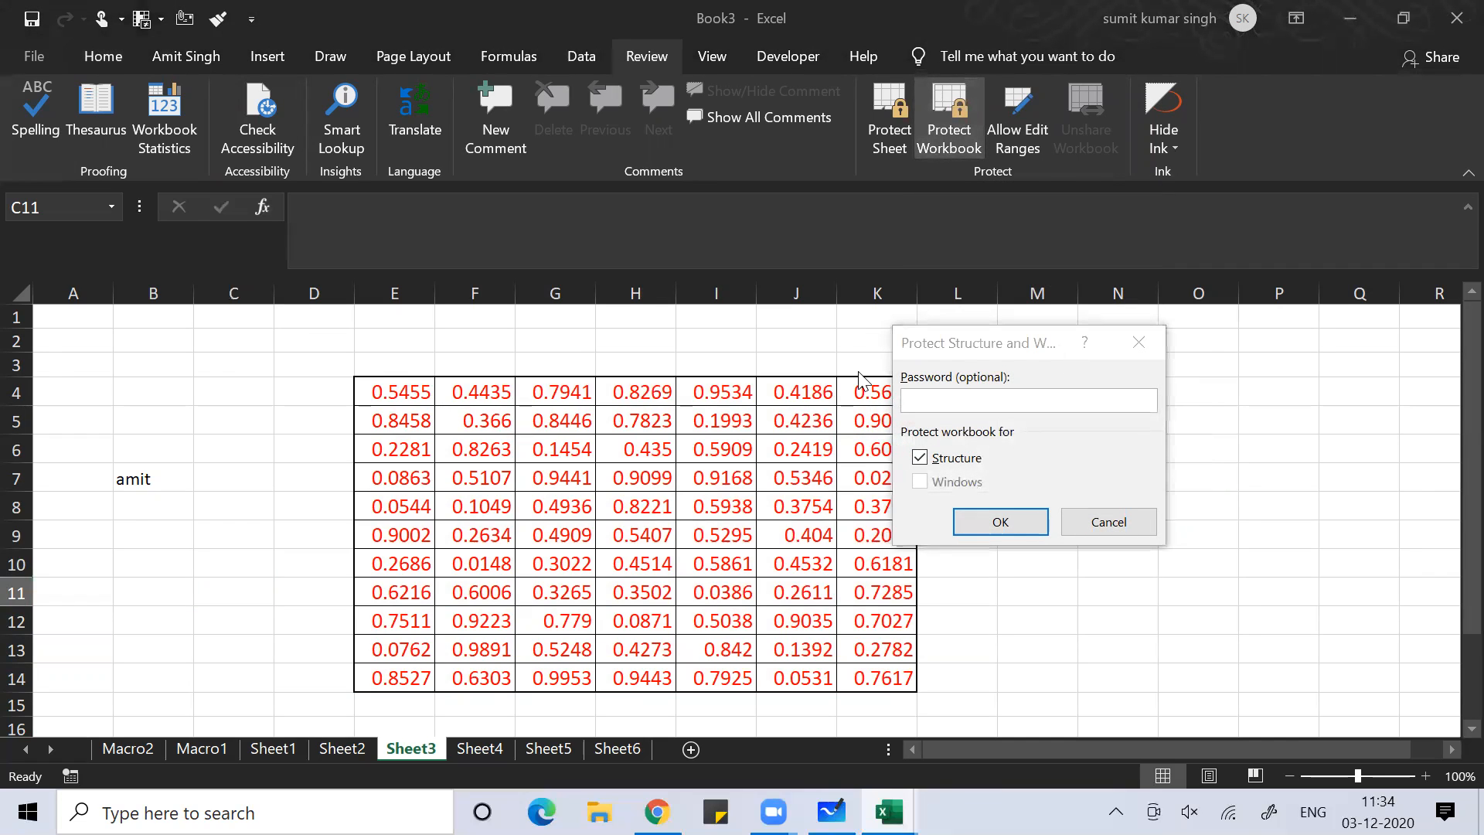
Attempt Encrypt with Password under File > Info, then acknowledge the macro-blocking warning
{"action": "left_click", "coordinate": [1124, 354]}
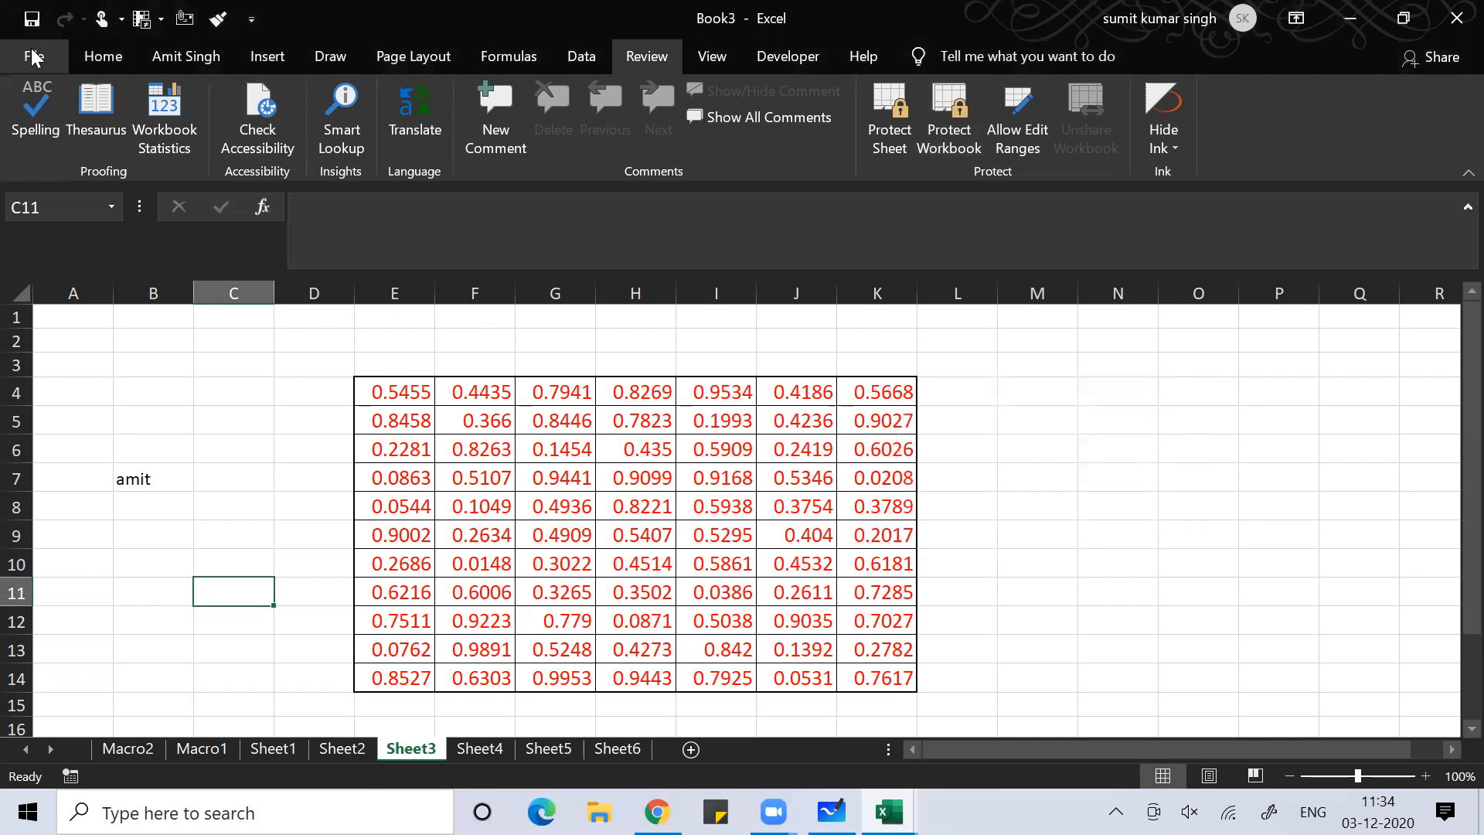
{"action": "left_click", "coordinate": [30, 55]}
{"action": "left_click", "coordinate": [61, 292]}
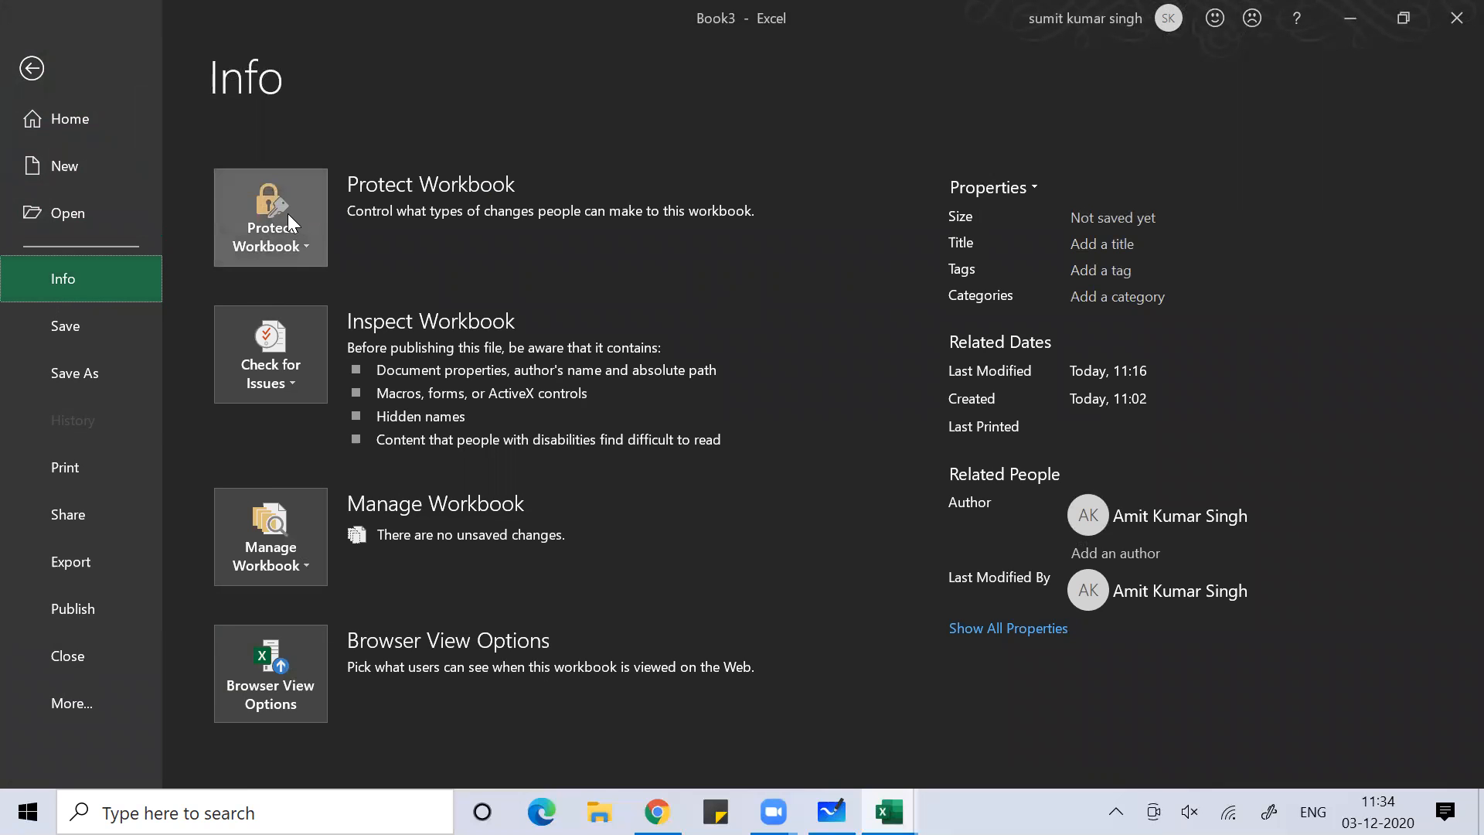
{"action": "left_click", "coordinate": [288, 221]}
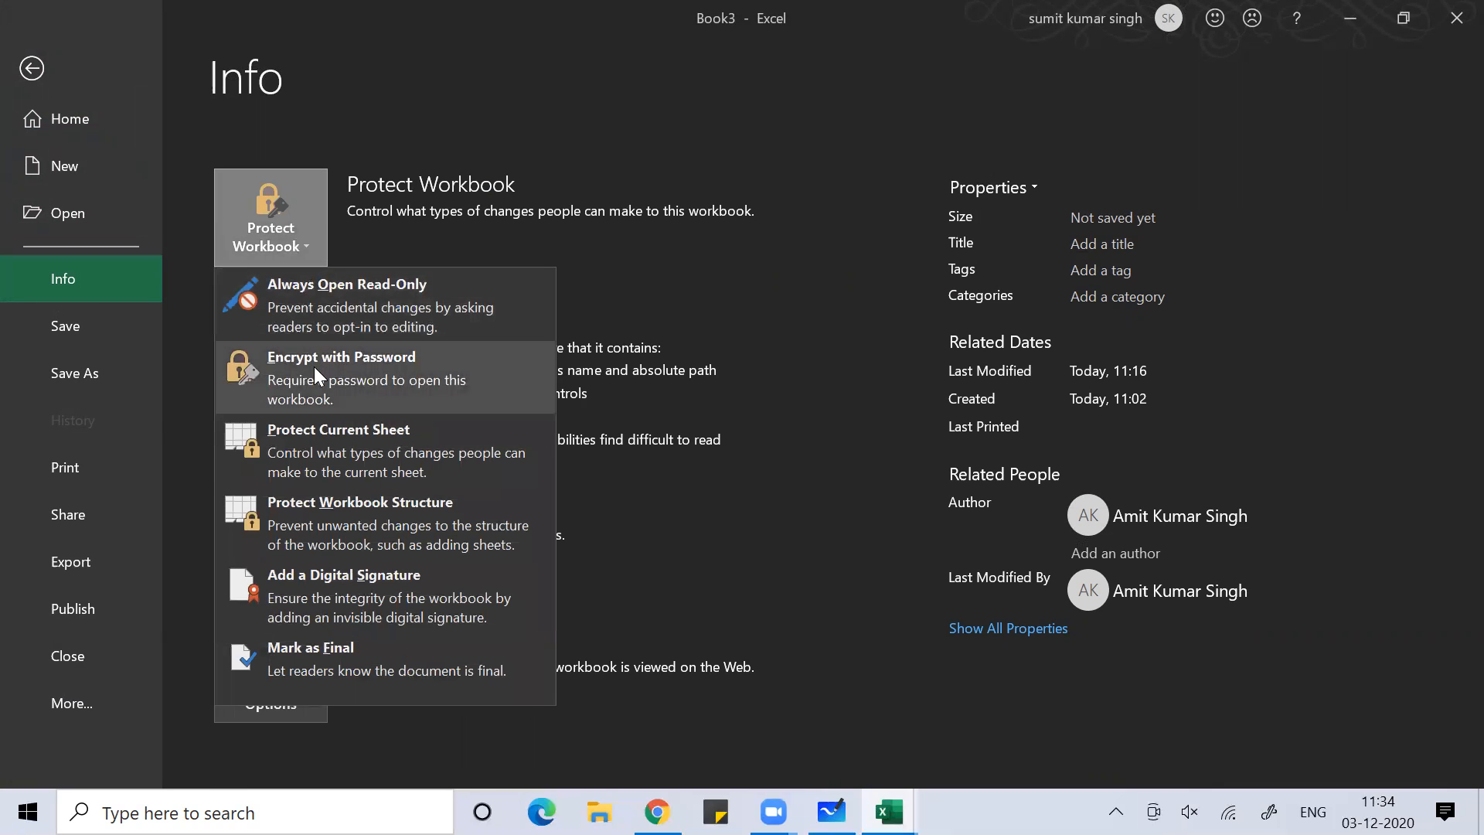
{"action": "left_click", "coordinate": [314, 367]}
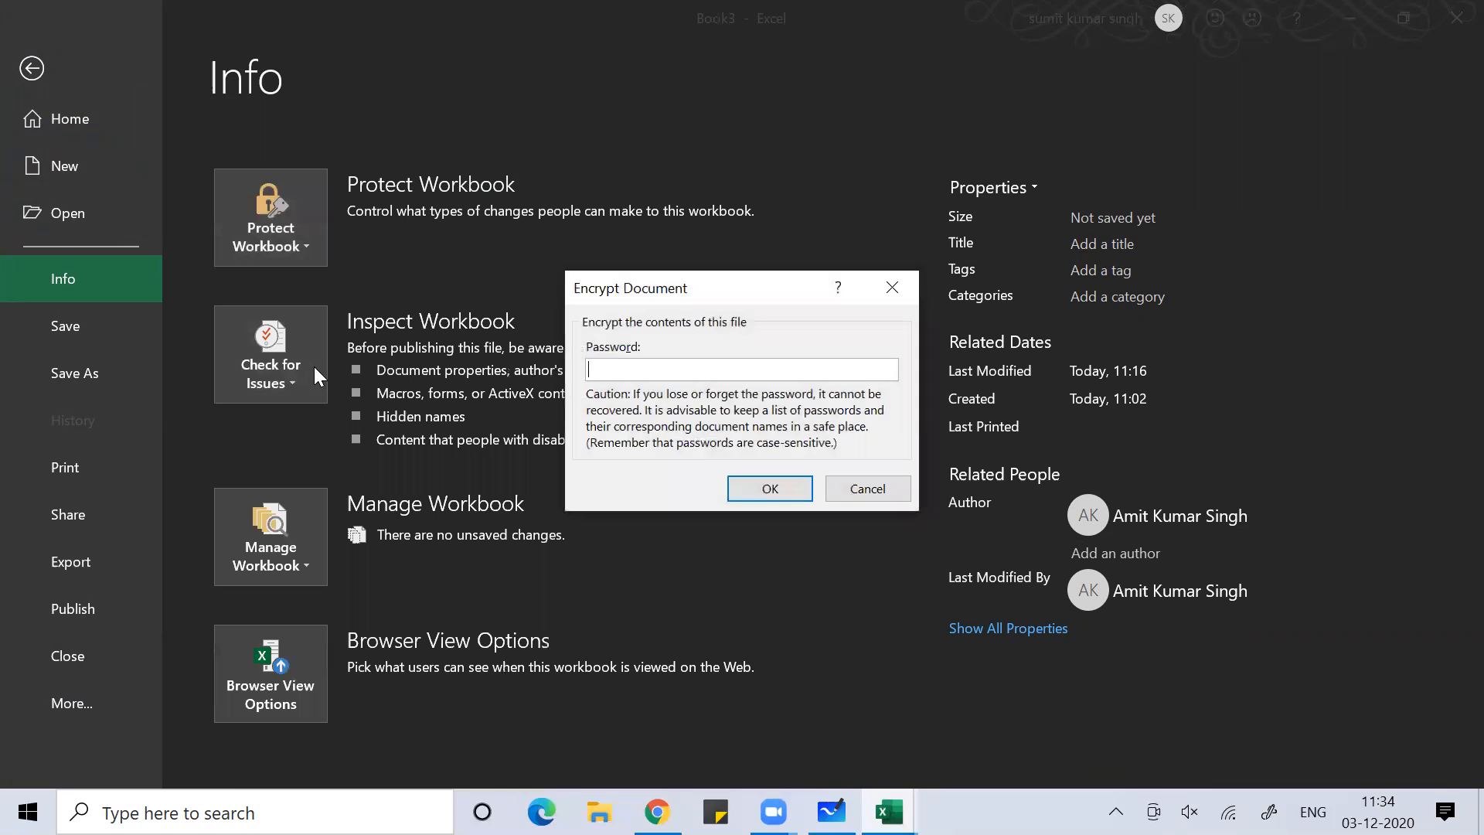
{"action": "type", "text": "1234"}
{"action": "key", "text": "Return"}
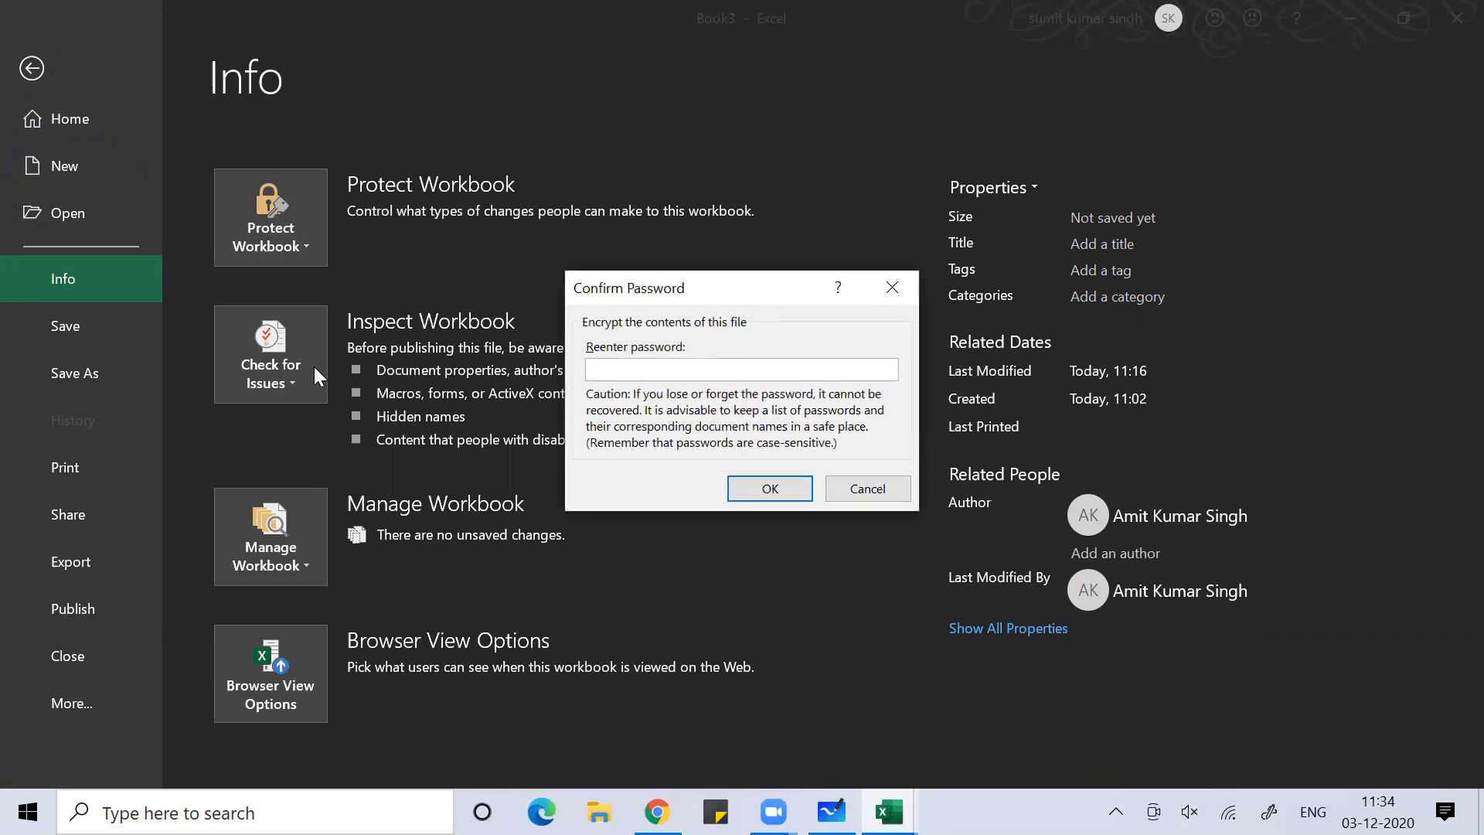
{"action": "type", "text": "1234"}
{"action": "key", "text": "Return"}
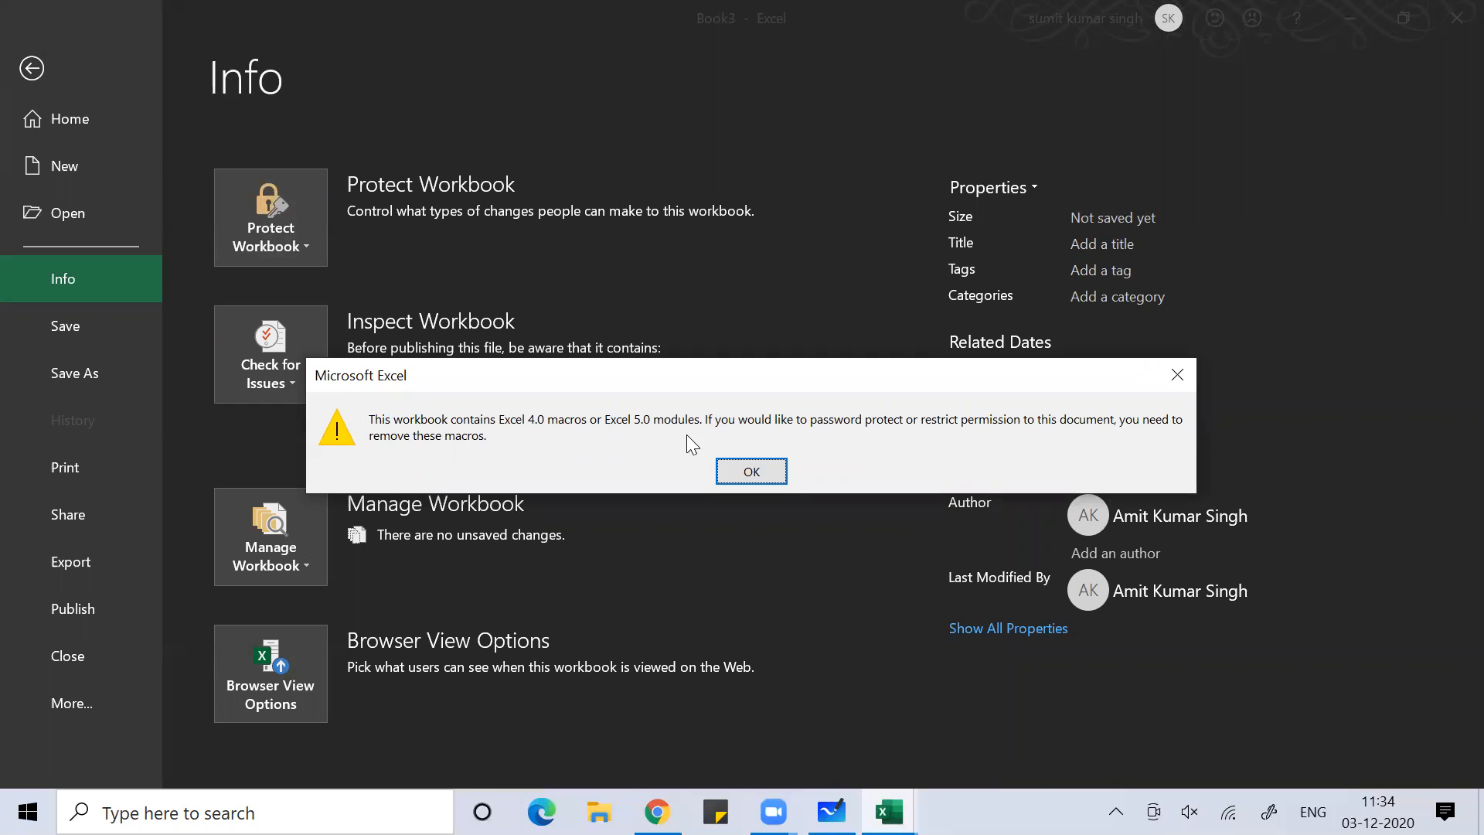
{"action": "left_click", "coordinate": [752, 469]}
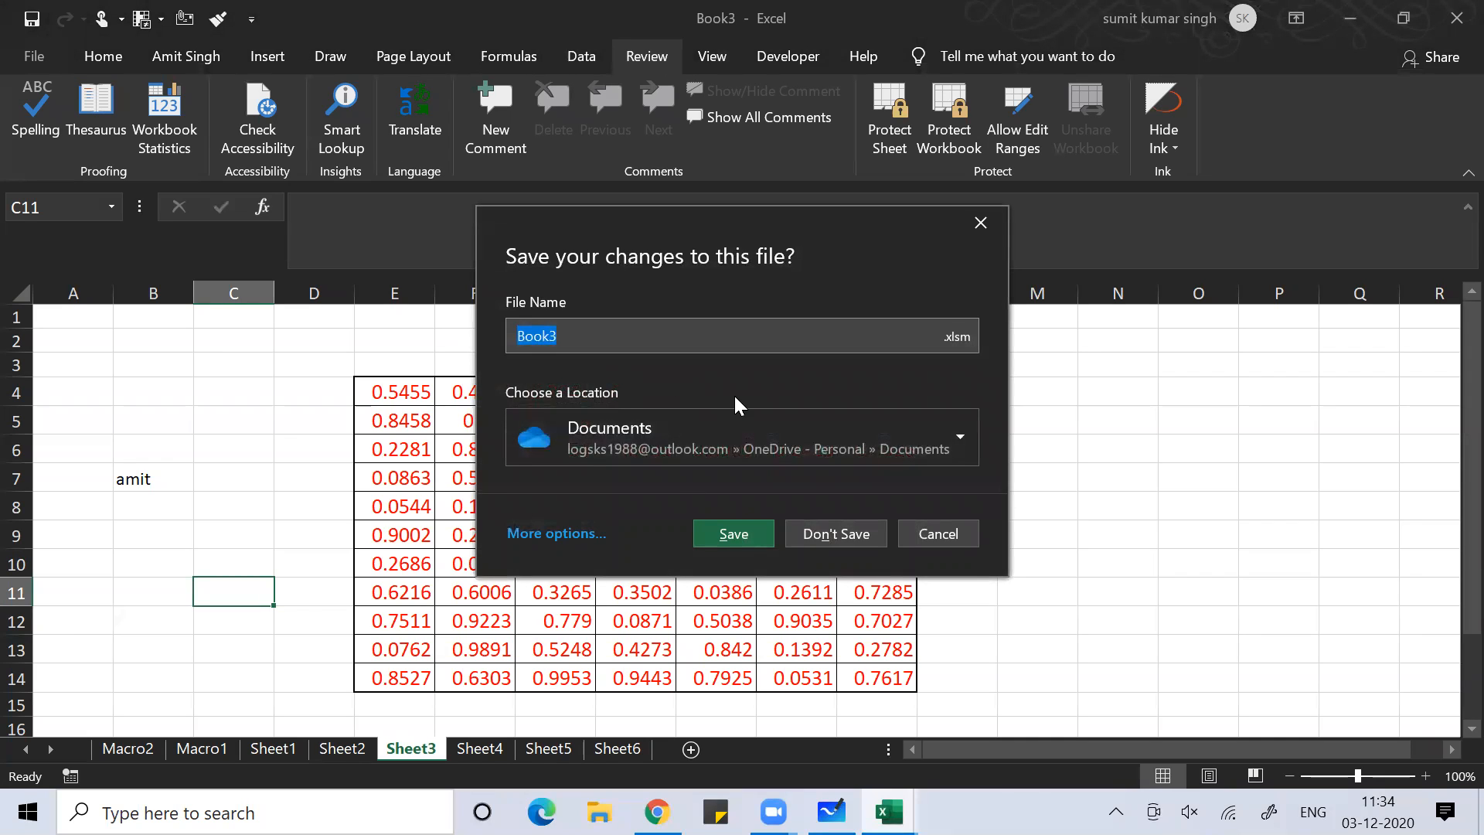
Save the workbook as 'excel homework' on the Desktop
{"action": "type", "text": "excel homework"}
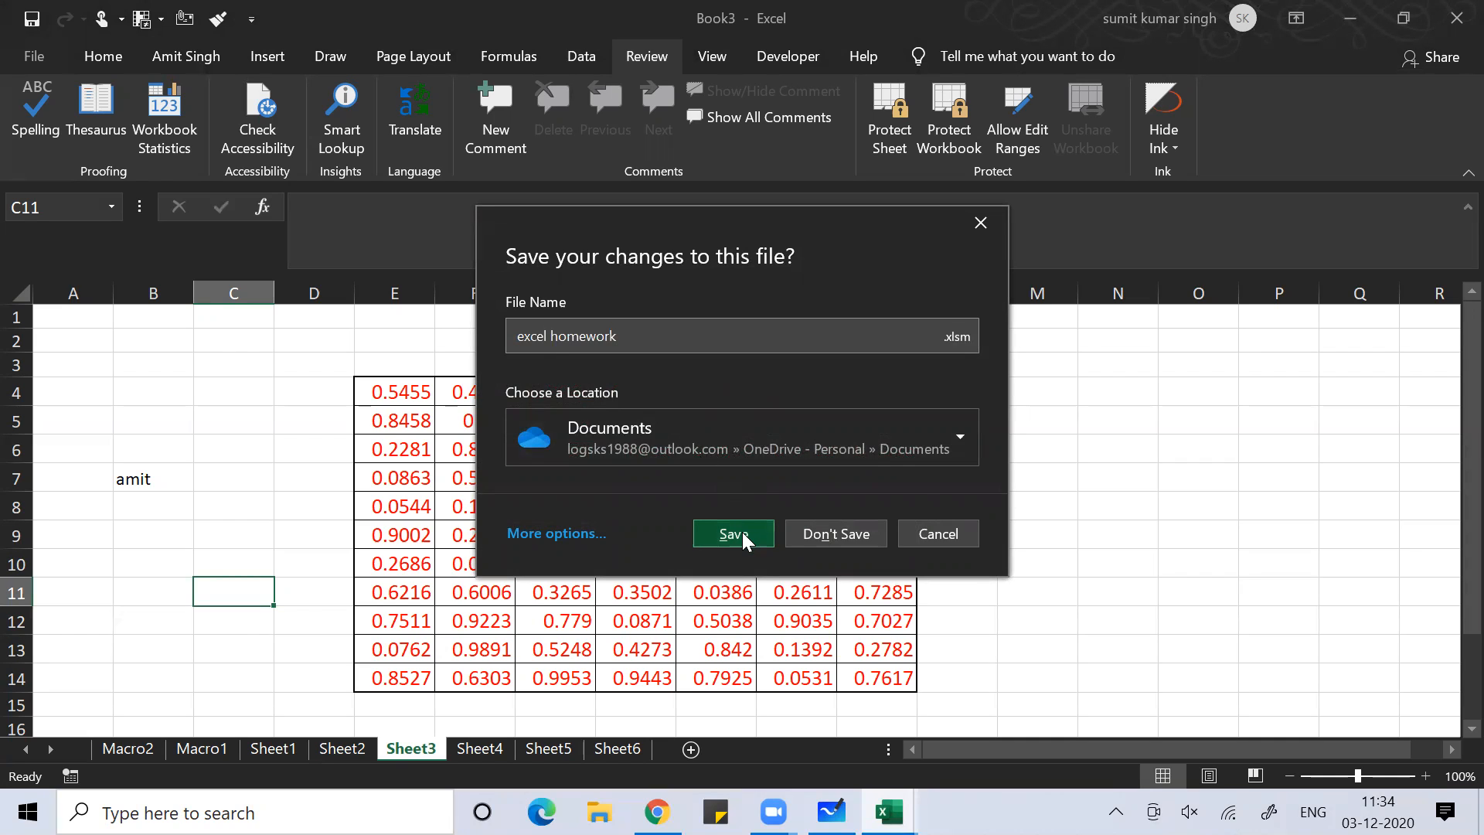
{"action": "left_click", "coordinate": [960, 434]}
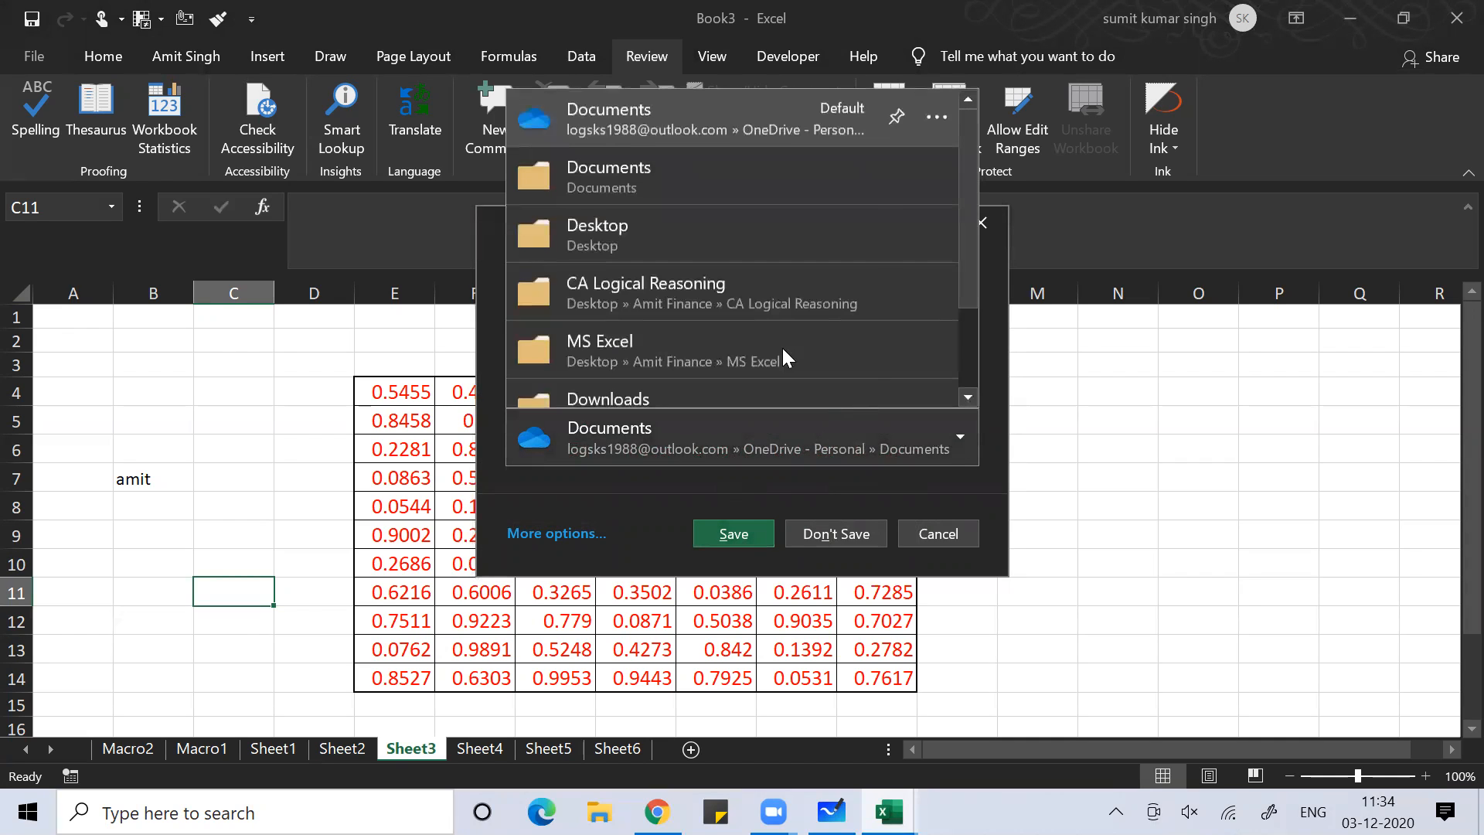
{"action": "left_click", "coordinate": [677, 247]}
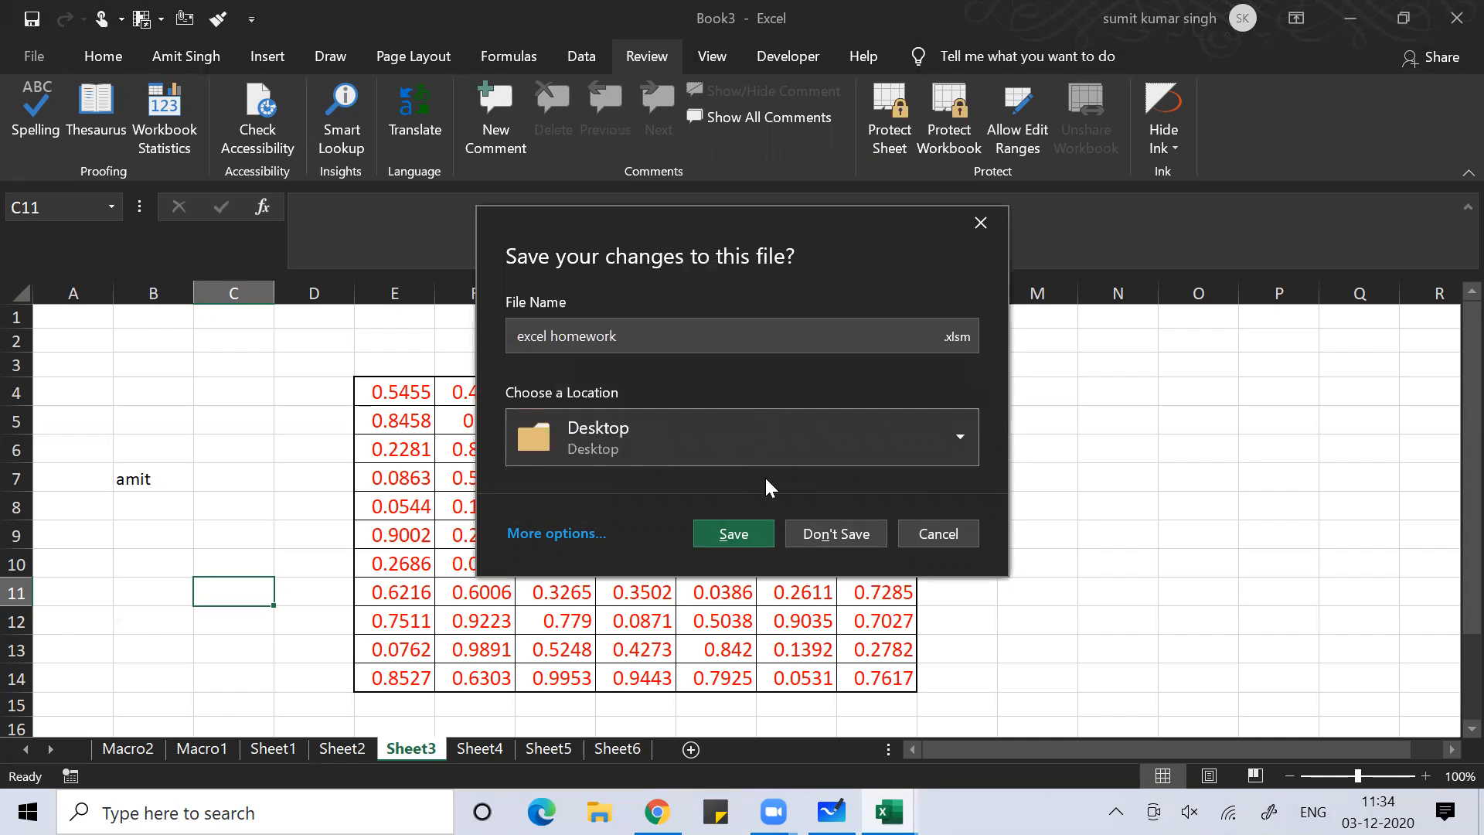
{"action": "left_click", "coordinate": [728, 535]}
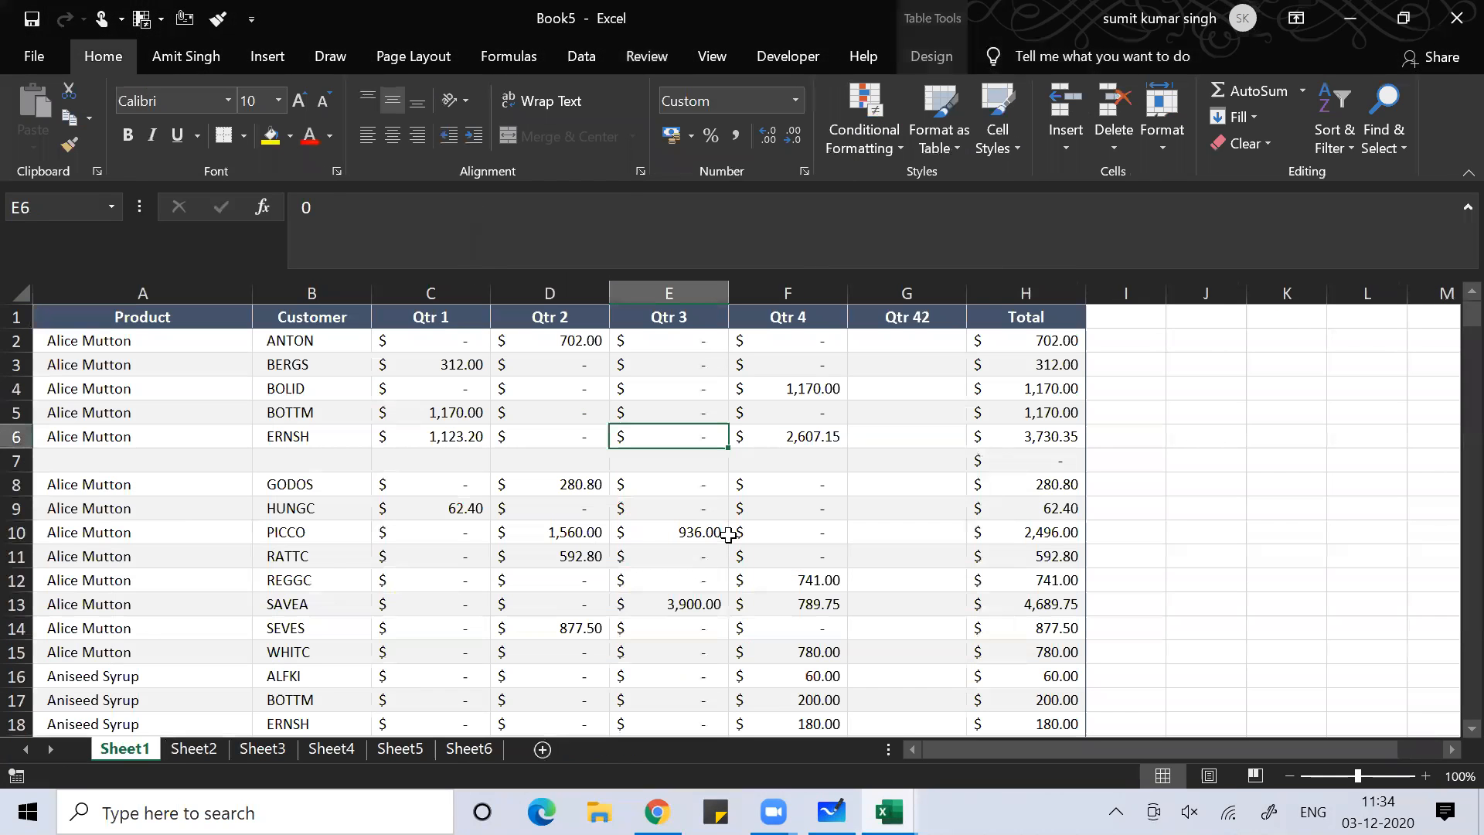
{"action": "left_click", "coordinate": [711, 535]}
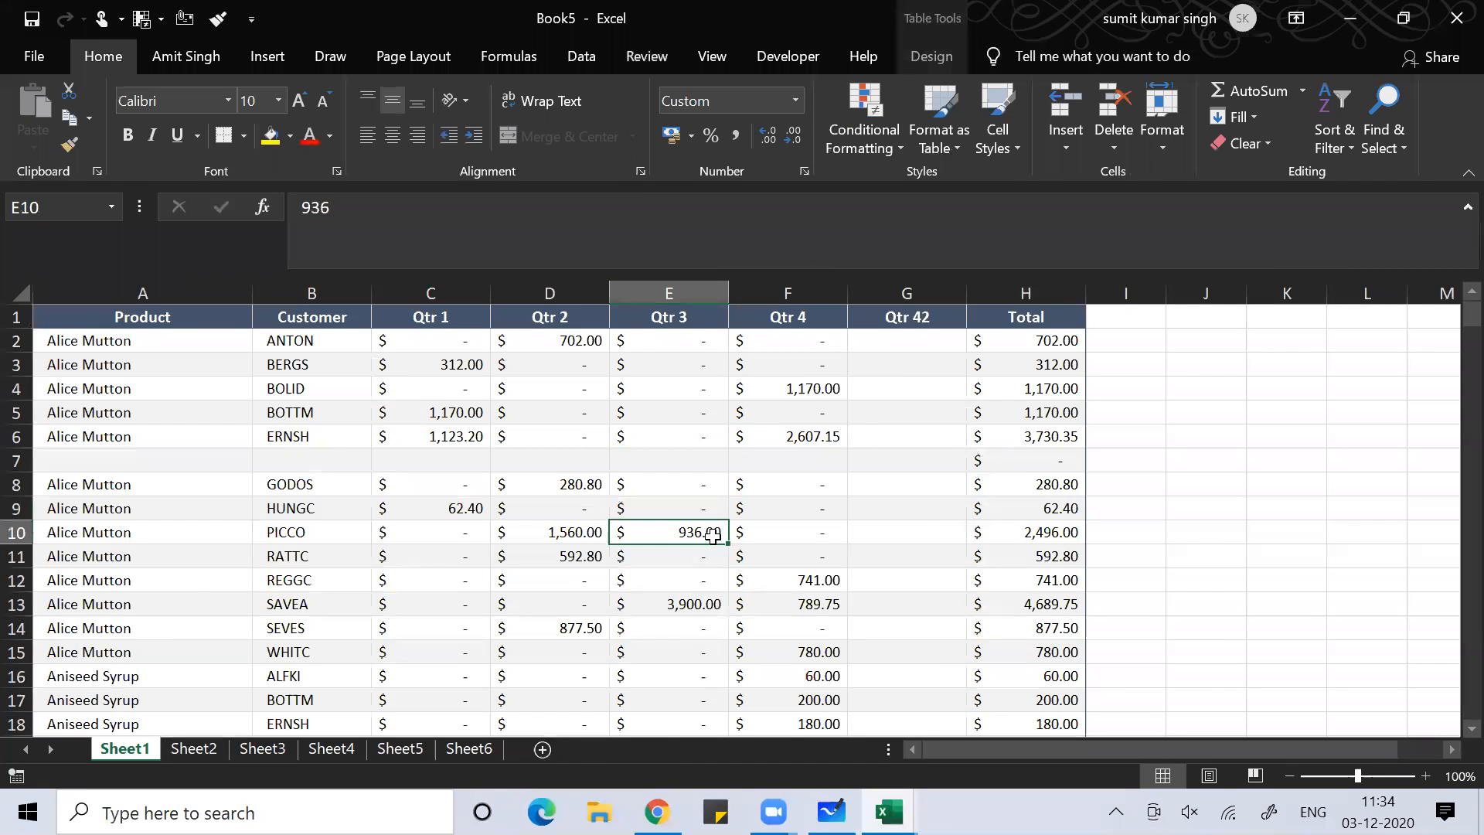
{"action": "key", "text": "super+d"}
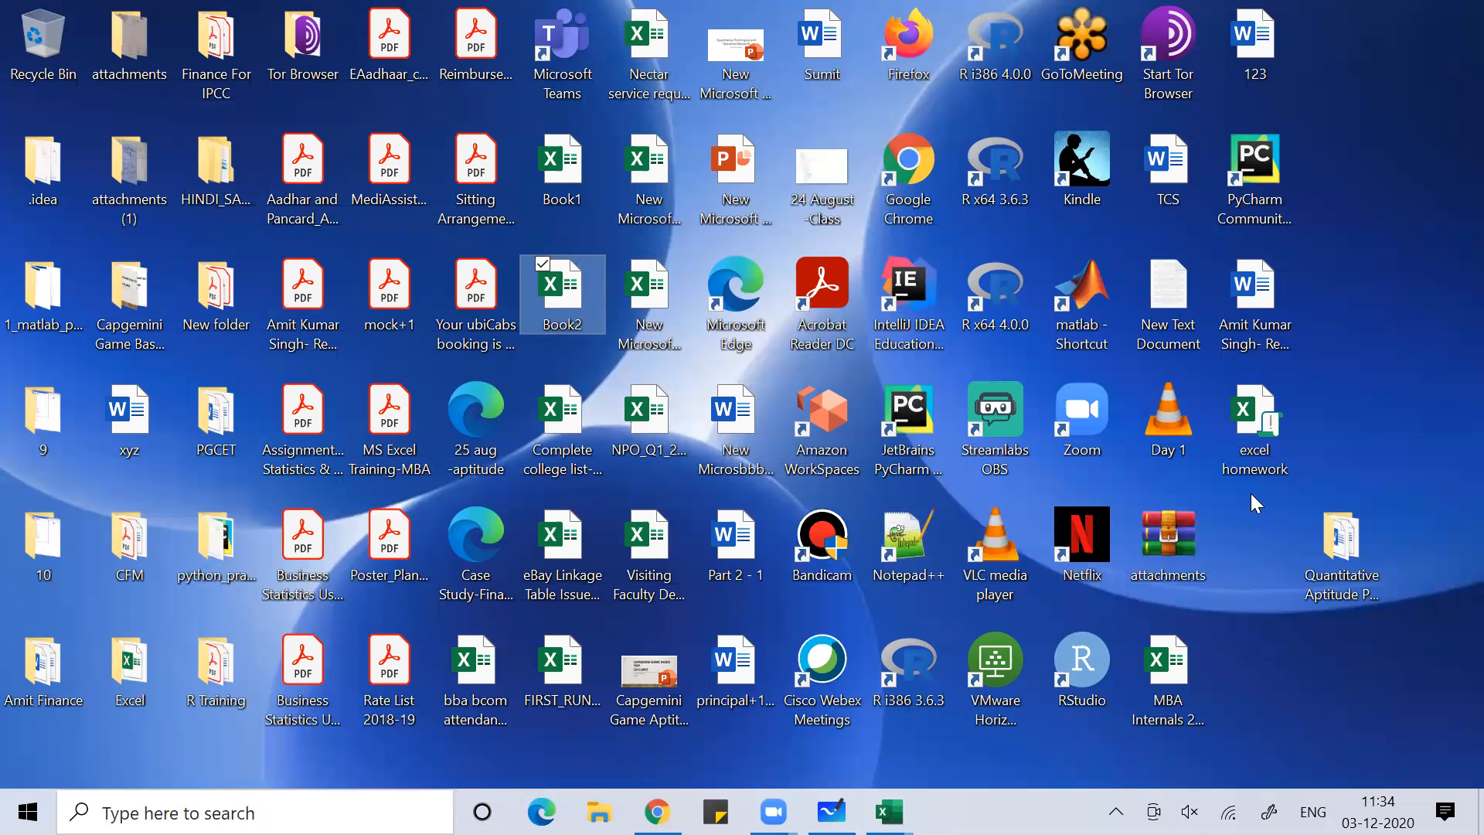
{"action": "left_click", "coordinate": [1278, 507]}
{"action": "right_click", "coordinate": [1264, 438]}
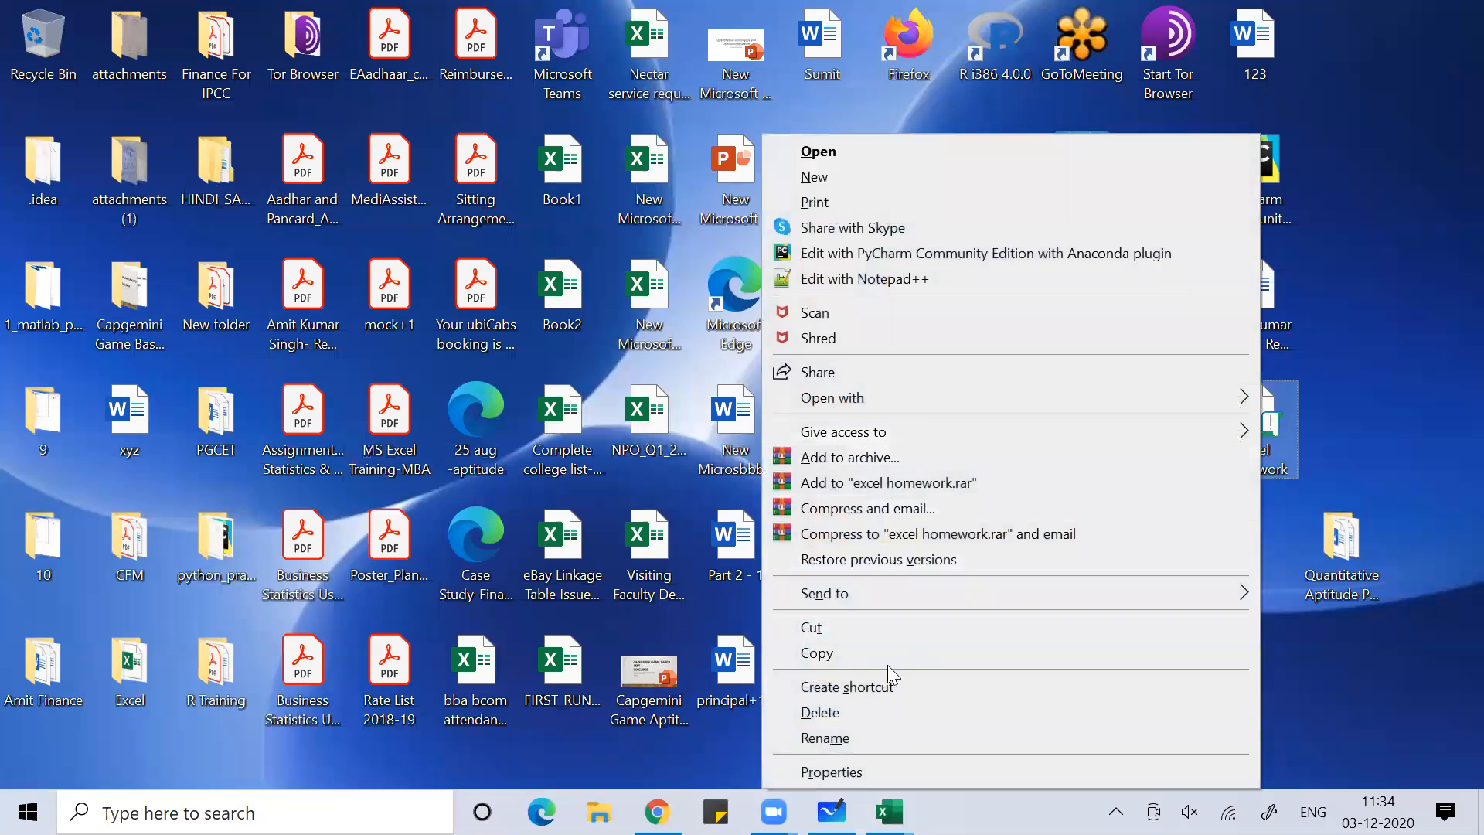
{"action": "left_click", "coordinate": [831, 772]}
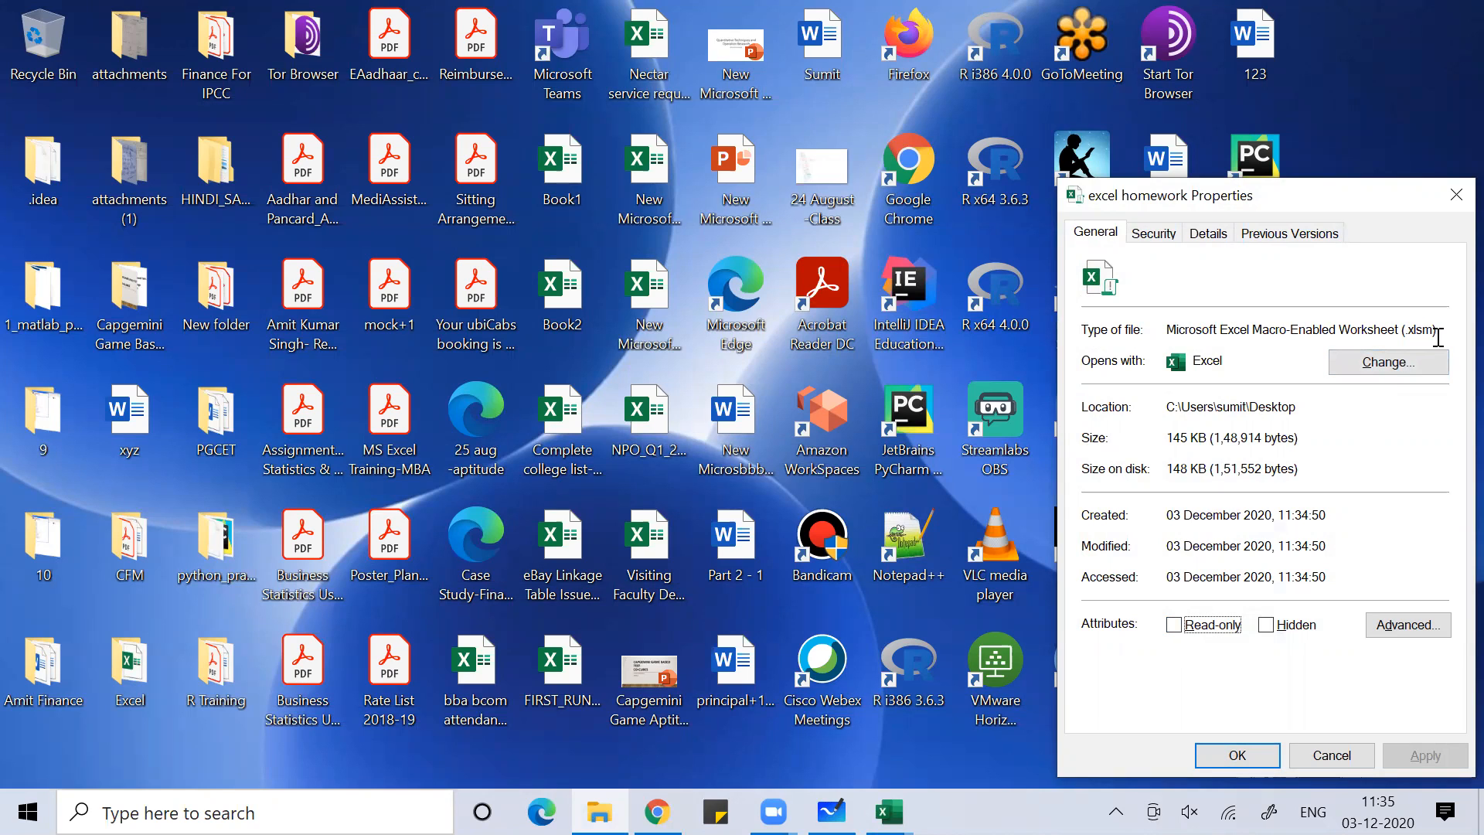
{"action": "left_click", "coordinate": [1454, 196]}
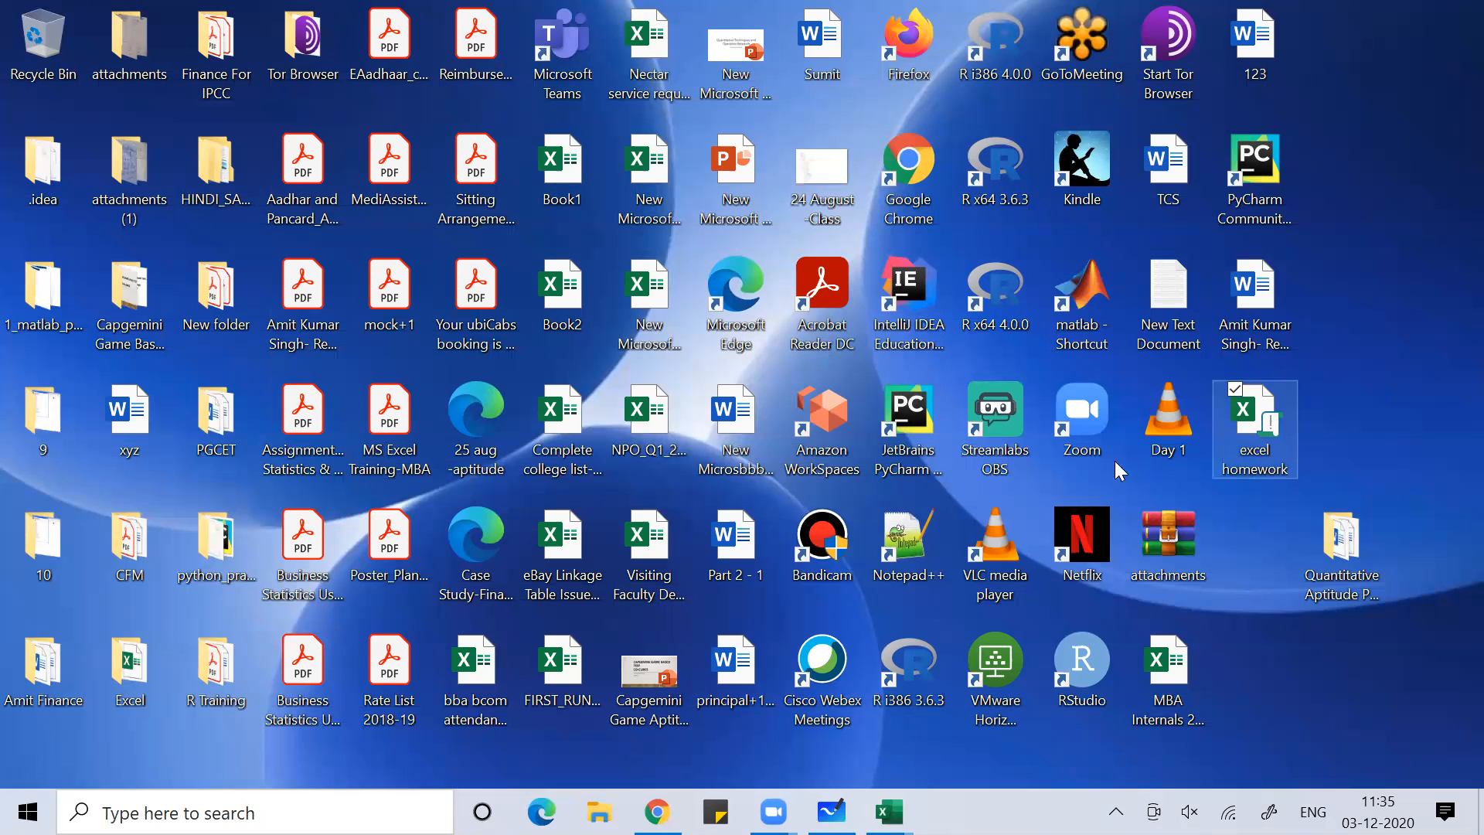
Open Visiting Faculty Detail, view its file properties, then close it without saving
{"action": "left_click", "coordinate": [663, 547]}
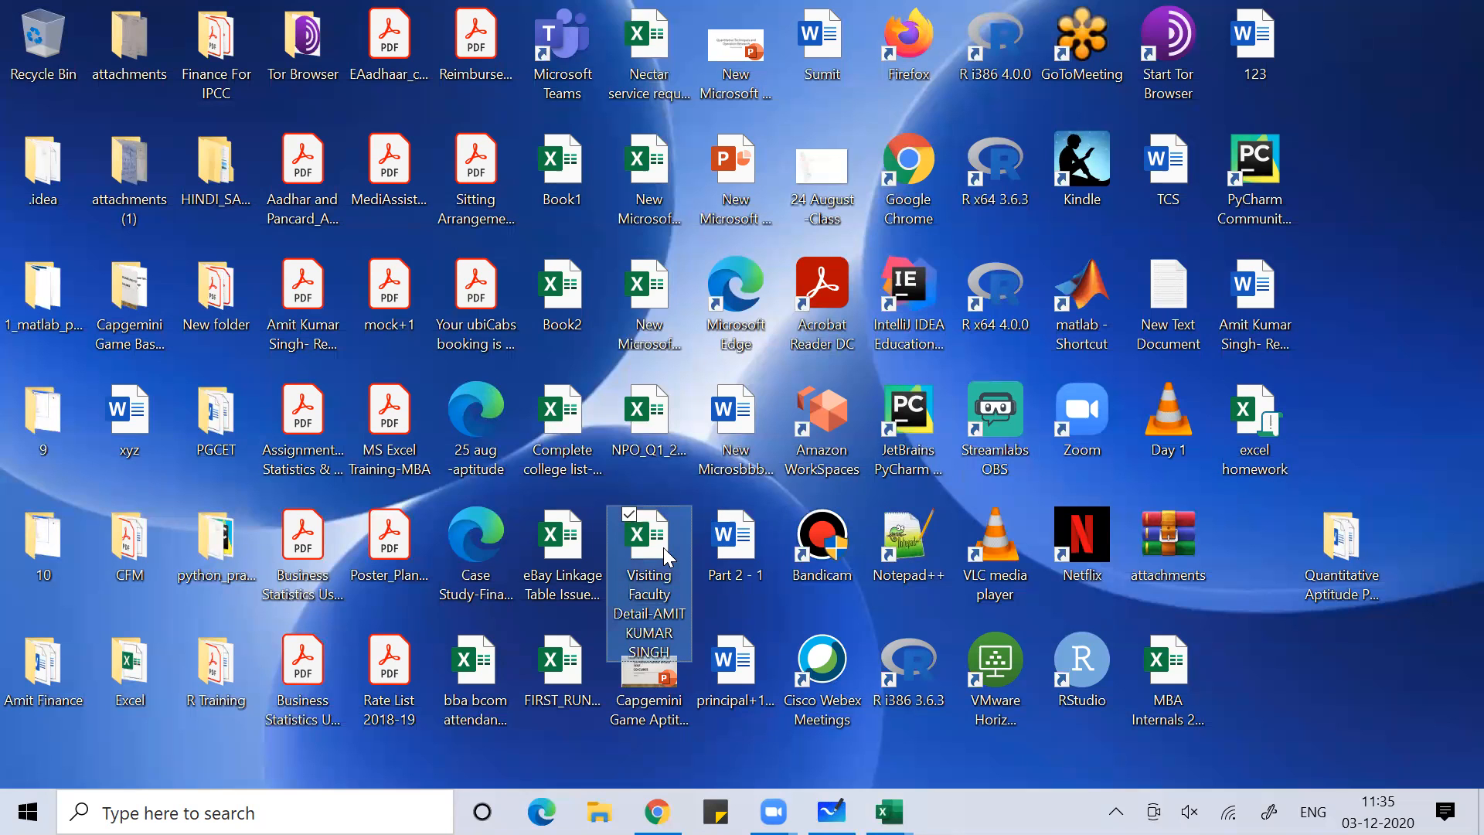
{"action": "double_click", "coordinate": [663, 548]}
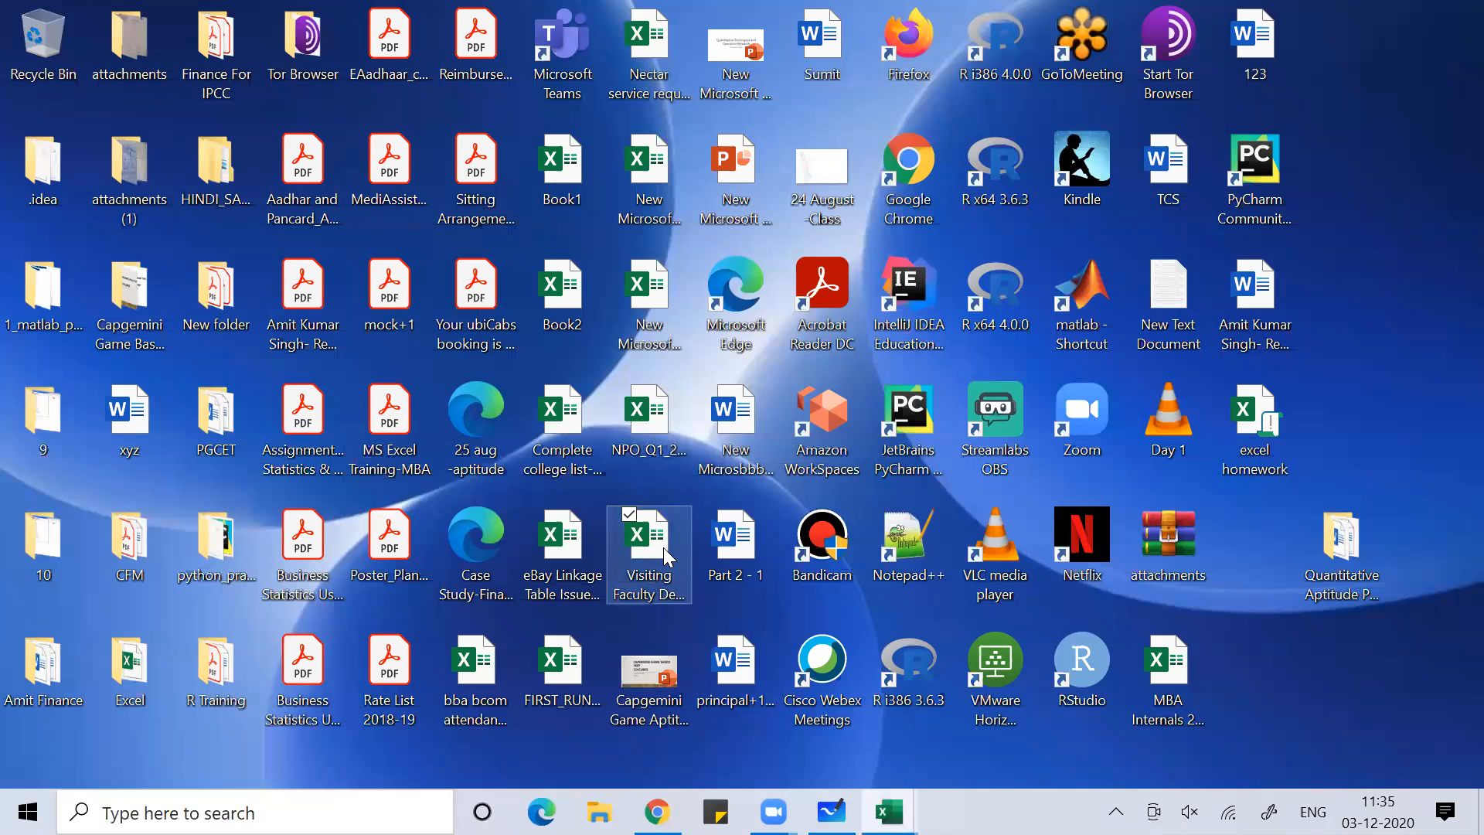
{"action": "right_click", "coordinate": [663, 547]}
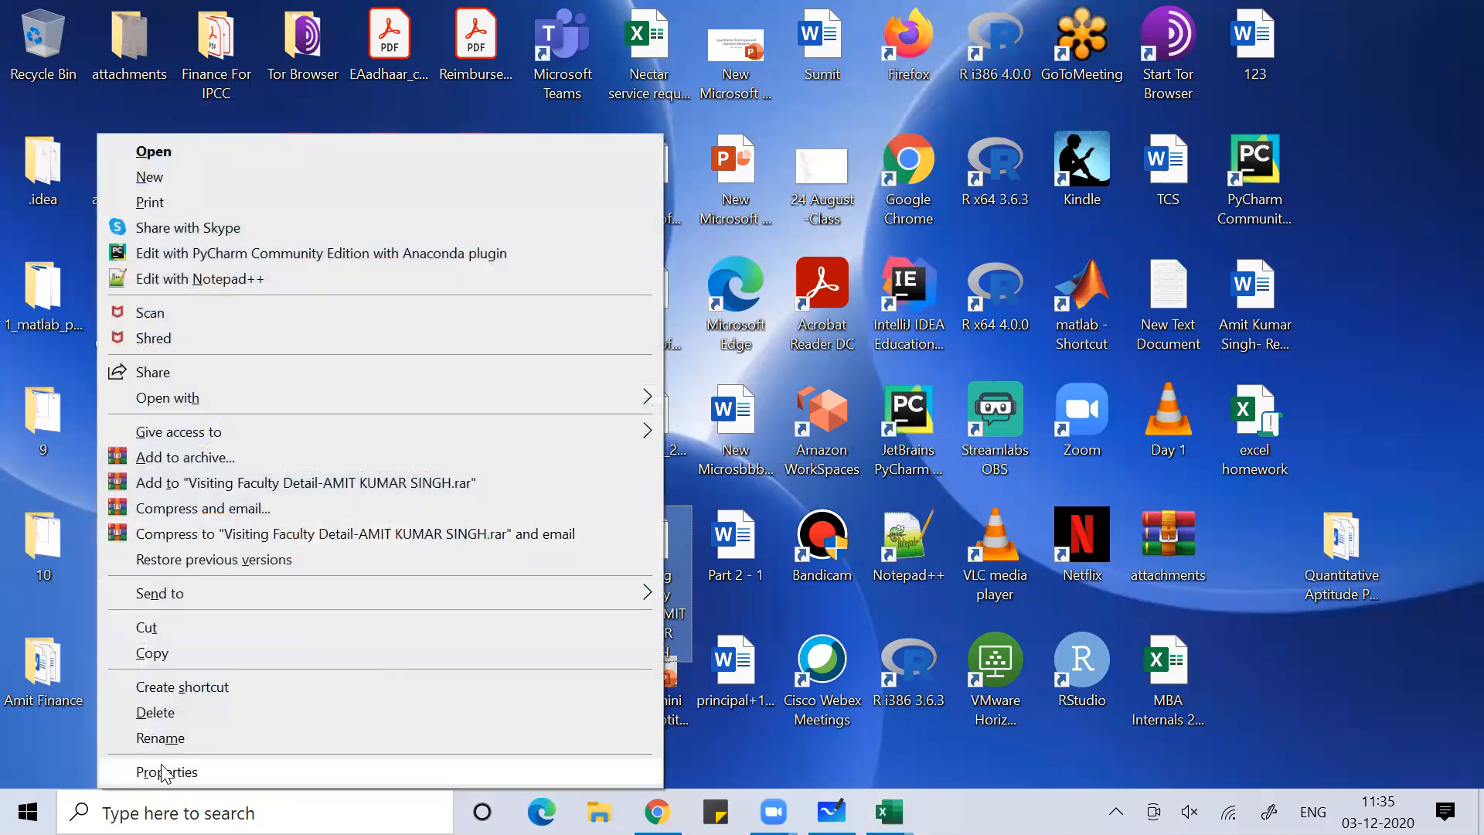
{"action": "left_click", "coordinate": [165, 771]}
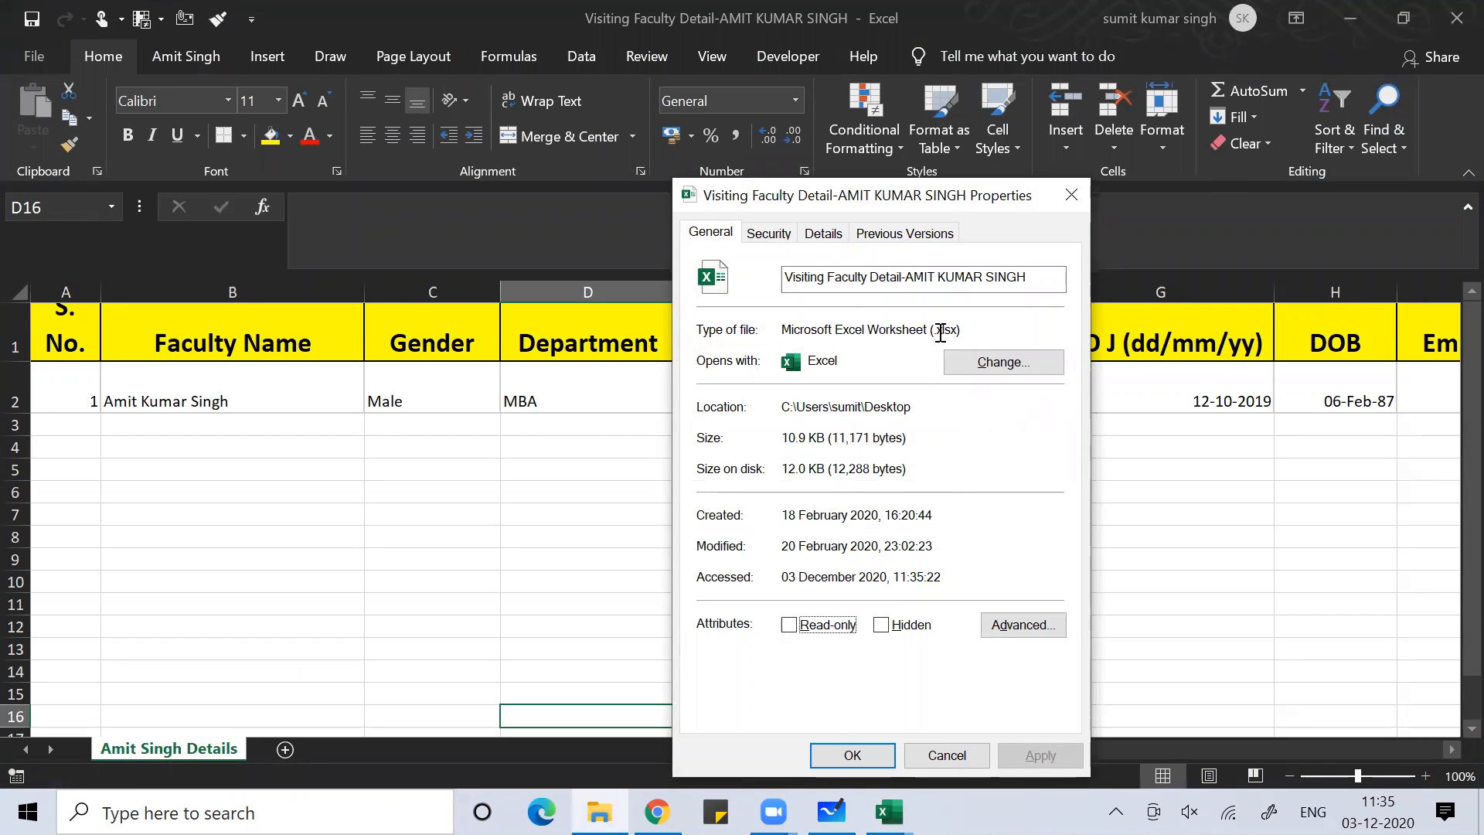
{"action": "left_click", "coordinate": [1070, 194]}
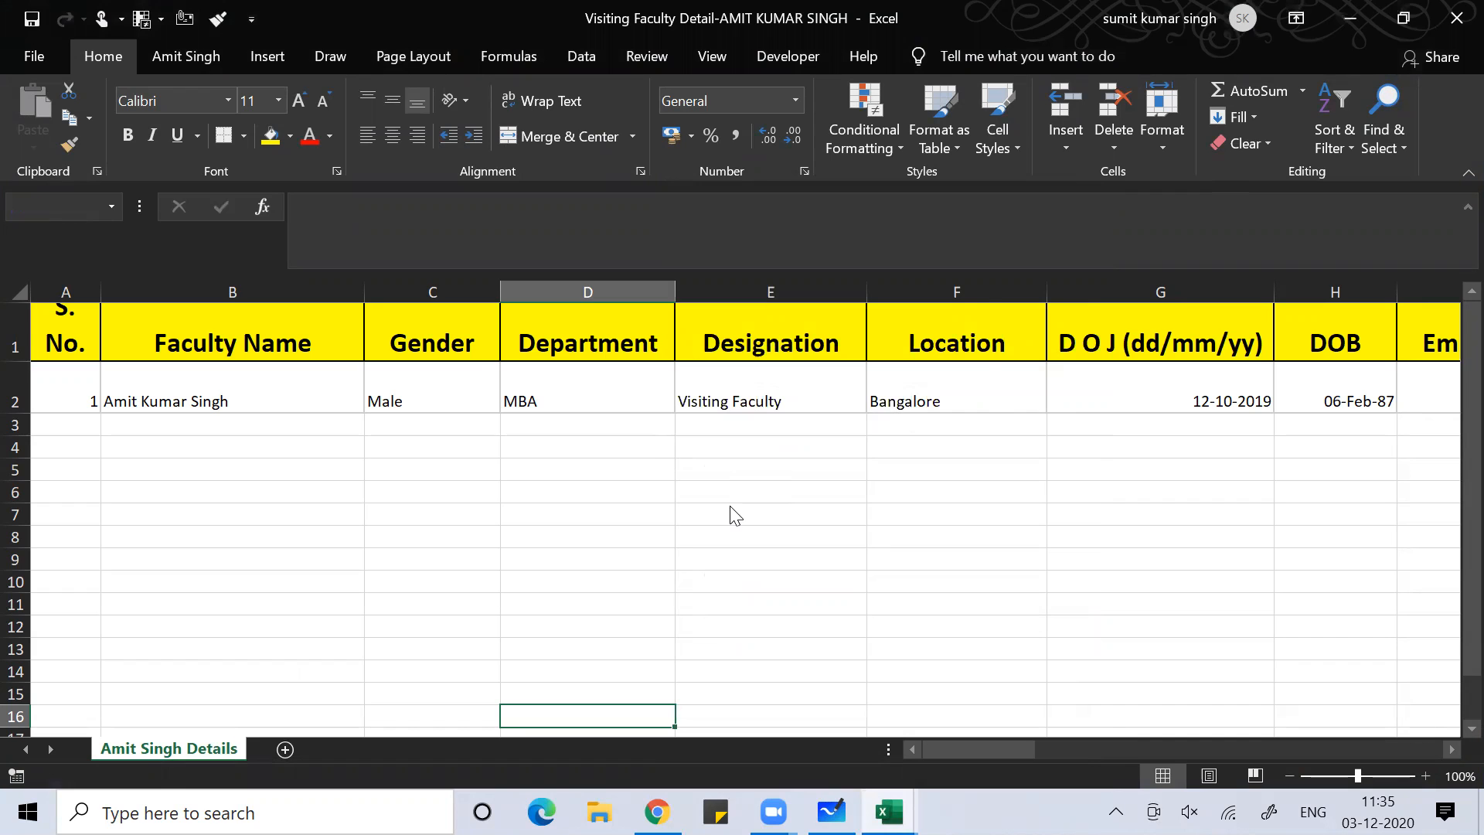
{"action": "key", "text": "ctrl+w"}
{"action": "left_click", "coordinate": [735, 470]}
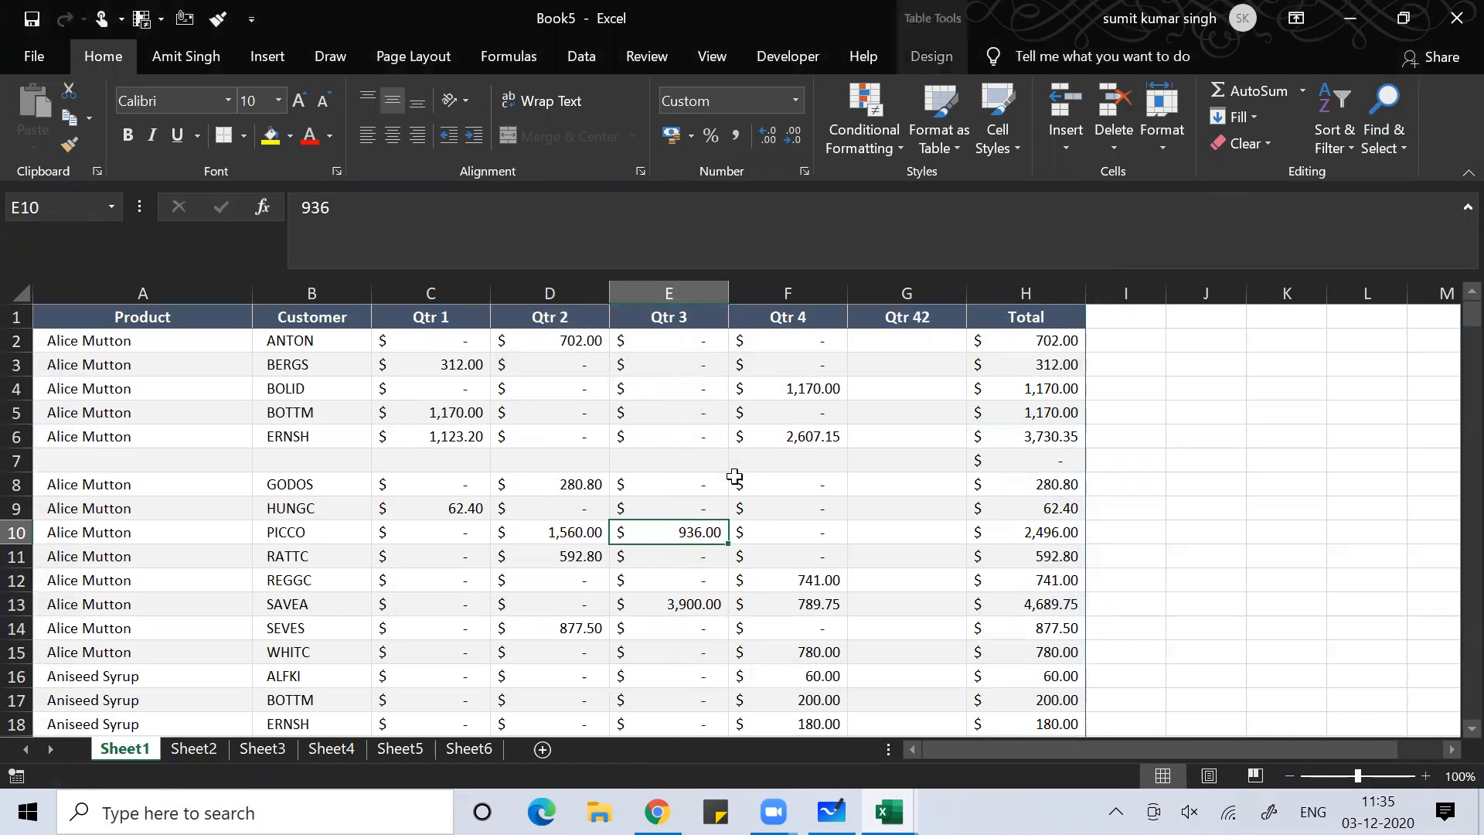
Close Book5 with Don't Save and return to the Windows desktop
{"action": "key", "text": "ctrl+w"}
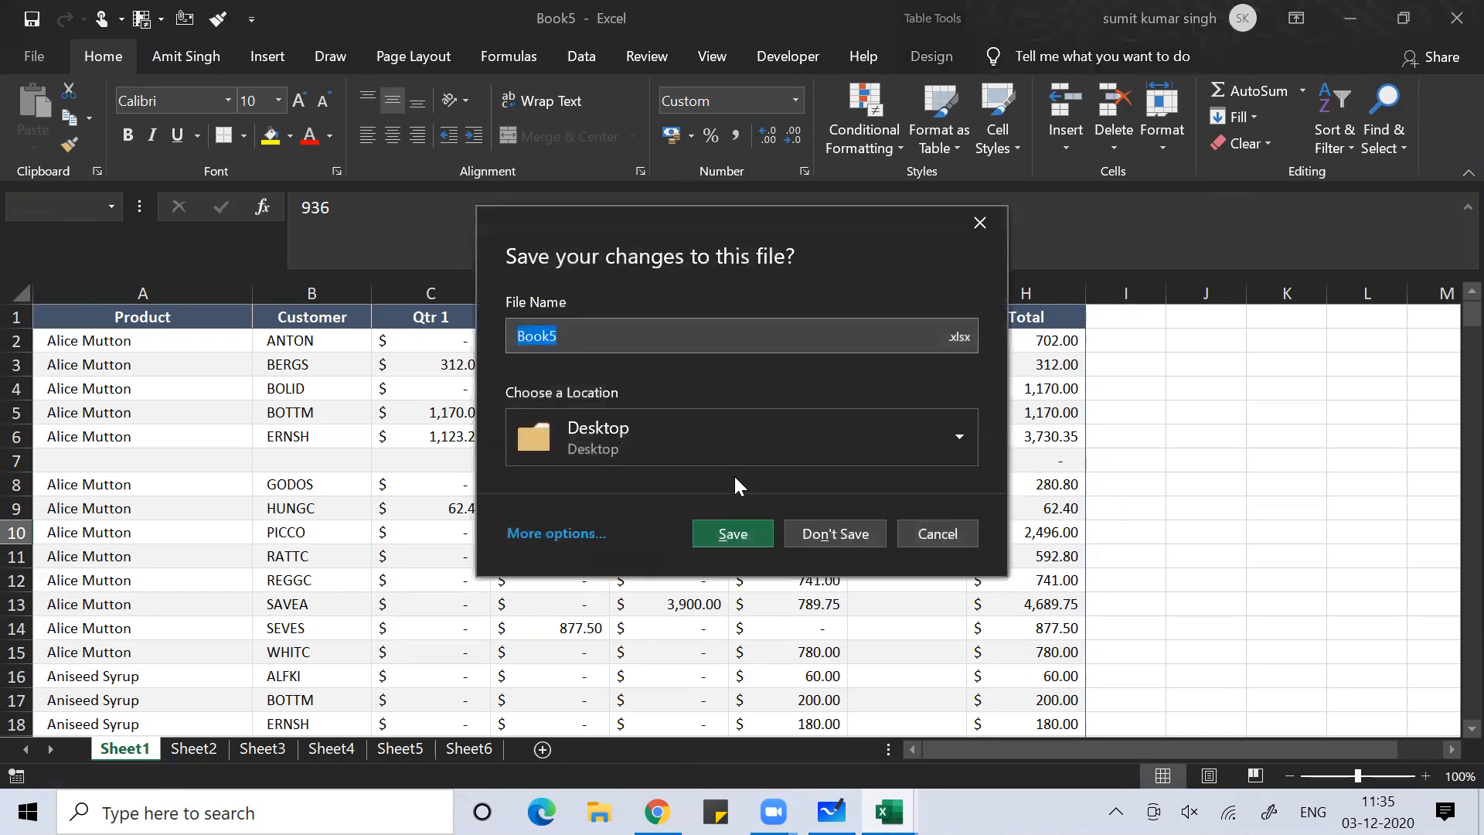
{"action": "key", "text": "Tab"}
{"action": "key", "text": "Tab"}
{"action": "key", "text": "Tab"}
{"action": "key", "text": "Tab"}
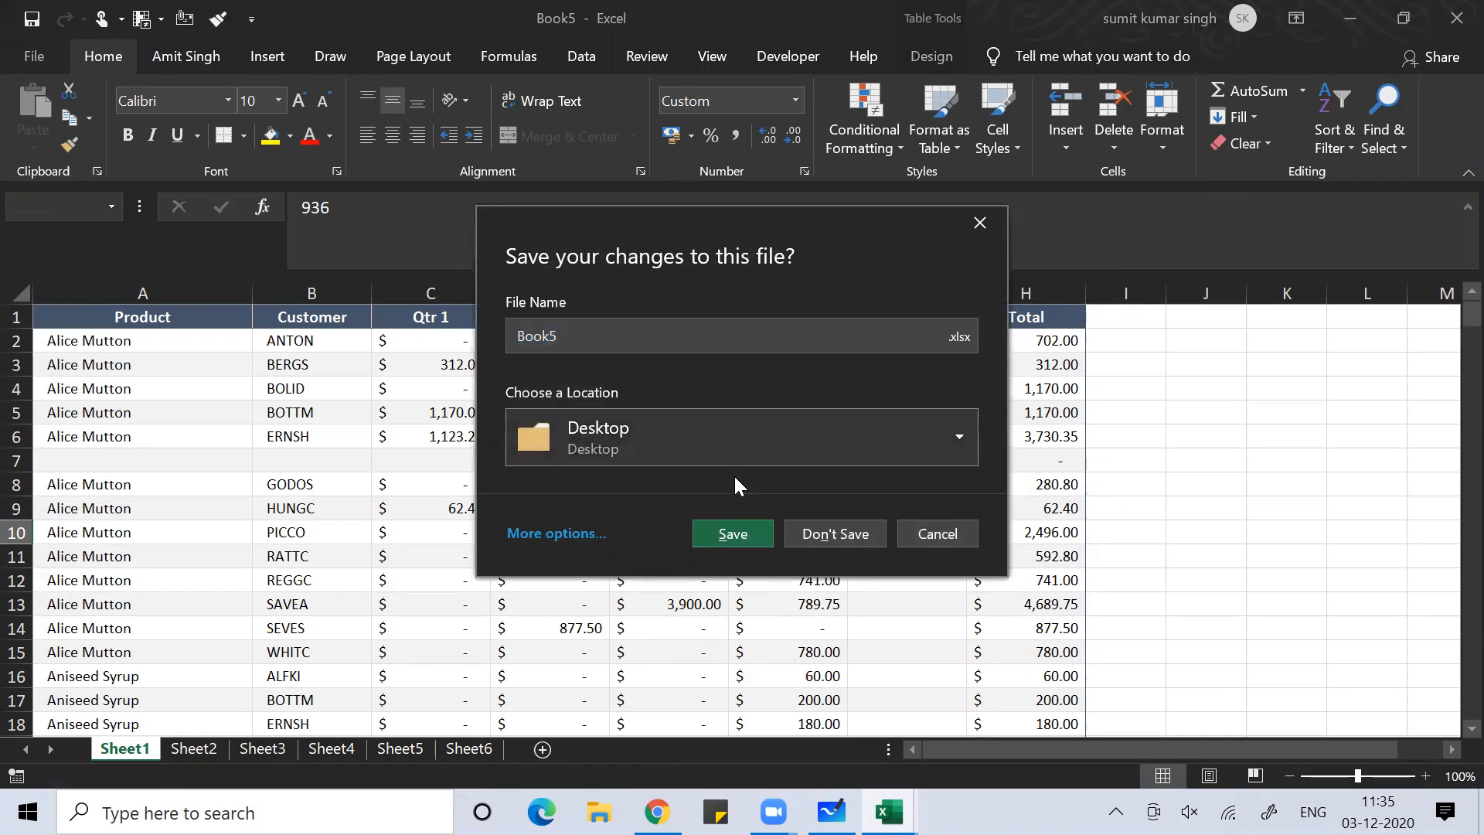
{"action": "key", "text": "Tab"}
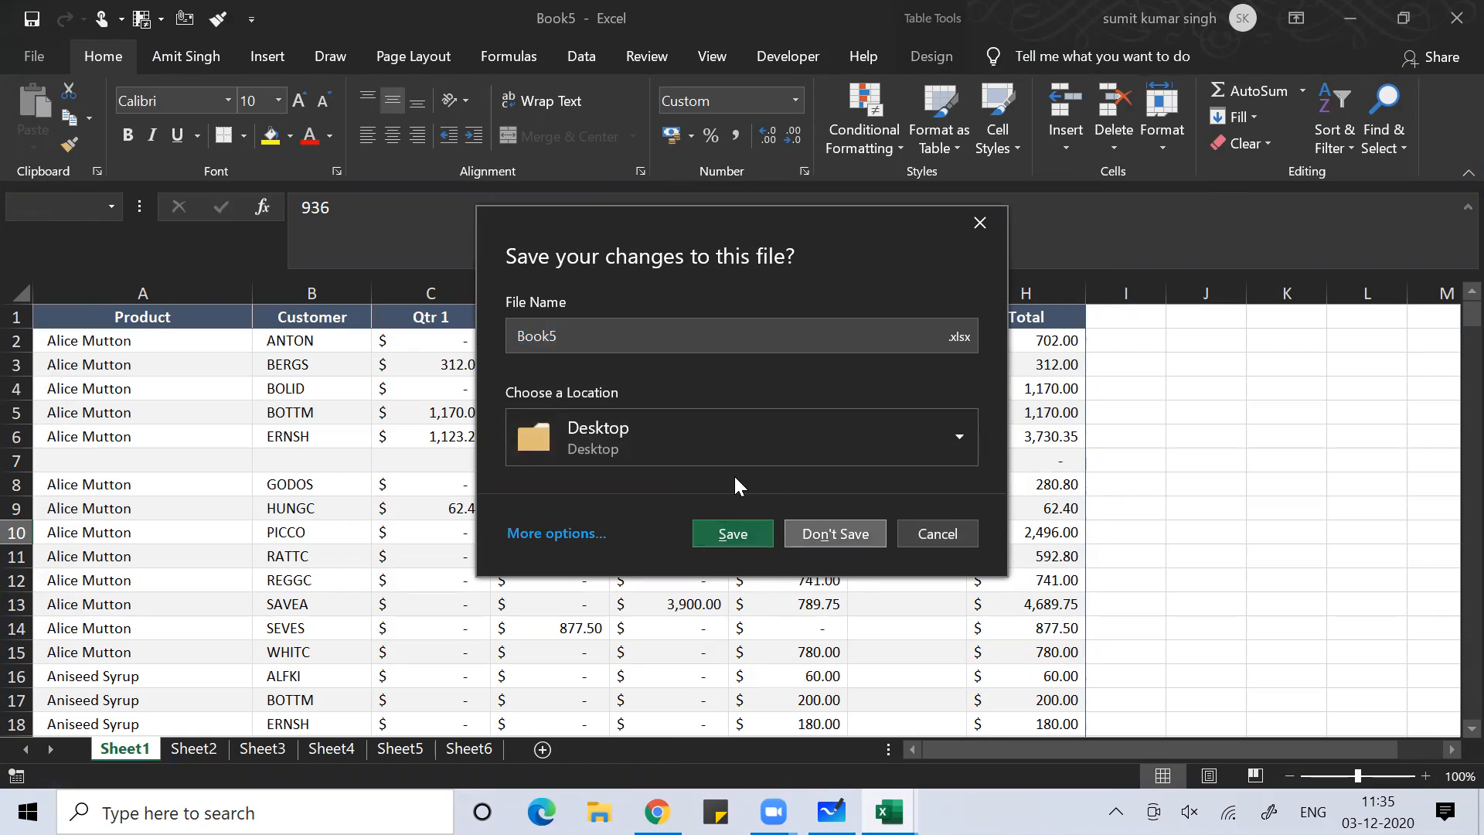
{"action": "key", "text": "Return"}
{"action": "key", "text": "alt+Tab"}
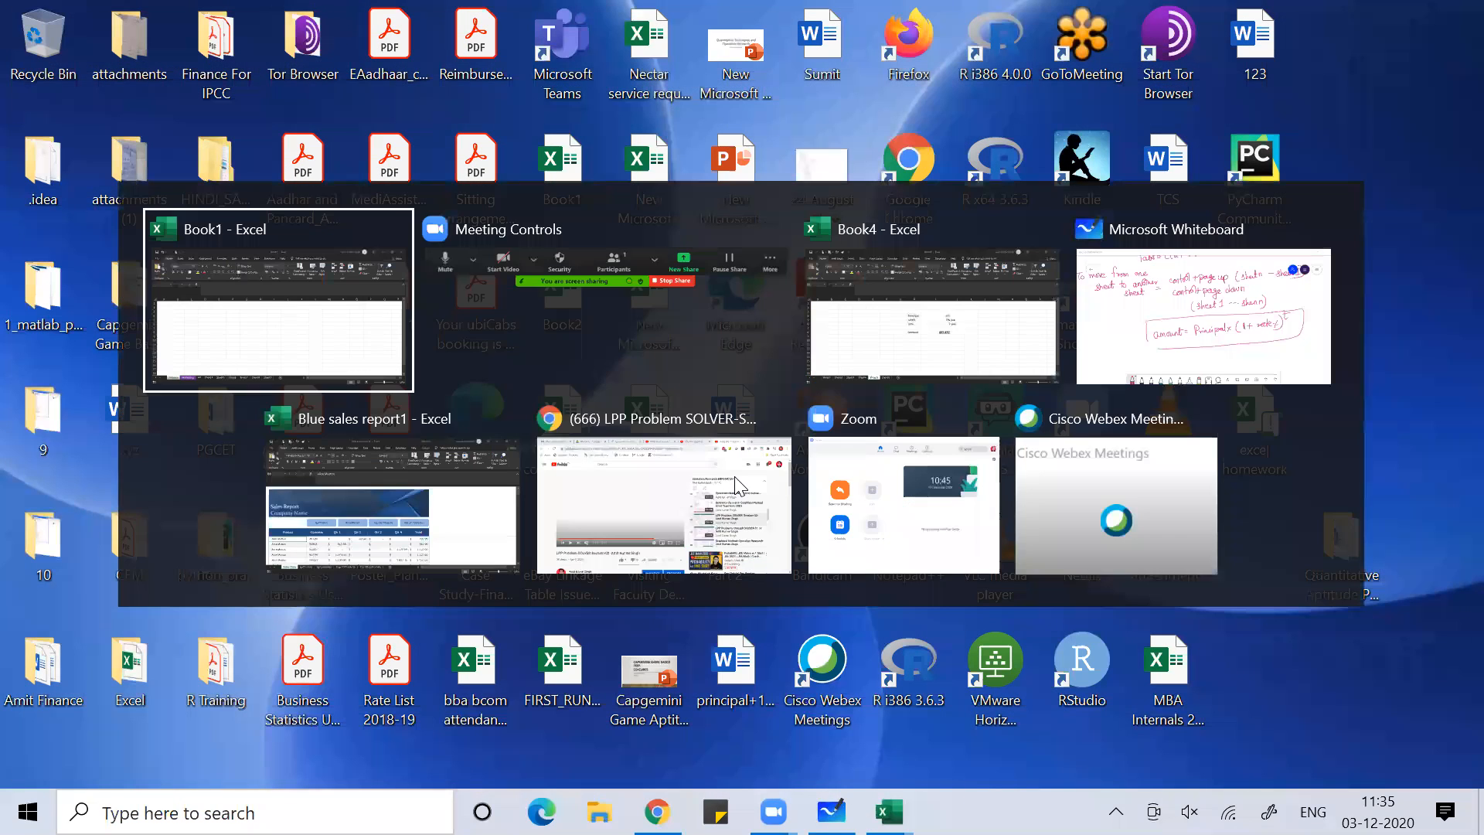
{"action": "key", "text": "alt+Tab"}
Open the excel homework .xlsm file from the desktop, choosing Excel as the app
{"action": "key", "text": "Down"}
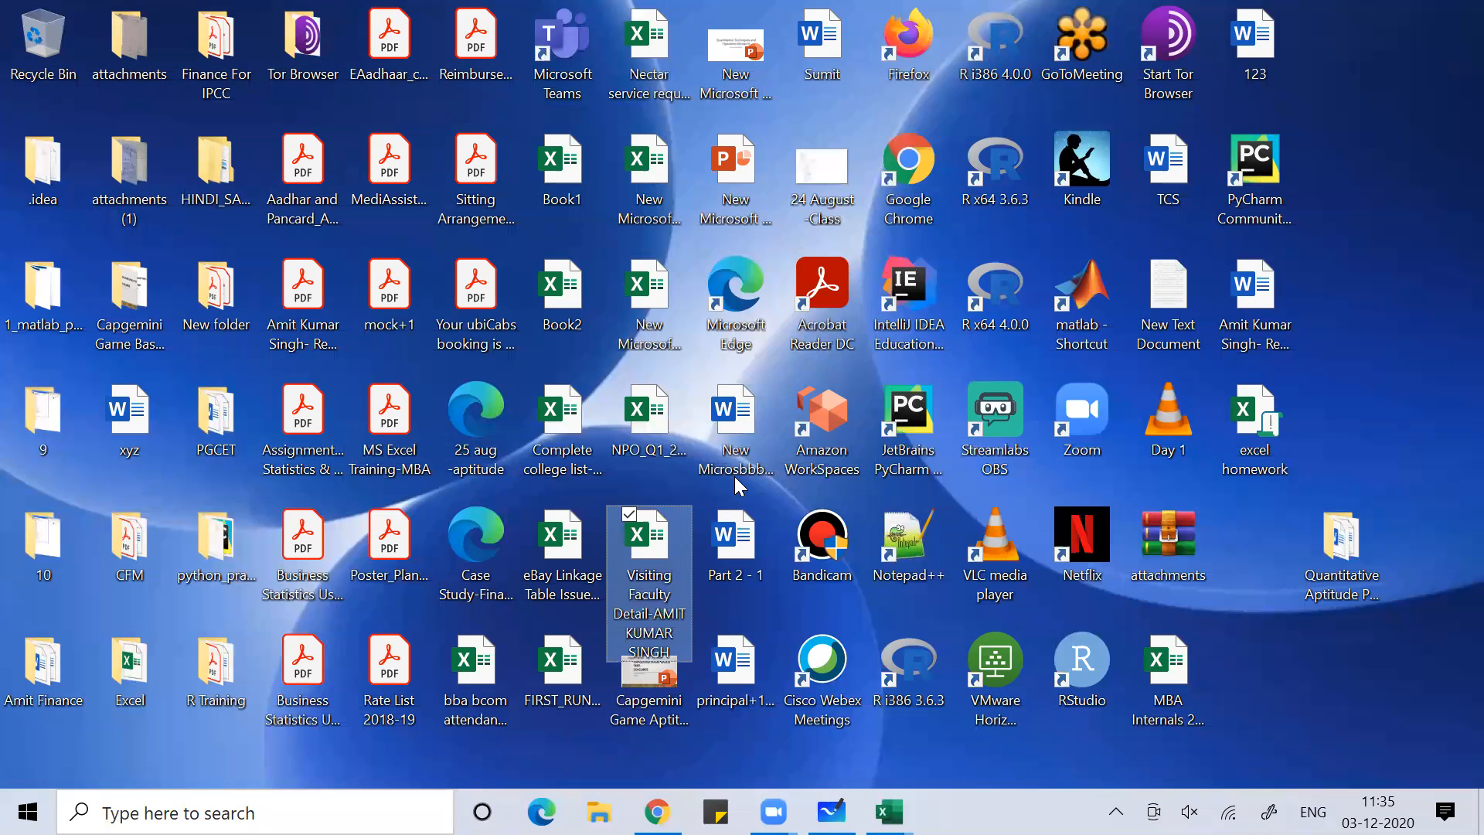
{"action": "double_click", "coordinate": [1257, 421]}
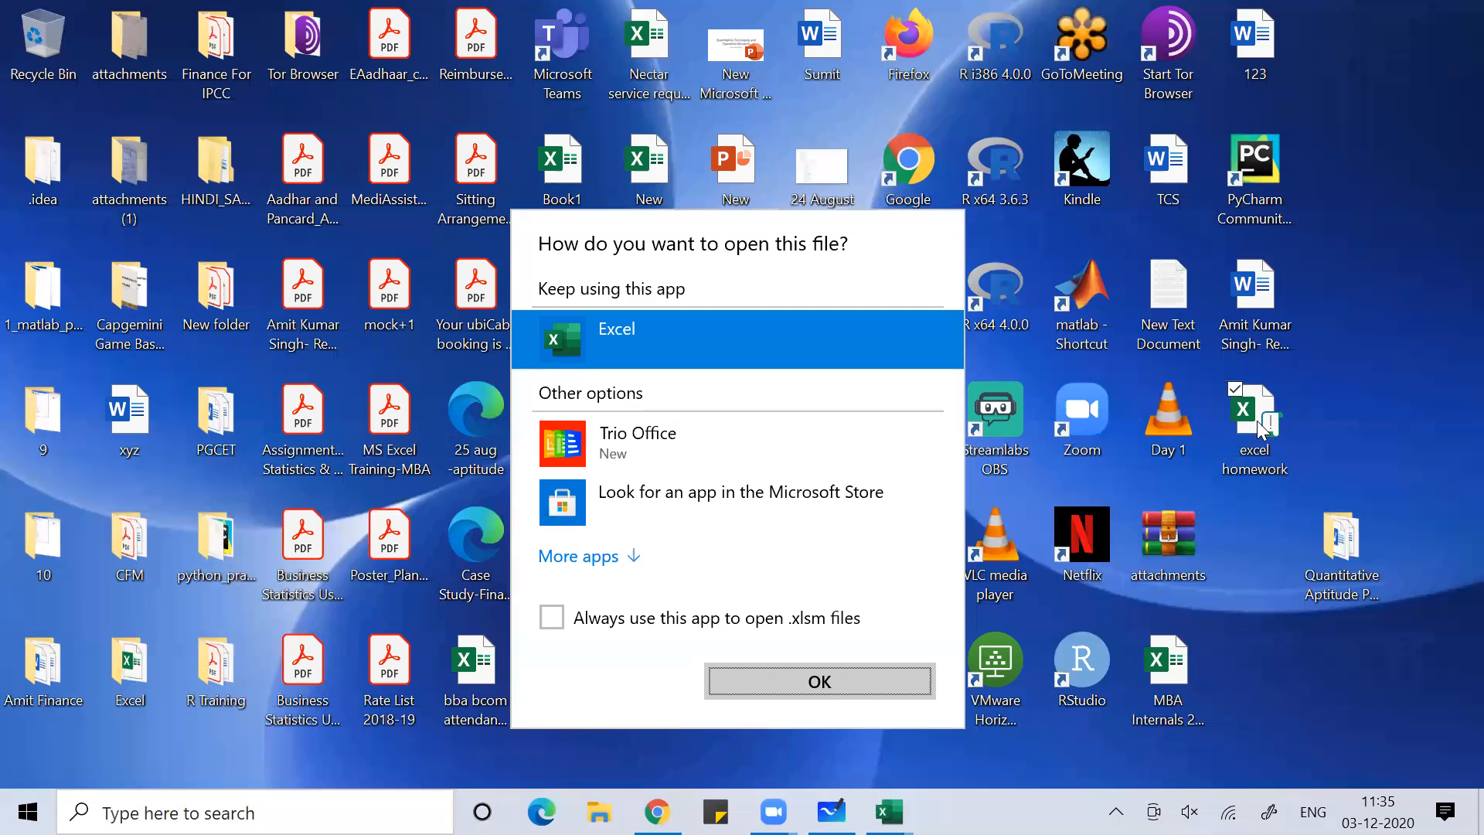
{"action": "left_click", "coordinate": [767, 679]}
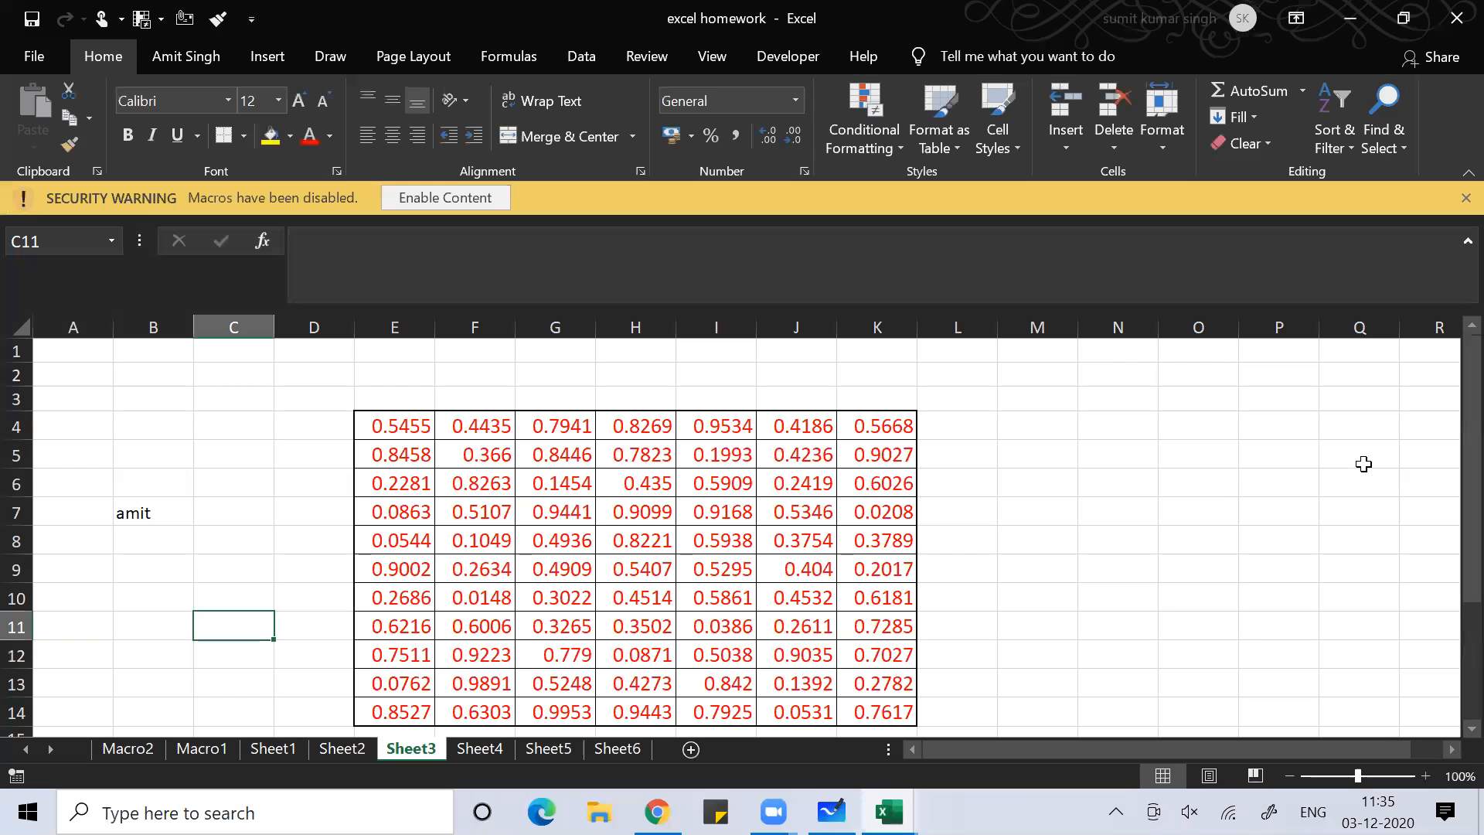
Dismiss the macro Security Warning on Sheet3 and click cells N6, C9 and C11
{"action": "left_click", "coordinate": [1088, 486]}
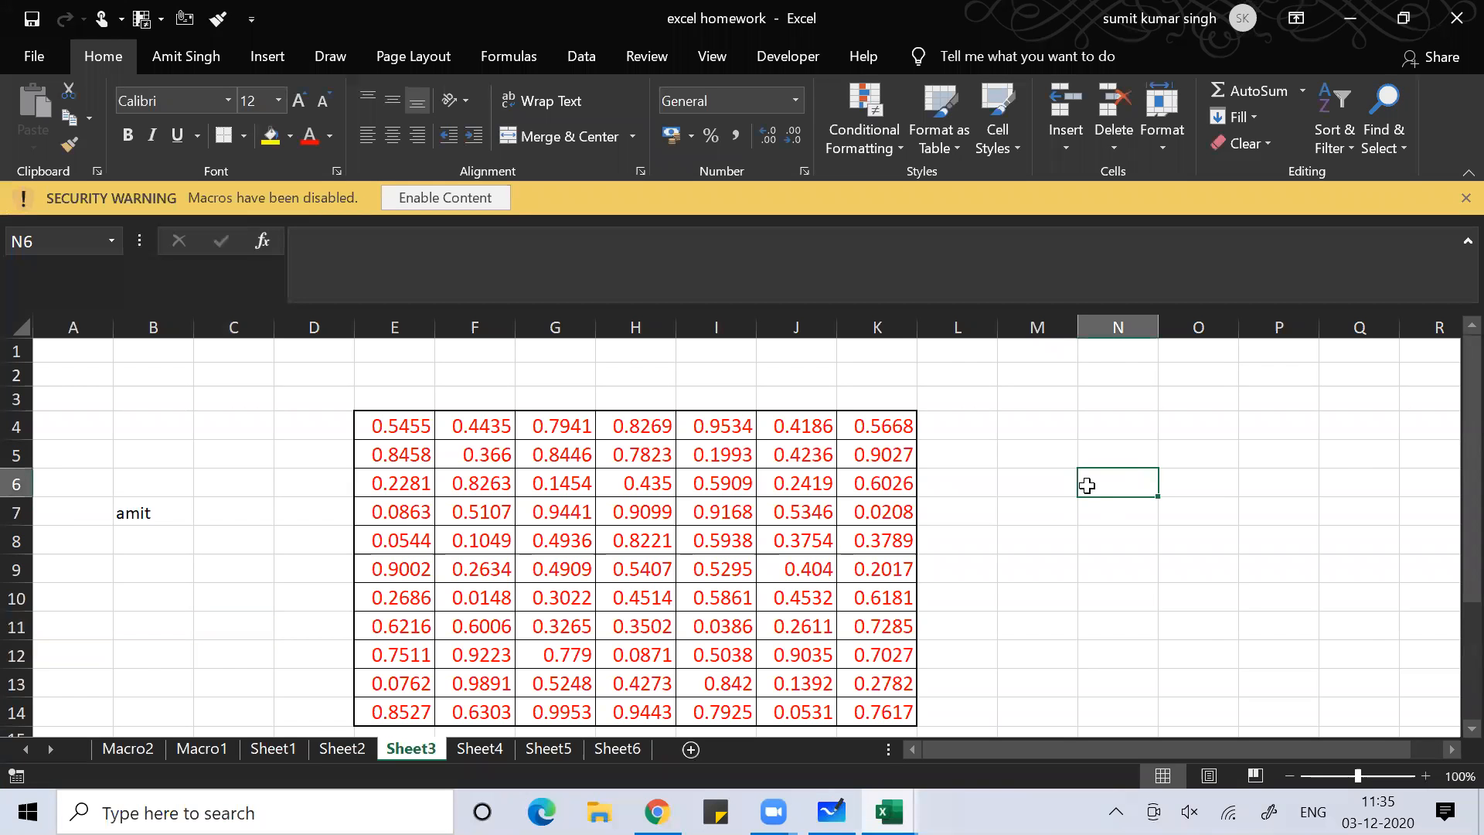
{"action": "left_click", "coordinate": [446, 199]}
{"action": "left_click", "coordinate": [207, 532]}
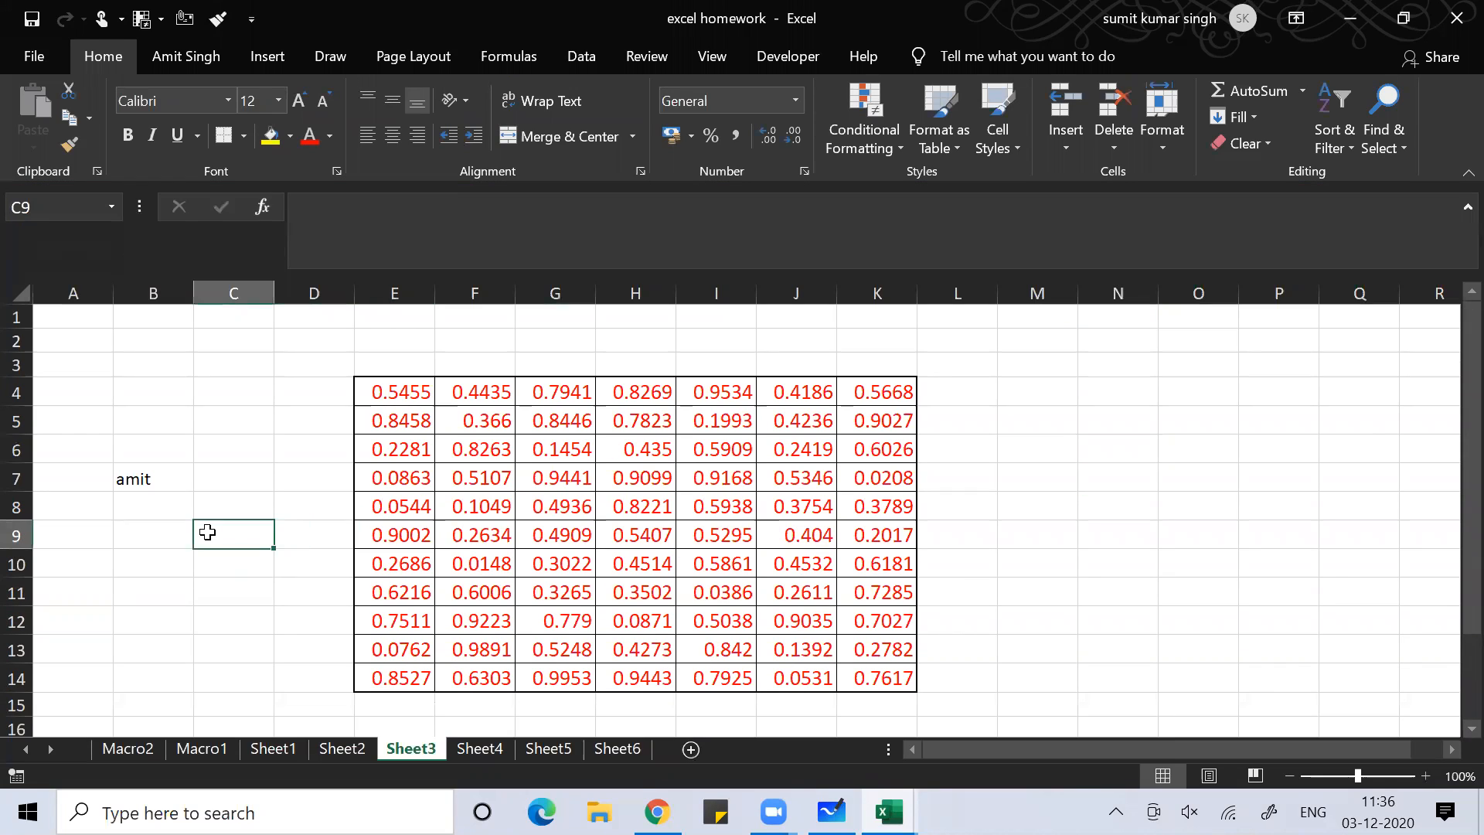
{"action": "left_click", "coordinate": [228, 584]}
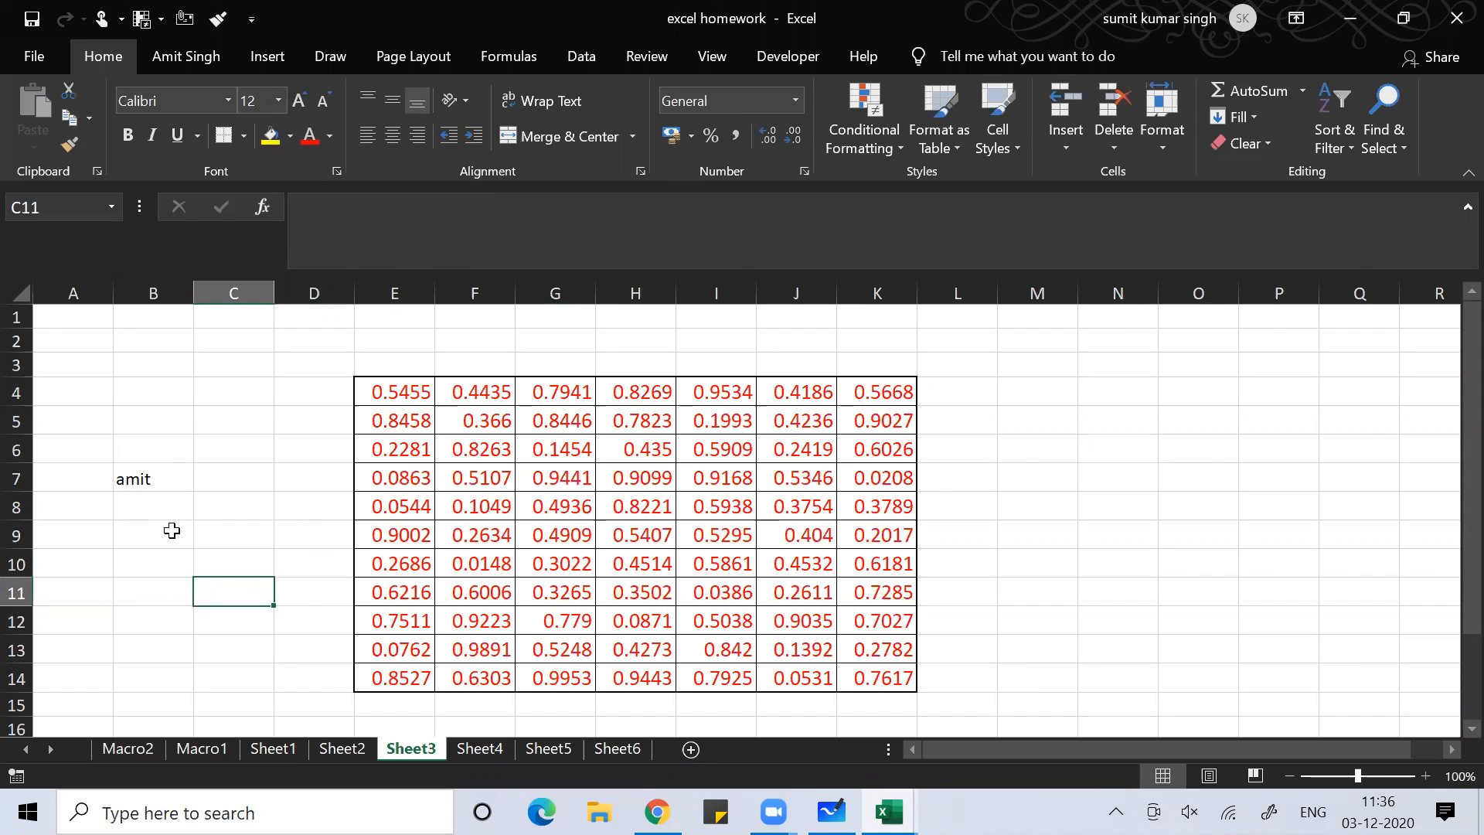
{"action": "key", "text": "alt+Tab"}
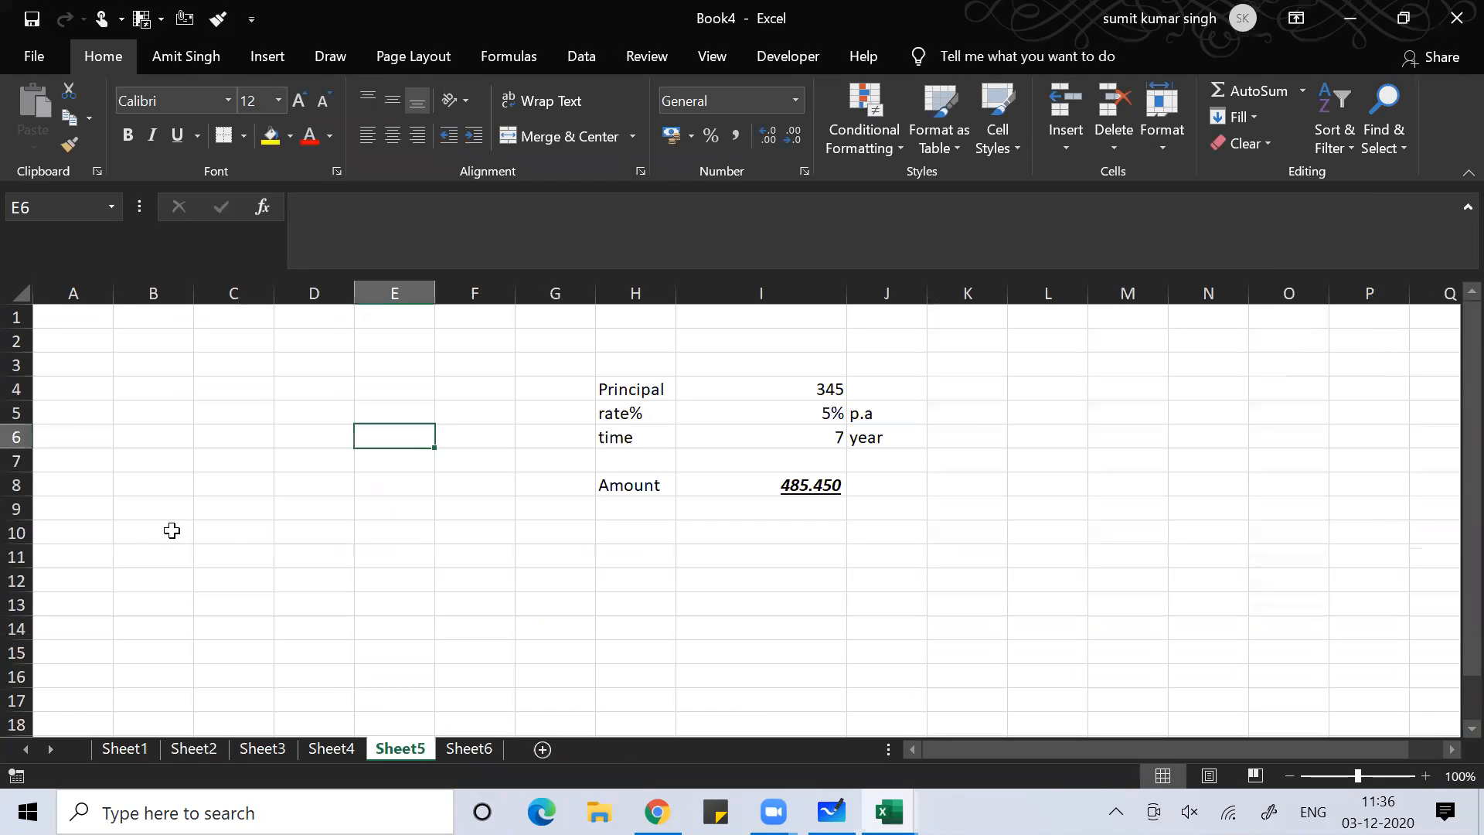
Encrypt Book4 with a password, entered twice, then close the workbook
{"action": "left_click", "coordinate": [368, 485]}
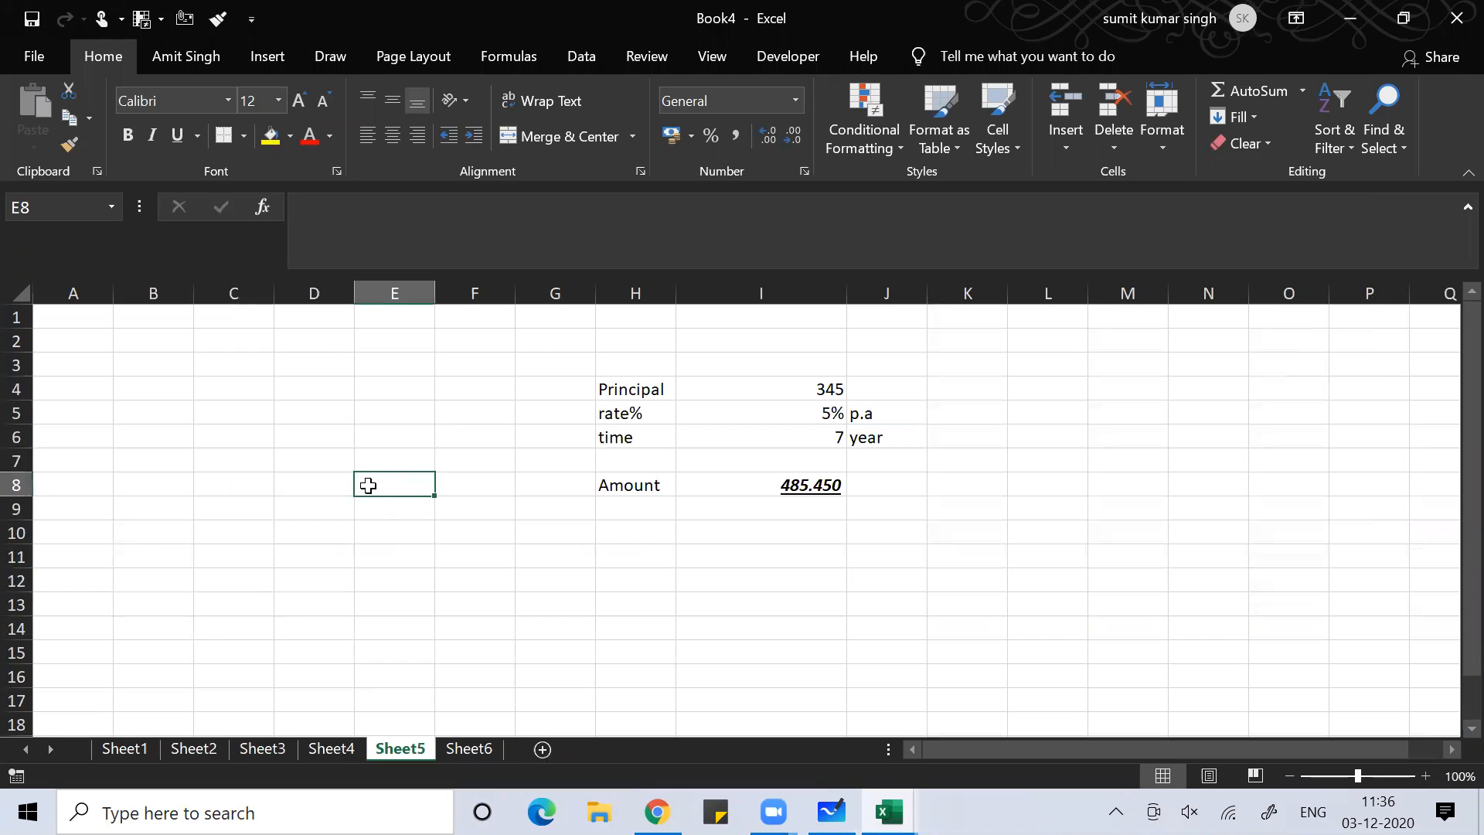
{"action": "type", "text": "f"}
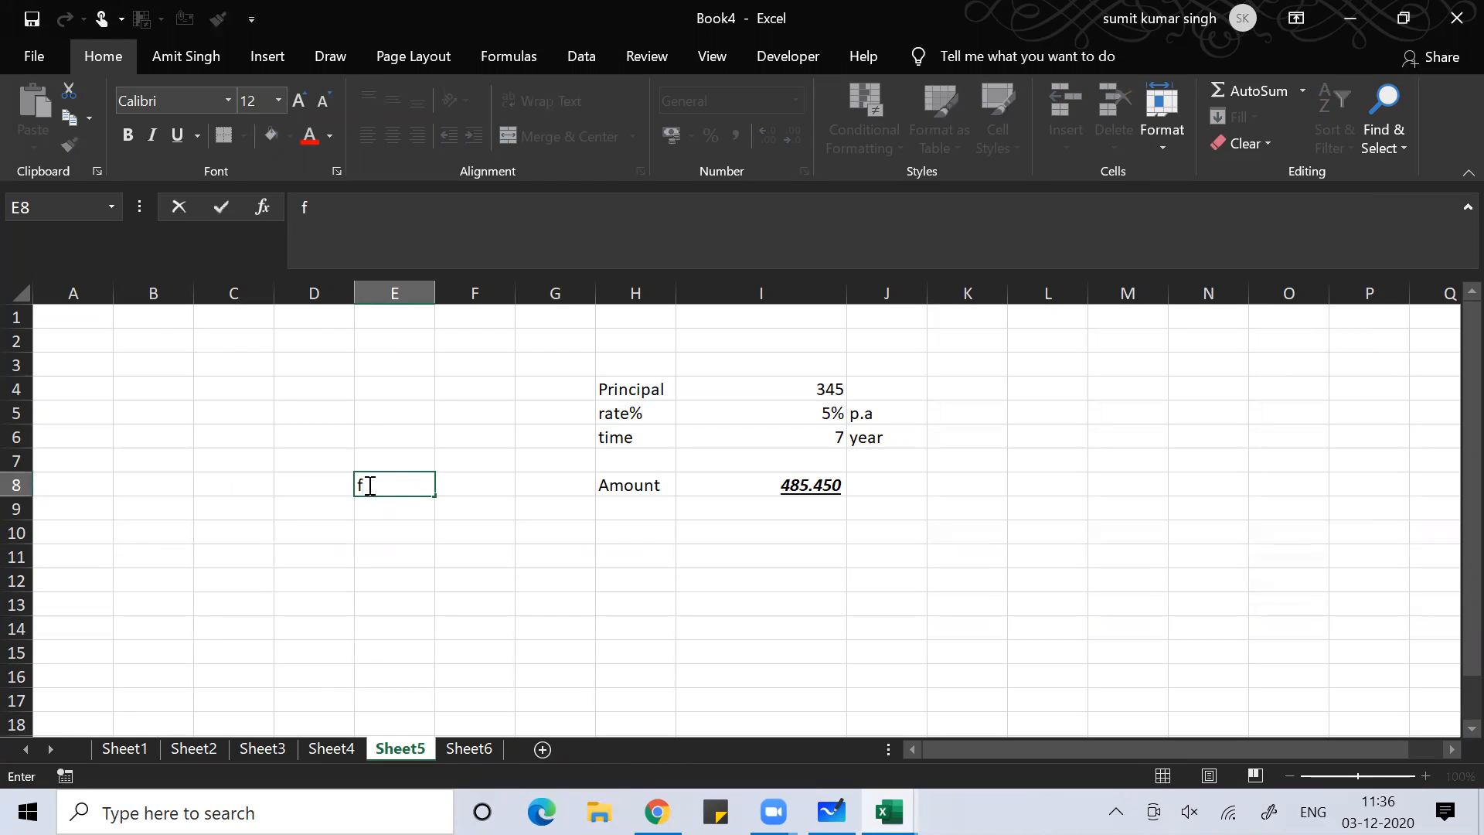
{"action": "left_click", "coordinate": [35, 53]}
{"action": "left_click", "coordinate": [56, 280]}
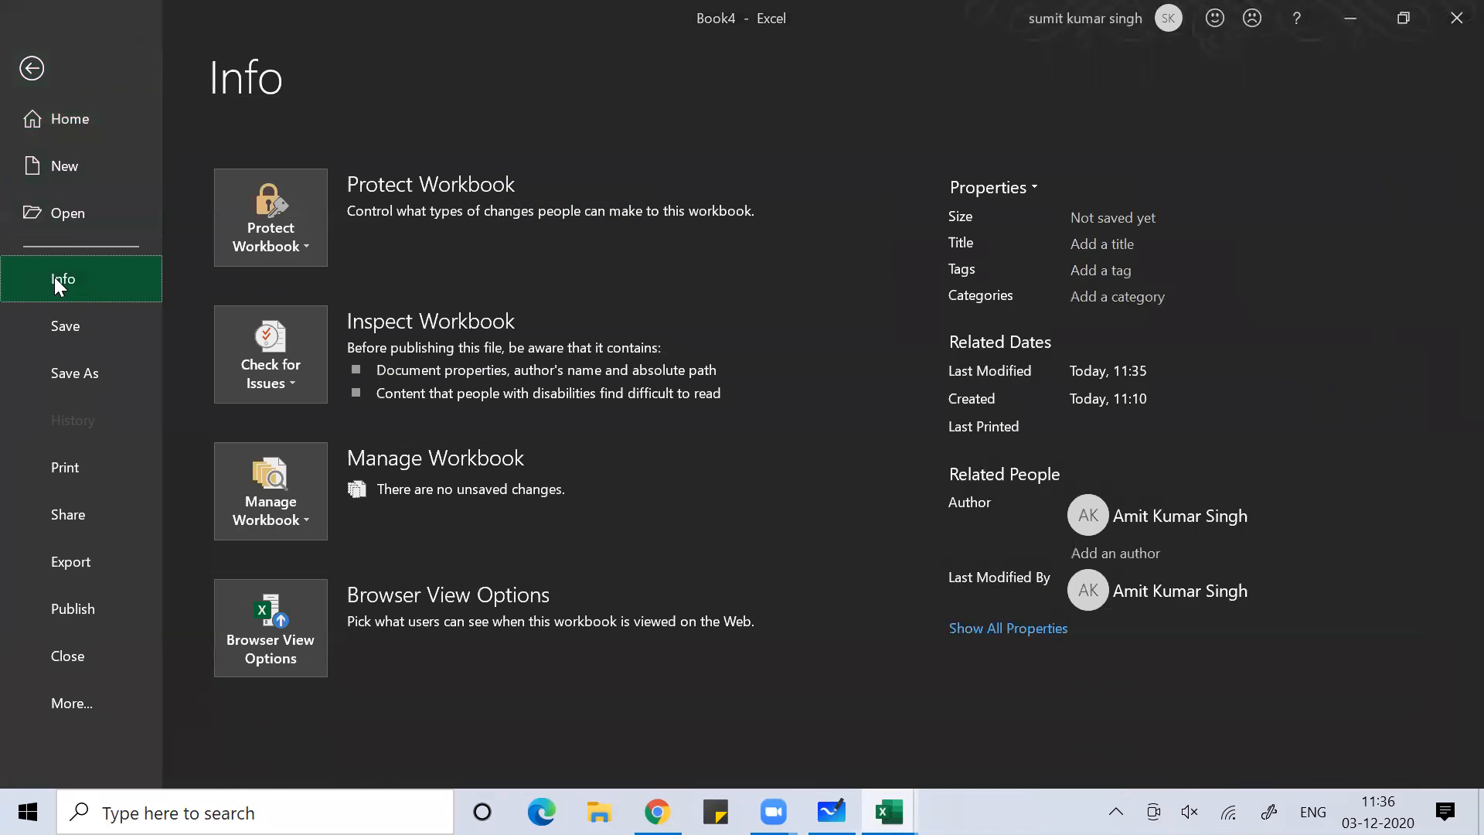
{"action": "left_click", "coordinate": [285, 248]}
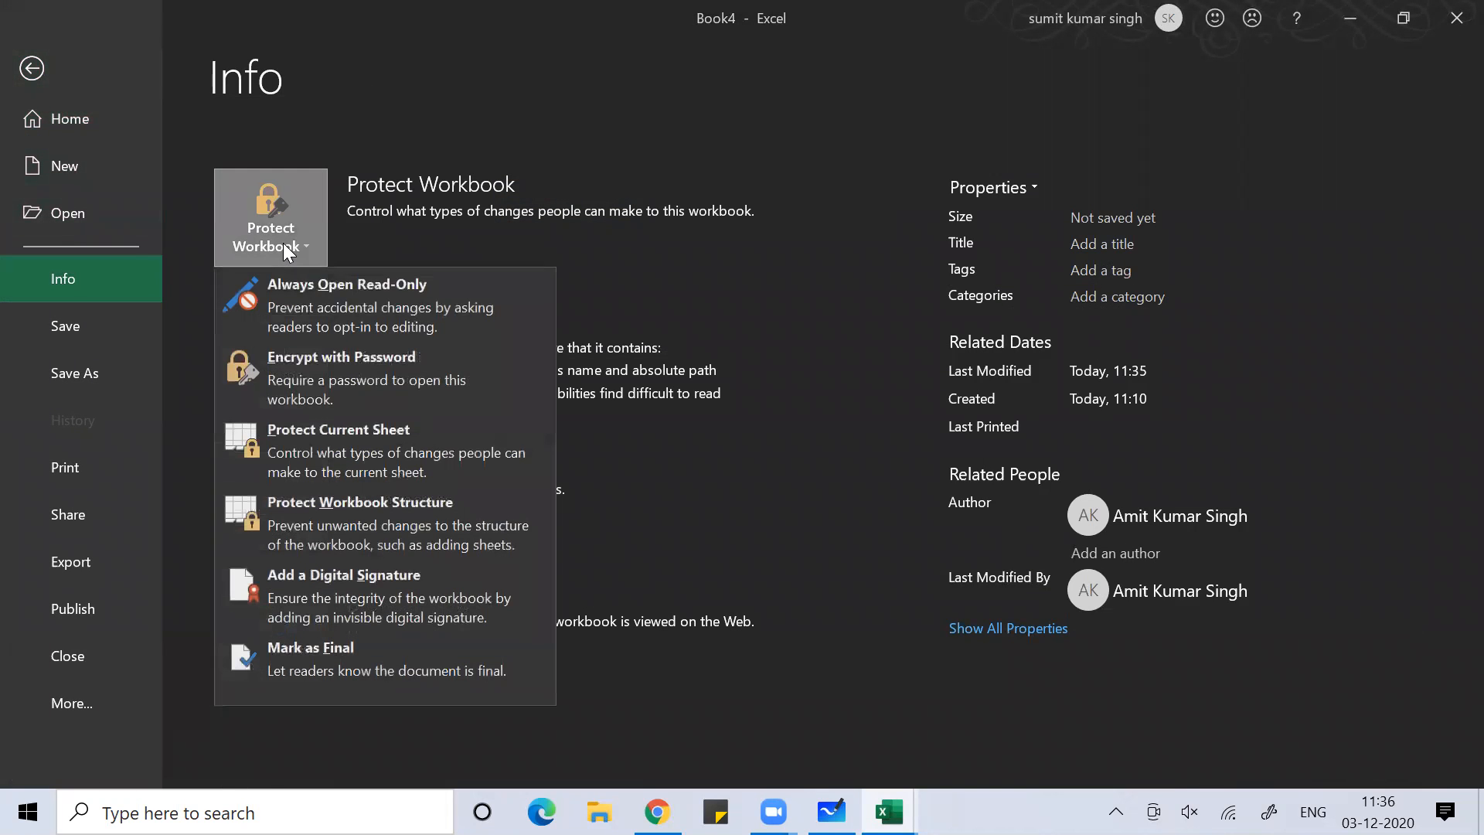
{"action": "left_click", "coordinate": [306, 371]}
{"action": "type", "text": "1234"}
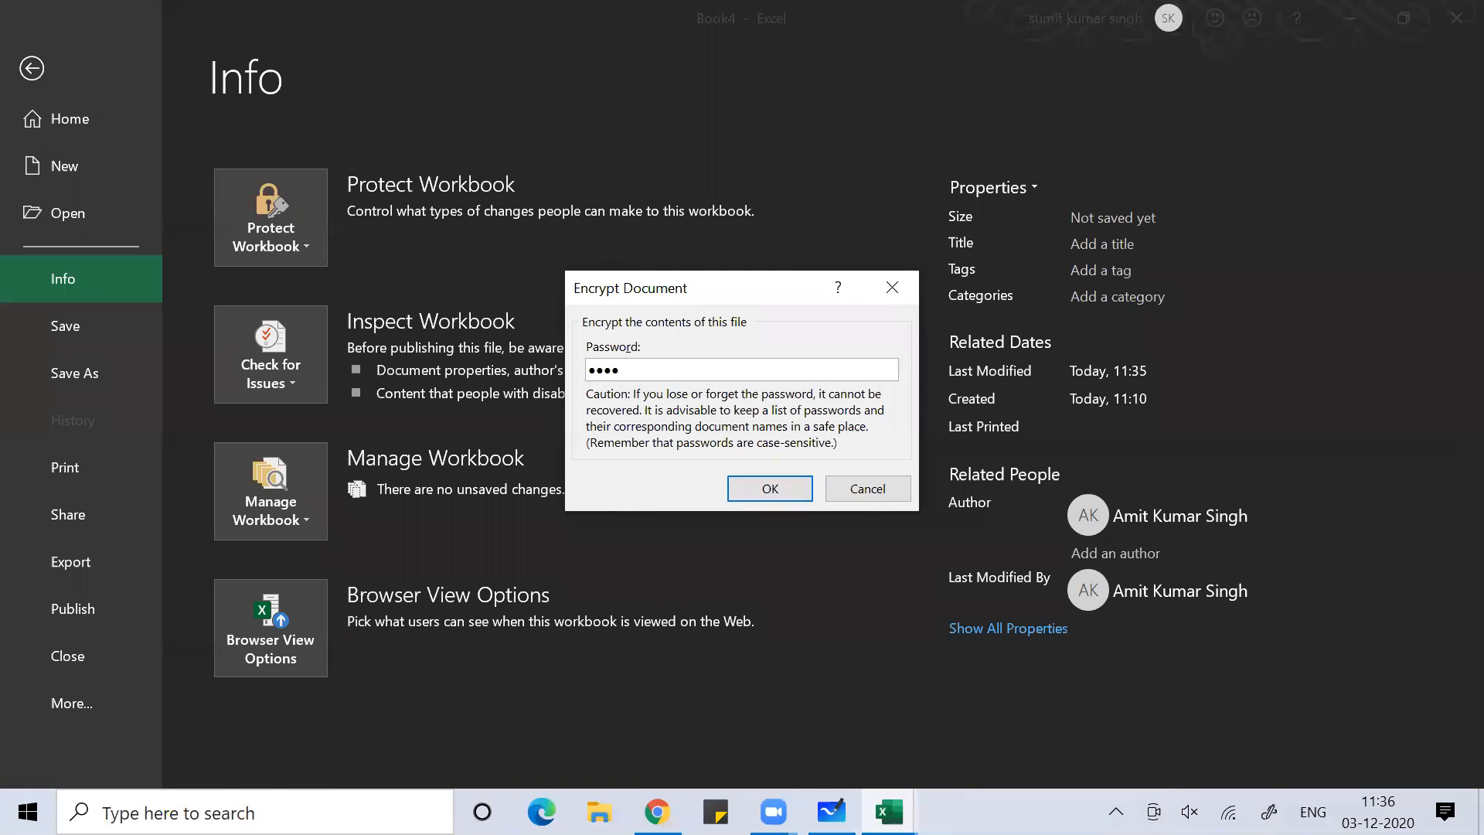
{"action": "left_click", "coordinate": [781, 494]}
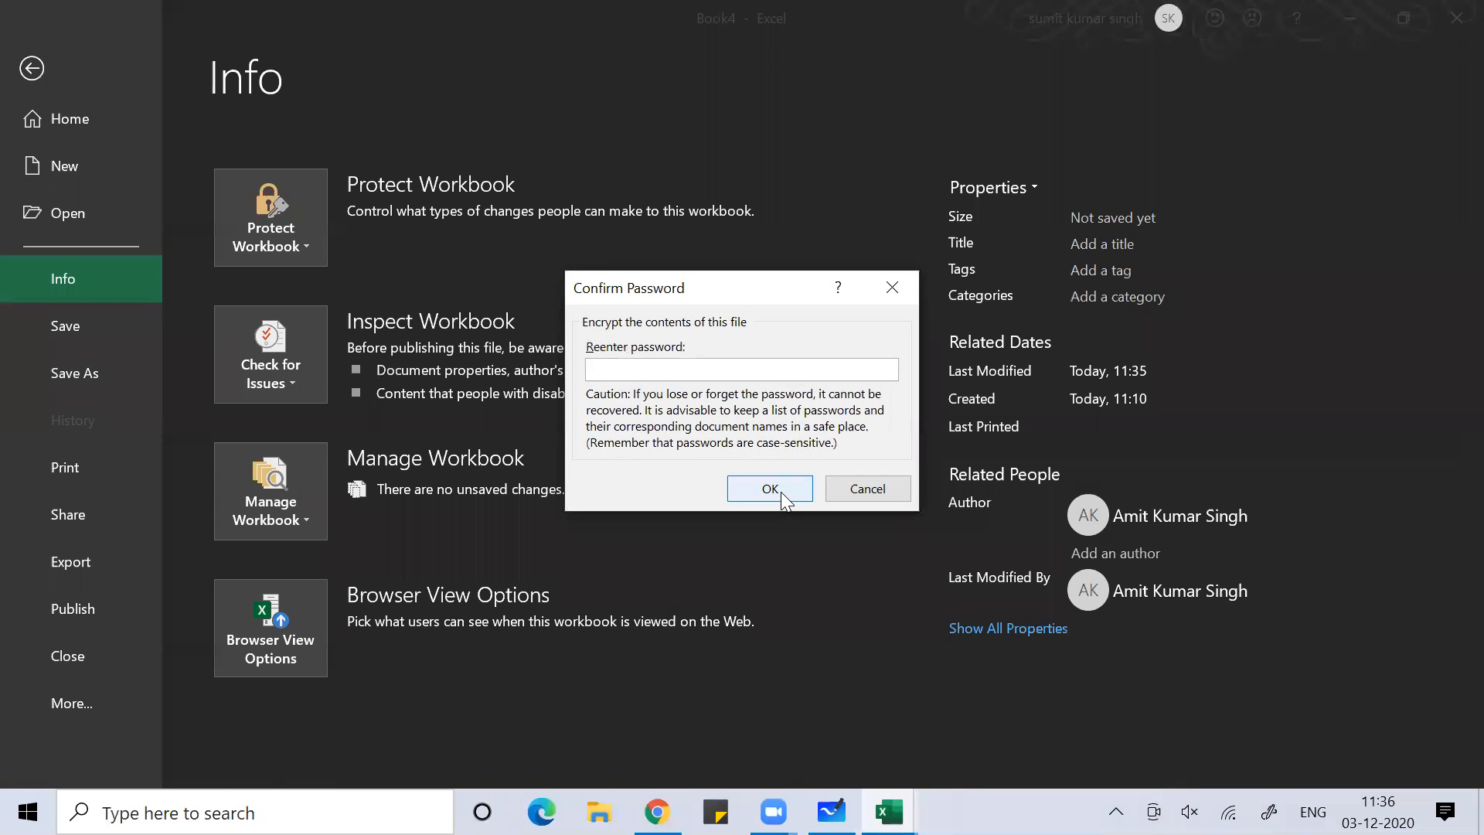
{"action": "type", "text": "1234"}
{"action": "left_click", "coordinate": [780, 491]}
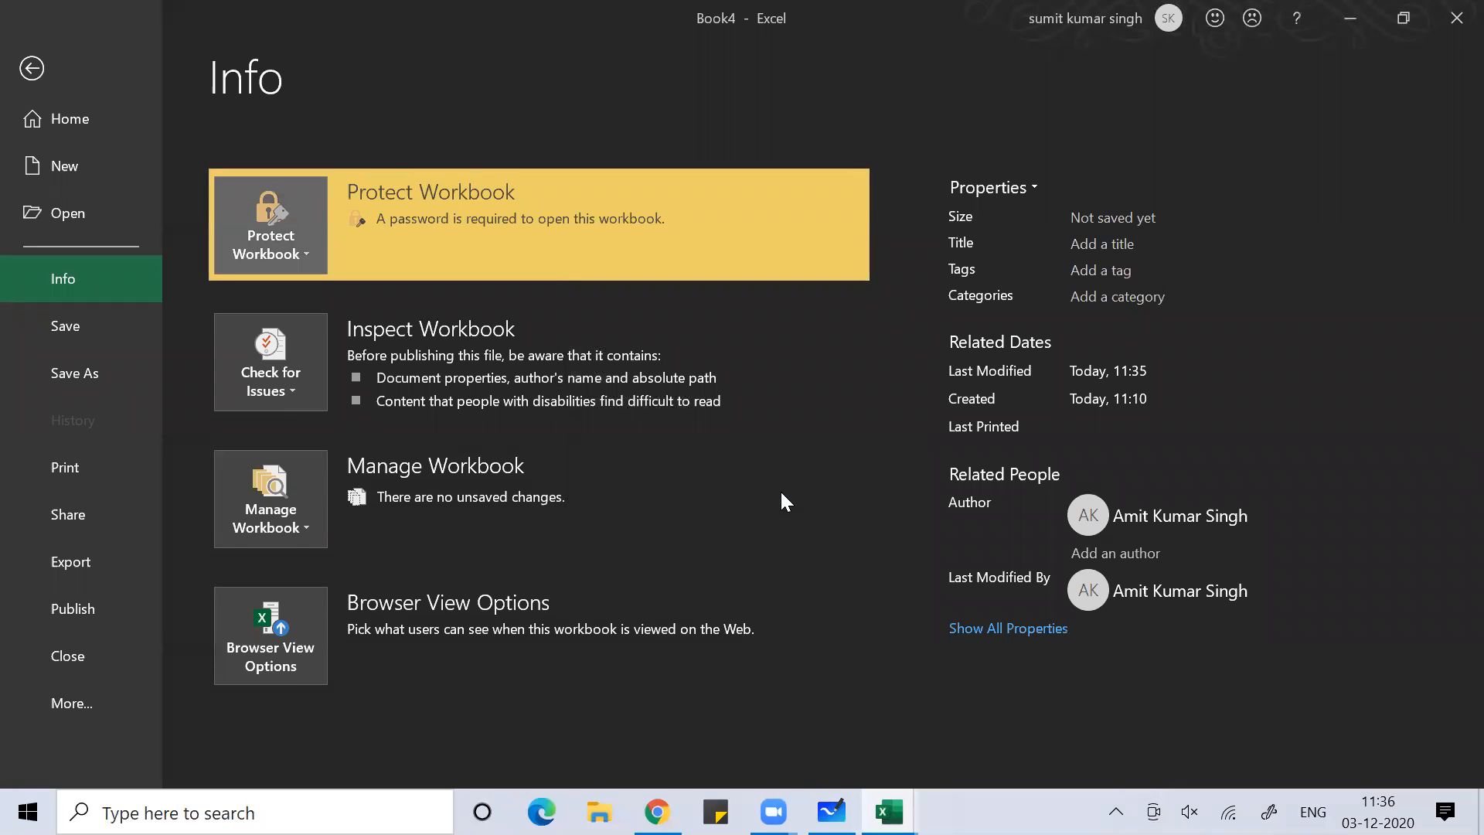
{"action": "left_click", "coordinate": [1451, 21]}
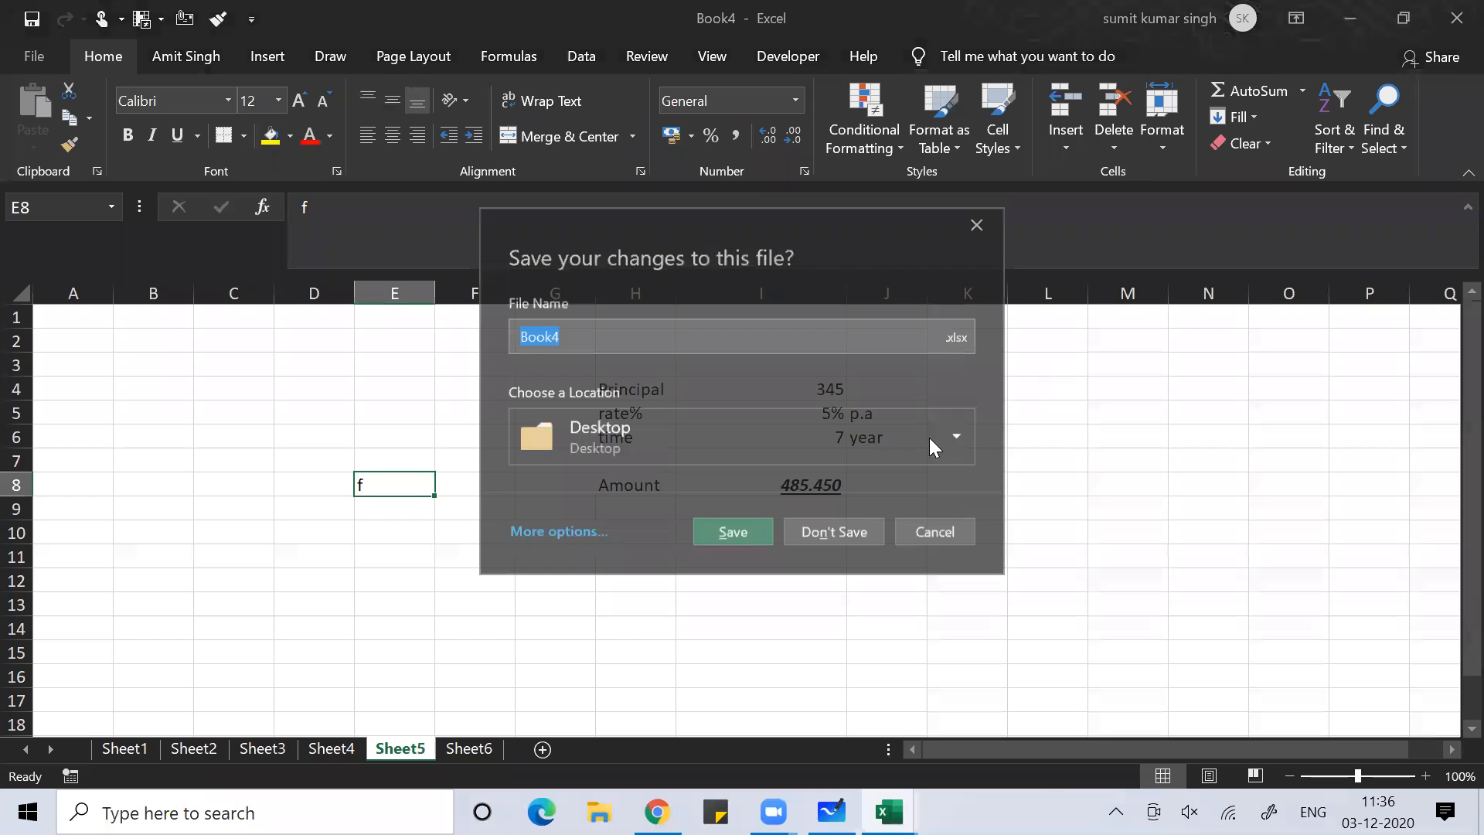
Save Book4, then reopen it from the Desktop by entering its open password
{"action": "left_click", "coordinate": [742, 535]}
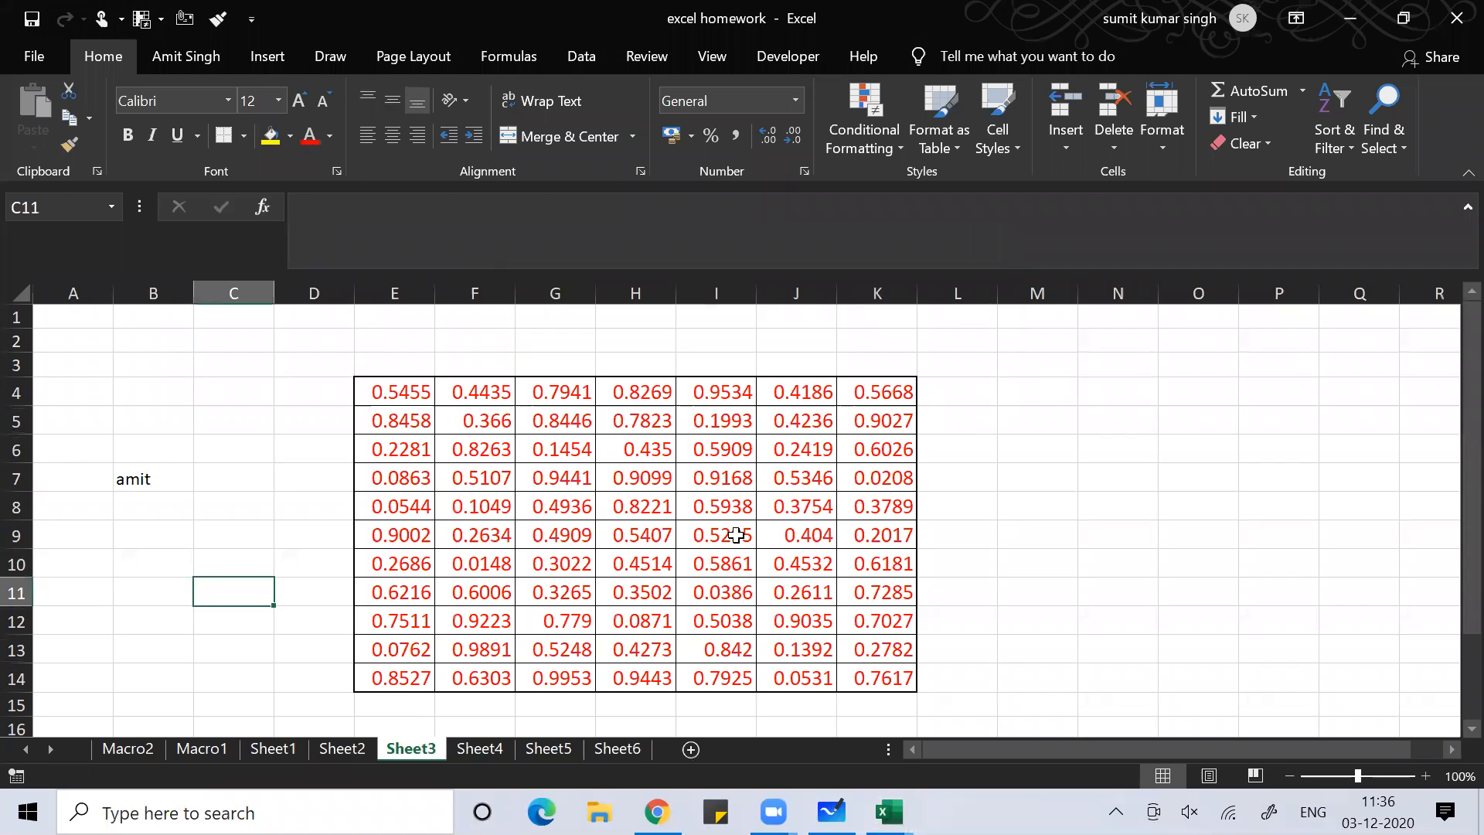
{"action": "key", "text": "super+d"}
{"action": "left_click", "coordinate": [1255, 552]}
{"action": "double_click", "coordinate": [1255, 552]}
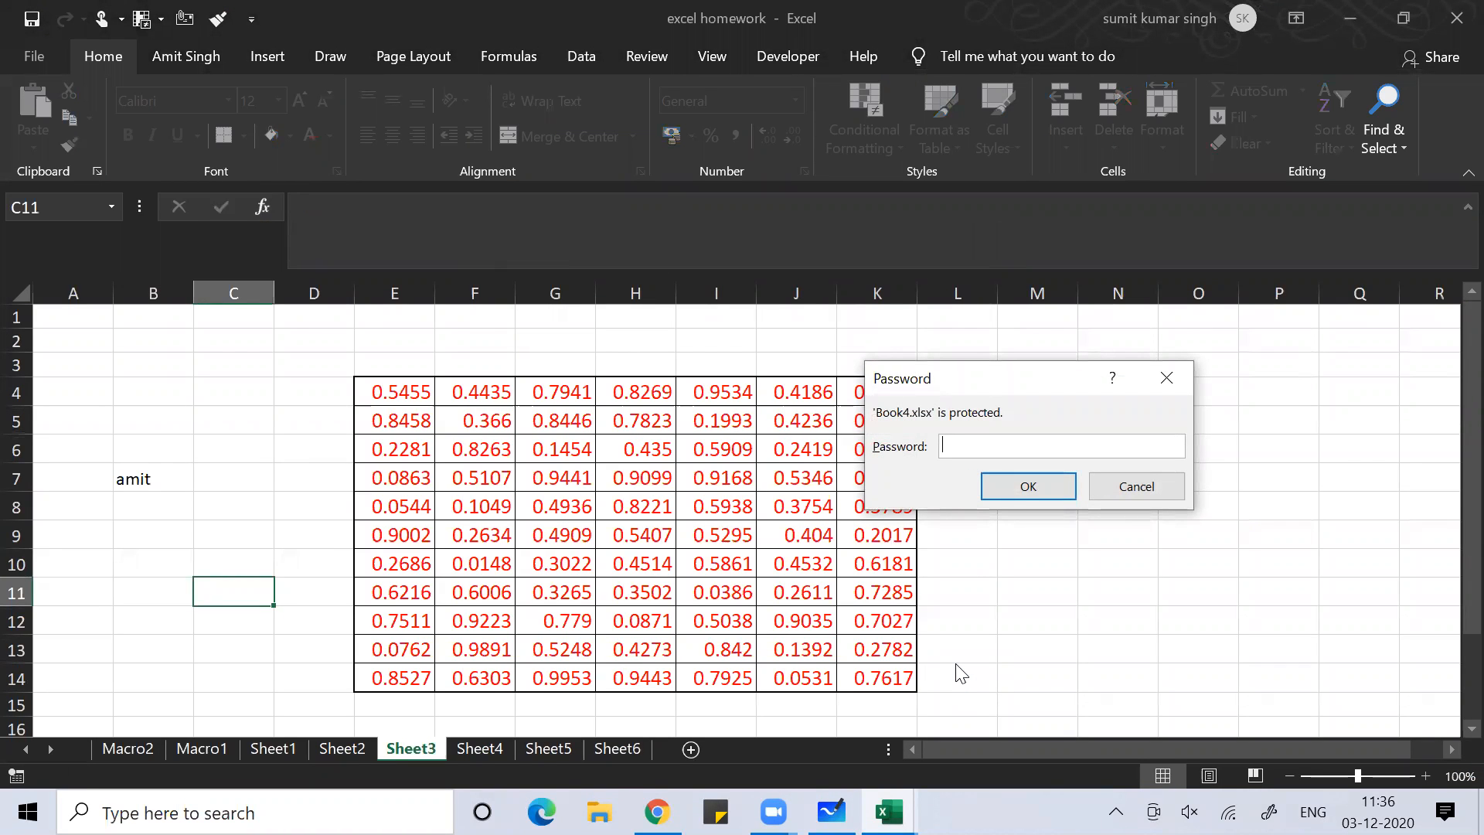
{"action": "type", "text": "1234"}
{"action": "key", "text": "Return"}
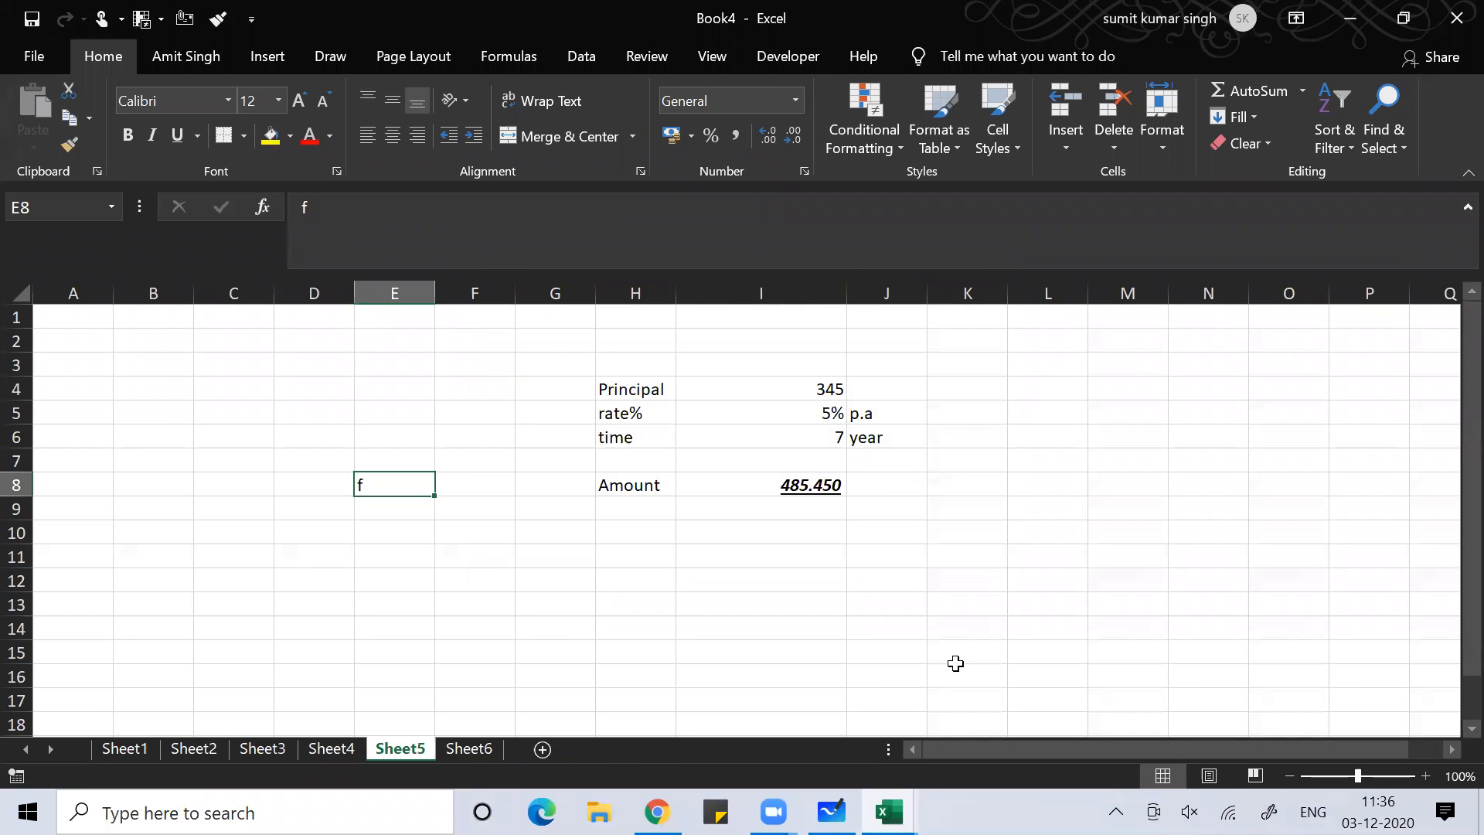
Clear Book4's password under Protect Workbook > Encrypt with Password, then close Book4, saving the change
{"action": "left_click", "coordinate": [18, 53]}
{"action": "left_click", "coordinate": [43, 281]}
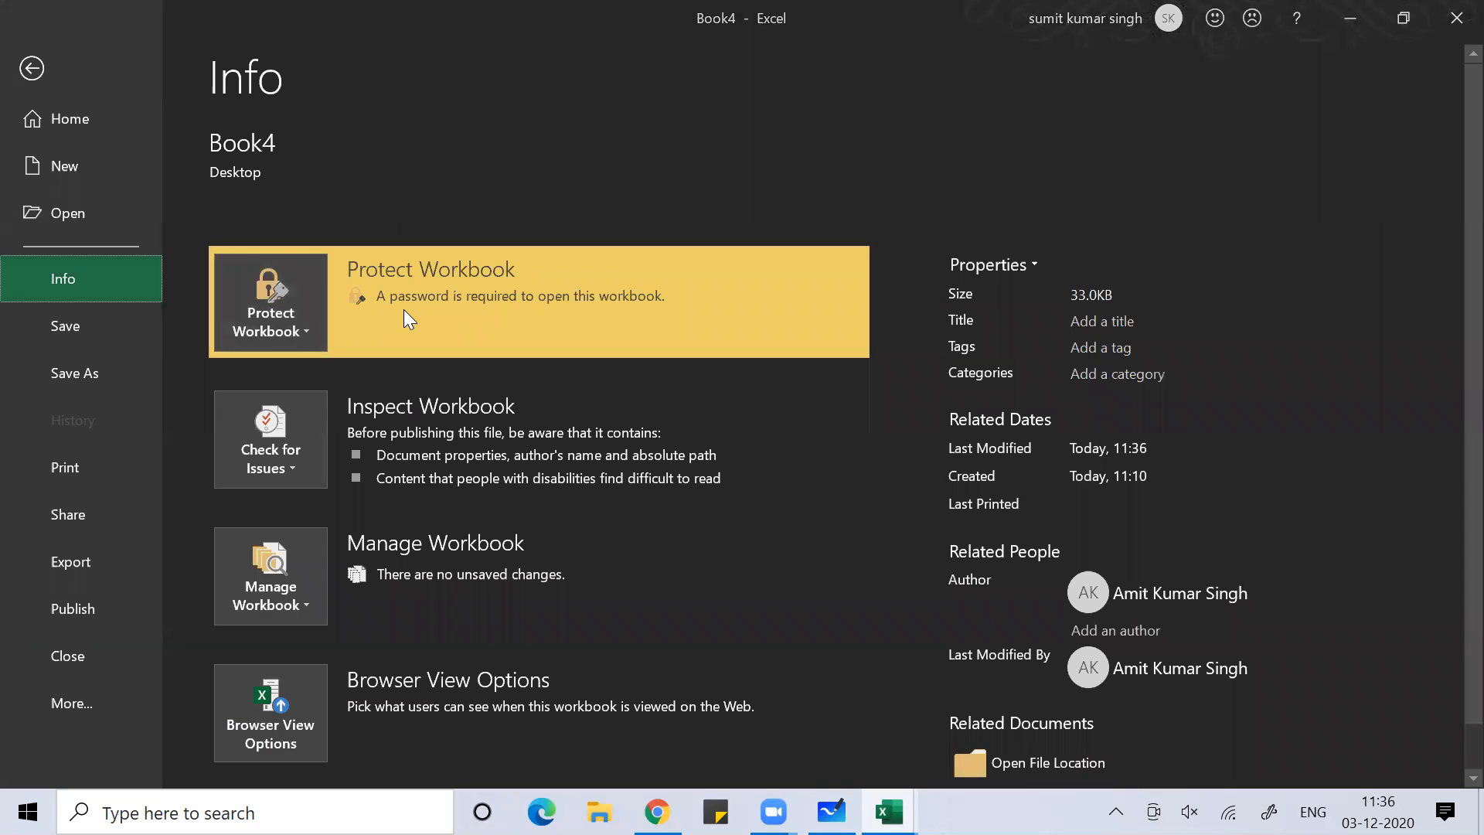
{"action": "left_click", "coordinate": [309, 312]}
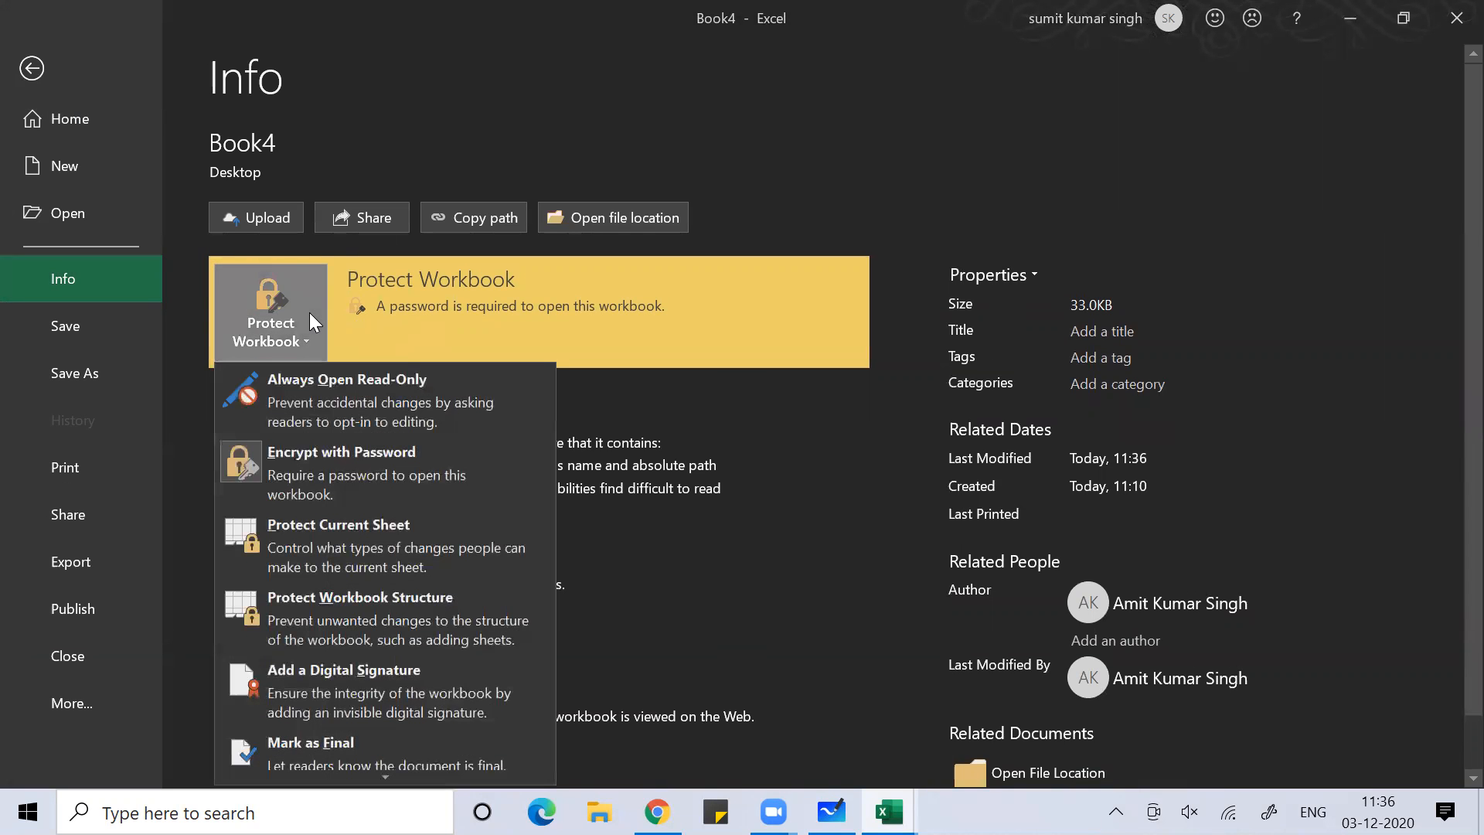
{"action": "left_click", "coordinate": [323, 466]}
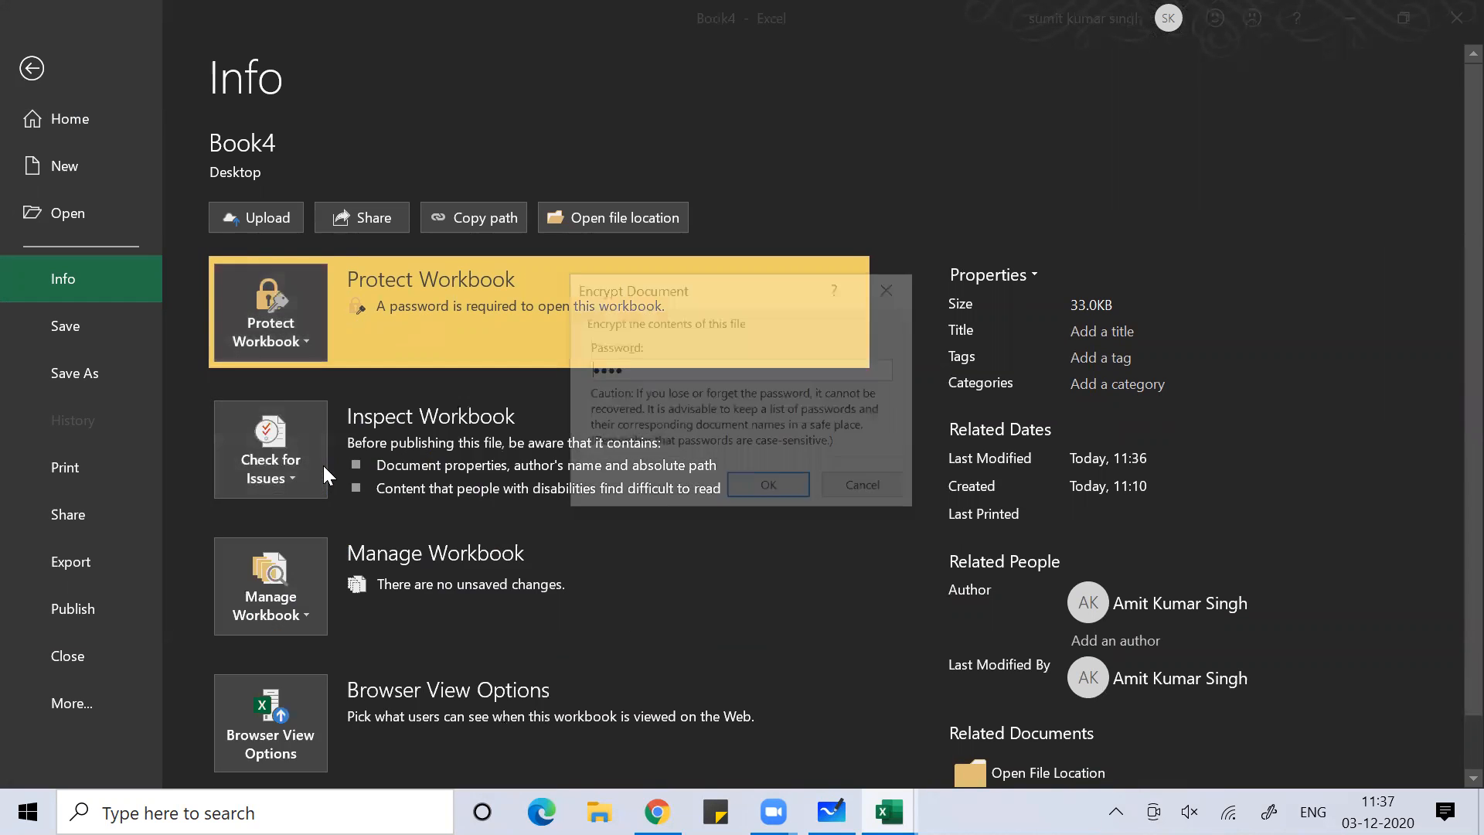
{"action": "key", "text": "BackSpace"}
{"action": "key", "text": "BackSpace"}
{"action": "key", "text": "BackSpace"}
{"action": "key", "text": "BackSpace"}
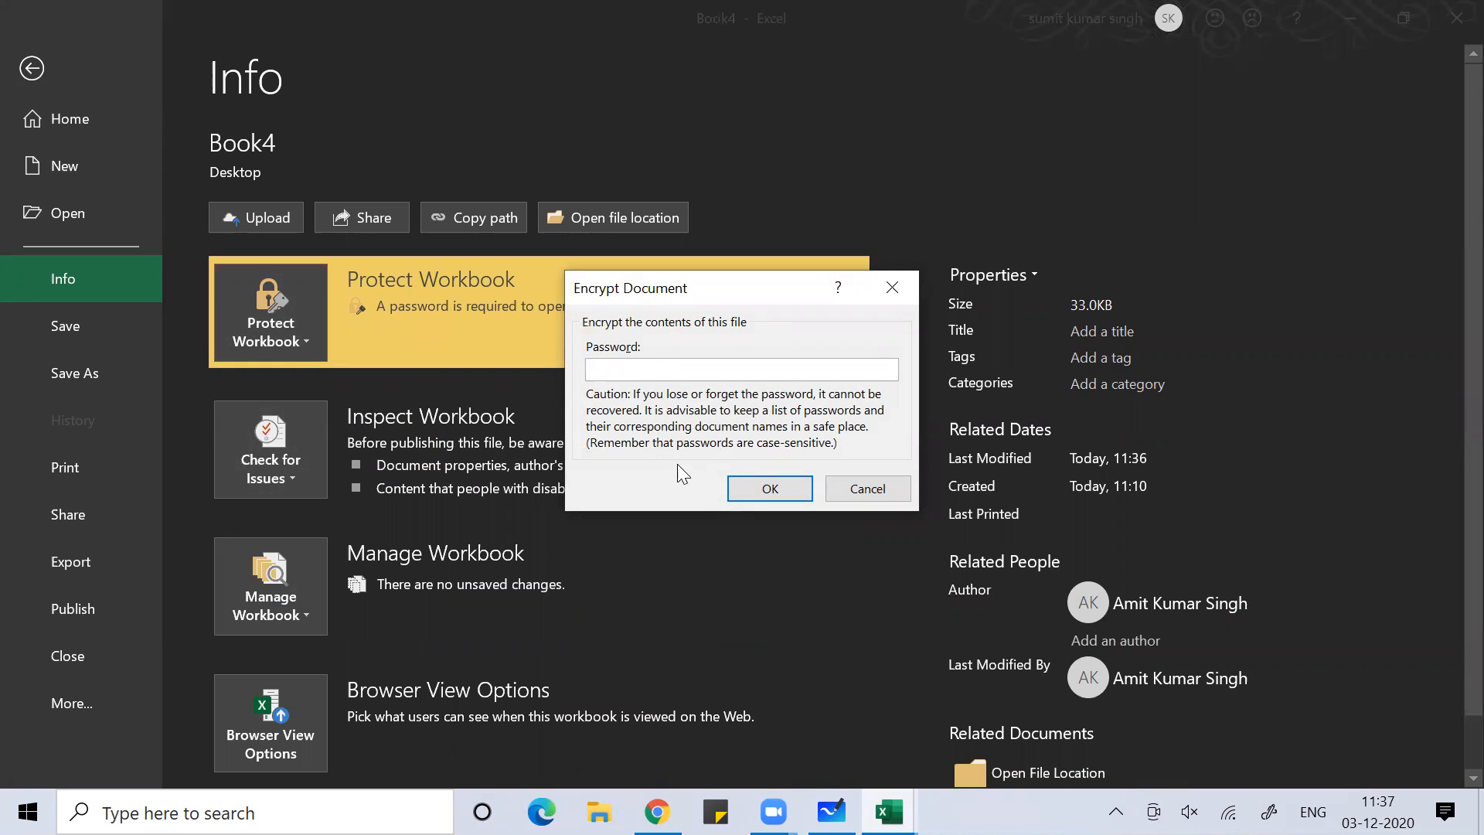
{"action": "left_click", "coordinate": [752, 485]}
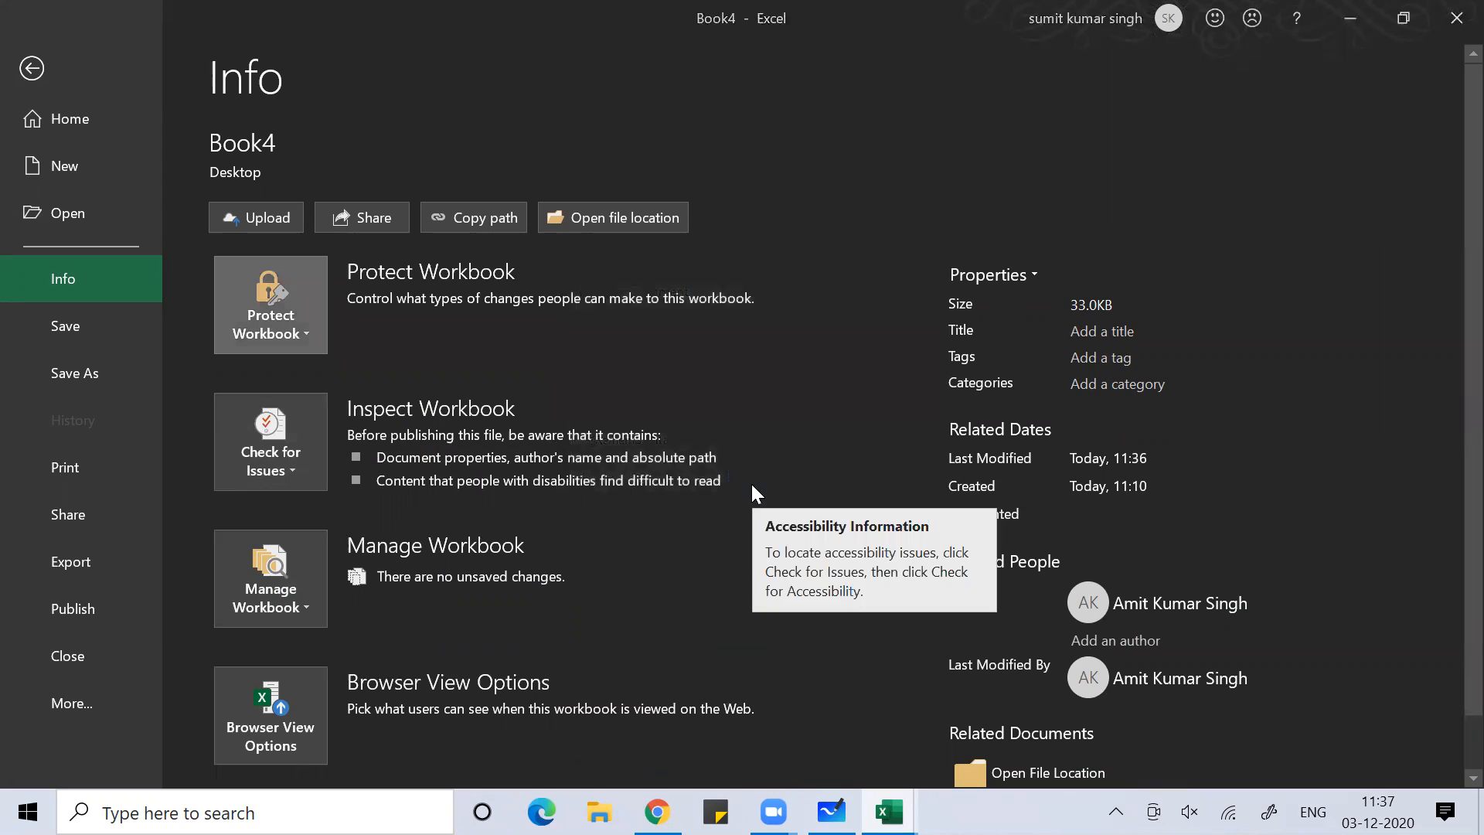
{"action": "left_click", "coordinate": [1451, 17]}
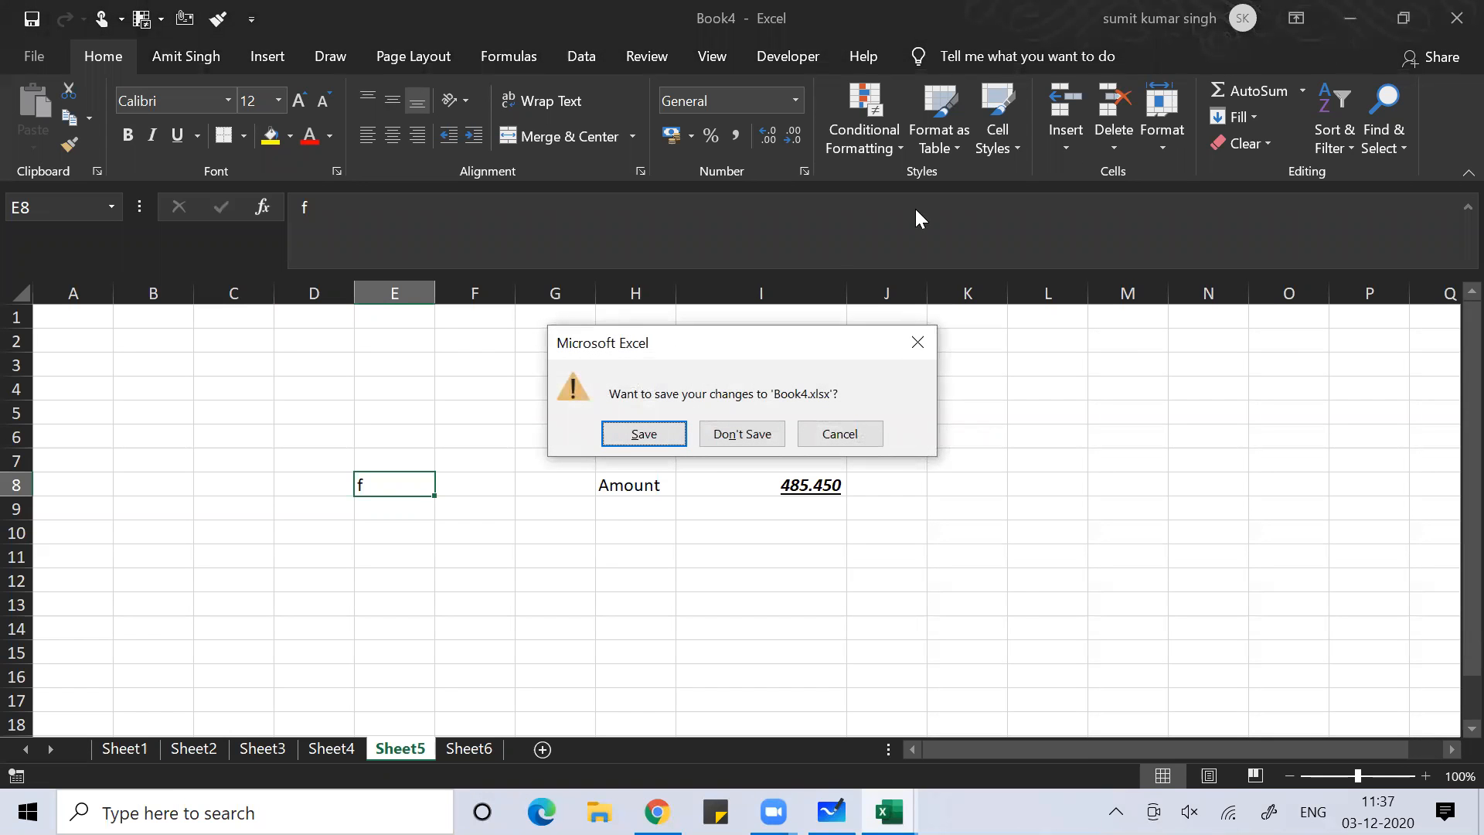
{"action": "left_click", "coordinate": [642, 430]}
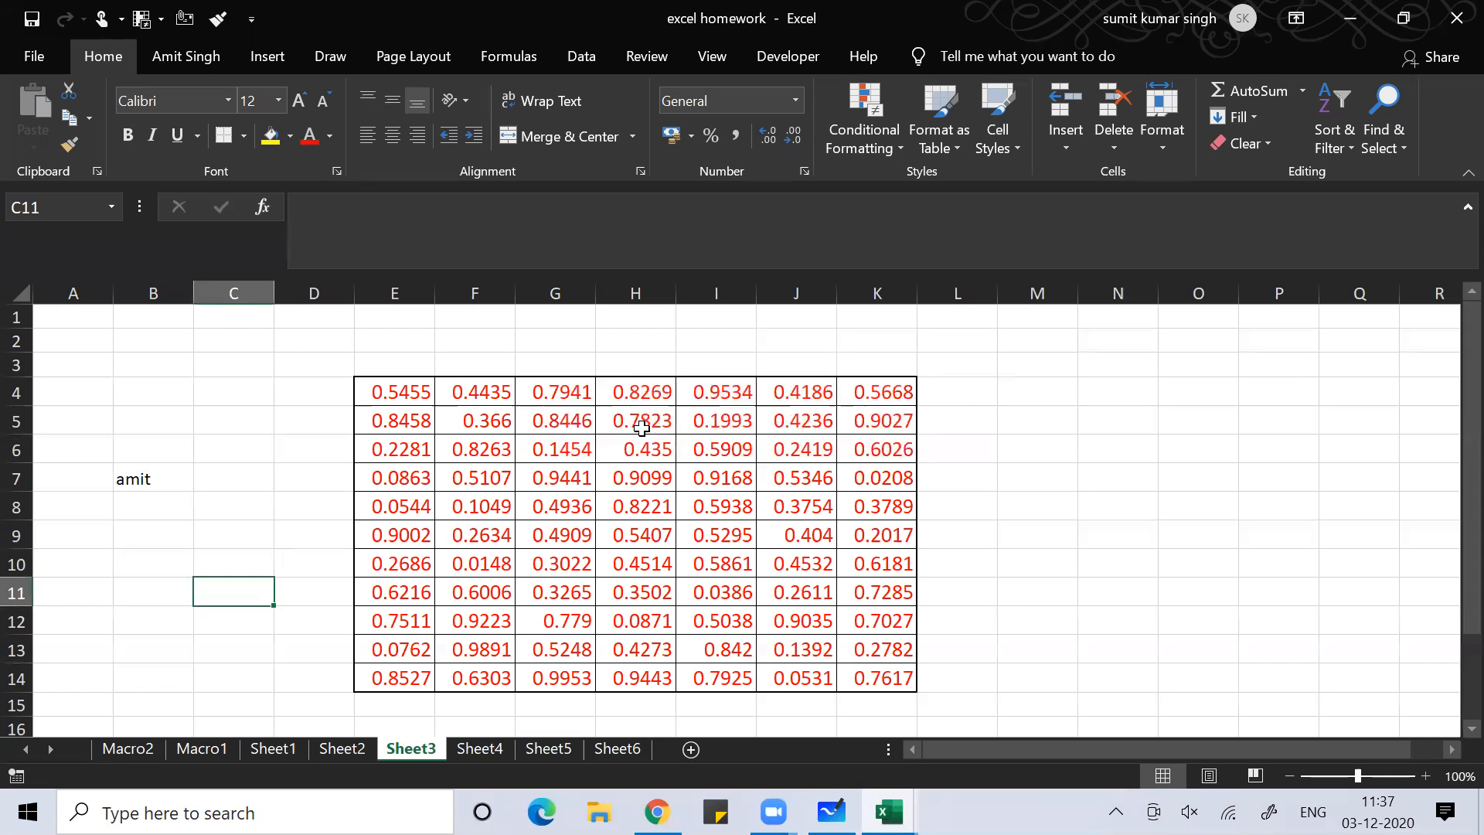
Move with the arrow keys from N7 through column A to cell G15 on Sheet3
{"action": "left_click", "coordinate": [1088, 482]}
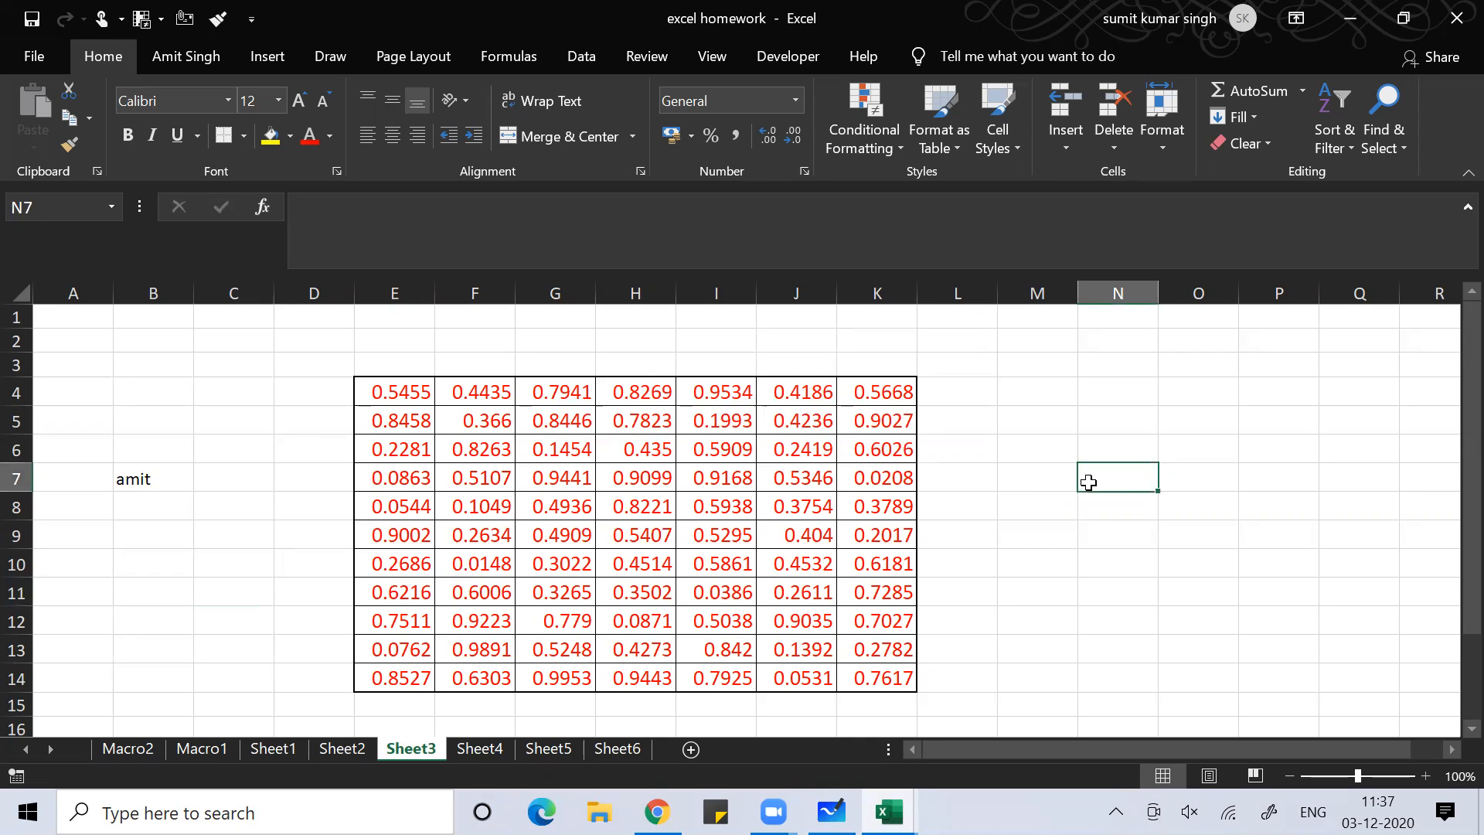
{"action": "key", "text": "Left"}
{"action": "key", "text": "Left"}
{"action": "key", "text": "Left"}
{"action": "key", "text": "Left"}
{"action": "key", "text": "Left"}
{"action": "key", "text": "Left"}
{"action": "key", "text": "Left"}
{"action": "key", "text": "Left"}
{"action": "key", "text": "Left"}
{"action": "key", "text": "Left"}
{"action": "key", "text": "Left"}
{"action": "key", "text": "Left"}
{"action": "key", "text": "Left"}
{"action": "key", "text": "Up"}
{"action": "key", "text": "Up"}
{"action": "key", "text": "Up"}
{"action": "key", "text": "Up"}
{"action": "key", "text": "Up"}
{"action": "key", "text": "Down"}
{"action": "key", "text": "Up"}
{"action": "key", "text": "Down"}
{"action": "key", "text": "Down"}
{"action": "key", "text": "Down"}
{"action": "key", "text": "Down"}
{"action": "key", "text": "Down"}
{"action": "key", "text": "Down"}
{"action": "key", "text": "Down"}
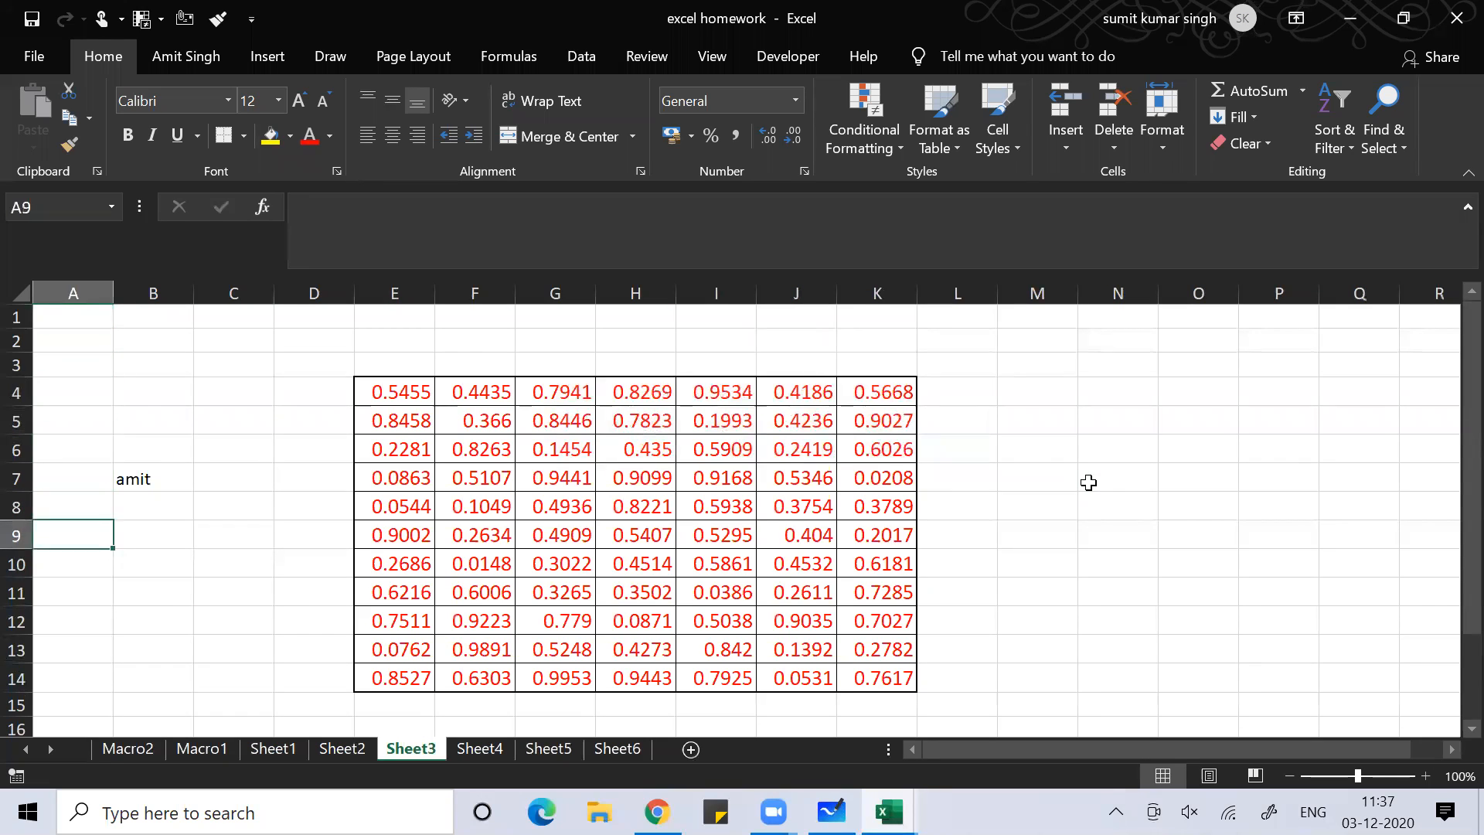
{"action": "key", "text": "Down"}
{"action": "key", "text": "Down"}
{"action": "key", "text": "Right"}
{"action": "key", "text": "Right"}
{"action": "key", "text": "Right"}
{"action": "key", "text": "Right"}
{"action": "key", "text": "Right"}
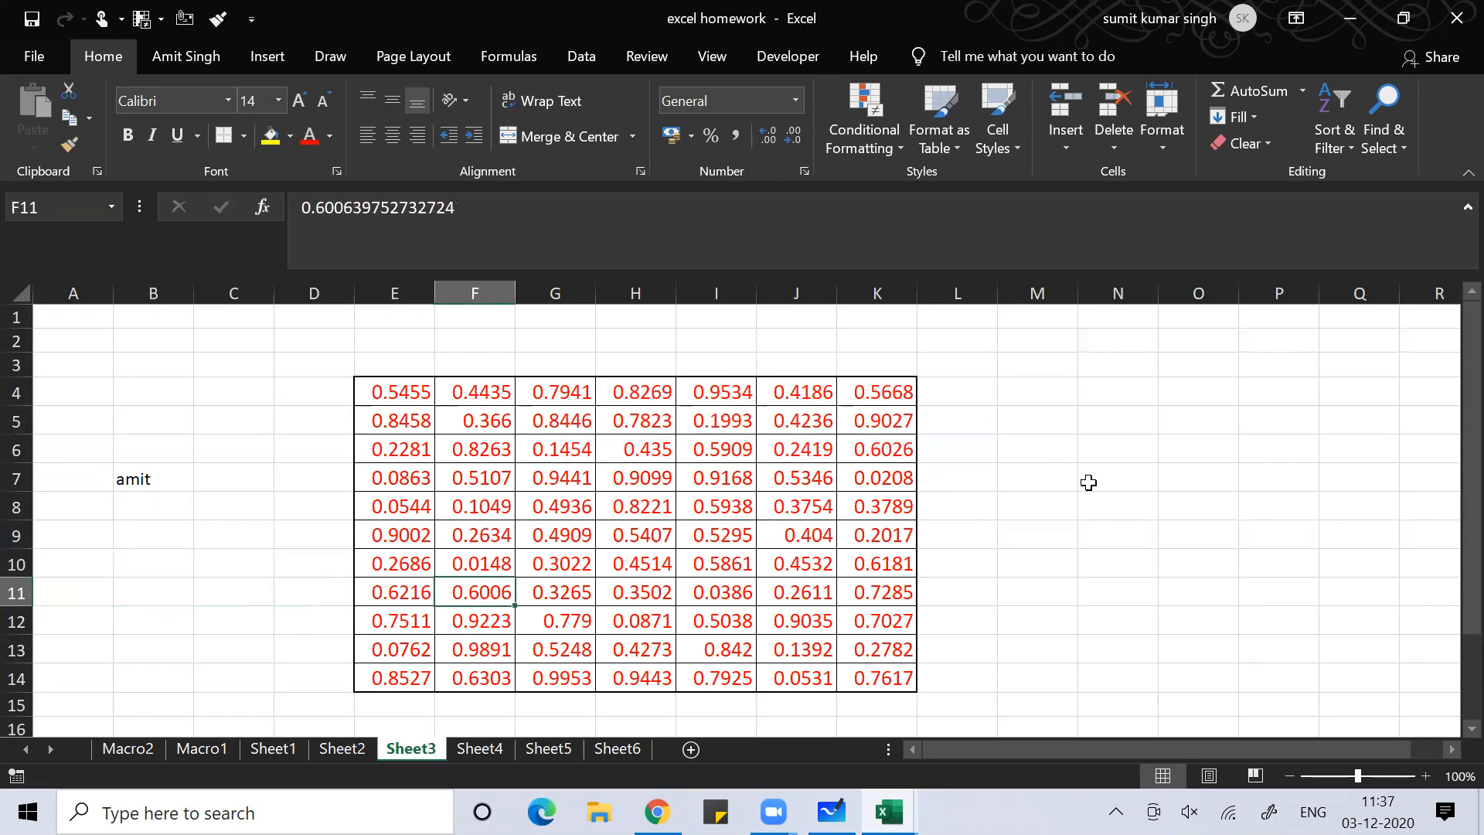
{"action": "key", "text": "Right"}
{"action": "key", "text": "Down"}
{"action": "key", "text": "Down"}
{"action": "key", "text": "Down"}
{"action": "key", "text": "Down"}
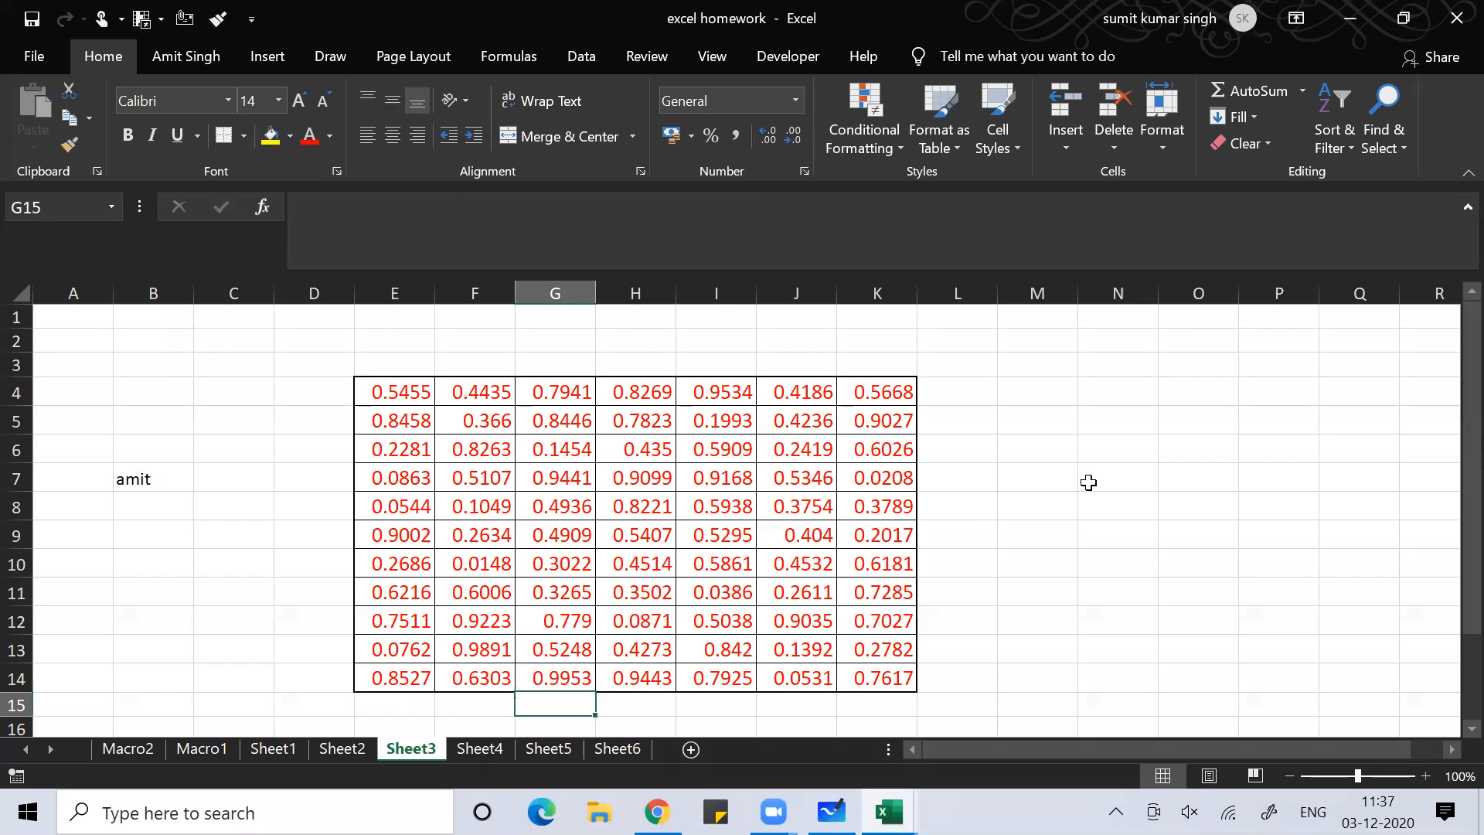
{"action": "key", "text": "Down"}
{"action": "key", "text": "Down"}
{"action": "key", "text": "Down"}
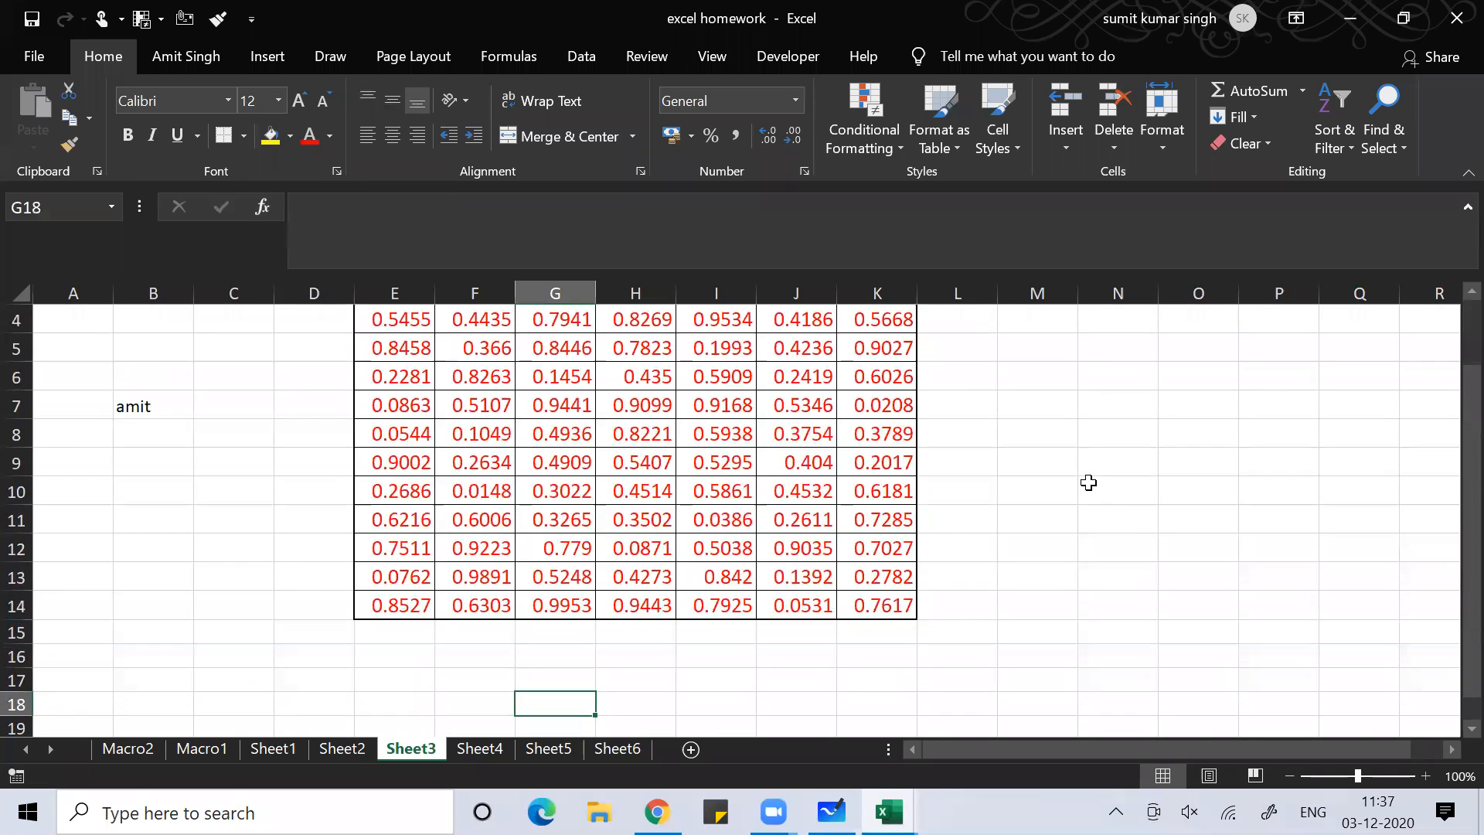
Jump to Sheet3's last row and back up to A1, then switch to Whiteboard
{"action": "key", "text": "ctrl+Down"}
{"action": "key", "text": "ctrl+Up"}
{"action": "key", "text": "Up"}
{"action": "key", "text": "Up"}
{"action": "key", "text": "ctrl+Up"}
{"action": "key", "text": "ctrl+Up"}
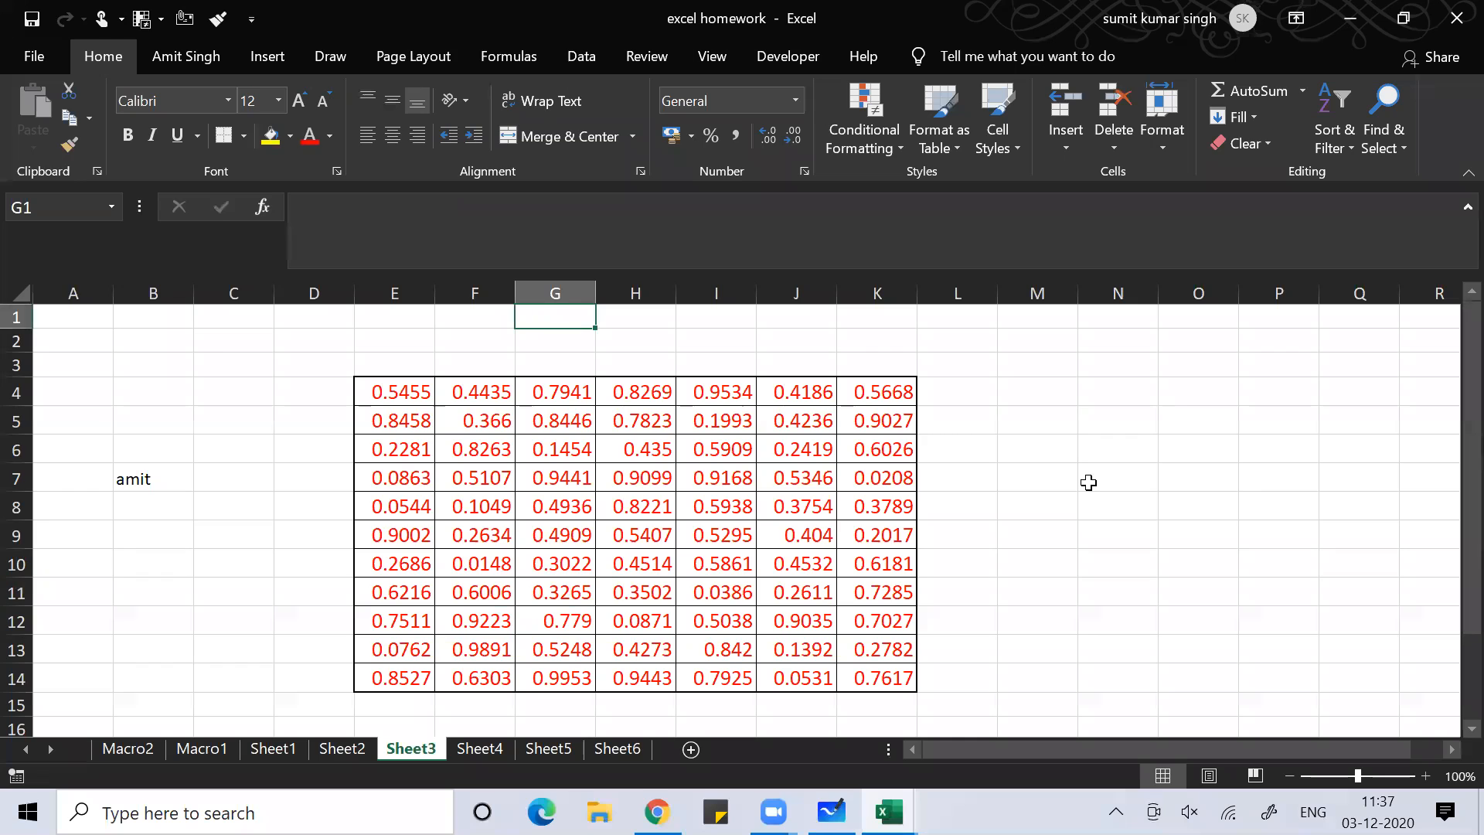
{"action": "key", "text": "ctrl+Left"}
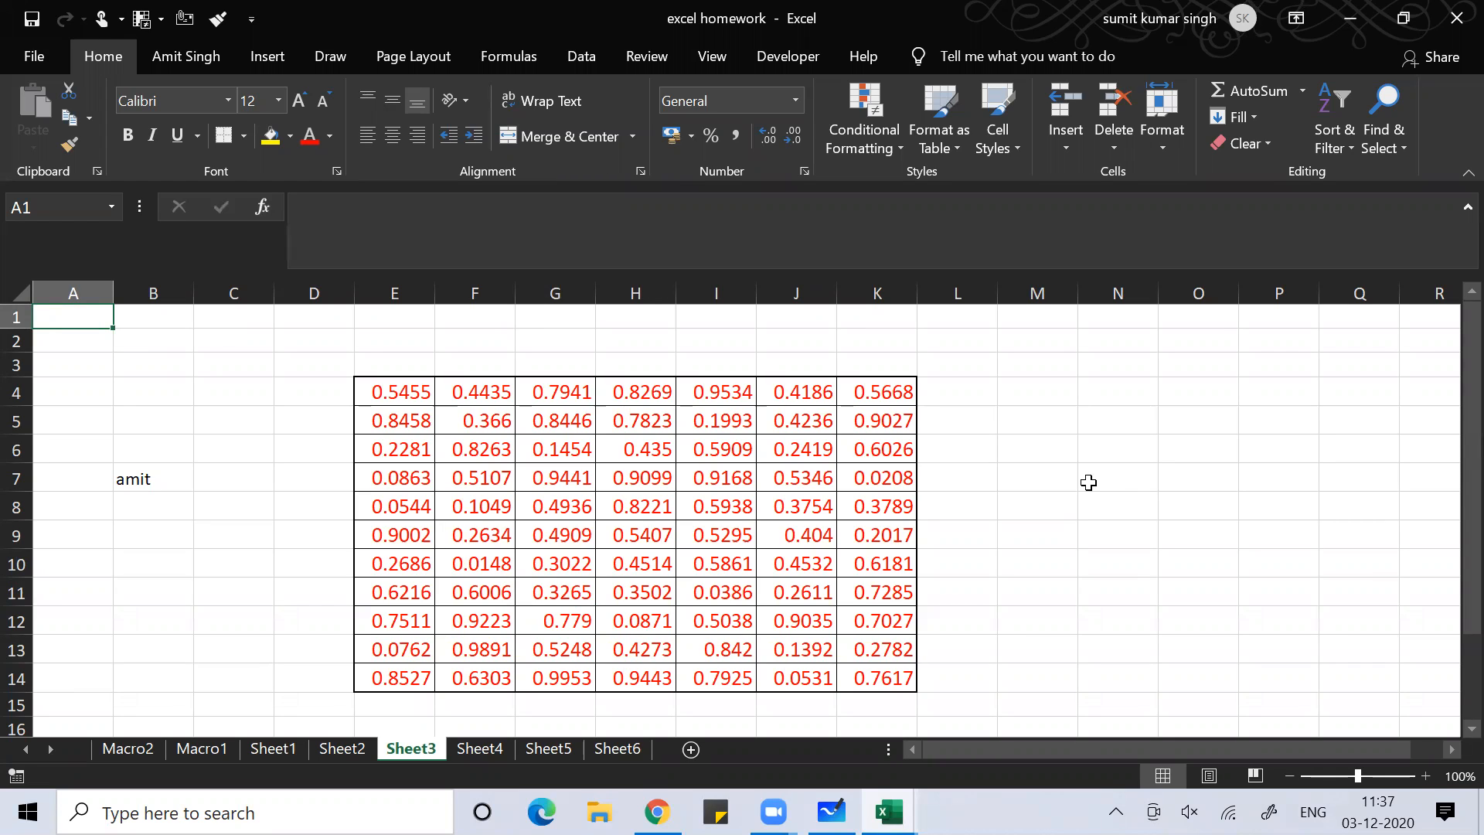
{"action": "key", "text": "alt+Tab"}
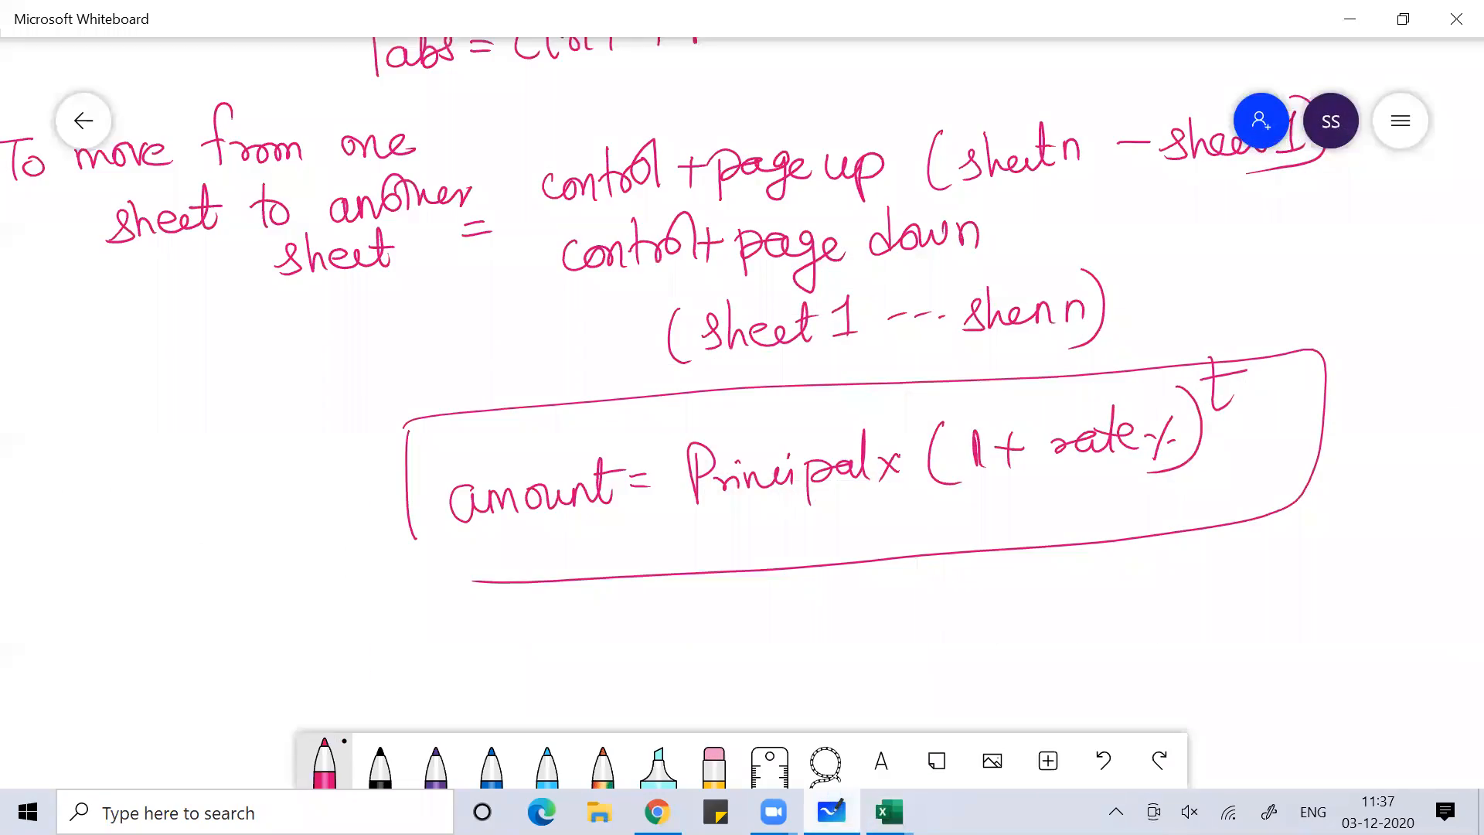
Scroll the whiteboard notes up to the MS EXCEL-2019-Introduction heading and its shortcut list
{"action": "scroll", "coordinate": [742, 386], "scroll_direction": "up", "scroll_amount": 15}
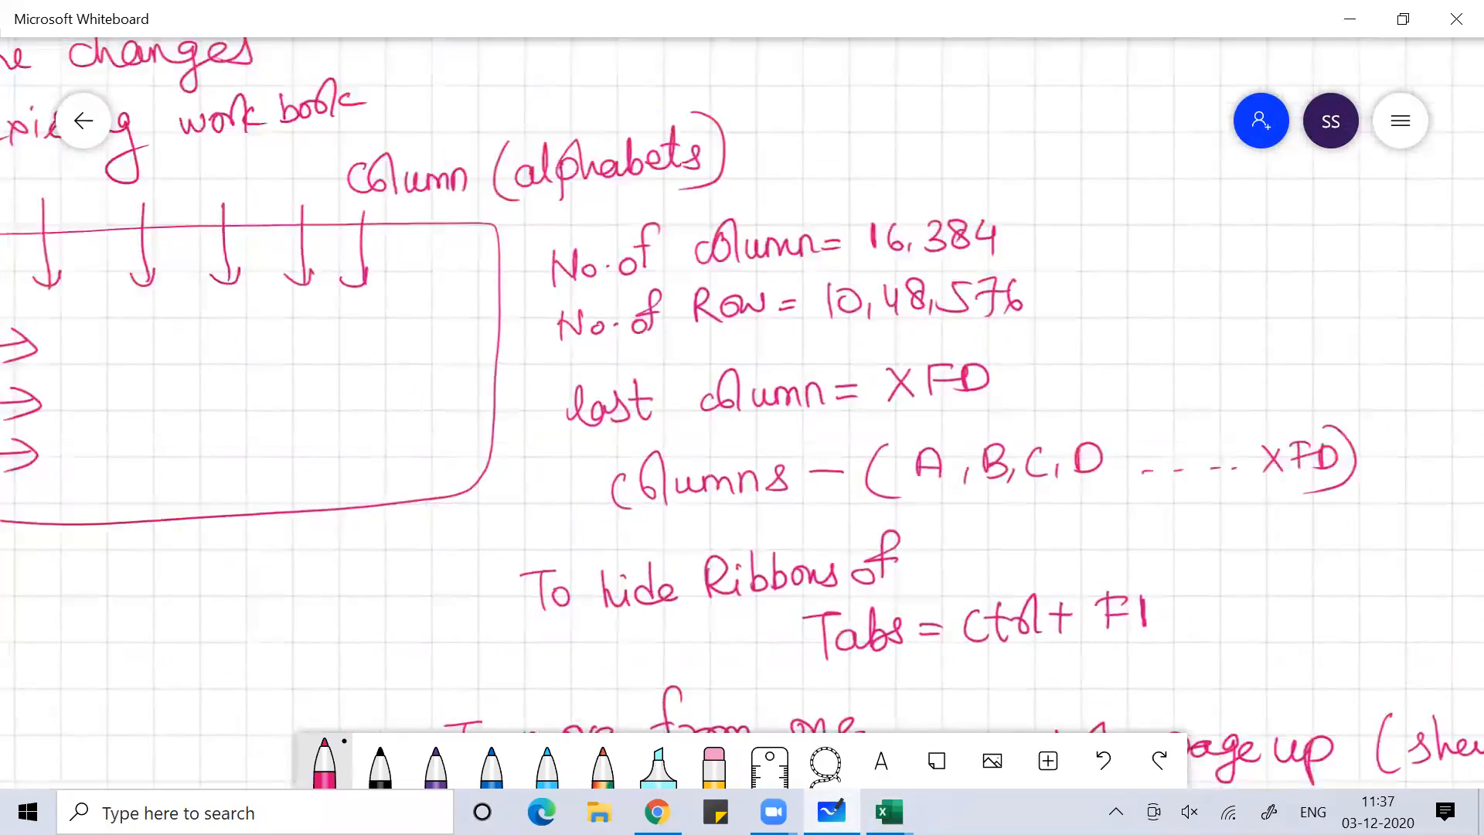
{"action": "scroll", "coordinate": [742, 387], "scroll_direction": "up", "scroll_amount": 6}
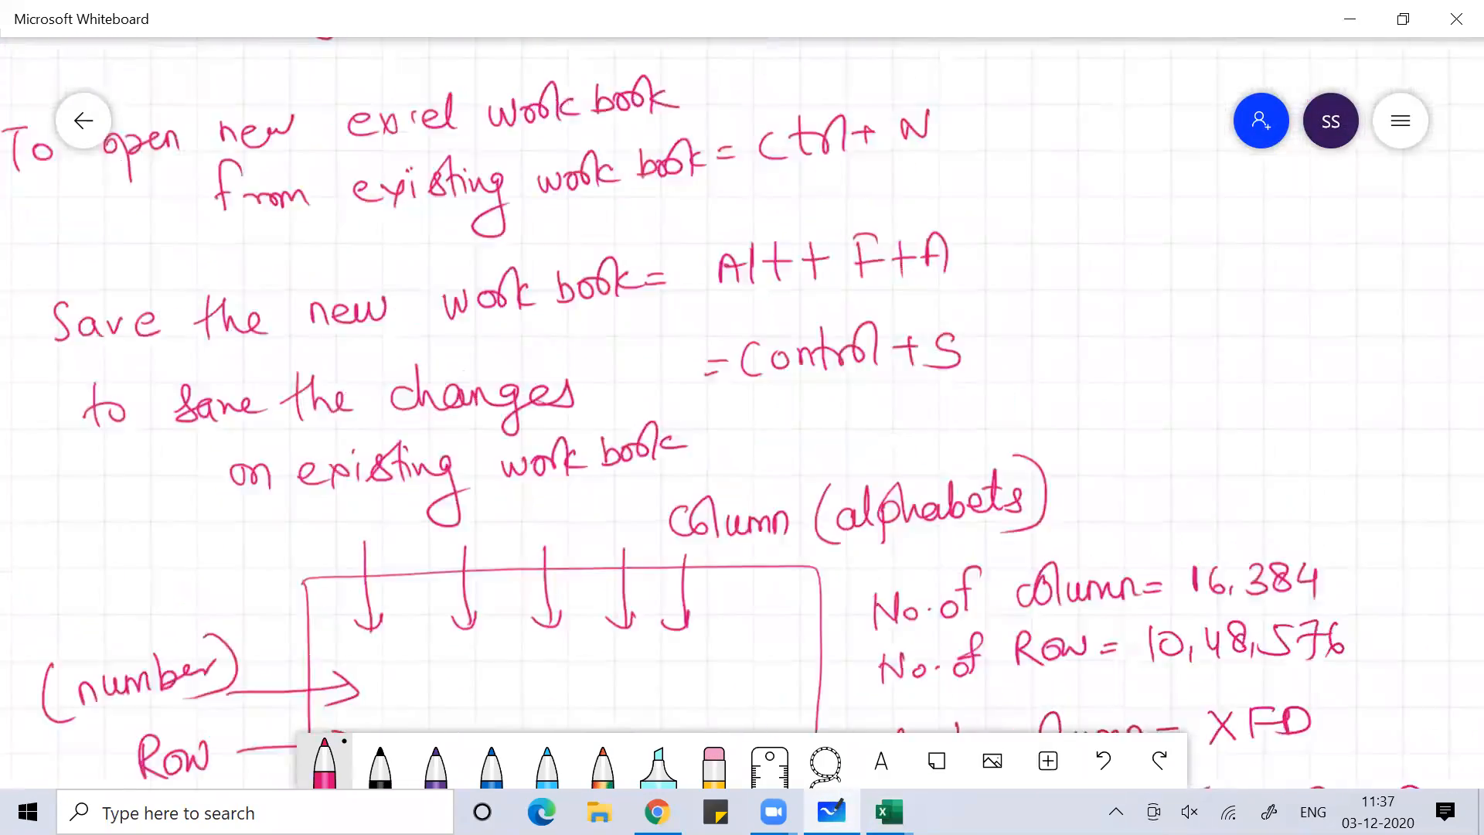
{"action": "scroll", "coordinate": [742, 386], "scroll_direction": "up", "scroll_amount": 2}
{"action": "scroll", "coordinate": [742, 386], "scroll_direction": "down", "scroll_amount": 5}
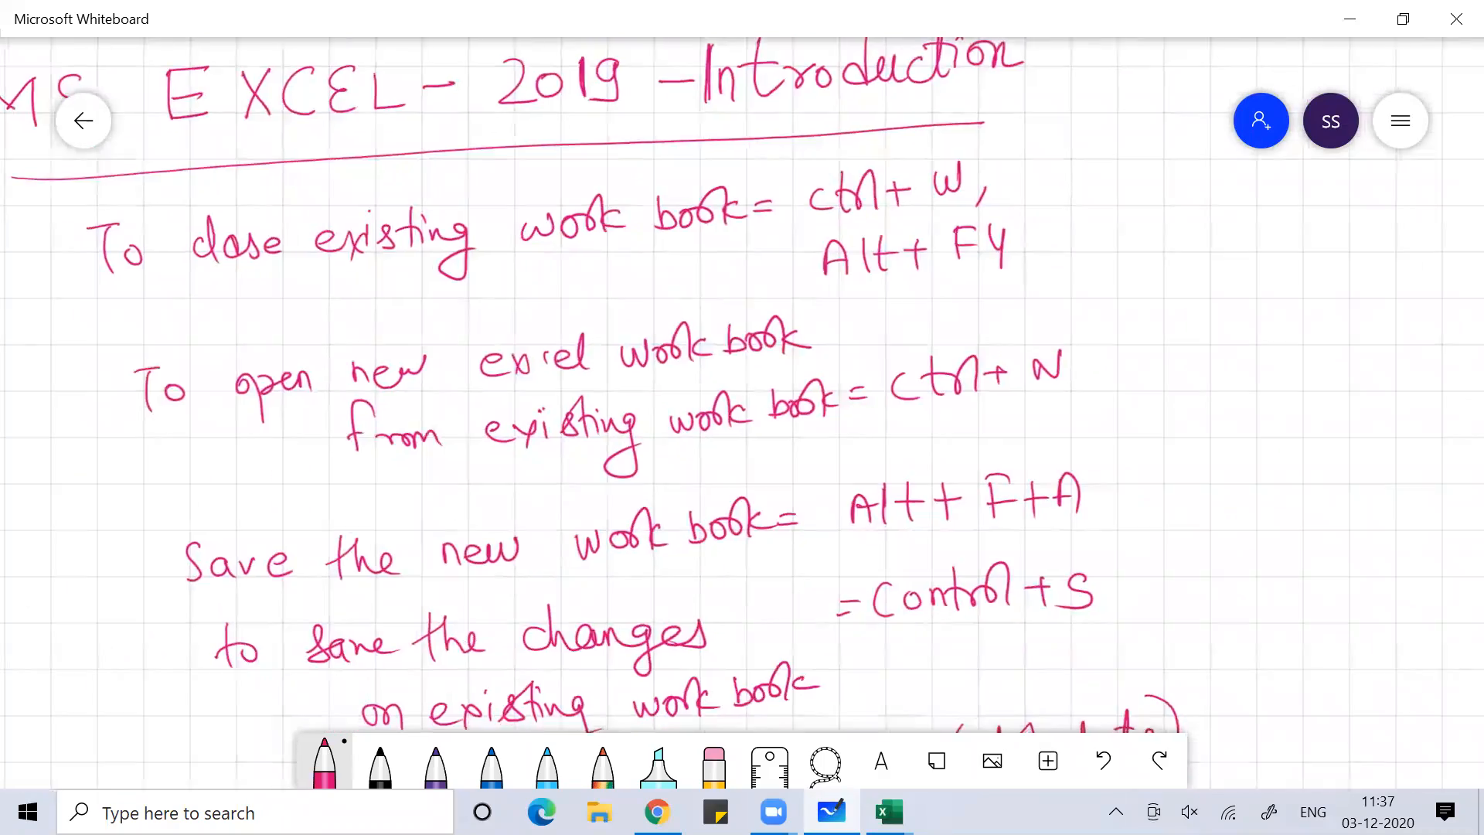
{"action": "scroll", "coordinate": [742, 386], "scroll_direction": "down", "scroll_amount": 15}
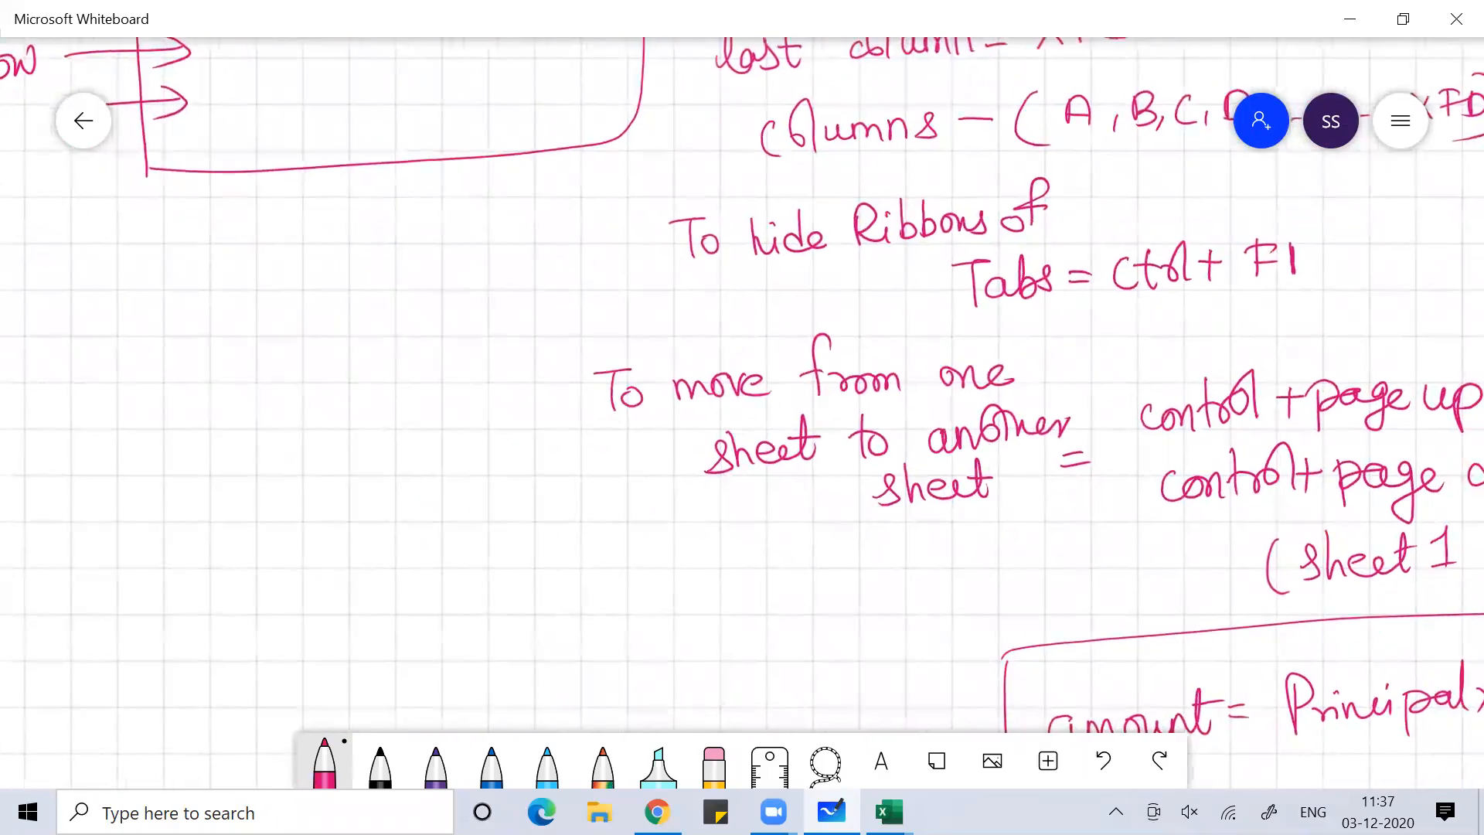
{"action": "scroll", "coordinate": [742, 386], "scroll_direction": "right", "scroll_amount": 7}
{"action": "scroll", "coordinate": [742, 386], "scroll_direction": "down", "scroll_amount": 3}
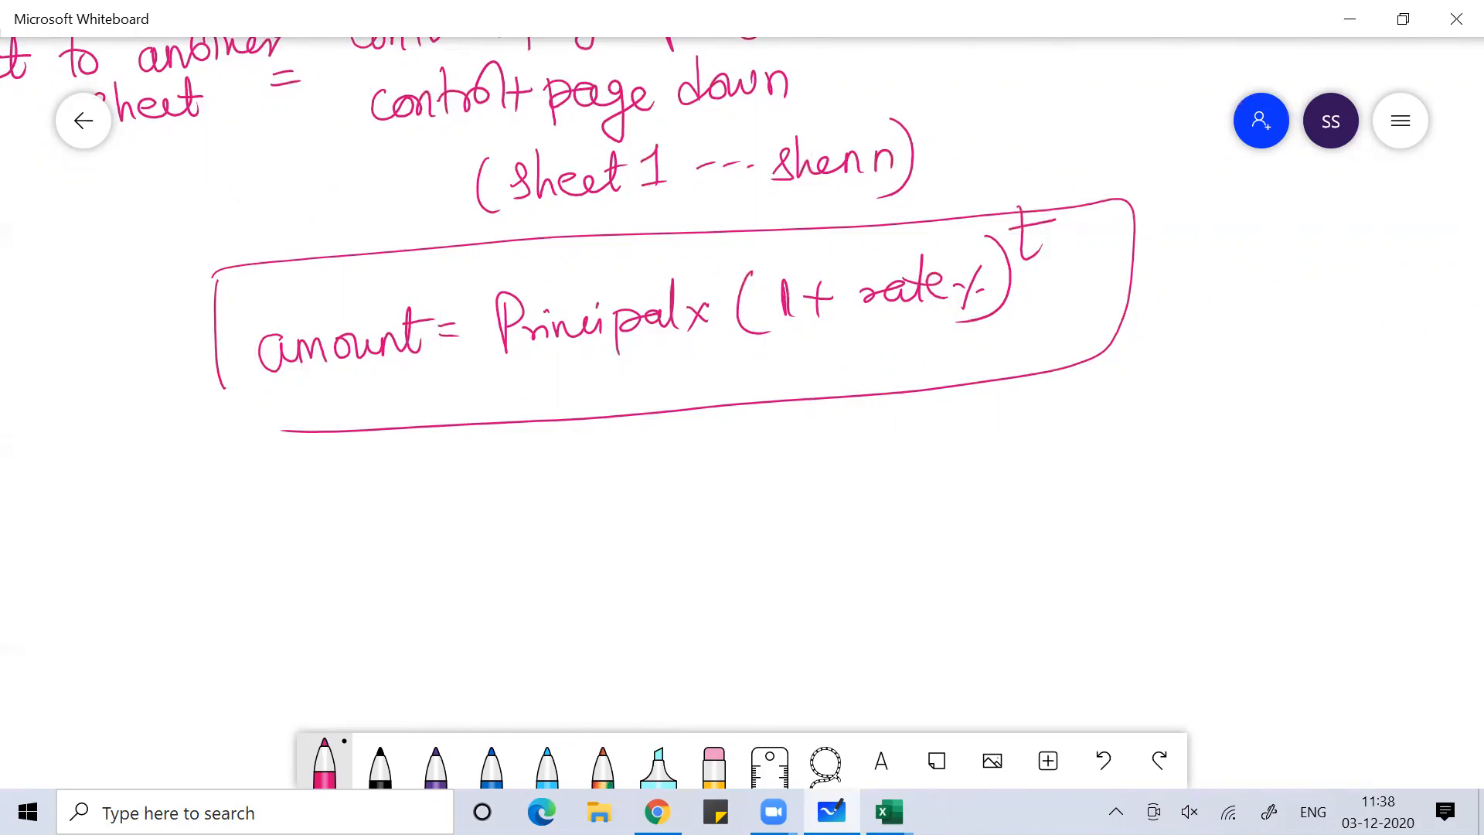
{"action": "scroll", "coordinate": [742, 410], "scroll_direction": "up", "scroll_amount": 15}
{"action": "scroll", "coordinate": [742, 410], "scroll_direction": "up", "scroll_amount": 8}
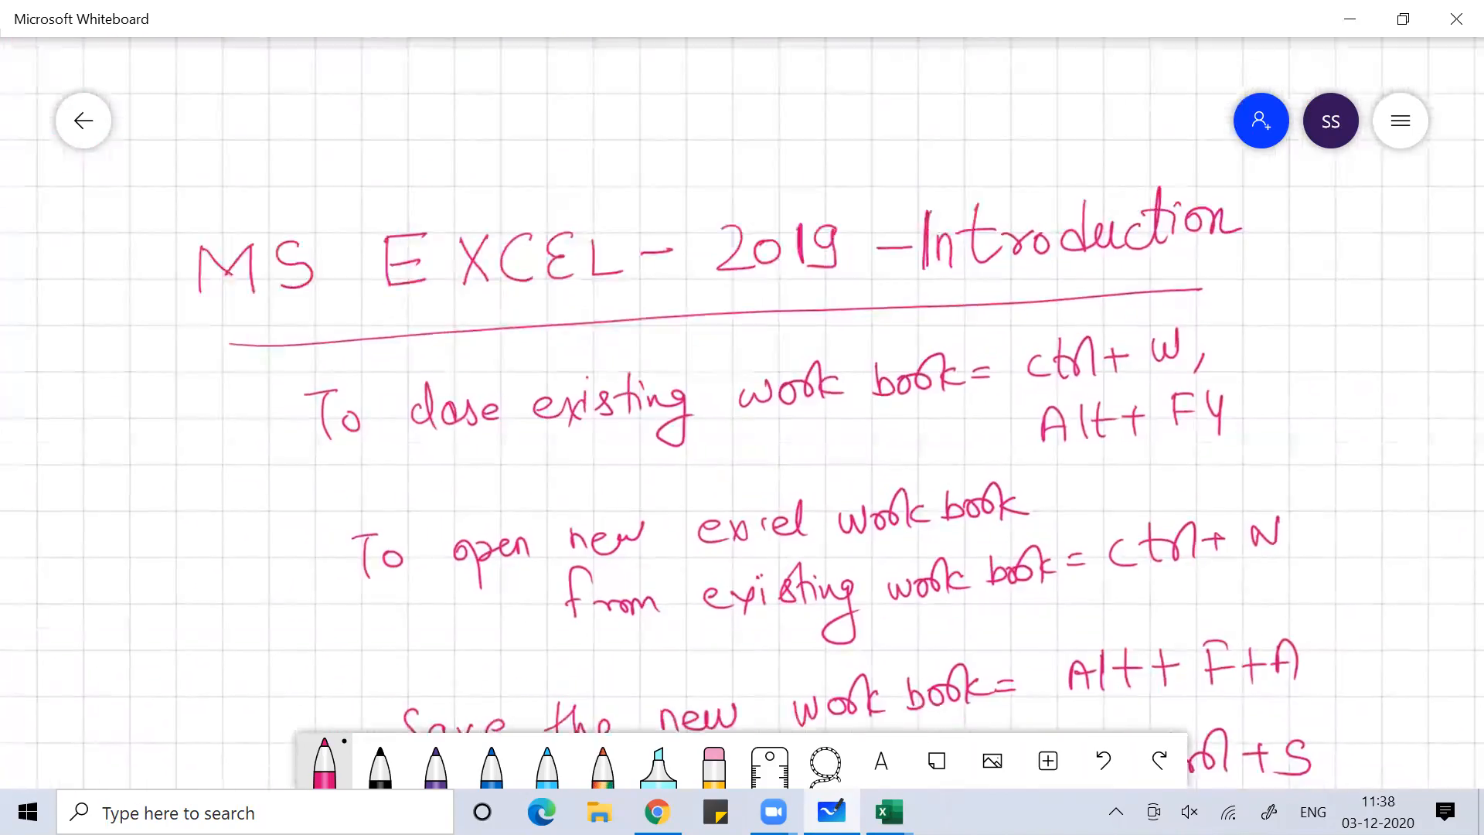
{"action": "scroll", "coordinate": [742, 410], "scroll_direction": "down", "scroll_amount": 1}
{"action": "scroll", "coordinate": [742, 410], "scroll_direction": "right", "scroll_amount": 1}
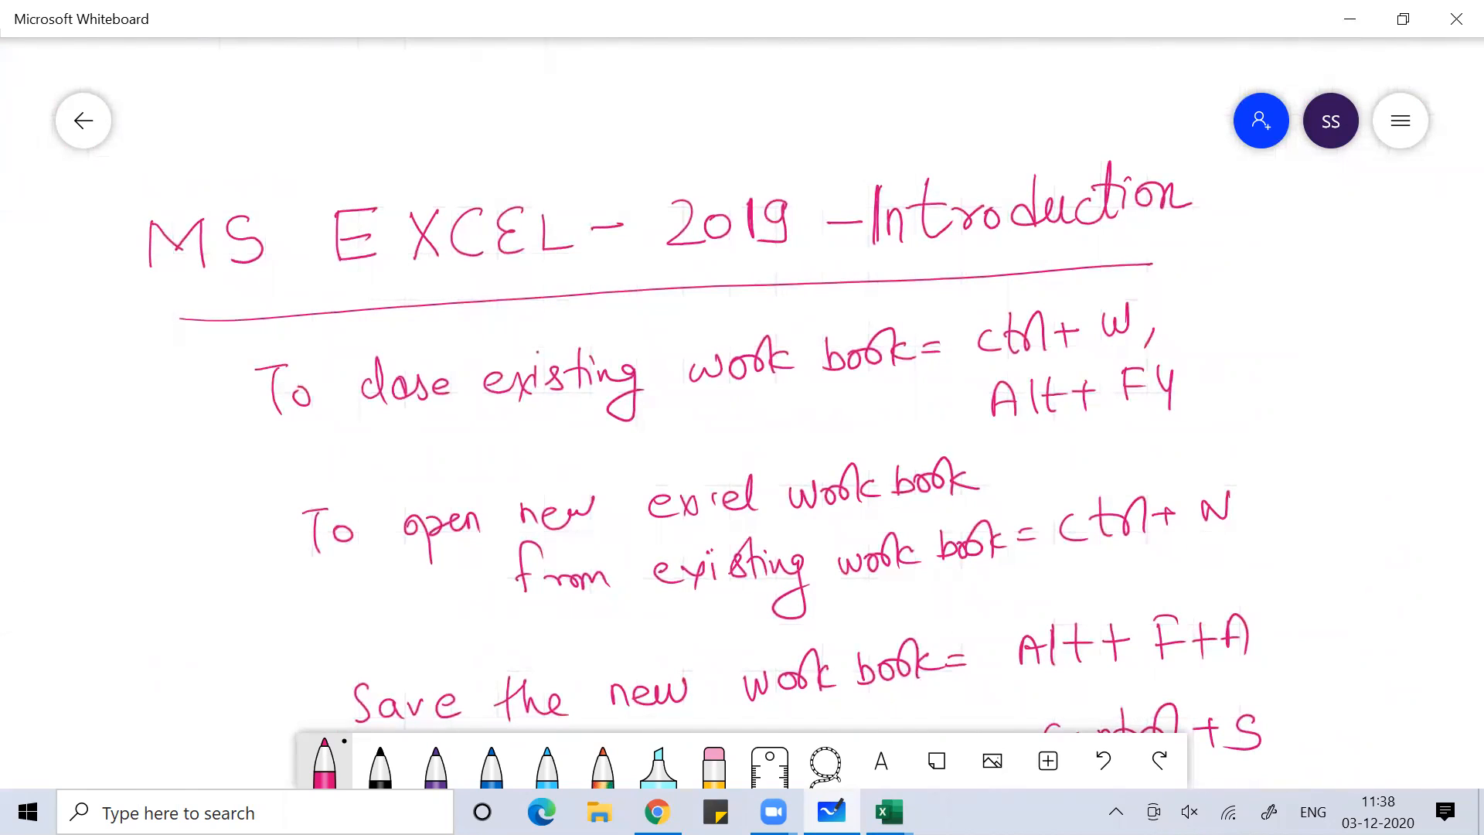